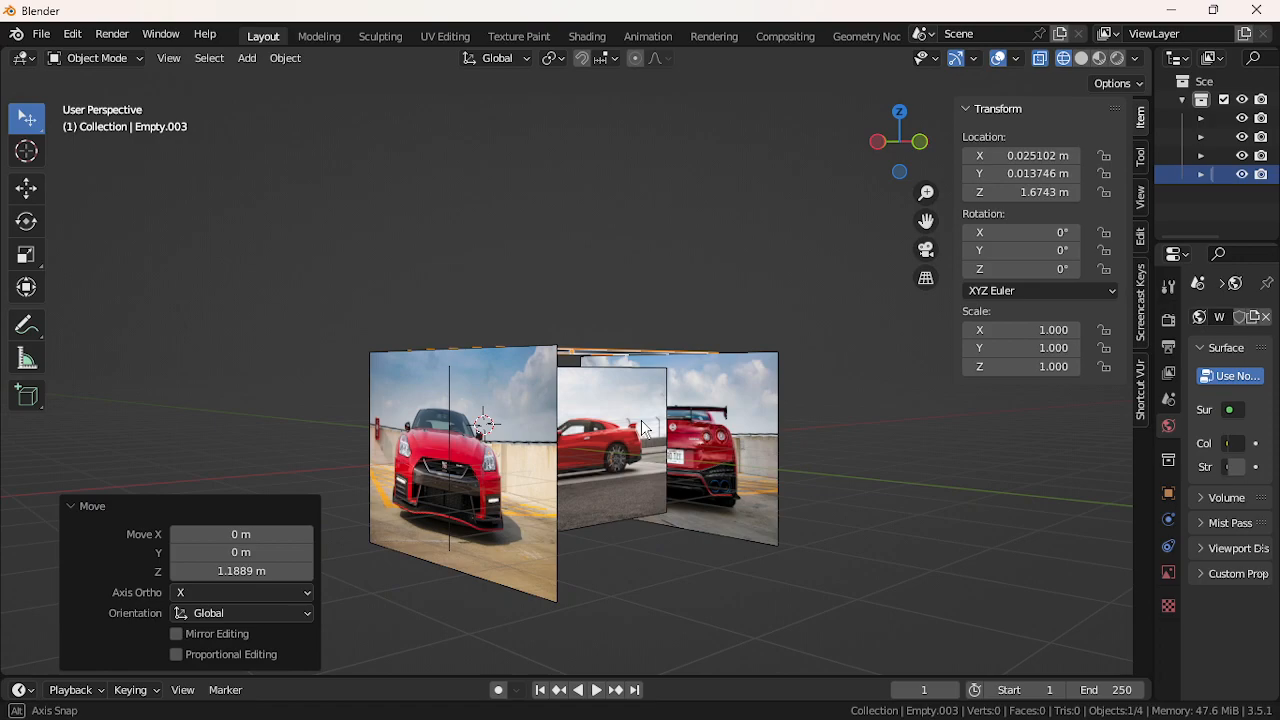
Orbit the view until the side-view red car photo faces you straight on
mouse_move(705, 371)
middle_mouse_down()
mouse_move(680, 364)
mouse_move(683, 375)
middle_mouse_up()
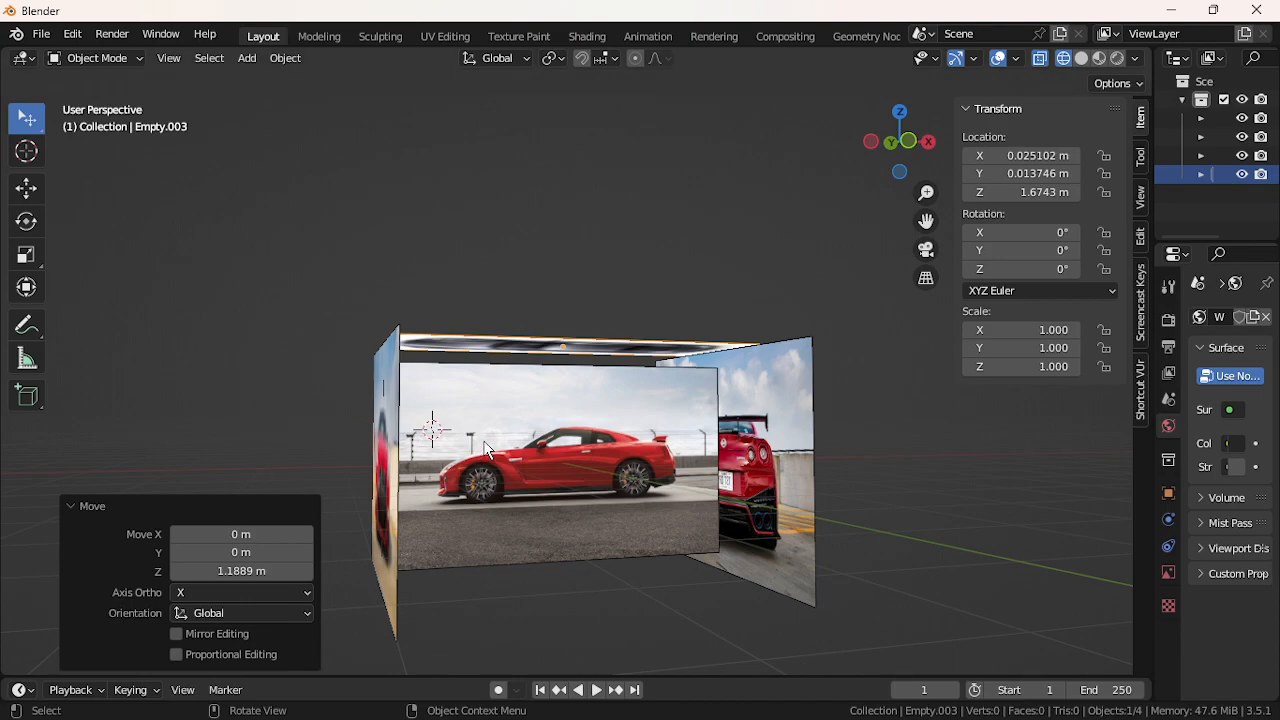
middle_click_drag(449, 421, 676, 302)
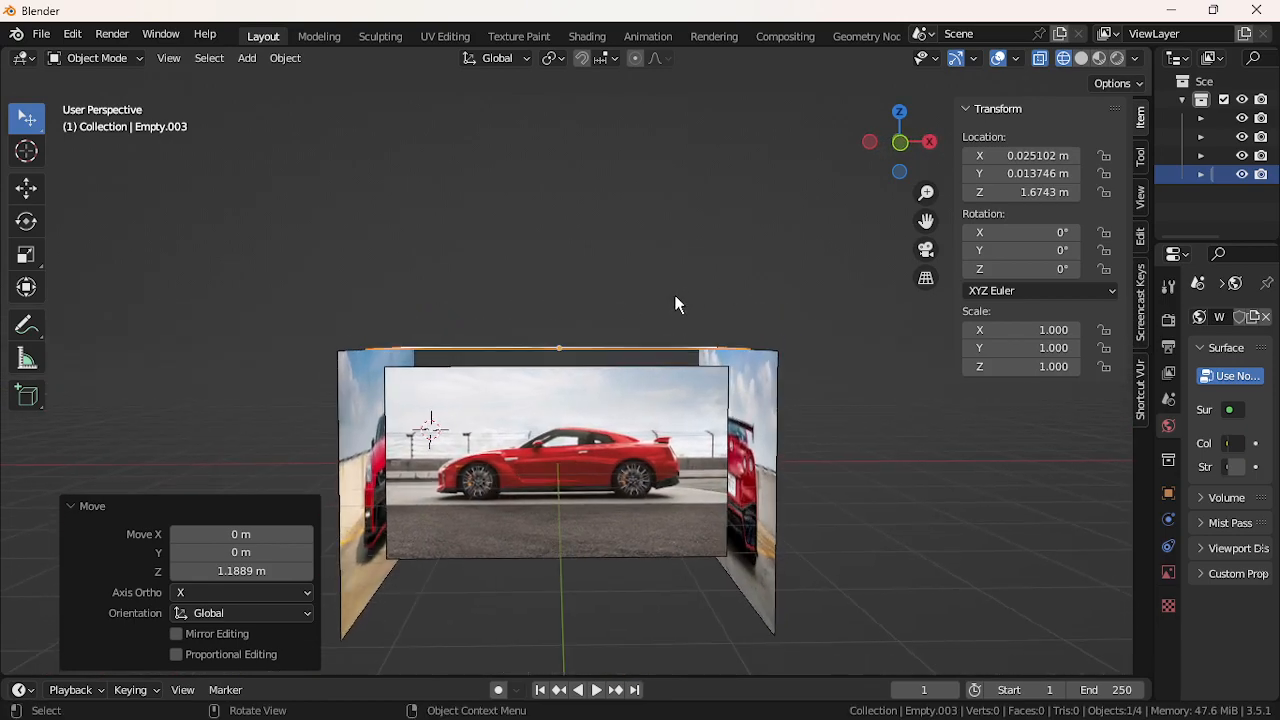
Add a 2 m cube mesh near the side car photo and enter Edit Mode on it
left_click(236, 63)
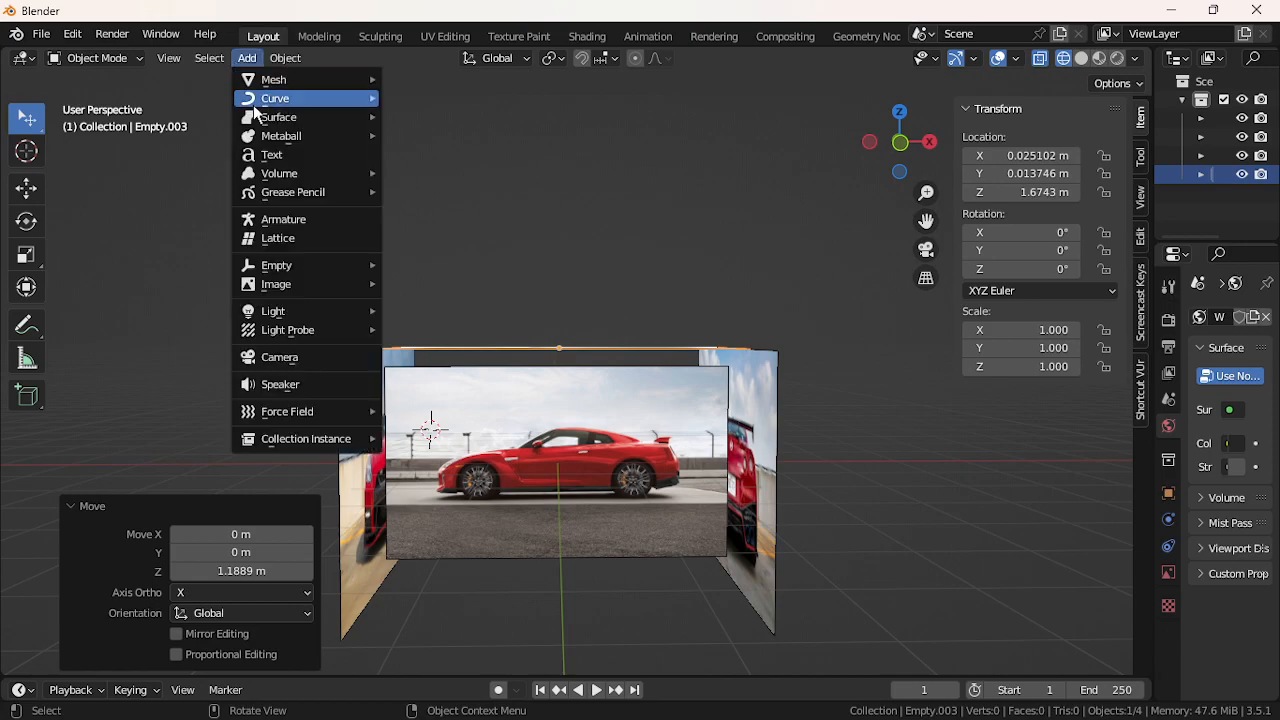
mouse_move(275, 87)
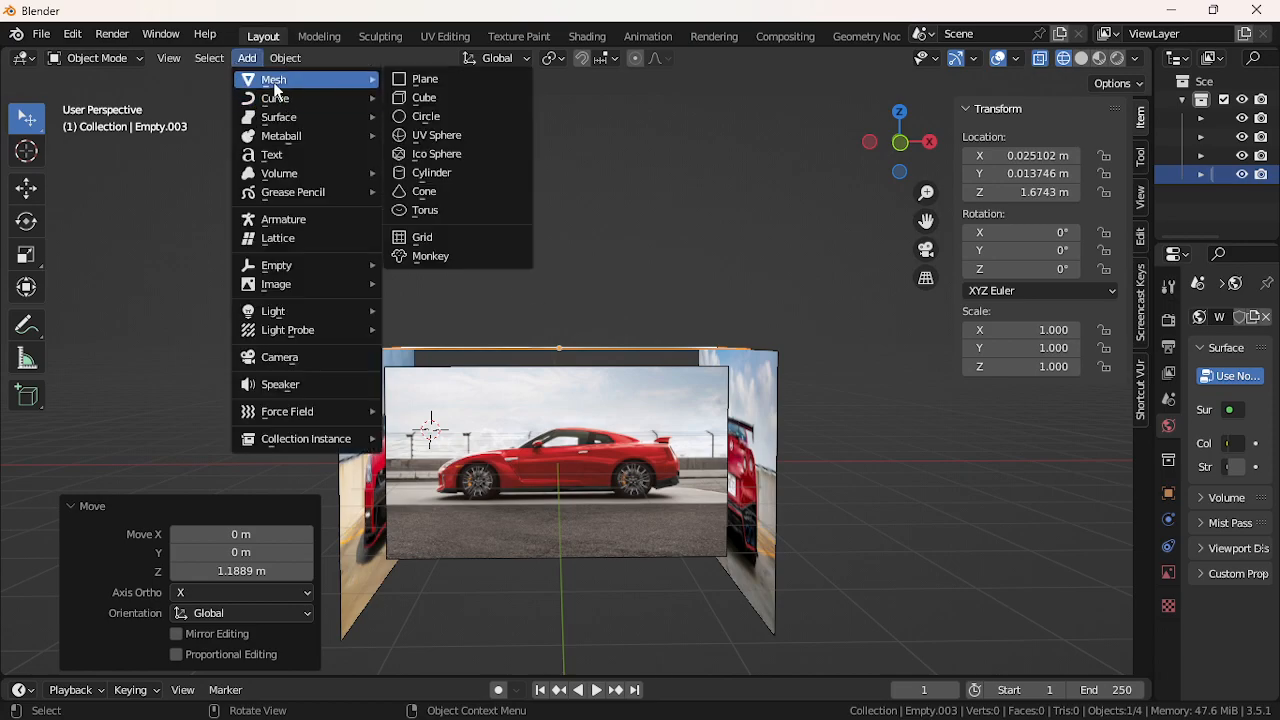
left_click(414, 107)
key("Tab")
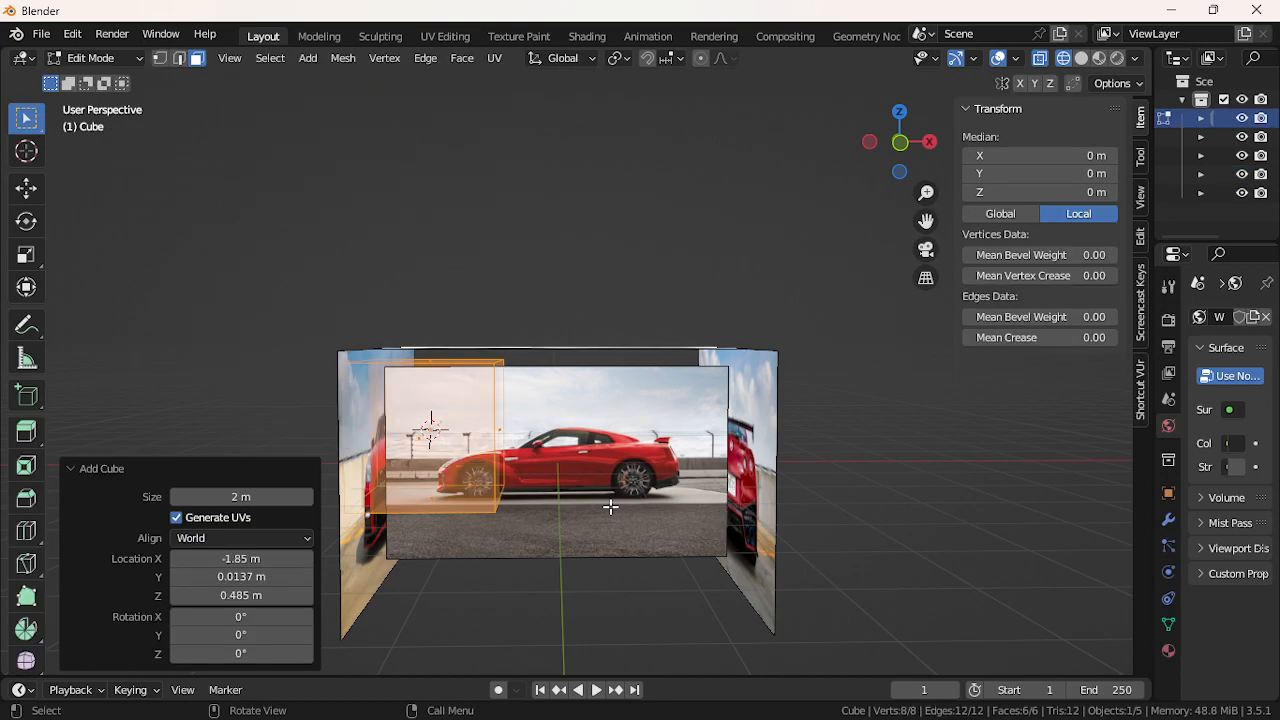
Move the cube along X and adjust the view toward the side car photo
key("g")
key("x")
left_click(737, 531)
scroll(708, 523, "up", 5)
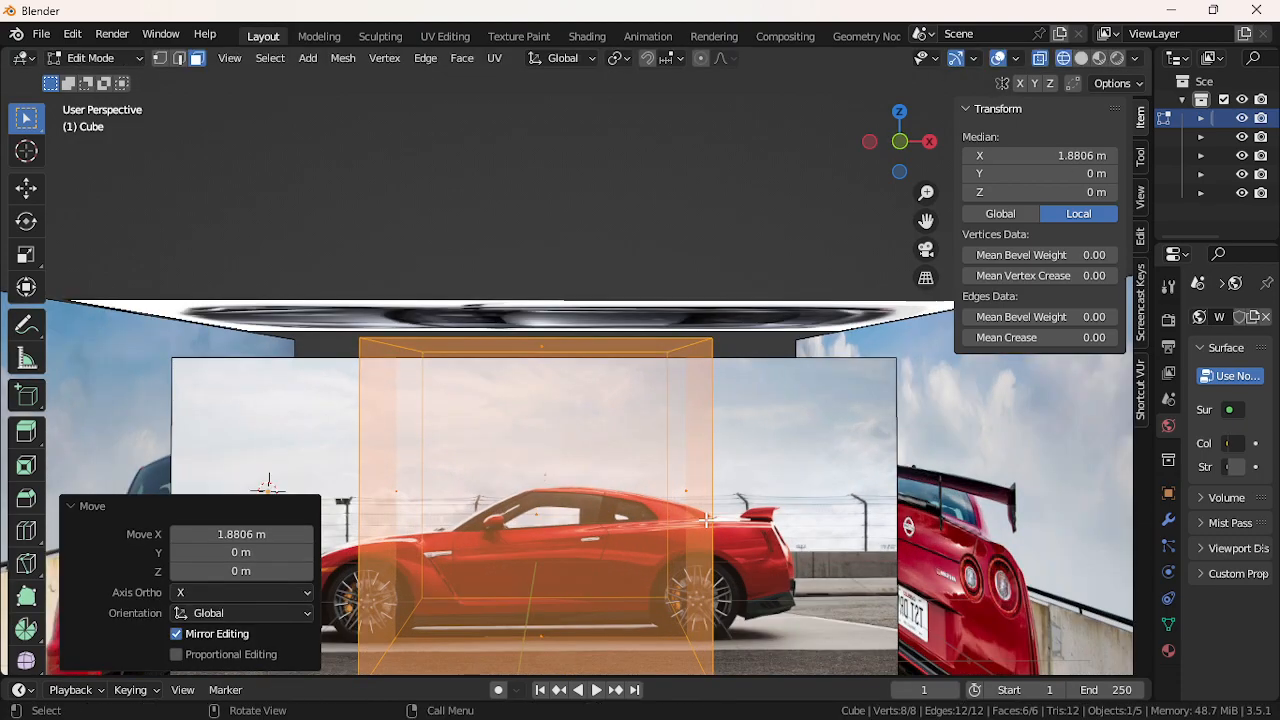
scroll(706, 521, "down", 3)
left_click_drag(926, 221, 903, 235)
middle_click_drag(675, 374, 673, 381)
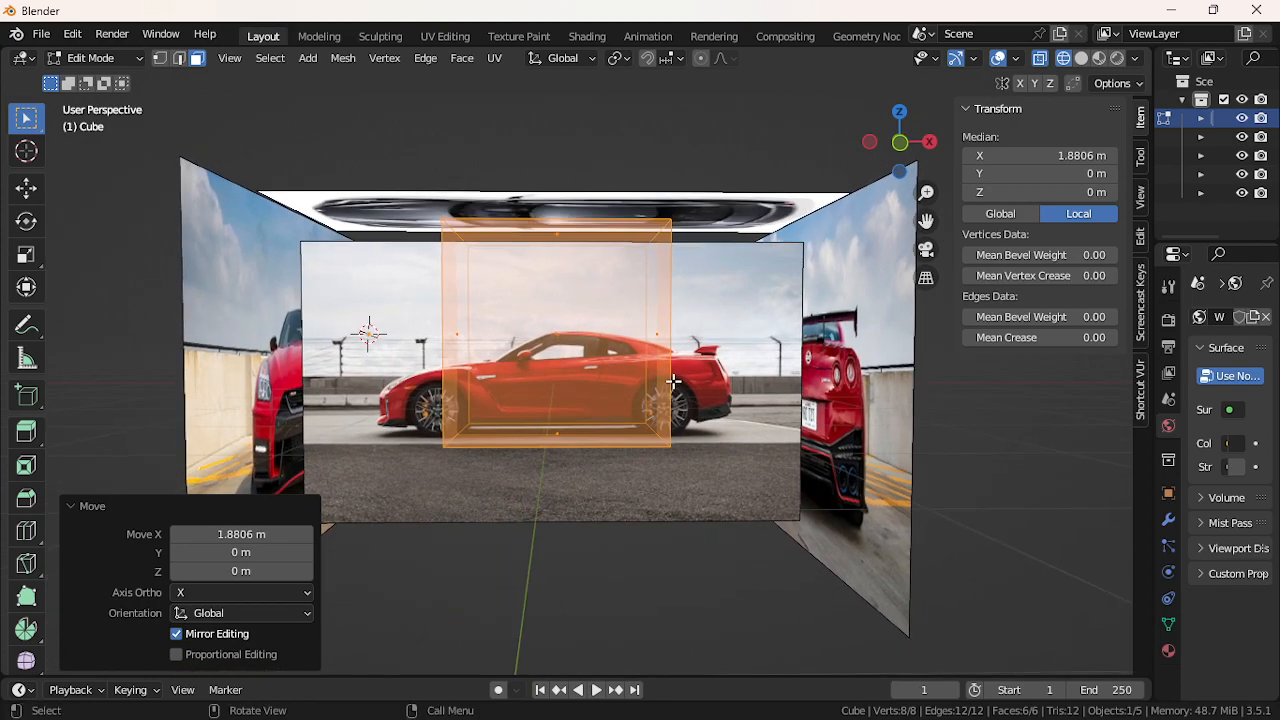
Nudge the cube slightly left along X twice, then lower it toward the ground along Z
key("g")
key("x")
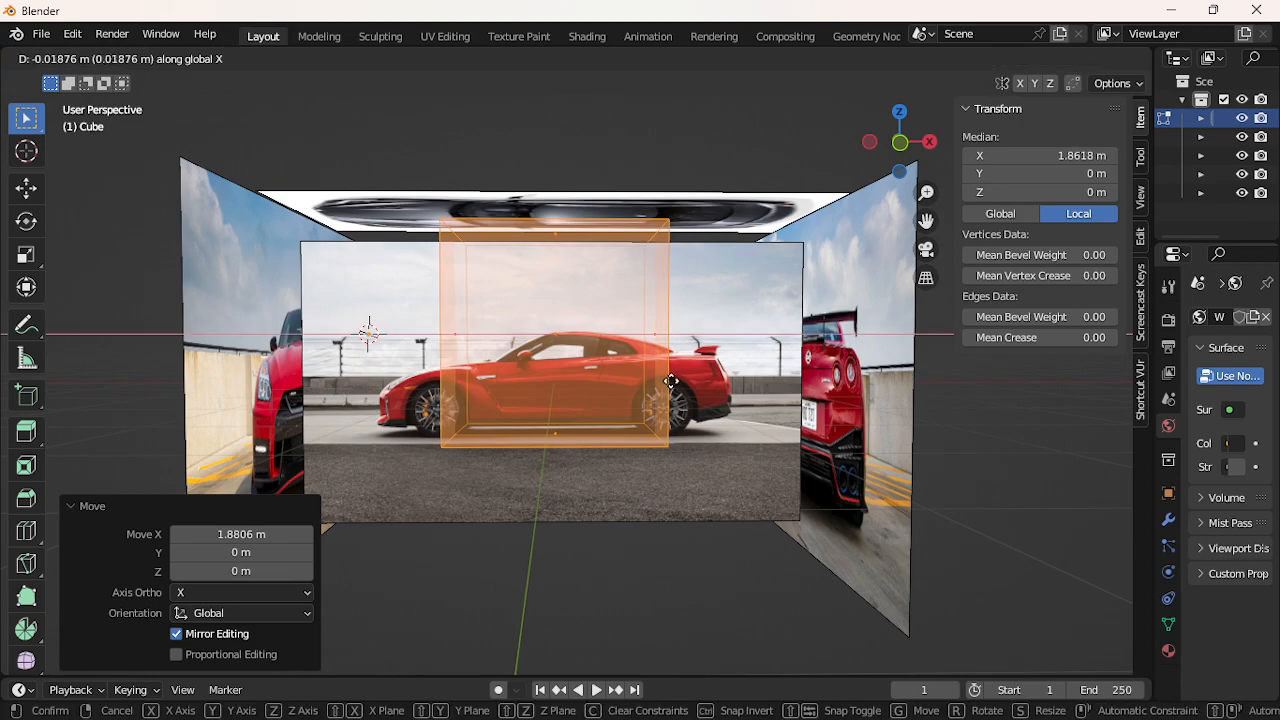
left_click(665, 381)
key("g")
key("x")
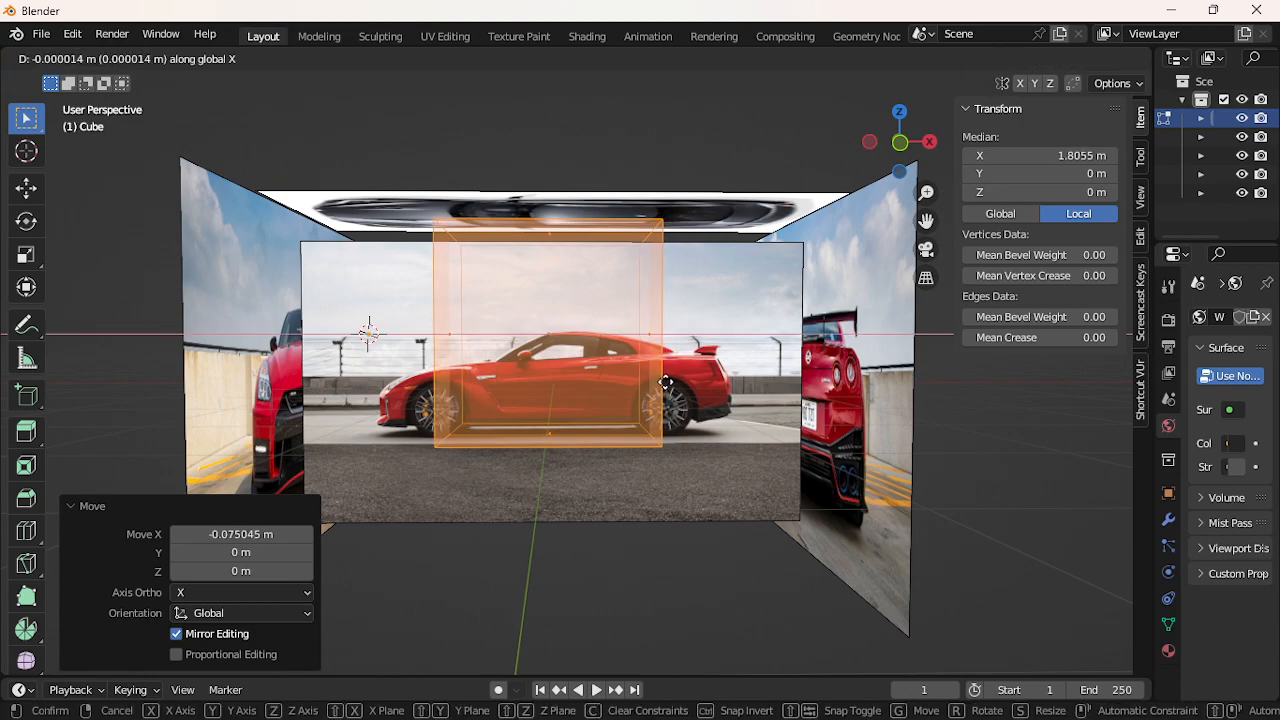
left_click(662, 381)
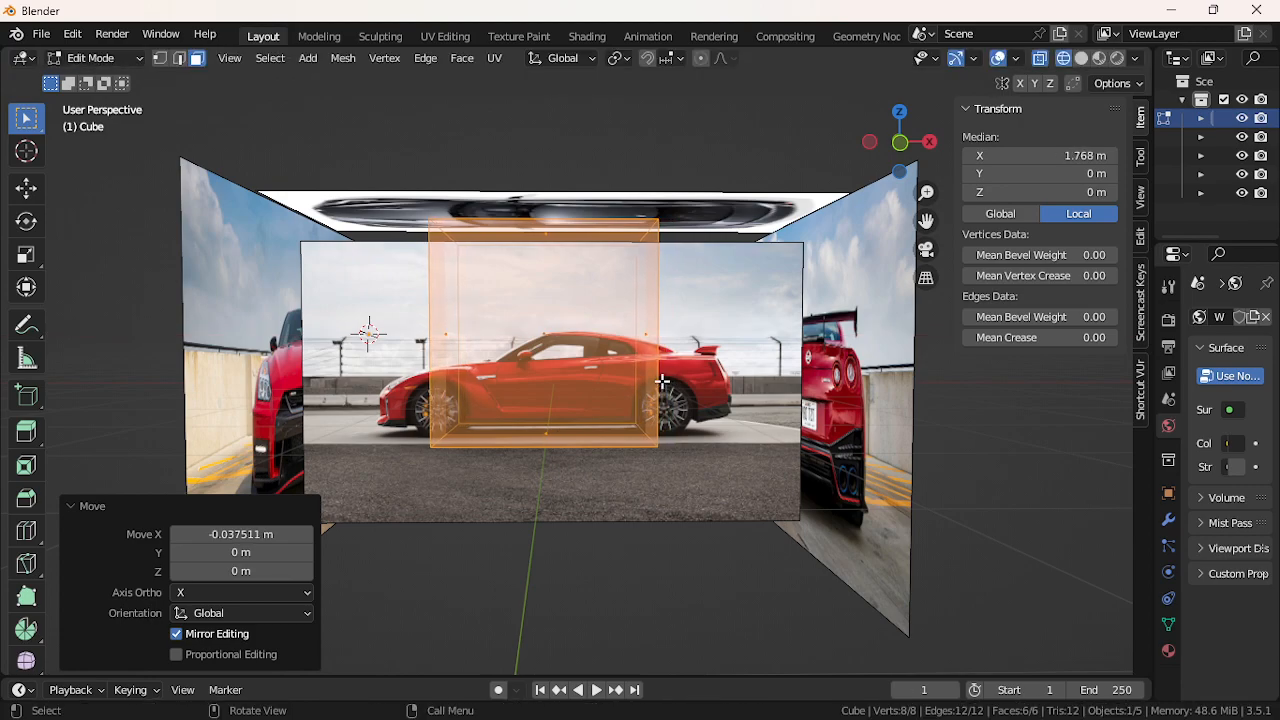
key("g")
key("z")
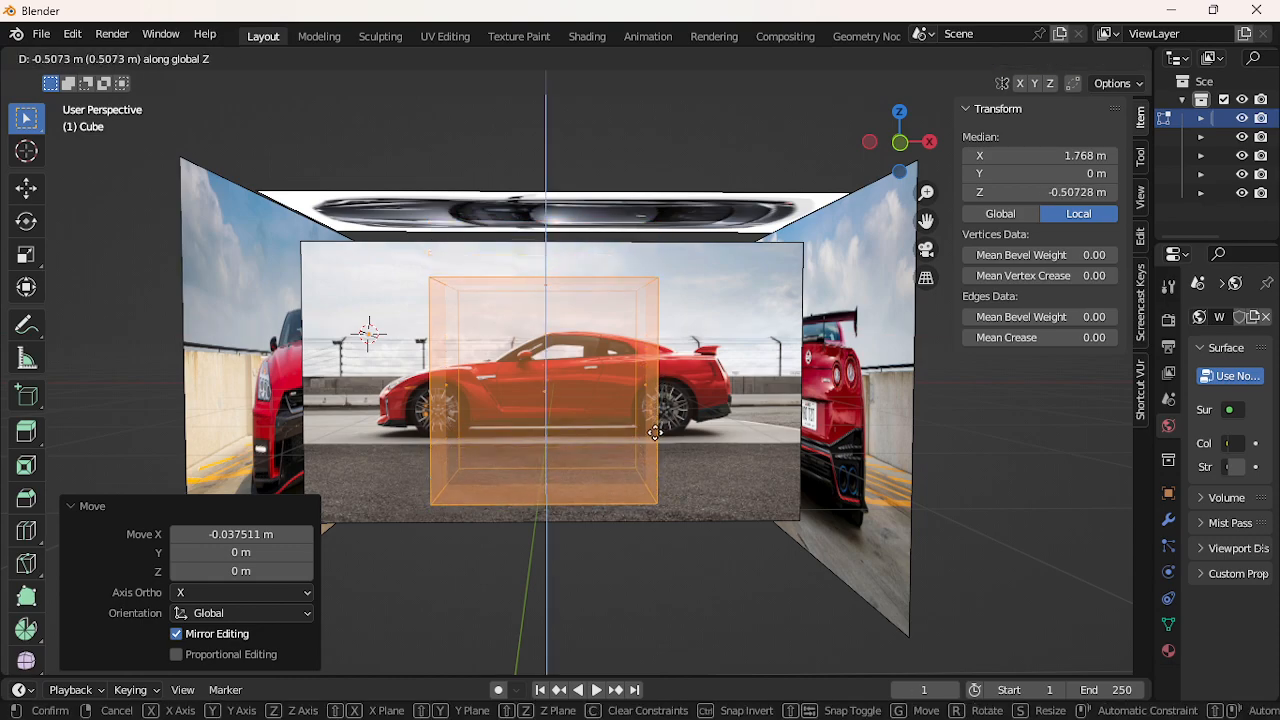
left_click(655, 436)
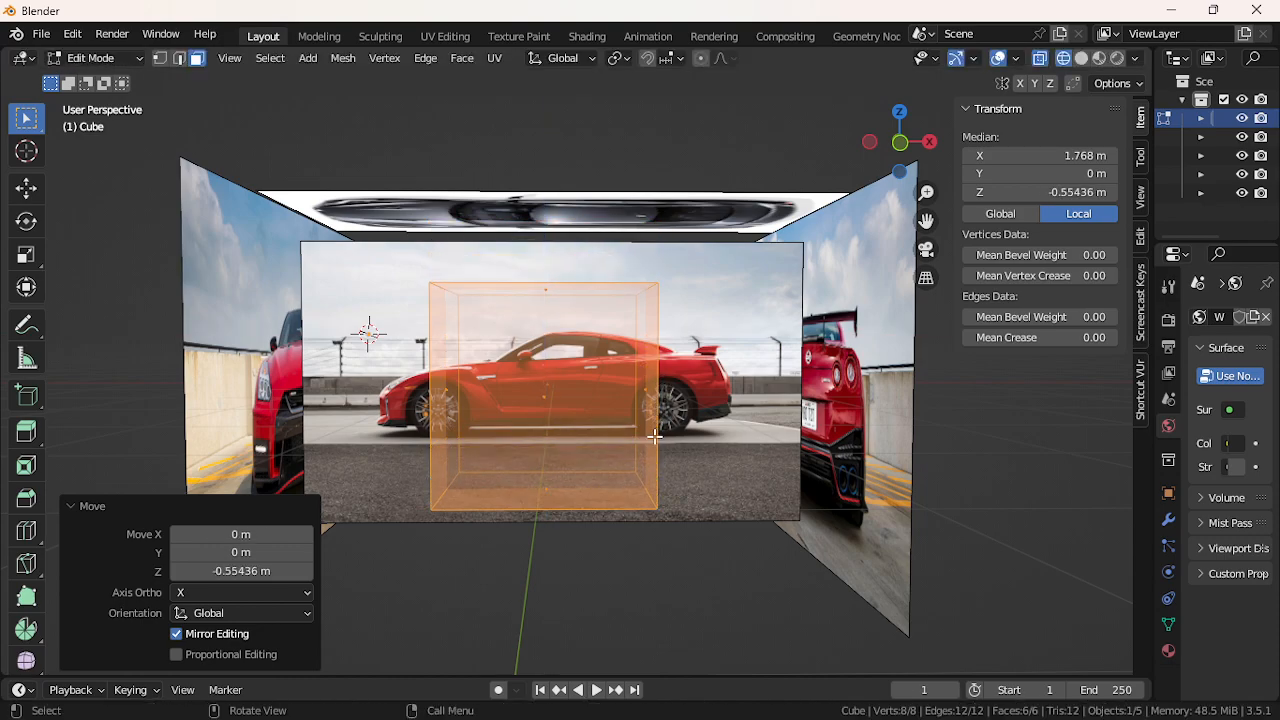
Flatten the cube vertically to 0.45 of its height
key("g")
key("x")
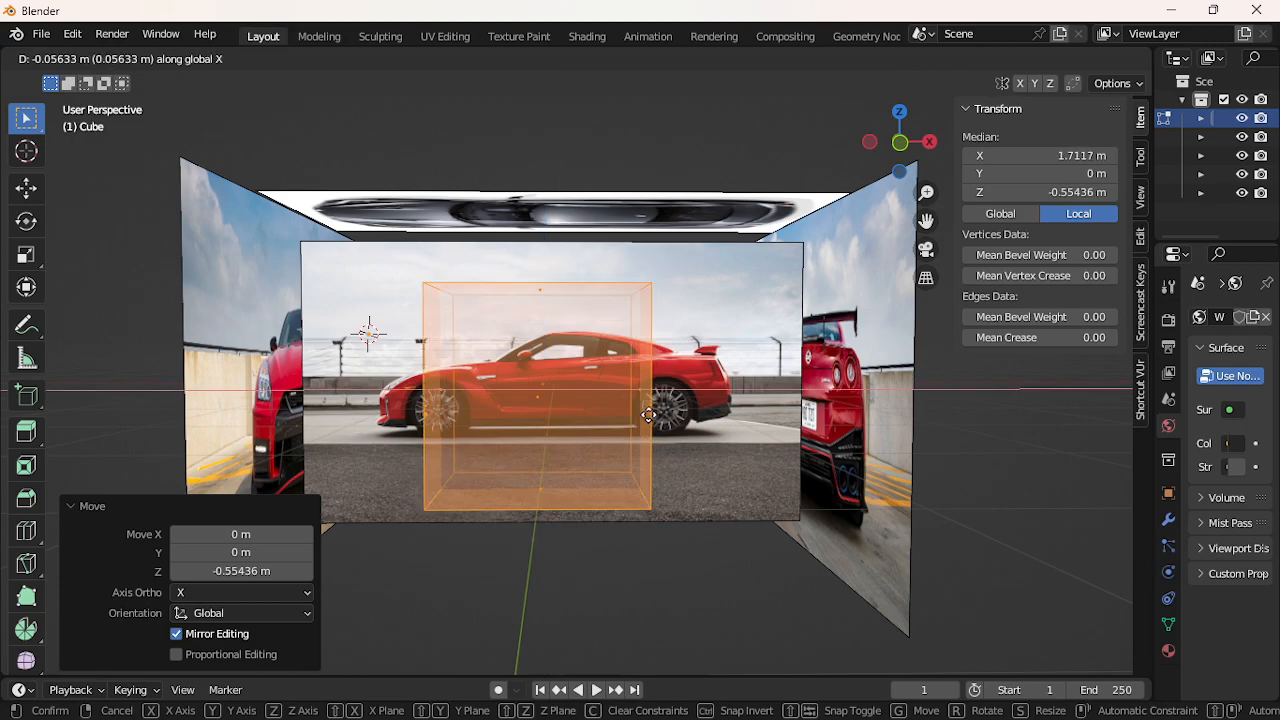
key("s")
key("Escape")
key("s")
key("z")
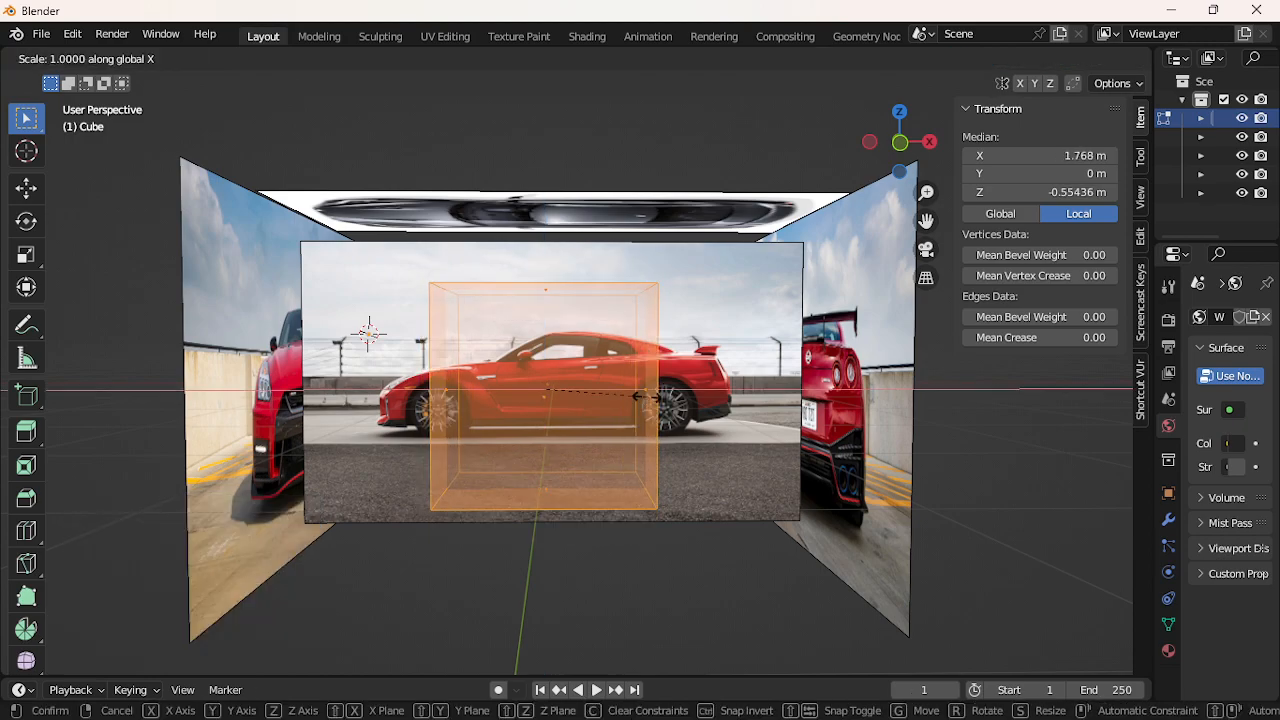
left_click(548, 433)
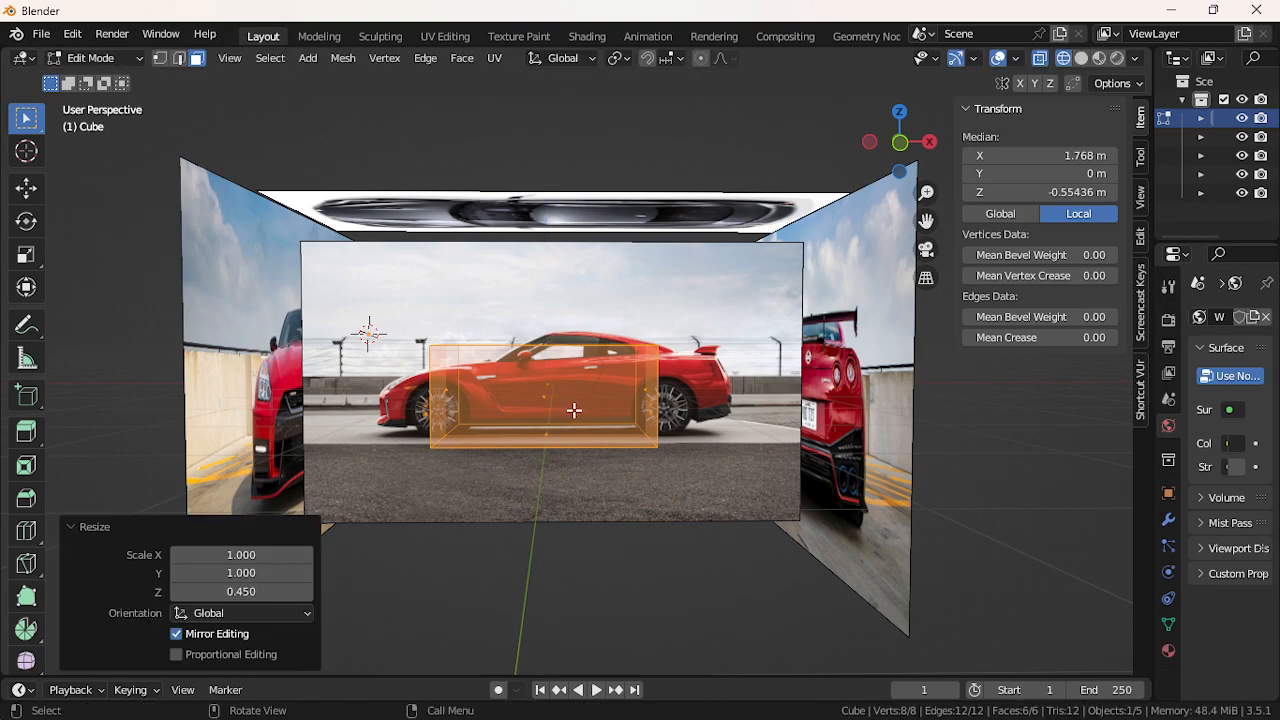
Slide the flattened box along X over the doors and shrink it uniformly to 0.578
key("g")
key("x")
left_click(638, 418)
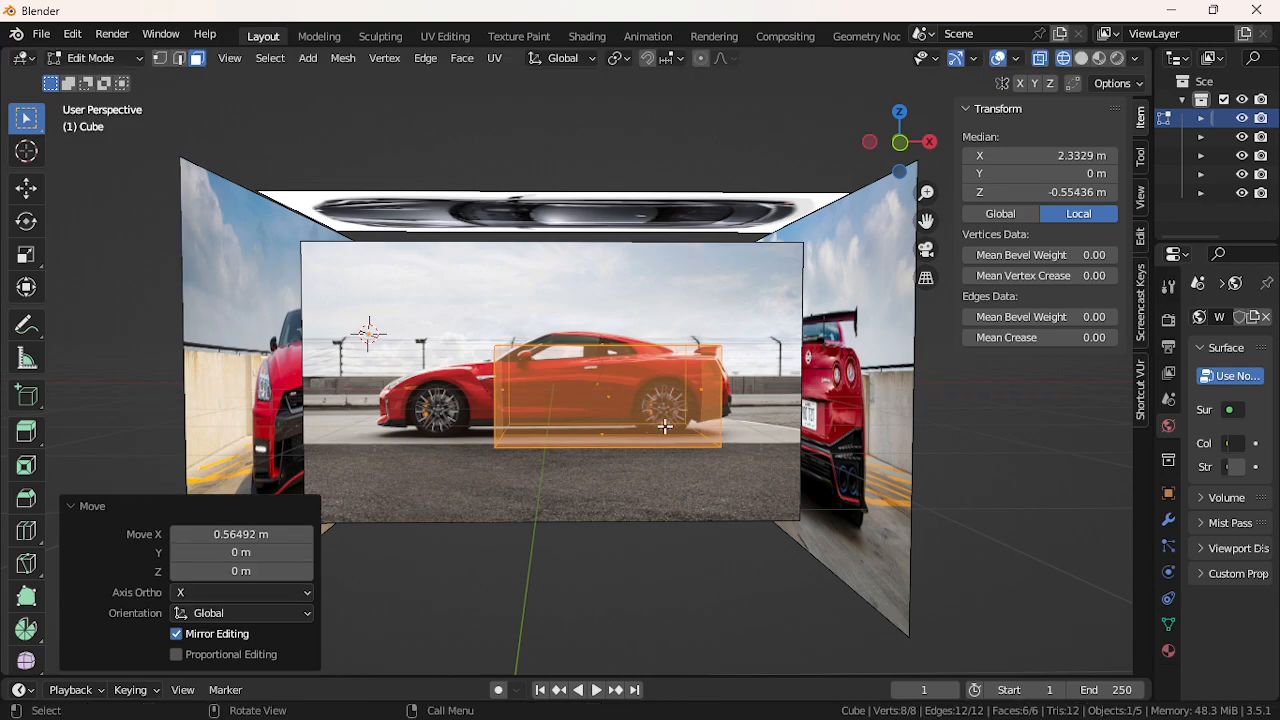
key("g")
key("x")
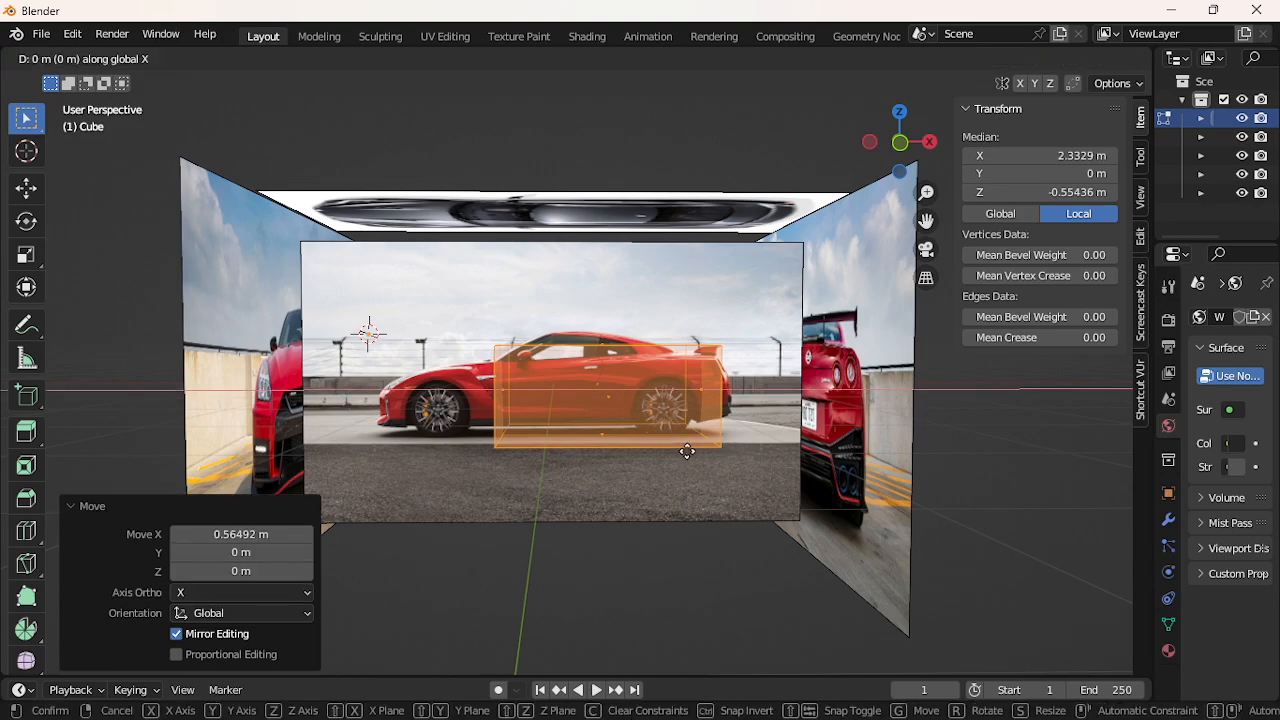
left_click(674, 442)
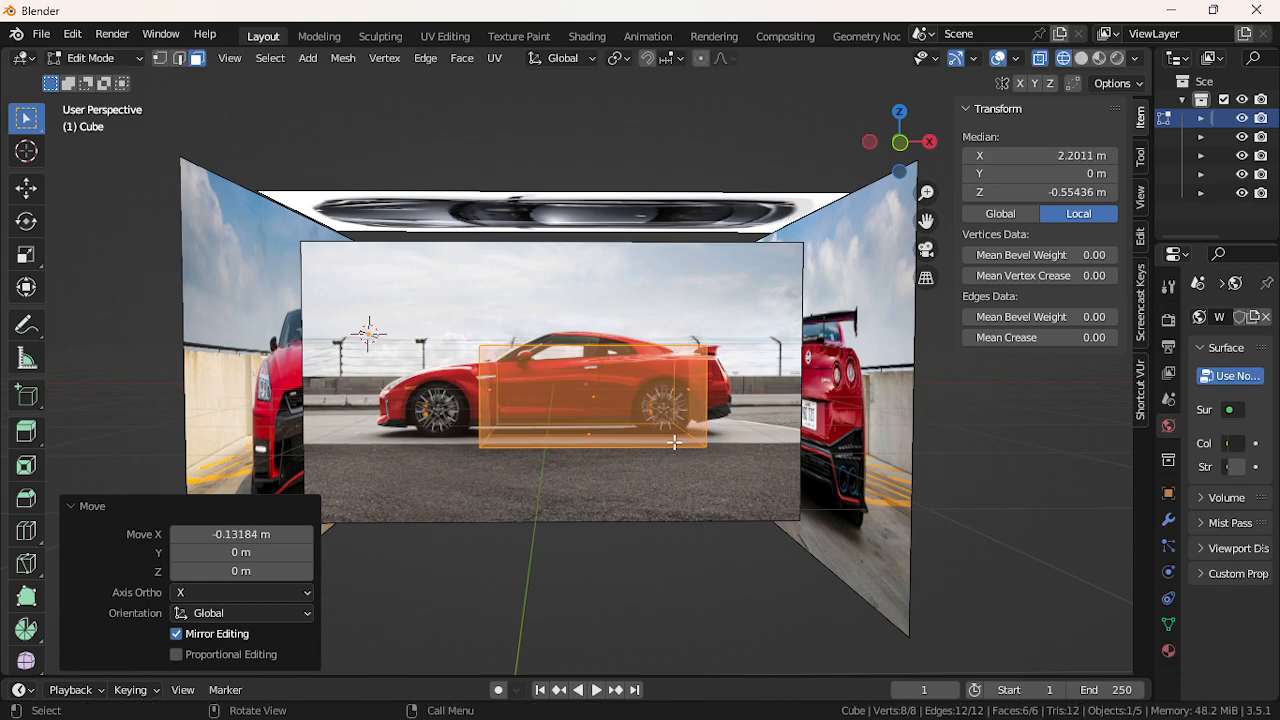
key("s")
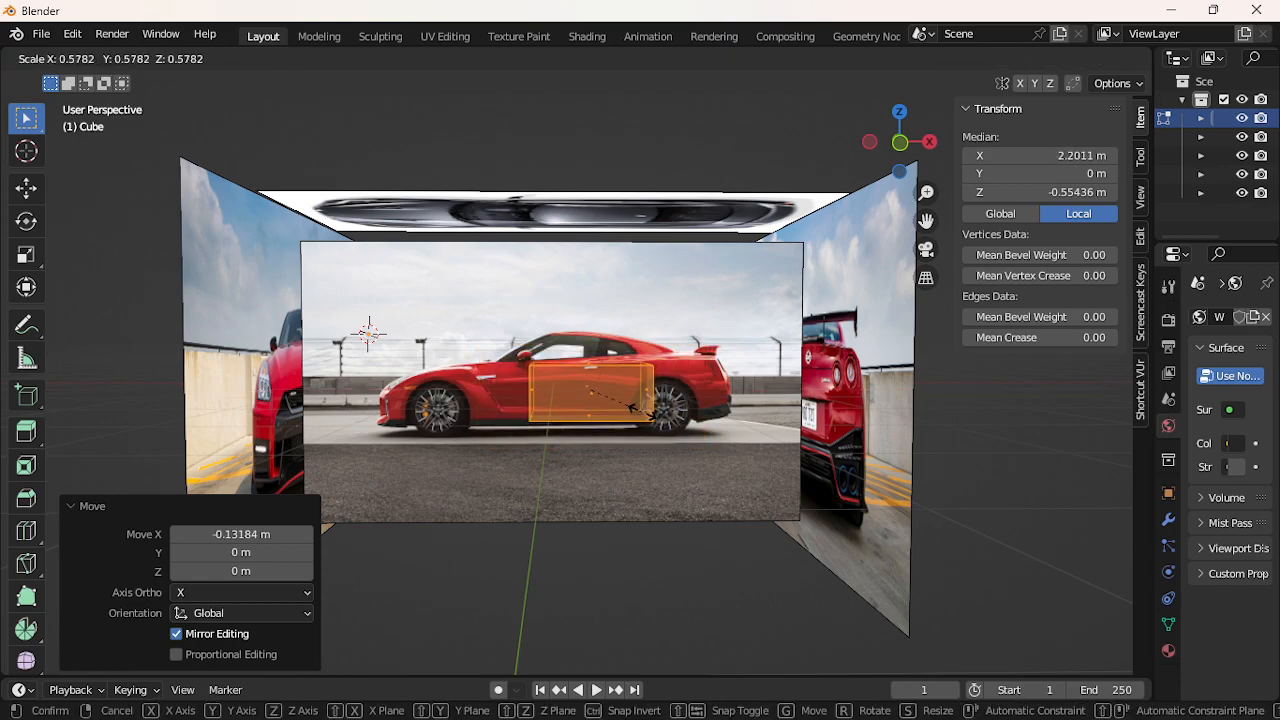
left_click(643, 412)
Move the box left over the door area and enlarge it uniformly to 1.143
key("g")
key("x")
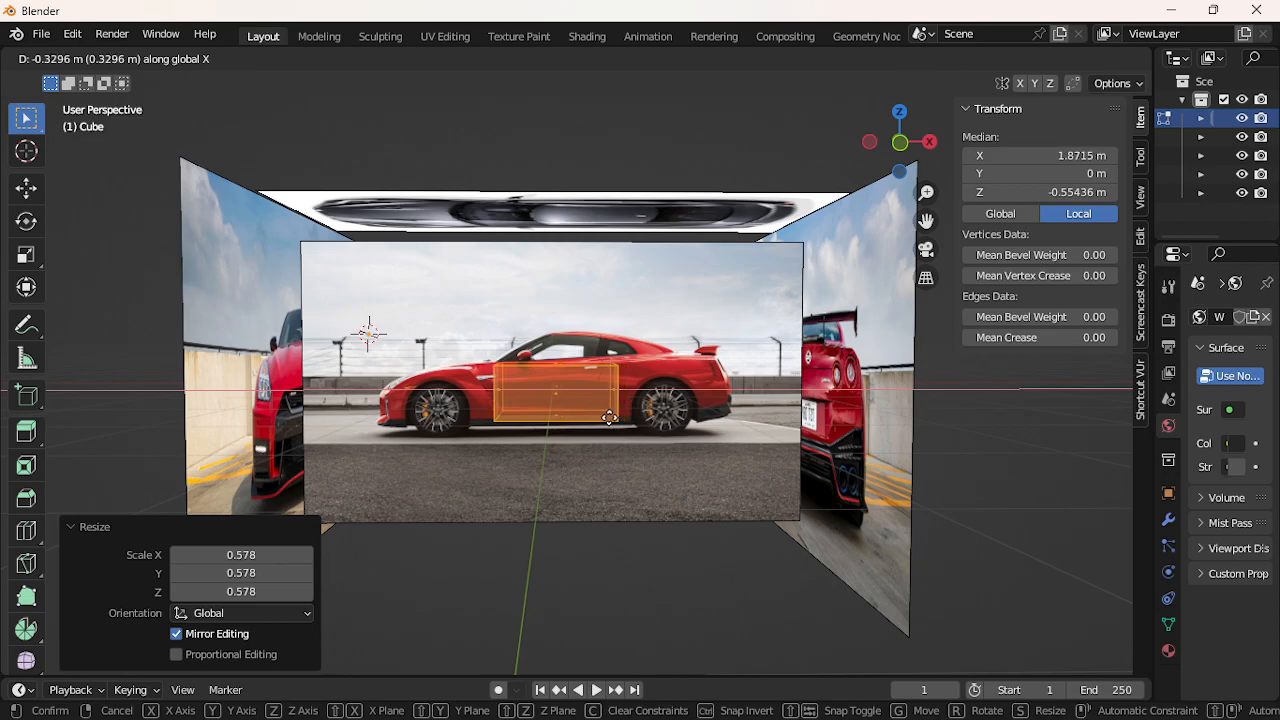
left_click(607, 418)
scroll(606, 420, "up", 7)
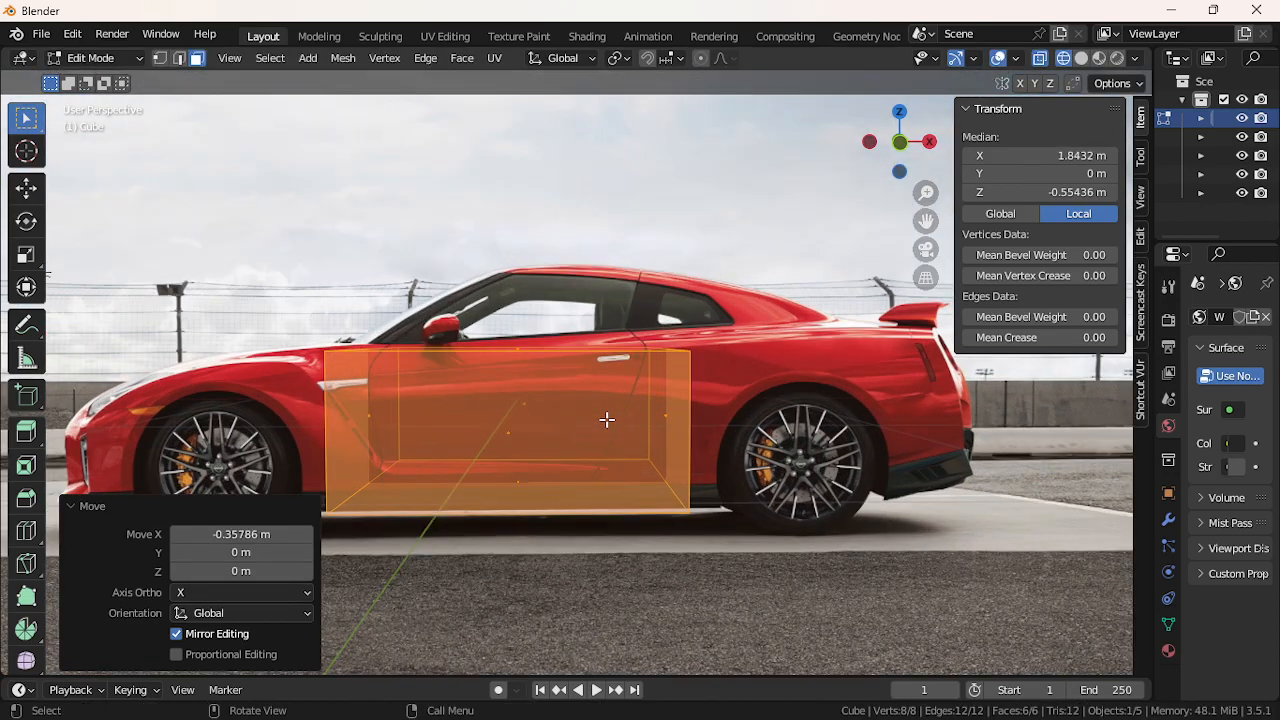
scroll(606, 420, "down", 4)
key("s")
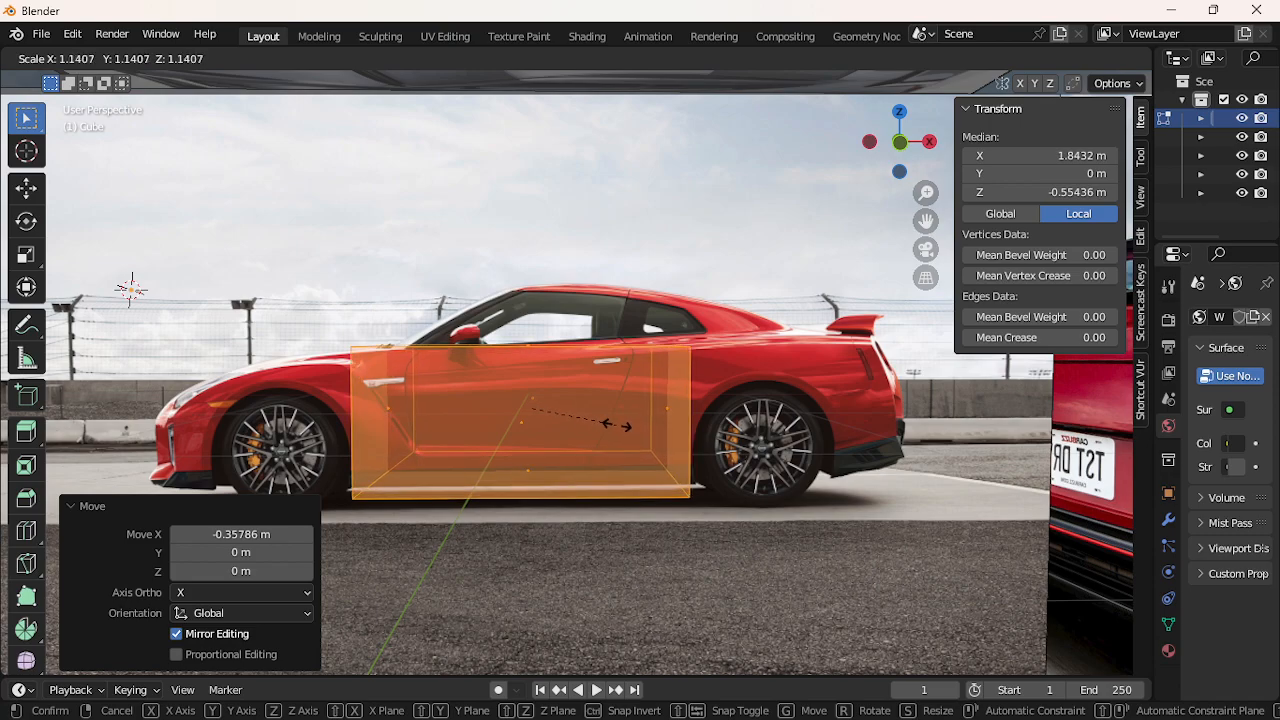
left_click(617, 426)
Raise the box slightly along Z and enlarge it to 1.012
key("g")
key("z")
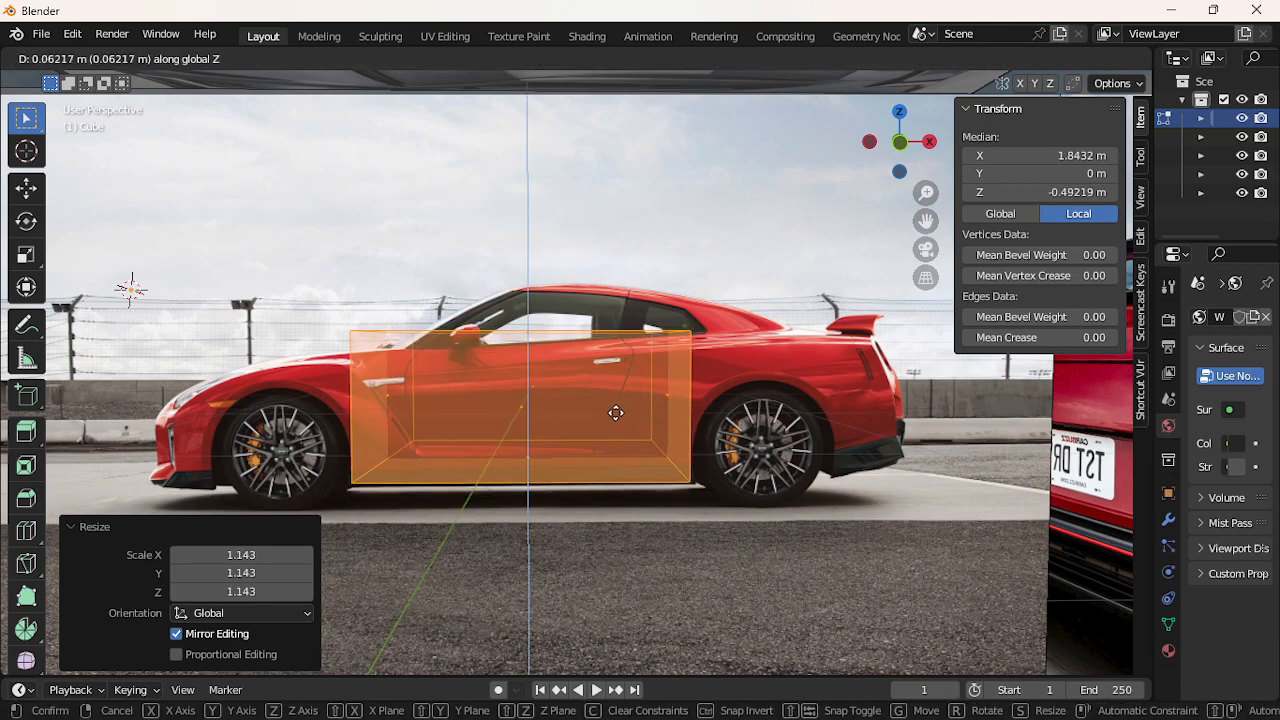
left_click(616, 413)
key("s")
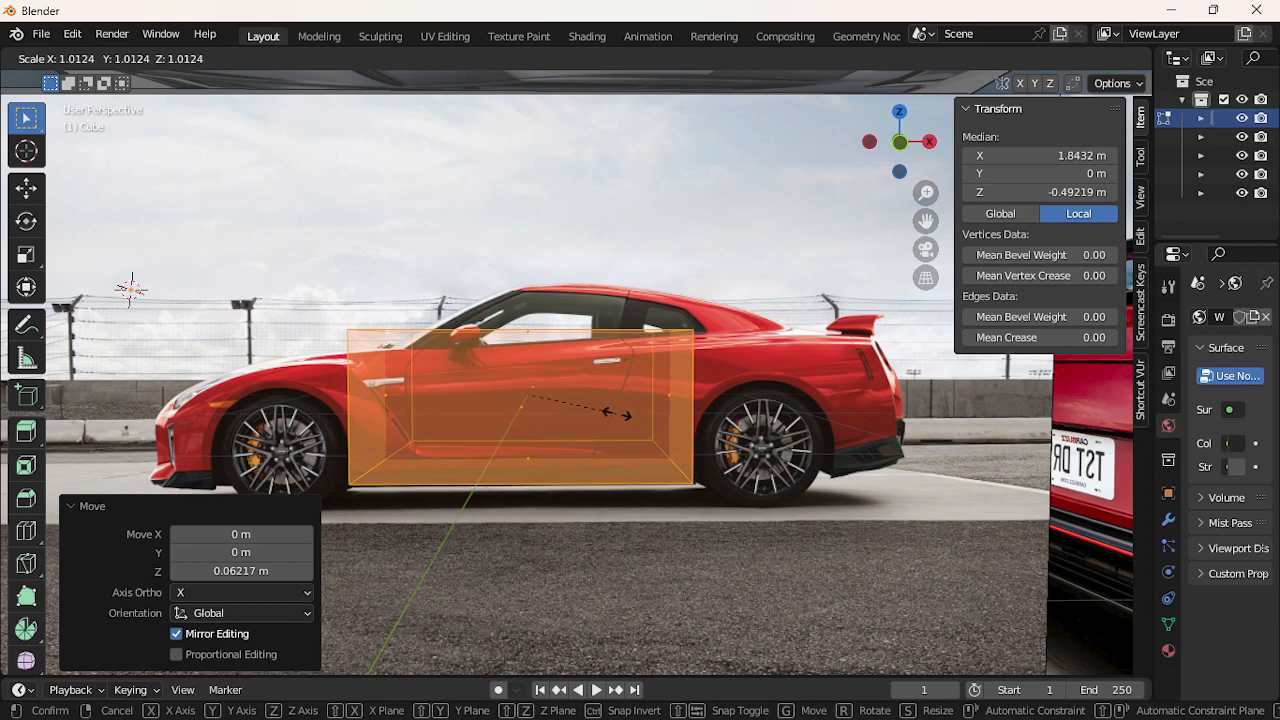
left_click(617, 414)
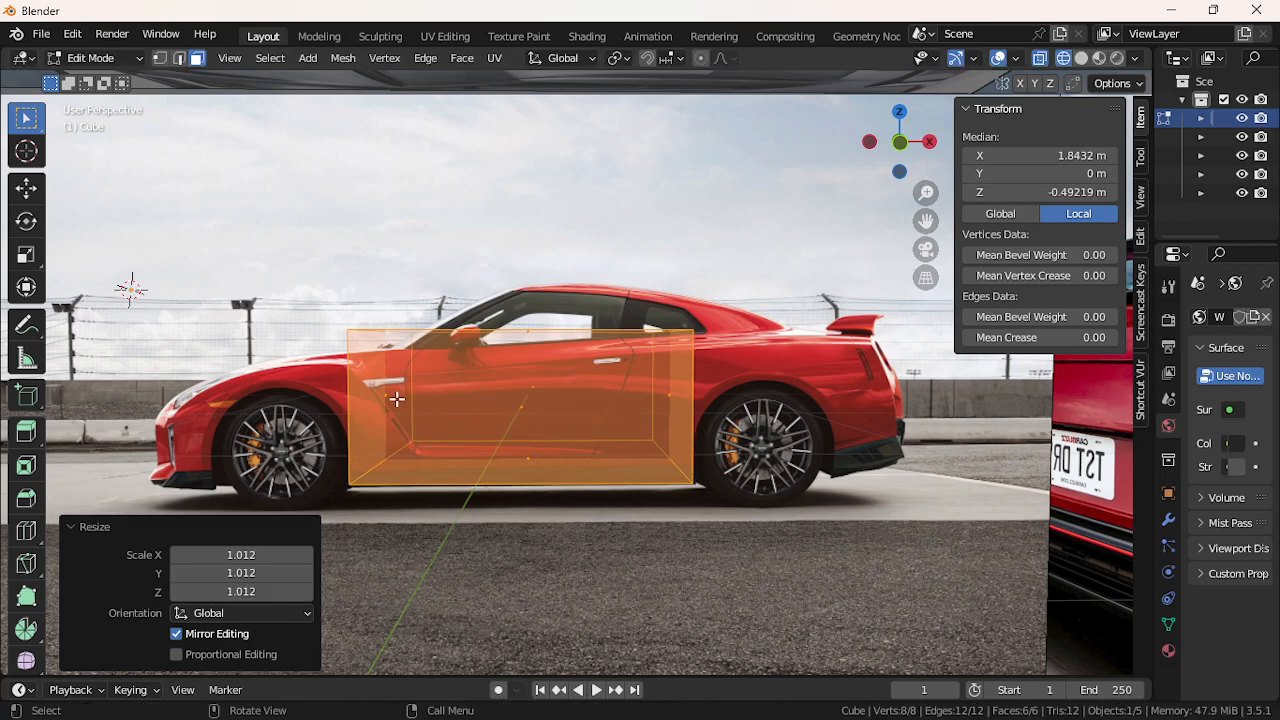
Select a face of the box, then the whole connected box with Ctrl+L
left_click(664, 335)
scroll(611, 450, "down", 3)
scroll(608, 443, "up", 5)
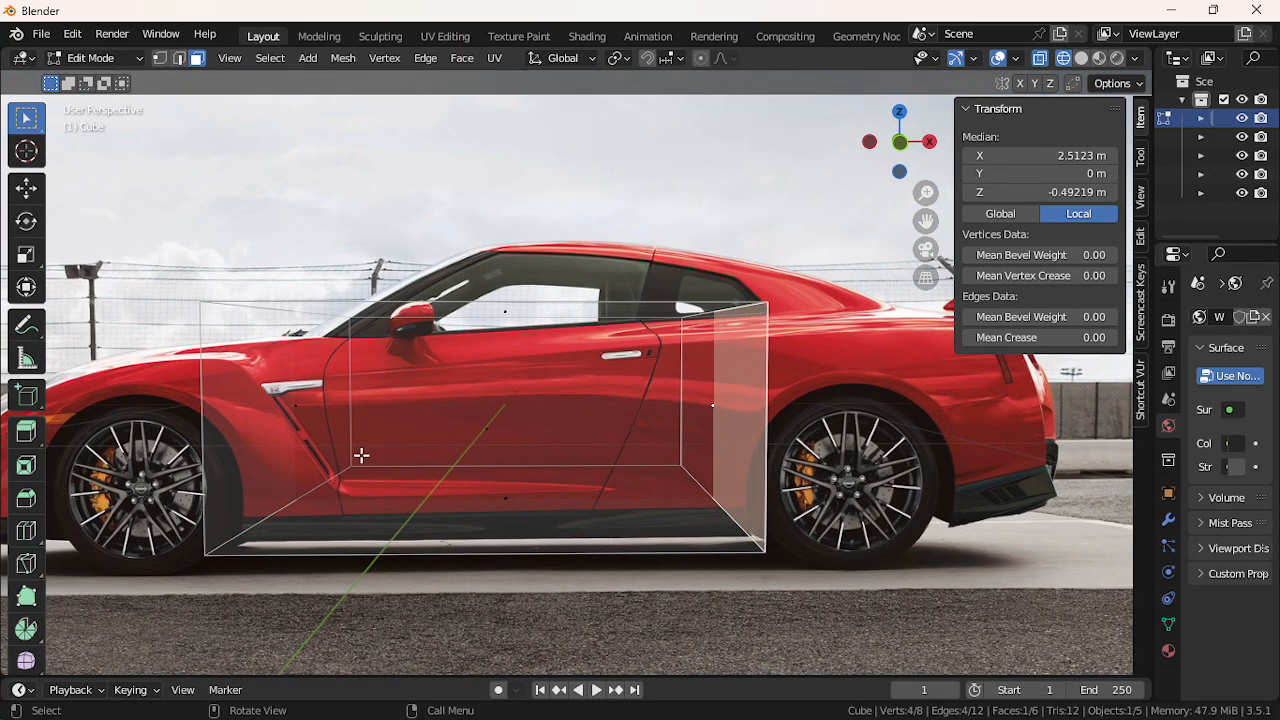
scroll(481, 452, "down", 4)
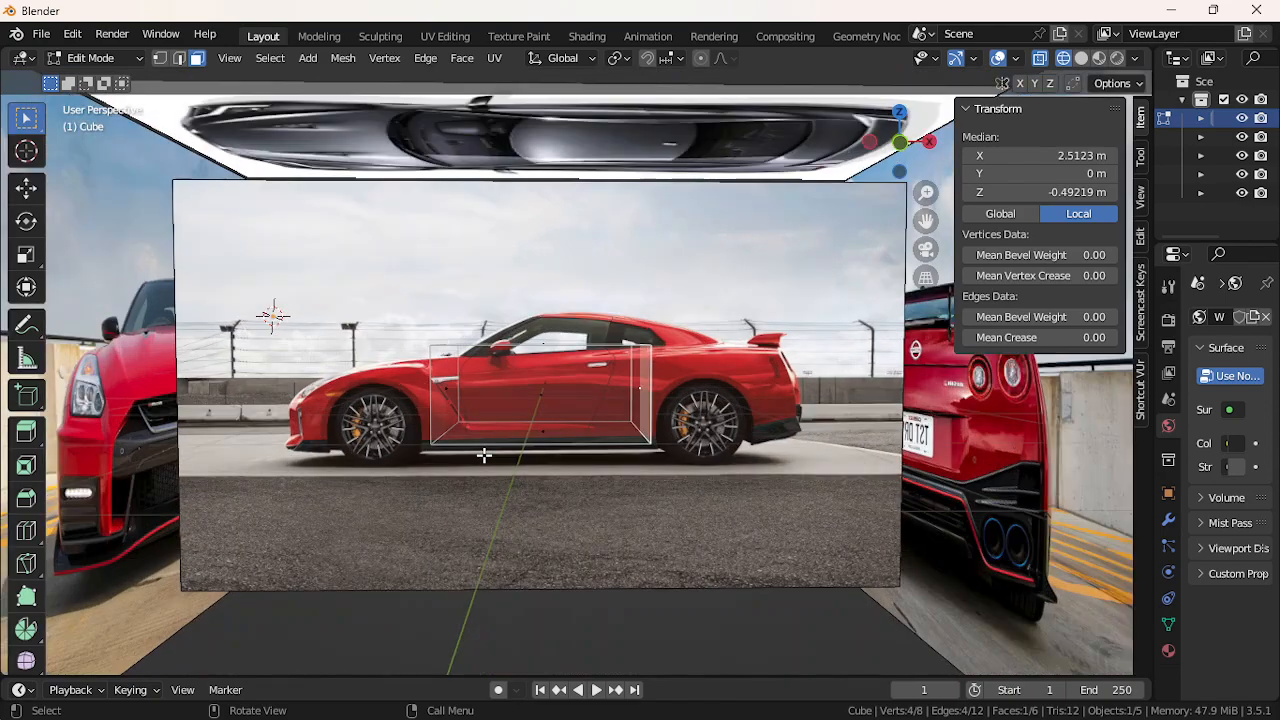
left_click(589, 377)
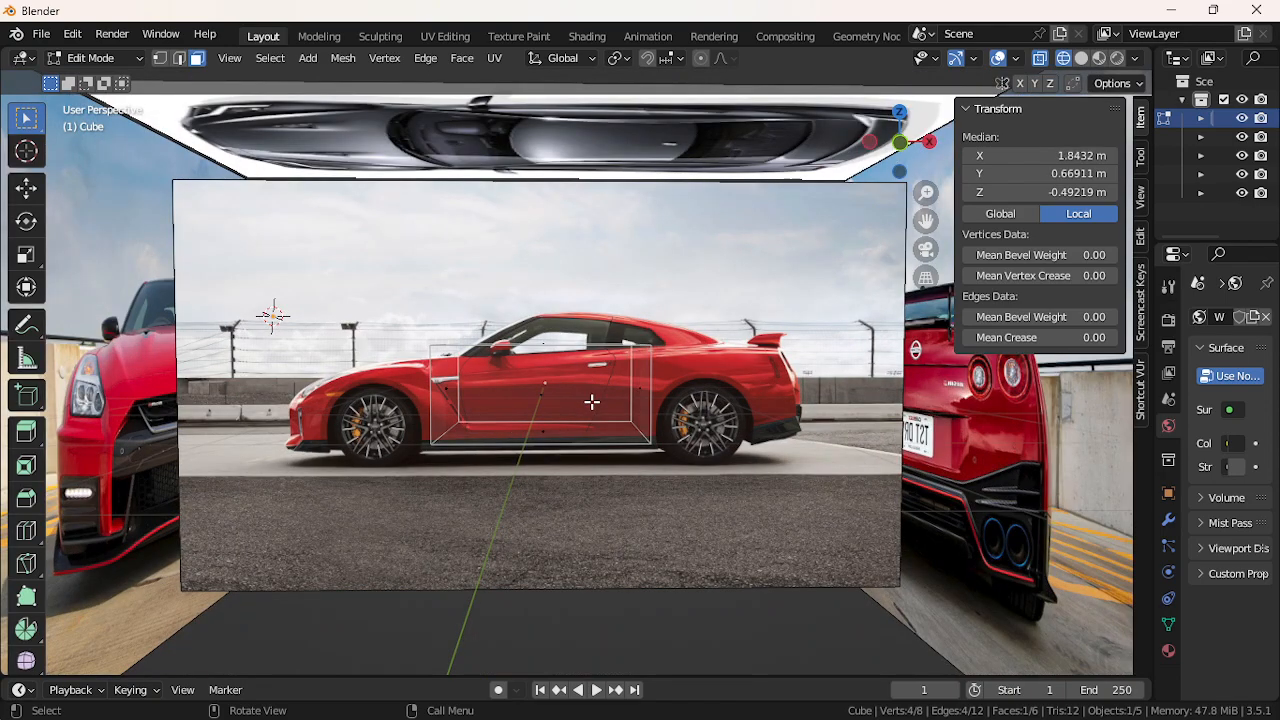
key("ctrl+l")
Squash the box to 0.919 height along Z and lower it slightly
key("s")
key("z")
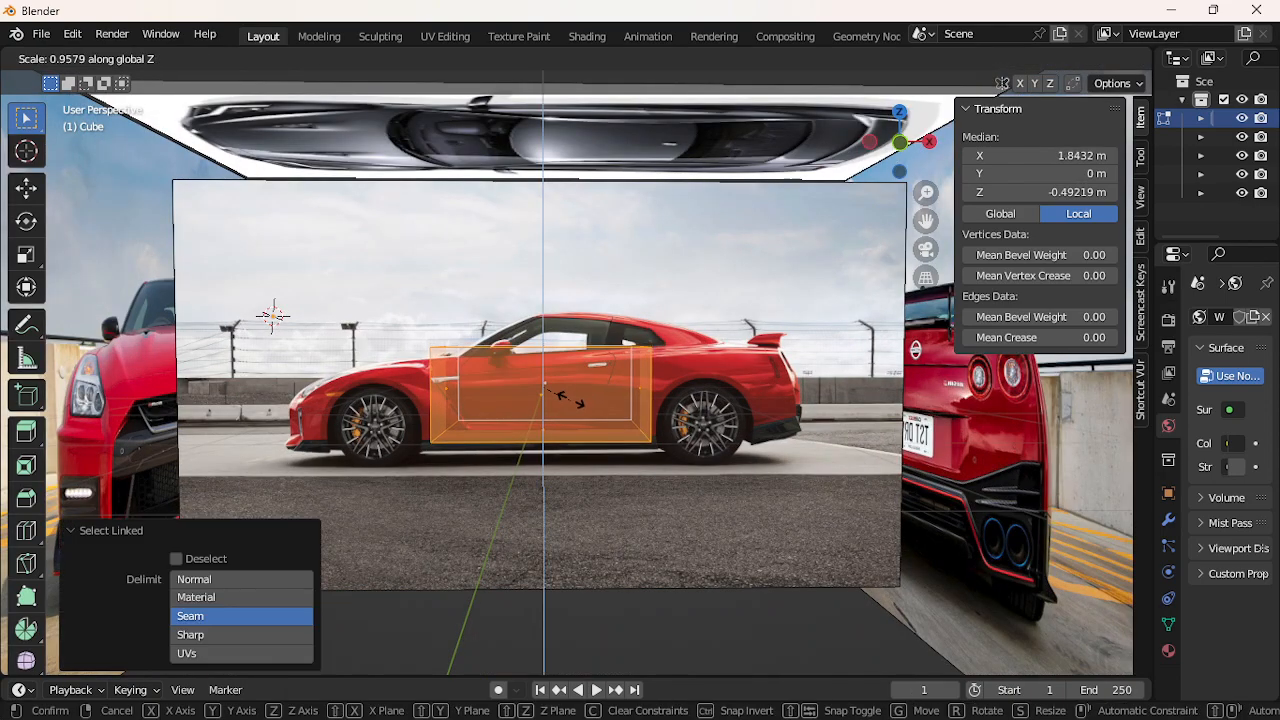
left_click(570, 400)
key("g")
key("z")
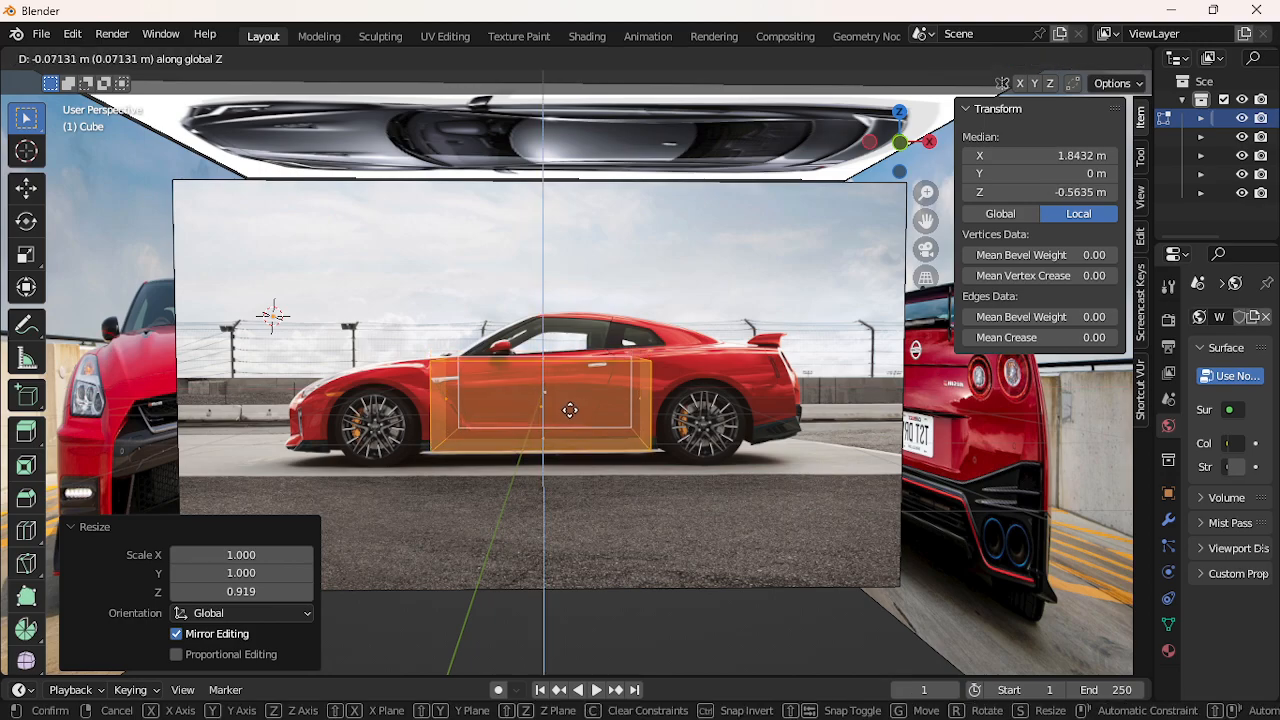
left_click(571, 411)
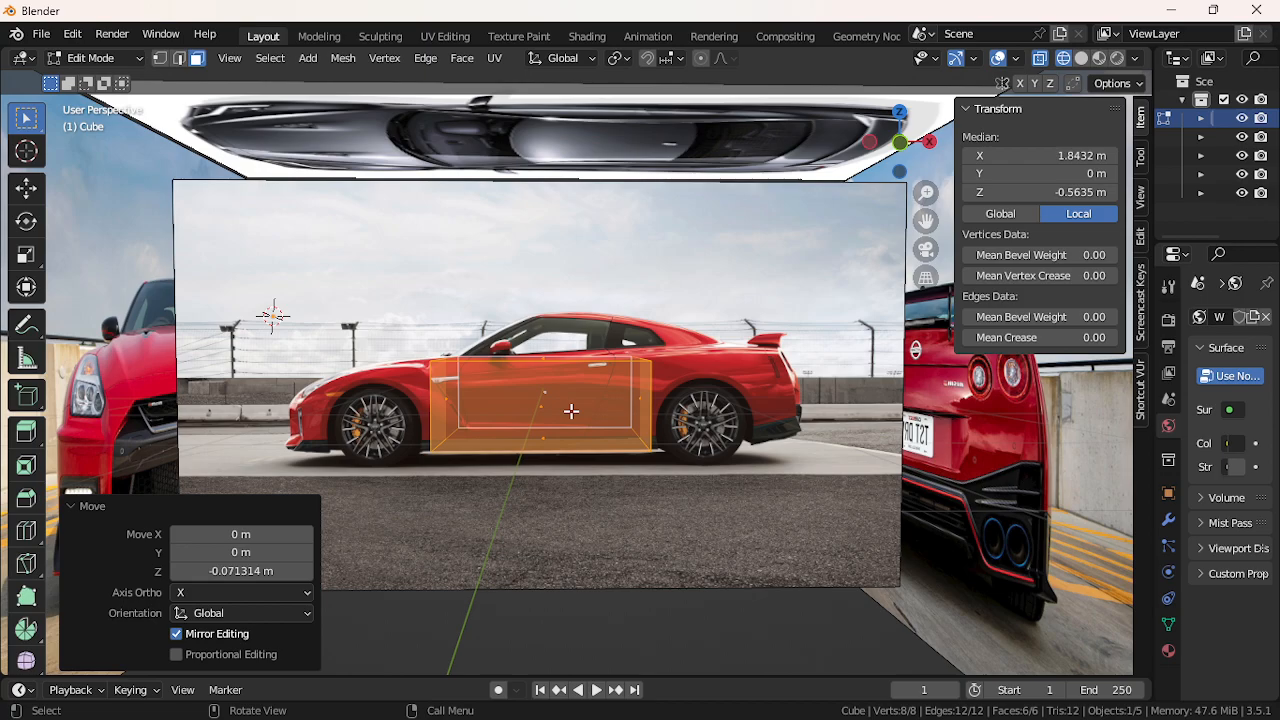
Squash the box vertically again, shift it slightly in Z, and enlarge it uniformly to 1.111
key("s")
key("z")
left_click(567, 404)
key("g")
key("z")
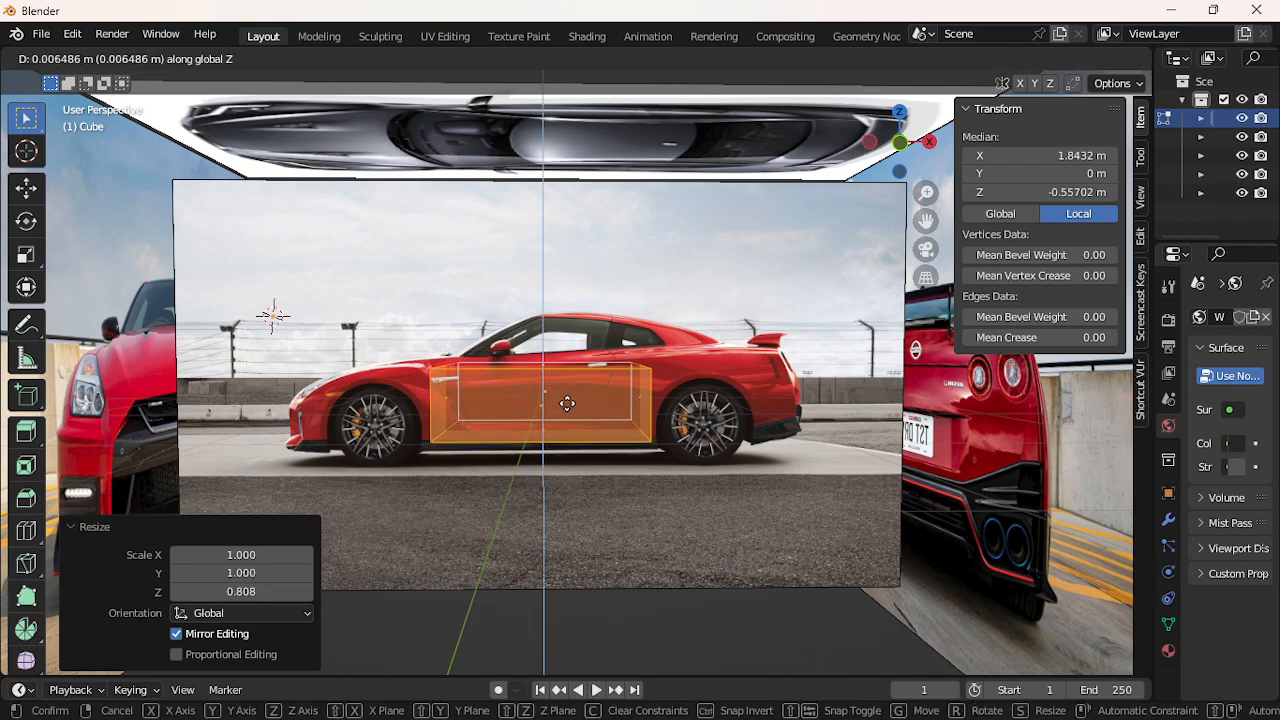
left_click(567, 403)
key("s")
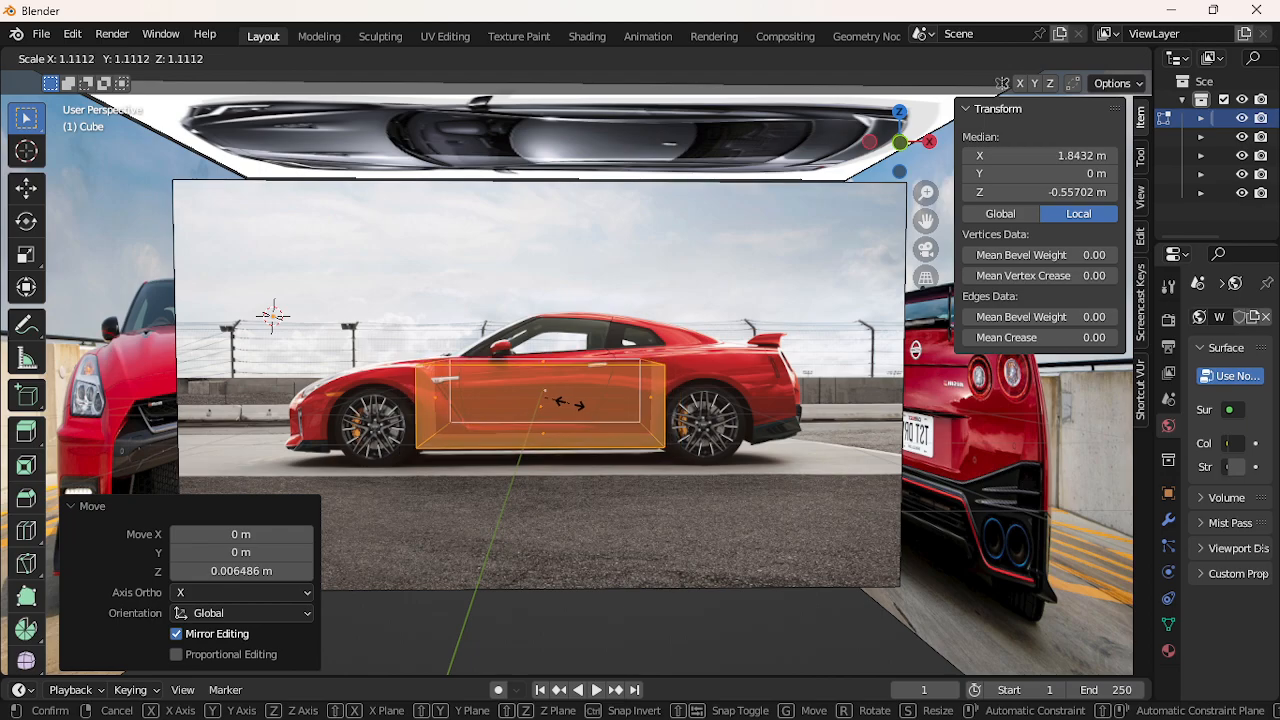
left_click(569, 403)
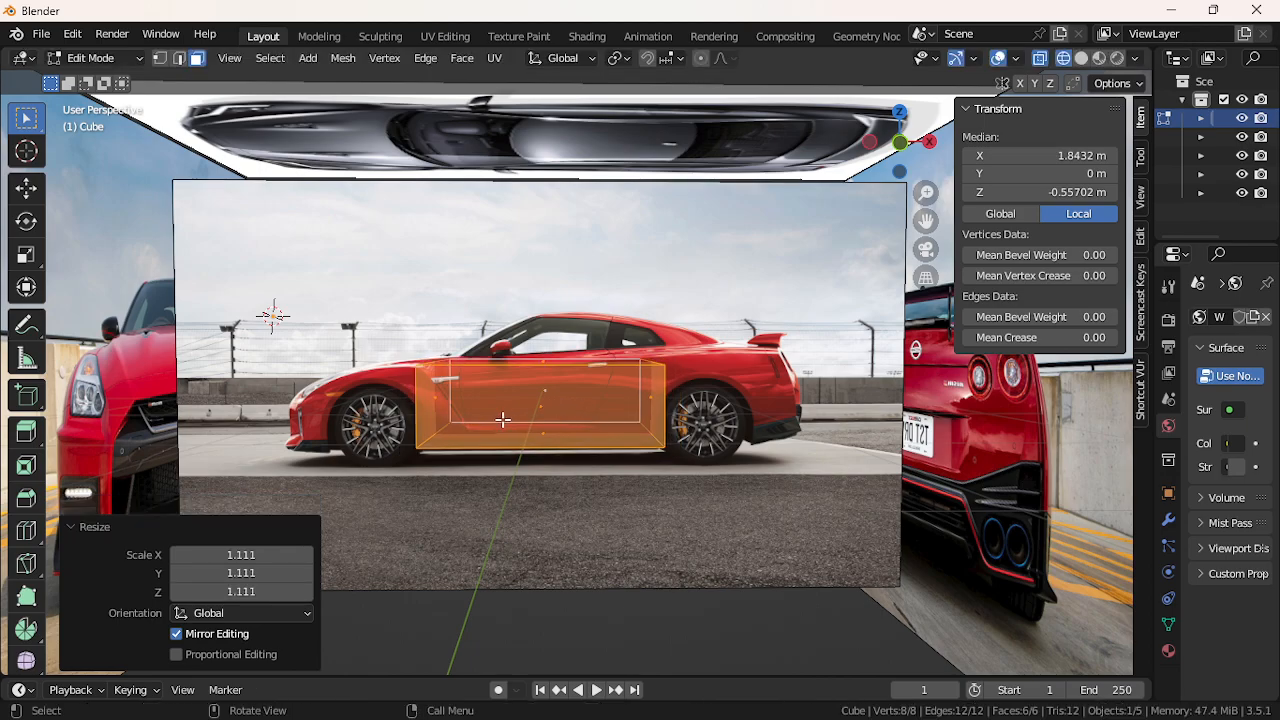
mouse_move(457, 422)
middle_mouse_down()
mouse_move(830, 432)
mouse_move(457, 427)
middle_mouse_up()
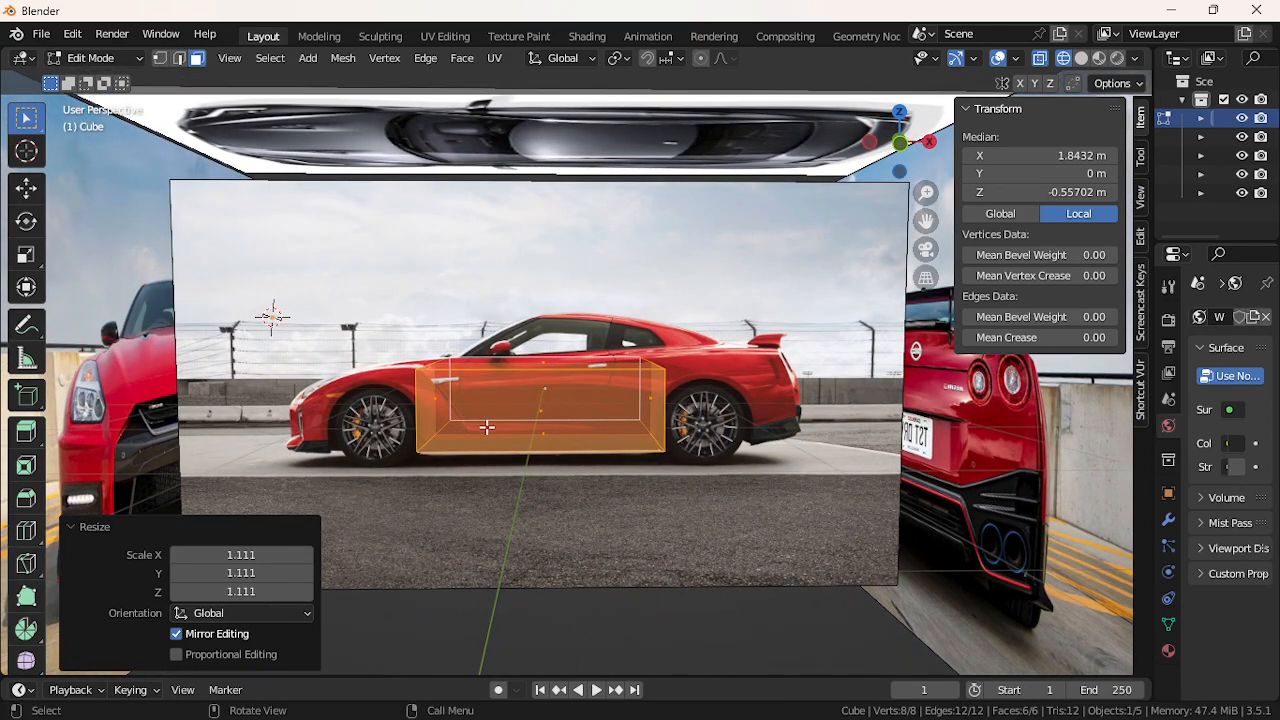
Select the box's front end face in vertex mode, try moving it, and undo the move
left_click(427, 368)
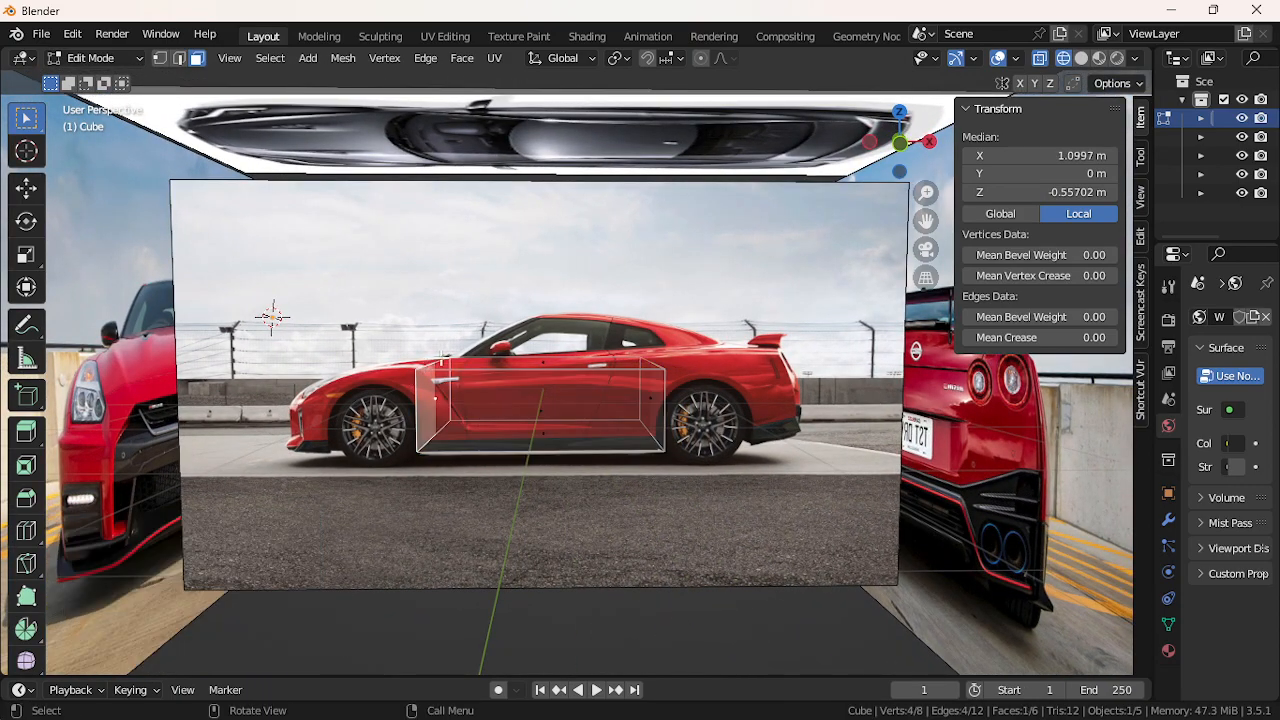
left_click(160, 59)
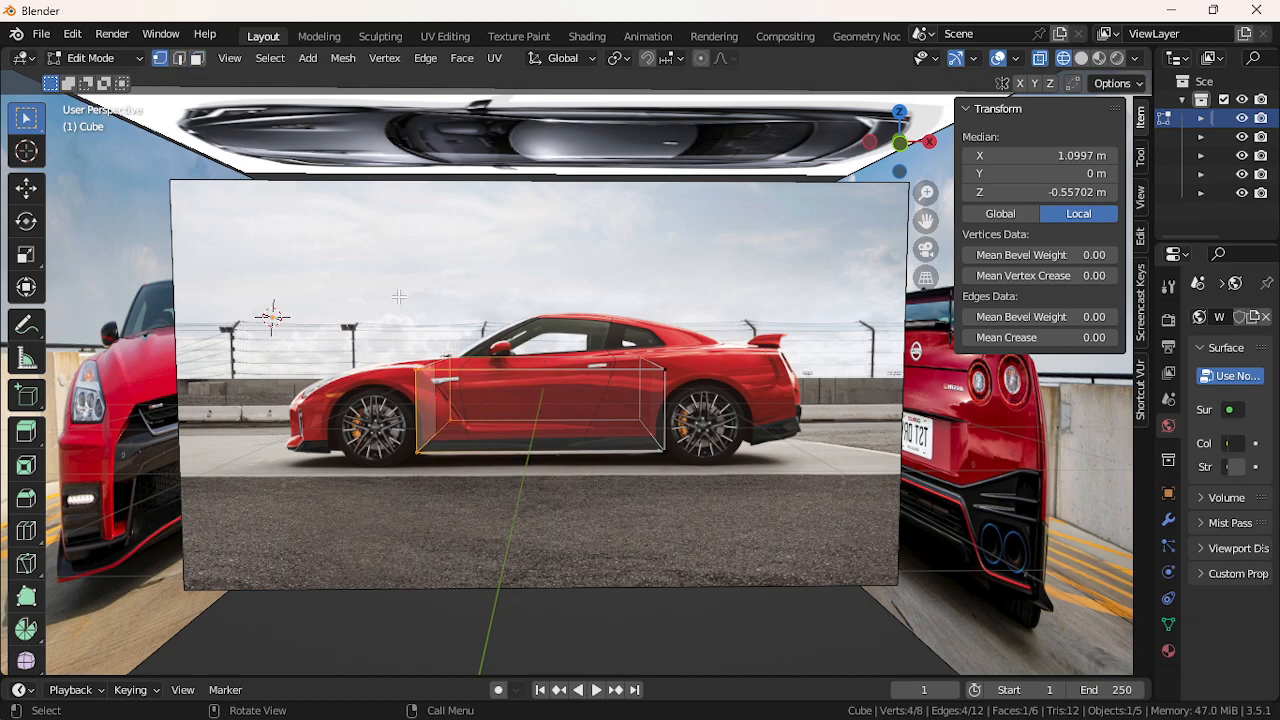
key("g")
left_click(417, 446)
key("ctrl+z")
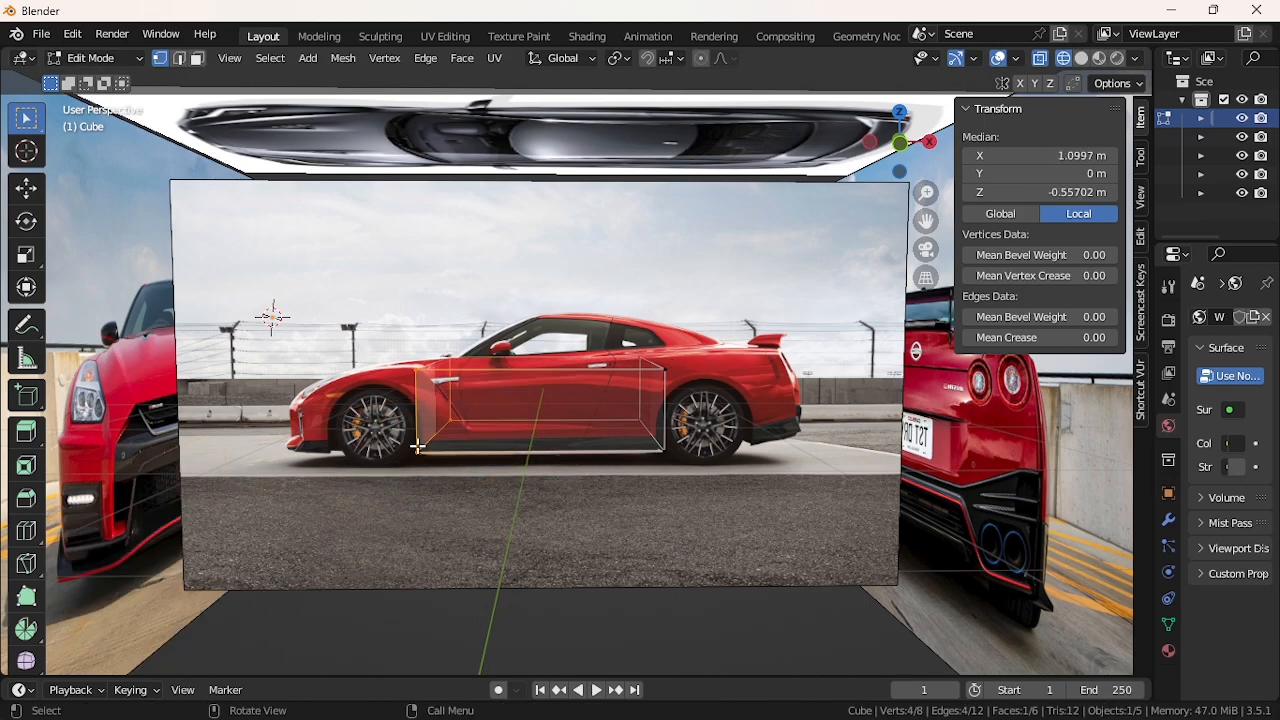
Toggle rendering of the reference objects off and back on in the outliner
left_click(1261, 138)
left_click(1261, 157)
left_click(1260, 177)
left_click(1260, 178)
left_click(1259, 195)
left_click(1260, 193)
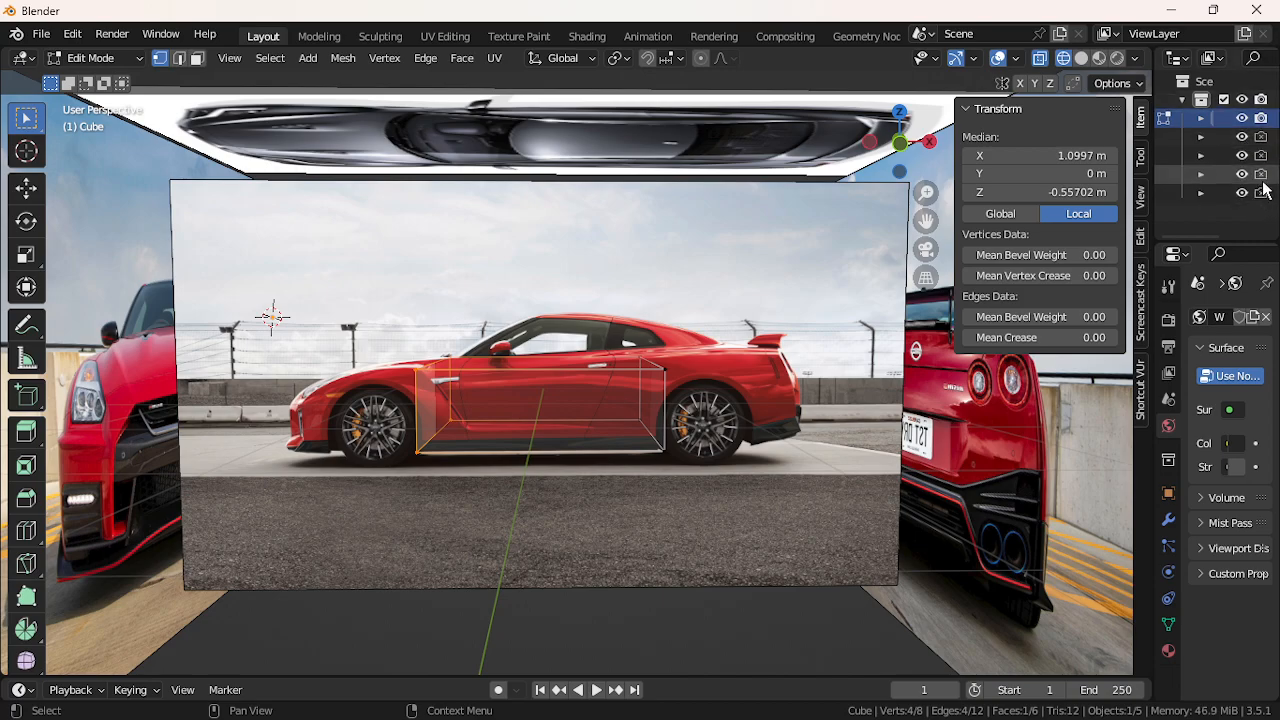
left_click(1261, 137)
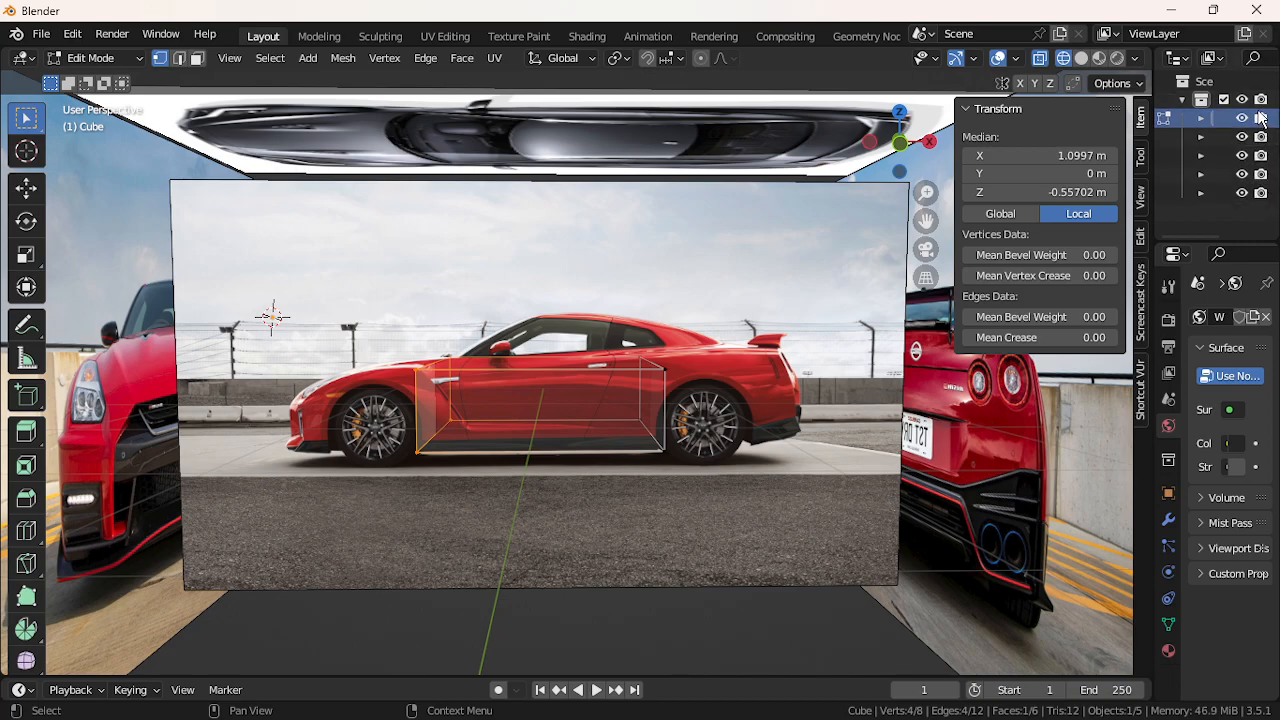
Widen the outliner, keep all four reference empties renderable, and hide them in the viewport
left_click_drag(1150, 187, 943, 185)
left_click(1149, 158)
left_click(1208, 138)
left_click(1260, 137)
left_click(1260, 156)
left_click(1260, 175)
left_click(1260, 194)
left_click(1260, 194)
left_click(1260, 175)
left_click(1260, 156)
left_click(1260, 137)
left_click_drag(1242, 137, 1242, 194)
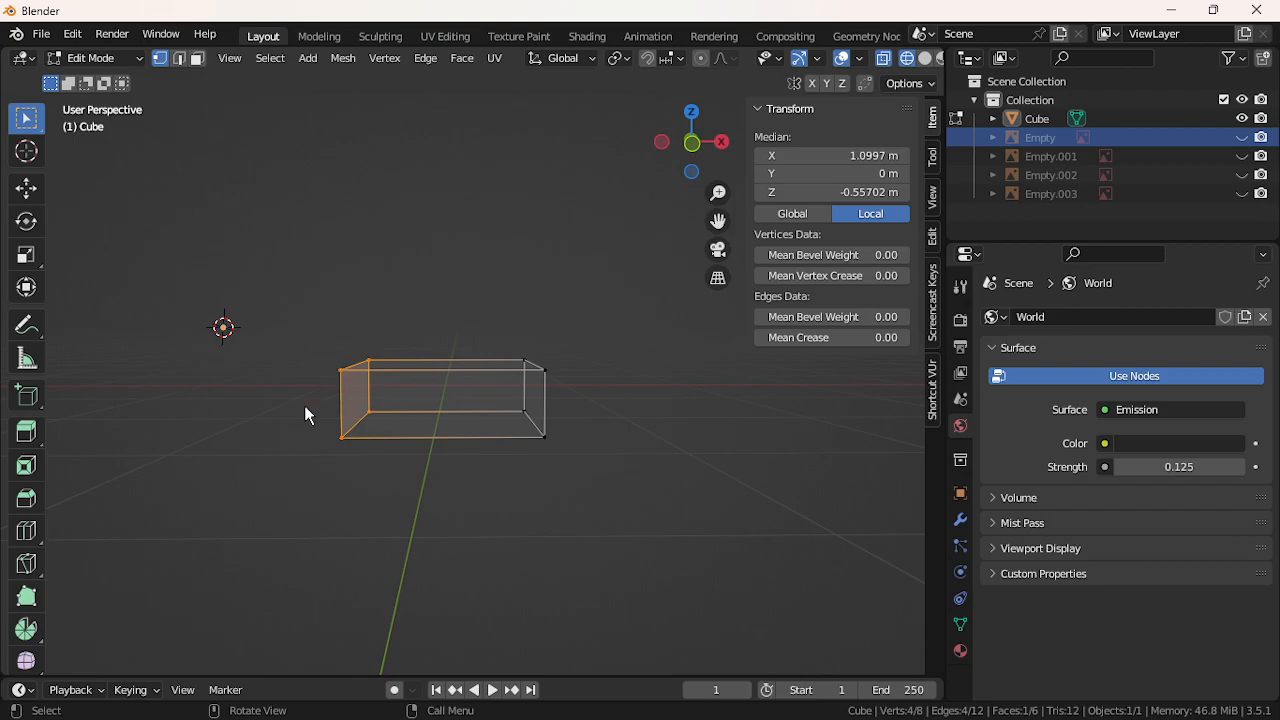
In wireframe view, delete the near-side vertices so the box becomes a single four-vertex face
left_click(334, 276)
key("z")
left_click(250, 338)
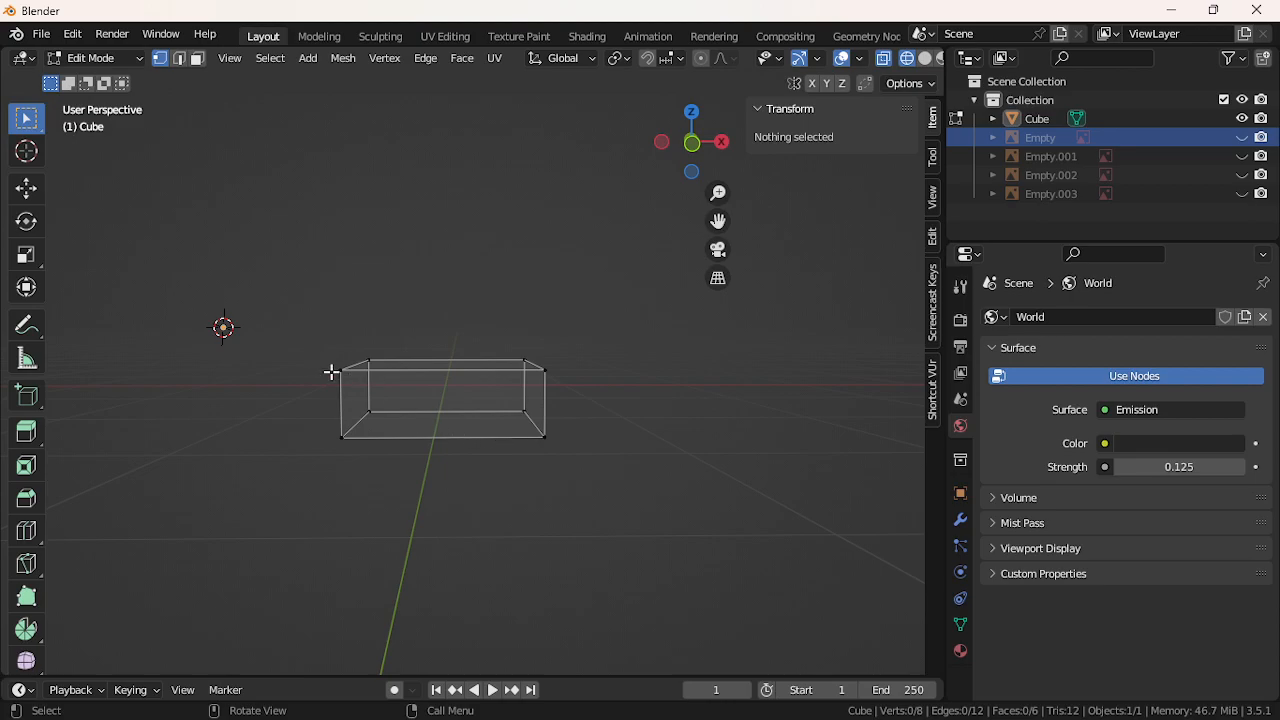
left_click_drag(319, 366, 570, 477)
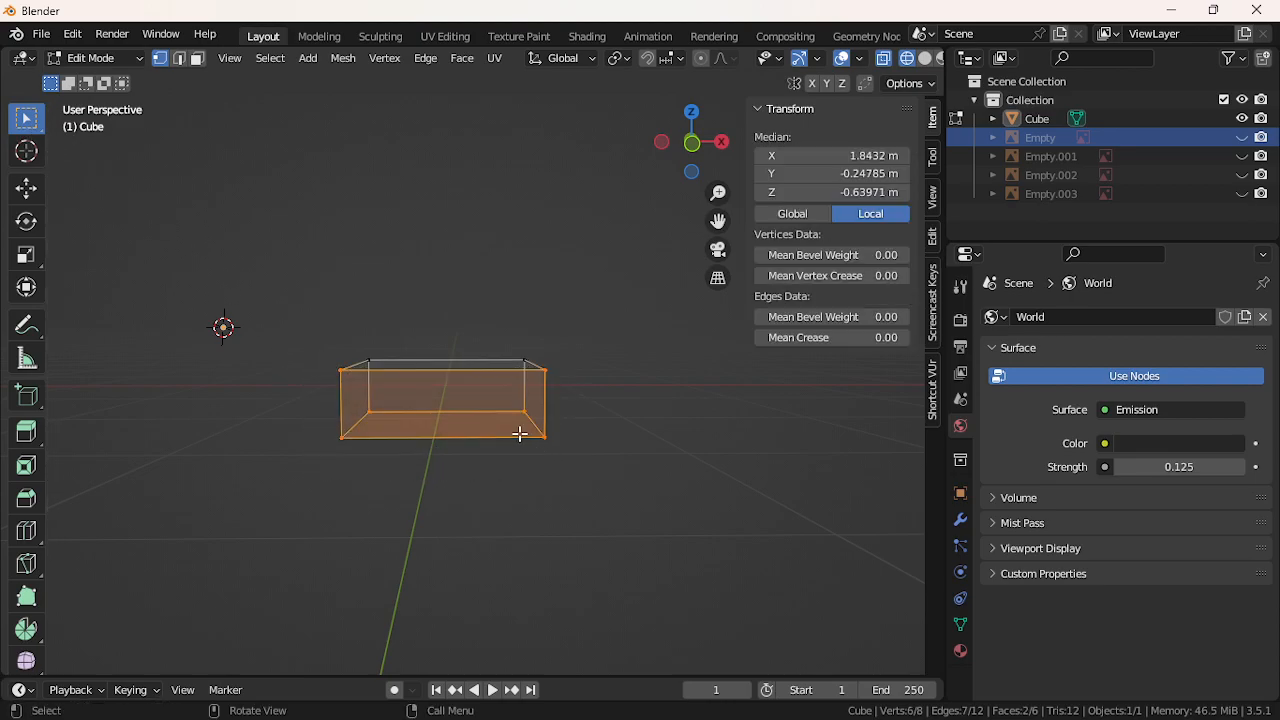
left_click(369, 411, "shift")
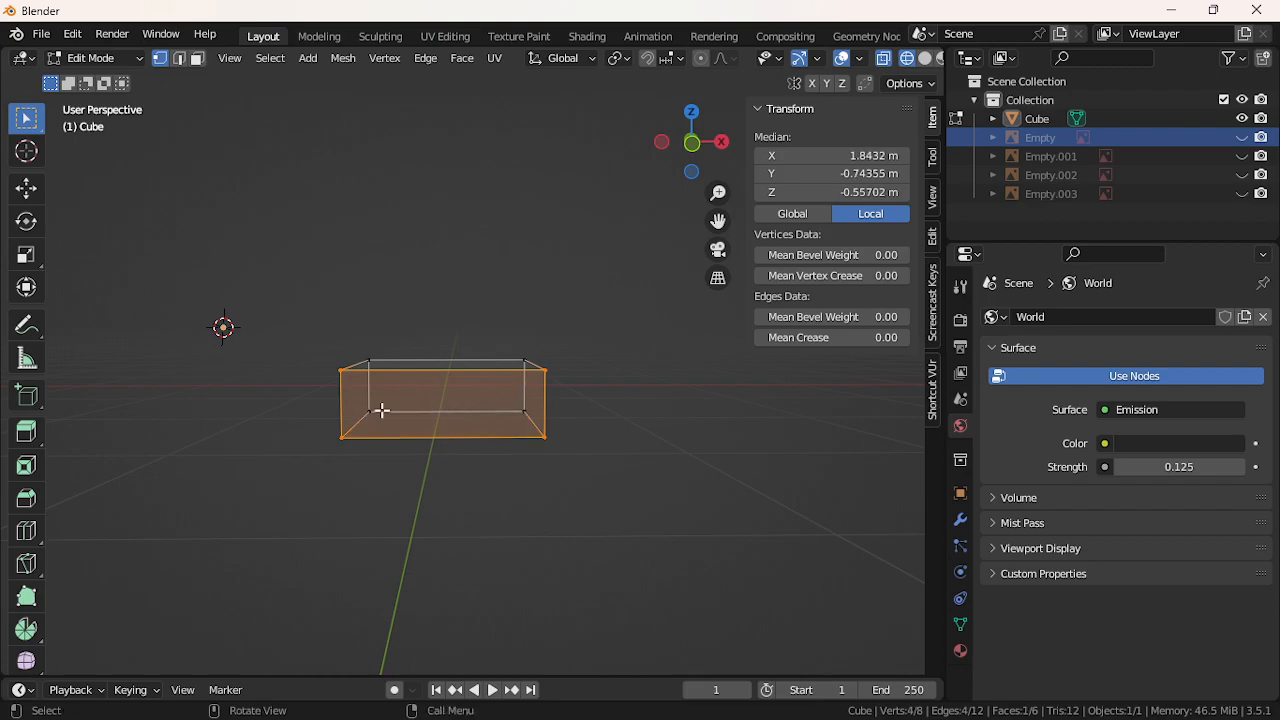
key("x")
left_click(423, 393)
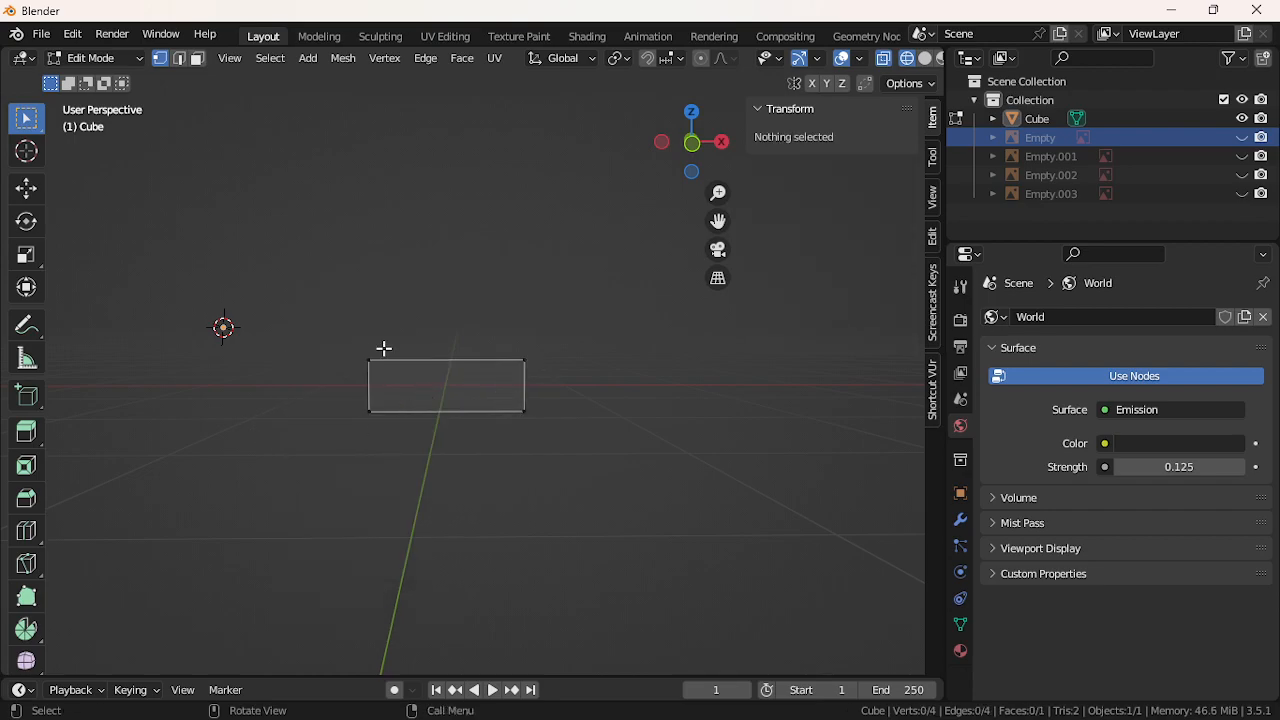
Show the Empty, Empty.001, Empty.002 and Empty.003 reference images again
left_click(1243, 138)
left_click(1243, 156)
left_click(1244, 175)
left_click(1243, 194)
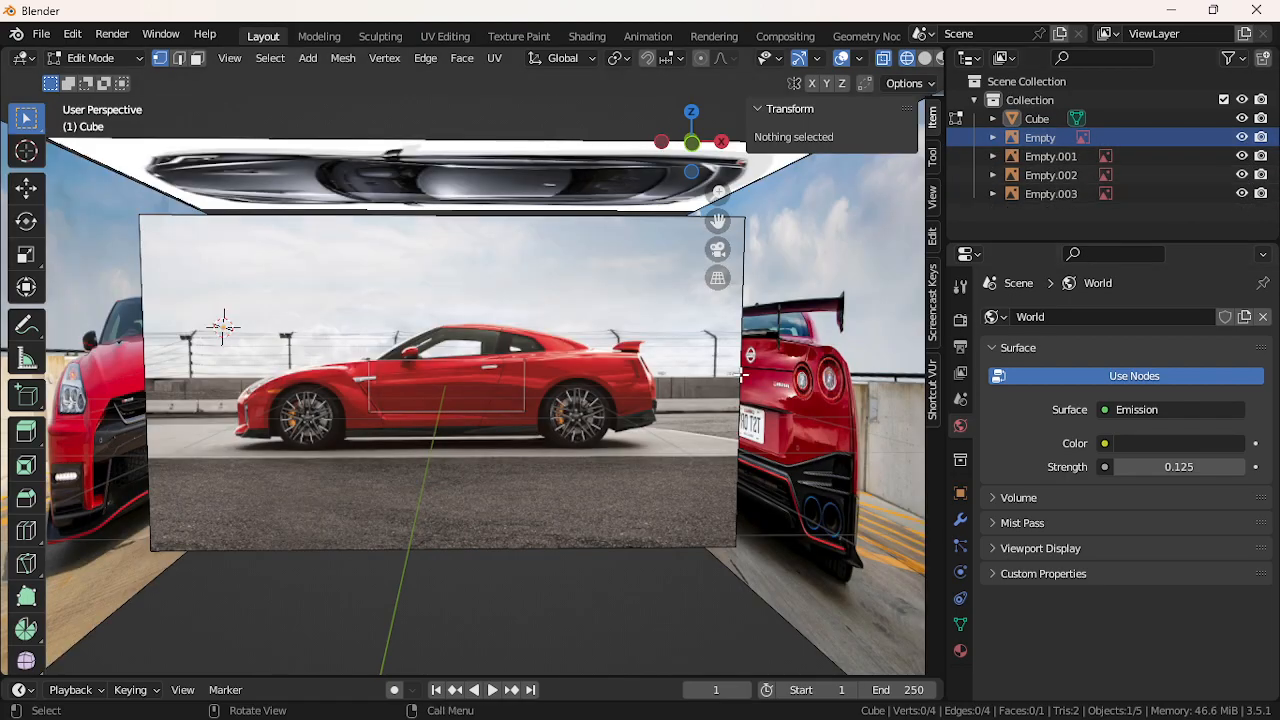
Select the whole side face and move it along Y over the car's side
left_click(516, 398)
key("l")
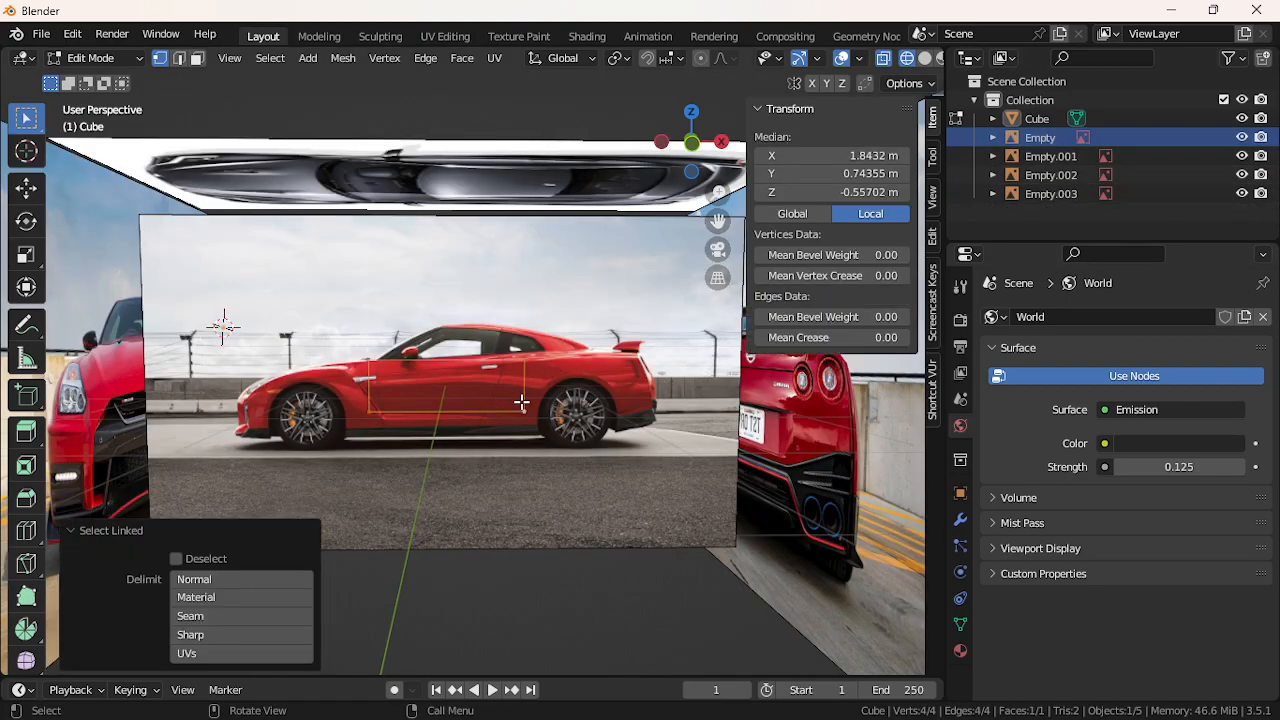
key("g")
key("z")
key("y")
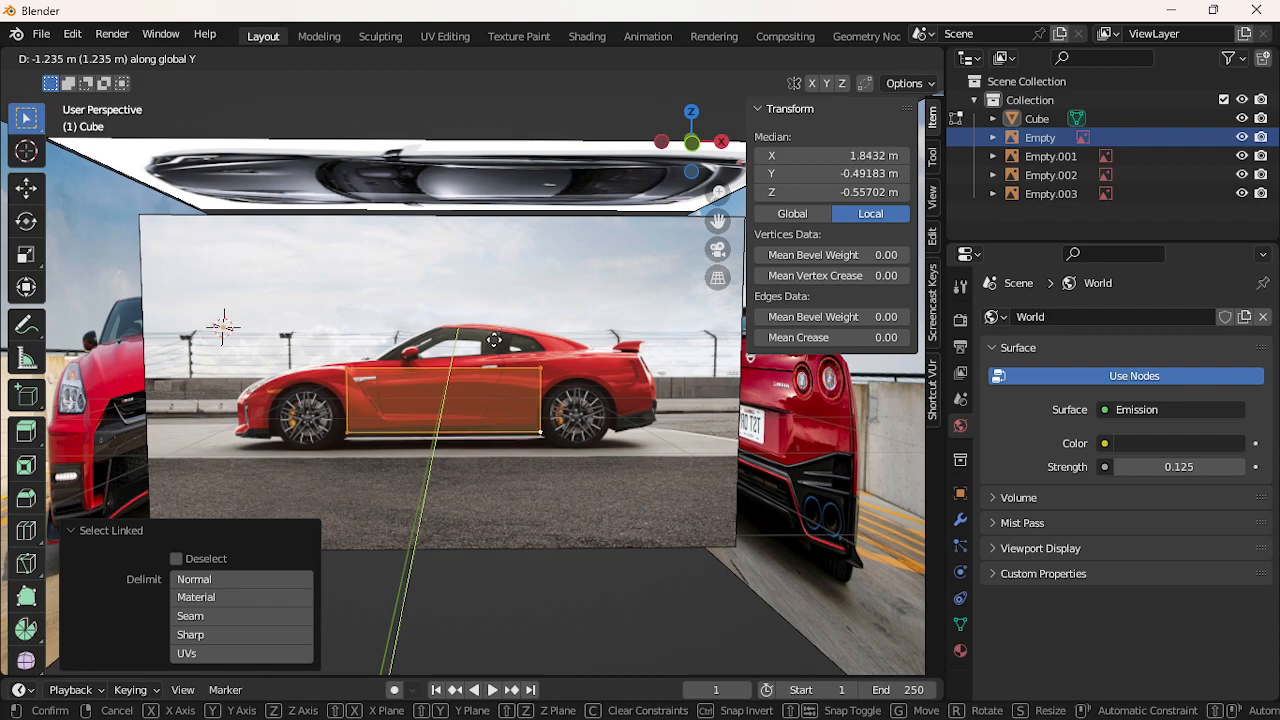
left_click(494, 339)
scroll(487, 419, "up", 2)
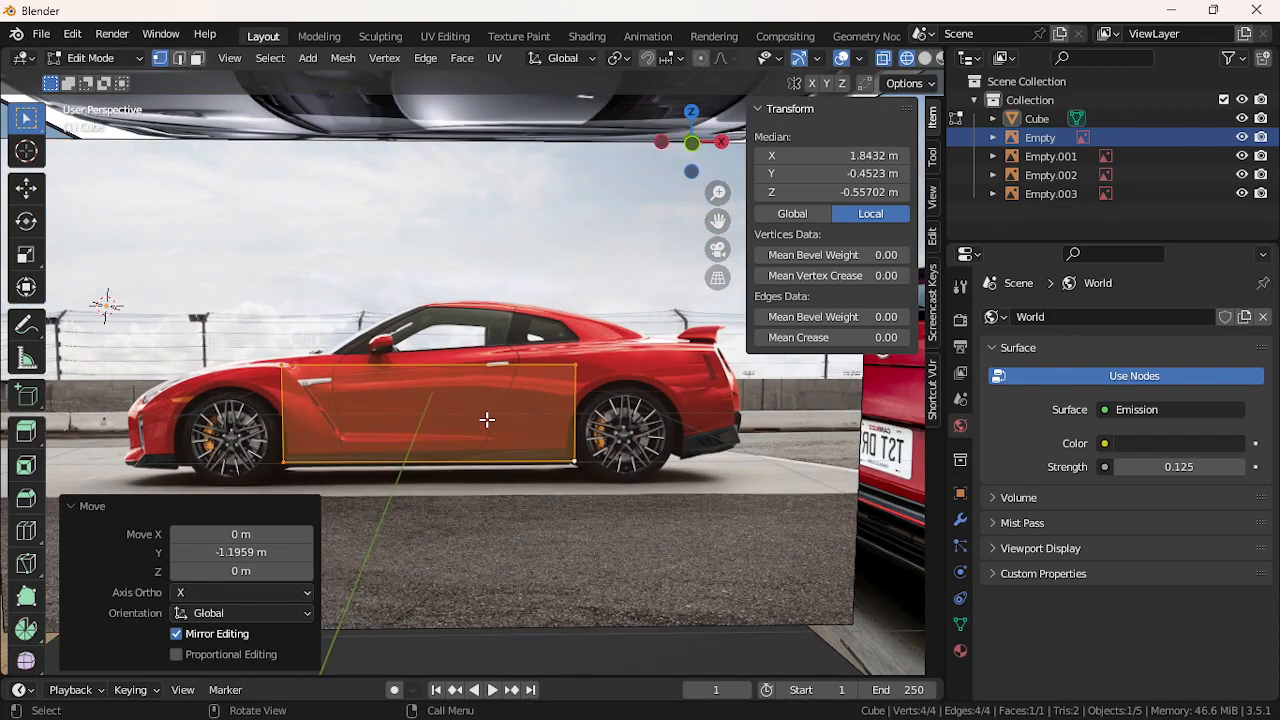
Raise the face's rear top corner to the beltline and push it toward the car's rear
left_click(578, 370)
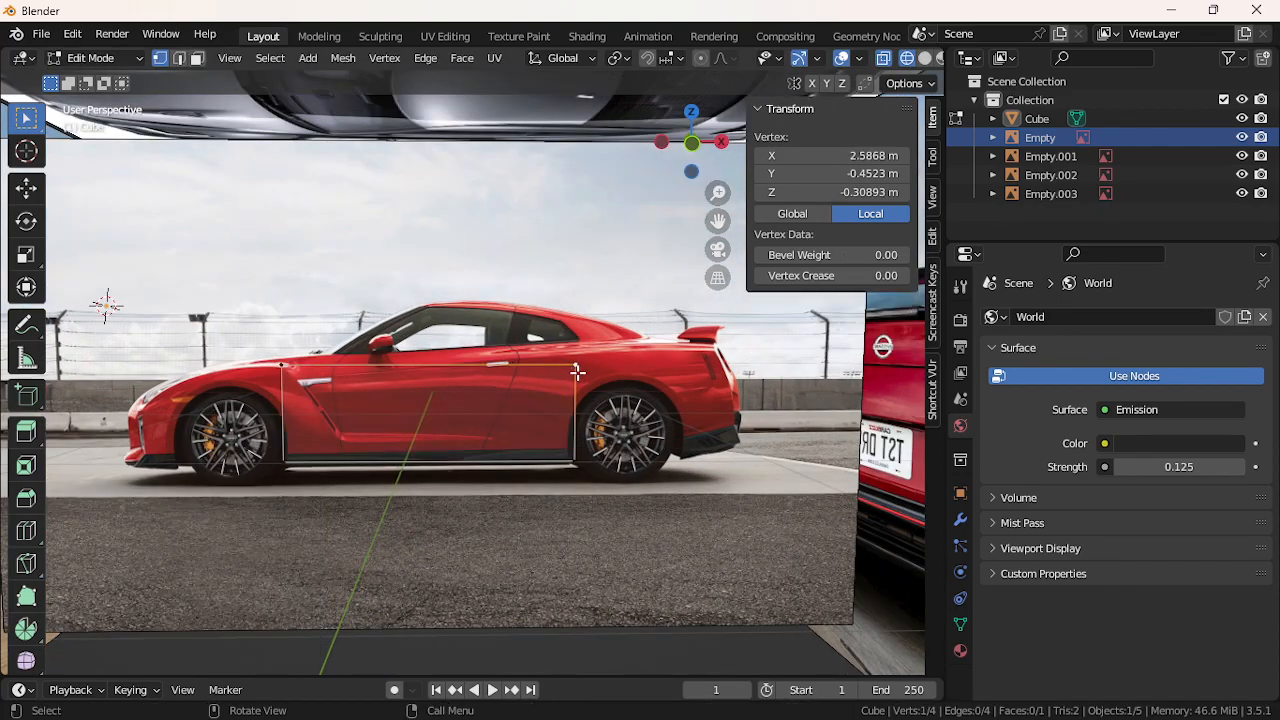
key("g")
key("z")
left_click(578, 351)
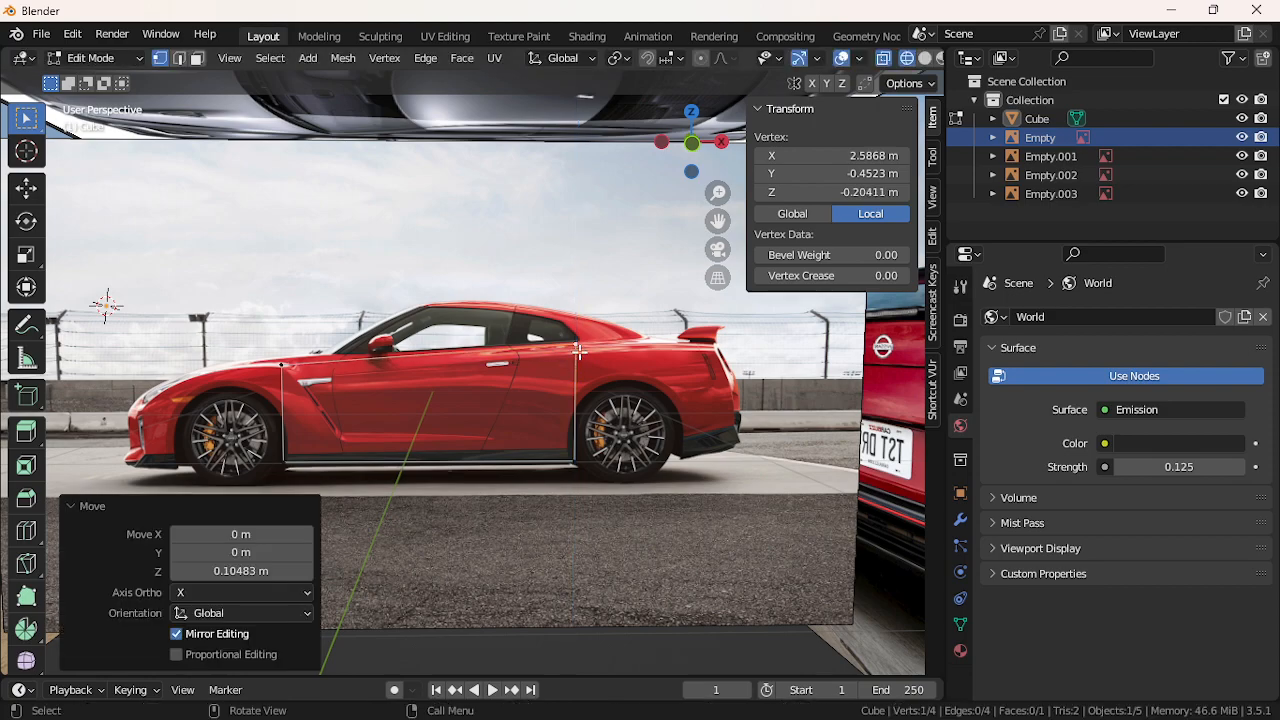
key("g")
key("x")
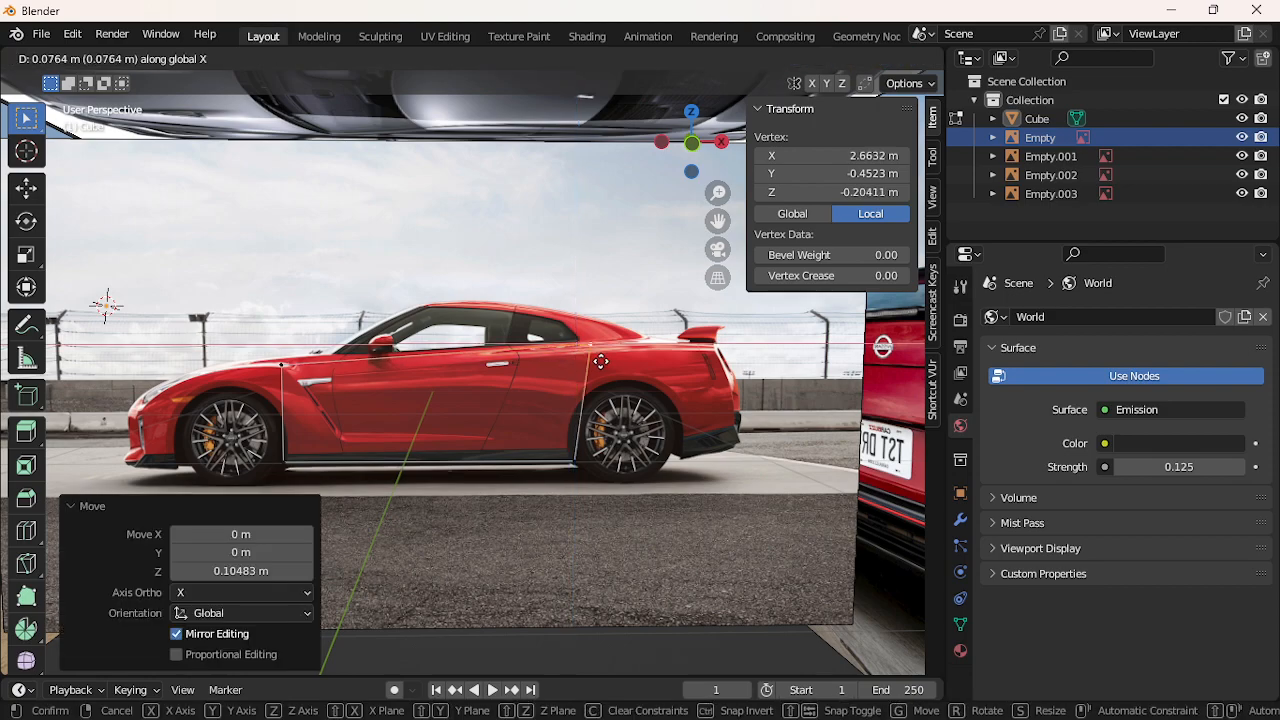
left_click(657, 353)
key("g")
key("z")
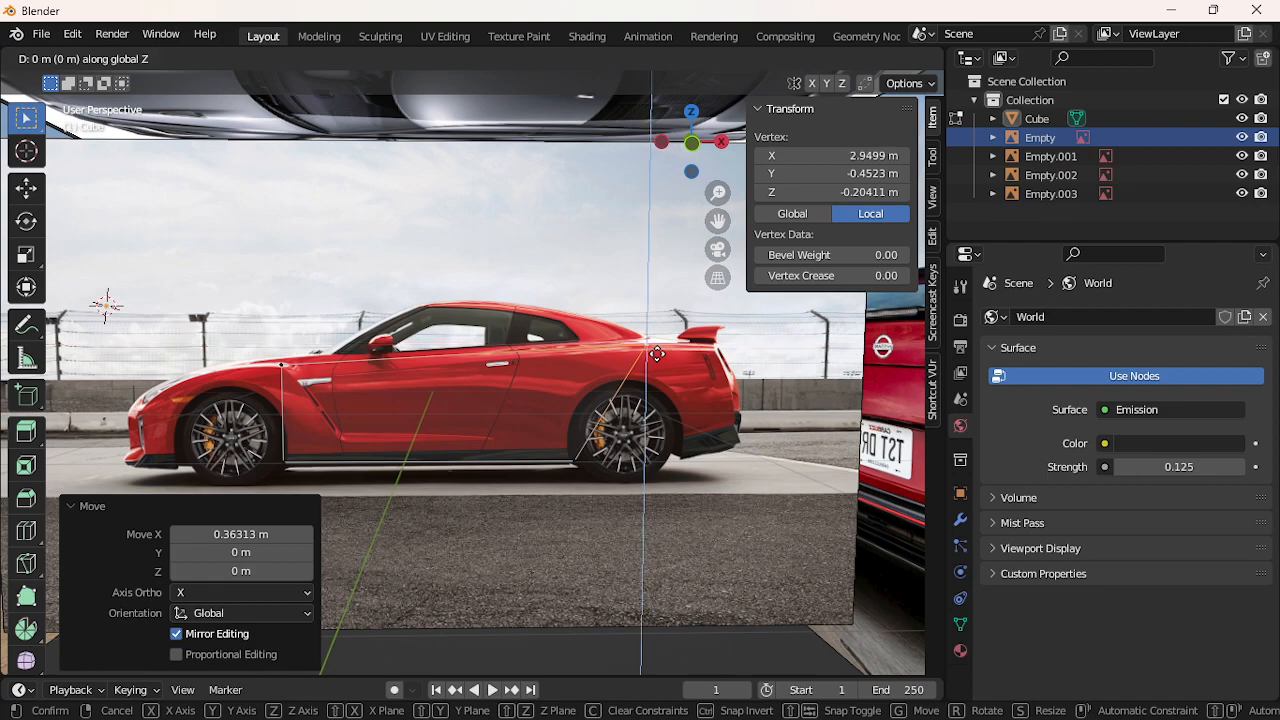
left_click(650, 347)
Raise the front top corner vertex slightly, undoing its rearward nudge
left_click(291, 367)
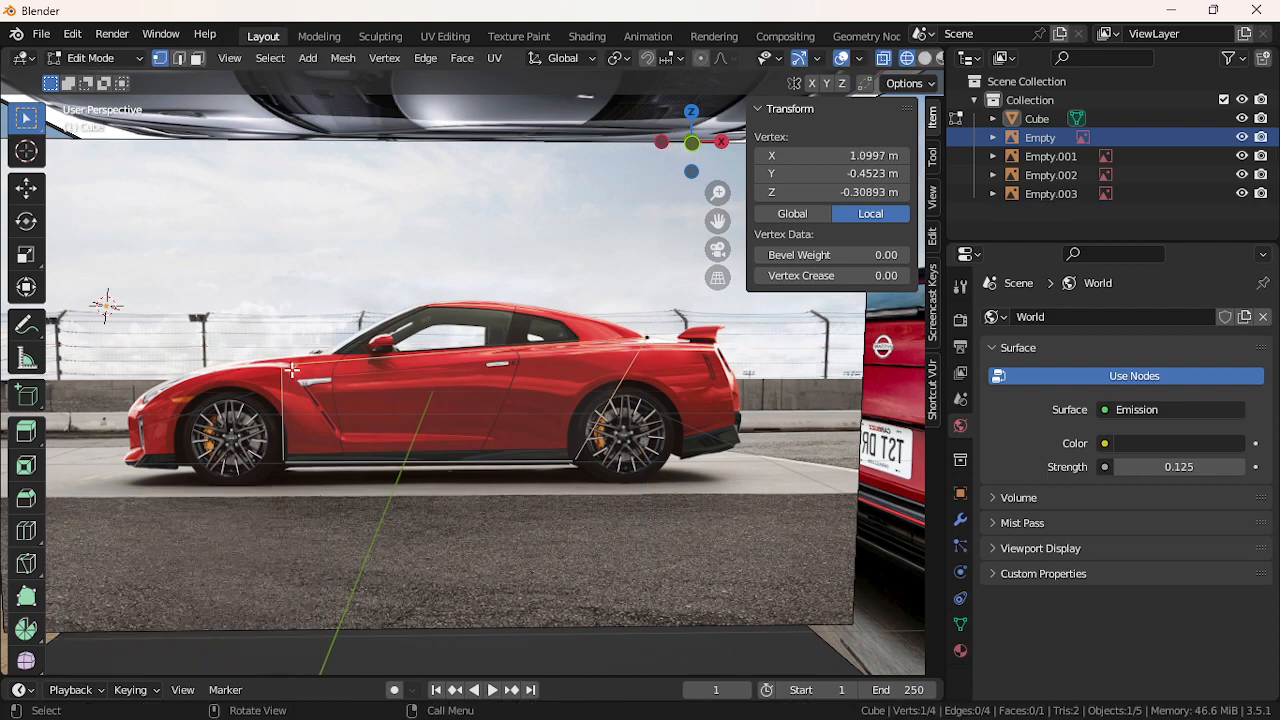
key("g")
key("z")
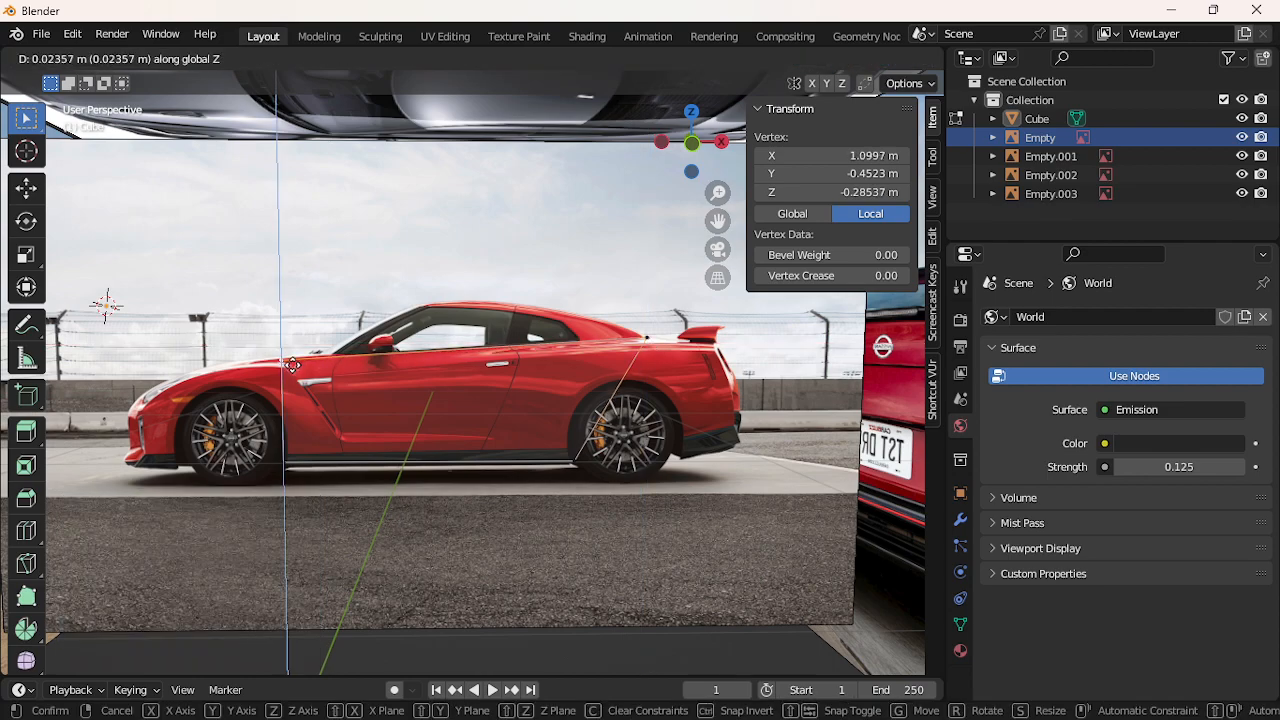
left_click(292, 366)
key("g")
key("x")
left_click(301, 371)
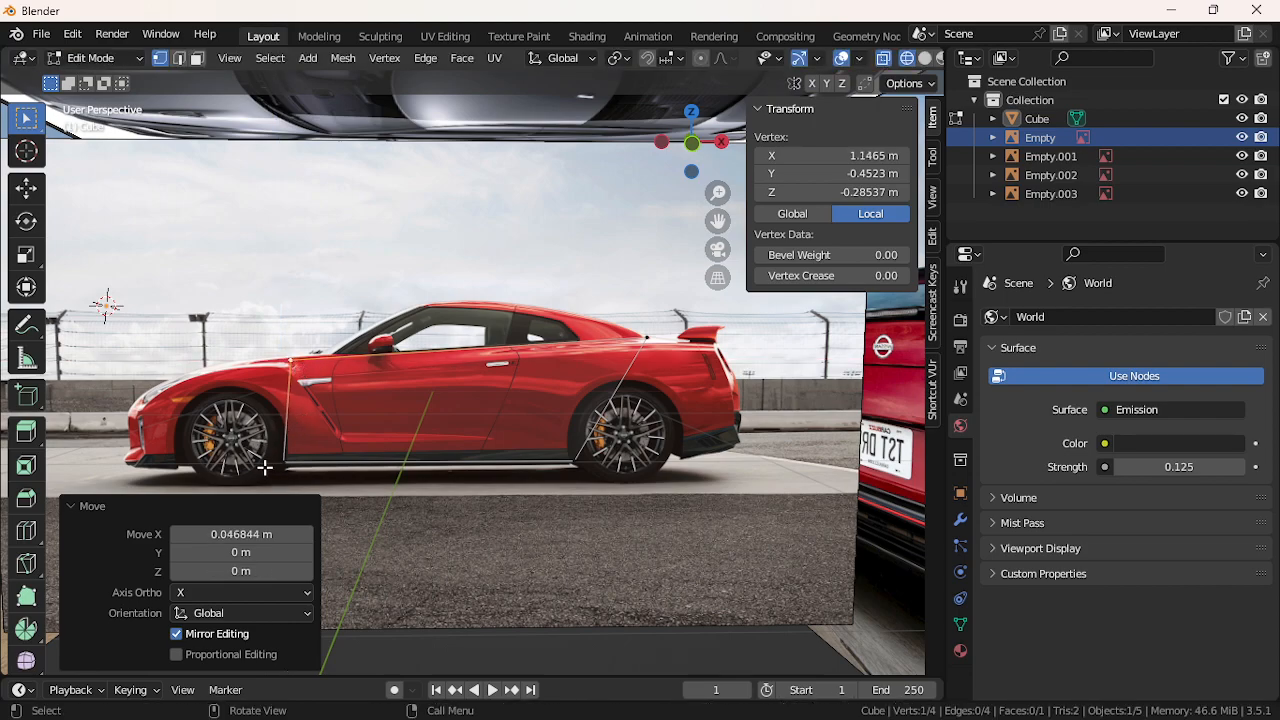
key("ctrl+z")
Set the lower front vertex to sill height and slide it rearward
key("g")
key("z")
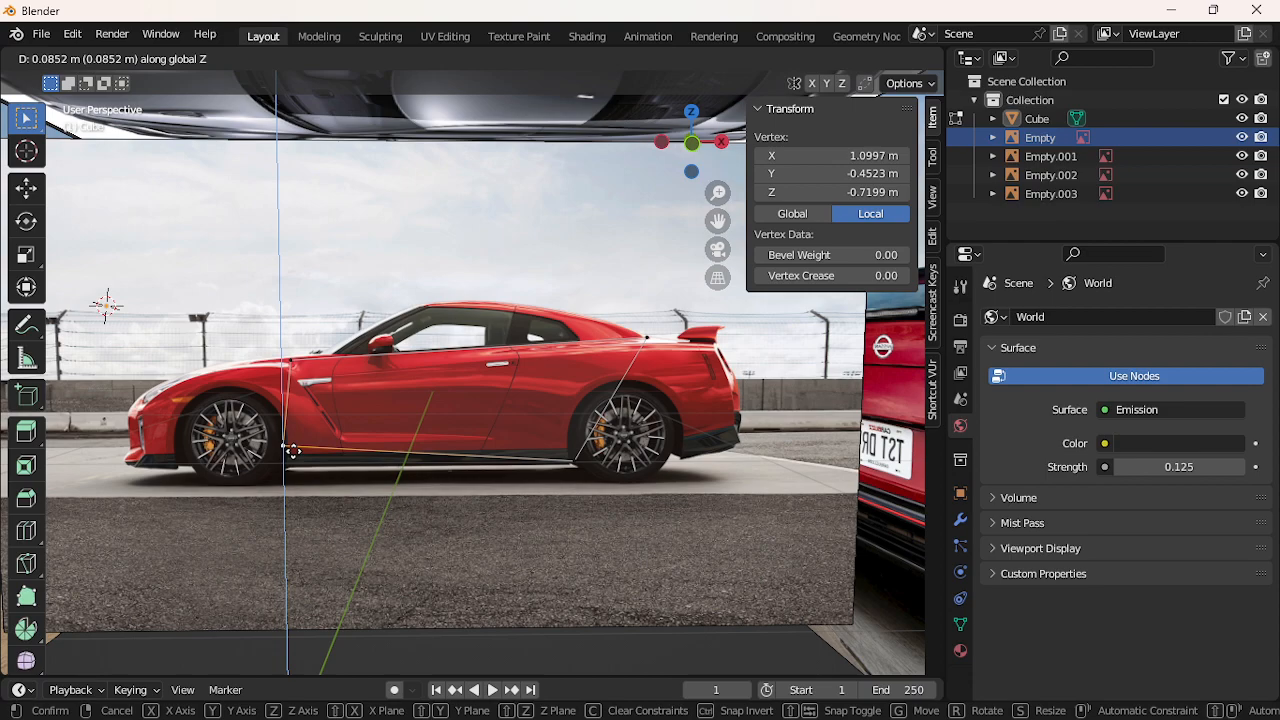
left_click(292, 455)
key("g")
key("x")
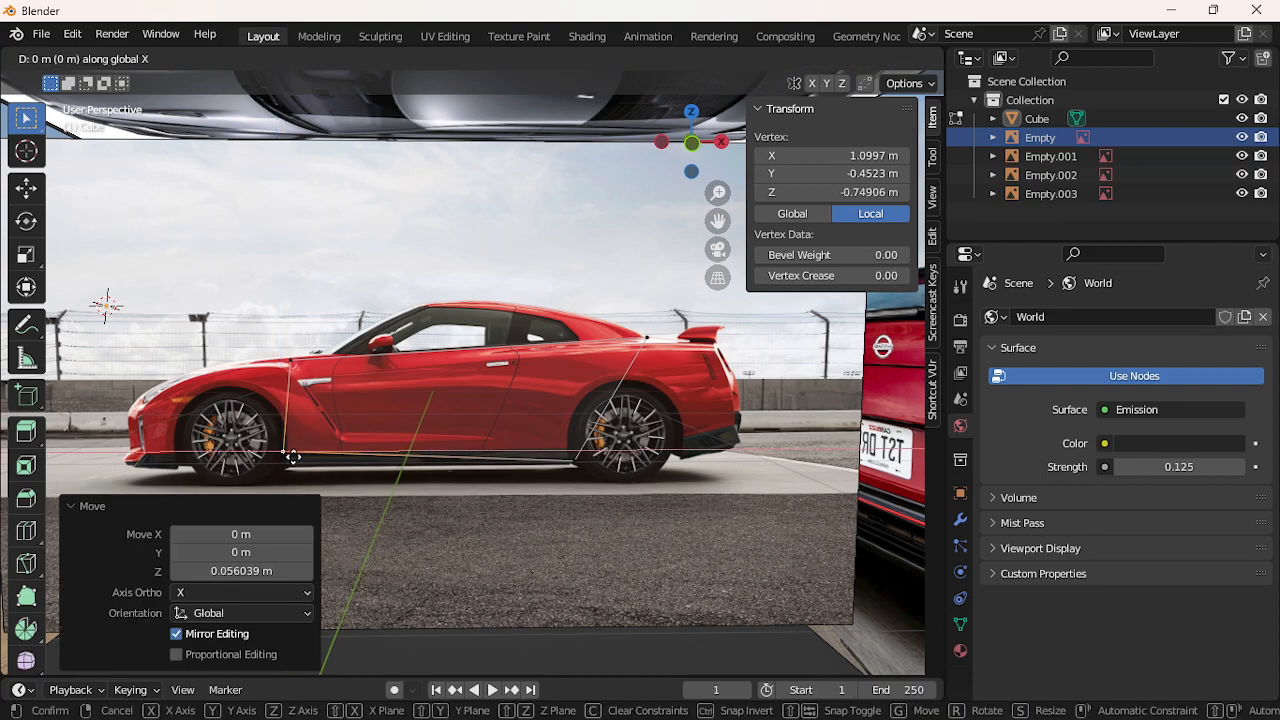
left_click(354, 458)
Slide the lower rear vertex forward and raise it onto the sill line
left_click(589, 461)
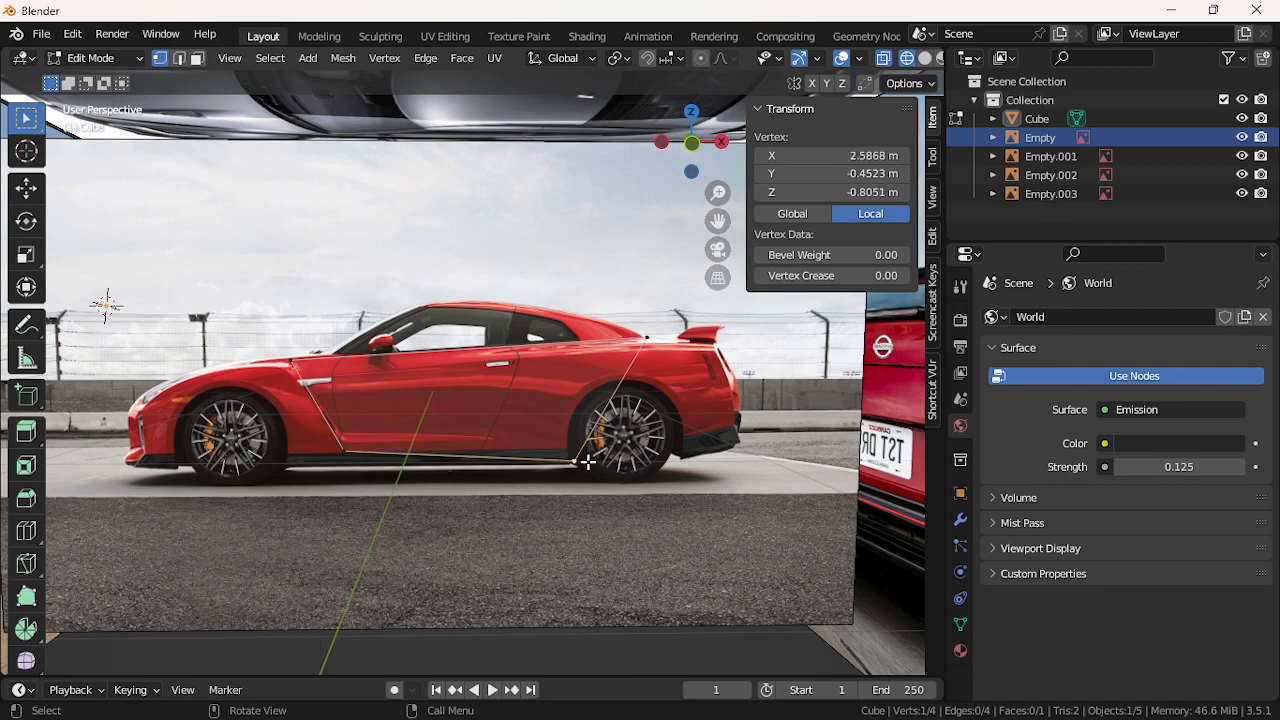
key("g")
key("x")
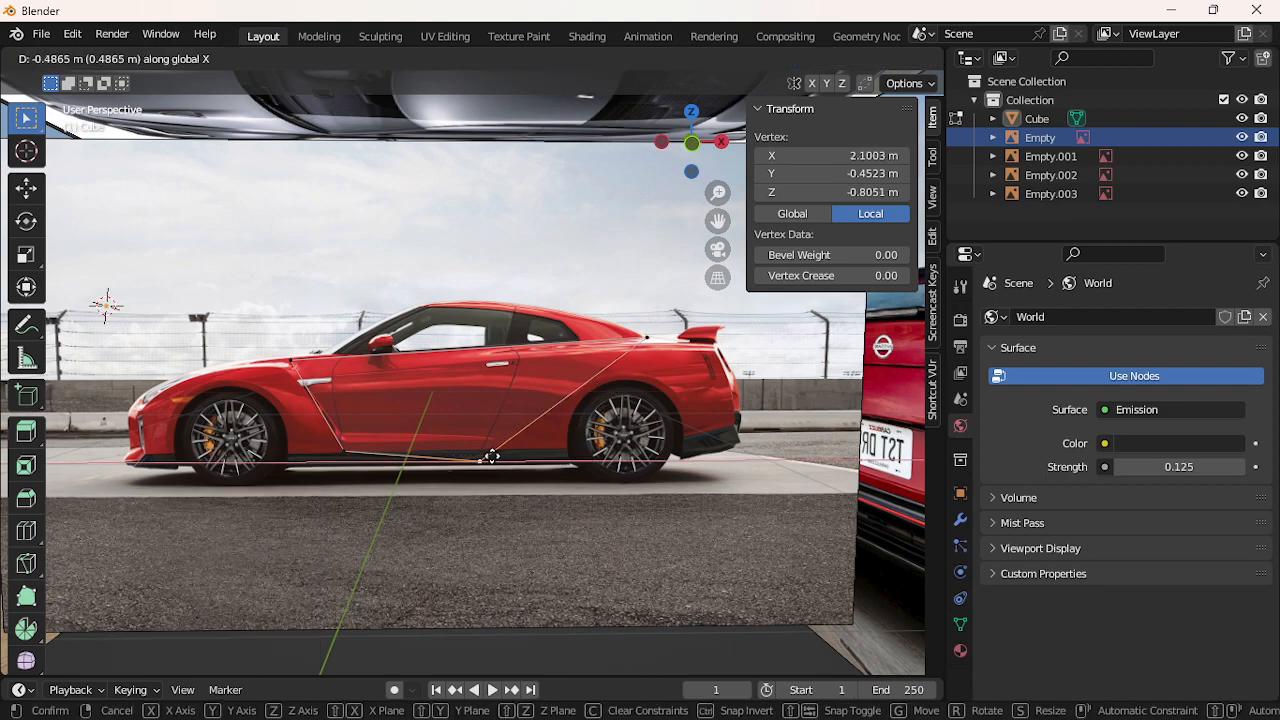
left_click(491, 457)
key("g")
key("z")
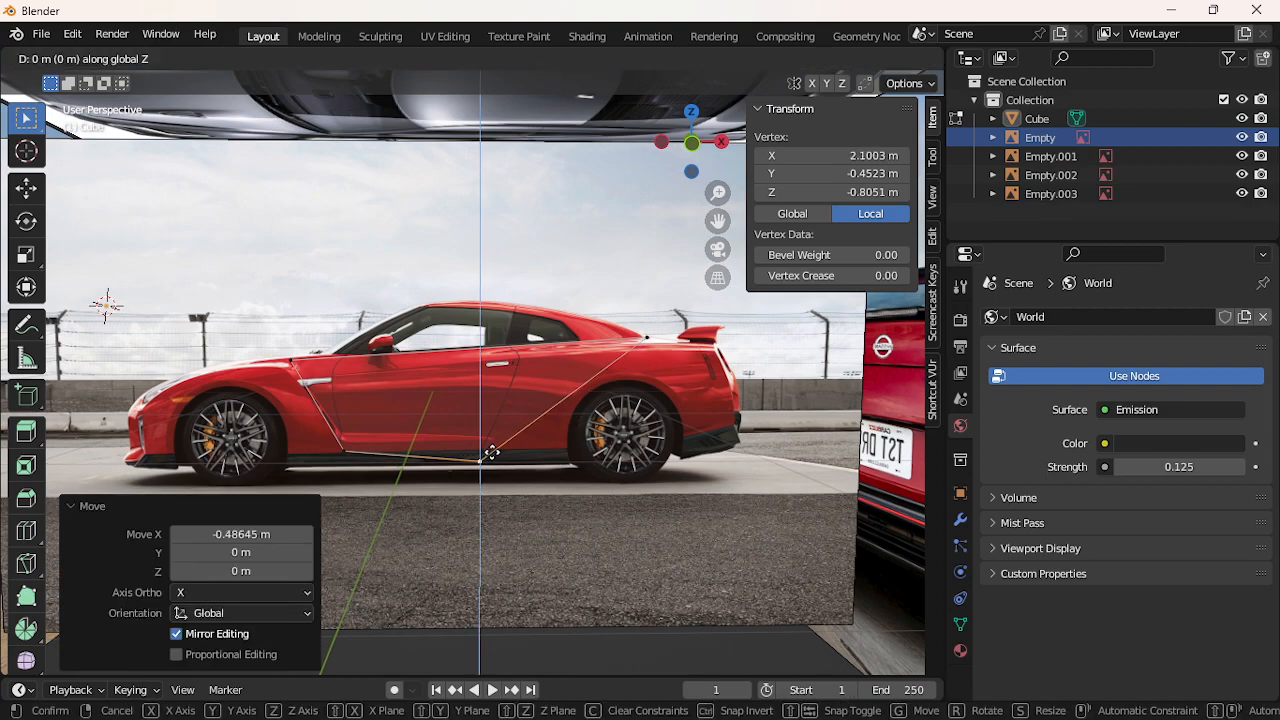
left_click(491, 446)
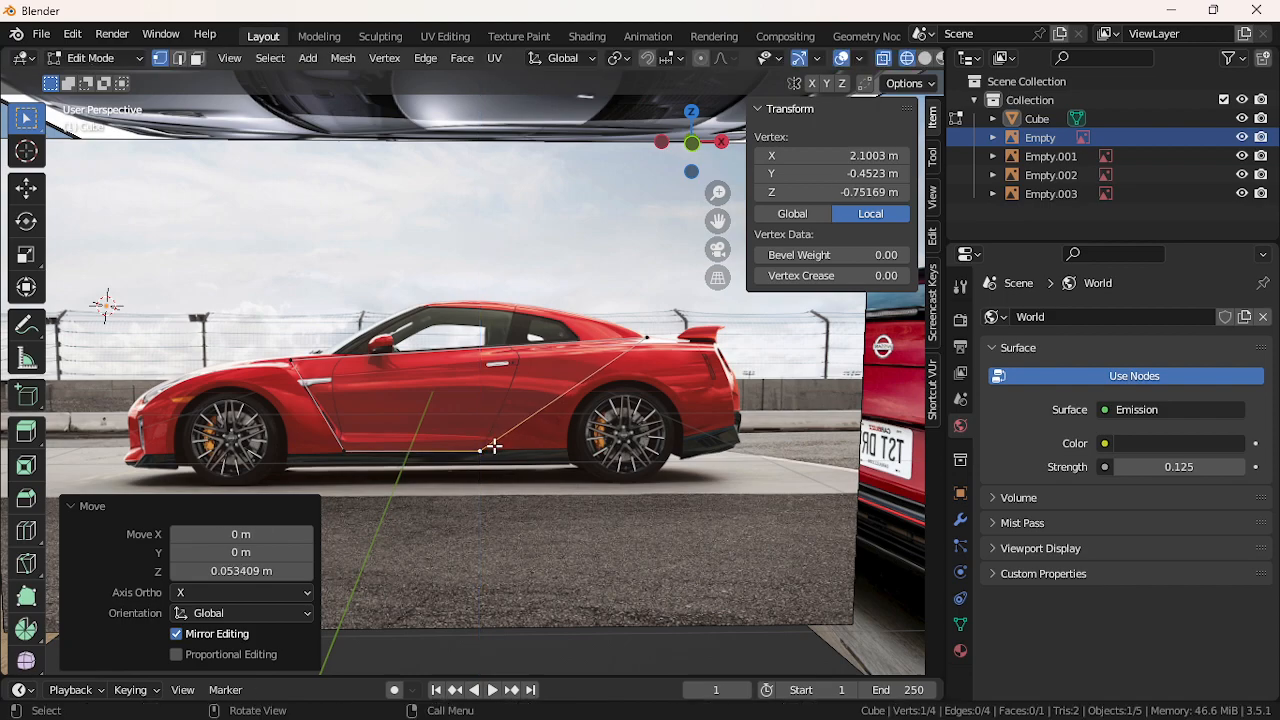
Move the rear outline vertex from the spoiler onto the door's rear edge
left_click(649, 342)
key("g")
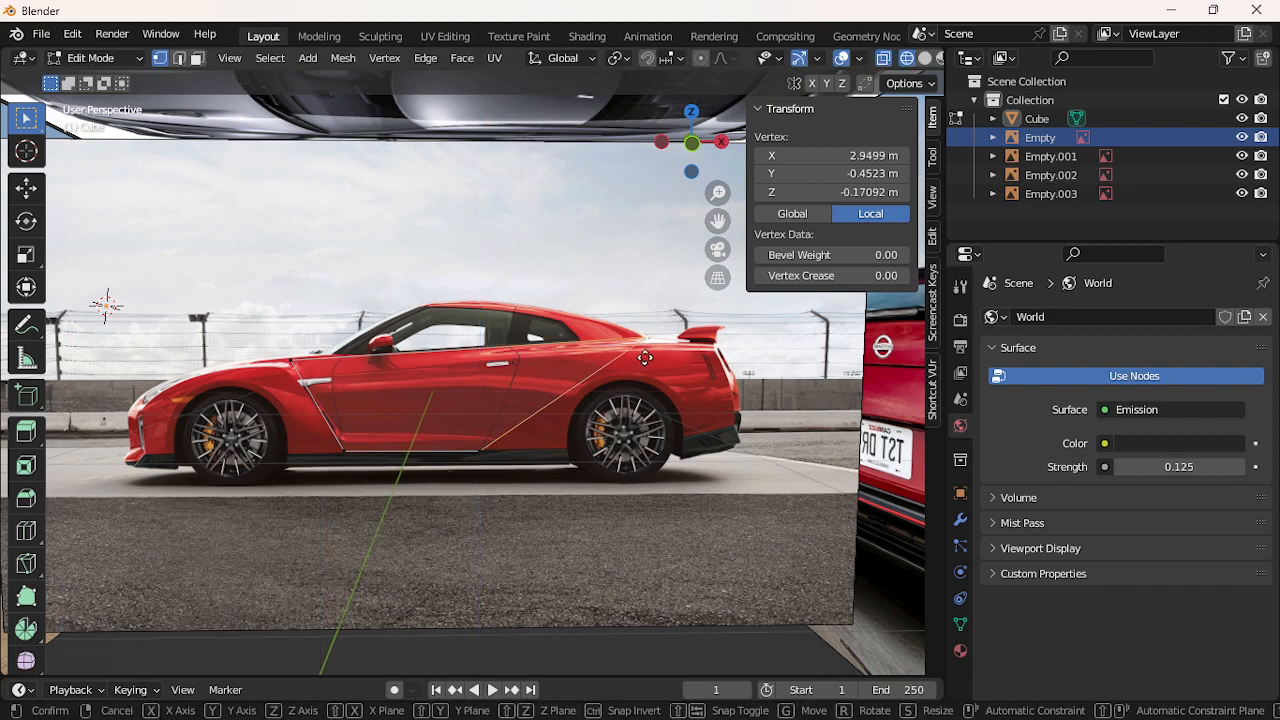
key("x")
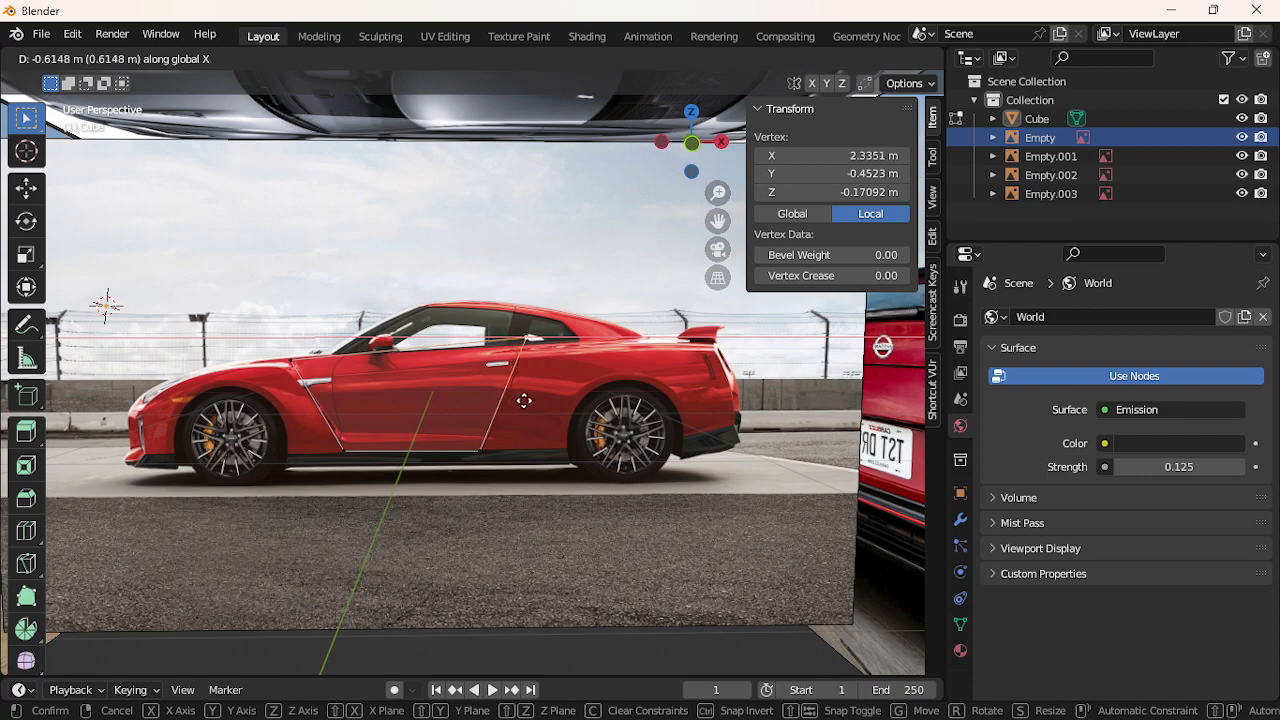
left_click(527, 402)
left_click(514, 418)
key("g")
key("x")
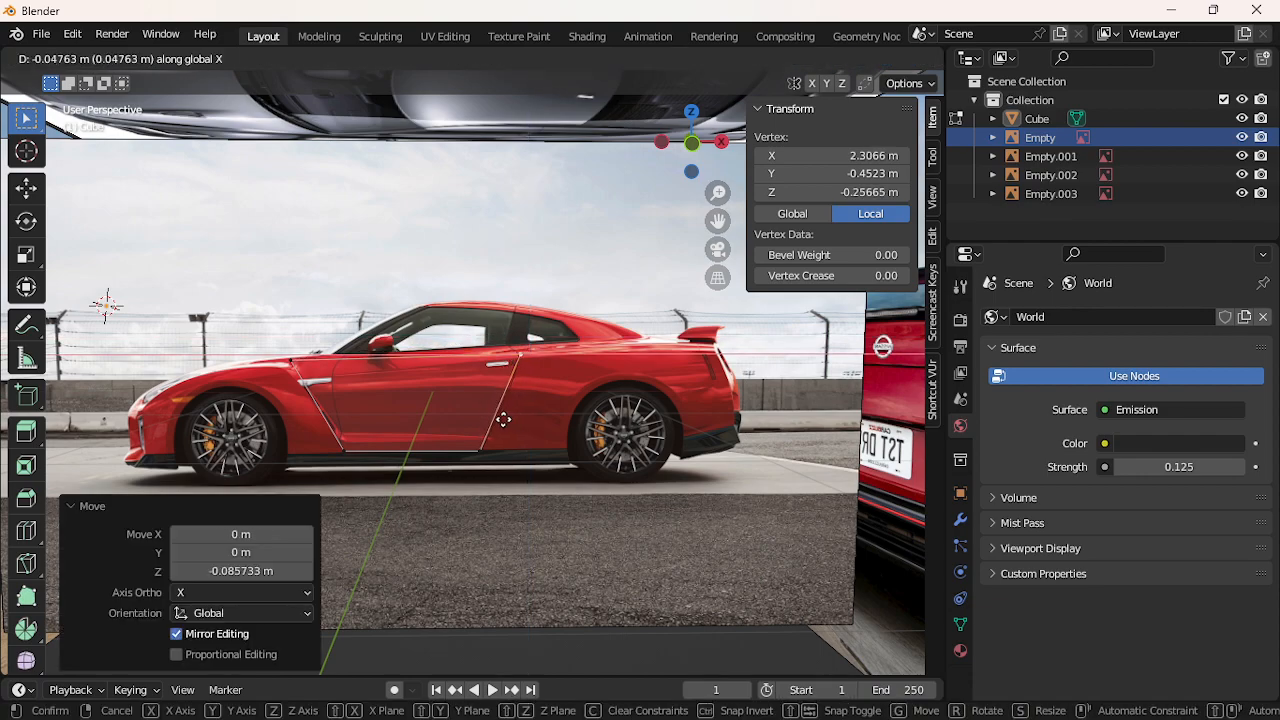
left_click(455, 416)
Slide the front door vertex onto the door's front edge and lower it along it
key("g")
key("x")
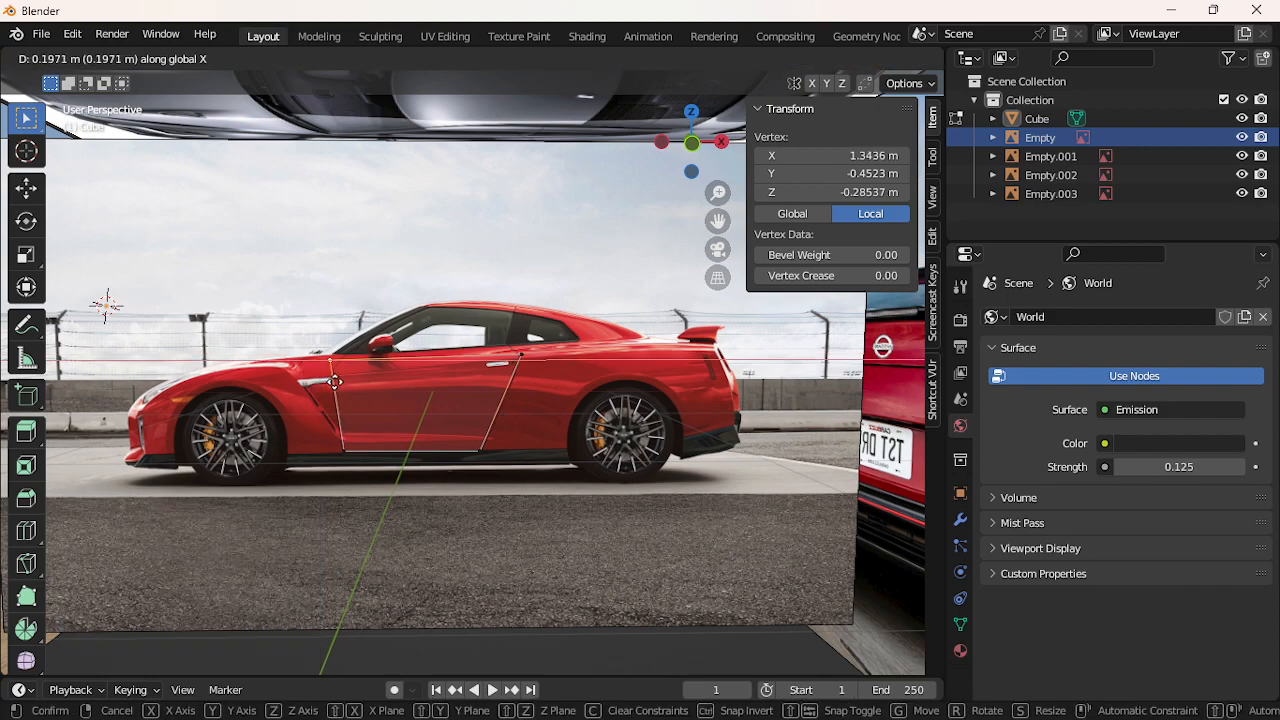
left_click(334, 365)
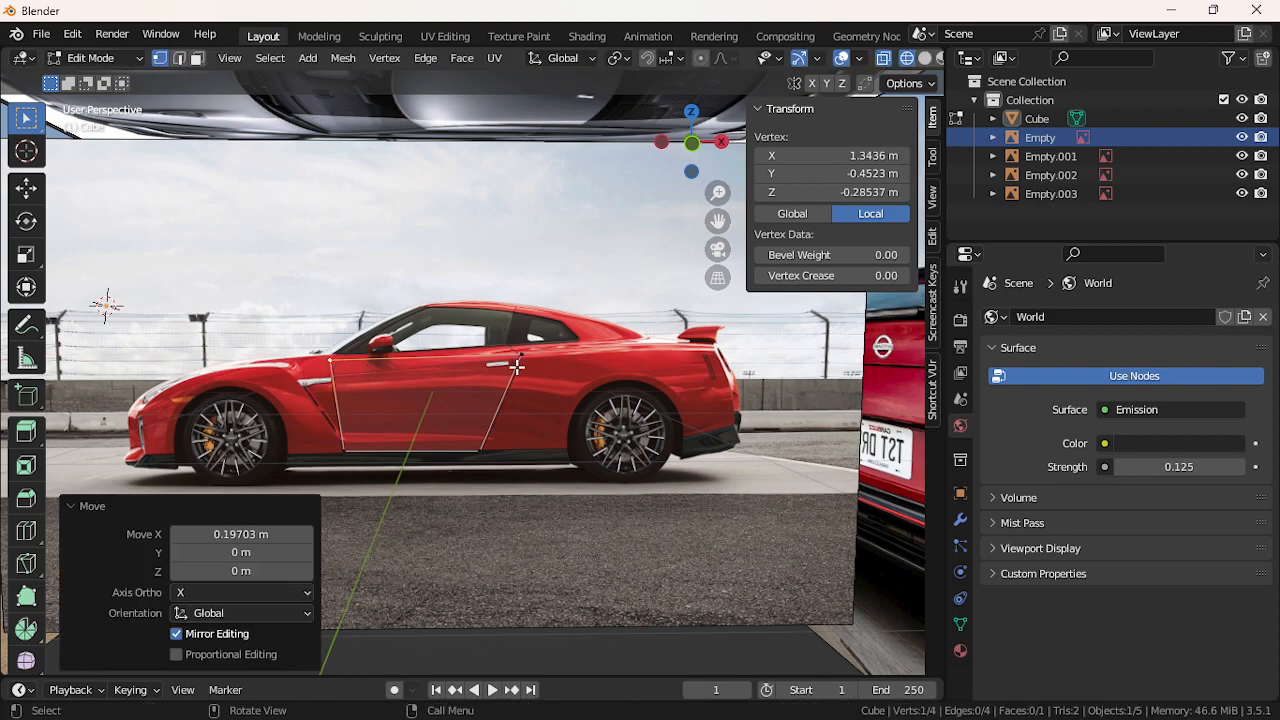
key("g")
key("z")
left_click(333, 383)
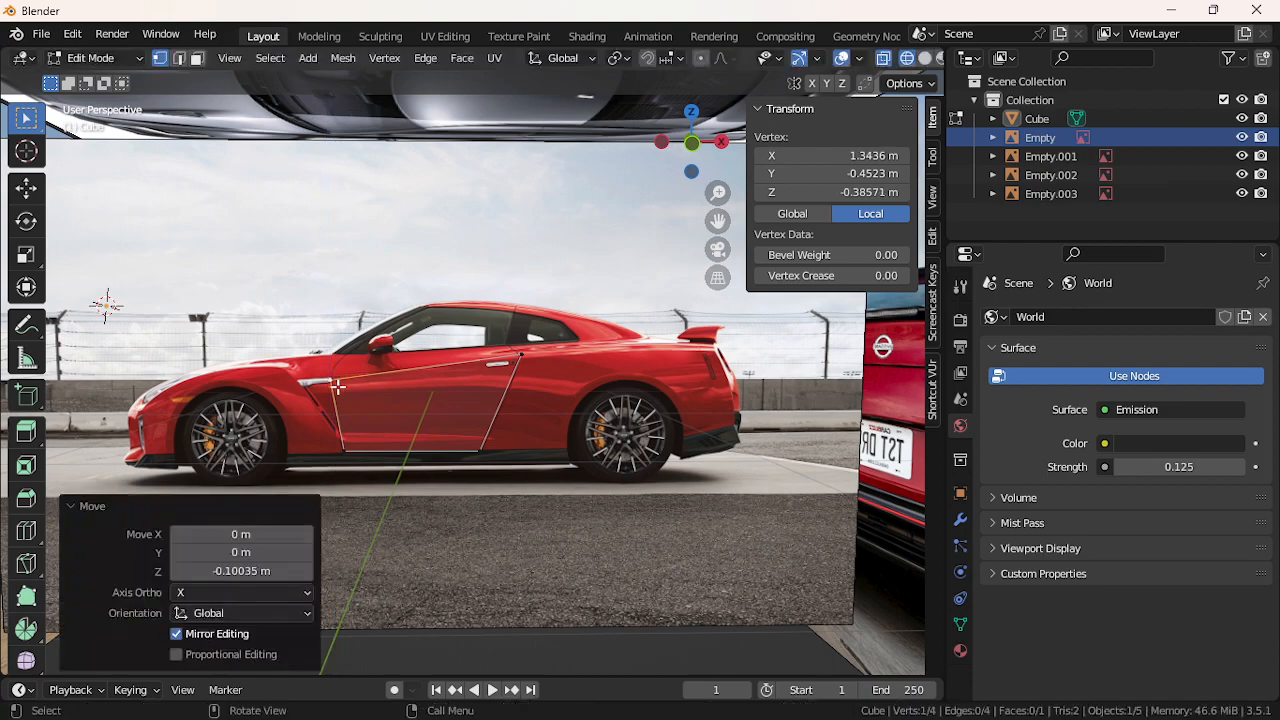
Place a vertex at the door's top front corner and extrude one along the top edge
left_click(523, 363)
left_click(345, 386)
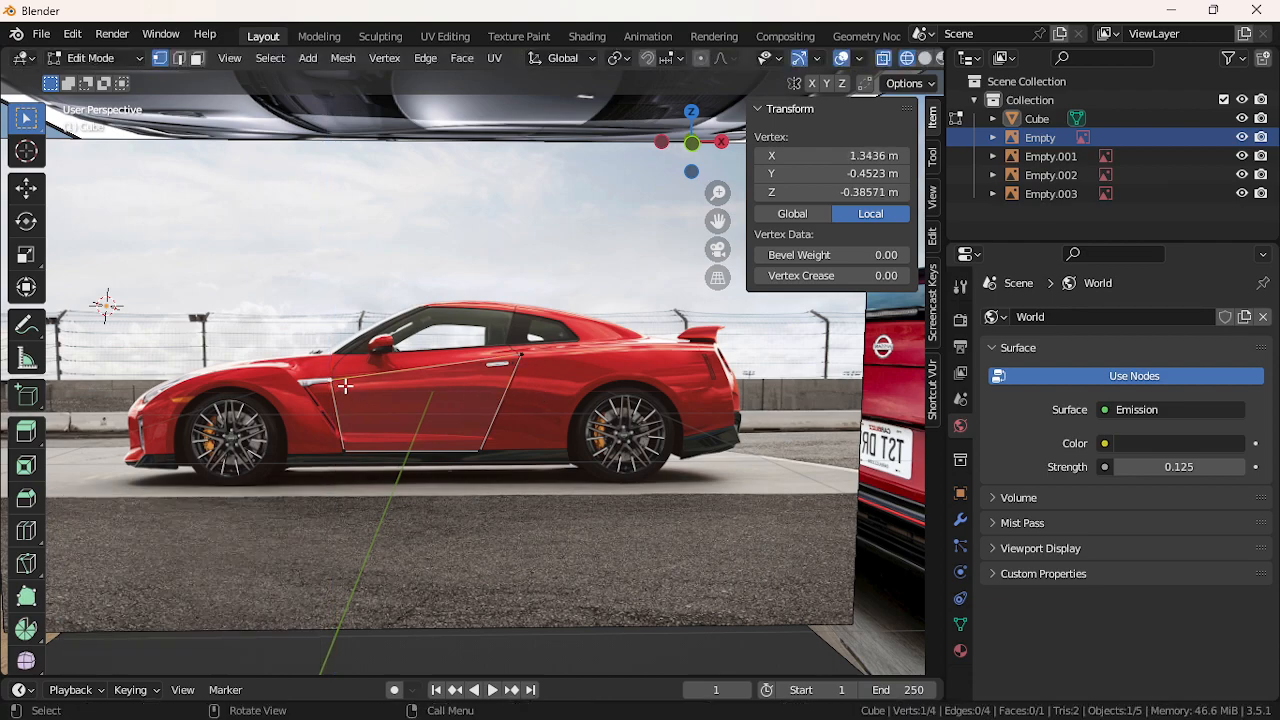
key("g")
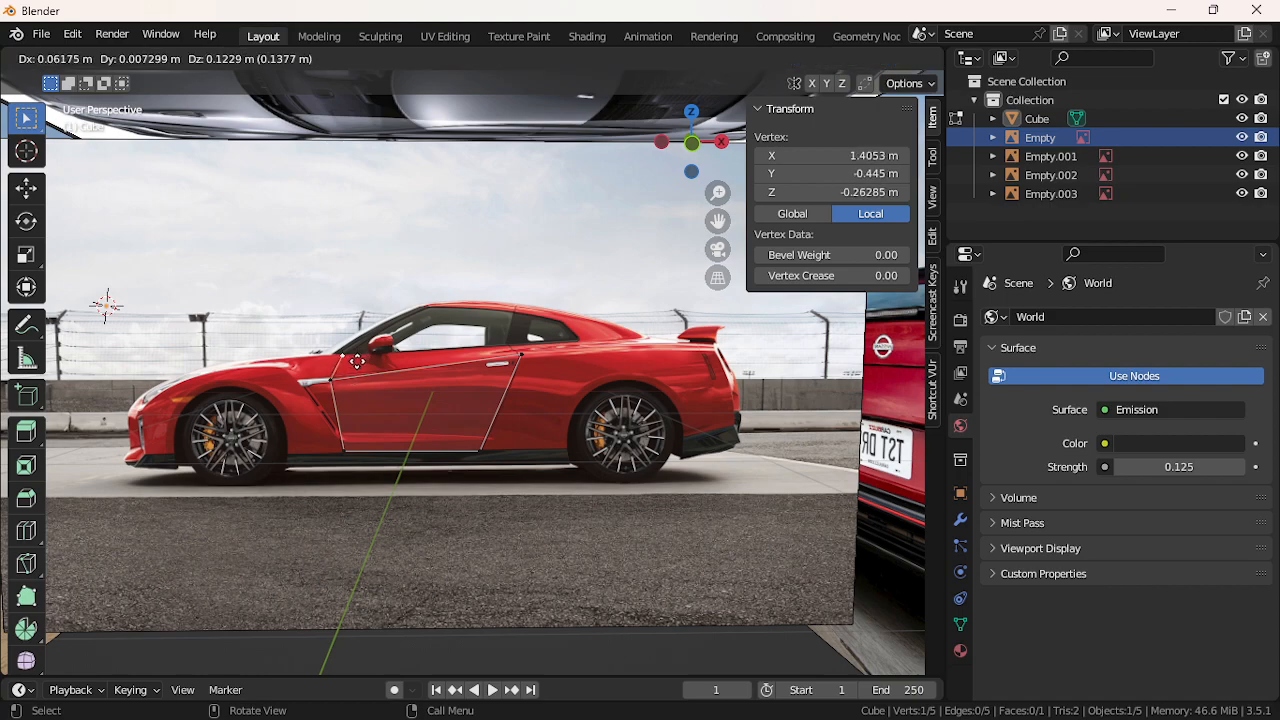
left_click(357, 361)
key("e")
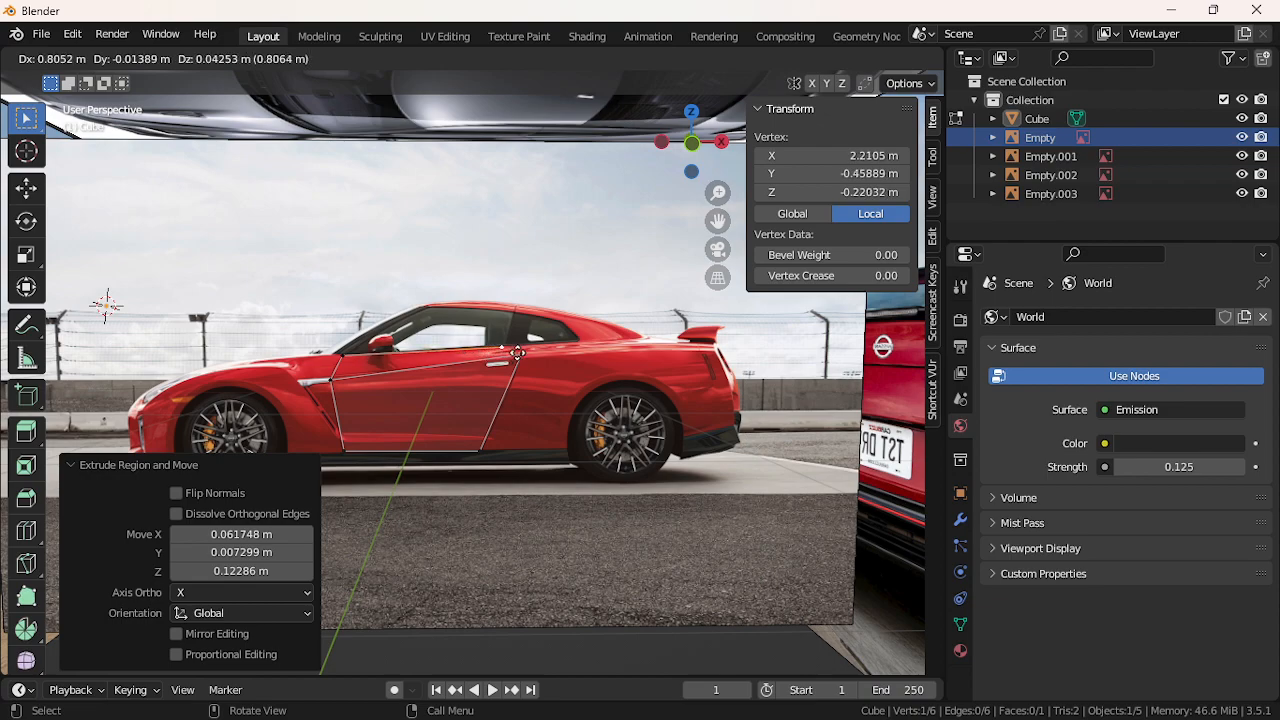
left_click(520, 353)
Shift the new top-edge vertex slightly horizontally, then deselect everything
left_click(523, 364, "shift")
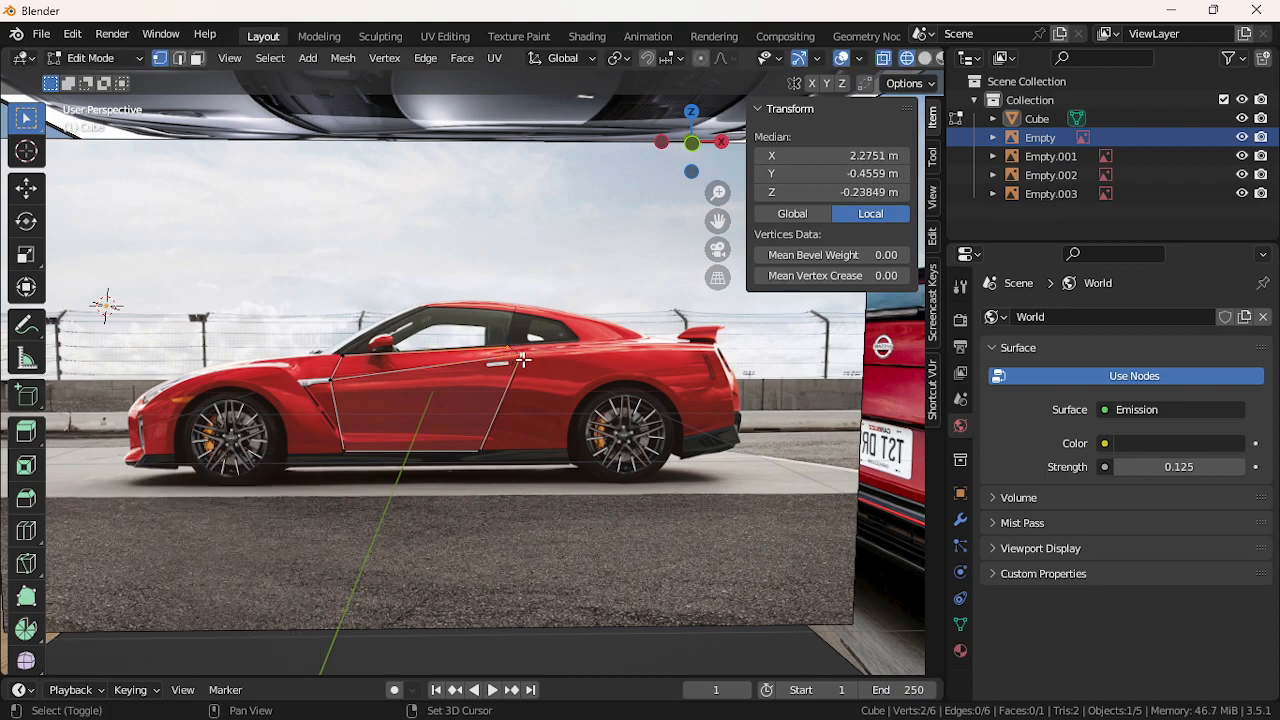
left_click(507, 352)
key("g")
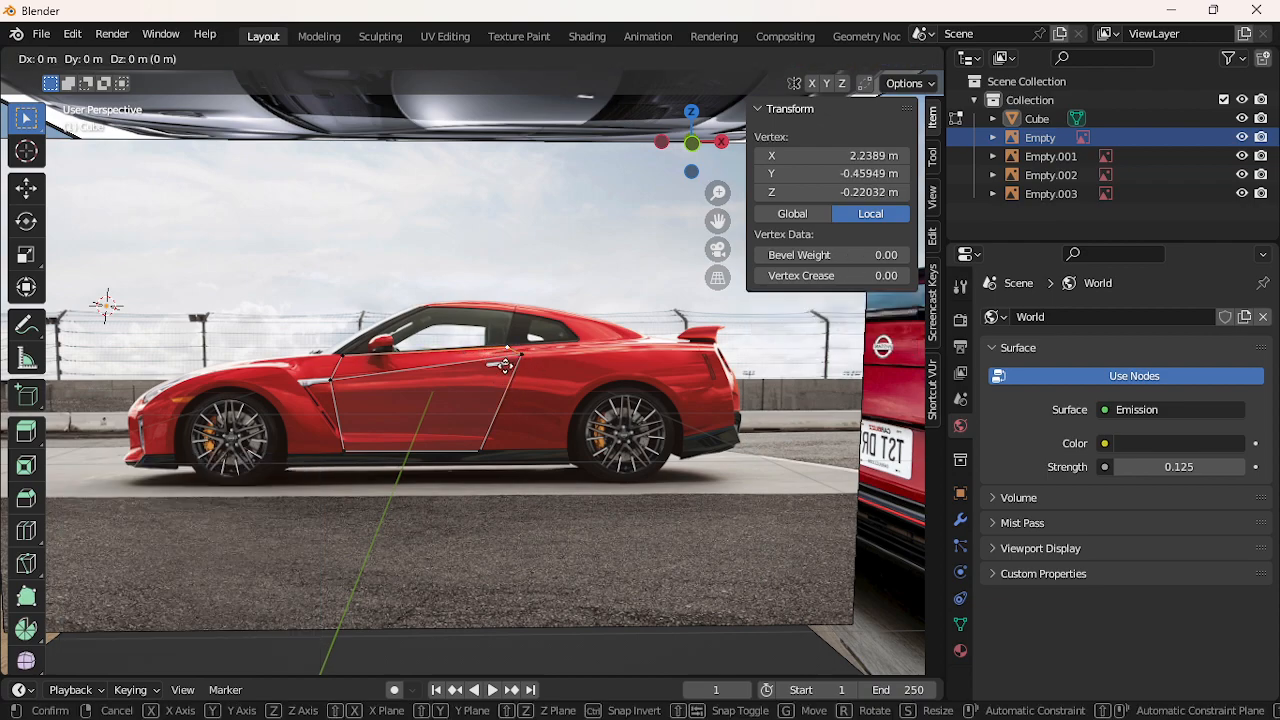
key("x")
left_click(510, 366)
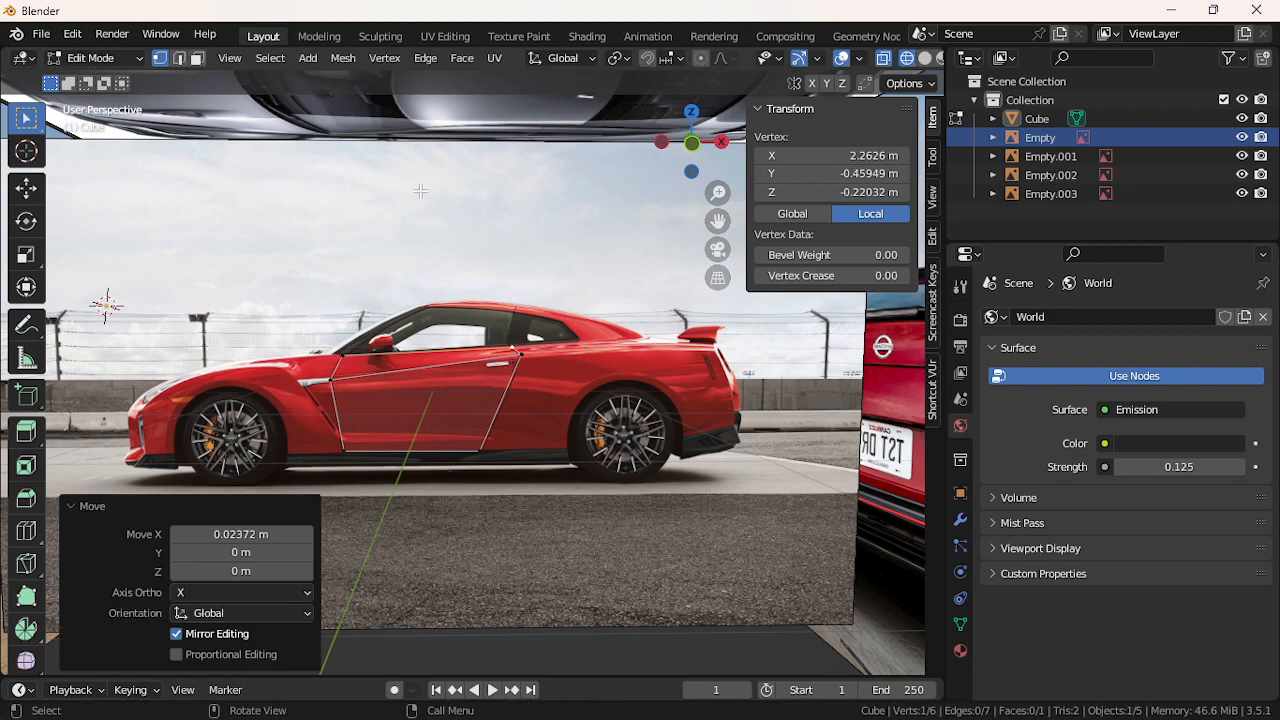
left_click(271, 58)
left_click(790, 423)
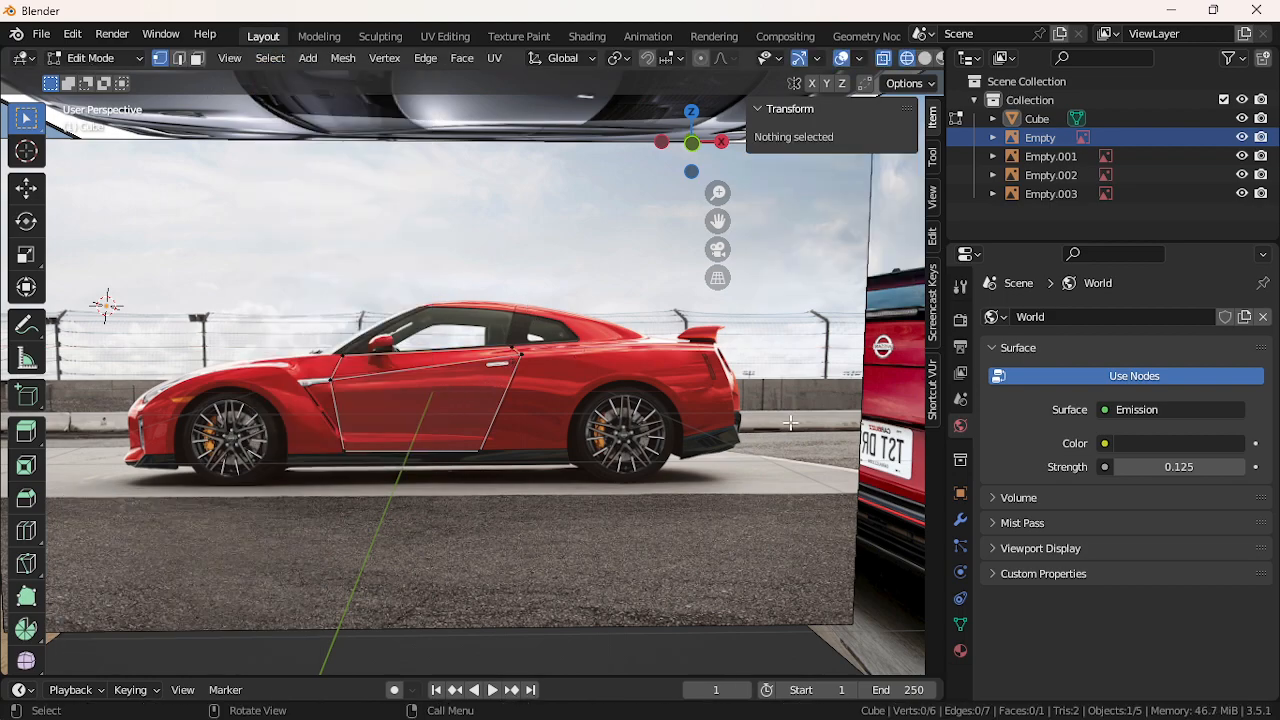
left_click(270, 58)
mouse_move(420, 310)
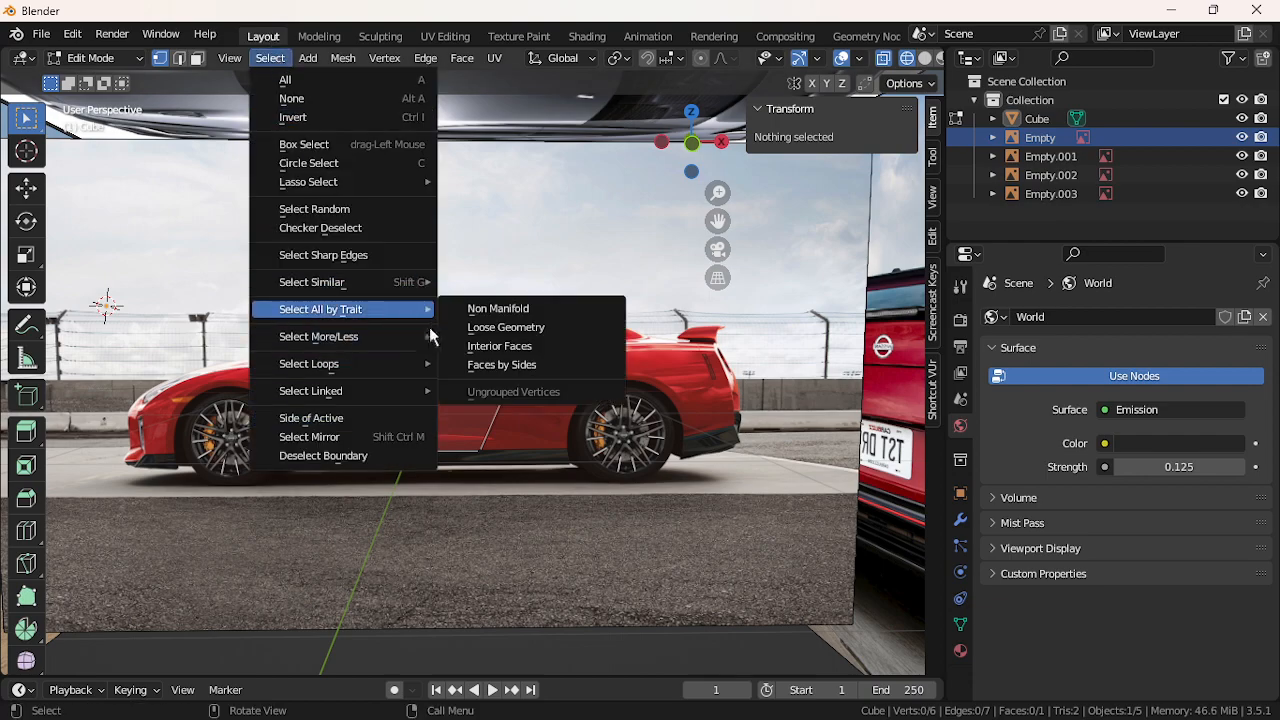
left_click(470, 365)
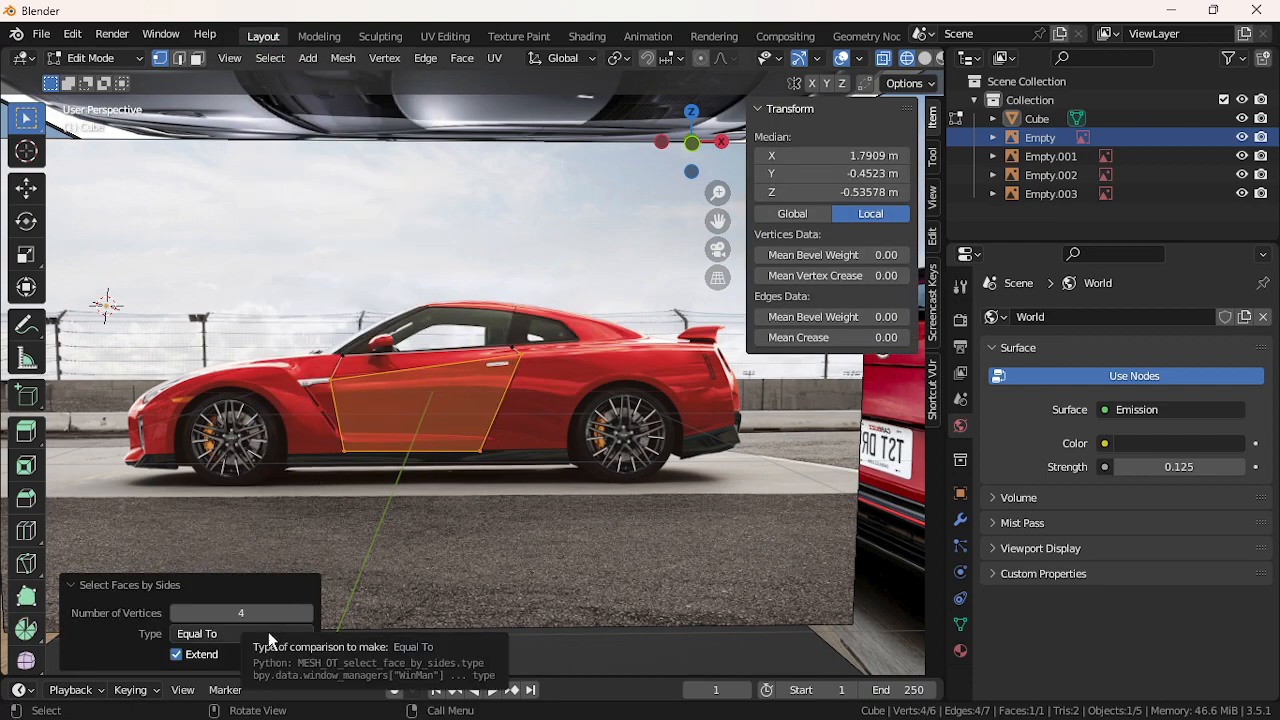
left_click(268, 633)
left_click(248, 572)
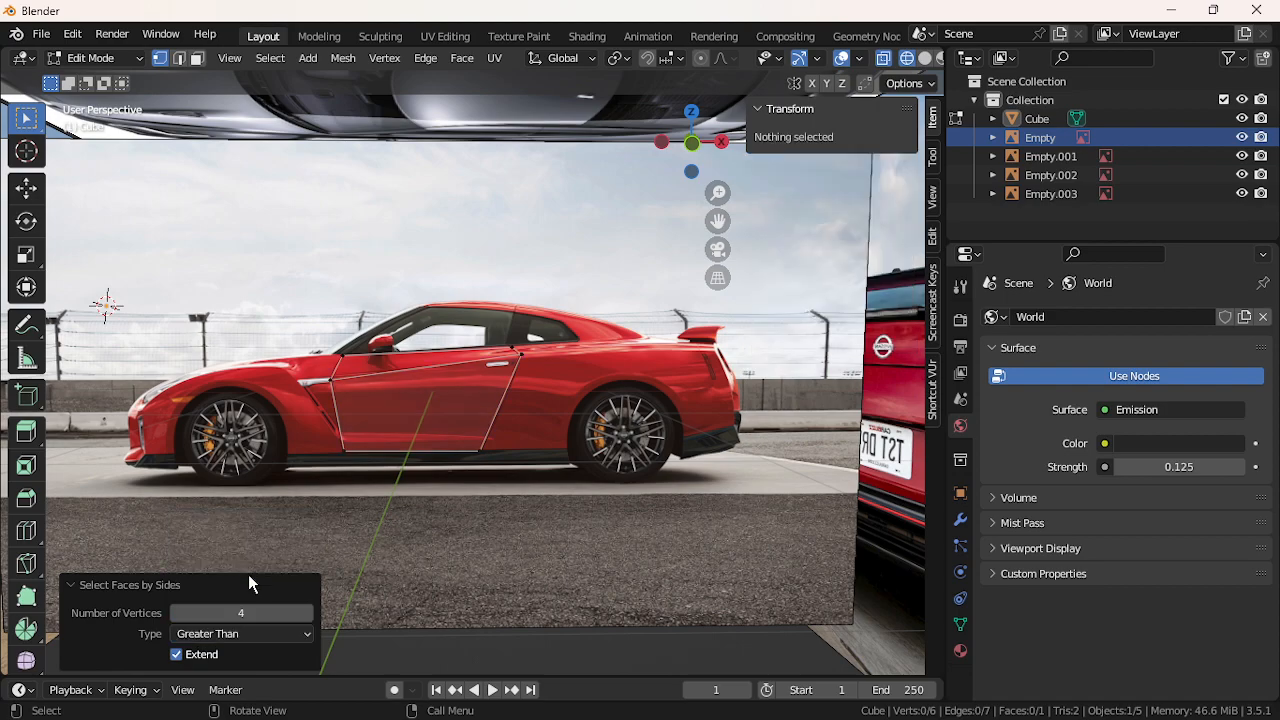
left_click(508, 455)
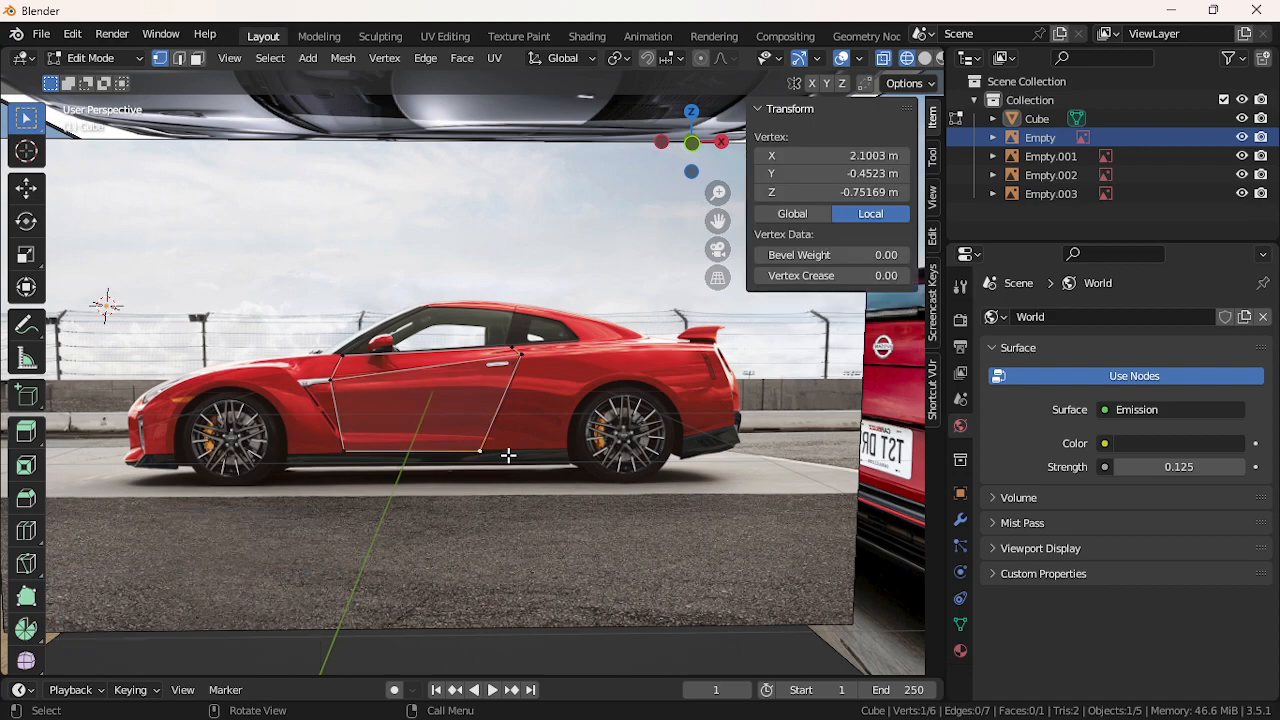
left_click(481, 548)
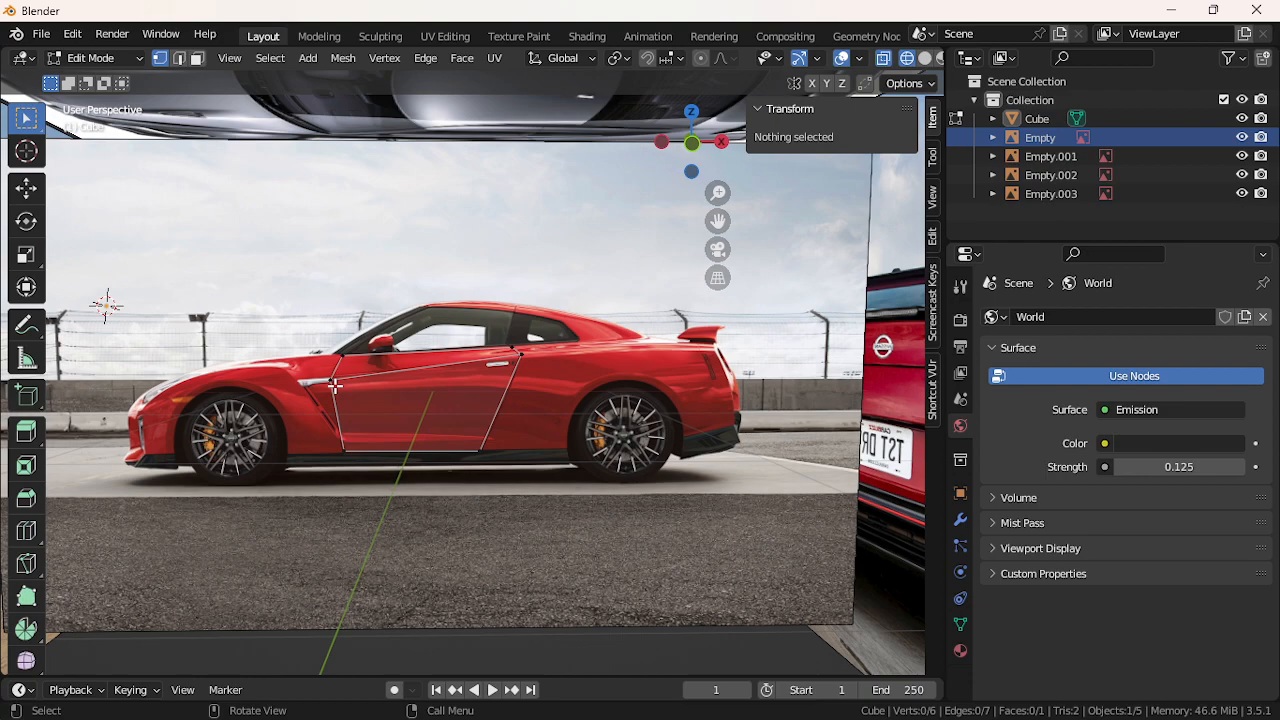
Move the door-bottom vertex toward the rear wheel and extrude a vertex straight up
left_click(480, 447)
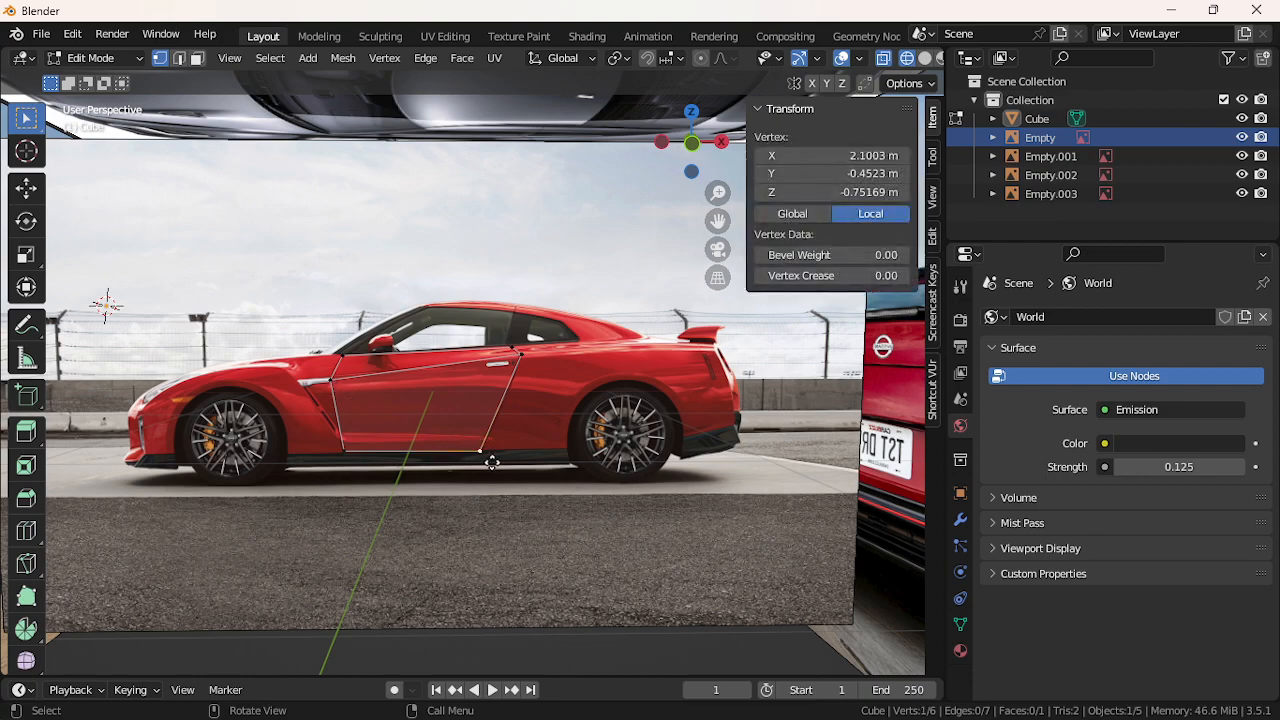
key("g")
key("x")
left_click(580, 470)
key("e")
key("z")
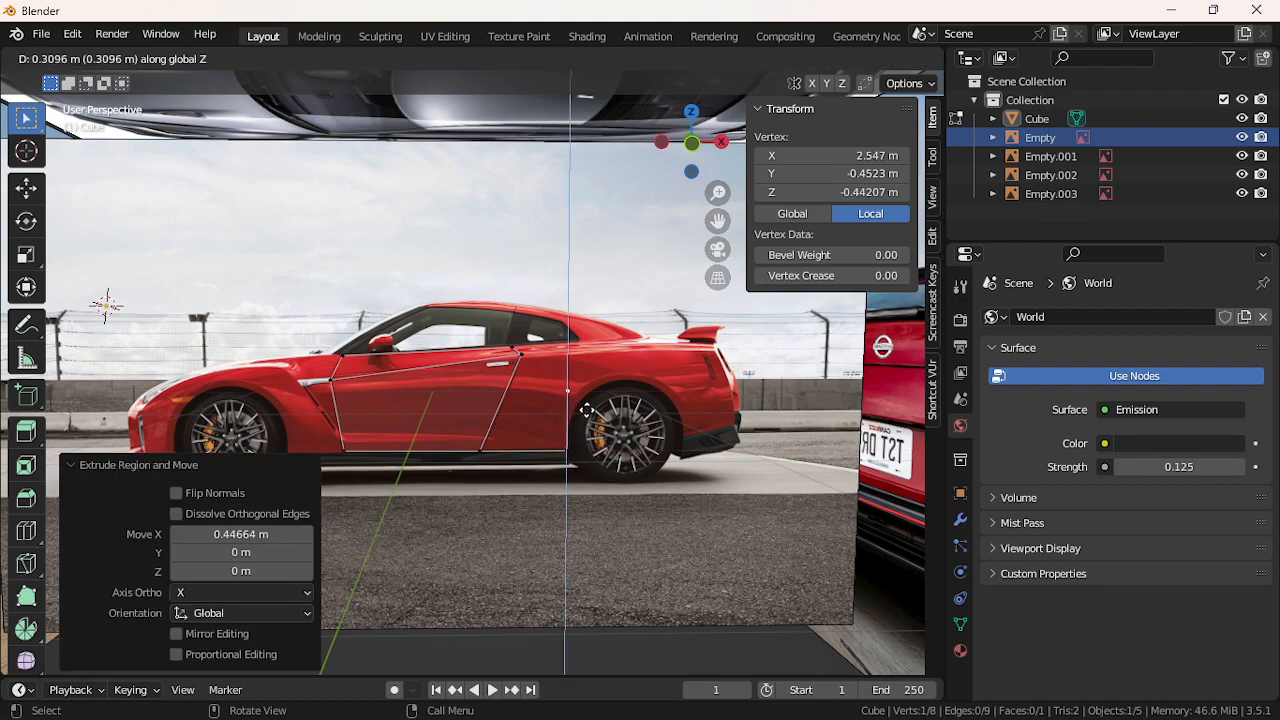
left_click(591, 416)
Position the new vertex onto the rear wheel arch
key("g")
key("x")
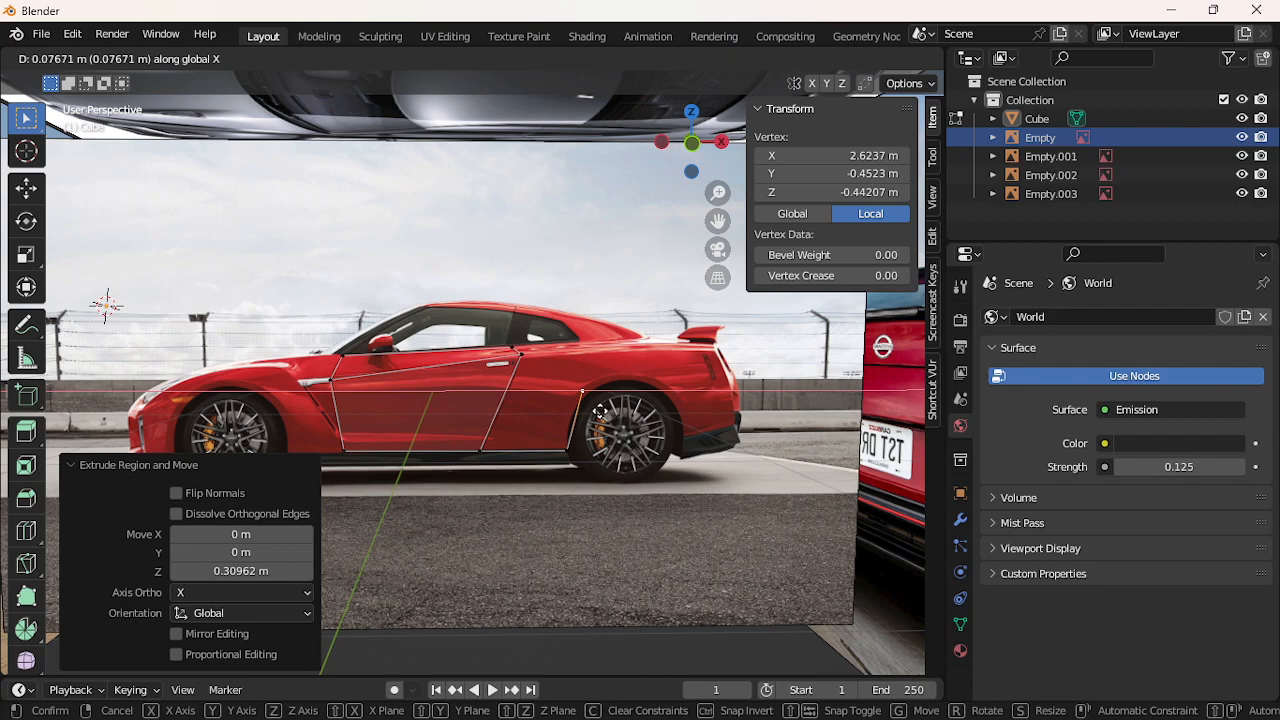
left_click(594, 412)
key("g")
key("z")
key("x")
key("x")
left_click(588, 432)
key("z")
left_click(588, 433)
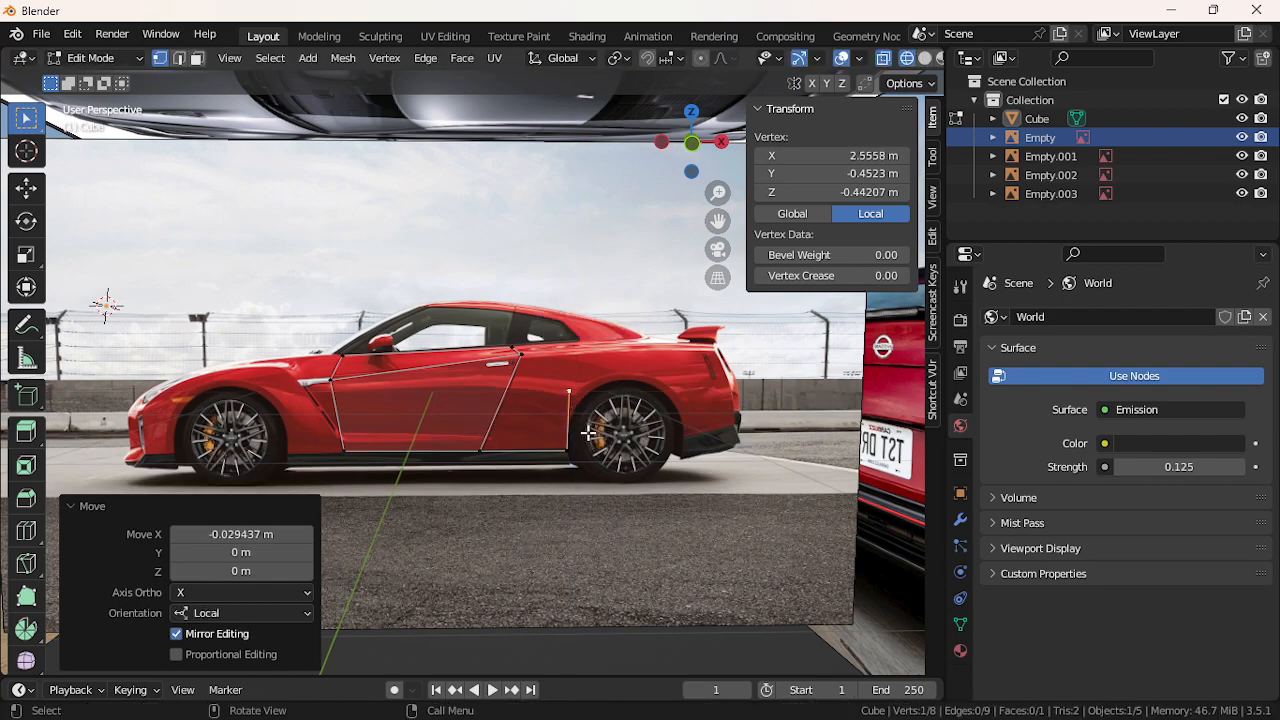
key("g")
key("z")
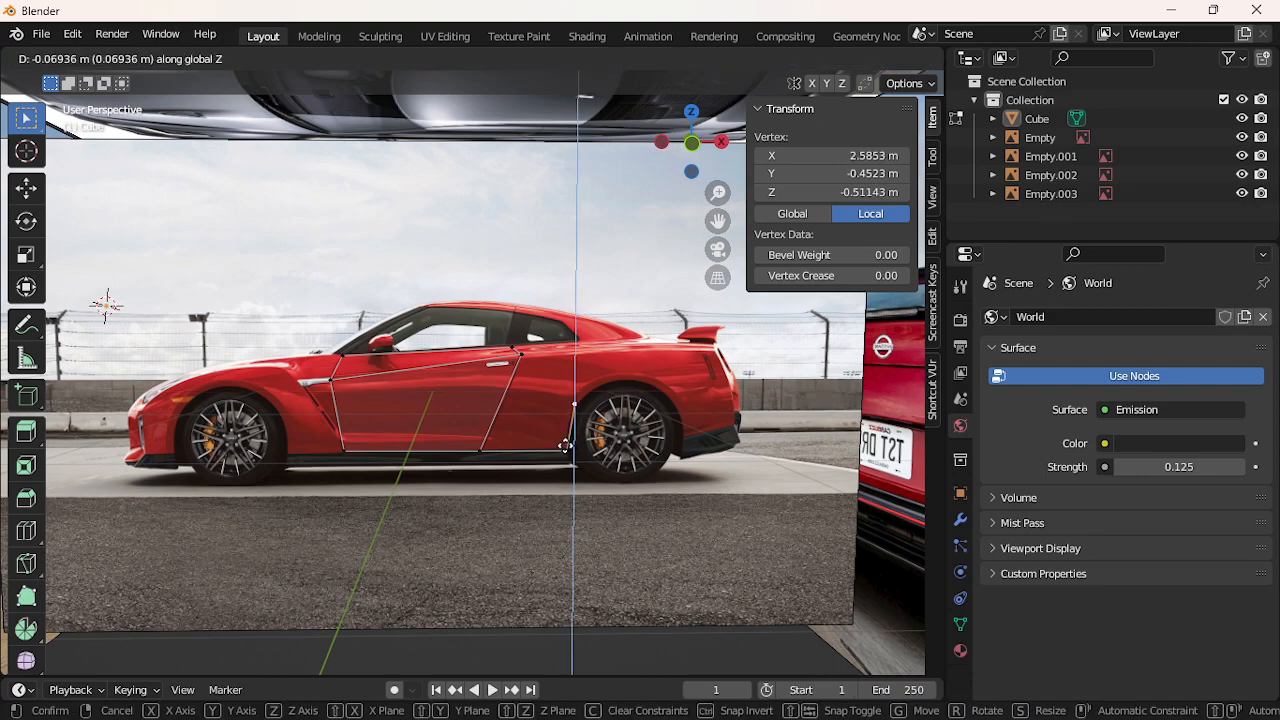
left_click(565, 447)
key("g")
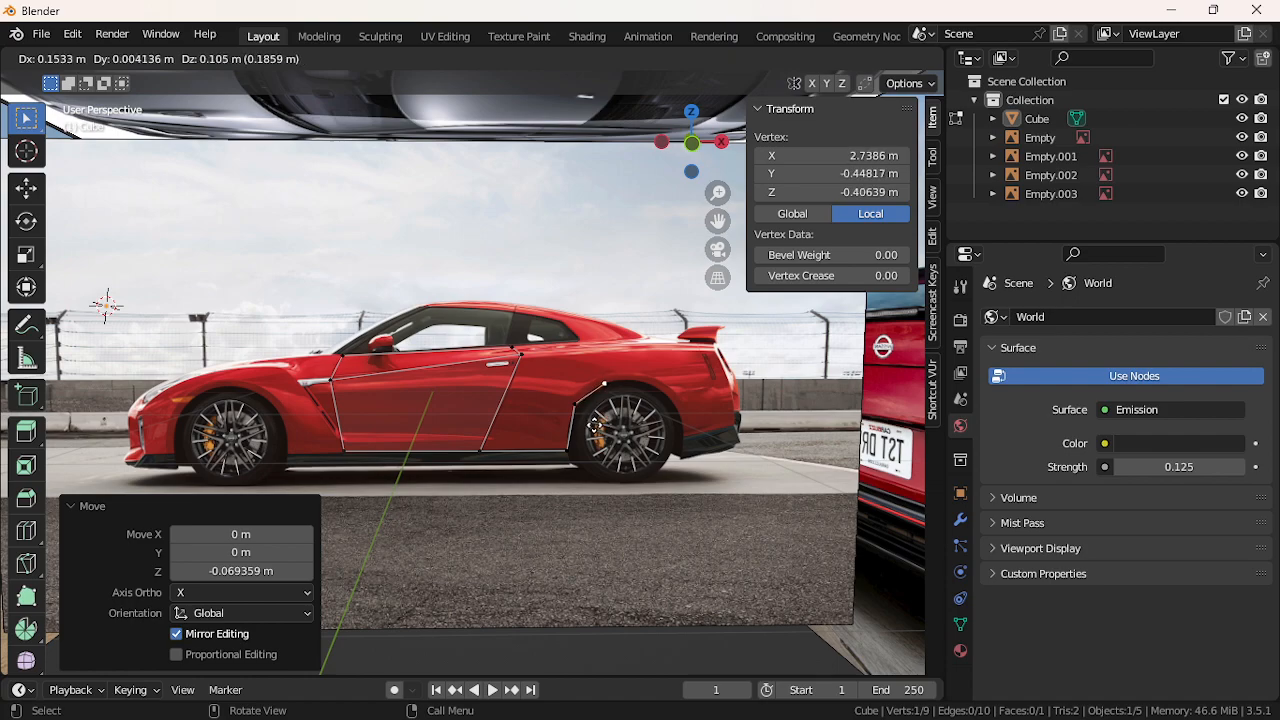
left_click(595, 425)
Extrude three vertices around the rear wheel arch to its rear bottom
key("e")
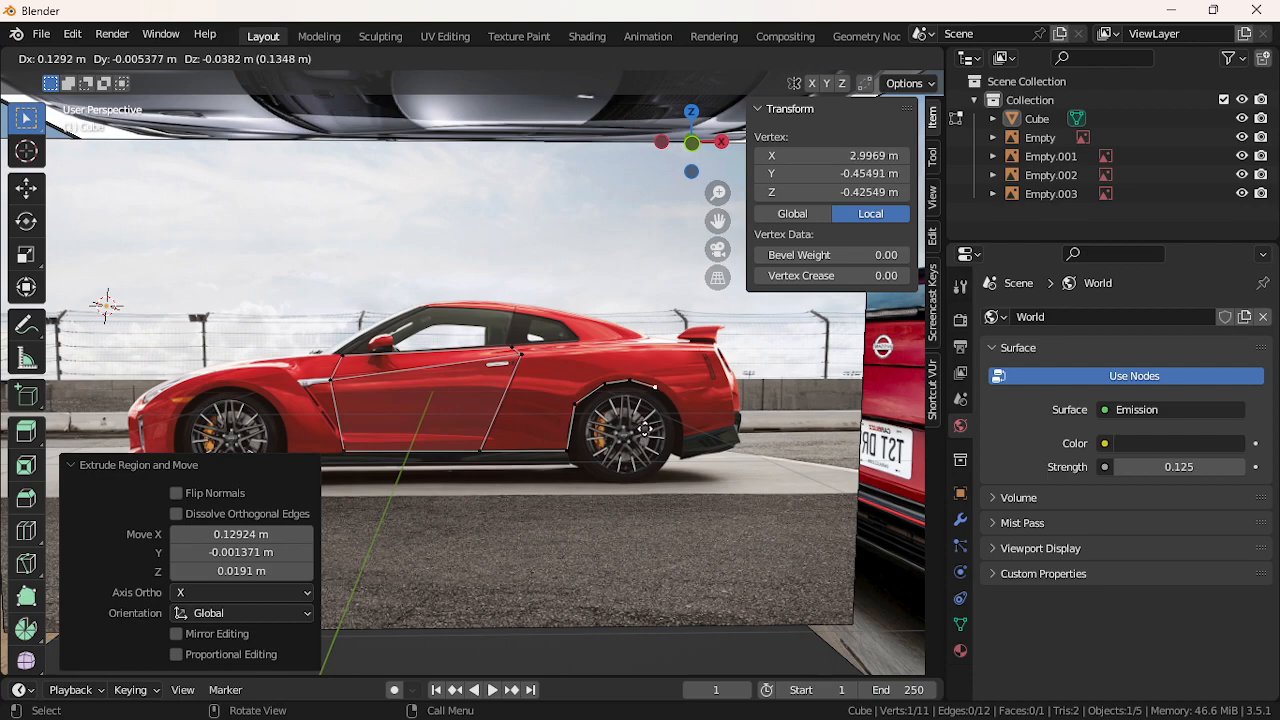
left_click(647, 429)
key("e")
left_click(667, 446)
key("e")
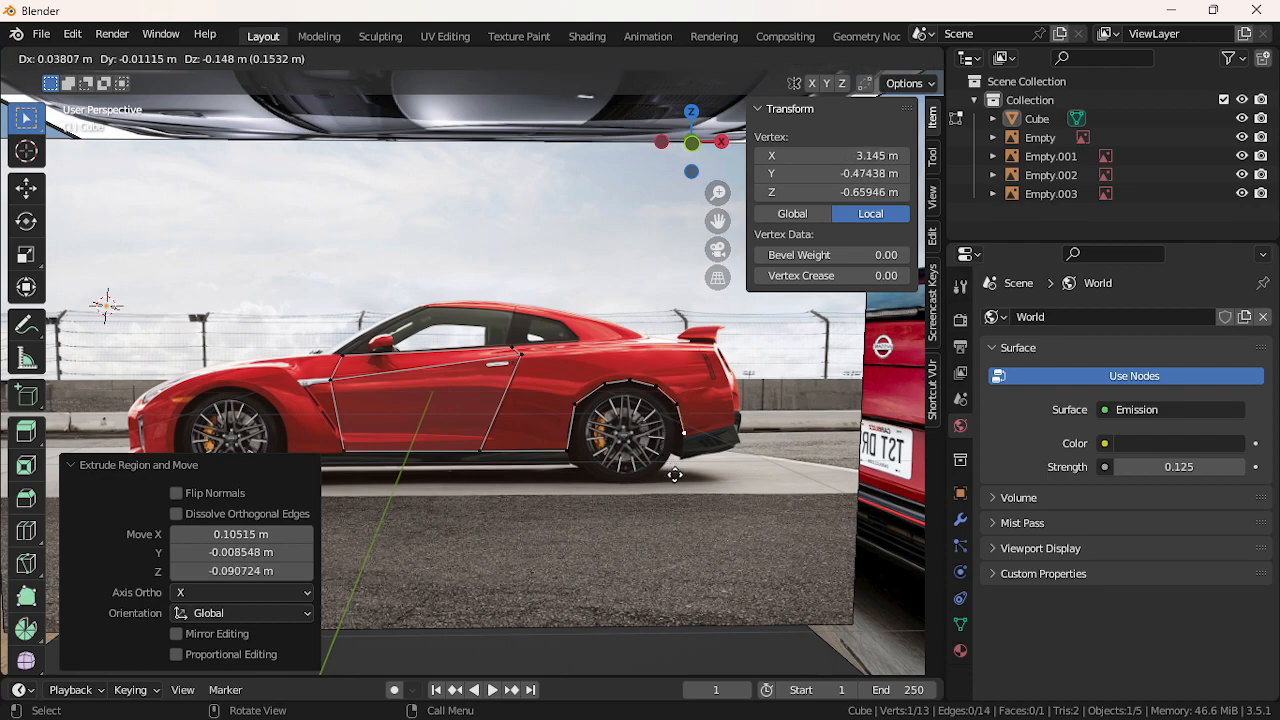
left_click(674, 475)
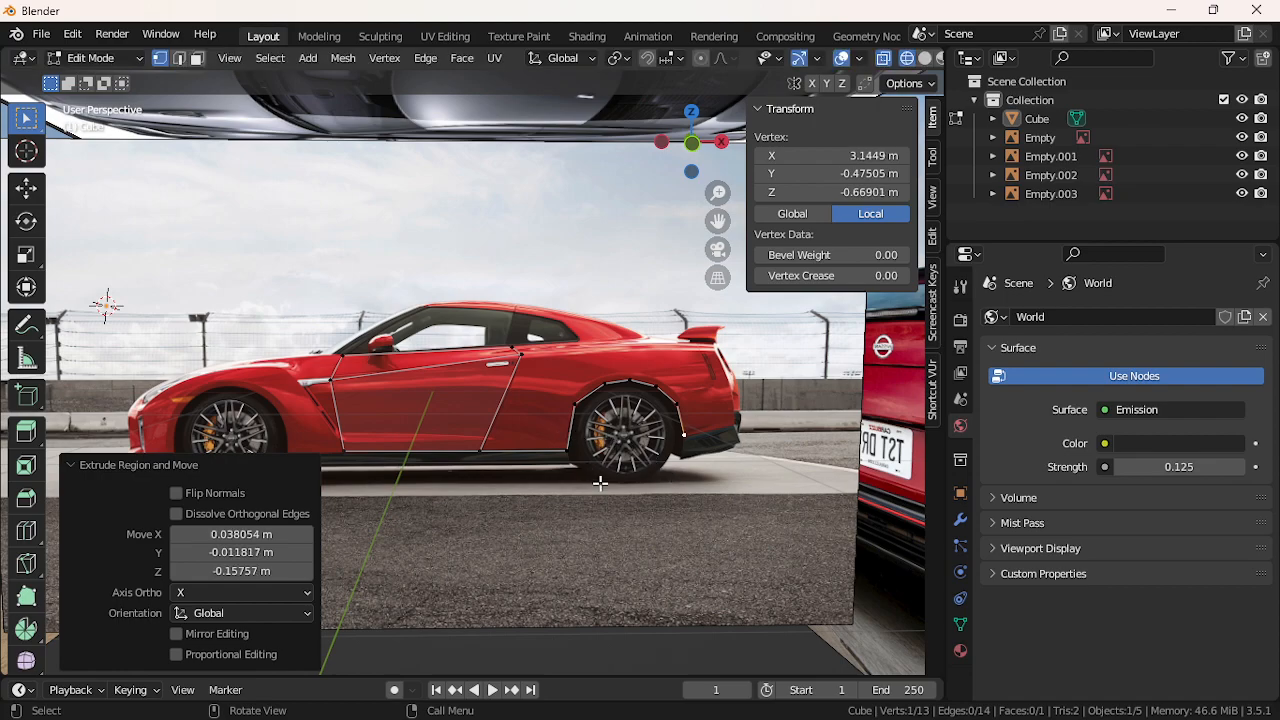
Extrude vertices to the rear bumper and up along the car's tail outline
key("e")
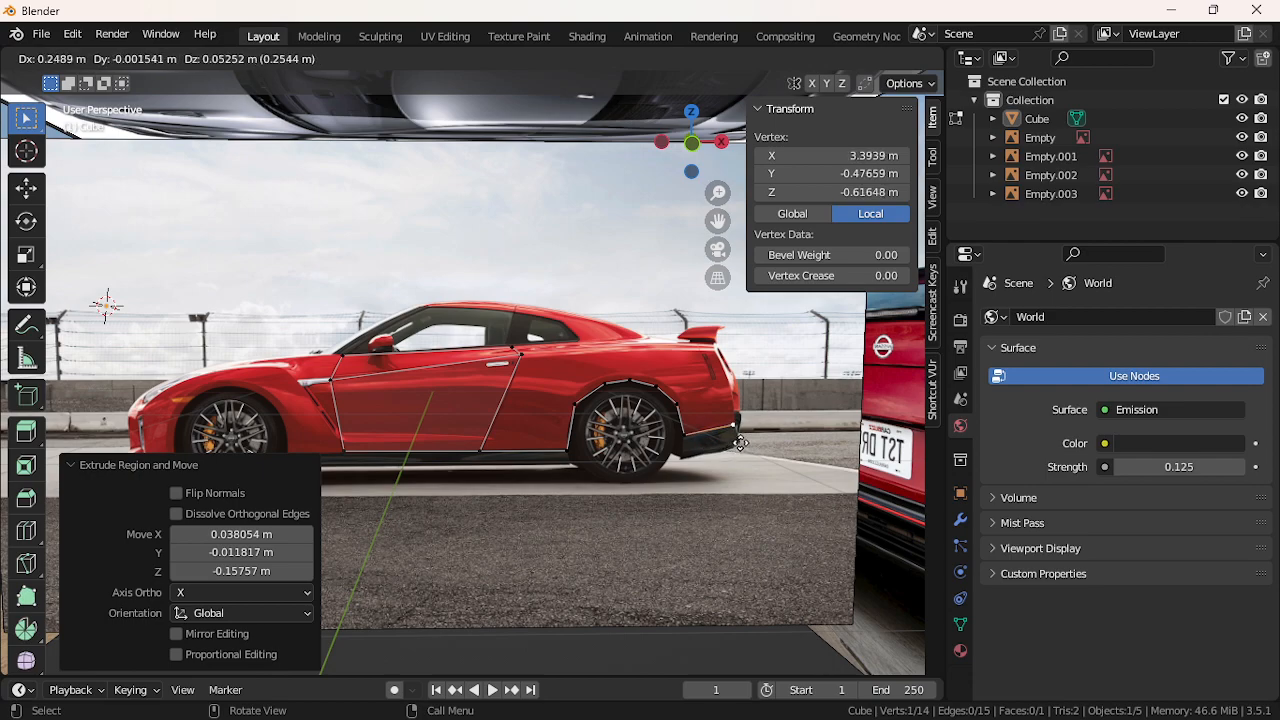
left_click(740, 443)
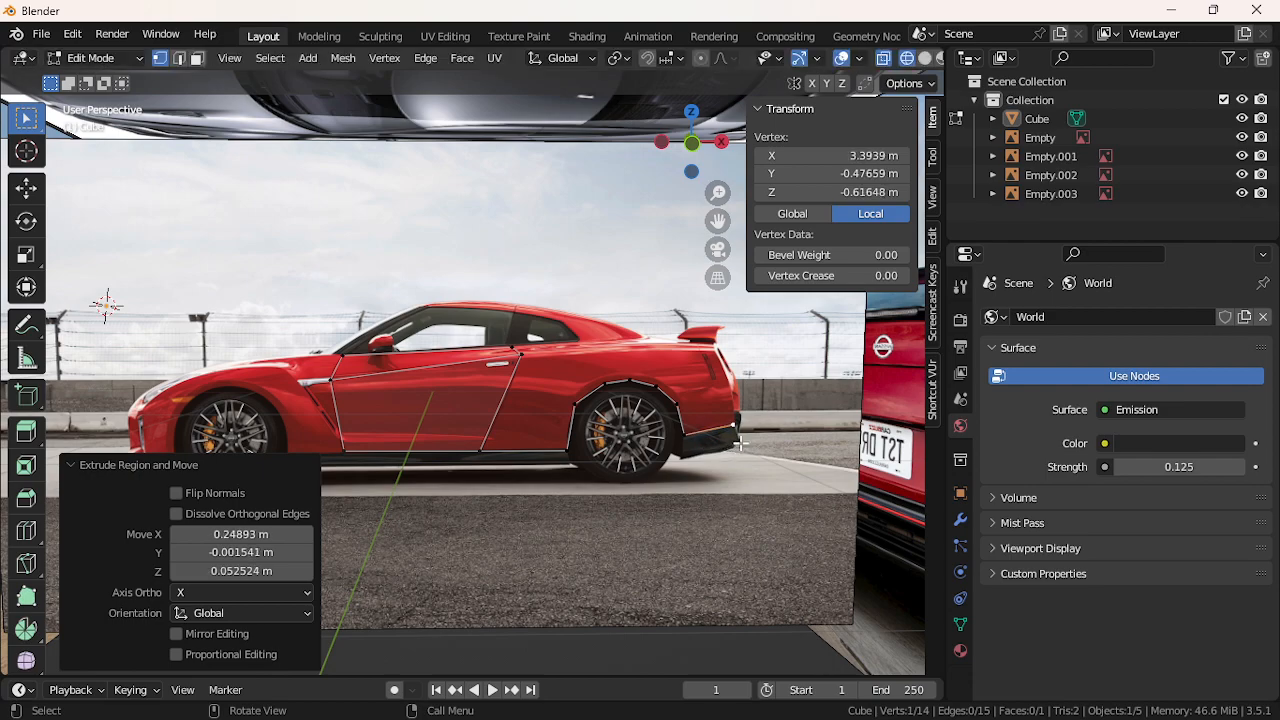
key("e")
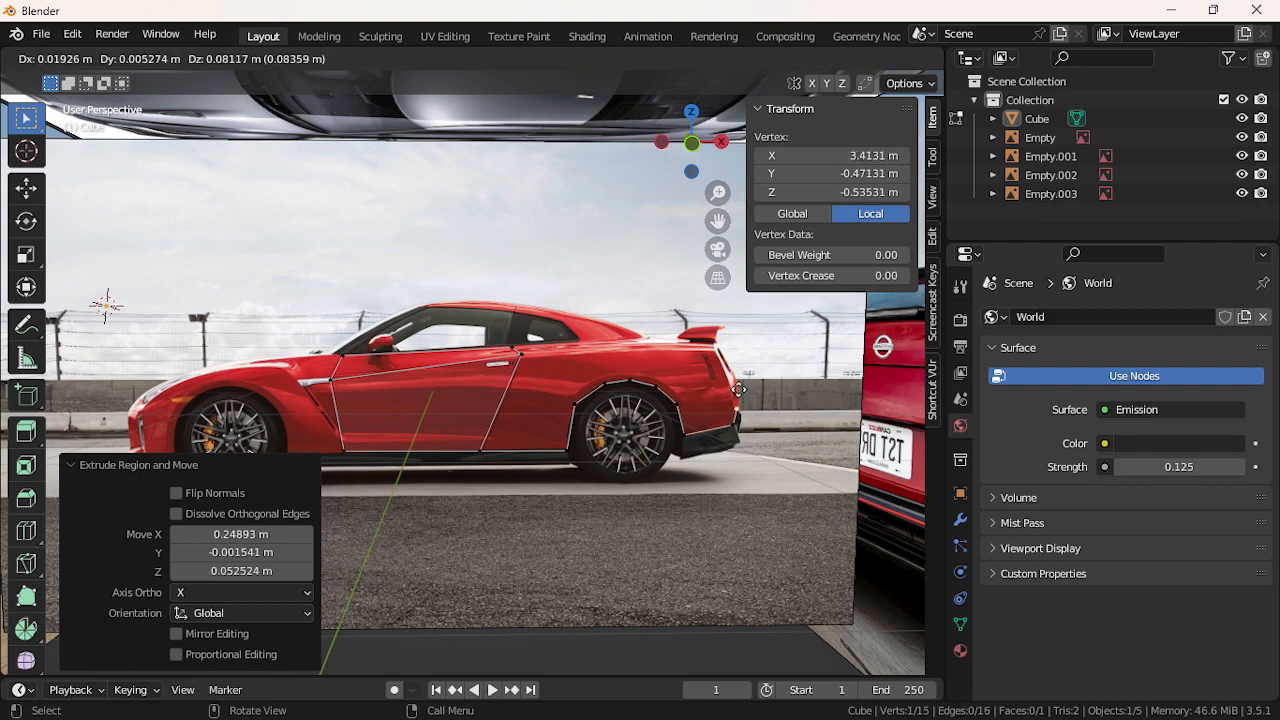
left_click(733, 385)
key("e")
left_click(716, 354)
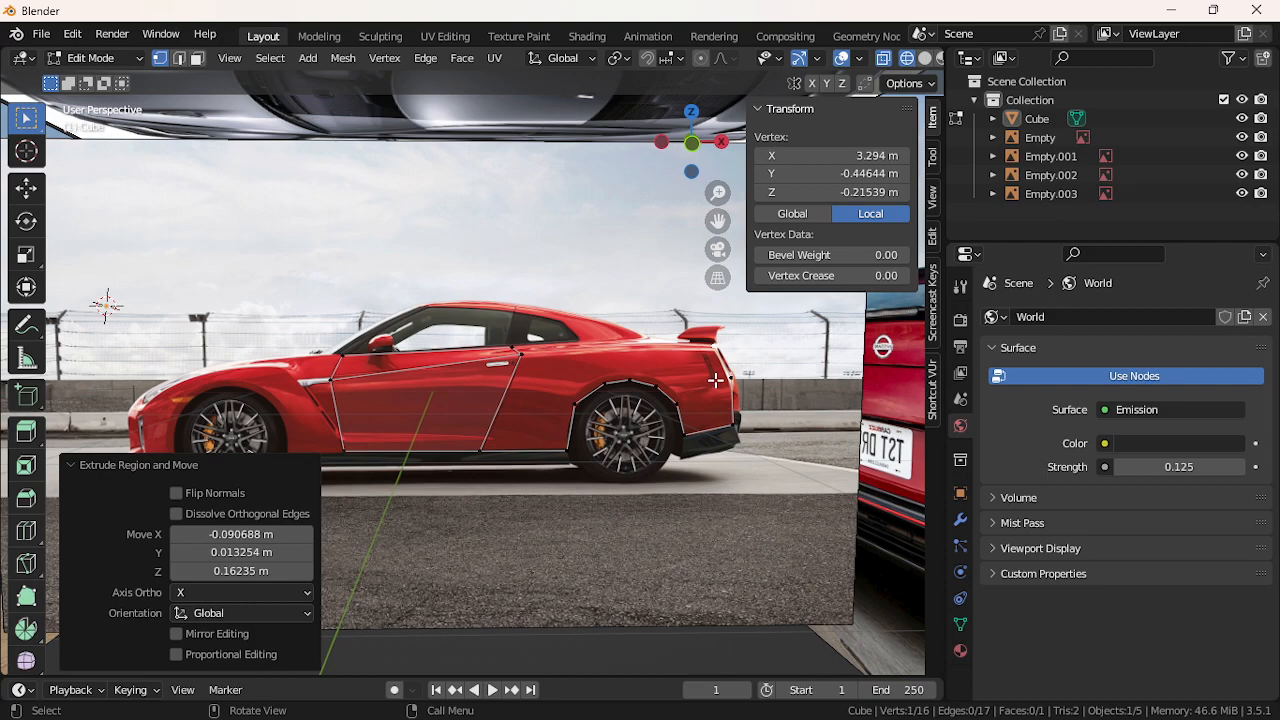
Undo a stray extrusion and join two outline vertices with an edge
key("e")
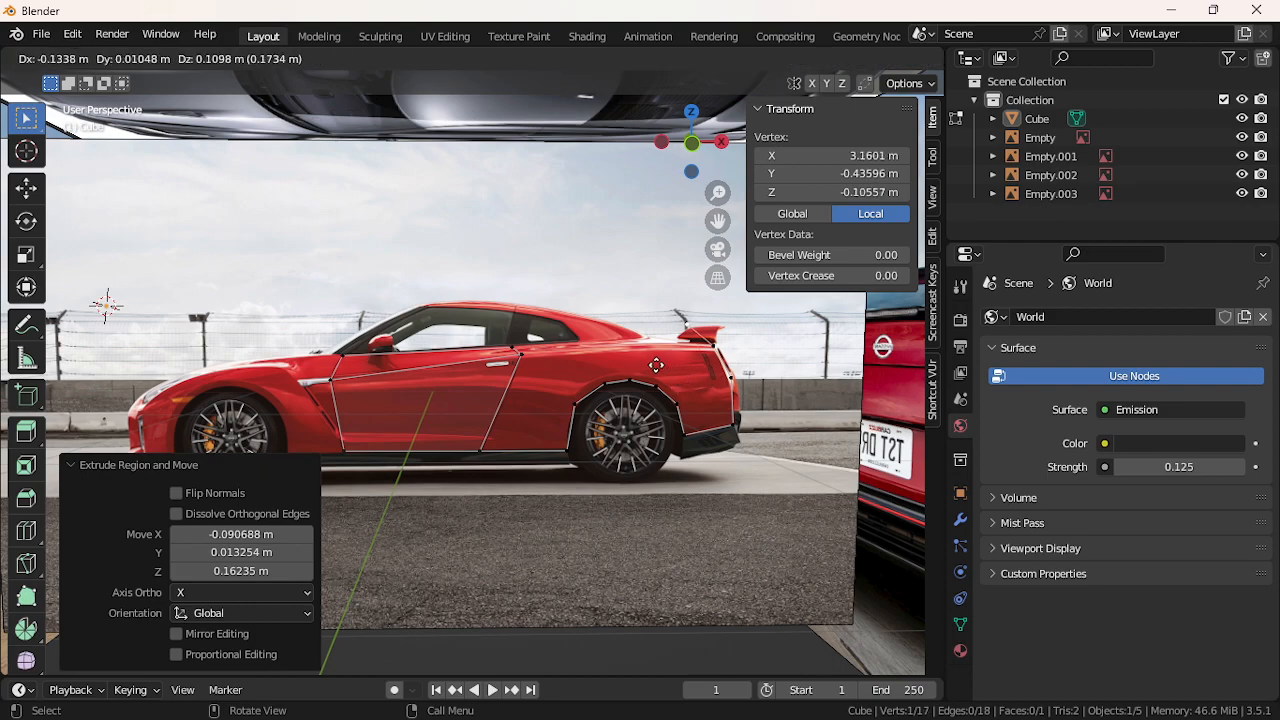
left_click(499, 394)
key("ctrl+z")
left_click(523, 363, "shift")
key("f")
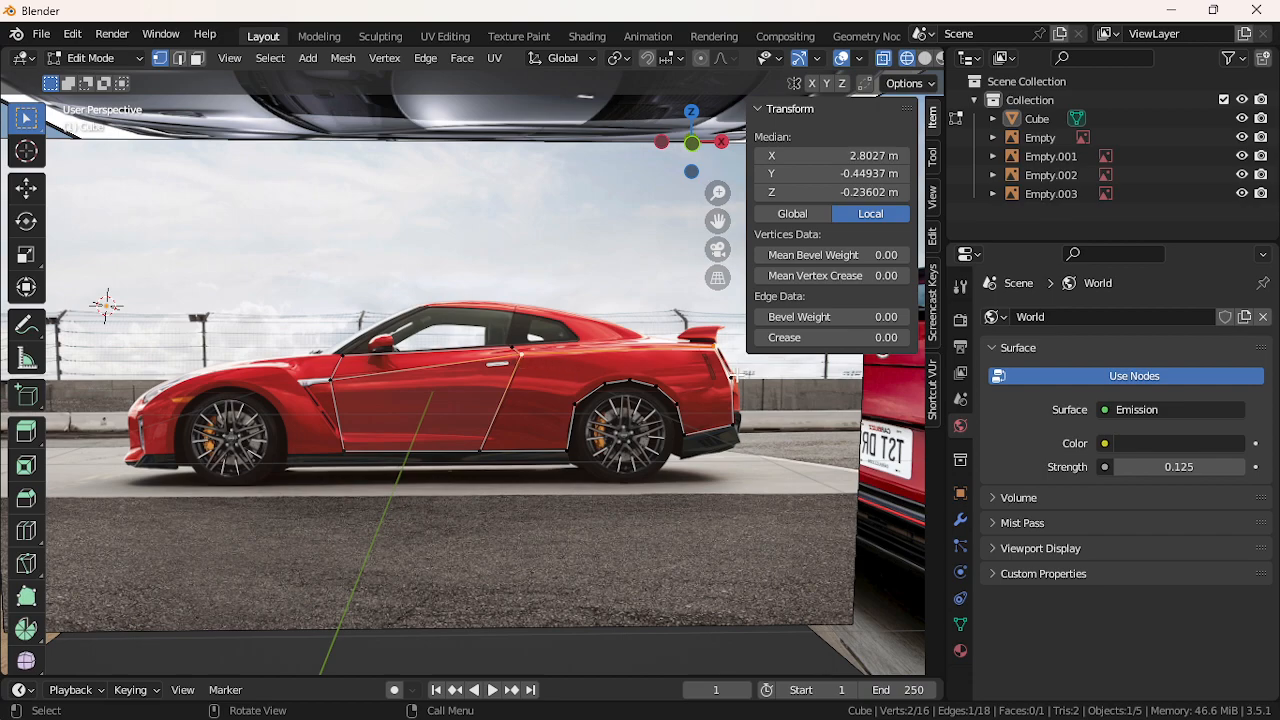
left_click(738, 376)
Select faces with more than four sides via Select All by Trait
left_click(515, 349)
left_click(680, 536)
left_click(270, 58)
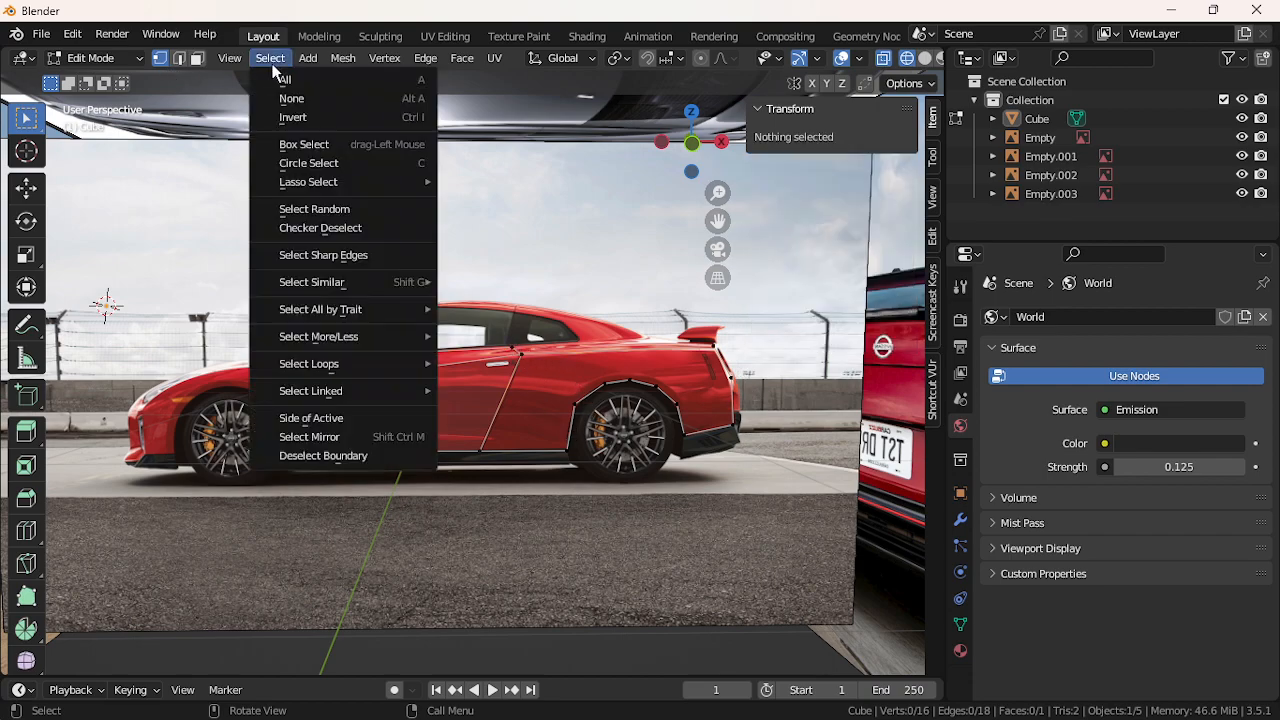
mouse_move(373, 311)
left_click(490, 364)
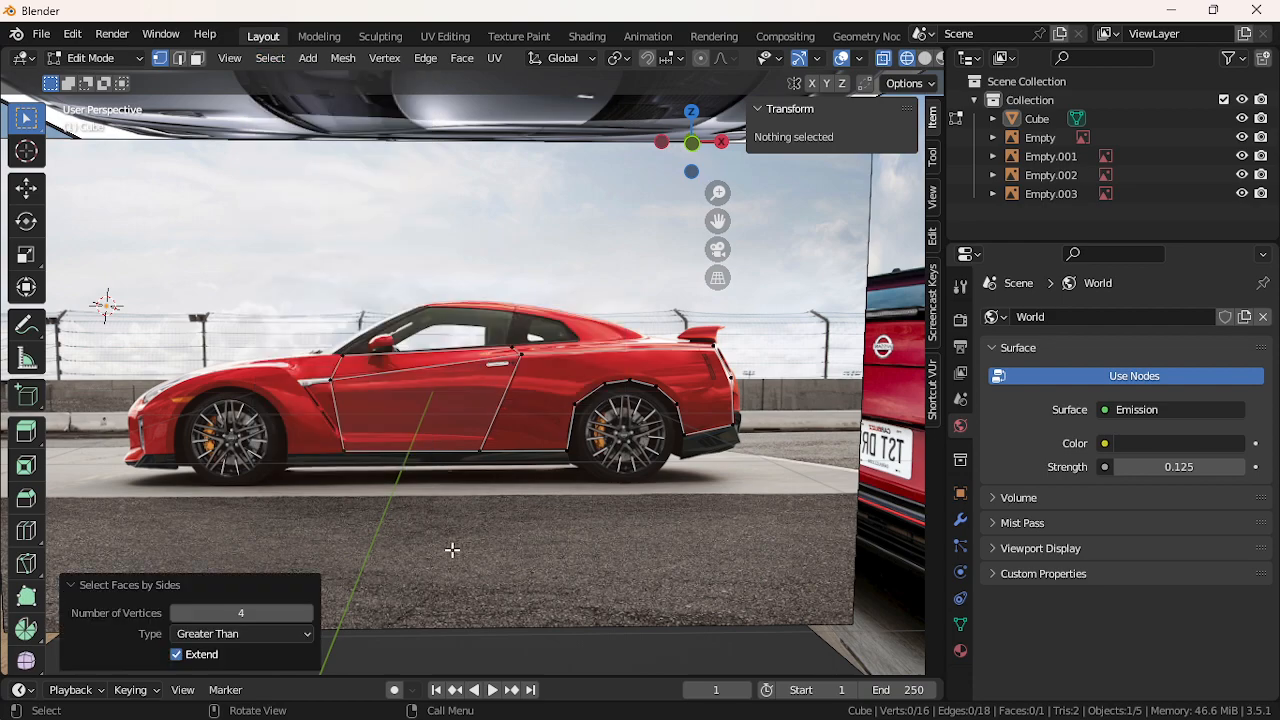
Join the roof-line vertex above the rear door to the spoiler vertex, then recheck faces by sides
left_click(509, 345)
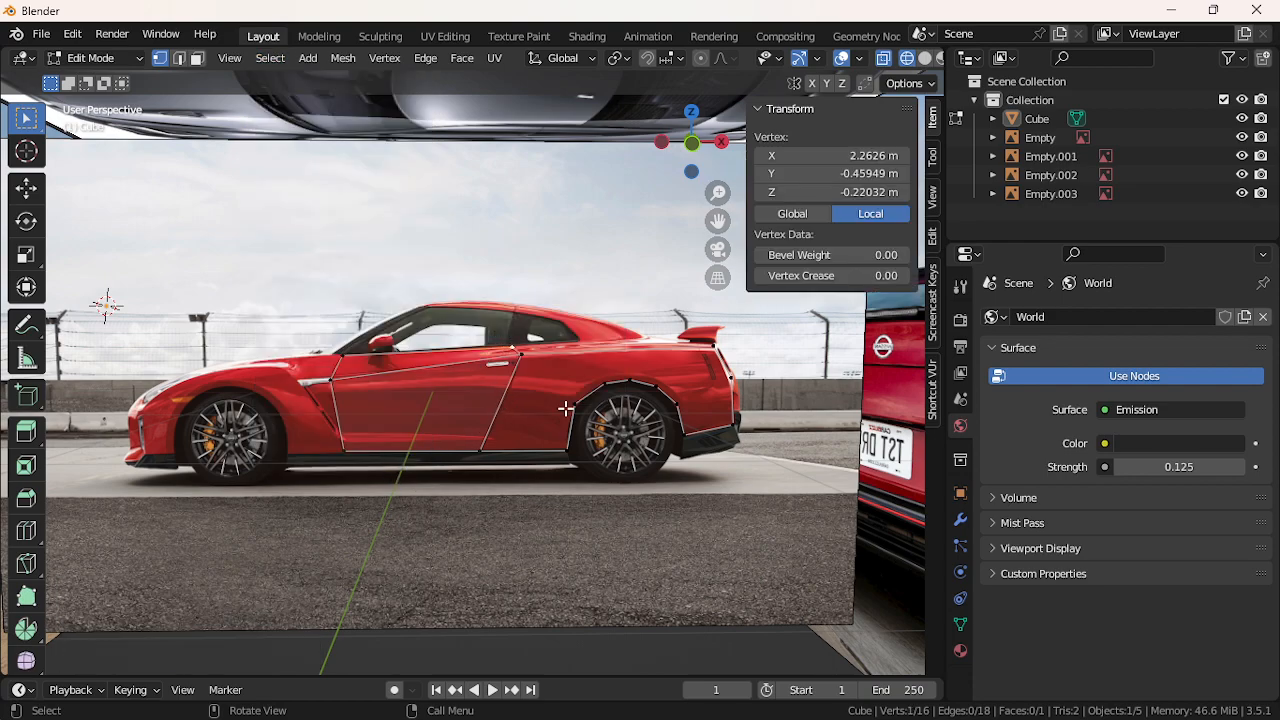
left_click(713, 348, "shift")
key("f")
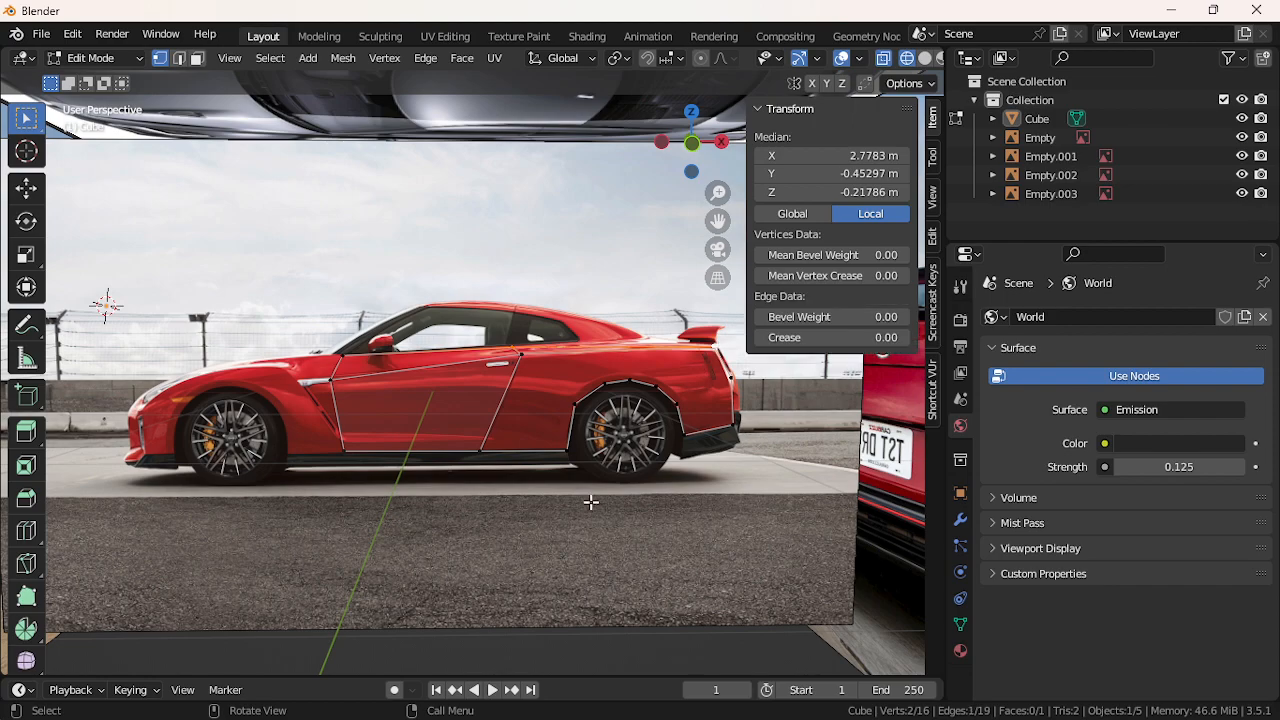
left_click(590, 502)
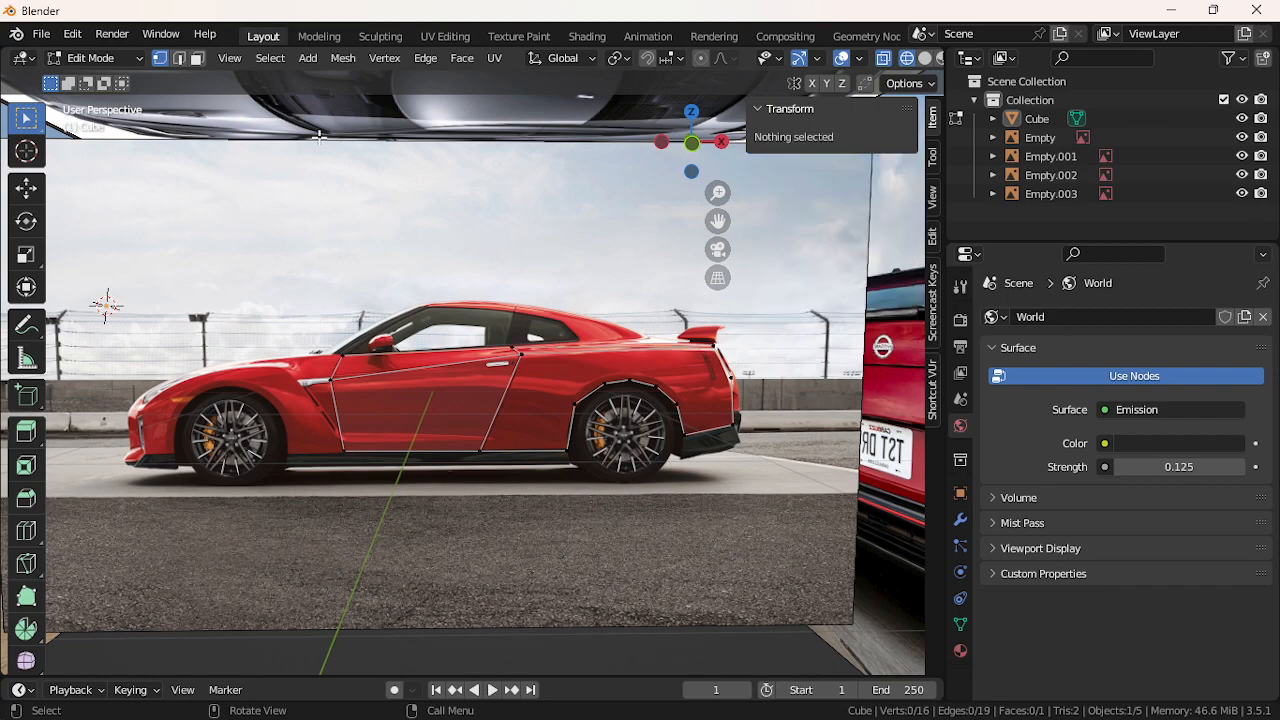
left_click(270, 58)
mouse_move(363, 362)
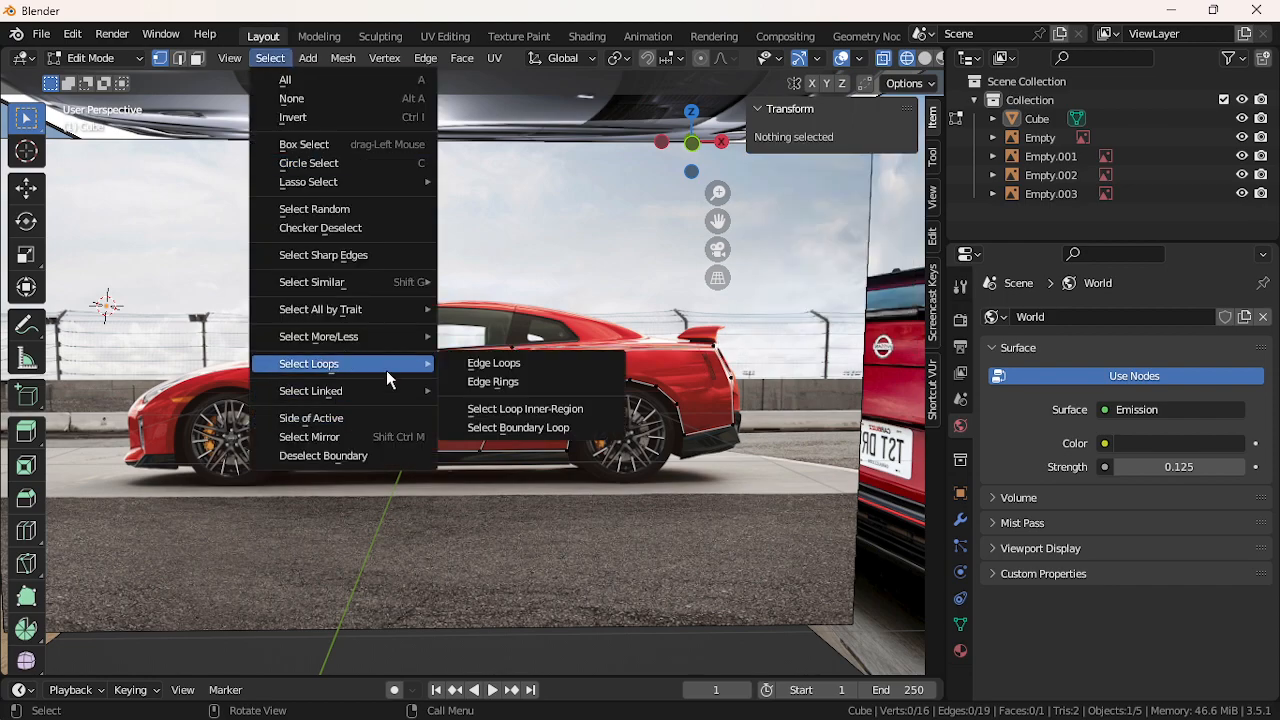
mouse_move(387, 312)
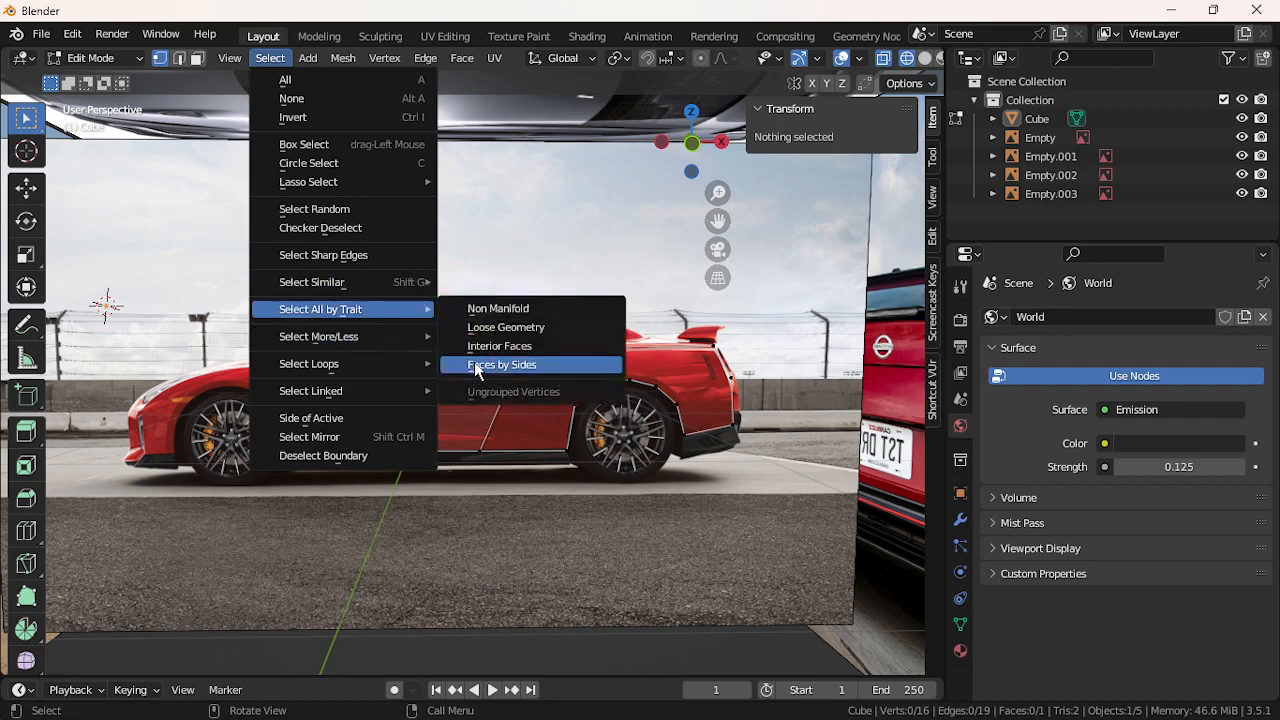
left_click(476, 369)
scroll(460, 423, "up", 5)
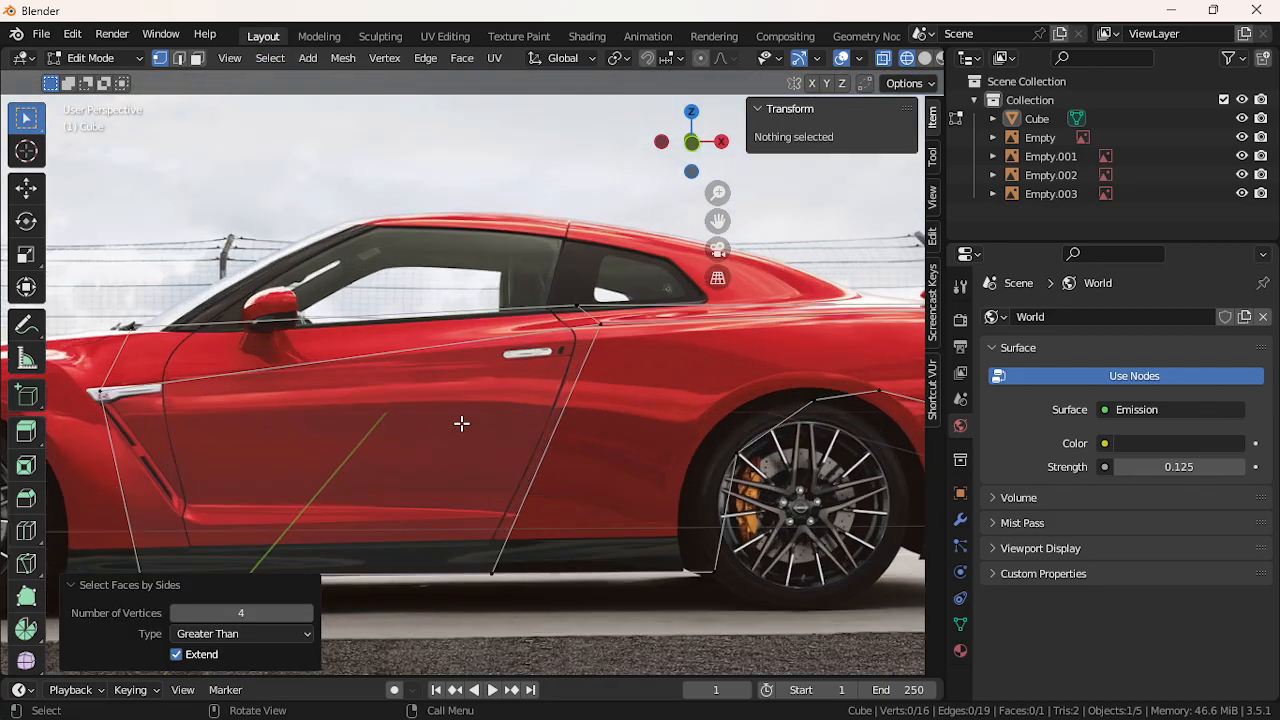
Select vertices at the door's top corner and the tail's upper edge
left_click(572, 320)
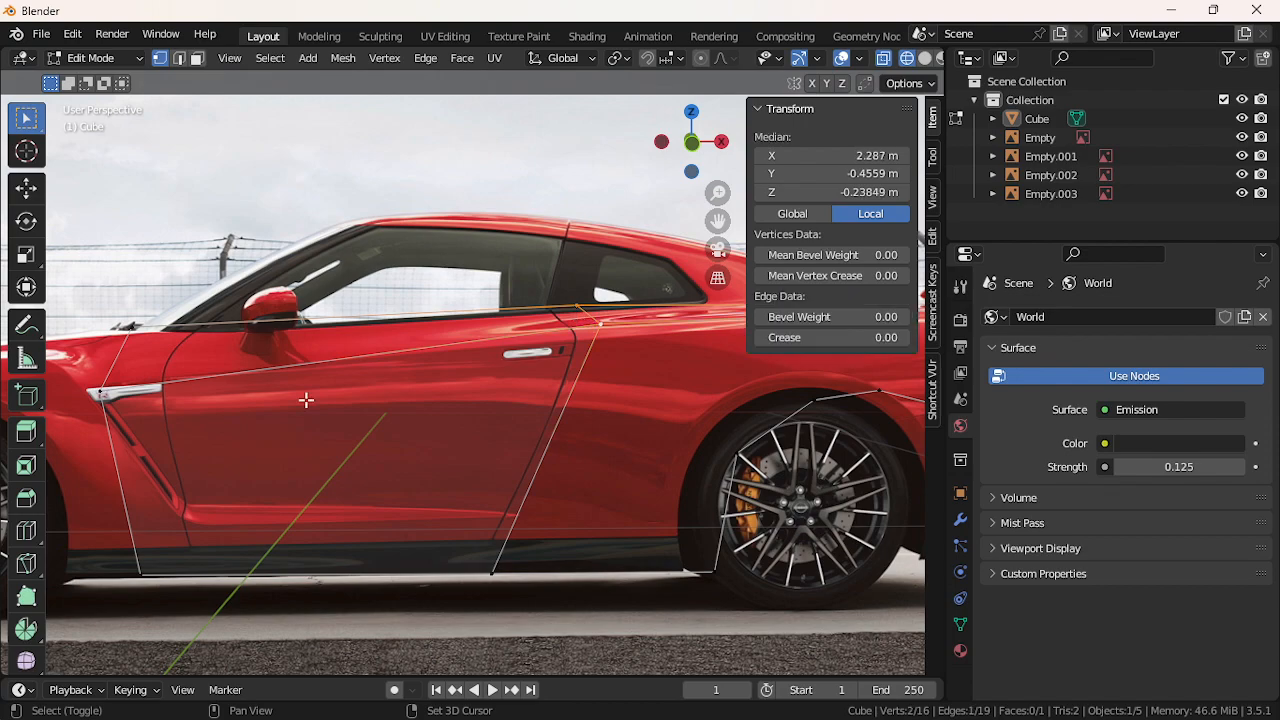
left_click(112, 392, "shift")
scroll(371, 348, "down", 2)
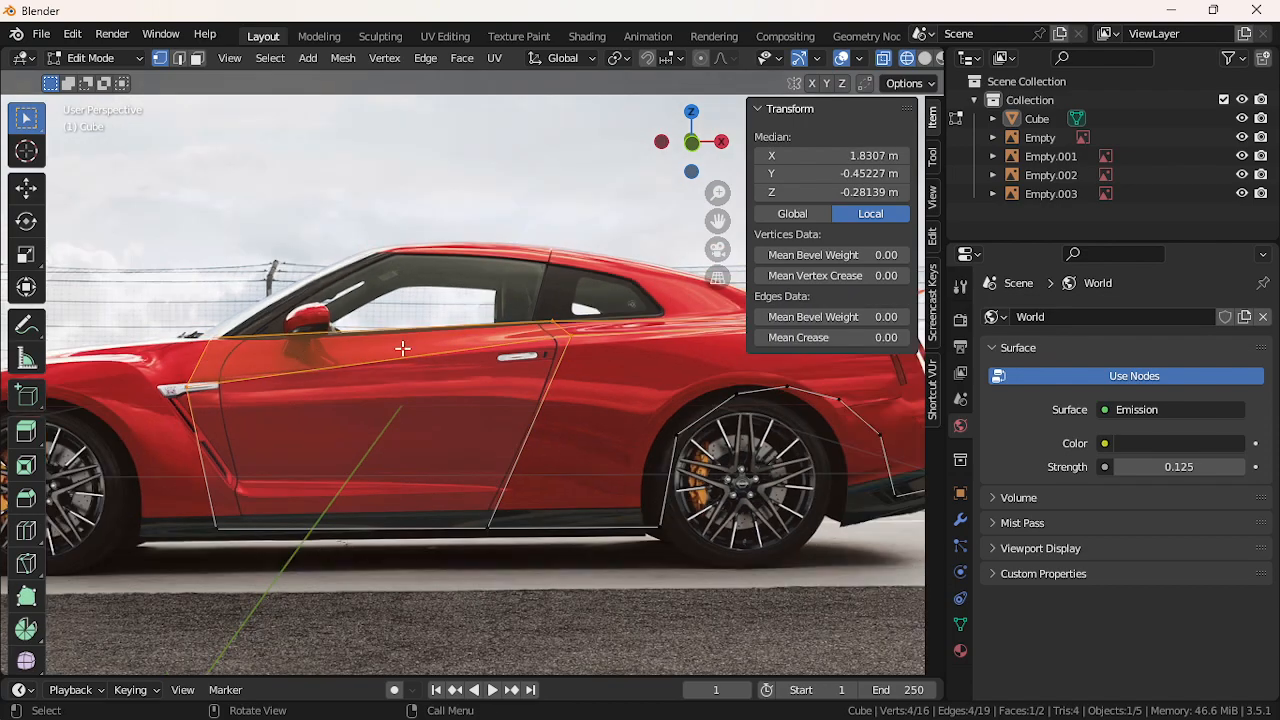
left_click(585, 345)
left_click(562, 316, "shift")
scroll(565, 318, "down", 2)
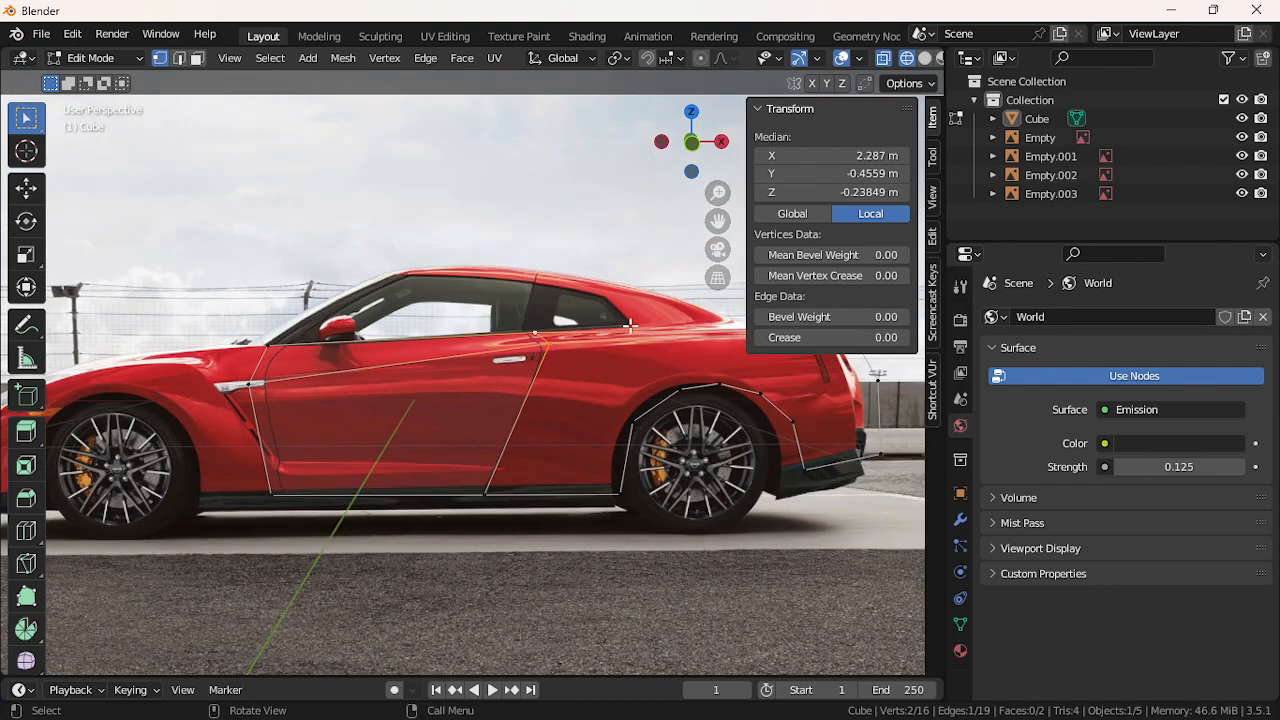
scroll(741, 362, "down", 2)
scroll(730, 366, "up", 1)
left_click(716, 352, "shift")
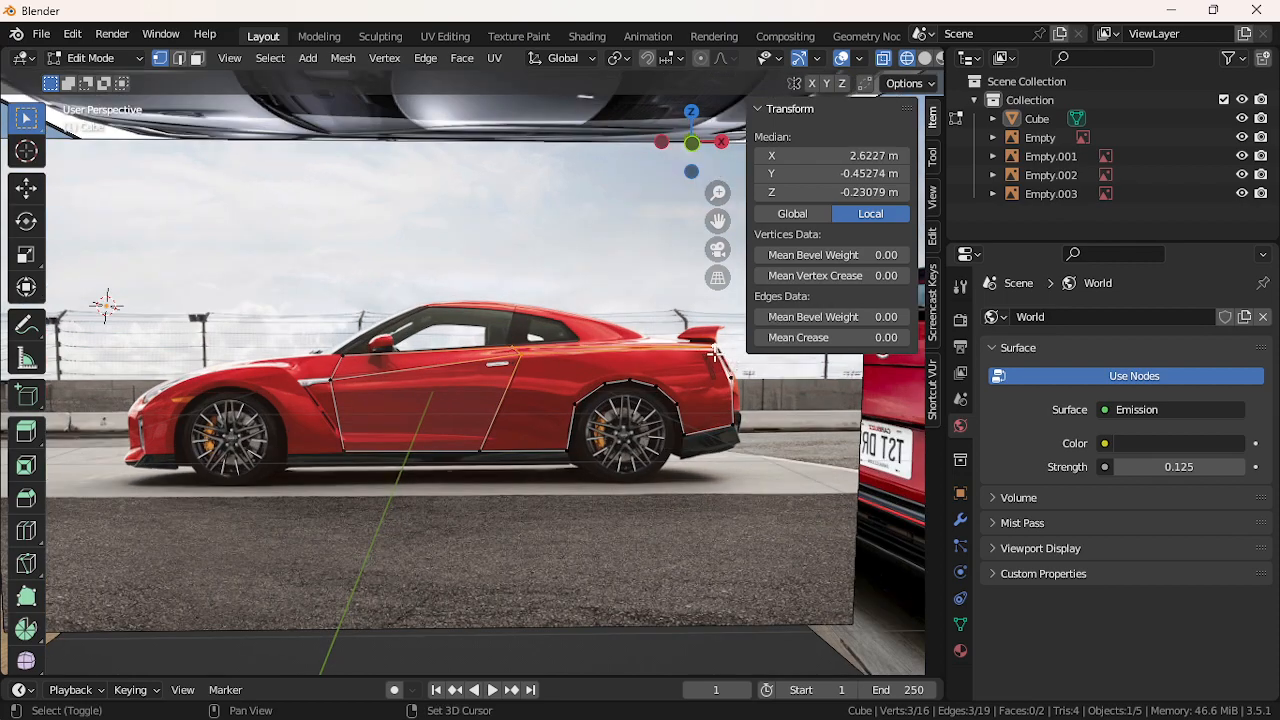
Select the rear quarter panel's outline vertices around the wheel arch and fill them into a face
left_click(714, 383)
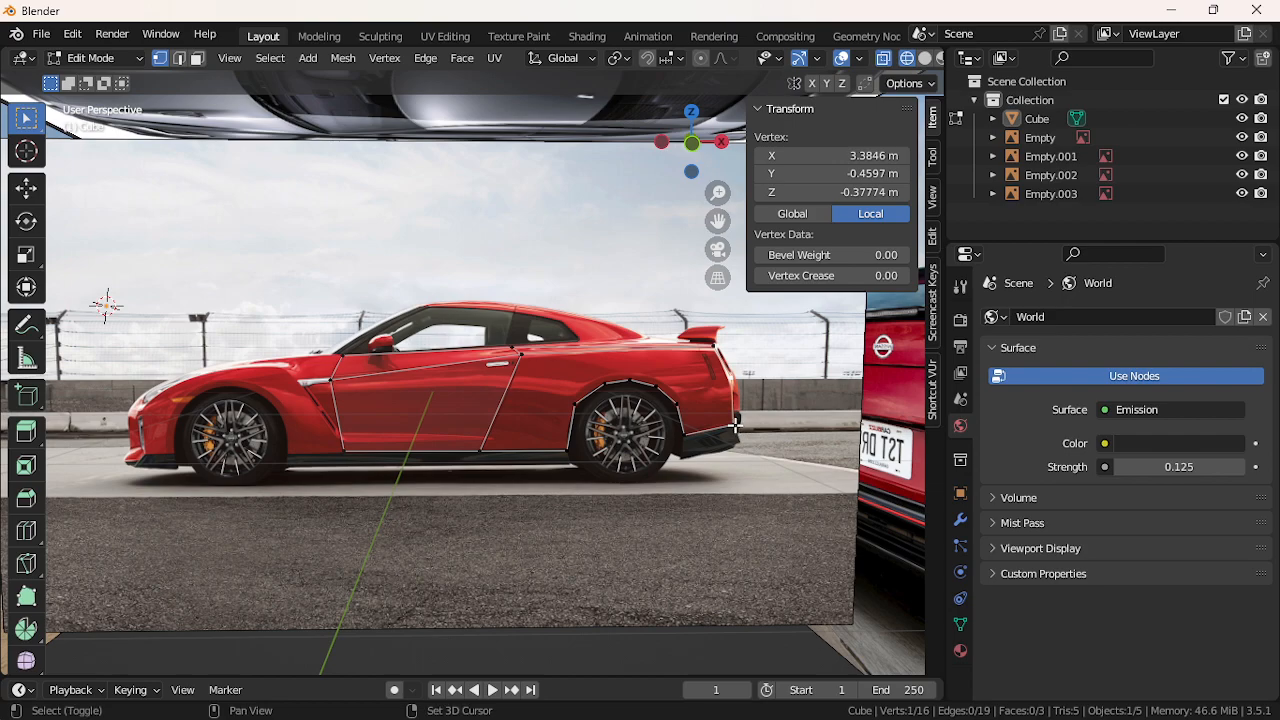
left_click(737, 427, "shift")
left_click(683, 442, "shift")
left_click(675, 411, "shift")
left_click(655, 397, "shift")
left_click(626, 399, "shift")
left_click(610, 406, "shift")
left_click(592, 428, "shift")
left_click(567, 451, "shift")
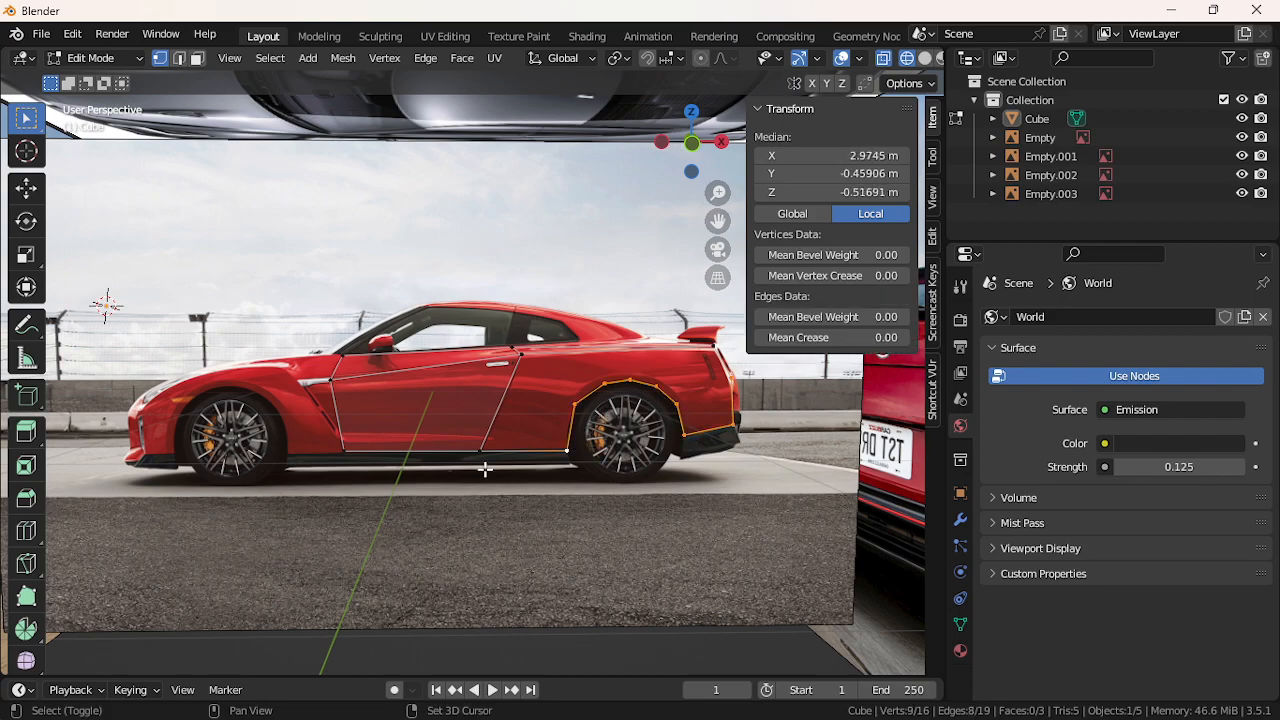
left_click(485, 455, "shift")
left_click(524, 360, "shift")
left_click(695, 363, "shift")
key("f")
Select faces with more than four sides to check the new n-gon, then pick an edge by the rear door
left_click(576, 541)
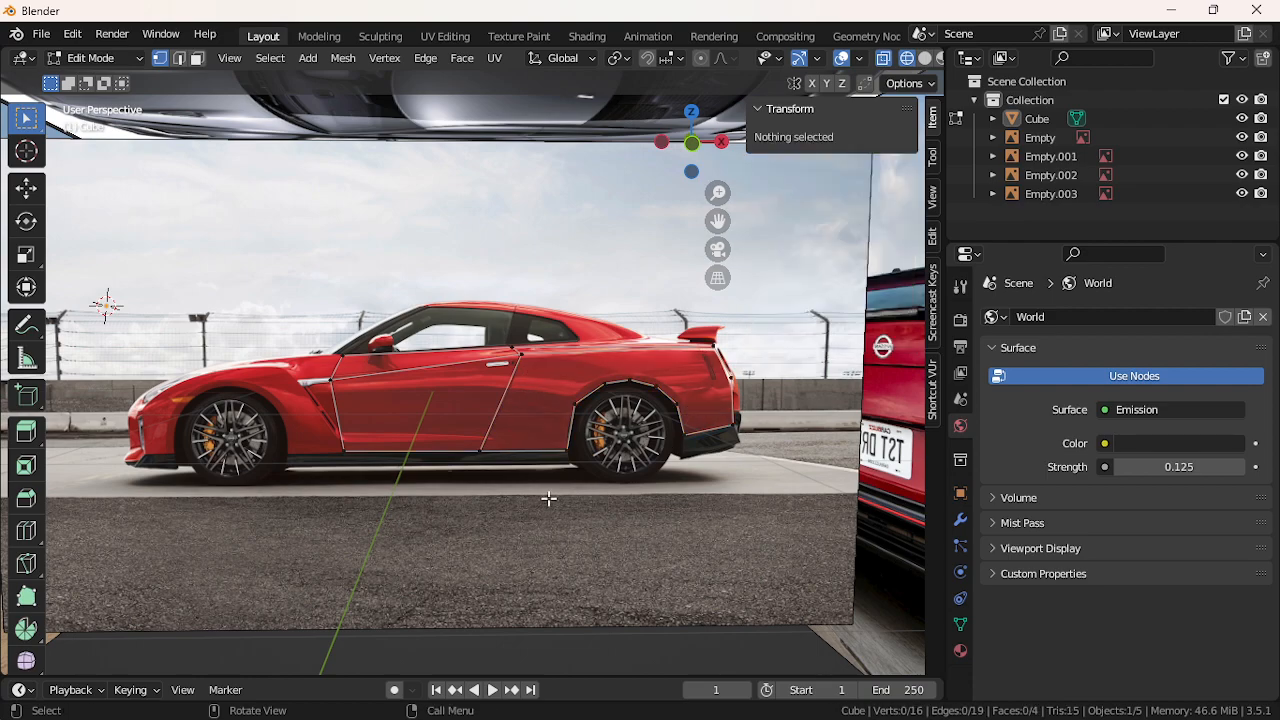
left_click(270, 58)
mouse_move(320, 306)
left_click(555, 370)
scroll(483, 518, "up", 4)
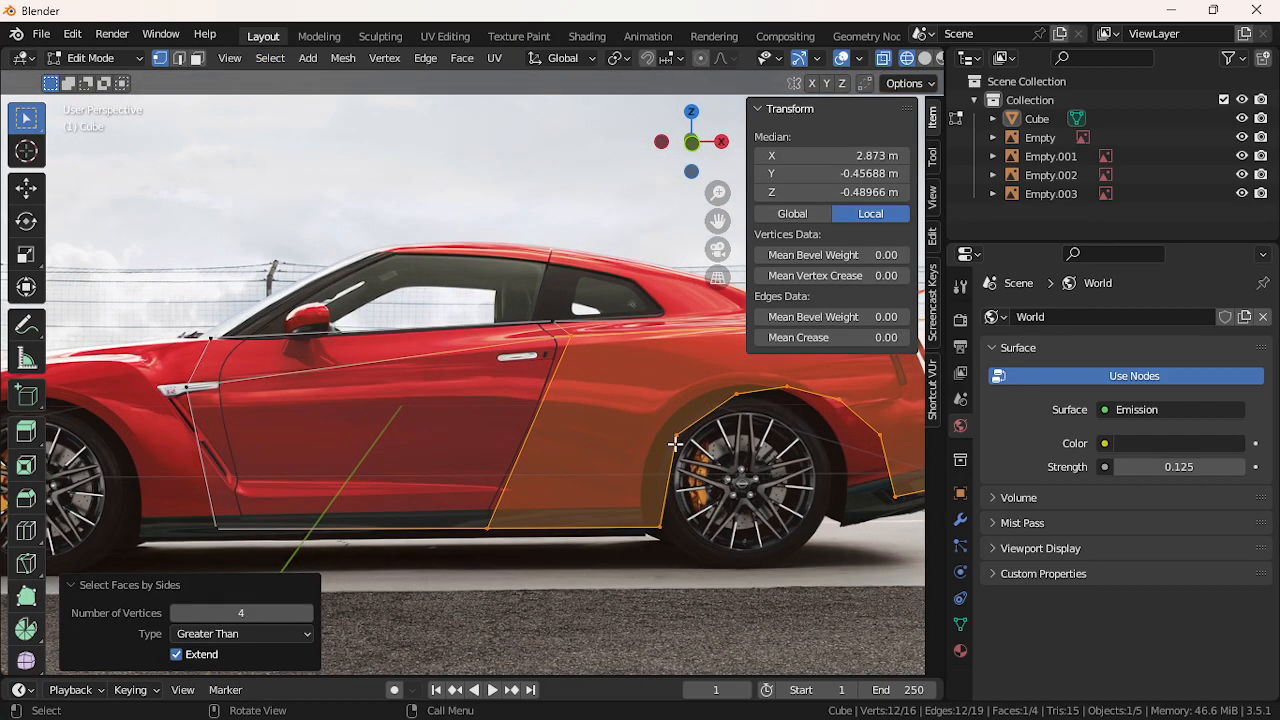
left_click(567, 348)
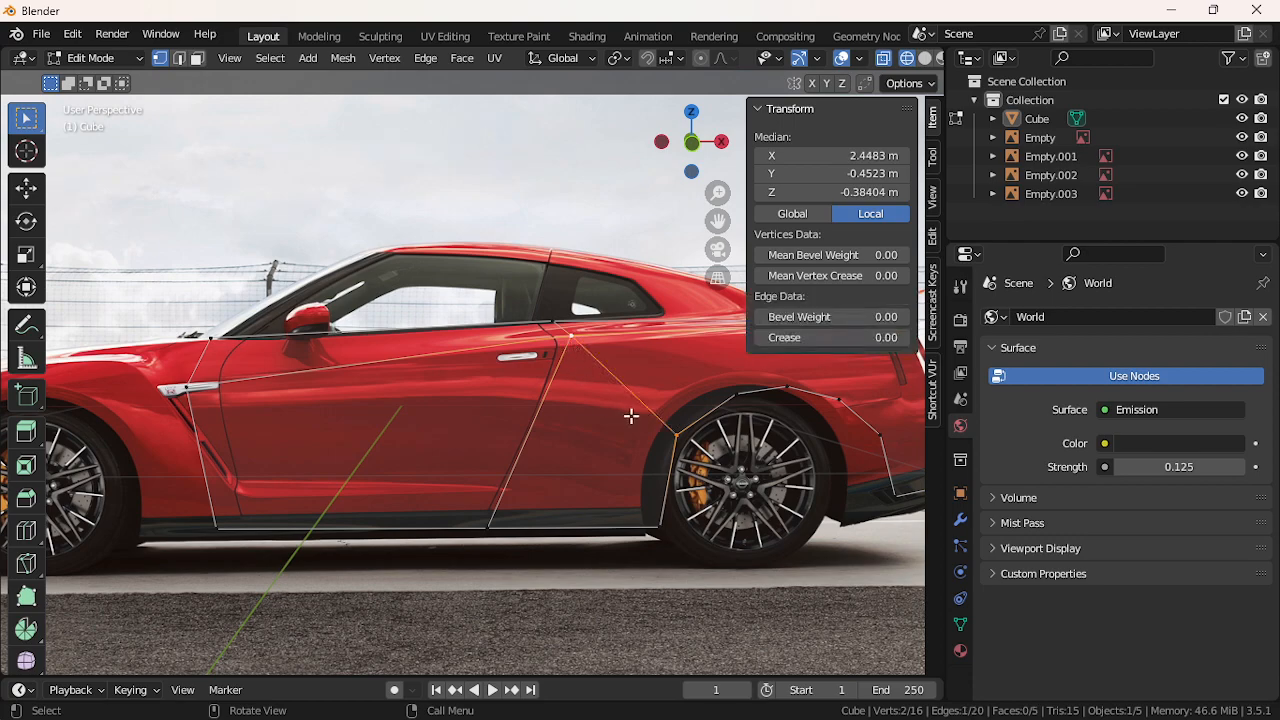
scroll(628, 416, "down", 2)
Nudge three rear wheel-arch vertices slightly along the X axis
left_click(707, 403)
key("g")
key("x")
left_click(703, 401)
left_click(731, 411)
key("g")
key("x")
left_click(721, 414)
left_click(739, 447)
key("g")
key("x")
left_click(731, 448)
Join a wheel-arch vertex to the rear tail vertex with a new edge
left_click(719, 410)
left_click(772, 341, "shift")
key("f")
left_click(672, 506)
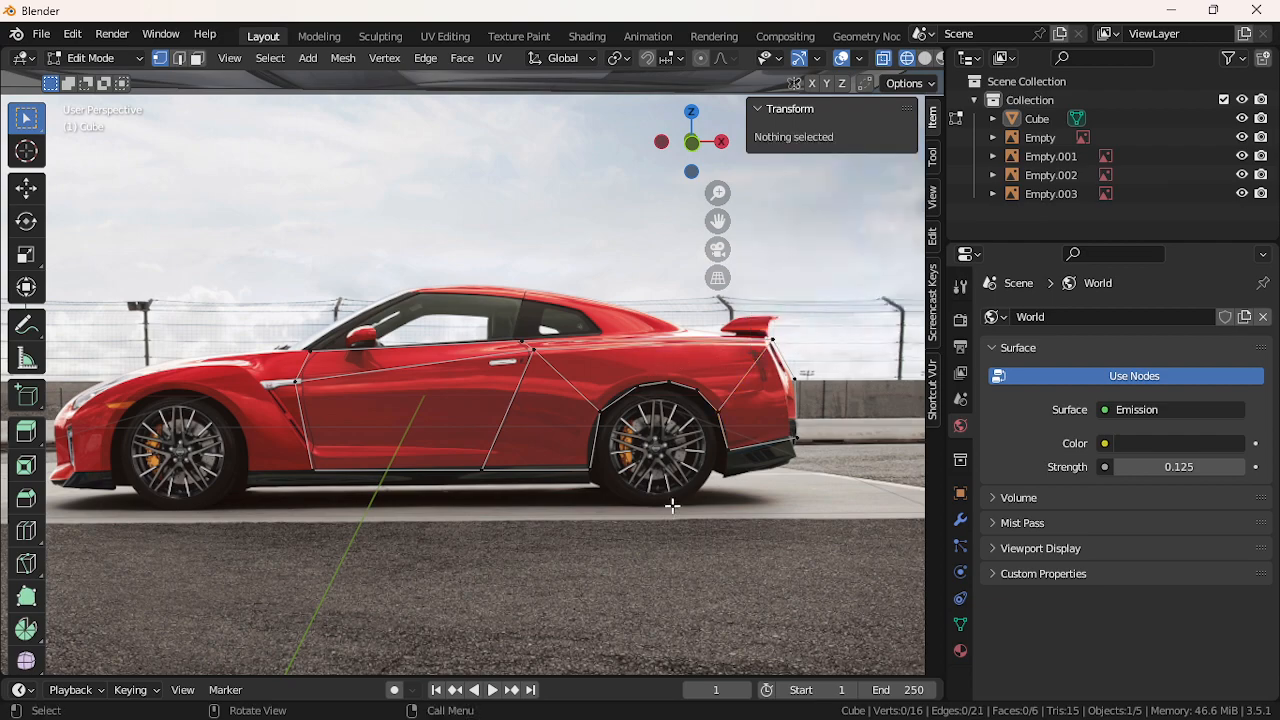
Select faces with more than four sides to check for remaining n-gons
left_click(270, 58)
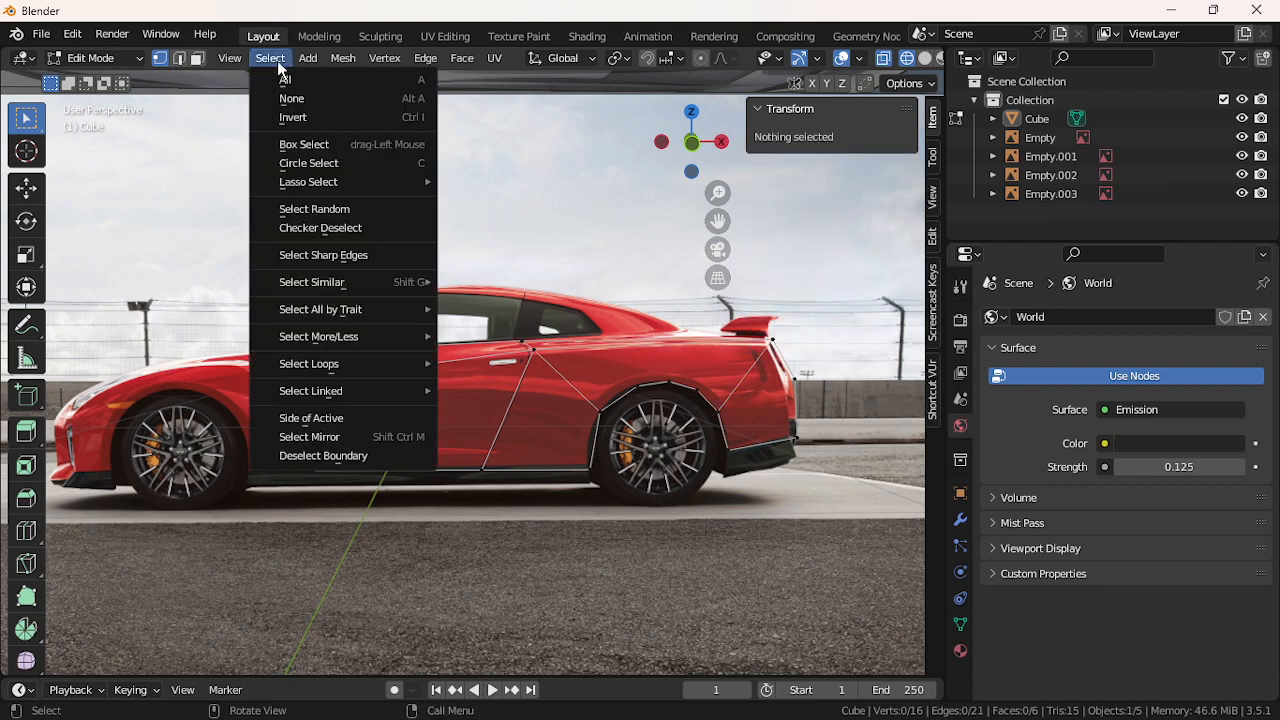
mouse_move(369, 316)
left_click(489, 365)
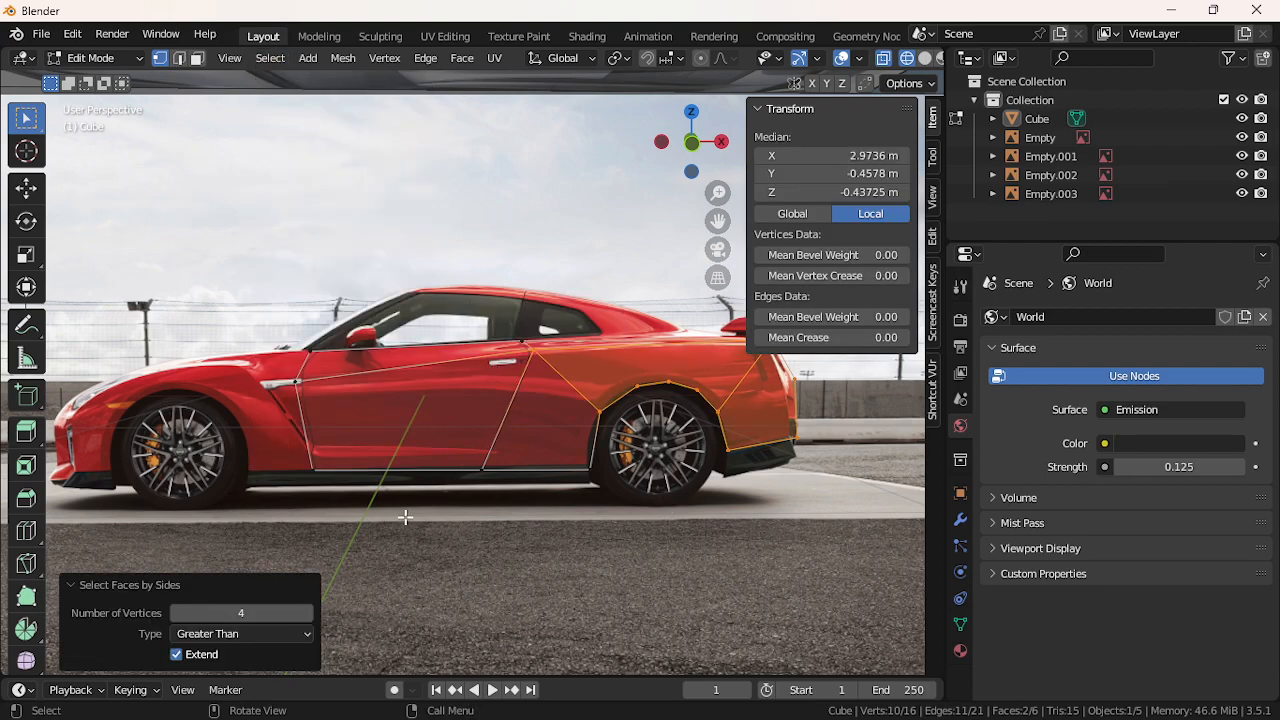
scroll(589, 428, "up", 2)
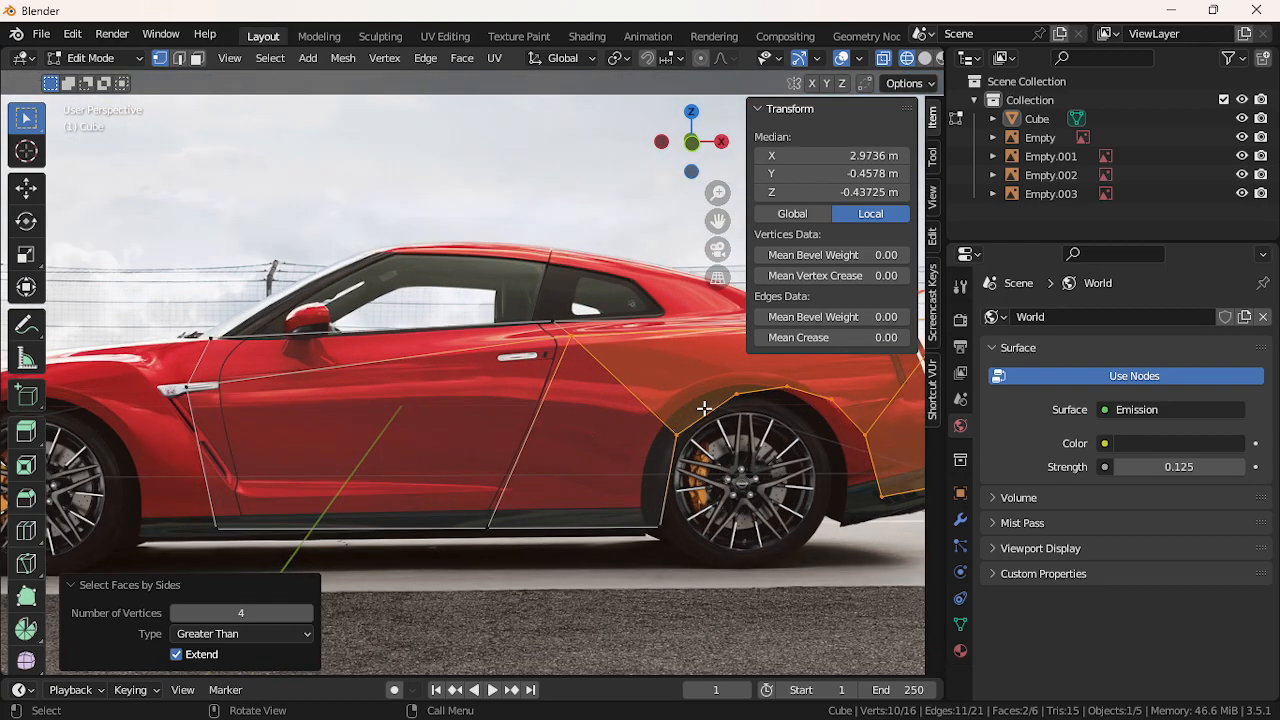
Connect two wheel-arch vertices to the vertices near the door with new edges
left_click(736, 396)
left_click(569, 336, "shift")
key("f")
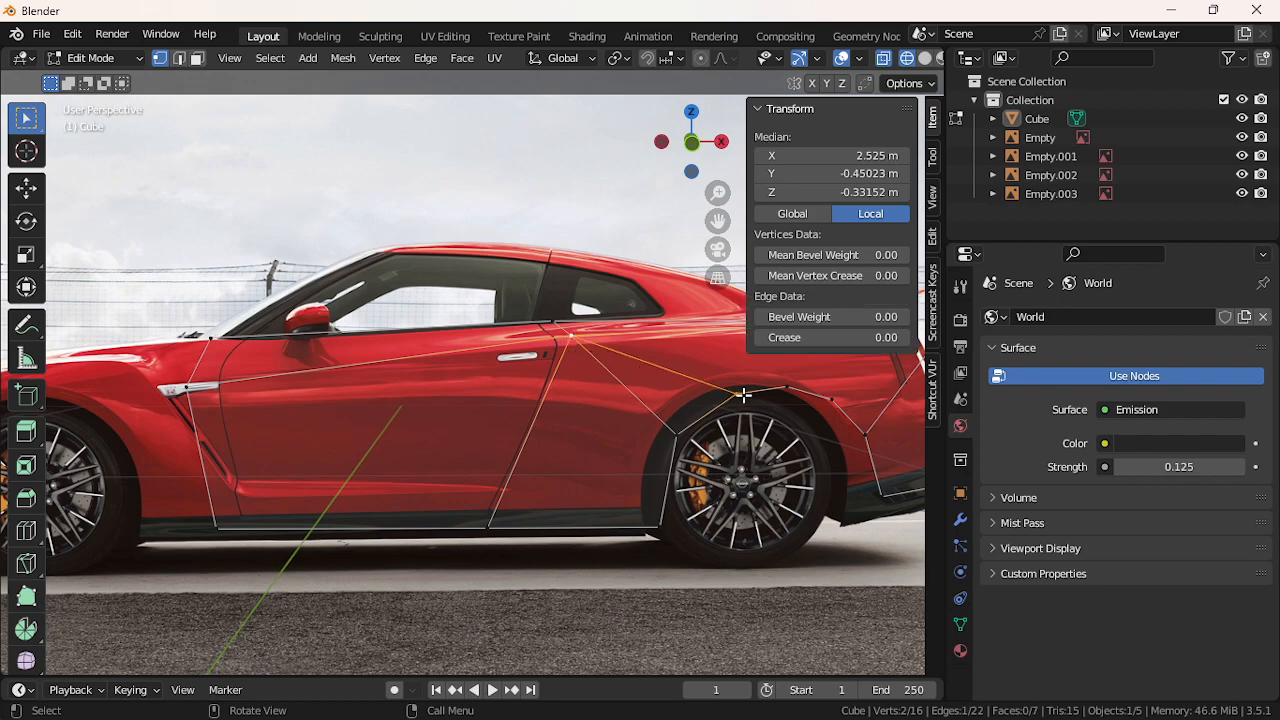
left_click(785, 388)
left_click(583, 341, "shift")
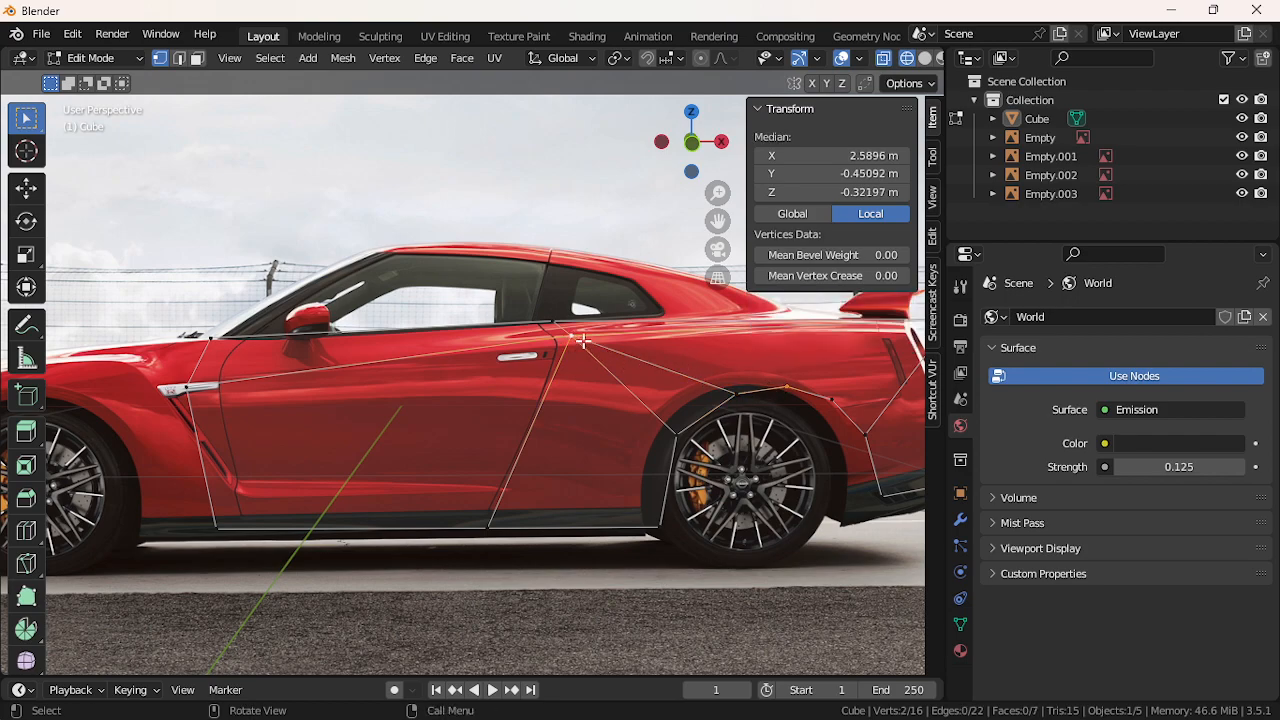
key("f")
Join the last arch vertex to the rear, and the bottom rear vertex to the upper rear vertex
left_click(833, 399)
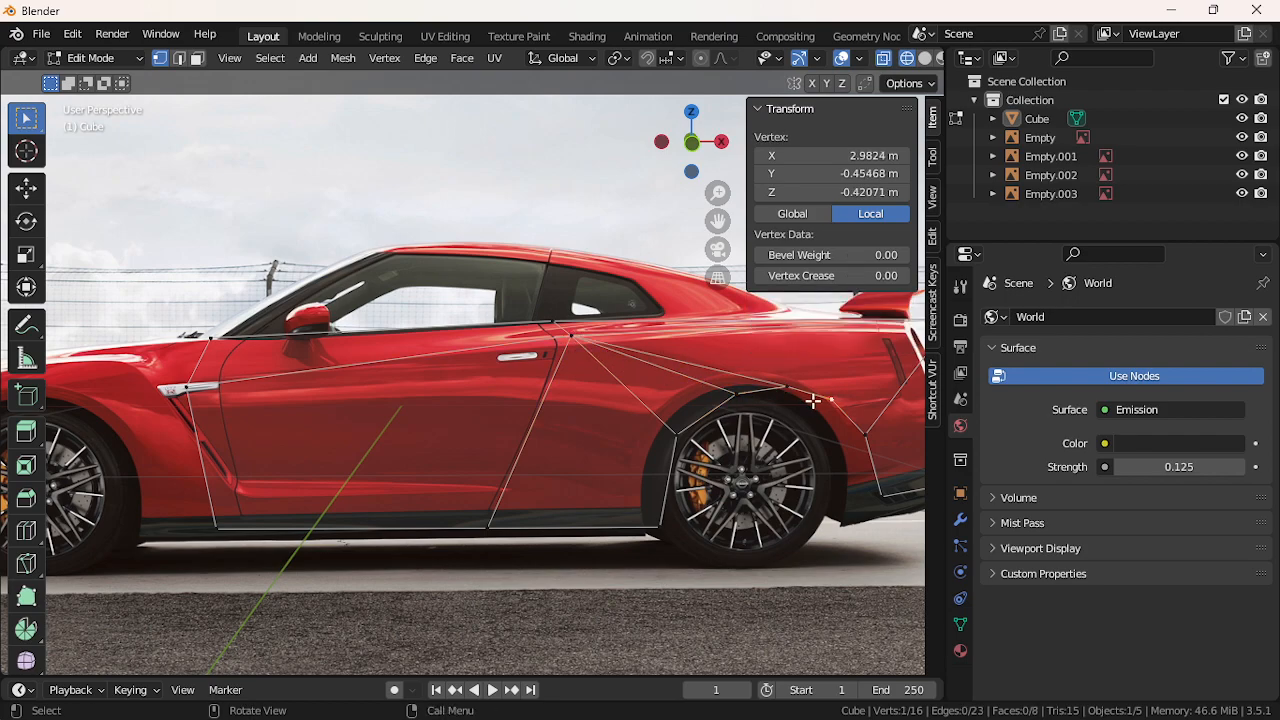
scroll(826, 370, "down", 1)
left_click(851, 333, "shift")
key("f")
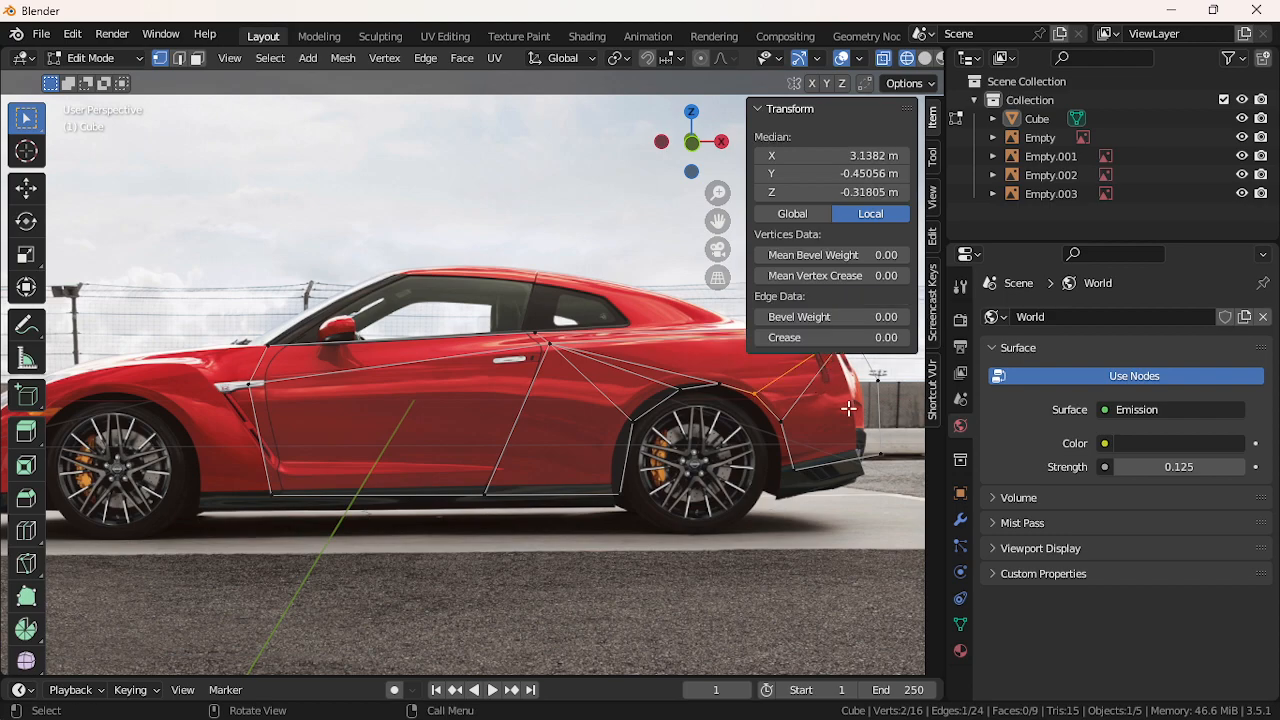
left_click(796, 466)
left_click(845, 362, "shift")
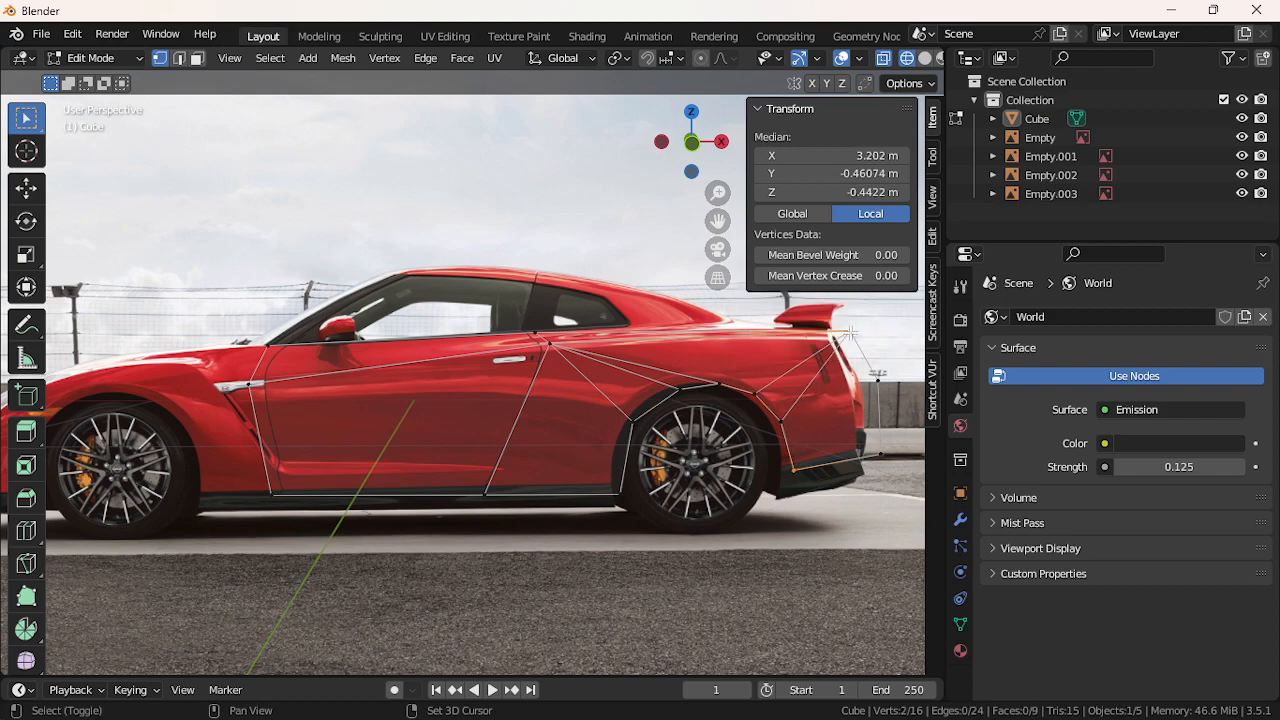
key("f")
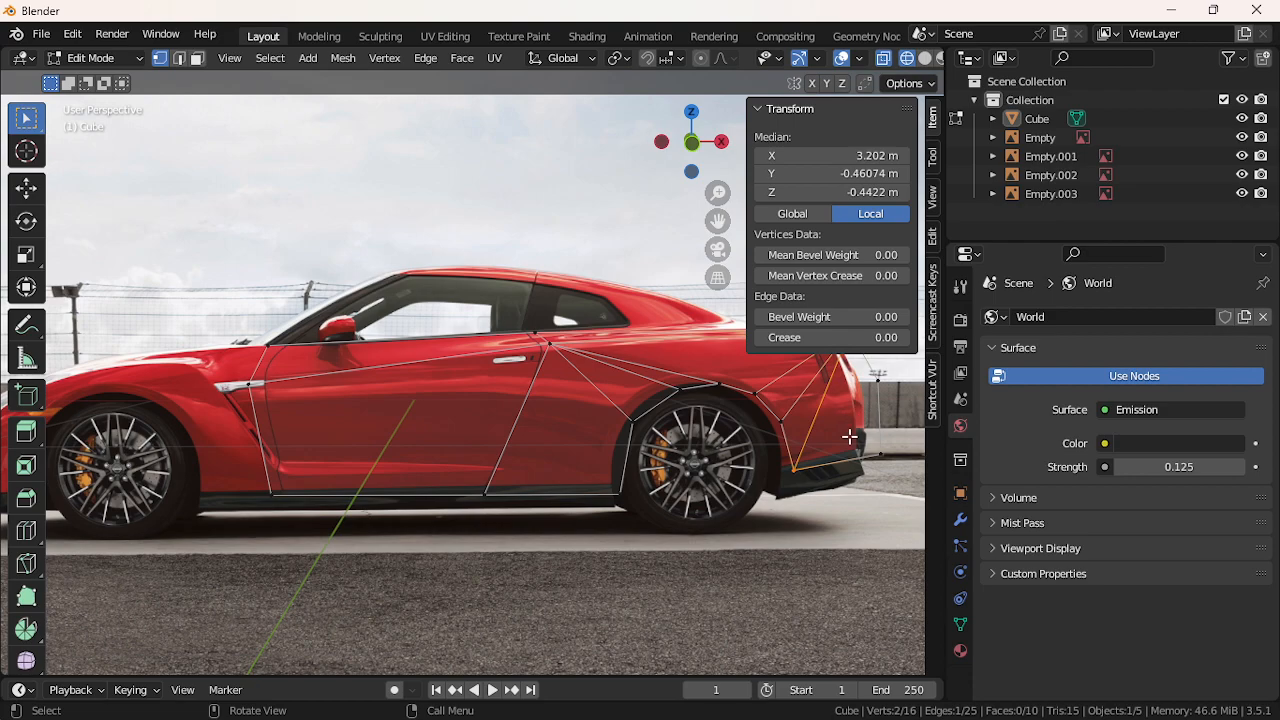
left_click(715, 558)
left_click(270, 58)
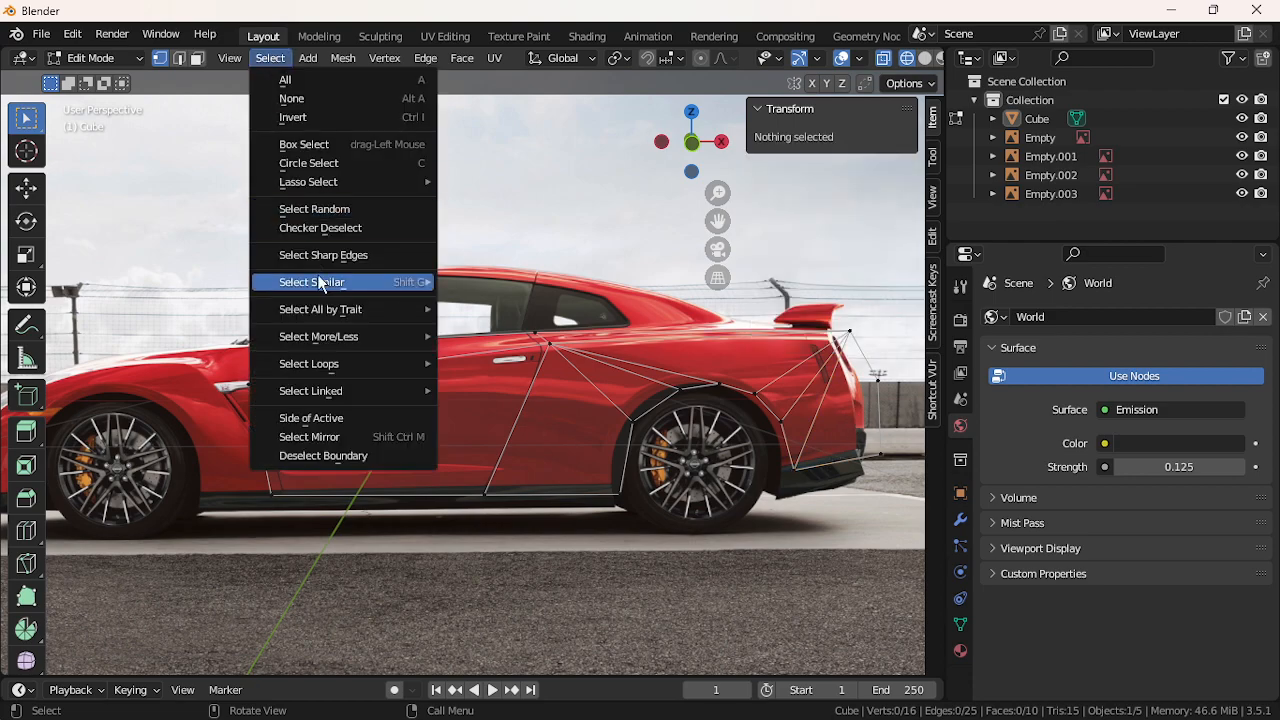
mouse_move(374, 315)
left_click(488, 364)
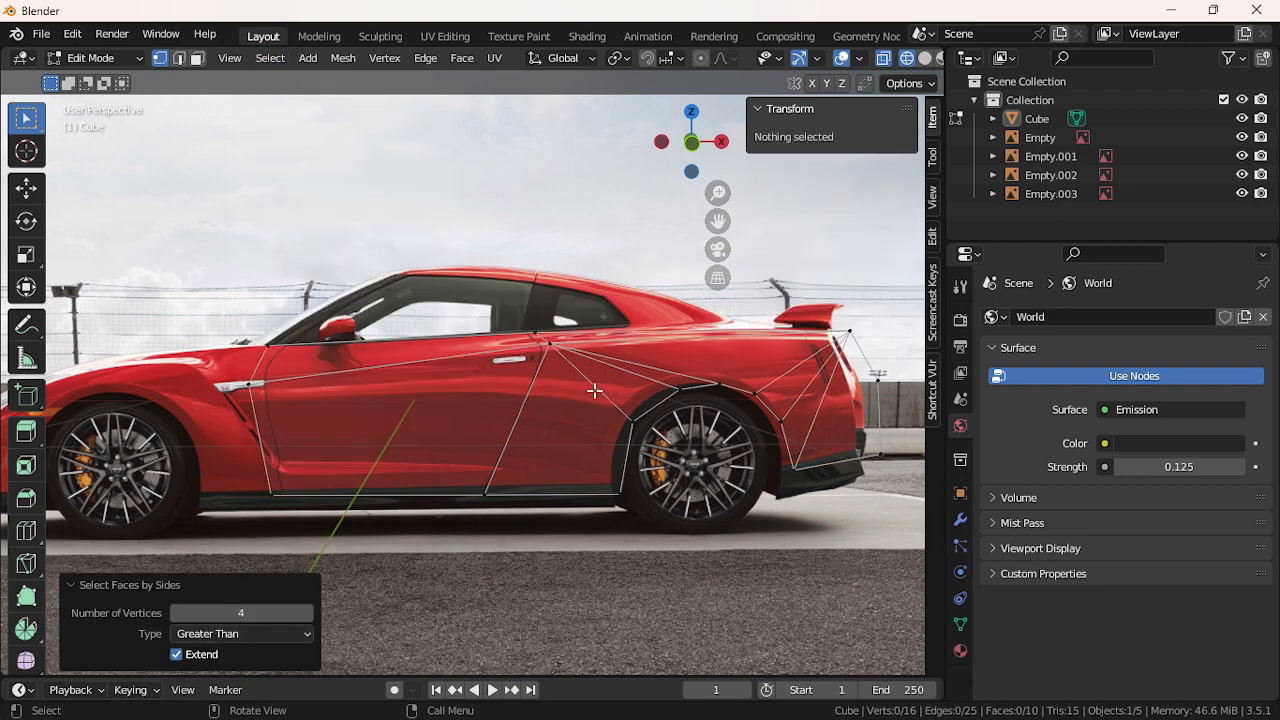
left_click(306, 630)
left_click(283, 572)
left_click(262, 635)
left_click(239, 593)
left_click(247, 626)
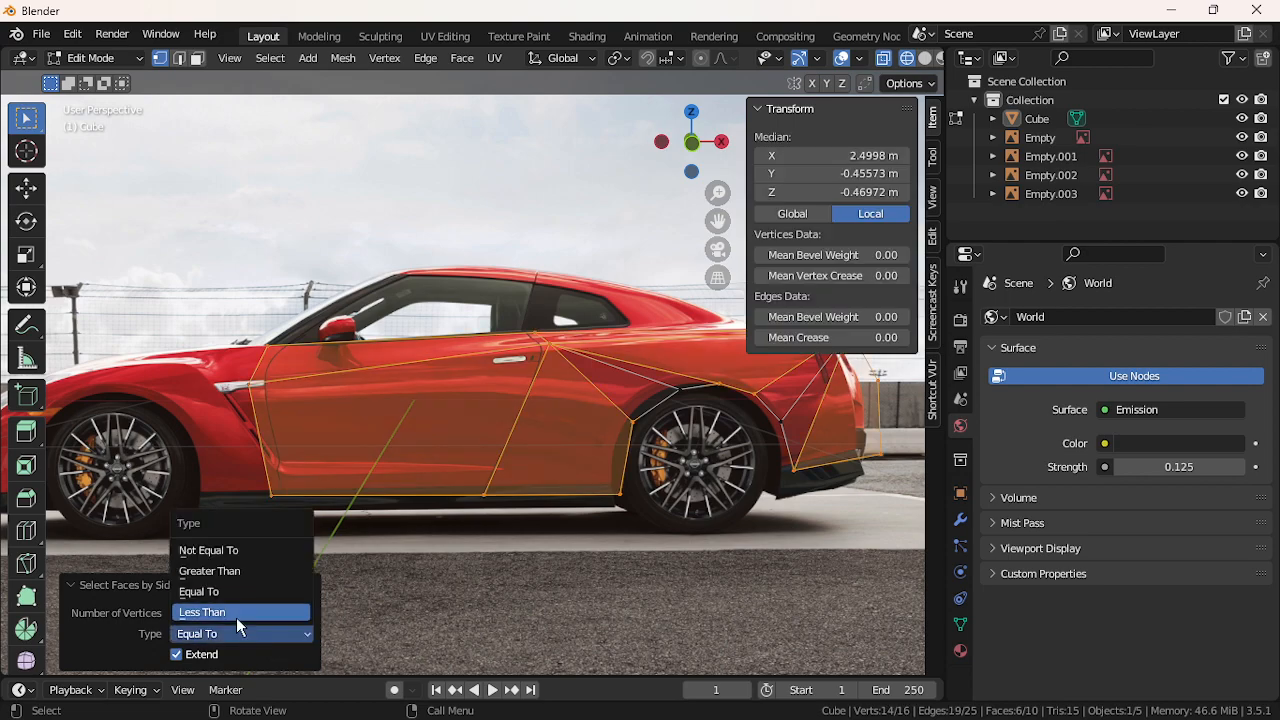
left_click(236, 617)
left_click(240, 633)
left_click(218, 576)
left_click(508, 611)
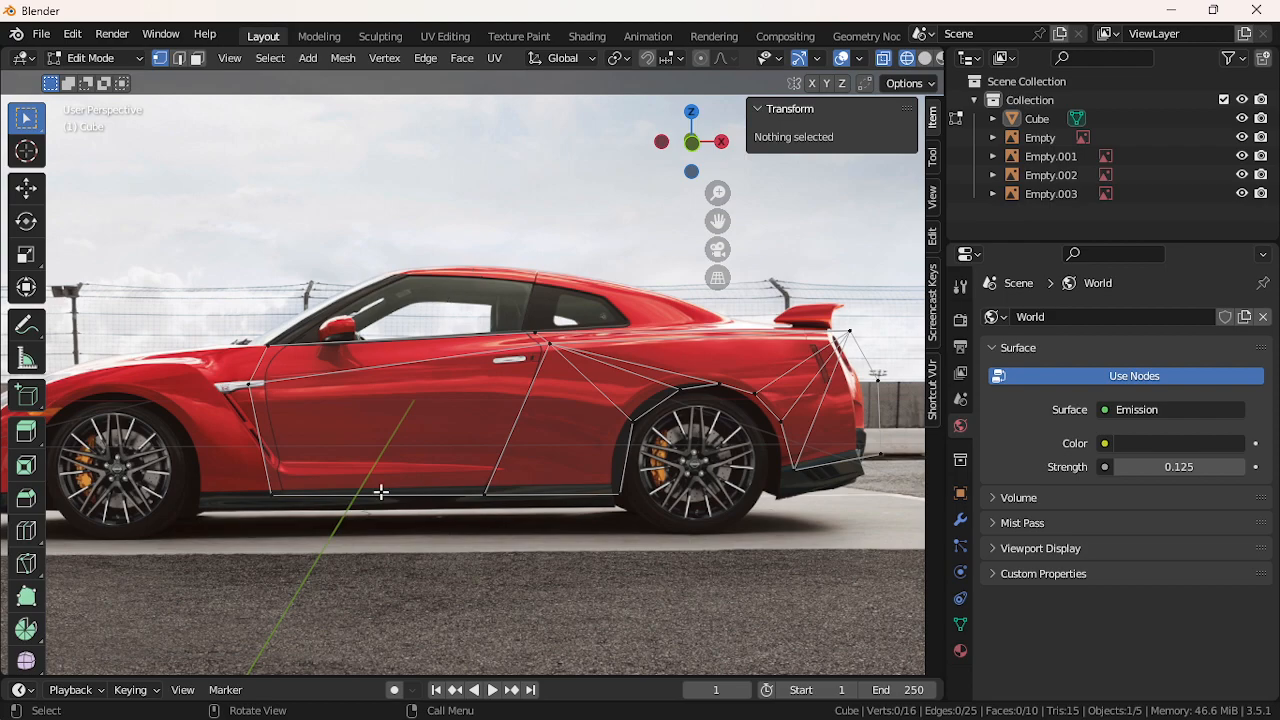
Slide the sill, side-vent and top front door-corner vertices along X onto the door edges
left_click(260, 497)
key("g")
key("x")
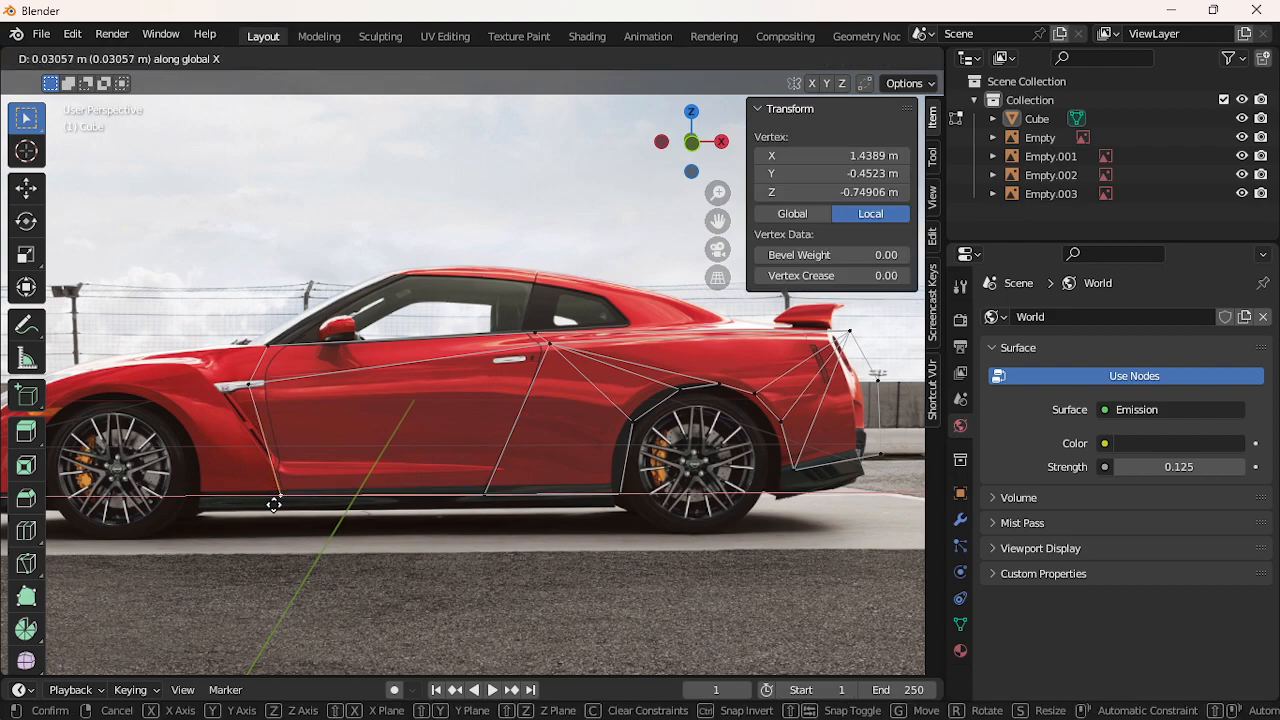
left_click(273, 504)
left_click(259, 390)
key("g")
key("x")
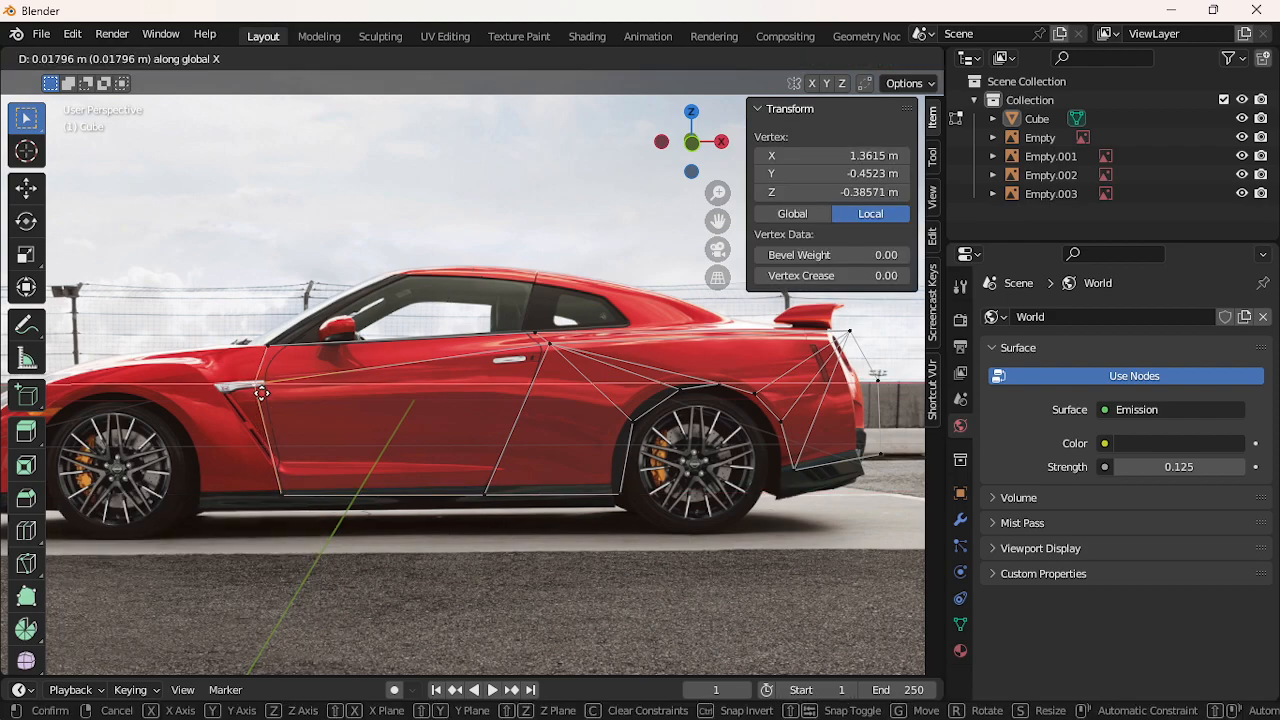
left_click(262, 393)
left_click(267, 349)
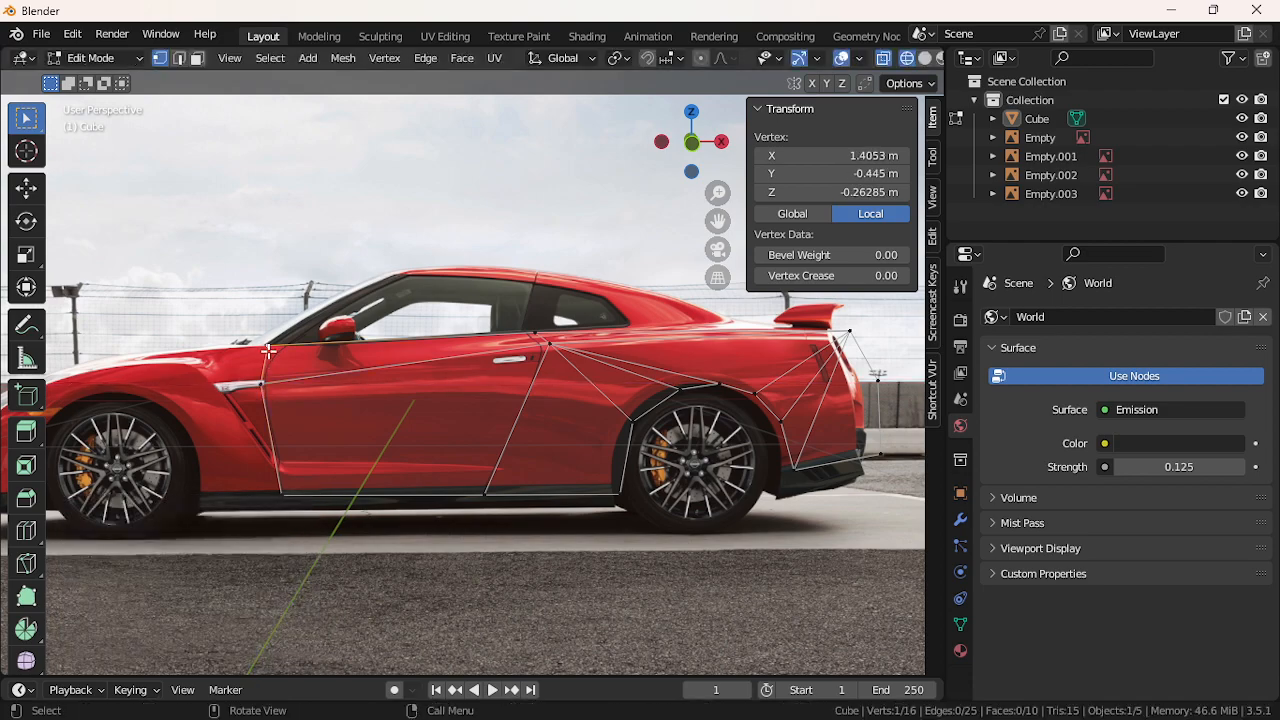
key("g")
key("x")
left_click(280, 360)
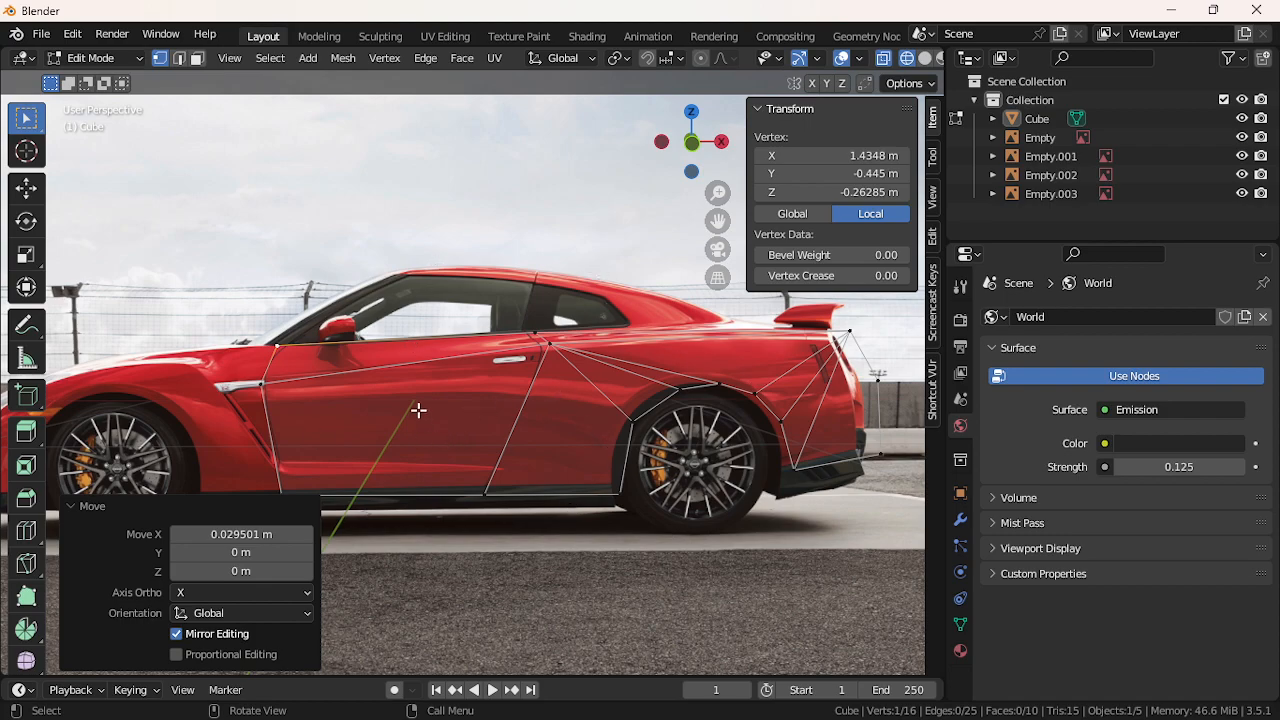
Raise the vertex beside the side vent, shift it and the door corner along X, then deselect
left_click(277, 387)
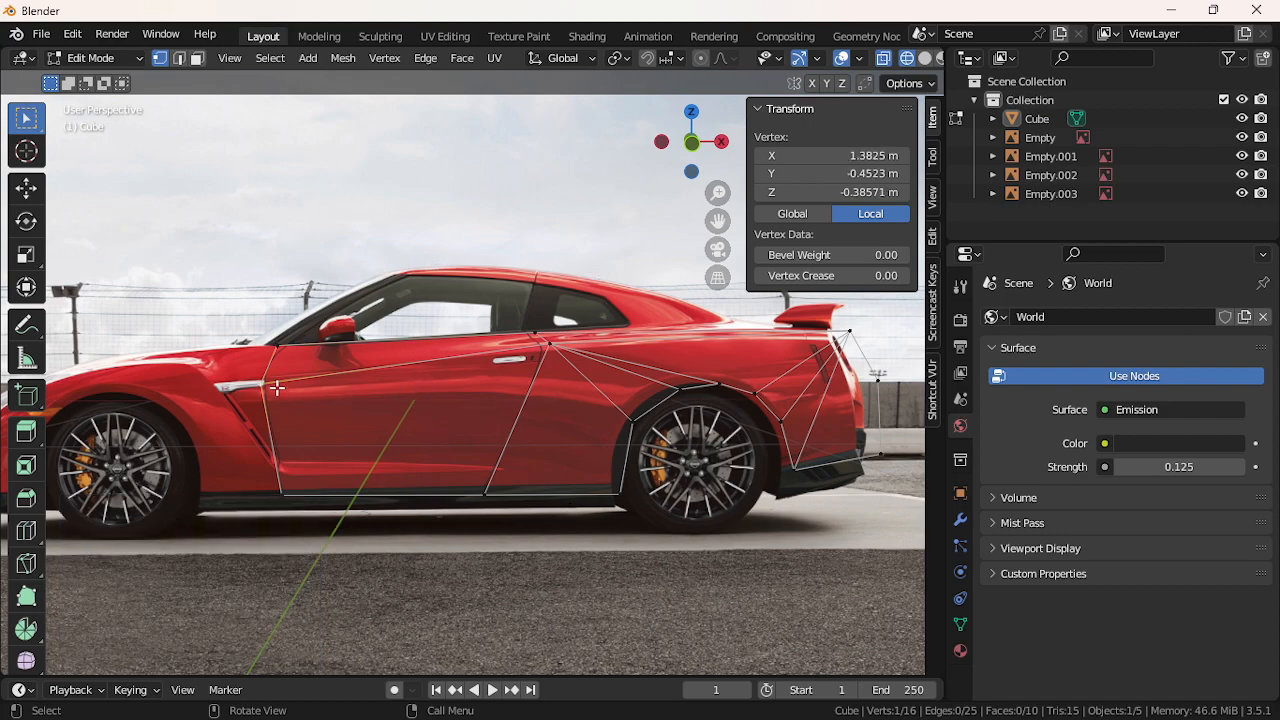
key("g")
key("z")
left_click(283, 371)
key("g")
key("x")
left_click(287, 371)
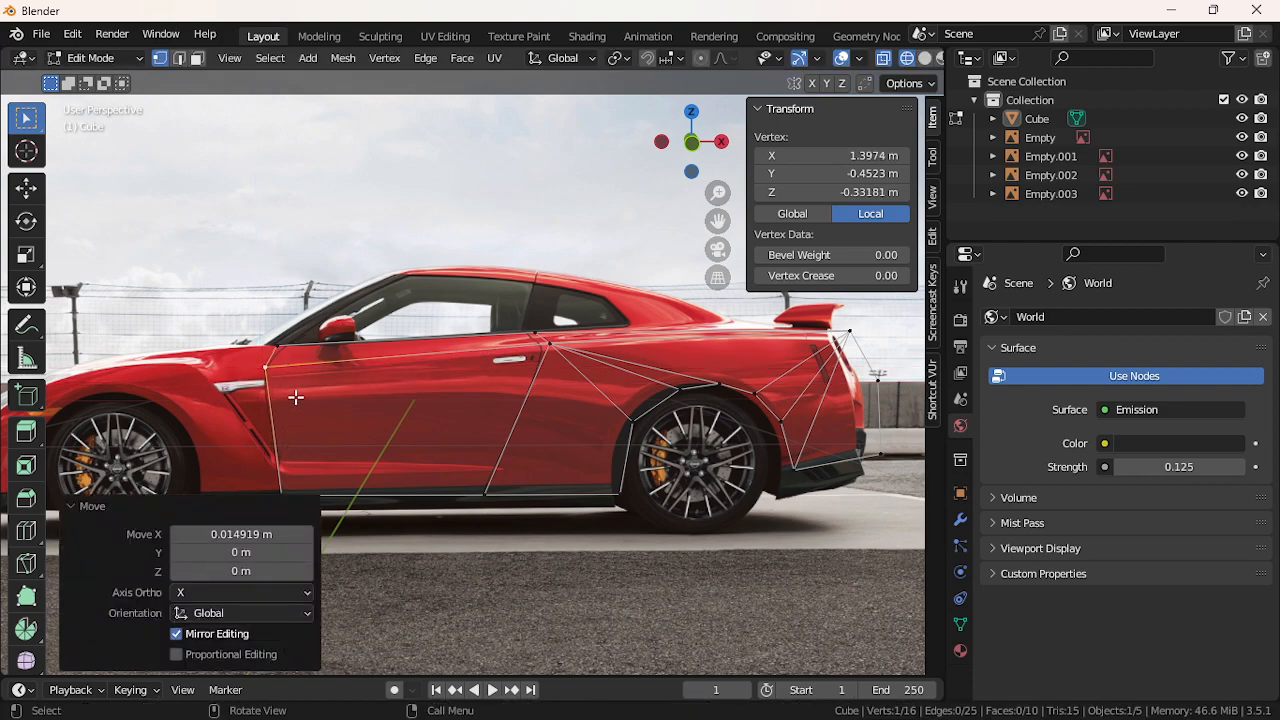
key("g")
key("x")
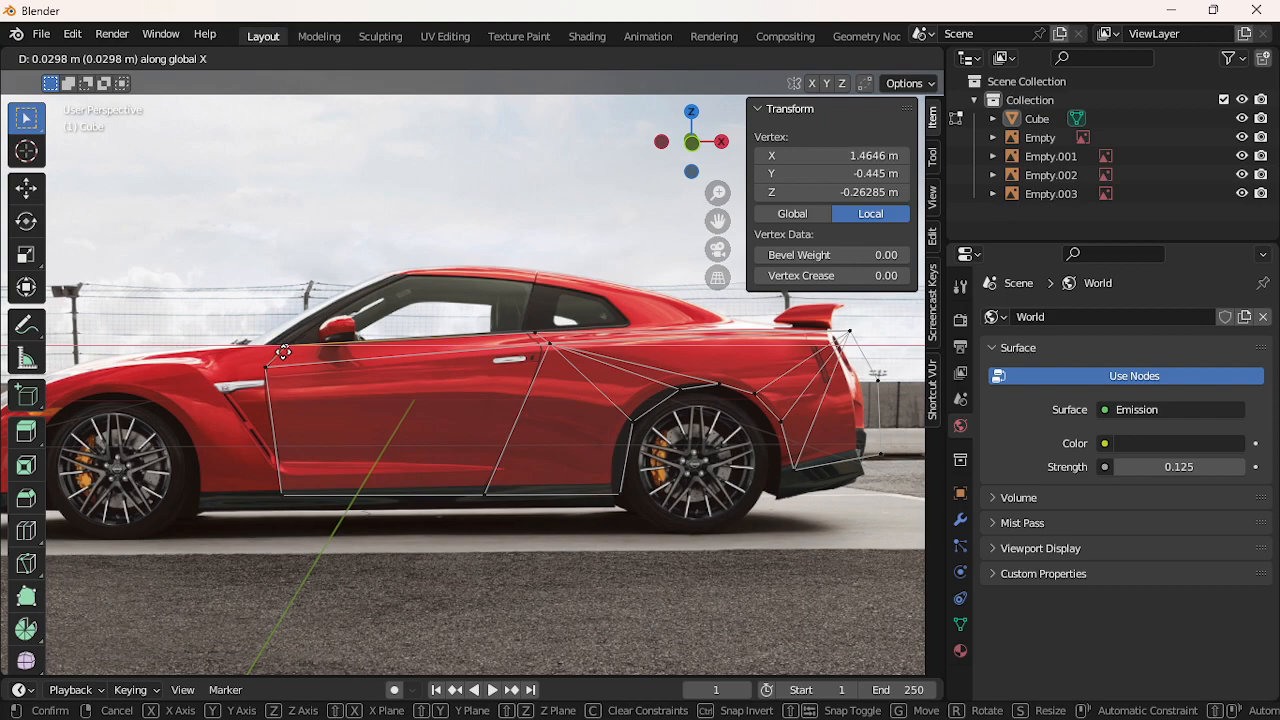
left_click(286, 350)
left_click(580, 607)
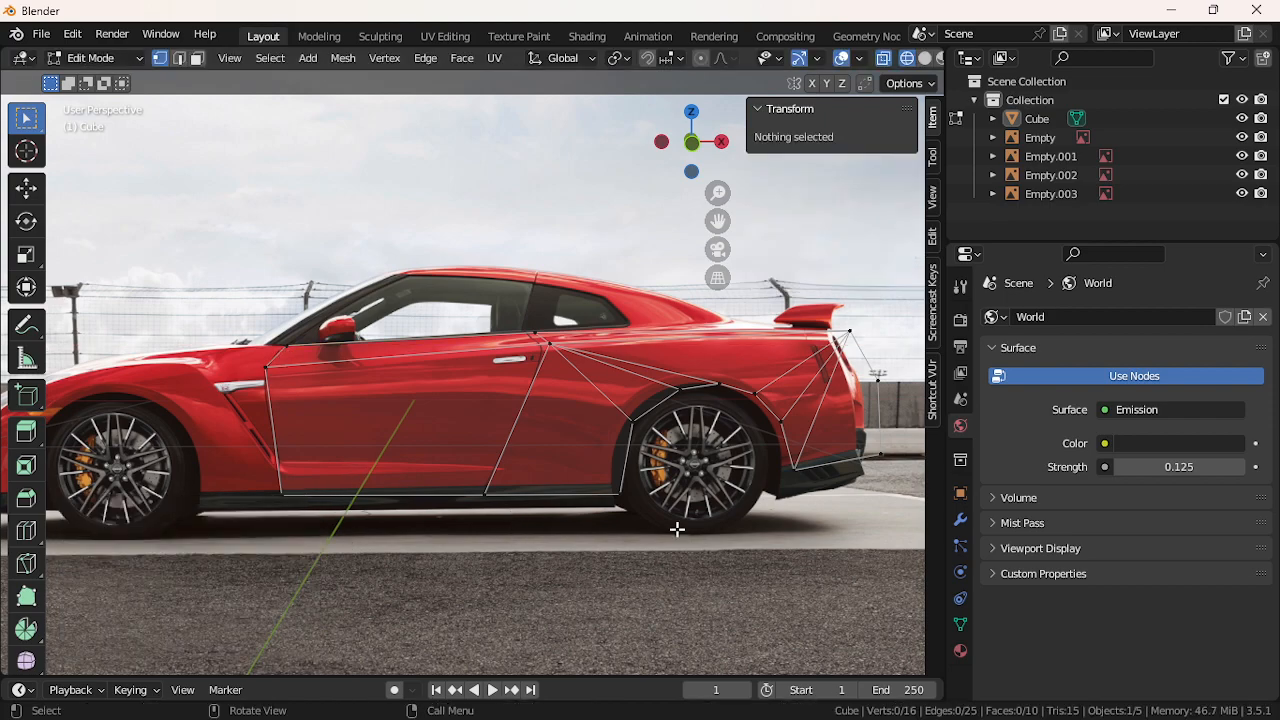
Shift the rear wheel-arch vertices left along X and adjust one arch vertex's height
left_click(645, 430)
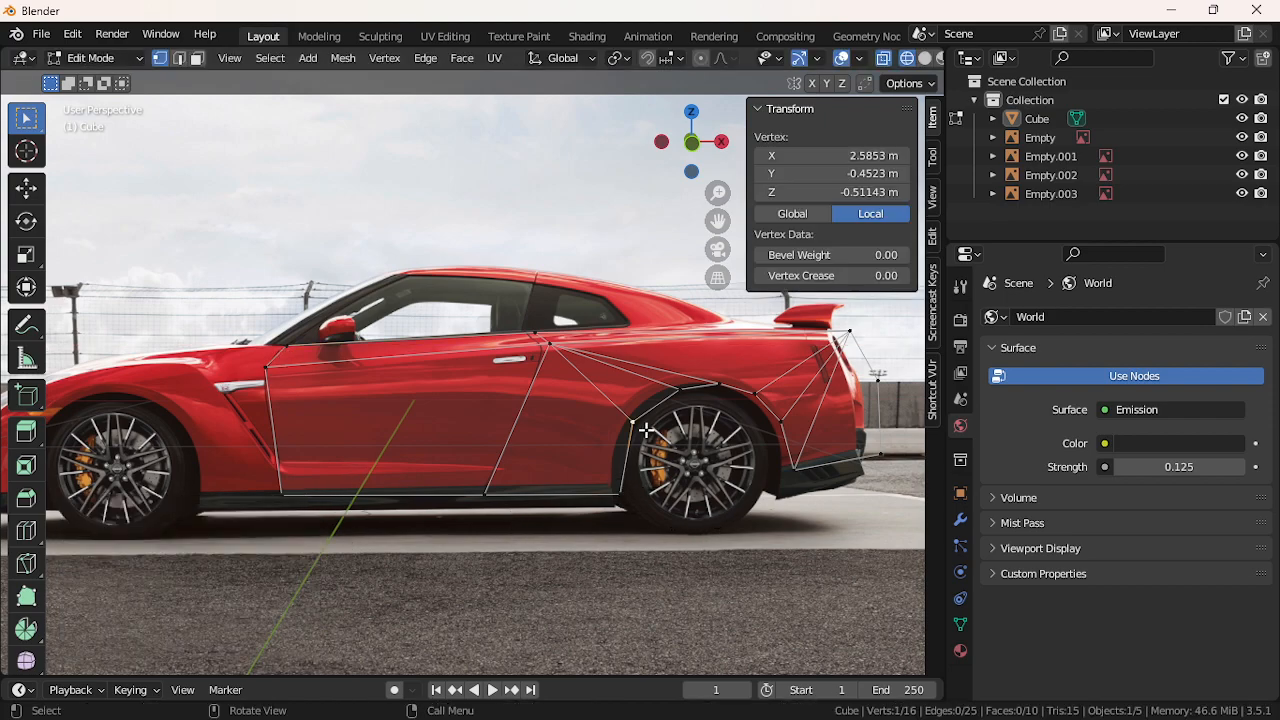
key("g")
key("x")
left_click(637, 427)
left_click(678, 390)
key("g")
key("x")
left_click(682, 395)
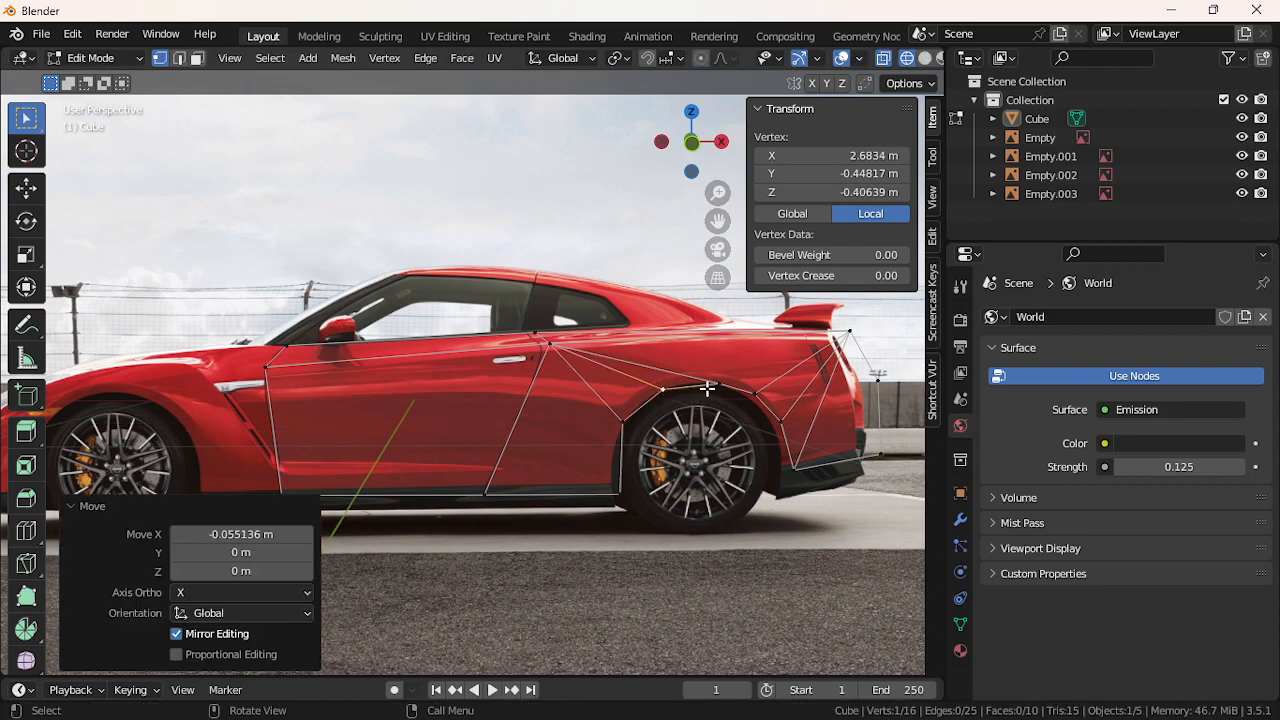
left_click(712, 386)
key("g")
key("z")
left_click(694, 393)
Refine the remaining rear-arch vertices with X shifts and a vertical pair adjustment, then deselect
left_click(672, 388)
key("g")
key("x")
left_click(696, 384)
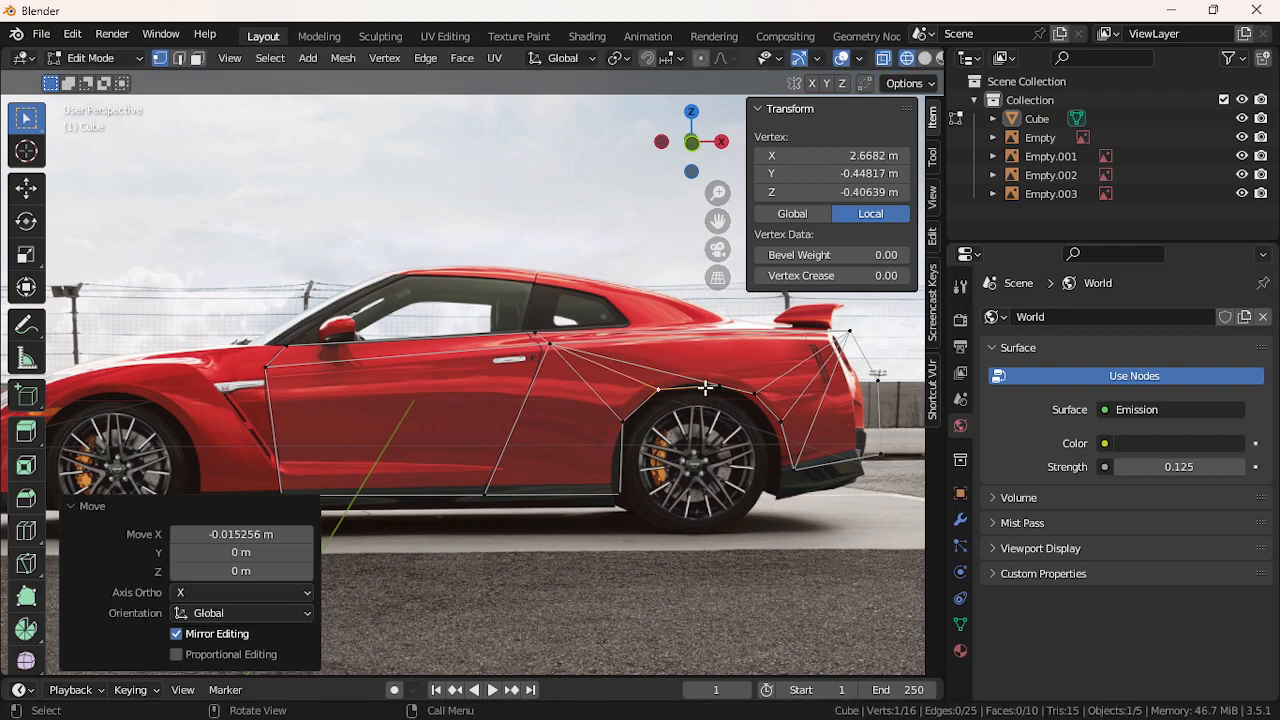
left_click(714, 386, "shift")
key("g")
key("z")
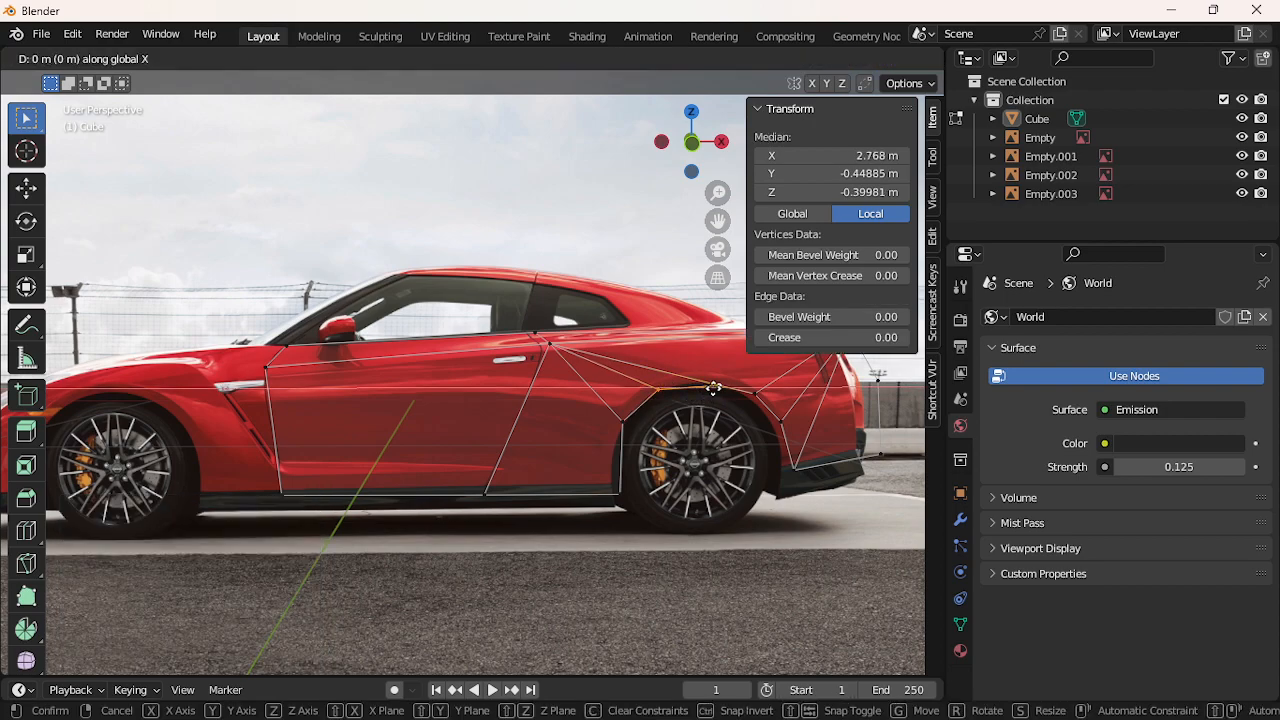
left_click(713, 384)
left_click(656, 388)
key("g")
key("x")
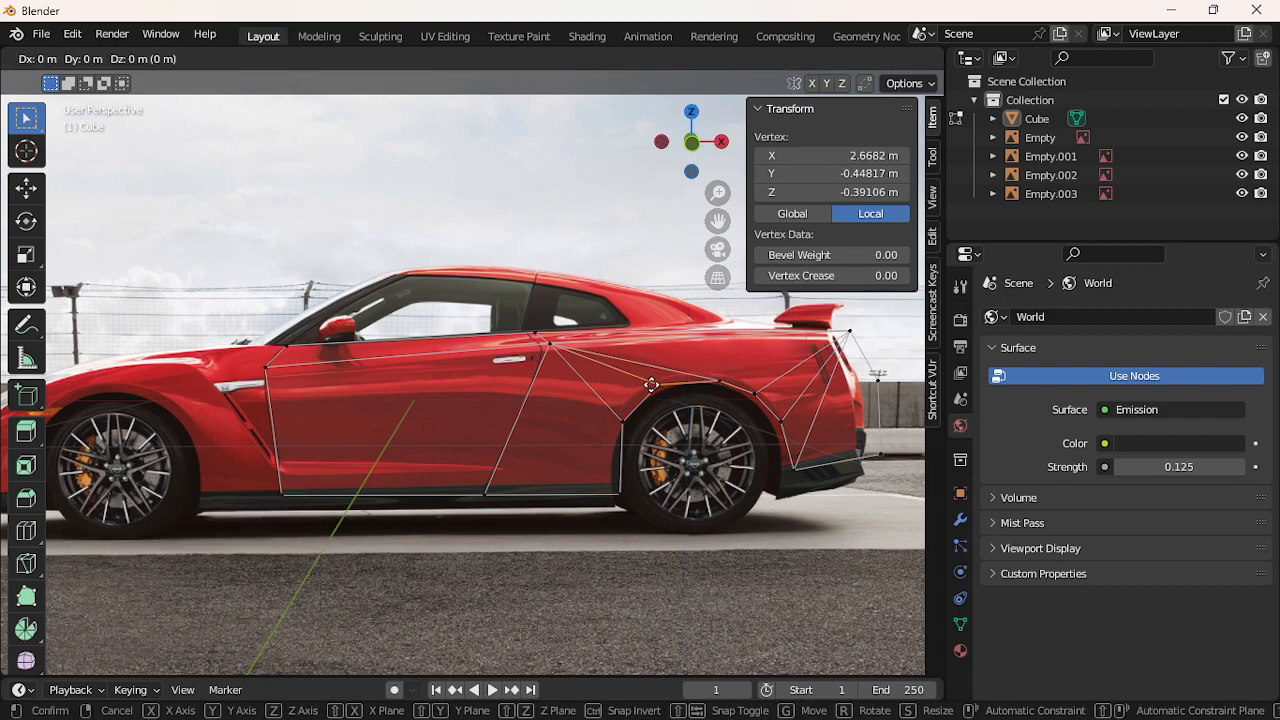
left_click(668, 392)
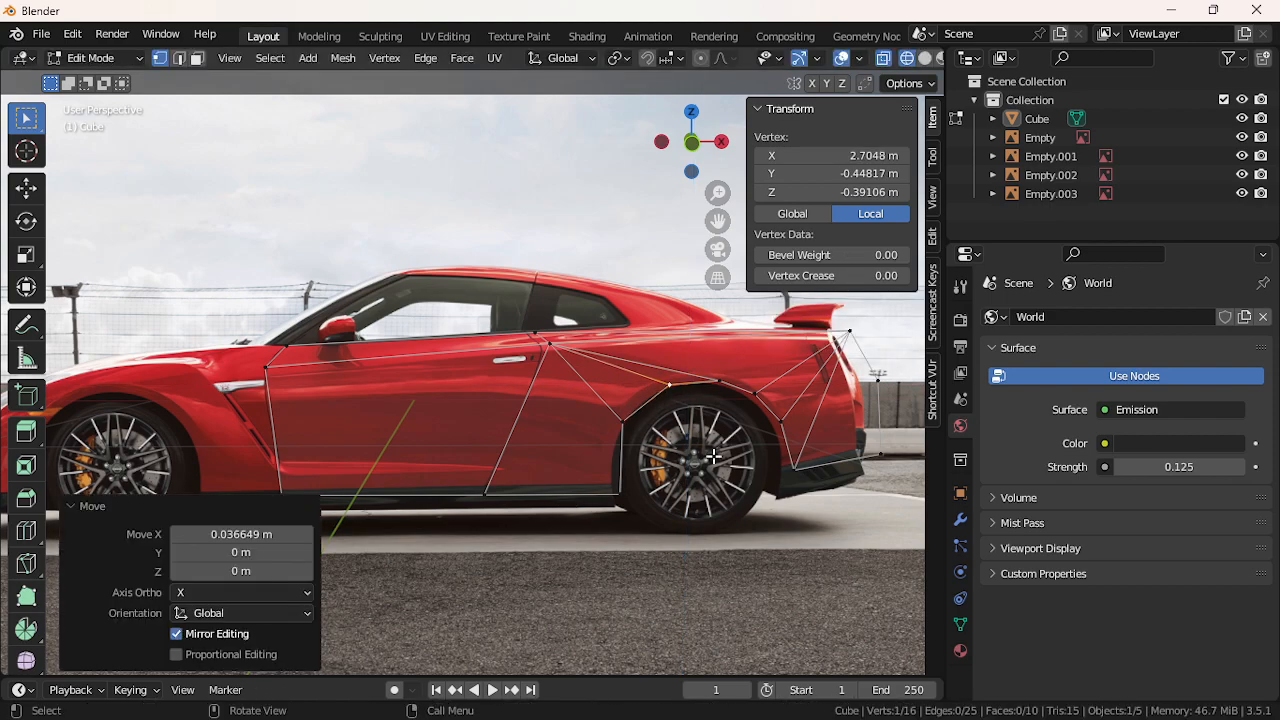
left_click(768, 515)
Position the lower vertex behind the rear wheel along X and vertically
left_click(779, 408)
key("g")
key("x")
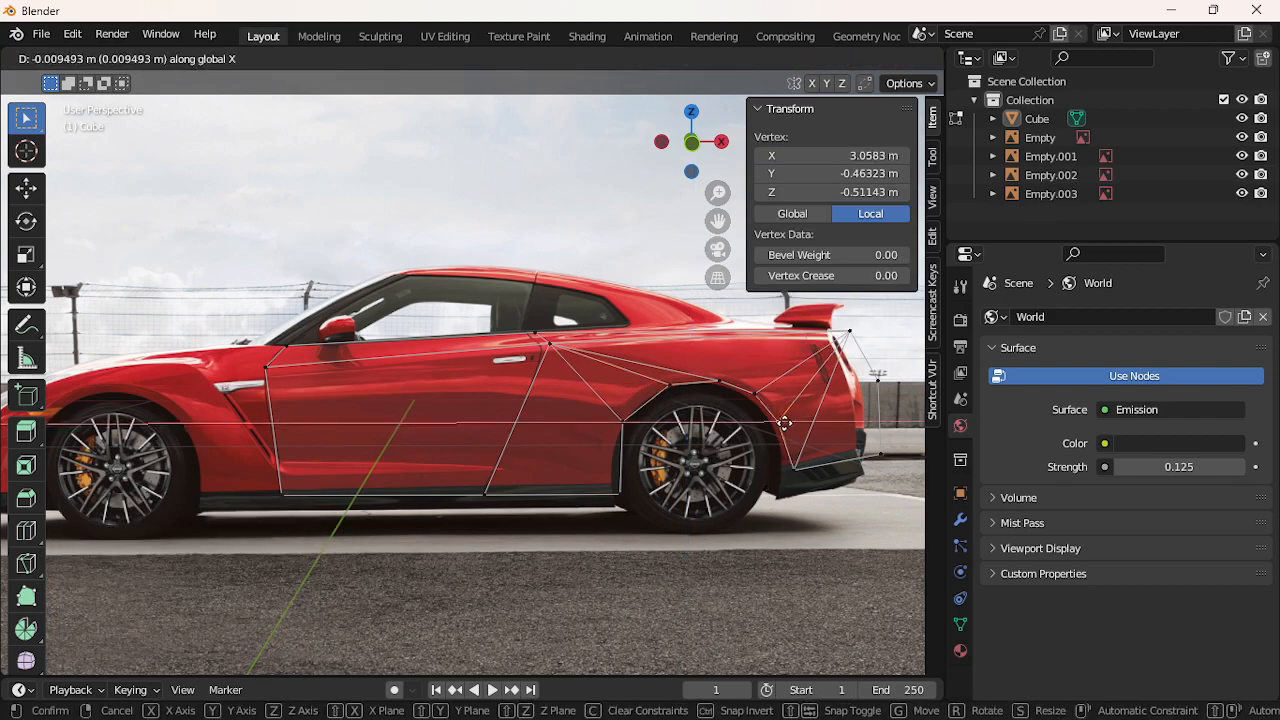
left_click(795, 470)
key("g")
key("x")
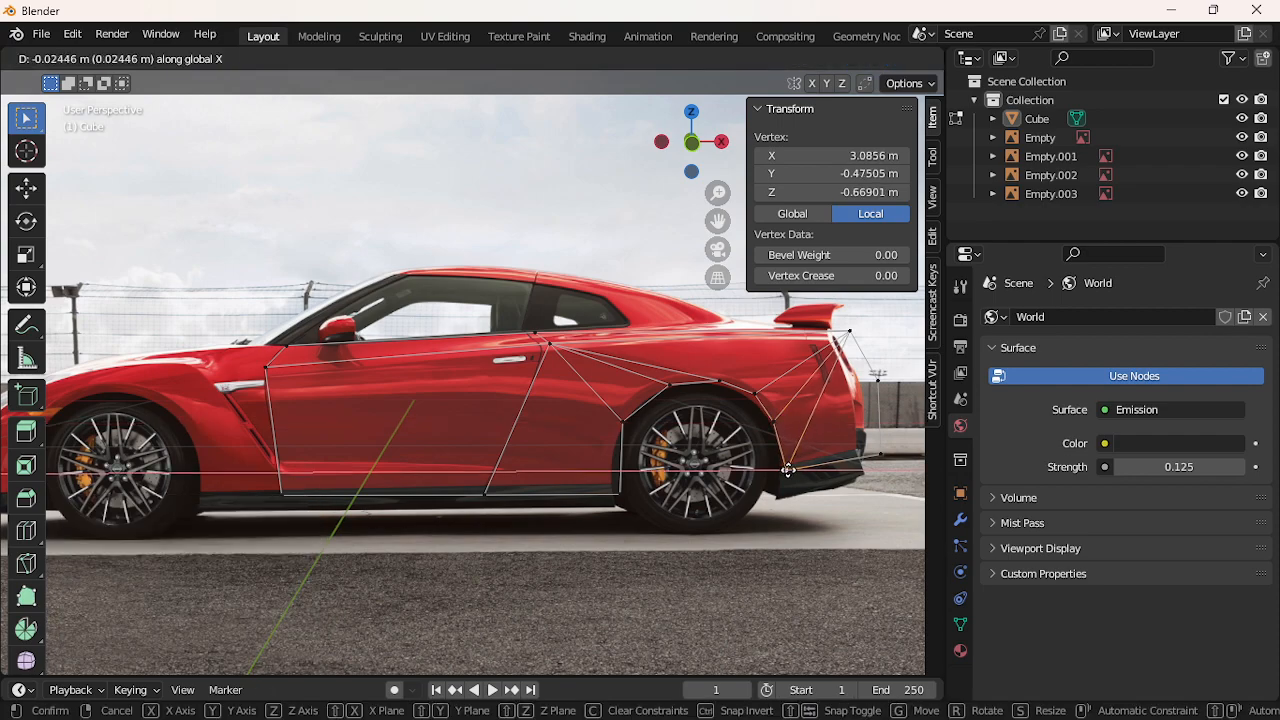
left_click(787, 469)
key("g")
key("z")
left_click(788, 465)
Raise the rear bumper corner vertex and shift it left along X
left_click(876, 461)
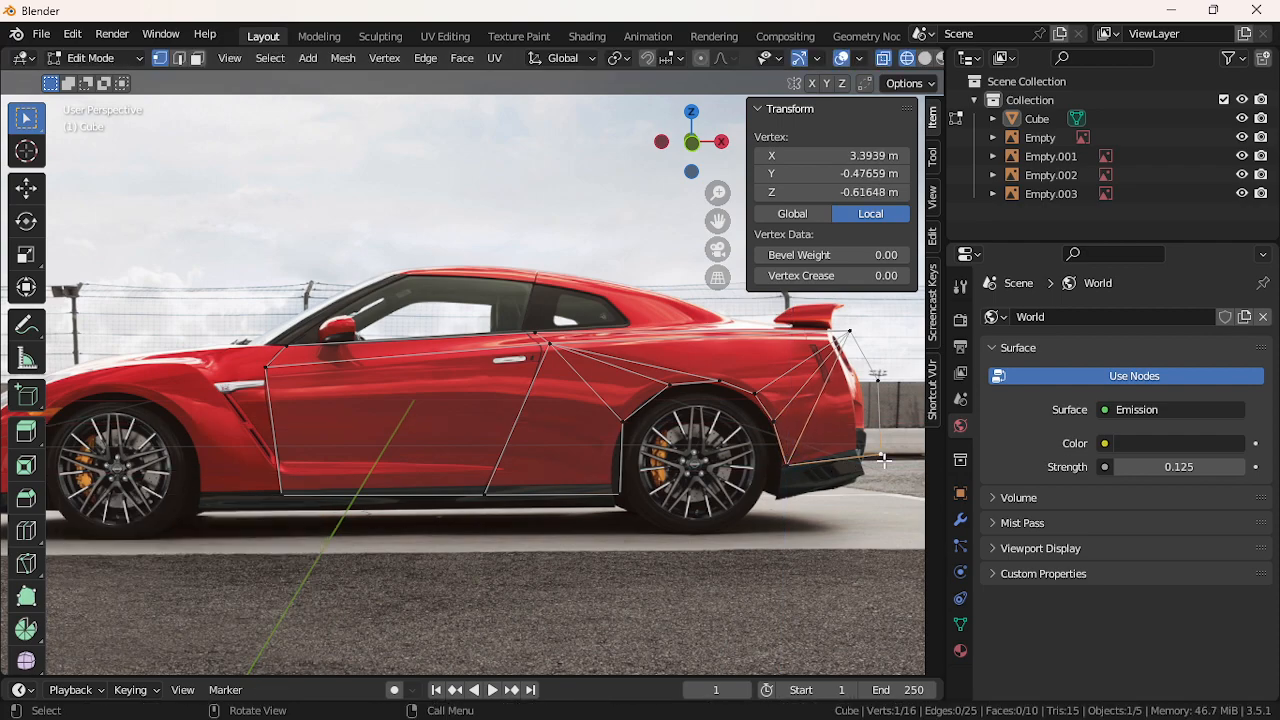
key("g")
key("x")
key("z")
left_click(883, 452)
key("g")
key("x")
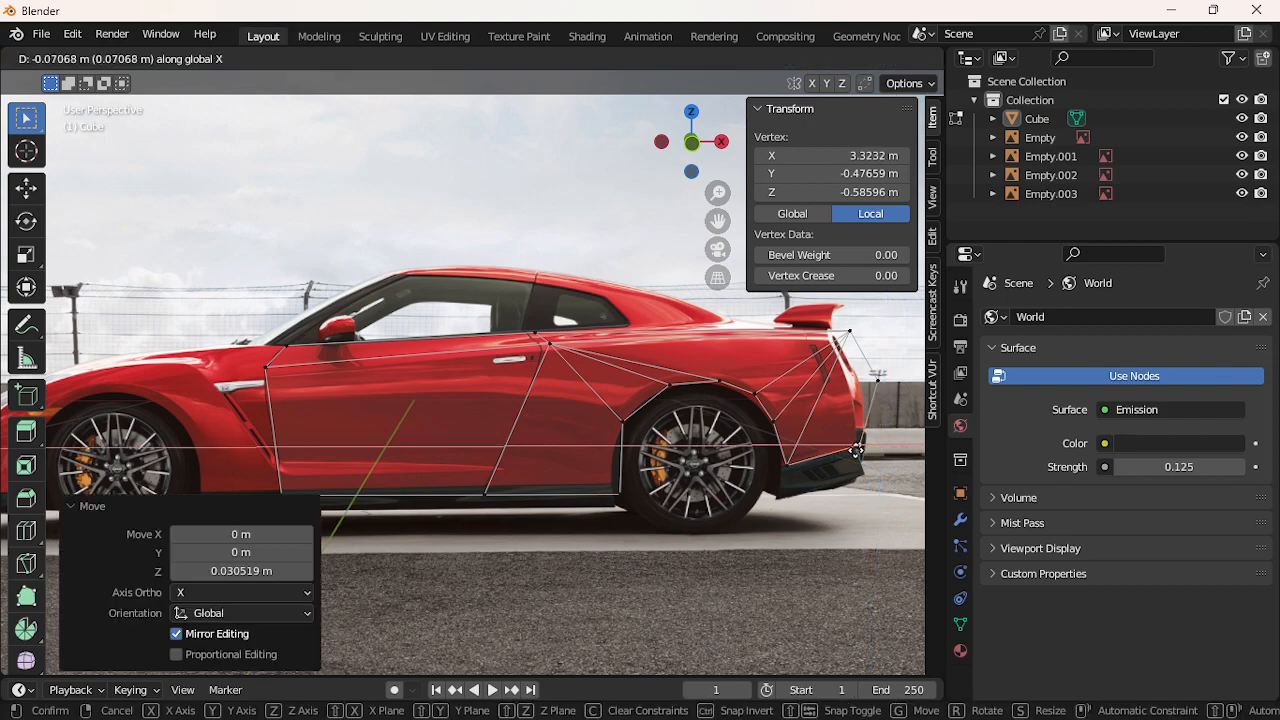
left_click(856, 452)
Shift the rear-edge and under-spoiler vertices left along X to hug the tail, then deselect
left_click(869, 401)
key("g")
key("x")
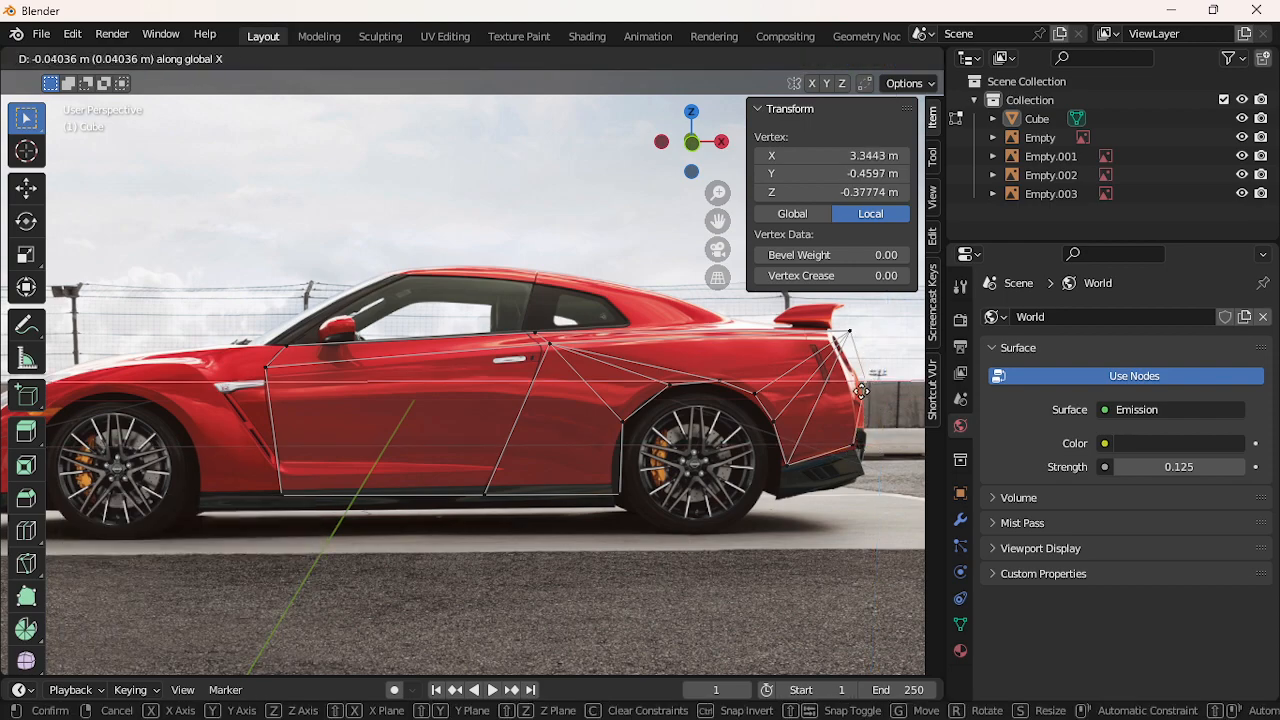
left_click(845, 402)
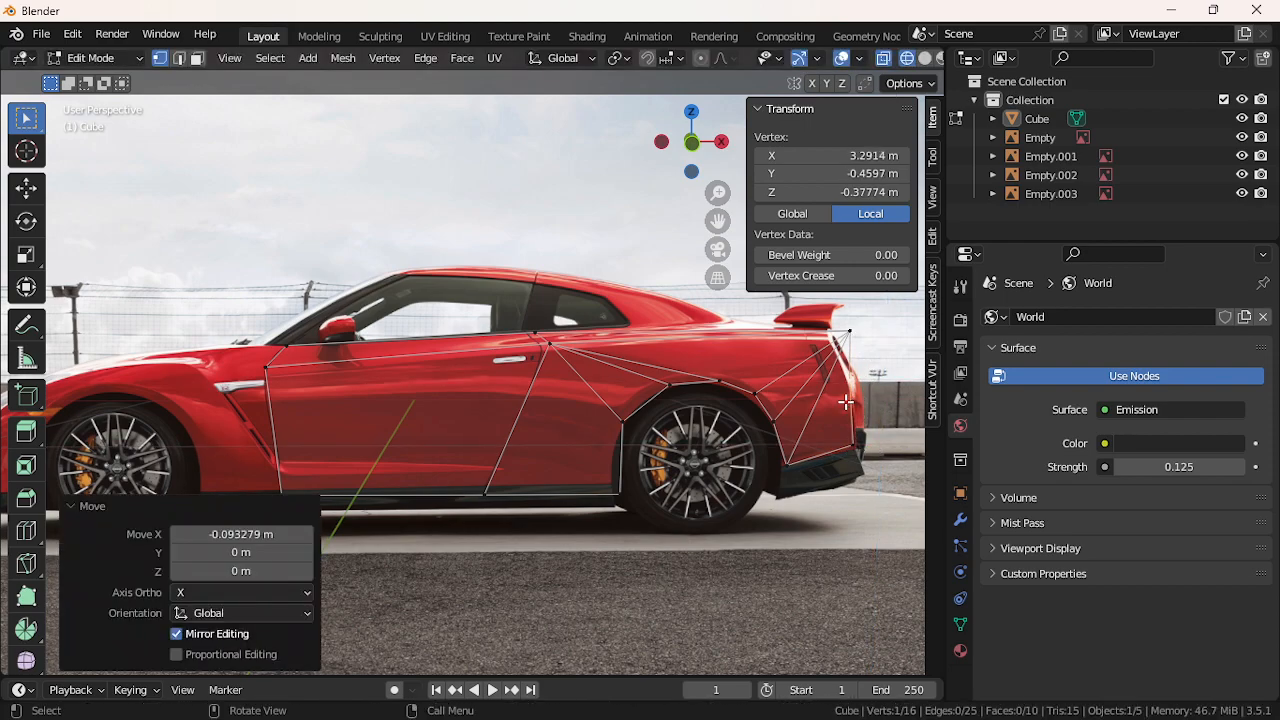
left_click(849, 333)
key("g")
key("x")
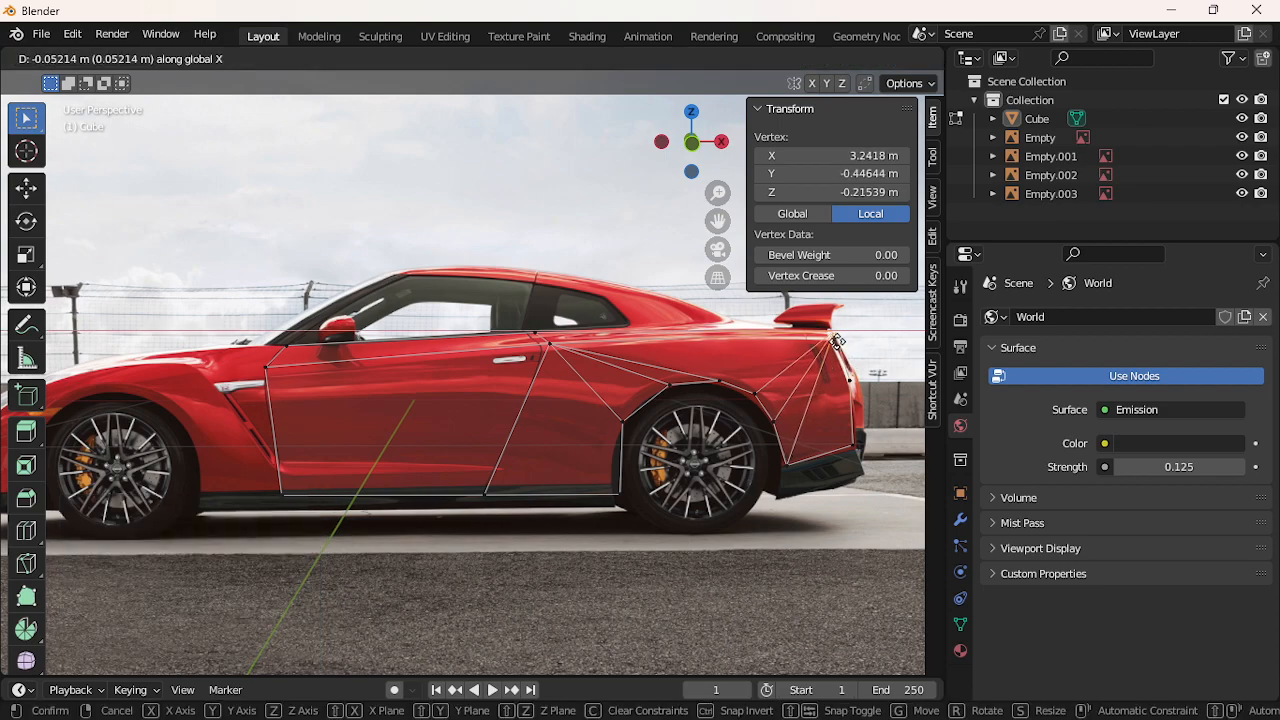
left_click(832, 344)
left_click(804, 520)
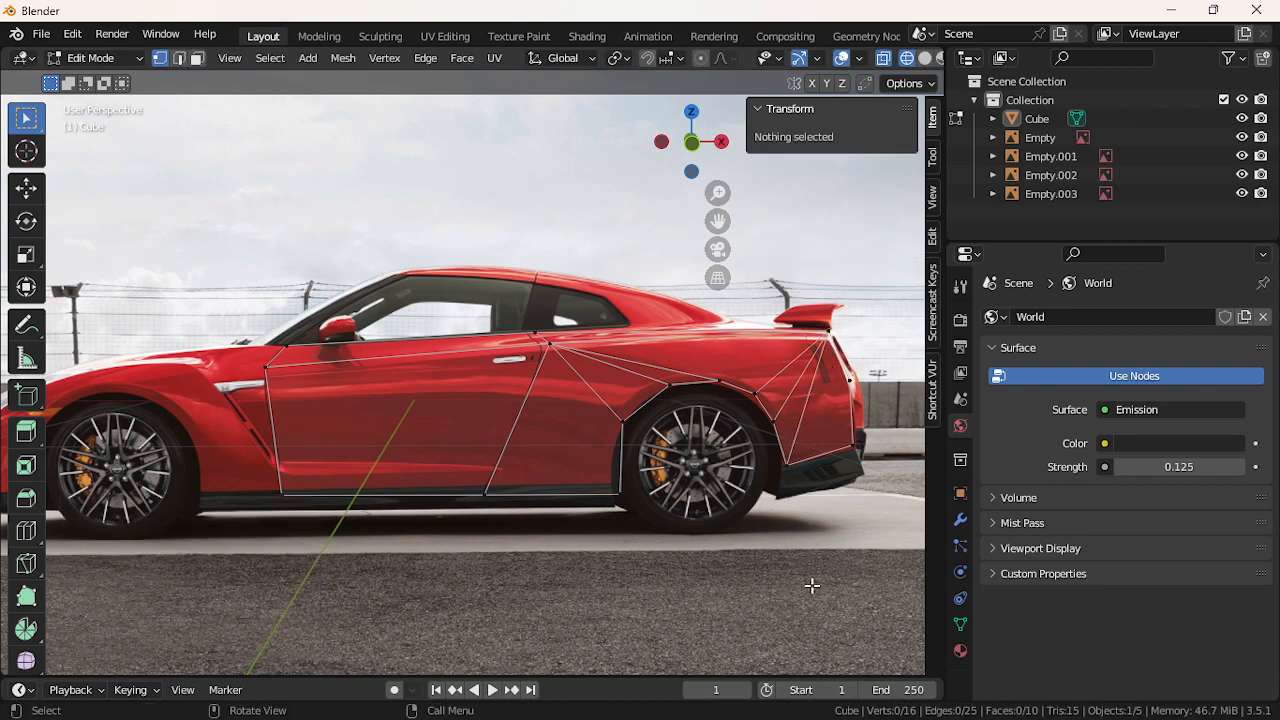
Align the front, lower and upper door-corner vertices along X with the door's edge, then deselect
scroll(560, 566, "down", 1)
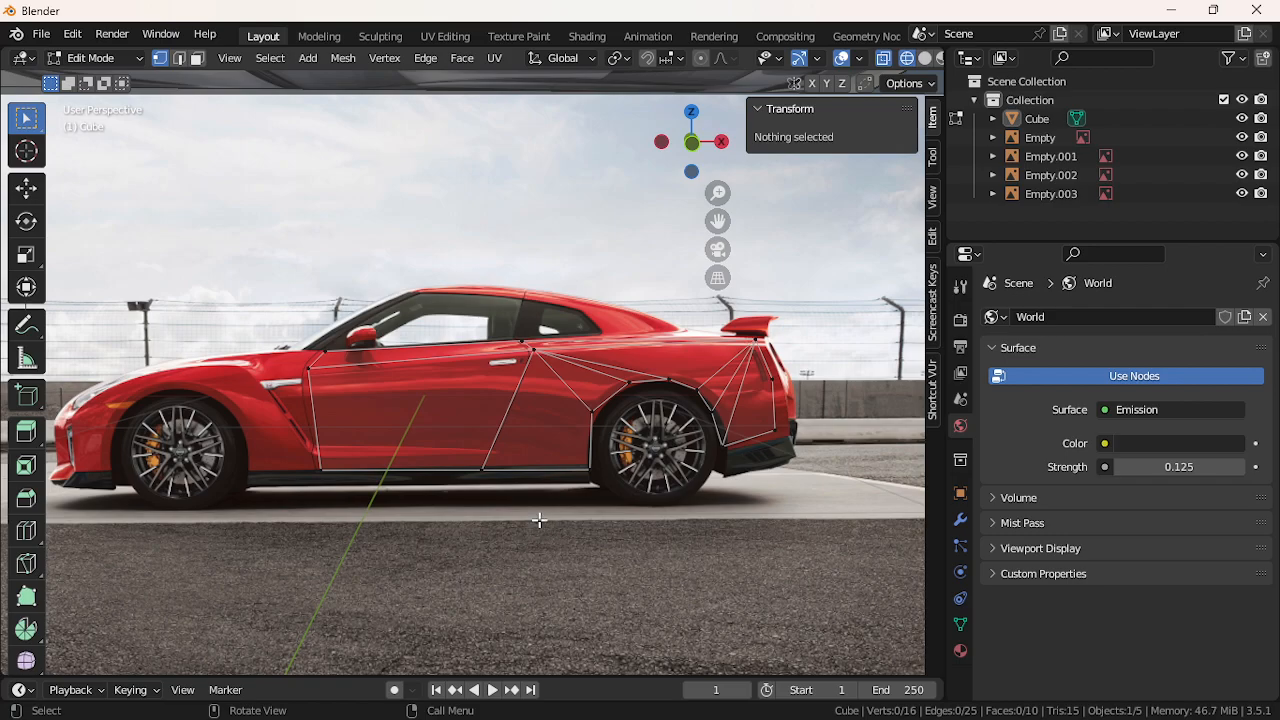
left_click(316, 372)
key("g")
key("x")
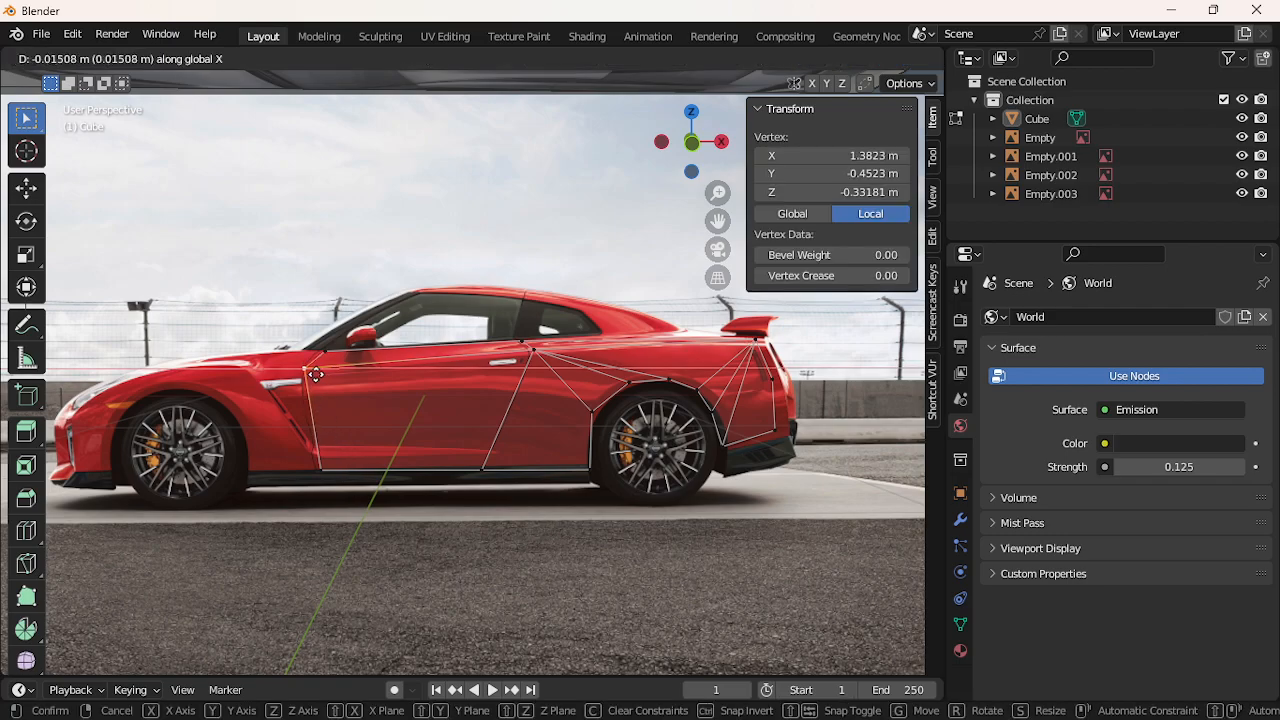
left_click(316, 374)
left_click(316, 468)
key("g")
key("x")
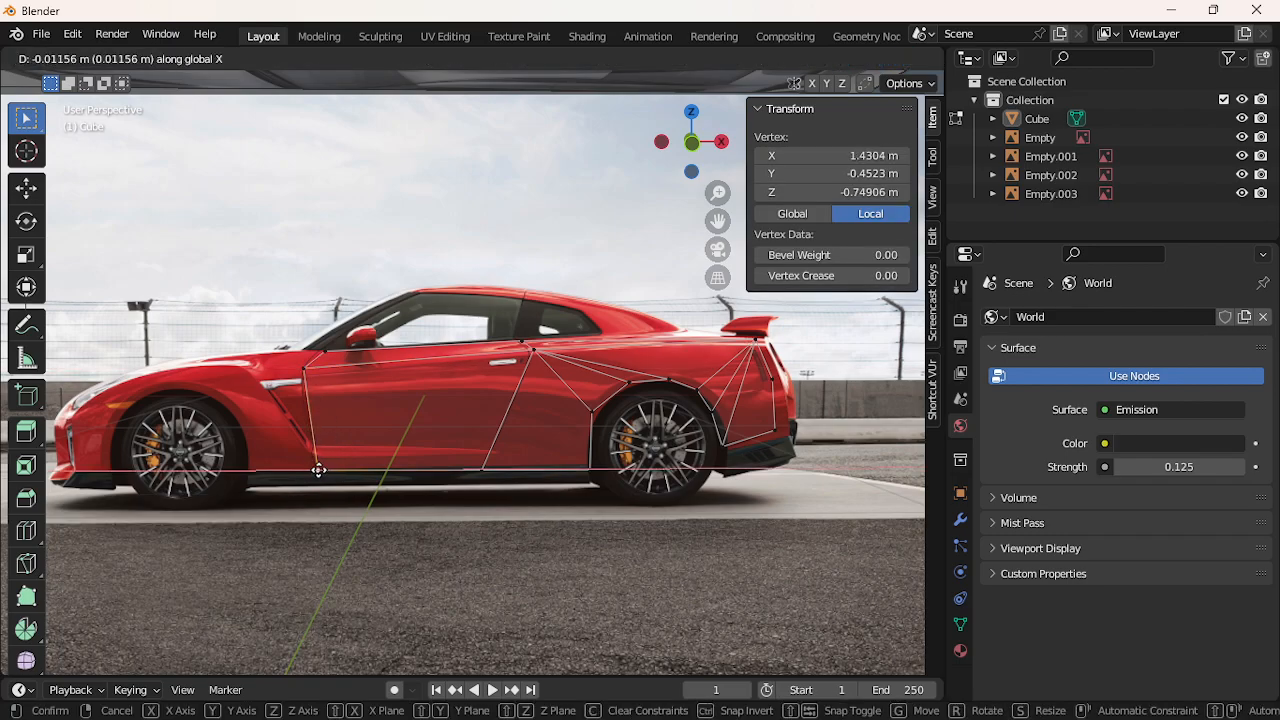
left_click(316, 469)
left_click(331, 353)
key("g")
key("x")
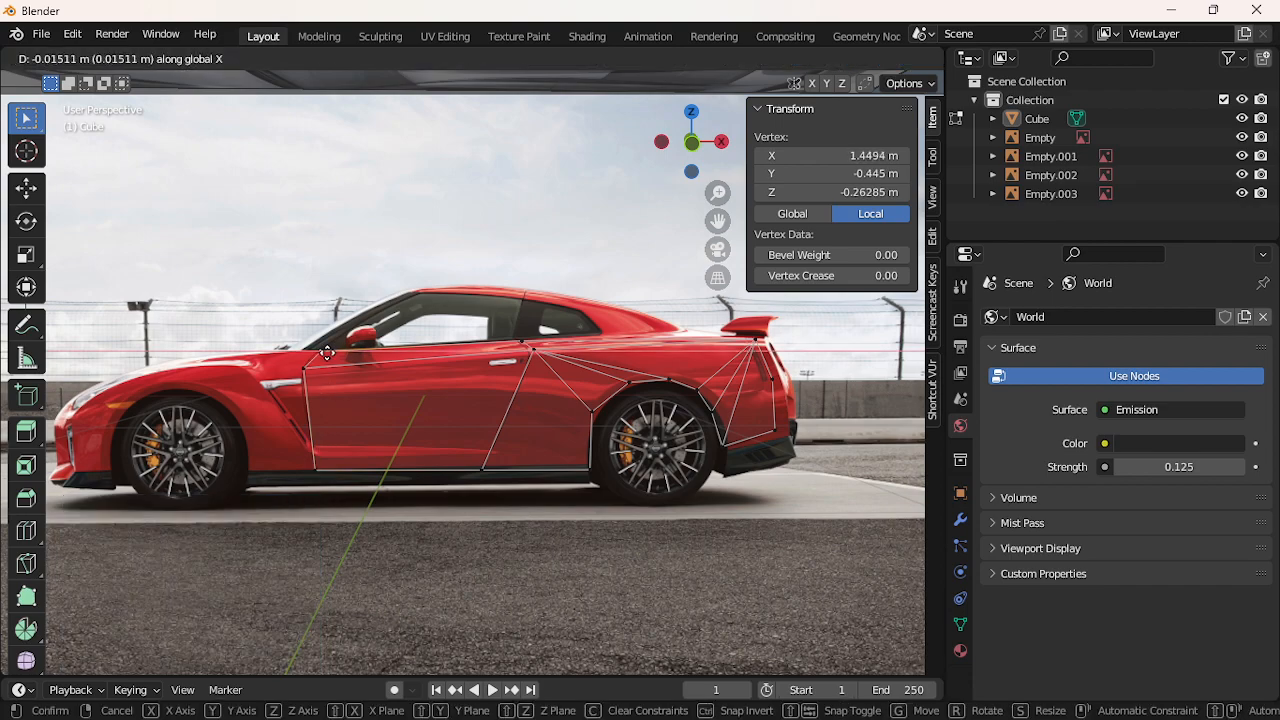
left_click(324, 355)
left_click(540, 634)
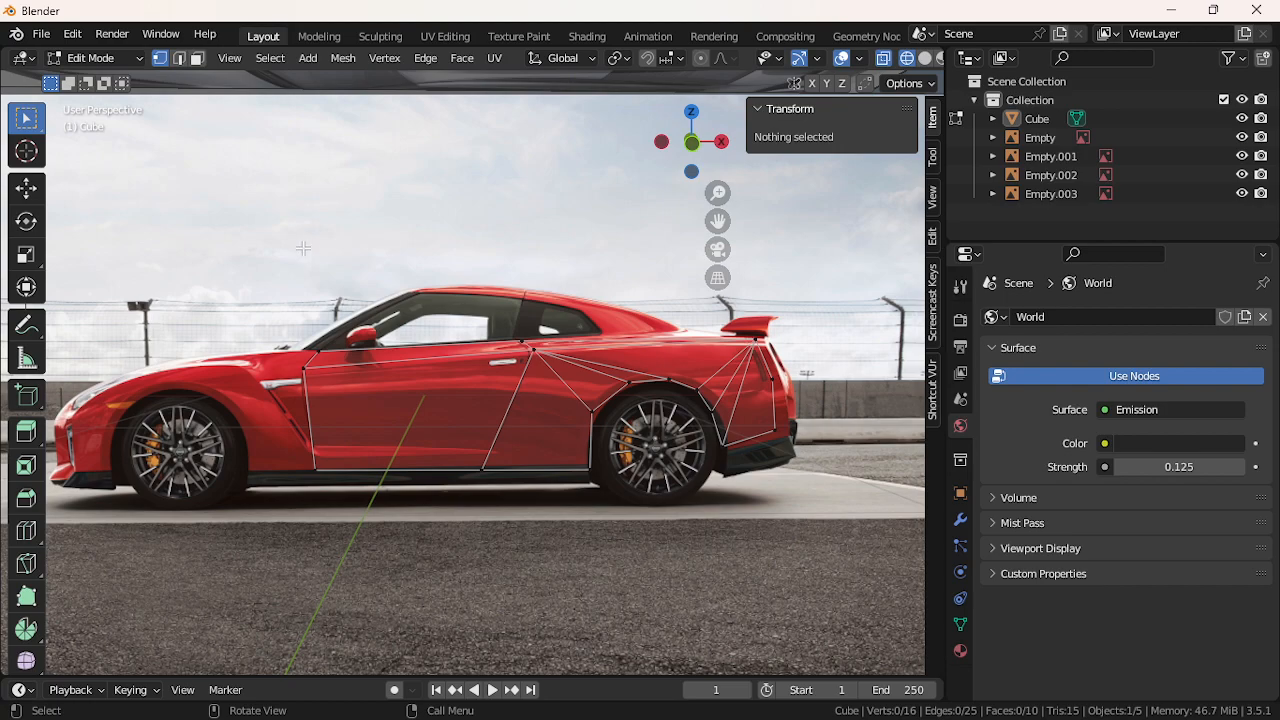
Try Select All by Trait > Faces by Sides, then reset it to Greater Than
left_click(270, 58)
mouse_move(323, 307)
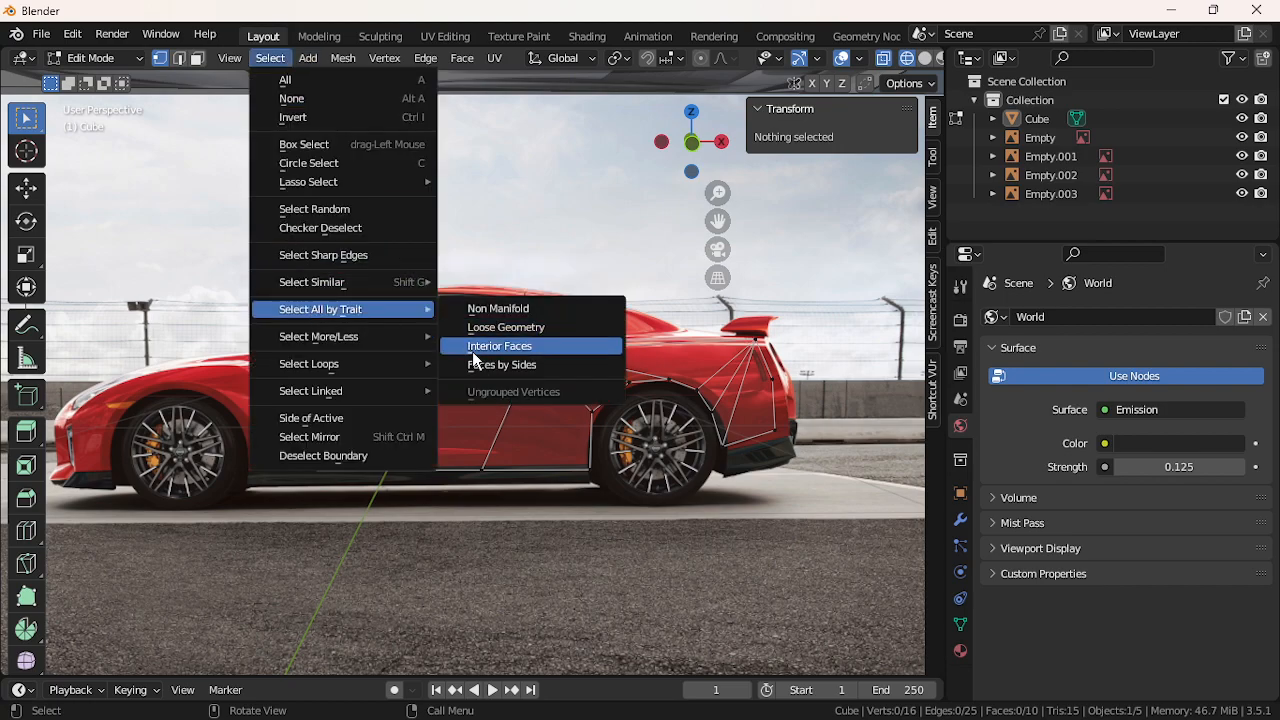
left_click(482, 364)
left_click(245, 634)
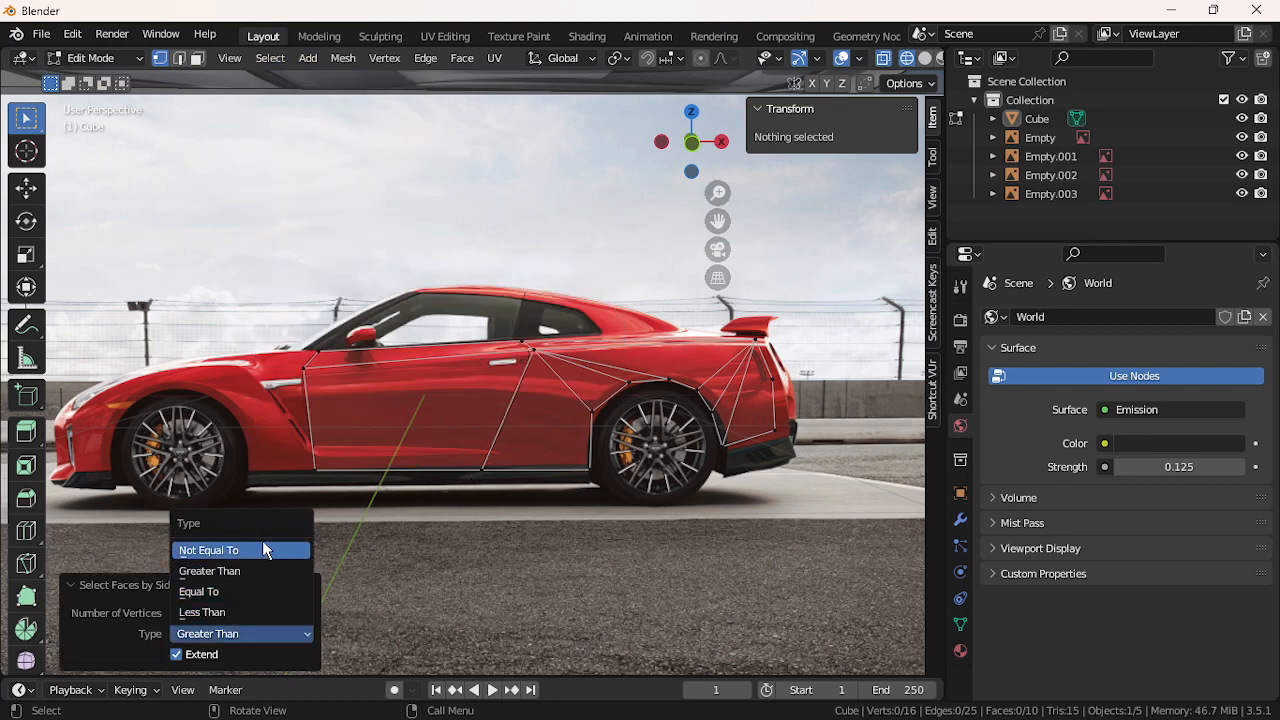
left_click(262, 540)
left_click(275, 630)
left_click(246, 567)
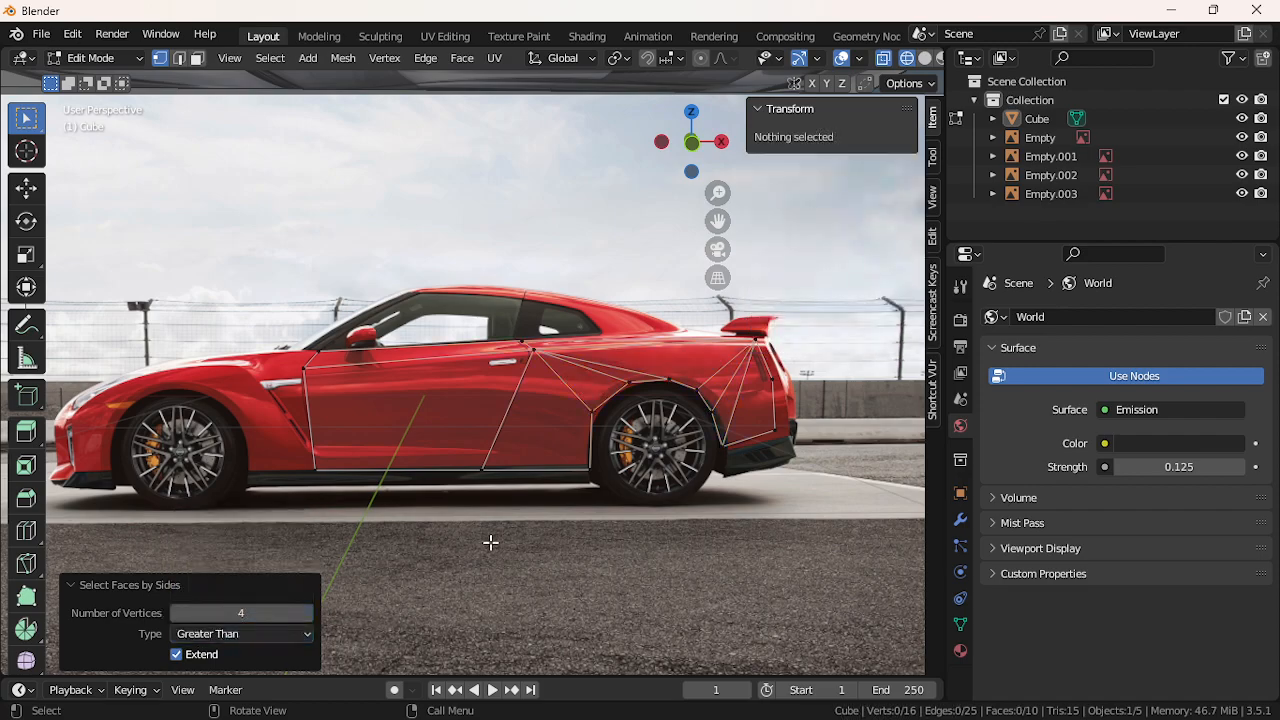
left_click(456, 500)
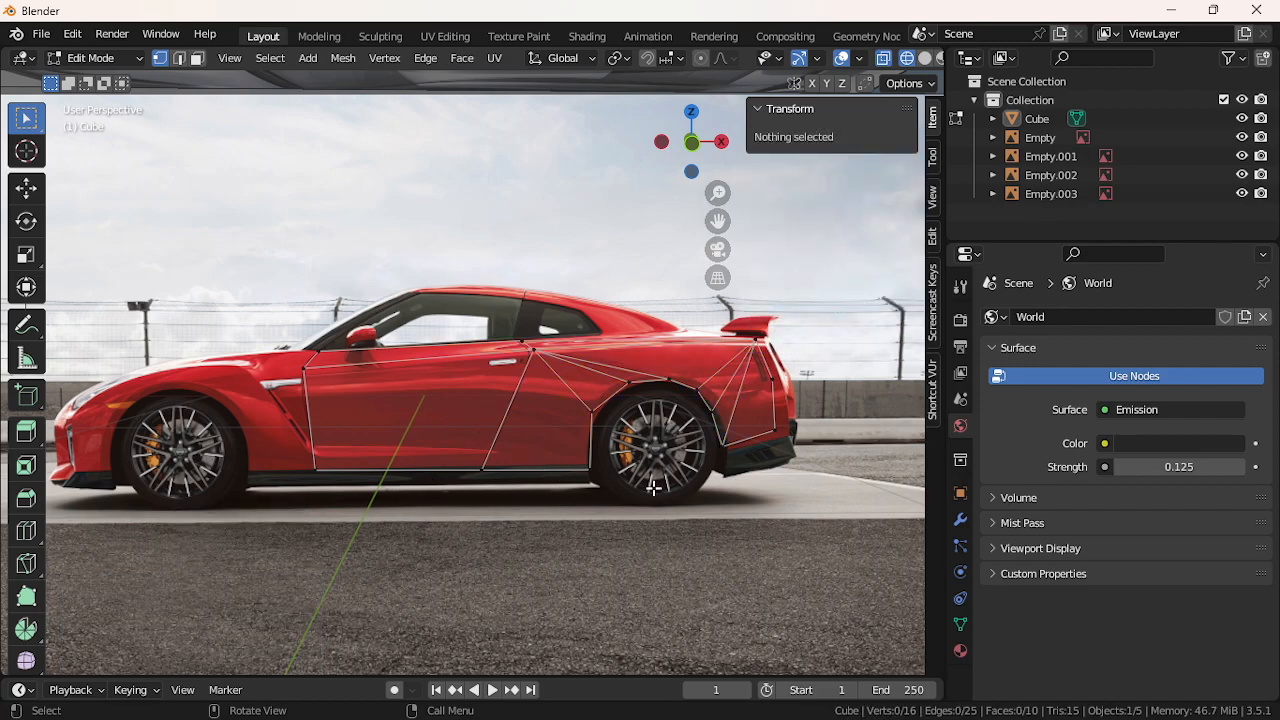
Switch to Front Orthographic view and recentre the car in the viewport
scroll(501, 346, "up", 3)
left_click_drag(718, 221, 403, 201)
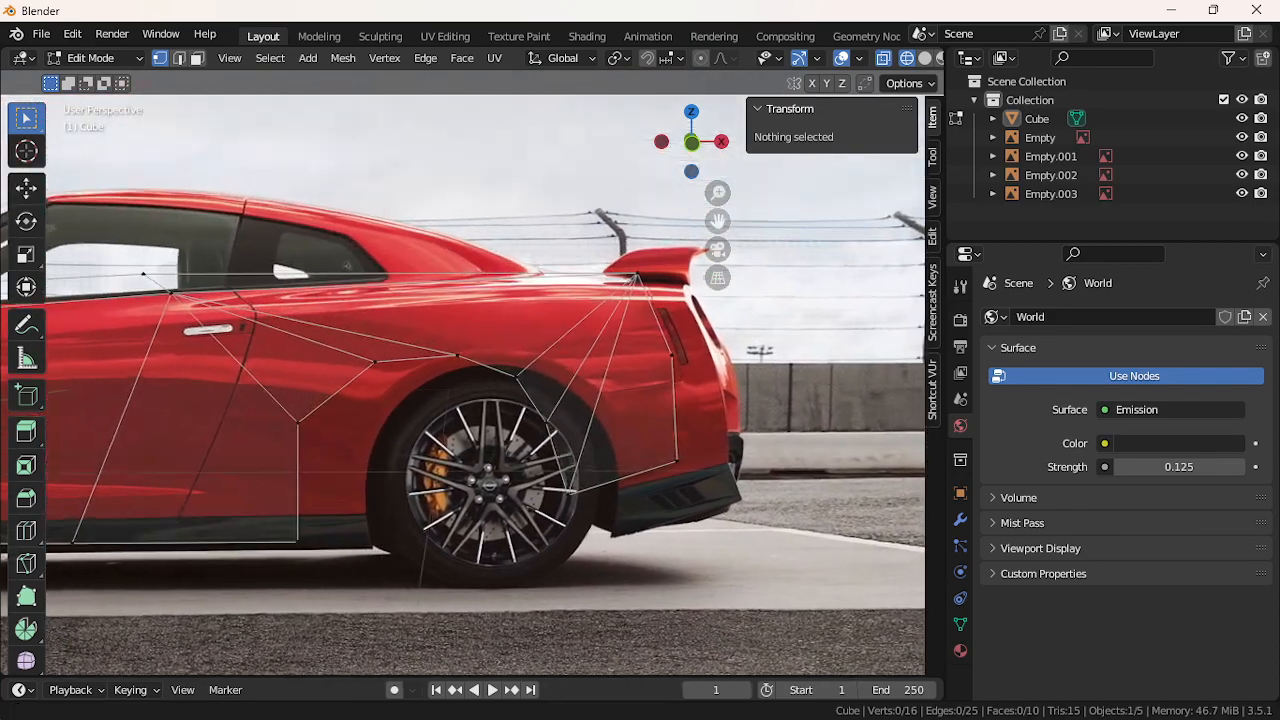
left_click(691, 142)
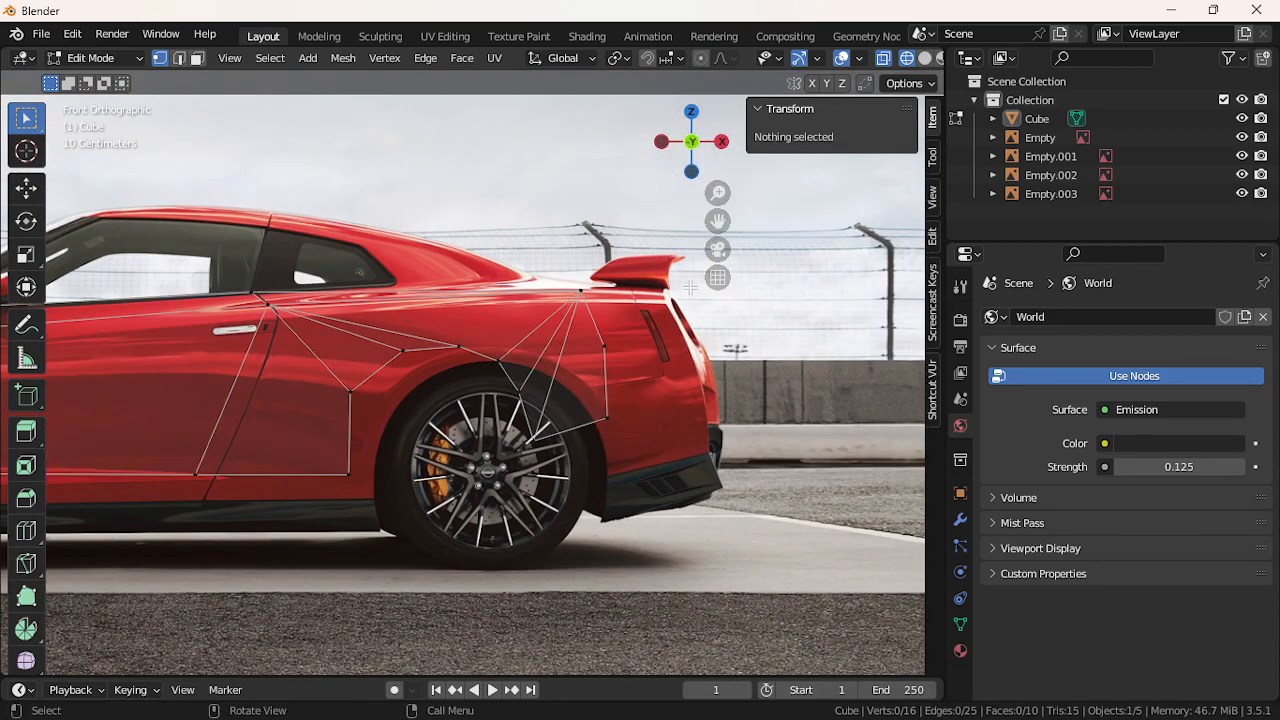
scroll(655, 357, "down", 2)
scroll(664, 376, "up", 1)
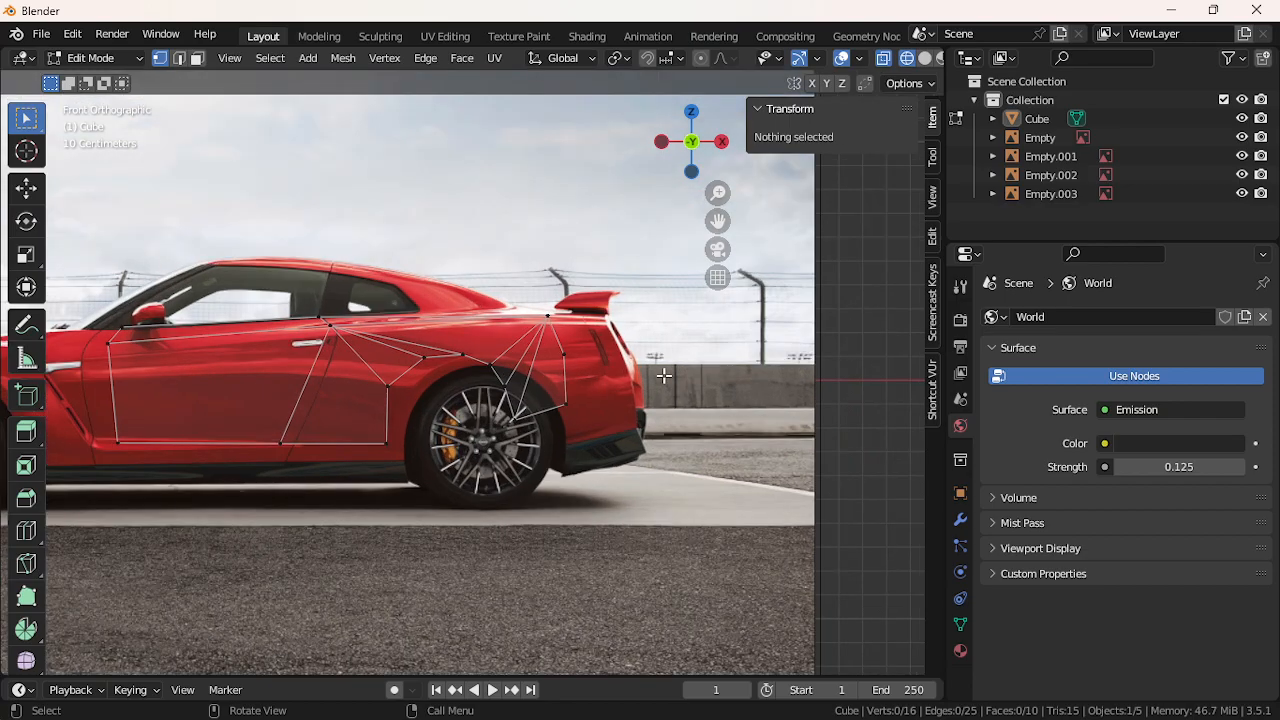
scroll(664, 376, "up", 1)
left_click(693, 143)
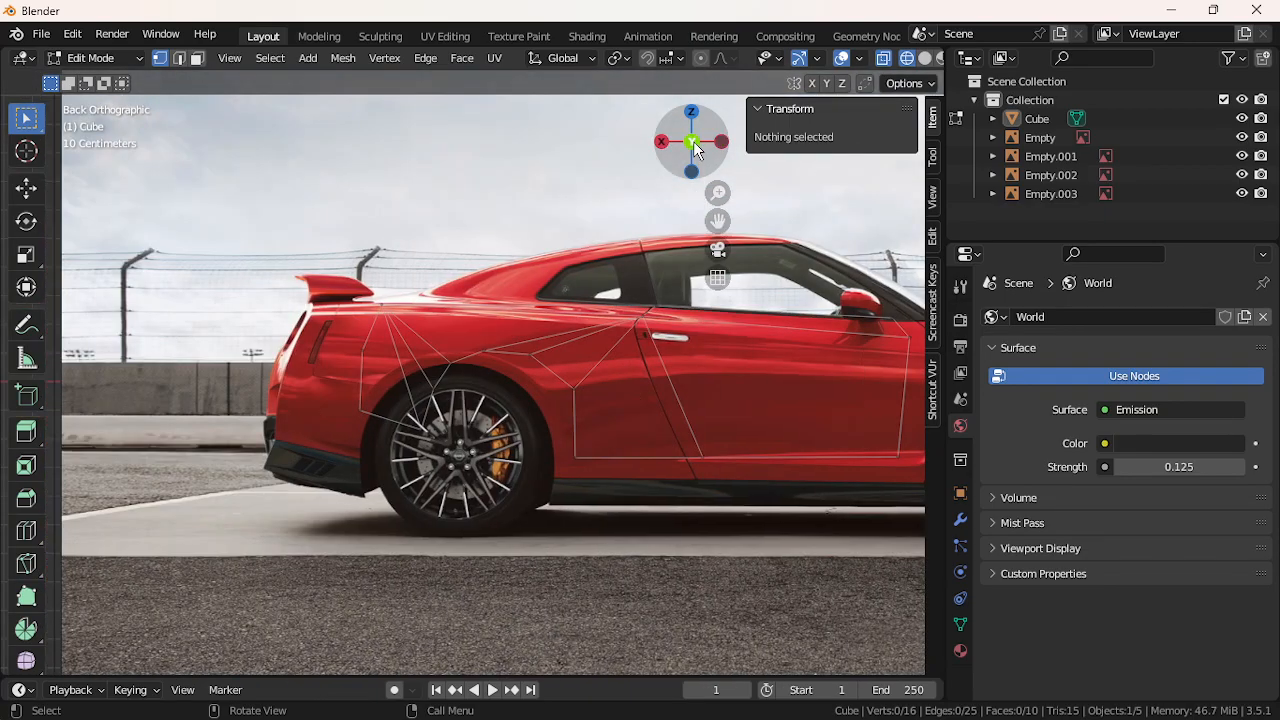
left_click(693, 143)
left_click_drag(709, 232, 977, 263)
left_click_drag(695, 162, 692, 144)
left_click(692, 144)
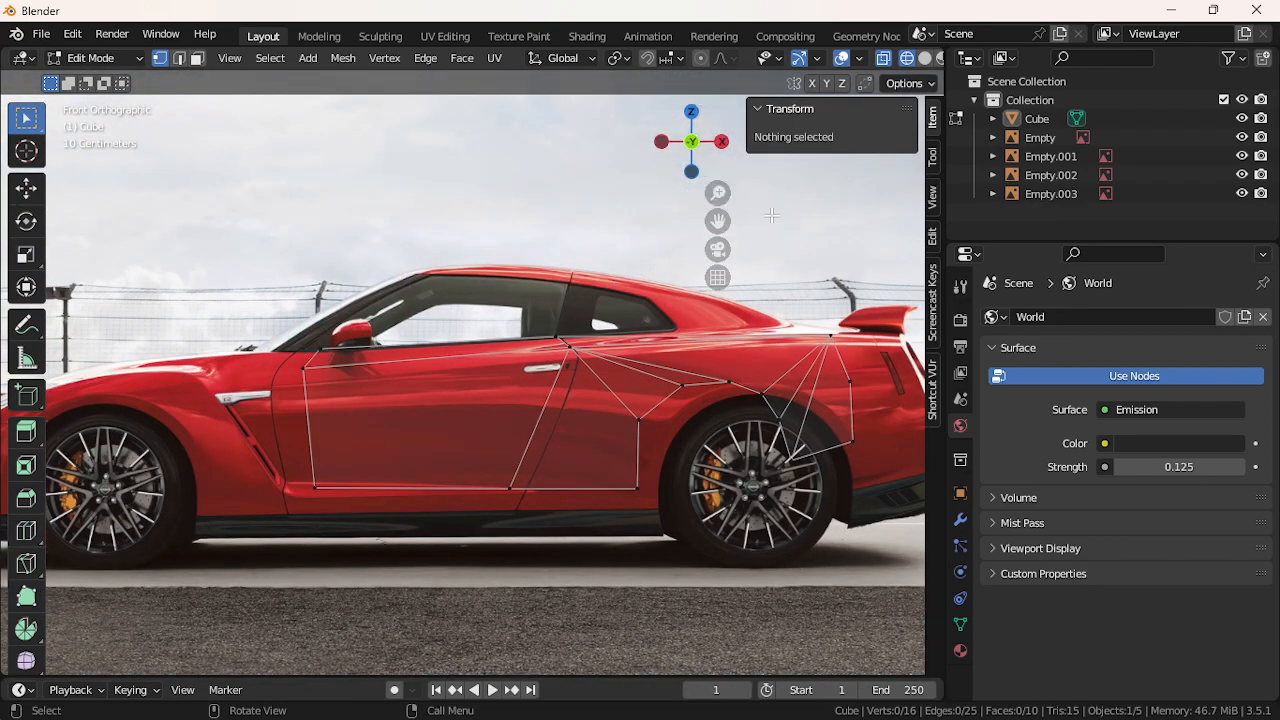
scroll(460, 400, "down", 1)
scroll(478, 428, "down", 1)
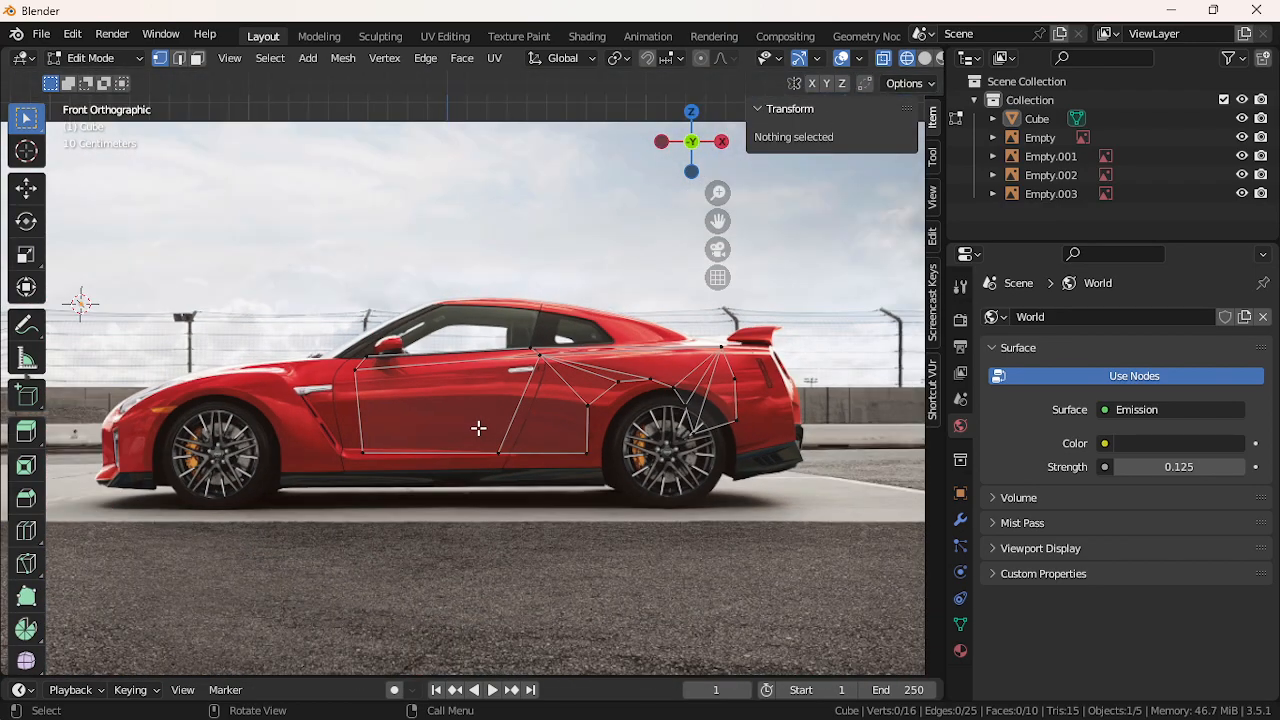
Select the linked mesh and scale it, then undo and clear the selection
left_click(393, 444)
key("l")
key("s")
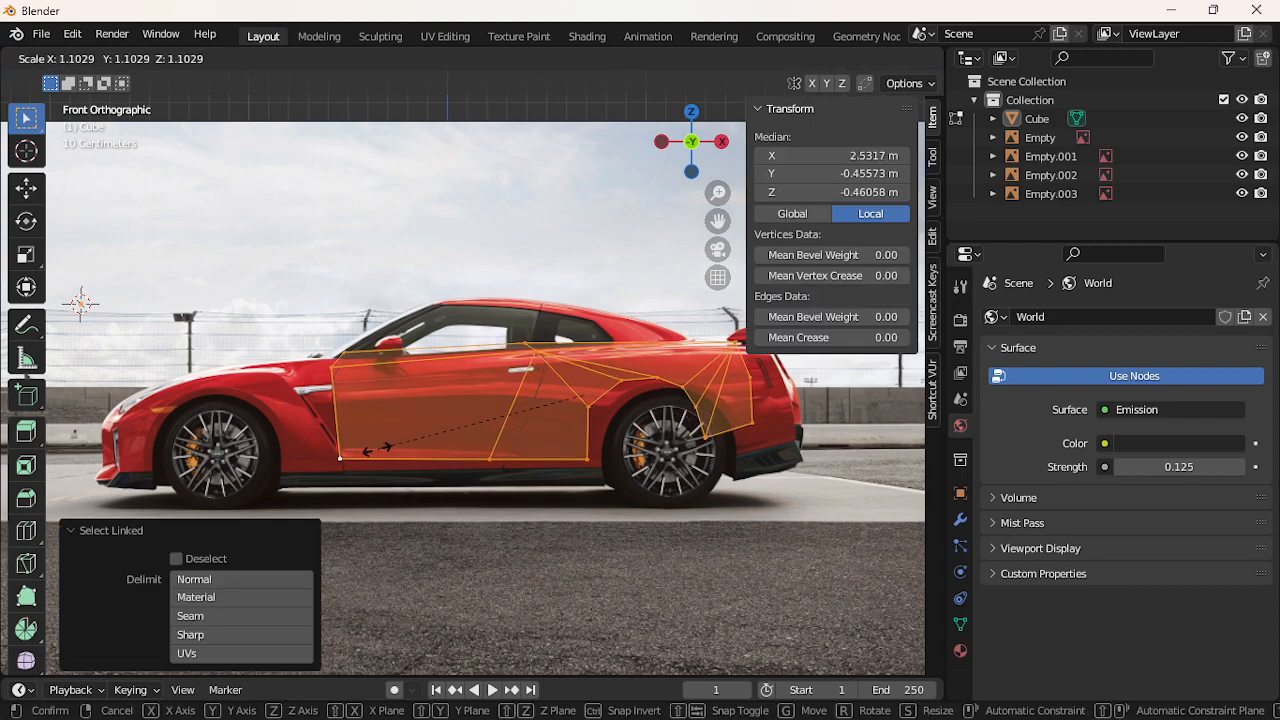
left_click(371, 457)
key("ctrl+z")
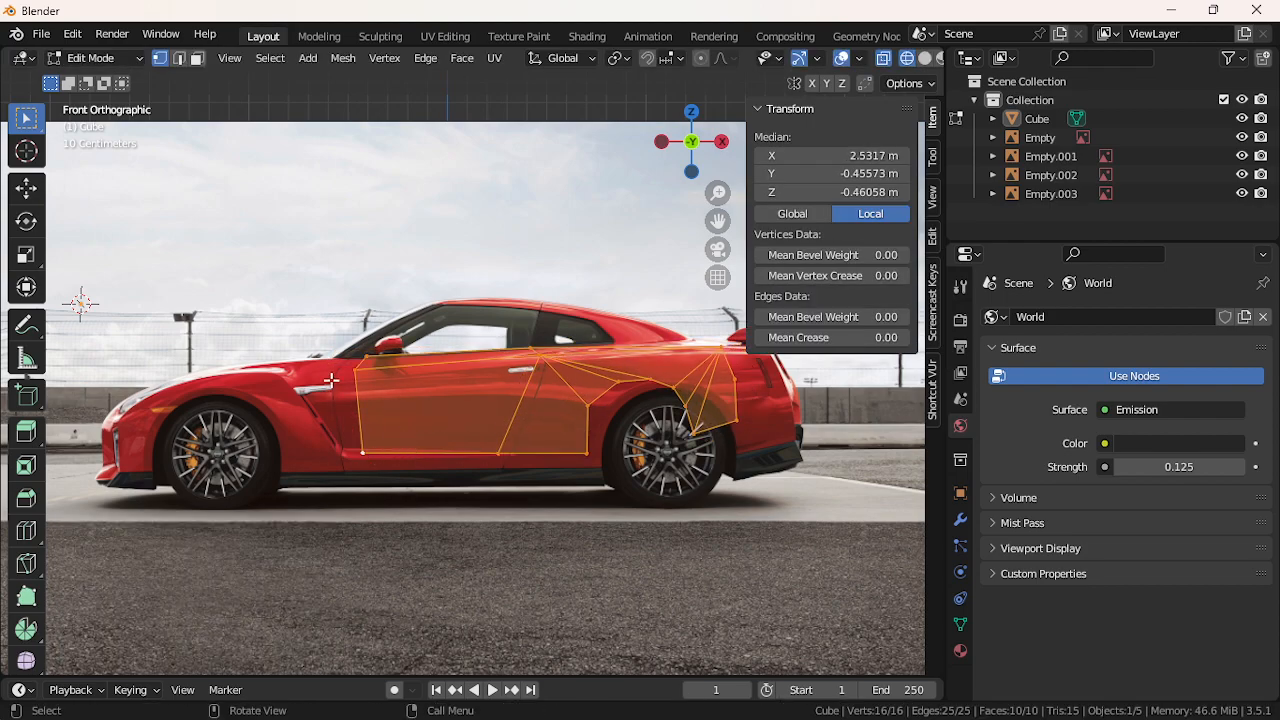
key("alt+a")
Box-select the mesh, move it toward the rear, scale it to 1.125, and shift it along X
left_click_drag(329, 336, 758, 470)
key("g")
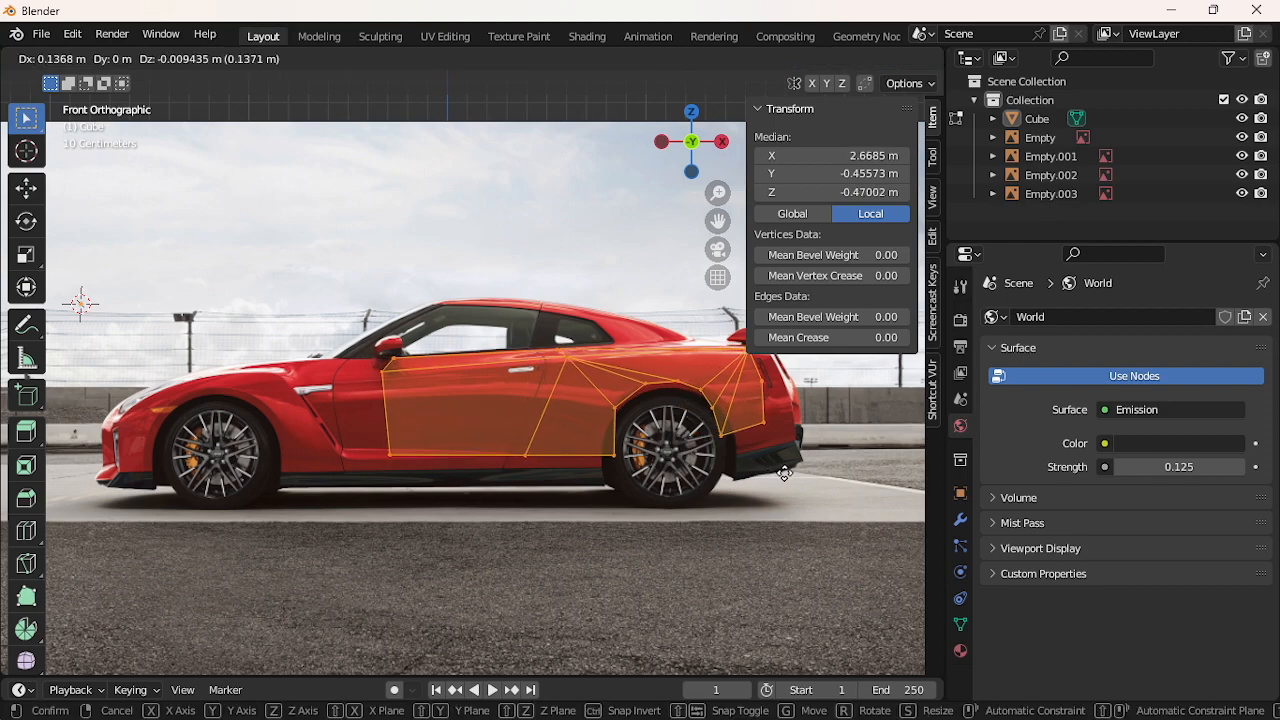
left_click(785, 475)
key("s")
left_click(792, 488)
key("g")
key("x")
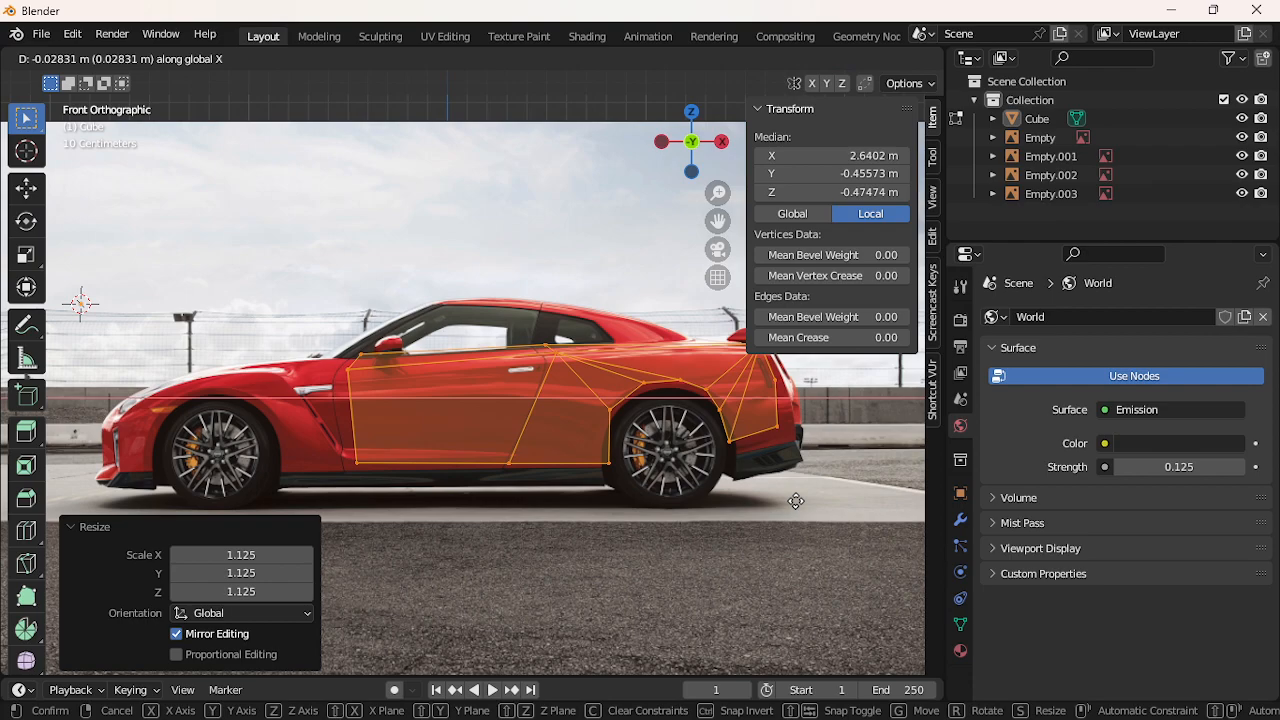
left_click(796, 501)
Enlarge the mesh further to 1.042 and nudge it along X to fit the car's side
key("s")
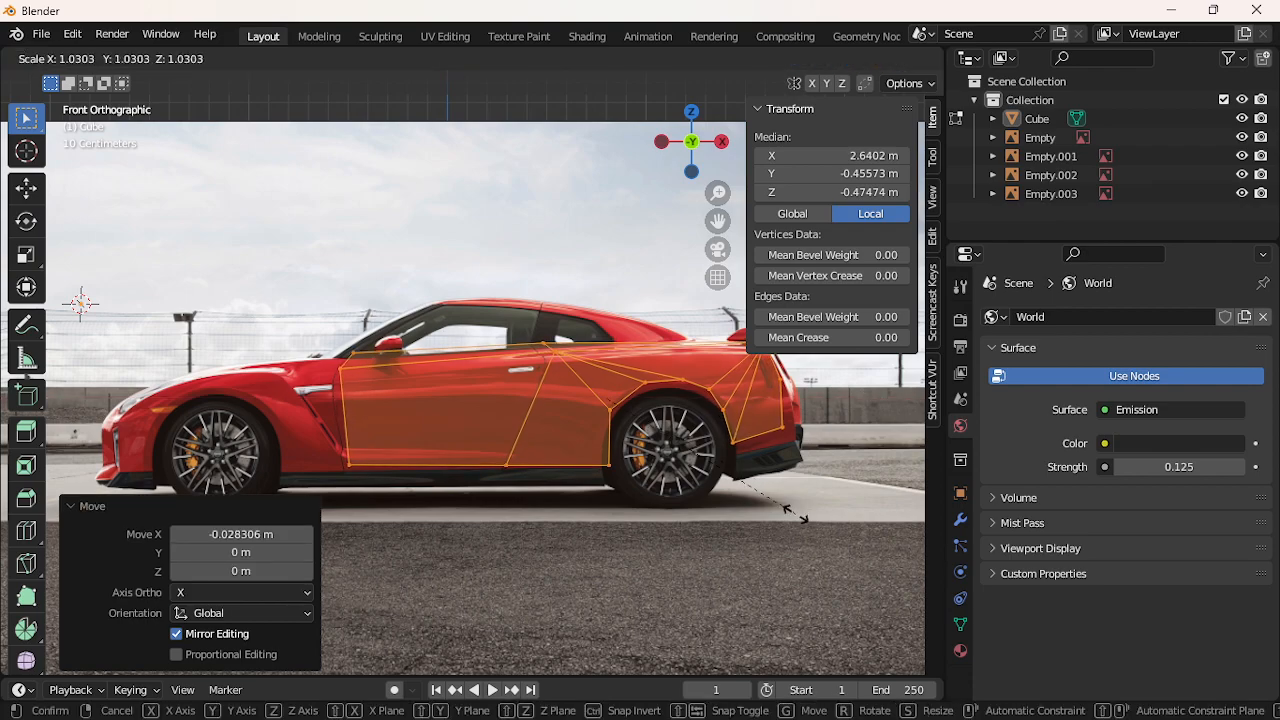
left_click(795, 514)
key("g")
key("x")
left_click(792, 515)
key("g")
key("x")
key("s")
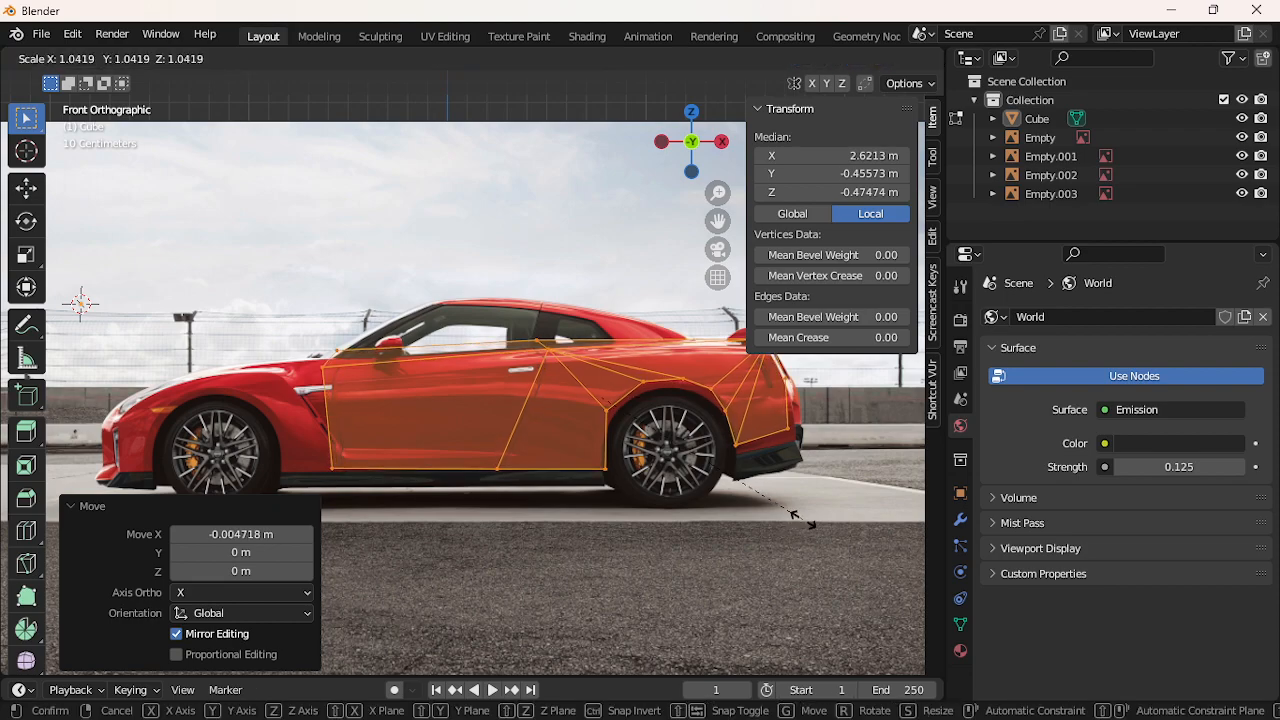
left_click(794, 515)
key("g")
key("x")
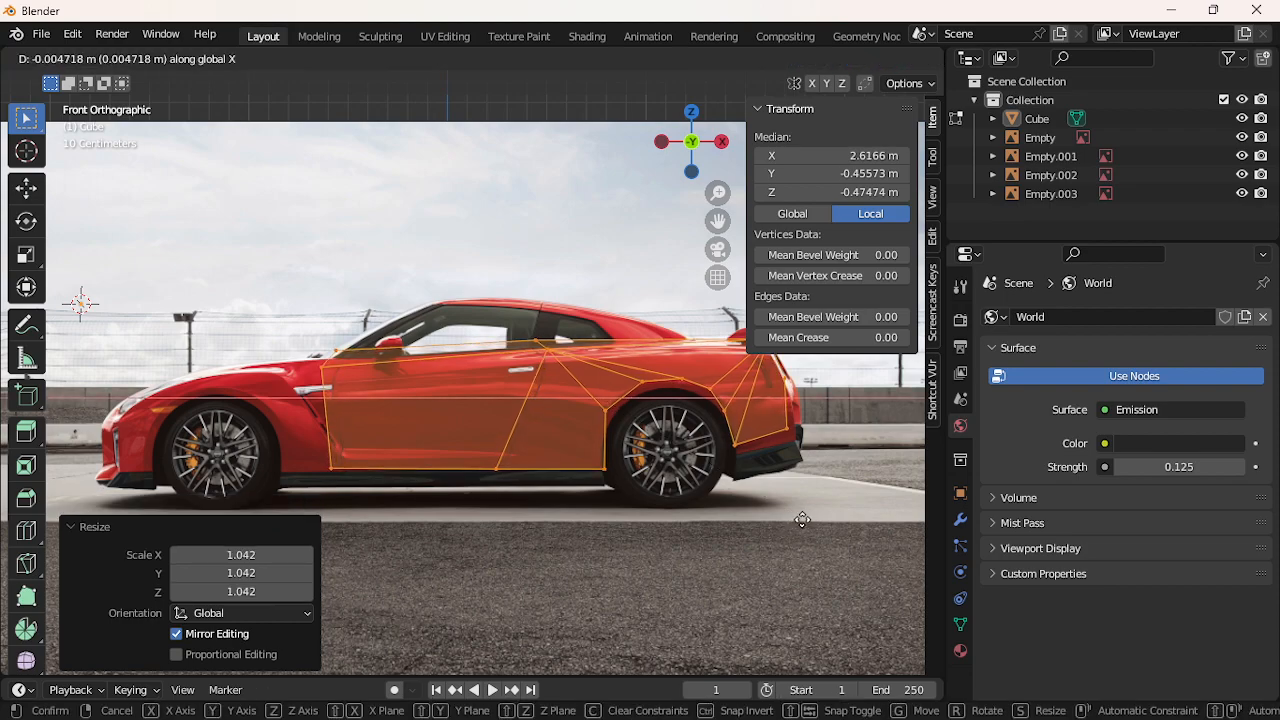
left_click(802, 520)
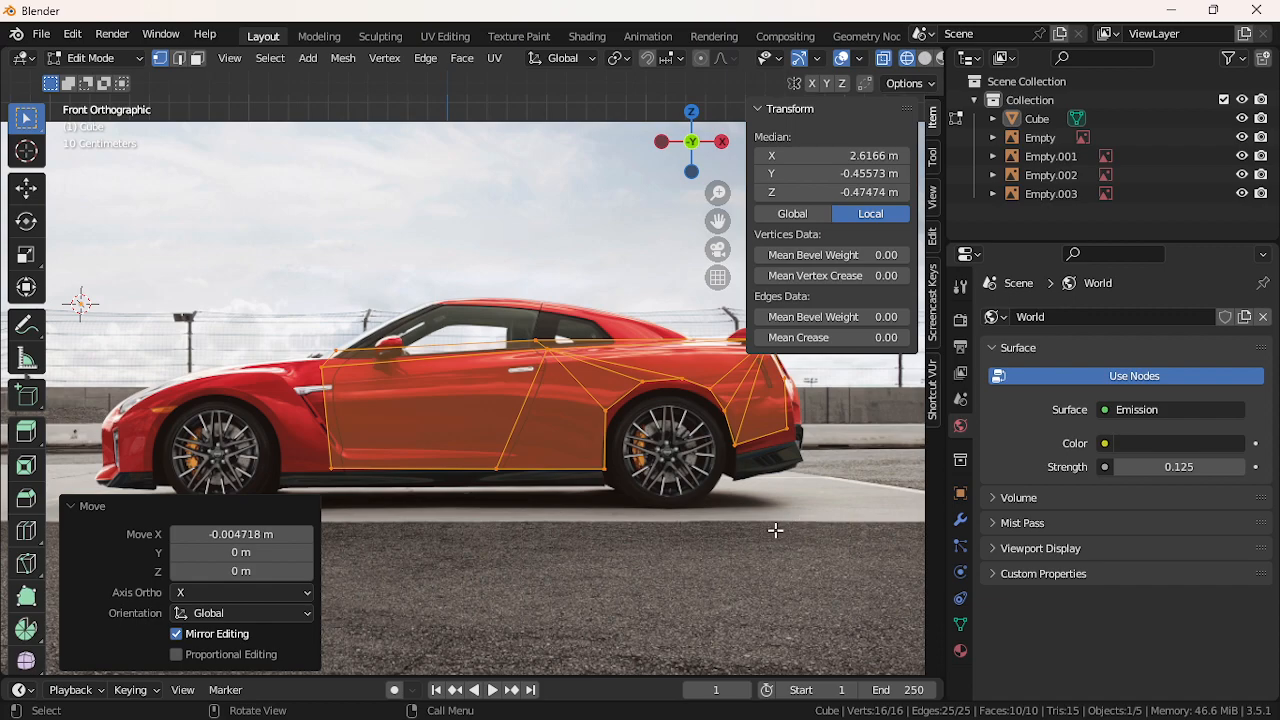
scroll(592, 505, "down", 1)
Select the whole connected mesh and lower it along Z onto the car's sills
left_click(617, 510)
left_click(567, 421)
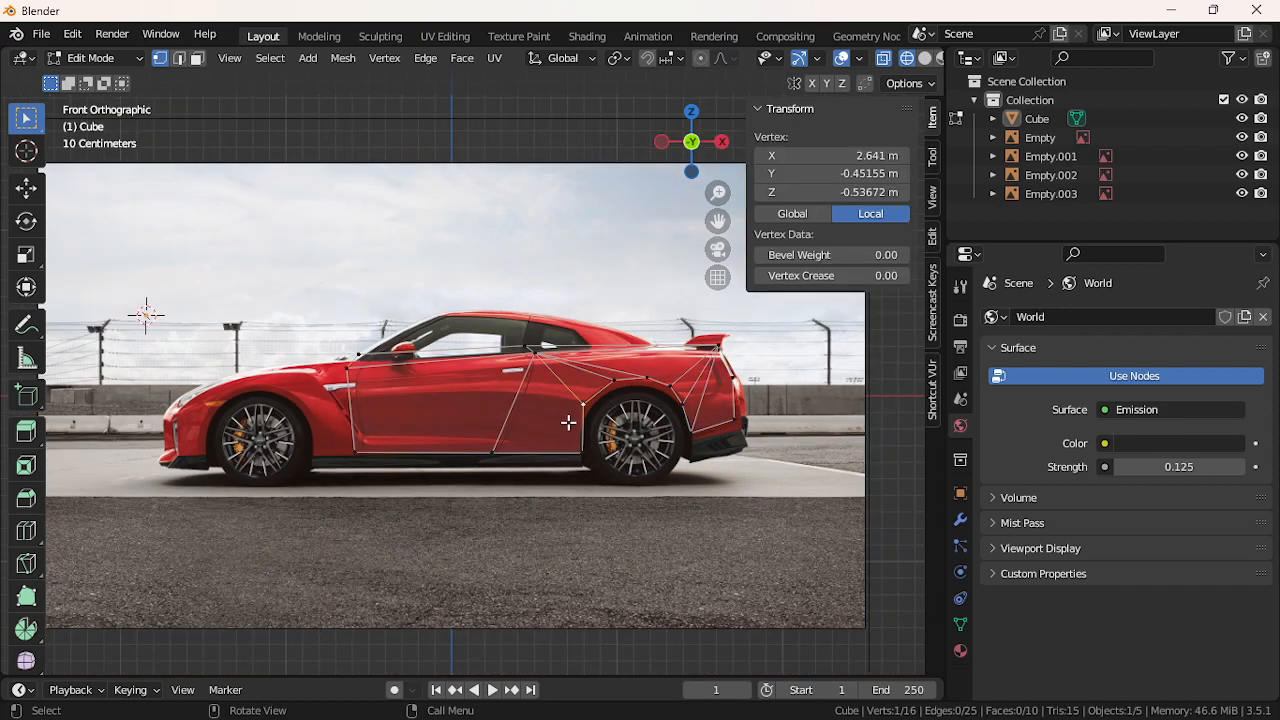
key("ctrl+l")
key("g")
key("z")
left_click(576, 440)
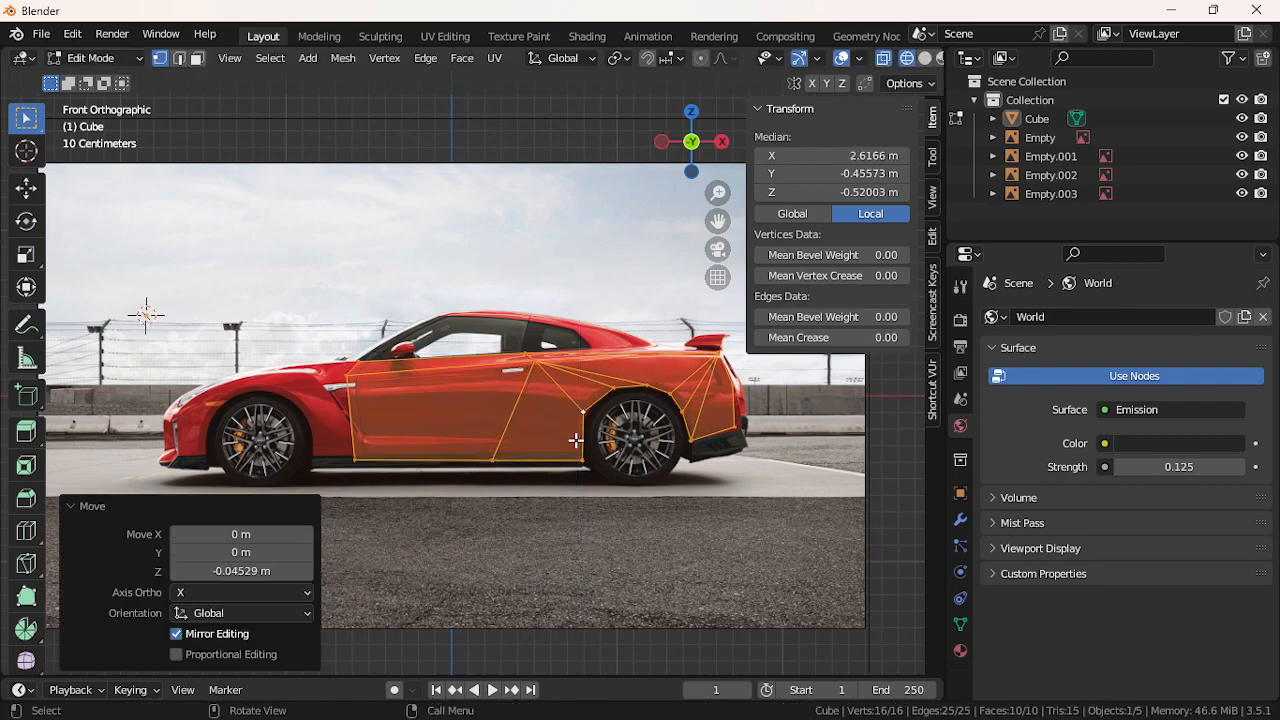
Shift the front door-edge vertices along X to follow the door line
left_click_drag(331, 348, 376, 472)
key("g")
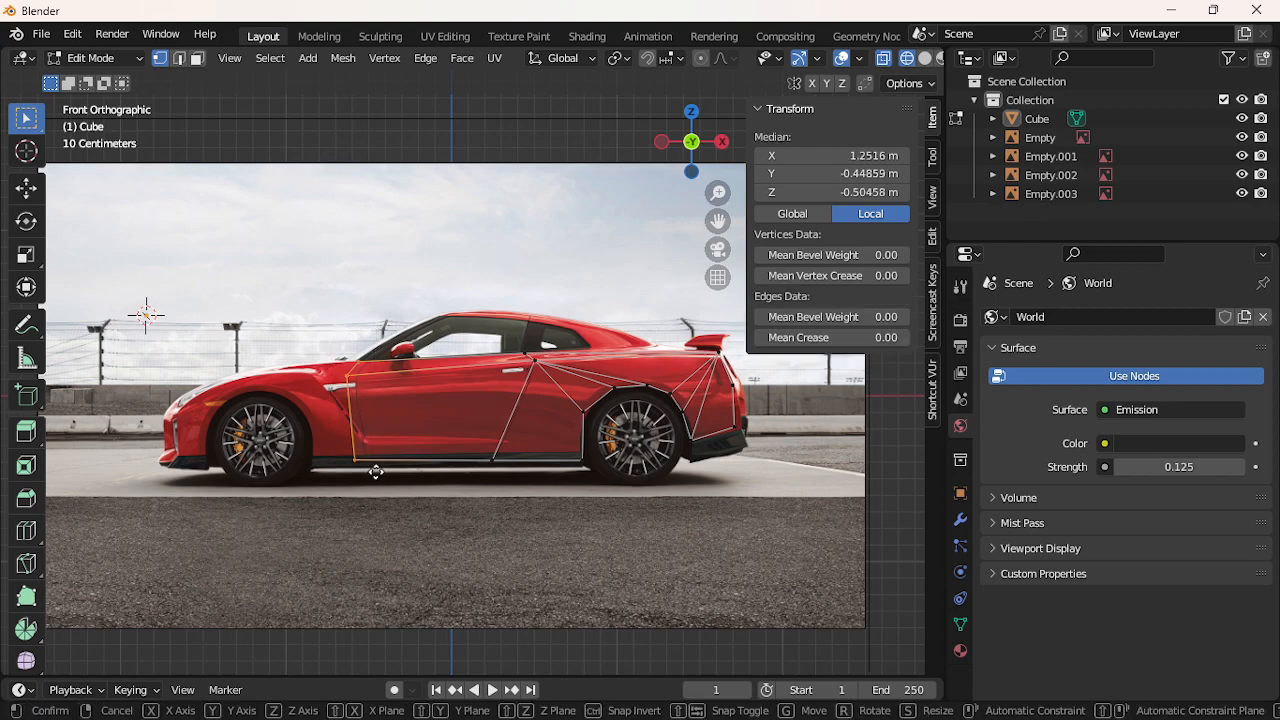
key("x")
left_click(386, 472)
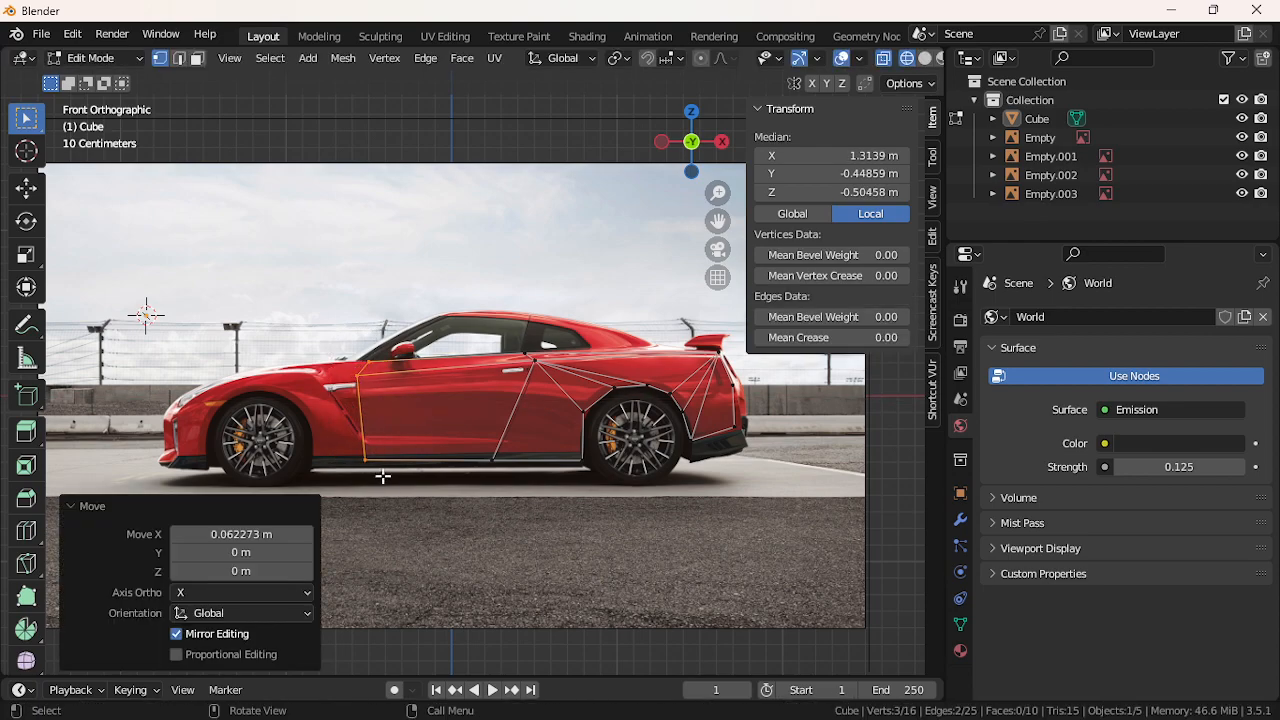
Raise the three bottom-edge vertices slightly along Z to hug the sill
left_click(369, 474)
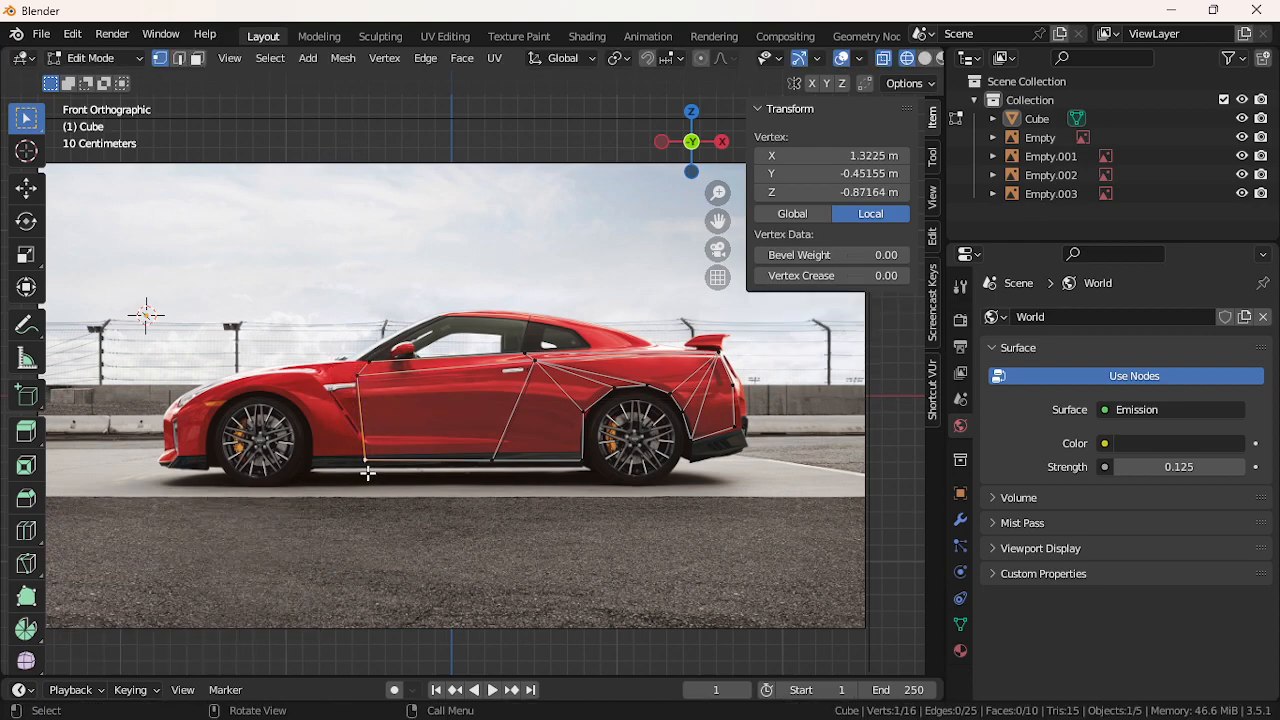
left_click(492, 460, "shift")
left_click(568, 460, "shift")
key("g")
key("z")
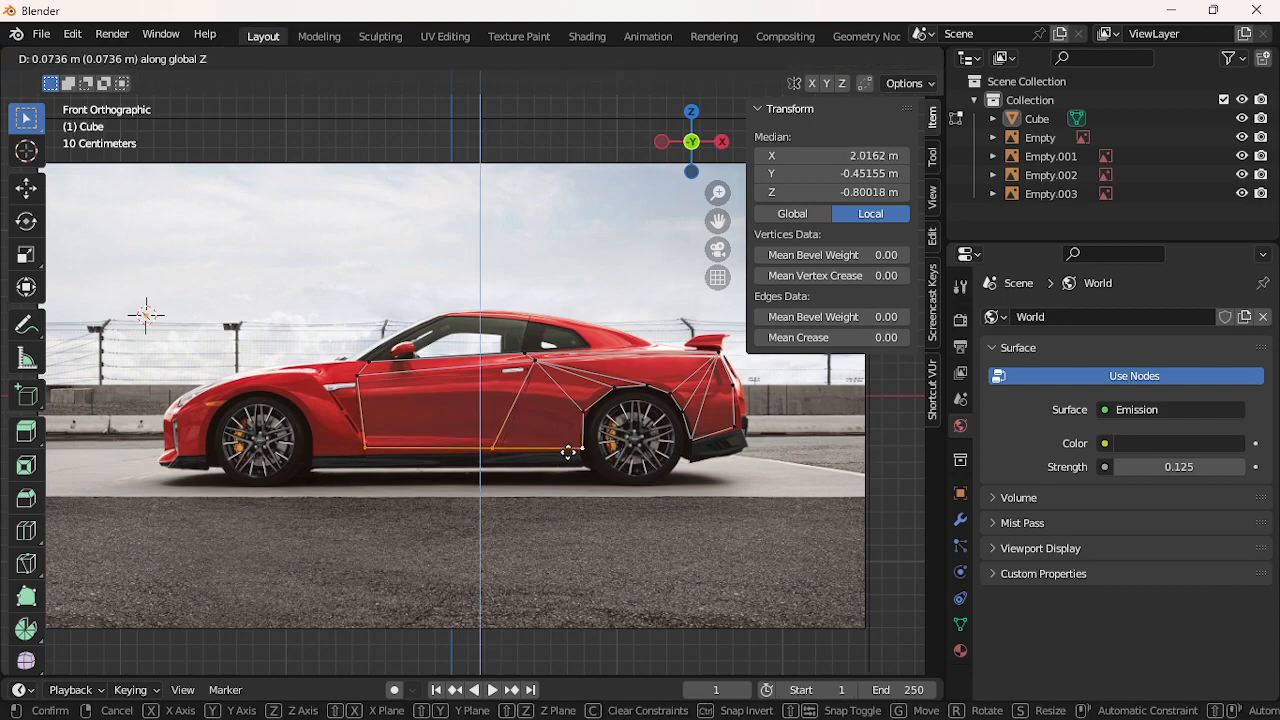
left_click(567, 454)
Nudge the rear-bumper vertex along X to match the car's tail
left_click(546, 507)
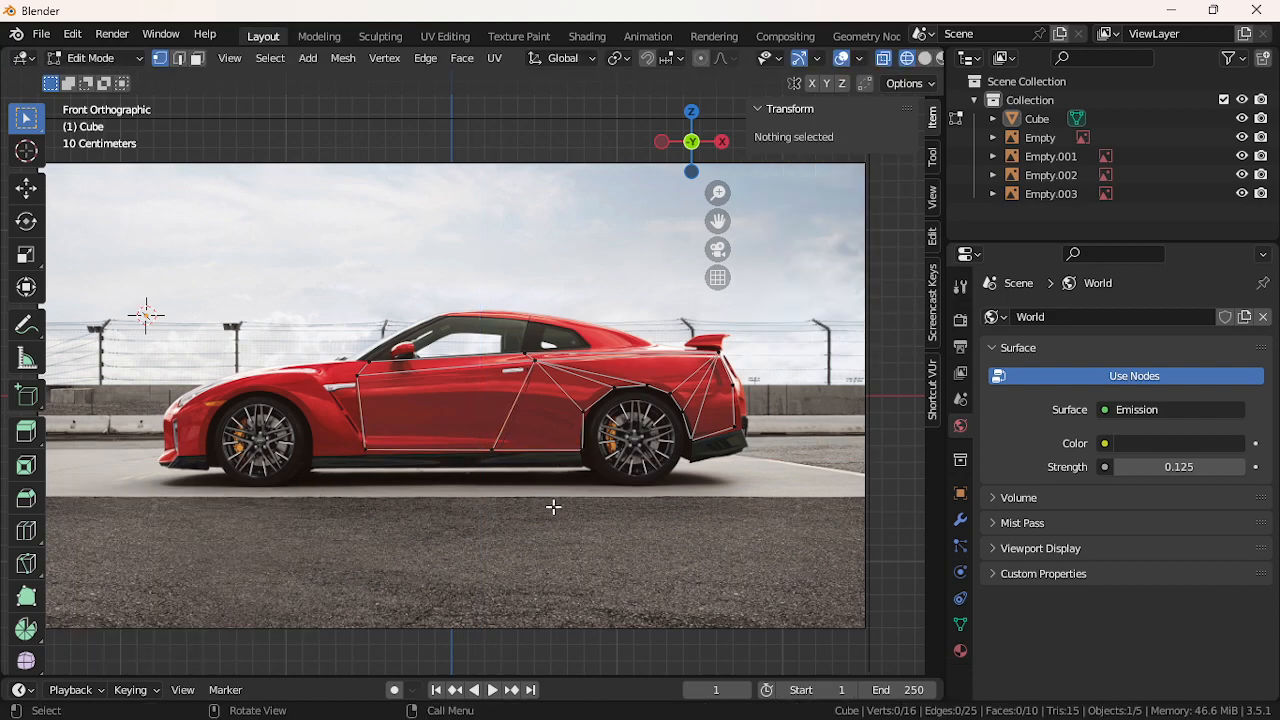
left_click(722, 440)
key("g")
key("x")
left_click(729, 442)
Check the mesh from the back orthographic view, then return to the front view
left_click(727, 394)
left_click(680, 566)
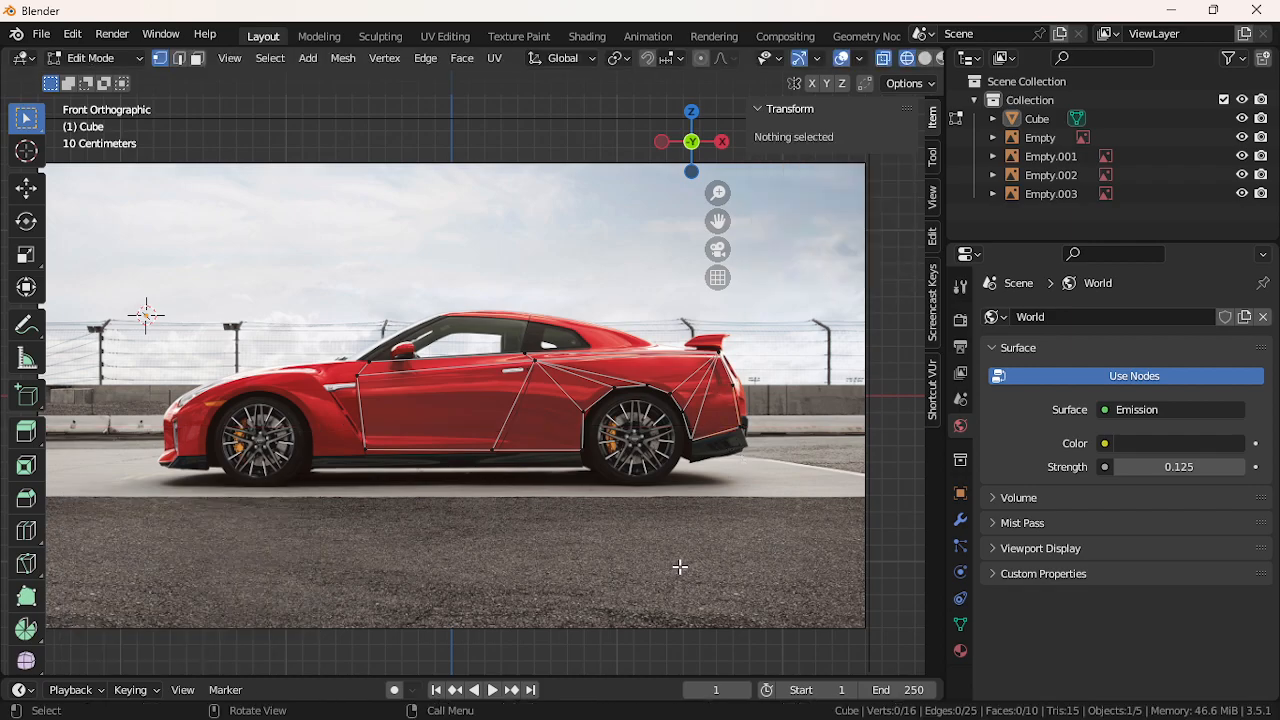
left_click(697, 142)
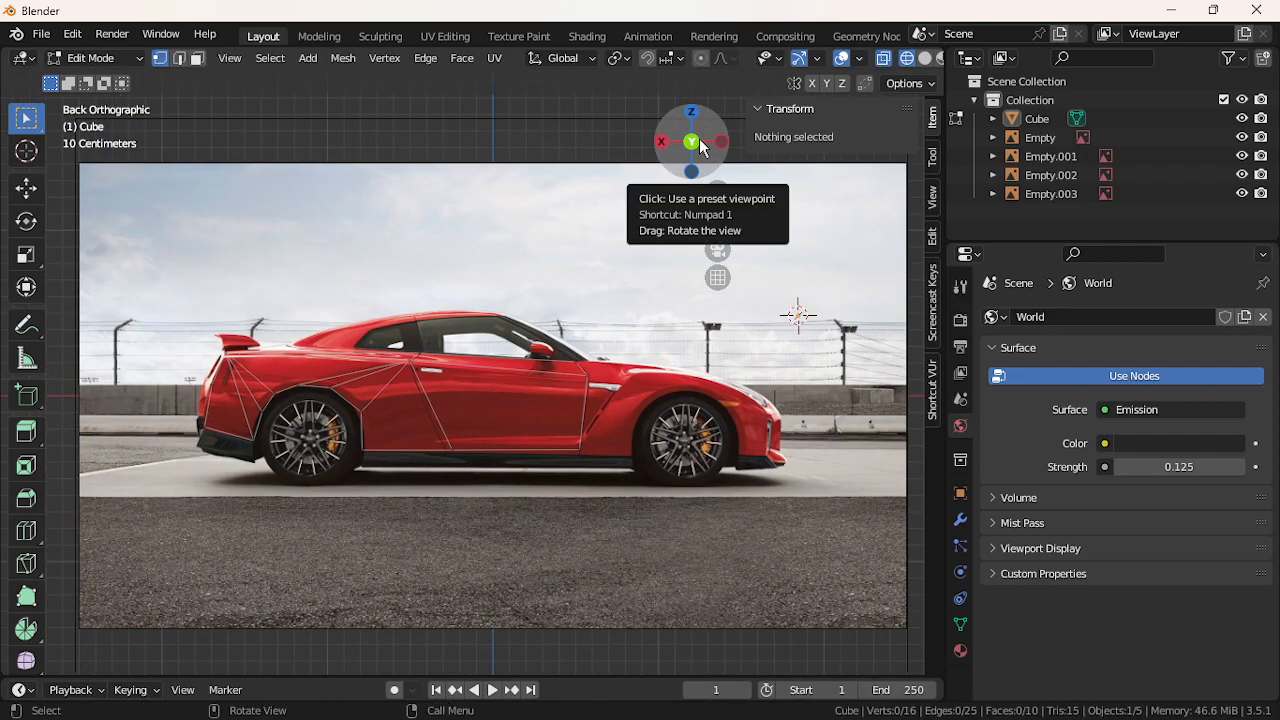
left_click(700, 147)
left_click(270, 58)
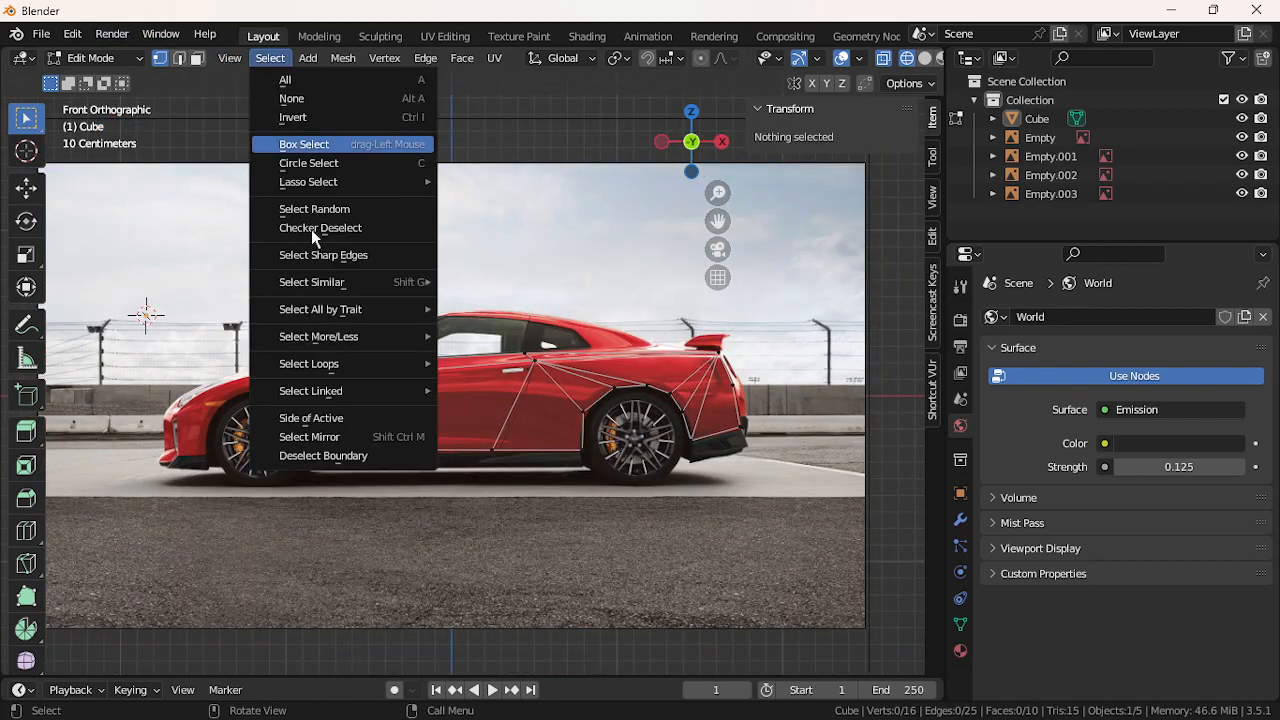
mouse_move(406, 322)
left_click(514, 365)
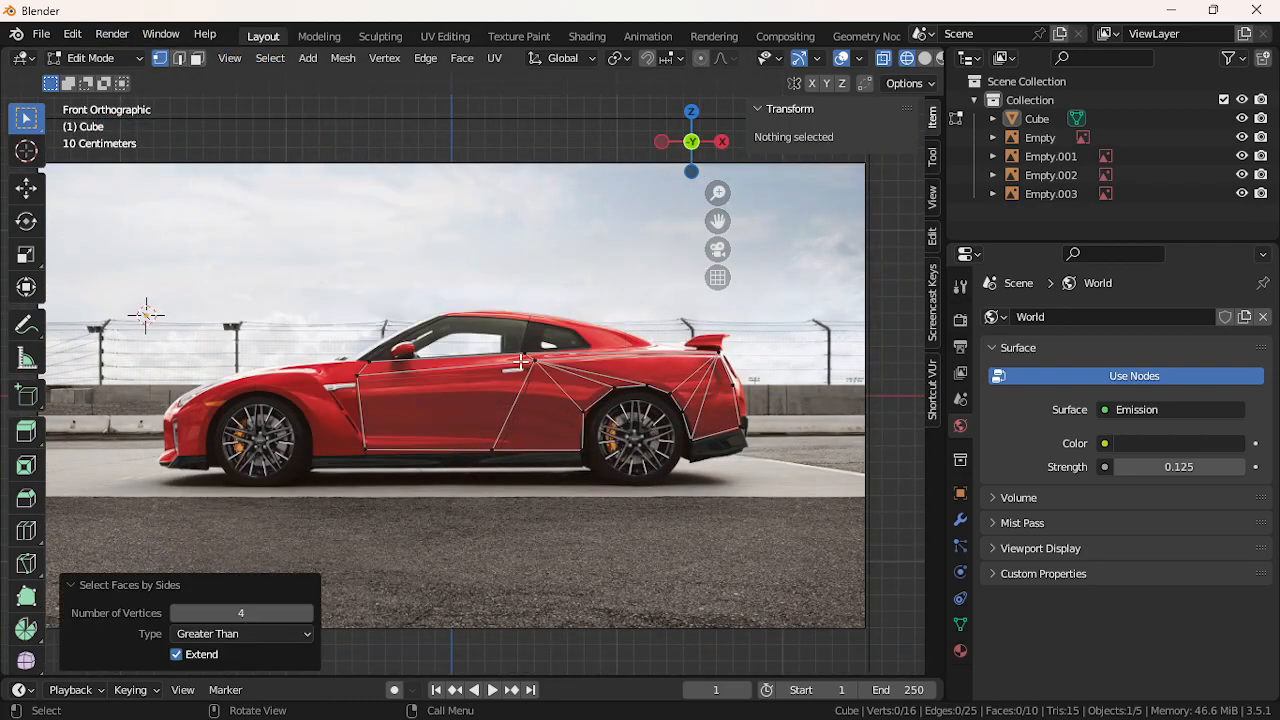
left_click(510, 246)
scroll(319, 287, "up", 3)
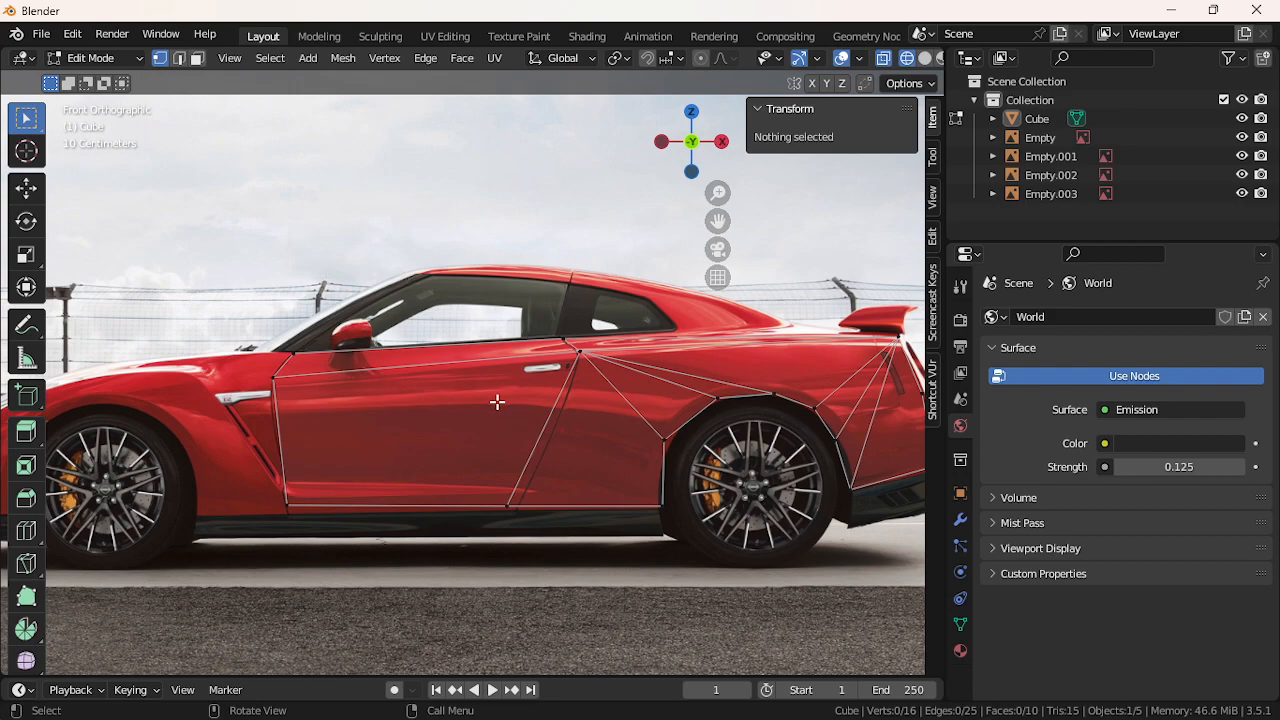
left_click_drag(717, 221, 402, 232)
scroll(714, 324, "up", 2)
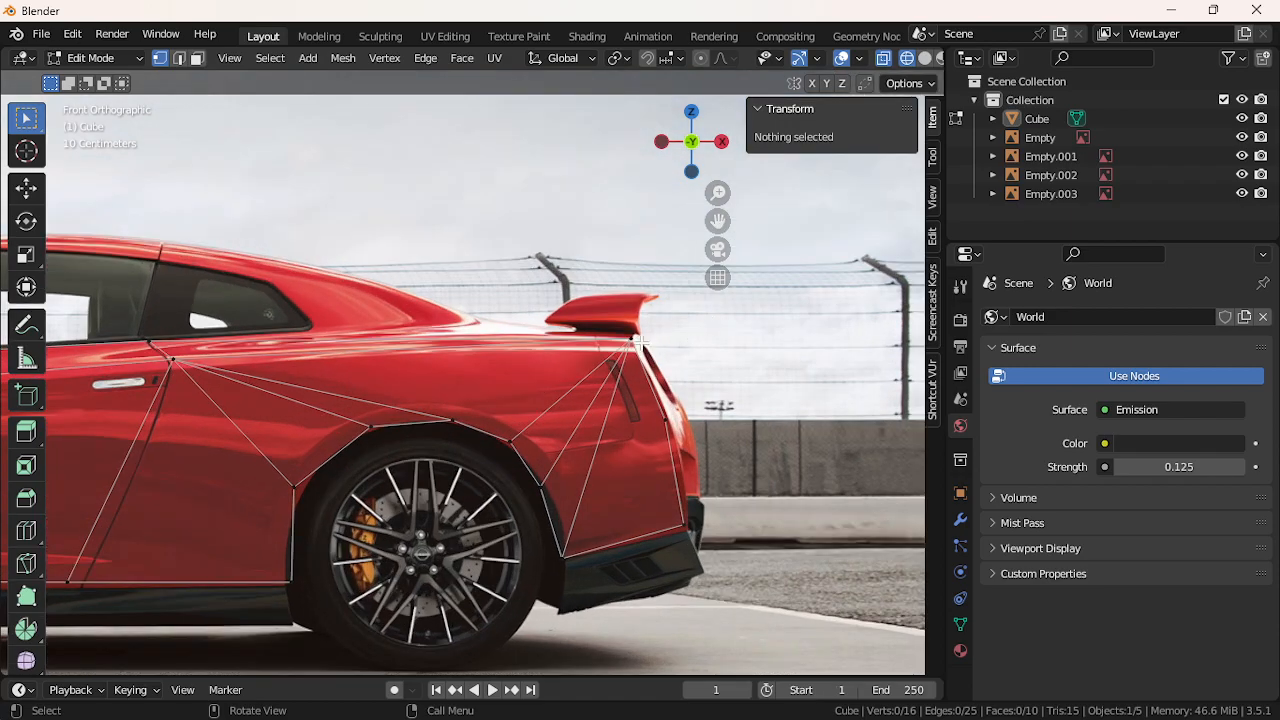
left_click(636, 340)
Orbit around the reference planes to inspect the images, ending on a level view
left_click_drag(692, 141, 657, 174)
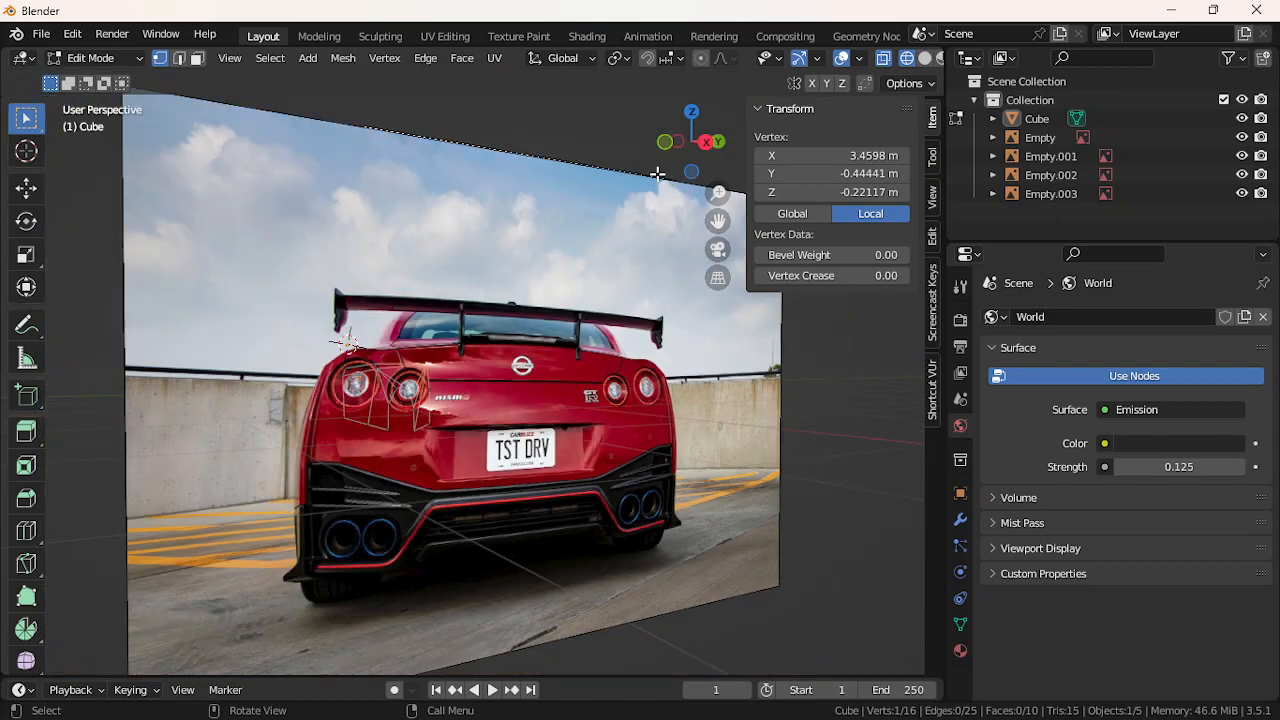
middle_click_drag(614, 435, 390, 298)
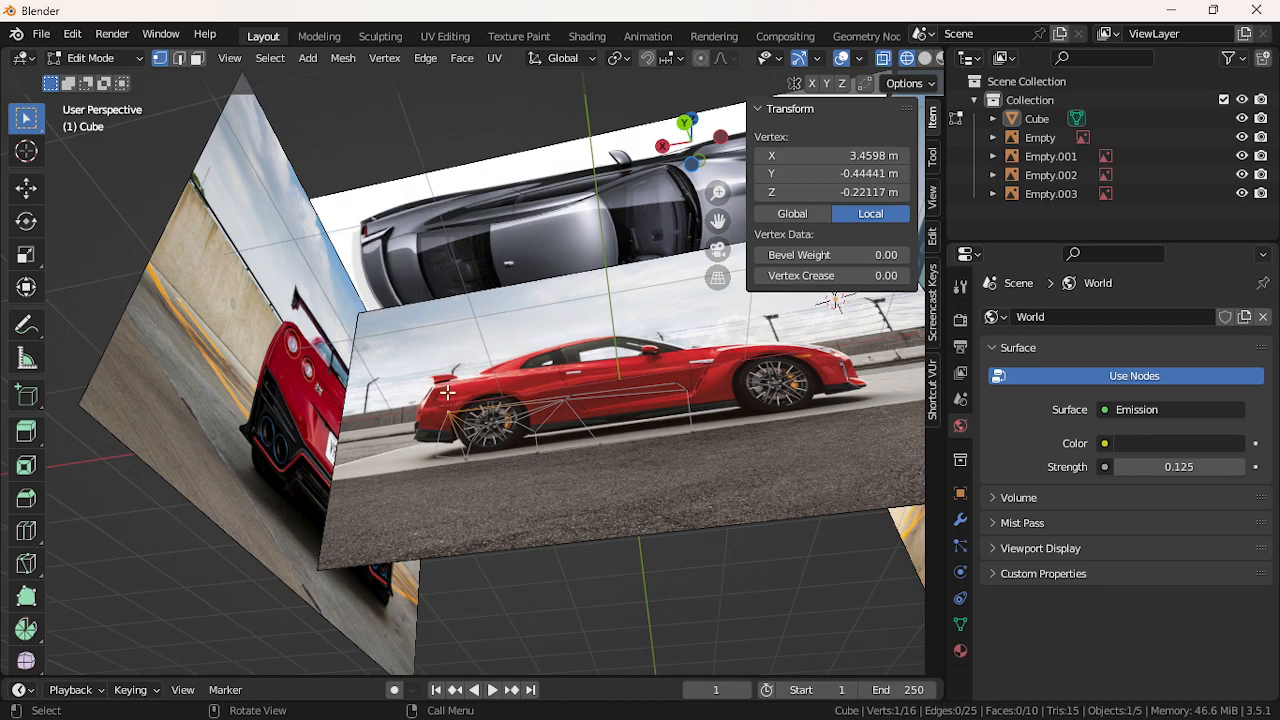
middle_click_drag(438, 421, 468, 378)
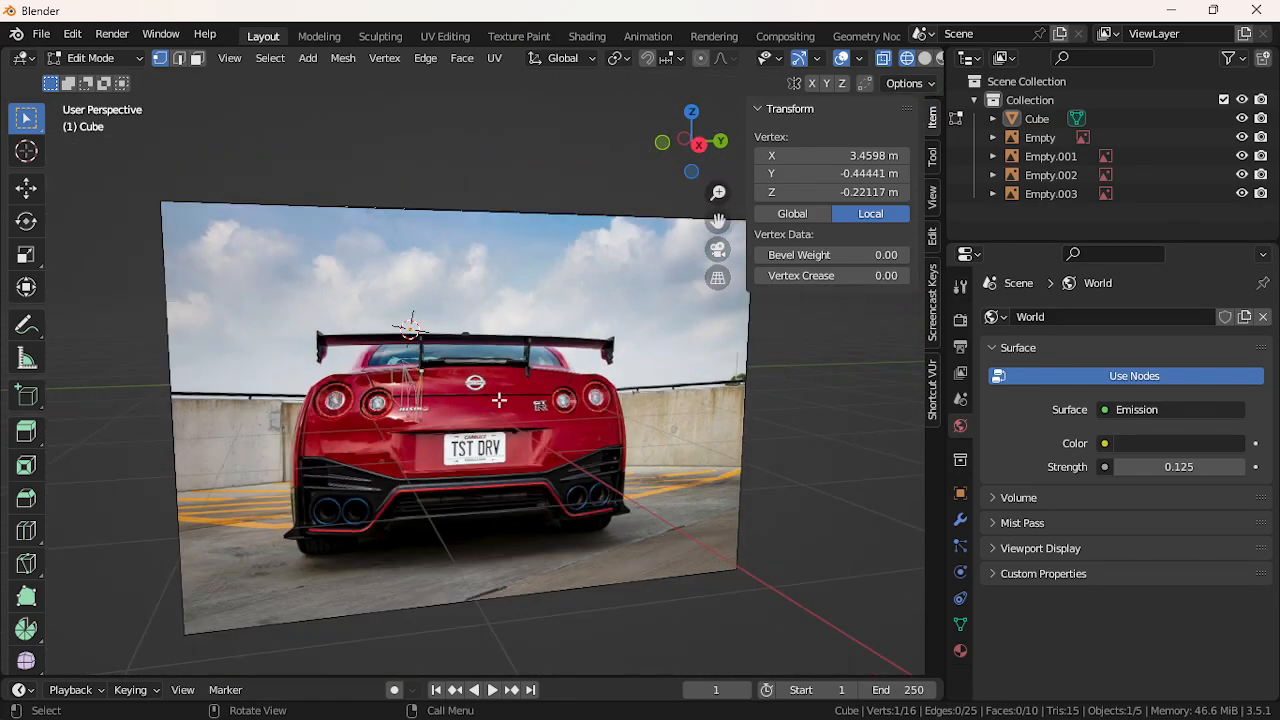
Return to Object Mode and delete the rear reference image
left_click(130, 58)
left_click(131, 70)
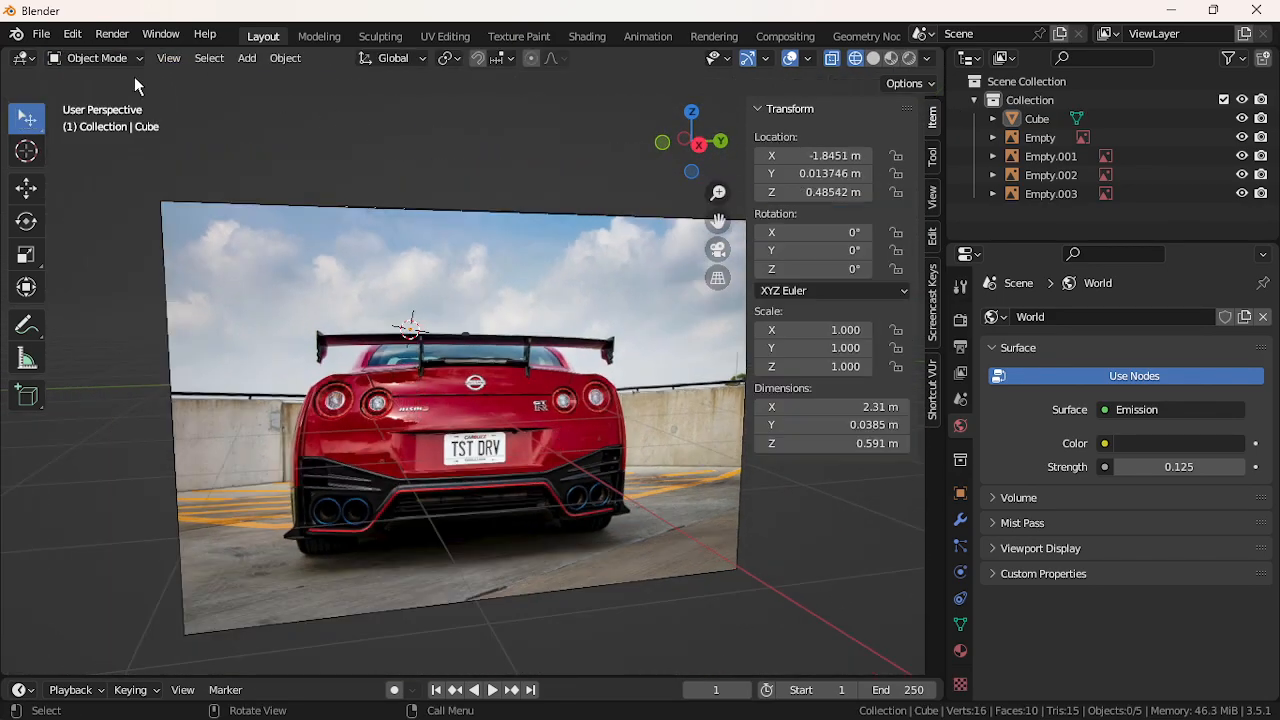
left_click(541, 408)
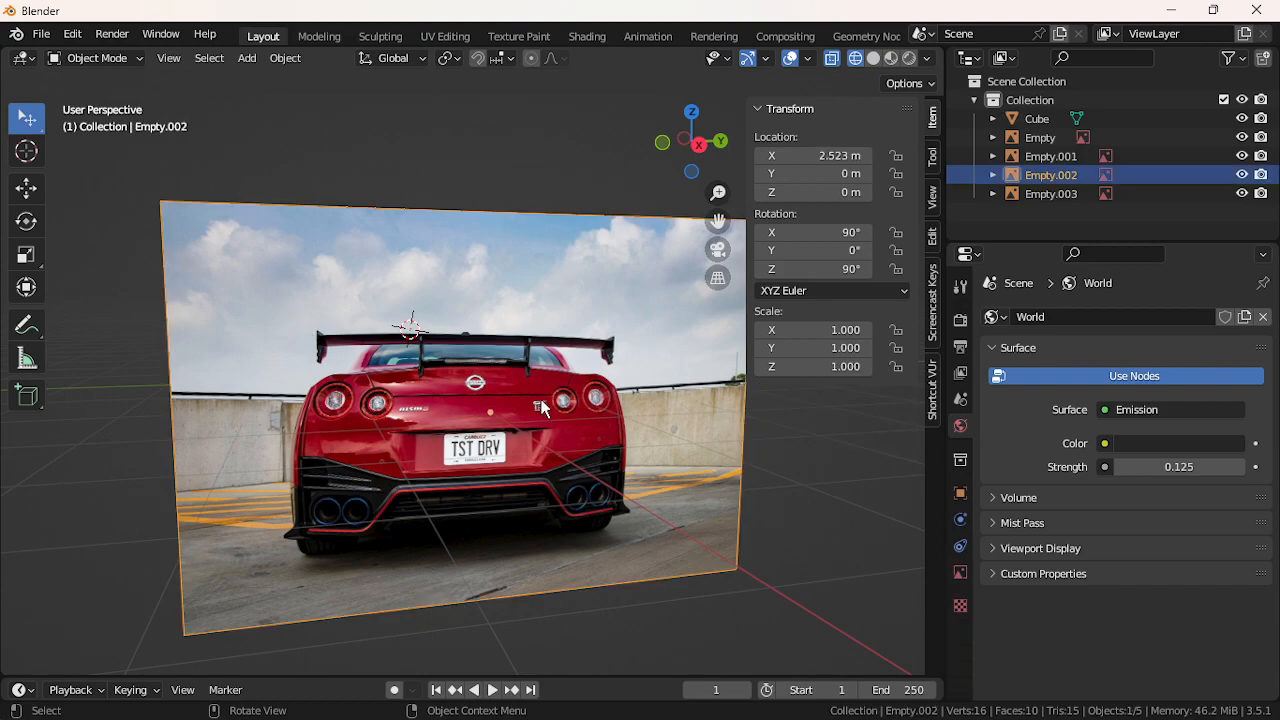
key("Delete")
Delete the front reference image, then bring the web browser forward
middle_click_drag(526, 405, 610, 500)
scroll(606, 494, "down", 2)
left_click(605, 495)
key("Delete")
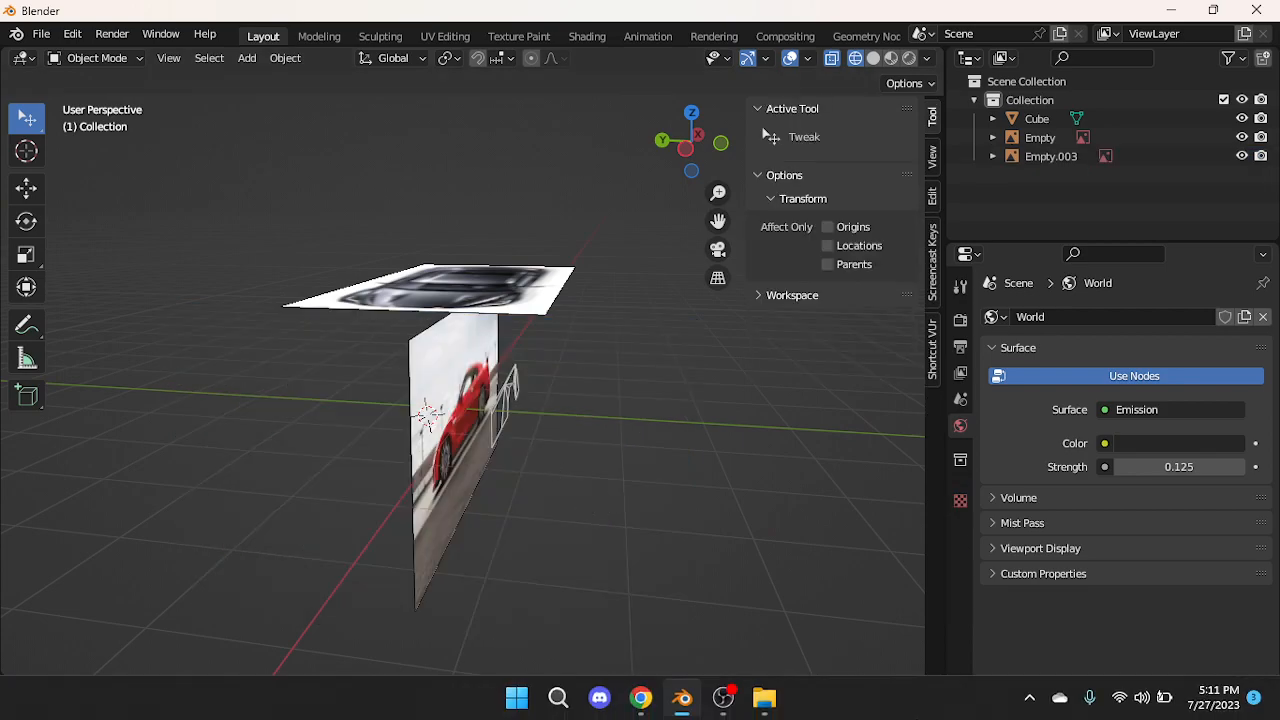
left_click(645, 700)
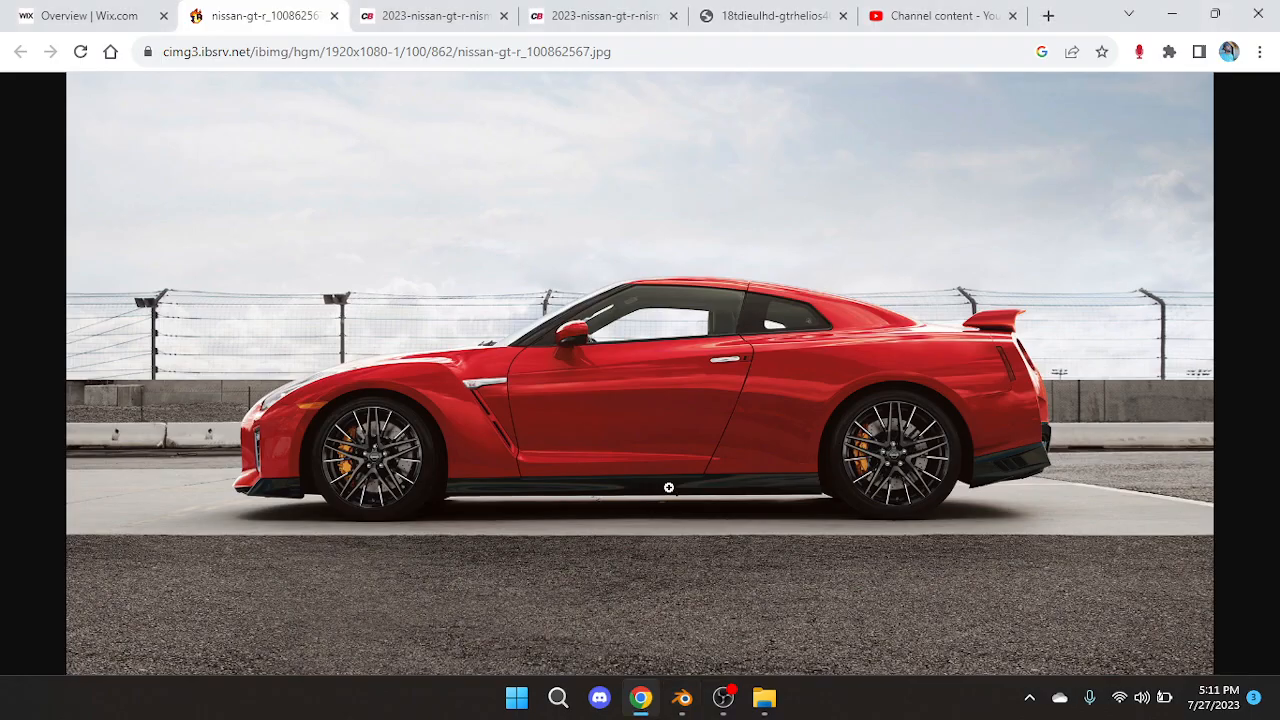
Search Google for 'nissan gt-r premium rear' and view the image results
left_click(631, 52)
type("nissan gt-r premium r")
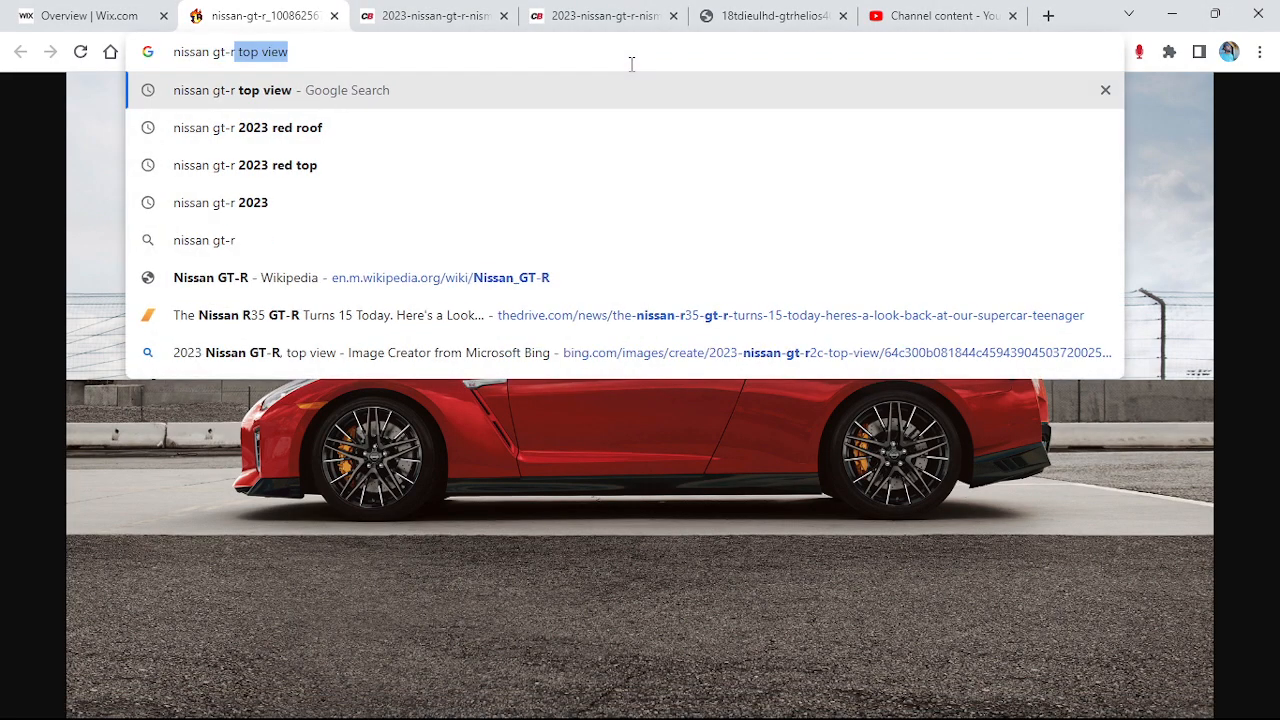
type("ear")
key("Return")
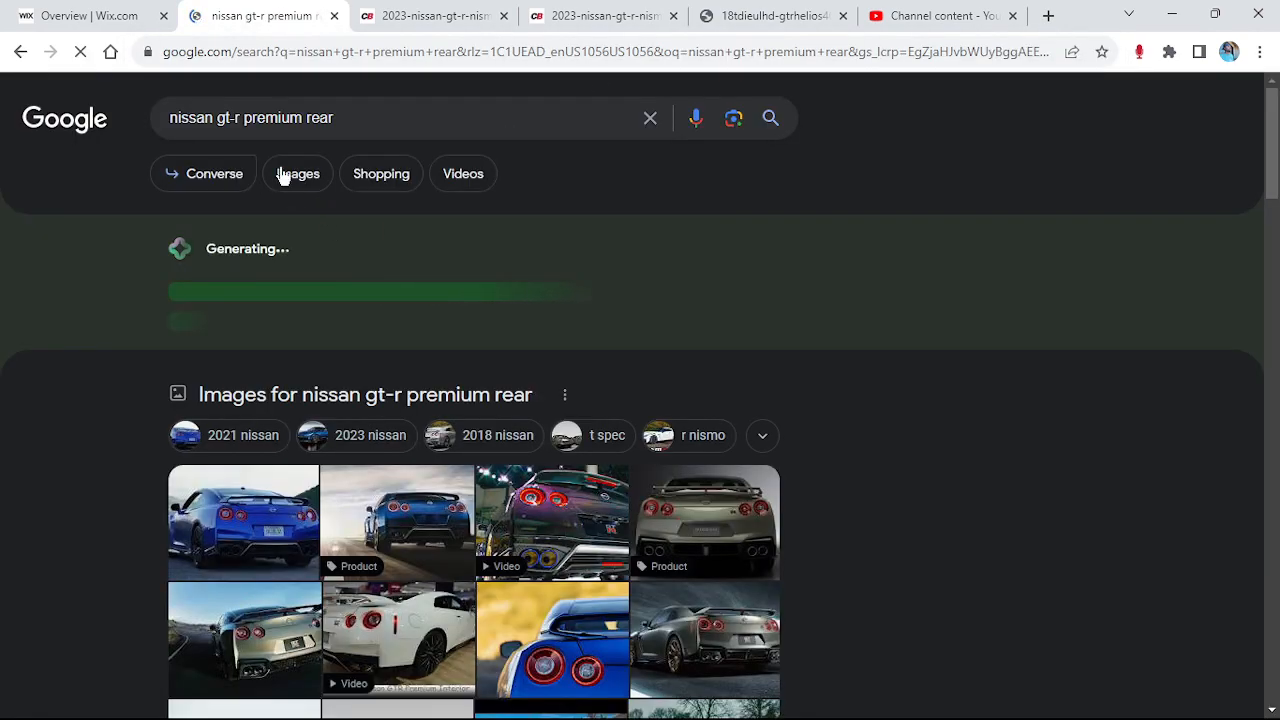
left_click(296, 179)
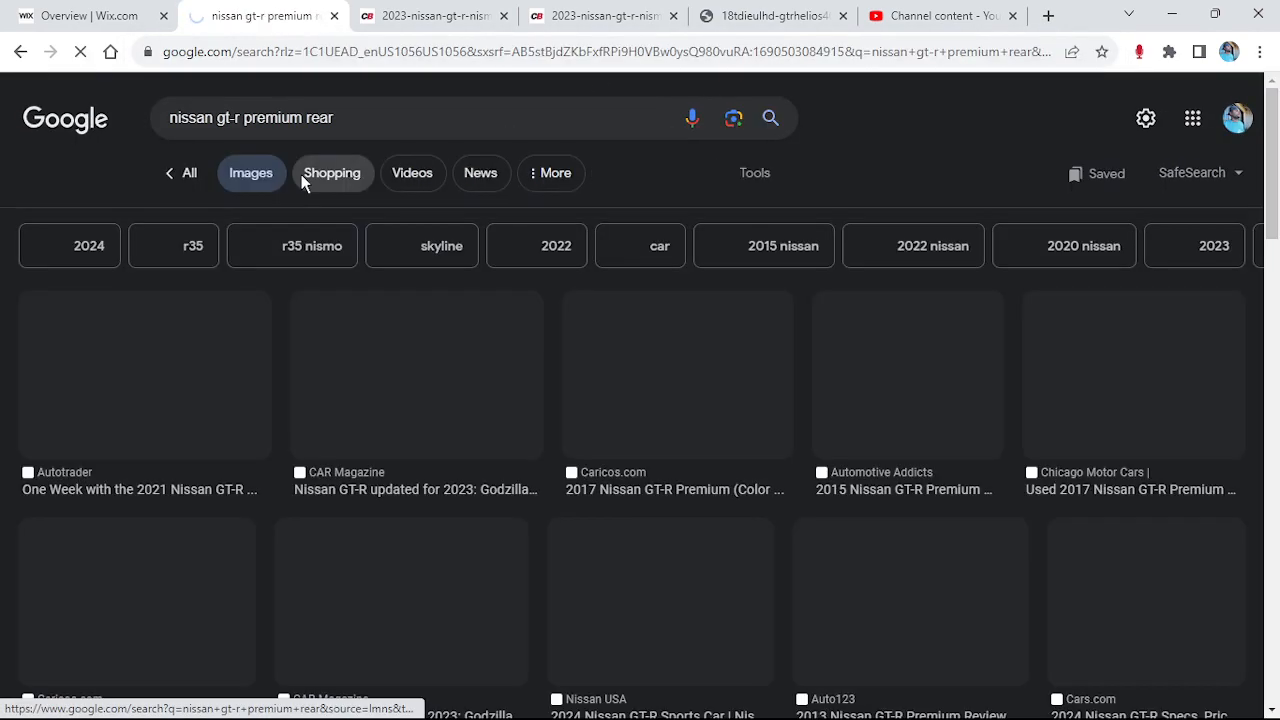
left_click(301, 174)
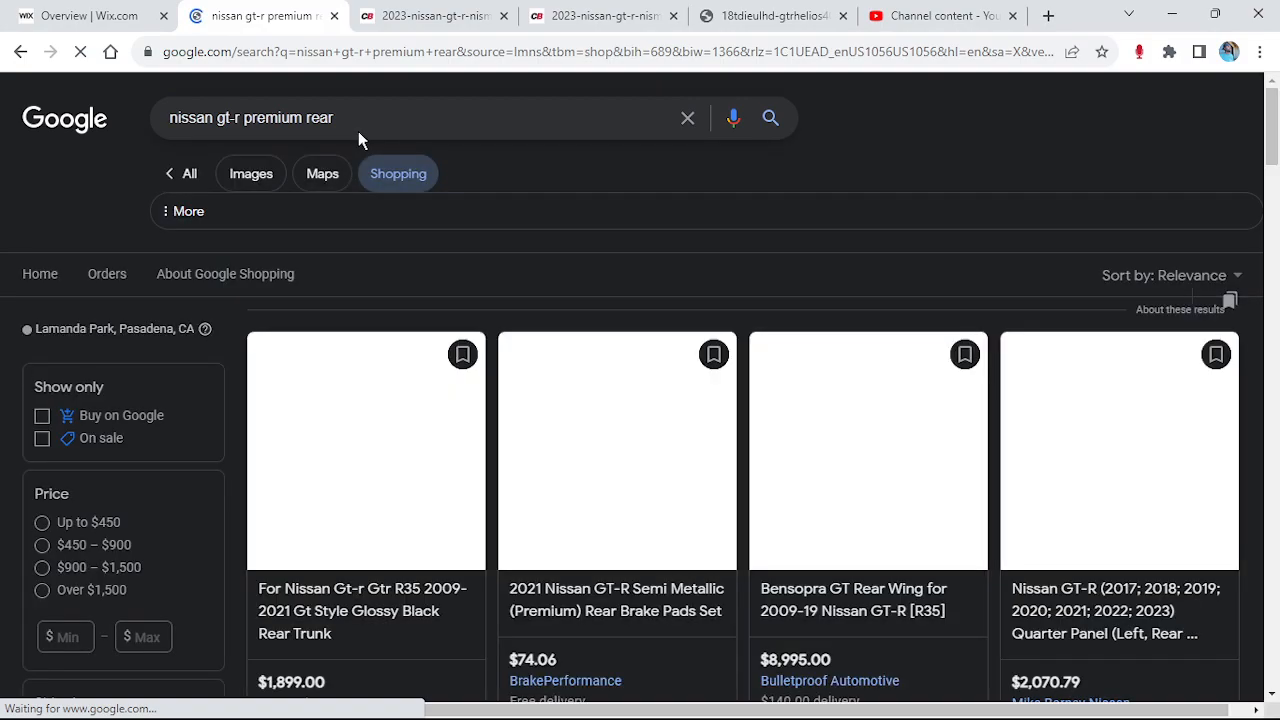
left_click(281, 173)
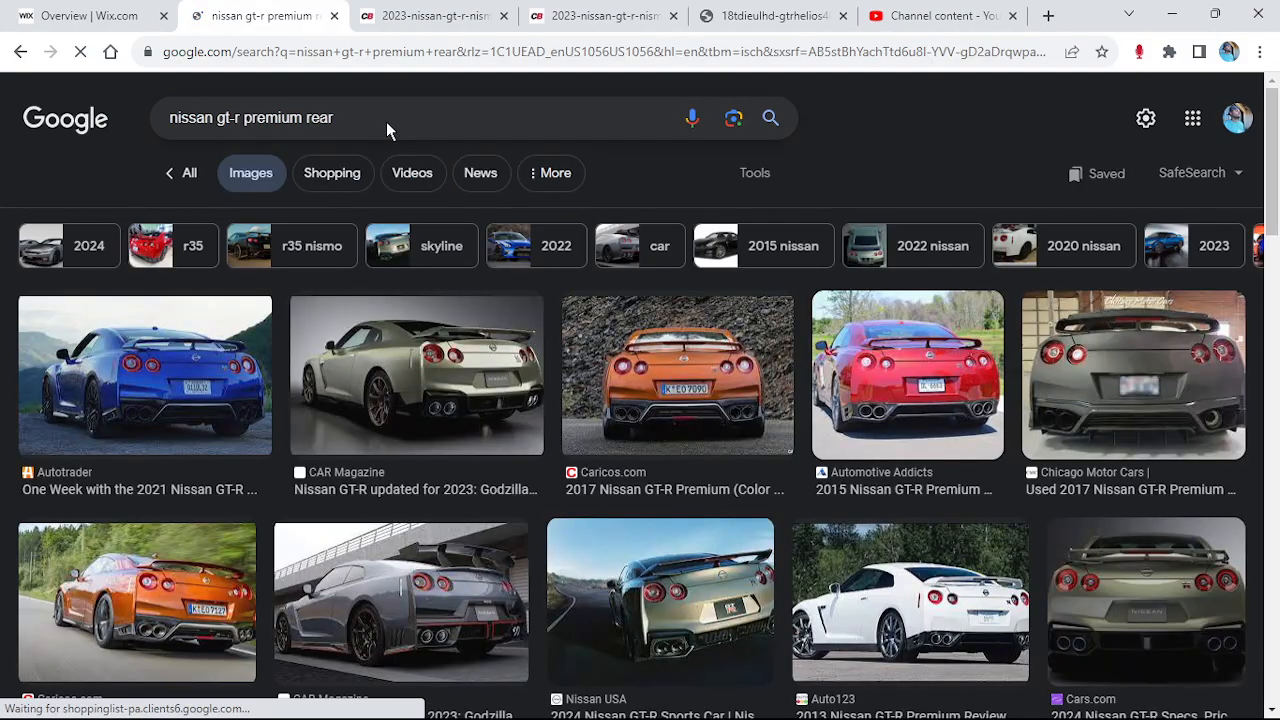
Change the image search query to 'nissan gt-r 2023'
left_click(389, 121)
key("BackSpace")
key("BackSpace")
key("BackSpace")
key("BackSpace")
key("BackSpace")
key("BackSpace")
key("BackSpace")
key("BackSpace")
key("BackSpace")
key("BackSpace")
key("BackSpace")
type("201")
key("BackSpace")
type("2")
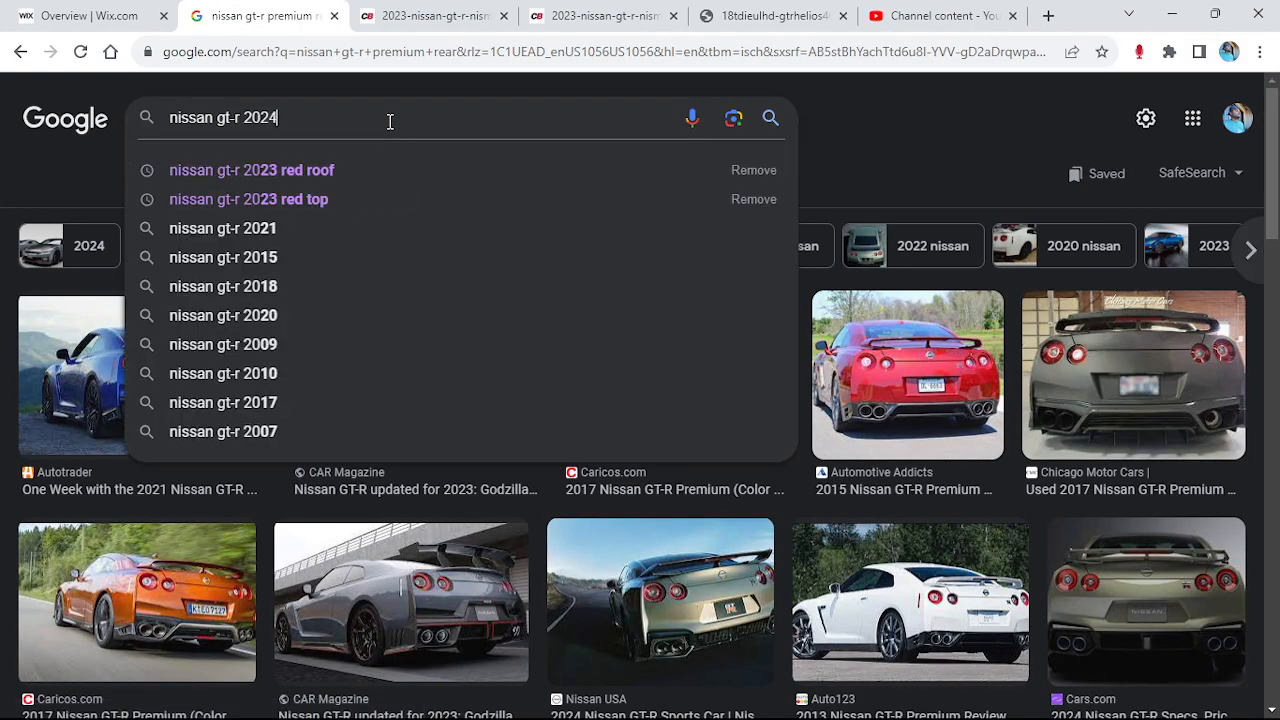
type("4")
key("BackSpace")
type("3")
key("Return")
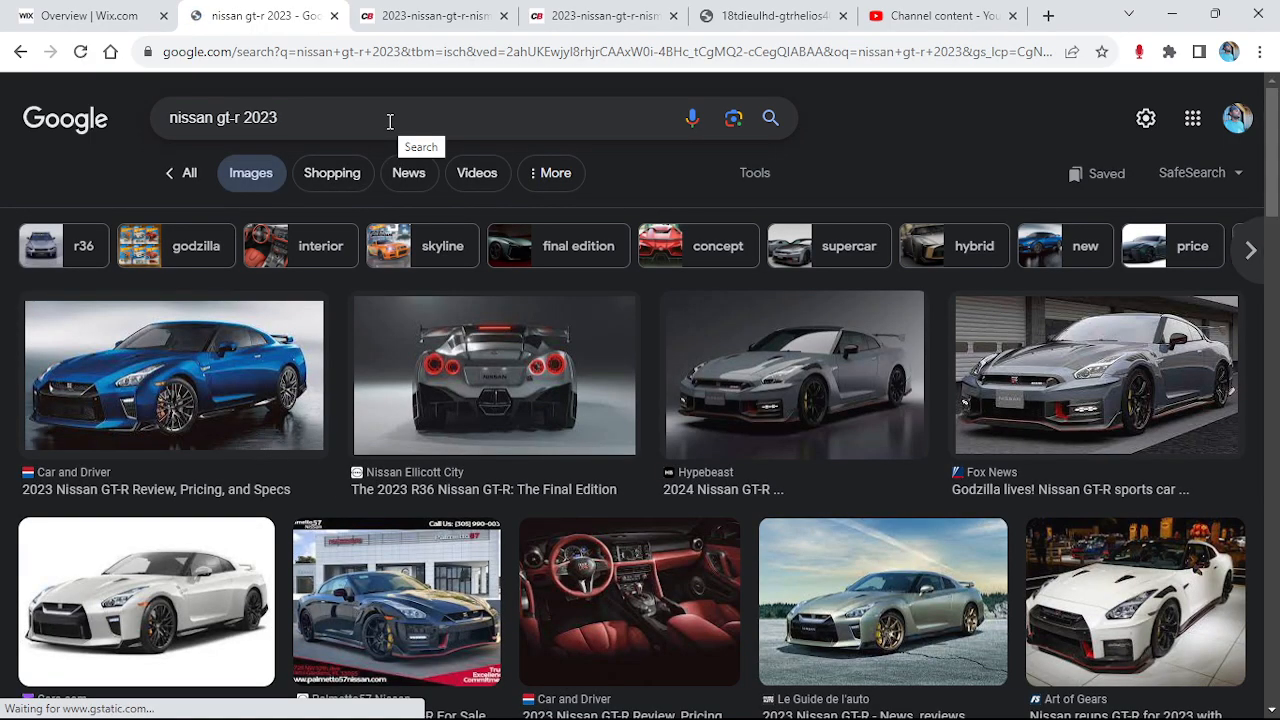
Search images for 'nissan gt-r 2023 rear' and preview the Kelley Blue Book photo
left_click(389, 121)
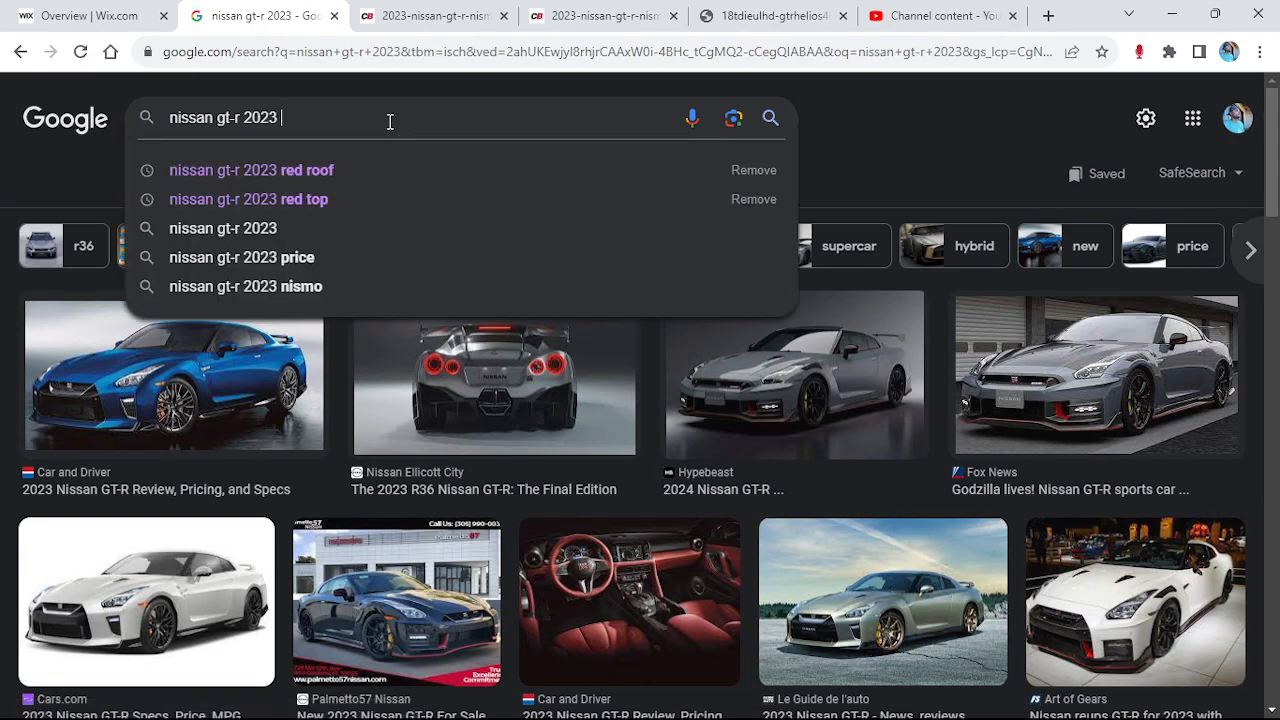
type("rear")
key("Return")
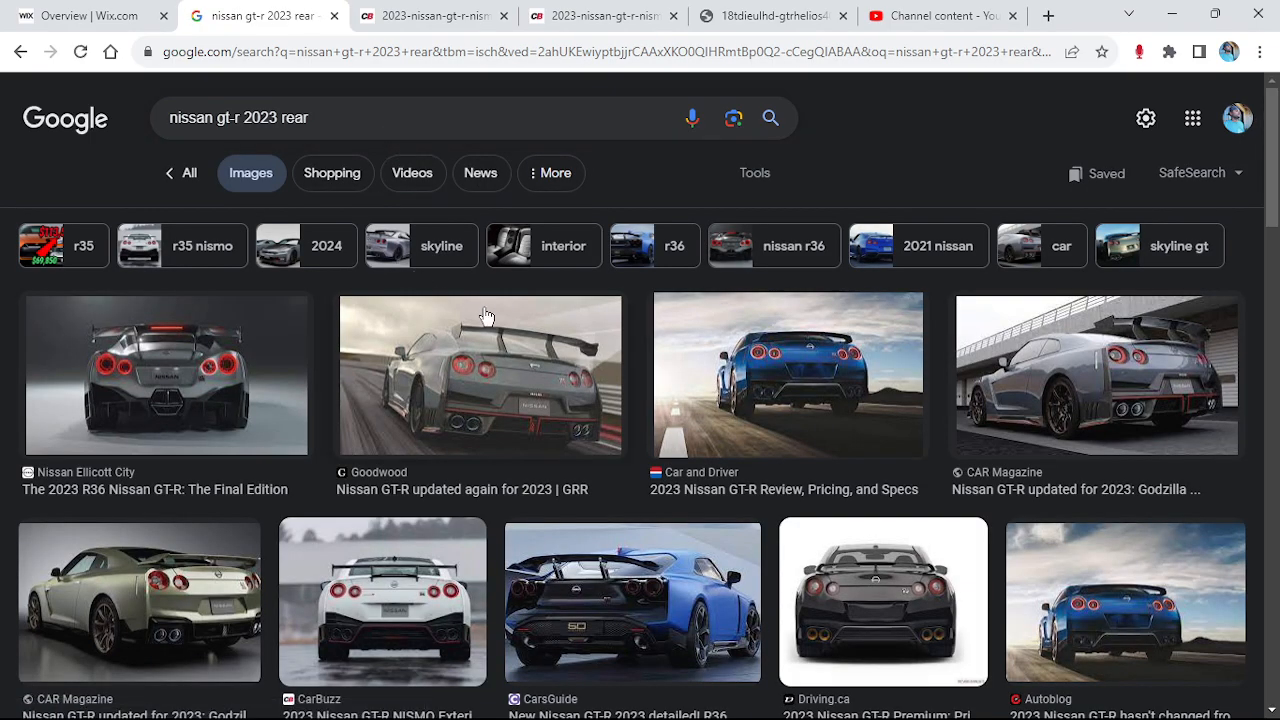
scroll(486, 317, "down", 6)
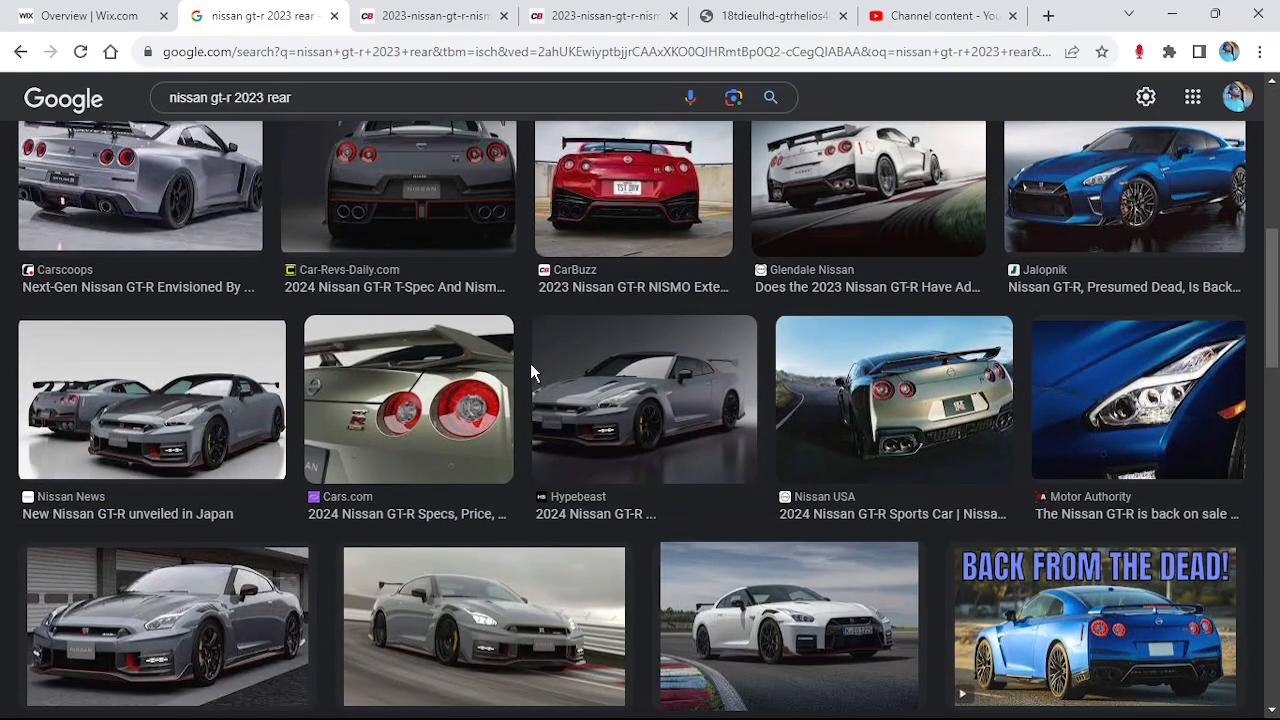
scroll(531, 364, "down", 3)
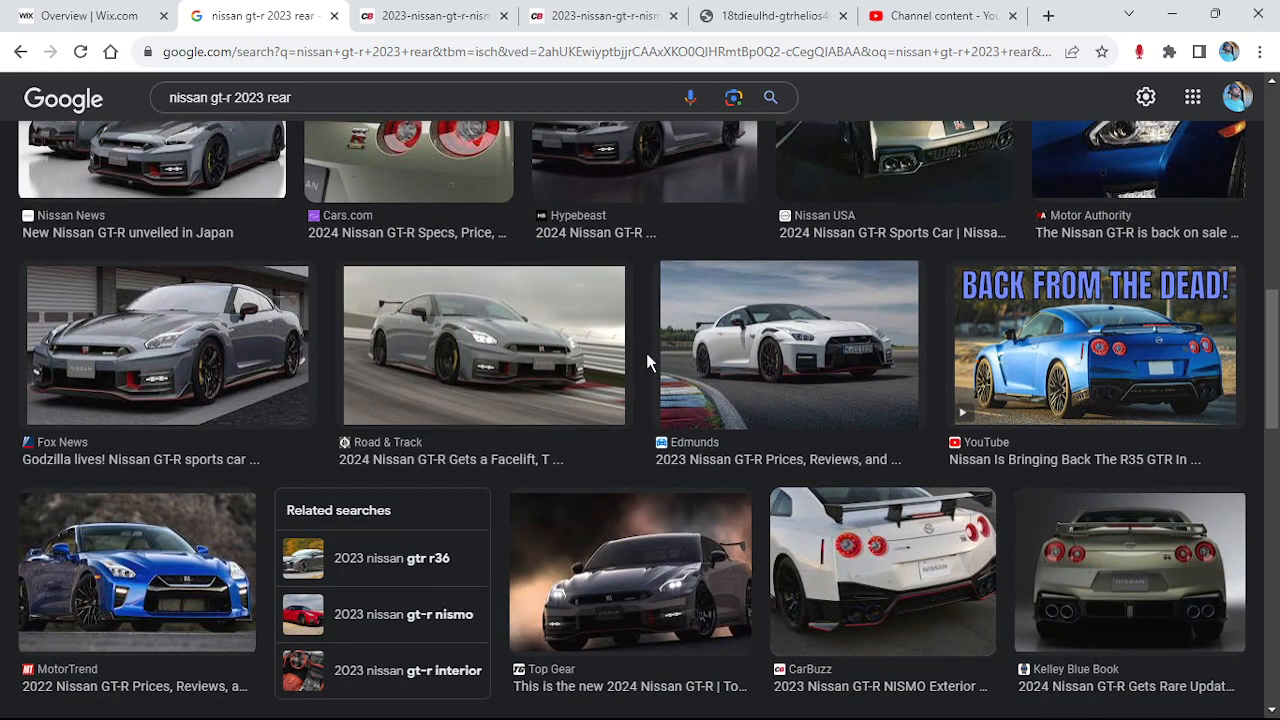
left_click(1068, 592)
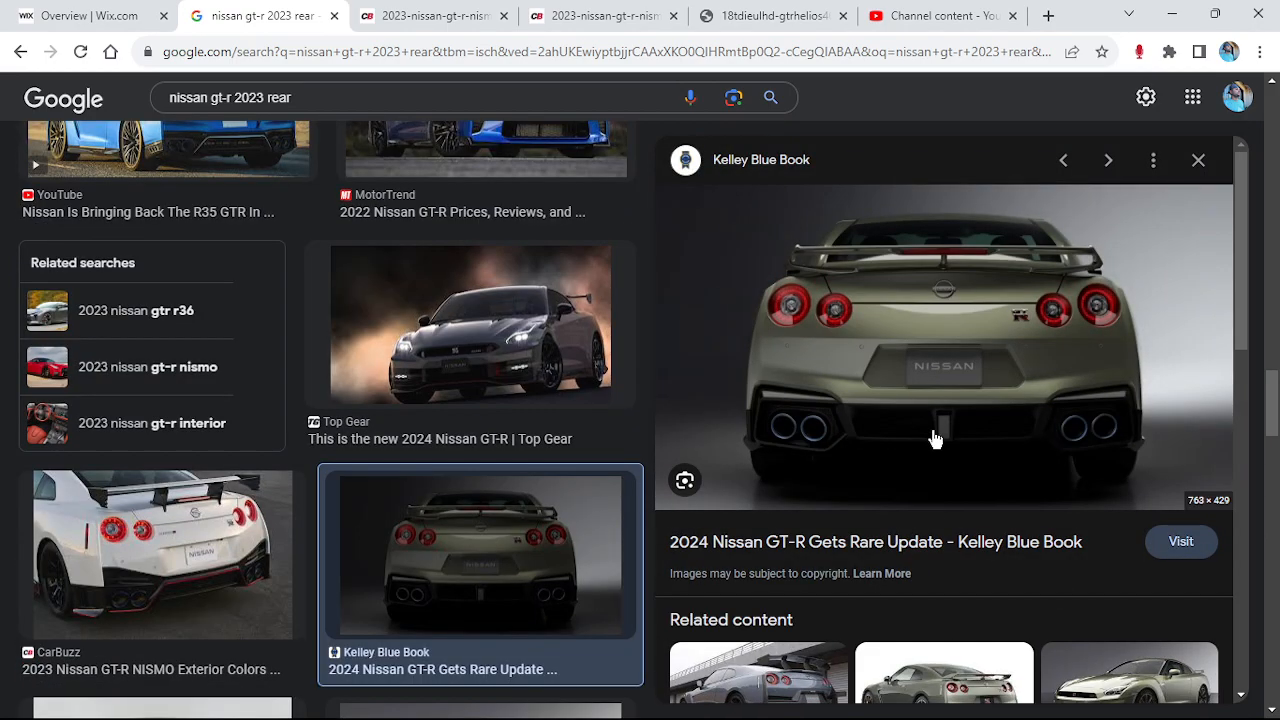
Start saving the previewed rear photo with Save image as, then cancel
right_click(912, 326)
left_click(987, 526)
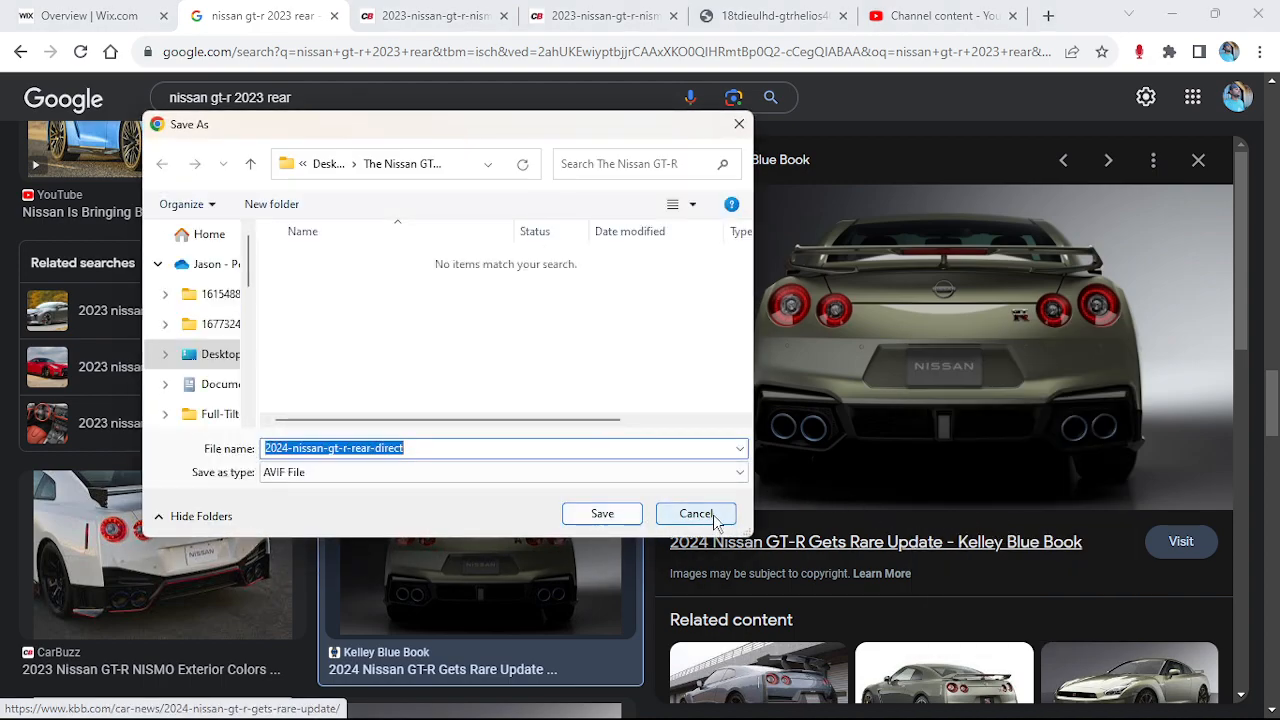
left_click(696, 513)
Return to Blender and orbit to a near-front view of the reference planes
mouse_move(718, 705)
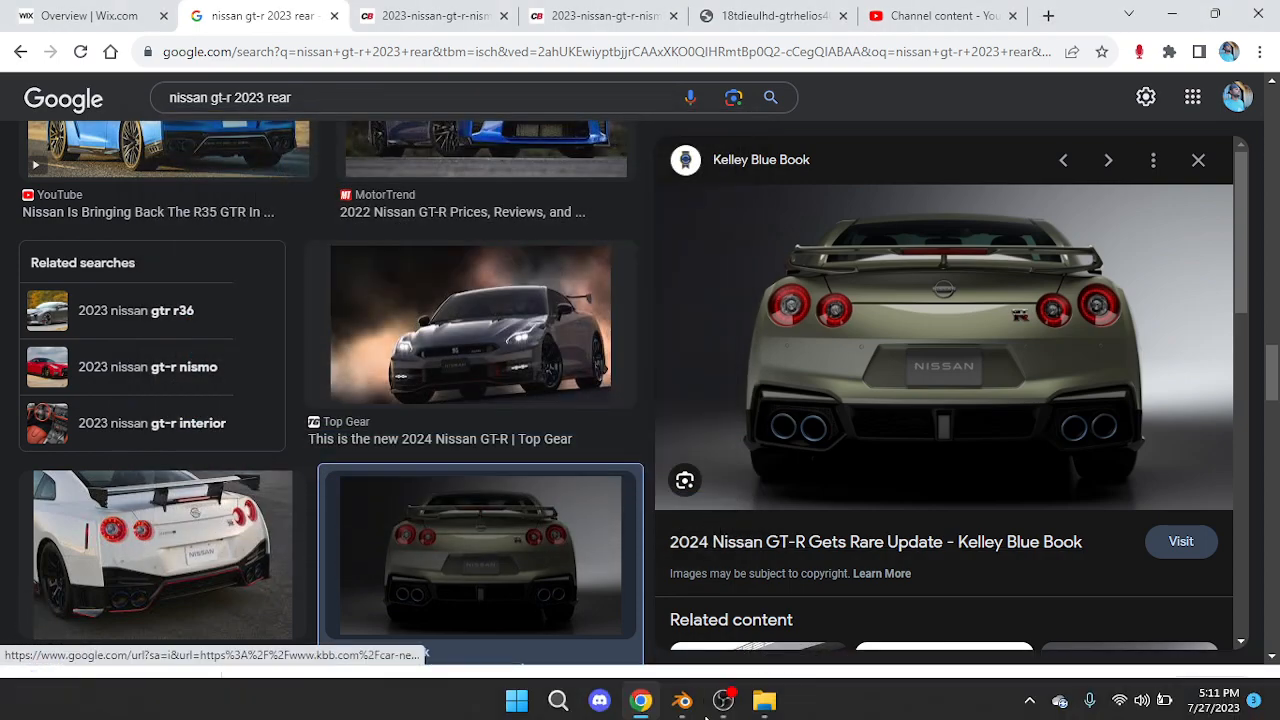
left_click(683, 698)
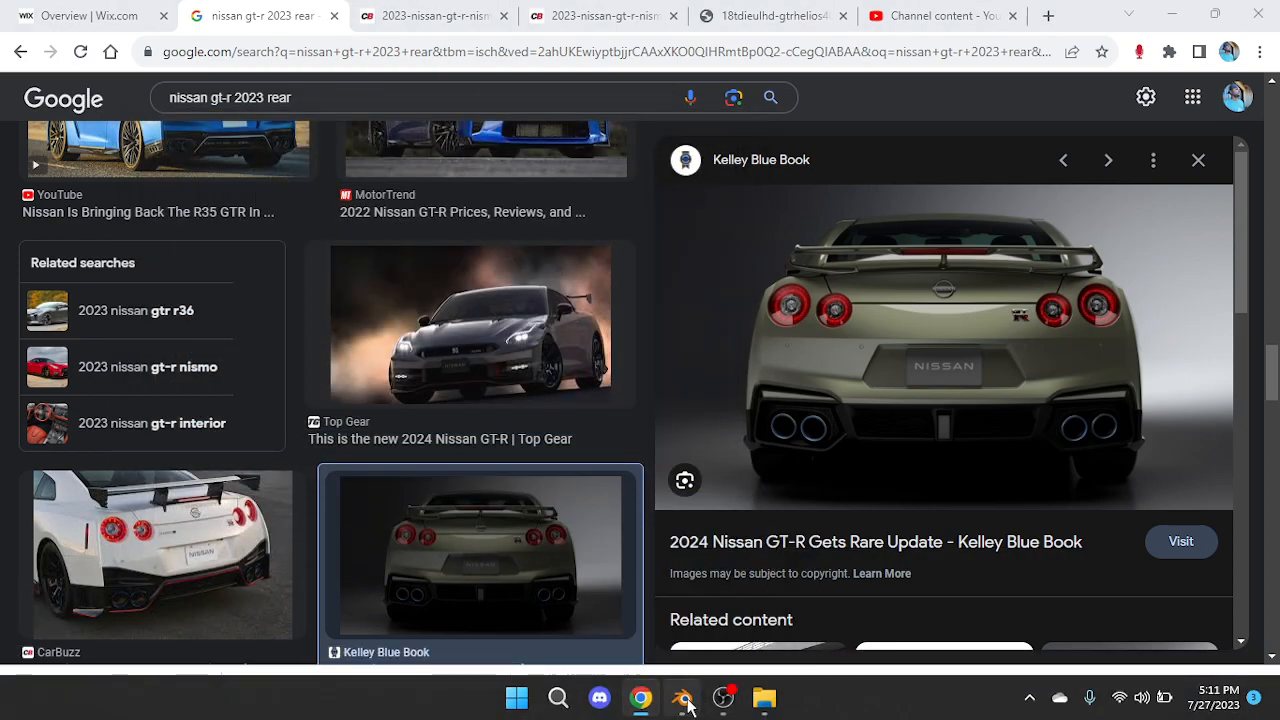
middle_click_drag(566, 441, 358, 387)
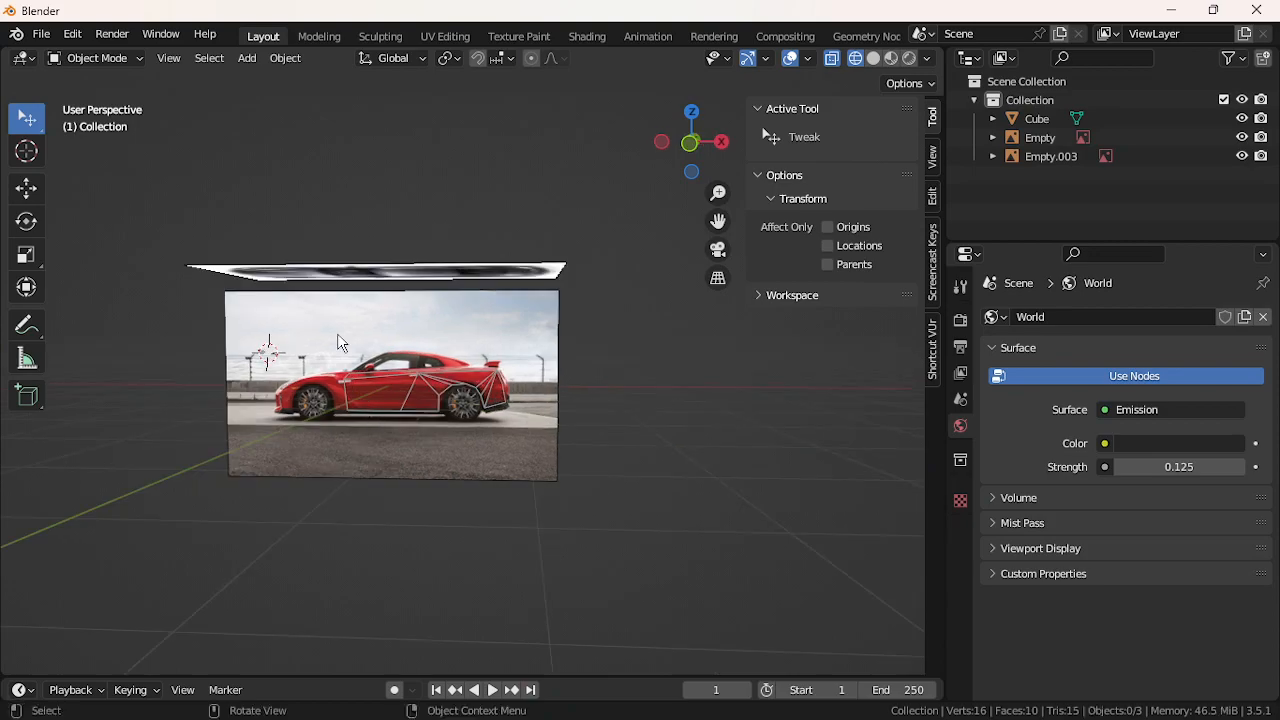
Use Add > Image > Reference to browse The Nissan GT-R folder for a reference image
left_click(248, 60)
mouse_move(339, 278)
left_click(420, 285)
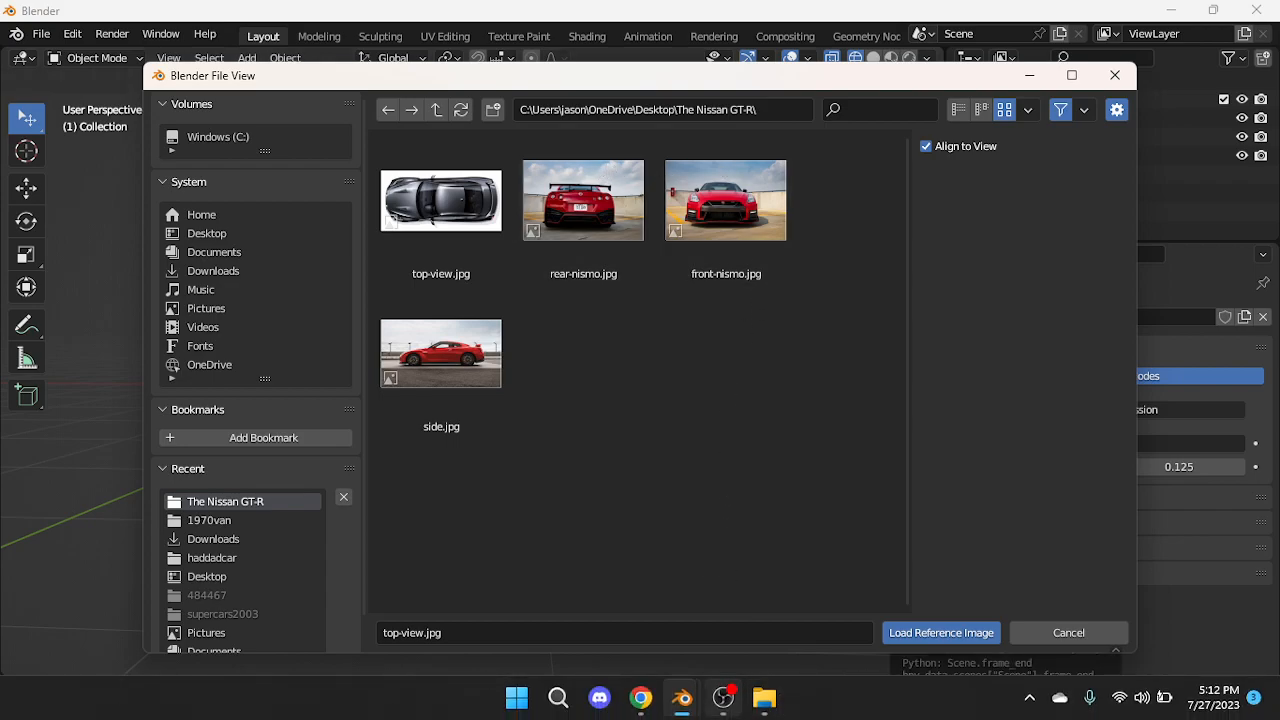
From the rear photo's Save As dialog, rename the folder's rear.avif to rear.jpg, then cancel
left_click(654, 697)
right_click(834, 347)
left_click(880, 545)
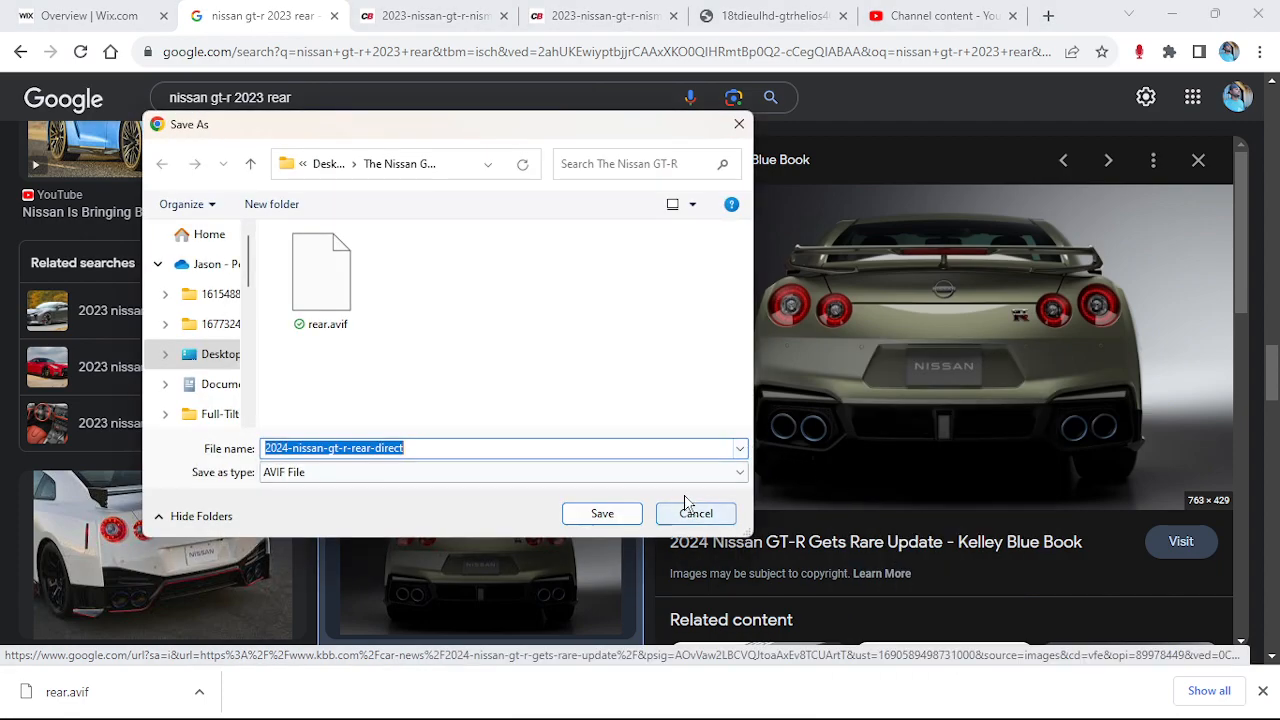
left_click(335, 325)
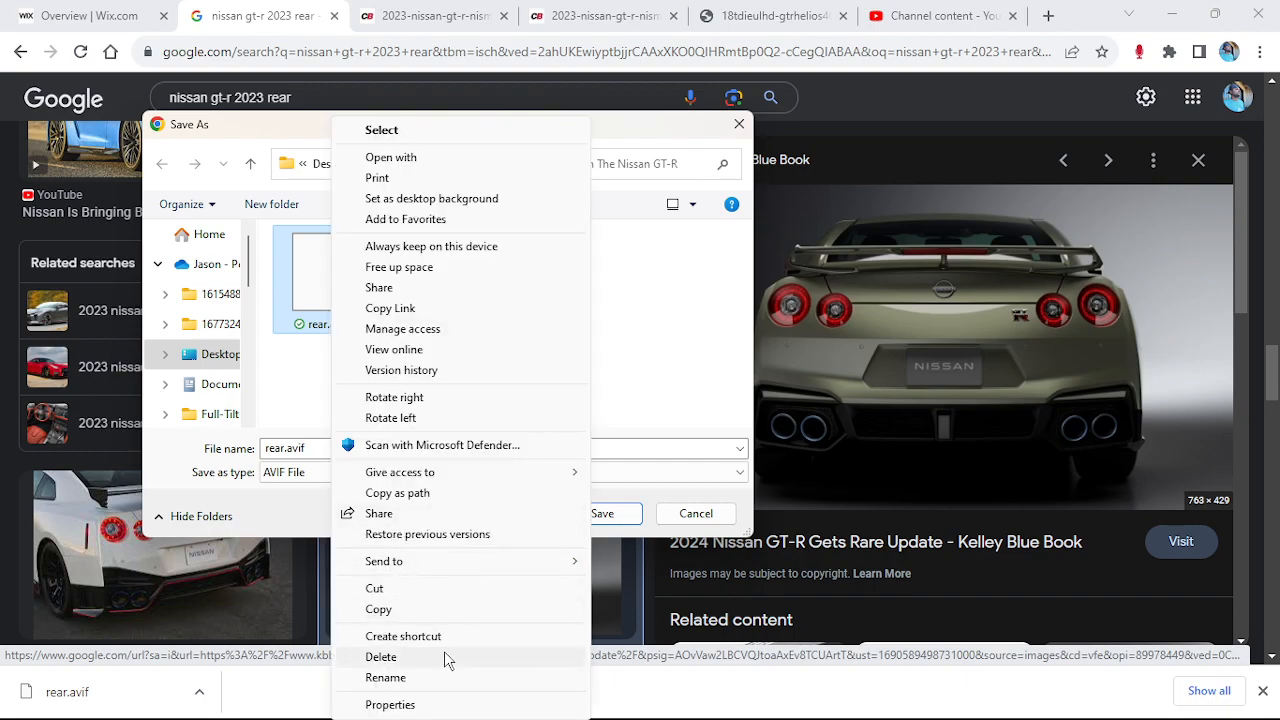
left_click(451, 679)
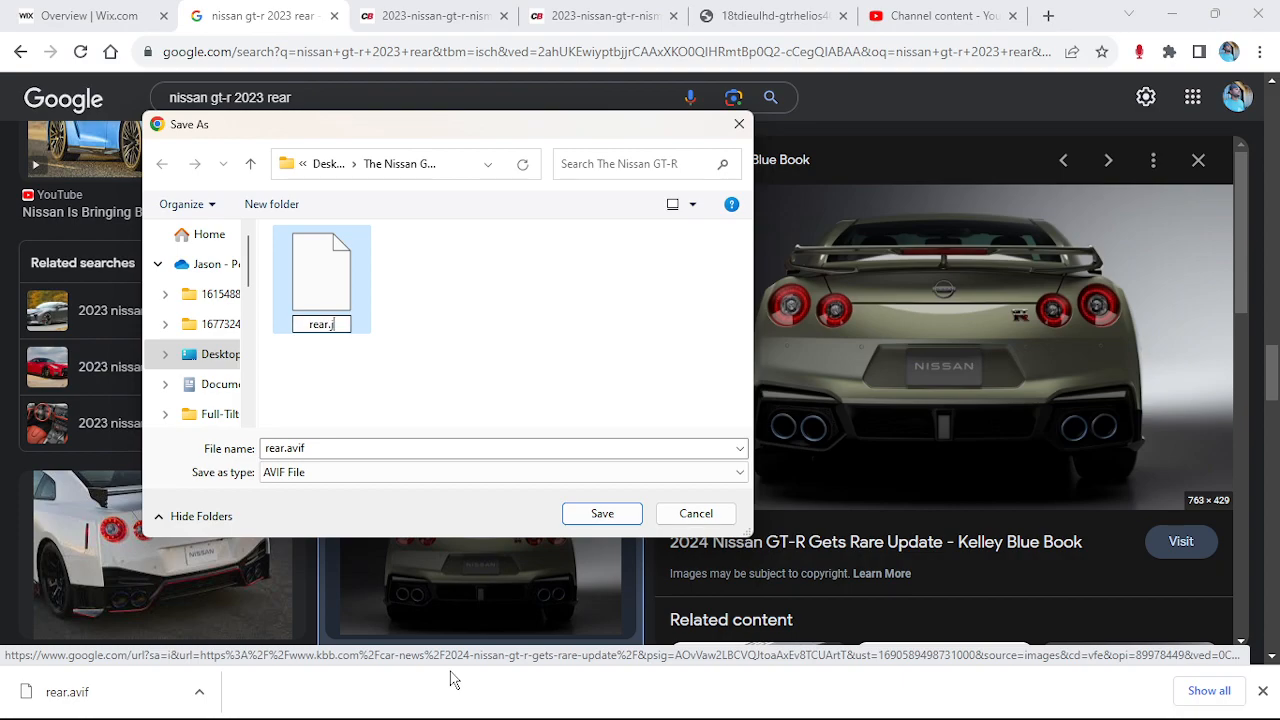
key("Return")
key("Return")
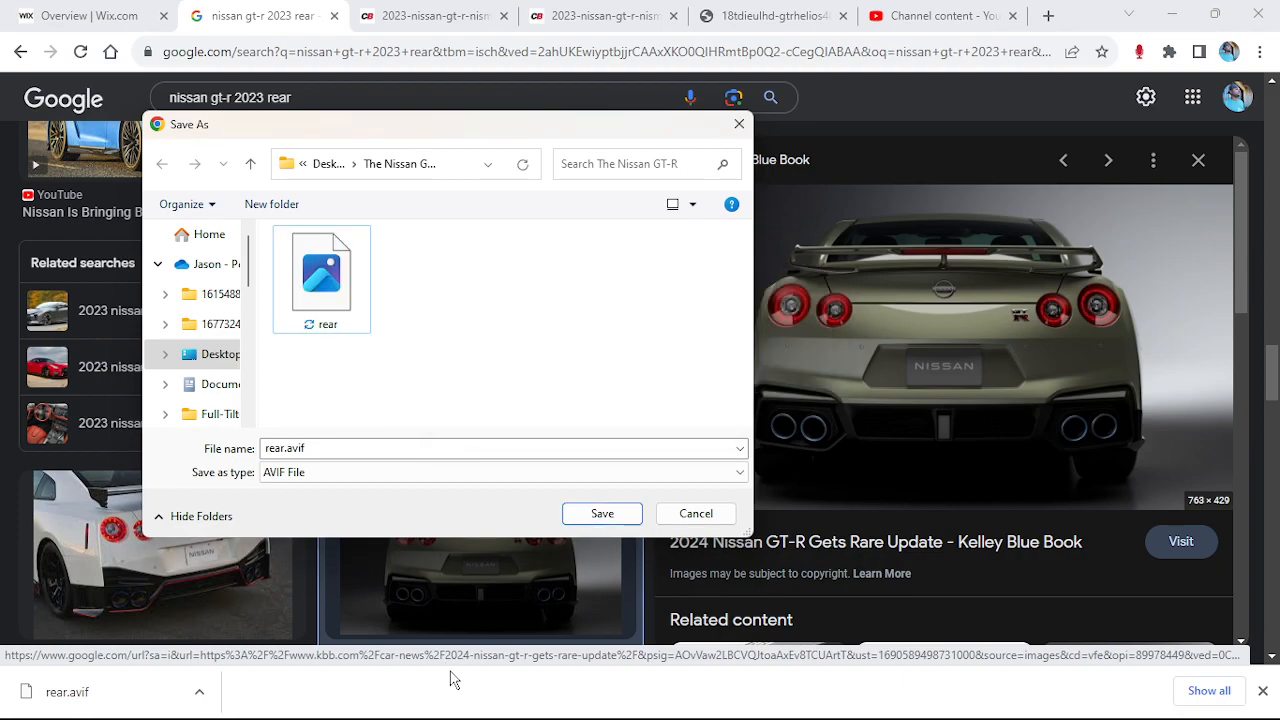
left_click(696, 513)
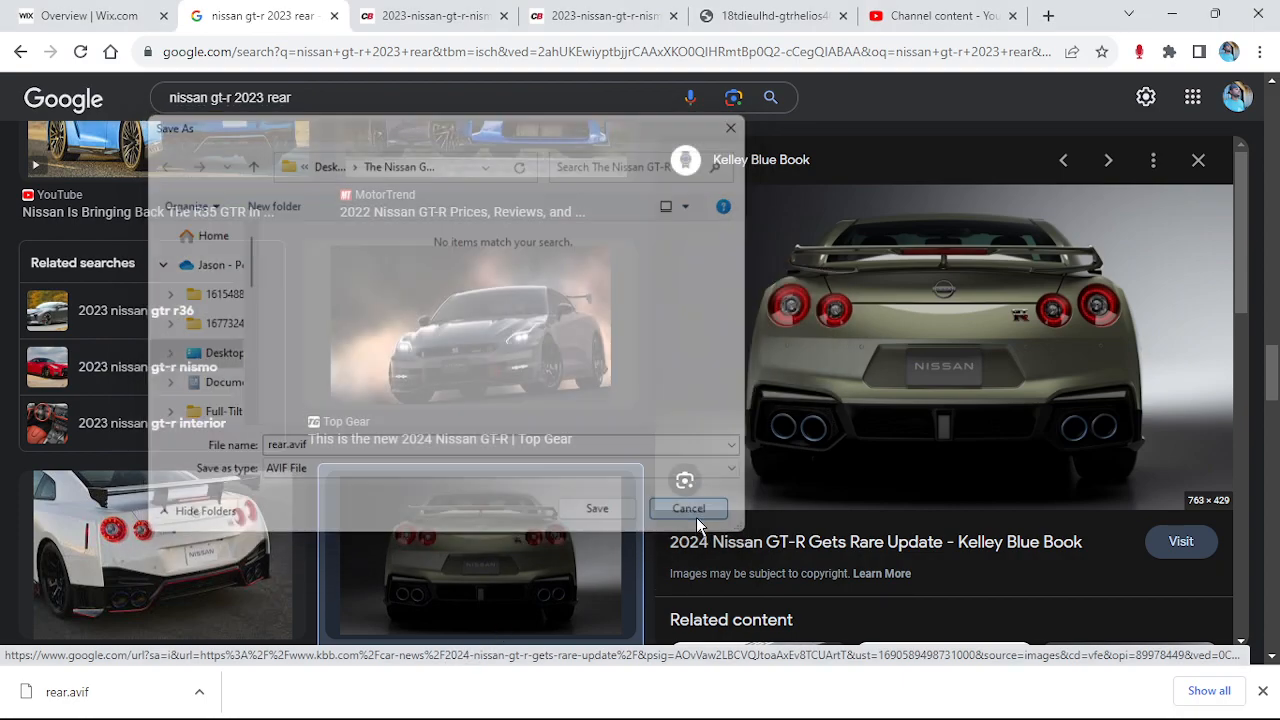
left_click(723, 697)
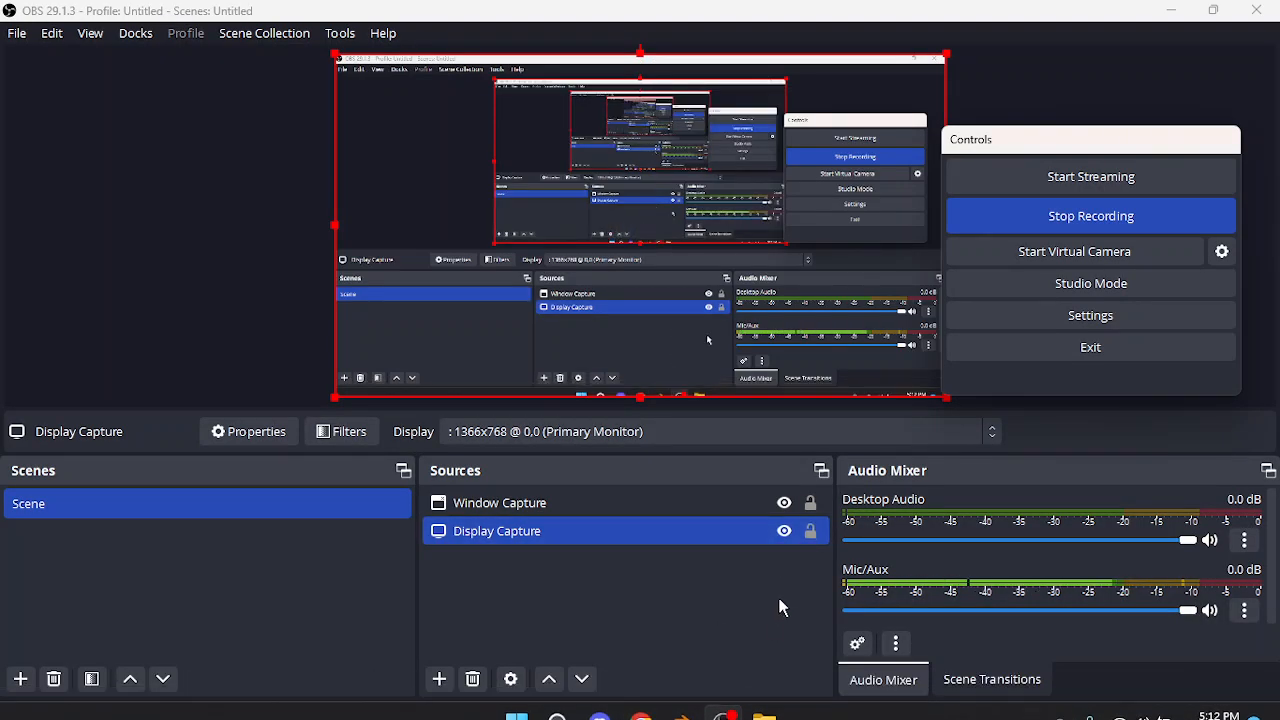
Refresh the file browser, load rear.jpg, then delete the broken magenta reference
mouse_move(686, 700)
left_click(758, 636)
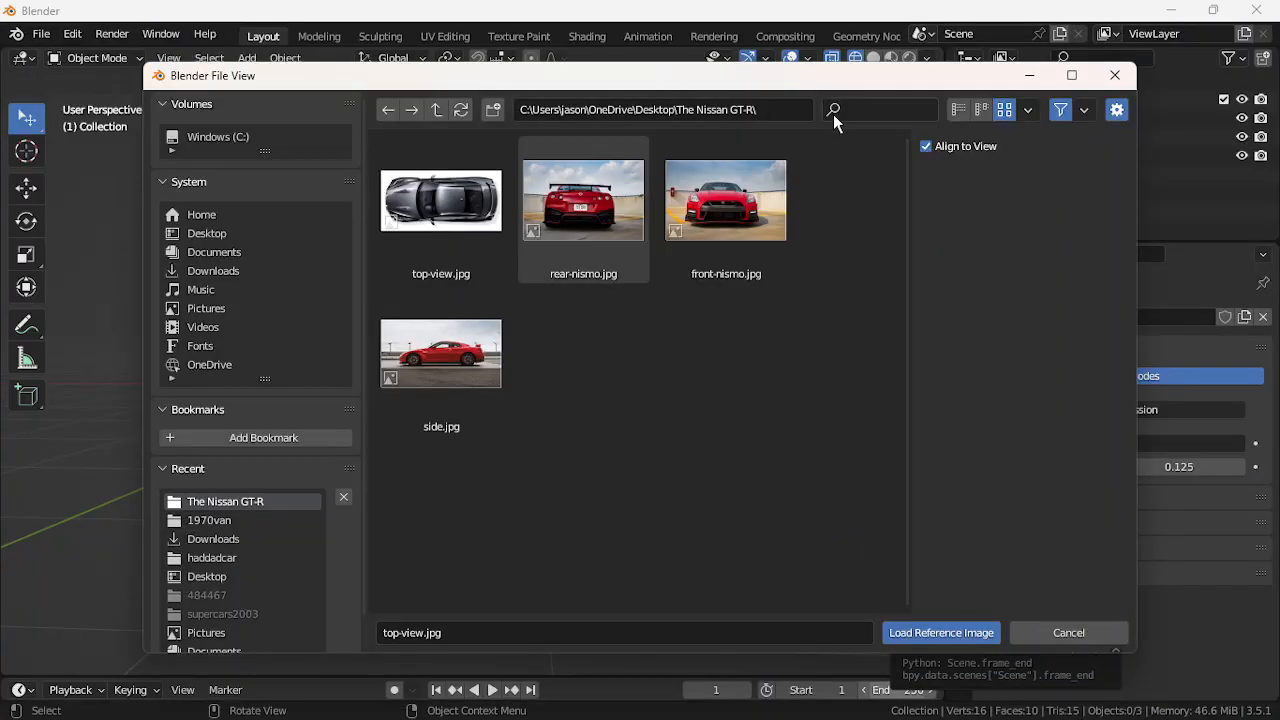
left_click(463, 111)
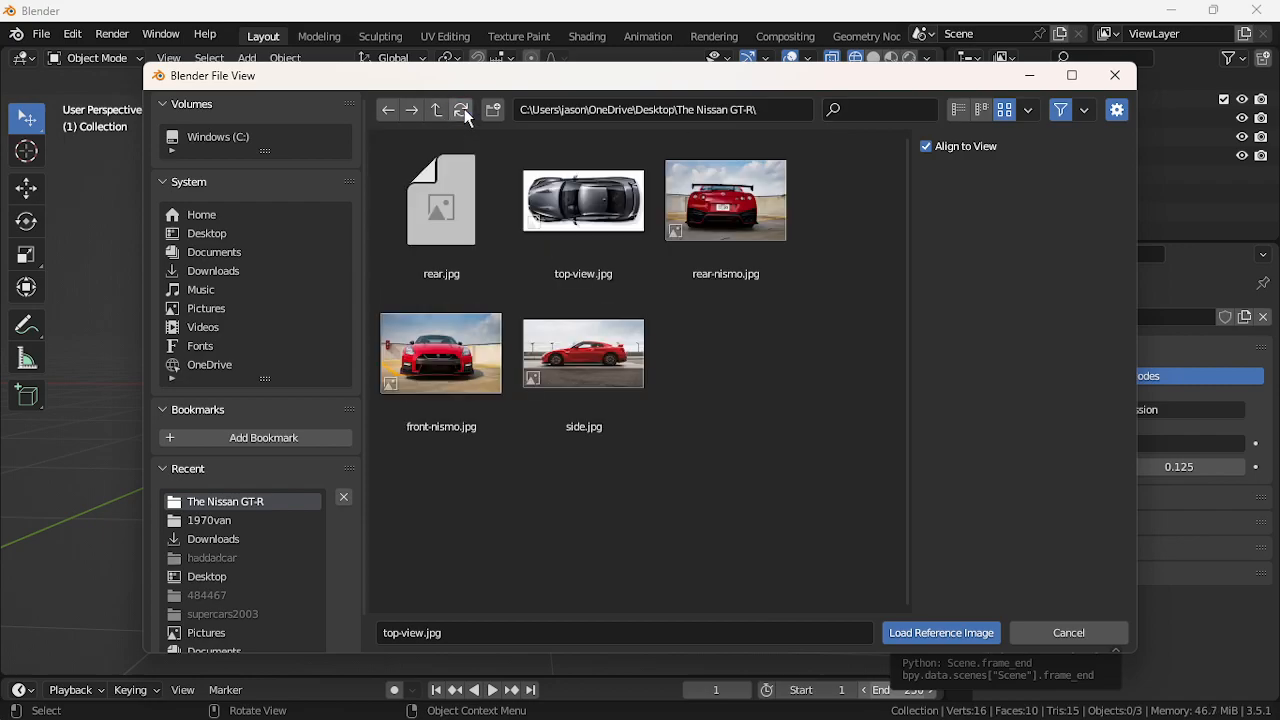
double_click(461, 219)
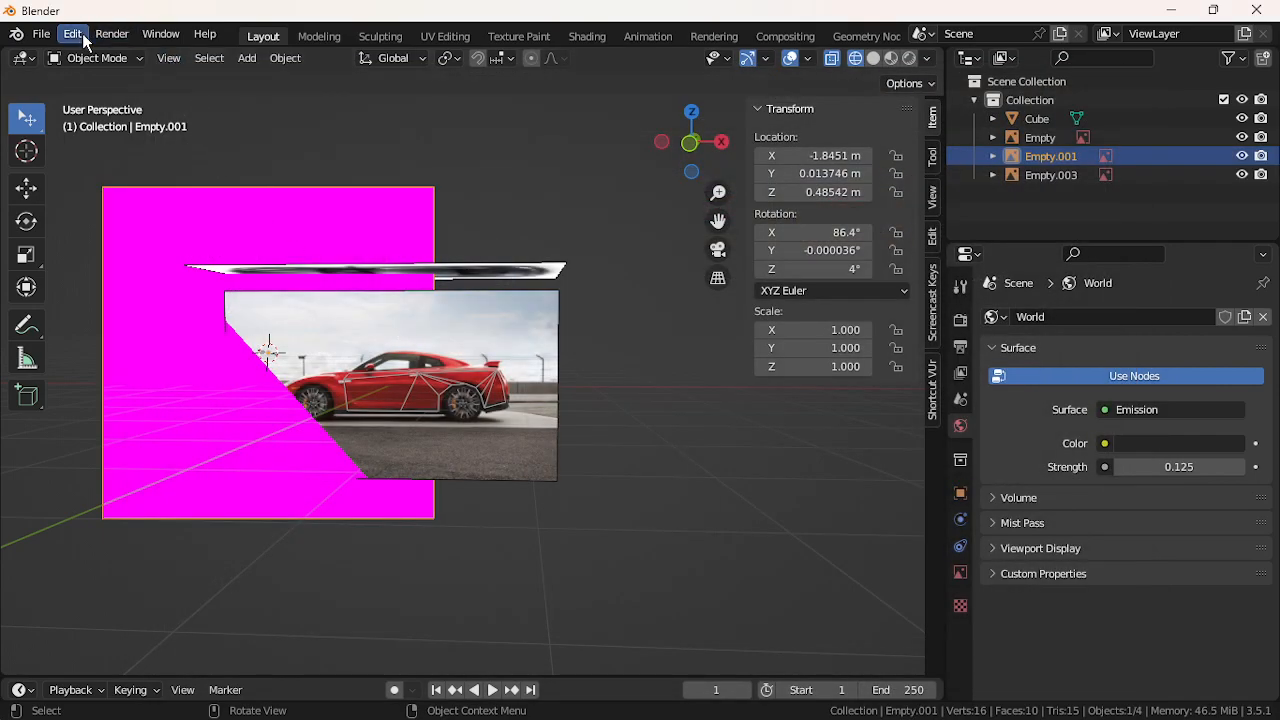
left_click(41, 33)
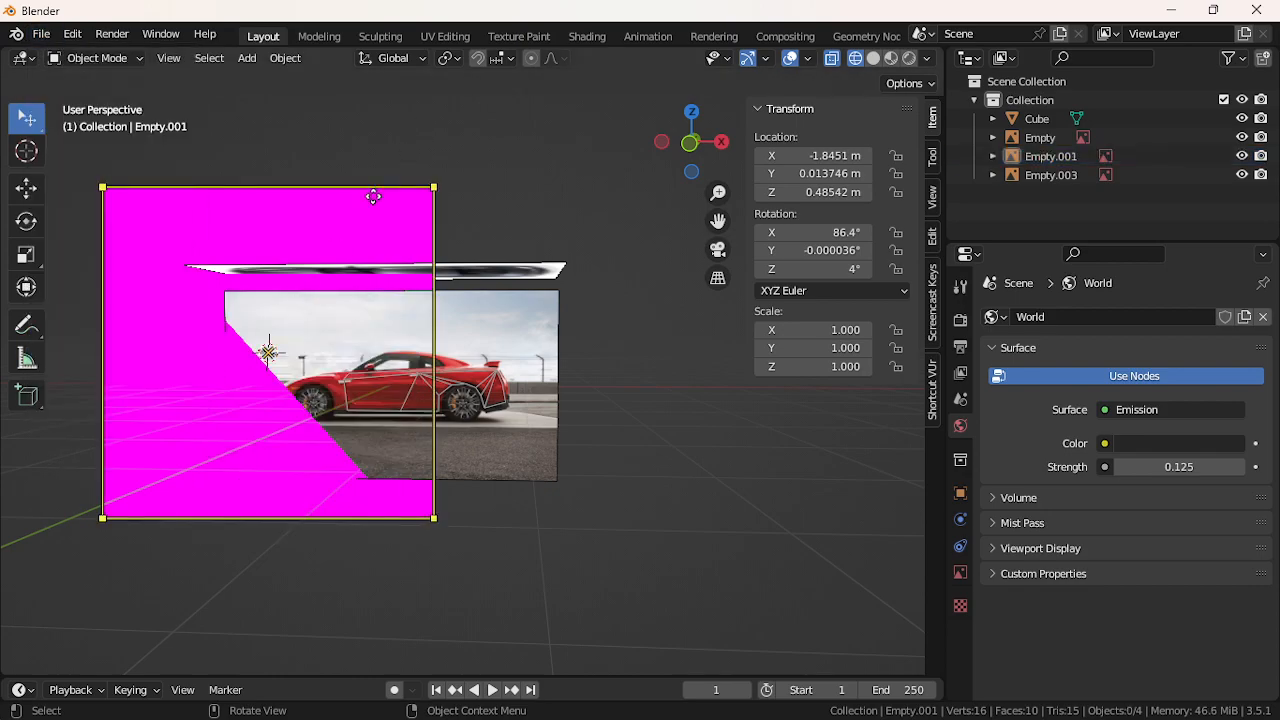
key("Delete")
Reopen Add > Image > Reference, delete rear.jpg from the folder, and cancel the browser
left_click(247, 58)
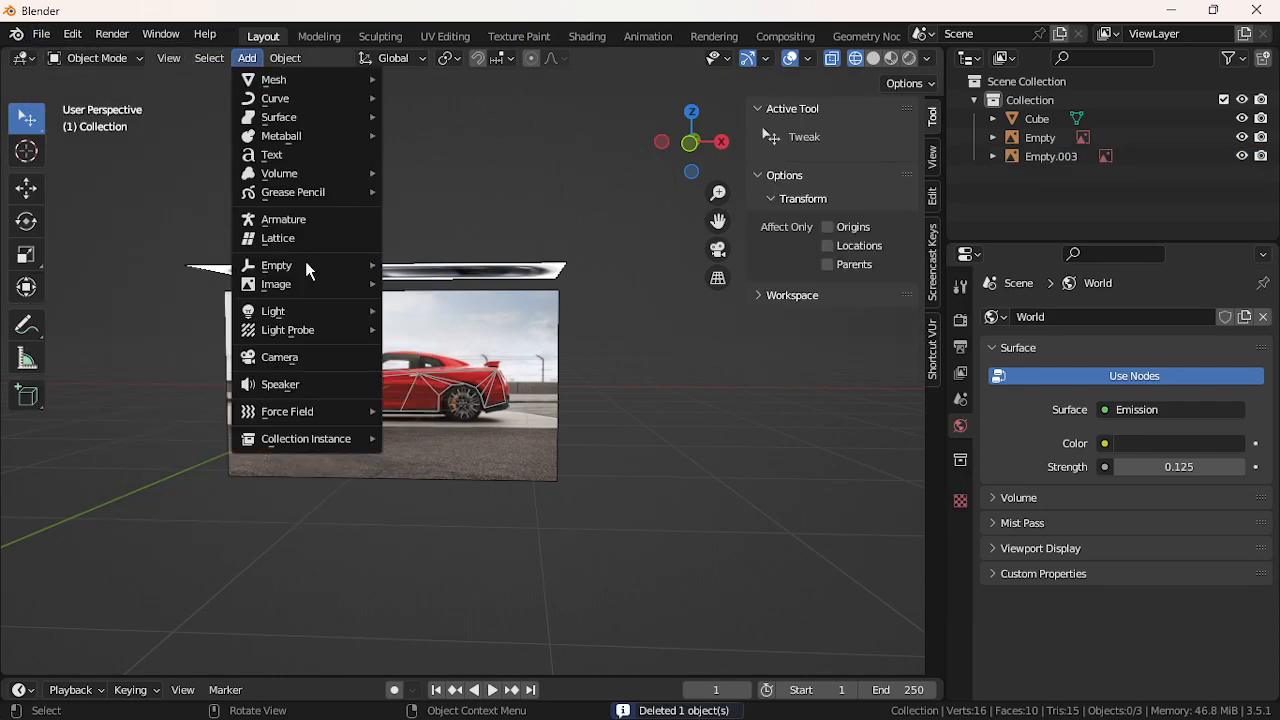
mouse_move(312, 286)
left_click(461, 287)
left_click(462, 224)
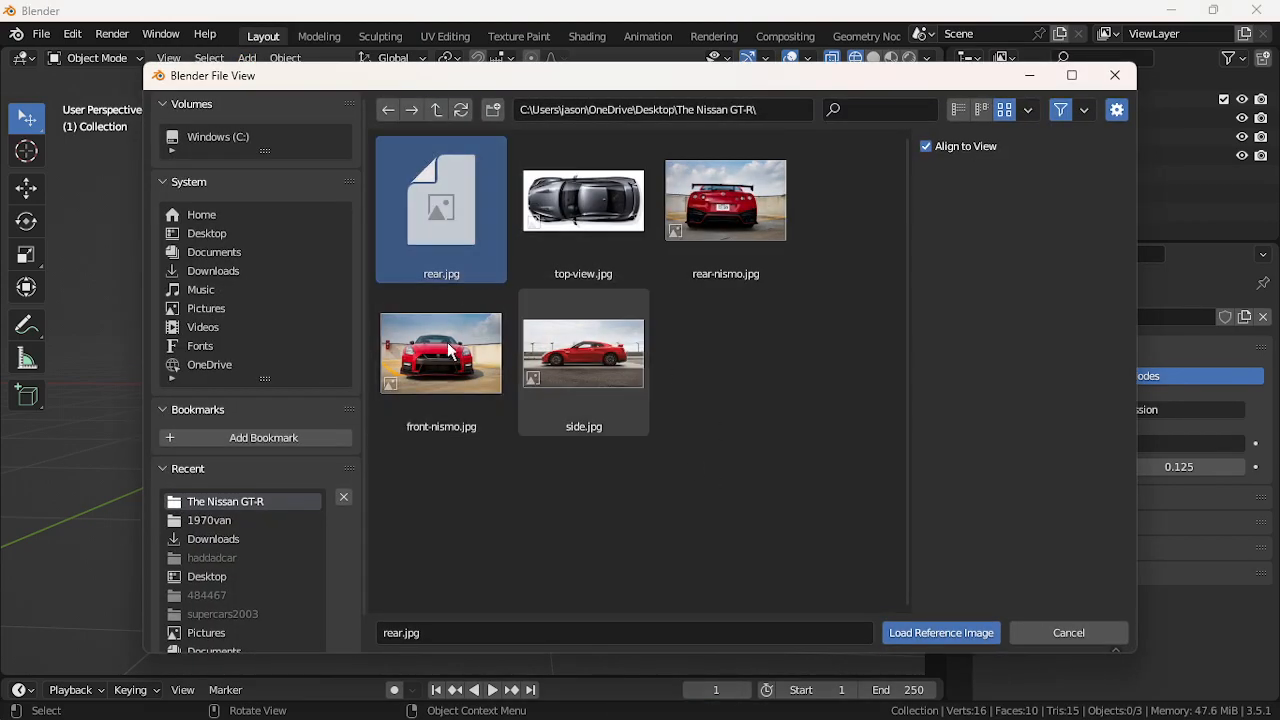
right_click(384, 277)
left_click(386, 282)
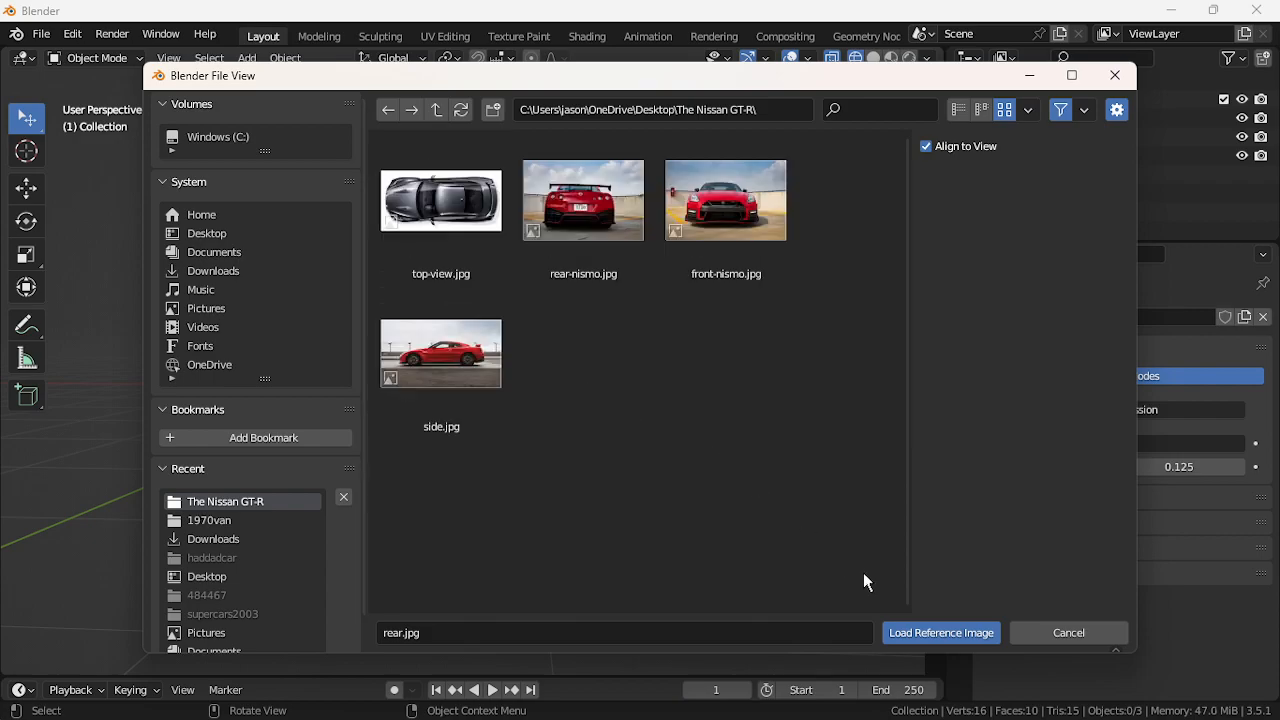
left_click(1066, 634)
Return to Chrome and scroll through the 'nissan gt-r 2023 rear' image results
left_click(641, 700)
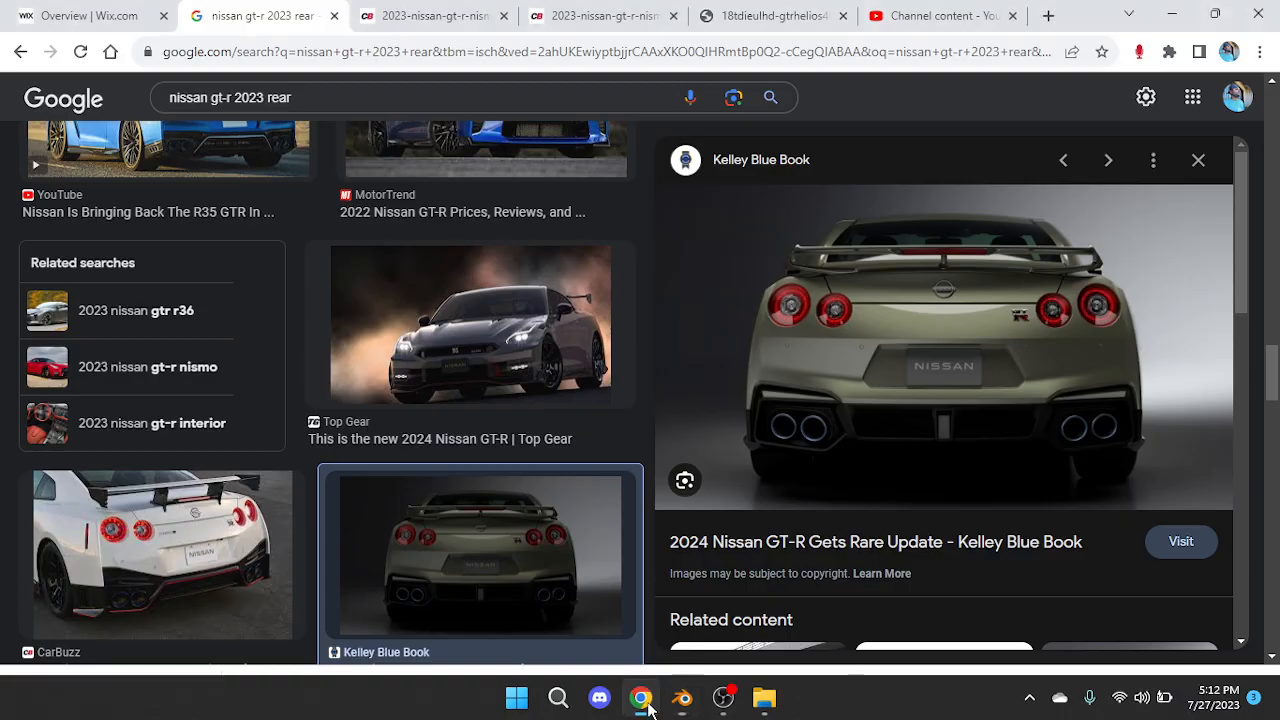
scroll(590, 378, "down", 12)
scroll(568, 373, "up", 3)
scroll(568, 371, "down", 4)
scroll(568, 371, "down", 6)
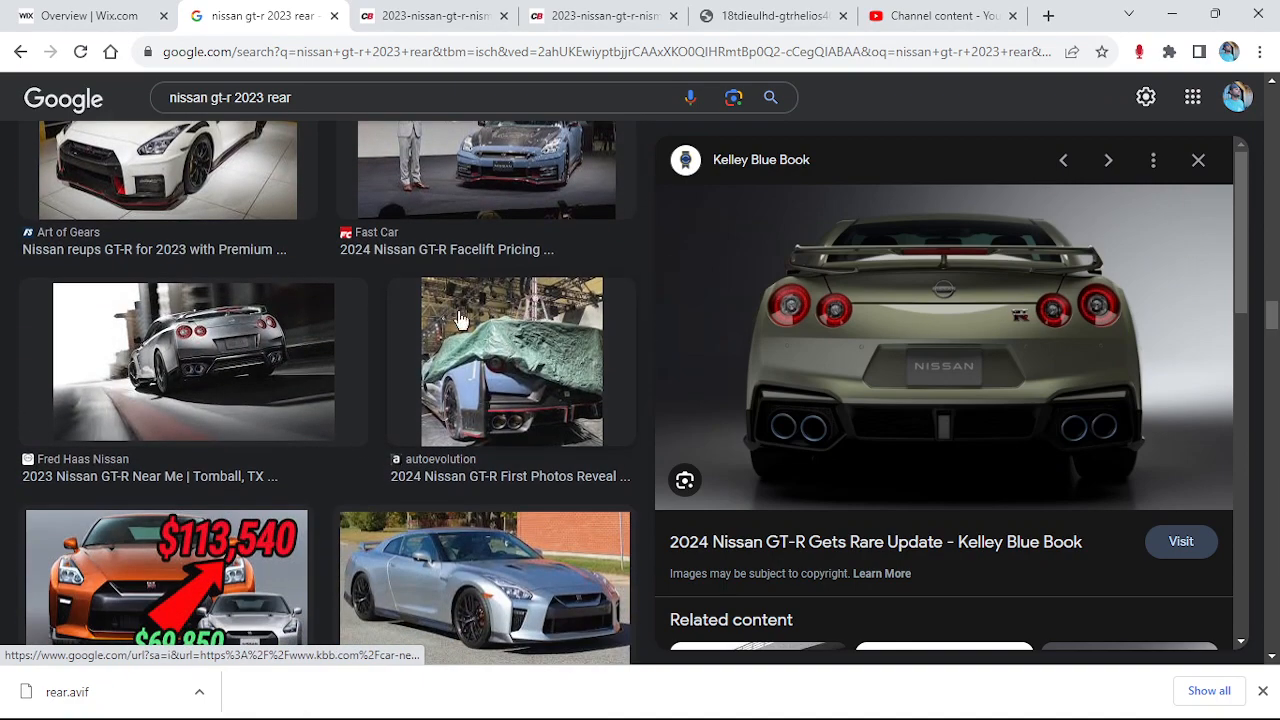
scroll(284, 340, "down", 3)
Change the search to 'nissan gt-r 2022 rear' and scroll the results
left_click(263, 104)
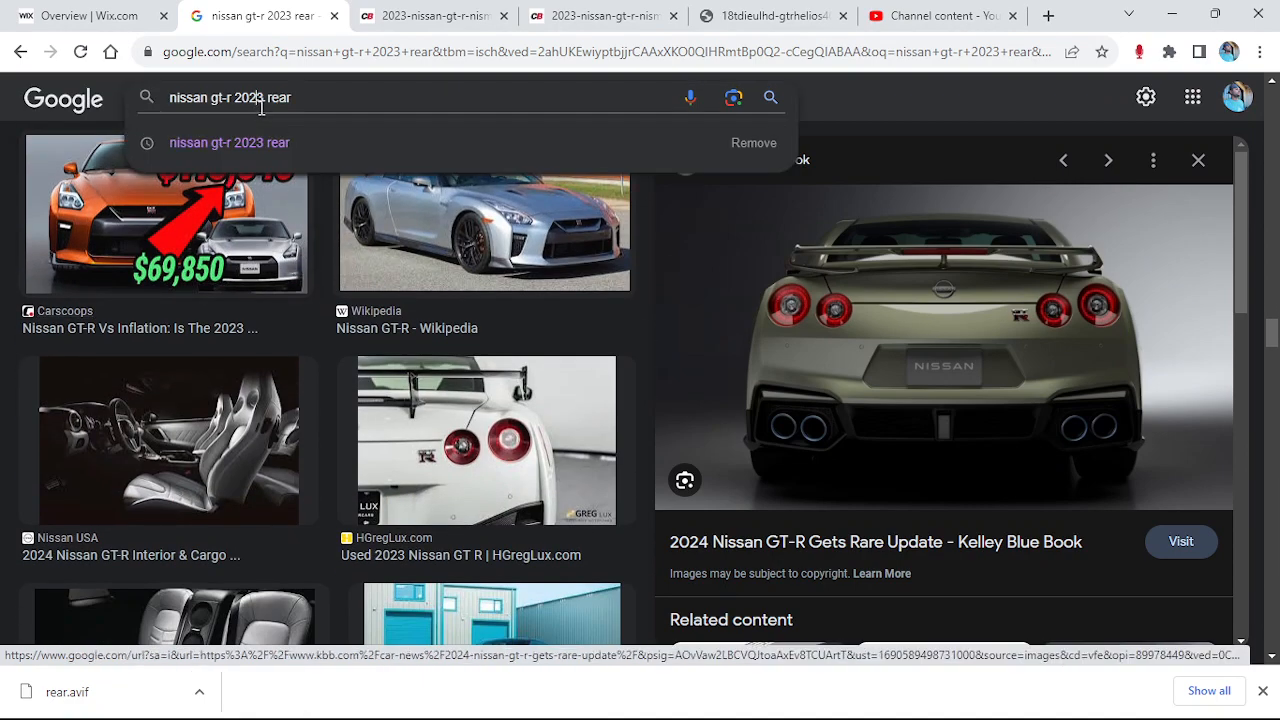
key("BackSpace")
type("2")
key("Return")
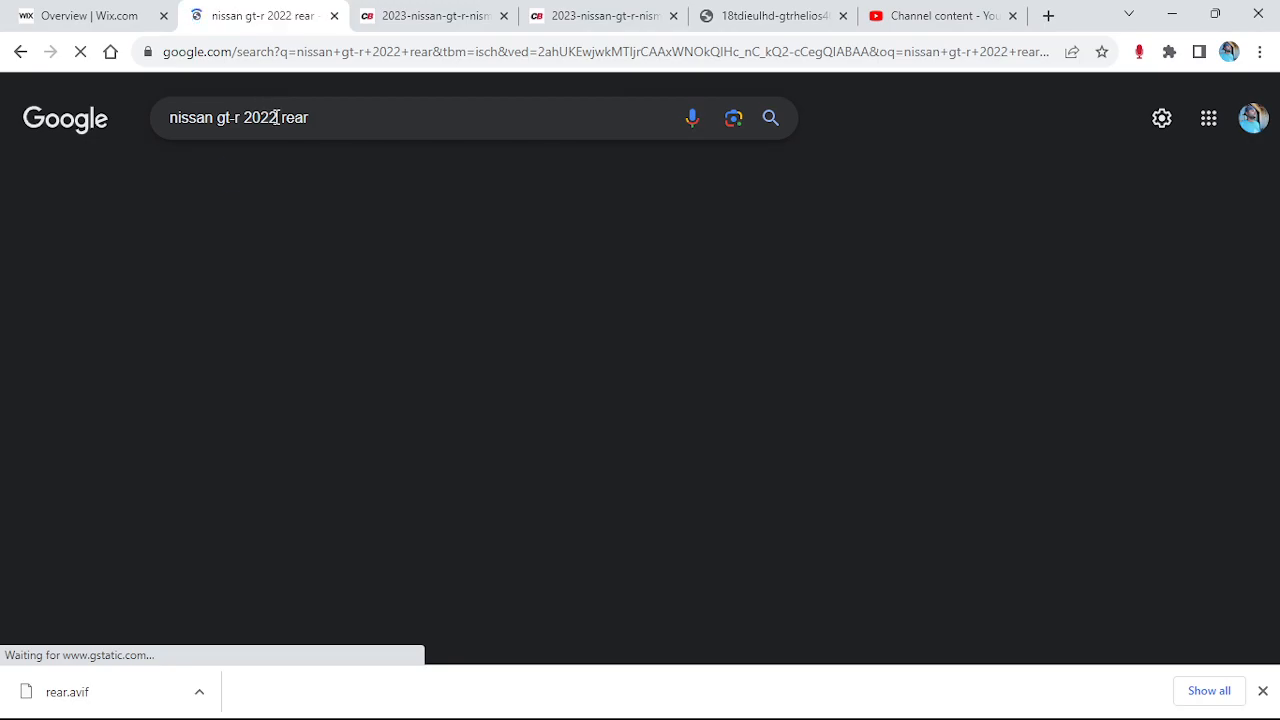
scroll(405, 475, "down", 1)
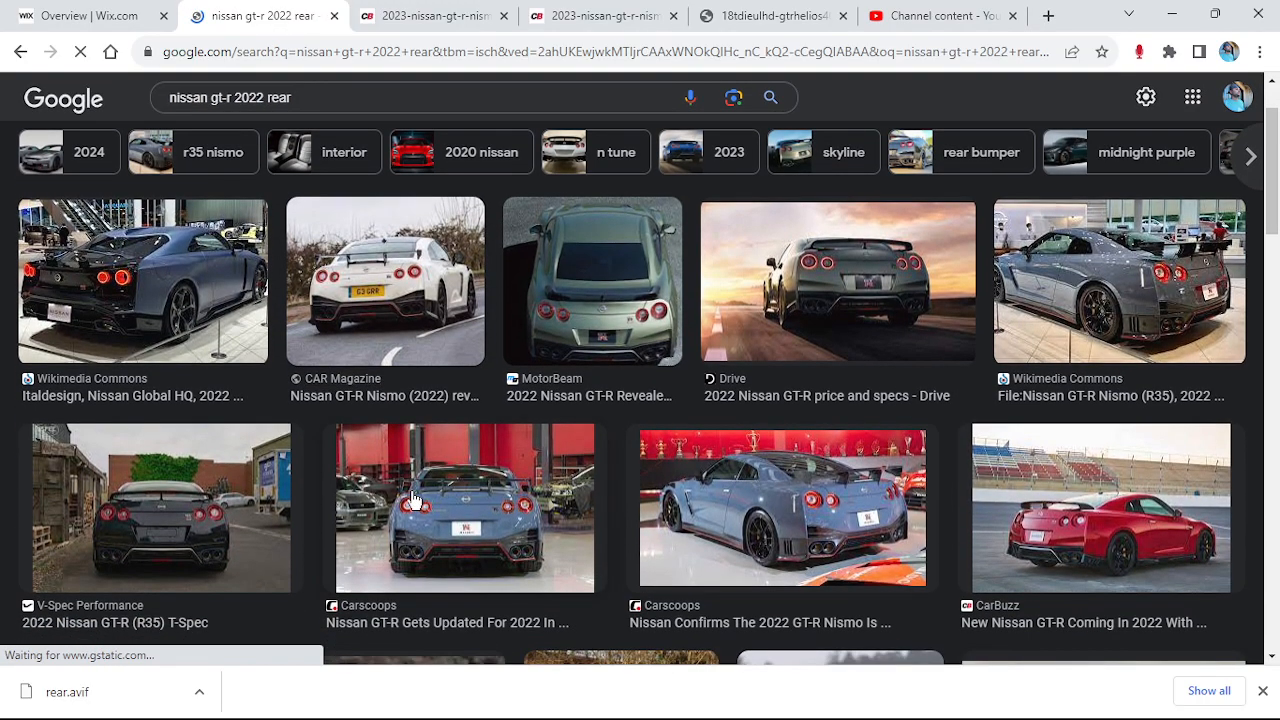
scroll(530, 436, "down", 5)
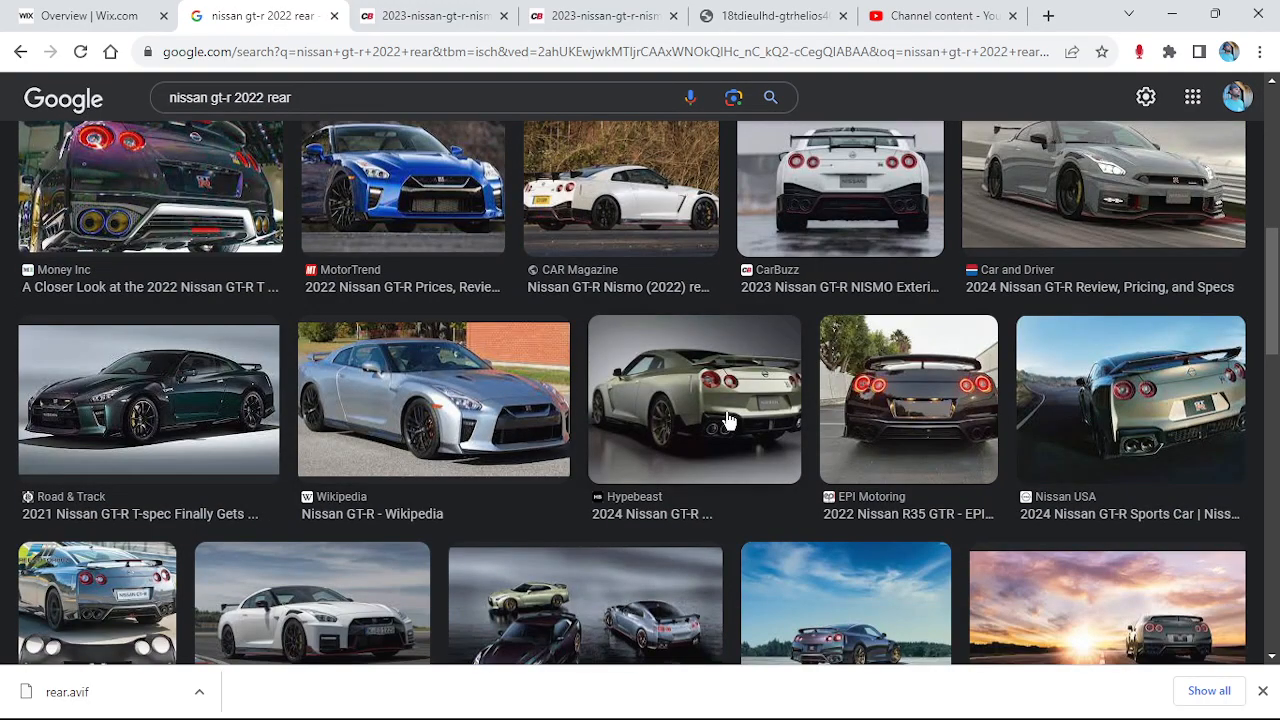
Preview the EPI Motoring rear photo and start Save image as, then cancel
left_click(842, 416)
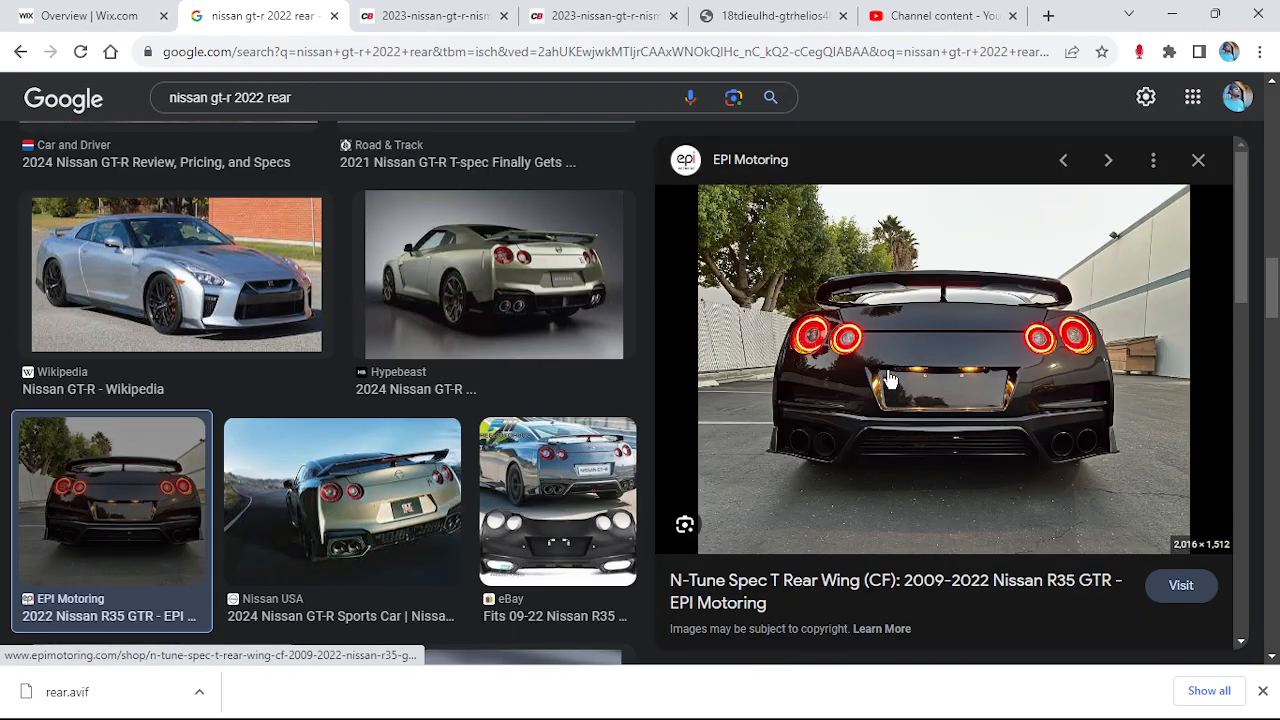
right_click(909, 355)
left_click(980, 554)
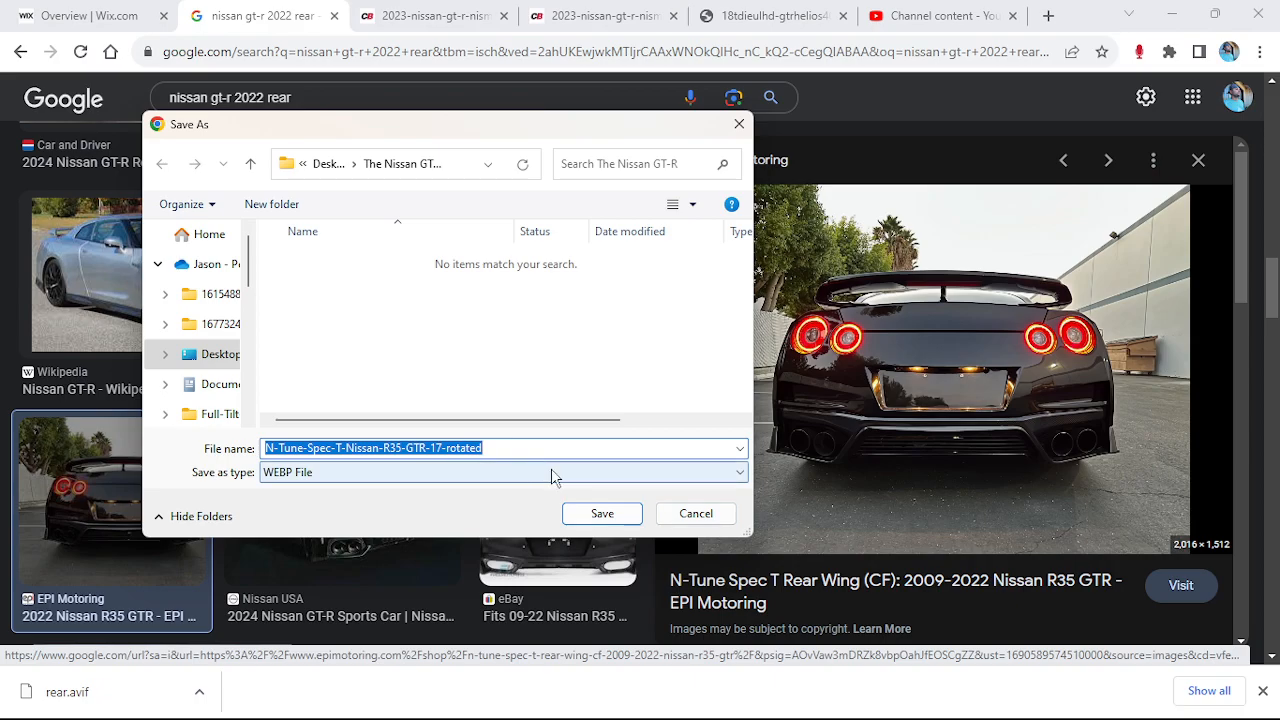
left_click(697, 515)
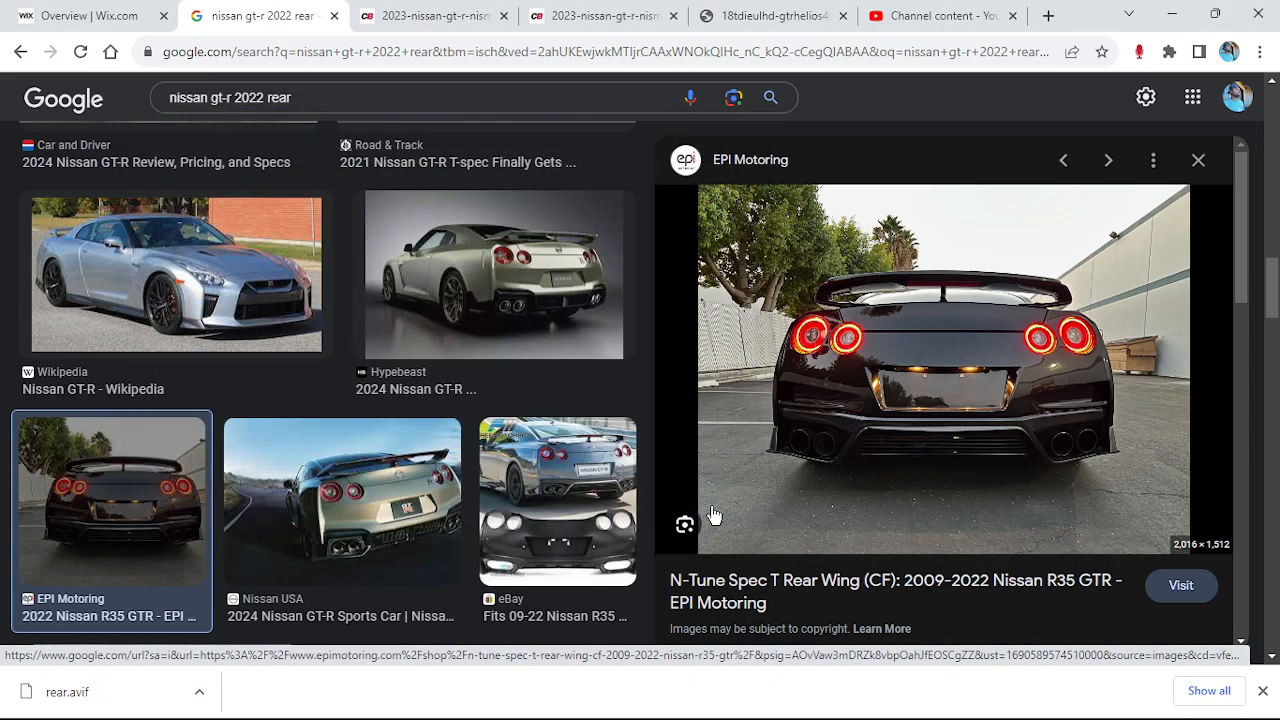
Step through the next four image previews with the Right arrow key
key("Right")
key("Right")
key("Right")
key("Right")
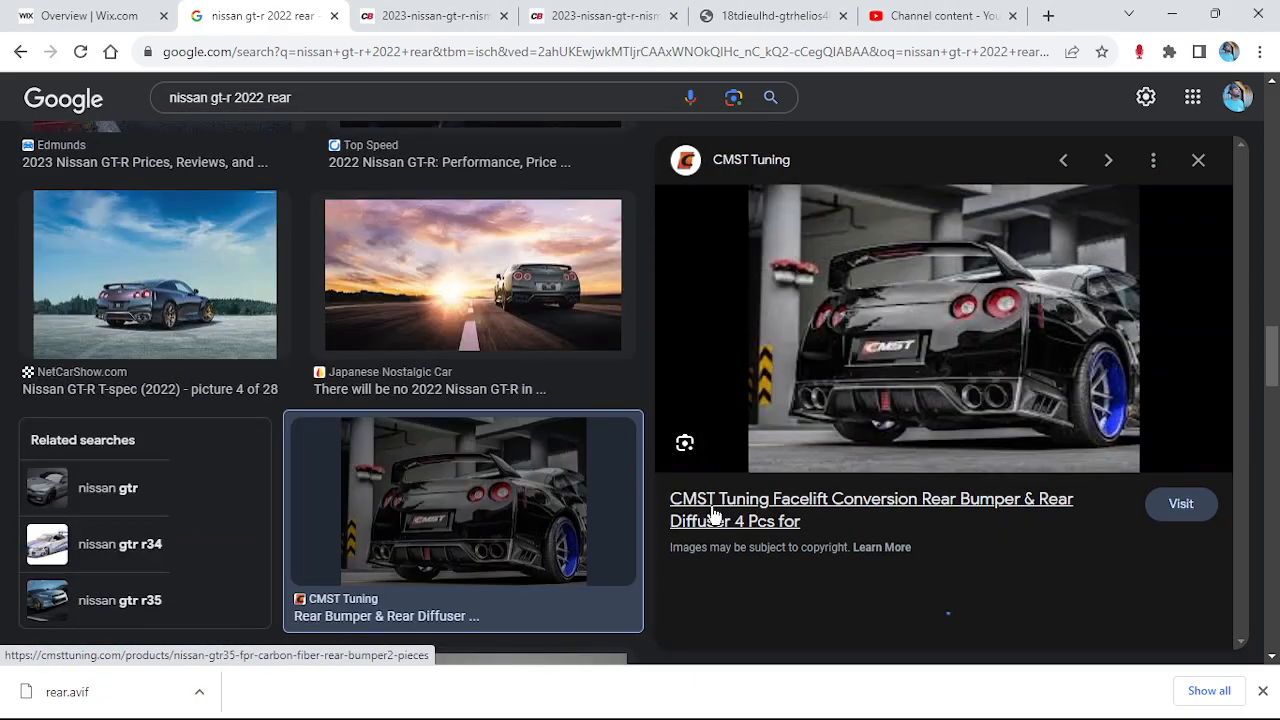
key("Right")
key("Right")
key("Right")
key("Right")
key("Right")
key("Right")
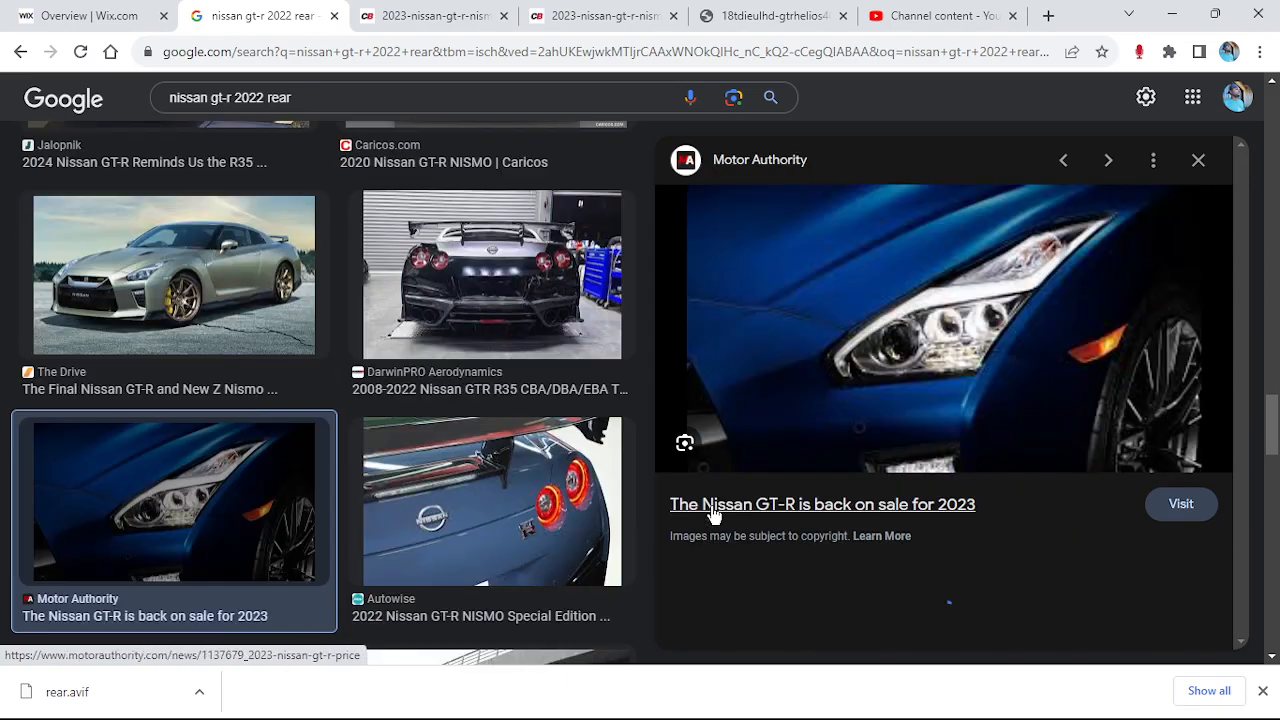
key("Right")
key("Right")
key("Right")
key("Right")
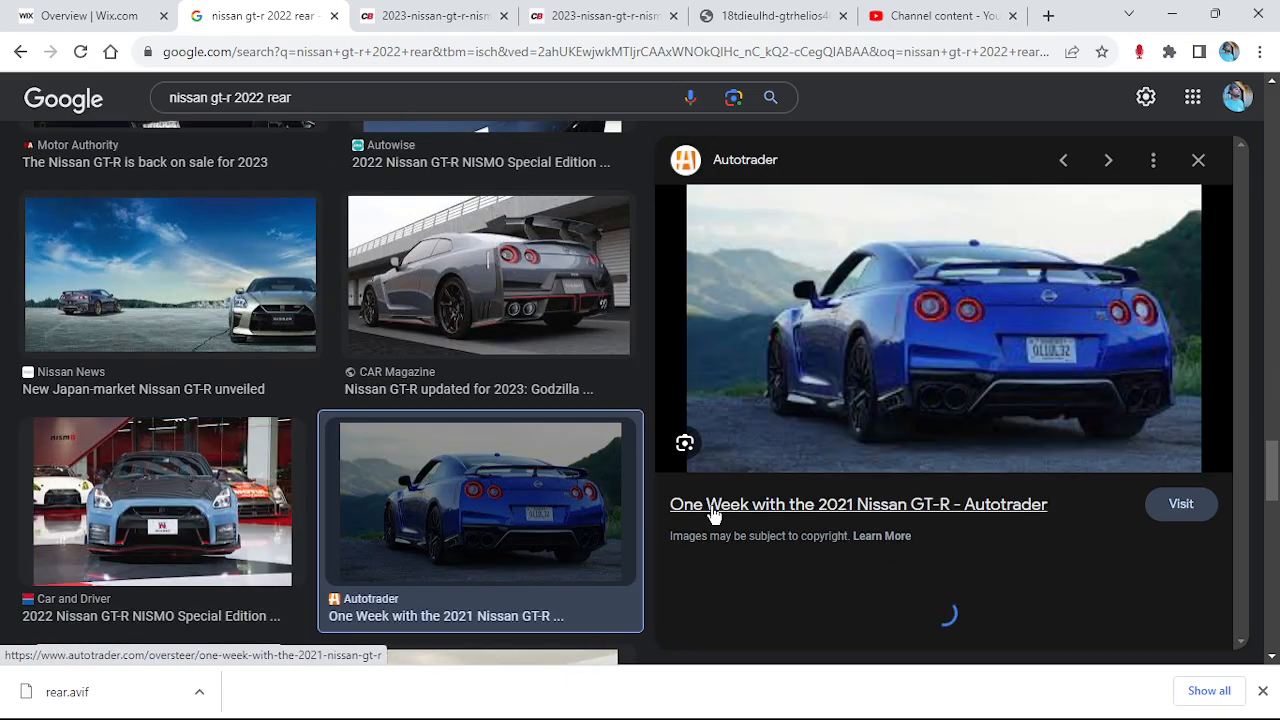
key("Right")
key("Right")
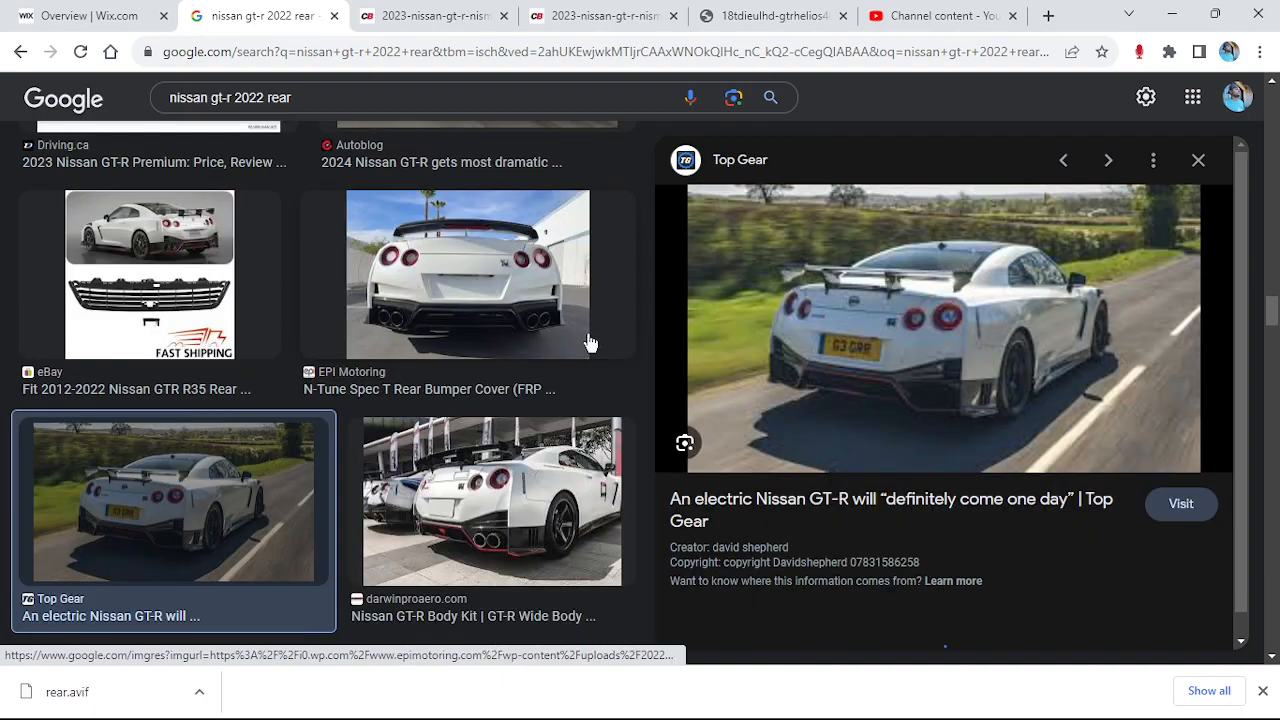
left_click(369, 83)
Search for 'nissan gt-r premium rear 2024' and scroll through the results
key("BackSpace")
key("BackSpace")
key("BackSpace")
key("BackSpace")
type("premium rea")
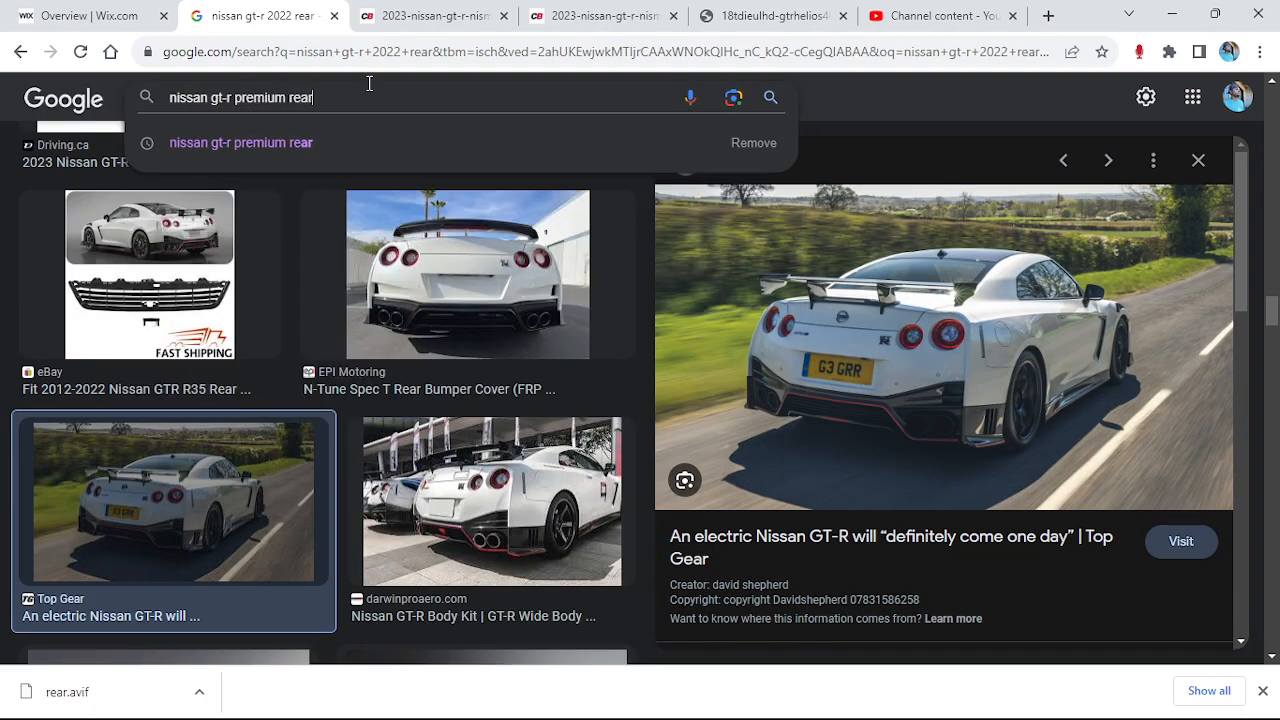
type("r 2024")
key("Return")
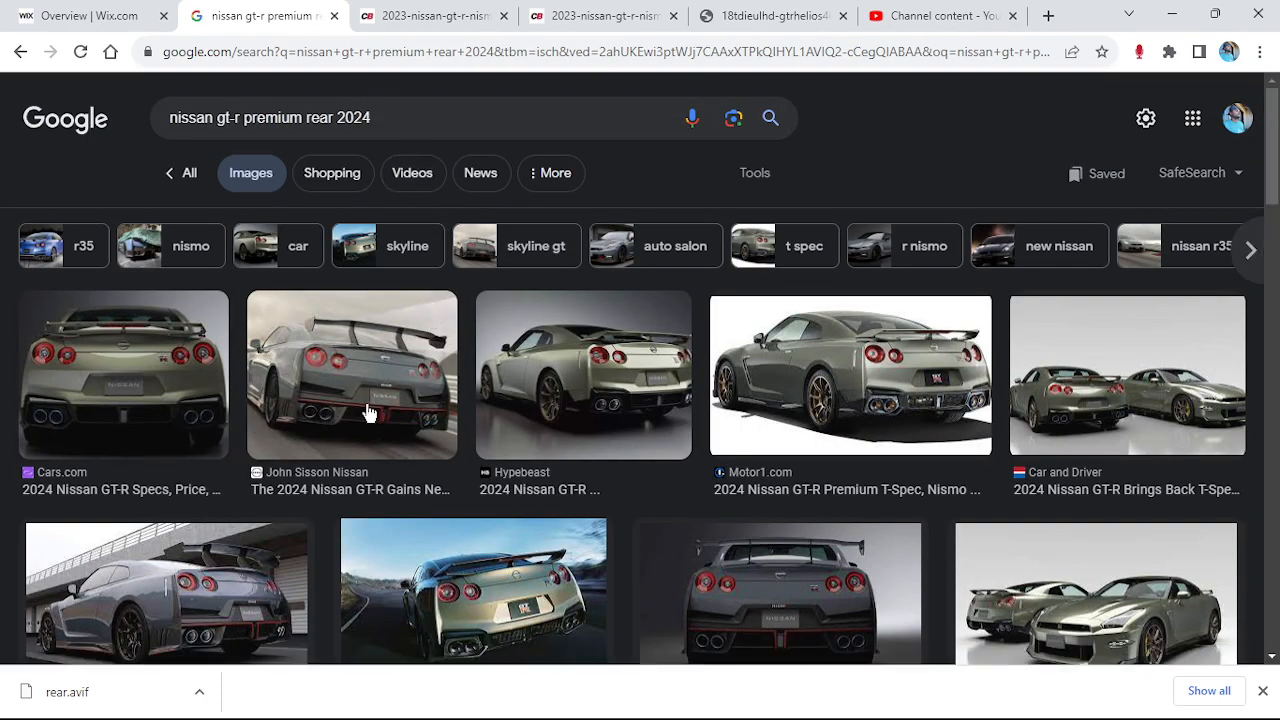
scroll(509, 401, "down", 5)
scroll(686, 360, "up", 2)
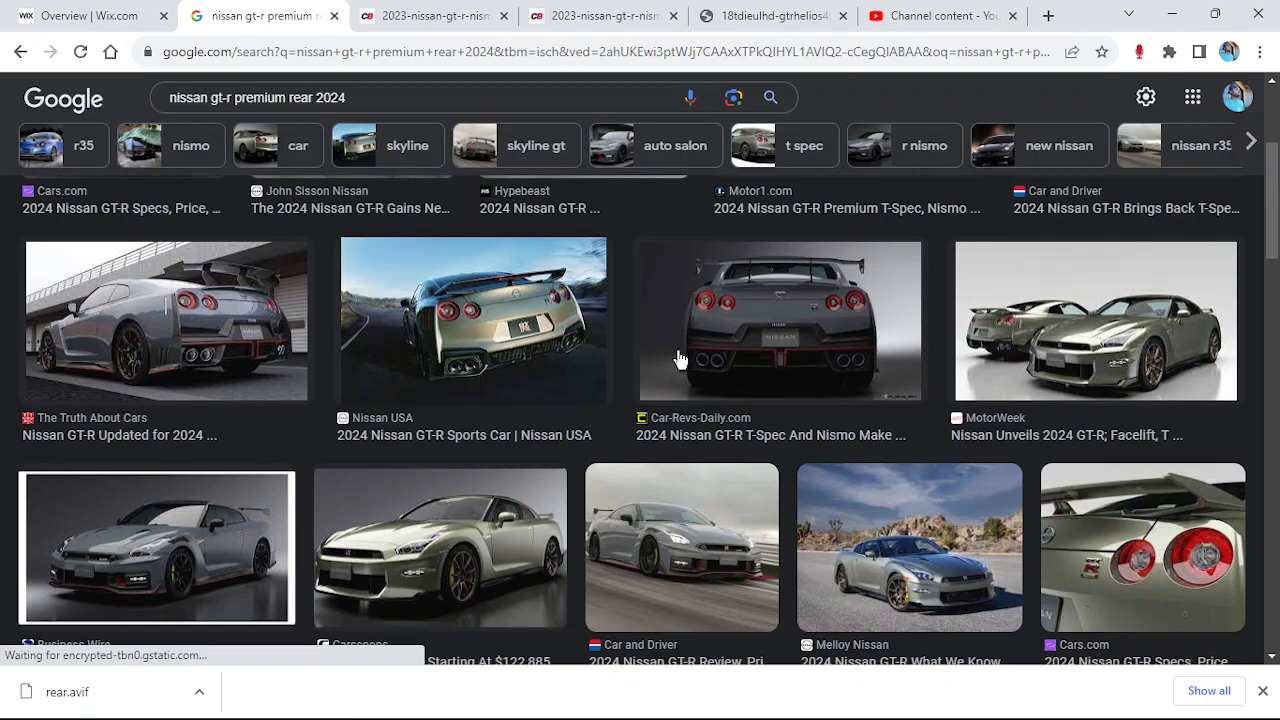
scroll(718, 357, "down", 6)
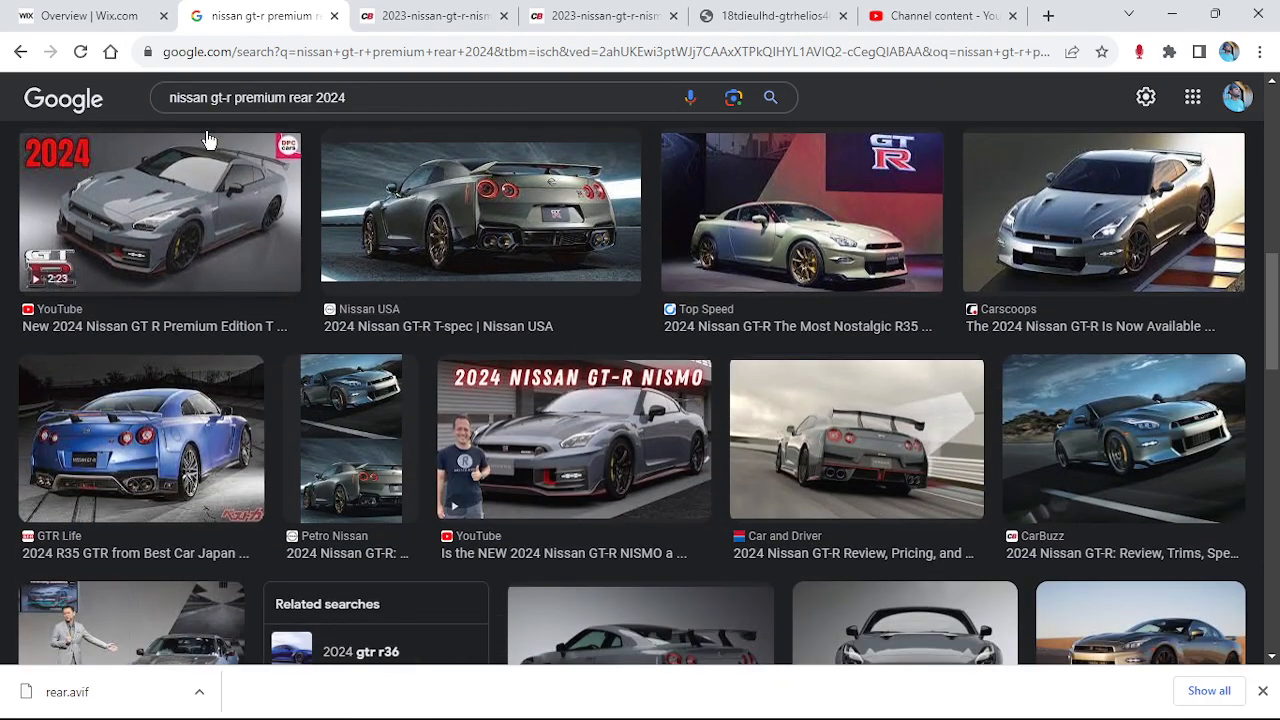
scroll(472, 253, "down", 4)
scroll(197, 295, "up", 3)
scroll(200, 310, "up", 10)
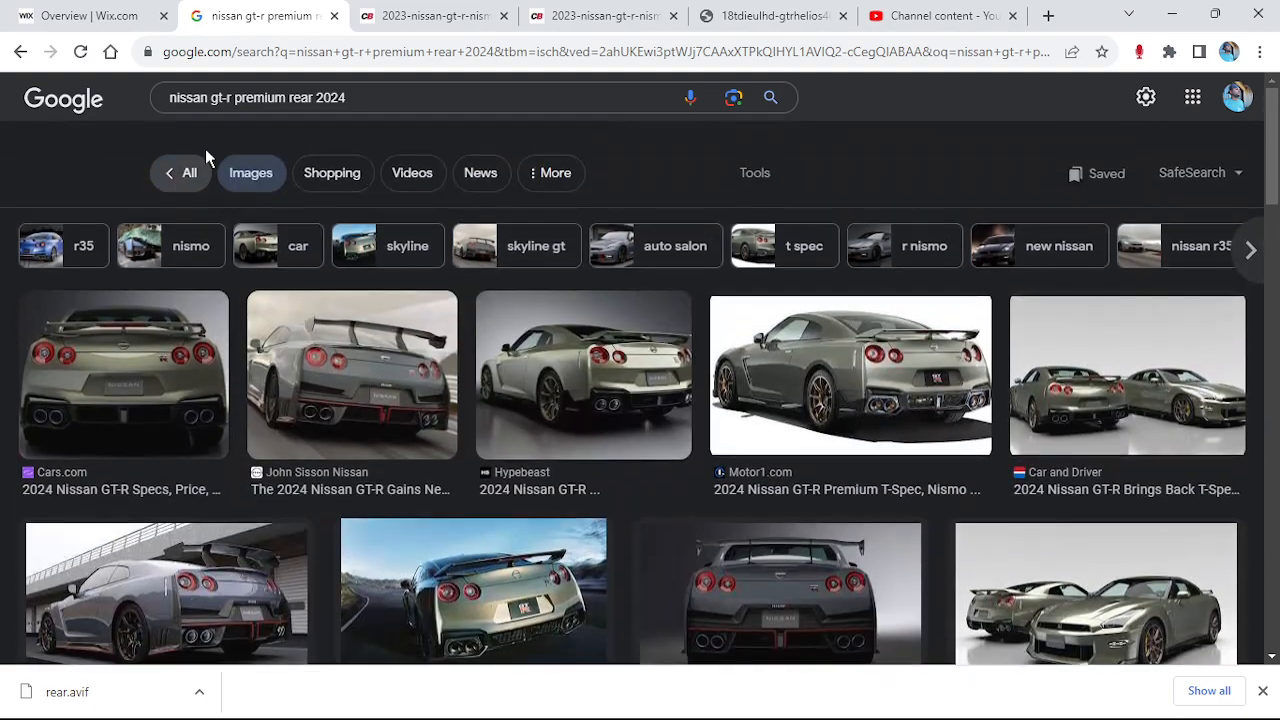
Switch to web results and rerun the nissan gt-r 2024 search
left_click(197, 170)
left_click(310, 119)
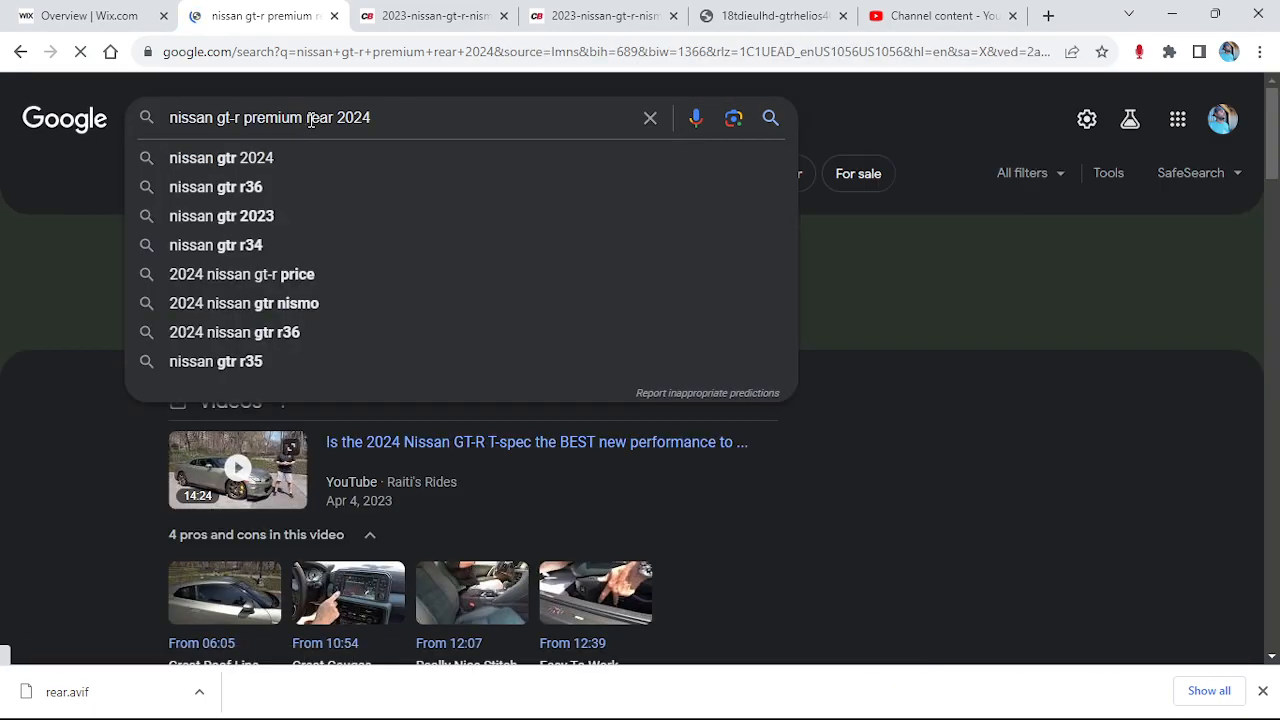
key("Return")
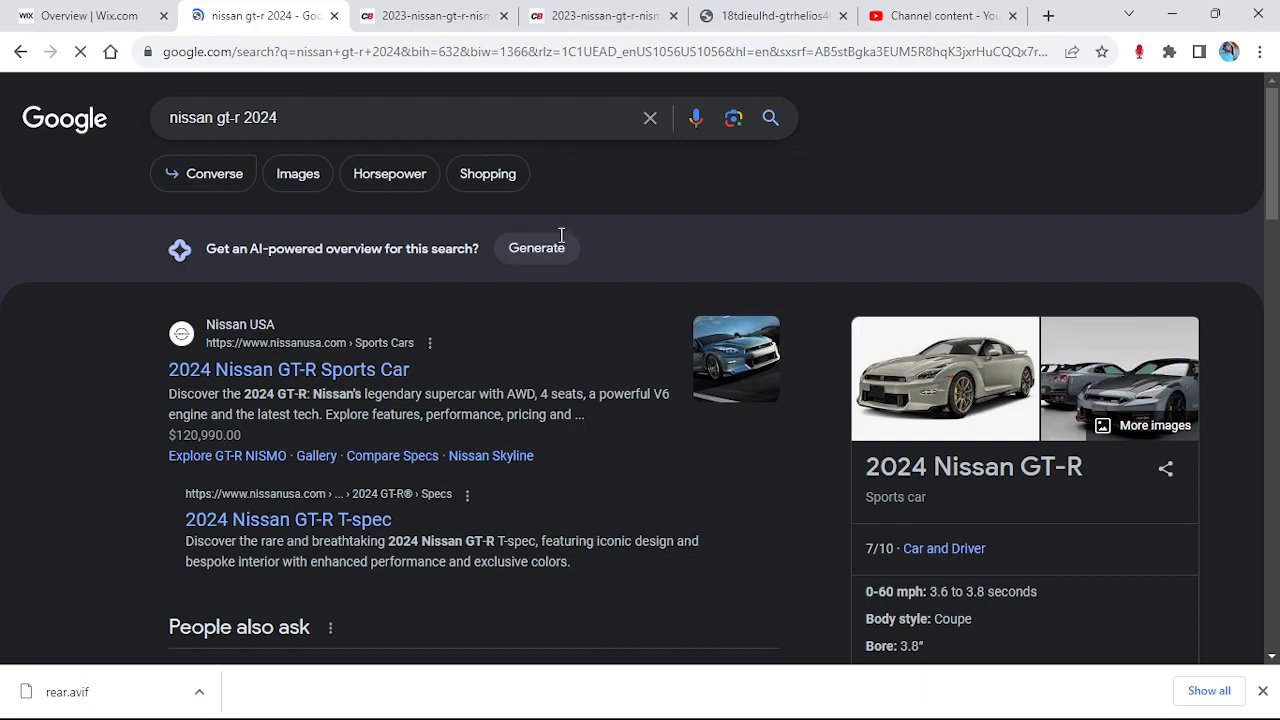
scroll(631, 320, "down", 5)
scroll(943, 434, "down", 4)
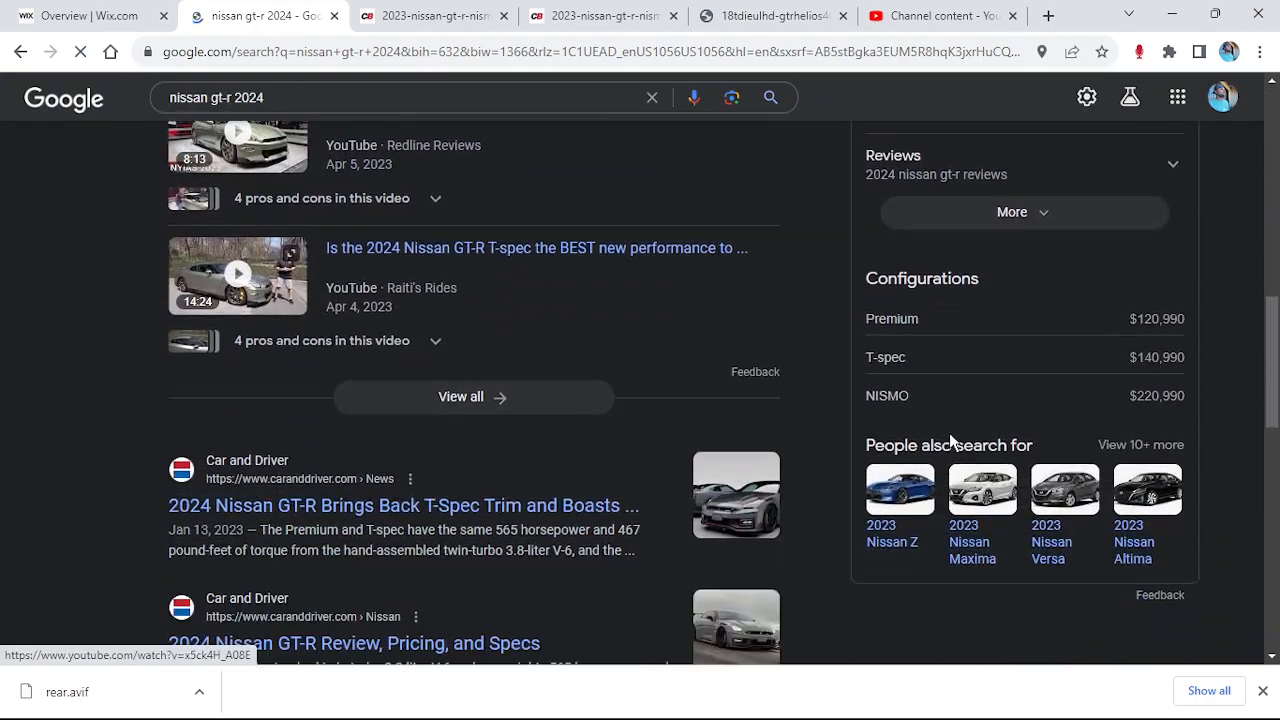
Pick the Premium configuration, add 'rear' to the query, and show image results
left_click(904, 317)
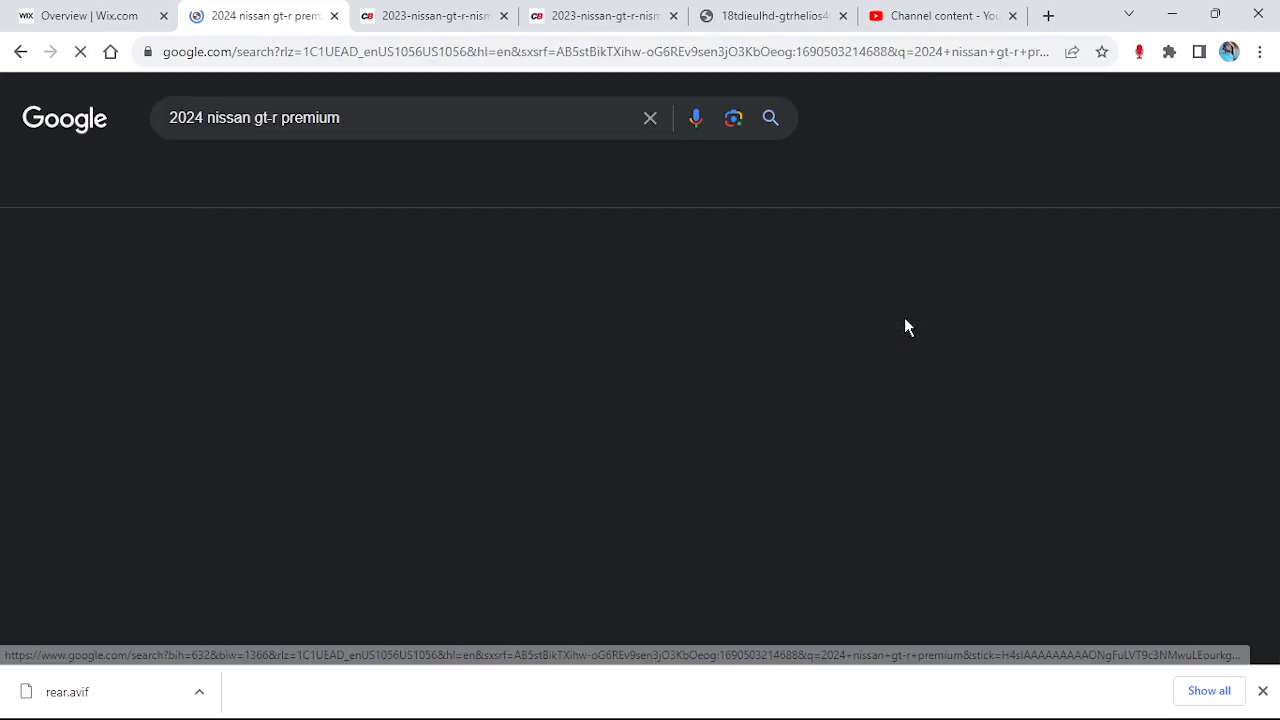
left_click(437, 114)
type("rear")
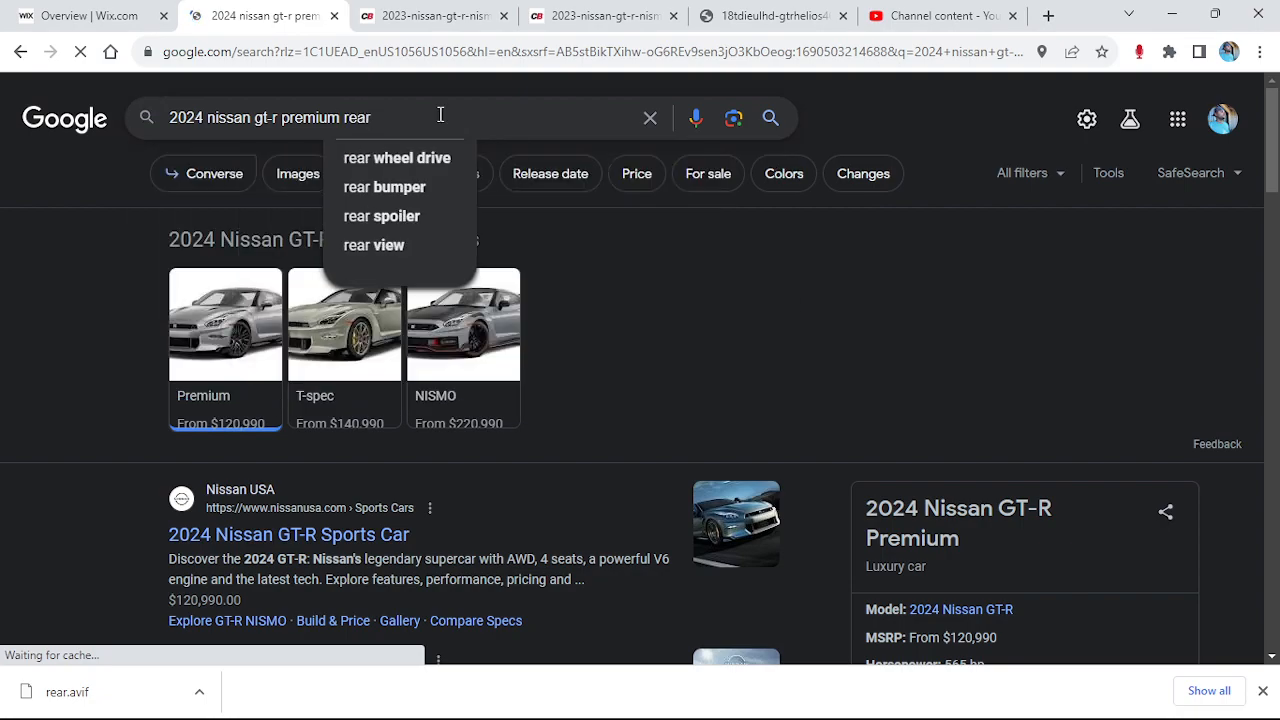
key("Return")
left_click(297, 172)
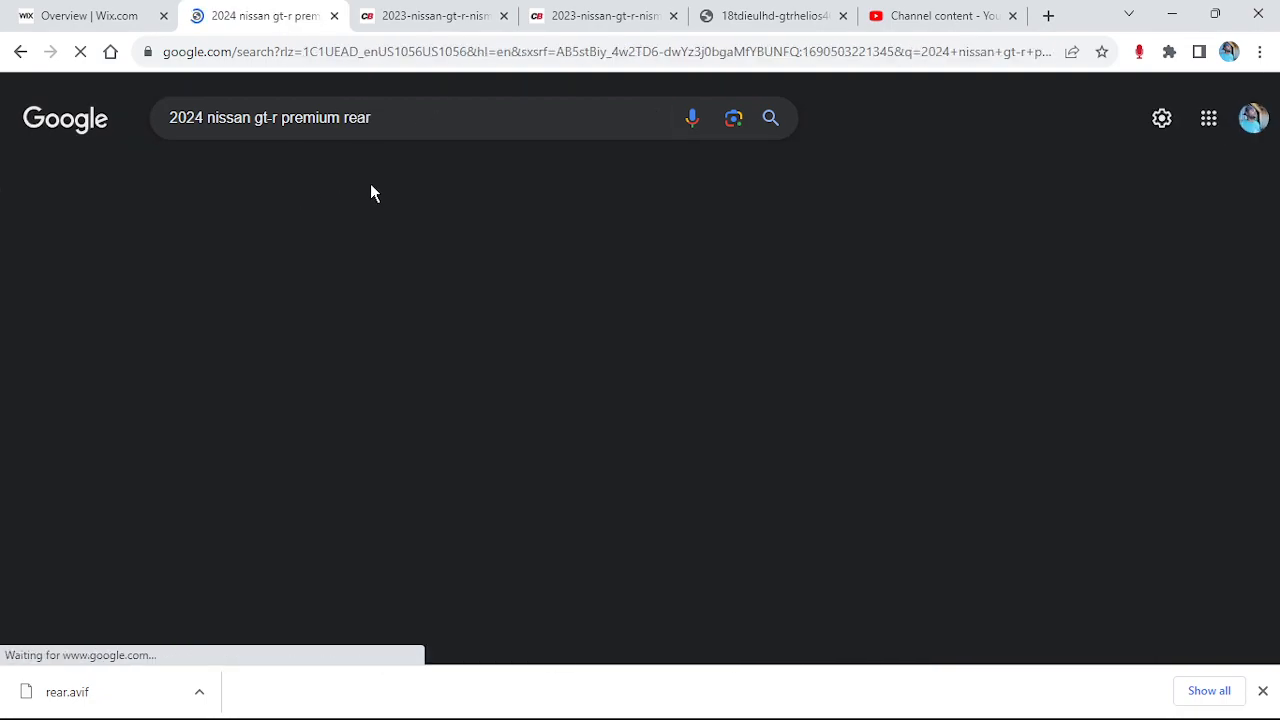
Copy the Kelley Blue Book rear-view photo to the clipboard
scroll(509, 230, "down", 3)
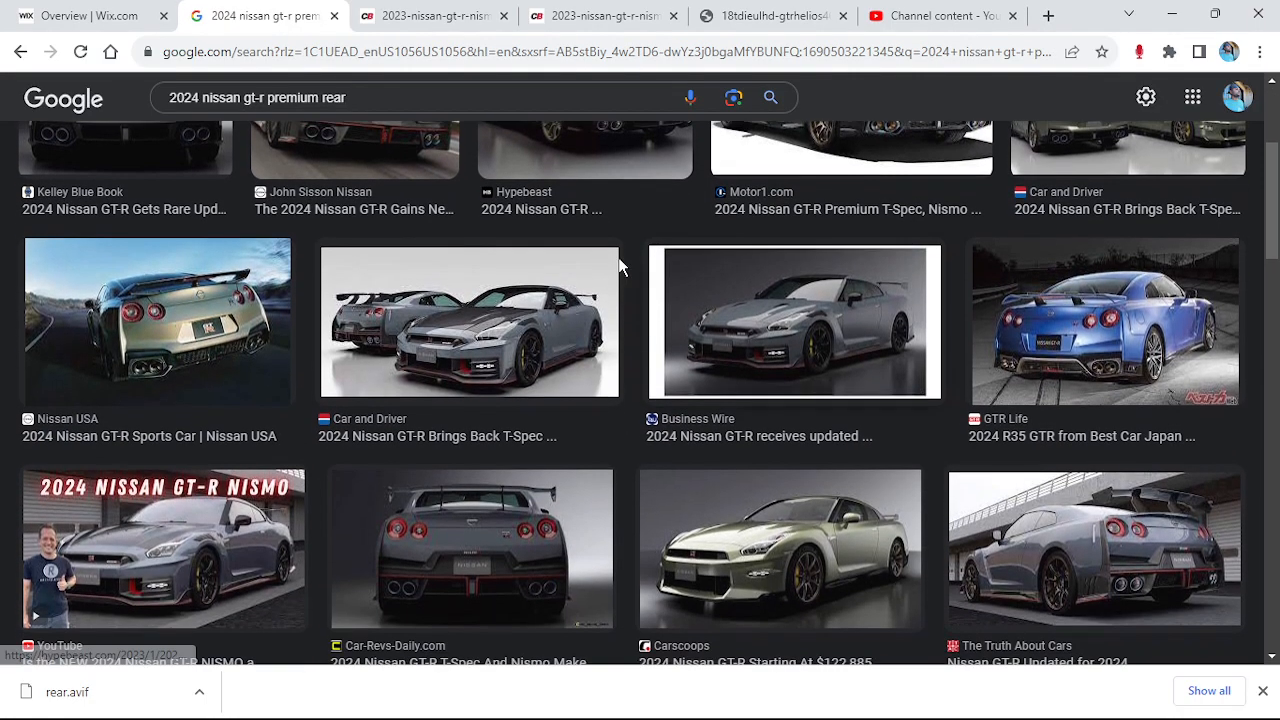
scroll(85, 296, "up", 2)
left_click(45, 287)
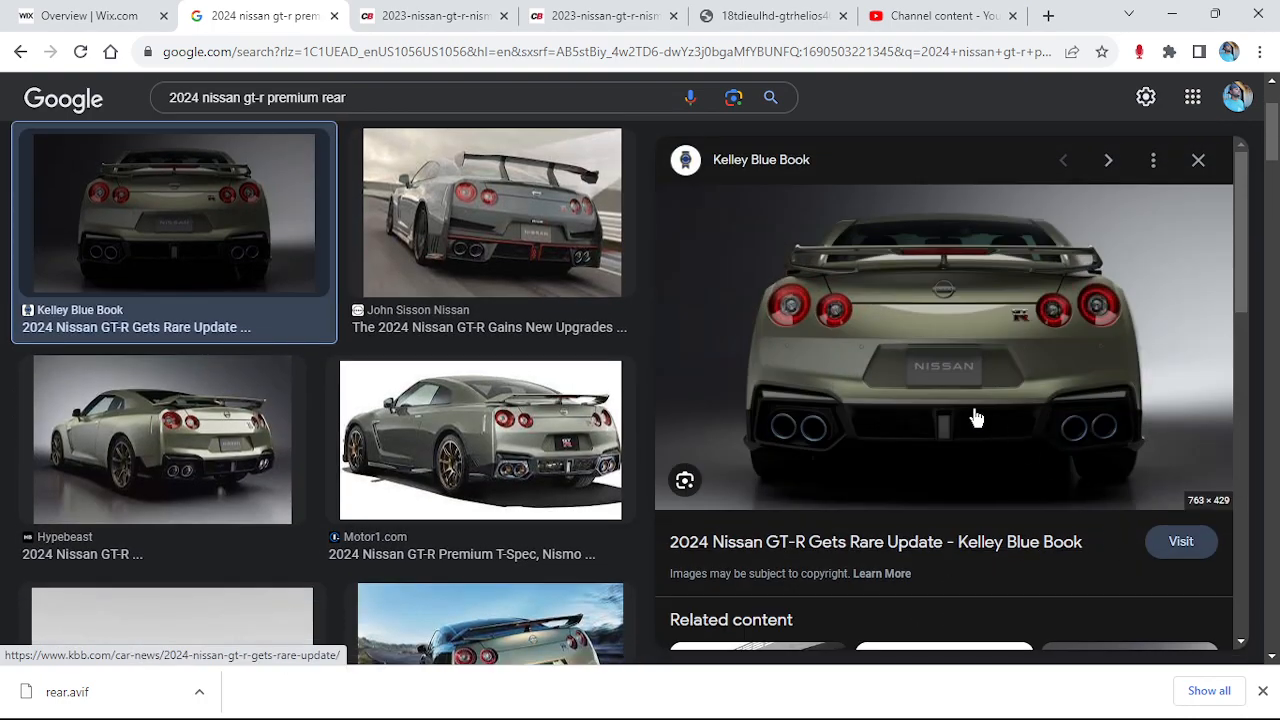
right_click(971, 418)
left_click(1037, 318)
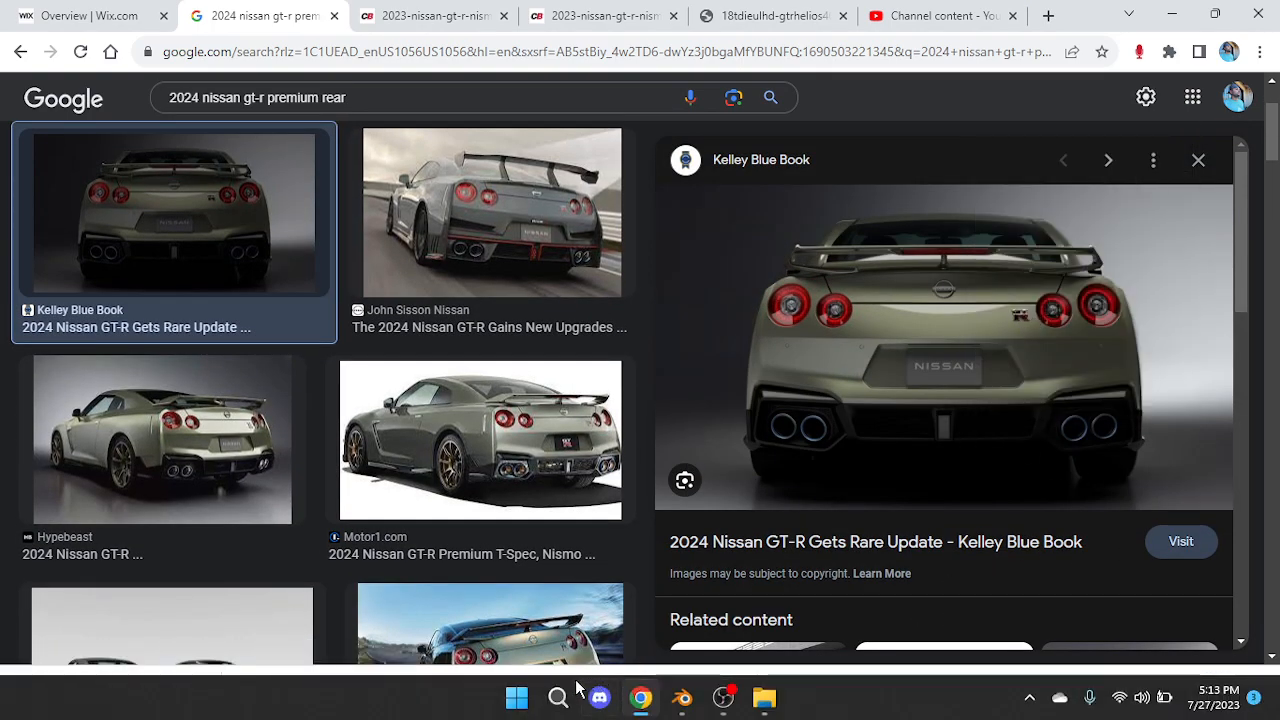
Launch Paint, zoom the canvas out and paste in the copied rear photo
left_click(557, 697)
type("paint")
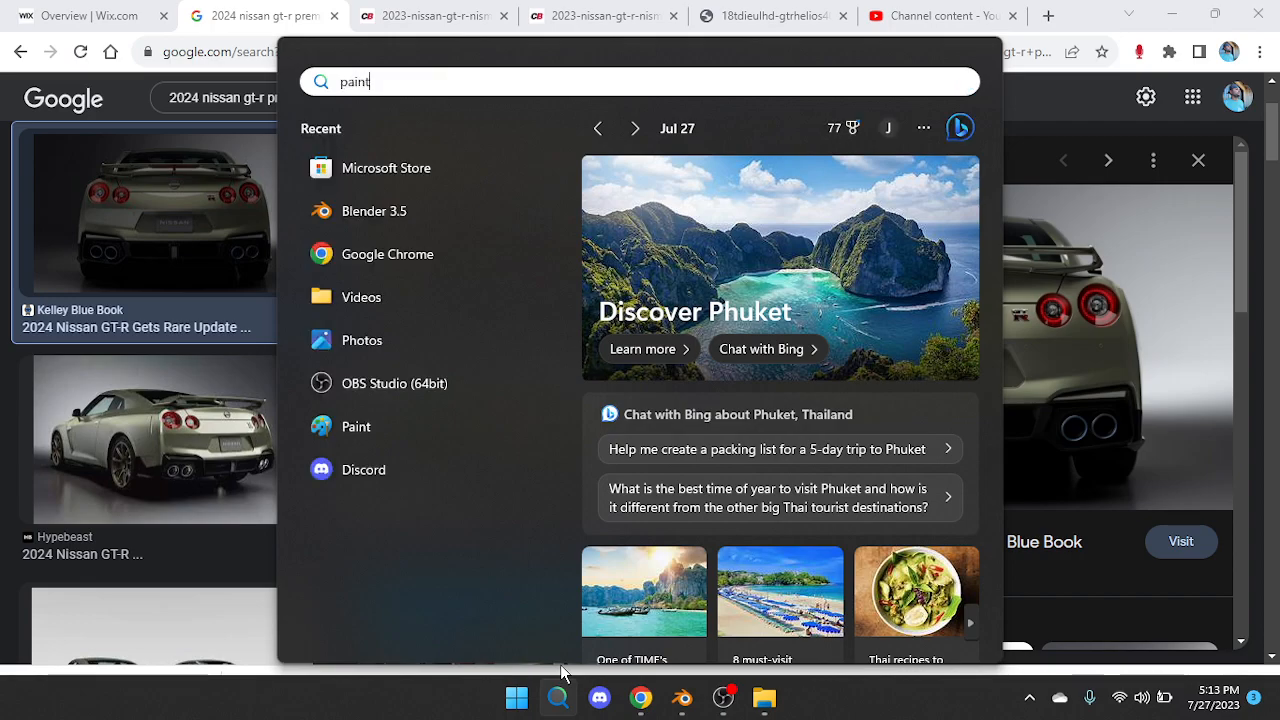
key("Return")
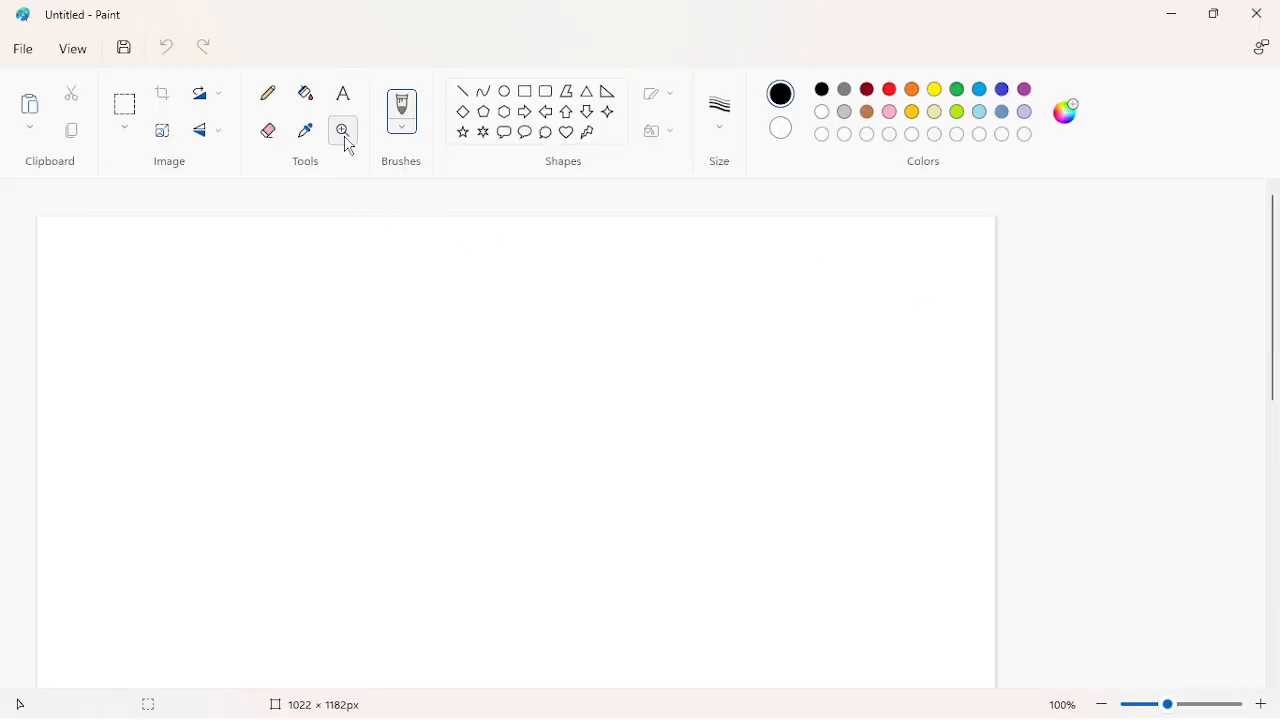
left_click(344, 136)
right_click(328, 251)
right_click(328, 252)
key("ctrl+v")
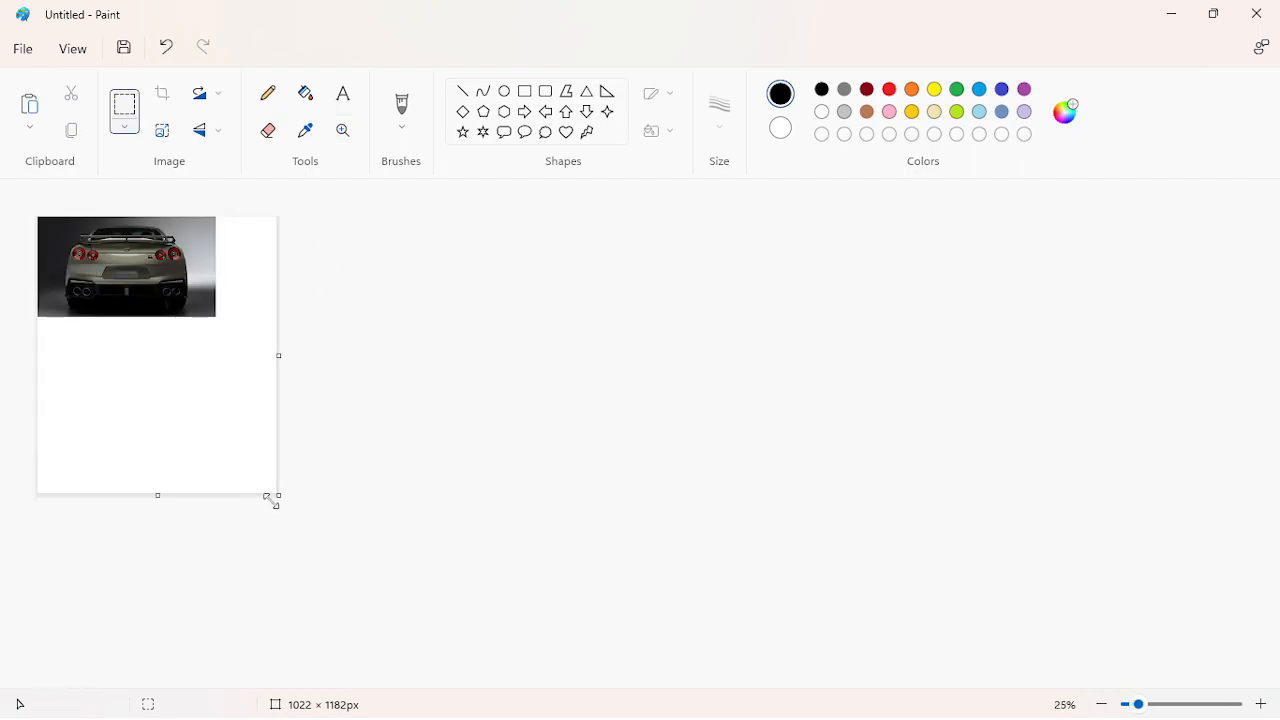
Save the picture as JPEG 'rear-premium' in The Nissan GT-R folder, then return to Chrome
left_click(22, 48)
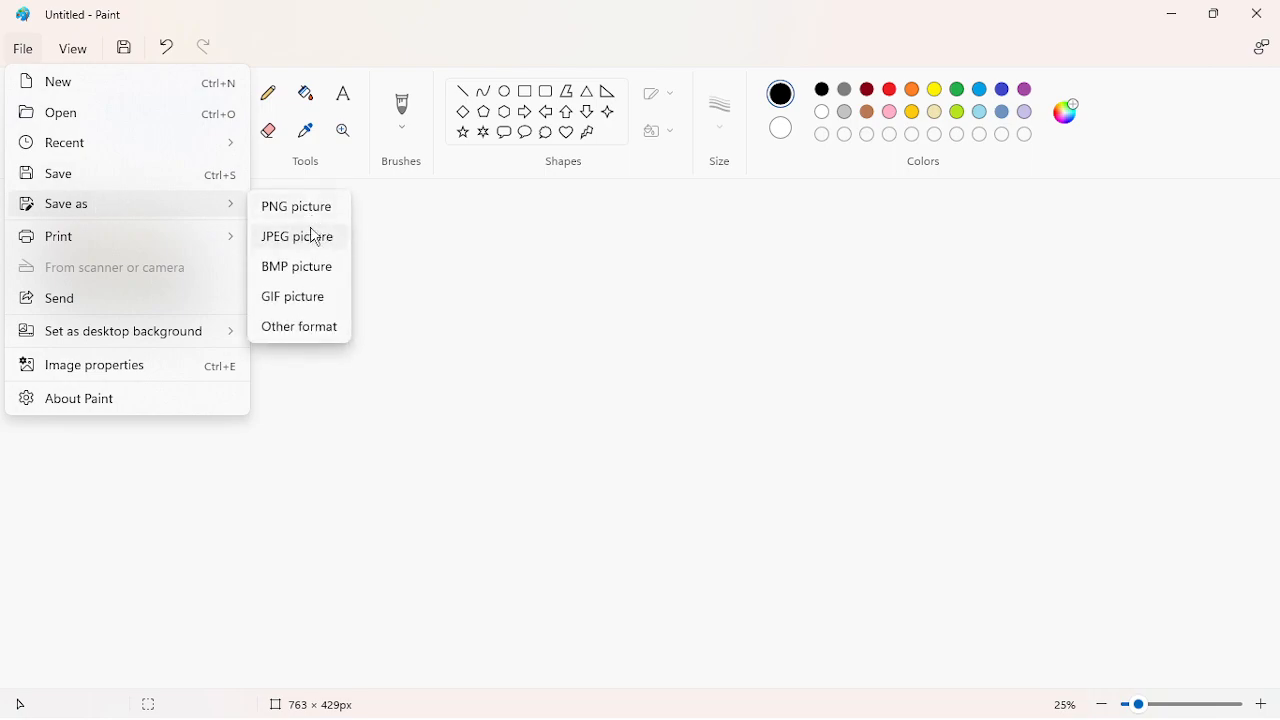
left_click(315, 237)
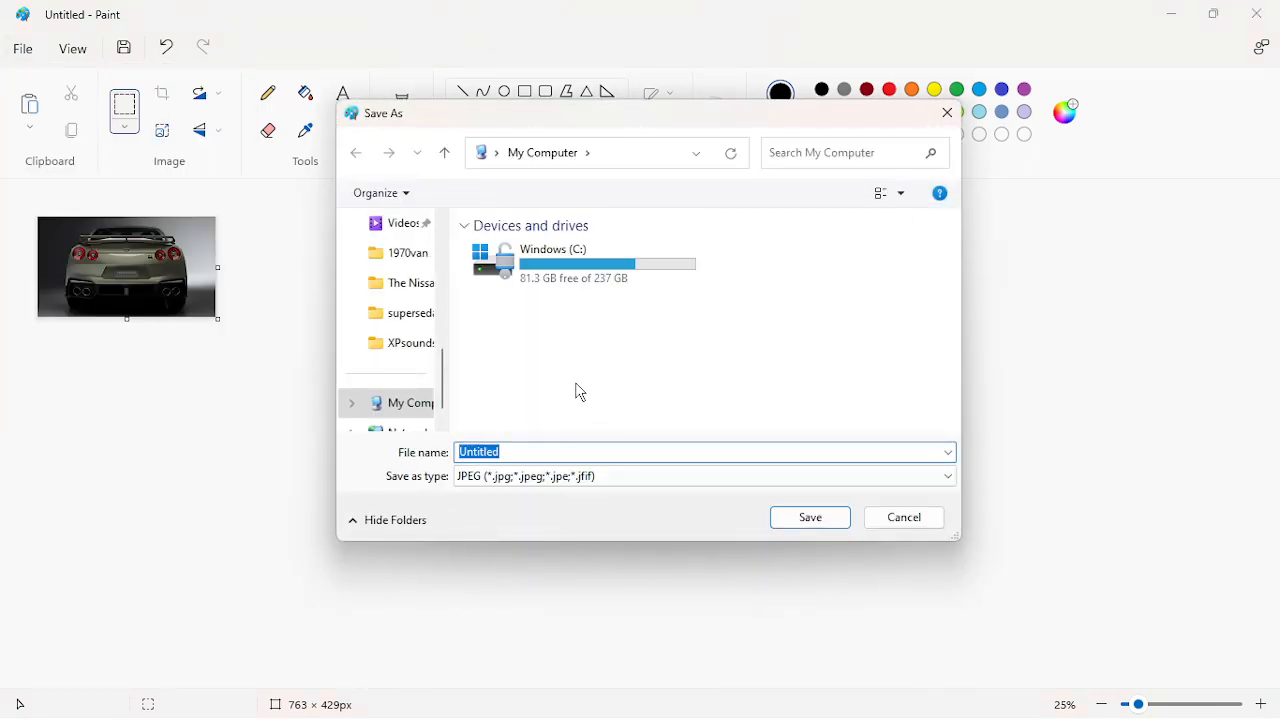
scroll(394, 251, "up", 3)
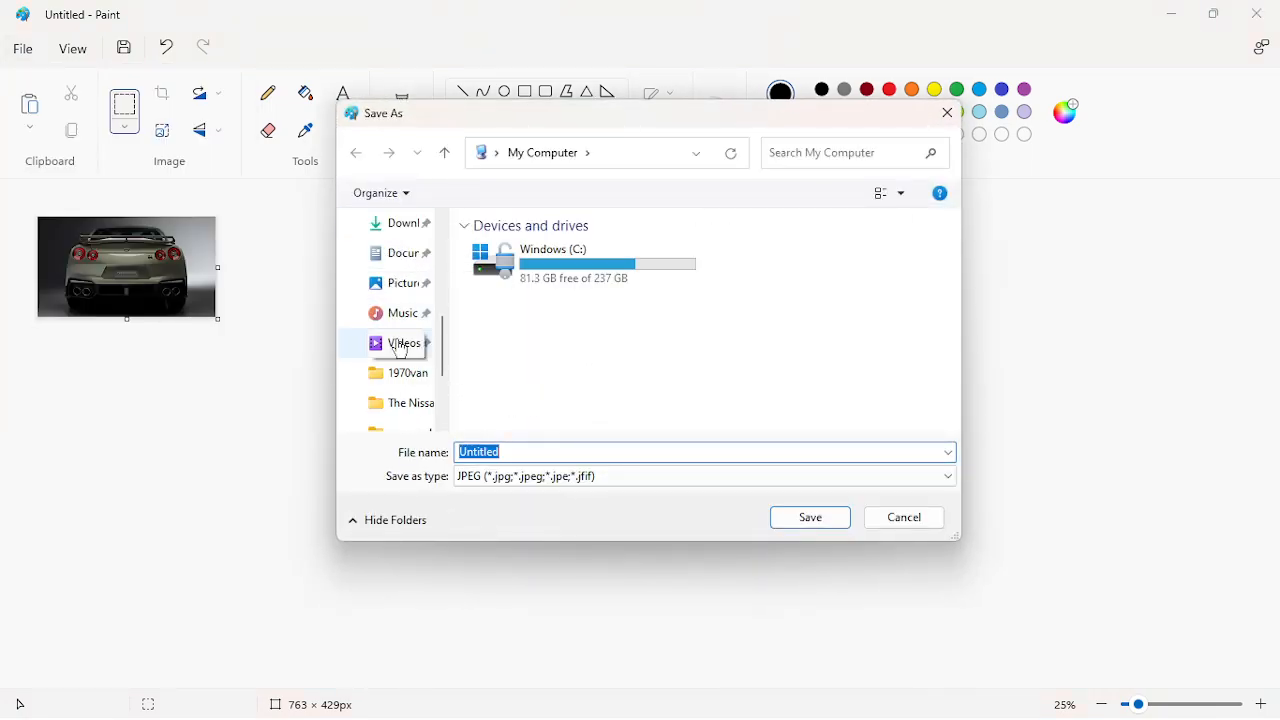
left_click(398, 372)
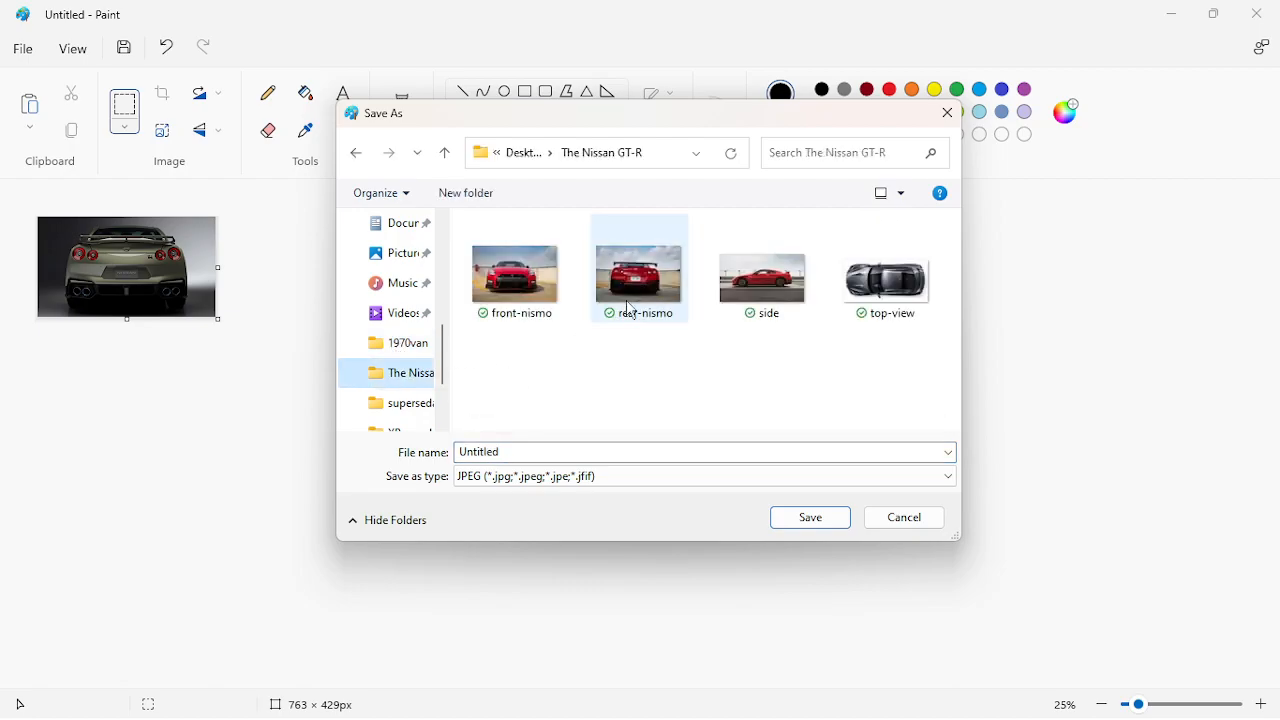
left_click(632, 307)
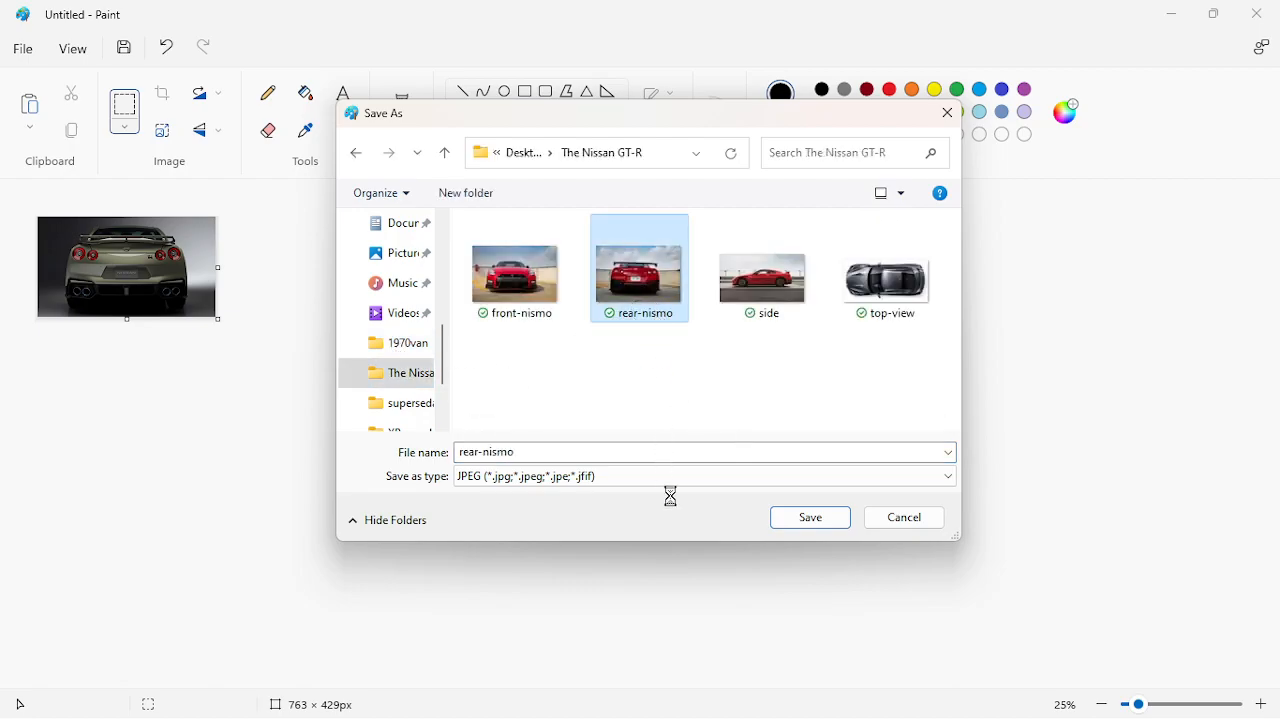
right_click(654, 312)
left_click(580, 304)
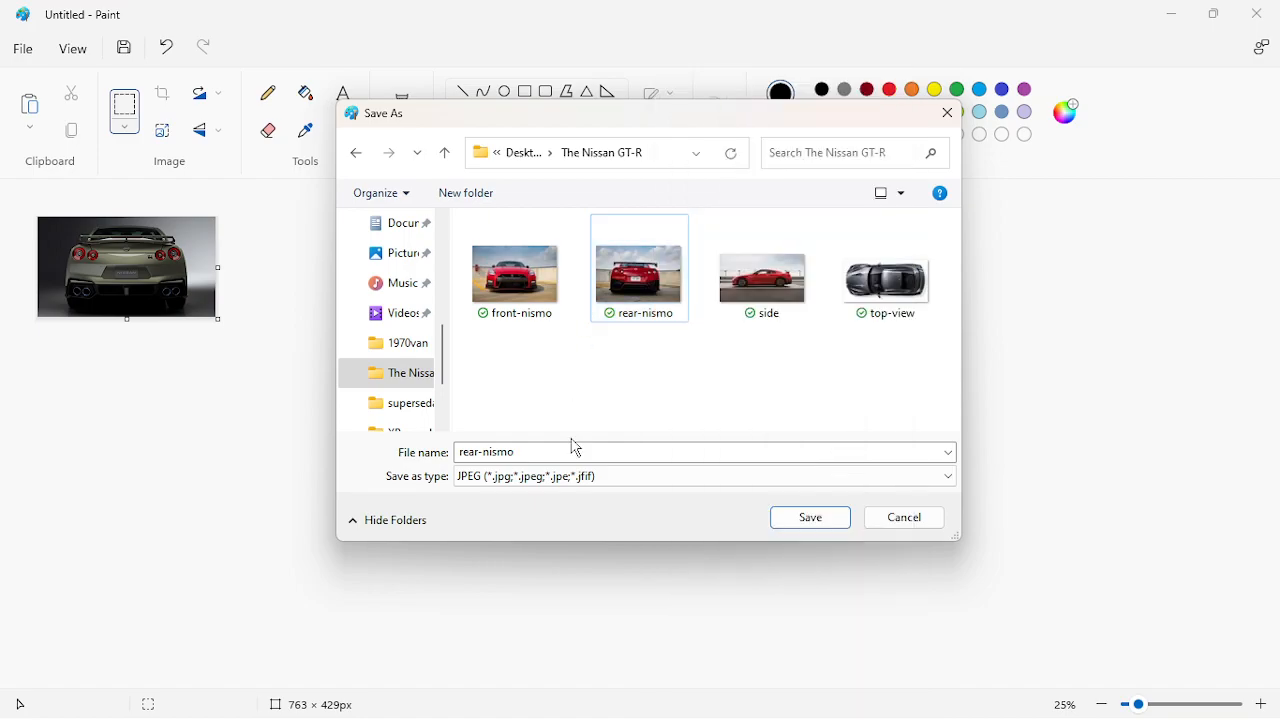
type("rear-premiu")
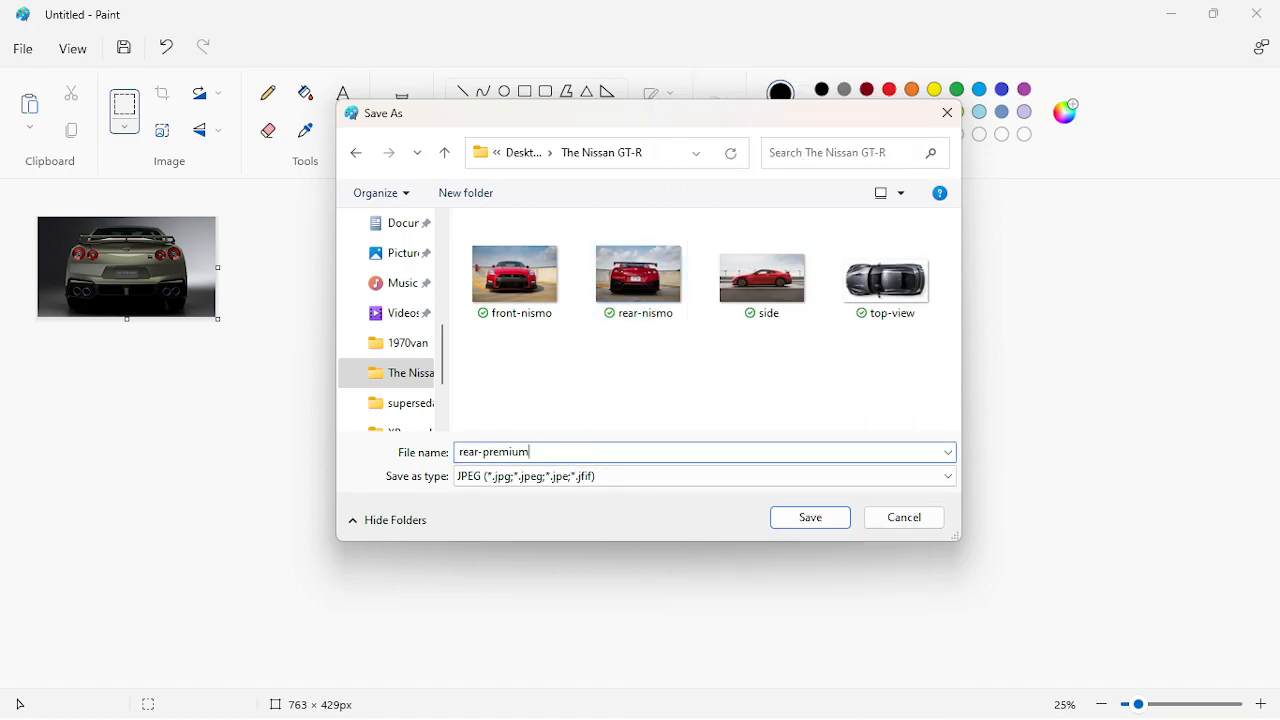
key("Return")
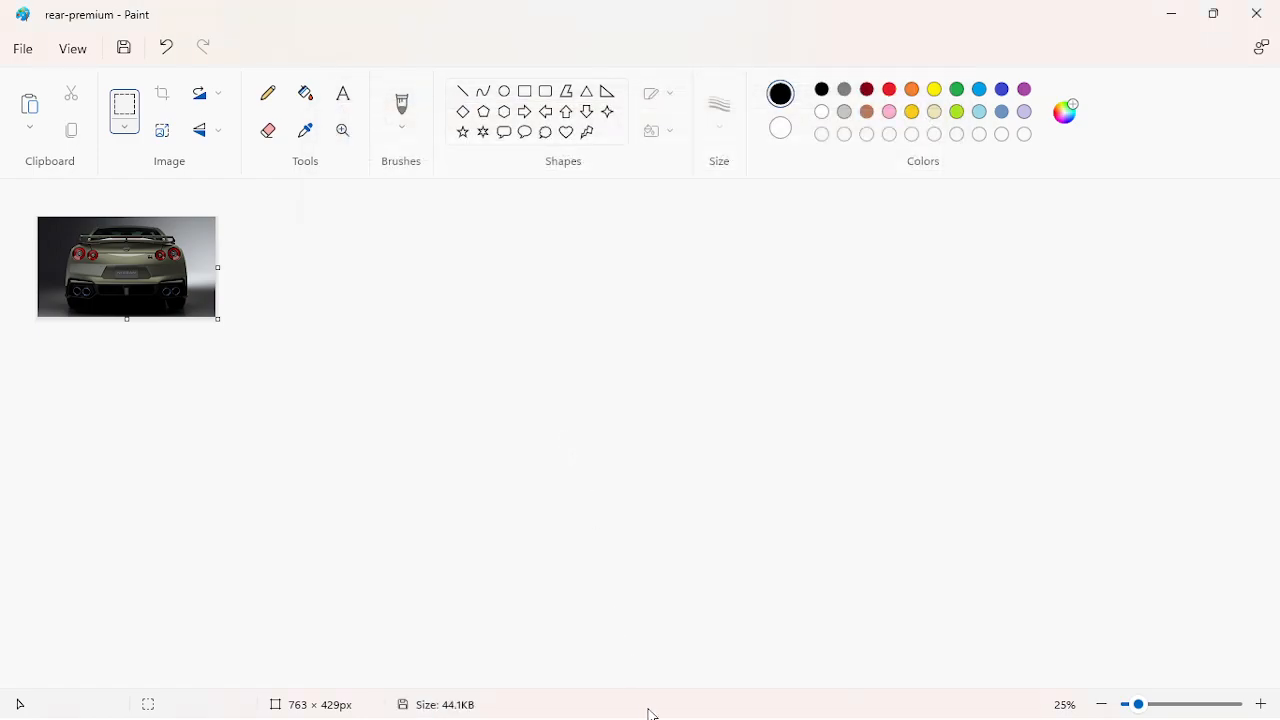
left_click(620, 697)
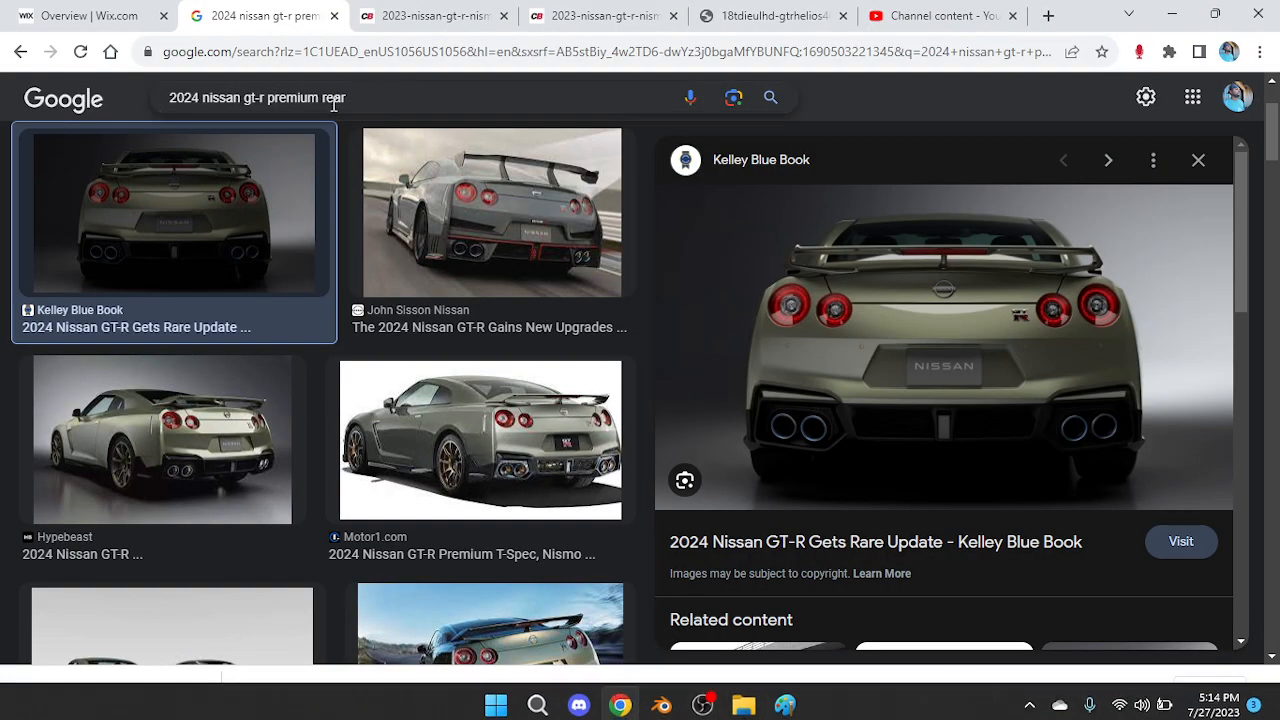
Change the image search from rear to front and browse the 2024 premium front results
left_click(384, 97)
key("BackSpace")
key("BackSpace")
key("BackSpace")
key("BackSpace")
type("front")
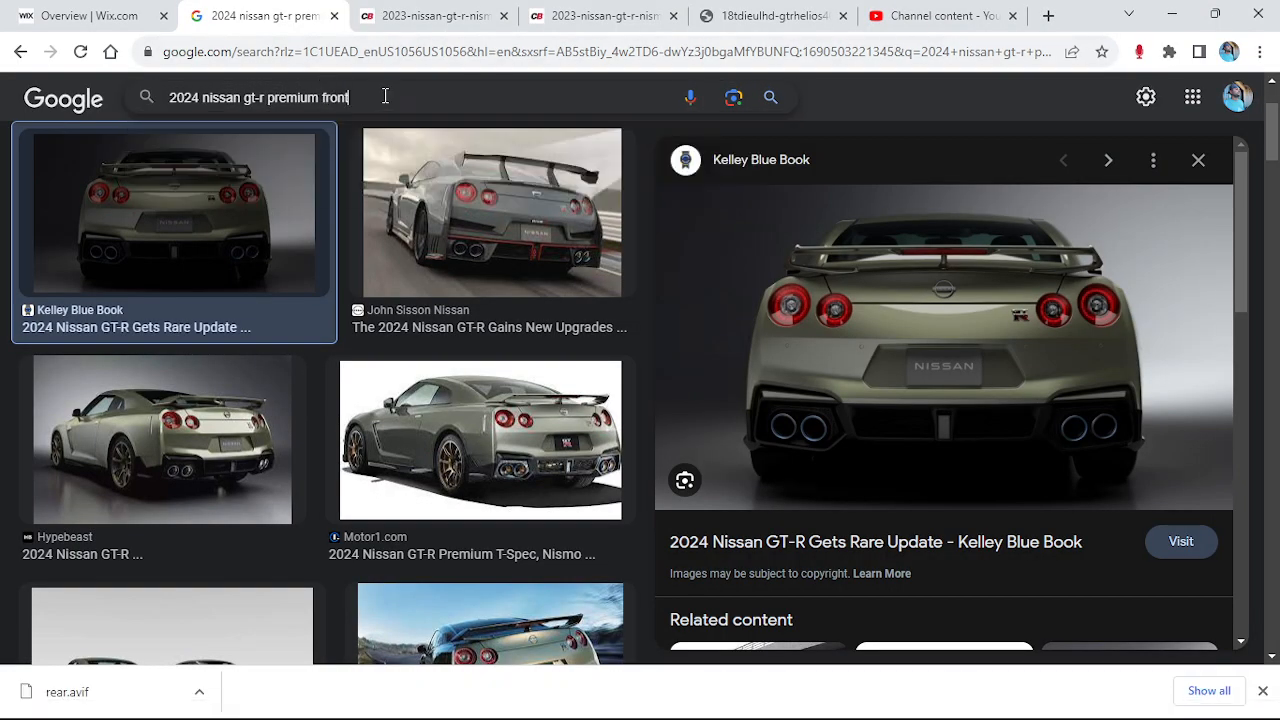
key("Return")
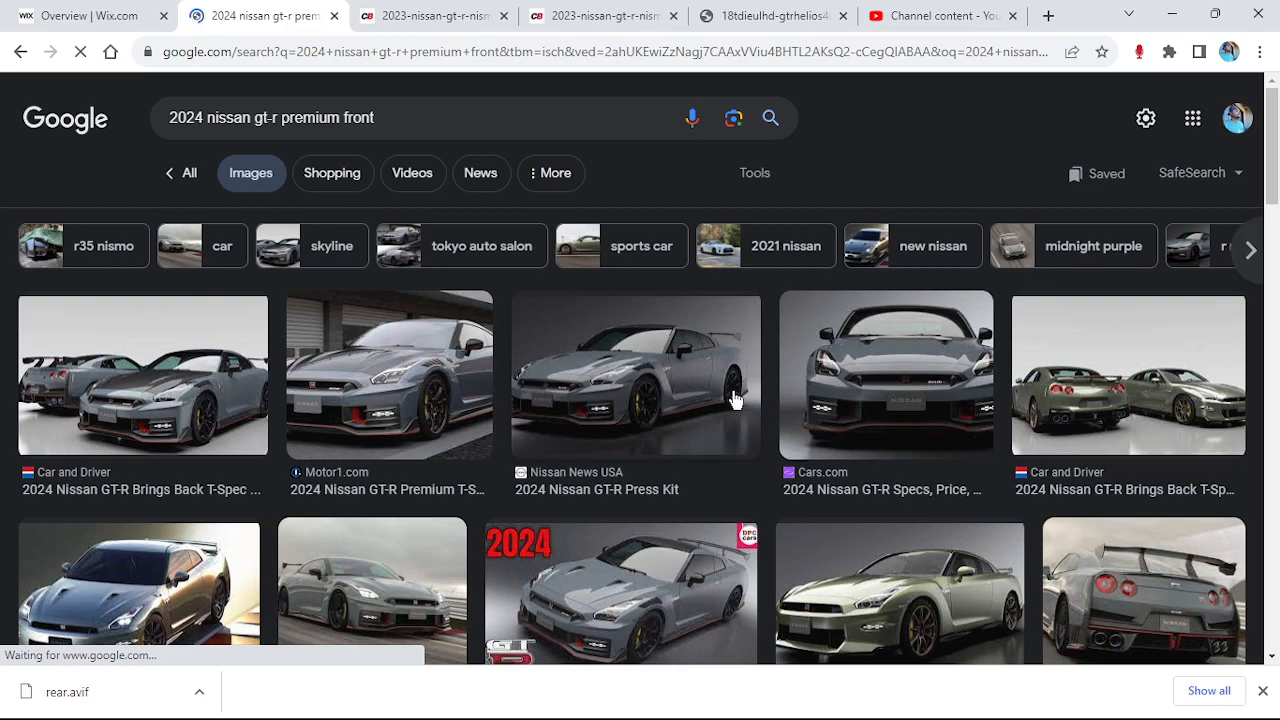
scroll(856, 395, "down", 3)
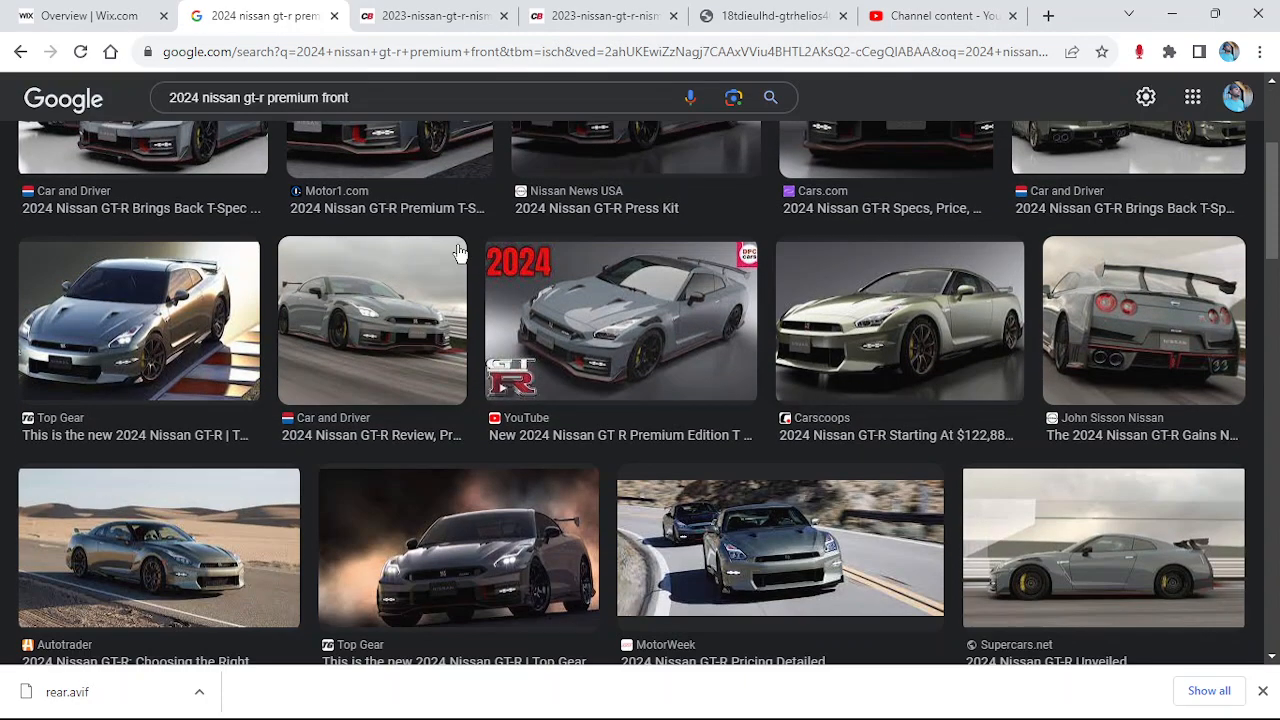
scroll(559, 401, "down", 4)
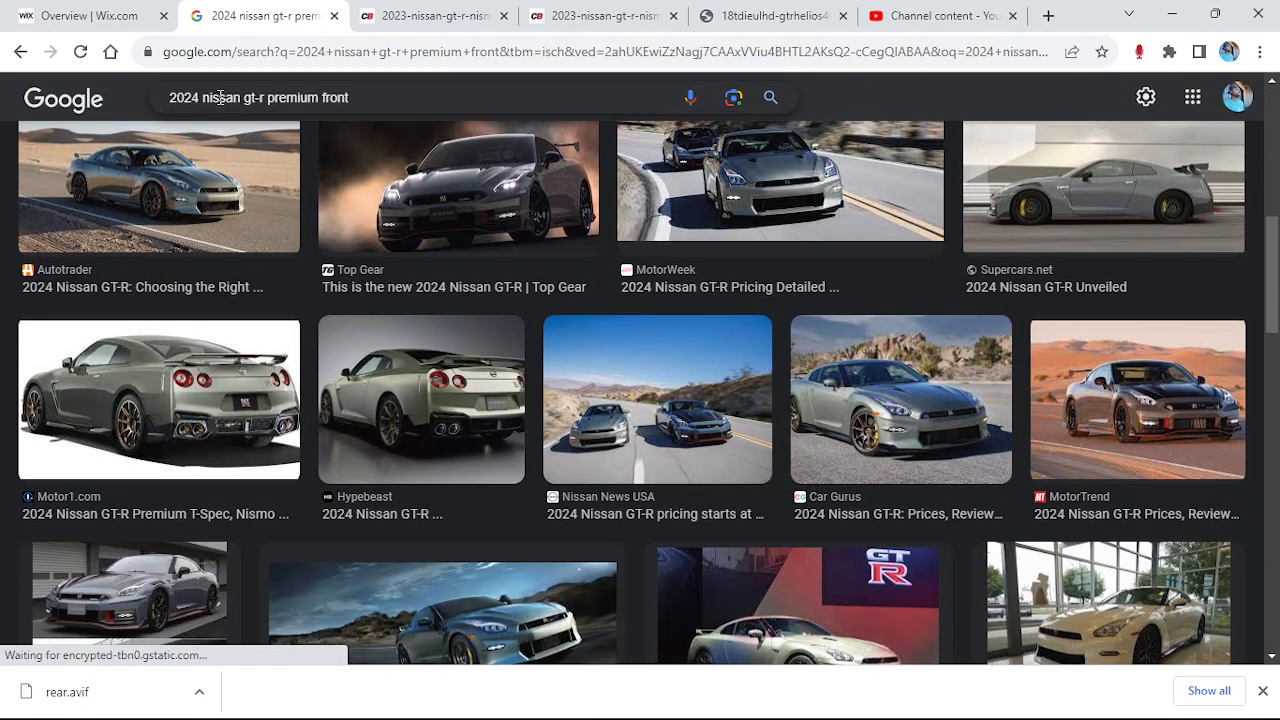
Search for '2023 nissan gt-r premium front' and preview the Hypebeast front photo
left_click(204, 97)
key("BackSpace")
type("3")
key("Return")
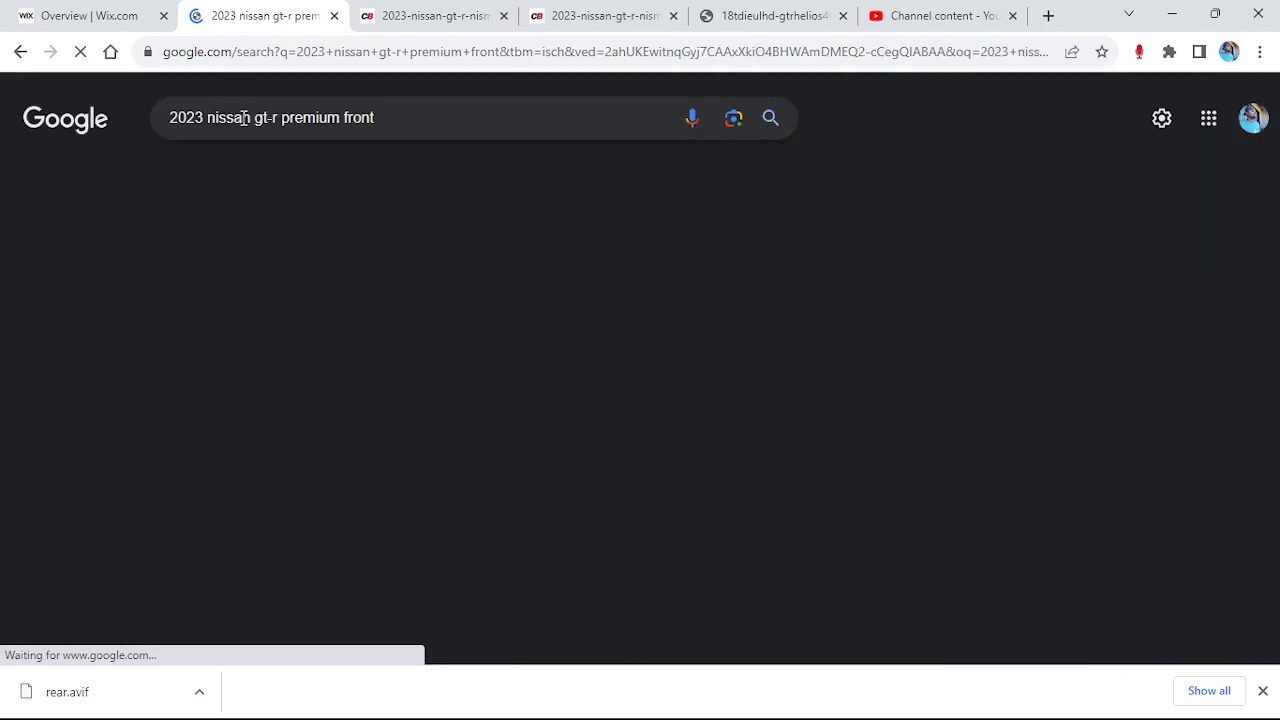
scroll(521, 312, "down", 3)
scroll(566, 344, "down", 7)
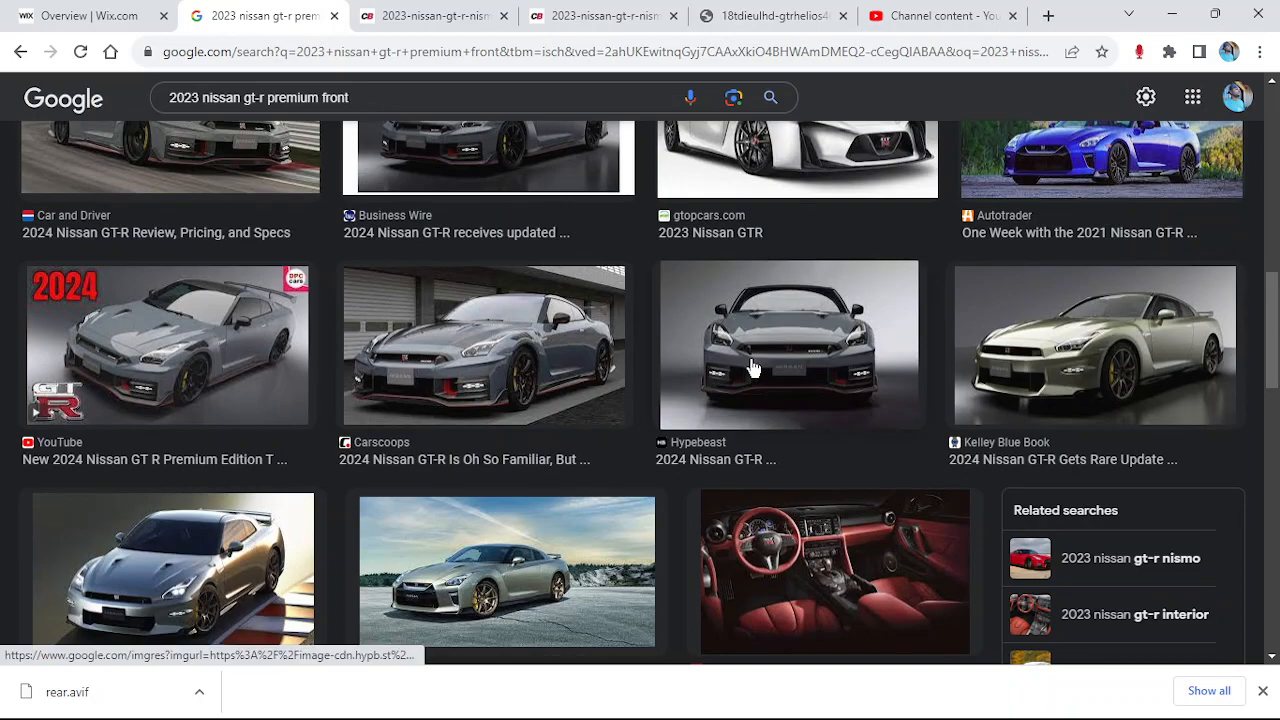
left_click(754, 368)
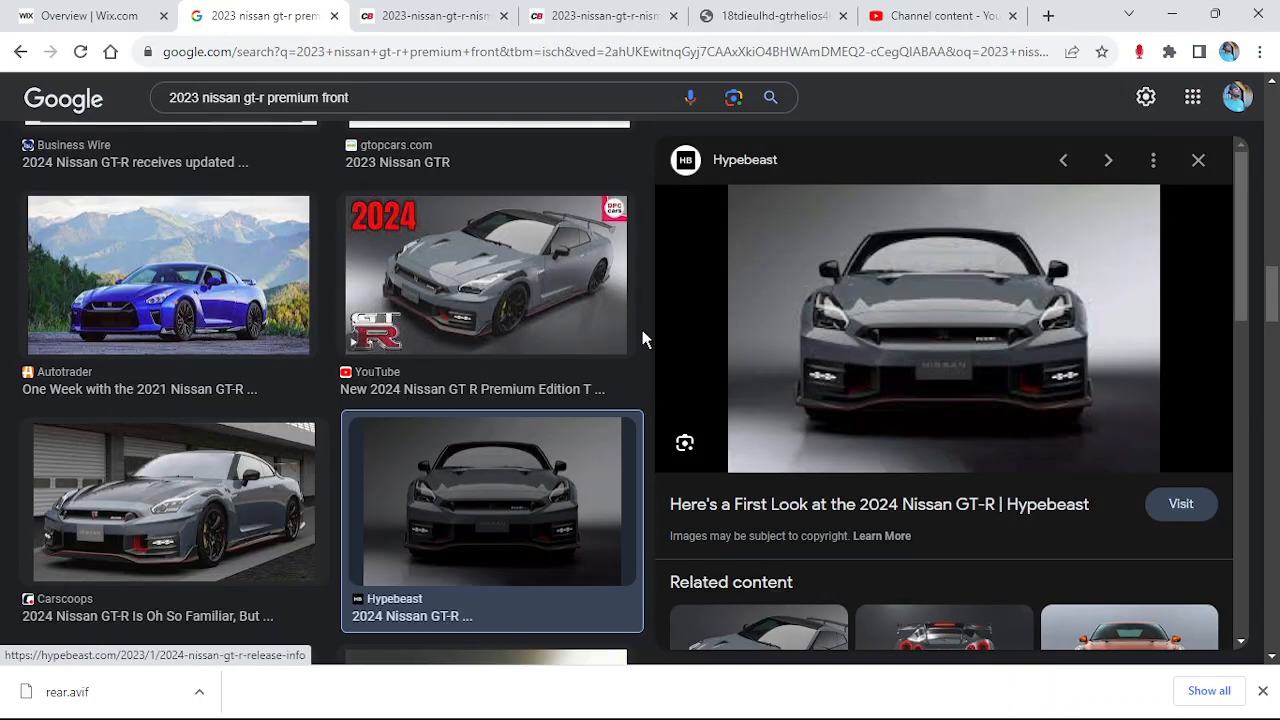
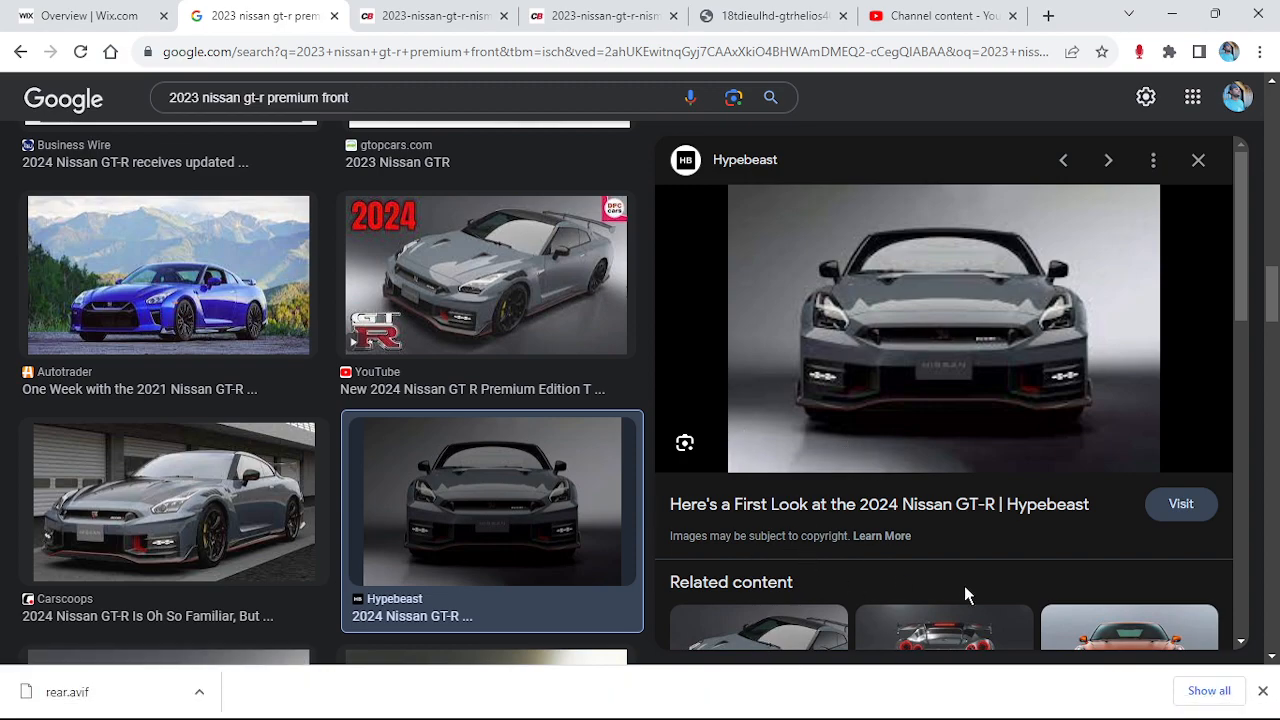
Close the Paint window holding the rear-premium image and return to Blender
mouse_move(671, 708)
left_click(796, 697)
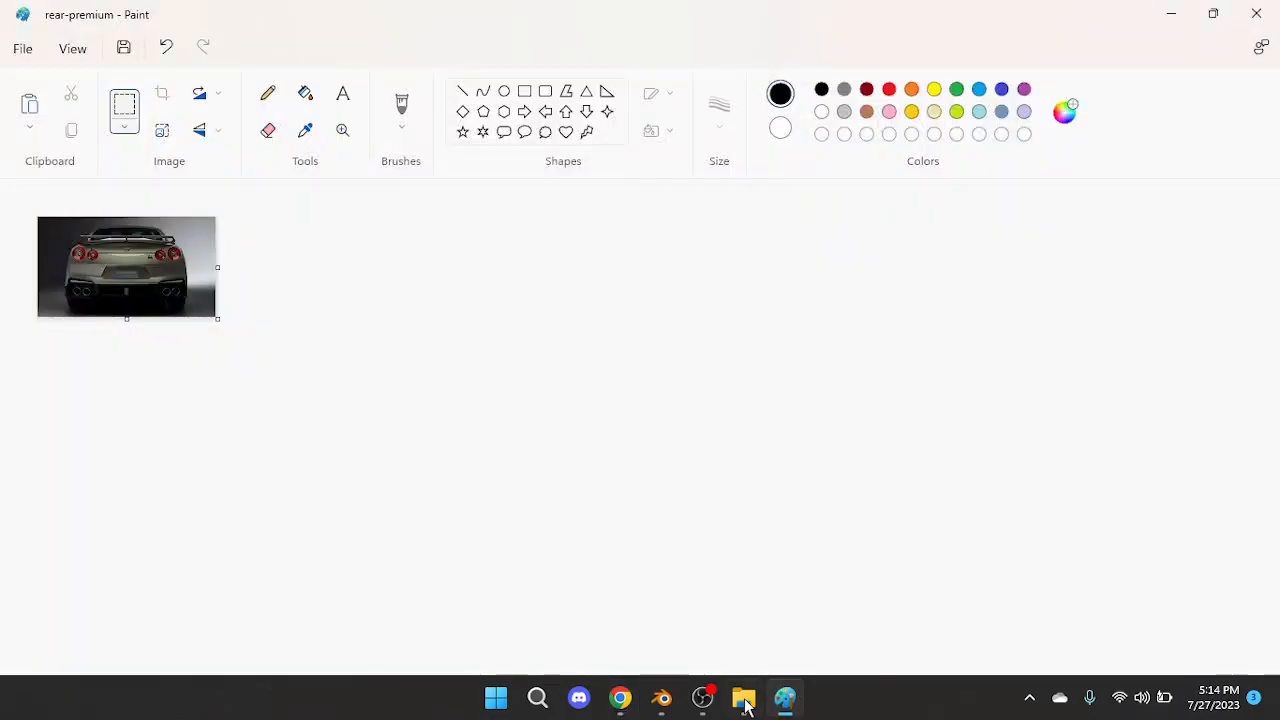
left_click(1256, 13)
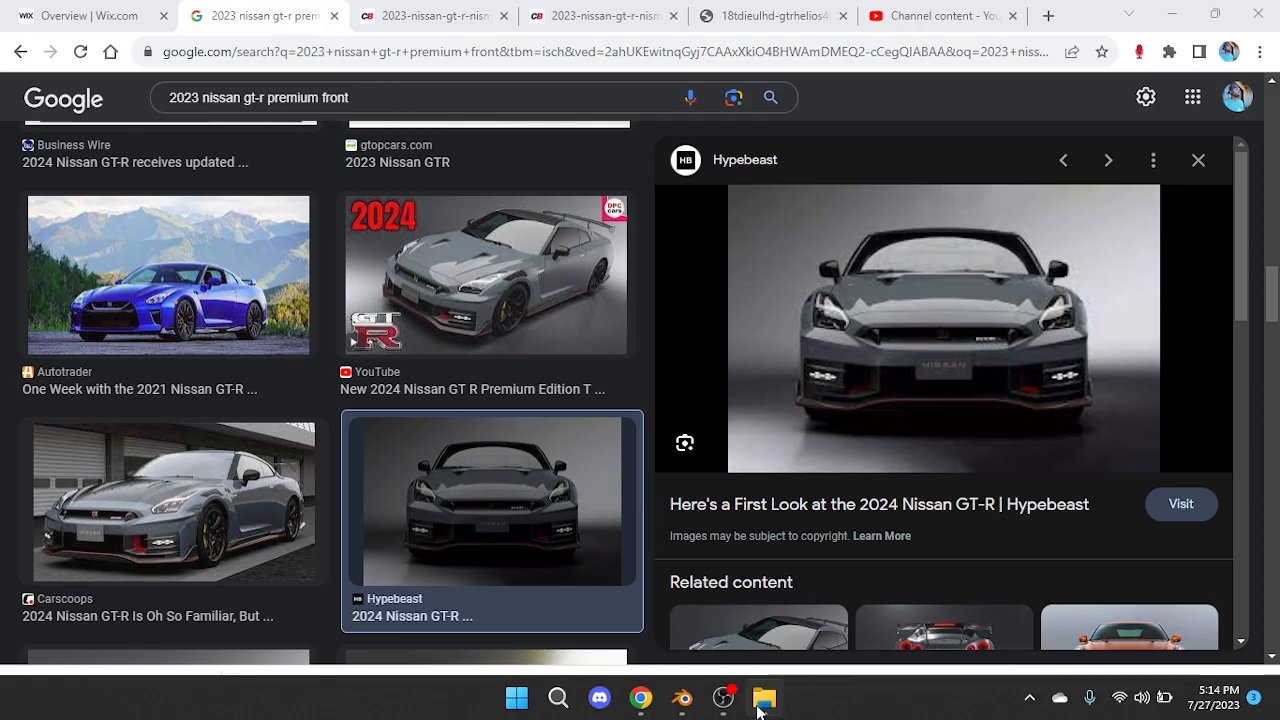
left_click(683, 697)
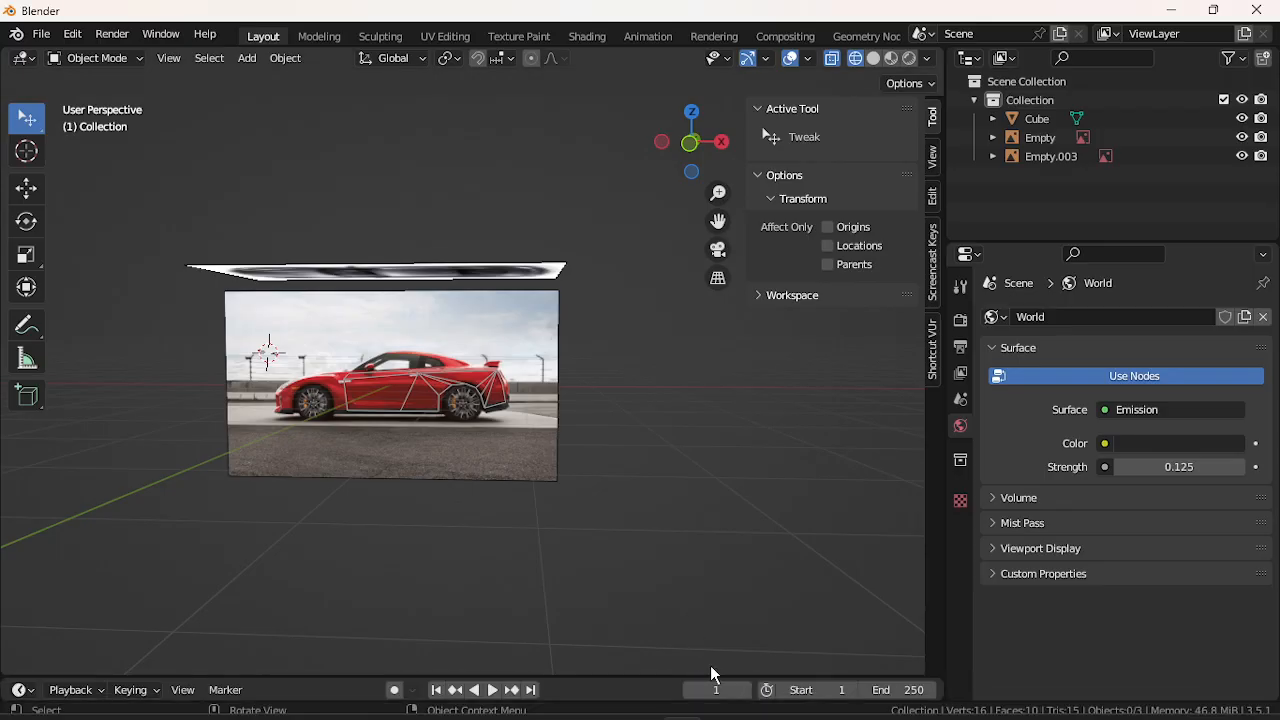
Snap to the Right Orthographic view and open the Add > Image > Reference file browser
middle_click_drag(648, 521, 474, 521)
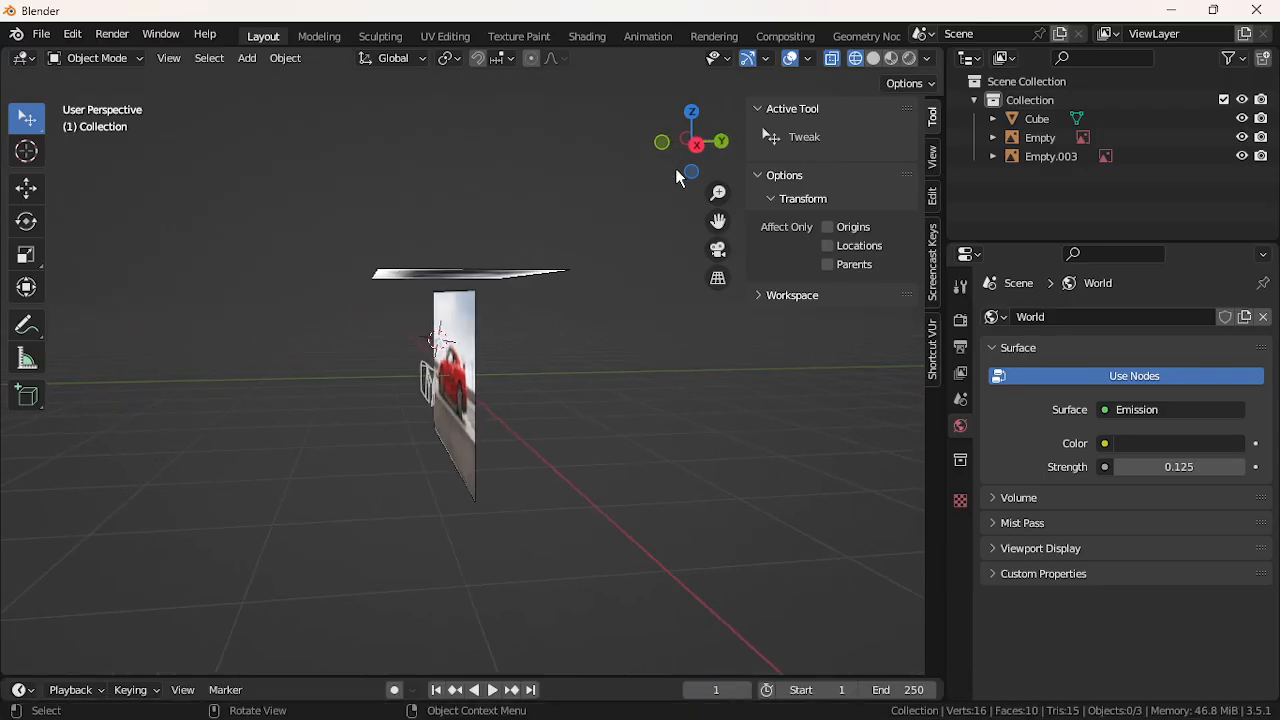
left_click(696, 146)
left_click(247, 58)
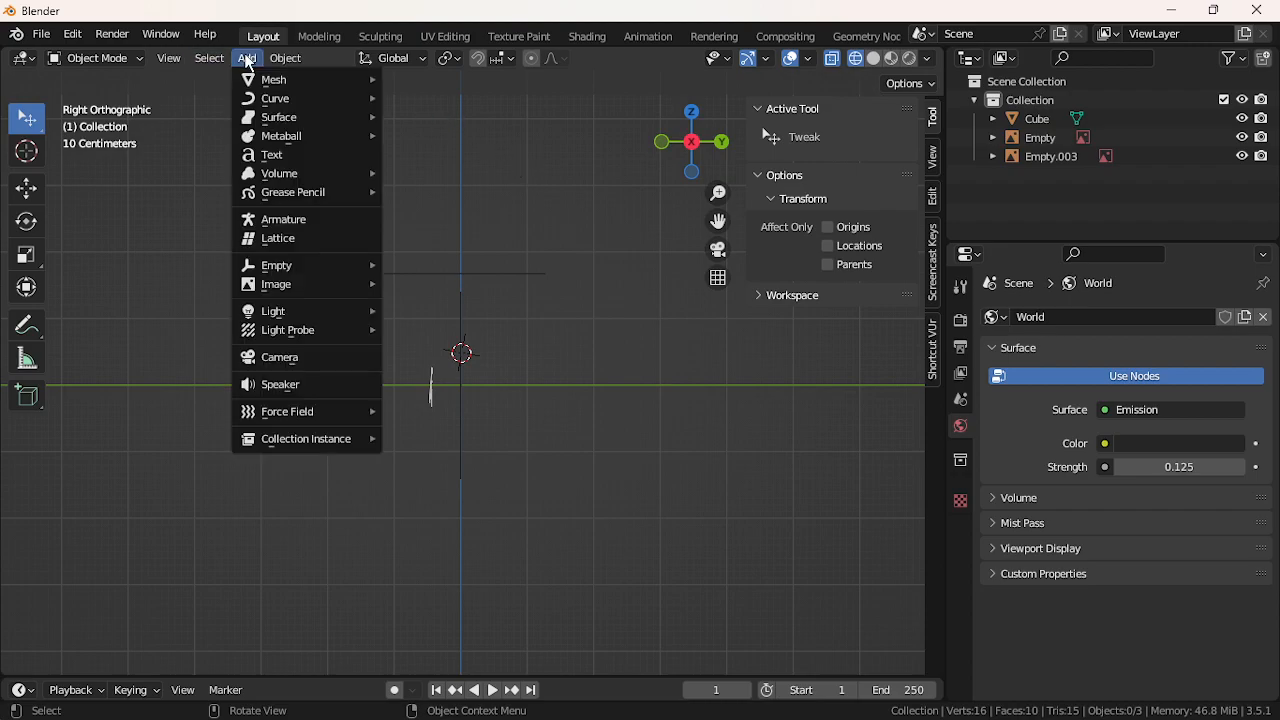
mouse_move(343, 284)
left_click(430, 283)
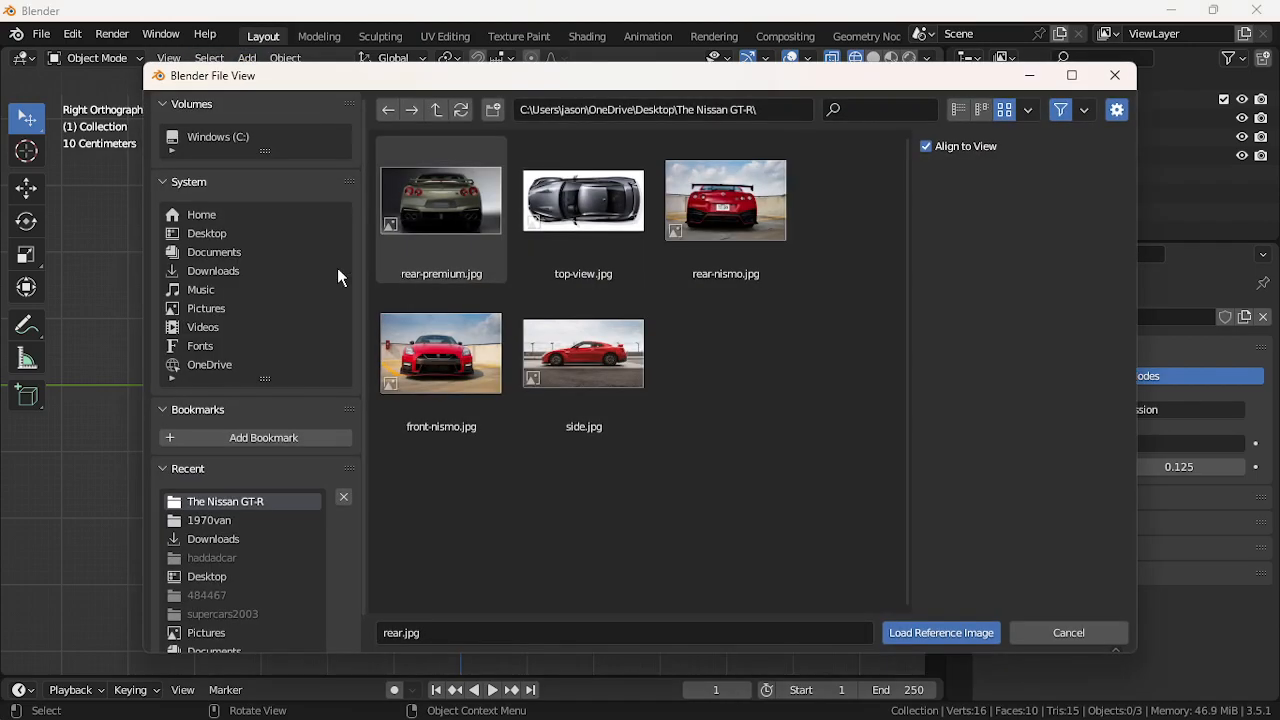
Delete rear-nismo.jpg and front-nismo.jpg from The Nissan GT-R folder
left_click(745, 220)
right_click(746, 219)
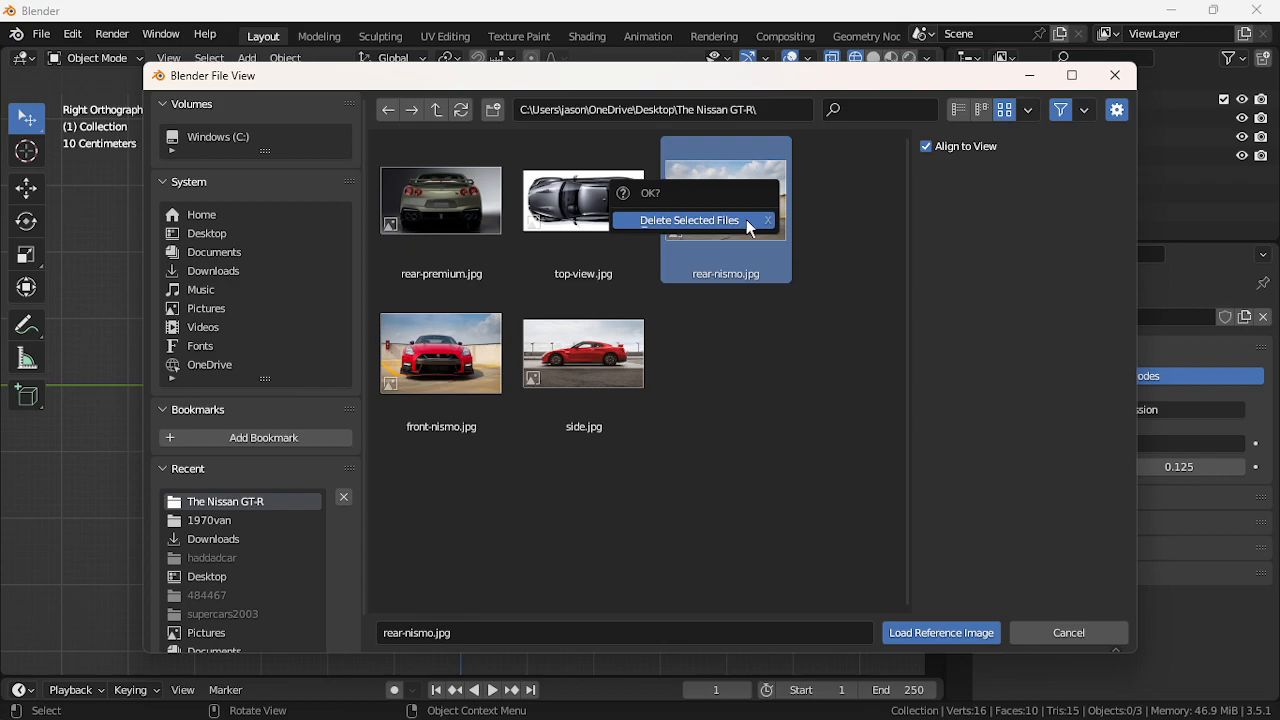
left_click(744, 220)
left_click(720, 242)
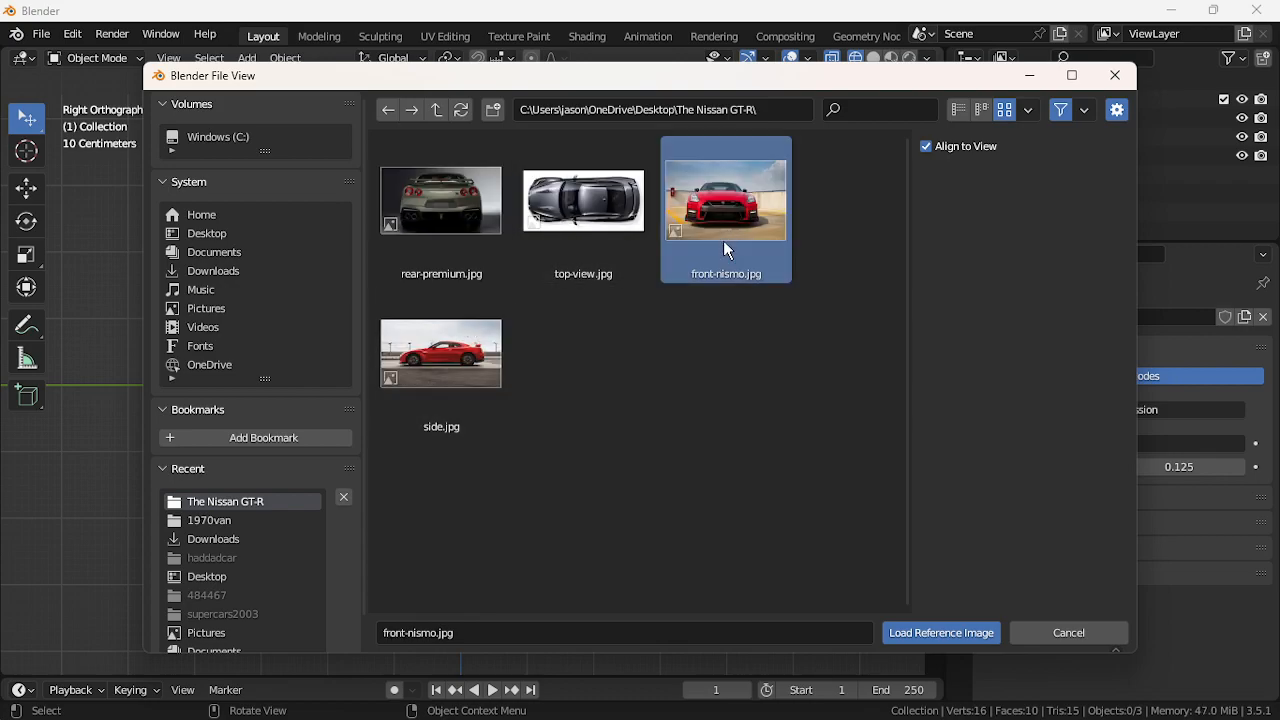
right_click(723, 240)
left_click(680, 270)
key("Delete")
key("Return")
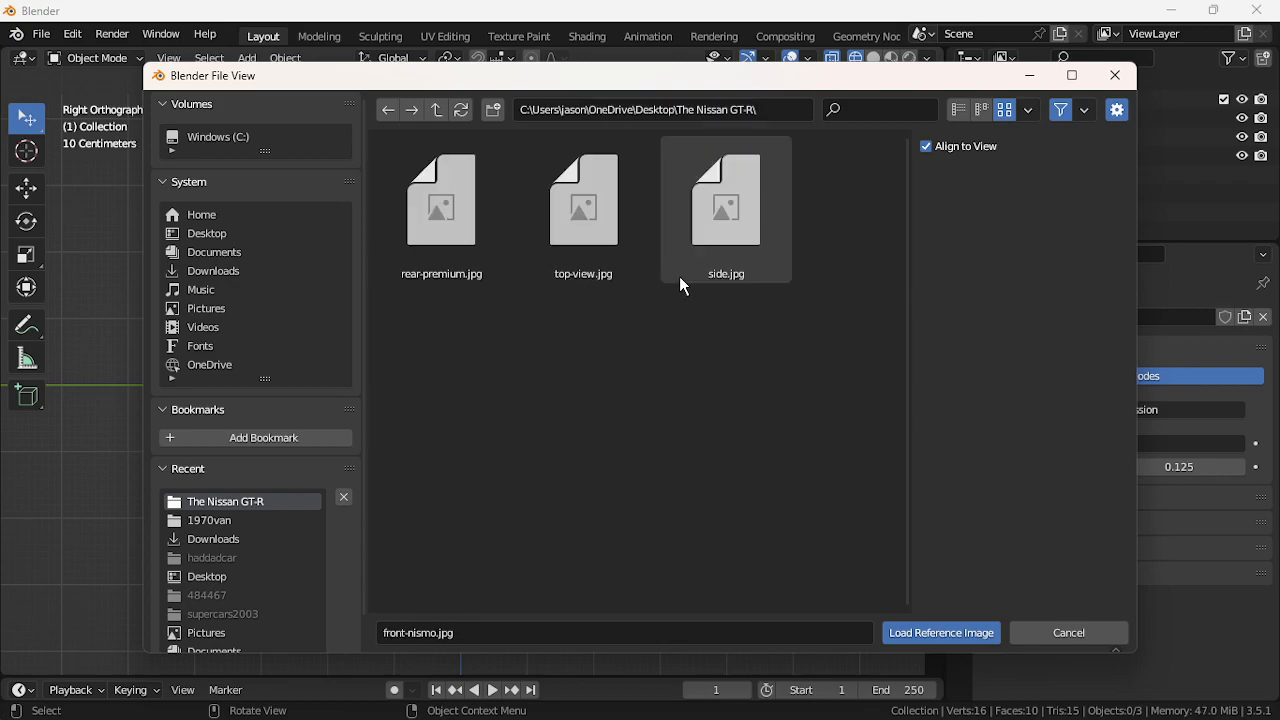
Delete rear-premium.jpg, refresh The Nissan GT-R folder, and close the file browser
left_click(477, 252)
key("Return")
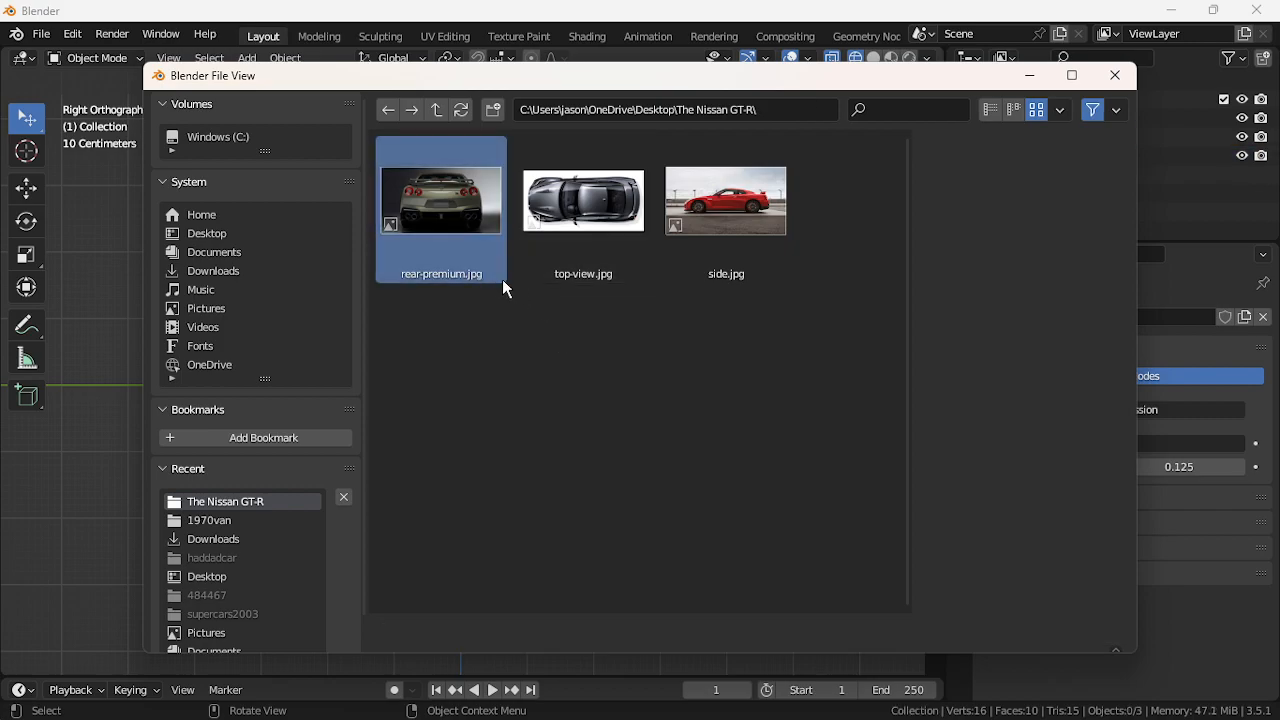
right_click(451, 255)
left_click(404, 288)
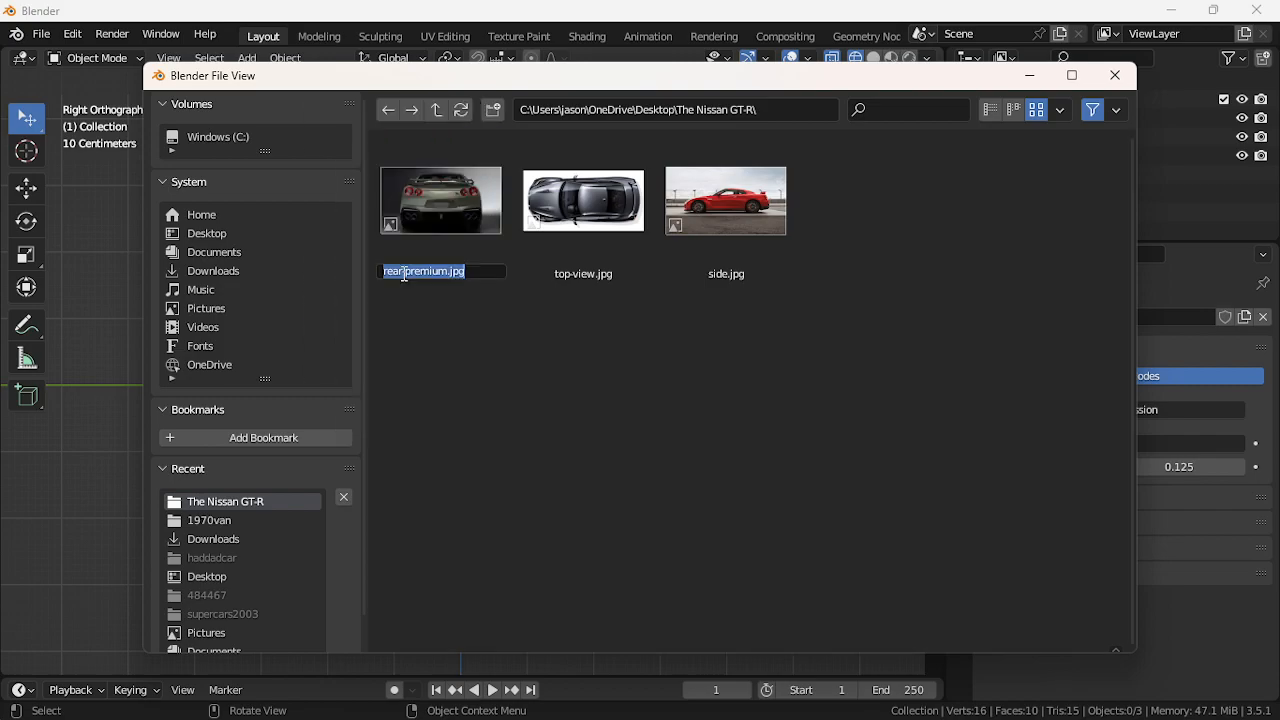
left_click(218, 235)
double_click(431, 219)
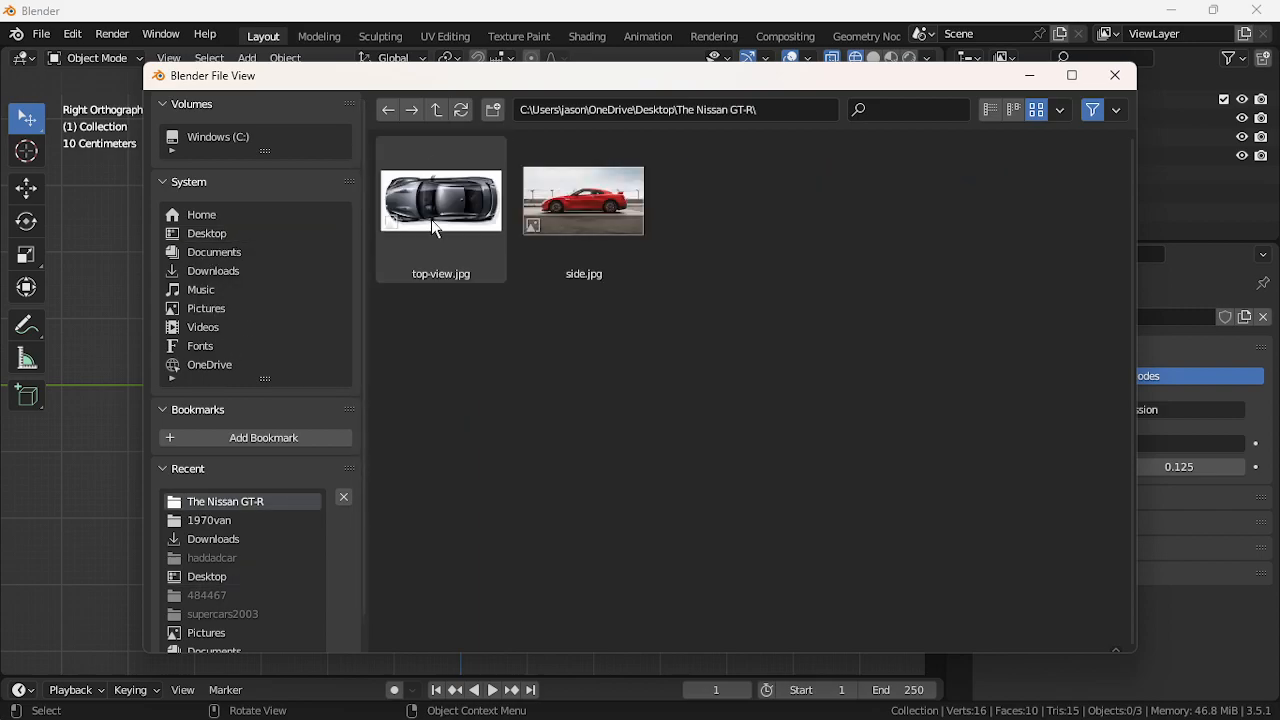
left_click(1115, 75)
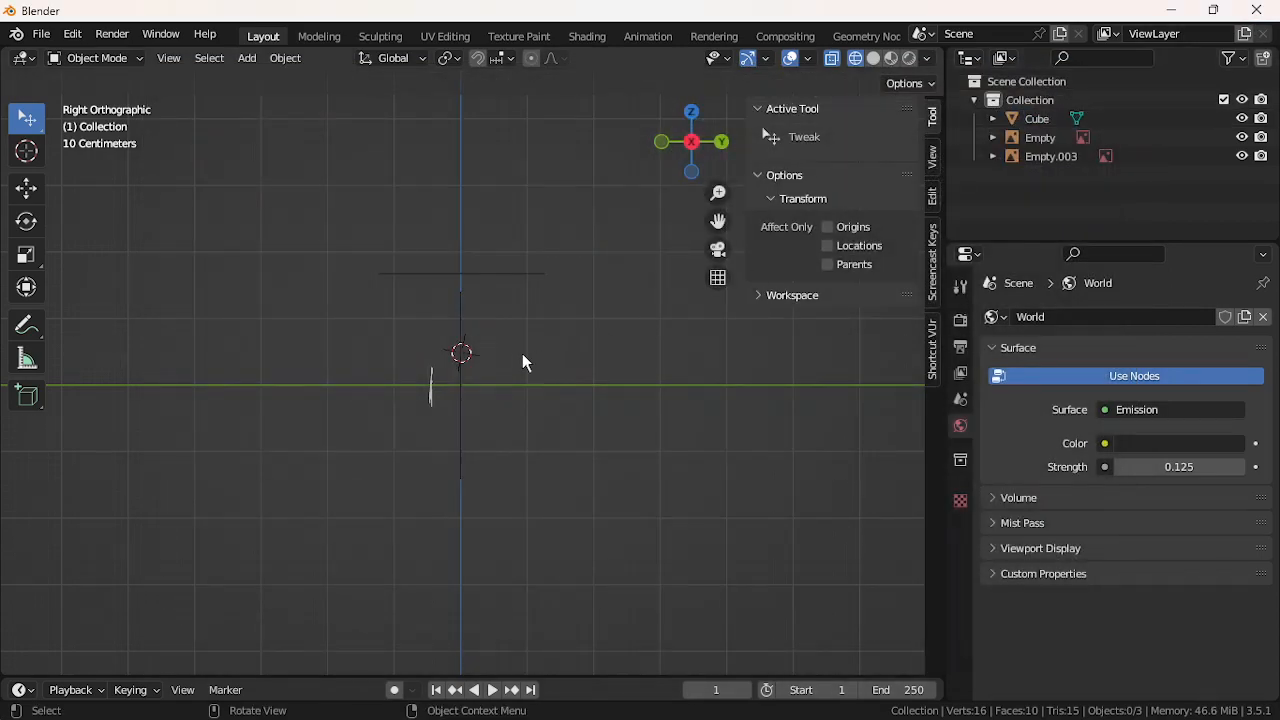
Reopen the reference image browser and cancel without loading an image
left_click(209, 58)
mouse_move(247, 58)
mouse_move(285, 284)
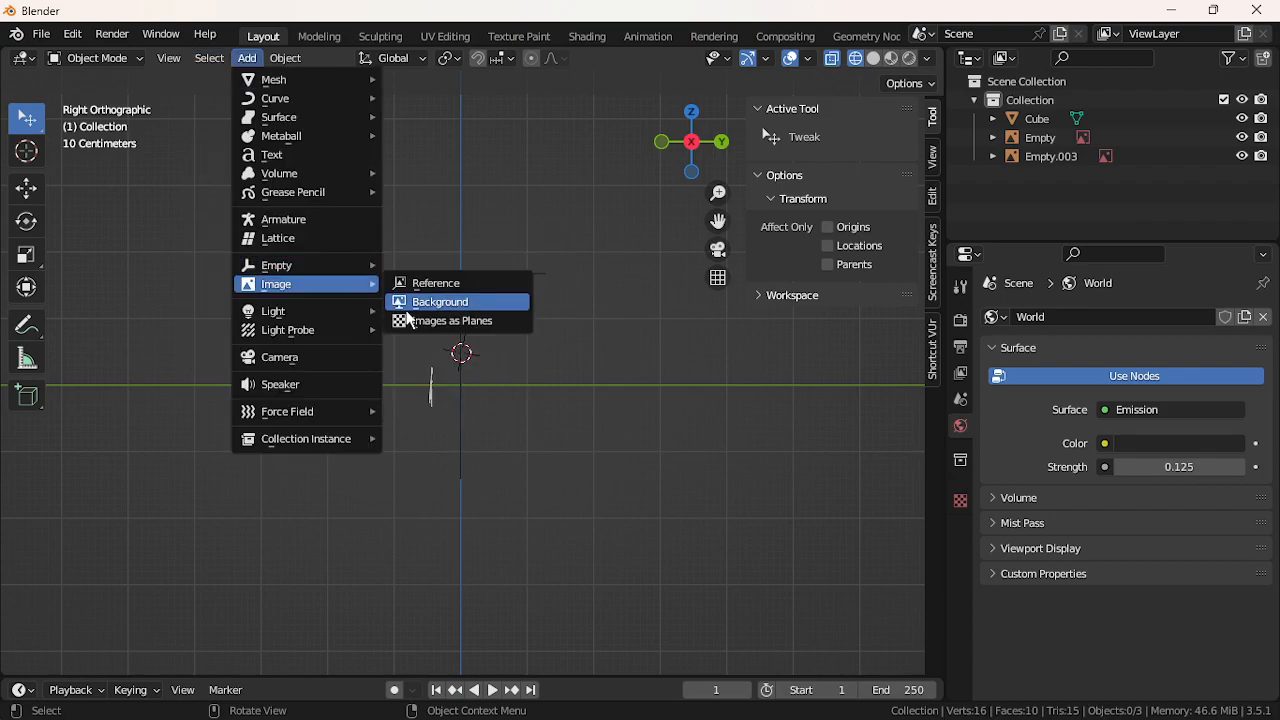
left_click(414, 284)
left_click(1066, 633)
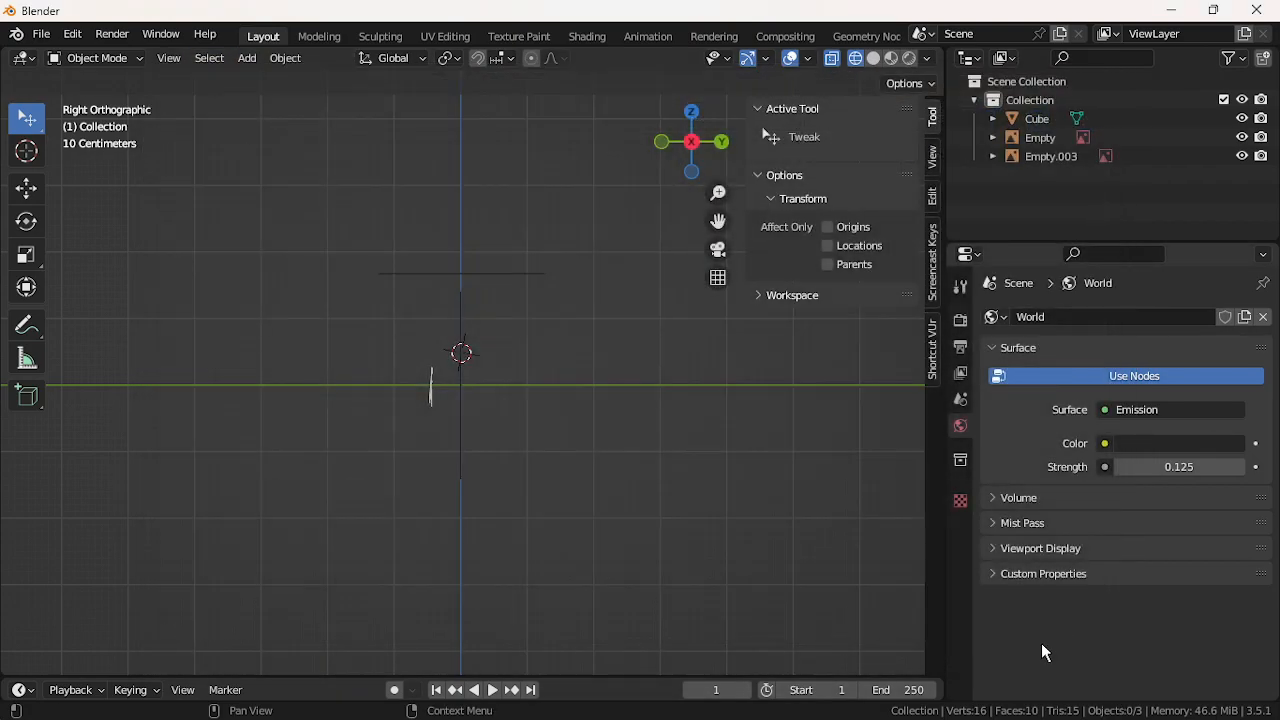
Find that the front file in Desktop > The Nissan GT-R won't open, then return to Chrome
left_click(723, 697)
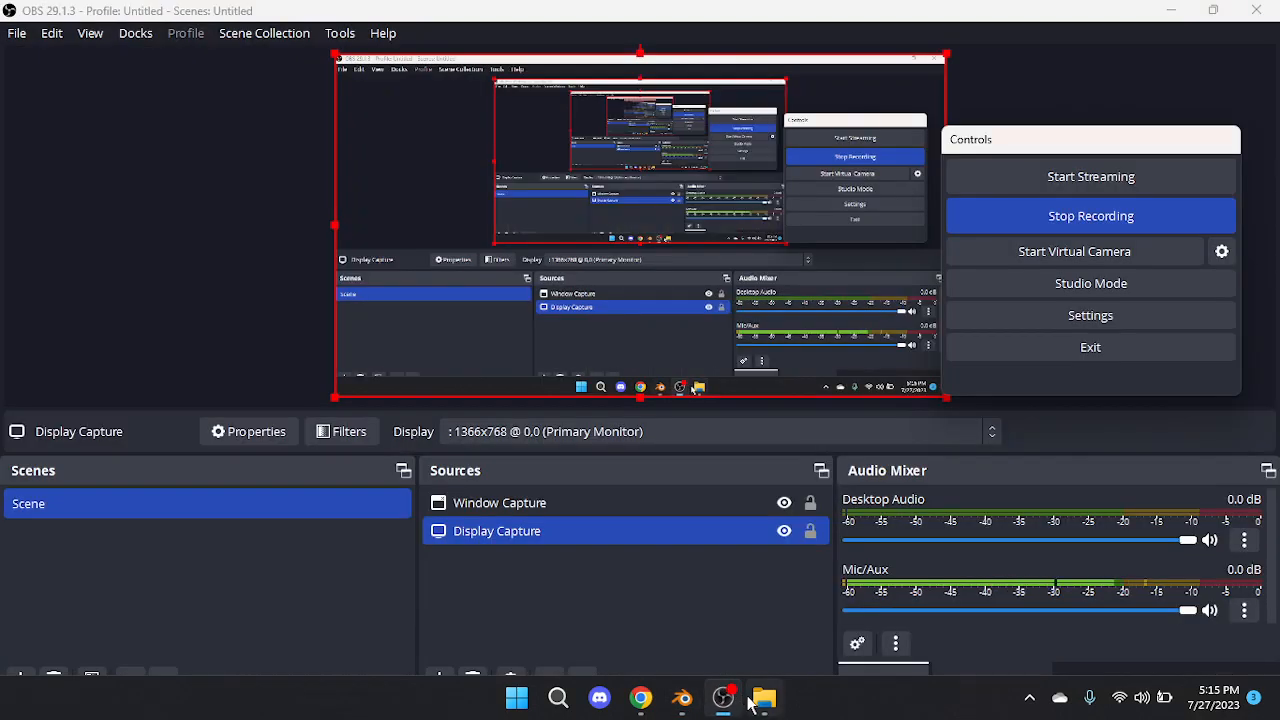
left_click(760, 700)
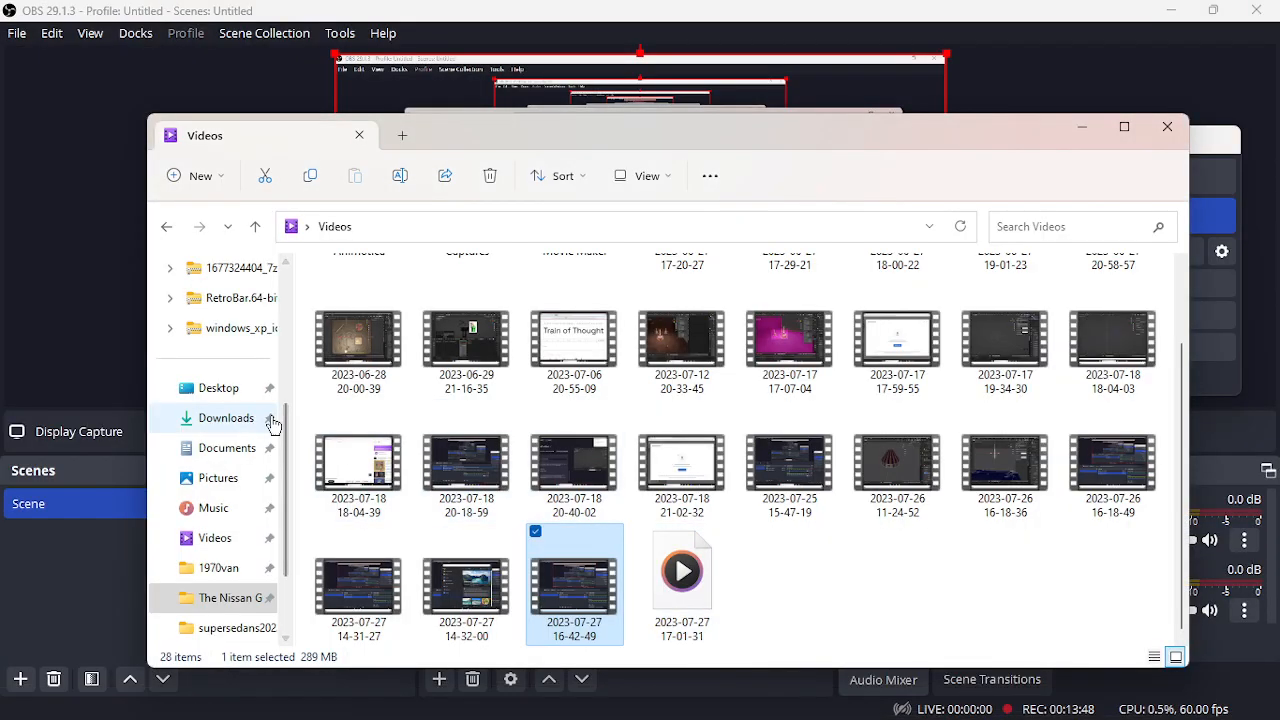
left_click(220, 388)
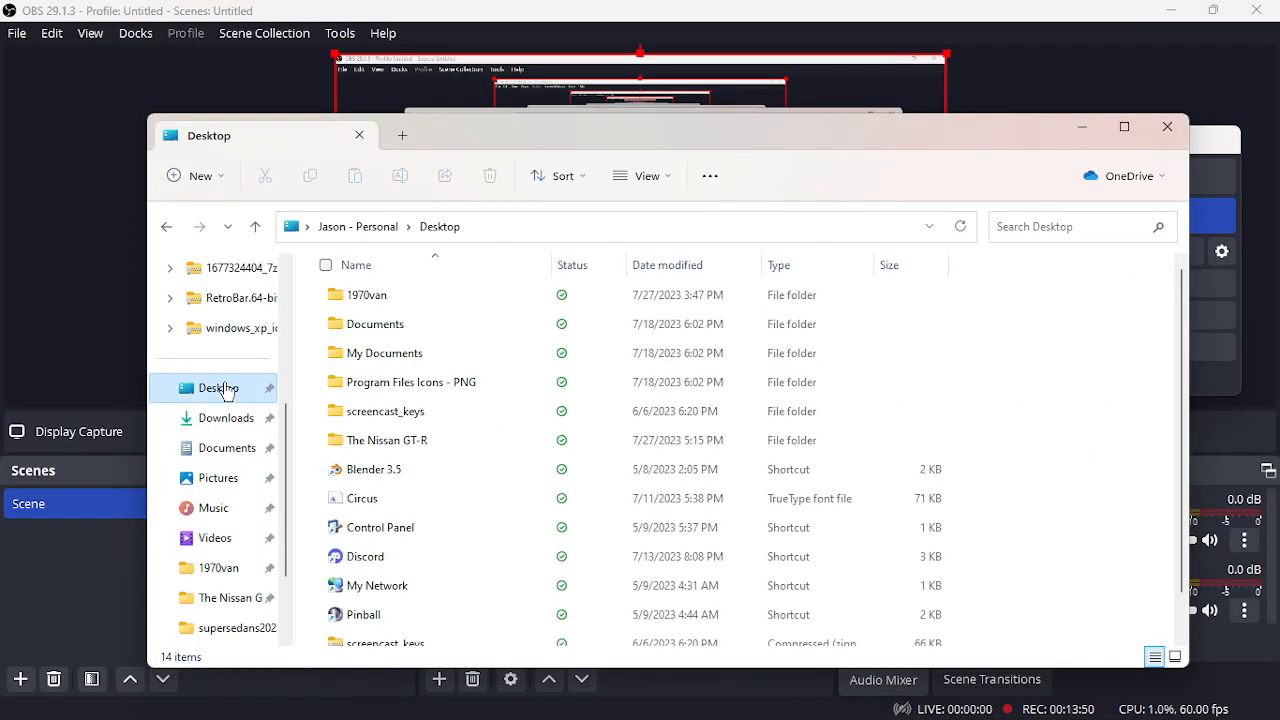
double_click(392, 441)
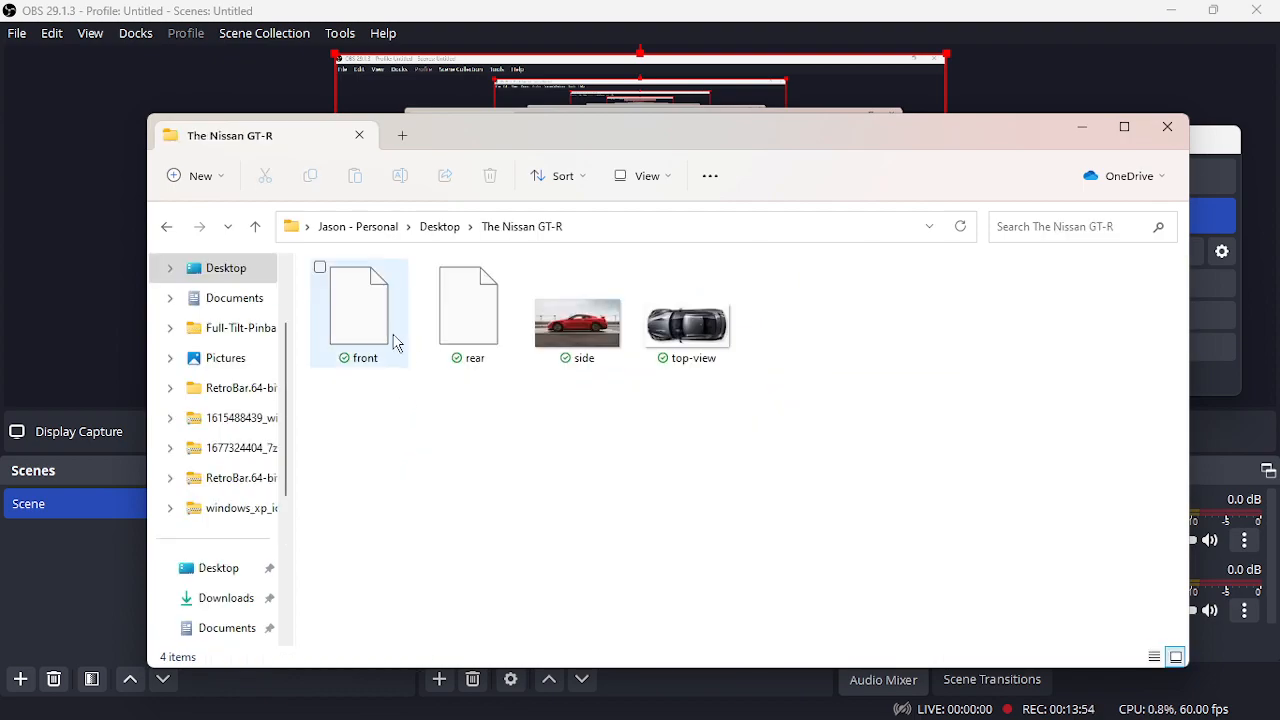
double_click(365, 320)
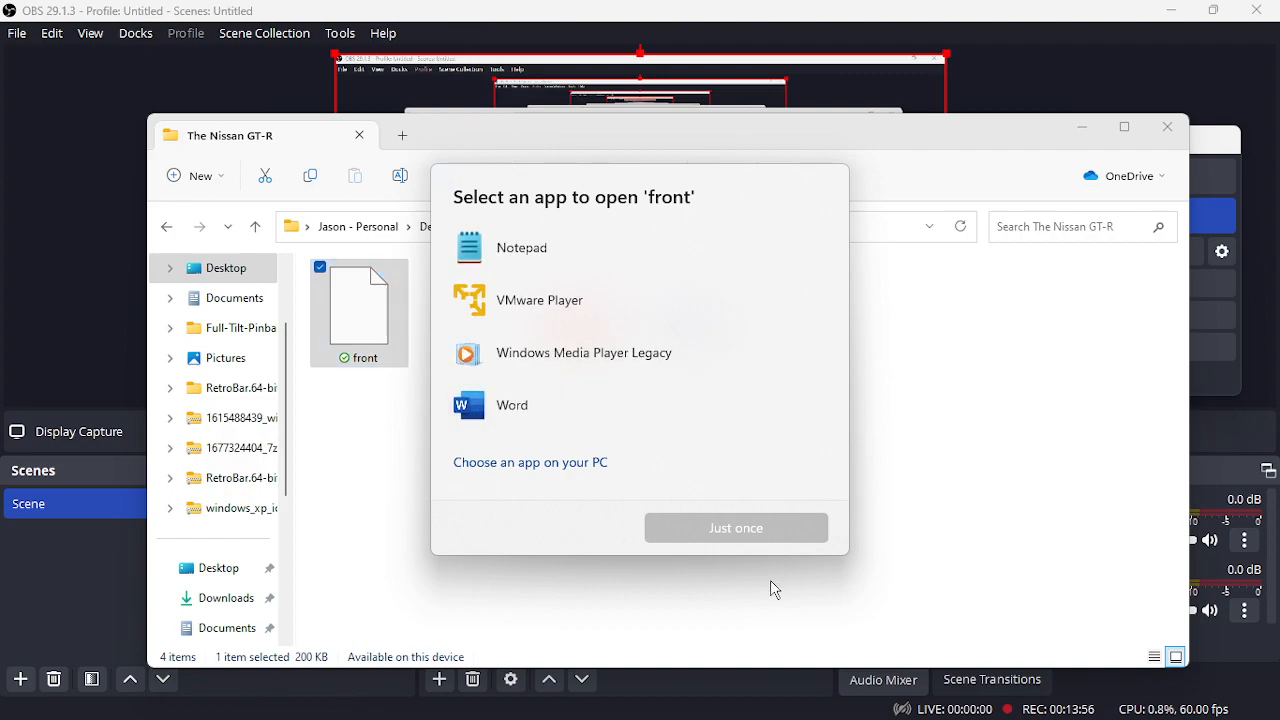
left_click(818, 428)
left_click(361, 326)
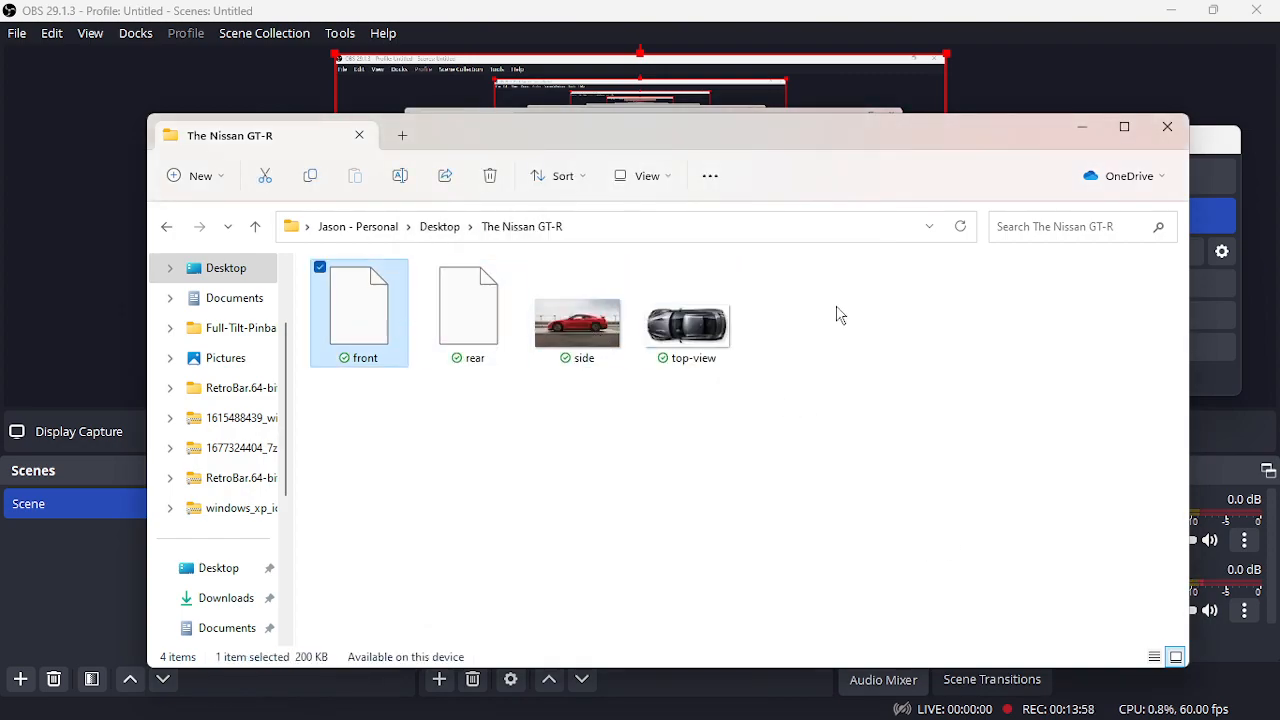
left_click(1168, 128)
left_click(661, 698)
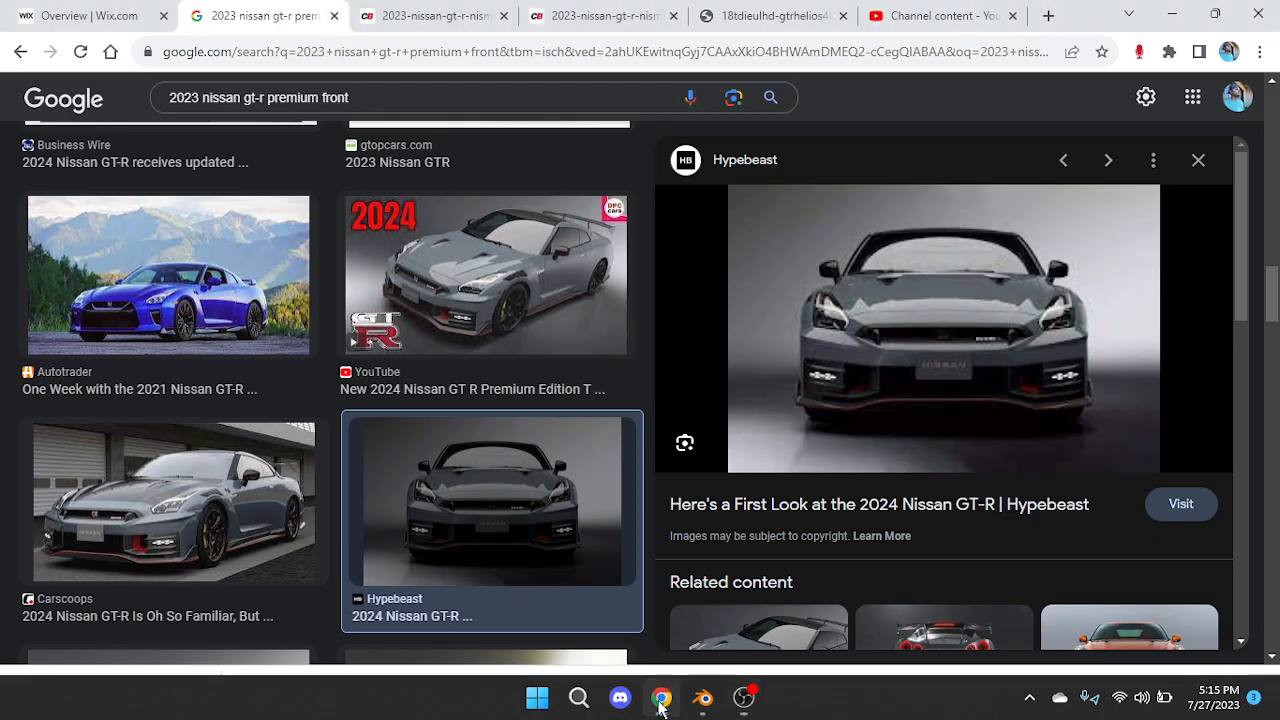
Look through the front-view GT-R photo's source article, then go back to the image results
left_click(880, 388)
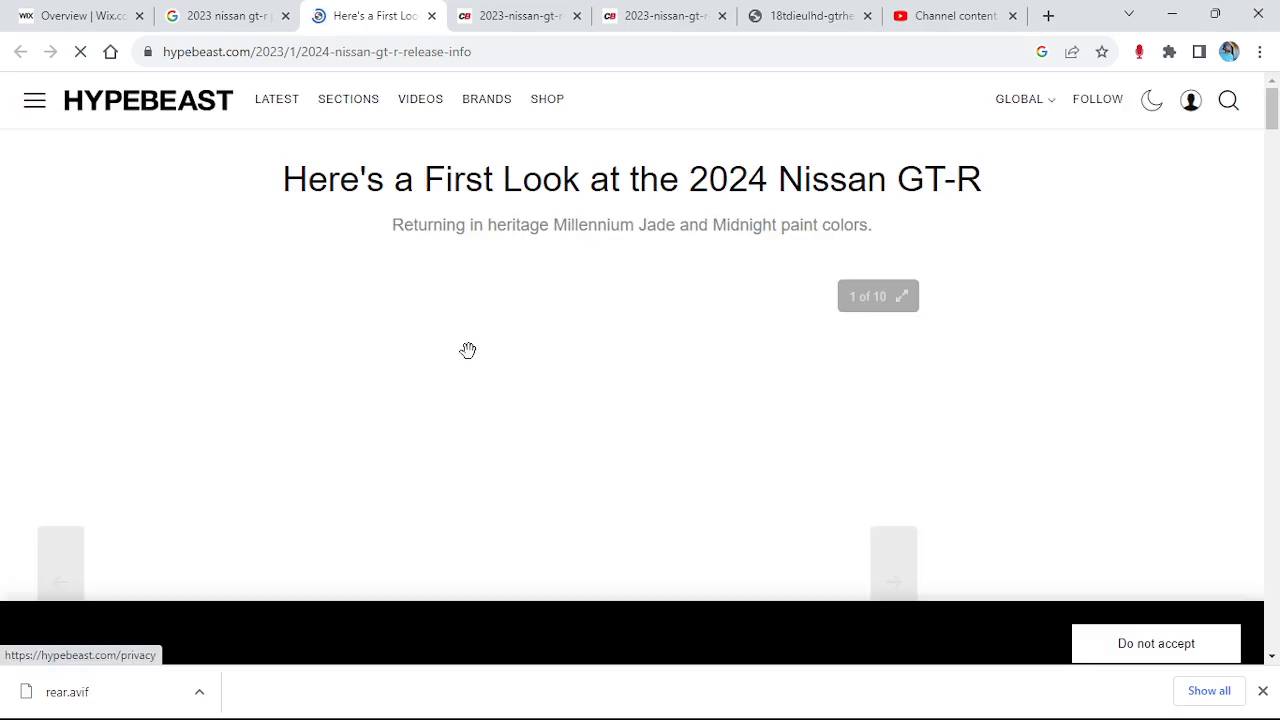
scroll(469, 352, "down", 5)
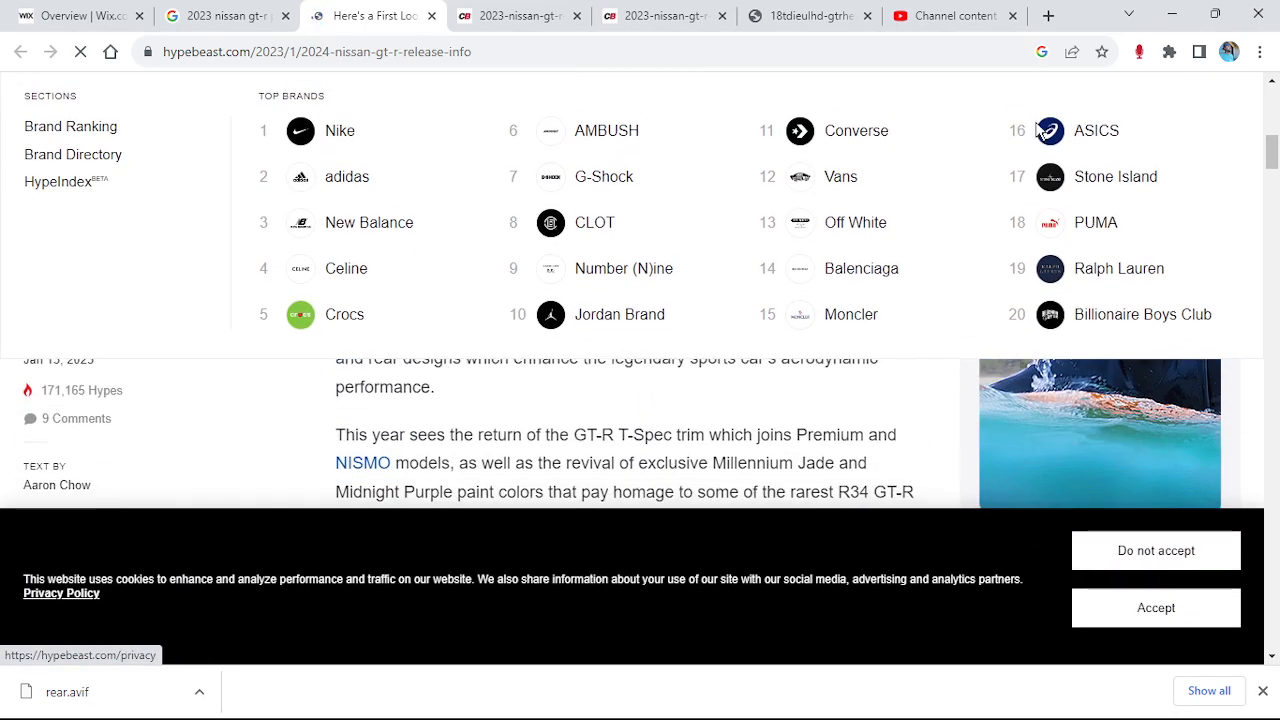
scroll(1094, 366, "down", 15)
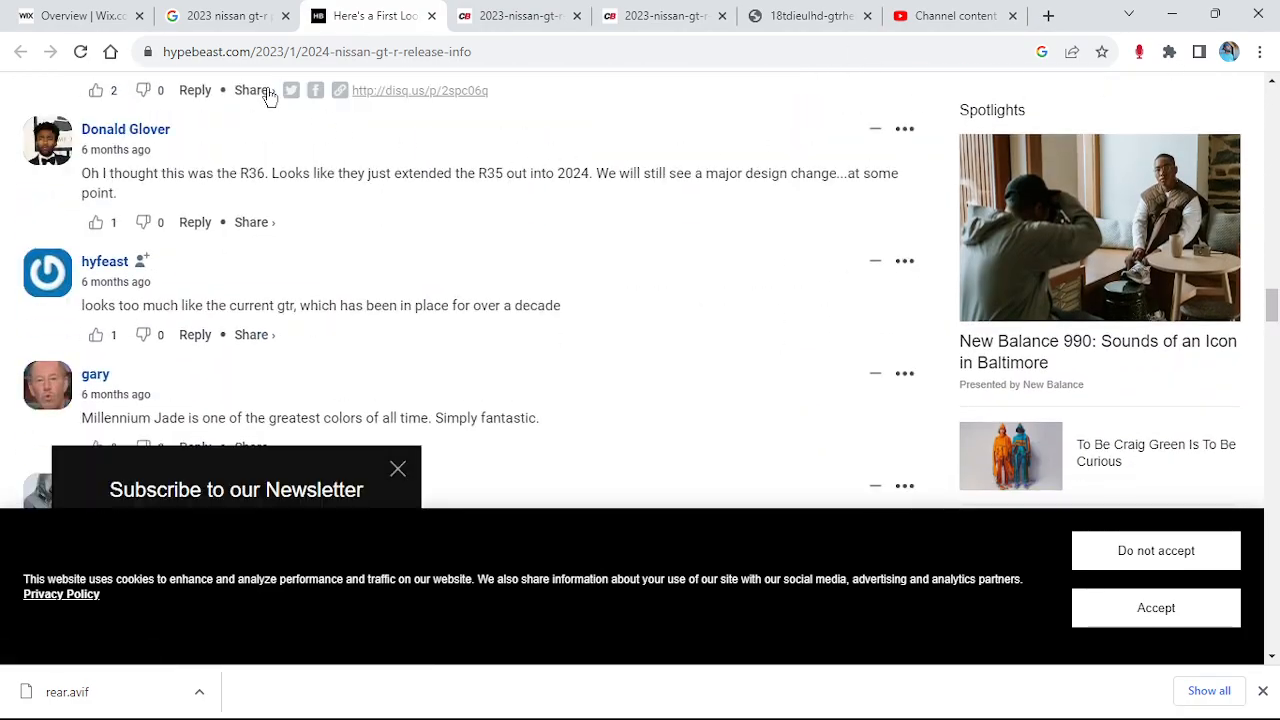
left_click(228, 15)
Save the red GT-R front photo as 'front', replacing the existing file
scroll(654, 420, "down", 5)
scroll(578, 458, "down", 5)
scroll(578, 458, "down", 3)
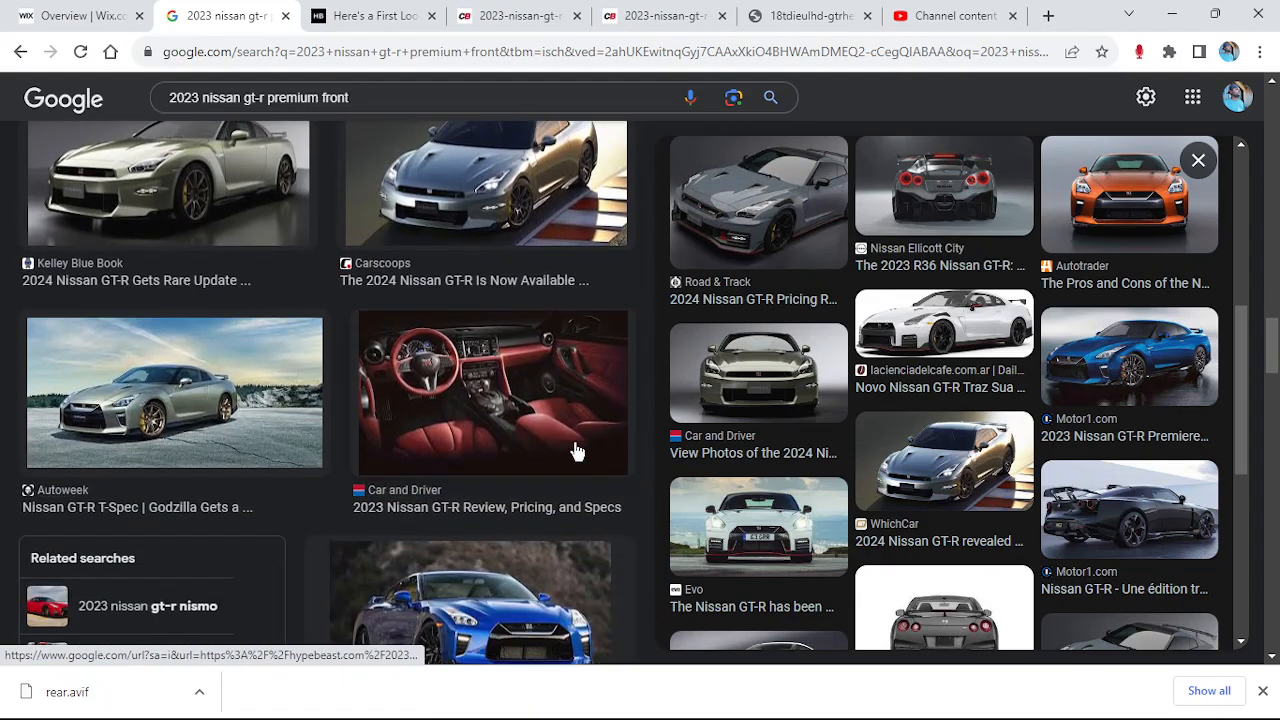
scroll(980, 463, "down", 4)
scroll(612, 403, "down", 5)
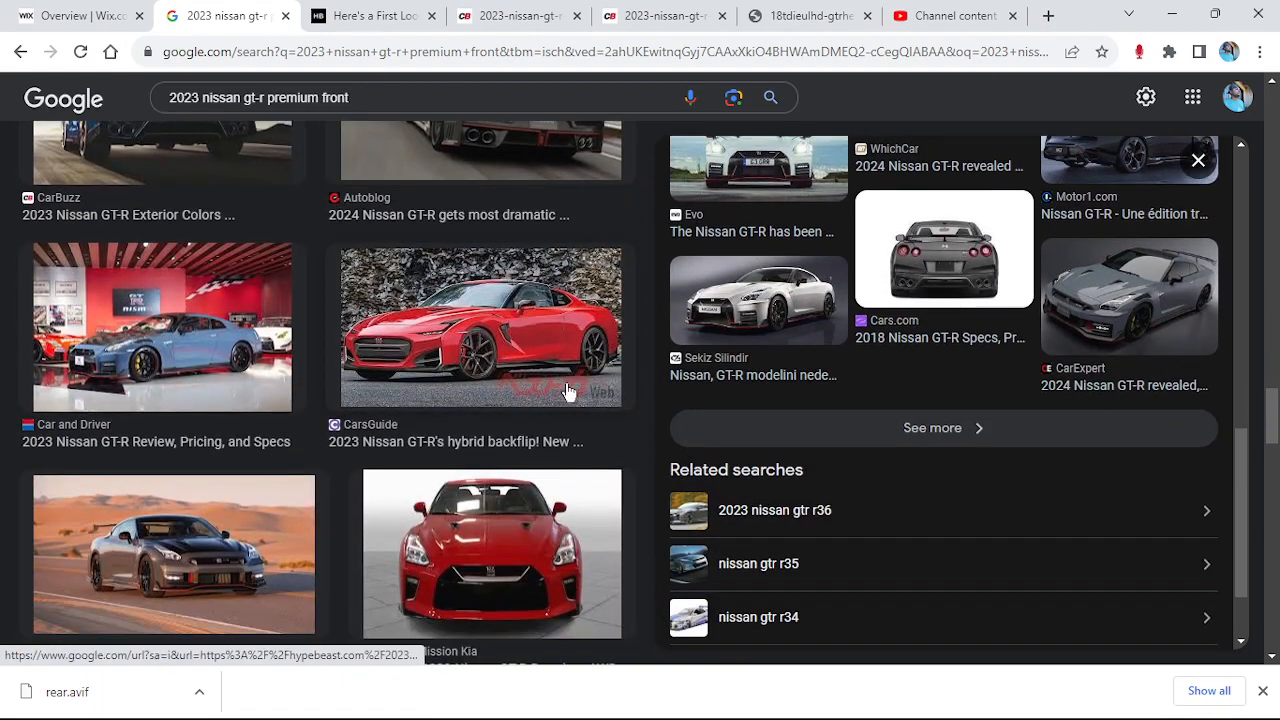
scroll(606, 409, "down", 5)
scroll(549, 358, "up", 3)
left_click(549, 360)
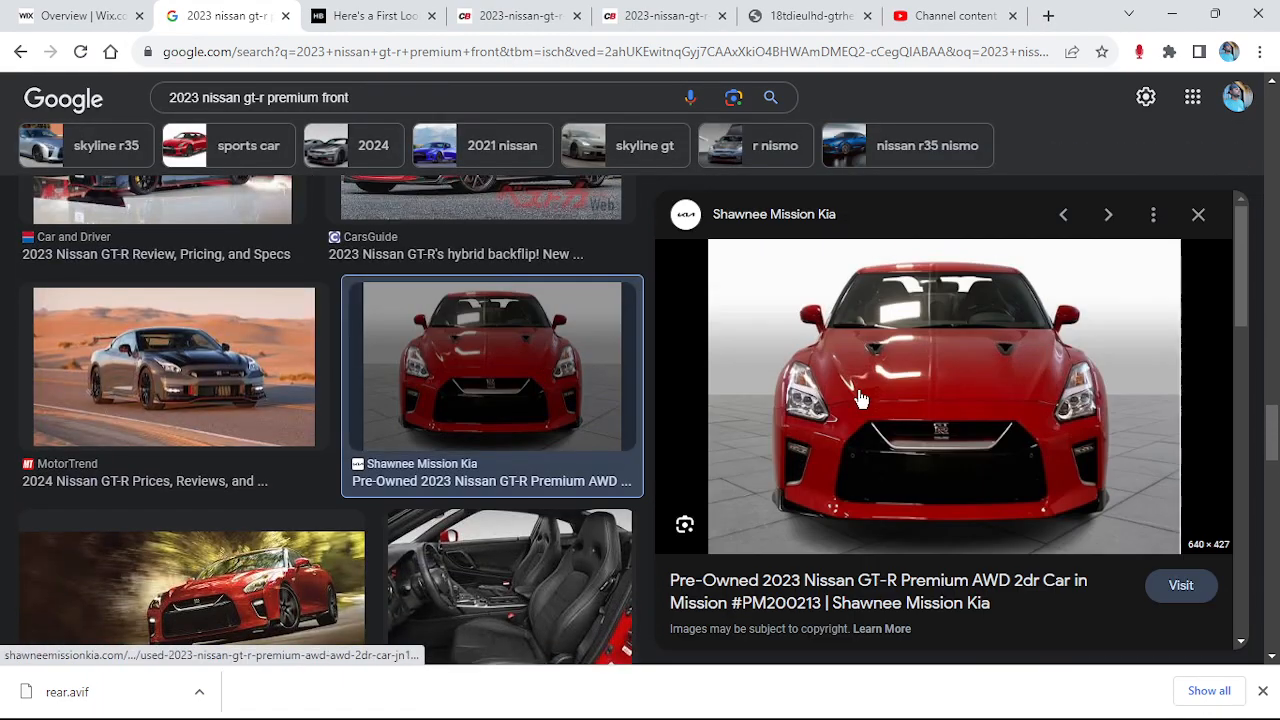
right_click(865, 405)
left_click(900, 298)
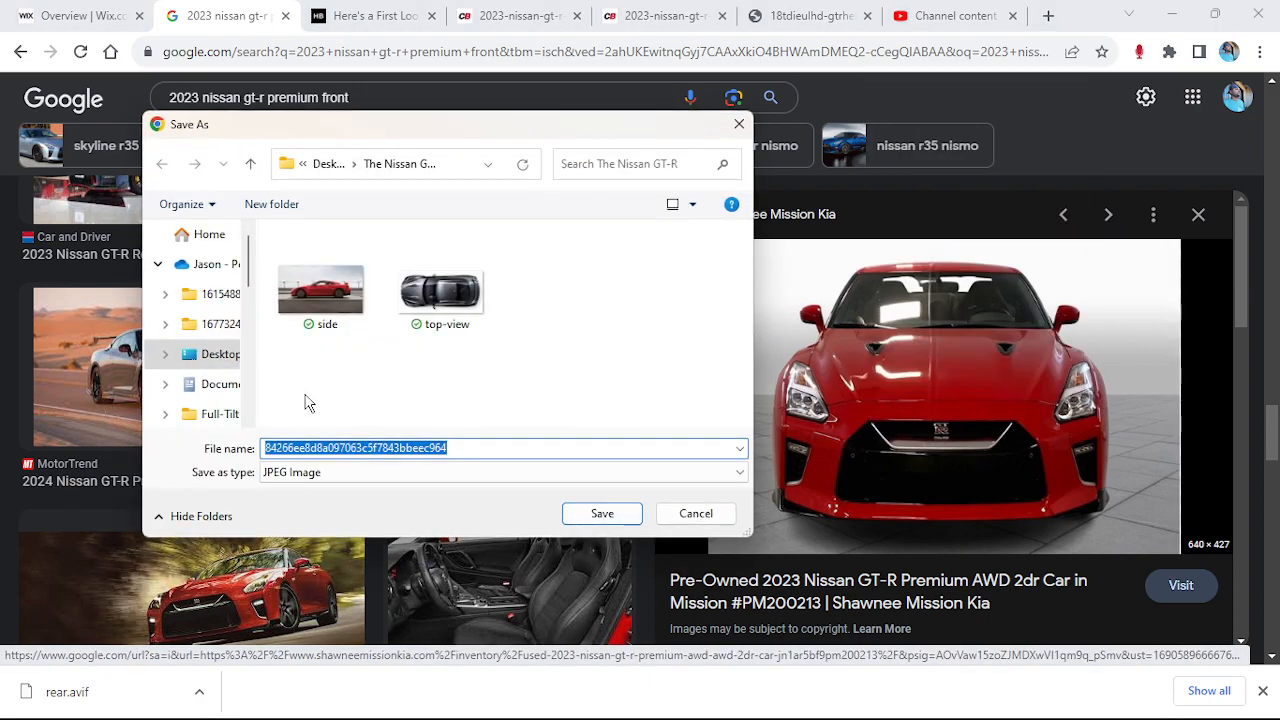
type("front")
key("Return")
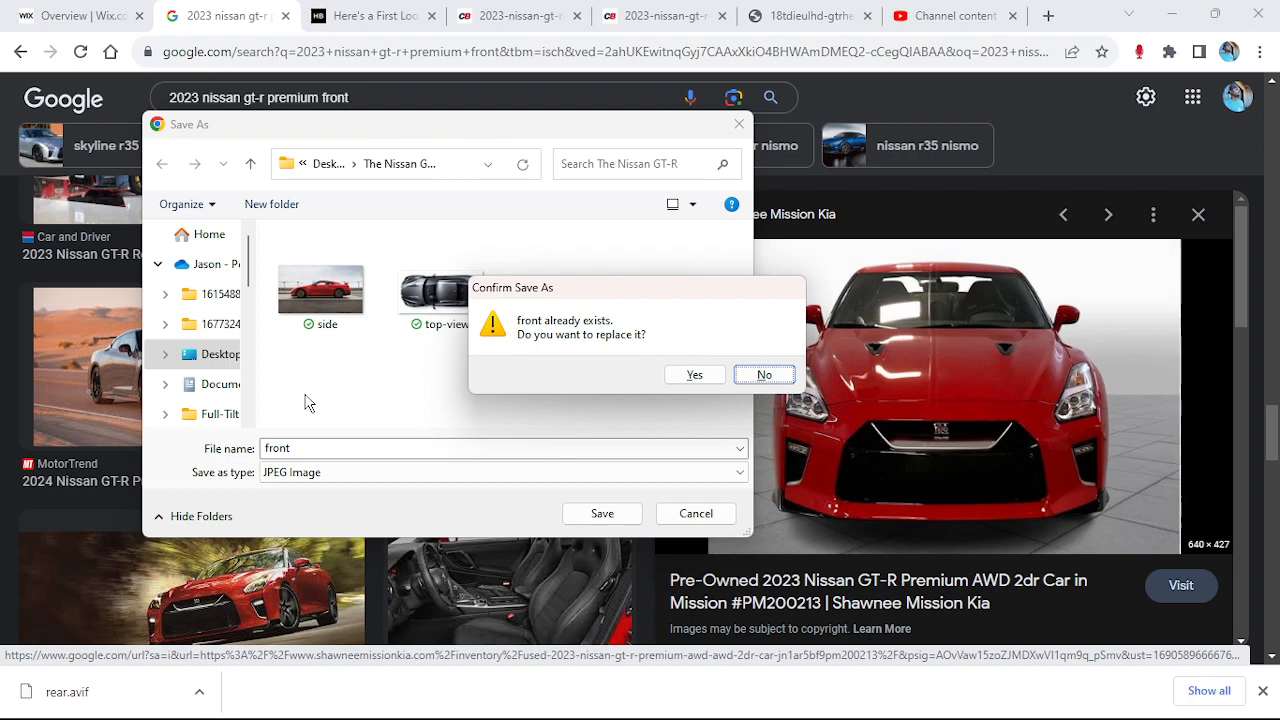
key("Return")
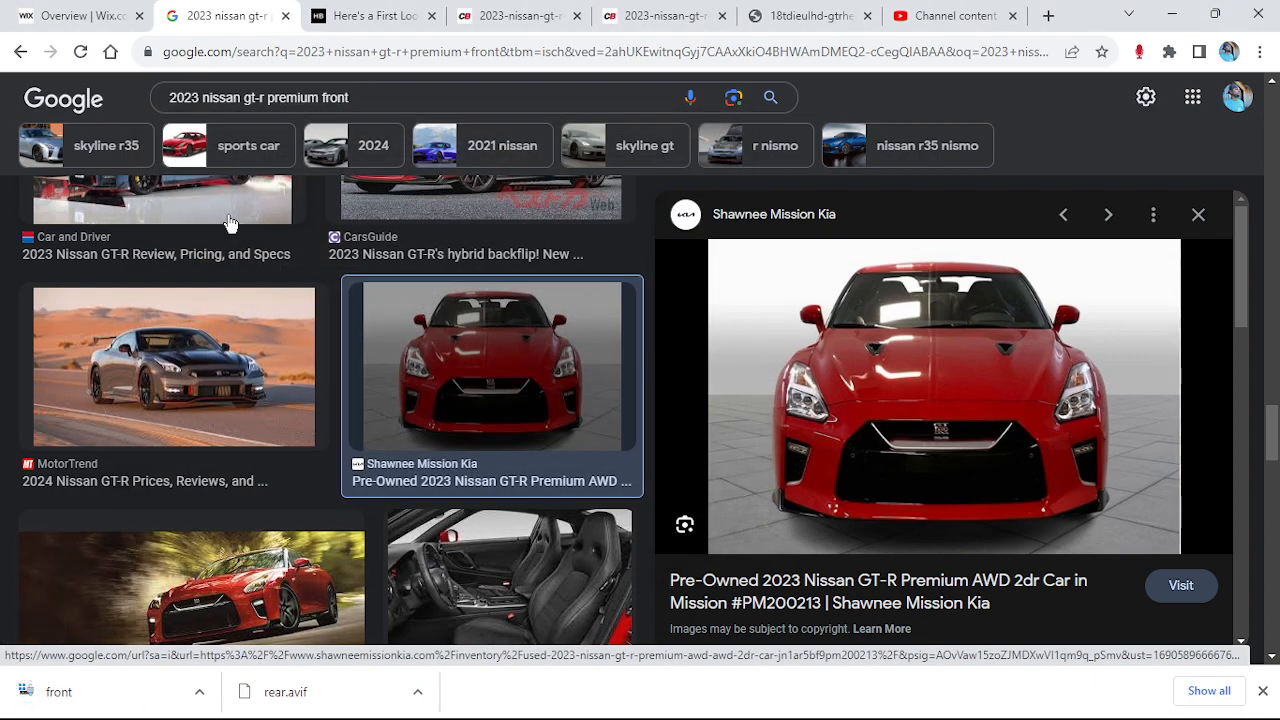
Delete the unusable front and rear files from The Nissan GT-R folder
right_click(833, 366)
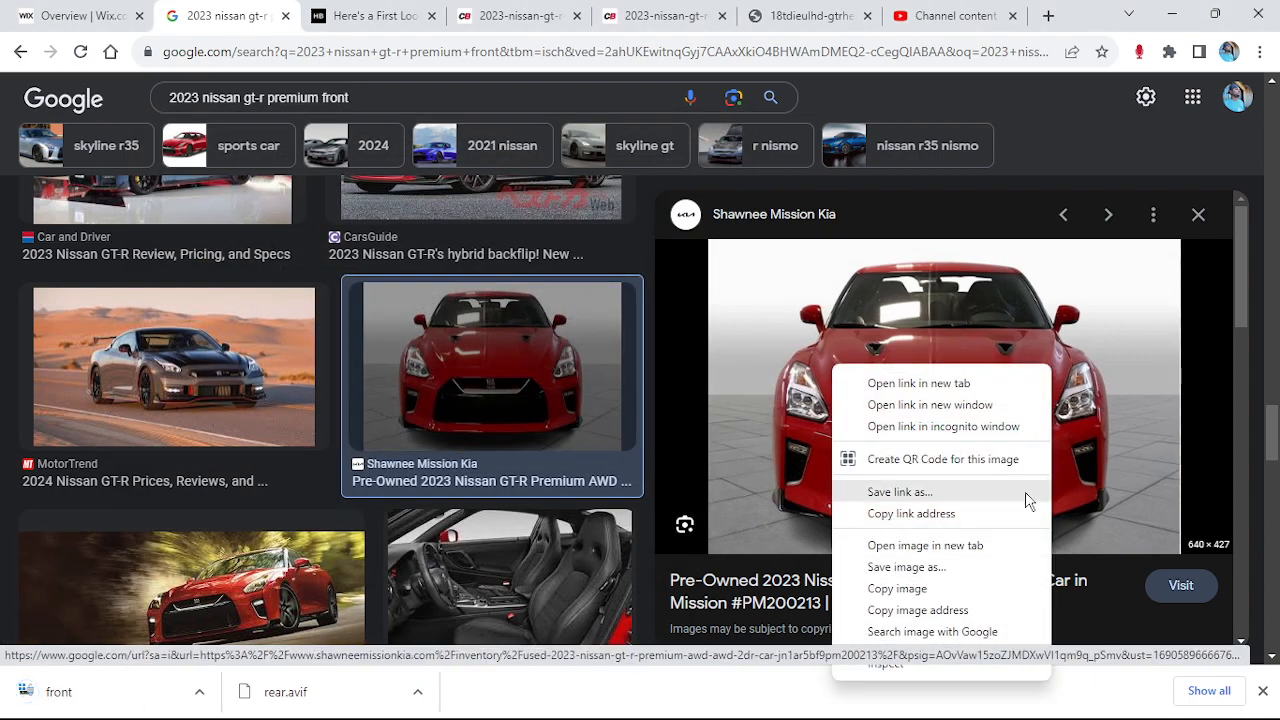
left_click(910, 567)
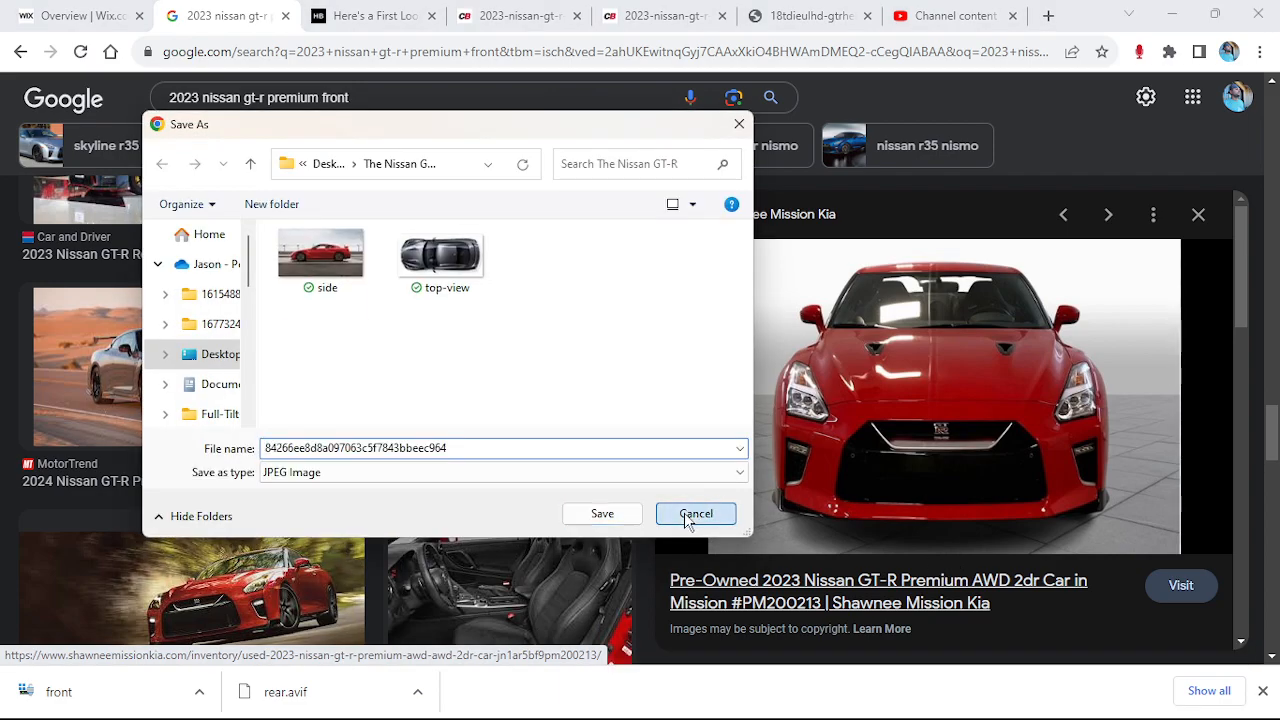
left_click(695, 513)
left_click(203, 695)
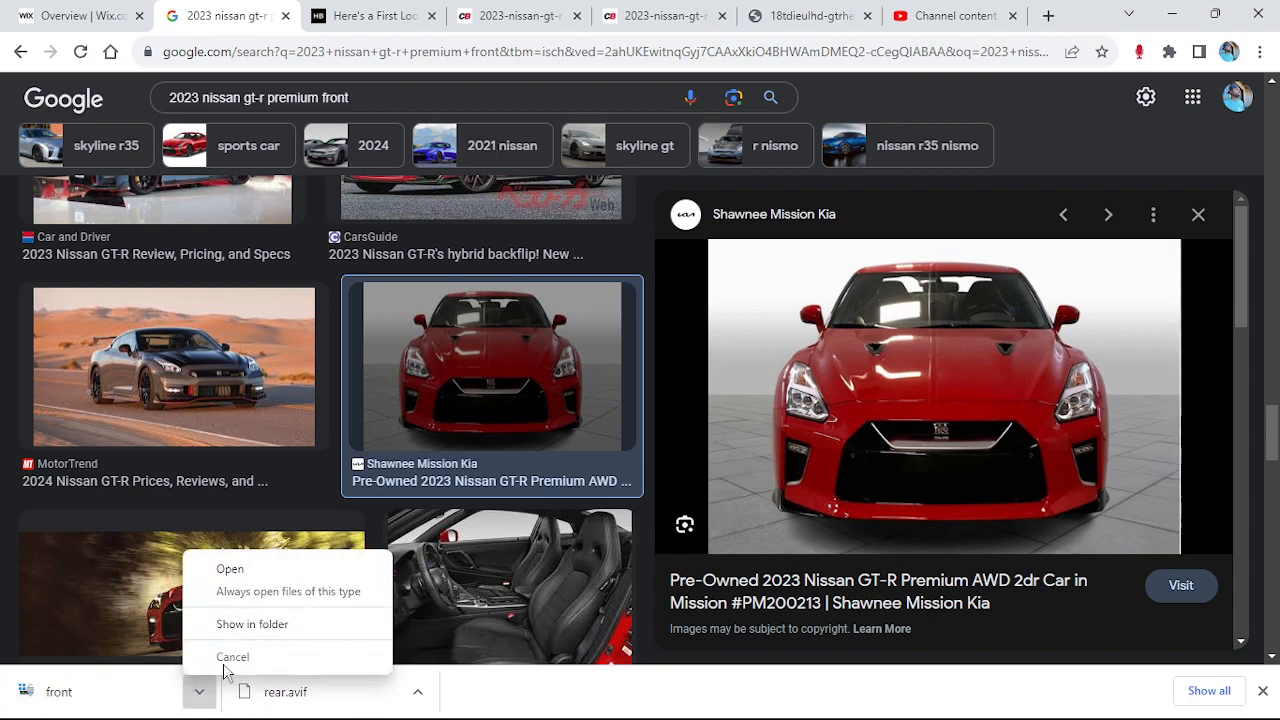
left_click(256, 570)
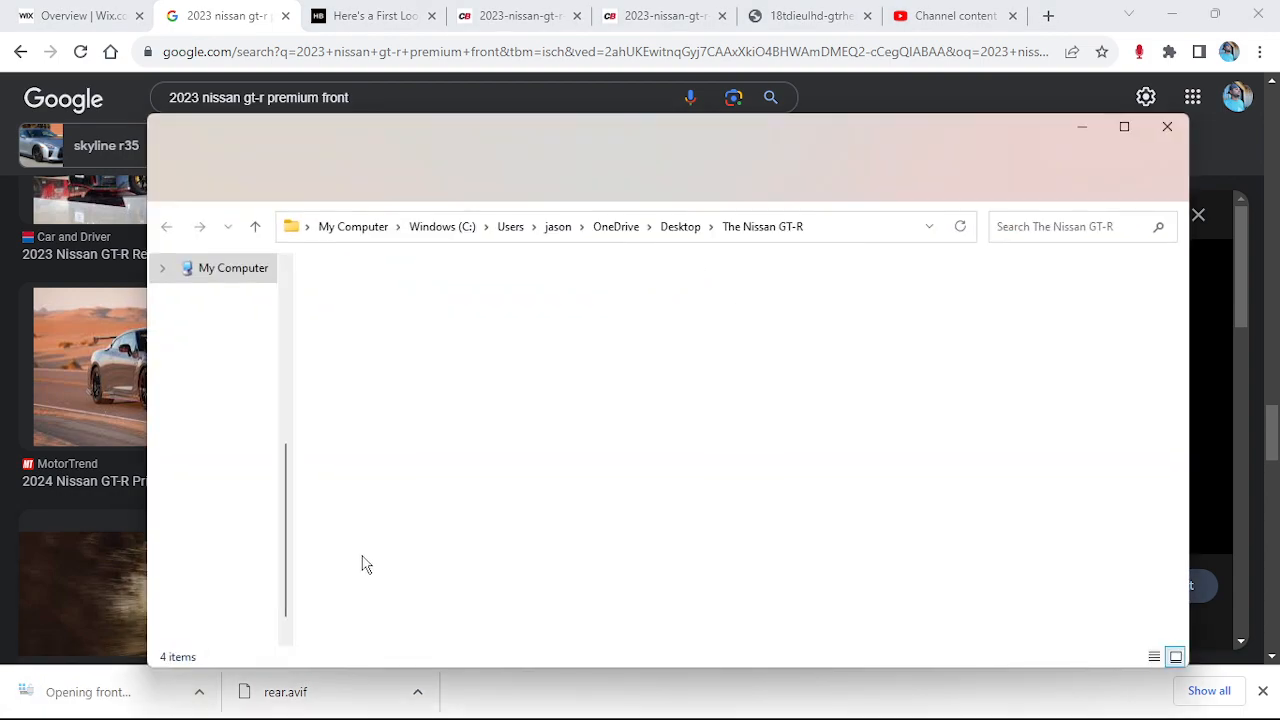
left_click_drag(488, 392, 338, 335)
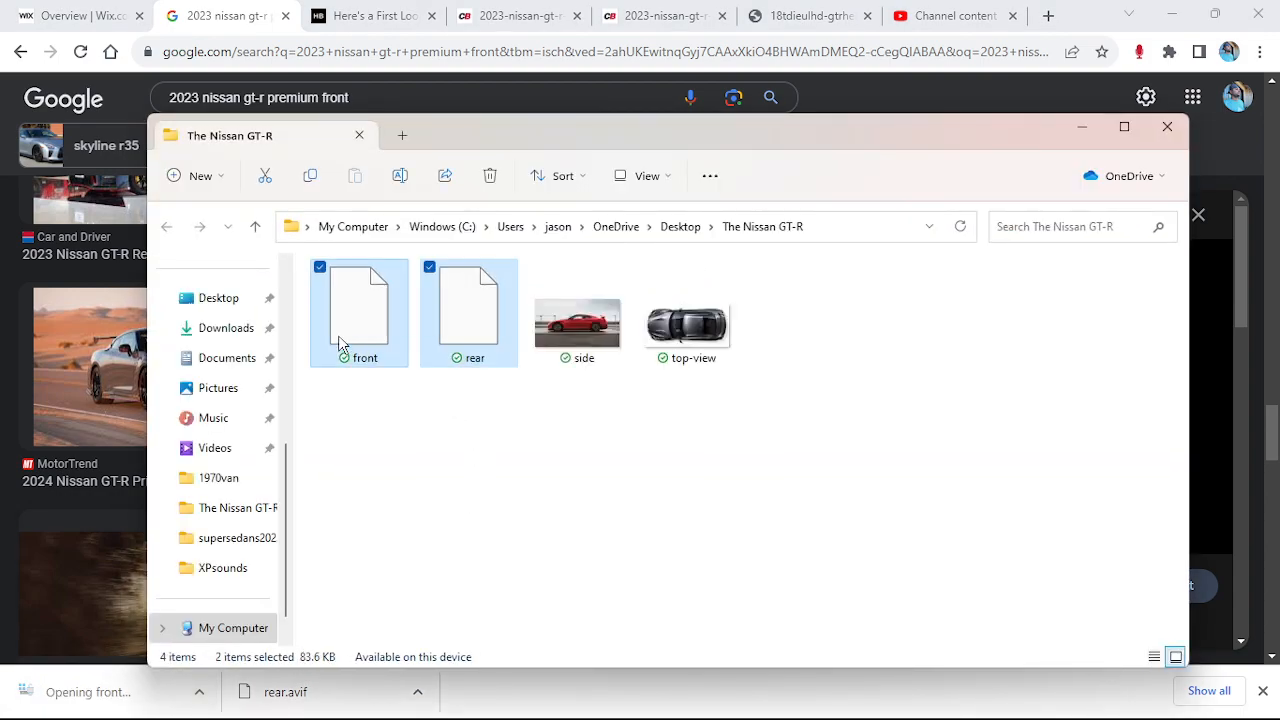
key("Delete")
left_click(1167, 127)
Save the front-view preview image as 'front' and close the photo viewer
right_click(1060, 368)
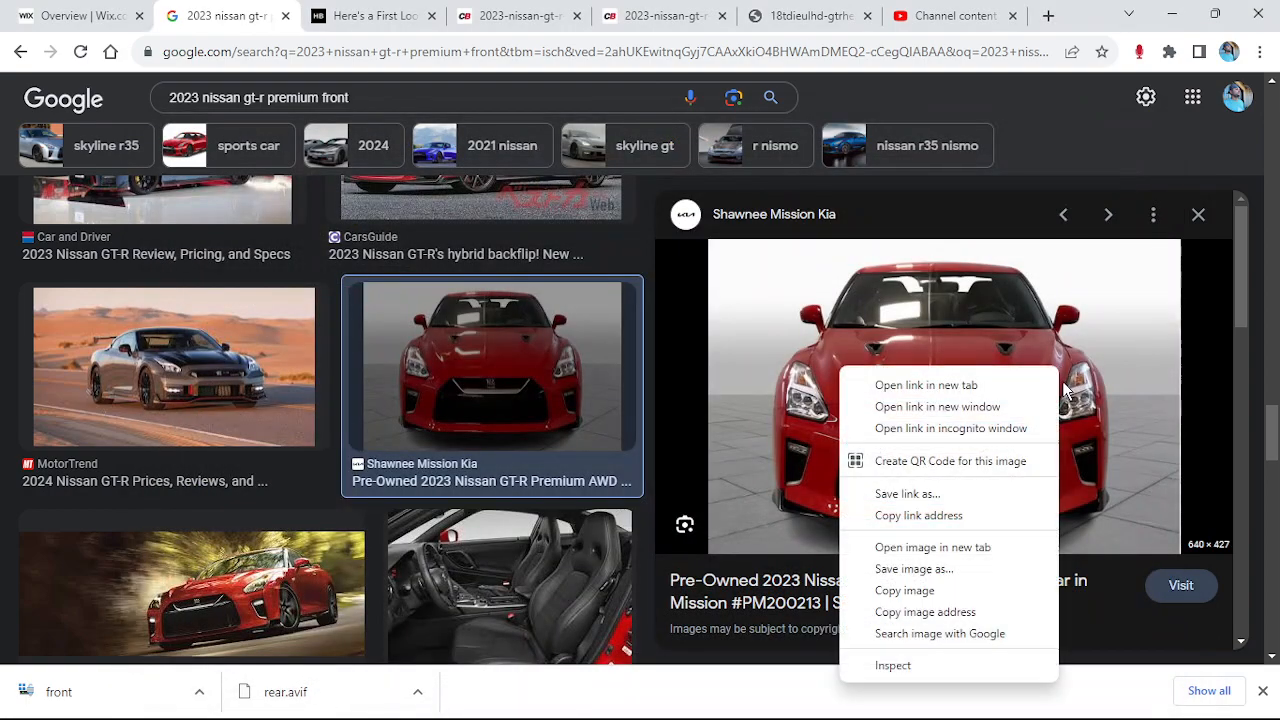
left_click(913, 569)
type("front")
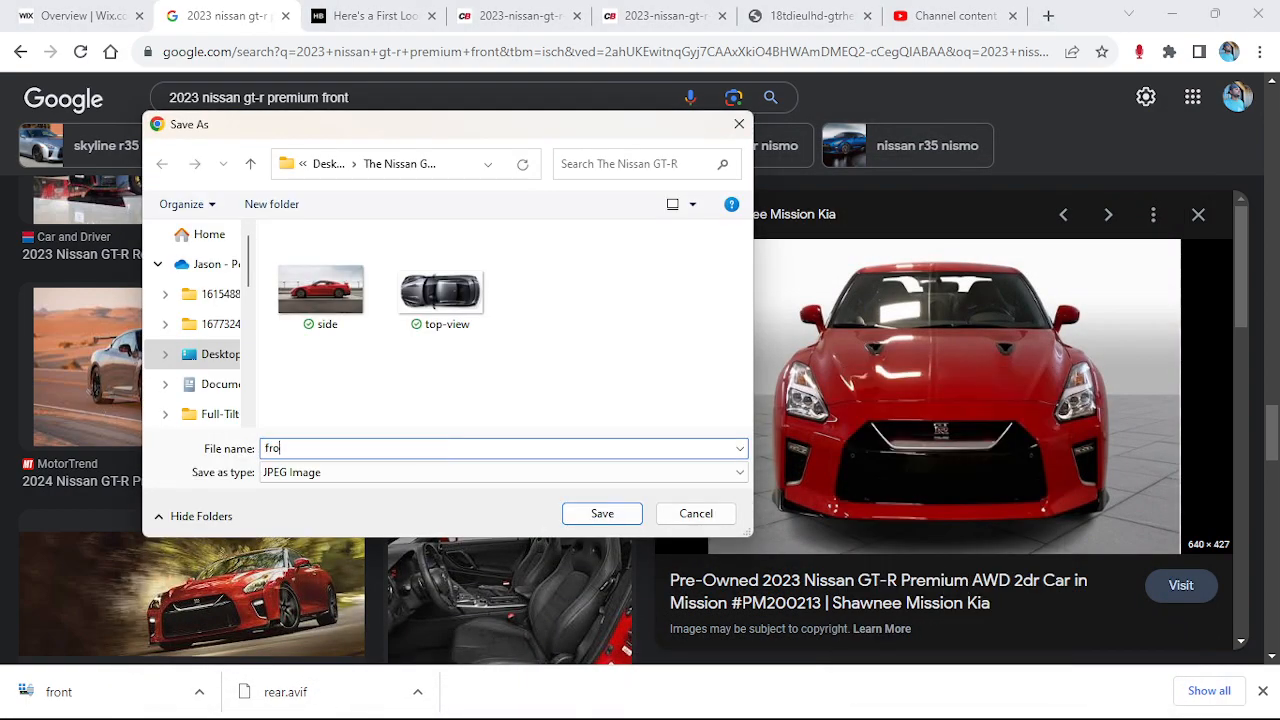
key("Return")
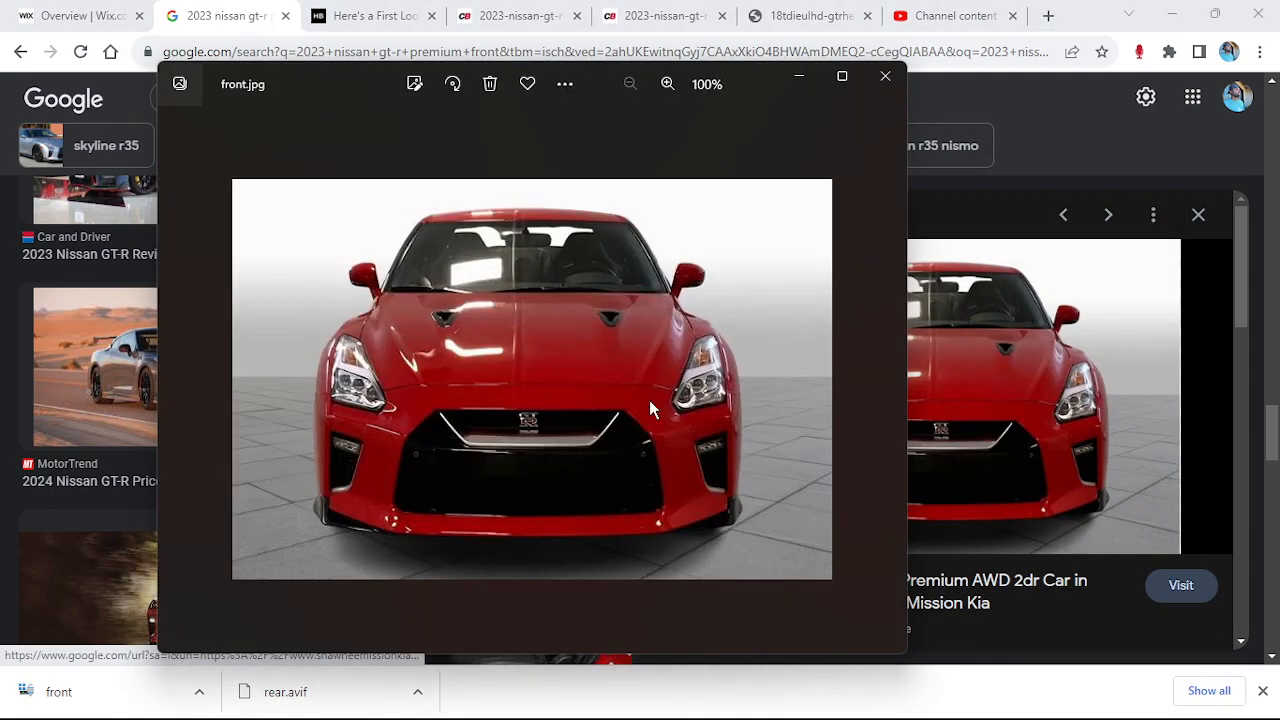
left_click(885, 76)
Search '2023 nissan gt-r premium rear' and save the Driving.ca rear image as 'rear'
left_click(400, 97)
key("BackSpace")
key("BackSpace")
key("BackSpace")
key("BackSpace")
key("BackSpace")
type("rear")
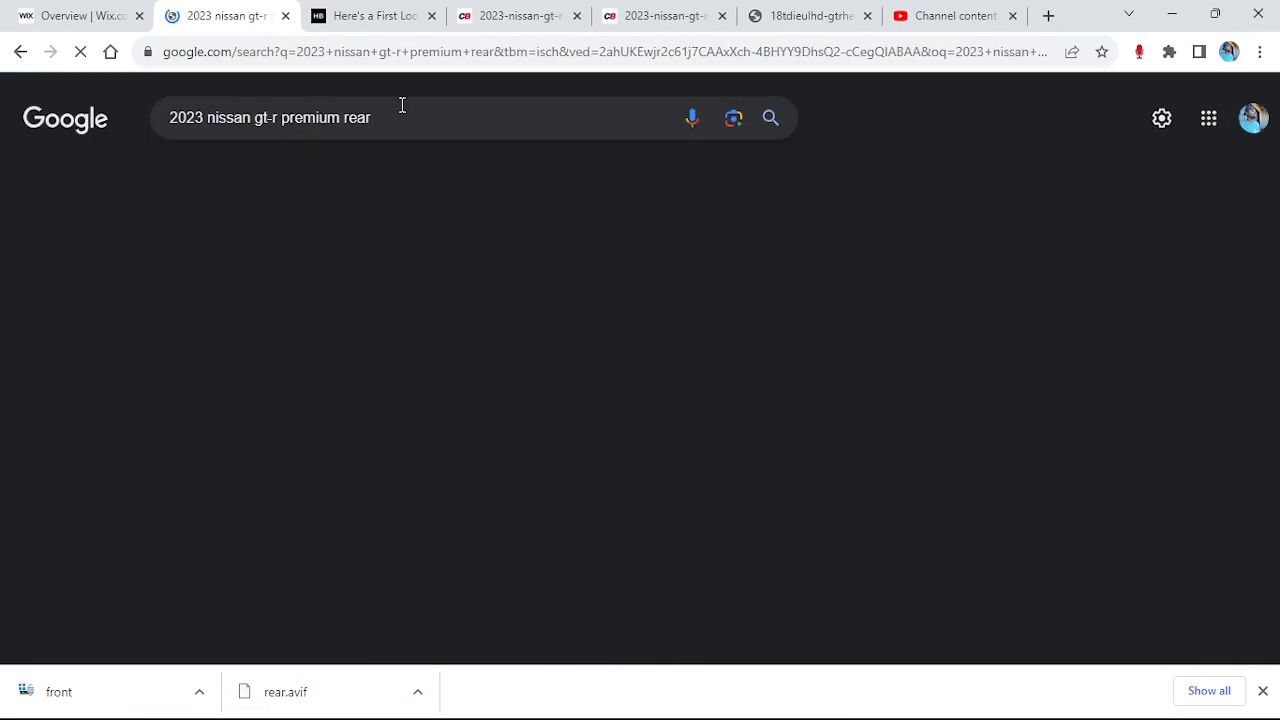
scroll(609, 434, "down", 3)
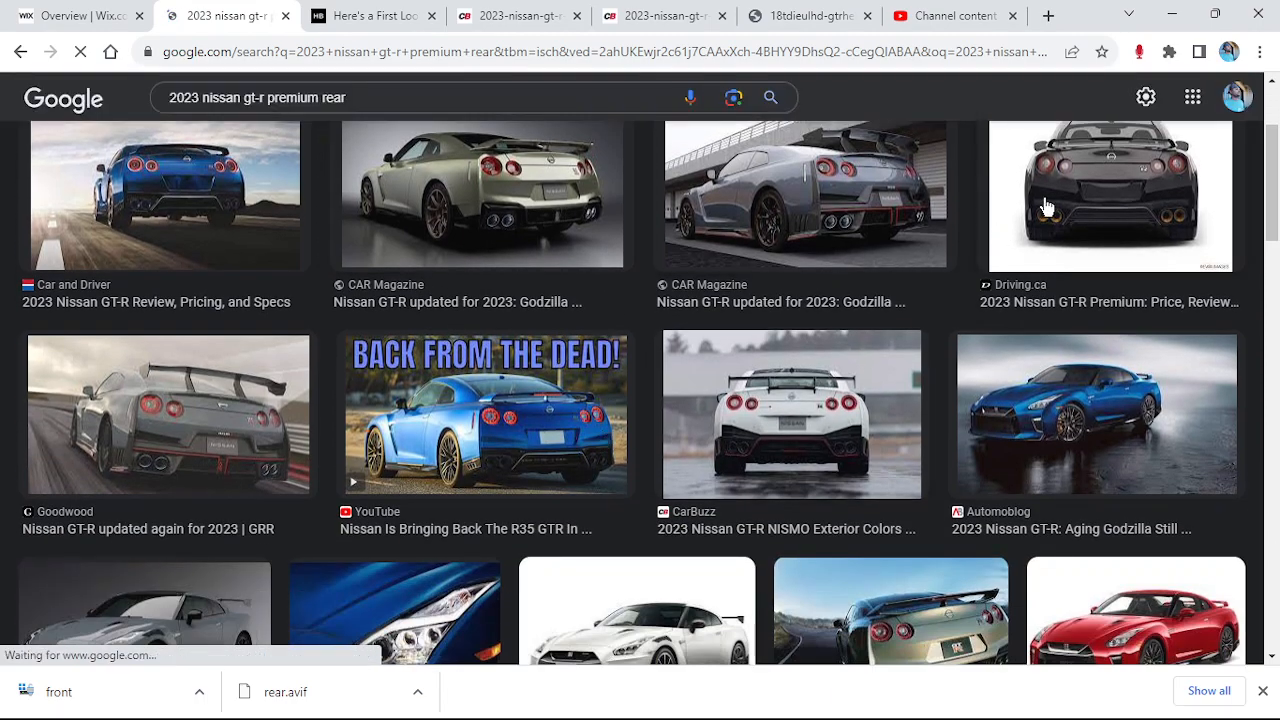
left_click(1054, 200)
right_click(958, 345)
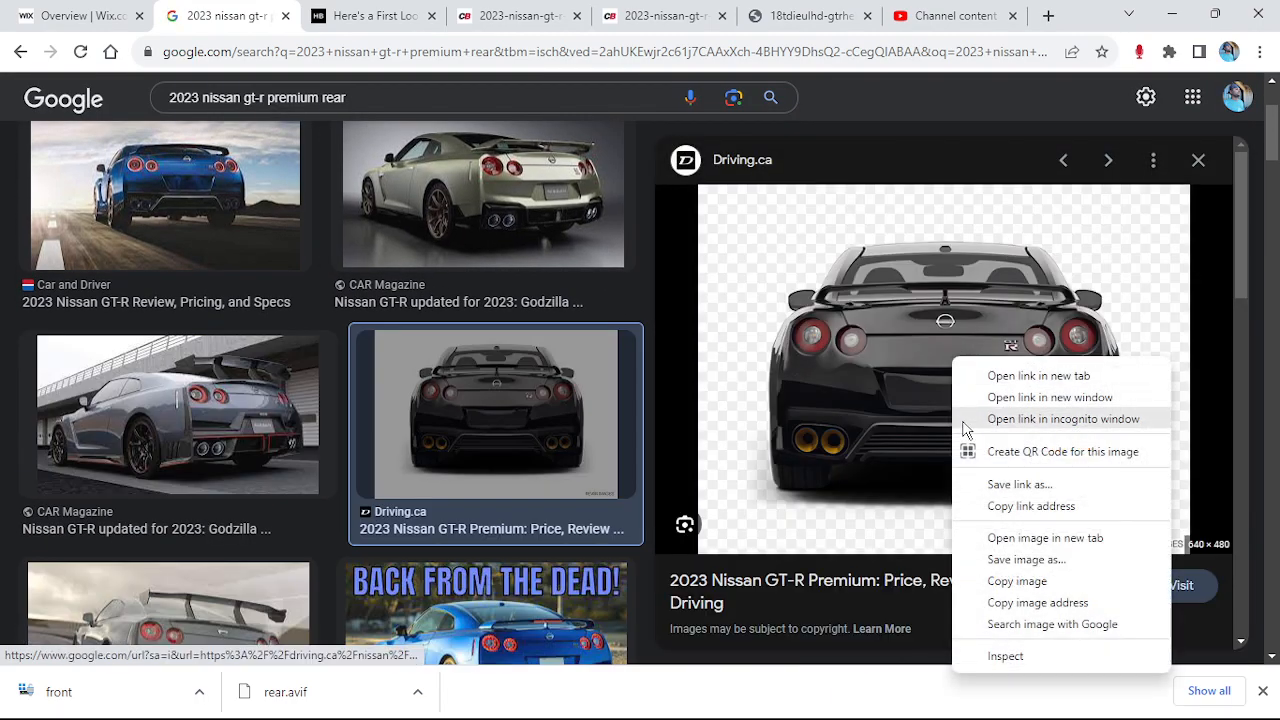
left_click(993, 578)
type("rear")
key("Return")
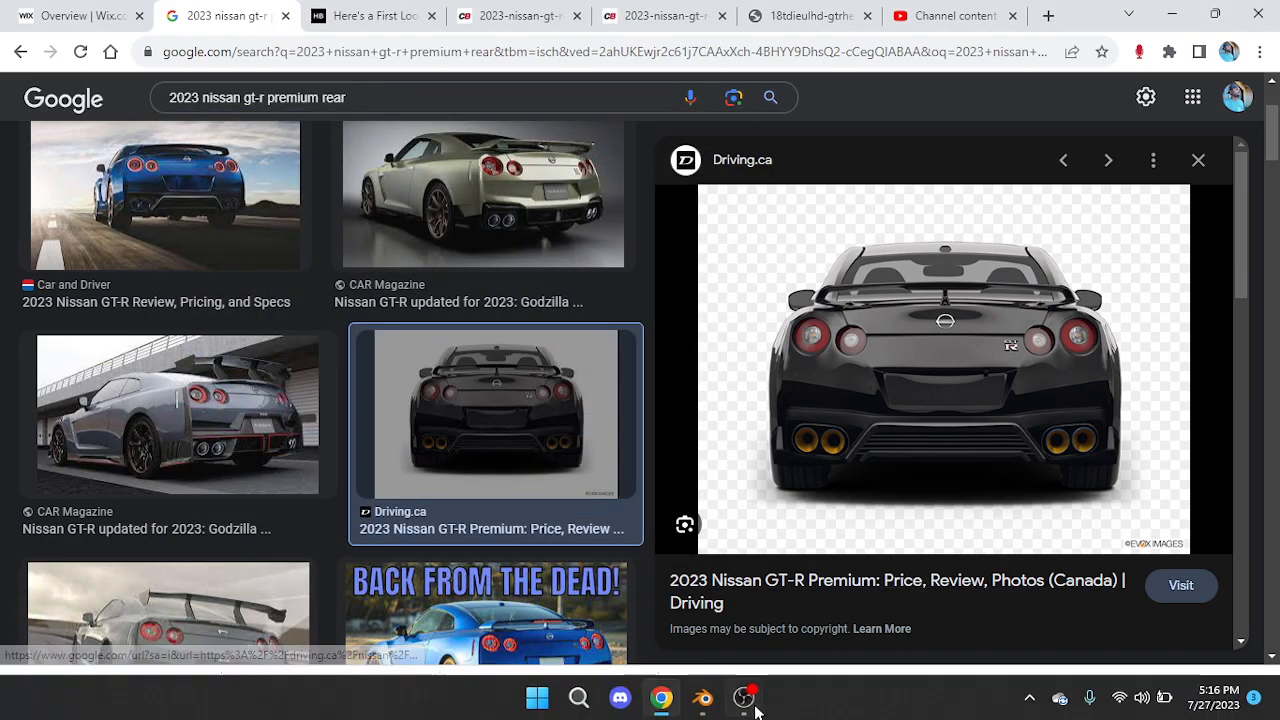
left_click(745, 699)
Load rear.png into the Blender scene as a reference image
left_click(703, 699)
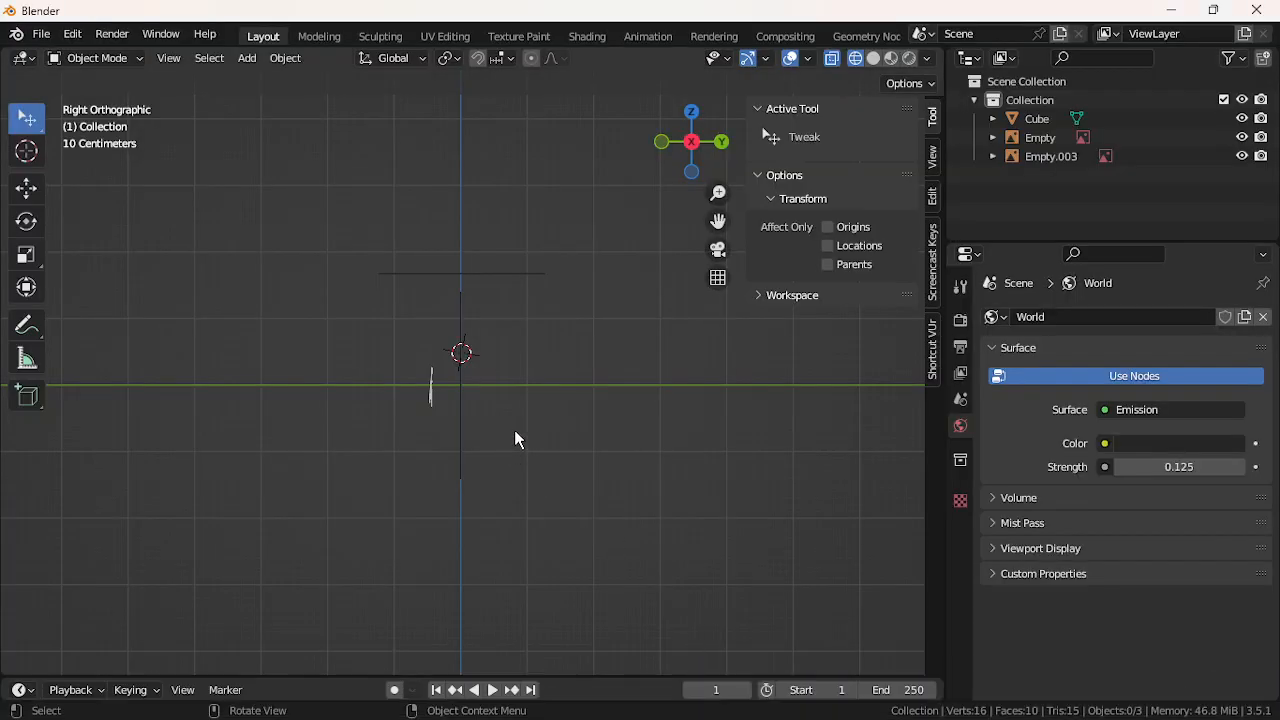
left_click(240, 56)
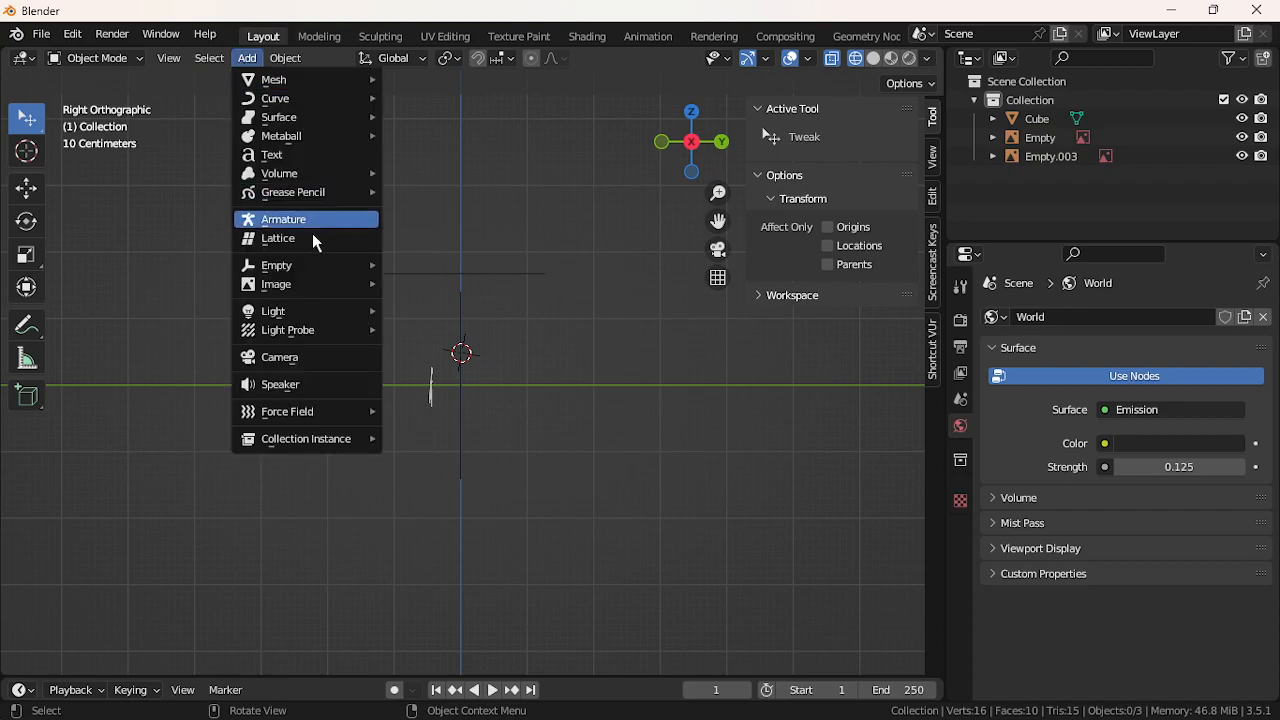
mouse_move(320, 285)
left_click(425, 287)
double_click(459, 230)
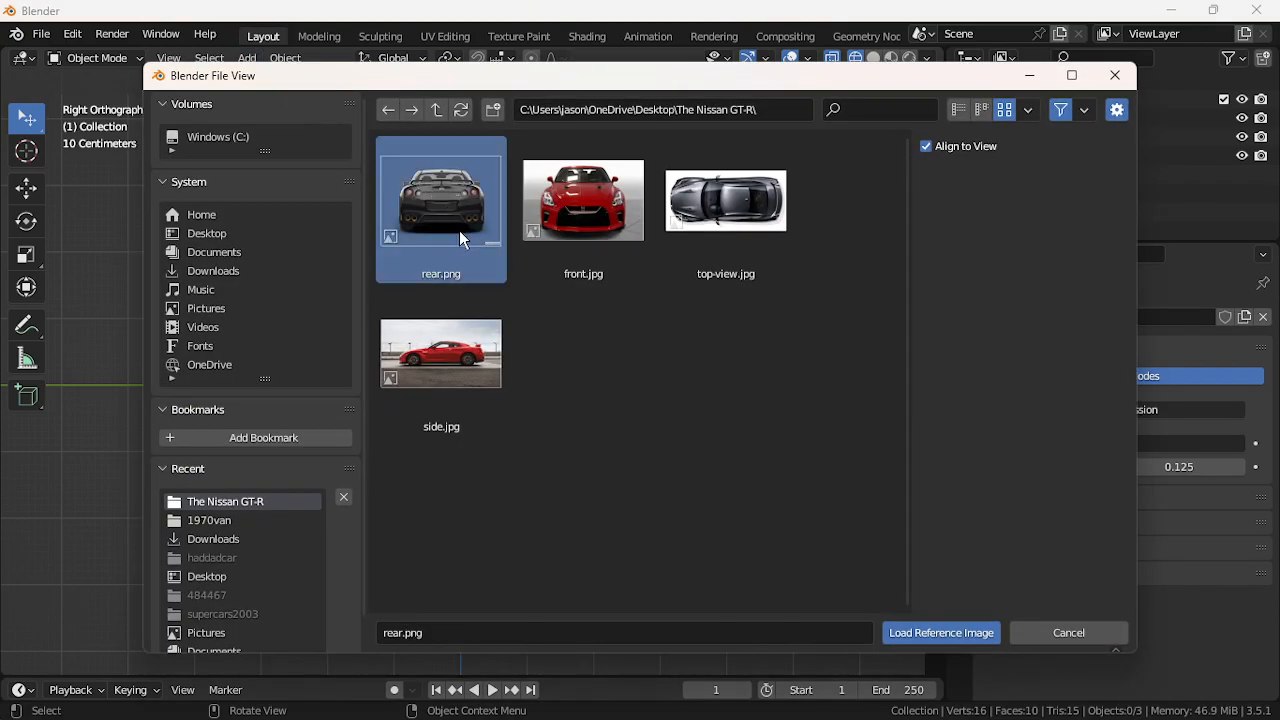
Move the rear reference along X to about 2.5 m beside the side view
middle_click_drag(250, 309, 384, 301)
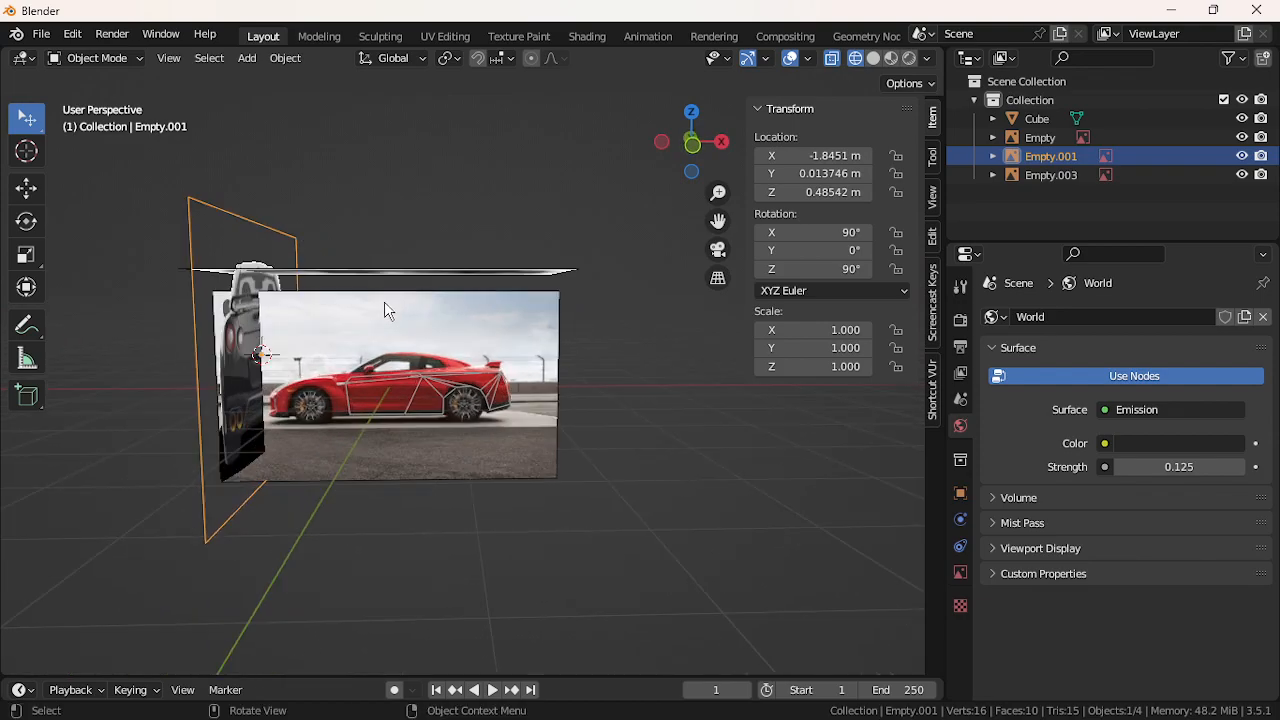
key("g")
left_click(941, 370)
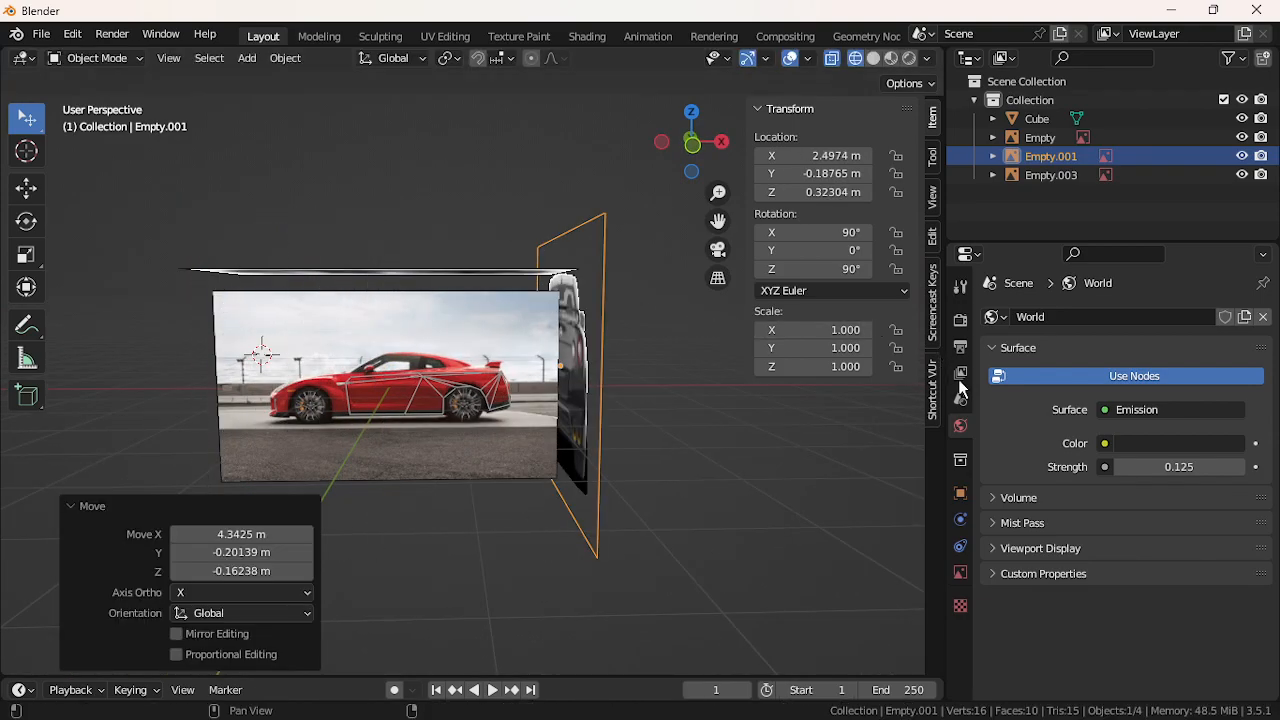
Browse the Properties tabs to the image settings, then reselect the rear reference Empty.001
left_click(960, 288)
left_click(960, 319)
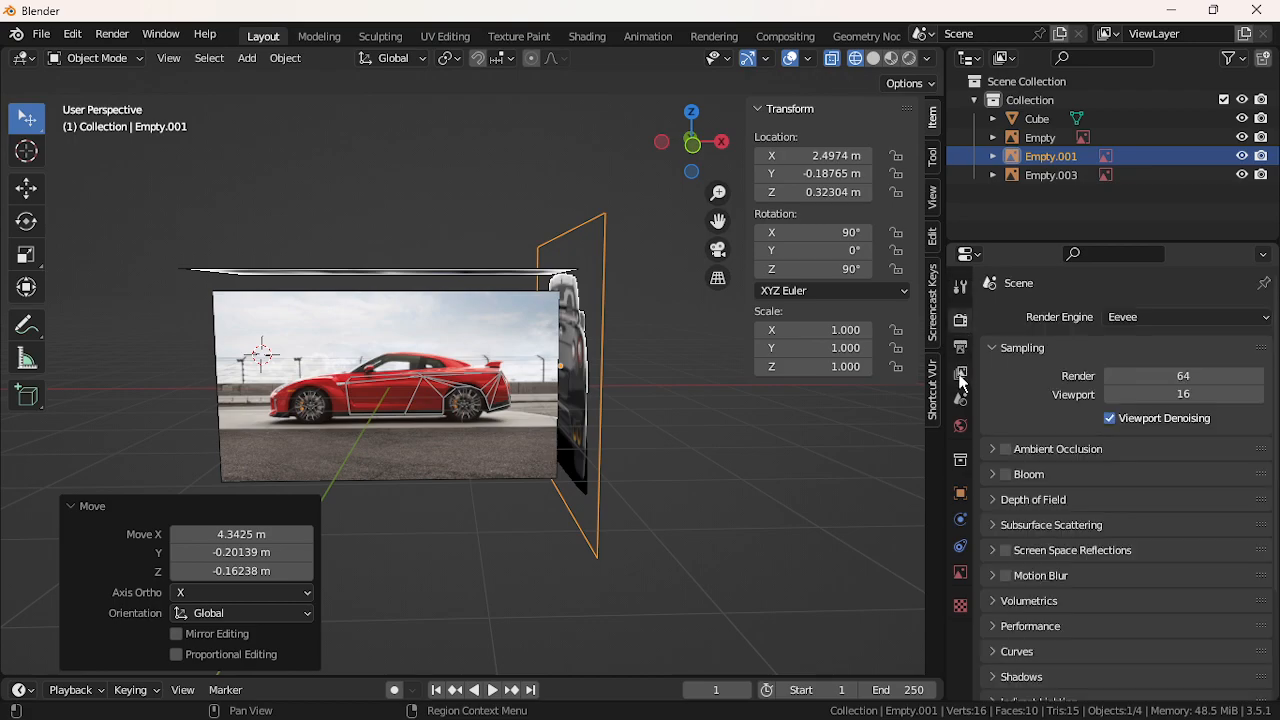
left_click(961, 346)
left_click(960, 399)
left_click(960, 425)
left_click(960, 459)
left_click(960, 492)
left_click(960, 519)
left_click(960, 572)
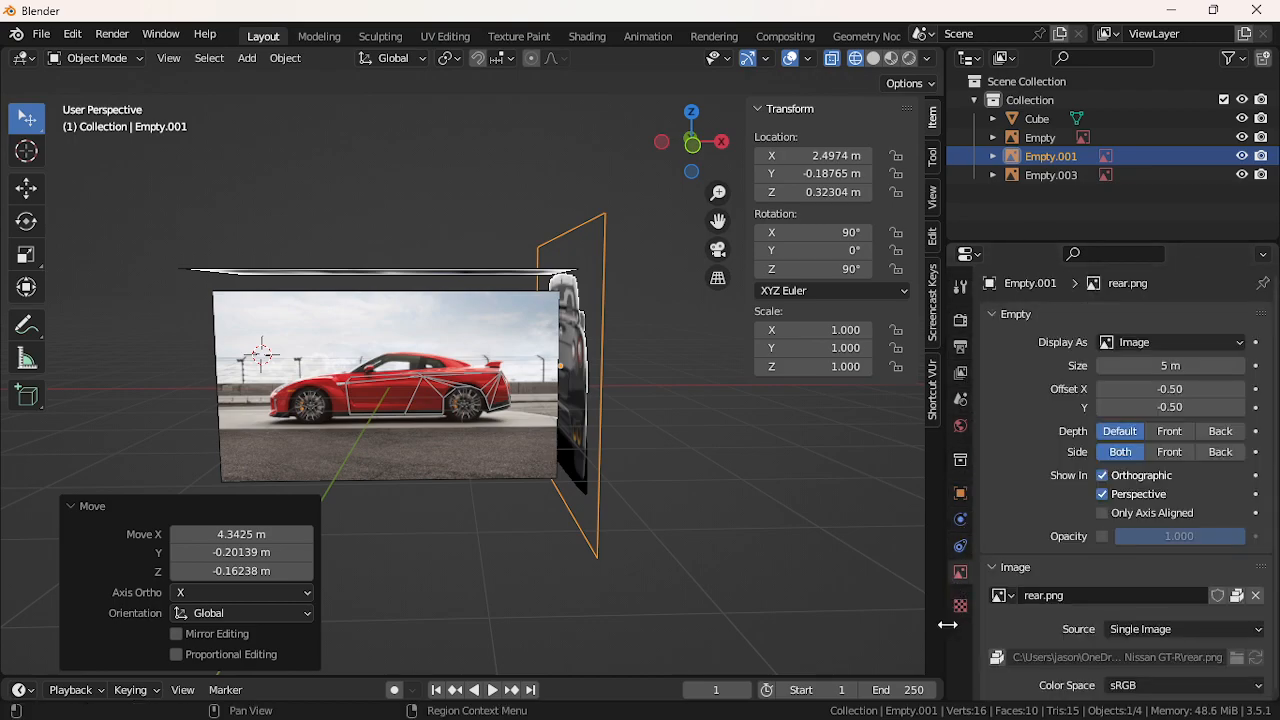
left_click(960, 606)
left_click(960, 287)
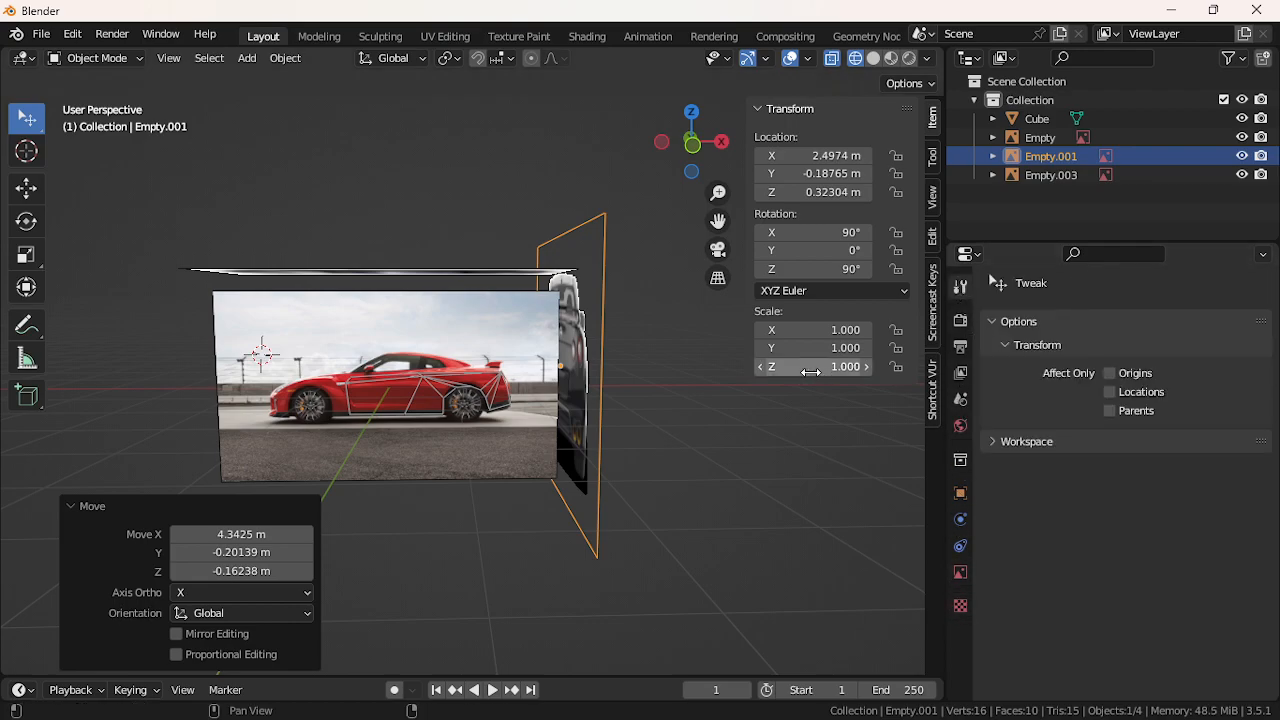
left_click(1060, 176)
left_click(1057, 157)
Rename the references to 'side view', 'top view' and 'rear end'
left_click(1042, 138)
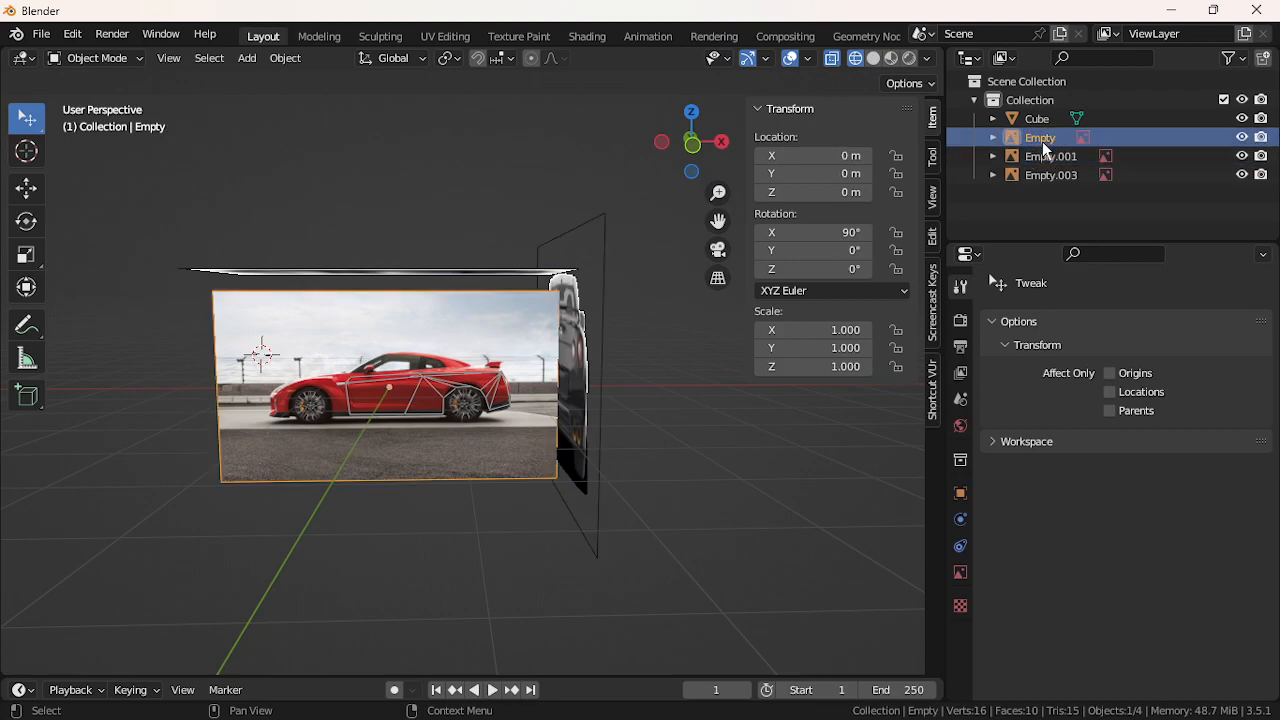
double_click(1044, 140)
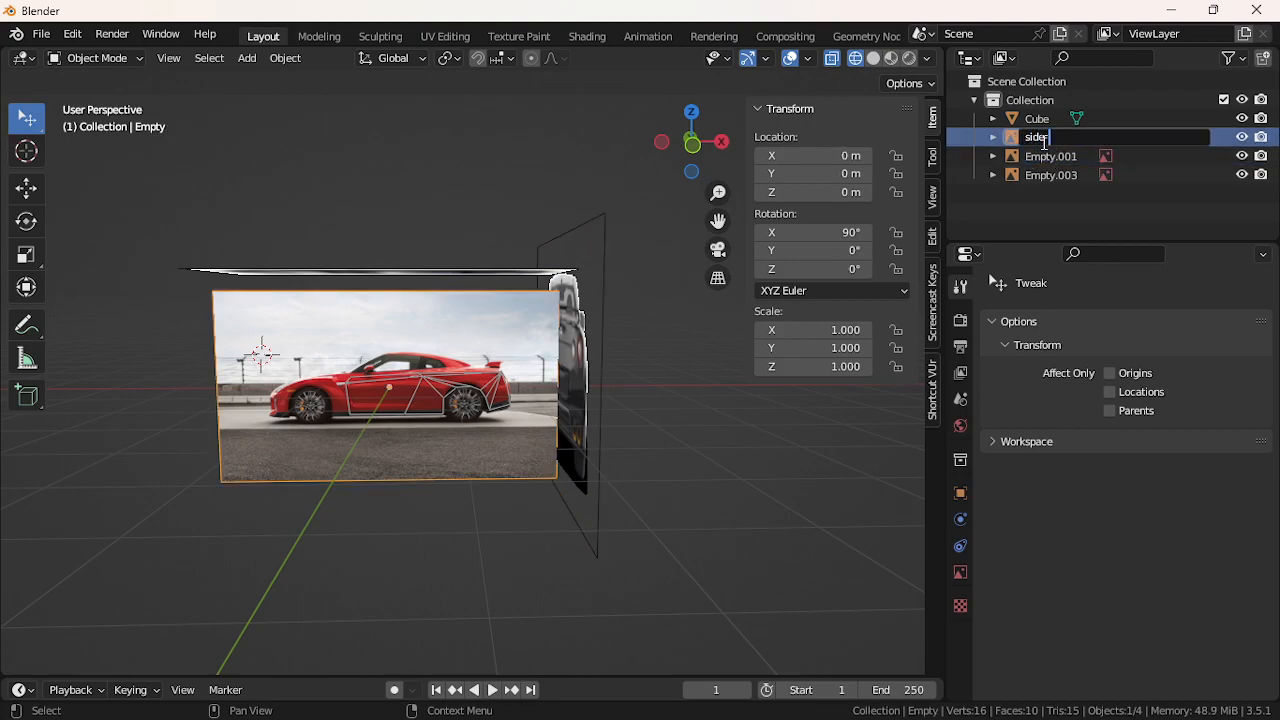
type("side view")
key("Return")
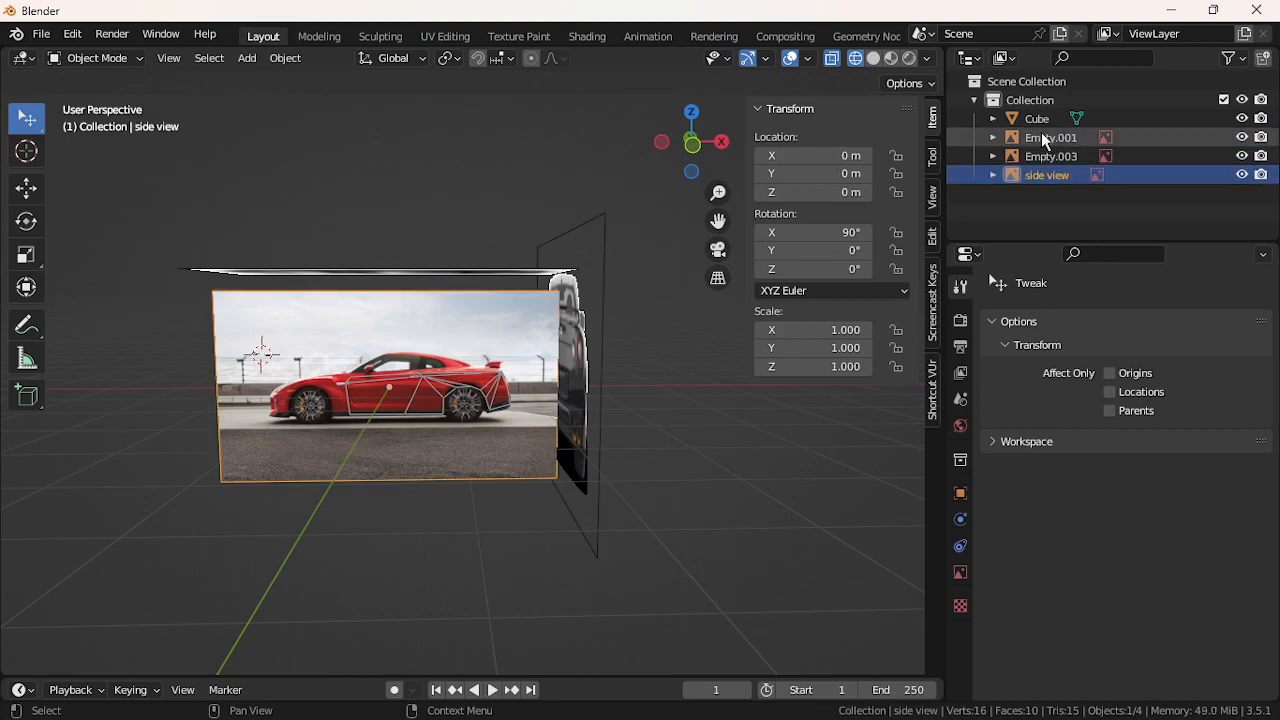
left_click(1044, 138)
left_click(1044, 154)
double_click(1044, 152)
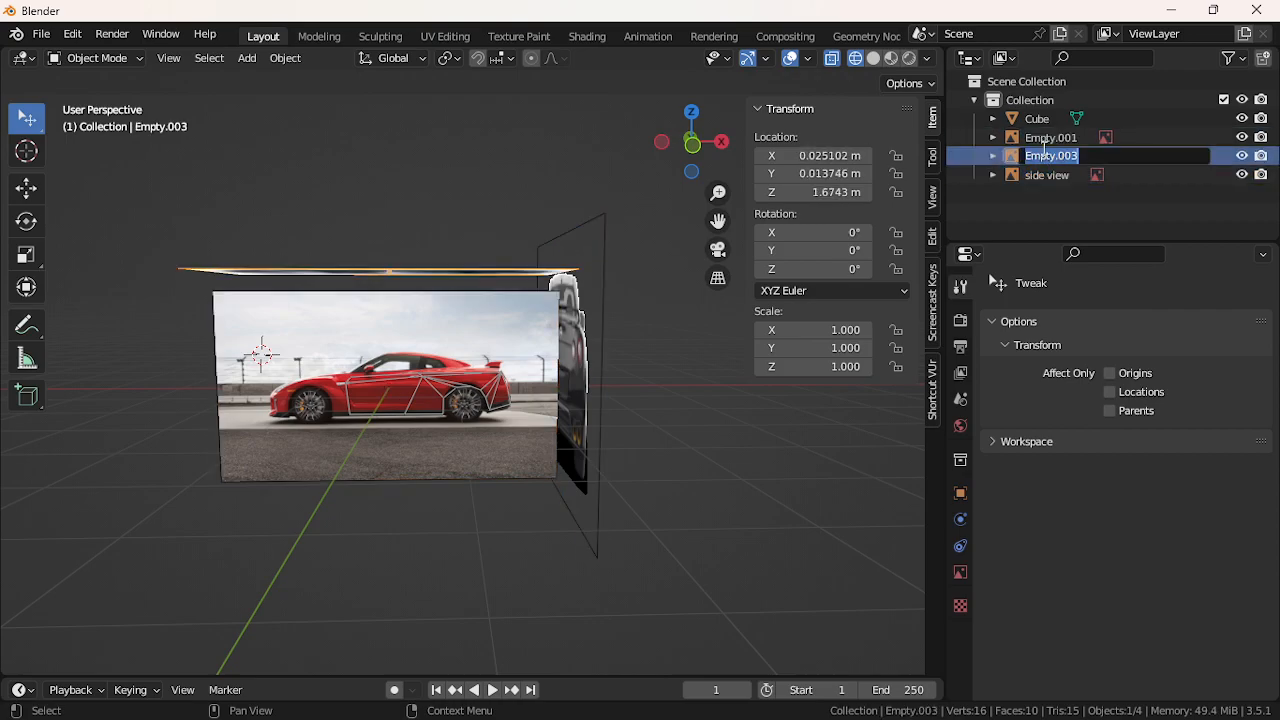
type("top view")
key("Return")
left_click(1046, 140)
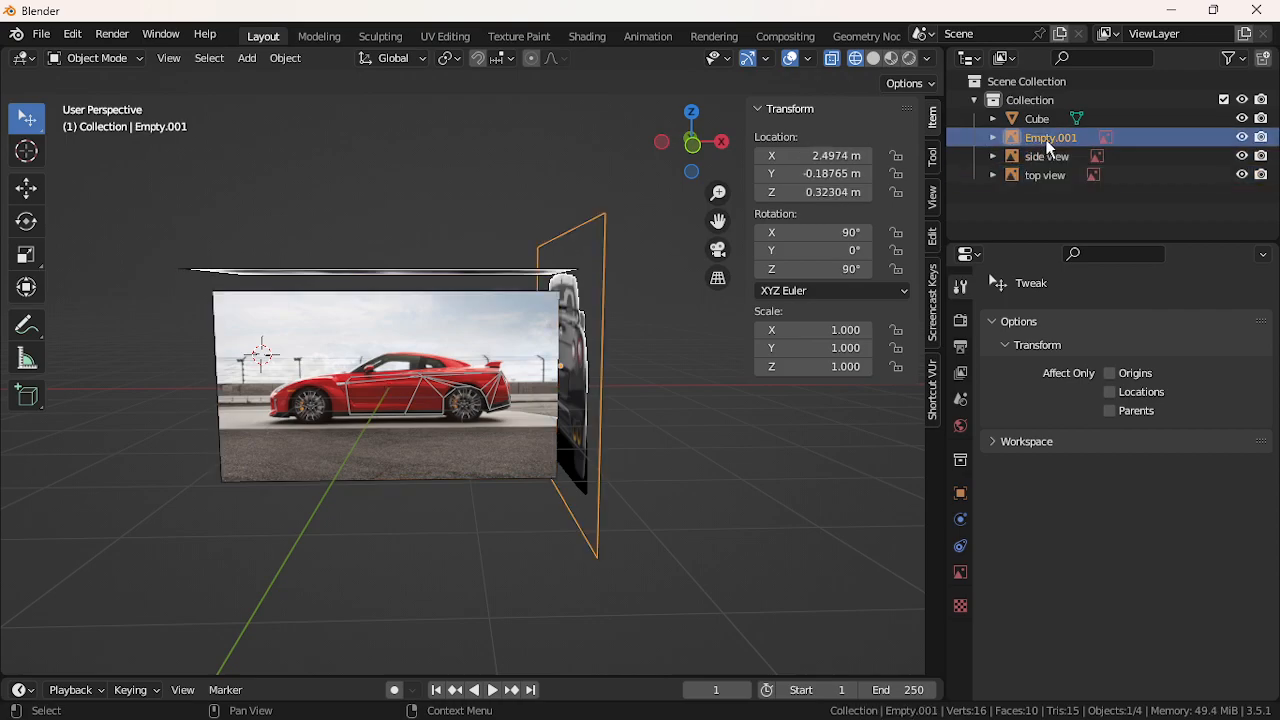
double_click(1048, 140)
type("re")
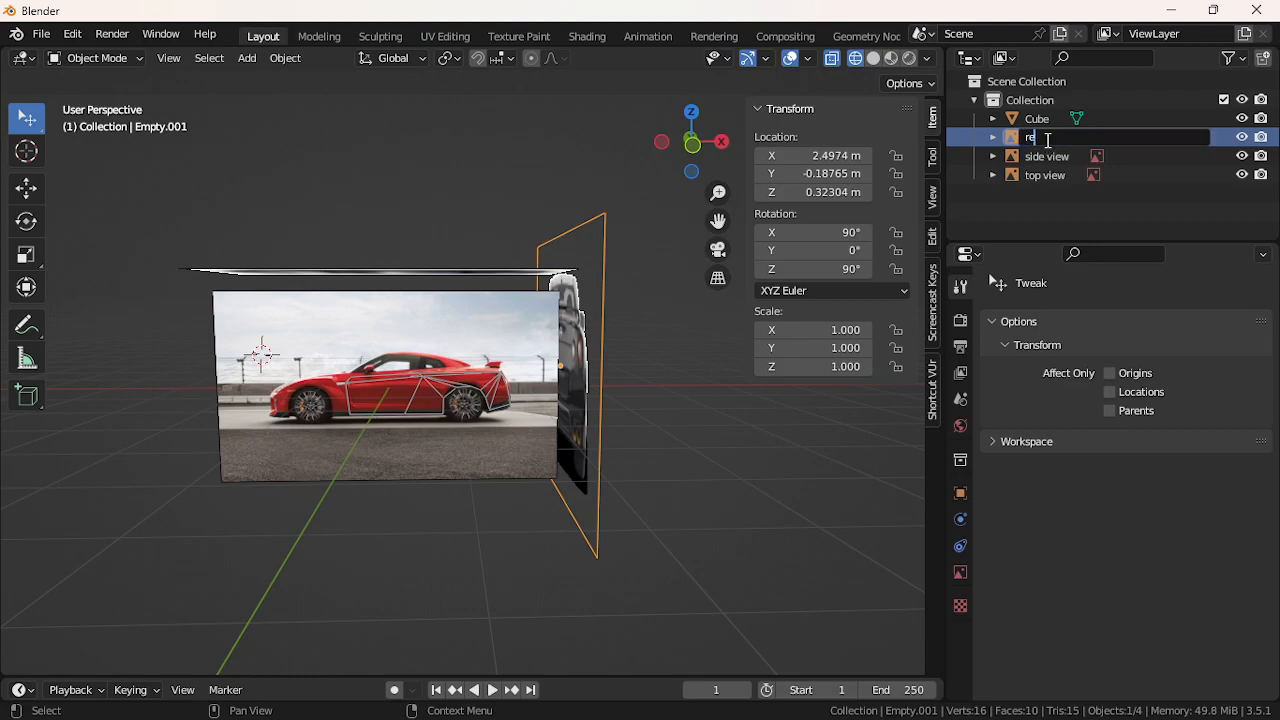
type("ar end")
key("Return")
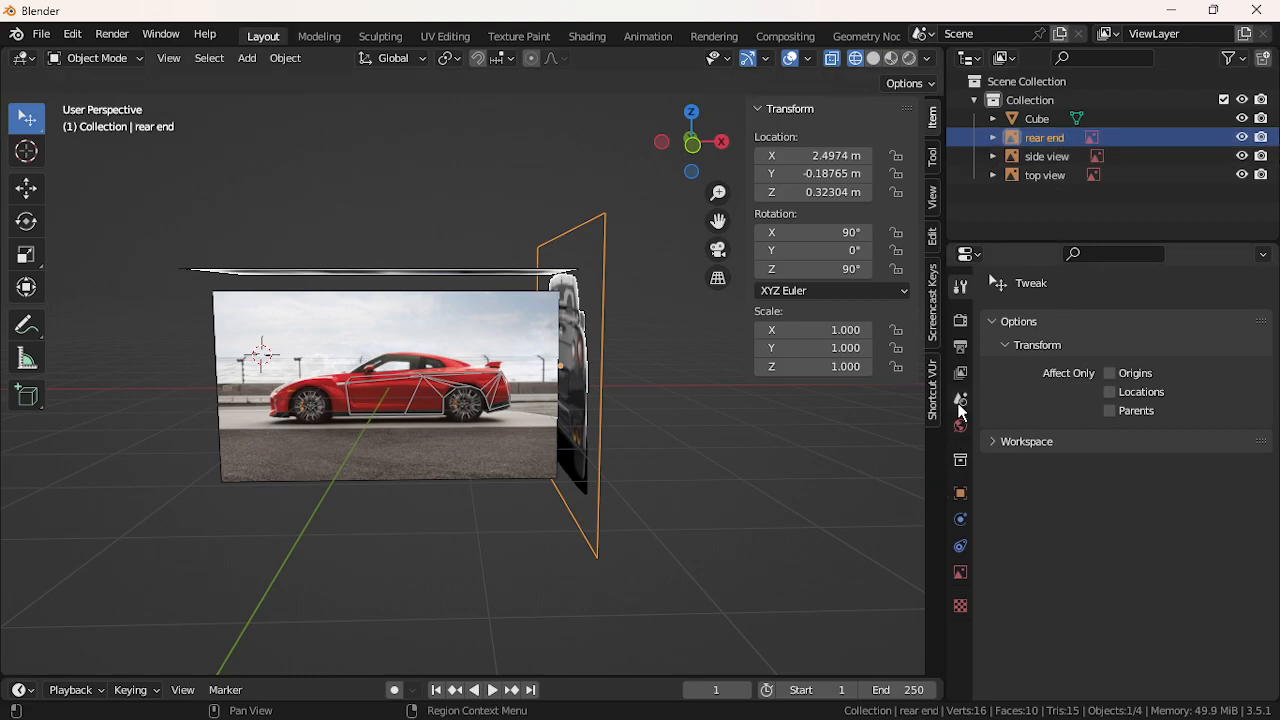
Zero the rear end's location, then move it along X to 2.6502 m
left_click(816, 157)
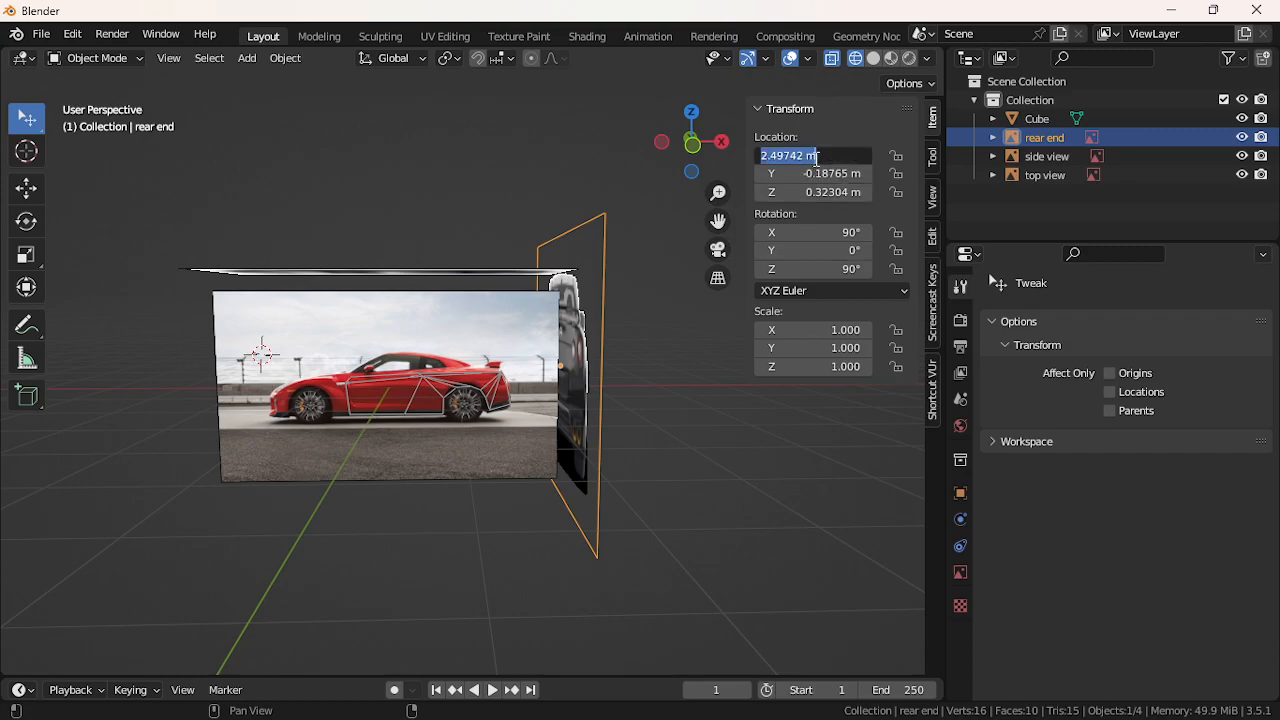
key("Return")
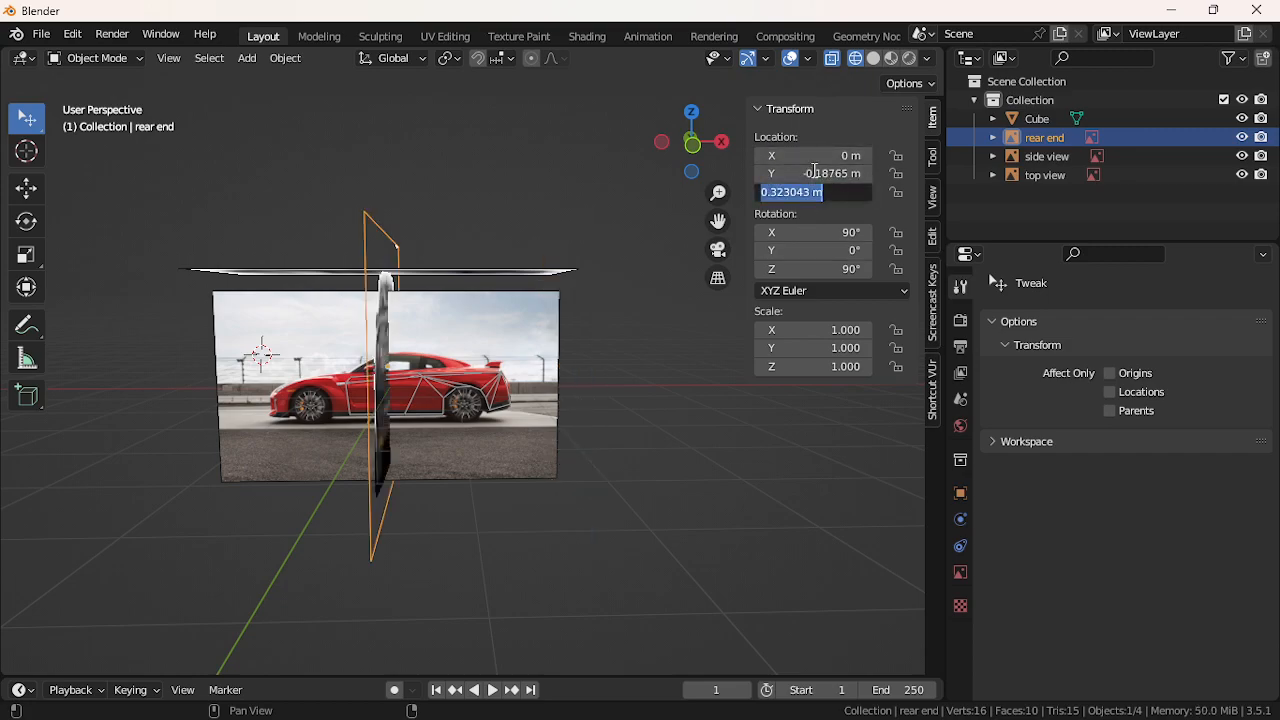
type("0")
key("Return")
left_click(816, 174)
type("0")
key("Return")
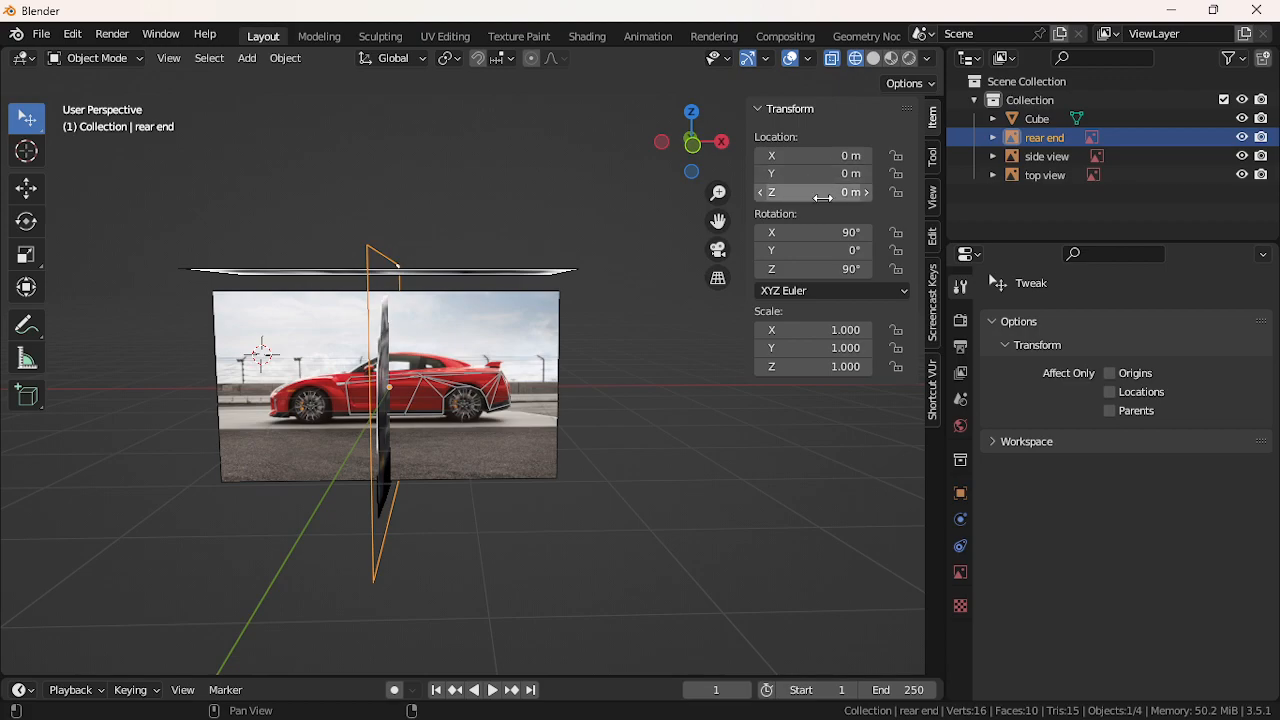
key("g")
key("x")
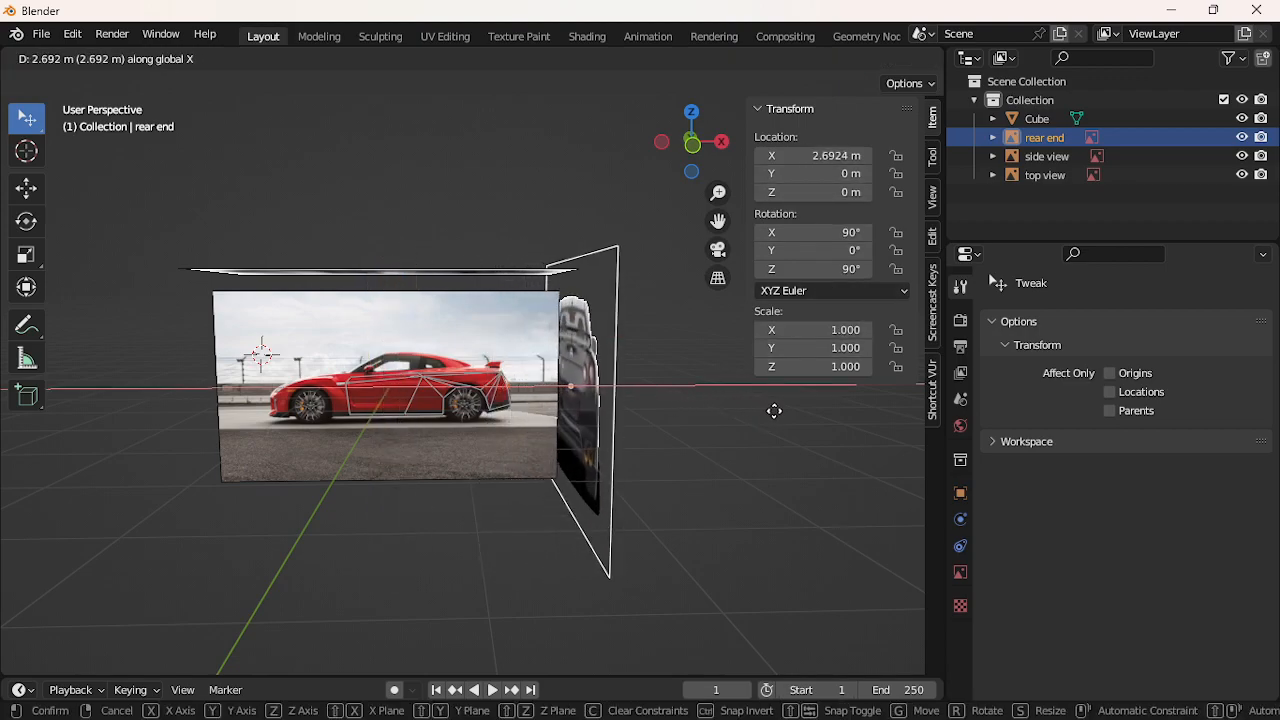
left_click(765, 412)
In Right Orthographic view, place the 3D cursor at the centre of the rear image
middle_click_drag(764, 405, 343, 448)
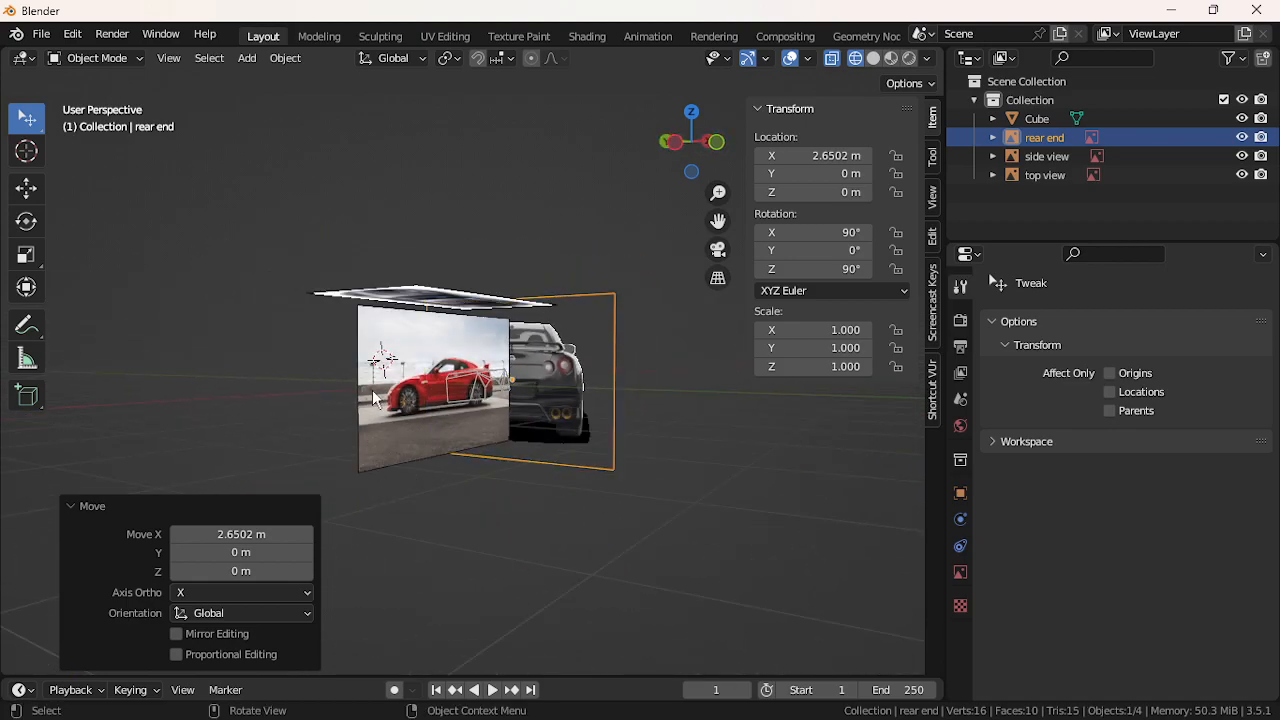
left_click(690, 145)
left_click(690, 144)
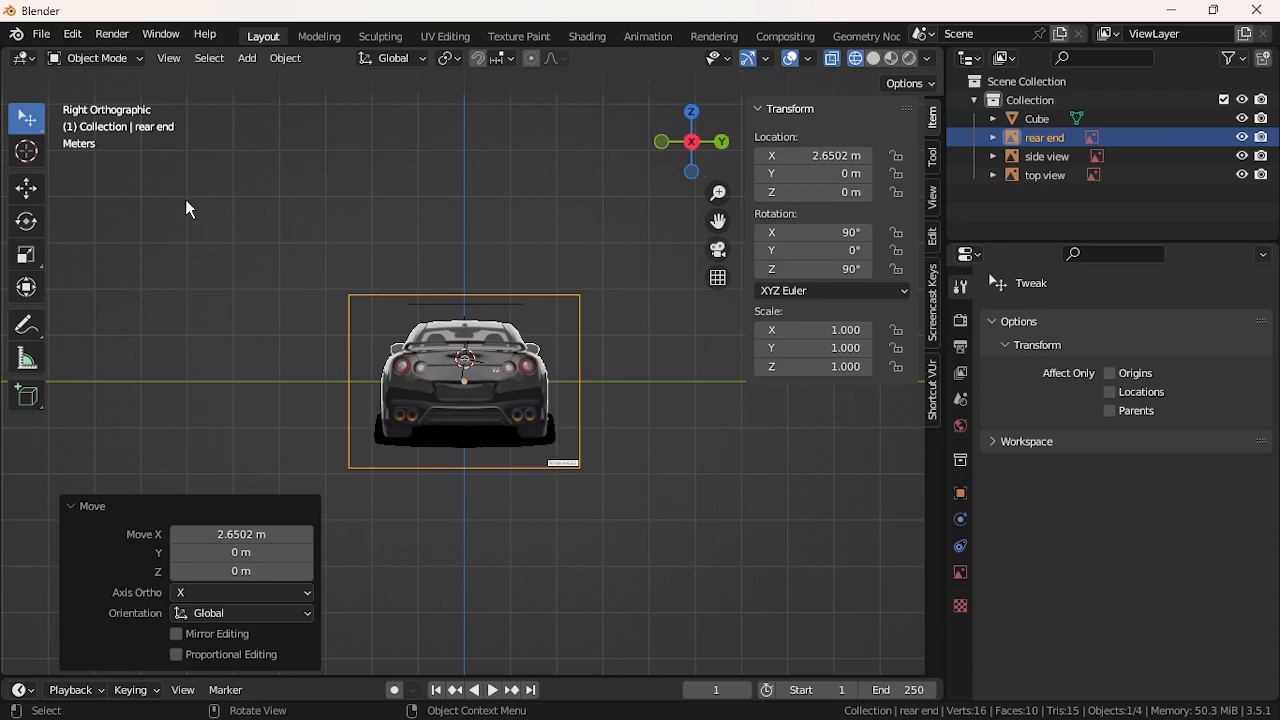
left_click(27, 150)
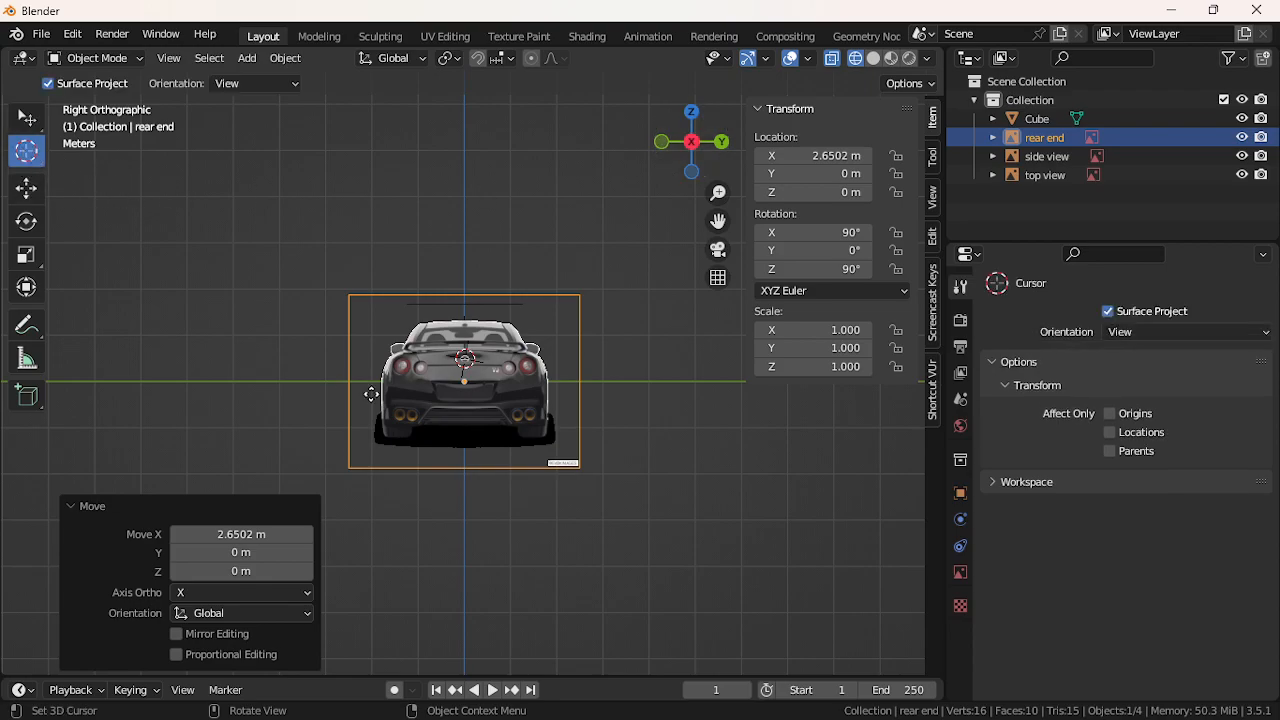
left_click(464, 381)
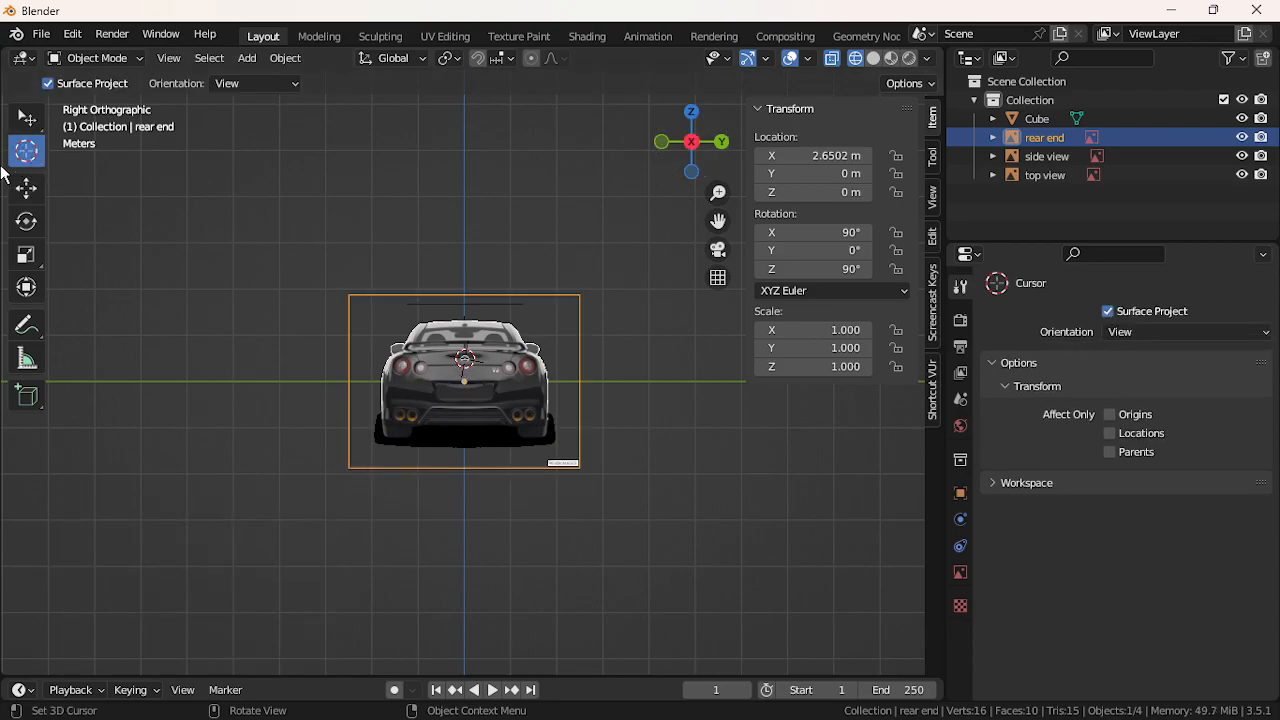
left_click_drag(467, 241, 464, 380)
Add front.jpg to the scene as a reference image
left_click(213, 63)
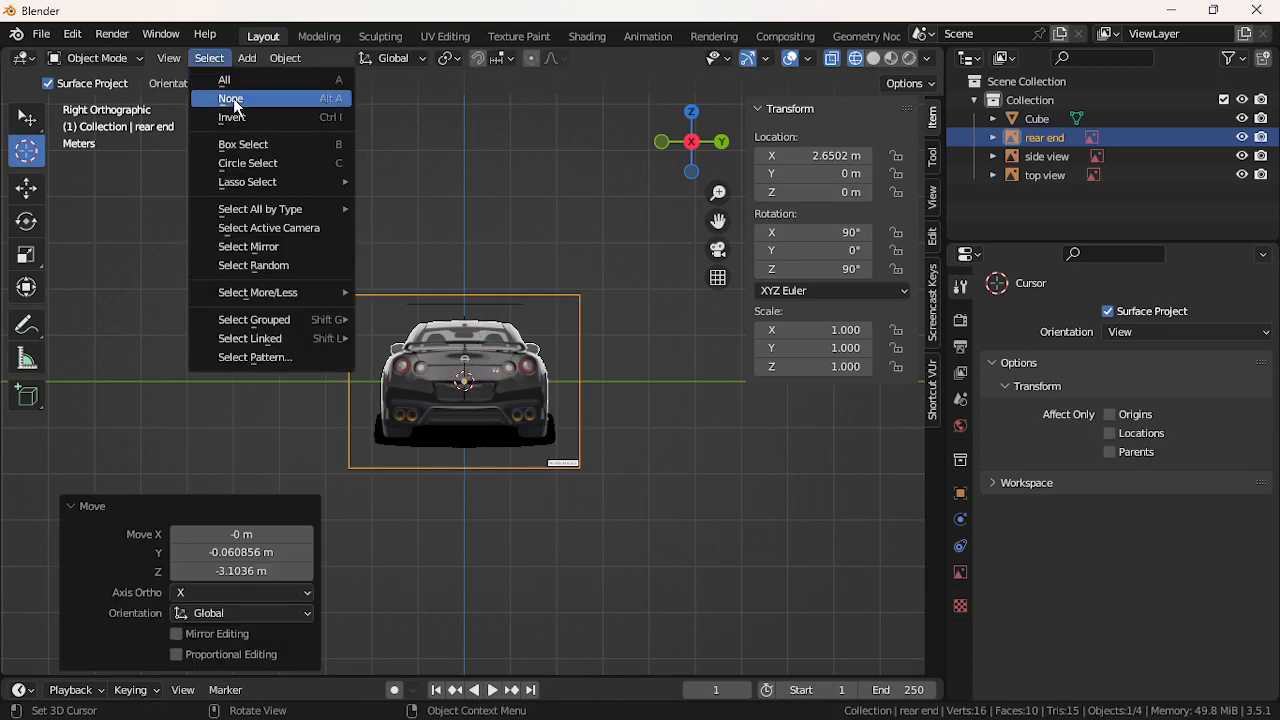
left_click(251, 60)
mouse_move(321, 284)
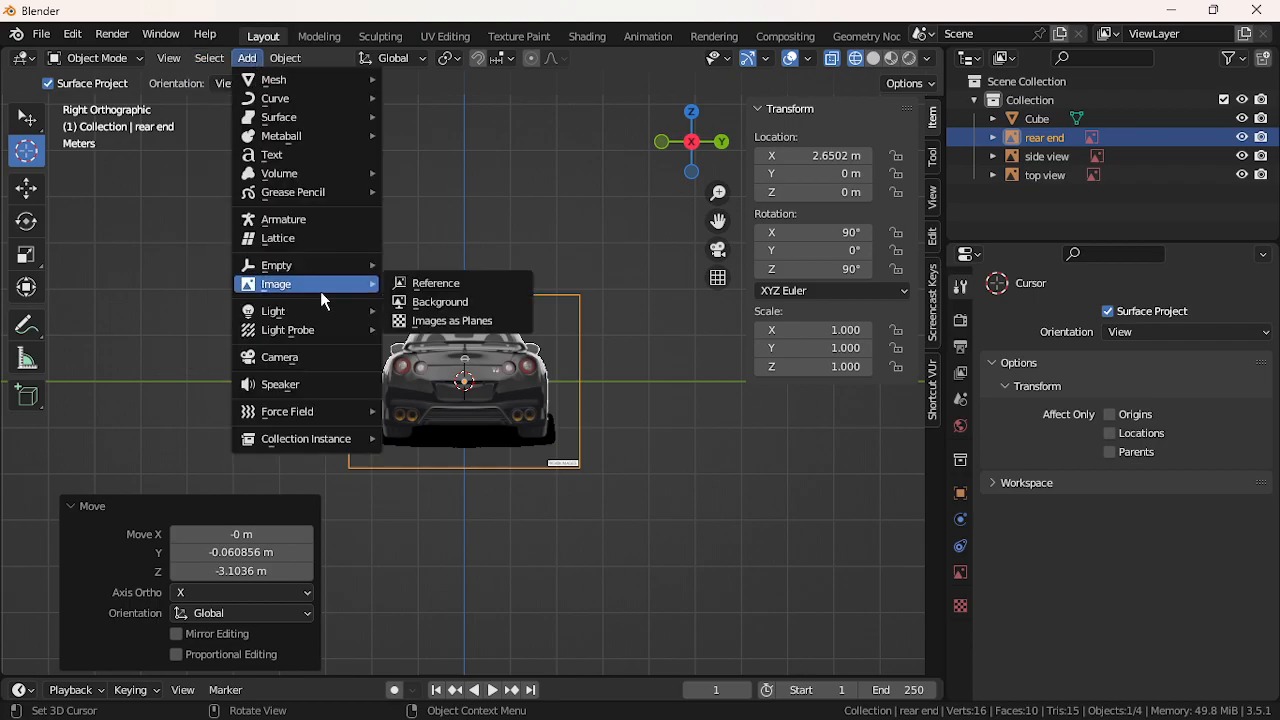
left_click(439, 277)
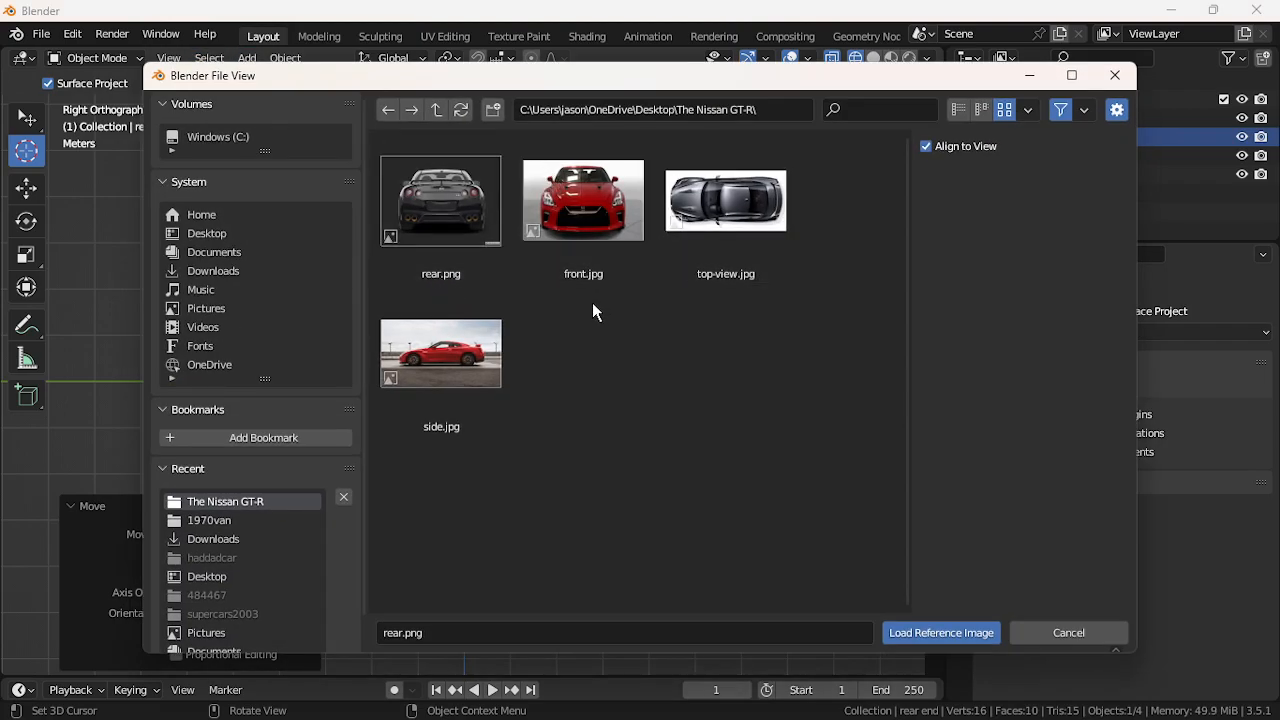
double_click(558, 196)
Move the front reference image along X to -2.5596 m
middle_click_drag(565, 322, 968, 385)
middle_click_drag(772, 468, 808, 470)
key("g")
key("x")
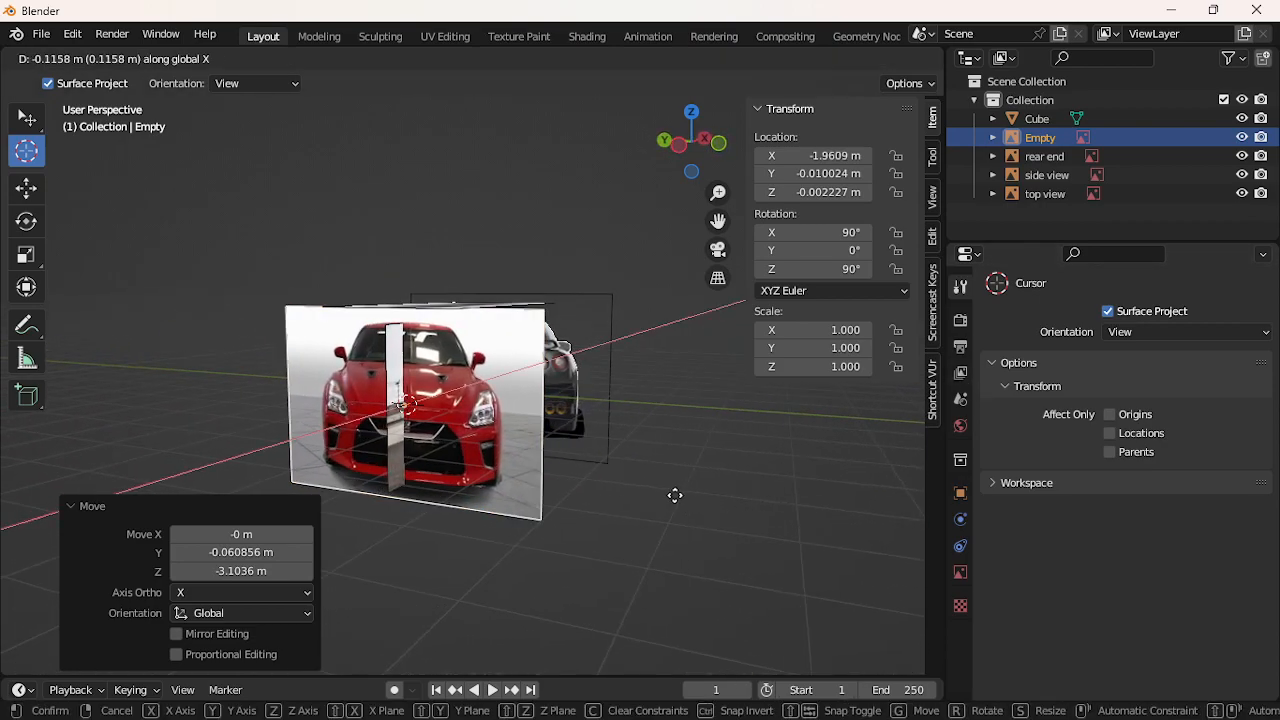
left_click(658, 508)
Switch to a flat side view of the whole car and place the 3D cursor on the door
middle_click_drag(557, 499, 421, 503)
scroll(438, 465, "up", 4)
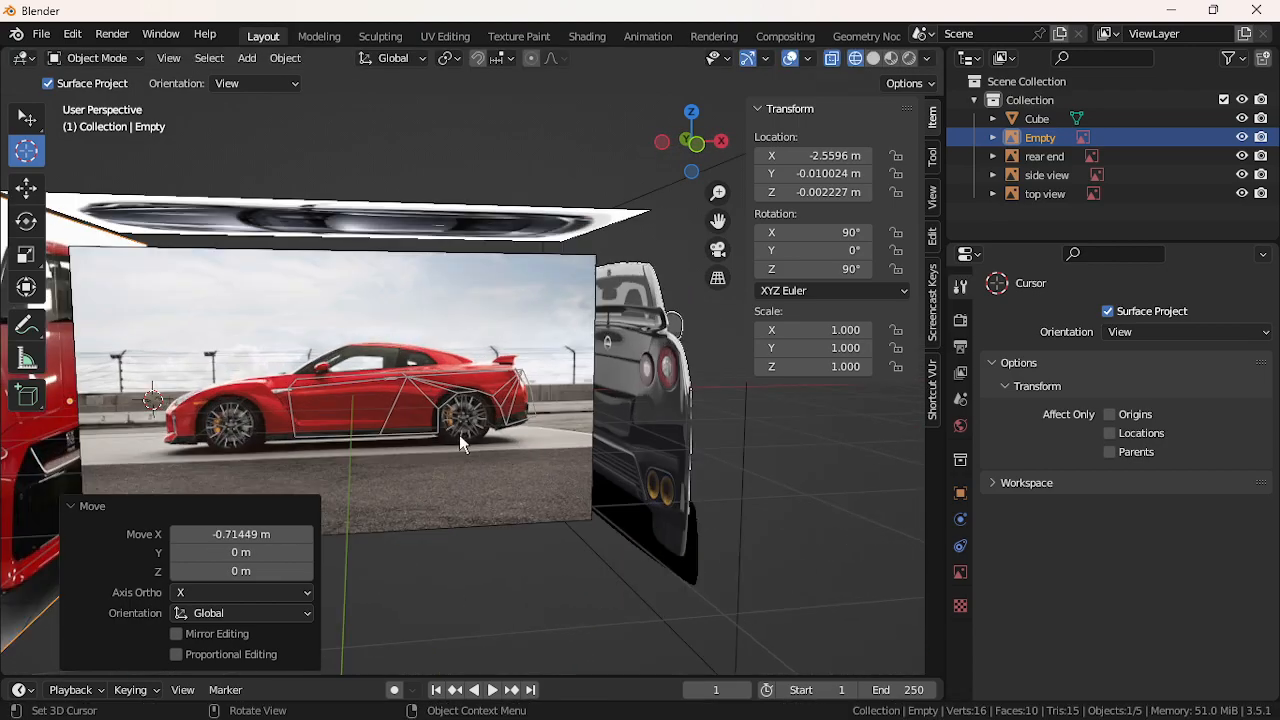
left_click(692, 148)
scroll(588, 368, "up", 3)
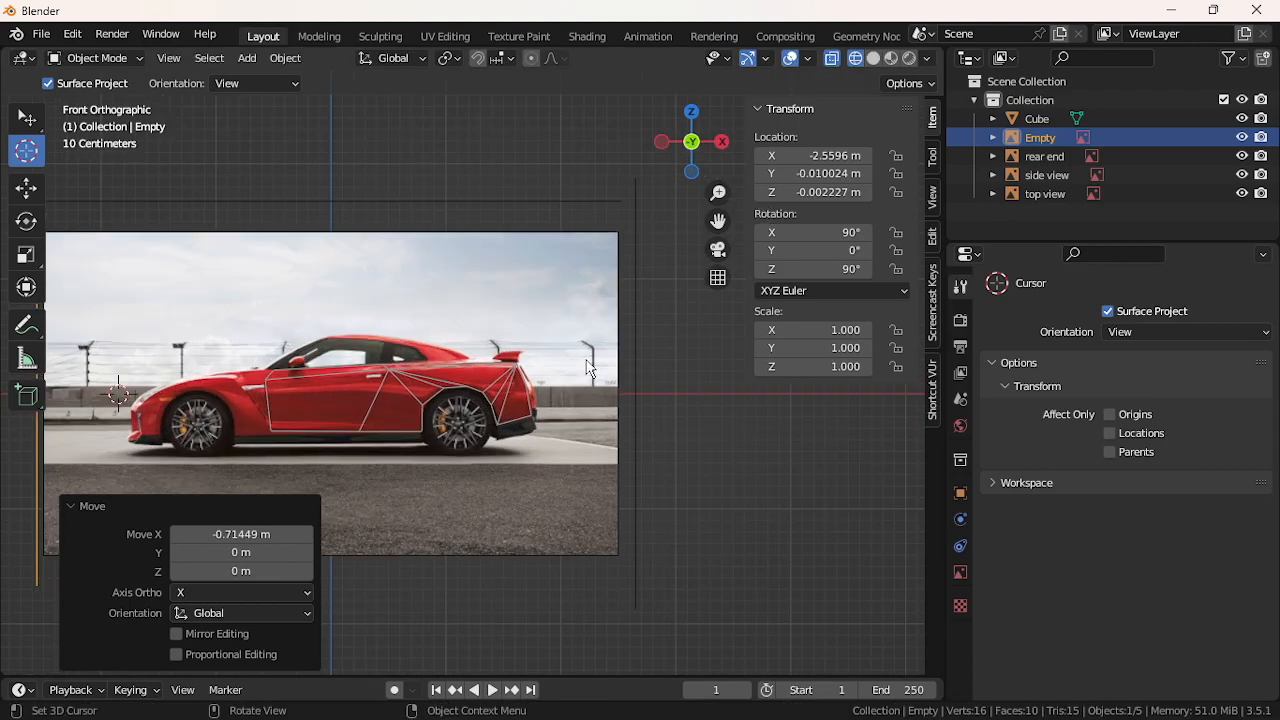
left_click_drag(727, 229, 993, 241)
left_click(506, 427)
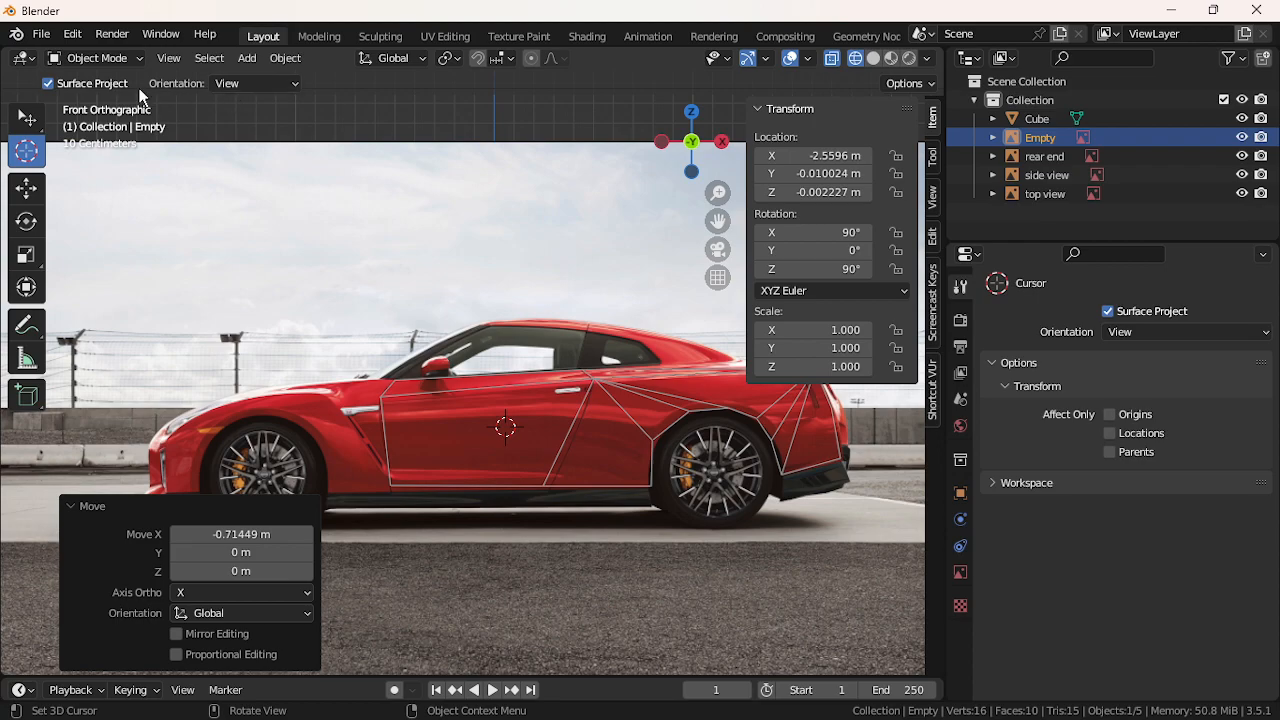
Select the traced car body mesh and enter Edit Mode
left_click(33, 118)
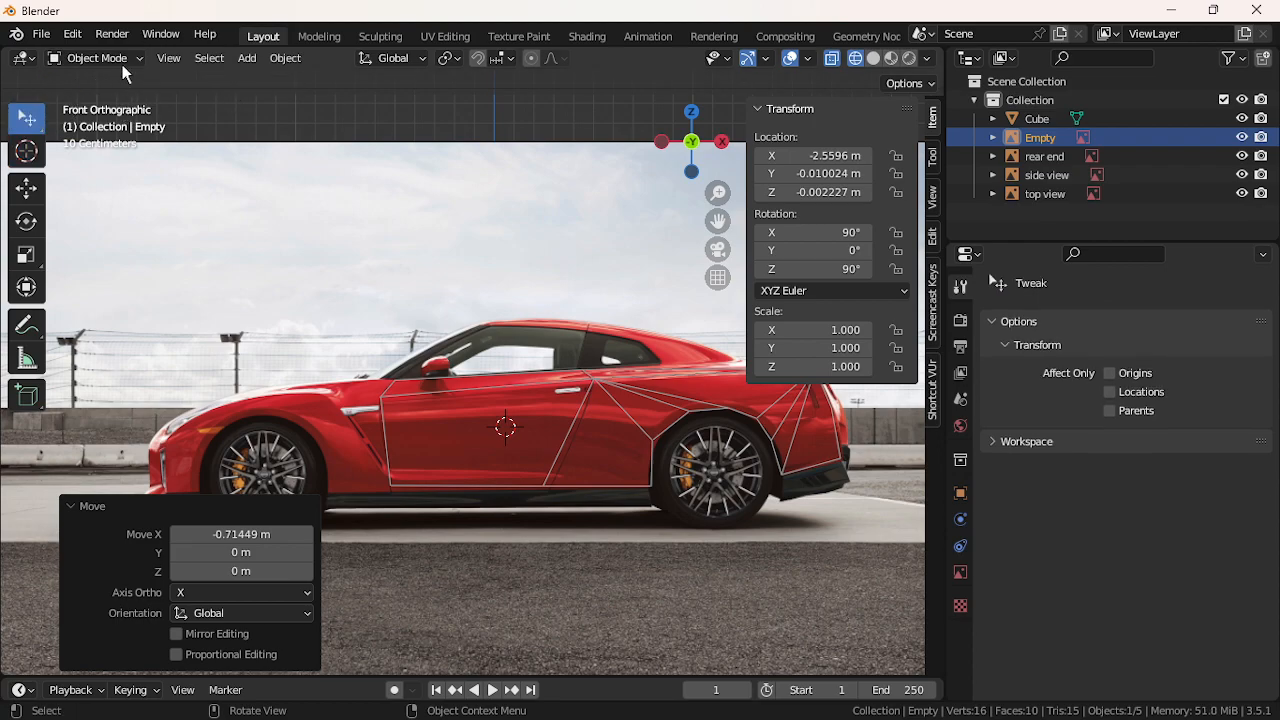
left_click(209, 58)
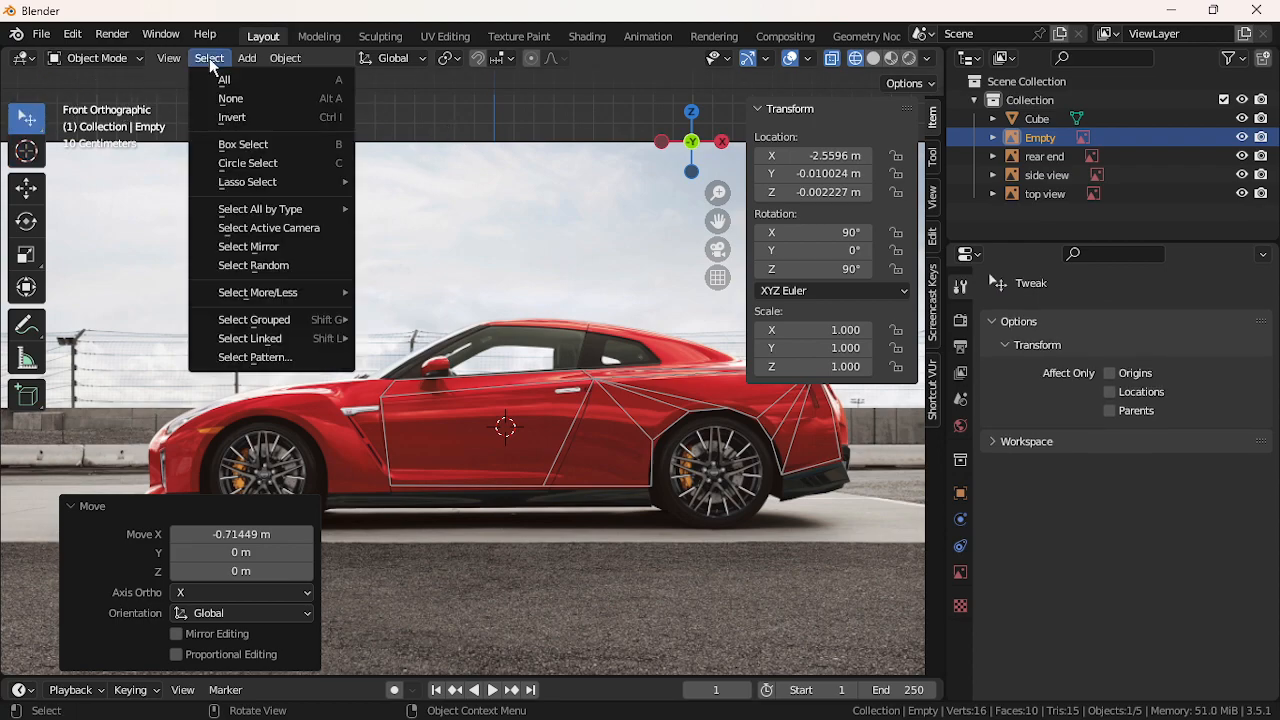
left_click(506, 423)
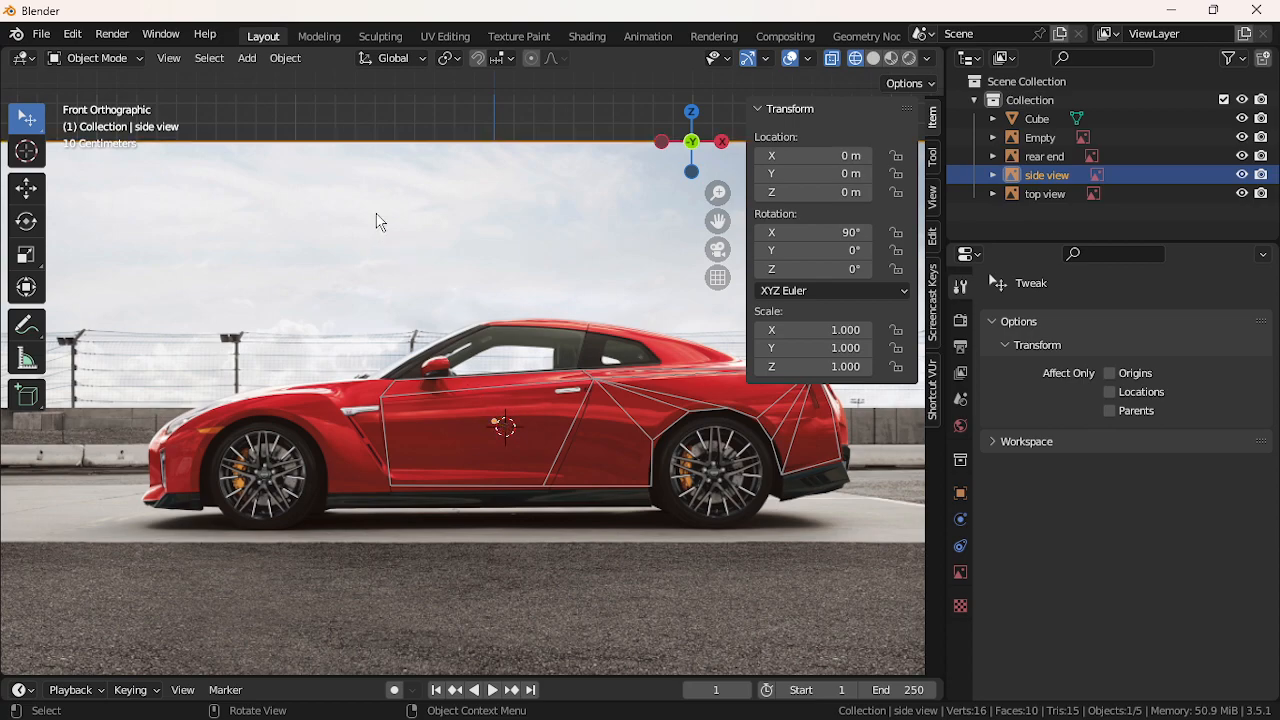
left_click(161, 62)
left_click(605, 376)
left_click(98, 58)
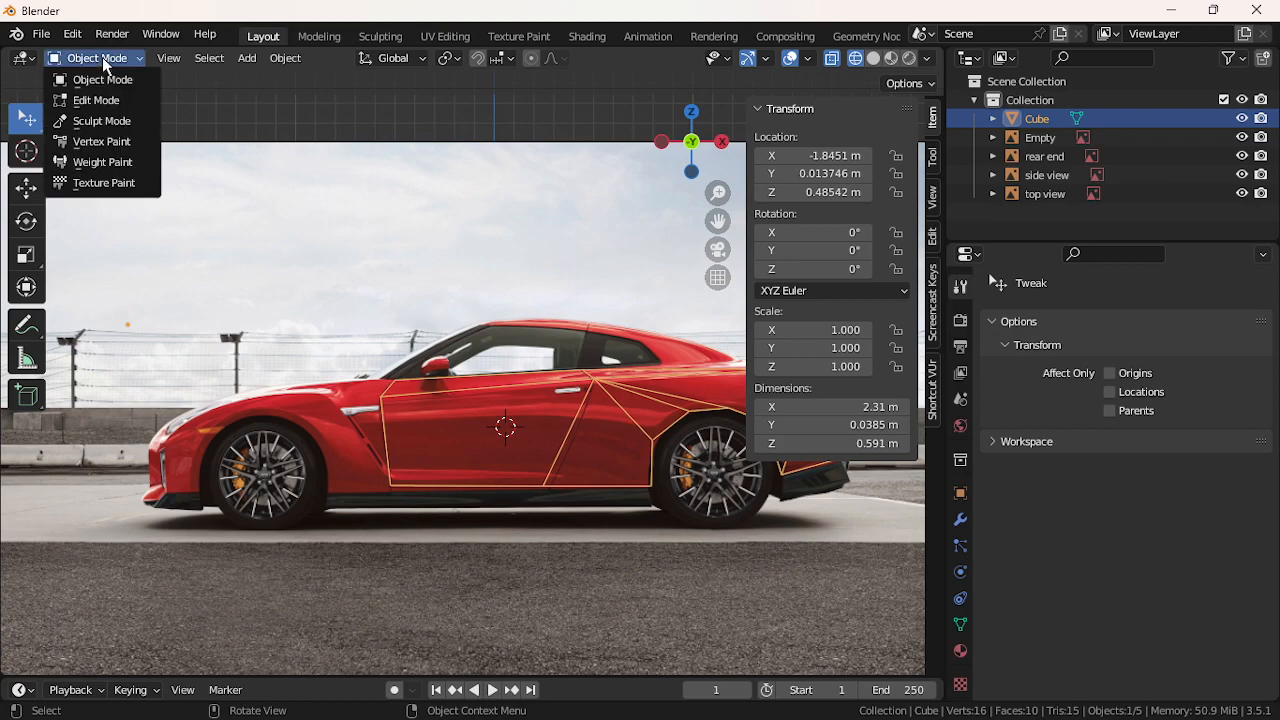
left_click(105, 101)
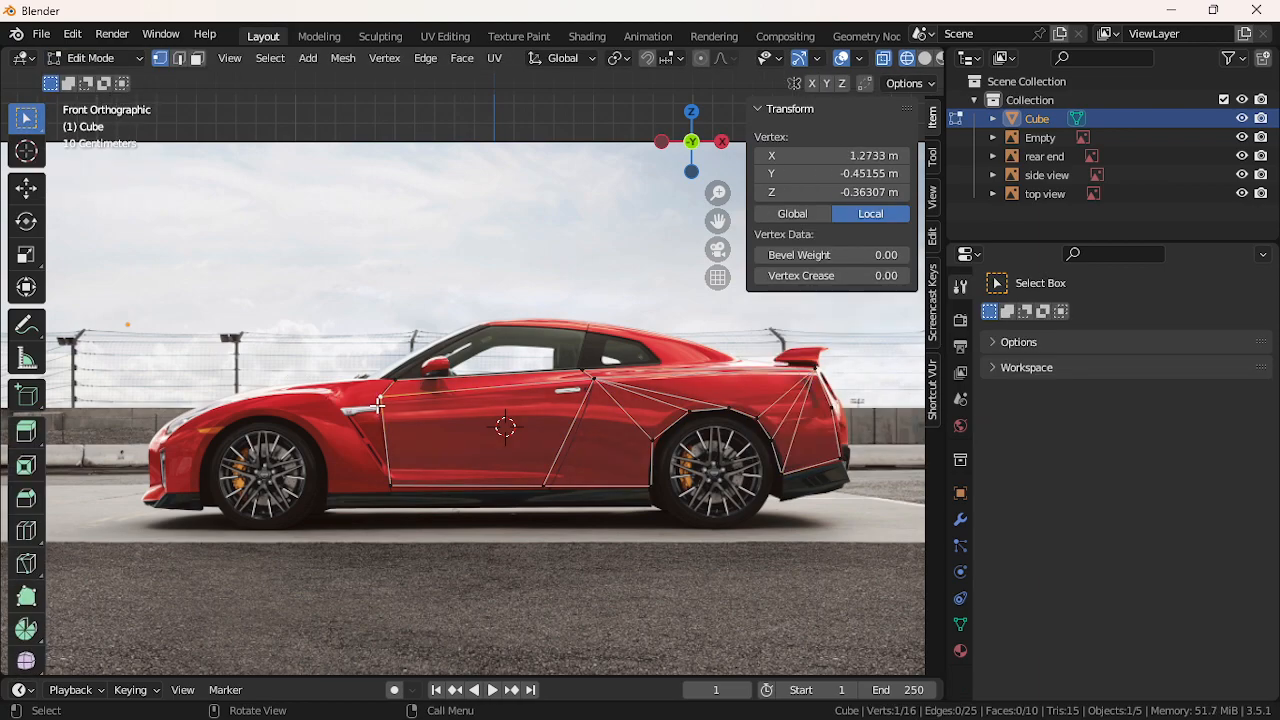
Extrude a new vertex along X onto the front fender line, discarding the trial attempts
key("e")
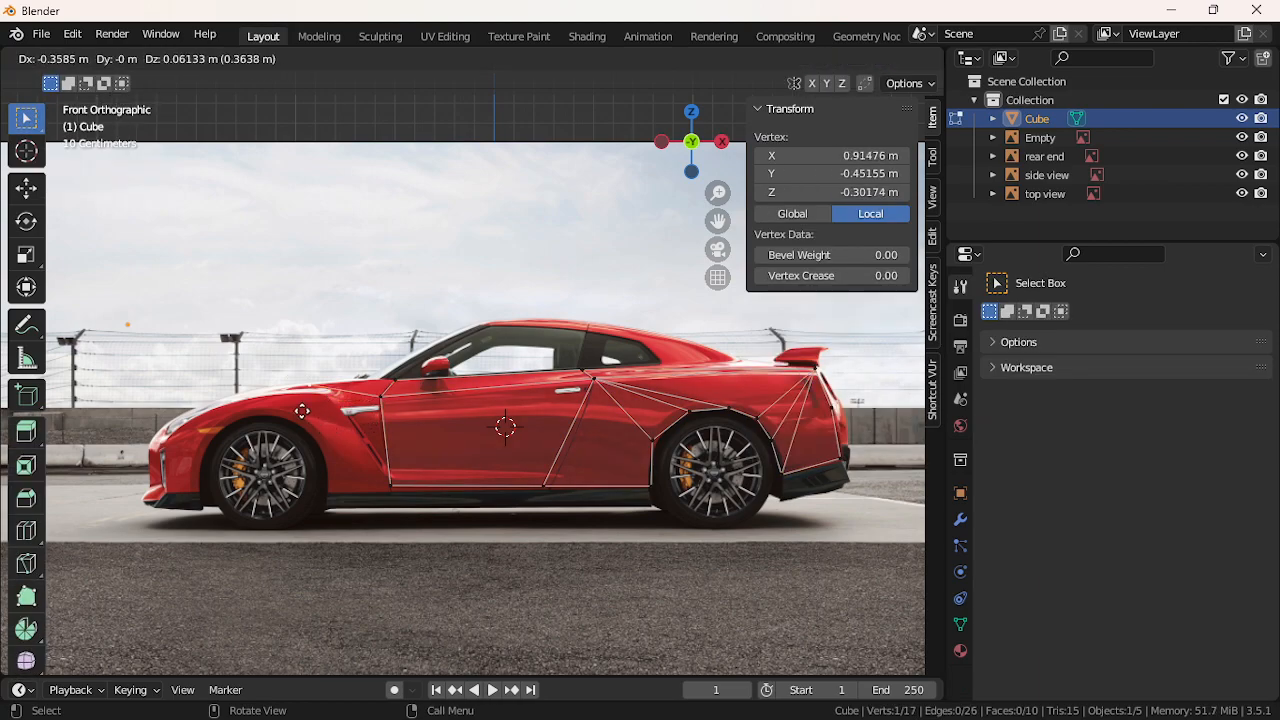
left_click(323, 424)
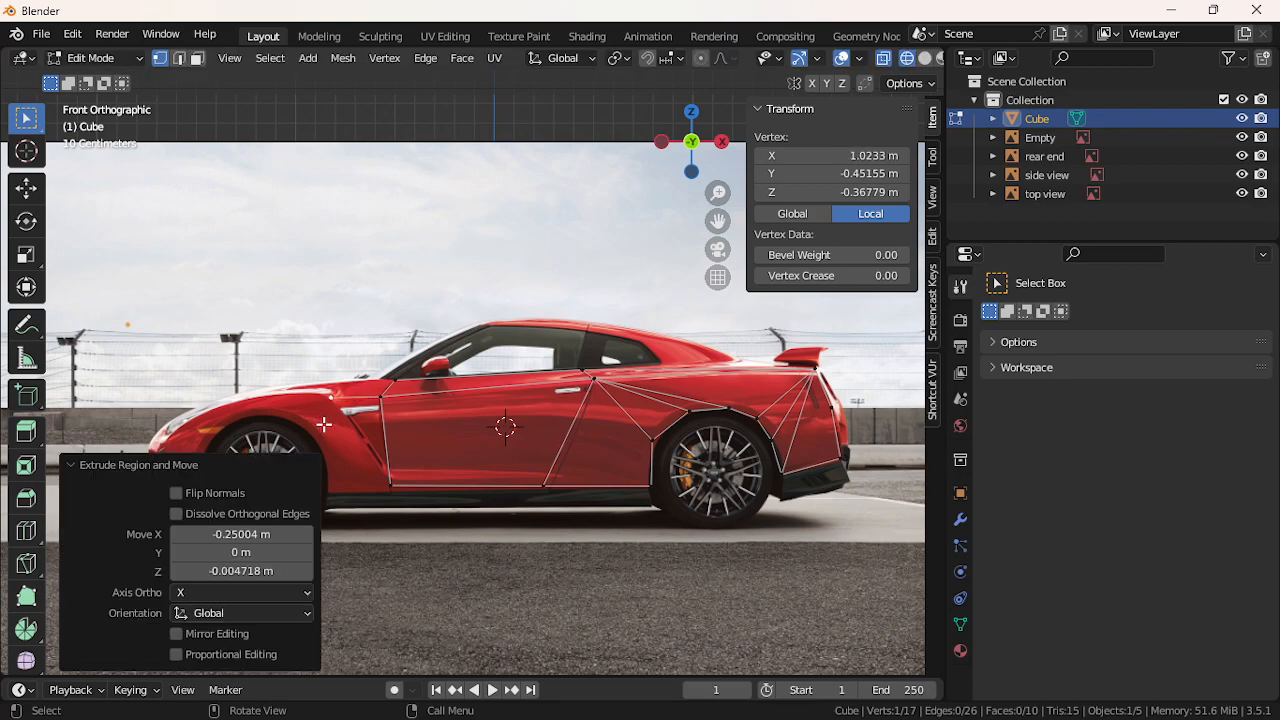
key("ctrl+z")
key("g")
key("x")
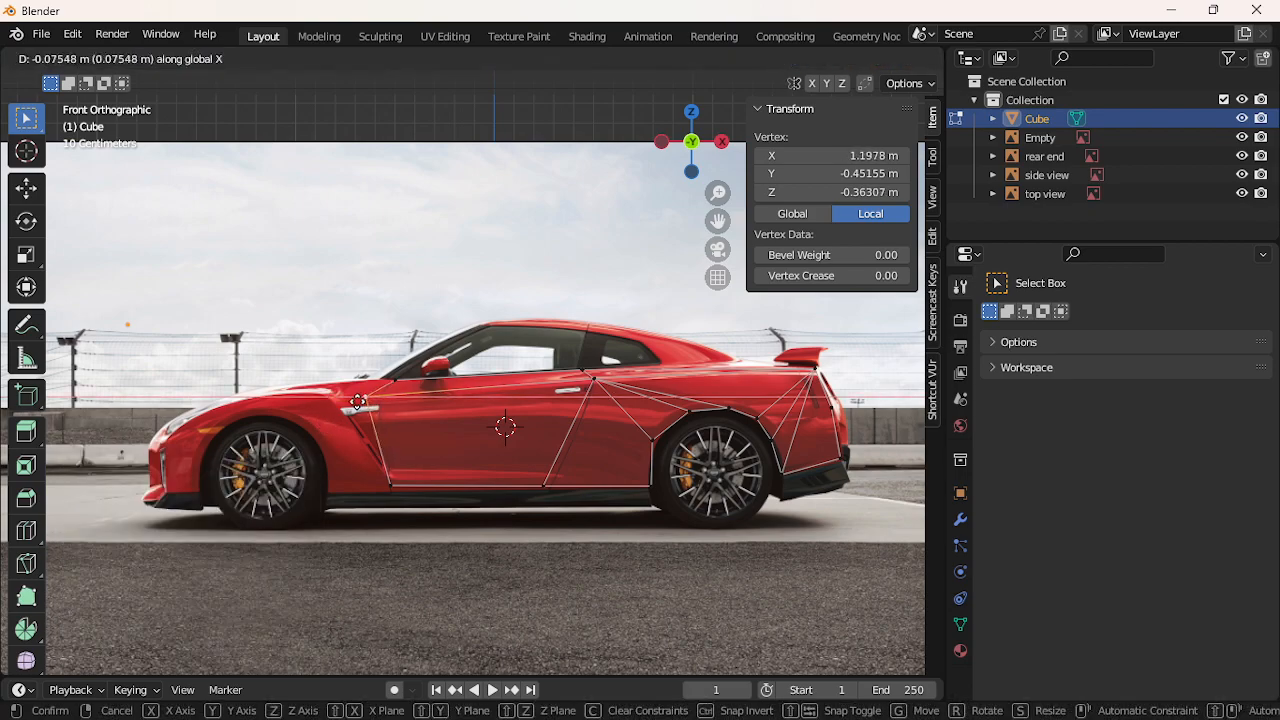
left_click(358, 403)
key("ctrl+z")
key("e")
key("x")
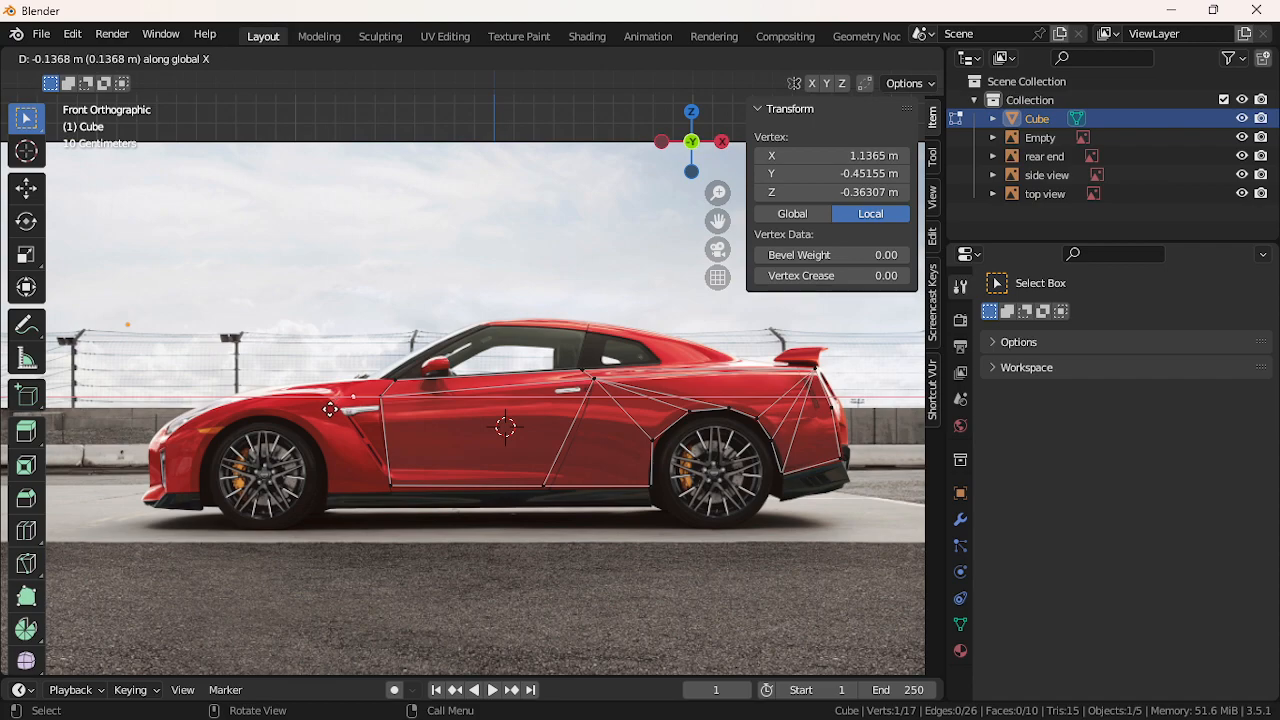
left_click(309, 409)
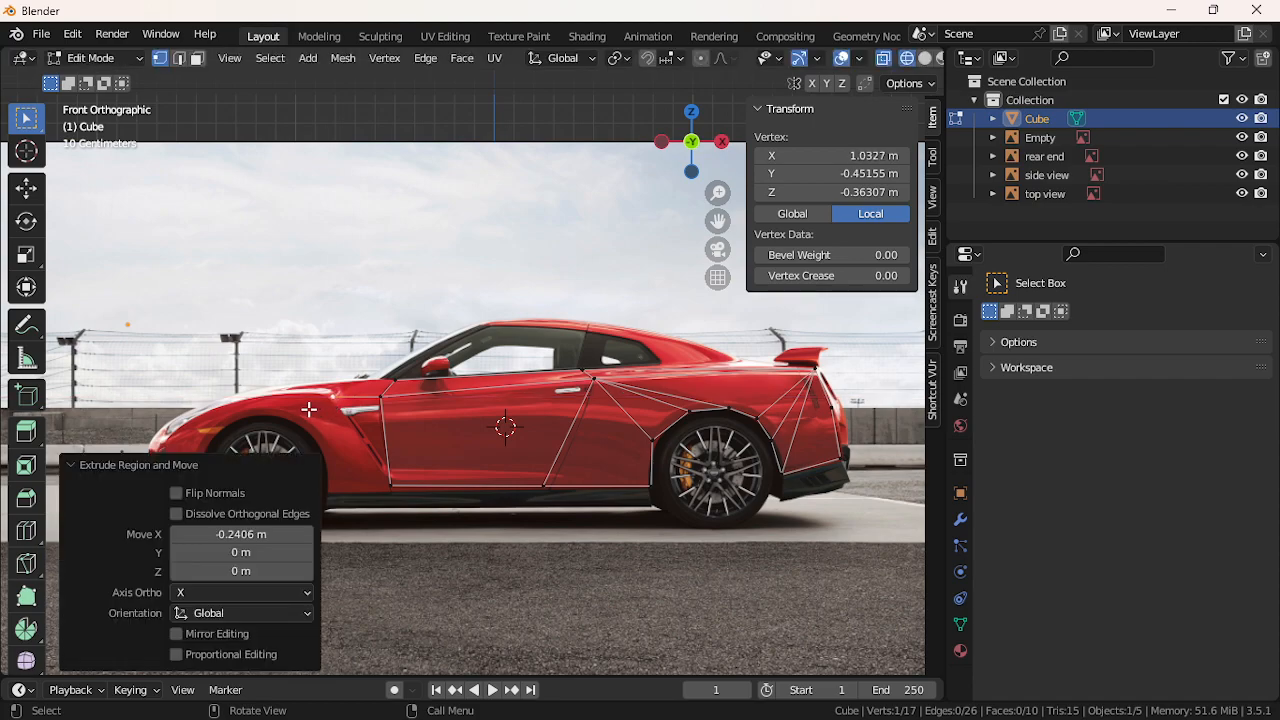
Fill a triangular face between the fender vertex and the lower and upper door-line vertices
key("e")
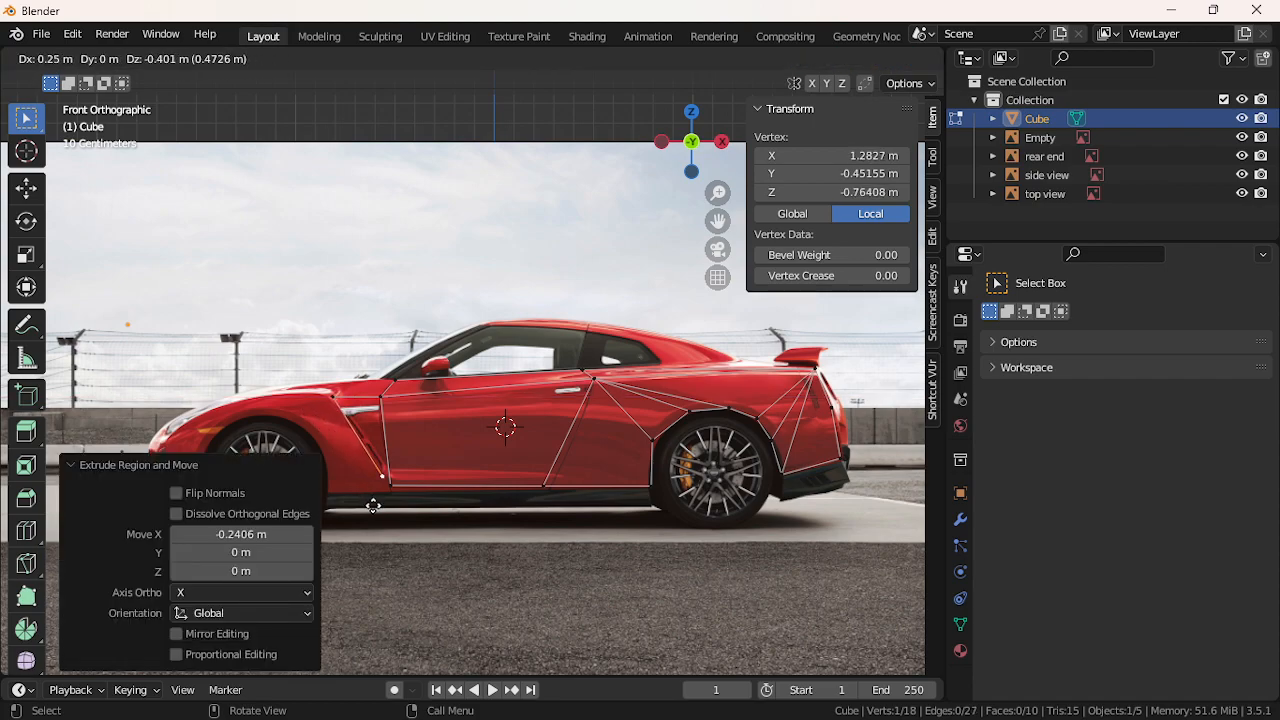
left_click(374, 504)
key("ctrl+z")
left_click(388, 488, "shift")
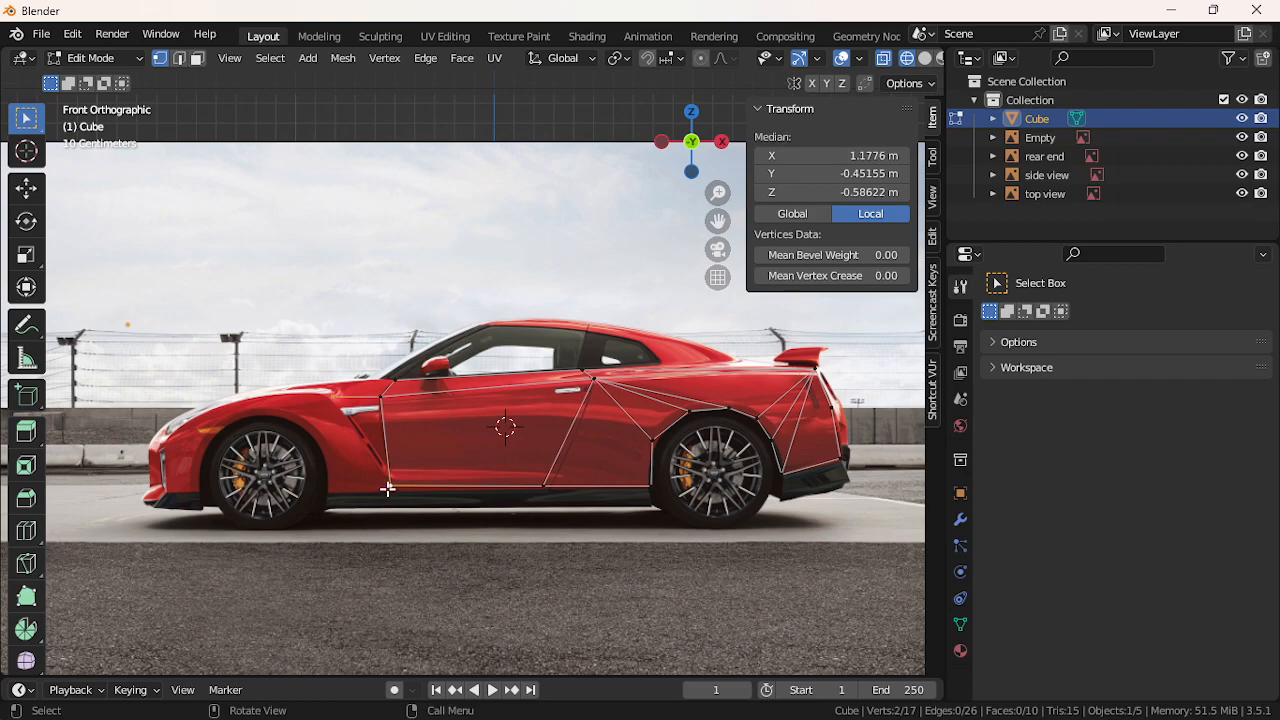
key("f")
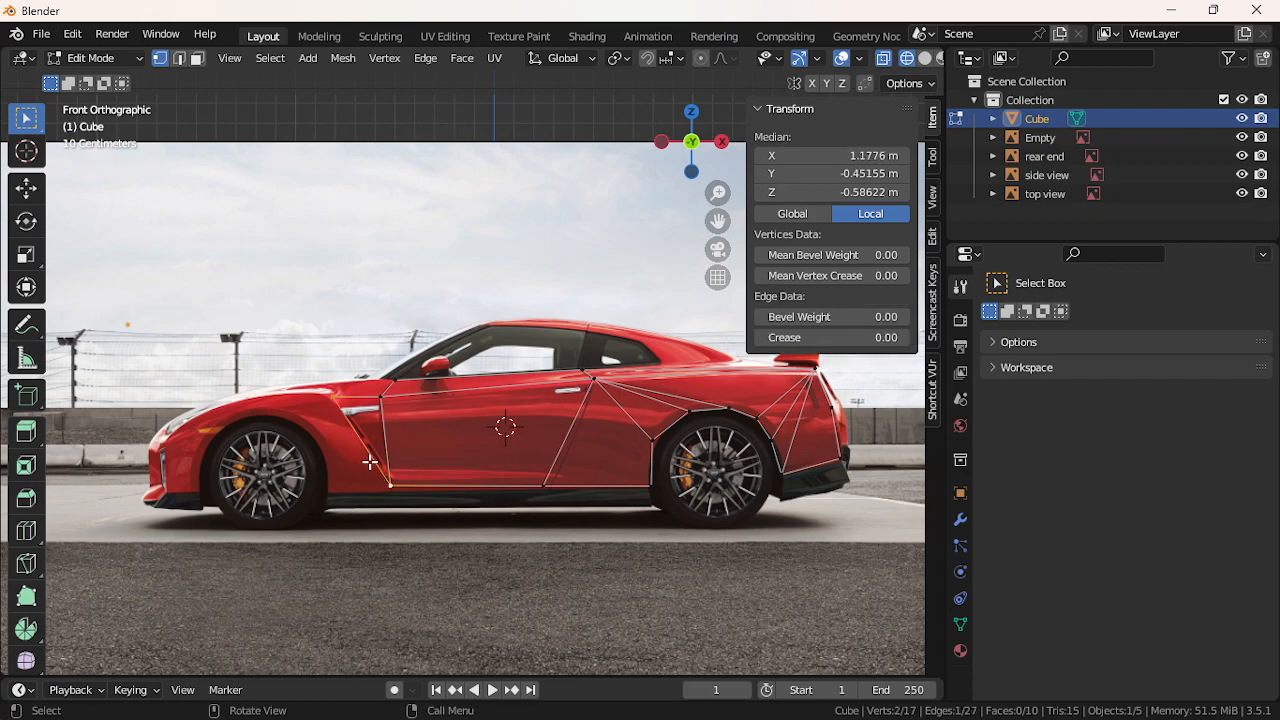
left_click(383, 402, "shift")
key("f")
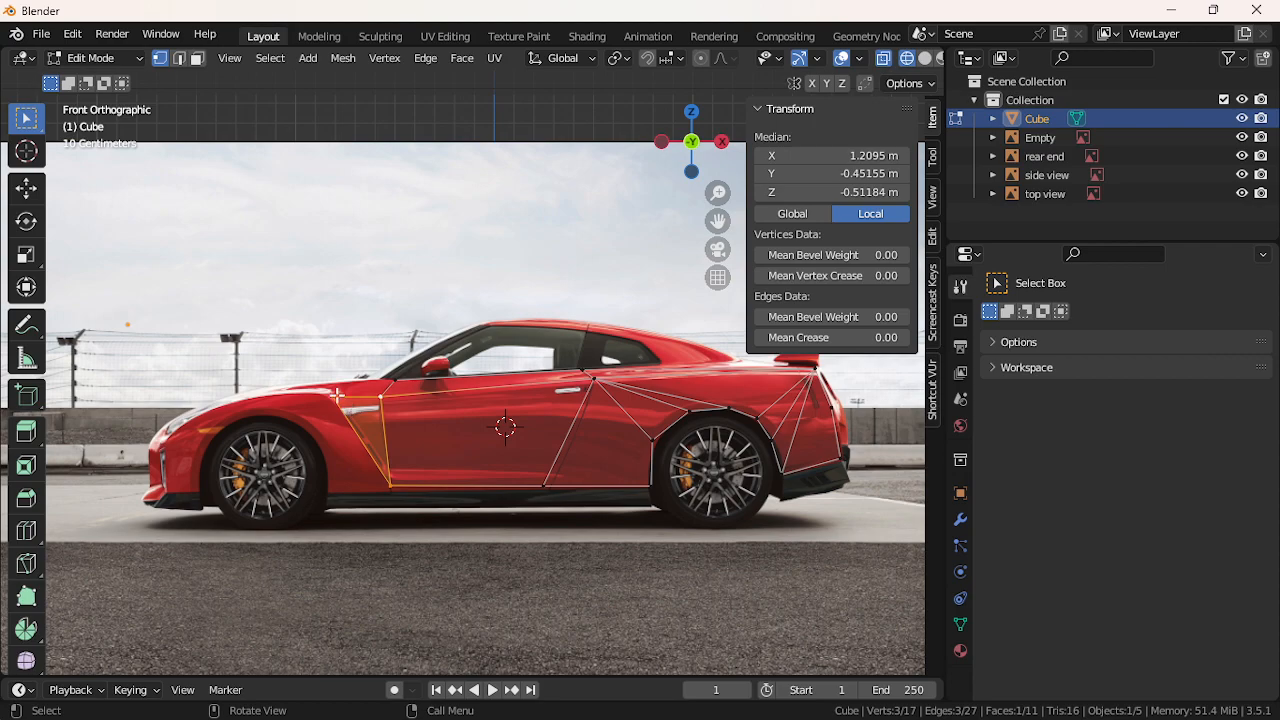
Extrude a vertex at the fender top and fill another triangular face
left_click(338, 397)
key("e")
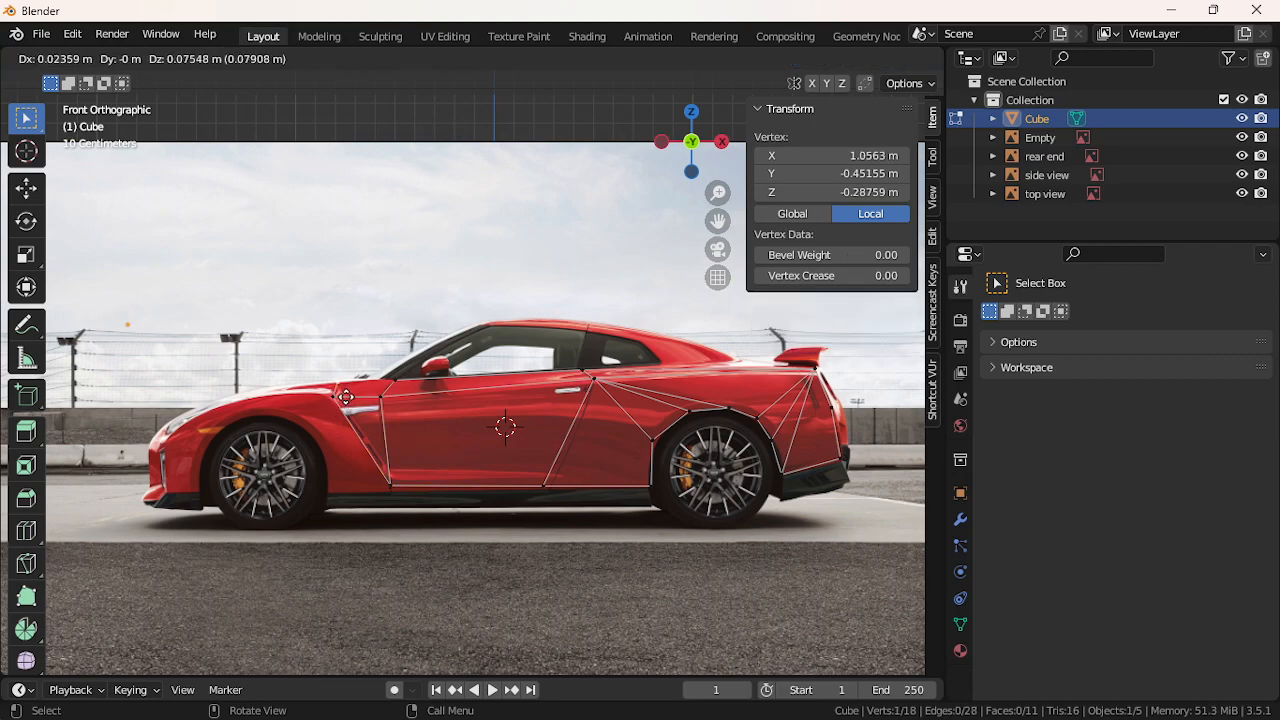
left_click(355, 398)
left_click(383, 397, "shift")
left_click(343, 398, "shift")
key("f")
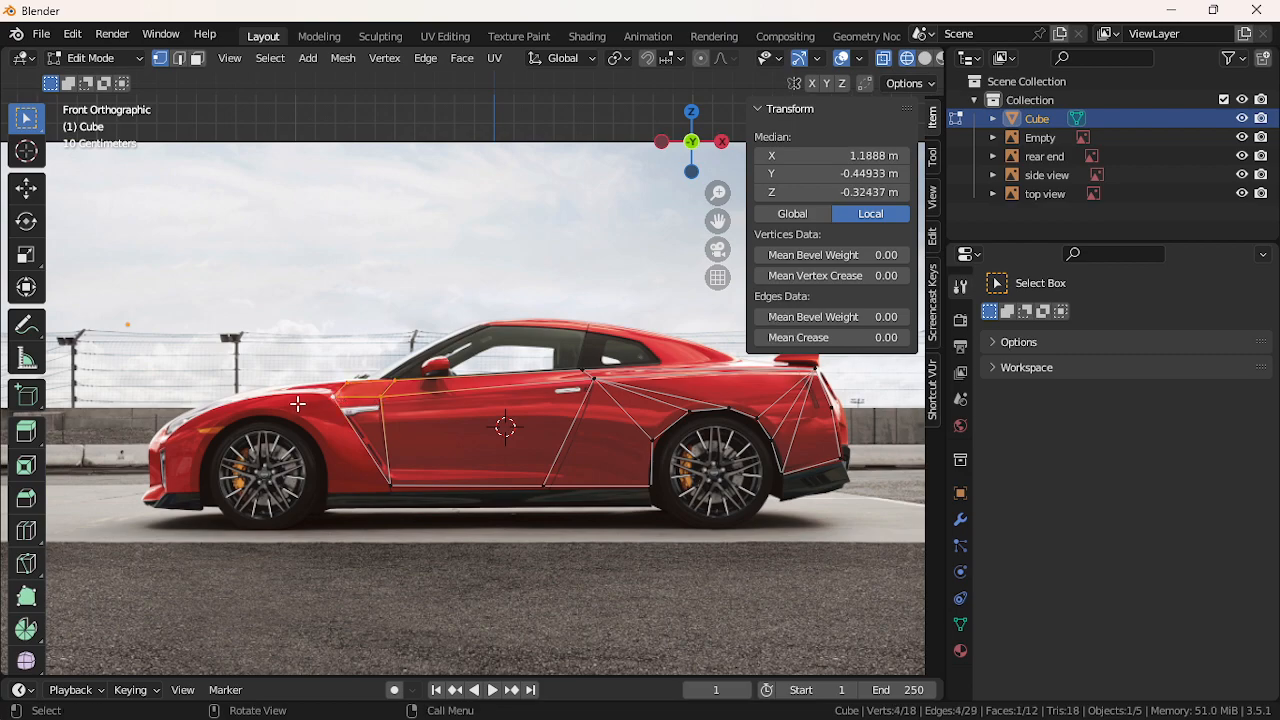
Move the fender vertex along X to 1.0186 m
left_click(310, 406)
key("g")
key("x")
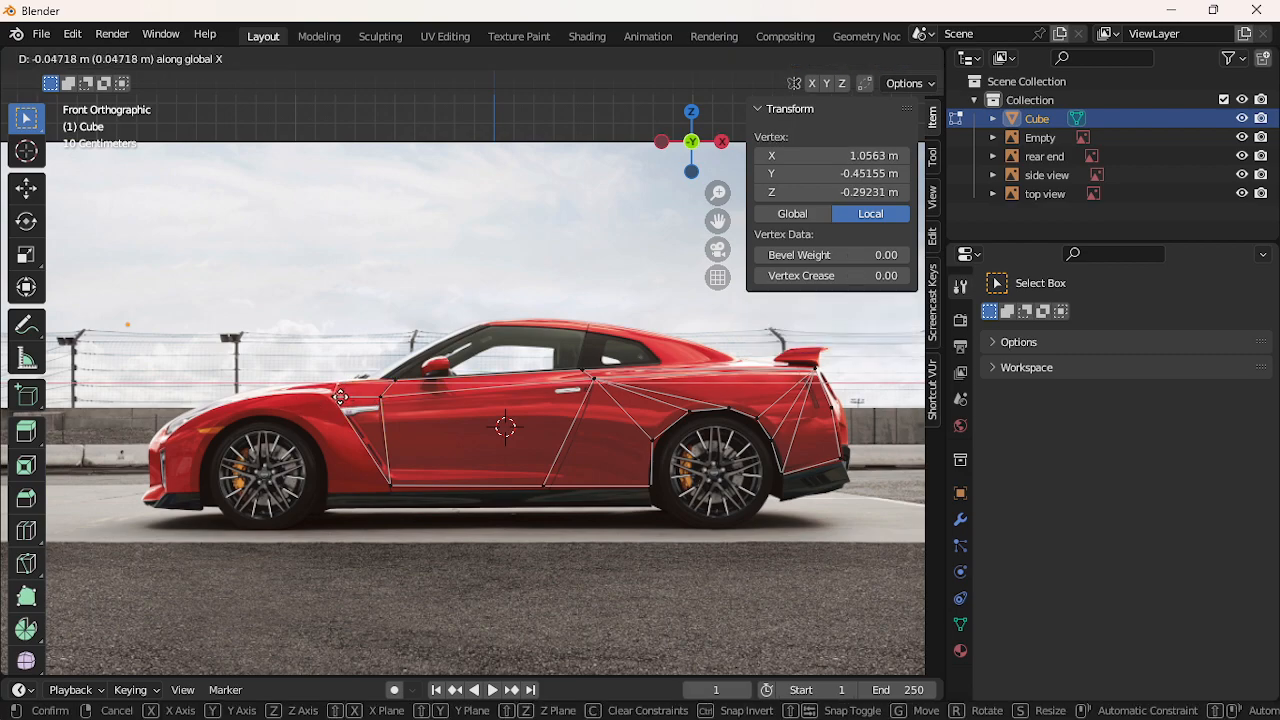
left_click(333, 397)
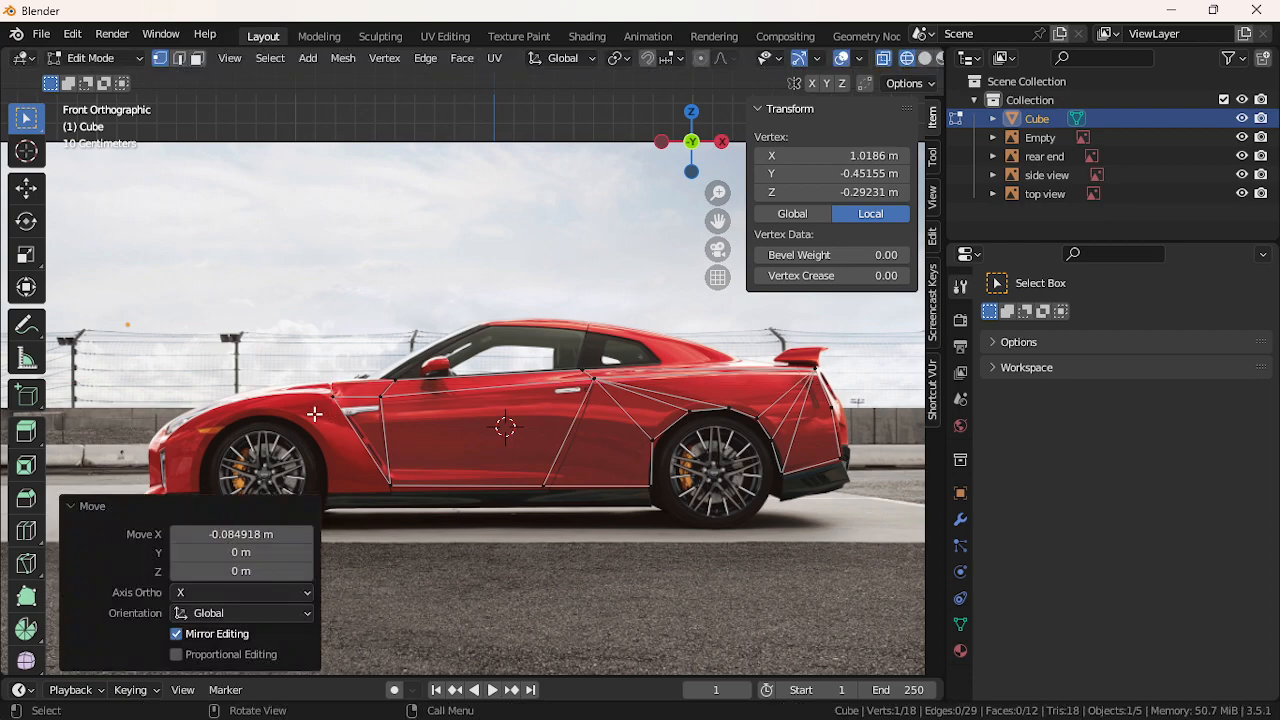
Extrude a vertex forward toward the wheel arch, adjust its height, and fill it into a face
left_click(317, 404)
key("e")
key("x")
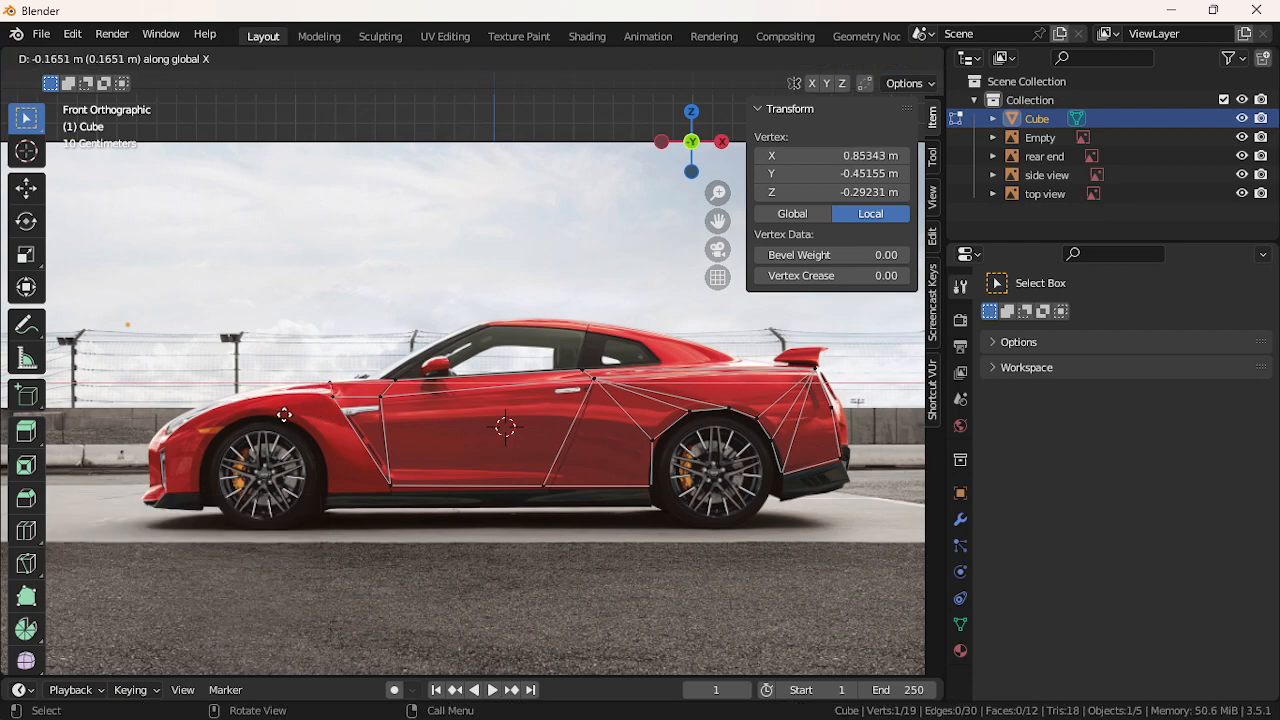
left_click(258, 425)
key("e")
key("x")
key("z")
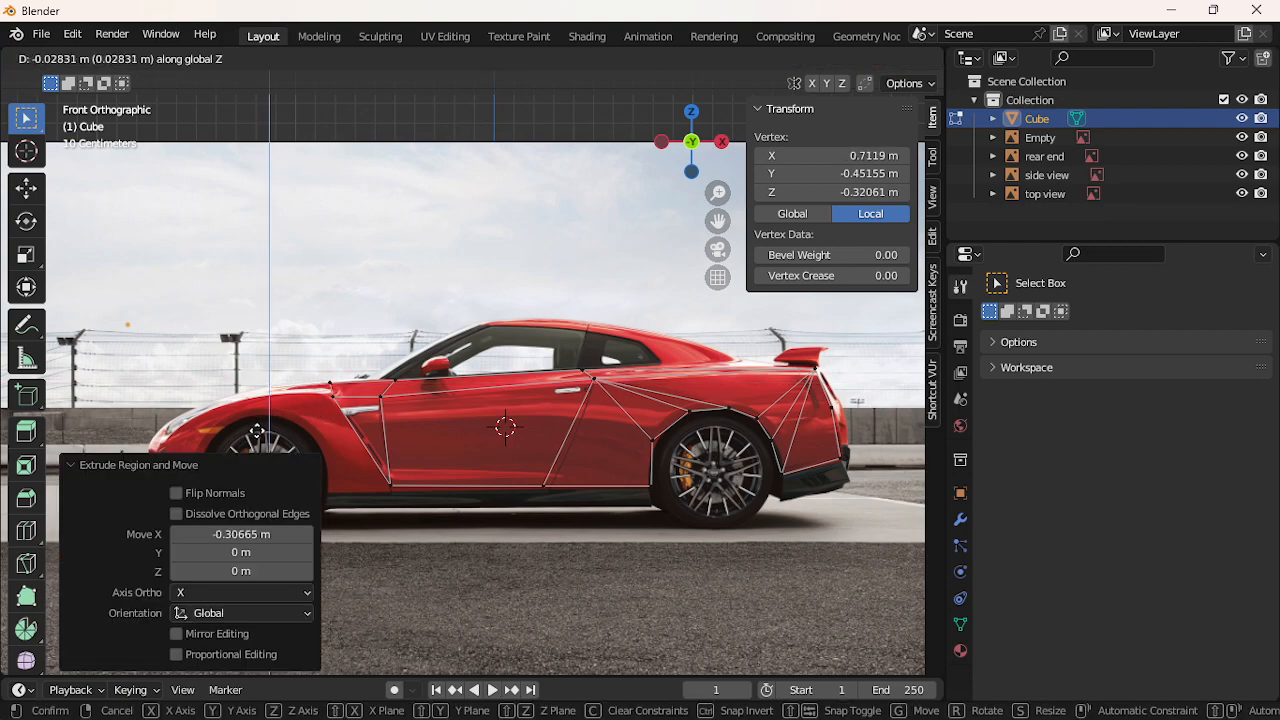
left_click(257, 431)
left_click(328, 405, "shift")
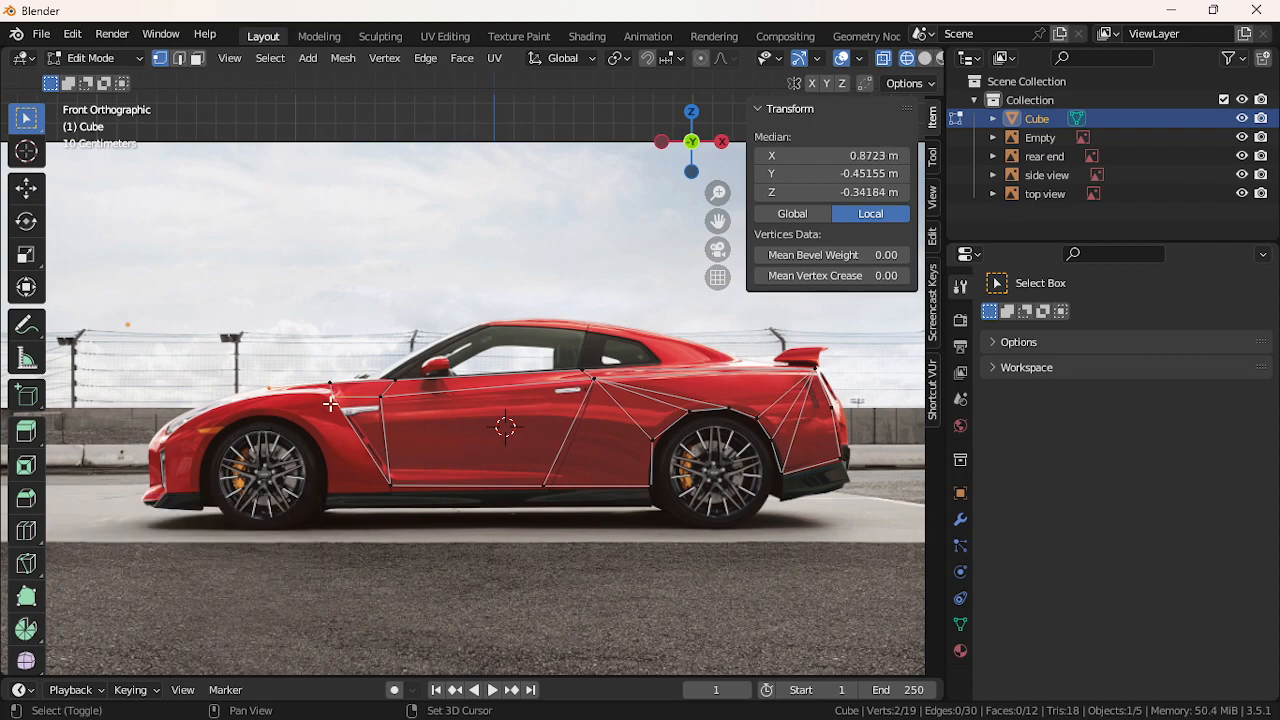
key("f")
left_click(331, 381, "shift")
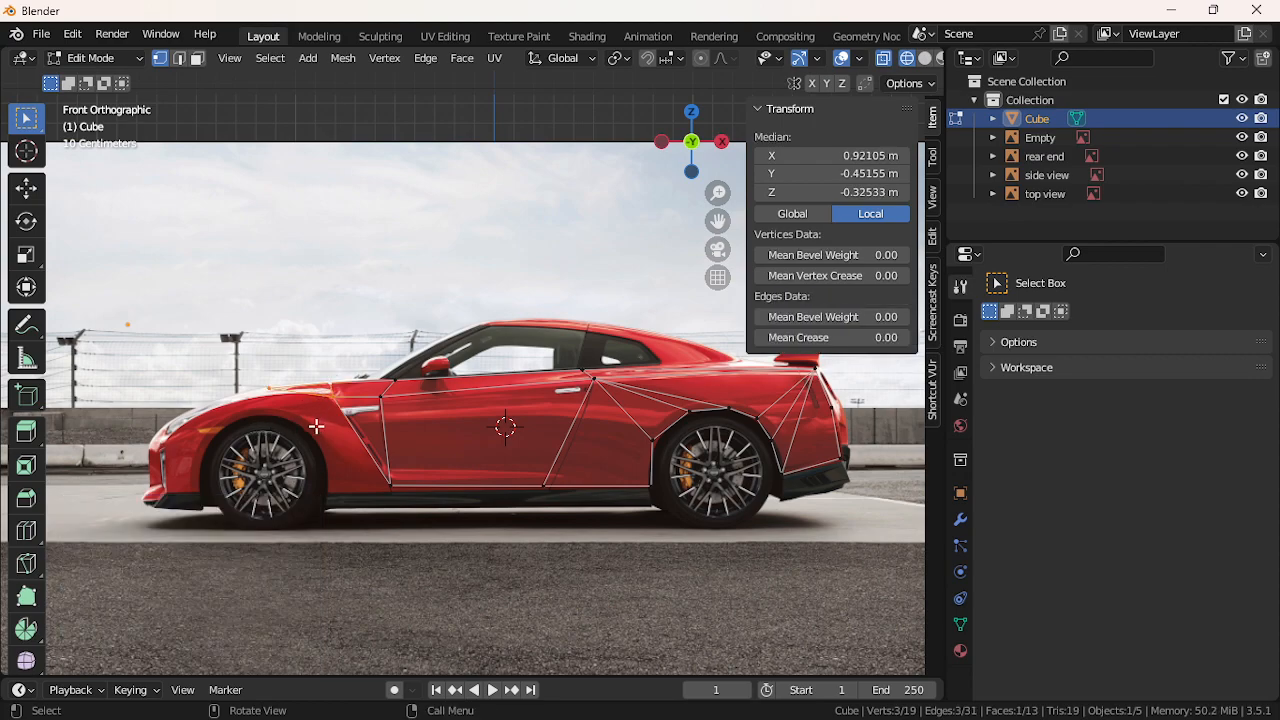
left_click(264, 409)
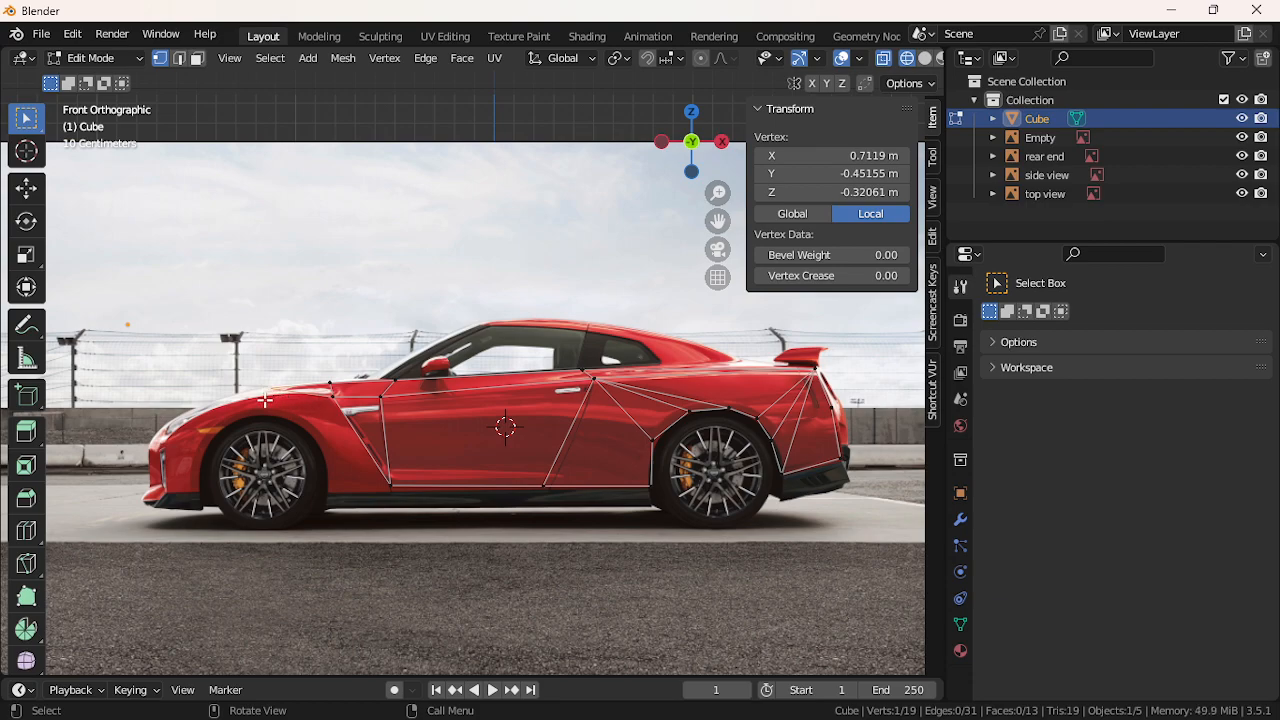
Extrude a vertex forward along the hood line and raise it vertically
key("e")
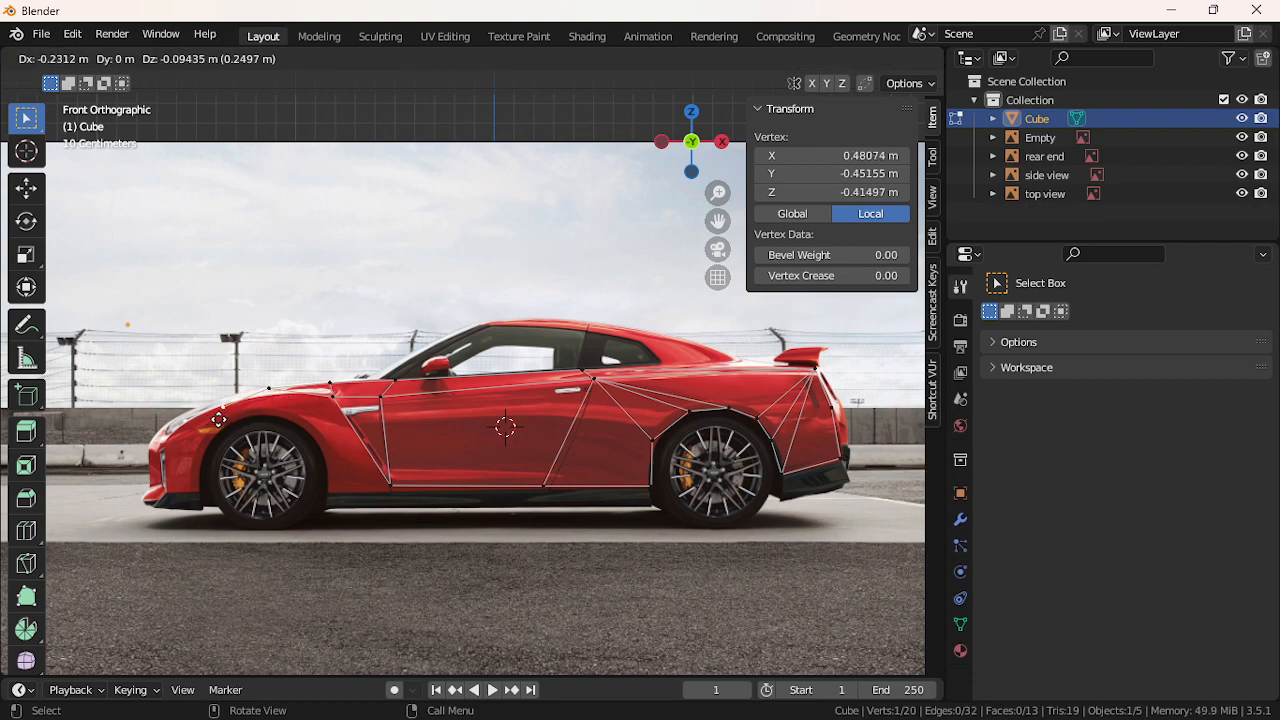
left_click(242, 403)
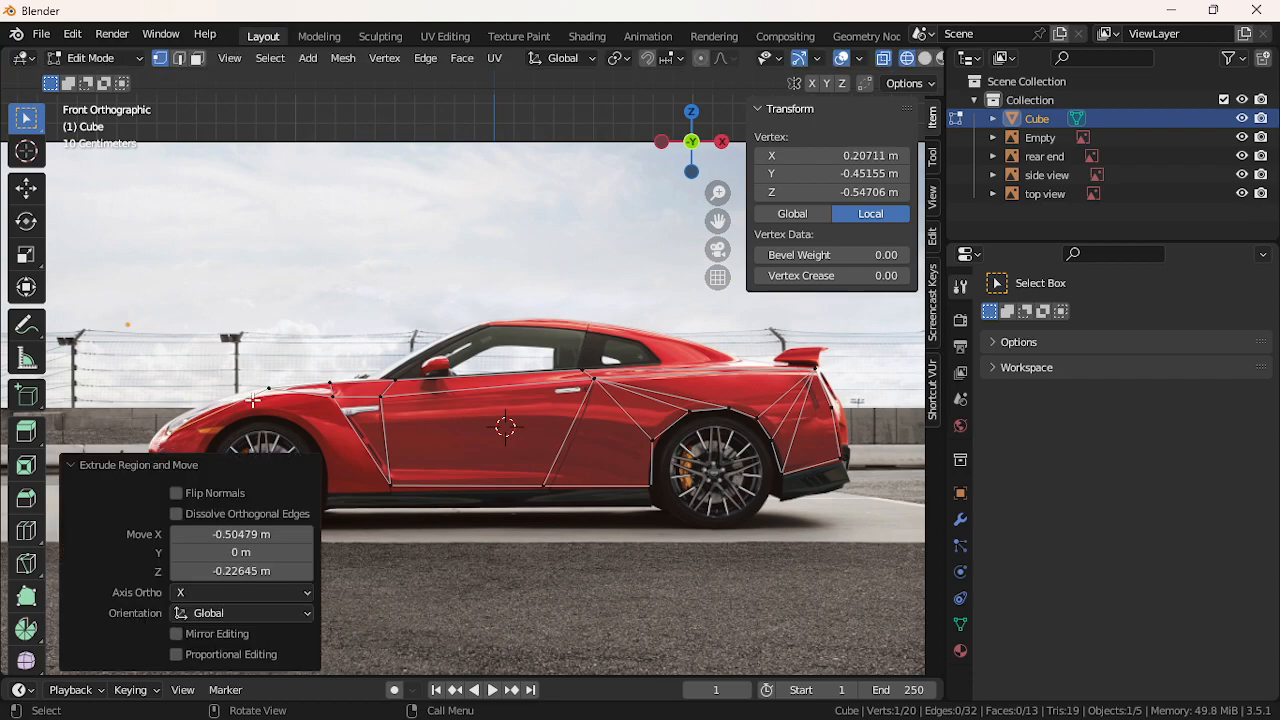
key("ctrl+z")
key("g")
key("z")
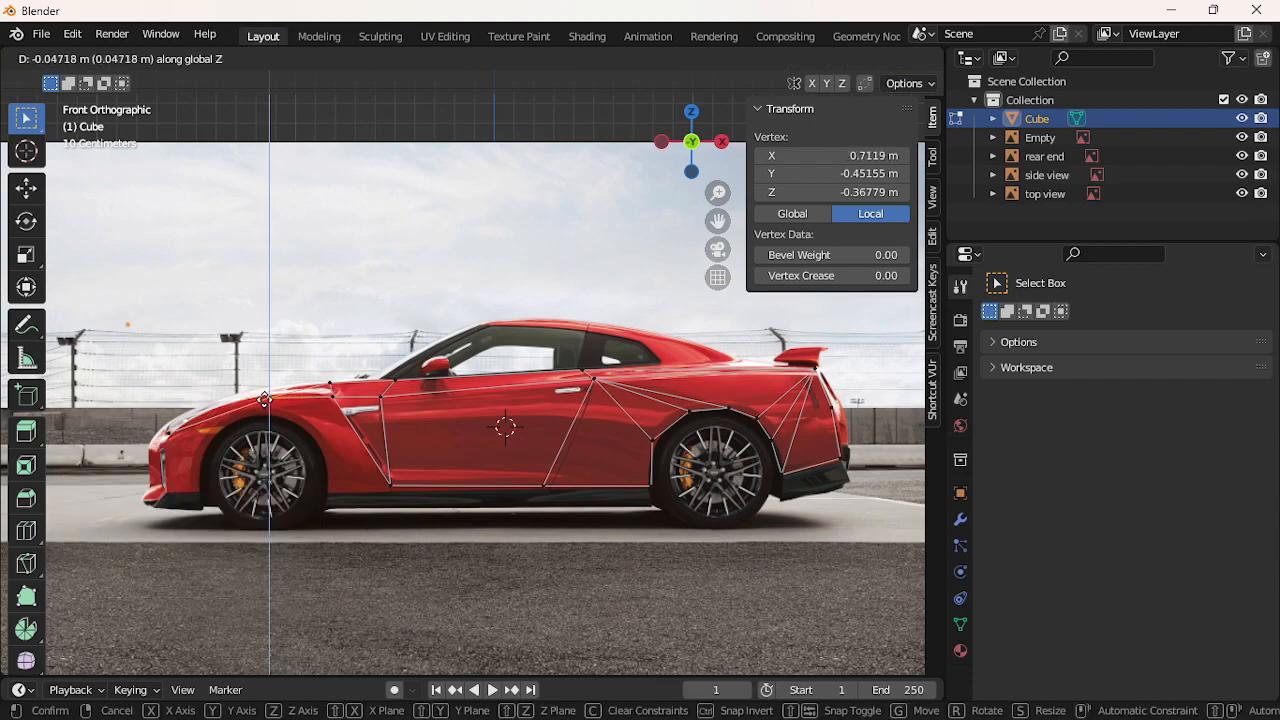
left_click(262, 398)
Align the headlight vertex onto the hood line, then extrude a new vertex to the front bumper
left_click(182, 428)
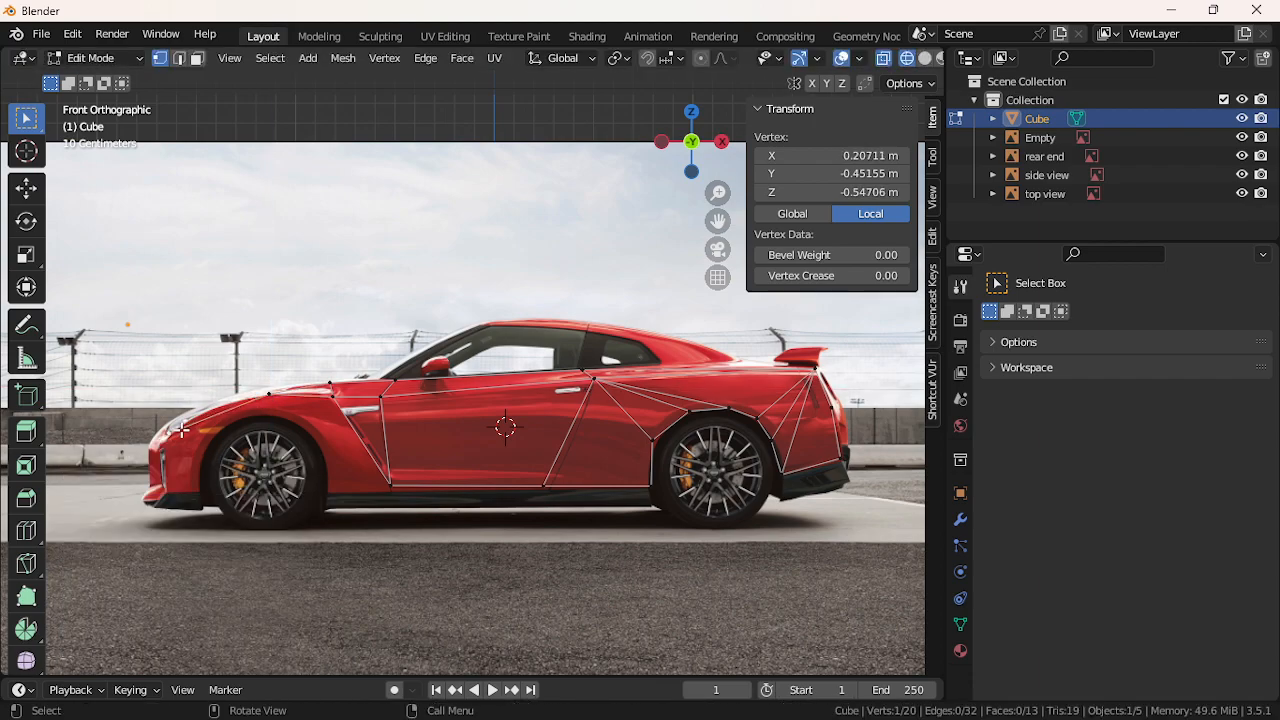
key("g")
key("x")
left_click(187, 426)
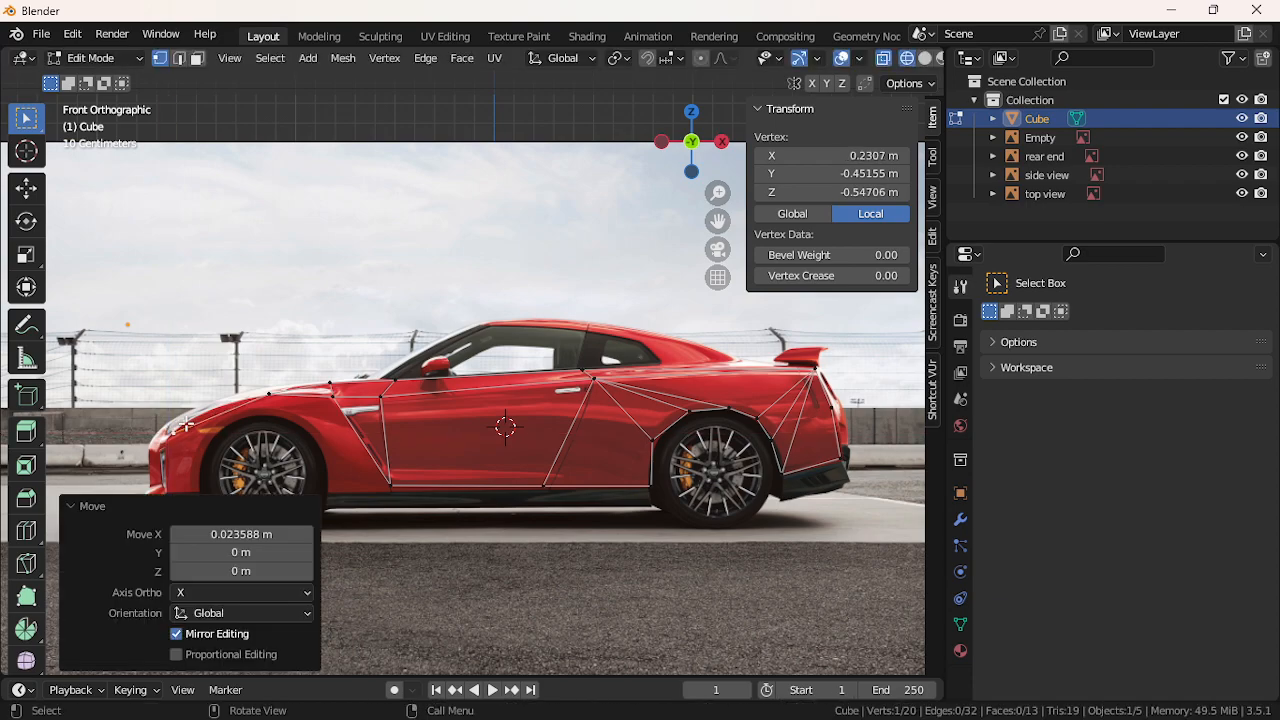
key("shift+v")
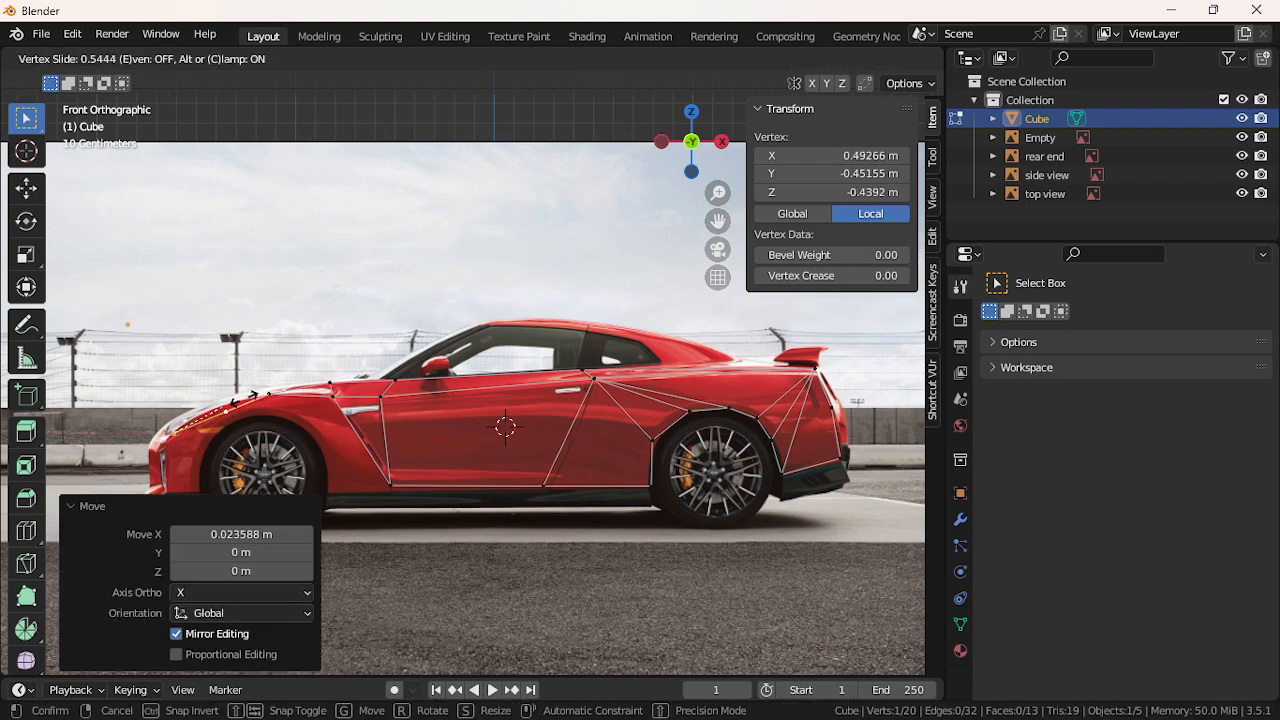
left_click(267, 455)
key("g")
key("z")
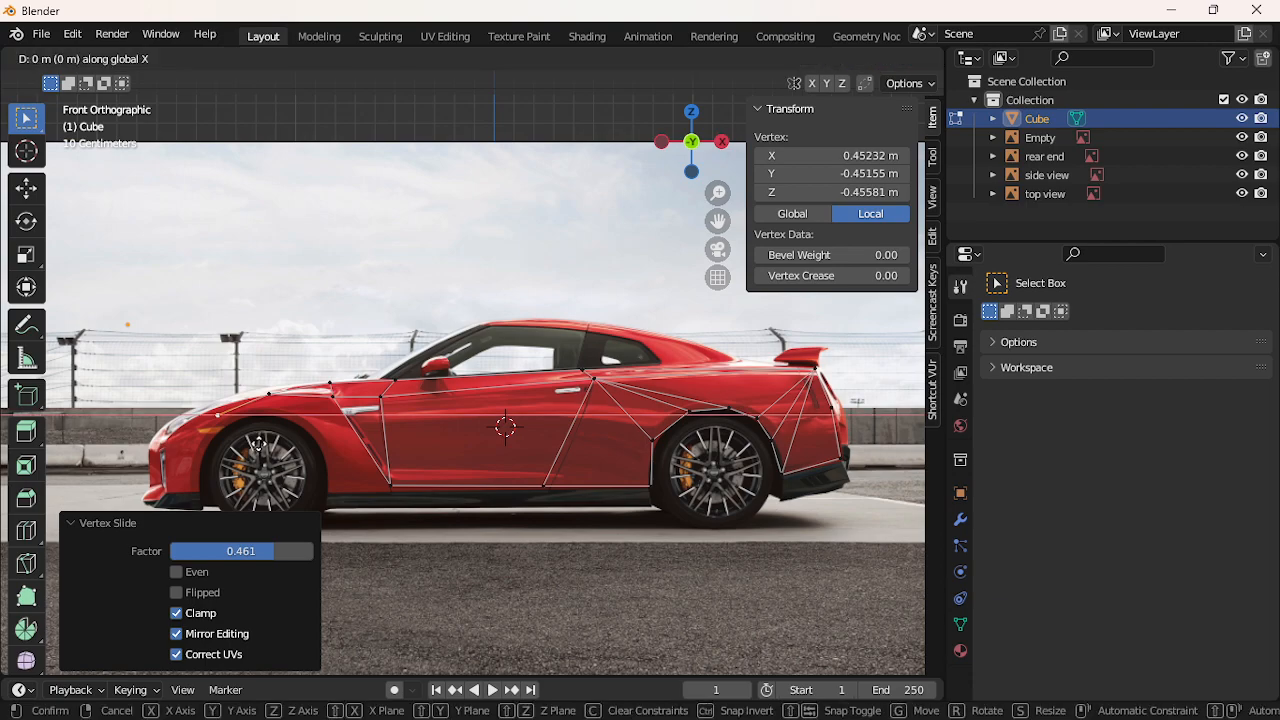
left_click(256, 435)
key("e")
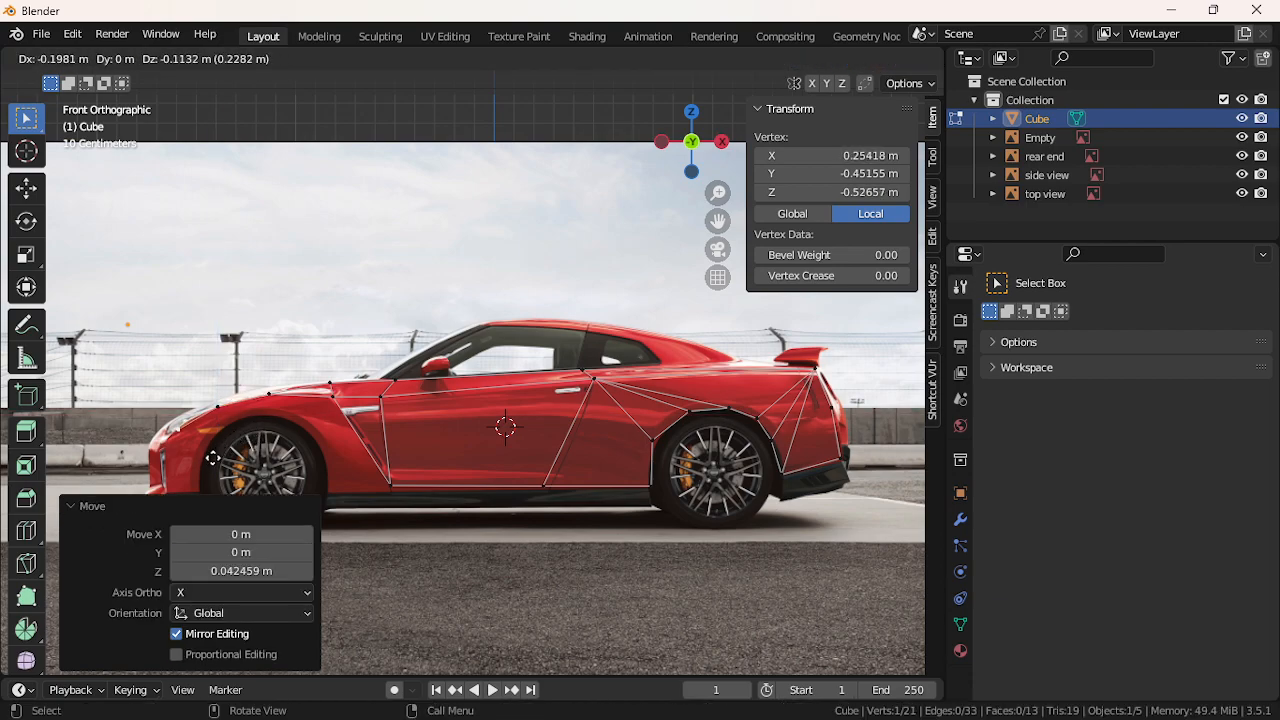
left_click(213, 458)
Zoom to the front end and extrude a vertex along the headlight line toward the wheel arch
scroll(258, 392, "up", 2)
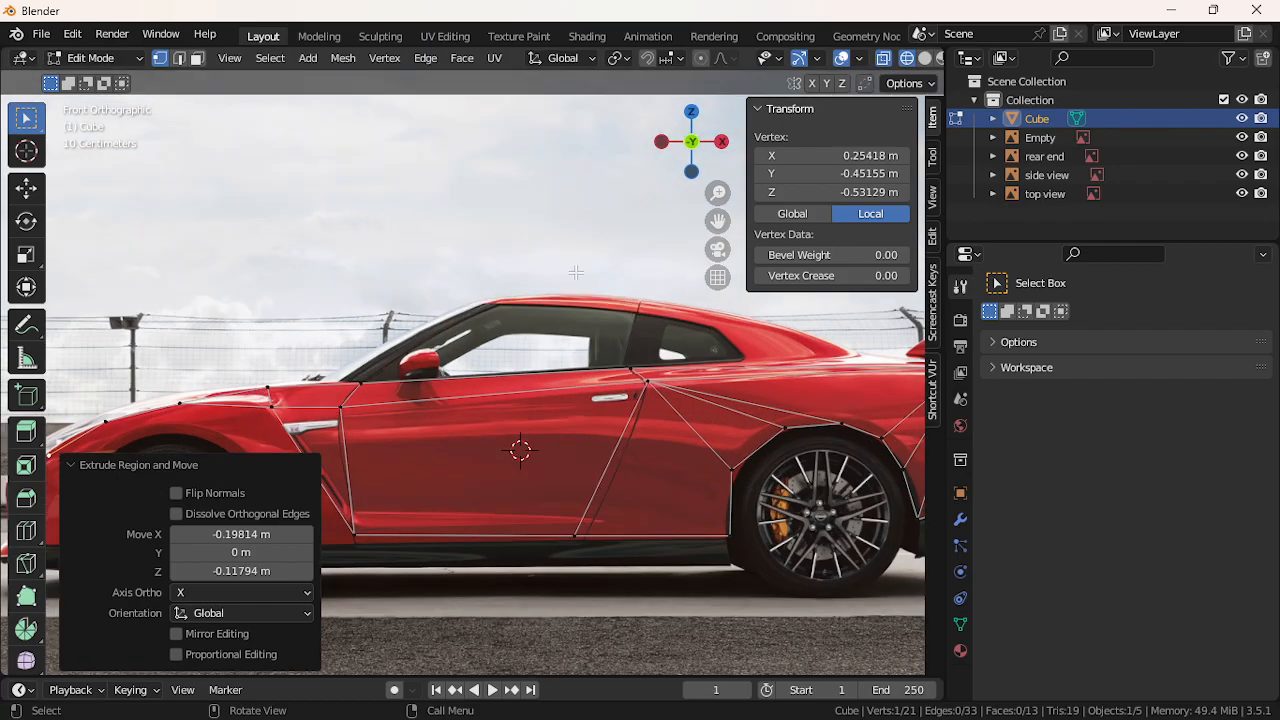
left_click_drag(718, 221, 951, 140)
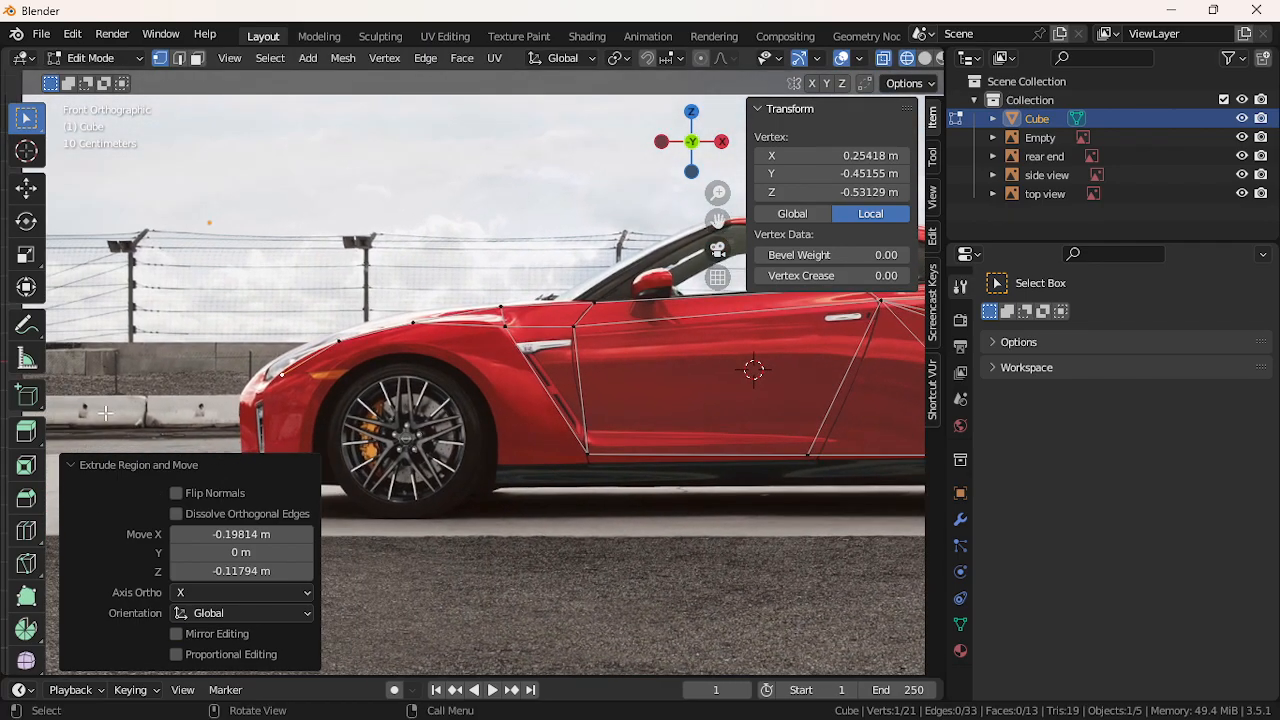
key("g")
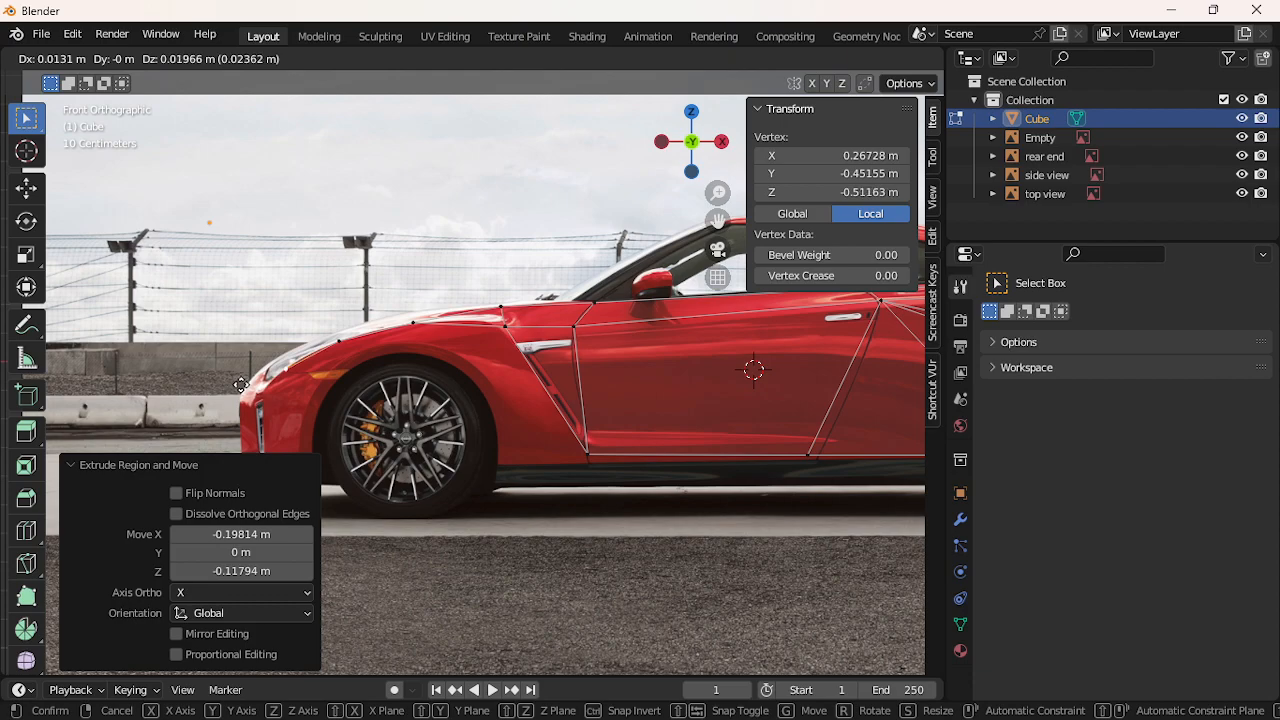
left_click(241, 383)
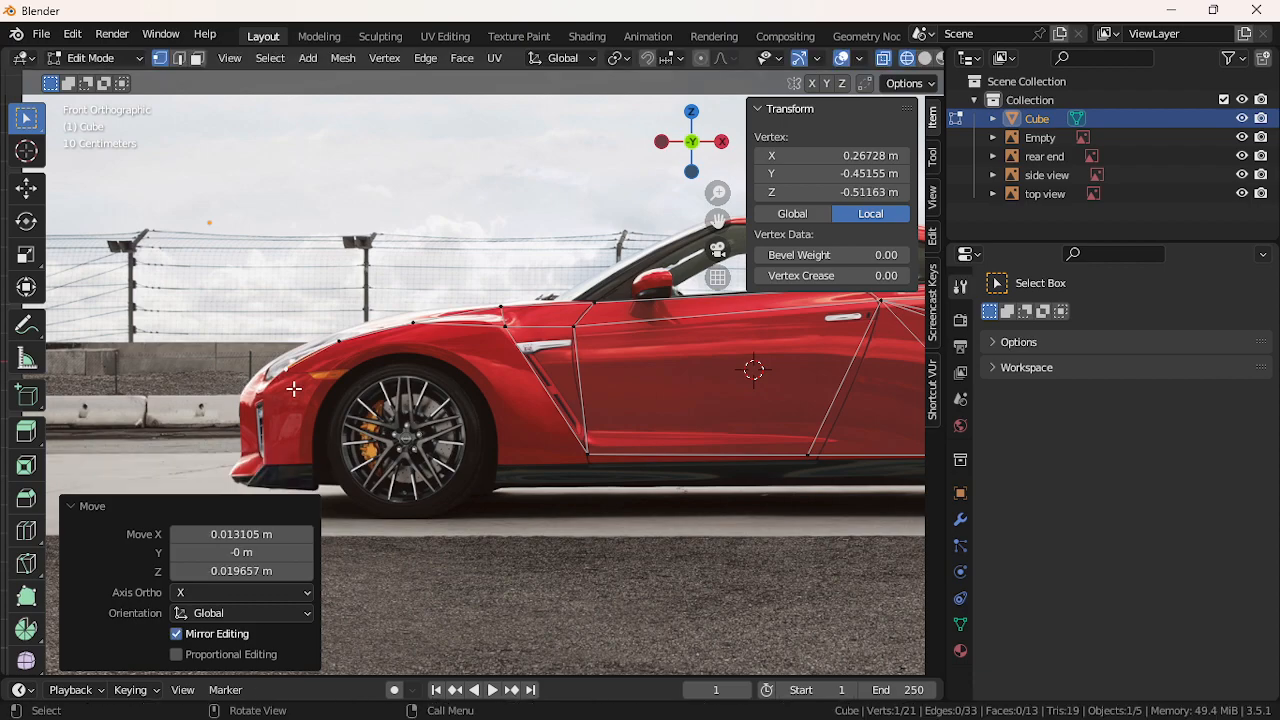
key("e")
left_click(345, 386)
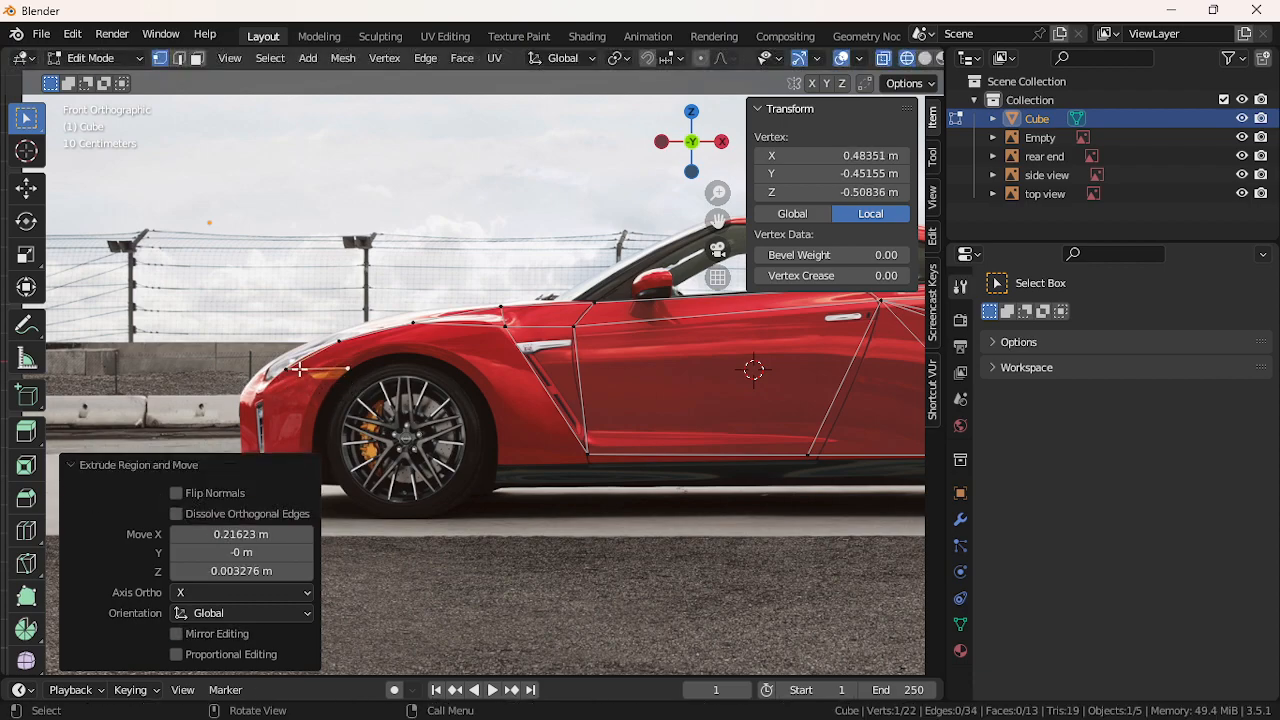
key("g")
left_click(300, 372)
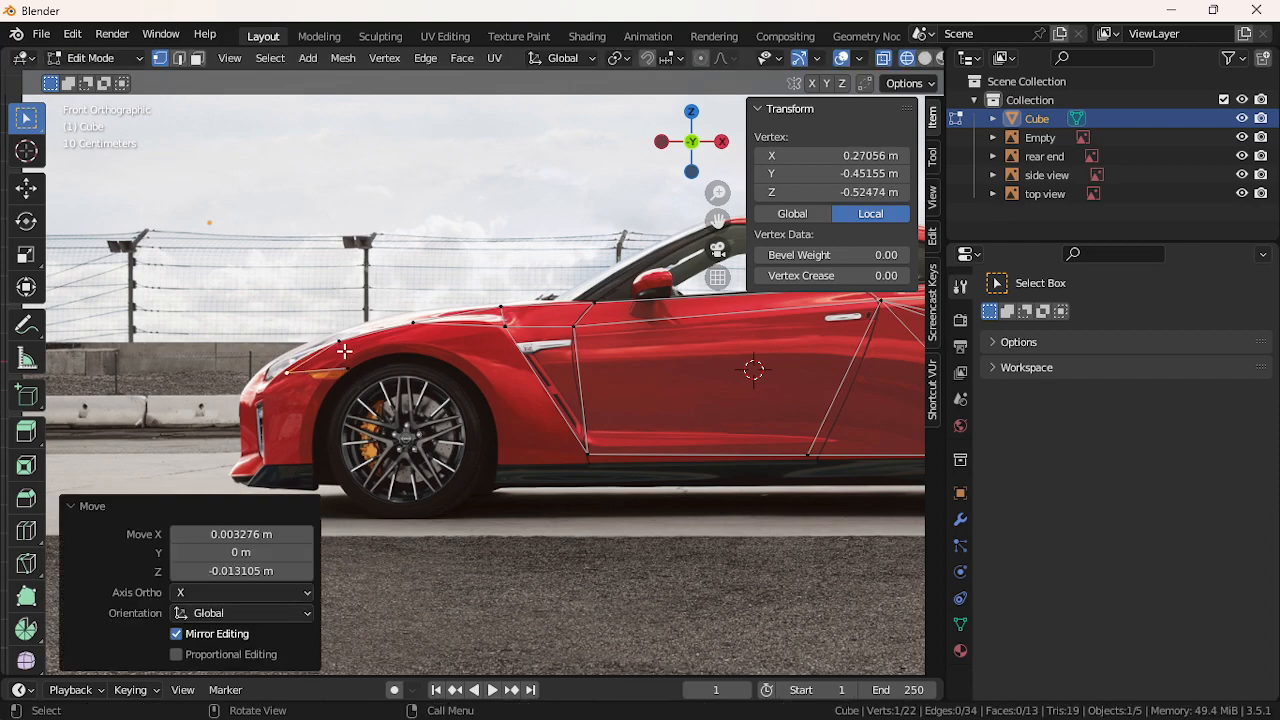
Fill a triangle face at the headlight, then try a second fender face and undo it
left_click(343, 354, "shift")
left_click(347, 370, "shift")
key("f")
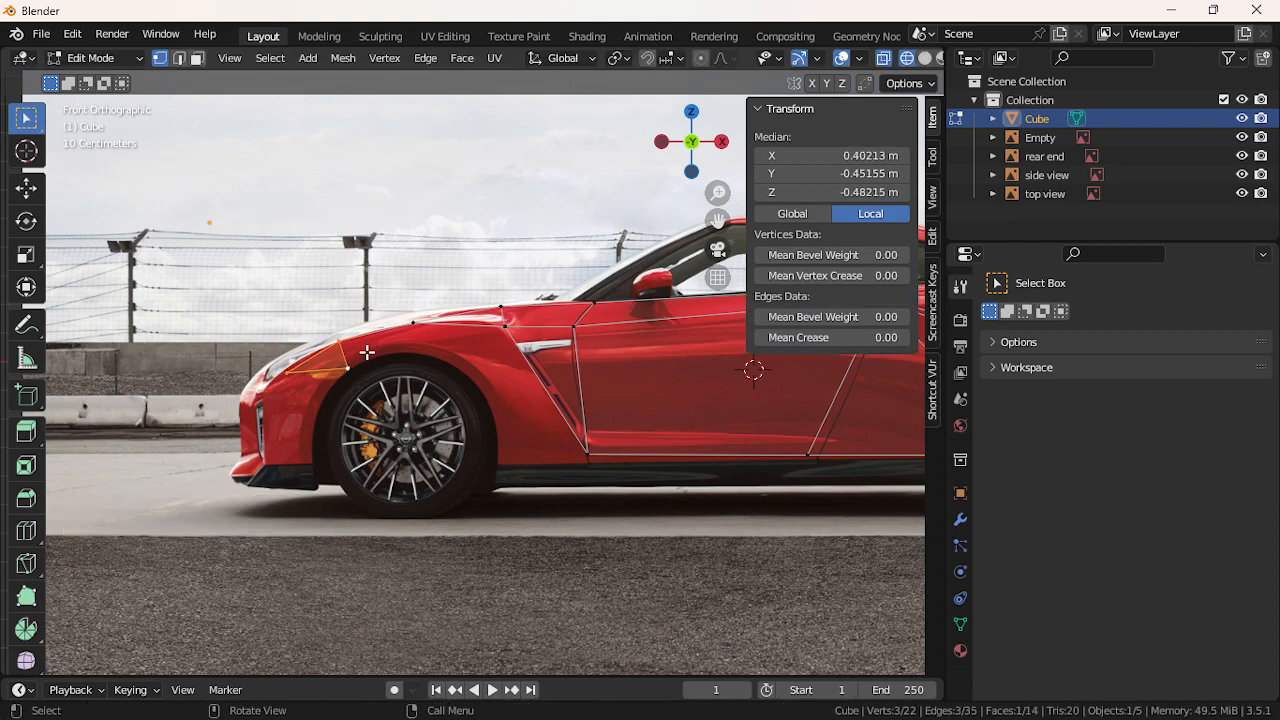
left_click(368, 356)
left_click(416, 324, "shift")
key("f")
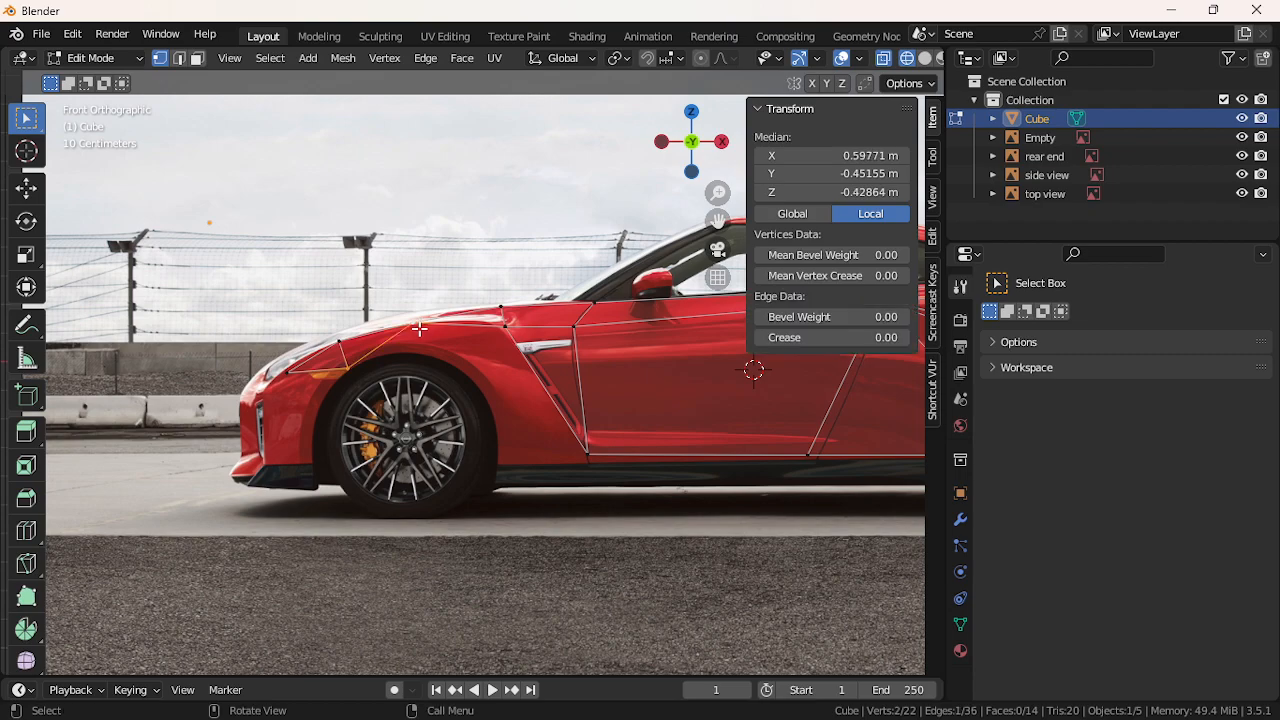
left_click(355, 354, "shift")
key("f")
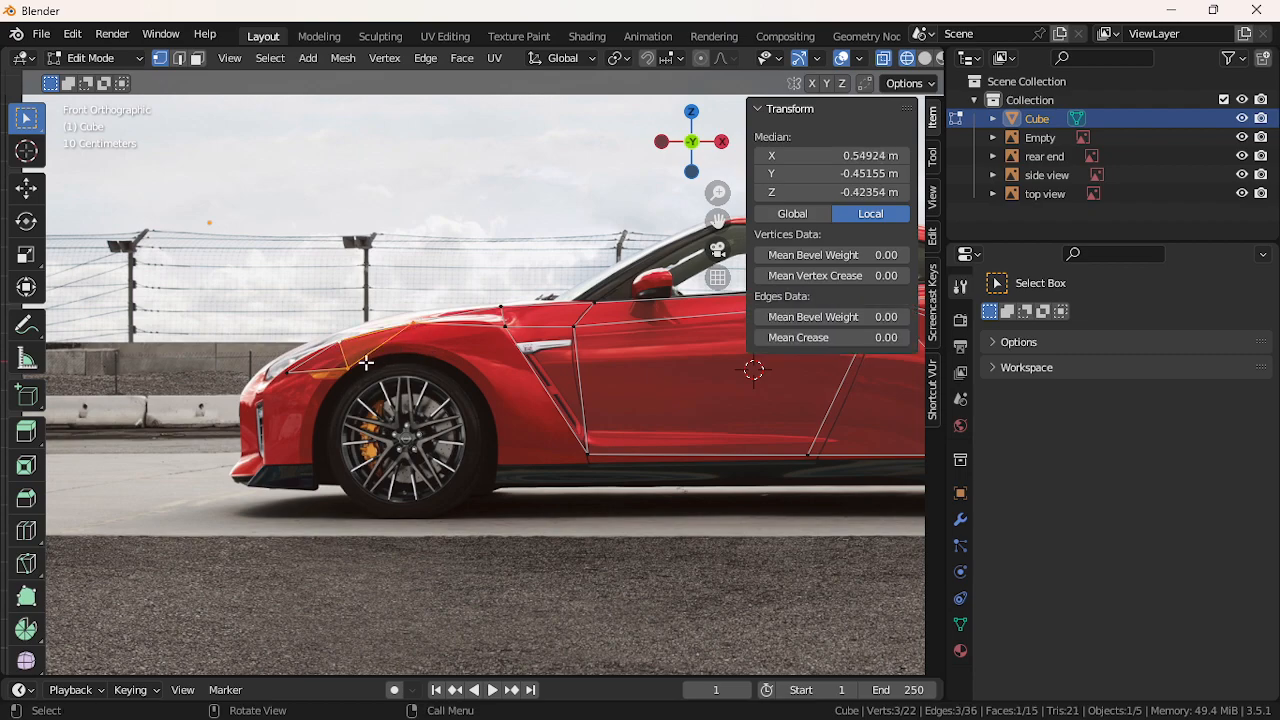
key("ctrl+z")
key("ctrl+z")
key("ctrl+z")
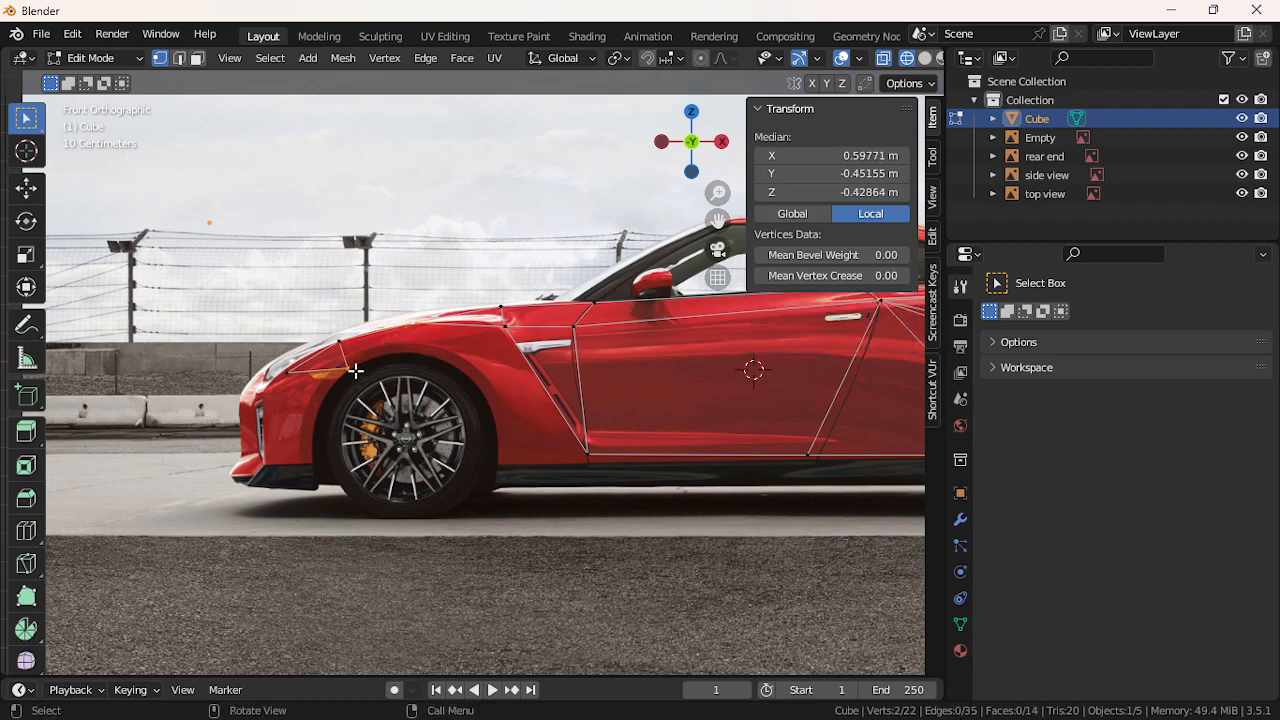
Try extruding the selected edge toward the fender, then undo back to the earlier outline
key("e")
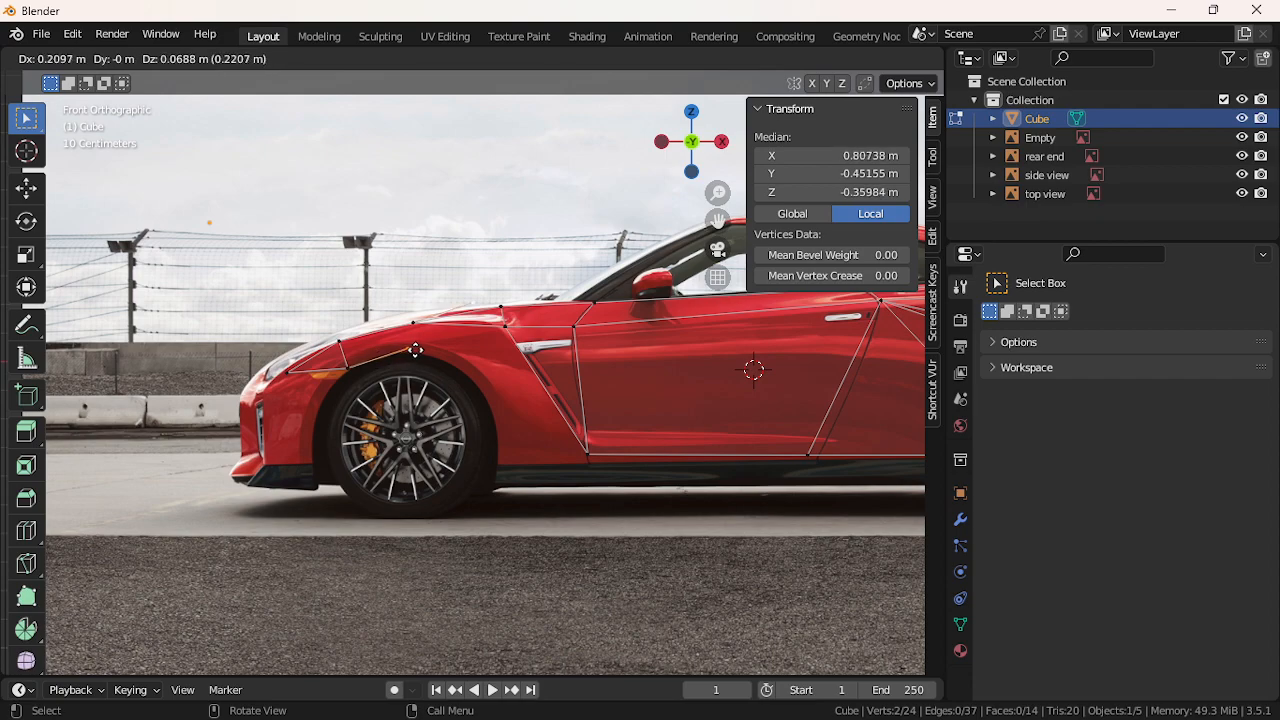
left_click(415, 350)
key("e")
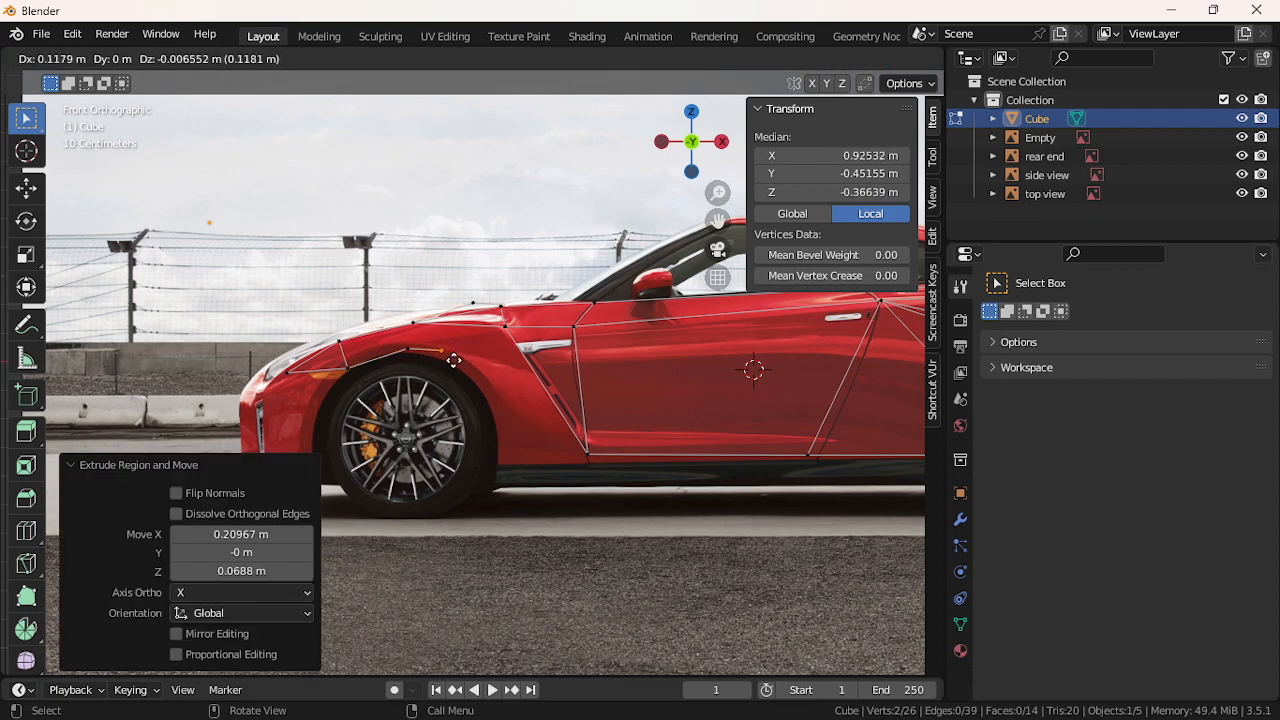
key("Escape")
key("ctrl+z")
key("ctrl+z")
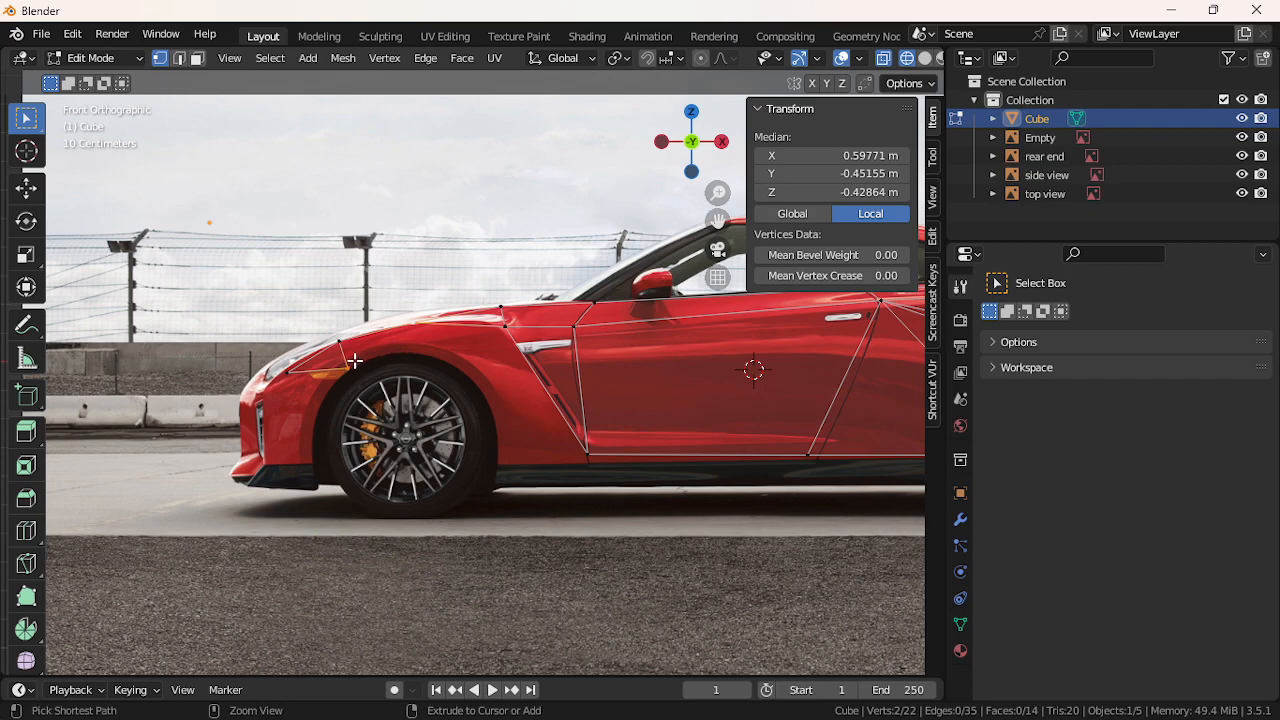
key("ctrl+z")
key("ctrl+z")
key("ctrl+z")
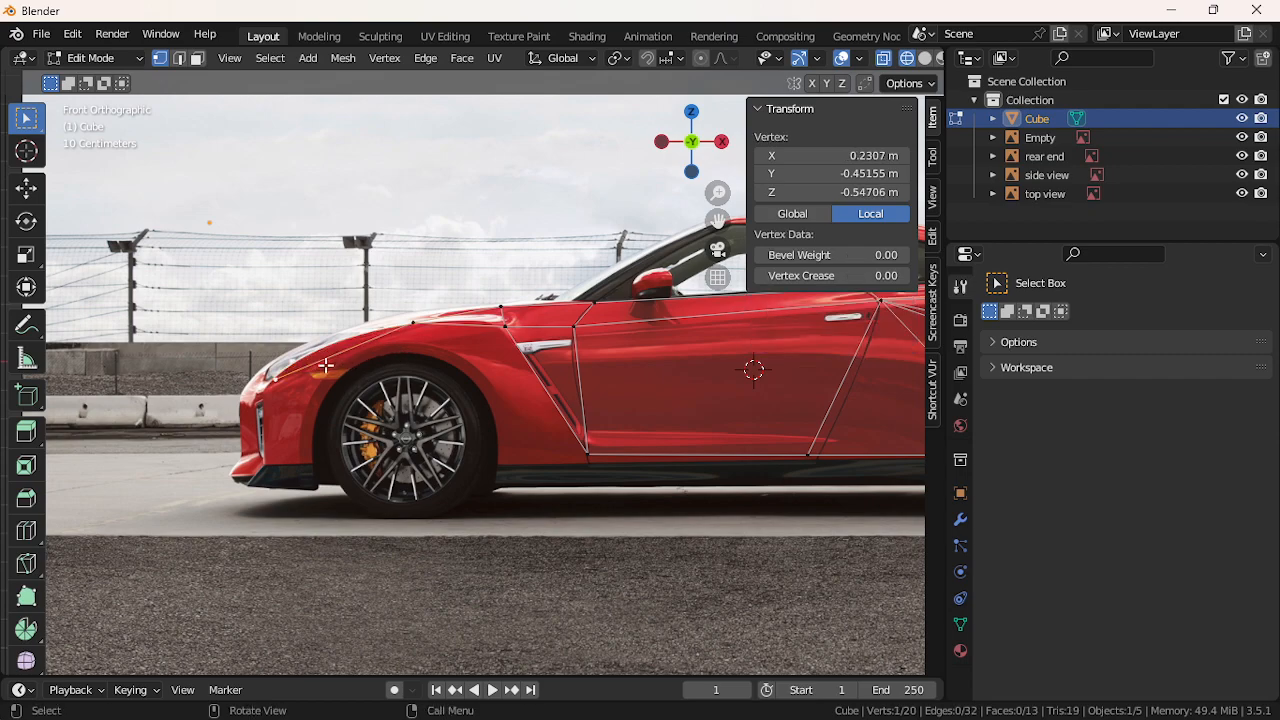
Set a vertex on the hood line and extrude two new vertices around the headlight
key("g")
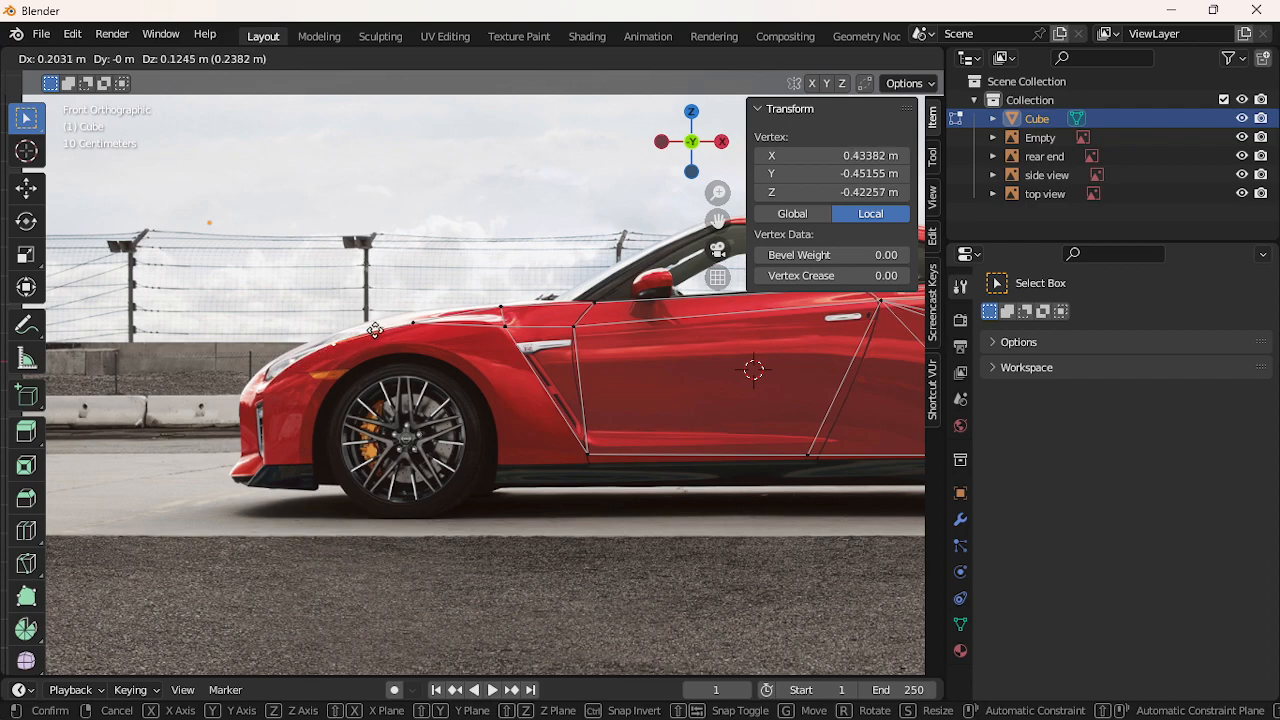
left_click(375, 330)
key("e")
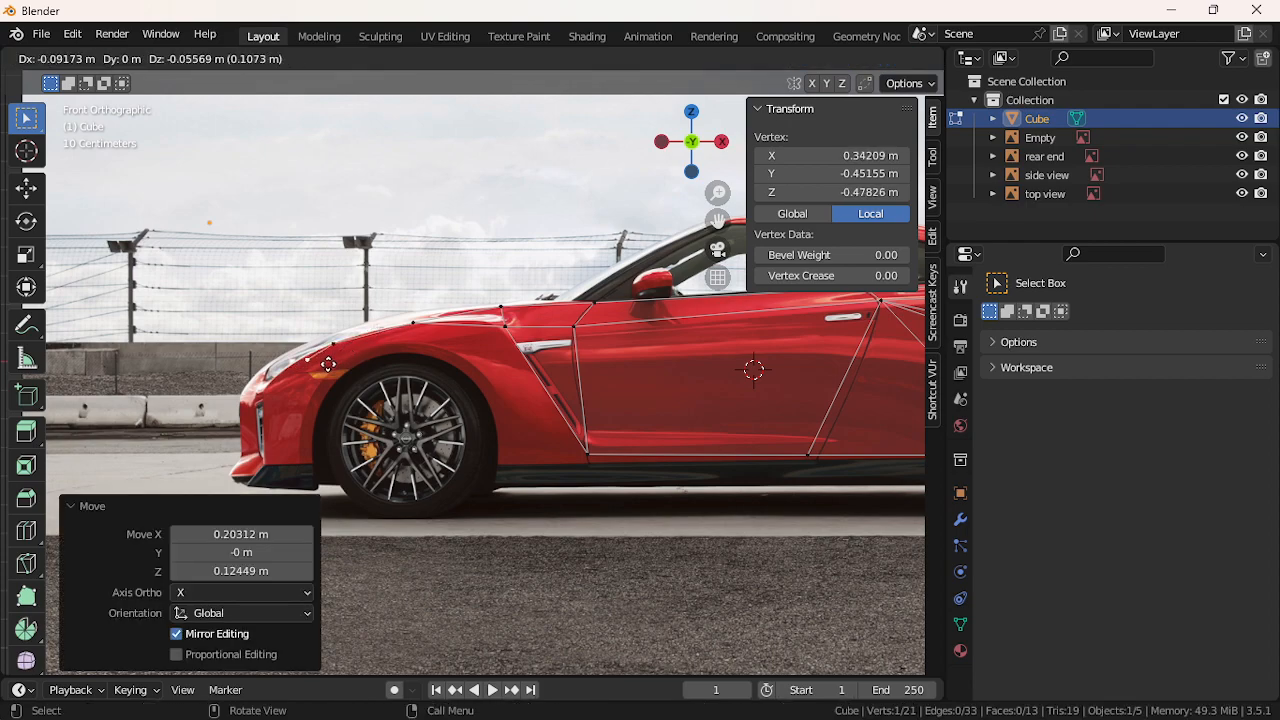
left_click(306, 372)
key("e")
left_click(367, 380)
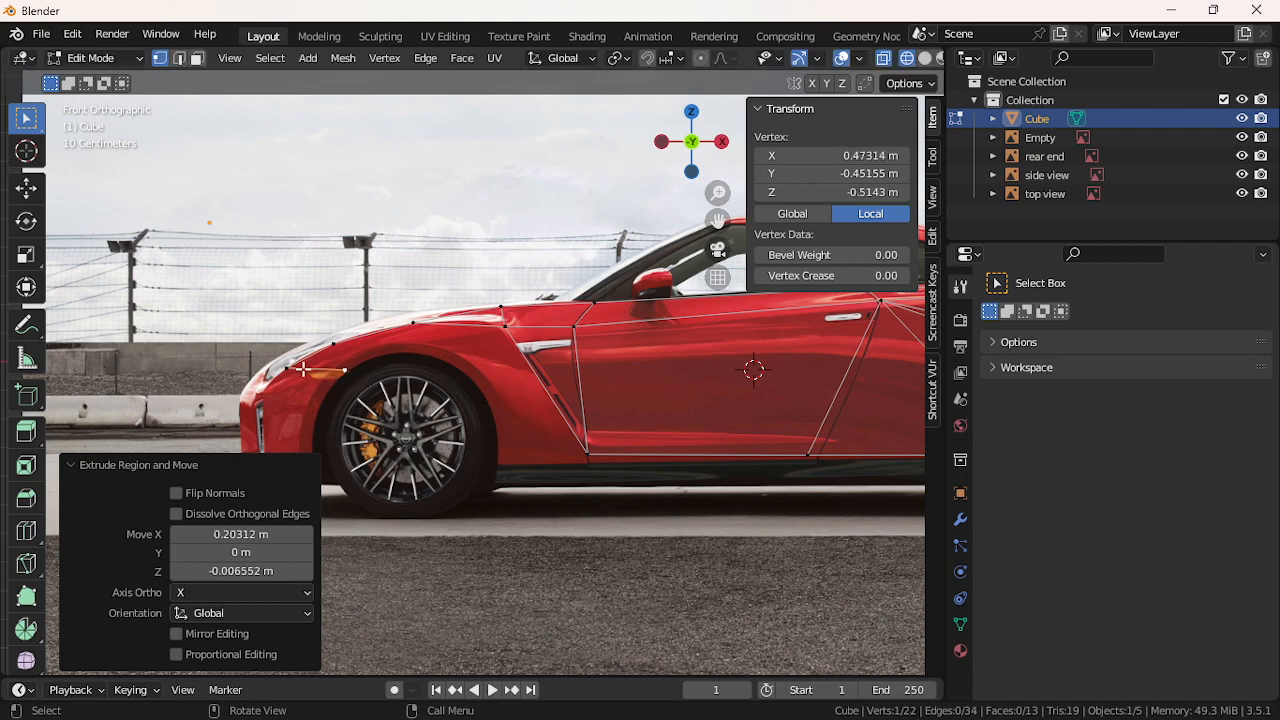
left_click(293, 368)
key("g")
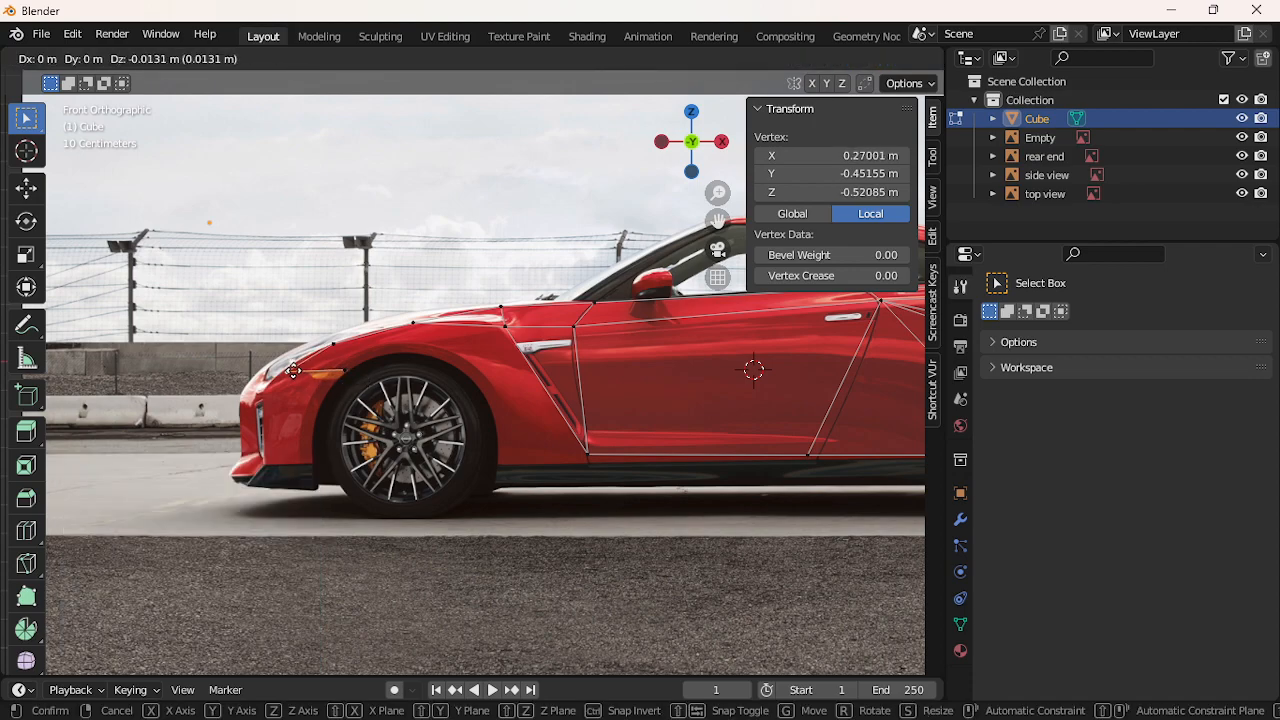
left_click(294, 371)
Join the hood vertex with an edge and extrude two vertices along the fender to the wheel-arch outline
left_click(349, 373)
left_click(332, 344, "shift")
key("f")
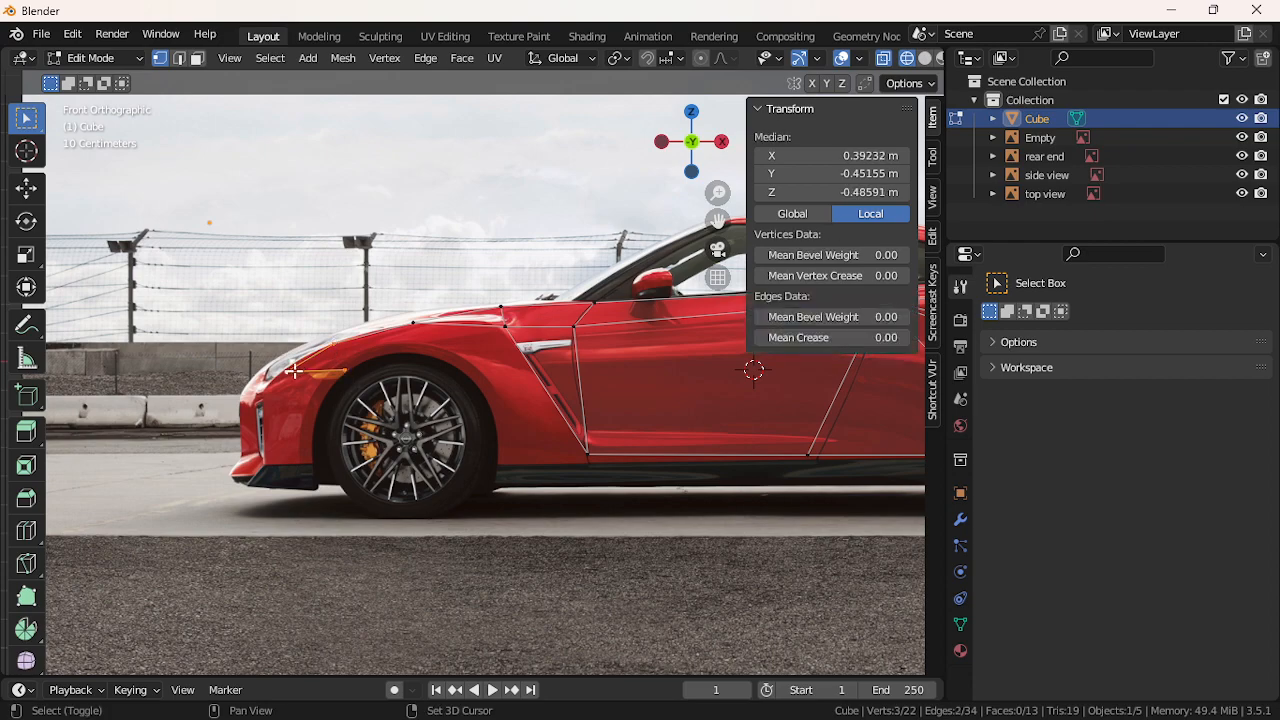
left_click(345, 370)
key("e")
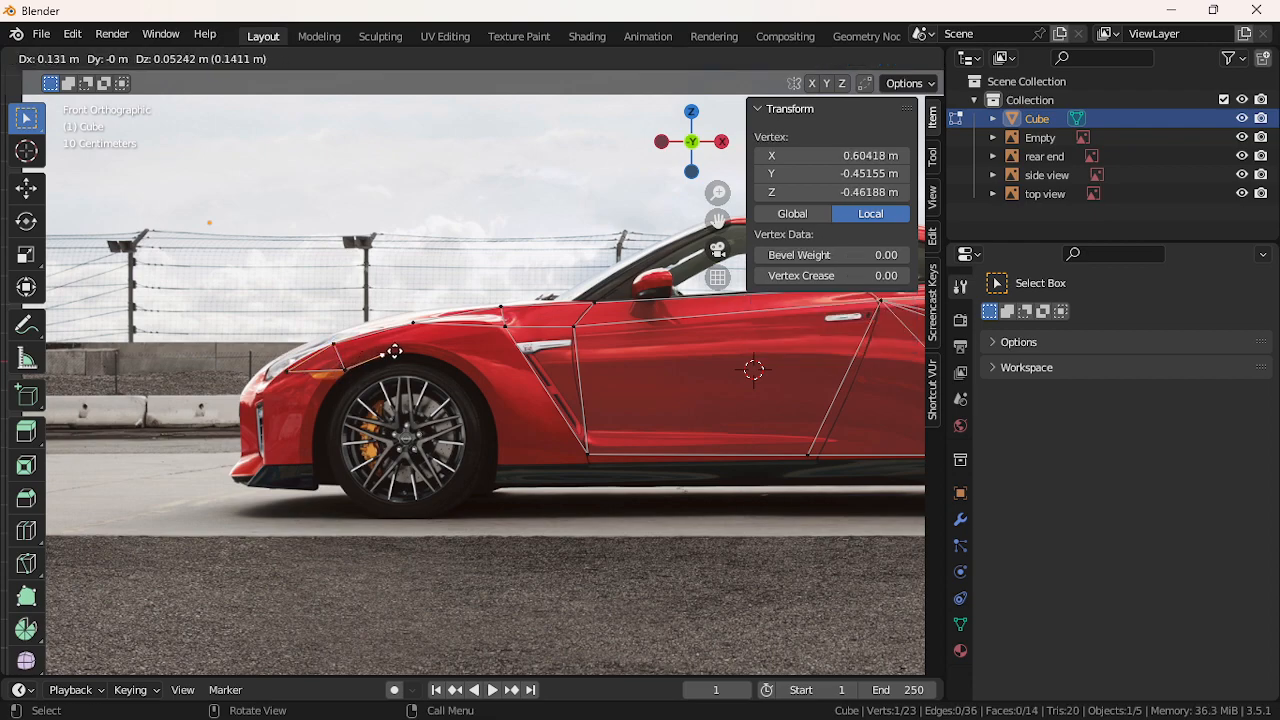
left_click(393, 352)
key("e")
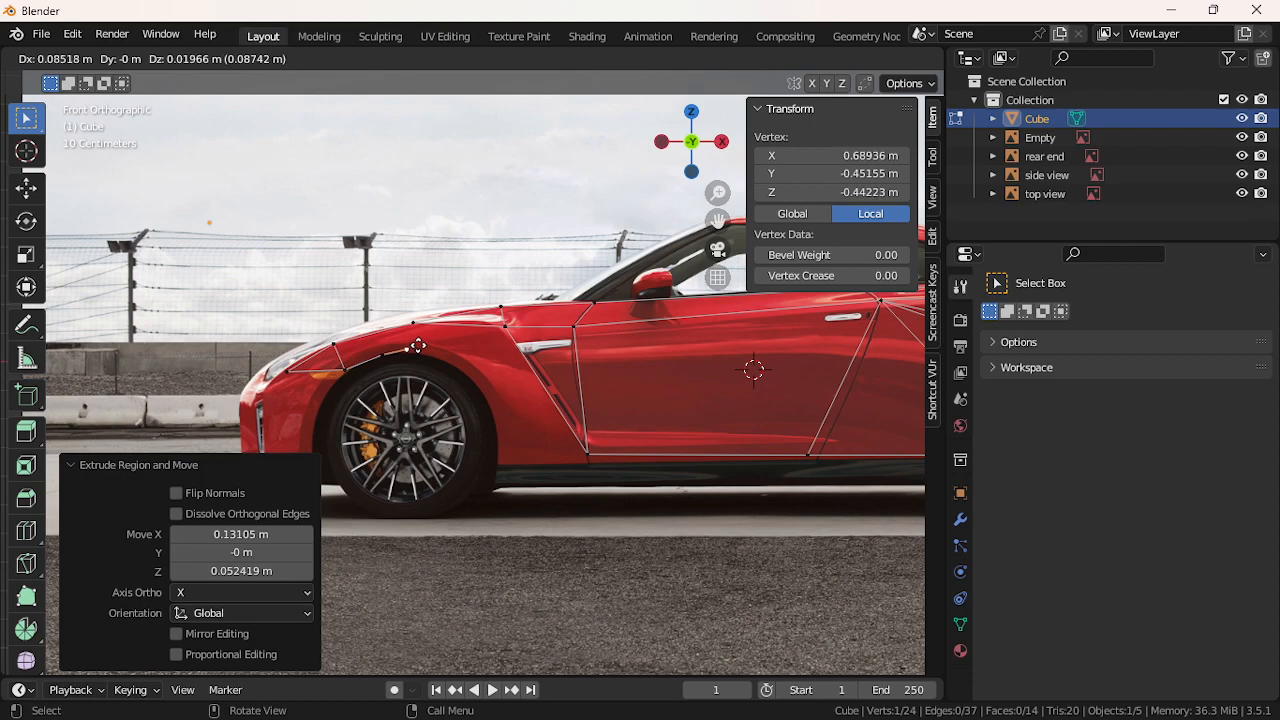
left_click(419, 349)
left_click(415, 321, "shift")
key("f")
Connect the wheel-arch vertex to the fender with edges and fill a triangle face
left_click(379, 365)
left_click(412, 327, "shift")
key("f")
left_click(382, 348)
left_click(336, 346, "shift")
key("f")
left_click(350, 370)
left_click(383, 360, "shift")
left_click(342, 347, "shift")
key("f")
Fill another triangle face between the arch vertex and the fender vertices
left_click(382, 355)
left_click(412, 323, "shift")
left_click(418, 352, "shift")
left_click(385, 352)
left_click(338, 345, "shift")
left_click(408, 322, "shift")
key("f")
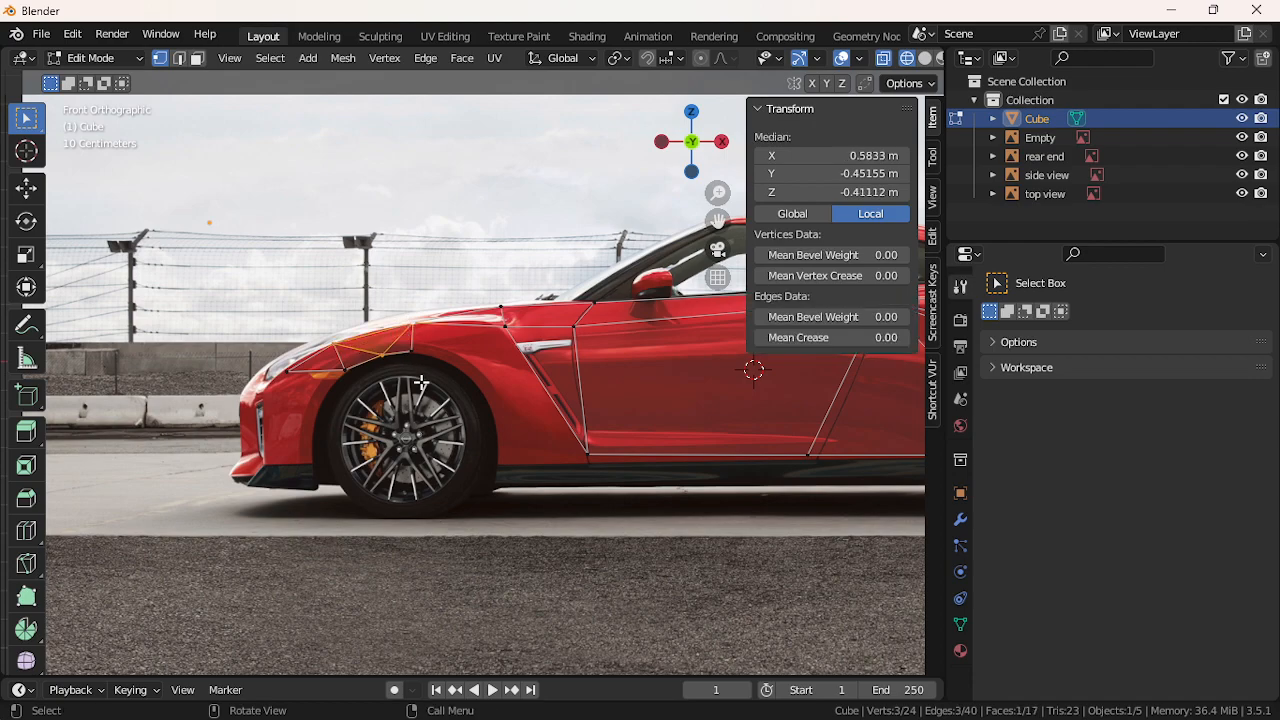
left_click(421, 383)
left_click(456, 389)
Extrude three vertices down the front wheel arch outline and shift one along X
left_click(425, 358)
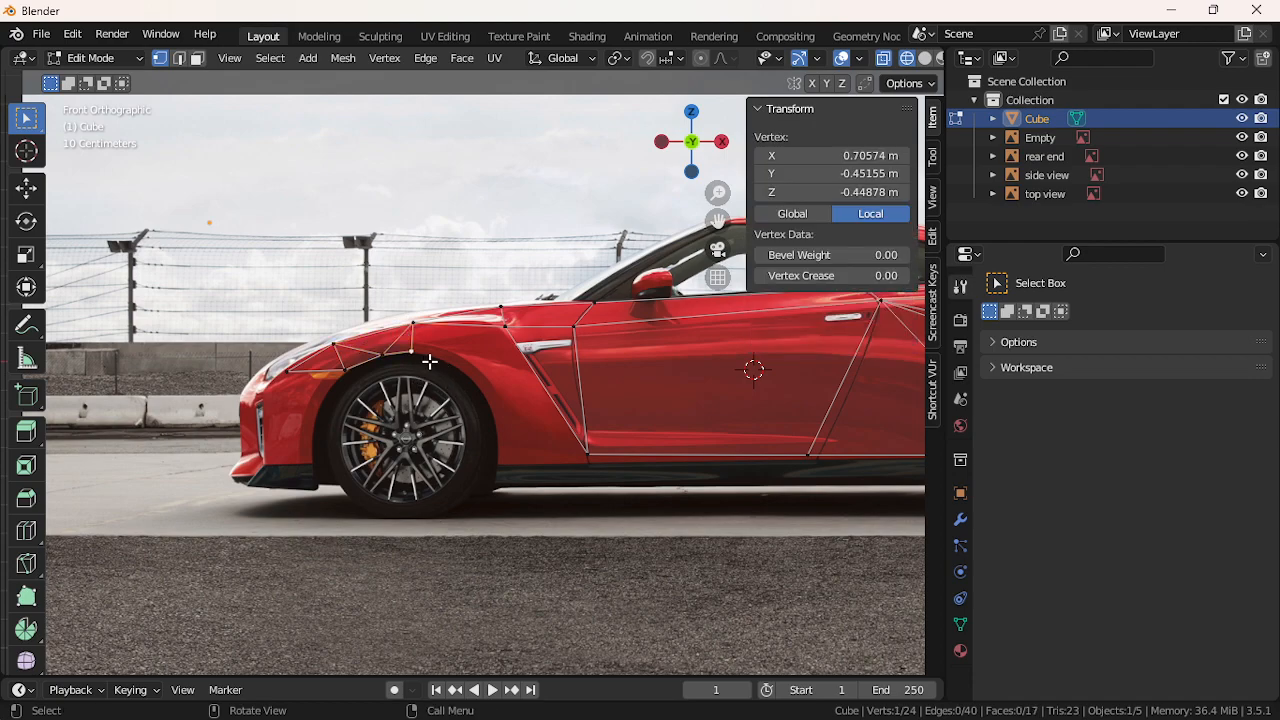
key("e")
left_click(482, 379)
key("e")
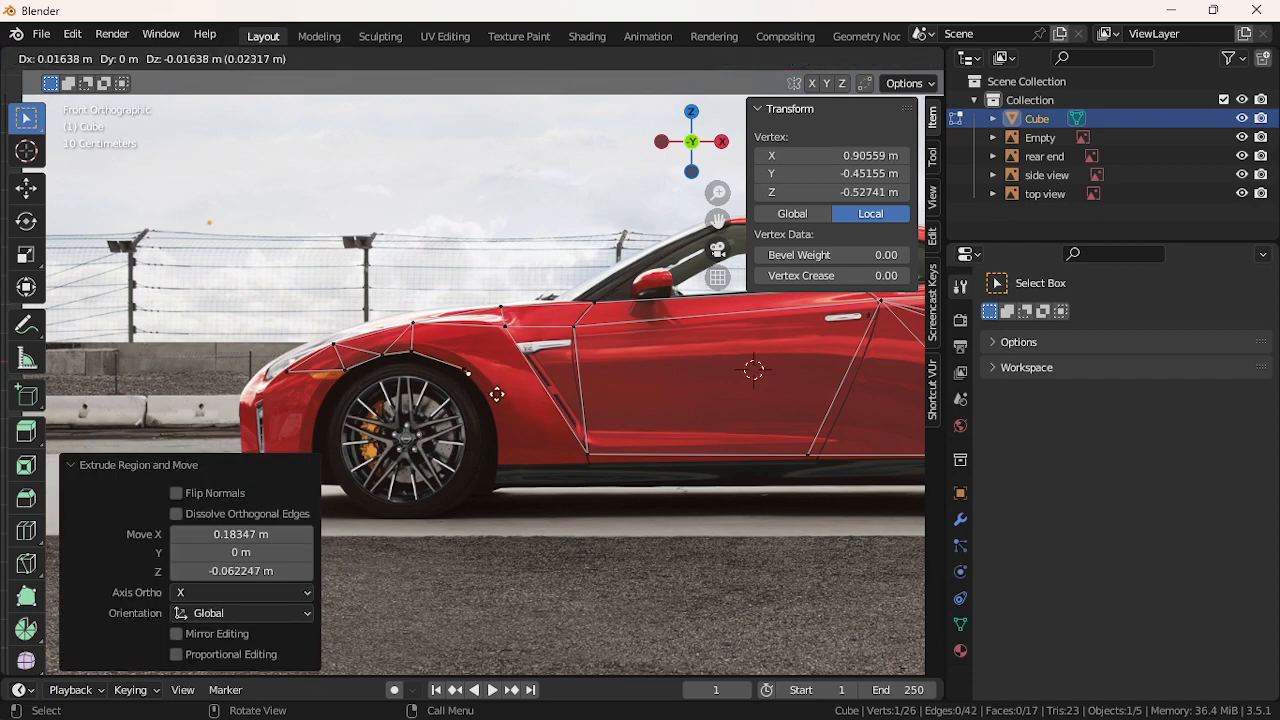
left_click(519, 428)
key("e")
left_click(523, 477)
left_click(503, 413)
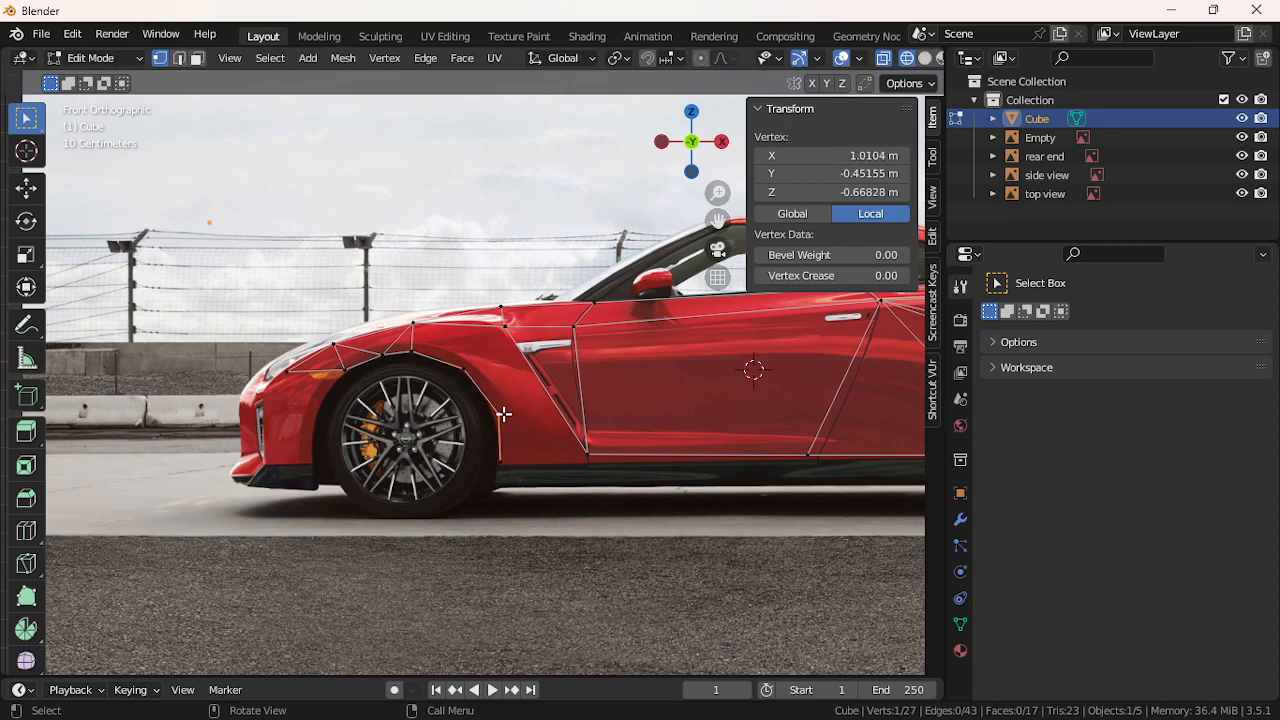
key("g")
key("x")
left_click(491, 412)
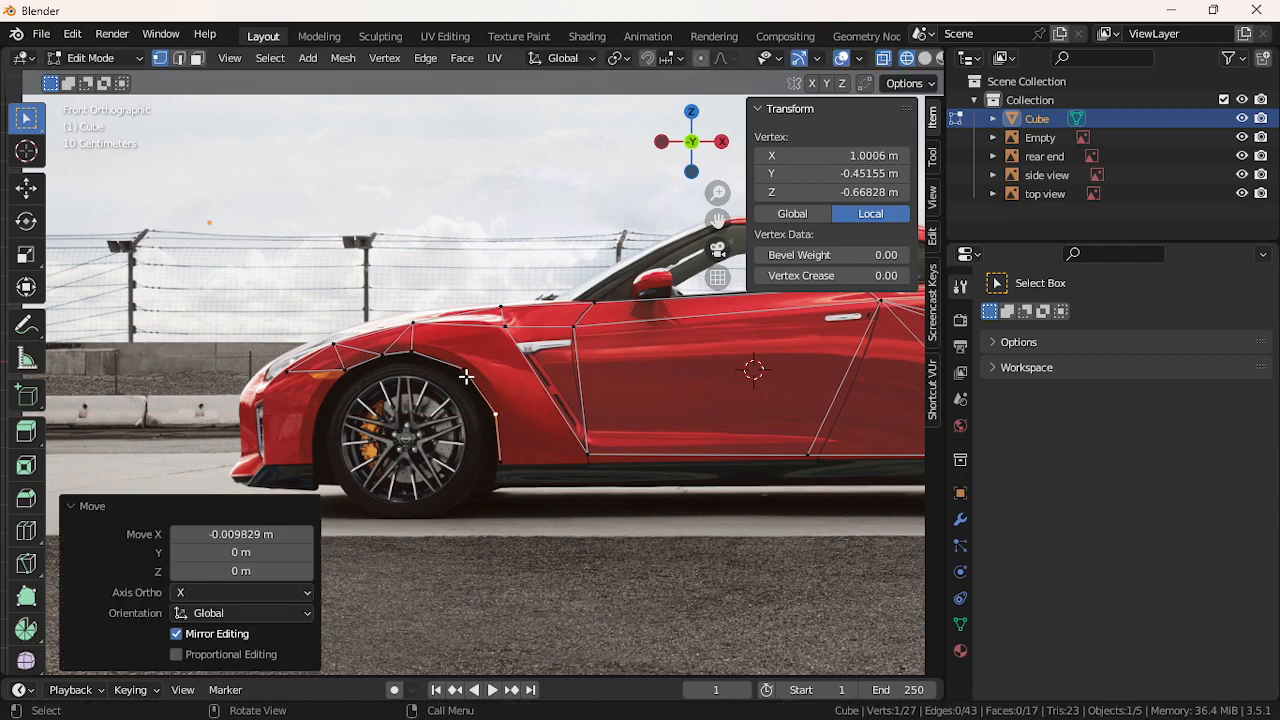
Fill a quad face and a triangle face across the upper wheel arch
left_click(466, 371)
left_click(500, 328, "shift")
left_click(432, 327, "shift")
left_click(424, 355, "shift")
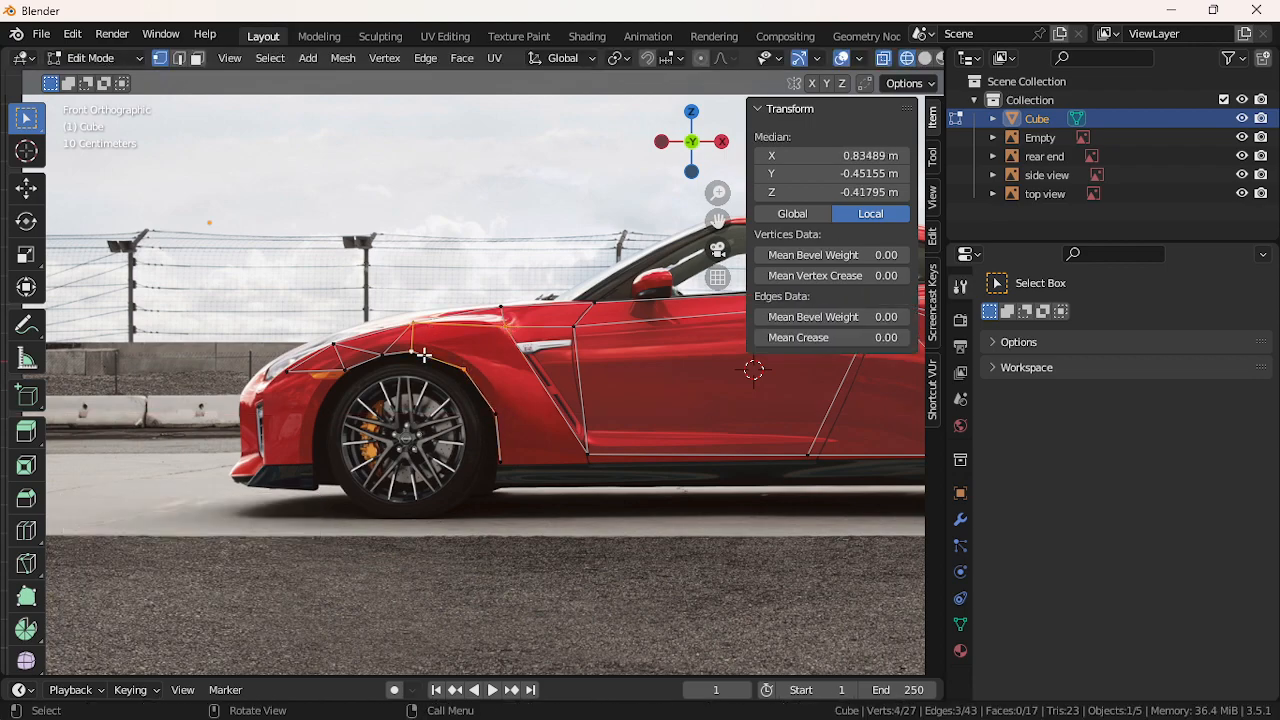
key("f")
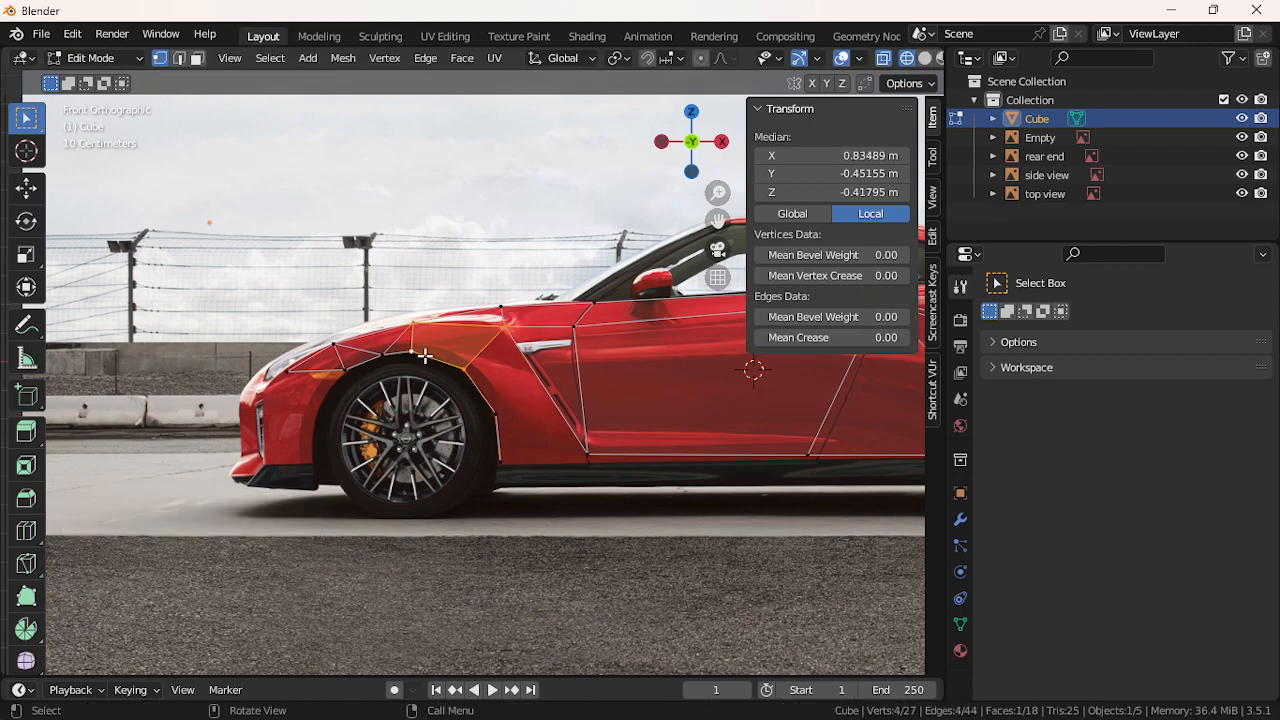
left_click(496, 406)
left_click(504, 333, "shift")
left_click(469, 370, "shift")
key("f")
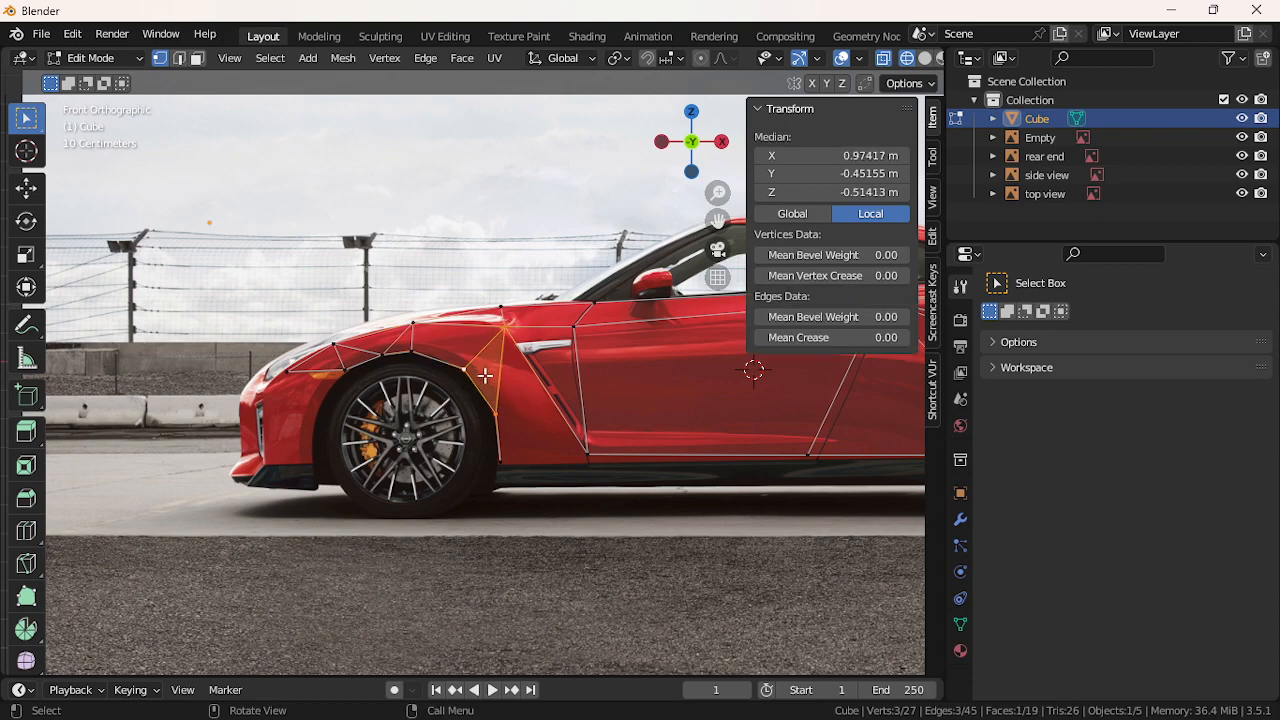
Fill a quad face from the arch bottom to the lower door corner, replacing a triangle attempt
left_click(505, 457)
left_click(587, 455, "shift")
left_click(580, 330, "shift")
left_click(509, 456)
left_click(583, 455, "shift")
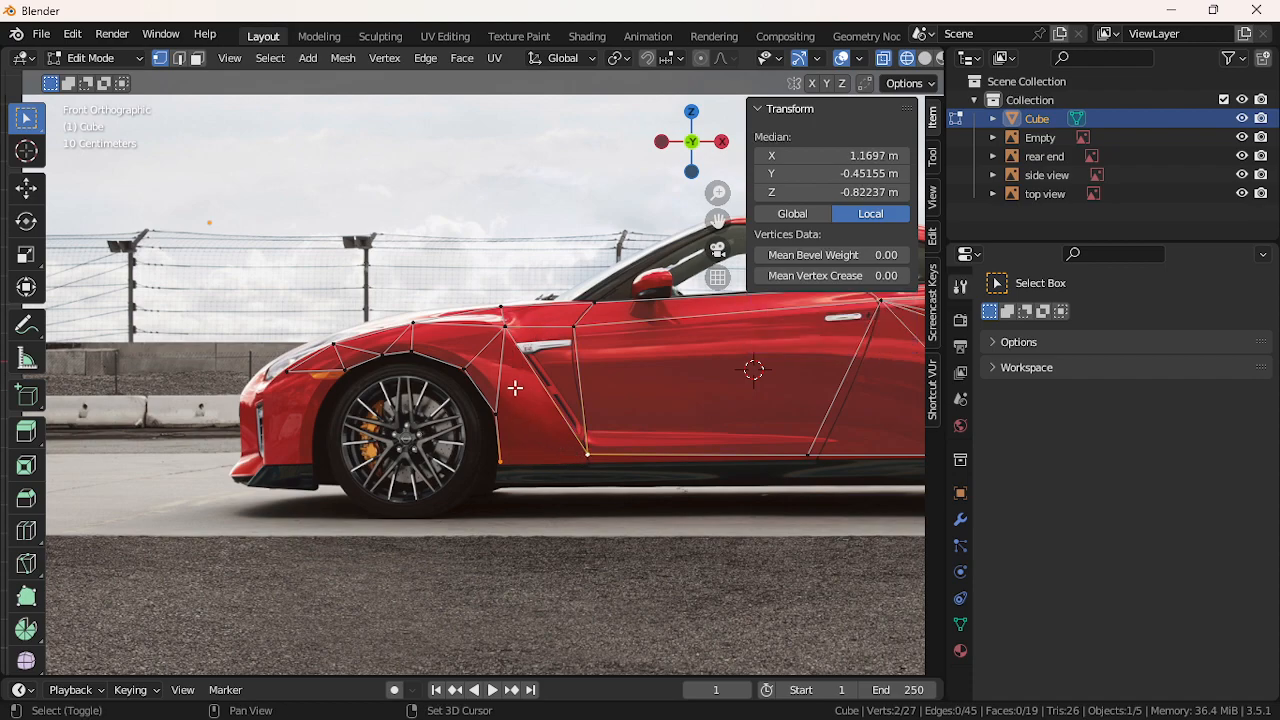
left_click(506, 327, "shift")
left_click(504, 463, "shift")
key("f")
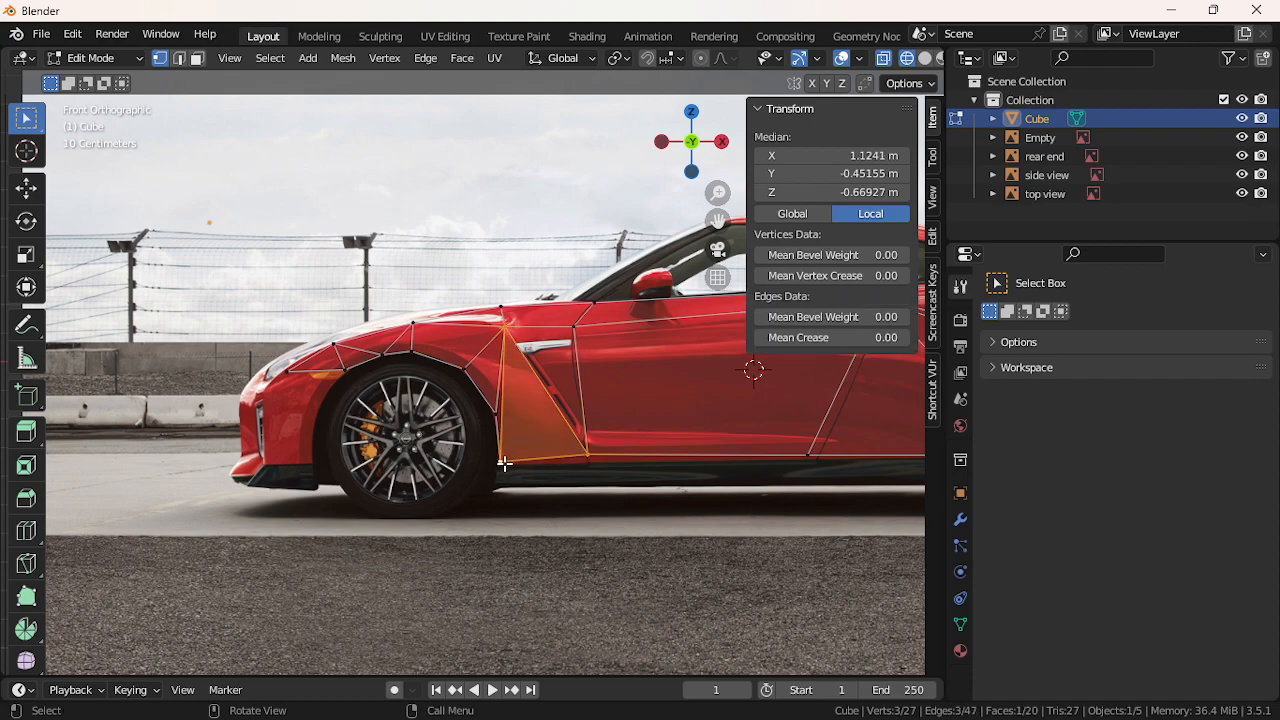
key("ctrl+z")
left_click(503, 431, "shift")
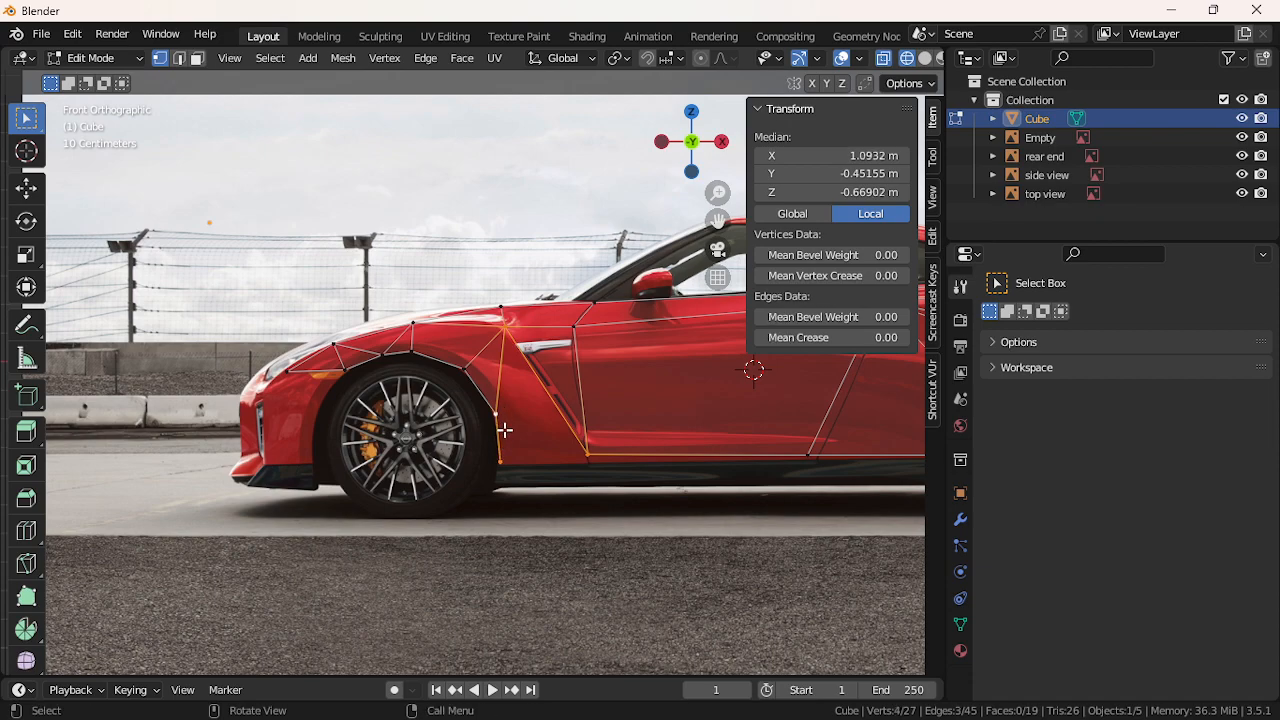
key("f")
Lower the bottom sill vertex straight down with G Z
left_click(515, 478)
key("g")
key("z")
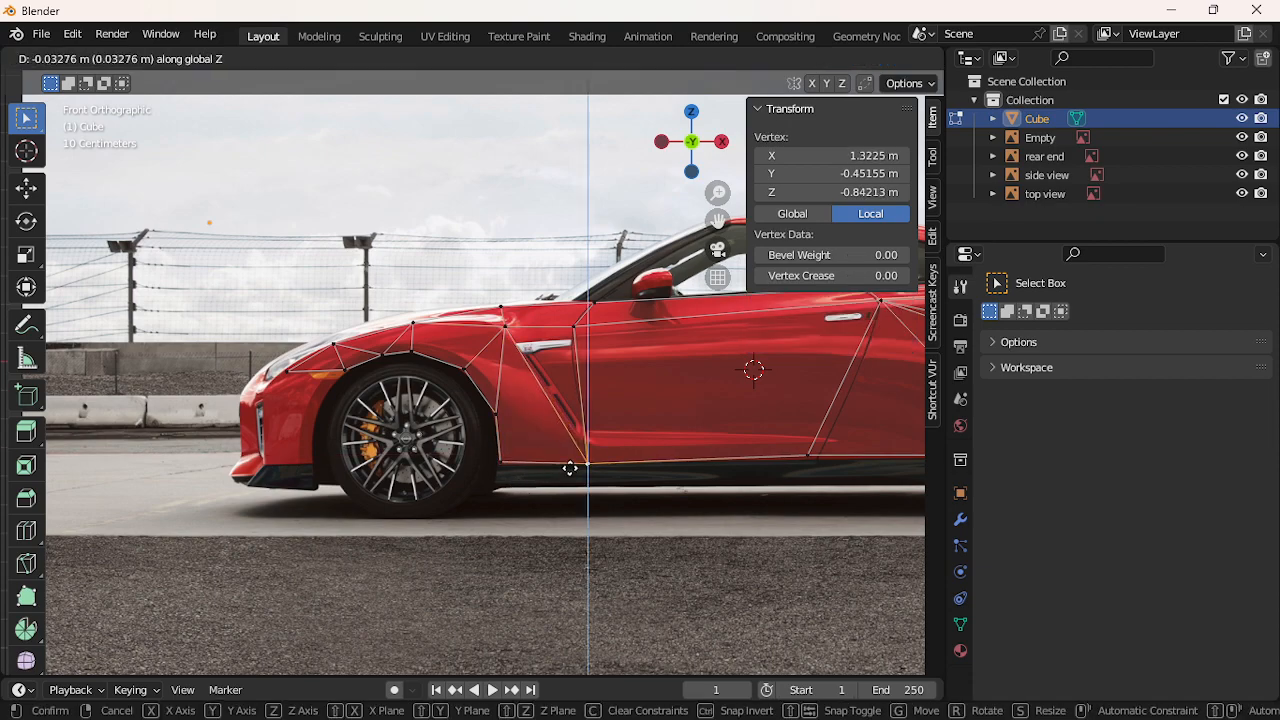
left_click(569, 469)
Deselect all and run Select All by Trait > Faces by Sides, testing Equal To and Less Than 4
left_click(502, 479)
scroll(515, 508, "down", 2)
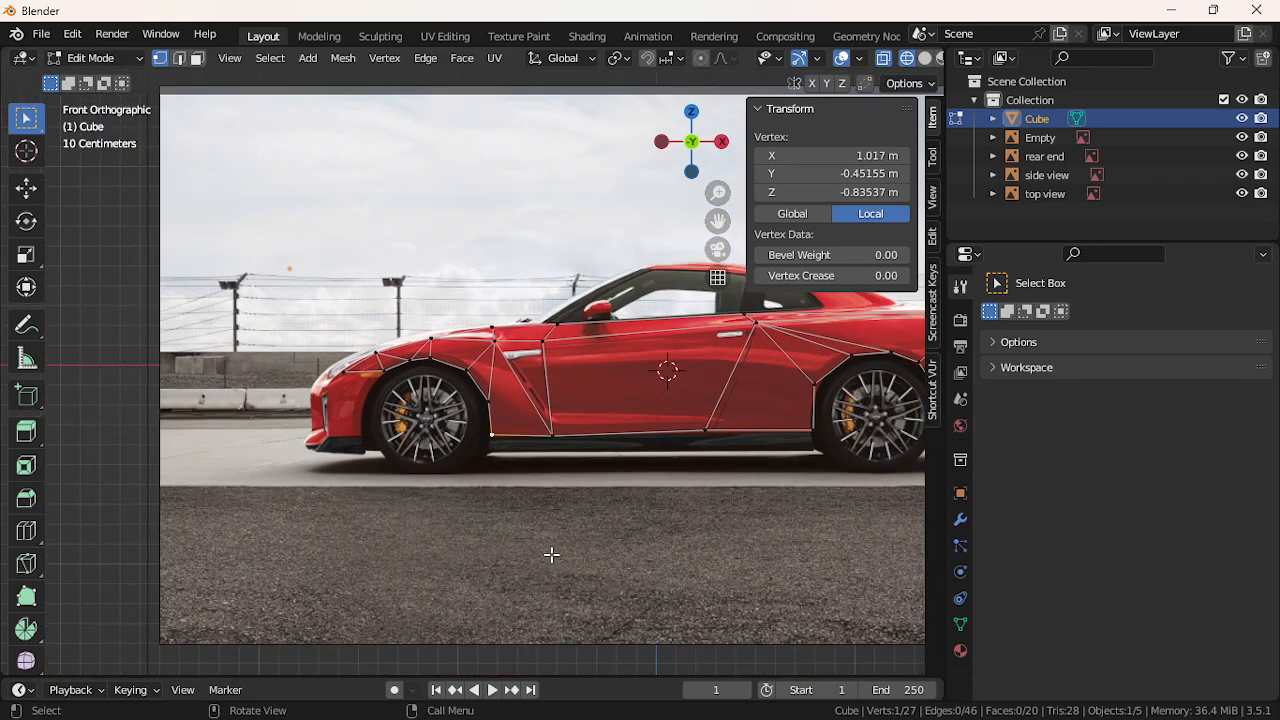
left_click(550, 541)
left_click(270, 58)
mouse_move(337, 317)
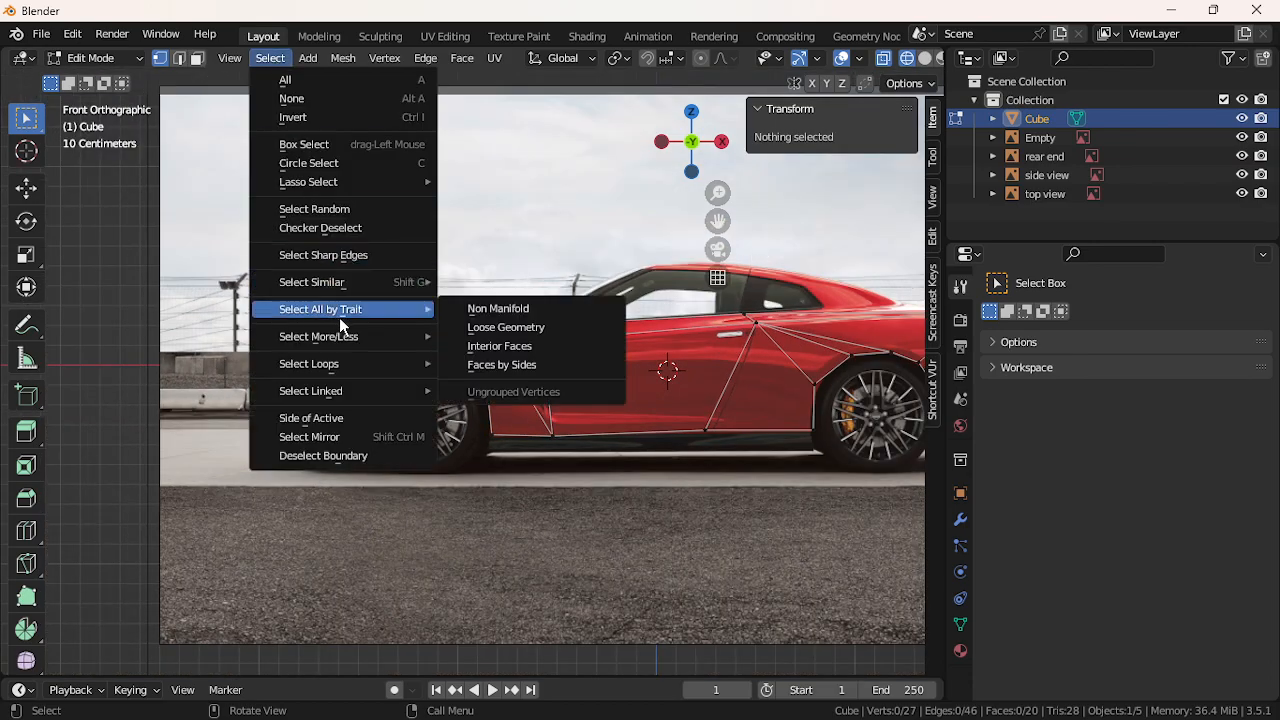
left_click(453, 362)
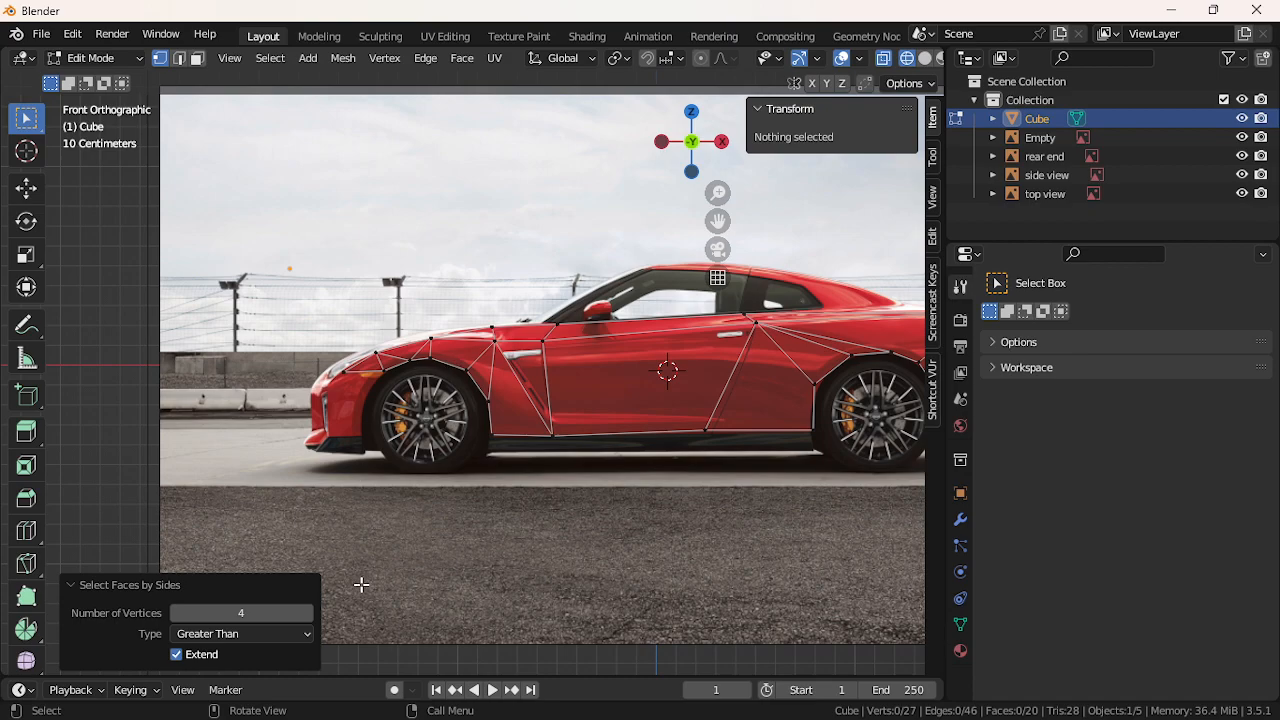
left_click(300, 634)
left_click(303, 591)
left_click(281, 640)
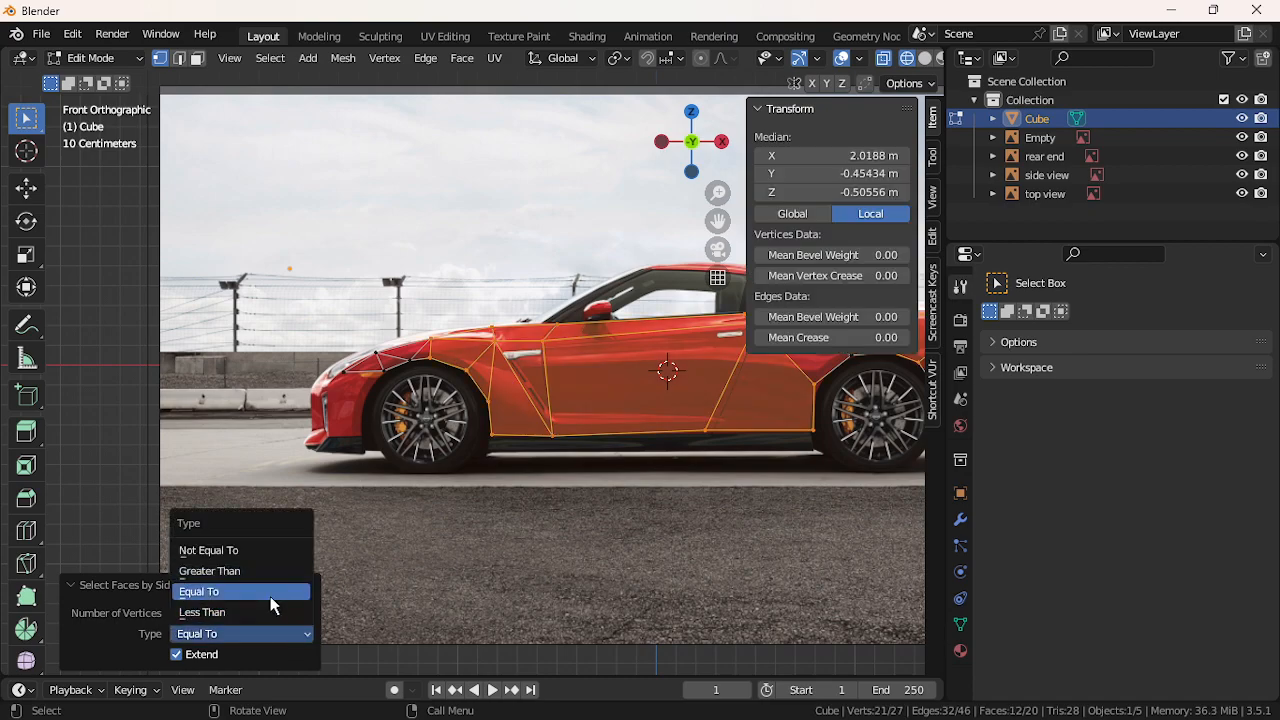
left_click(254, 611)
Recentre the car and switch the side check to Equal To, then Greater Than 4, finding no n-gons
scroll(459, 491, "down", 2)
scroll(459, 491, "down", 1)
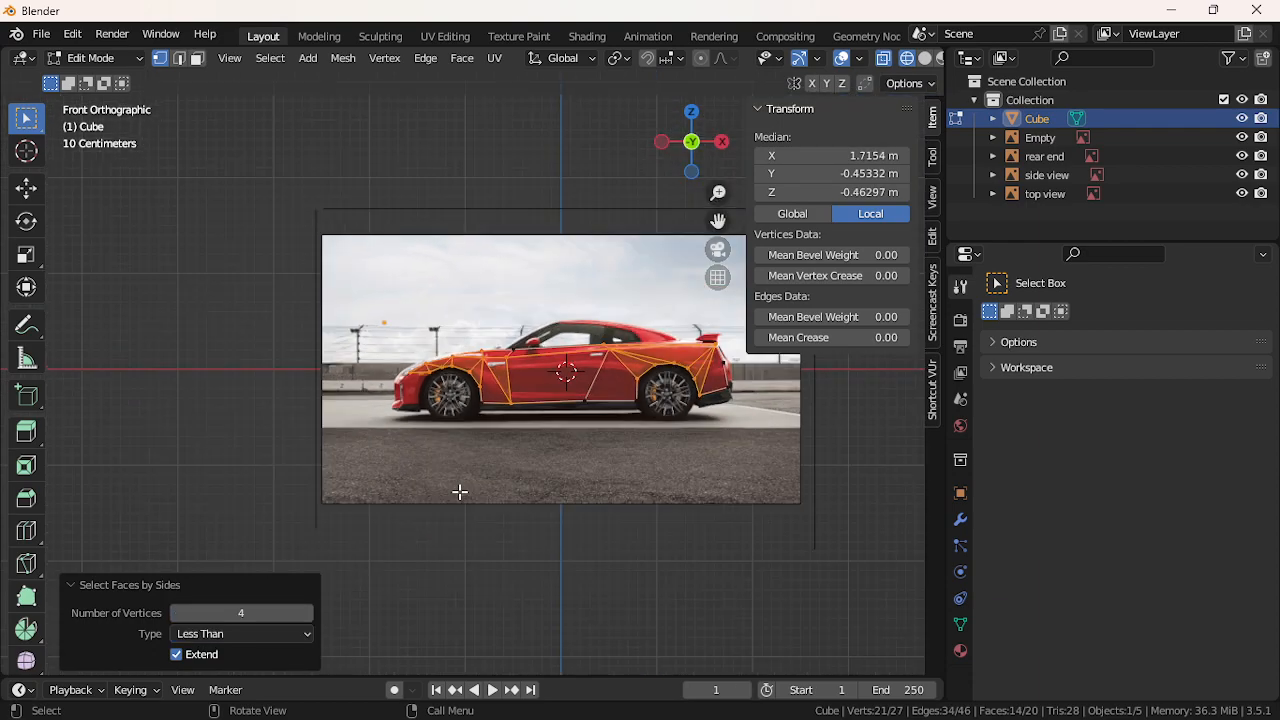
left_click(294, 634)
left_click_drag(724, 220, 638, 174)
scroll(613, 388, "up", 2)
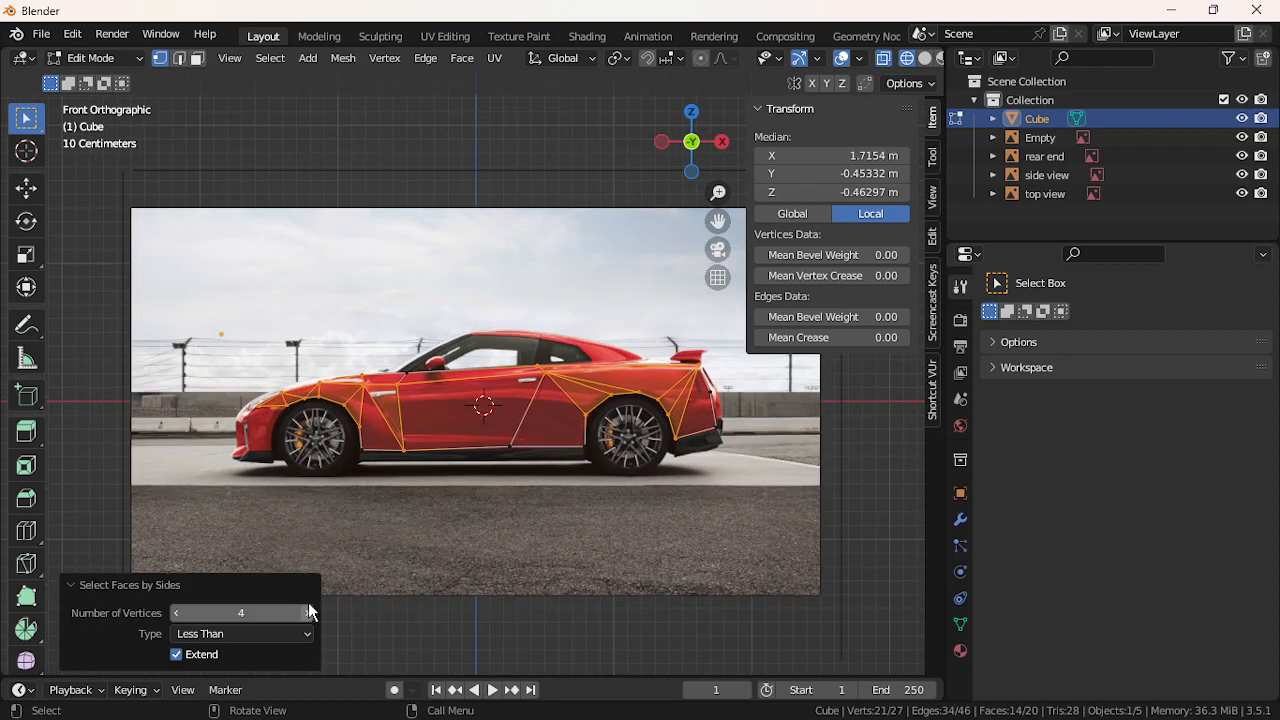
left_click(242, 638)
left_click(246, 594)
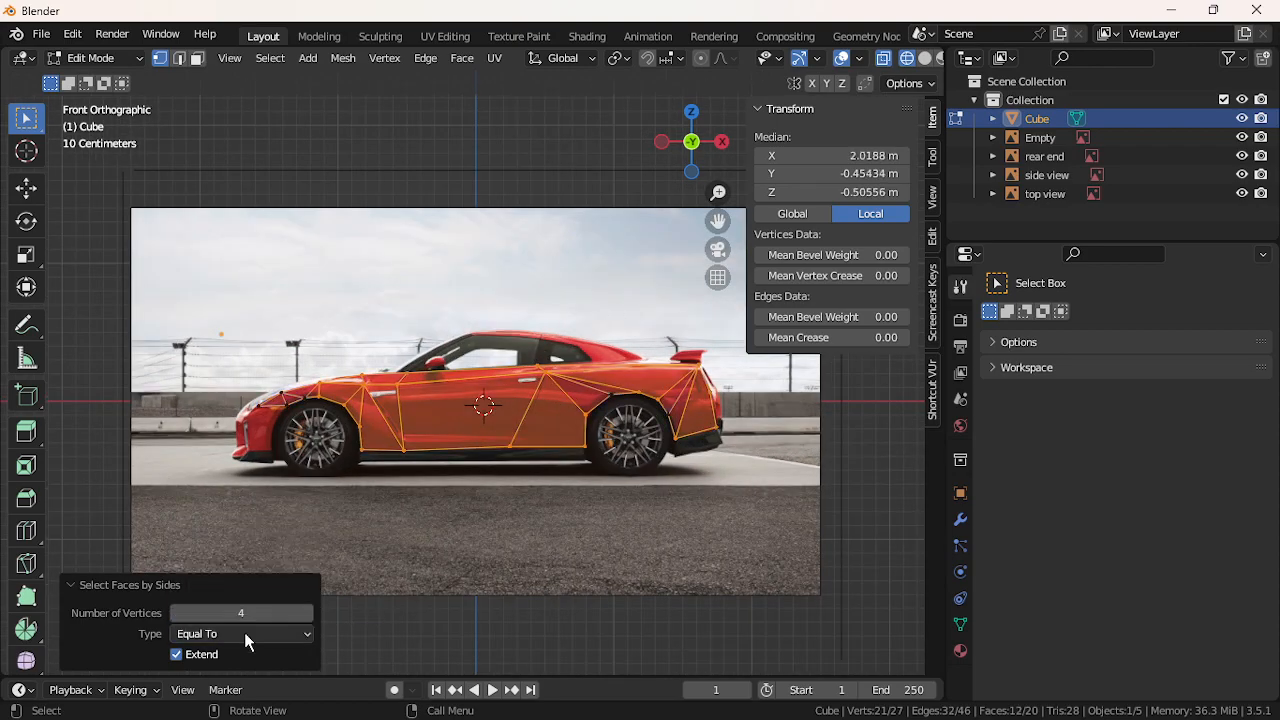
left_click(244, 632)
left_click(239, 574)
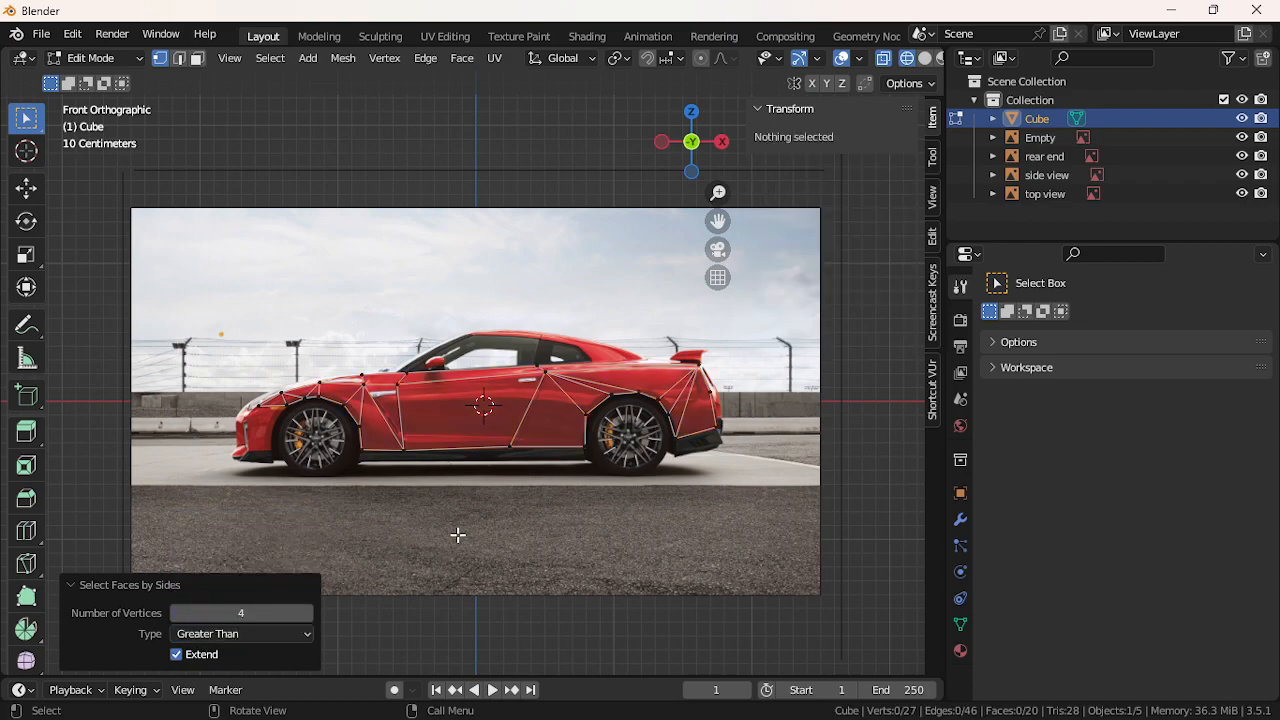
scroll(462, 536, "up", 2)
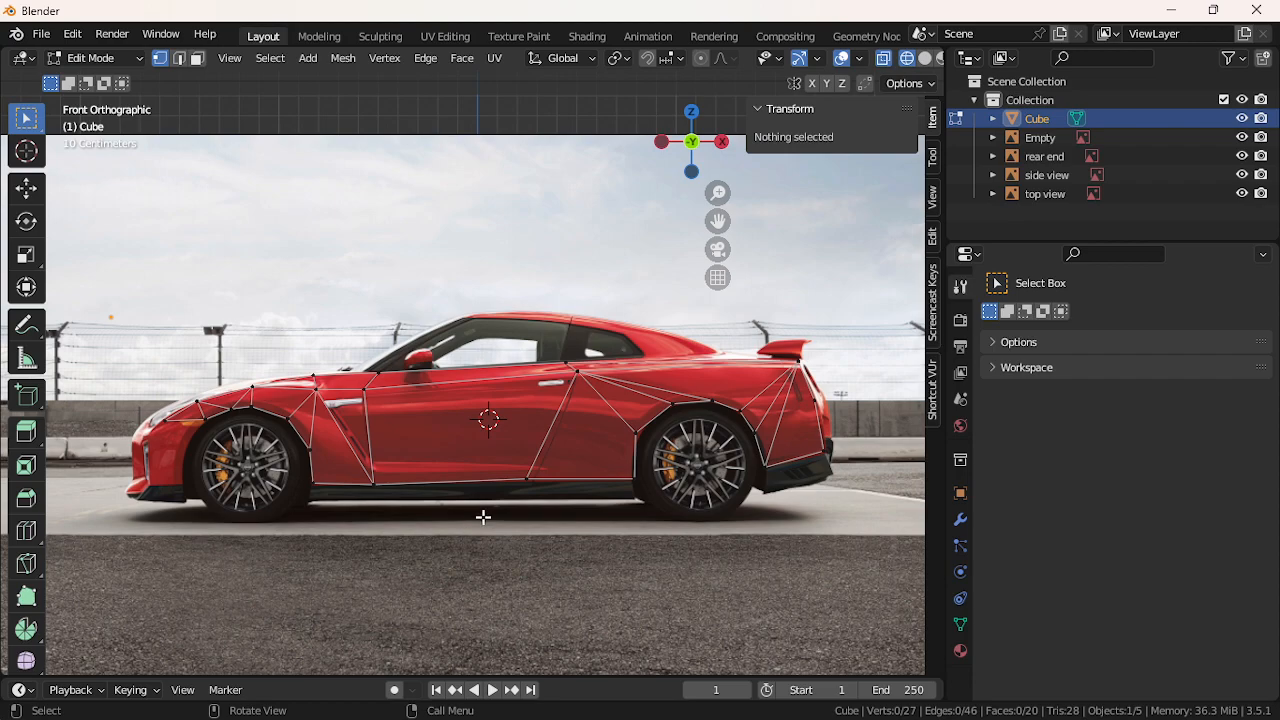
Shift the door's bottom vertex slightly along the X axis
left_click(520, 480)
key("g")
key("x")
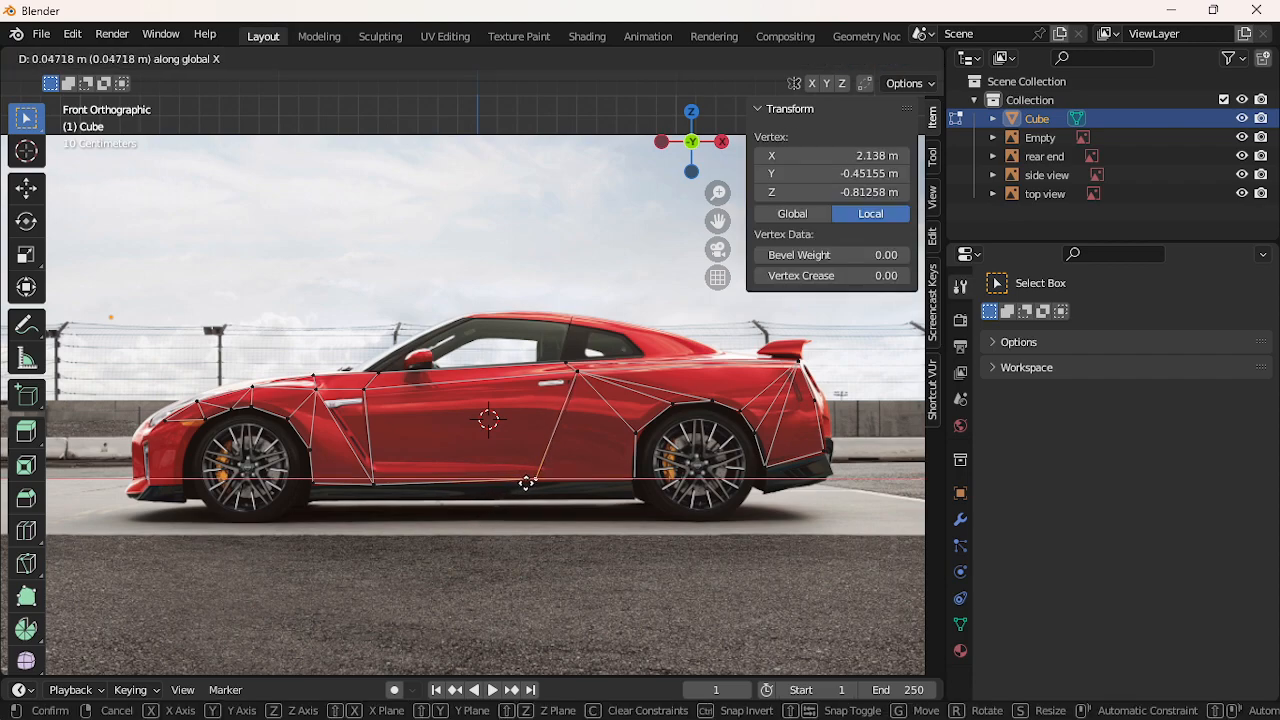
left_click(527, 483)
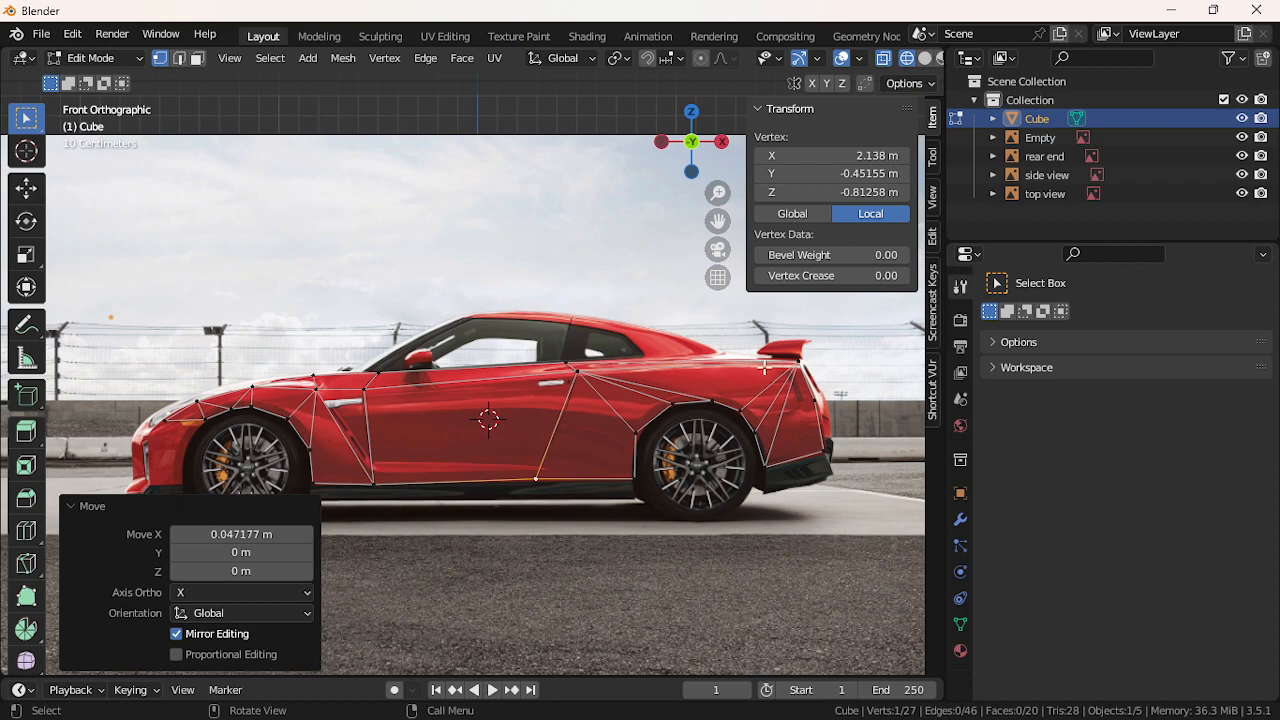
Extrude a vertex up from the rear-top point near the spoiler, cancelling and undoing the extra one
left_click(795, 364)
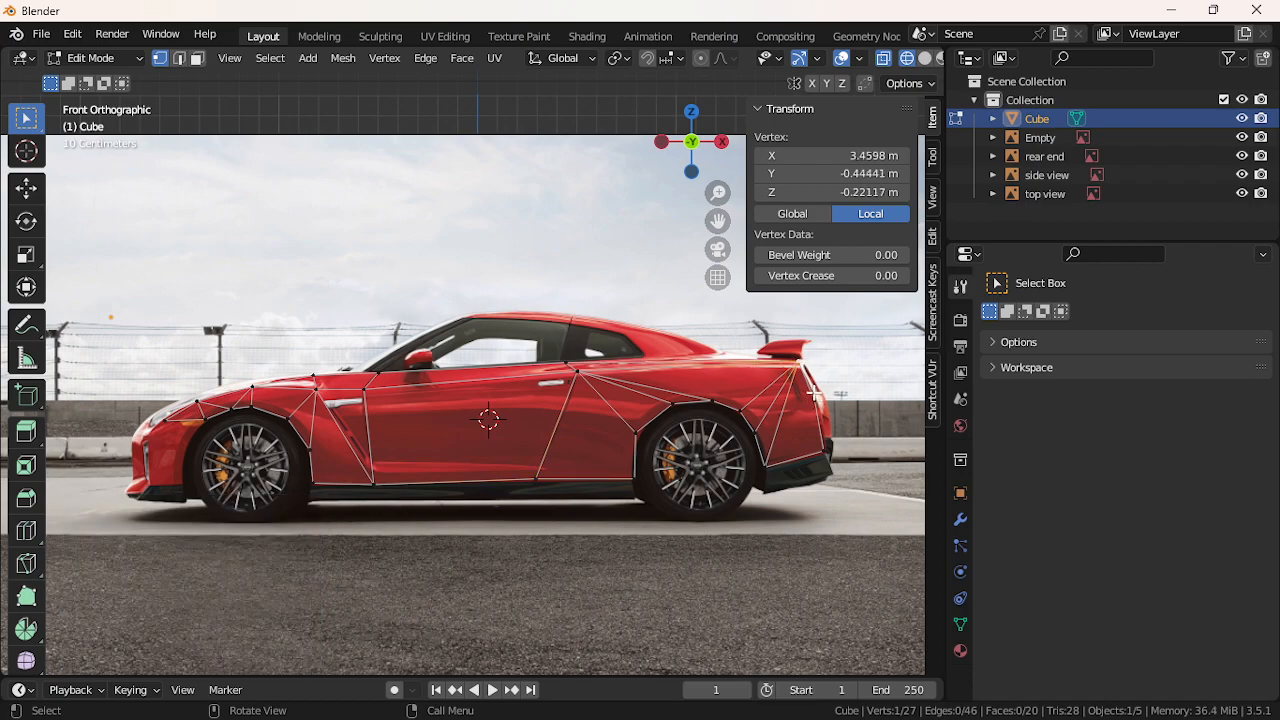
key("e")
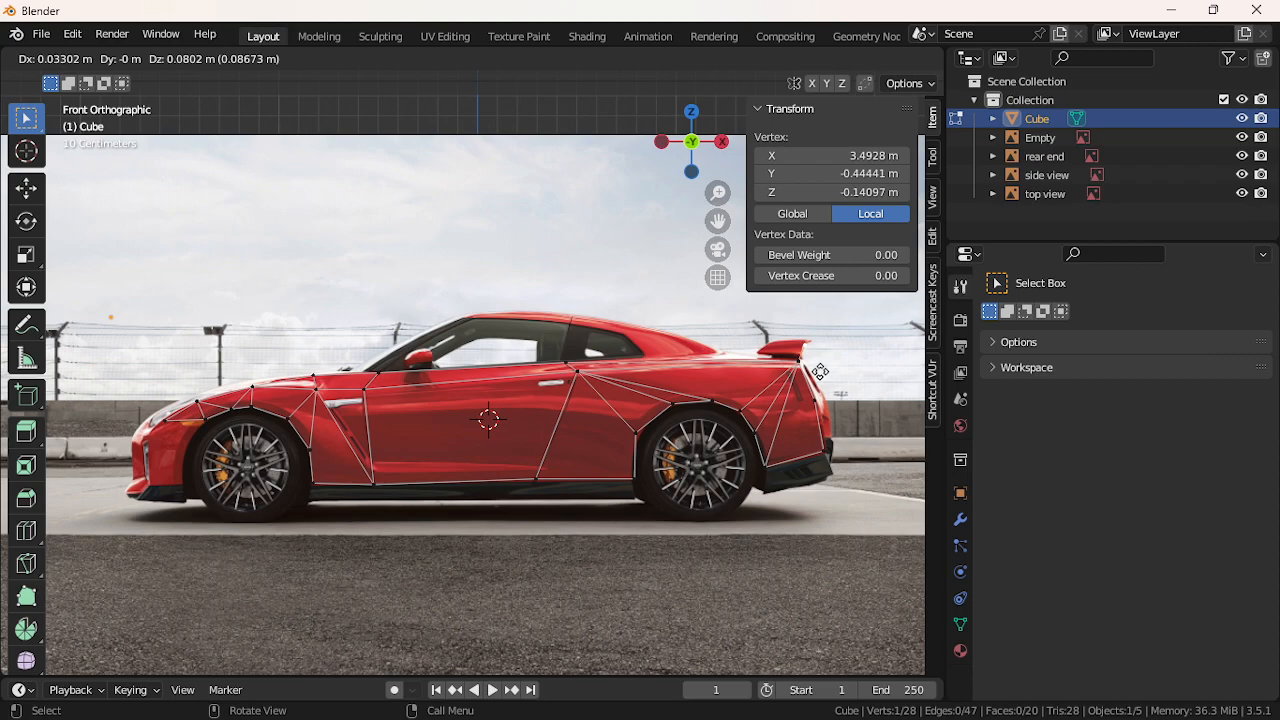
left_click(819, 372)
key("e")
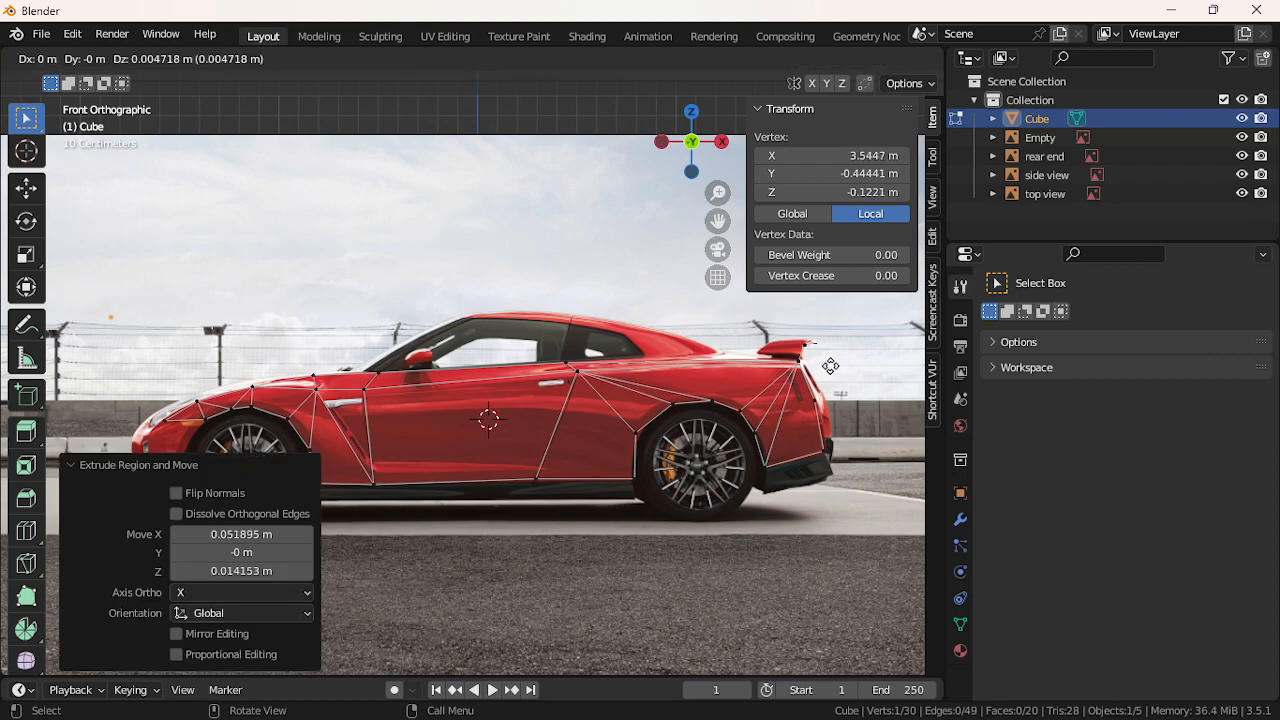
right_click(801, 355)
key("ctrl+z")
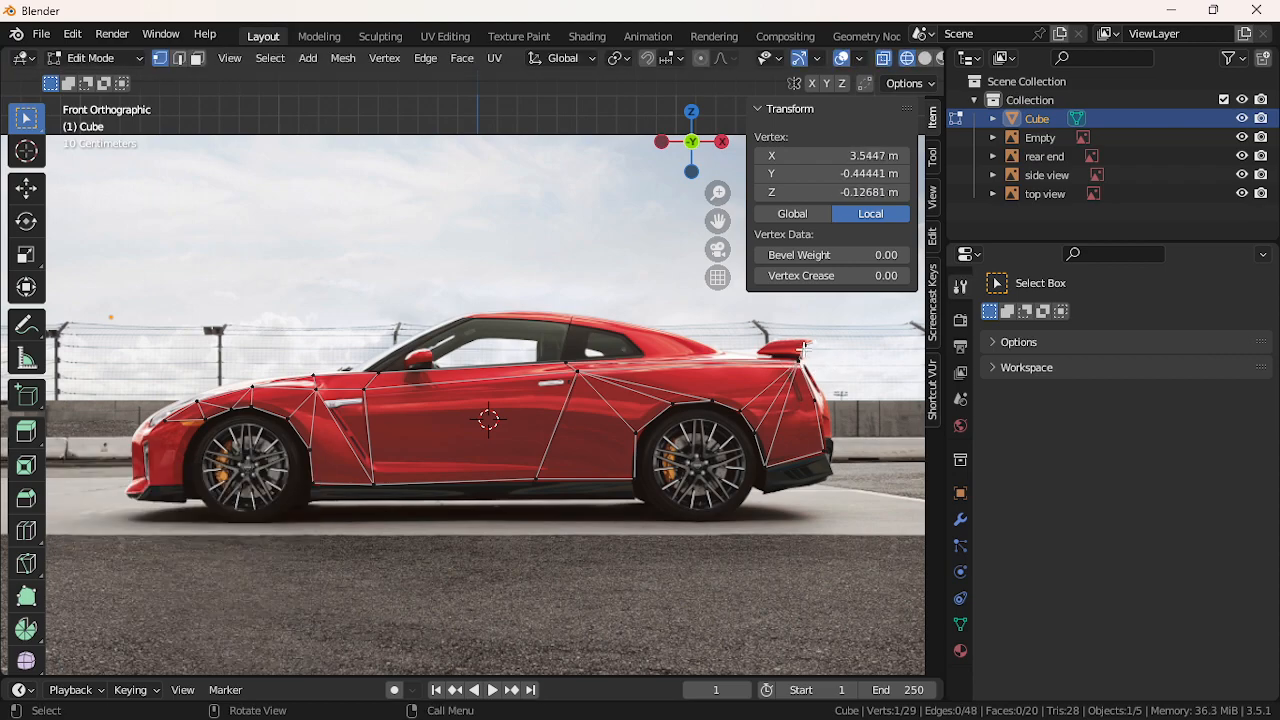
Try repositioning the spoiler vertex along X and Z, then delete the stray vertex
key("g")
key("x")
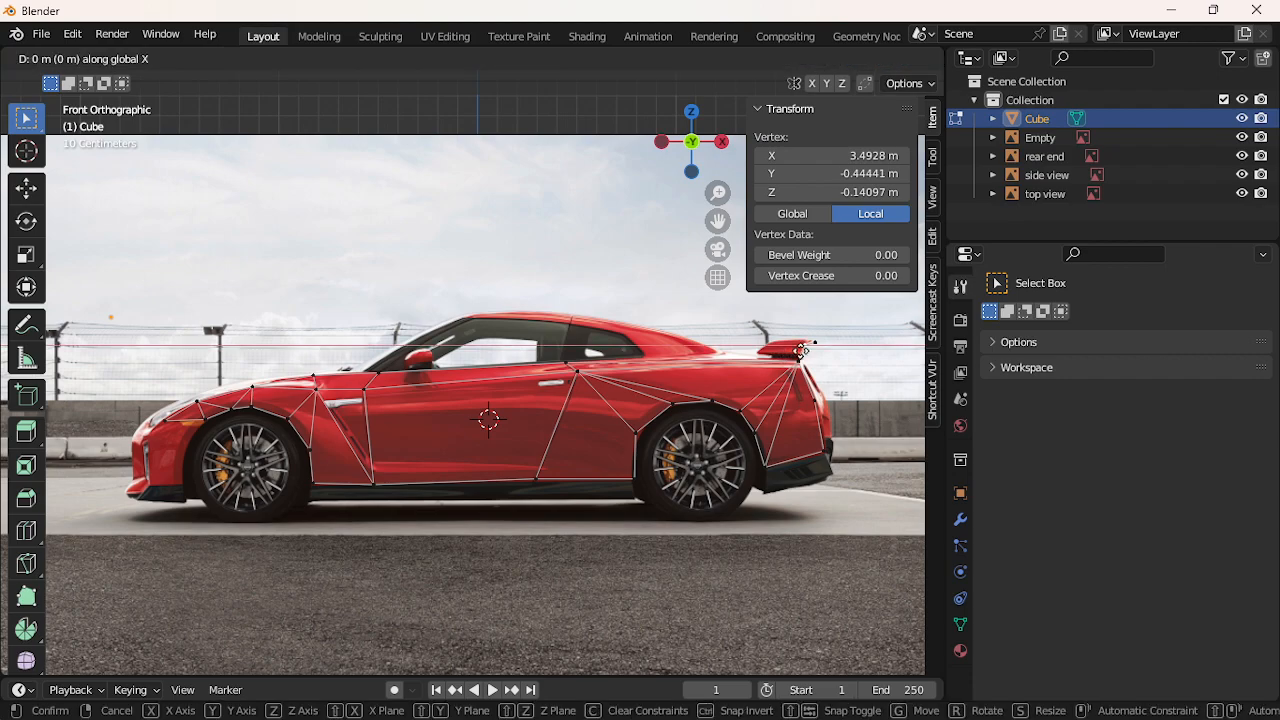
right_click(801, 353)
key("ctrl+z")
key("g")
key("z")
left_click(818, 370)
key("ctrl+z")
key("x")
left_click(821, 348)
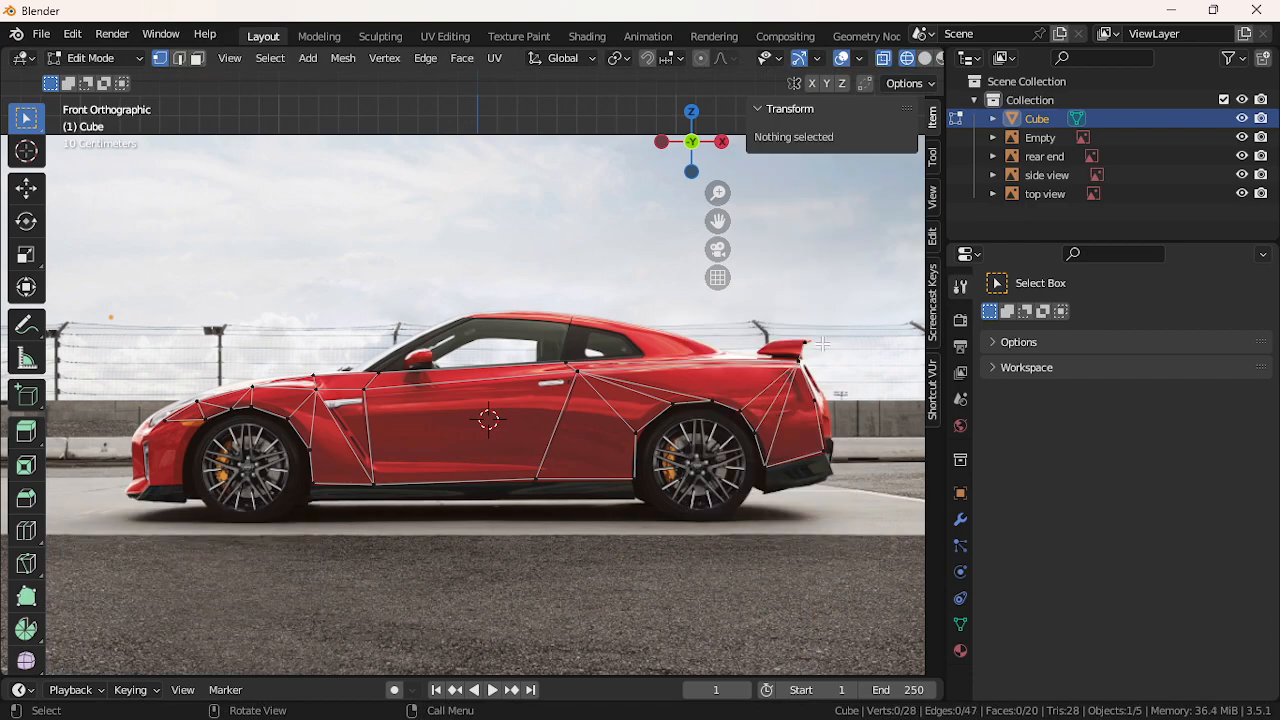
Adjust the spoiler vertex along X, then raise it slightly along Z
left_click(809, 346)
key("g")
key("x")
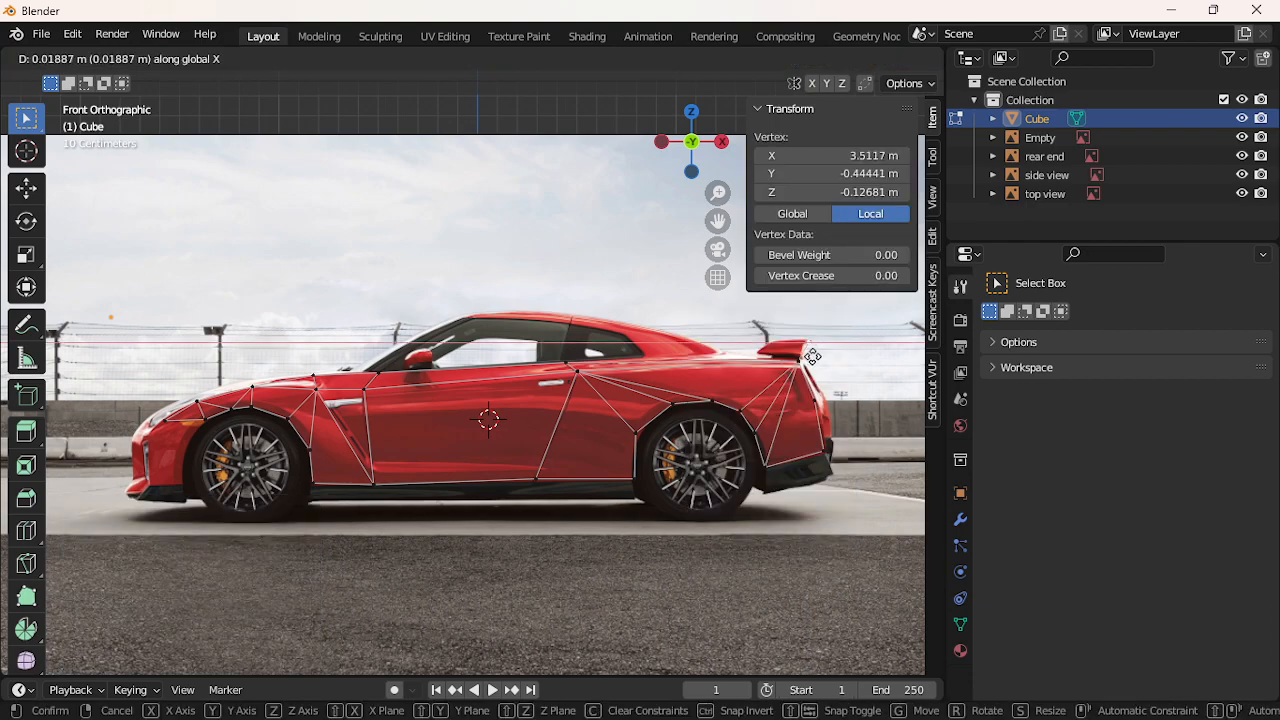
left_click(812, 356)
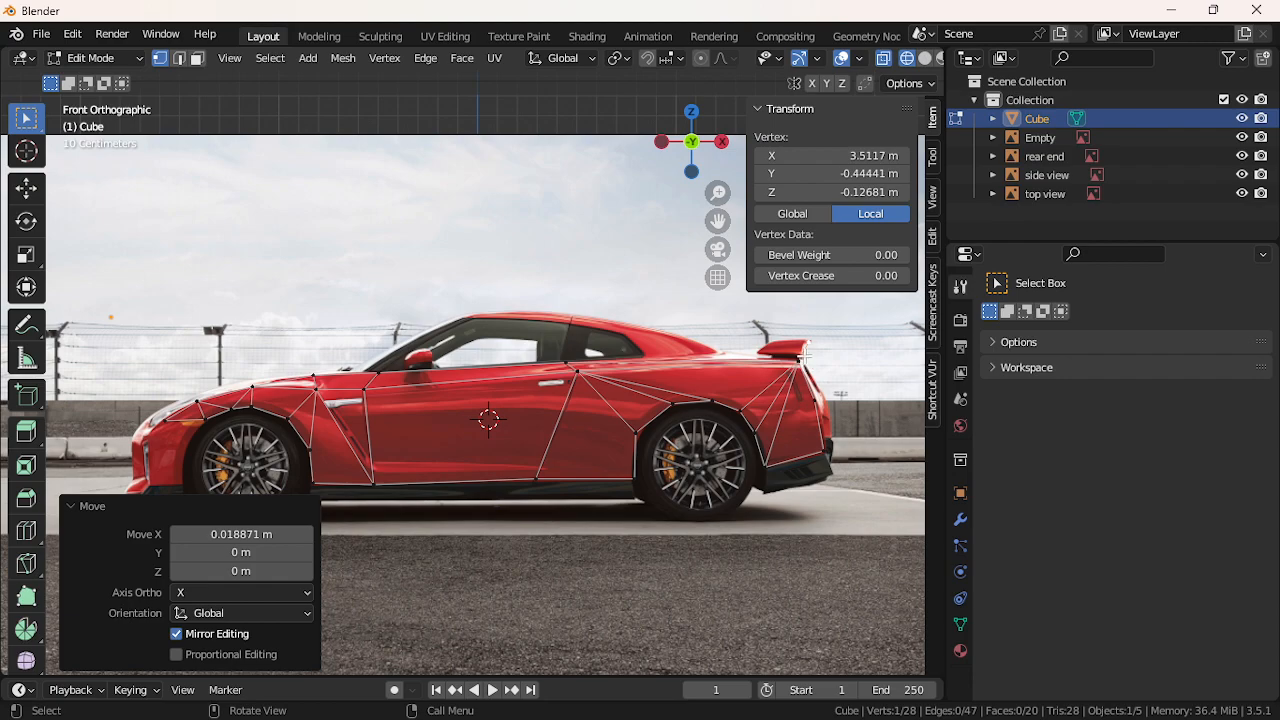
key("g")
key("z")
left_click(815, 343)
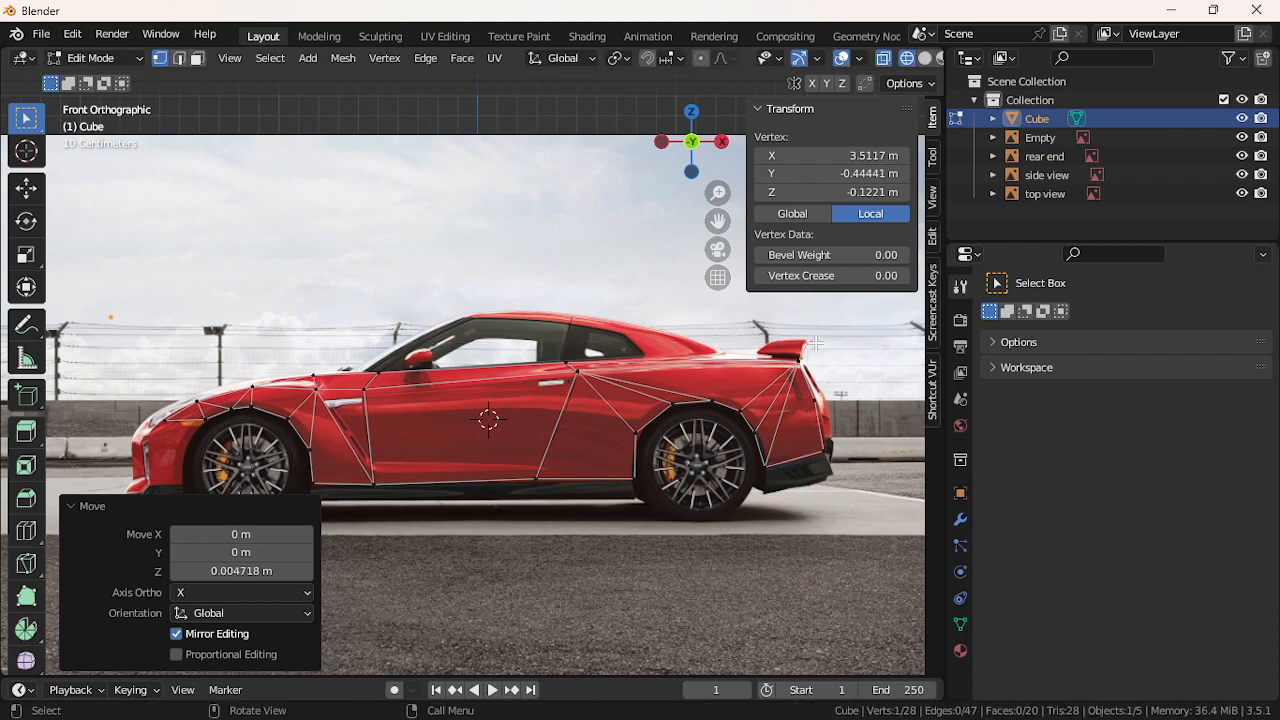
Extrude new vertices along the spoiler's top edge and down from its base
key("e")
key("x")
left_click(806, 356)
key("g")
key("z")
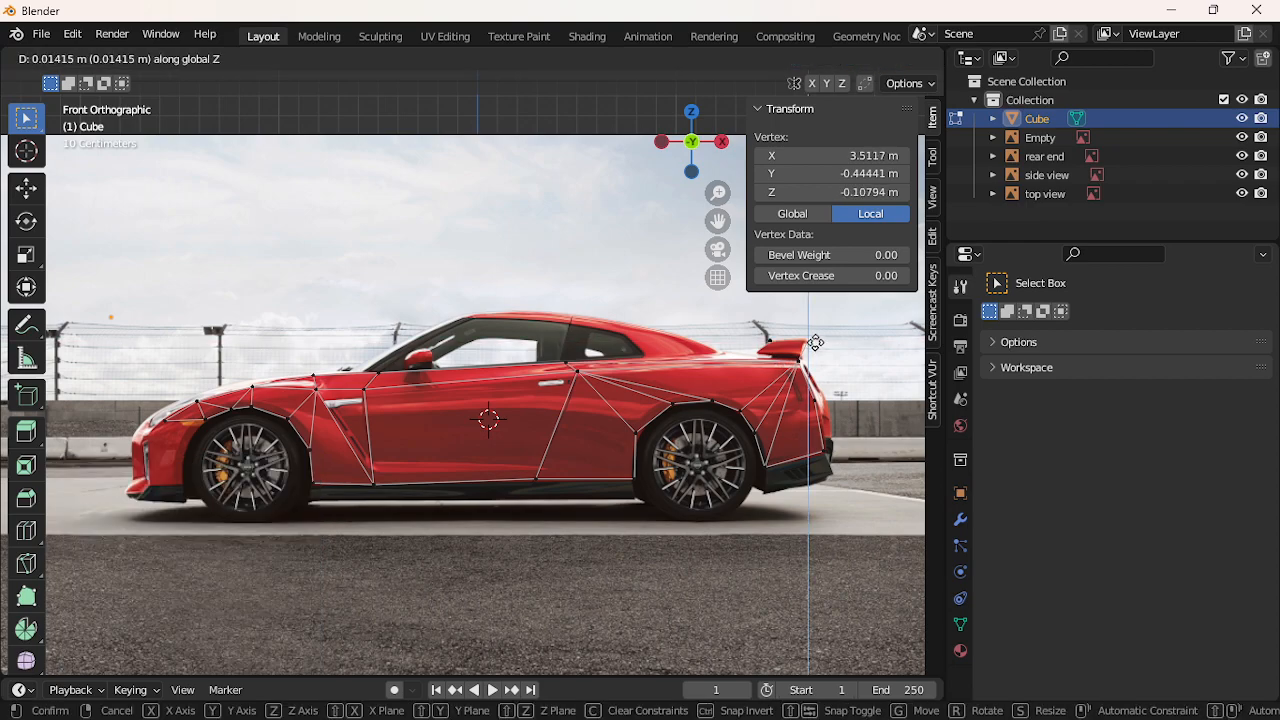
left_click(812, 358)
left_click(768, 356)
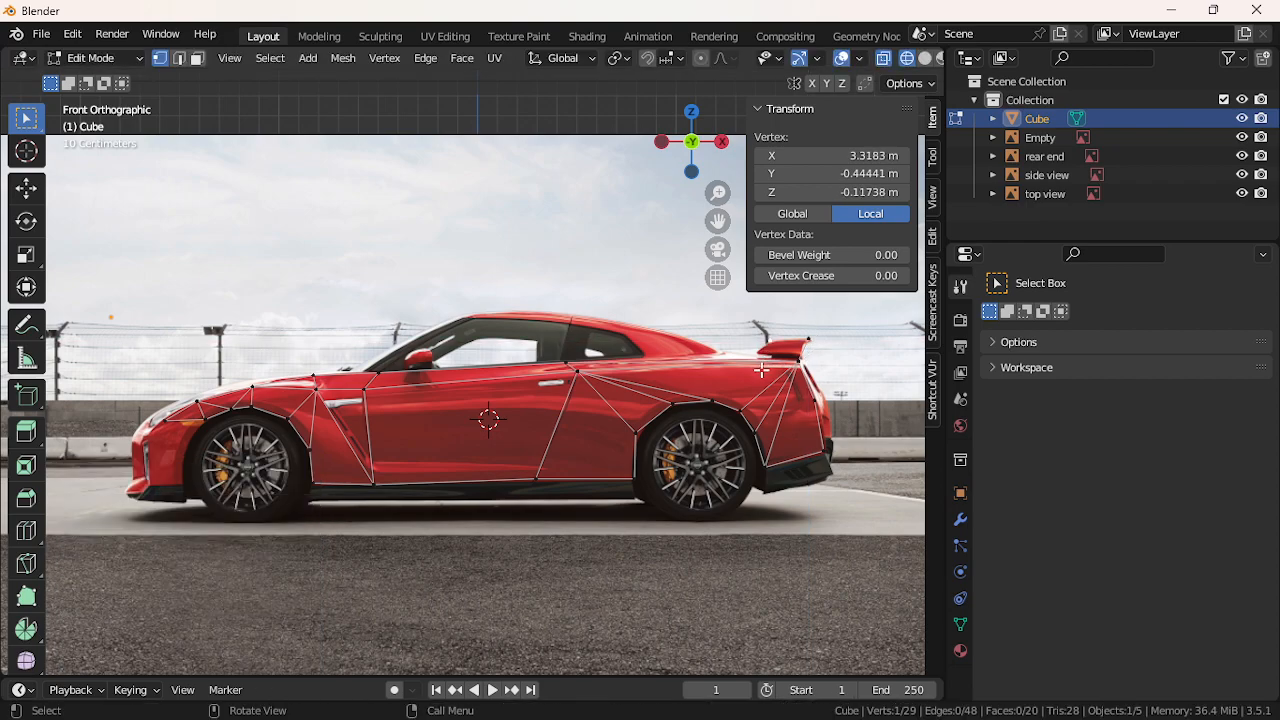
key("e")
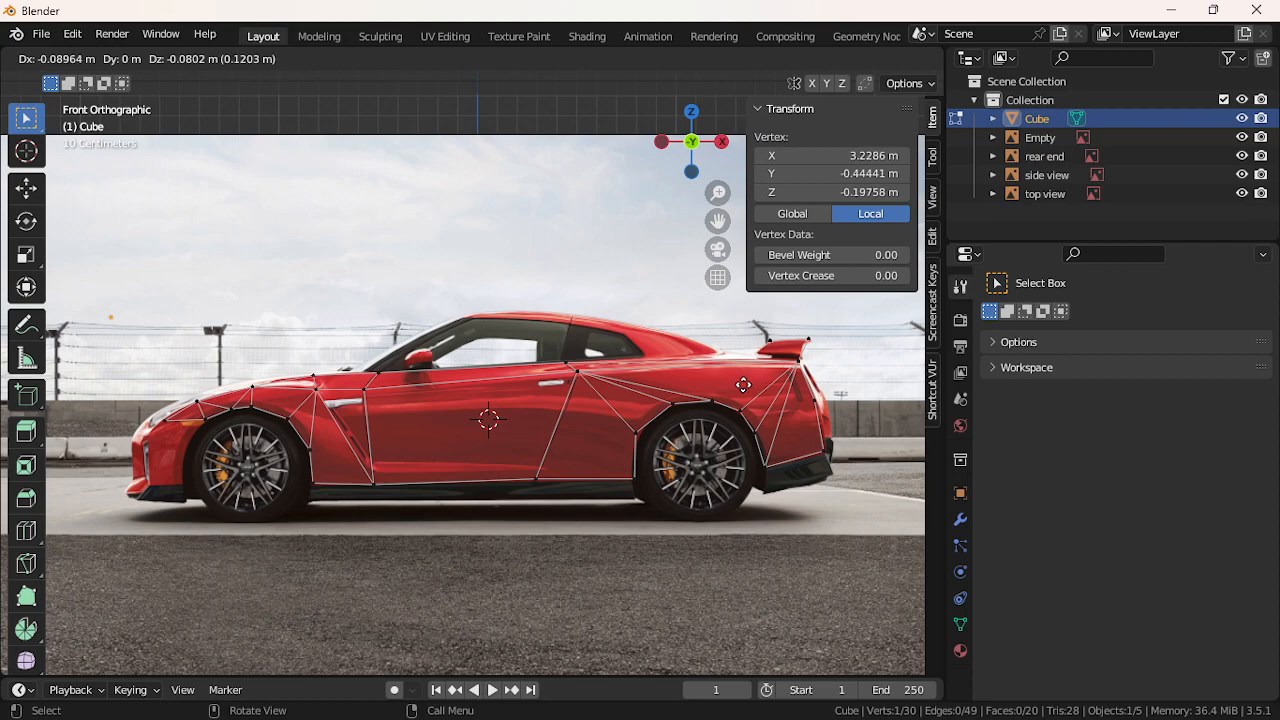
left_click(743, 385)
Select the spoiler's four corner vertices, zooming and panning to the car's rear
left_click(798, 369, "shift")
left_click(809, 348, "shift")
left_click(772, 352, "shift")
key("ctrl+z")
left_click(772, 337, "shift")
key("ctrl+z")
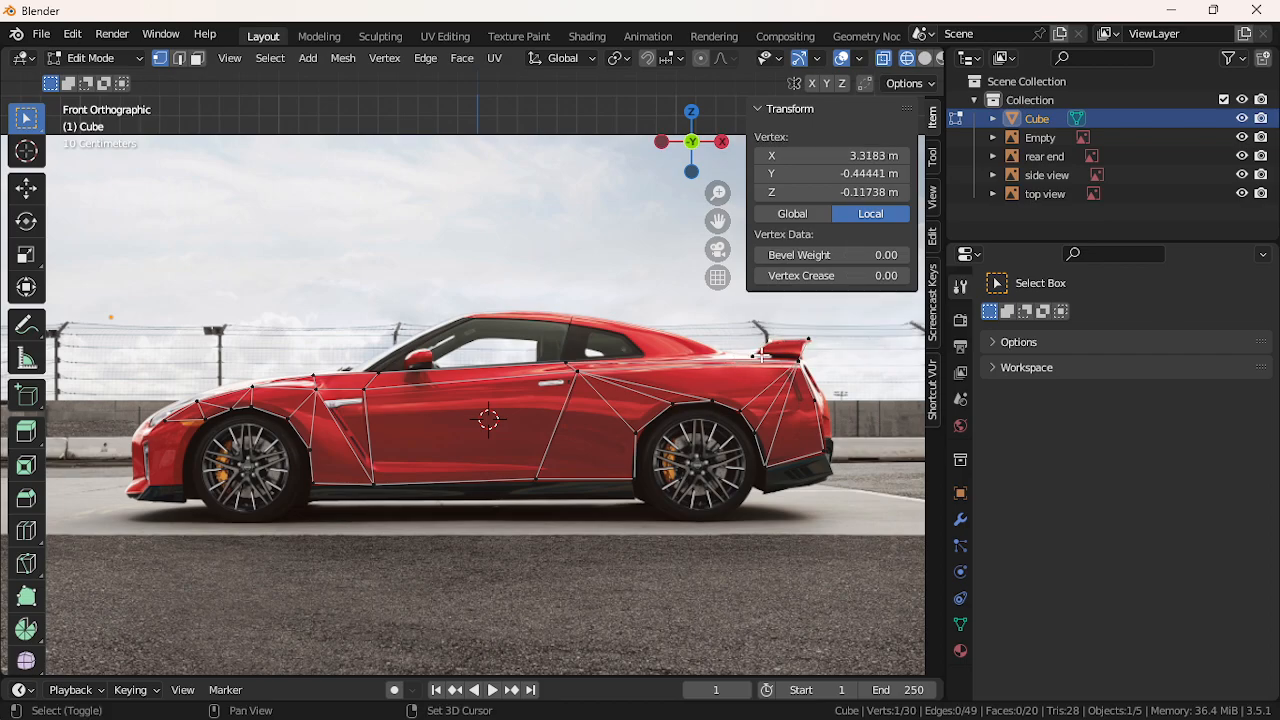
left_click(754, 363, "shift")
key("ctrl+z")
key("ctrl+z")
scroll(738, 361, "up", 3)
middle_click_drag(774, 329, 442, 306, "shift")
scroll(628, 328, "up", 3)
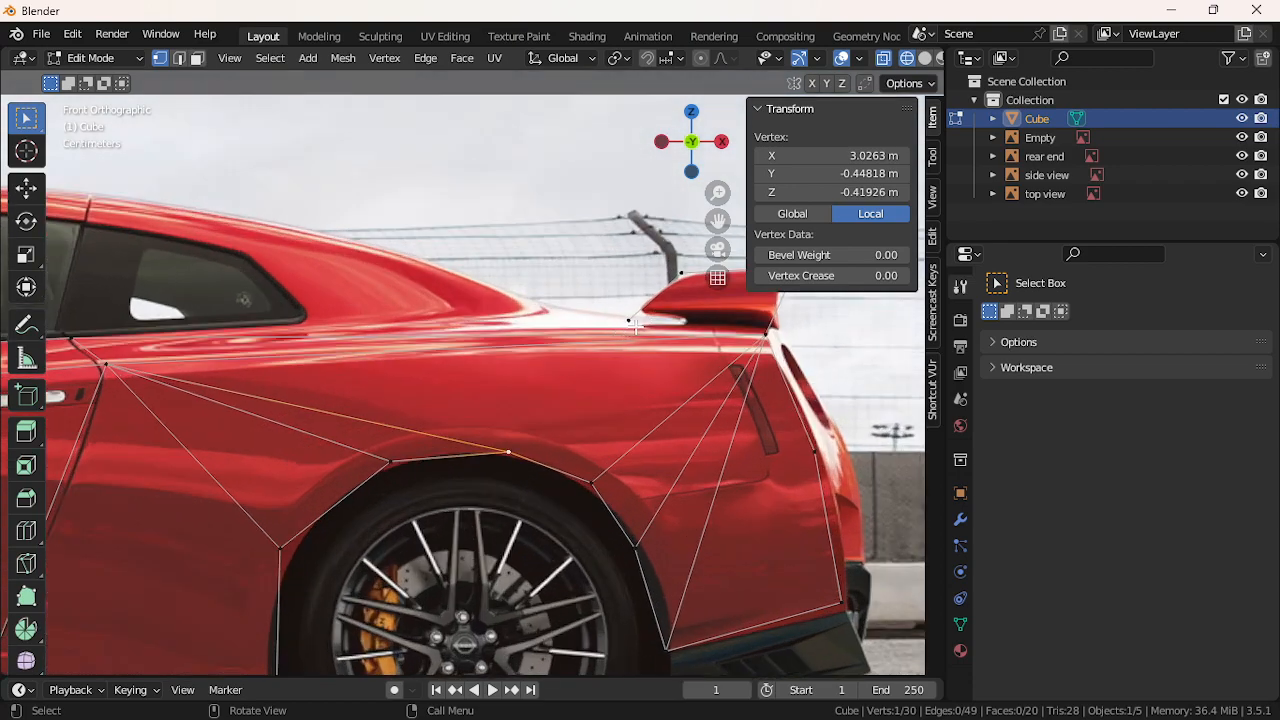
left_click(766, 330, "shift")
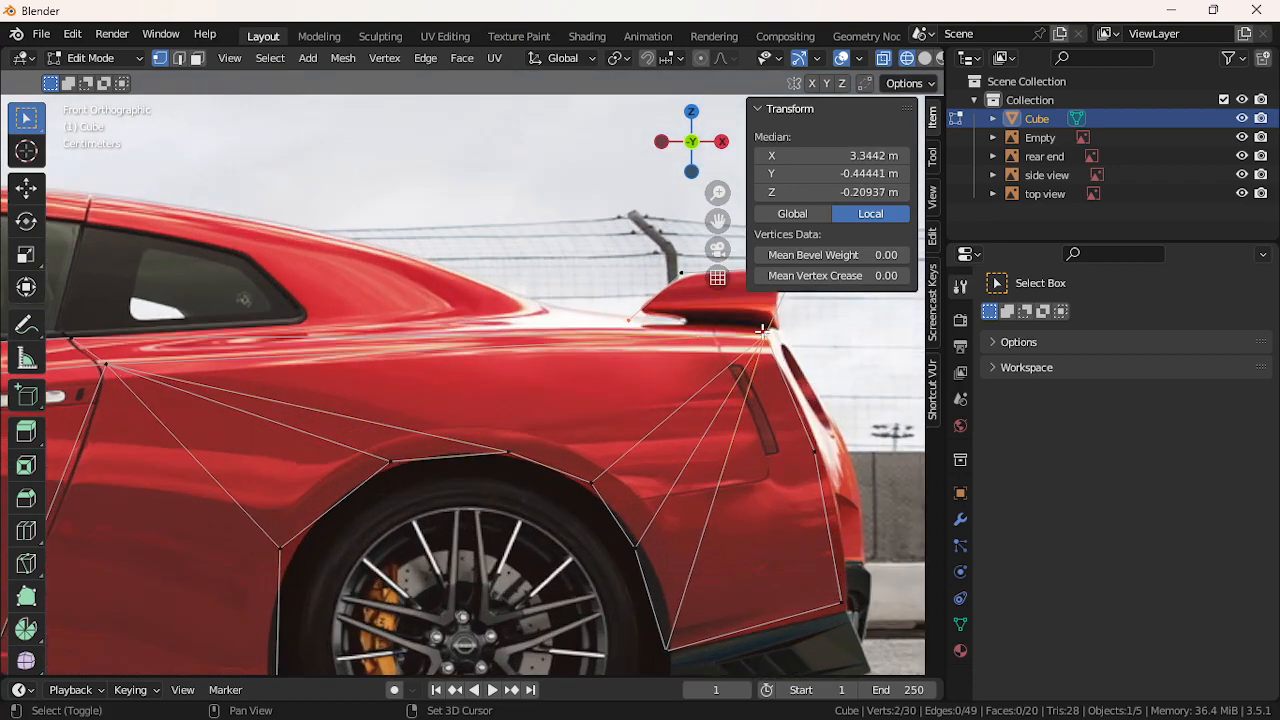
scroll(699, 320, "down", 2)
left_click(625, 308, "shift")
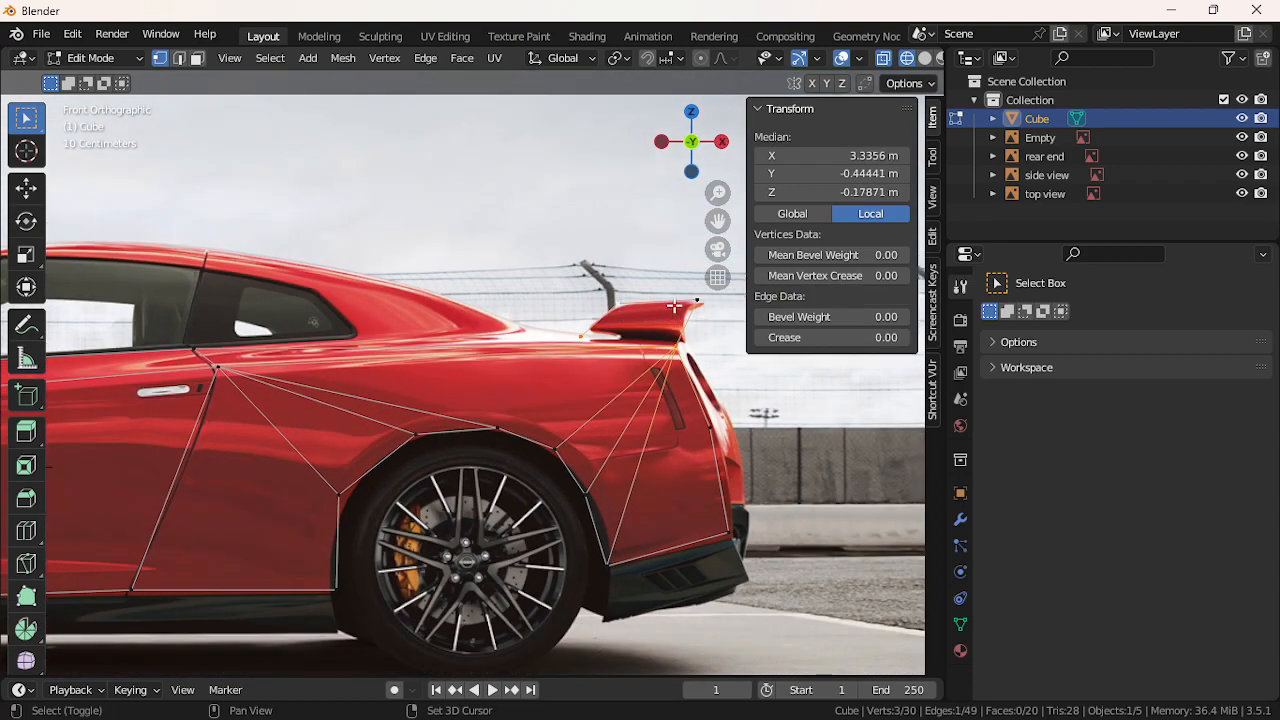
left_click(675, 306, "shift")
key("alt+a")
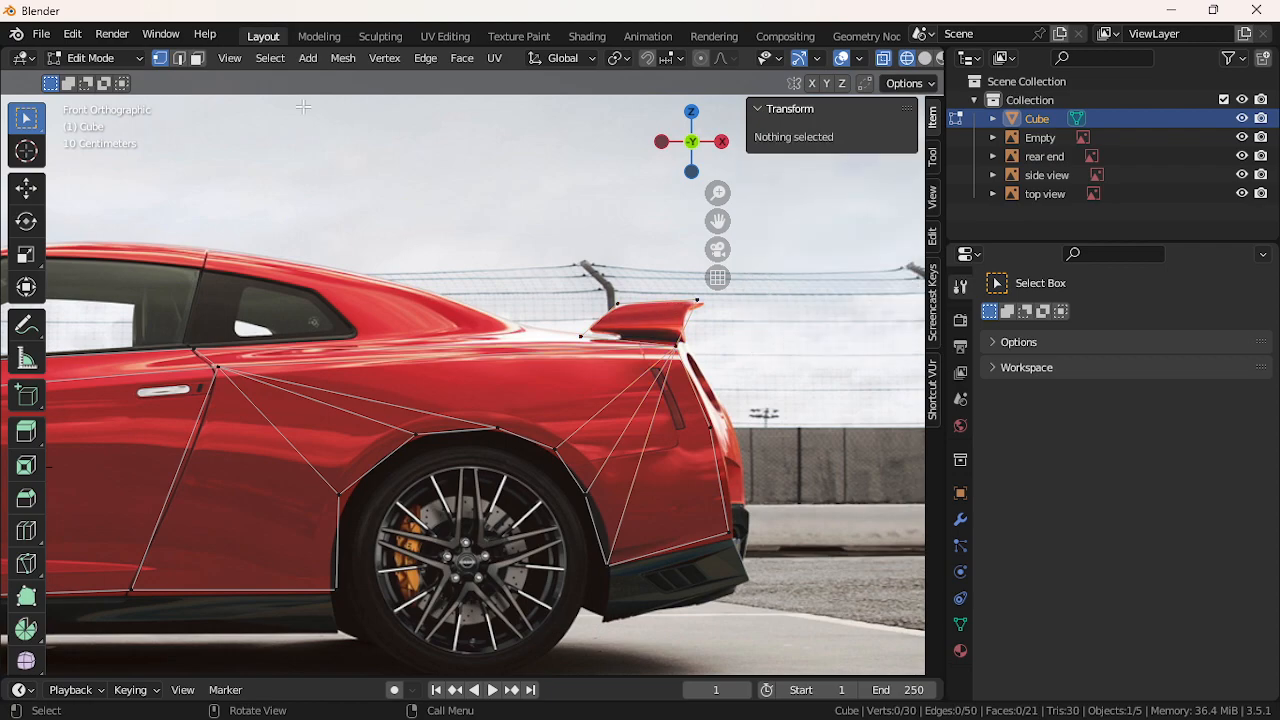
left_click(270, 58)
mouse_move(380, 309)
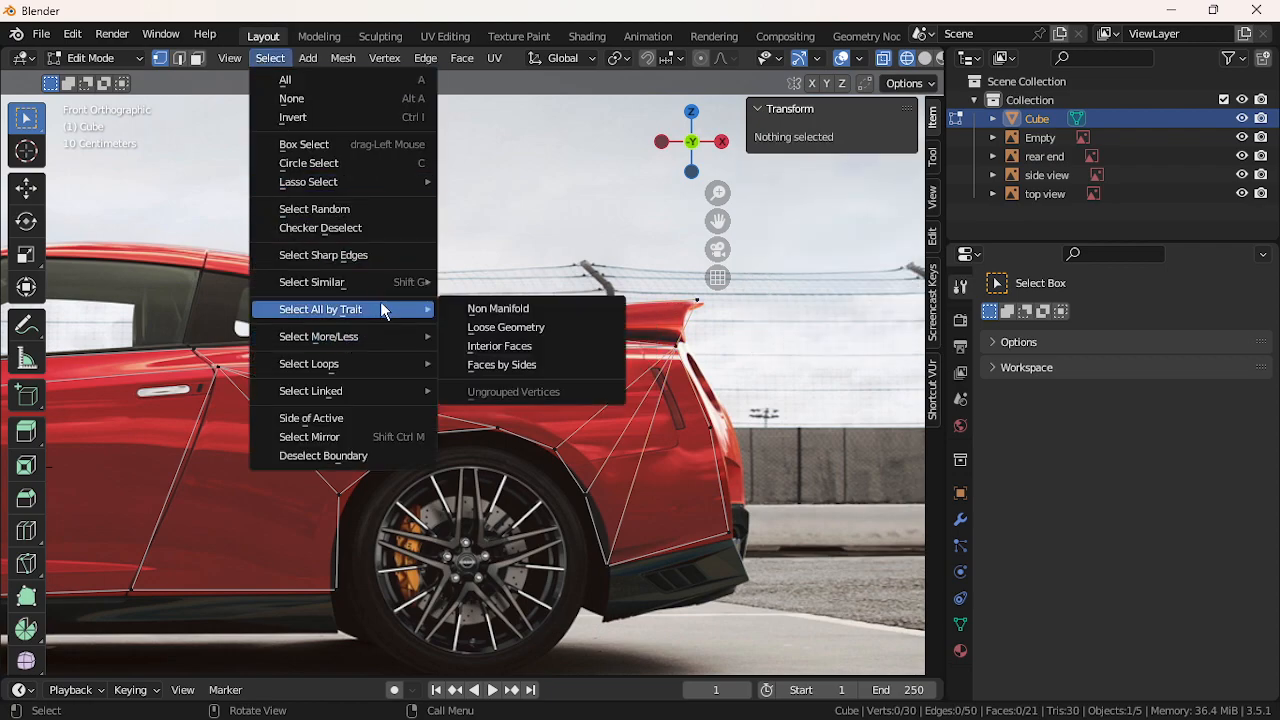
left_click(481, 364)
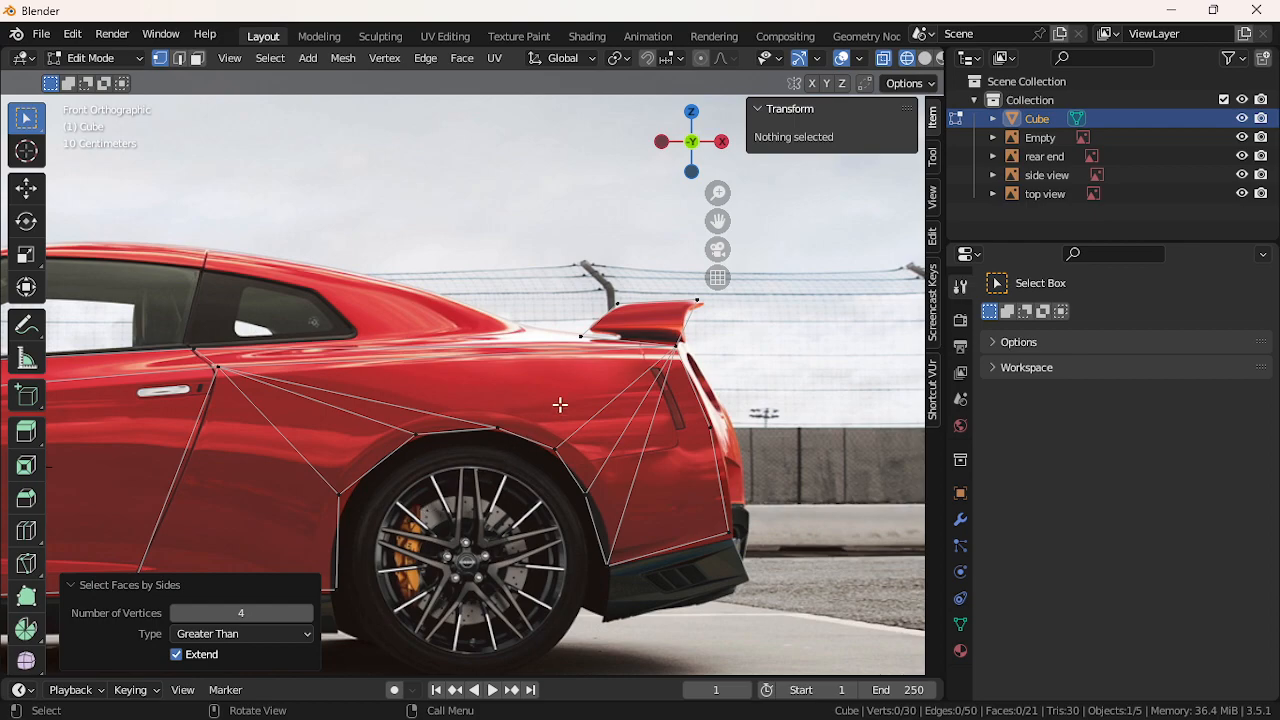
left_click(586, 347)
left_click(606, 318, "shift")
left_click(670, 304, "shift")
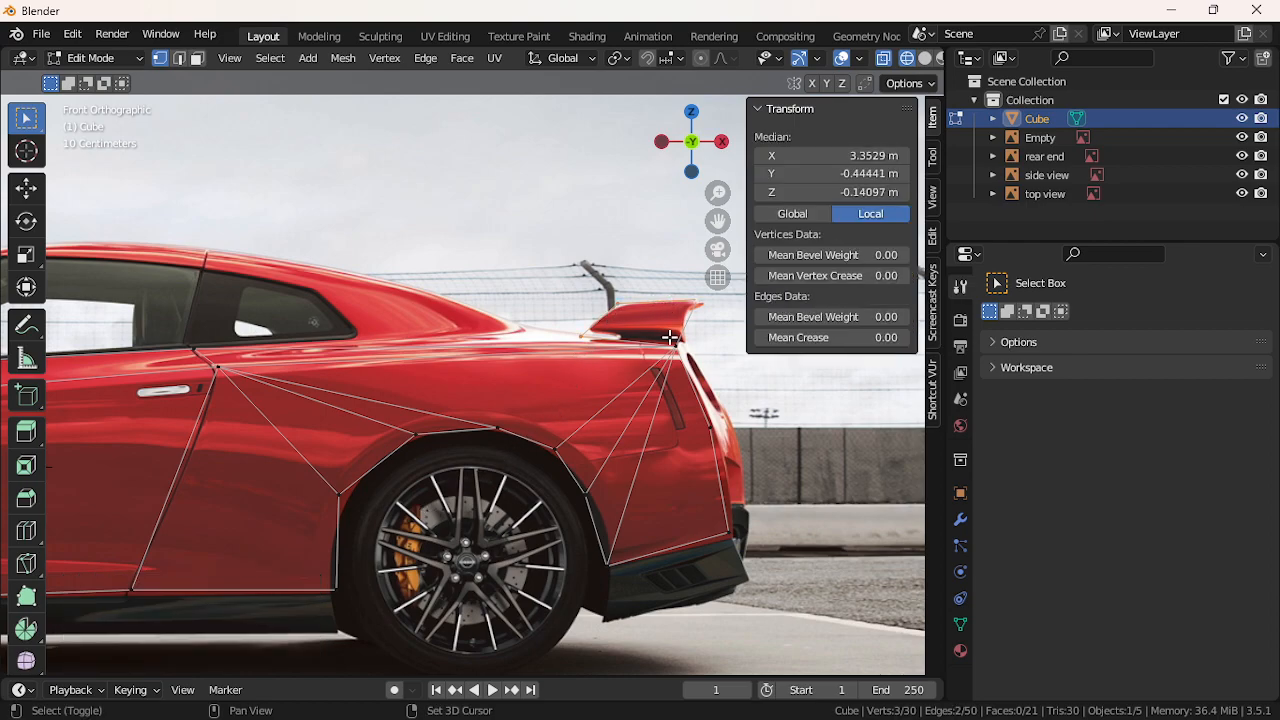
left_click(670, 338, "shift")
left_click(495, 266)
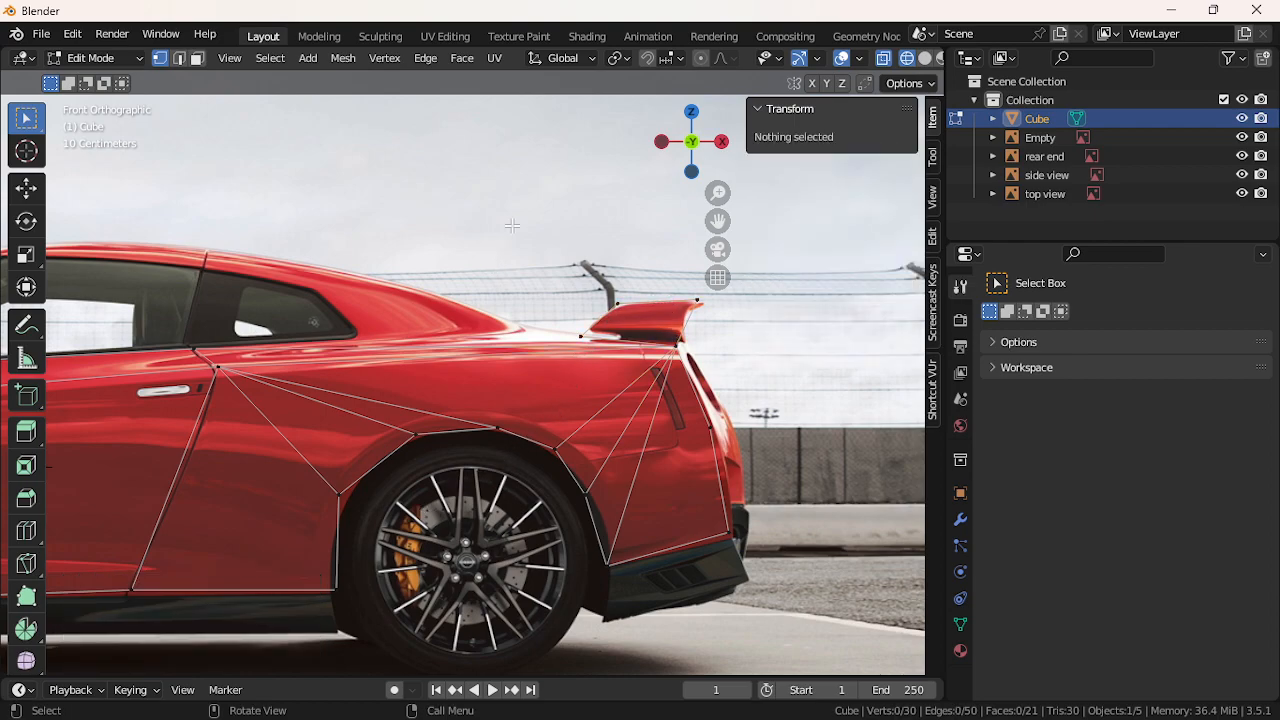
left_click(272, 60)
mouse_move(387, 340)
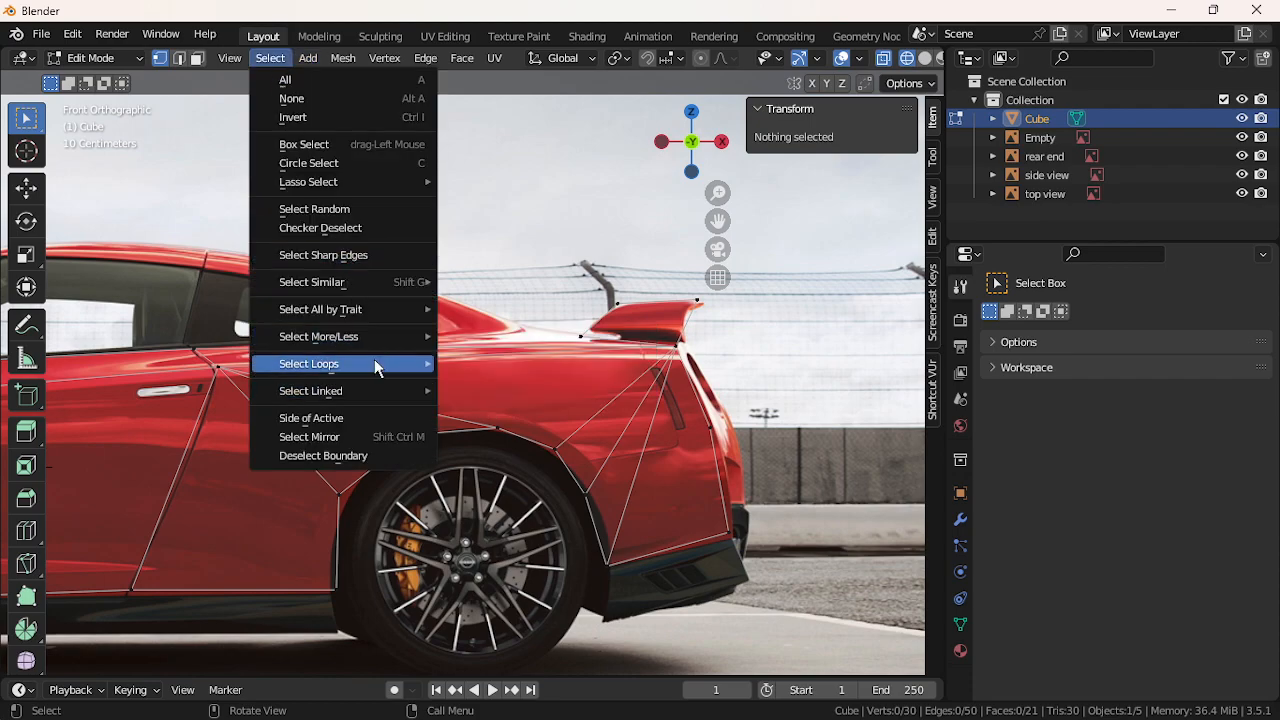
mouse_move(400, 309)
left_click(502, 363)
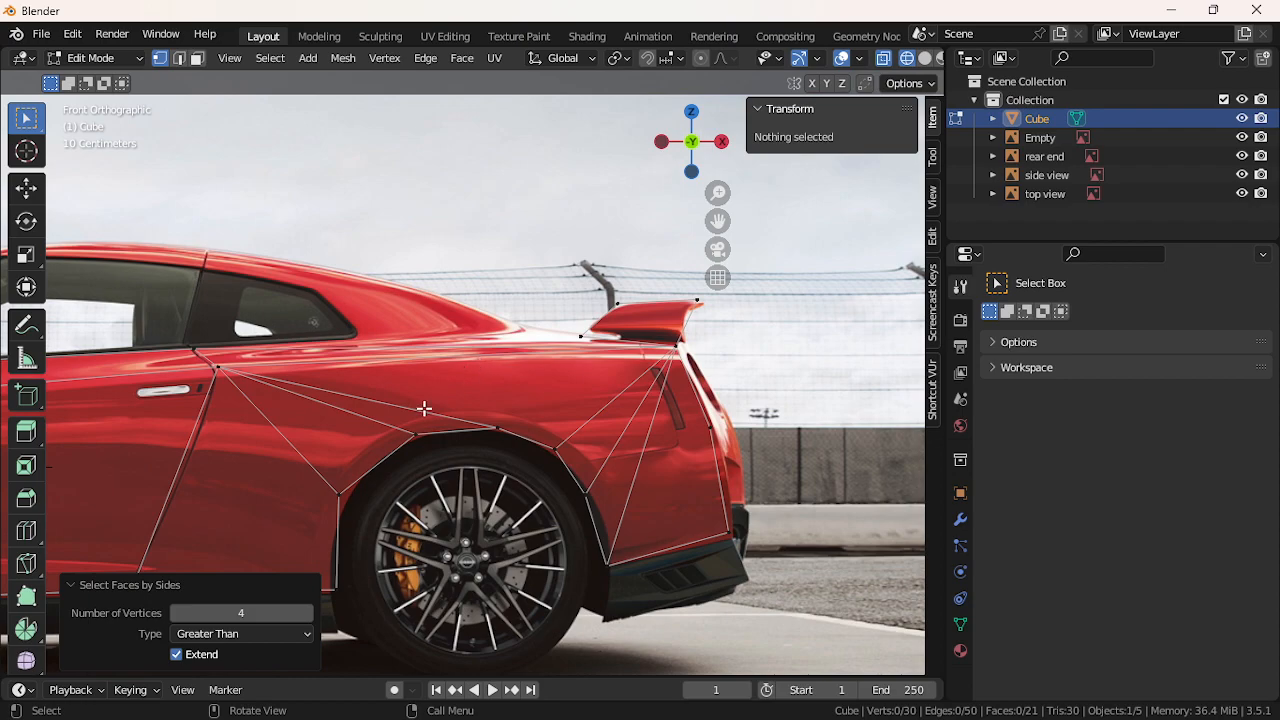
left_click(542, 321)
left_click(574, 332)
Place a rear-deck vertex and extrude three vertices up the roofline to the roof top
key("g")
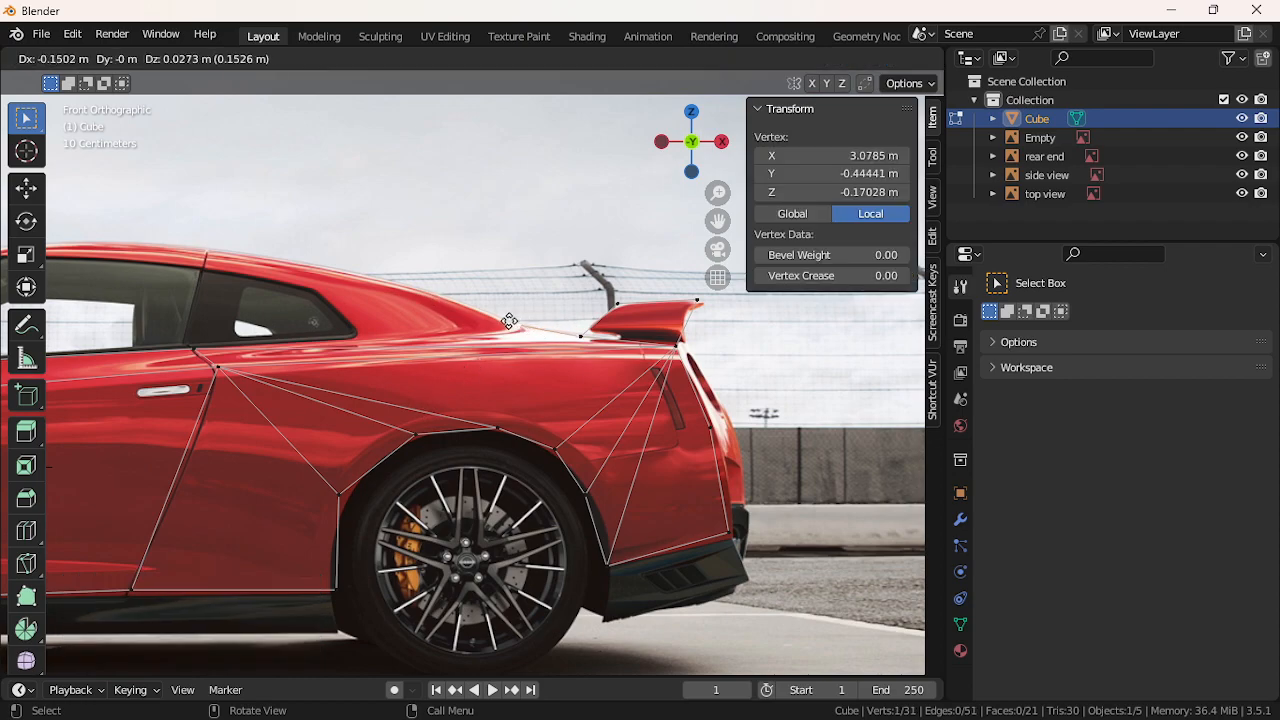
left_click(504, 320)
key("e")
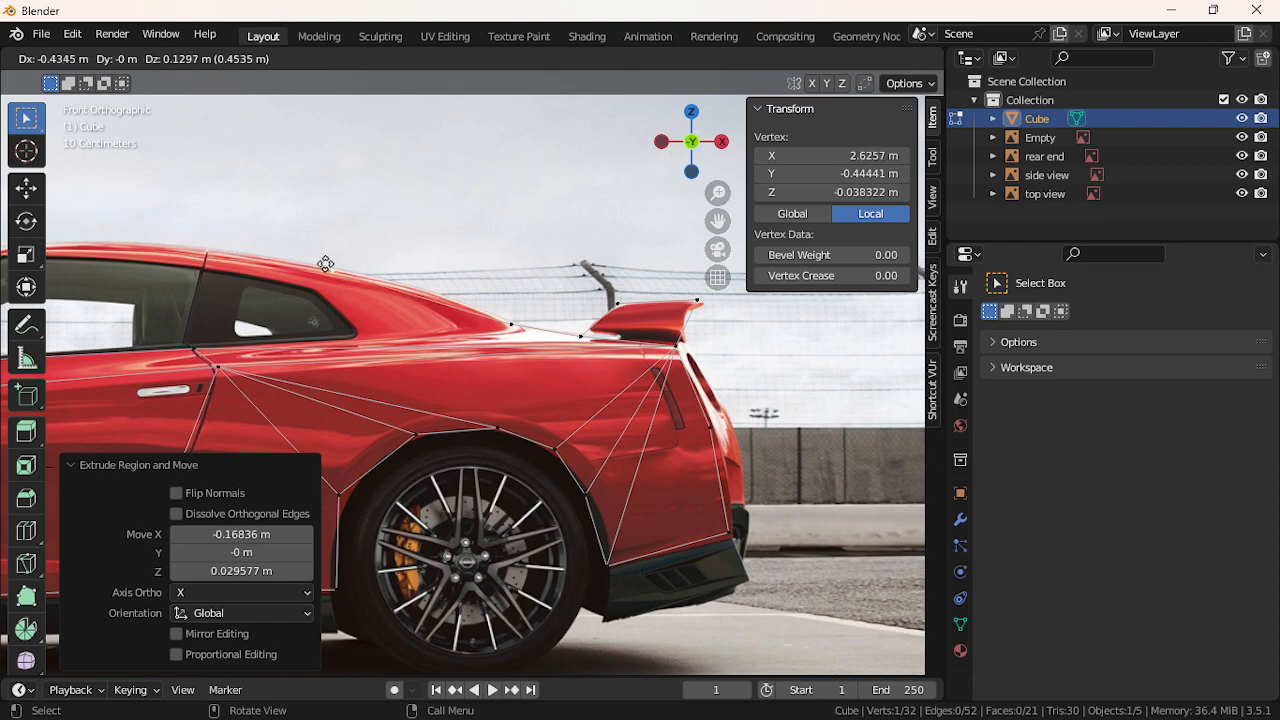
left_click(399, 277)
key("e")
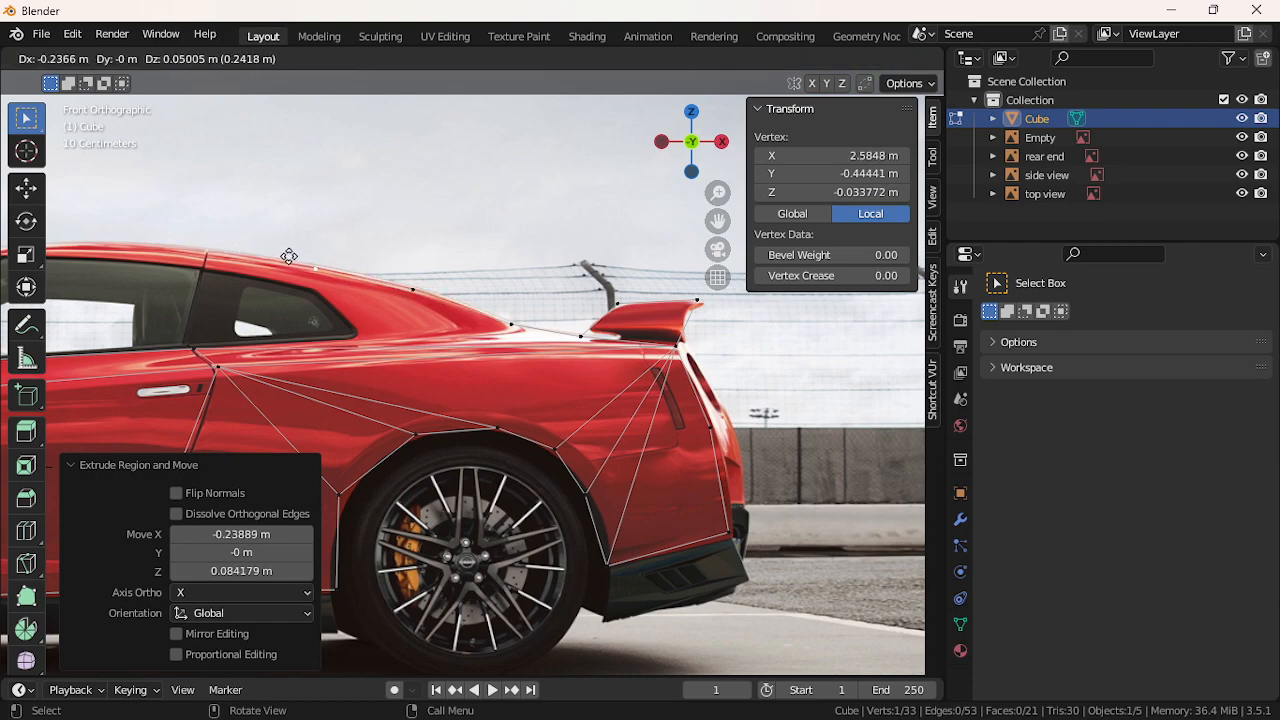
left_click(247, 247)
key("e")
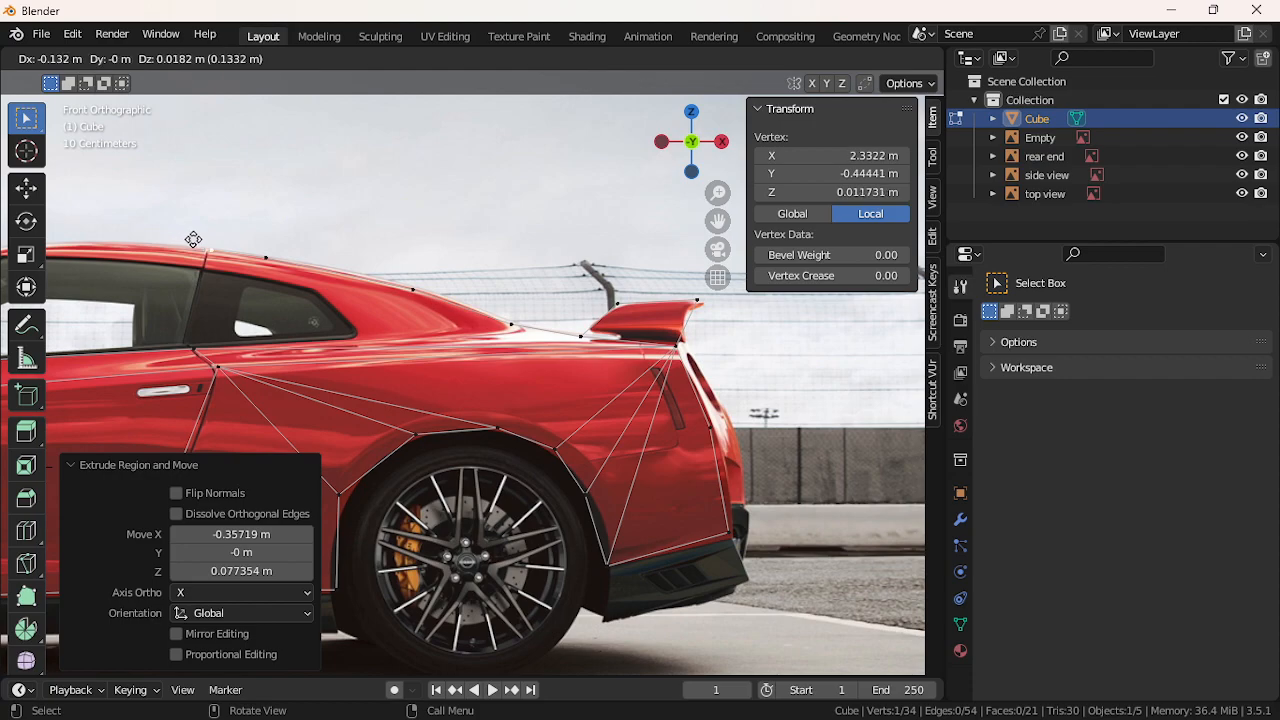
left_click(191, 241)
Move the lower window-pillar vertex horizontally into line with the roof vertex
left_click(197, 347, "shift")
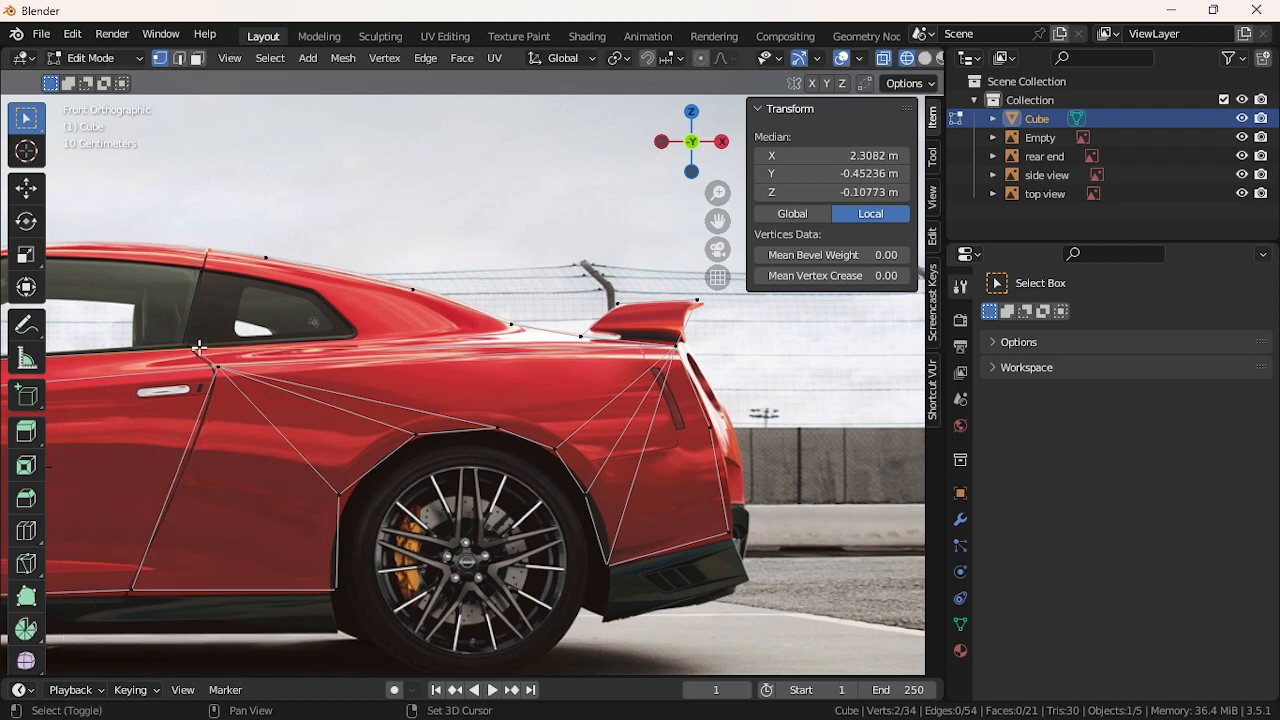
key("f")
key("ctrl+z")
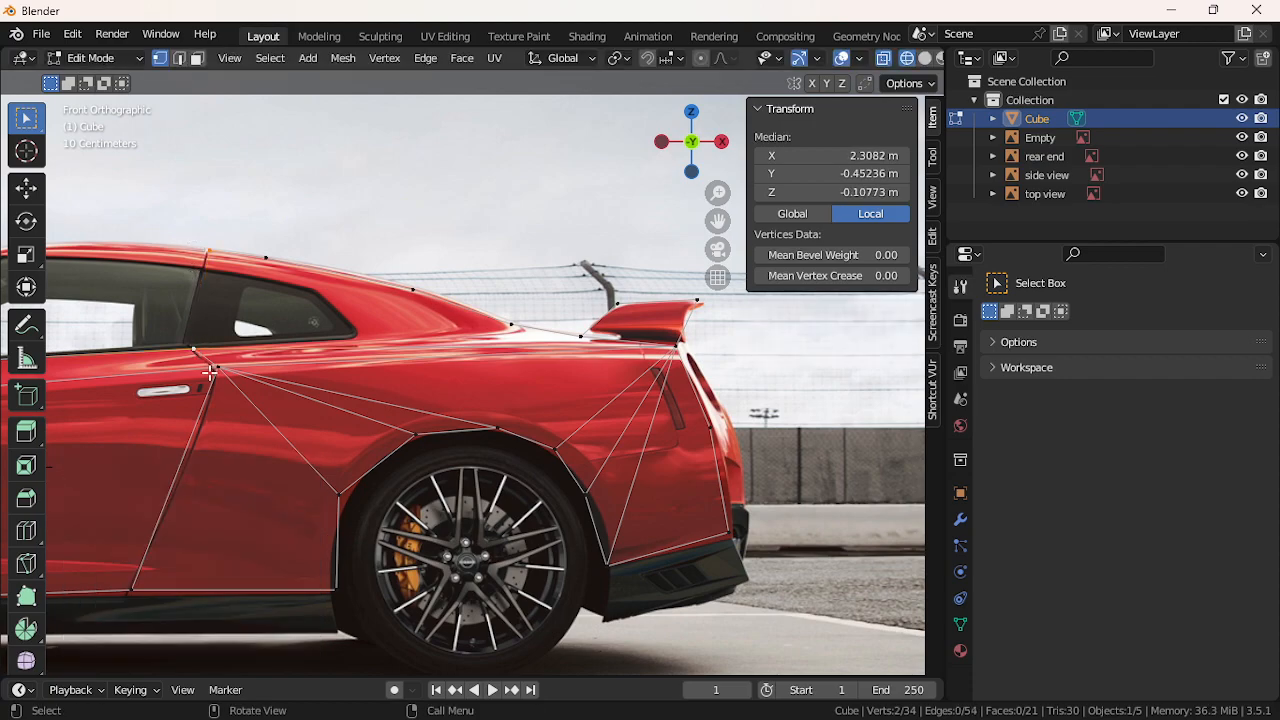
key("g")
key("x")
left_click(206, 370)
key("ctrl+z")
left_click(206, 370)
key("g")
key("x")
left_click(195, 345)
key("j")
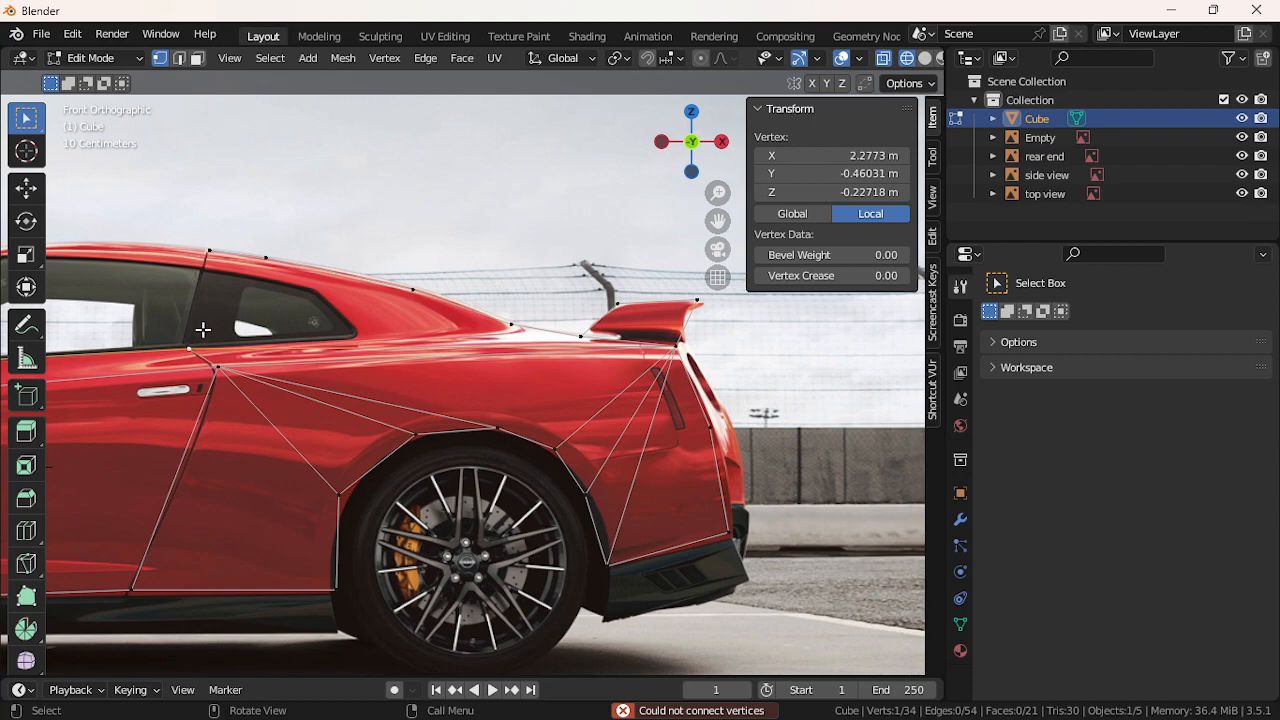
Move the new roof vertex back along X and lower it onto the roofline
left_click(207, 253, "shift")
left_click(267, 264)
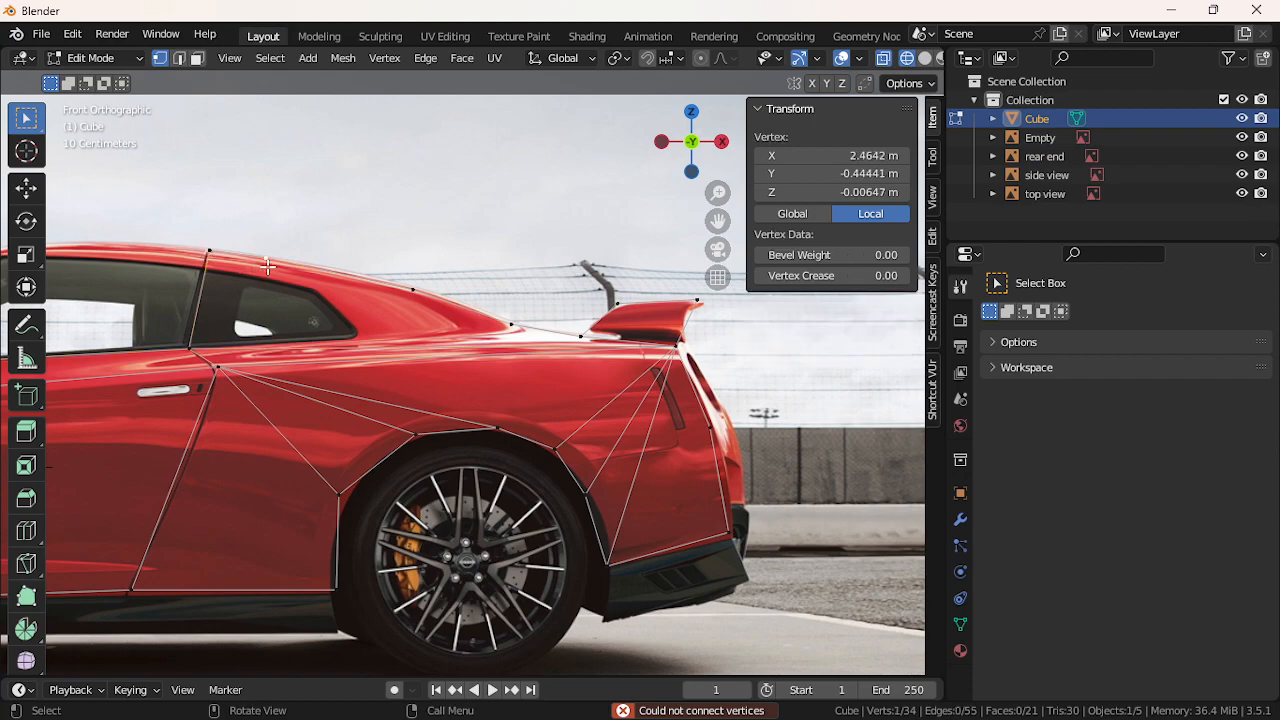
key("g")
key("x")
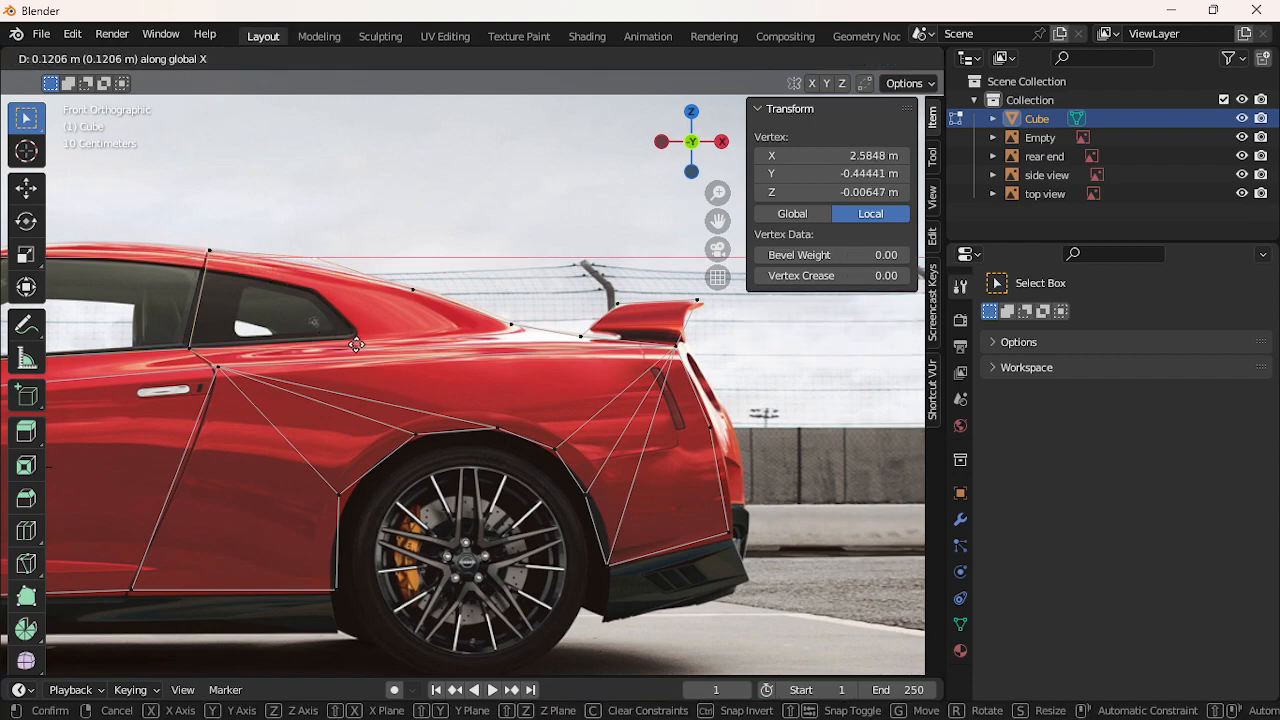
left_click(362, 348)
key("g")
key("z")
left_click(358, 376)
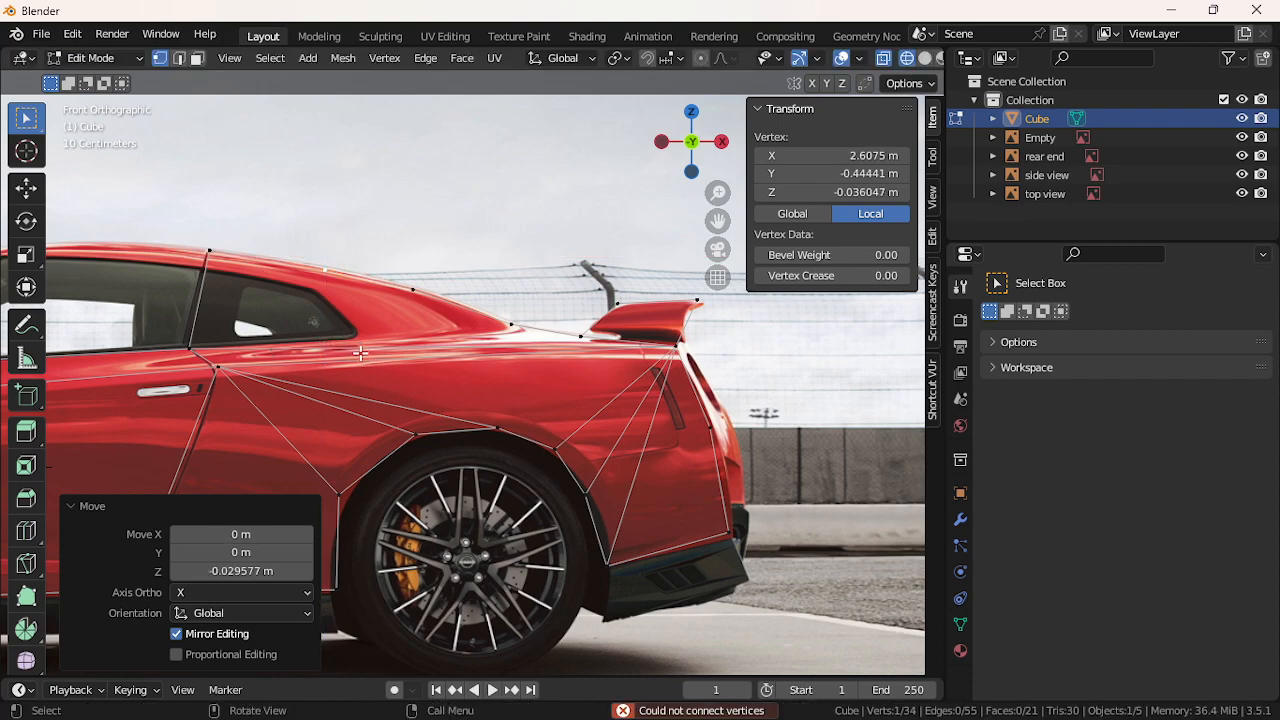
Extrude a vertex to the rear window corner and nudge it left and up onto the window line
key("e")
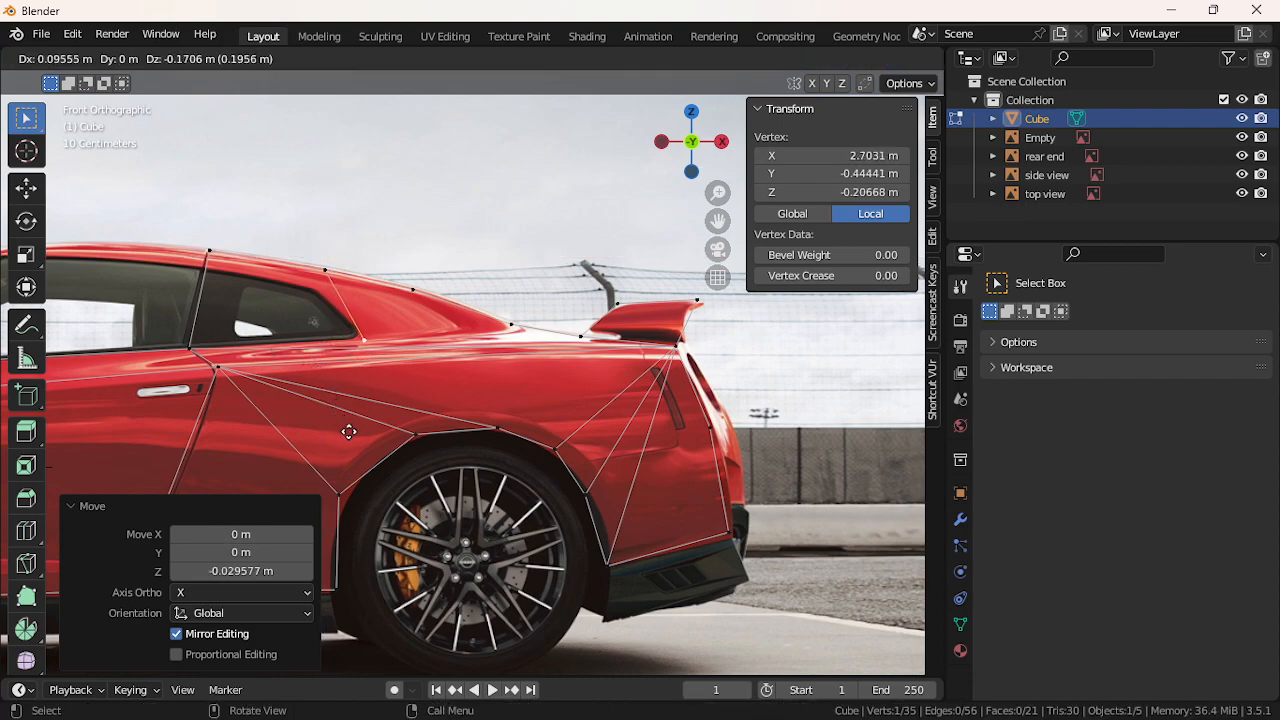
left_click(345, 426)
left_click(197, 351, "shift")
left_click(204, 268, "shift")
left_click(296, 263, "shift")
left_click(361, 338)
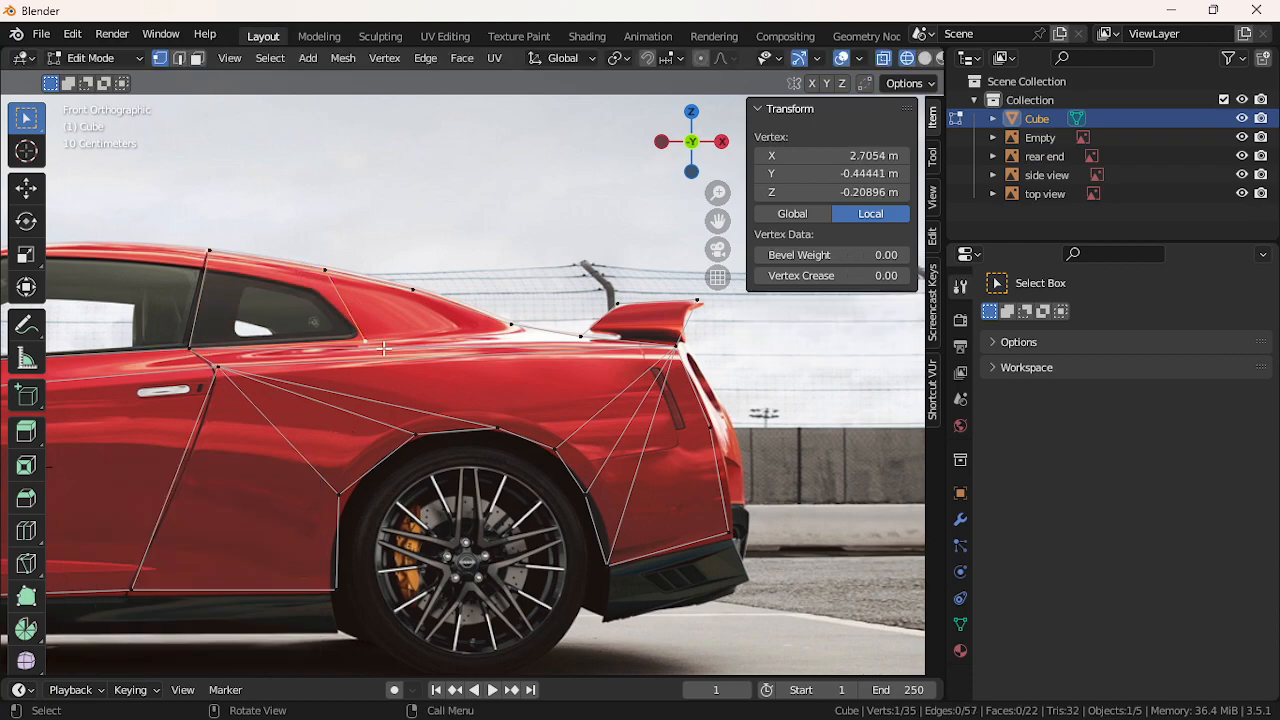
key("g")
key("x")
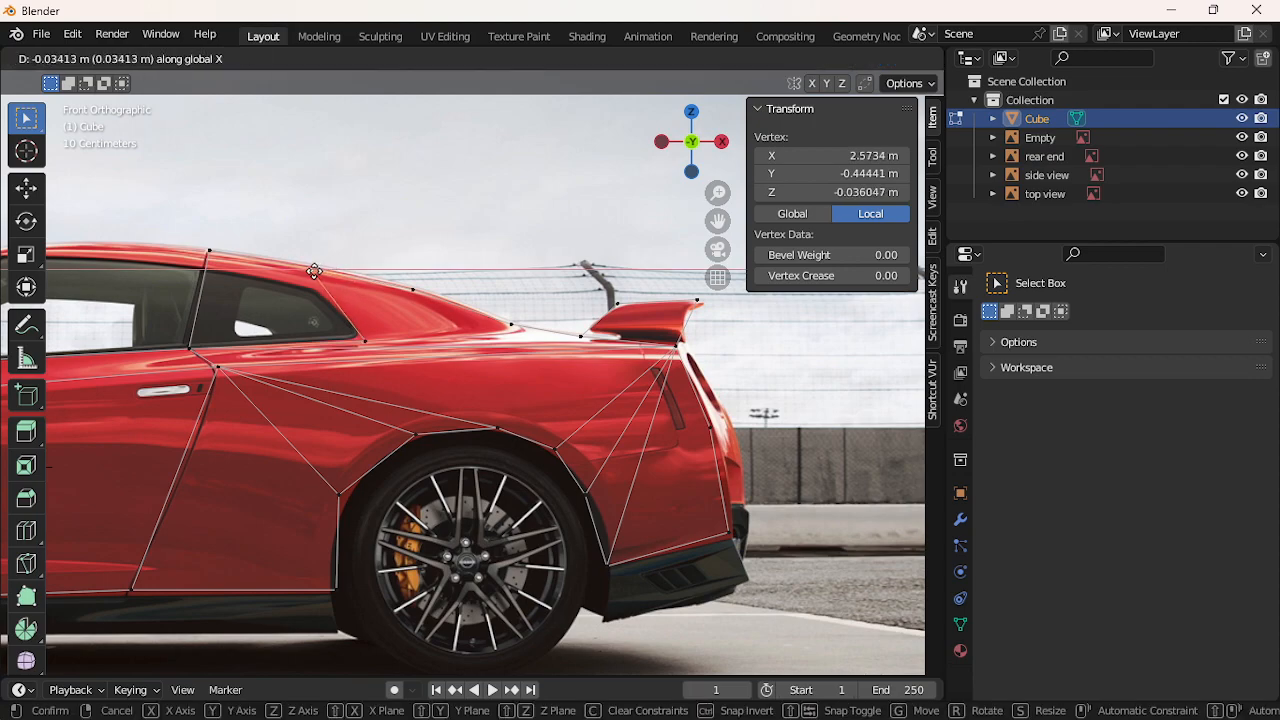
left_click(302, 270)
key("g")
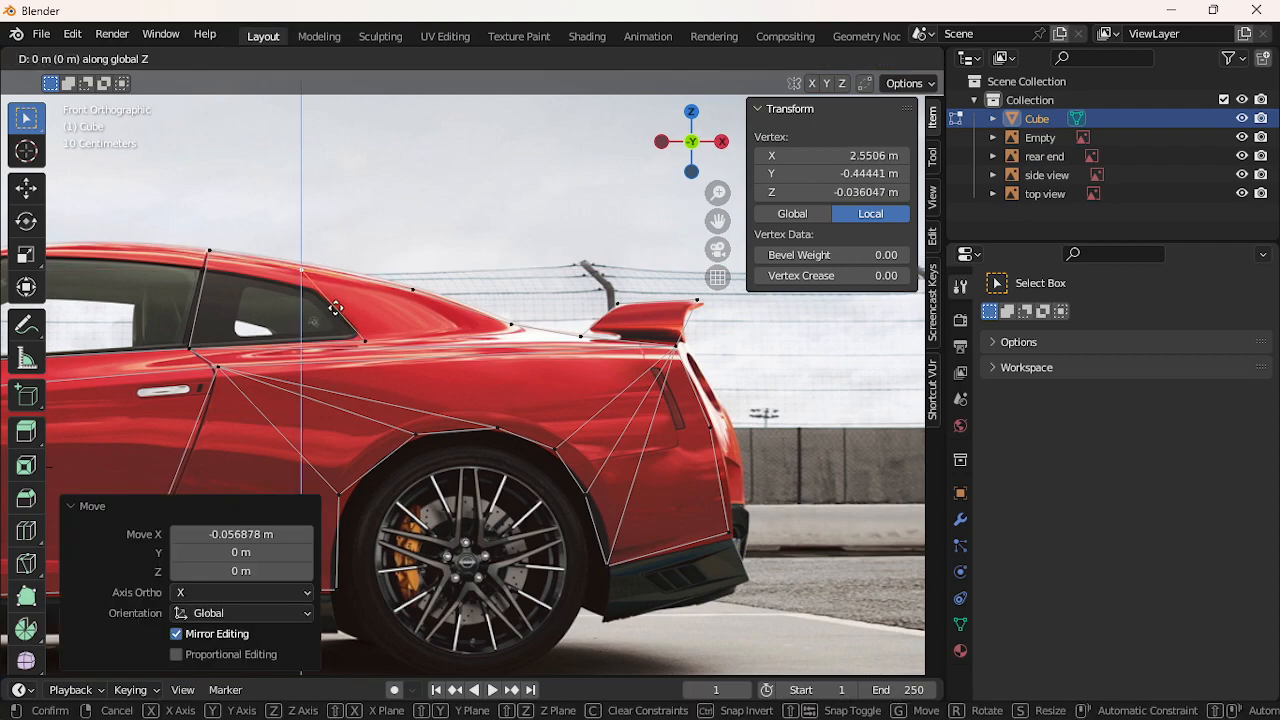
key("z")
left_click(331, 302)
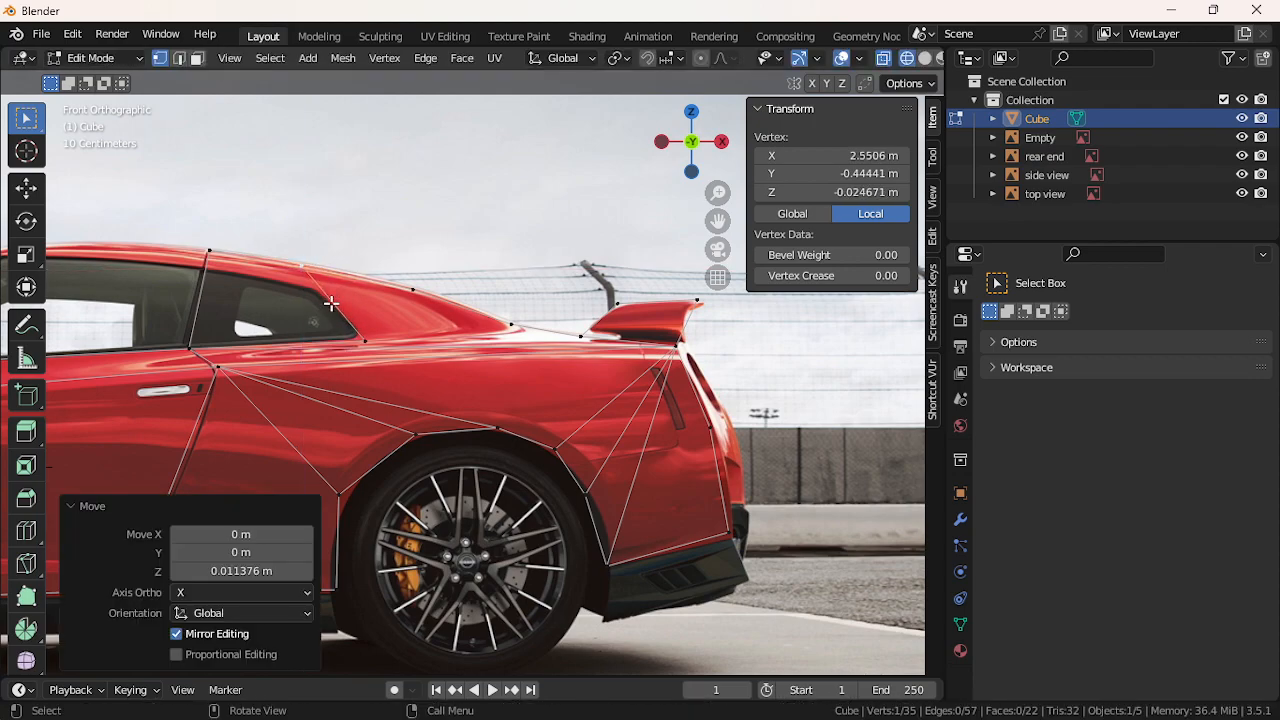
Fill two triangular faces between the rear roofline vertices
left_click(412, 294)
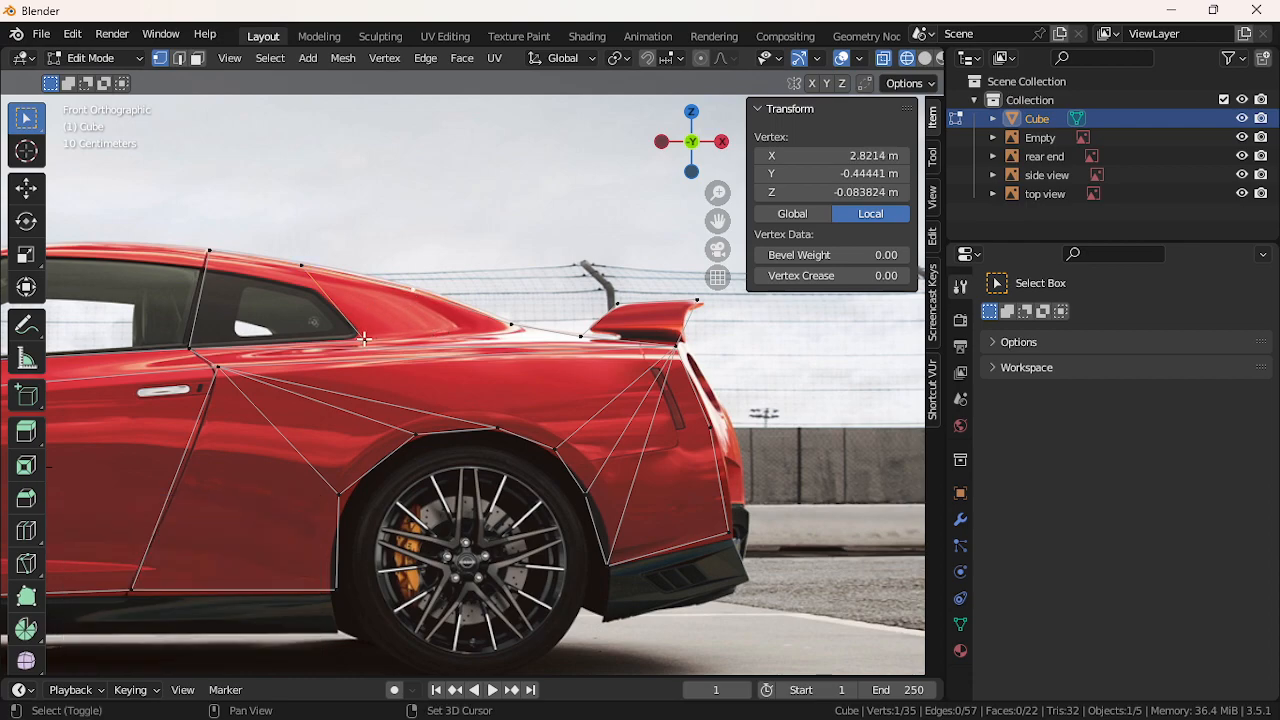
left_click(366, 340, "shift")
left_click(302, 266, "shift")
key("f")
left_click(510, 325)
left_click(366, 340, "shift")
left_click(413, 295, "shift")
key("f")
Adjust the rear-deck vertex's height along Z, undoing an accidental scale
left_click(515, 330)
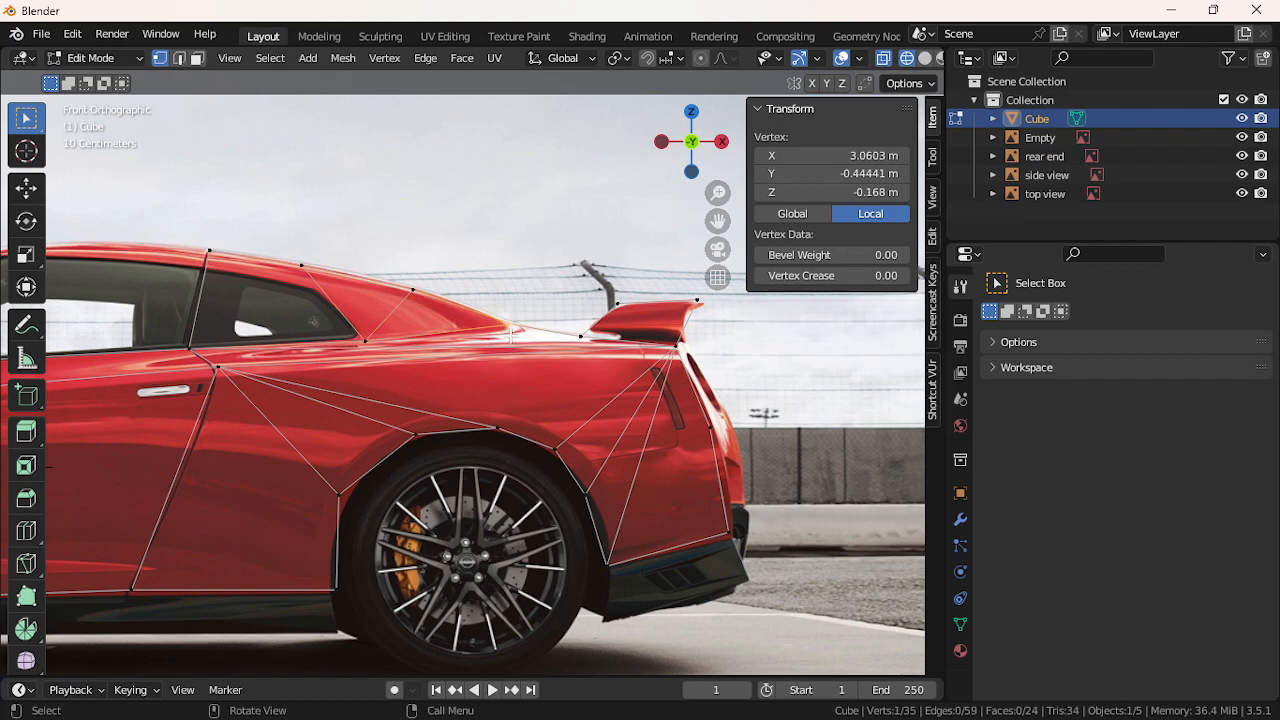
key("g")
key("x")
key("z")
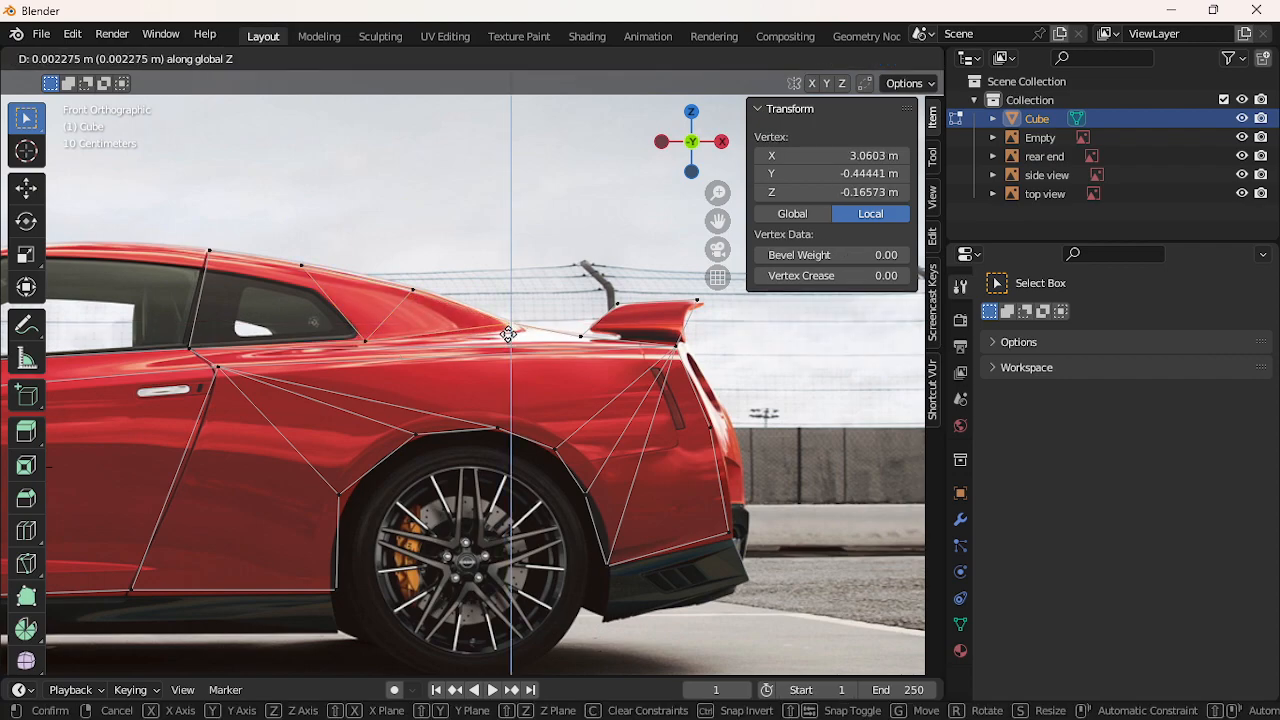
left_click(508, 340)
key("s")
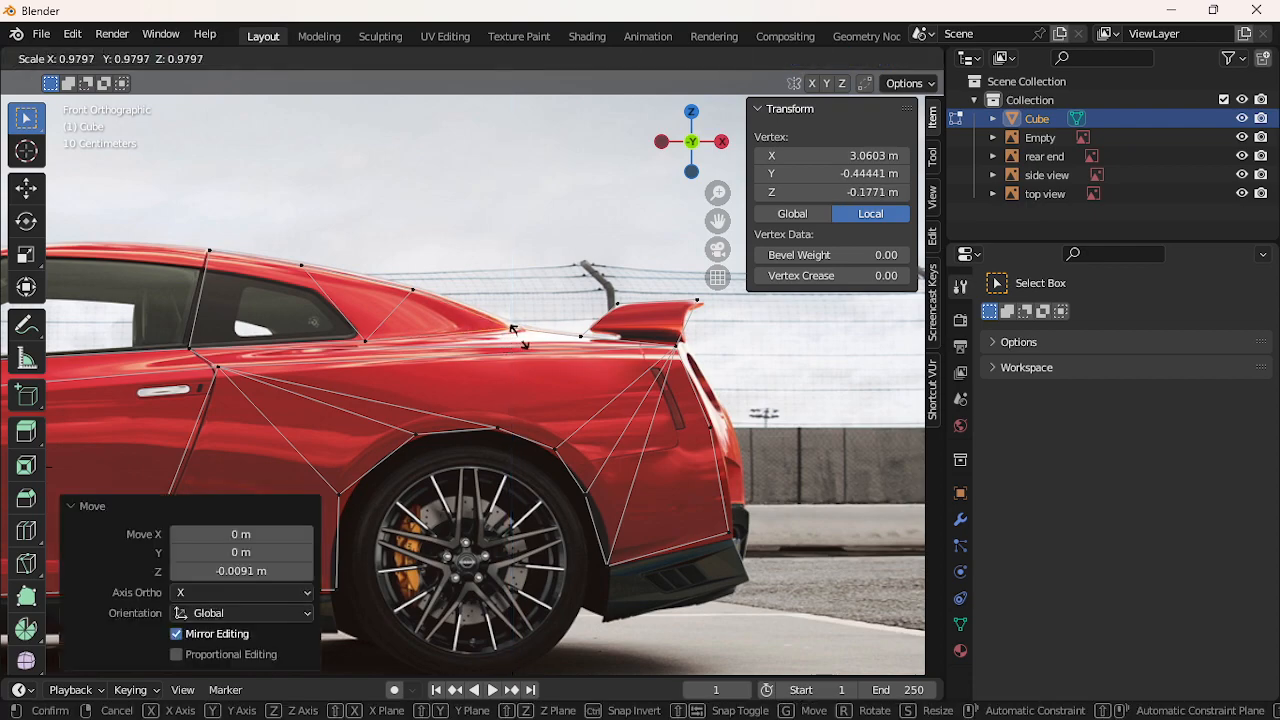
left_click(572, 335)
key("ctrl+z")
key("g")
key("z")
left_click(530, 333)
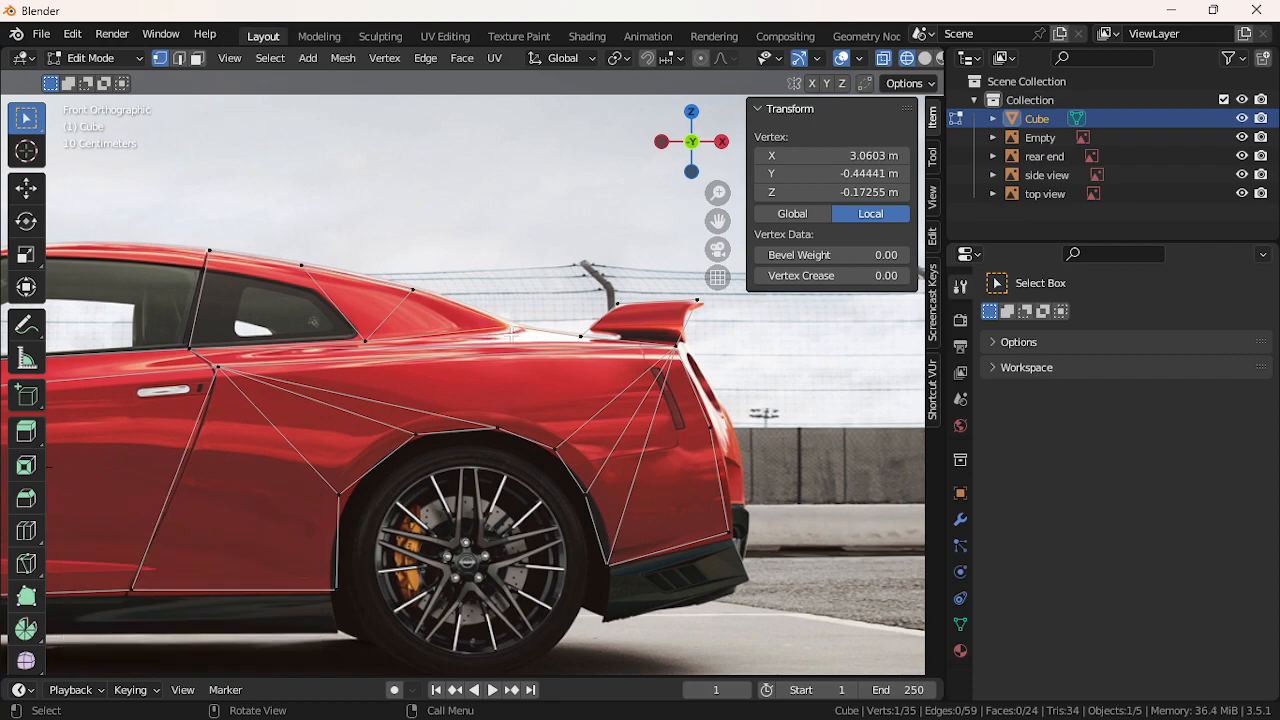
Try lowering and shifting the rear-deck vertex horizontally, then undo the last moves
key("g")
key("z")
left_click(515, 338)
key("g")
key("x")
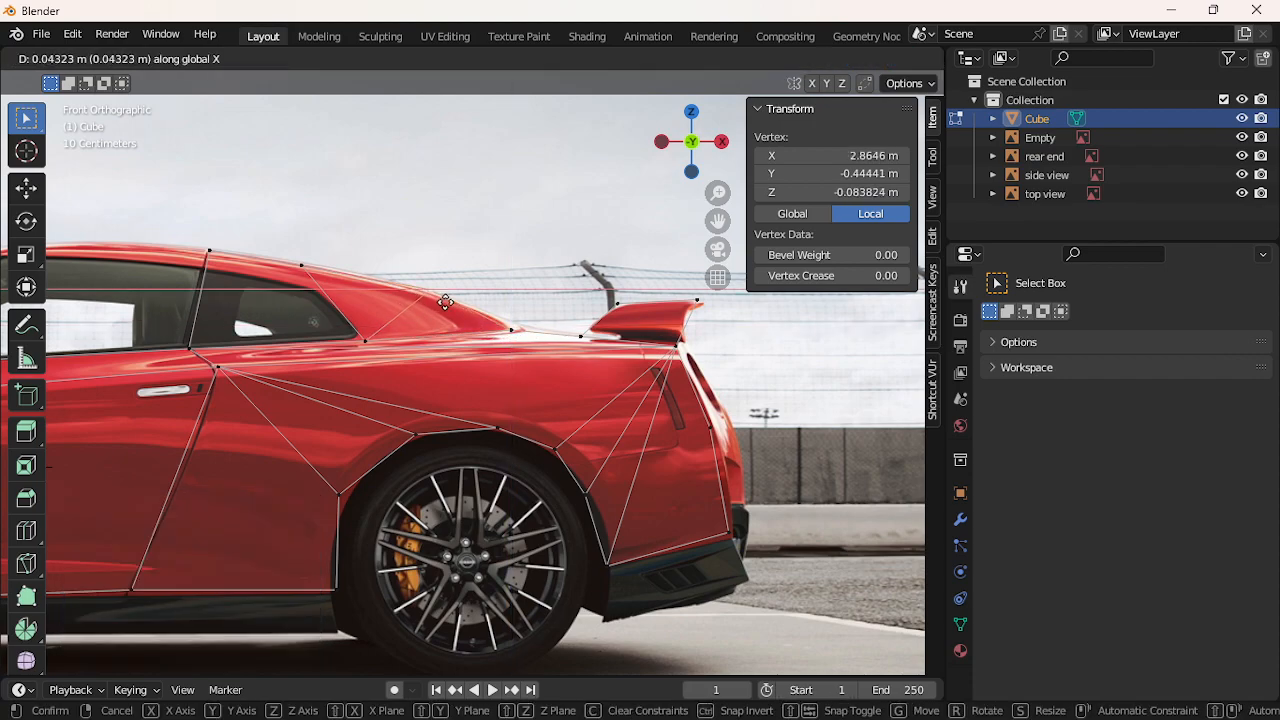
left_click(450, 304)
key("g")
key("z")
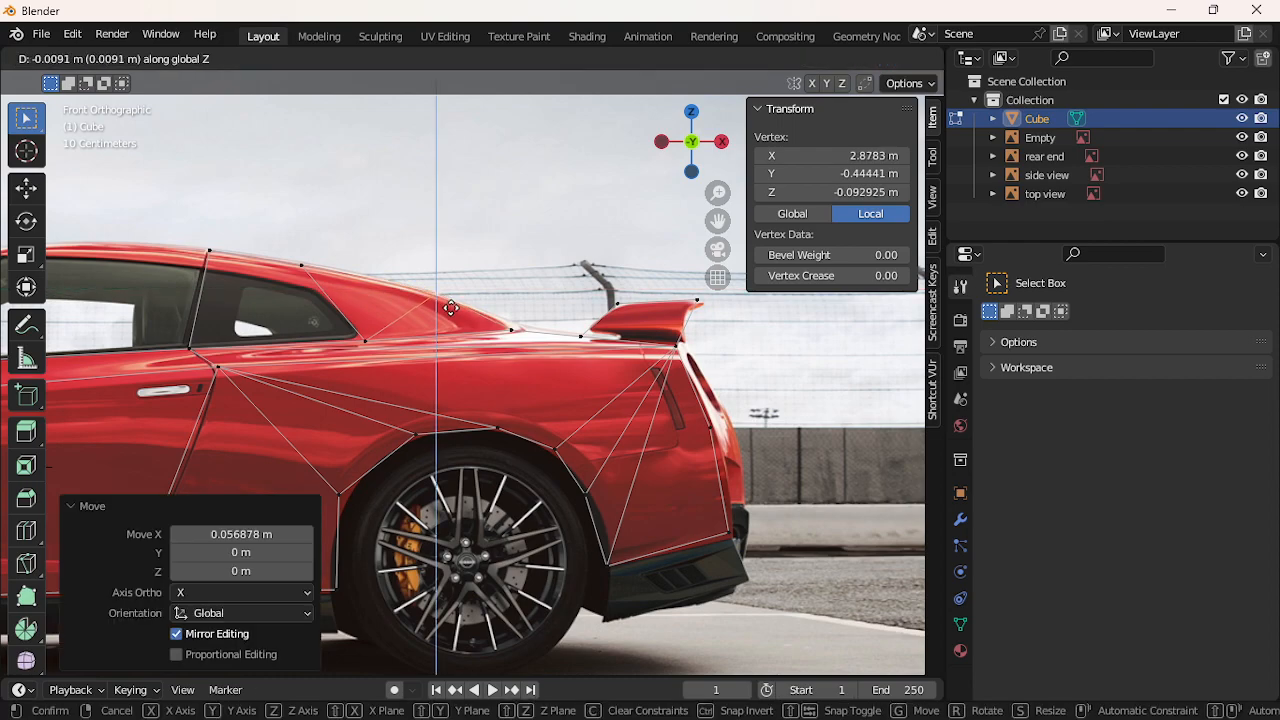
left_click(451, 311)
key("ctrl+z")
key("ctrl+z")
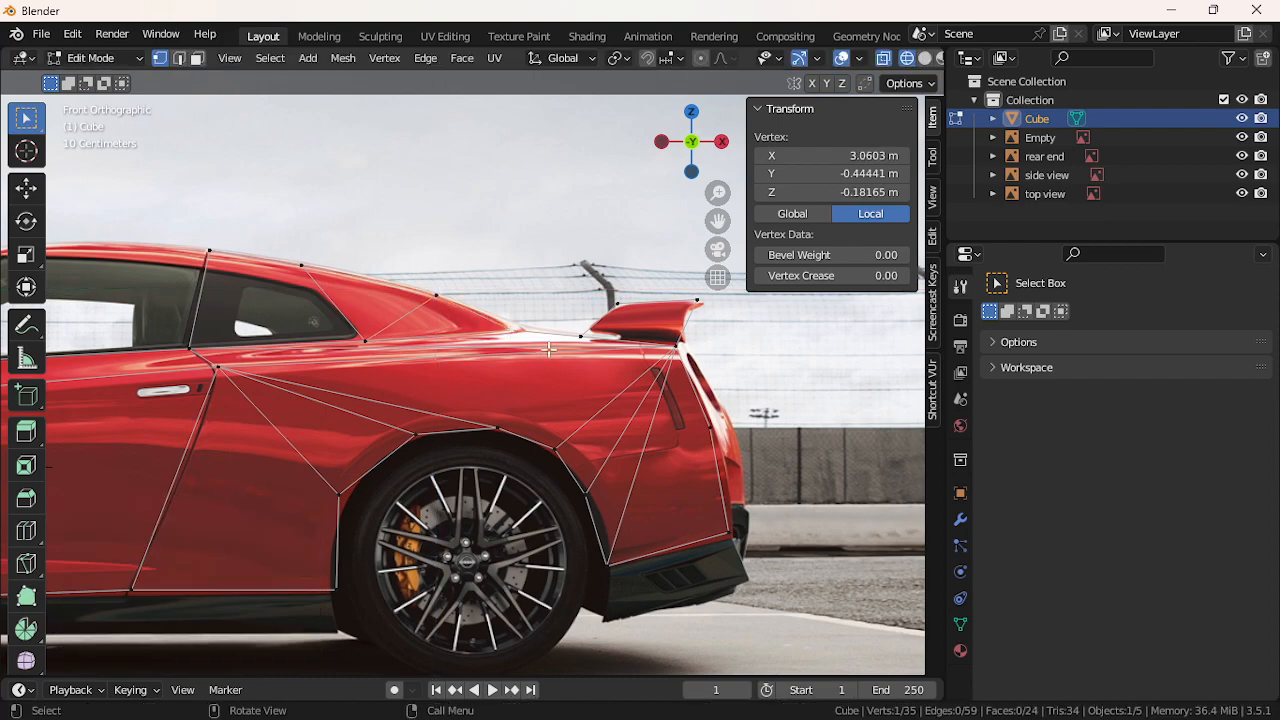
Raise the rear-deck vertex, scale it along X and shift it rearward along the trunk edge
key("g")
key("z")
left_click(545, 342)
key("s")
key("x")
left_click(550, 345)
key("g")
key("x")
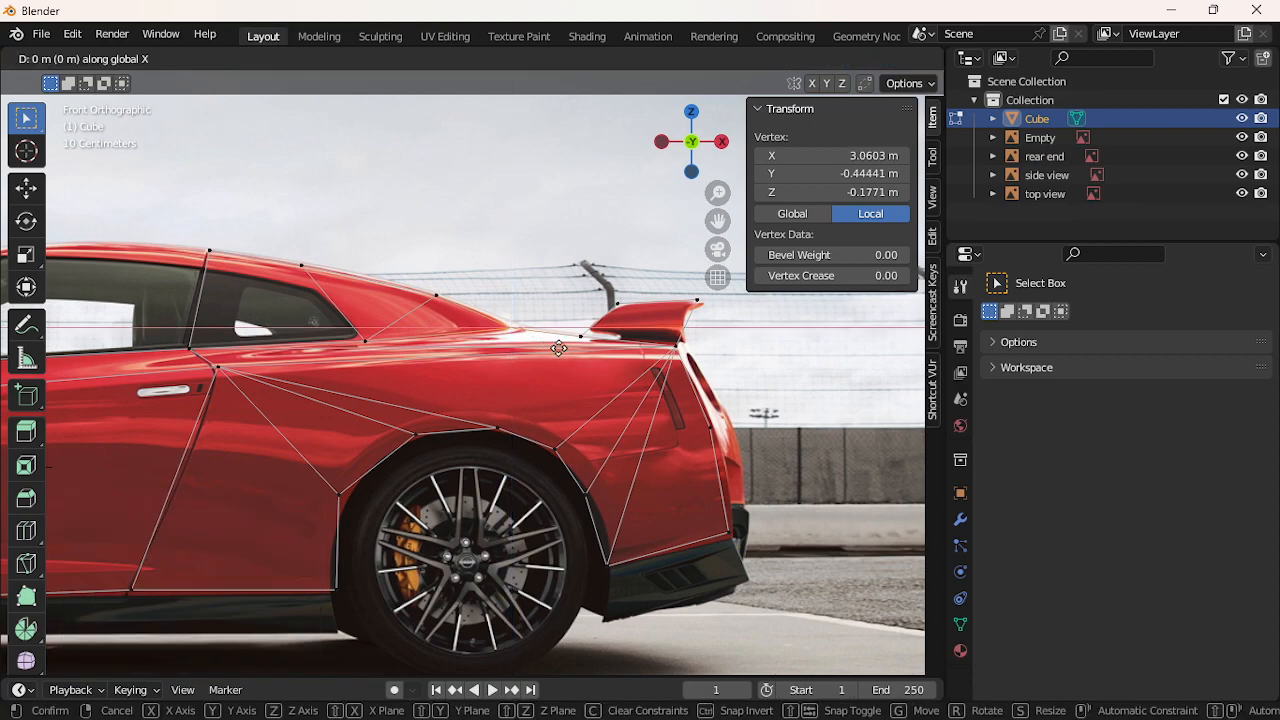
left_click(575, 355)
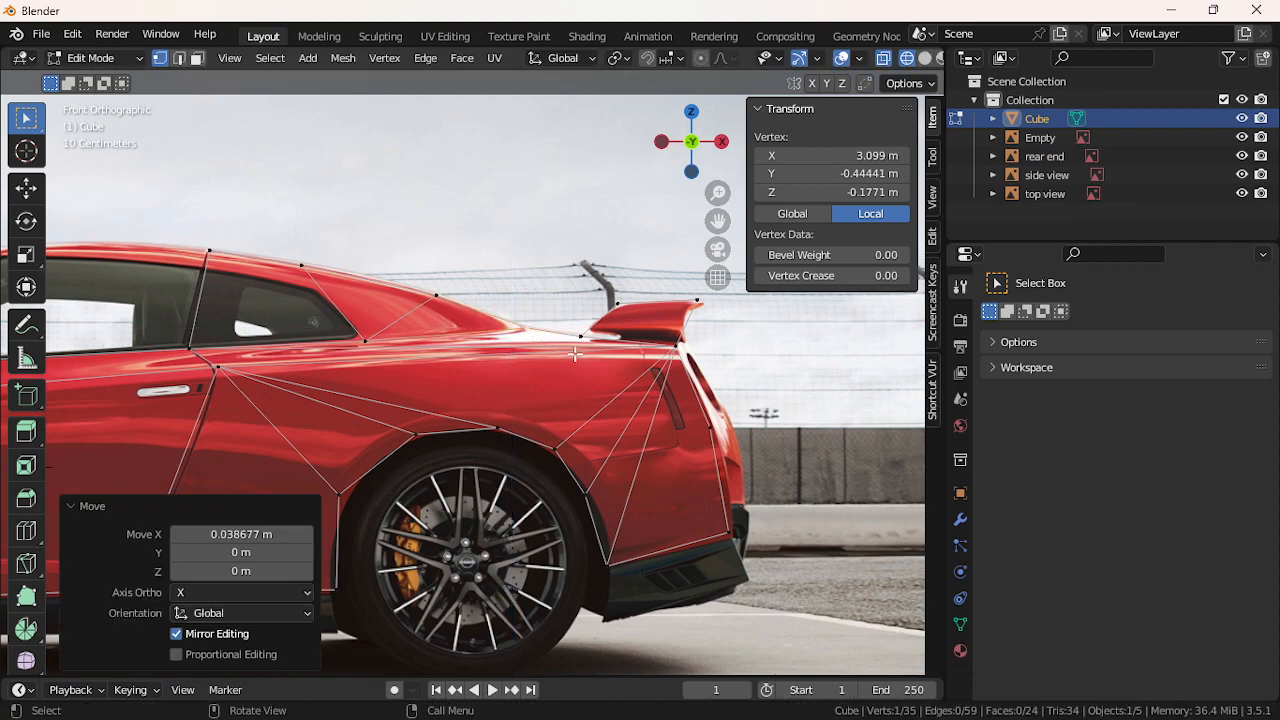
Deselect, zoom out and run Select Faces by Sides with 4 vertices, trying Less Than
left_click(508, 249)
scroll(508, 249, "down", 4)
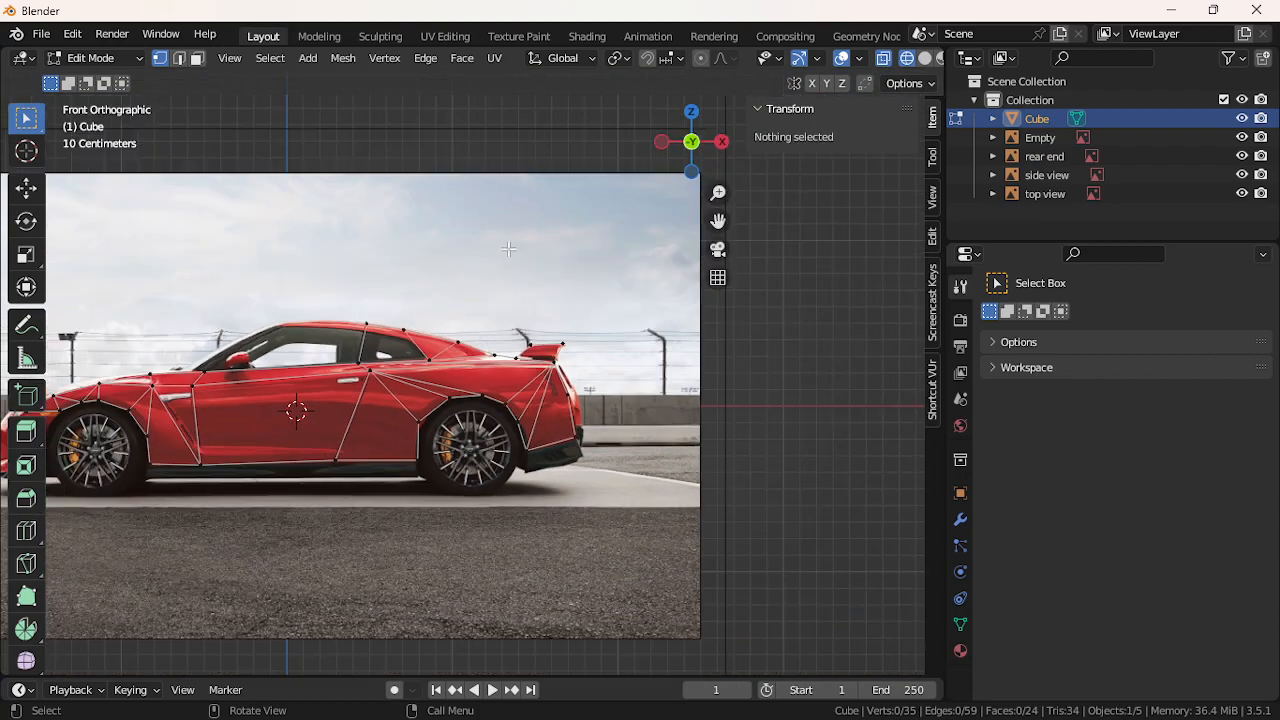
left_click(270, 58)
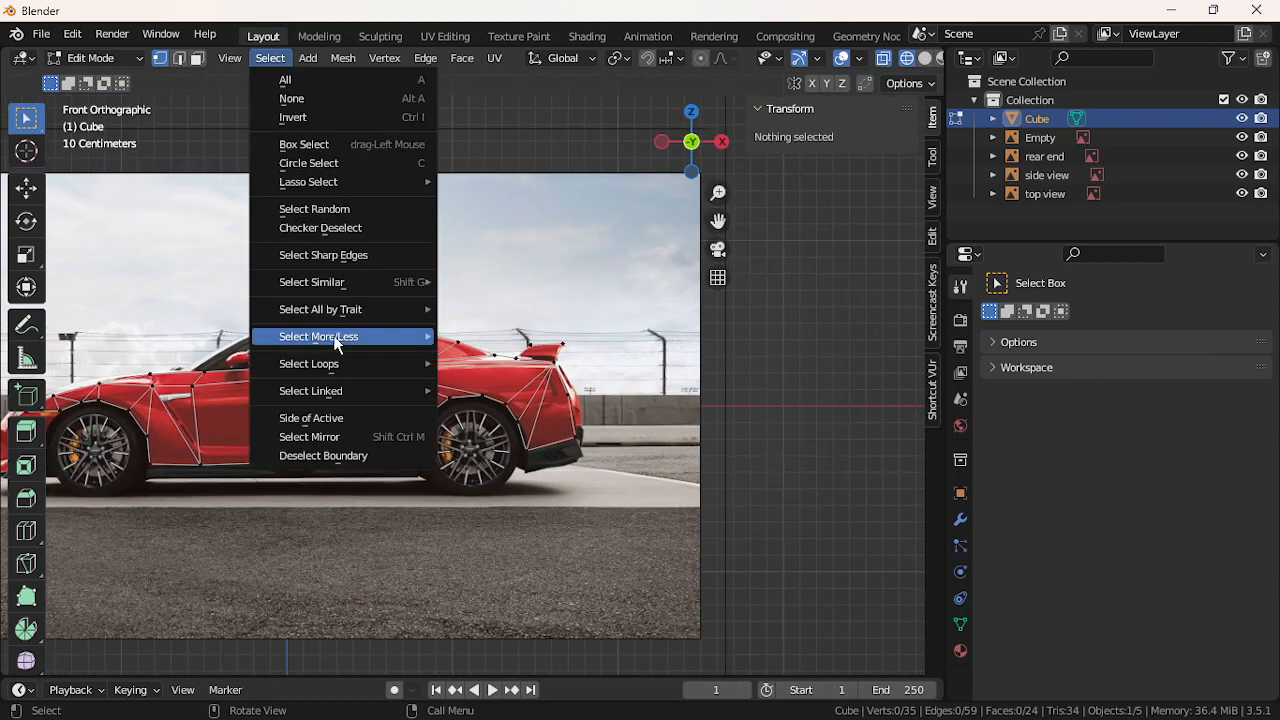
mouse_move(358, 312)
left_click(455, 364)
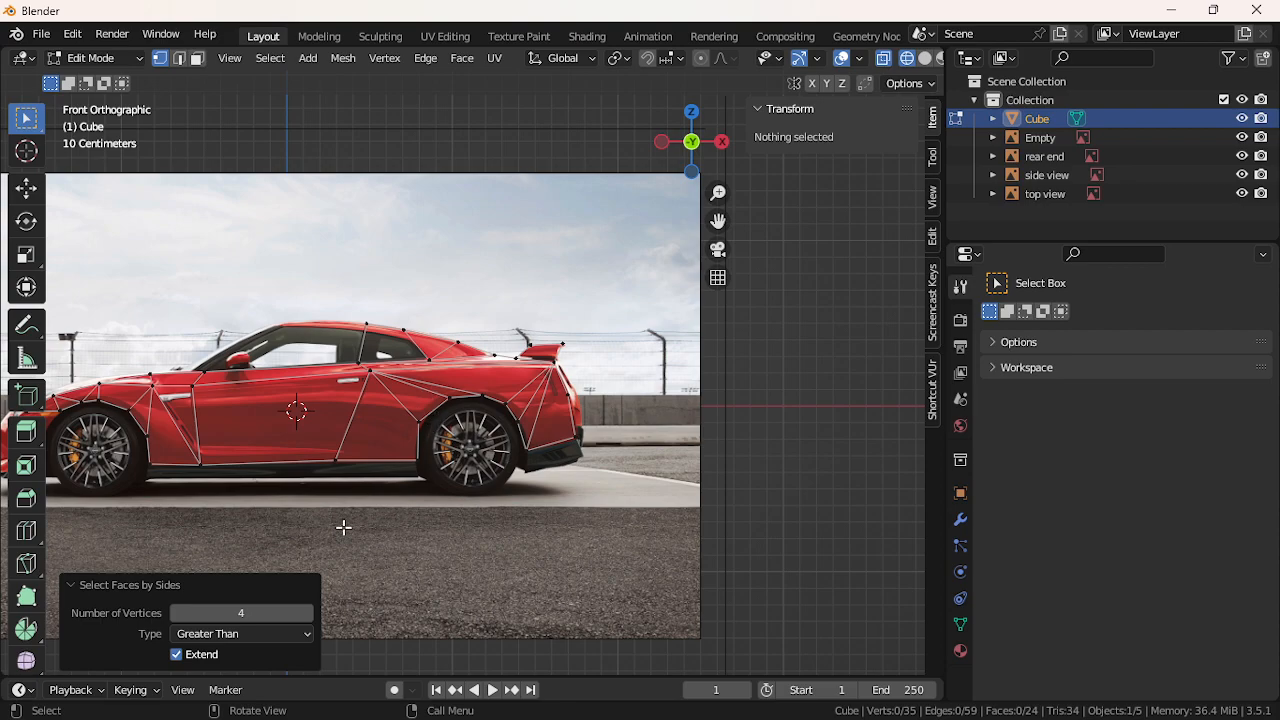
left_click(273, 627)
left_click(272, 613)
left_click(273, 611)
left_click(273, 627)
Cycle the type through Equal To, Greater Than and Not Equal To, ending on Greater Than
left_click(273, 627)
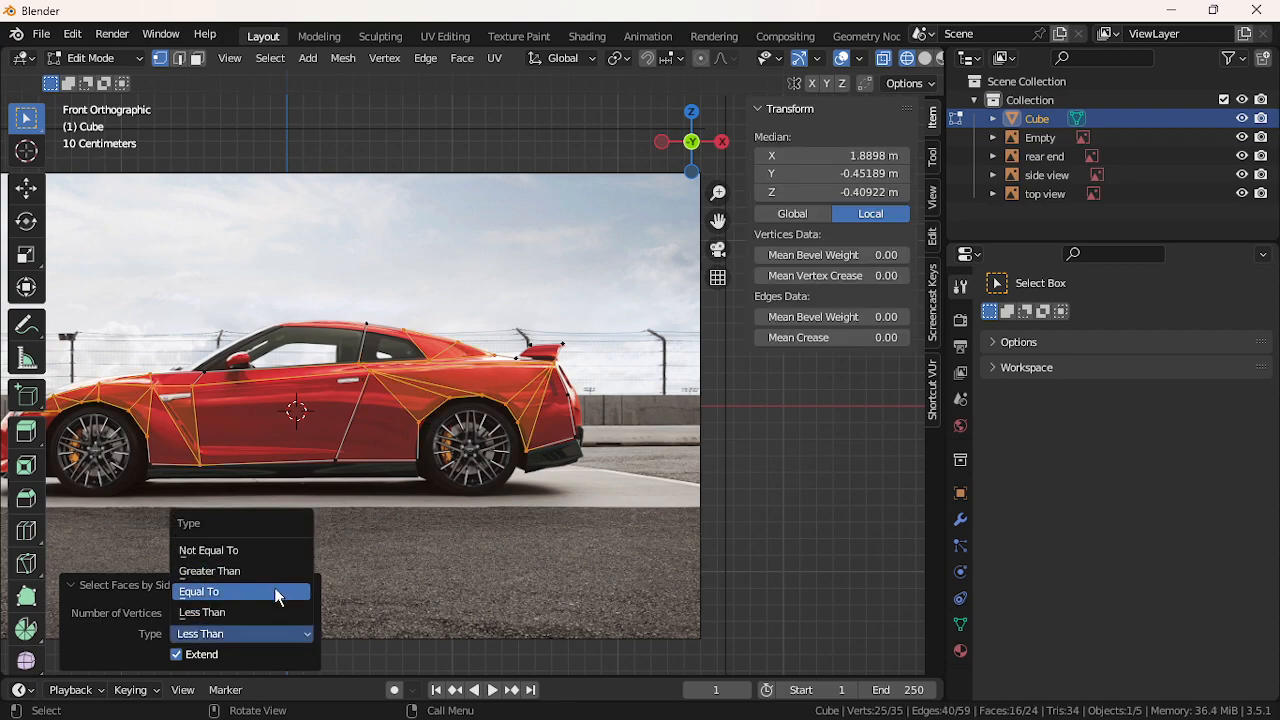
left_click(274, 587)
left_click(278, 629)
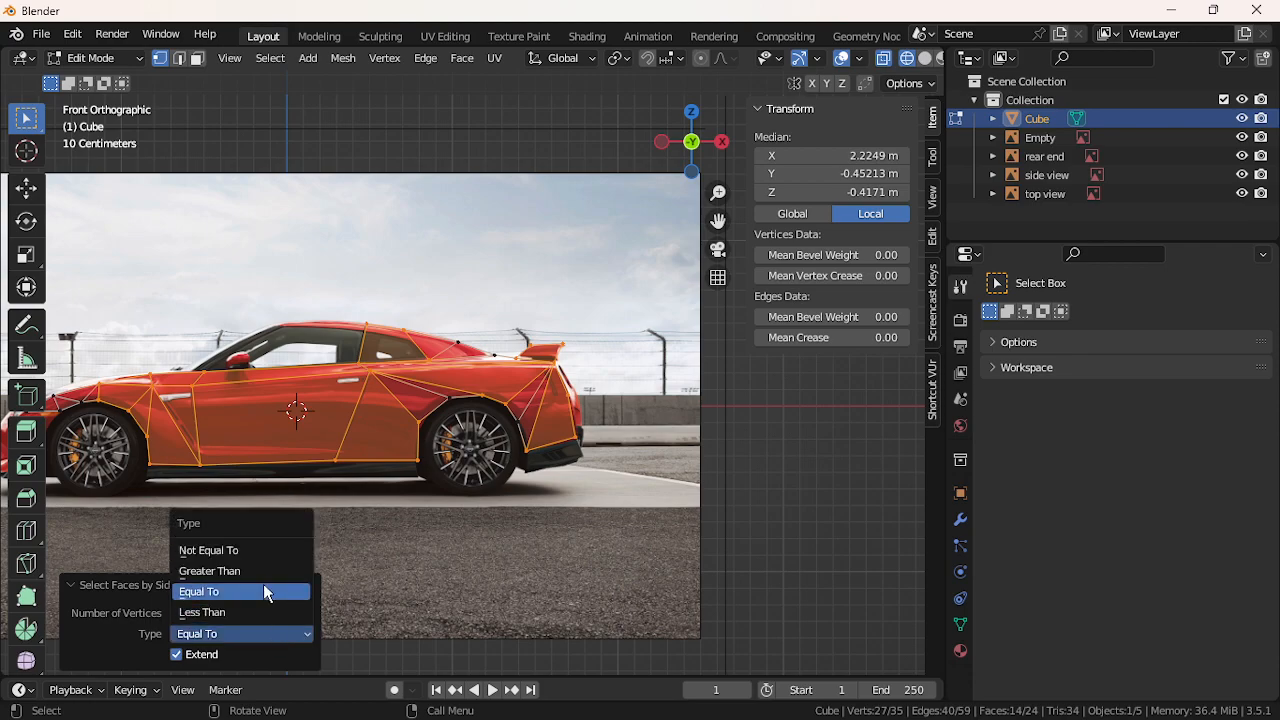
left_click(260, 571)
left_click(286, 629)
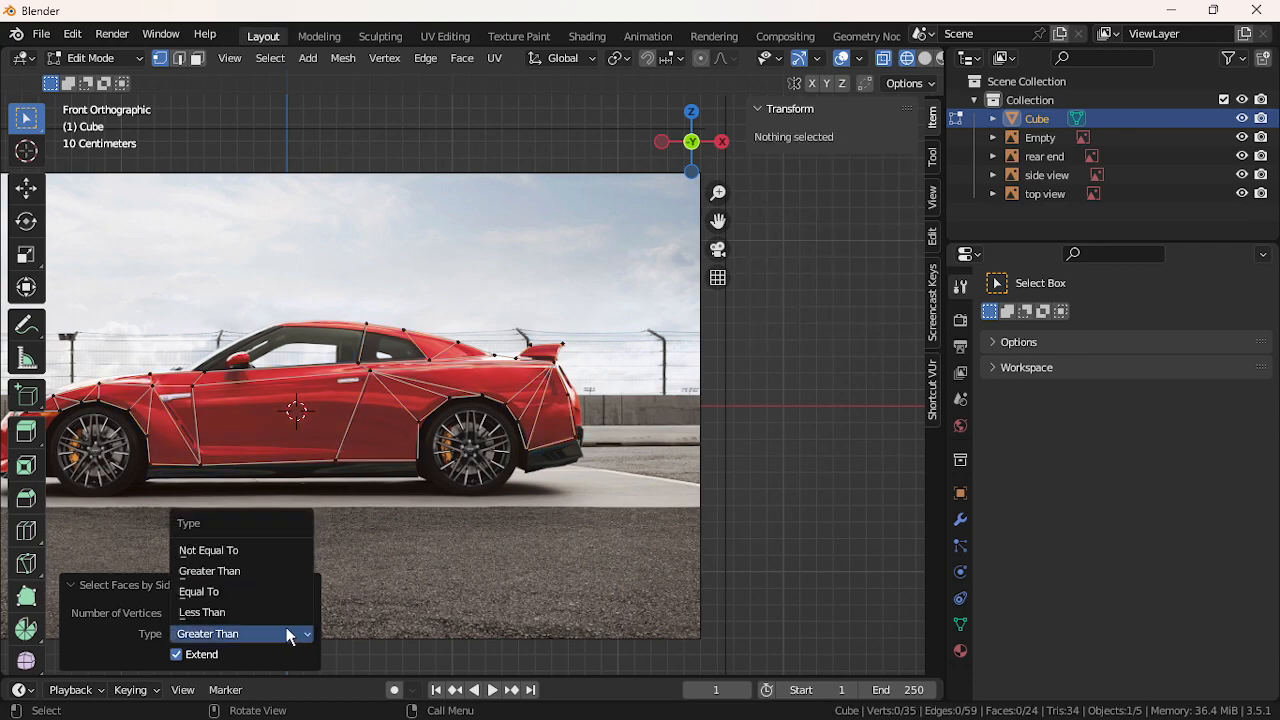
left_click(271, 557)
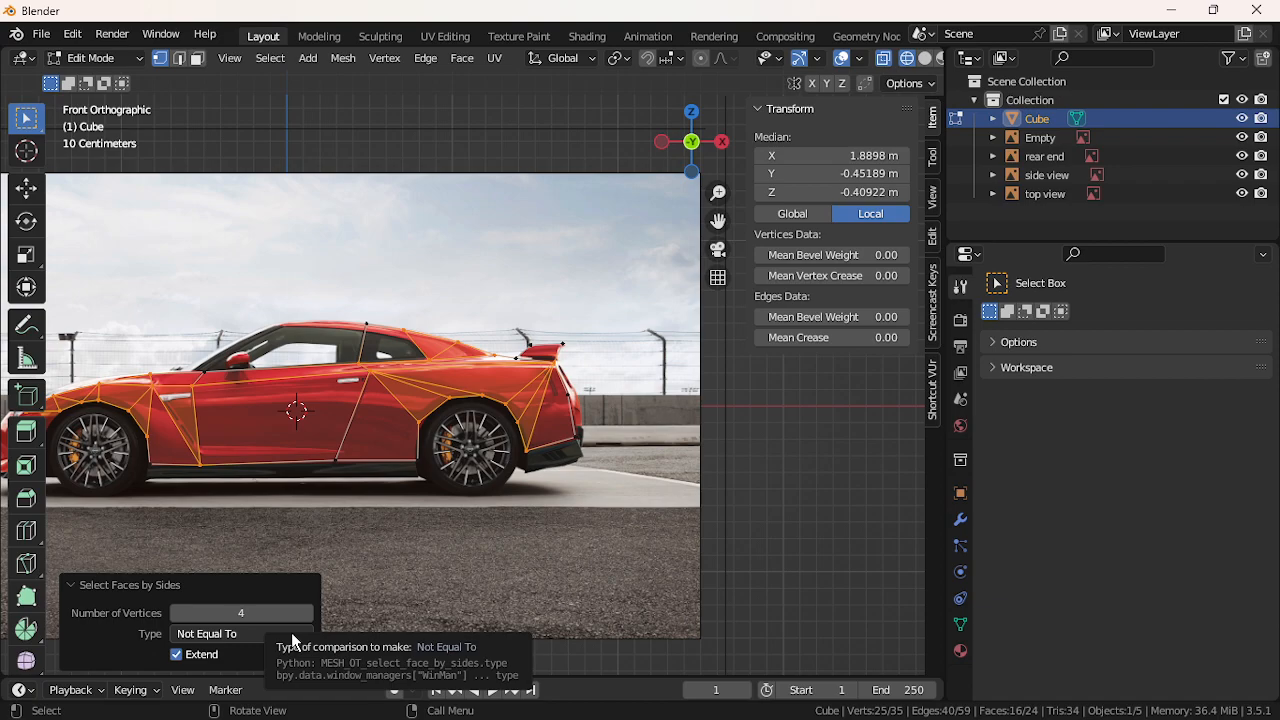
left_click(290, 632)
left_click(272, 573)
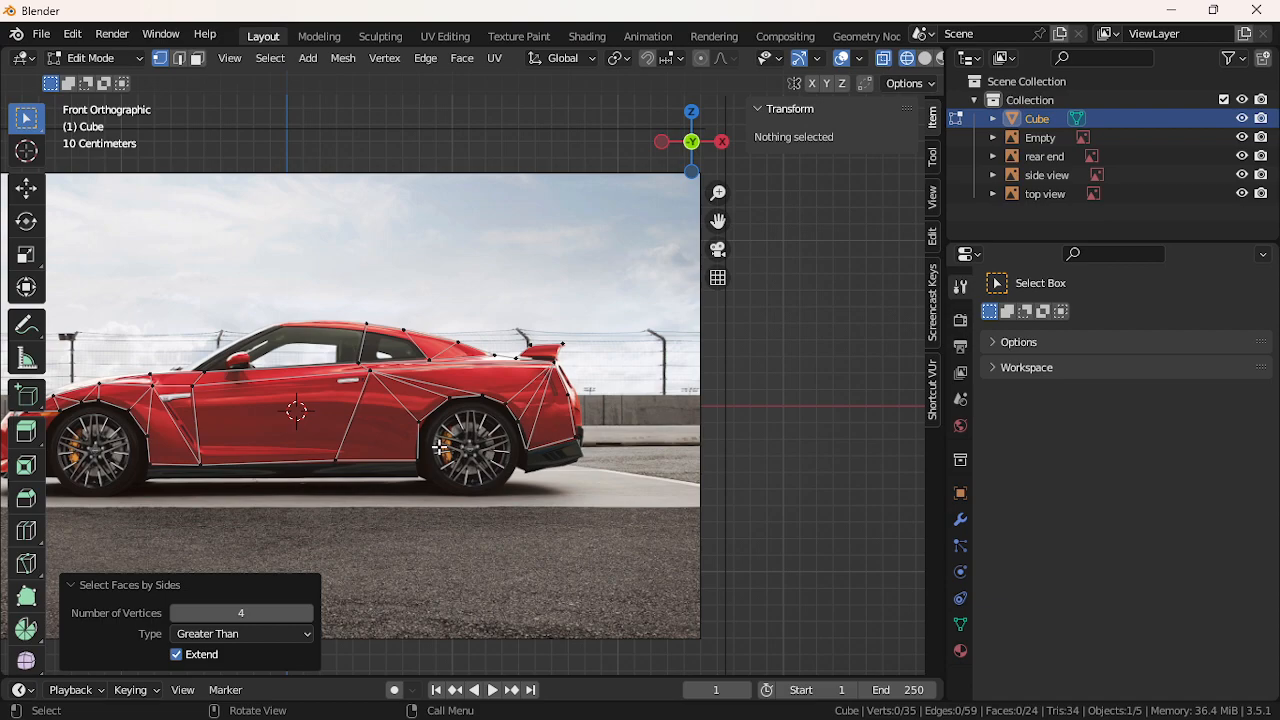
scroll(441, 449, "up", 4)
scroll(451, 461, "down", 2)
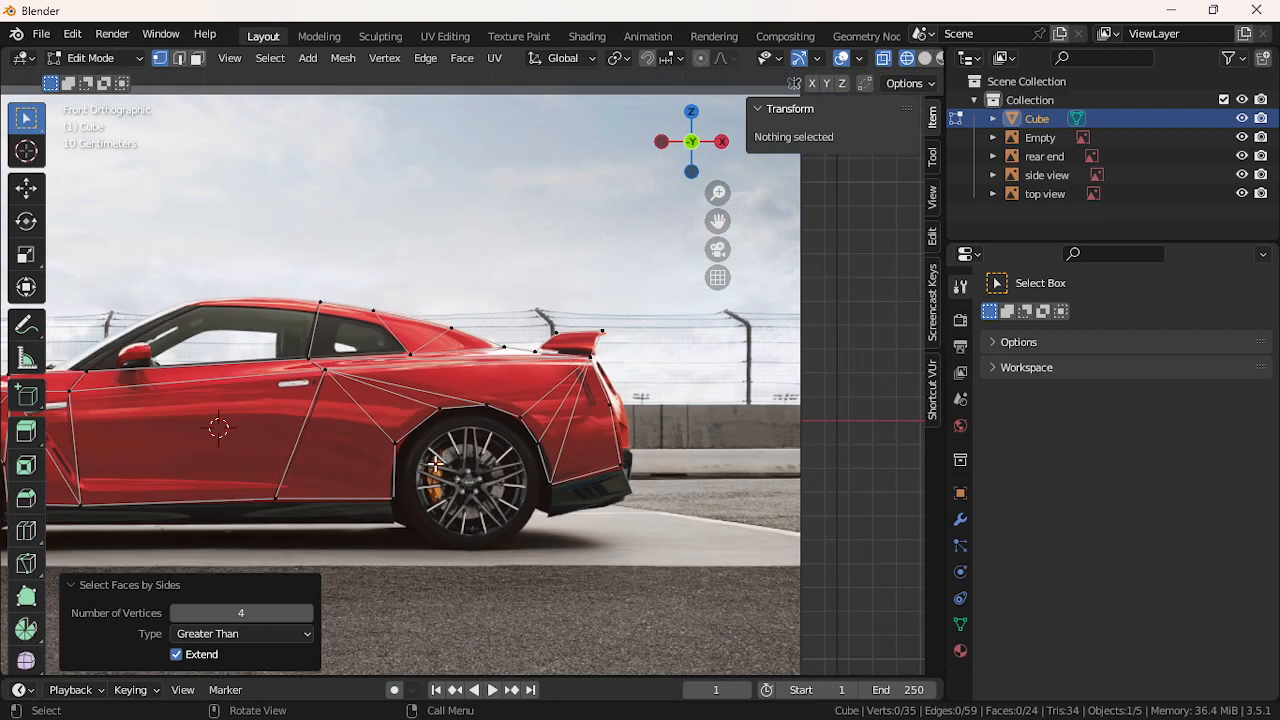
left_click_drag(712, 220, 960, 308)
Extrude three vertices from the front roof vertex forward and down the windshield
left_click(568, 385)
key("e")
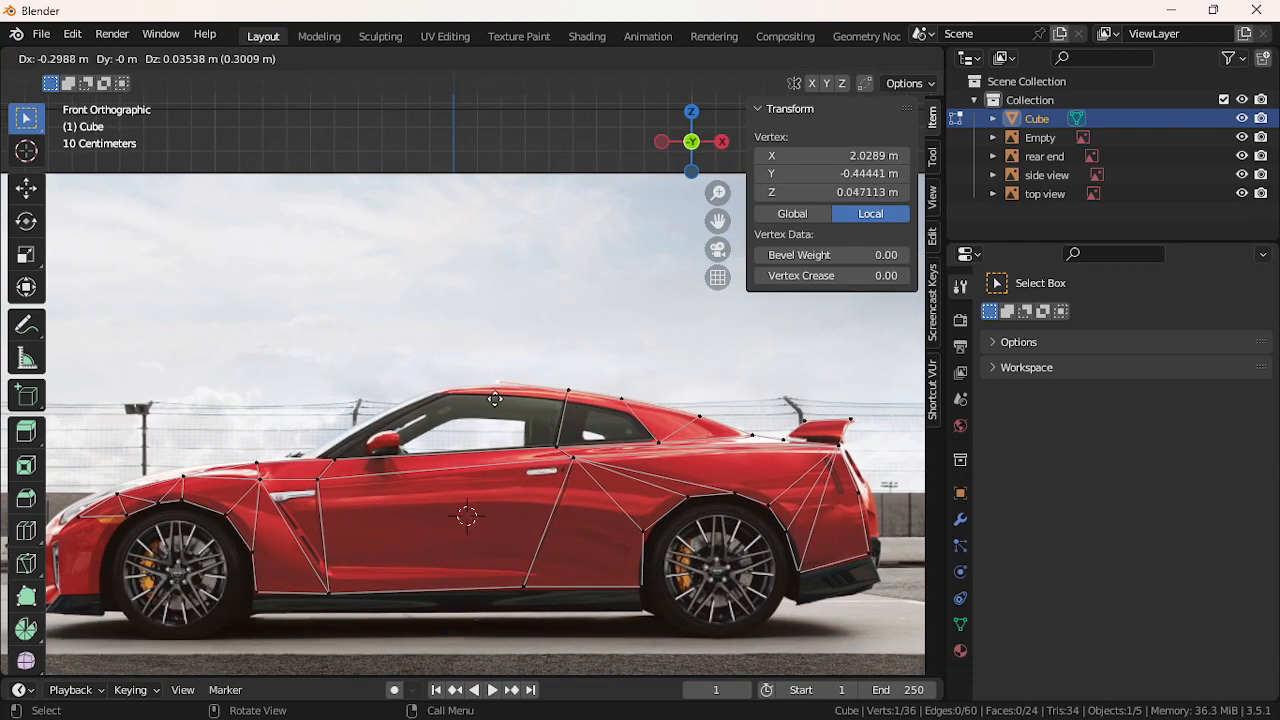
left_click(484, 405)
key("e")
left_click(437, 410)
key("e")
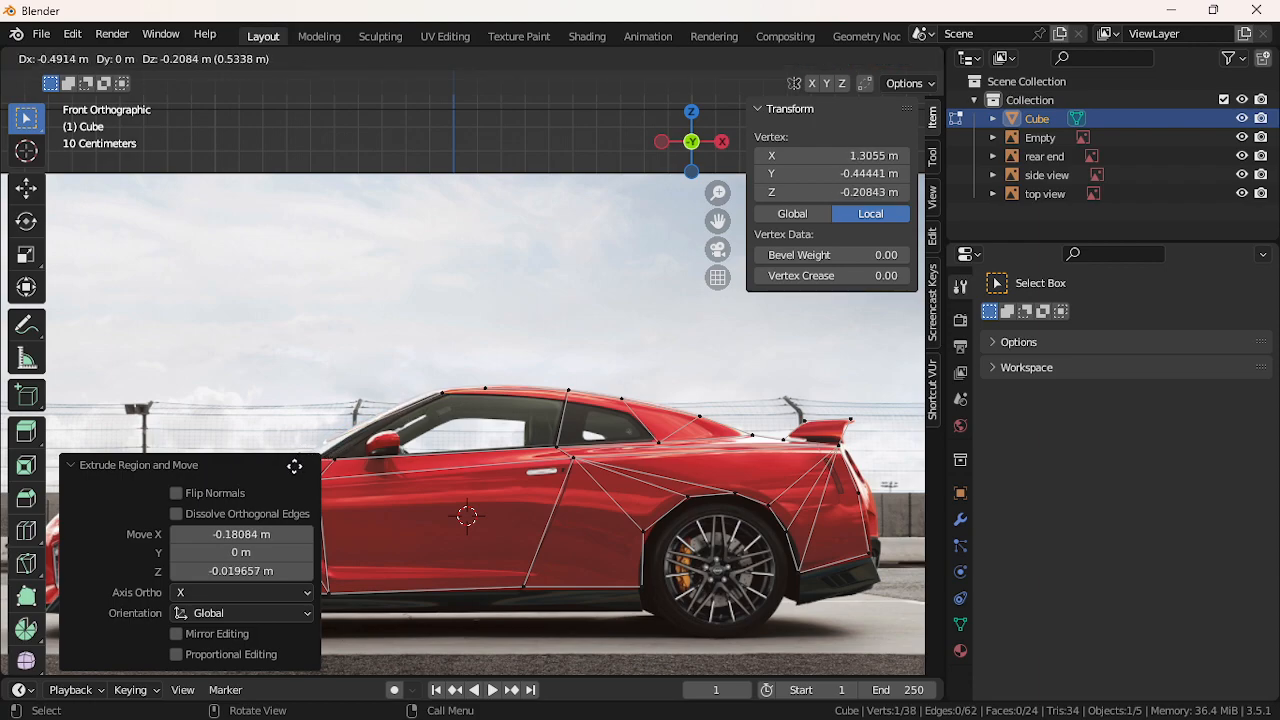
left_click(368, 431)
Adjust the windshield-base vertex, then add a new vertex on the hood line
key("g")
key("z")
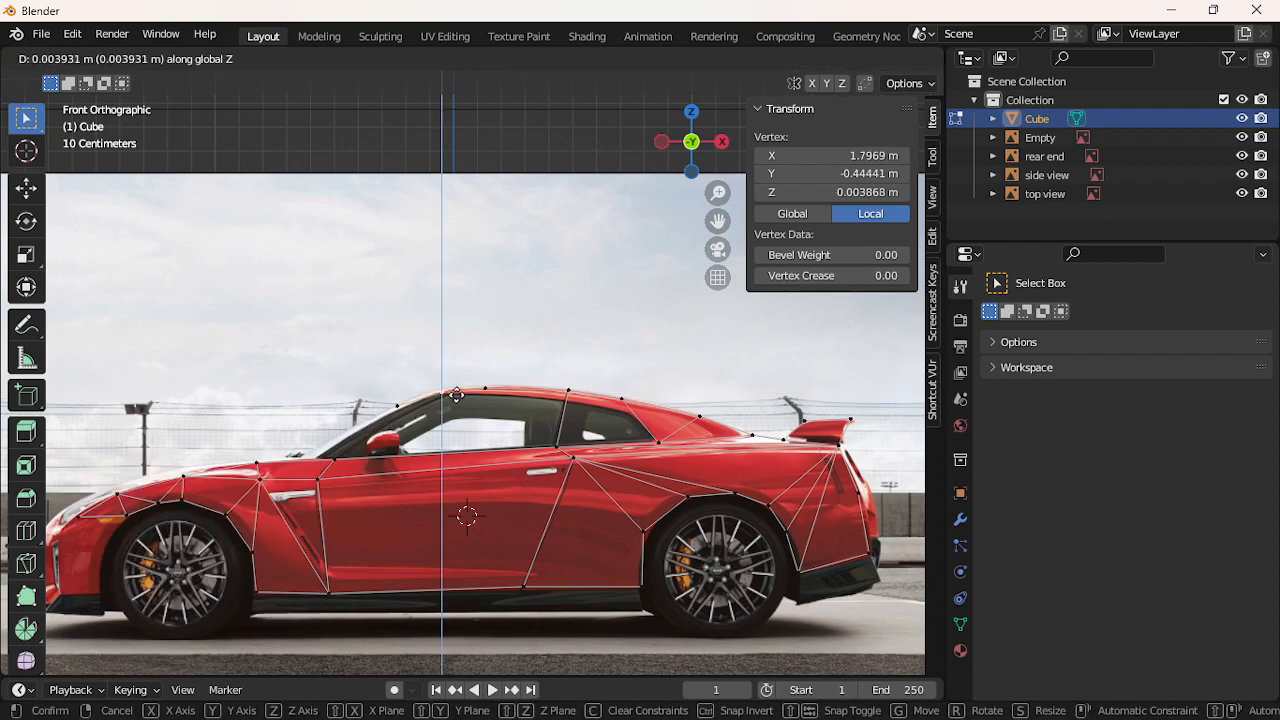
left_click(418, 397)
key("g")
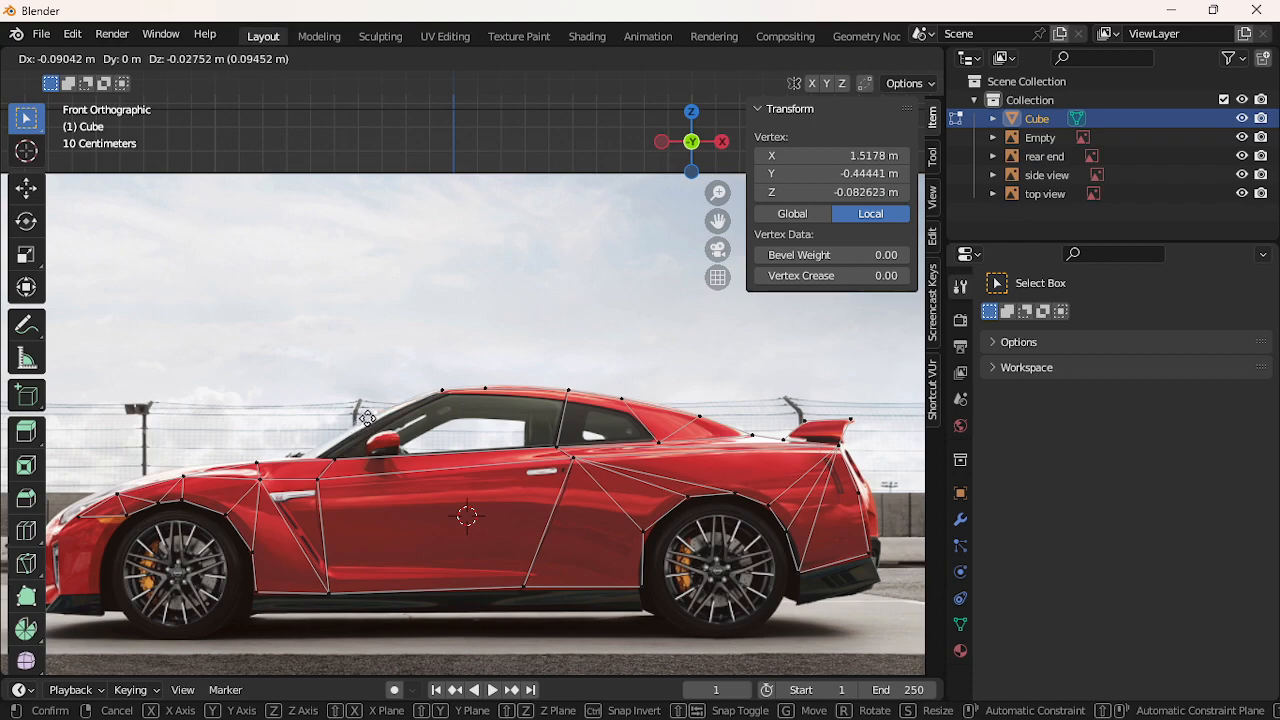
left_click(369, 418)
key("g")
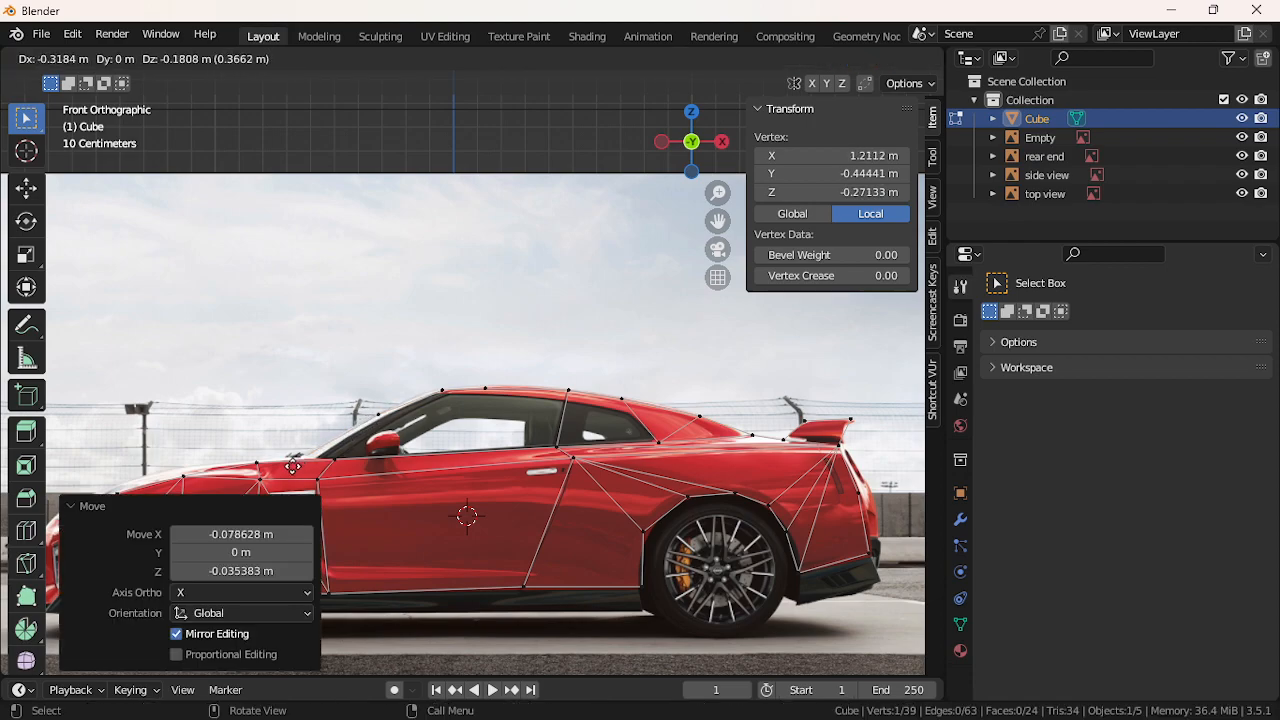
left_click(297, 467)
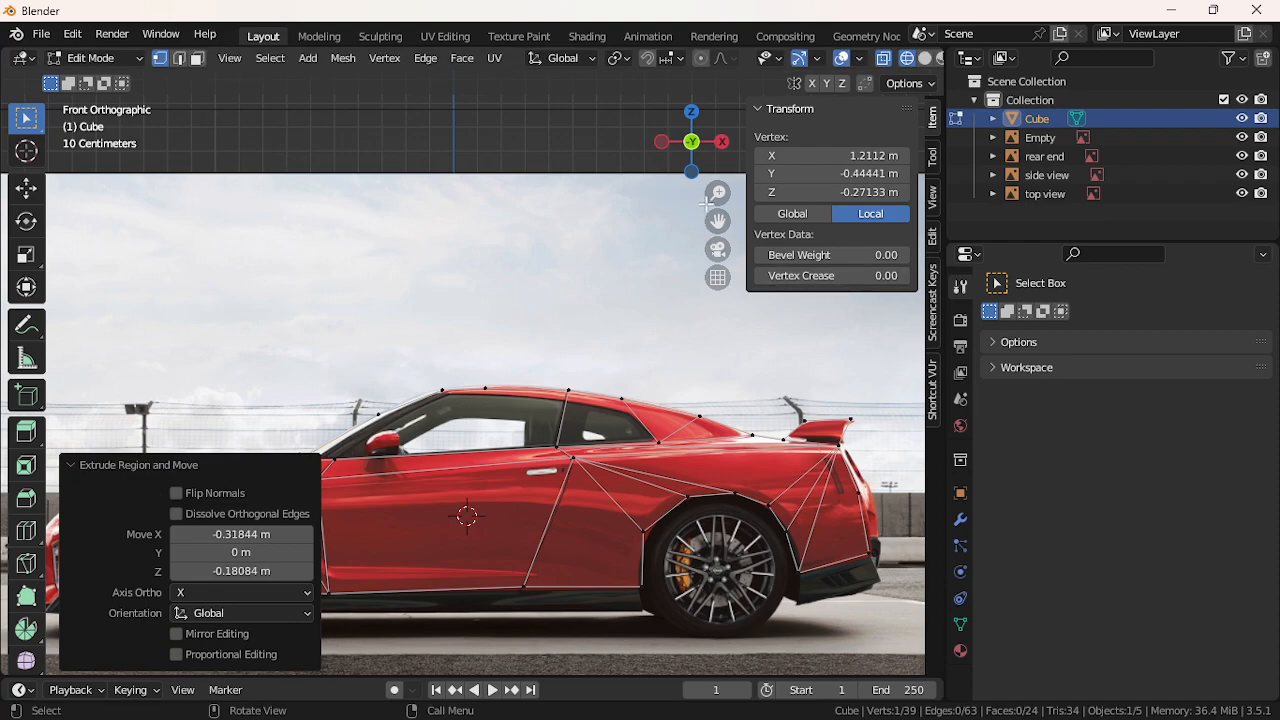
Frame the windshield base and lower its vertex slightly along Z
middle_click_drag(525, 357, 672, 238, "shift")
scroll(525, 327, "up", 2)
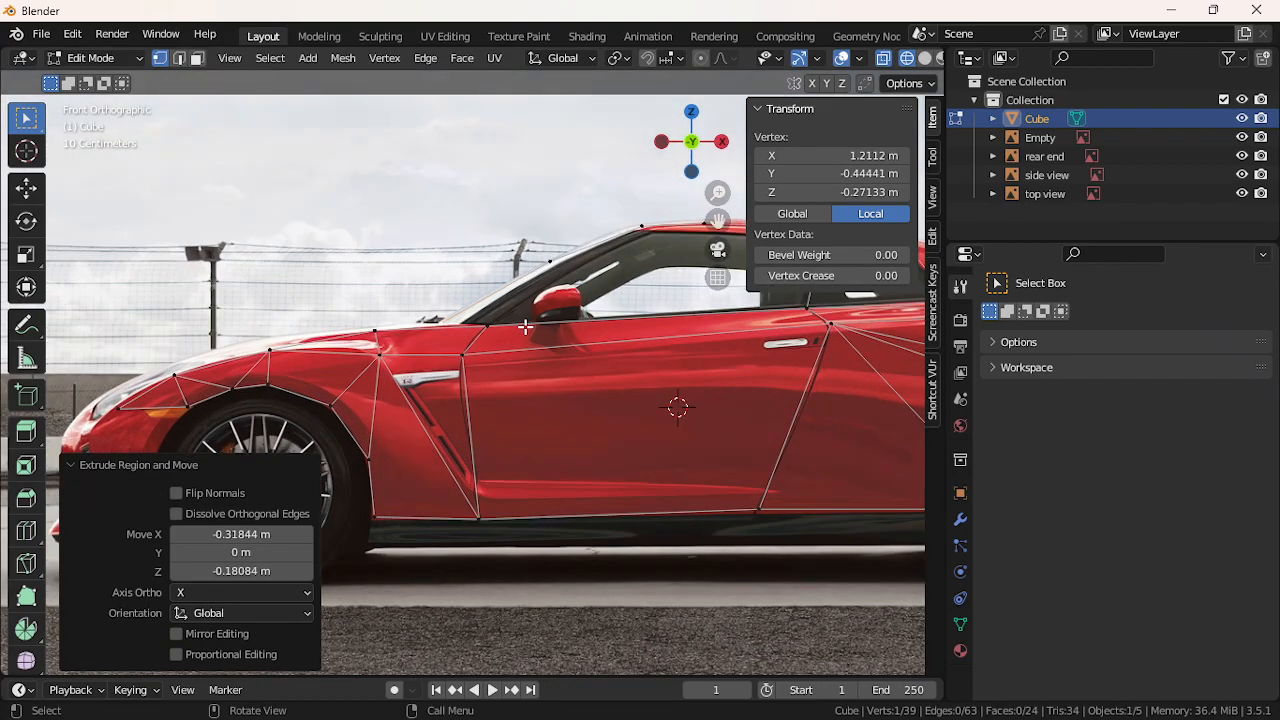
scroll(525, 327, "up", 2)
left_click_drag(716, 222, 428, 290)
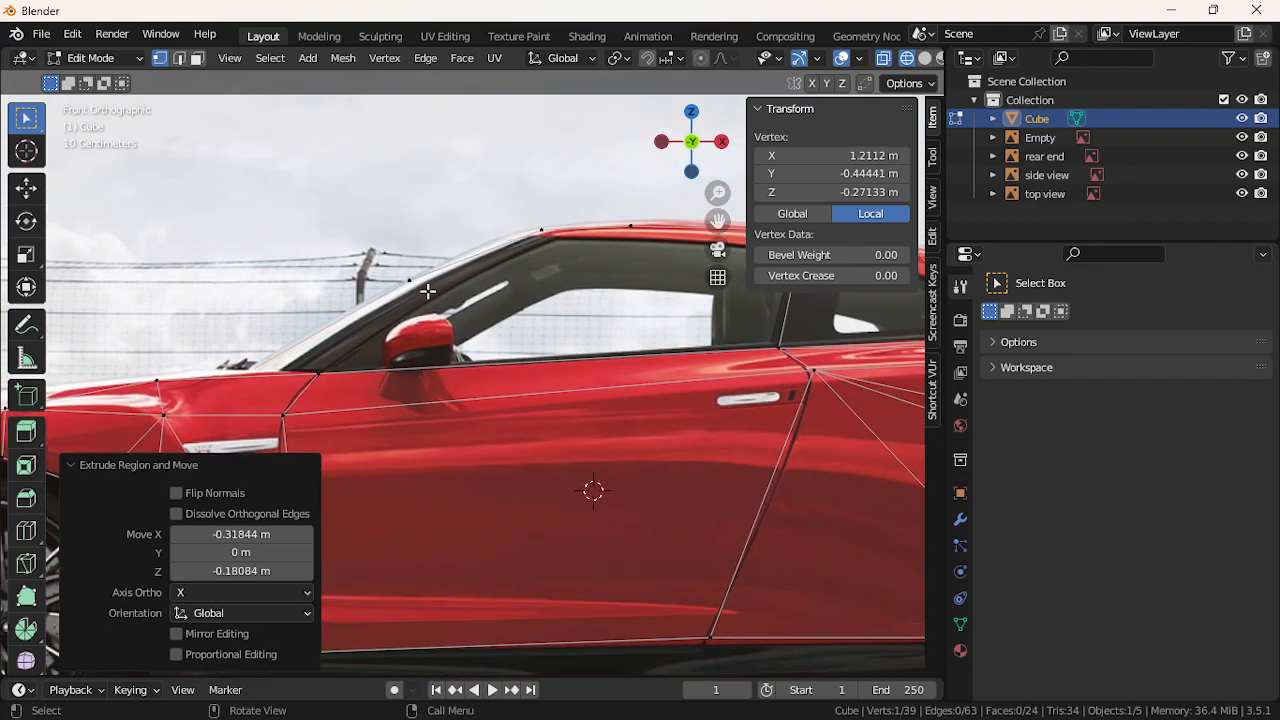
left_click(319, 378, "shift")
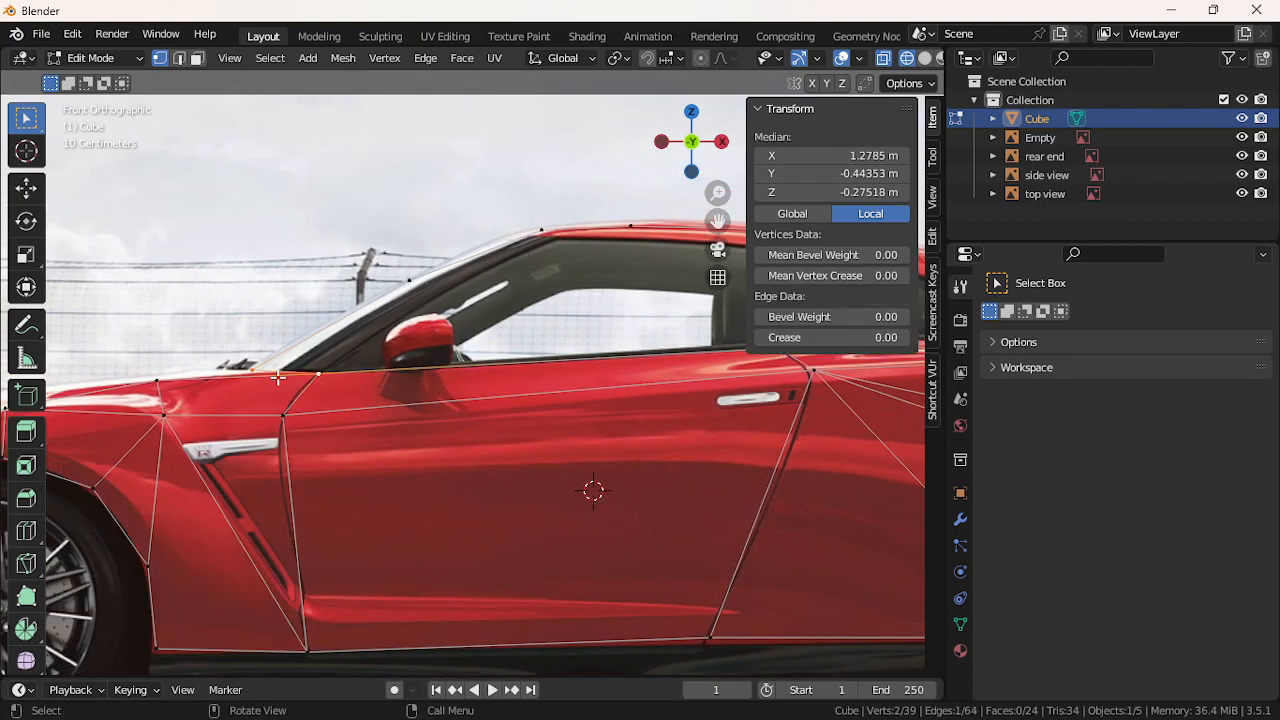
left_click(279, 378)
key("g")
key("z")
left_click(273, 381)
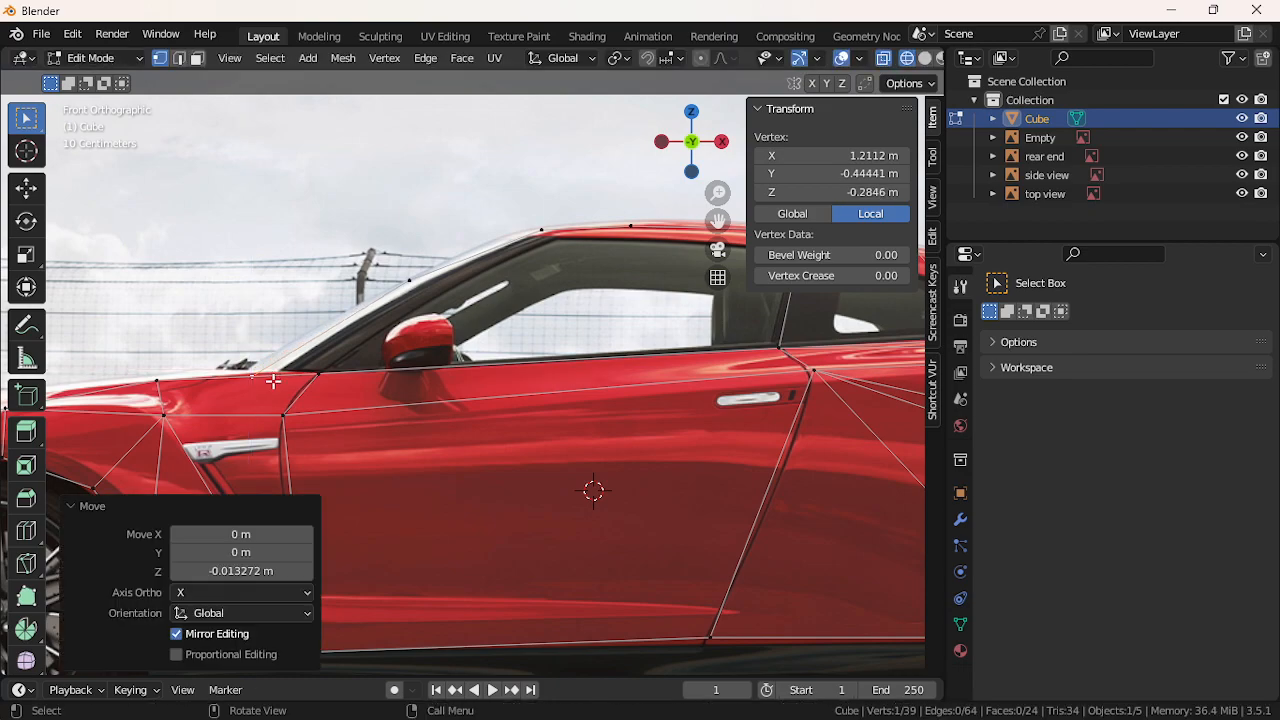
Select the windshield vertices, undo the earlier fill, and fill the windshield face
left_click(409, 283)
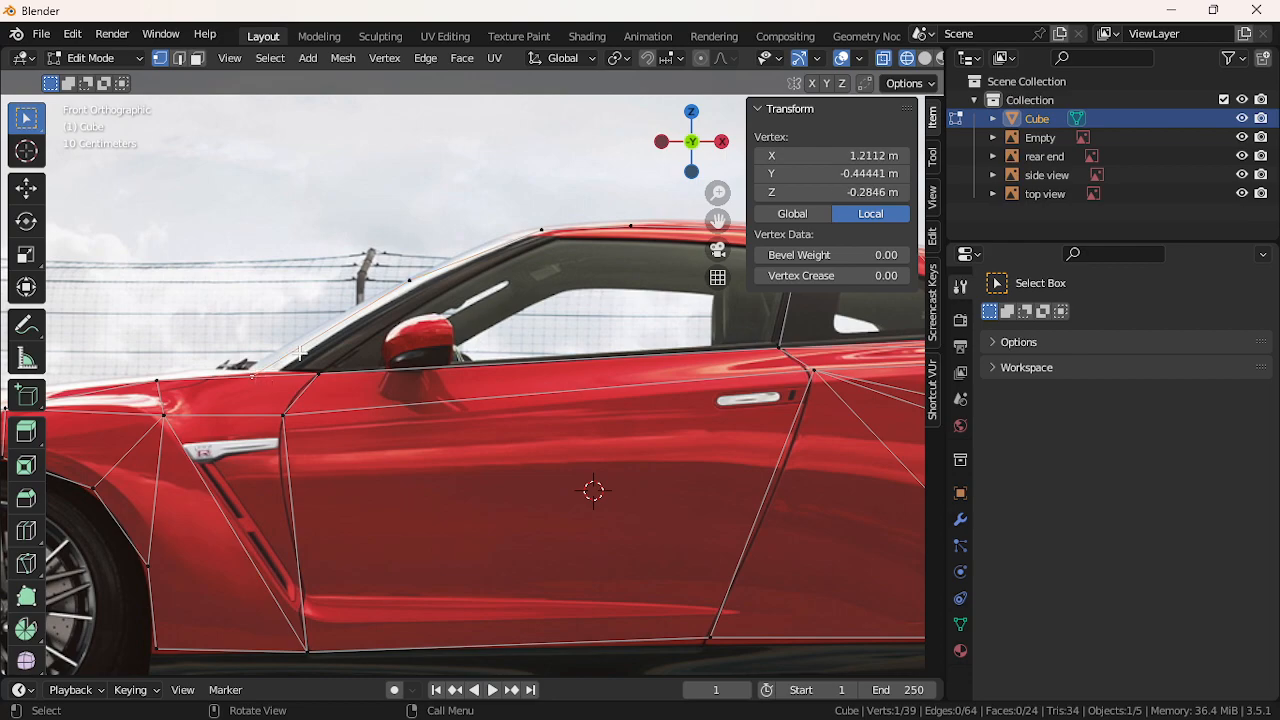
left_click(415, 297, "shift")
key("ctrl+z")
left_click(322, 372, "shift")
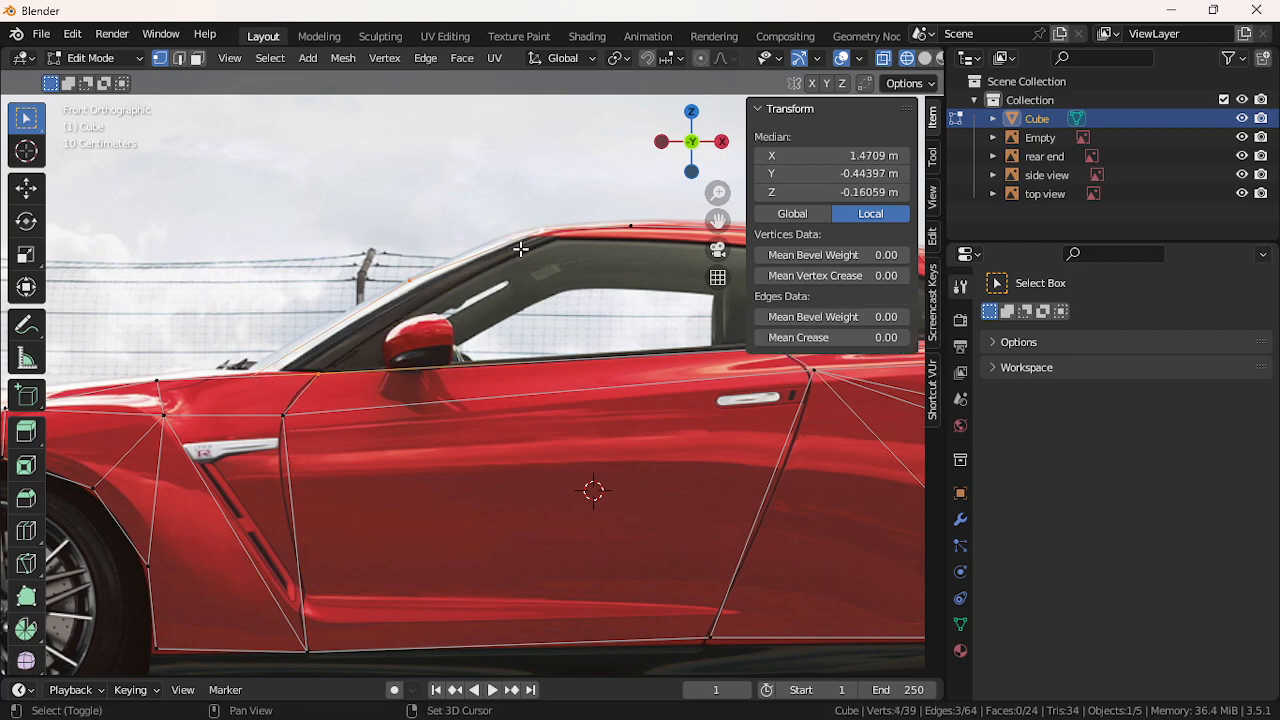
key("f")
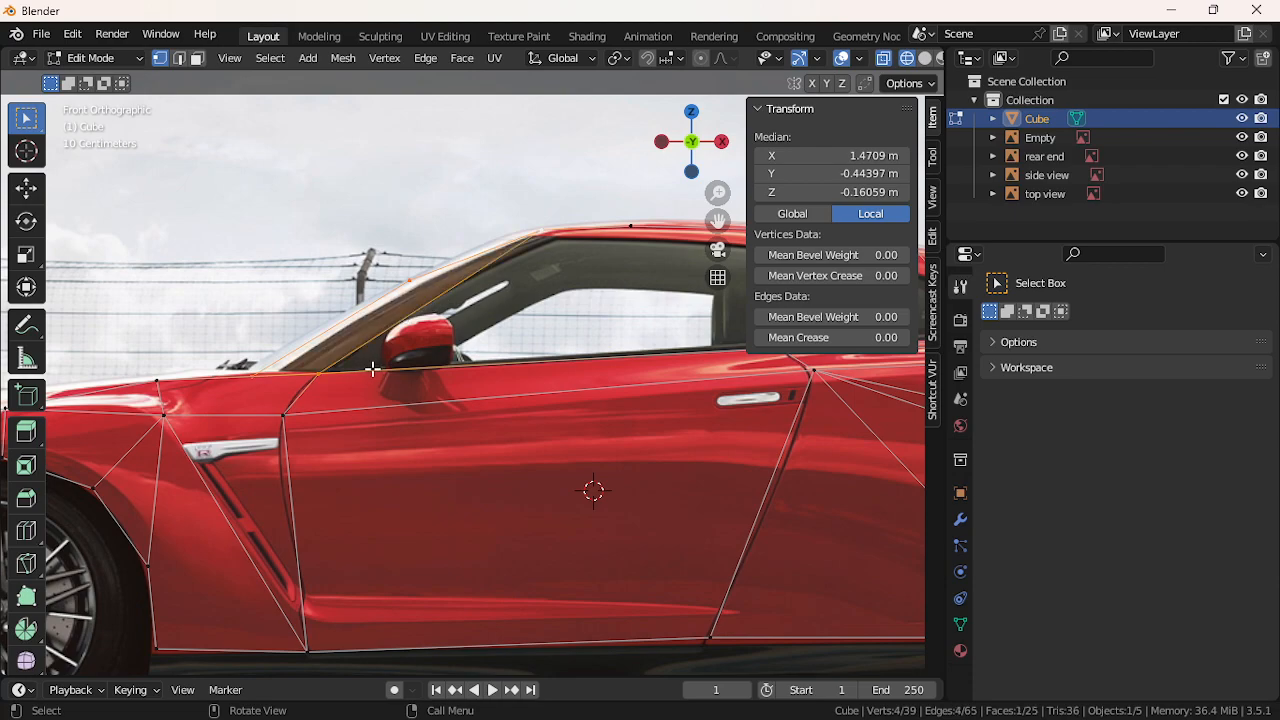
Try joining the lower windshield vertex to upper vertices with edges, then undo those trial edges
left_click(296, 375)
left_click(637, 251, "shift")
key("f")
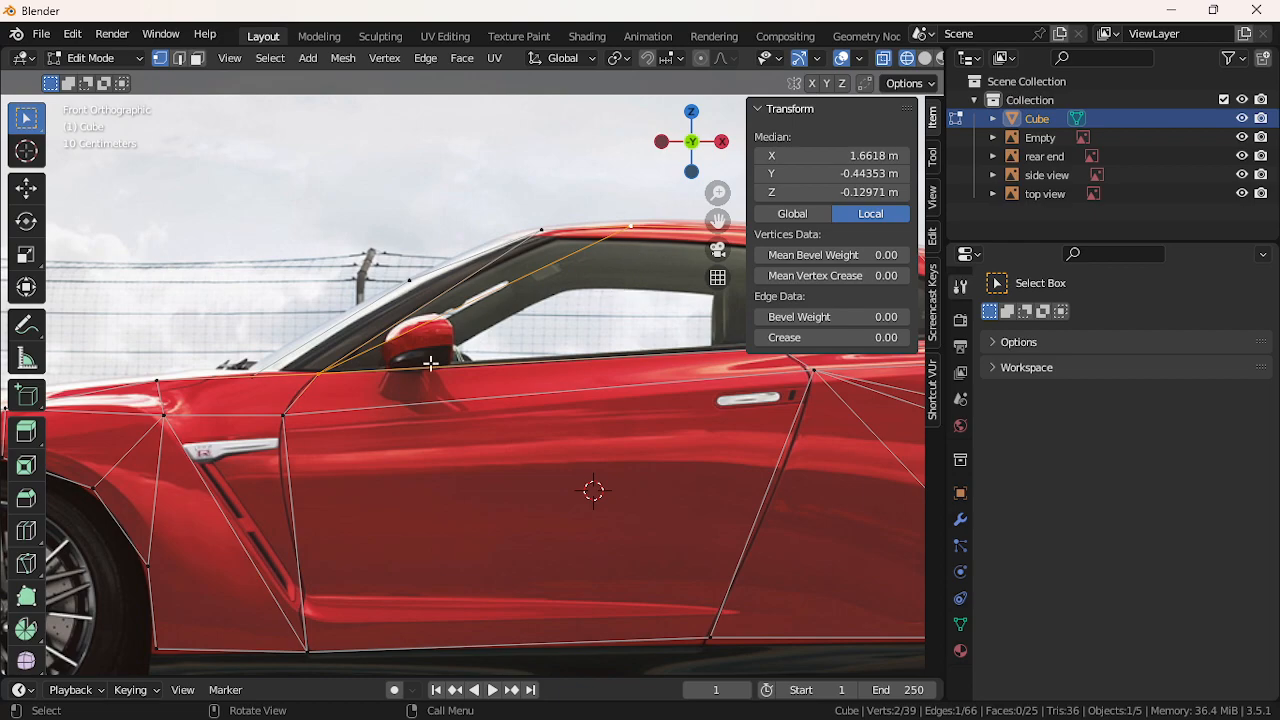
left_click(318, 384)
scroll(660, 313, "down", 2)
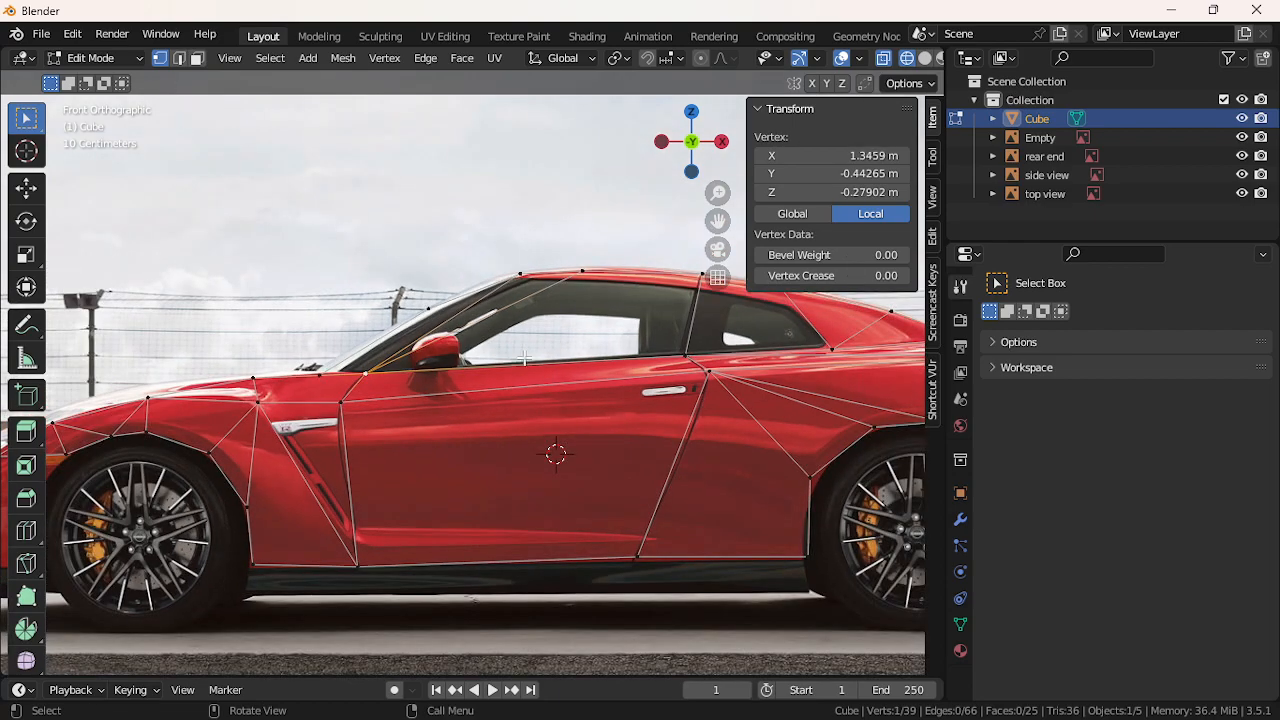
left_click(681, 295, "shift")
key("f")
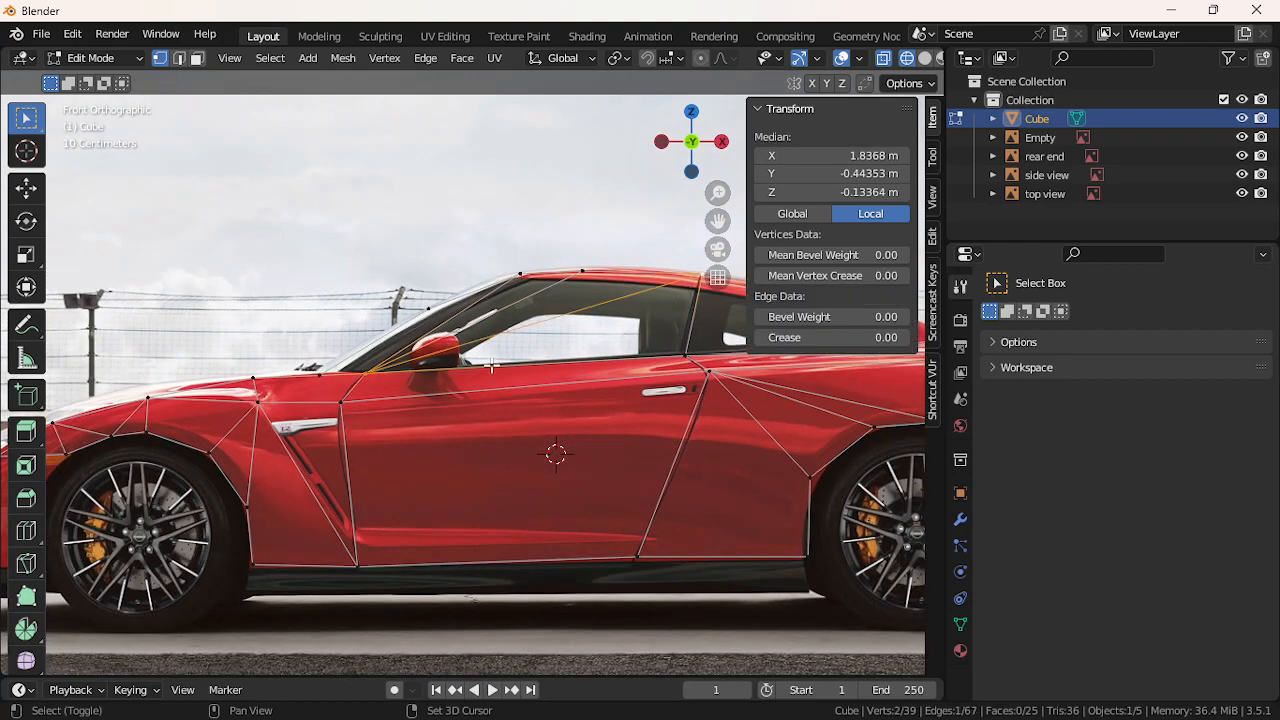
left_click(371, 370)
scroll(677, 320, "down", 1)
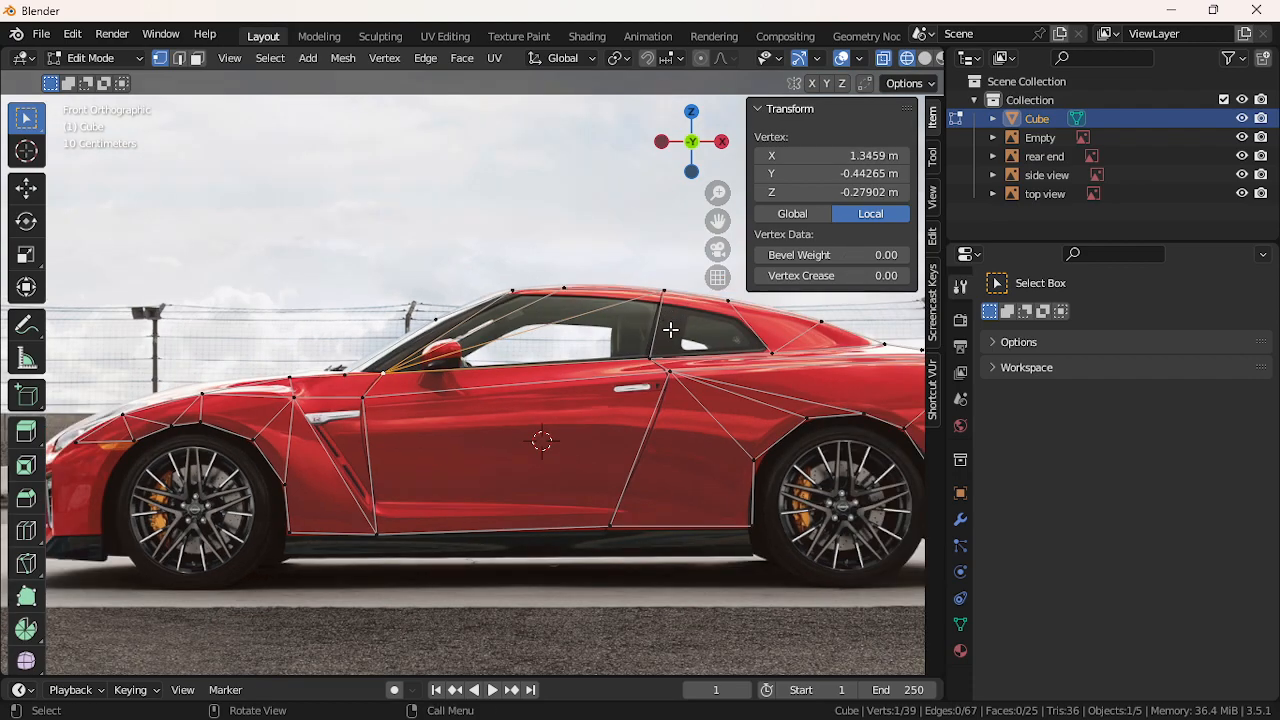
key("ctrl+z")
key("ctrl+z")
key("ctrl+z")
key("ctrl+z")
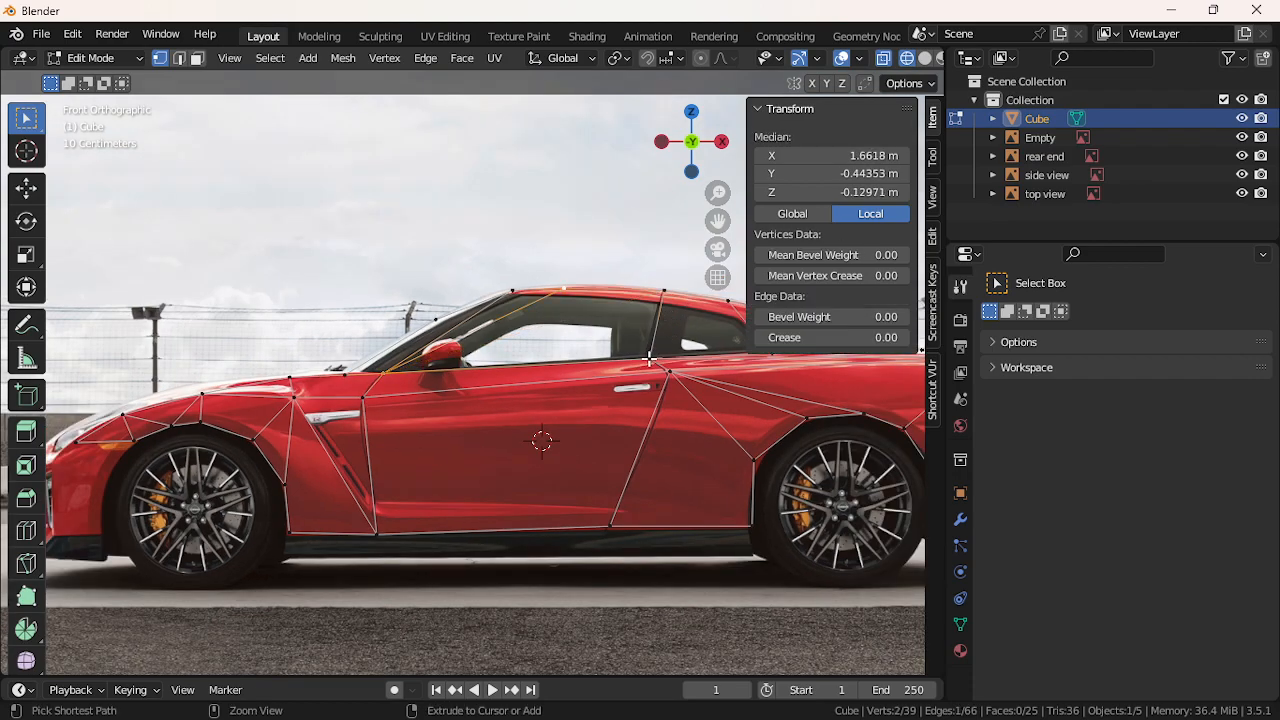
key("ctrl+z")
key("ctrl+z")
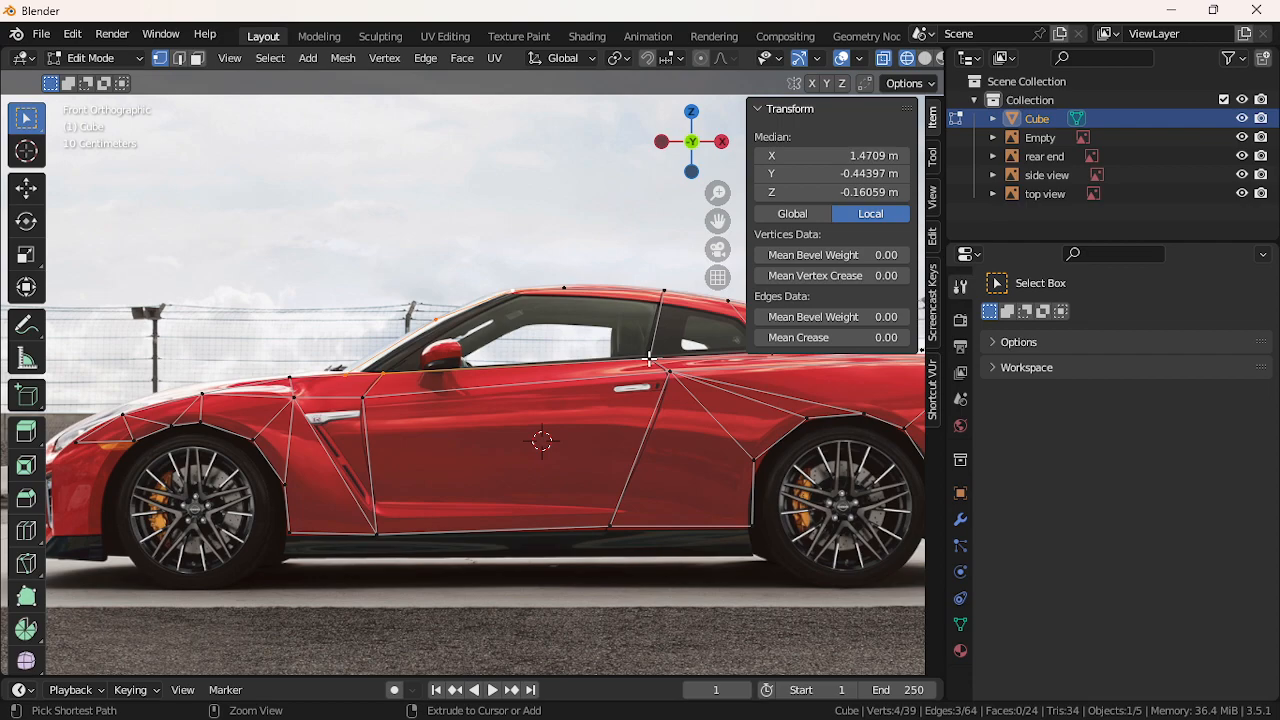
Fill the four windshield vertices with a face and nudge the windshield-base vertex along X
key("f")
left_click(550, 360)
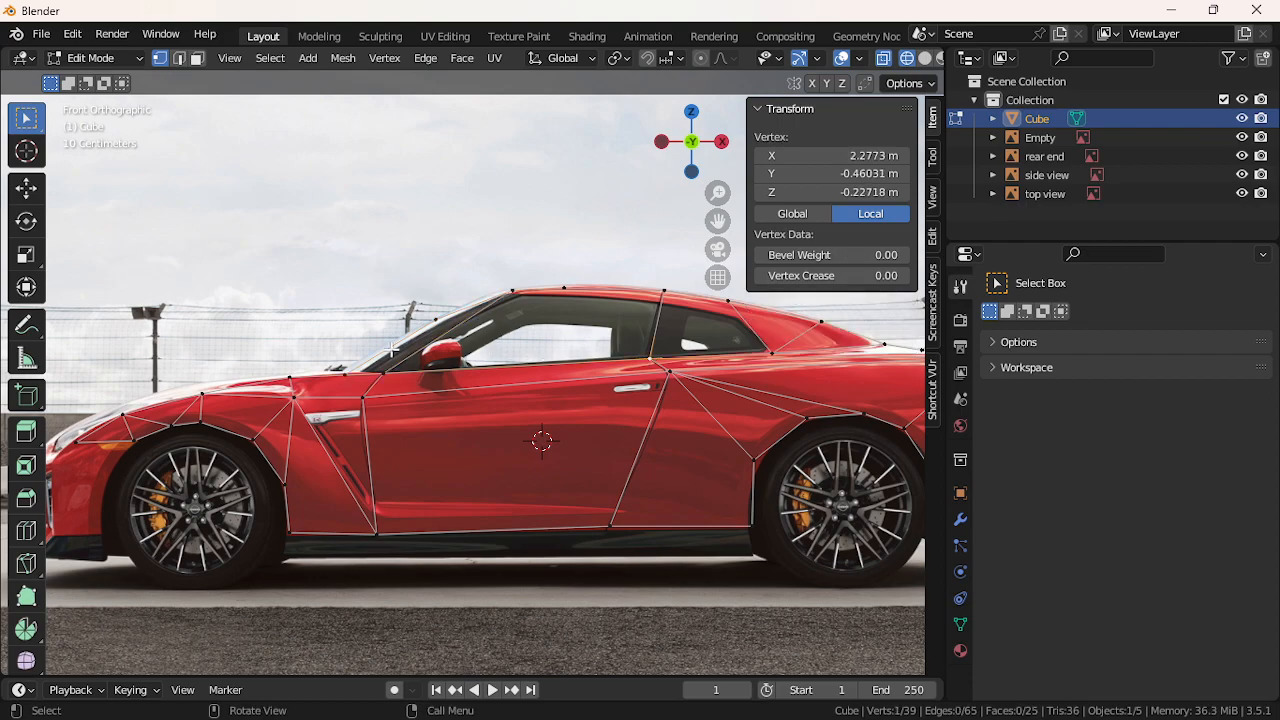
key("g")
key("x")
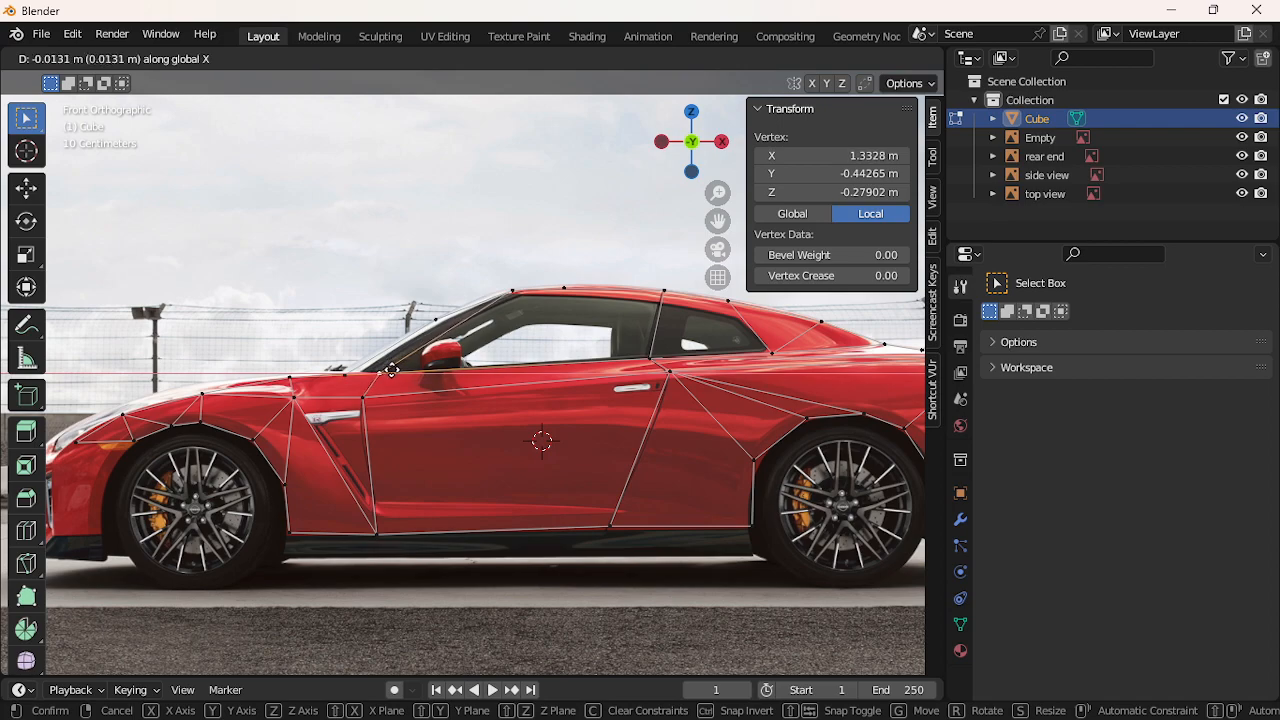
left_click(390, 370)
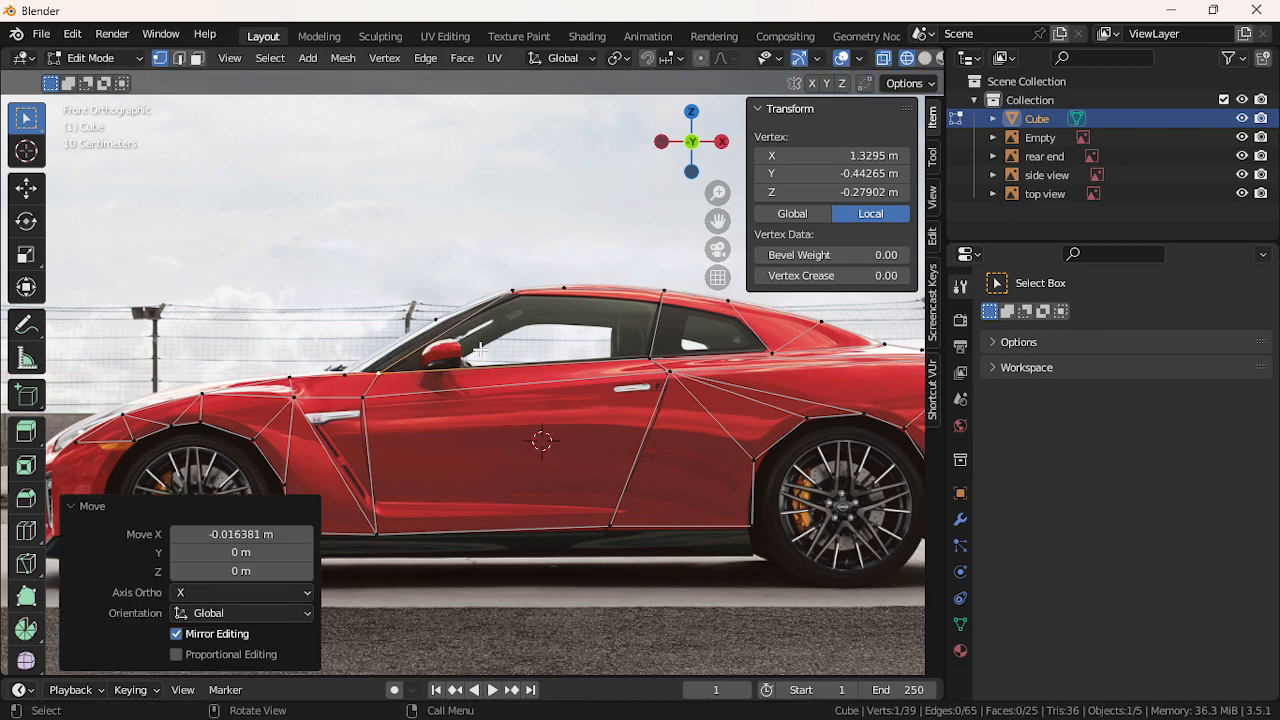
Fill faces between the roofline vertices, including a three-vertex triangle
left_click(520, 294)
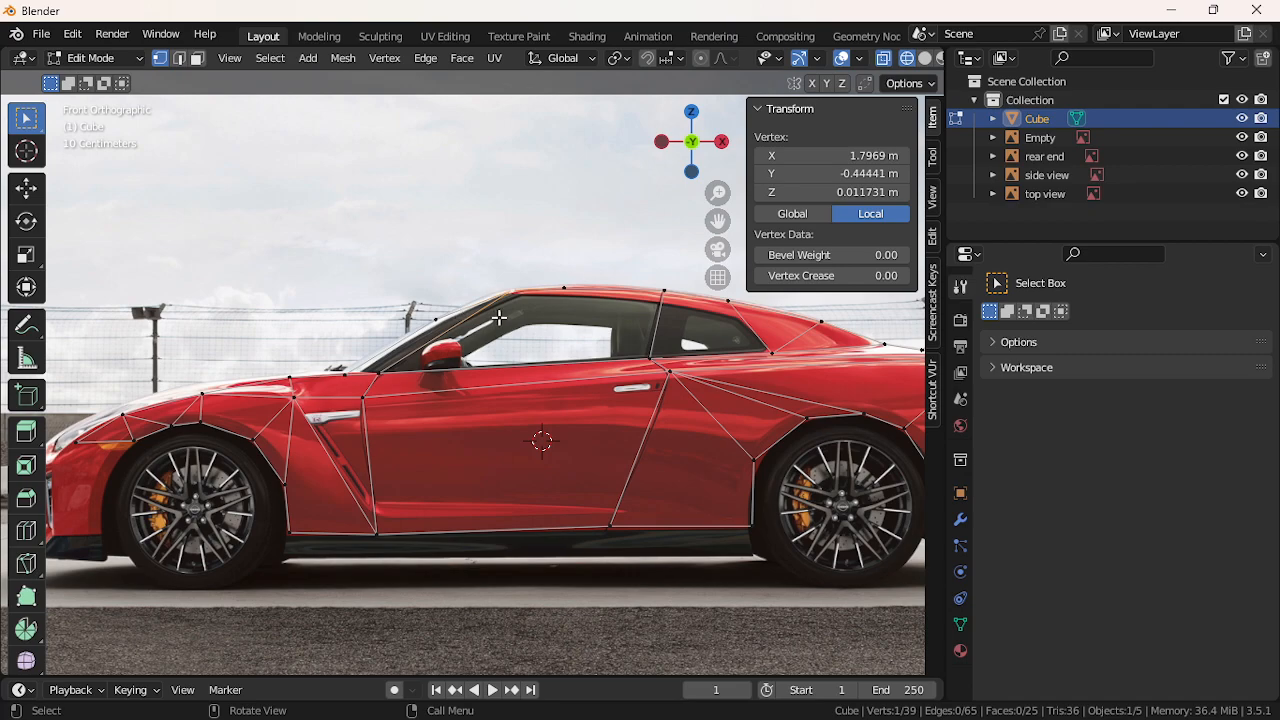
left_click(565, 292, "shift")
left_click(658, 300, "shift")
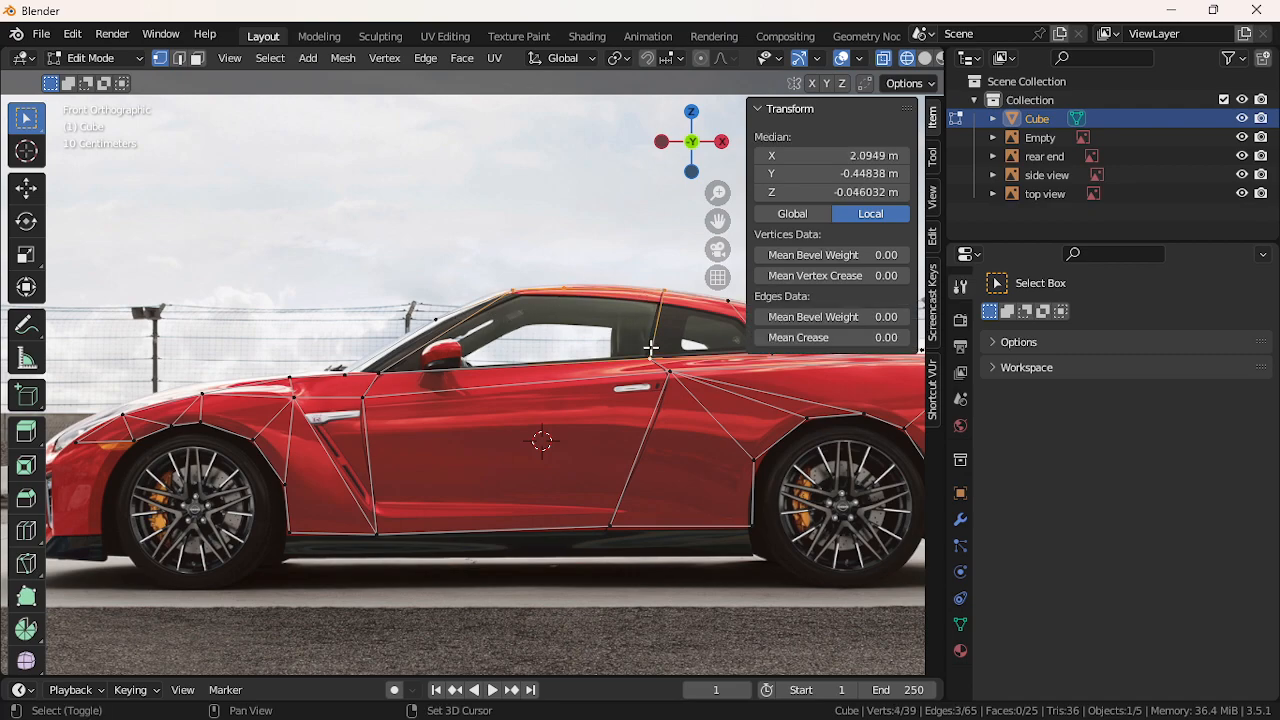
key("f")
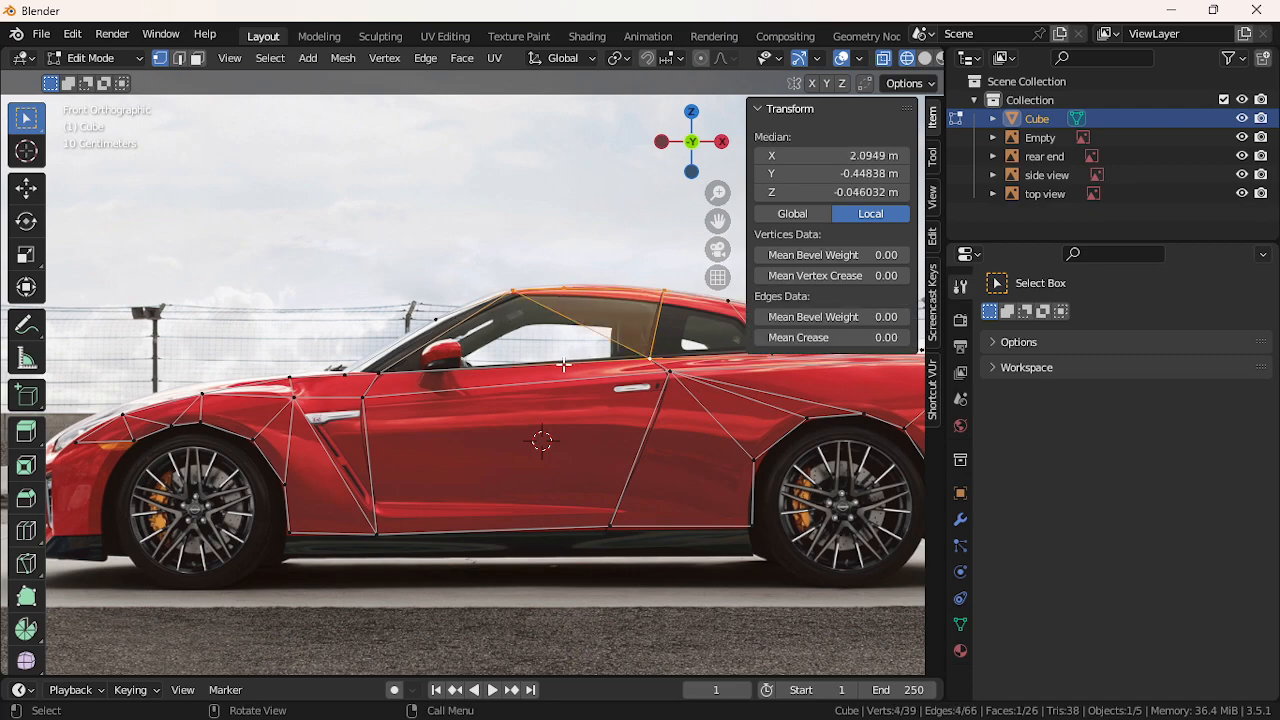
left_click(385, 371)
left_click(512, 293, "shift")
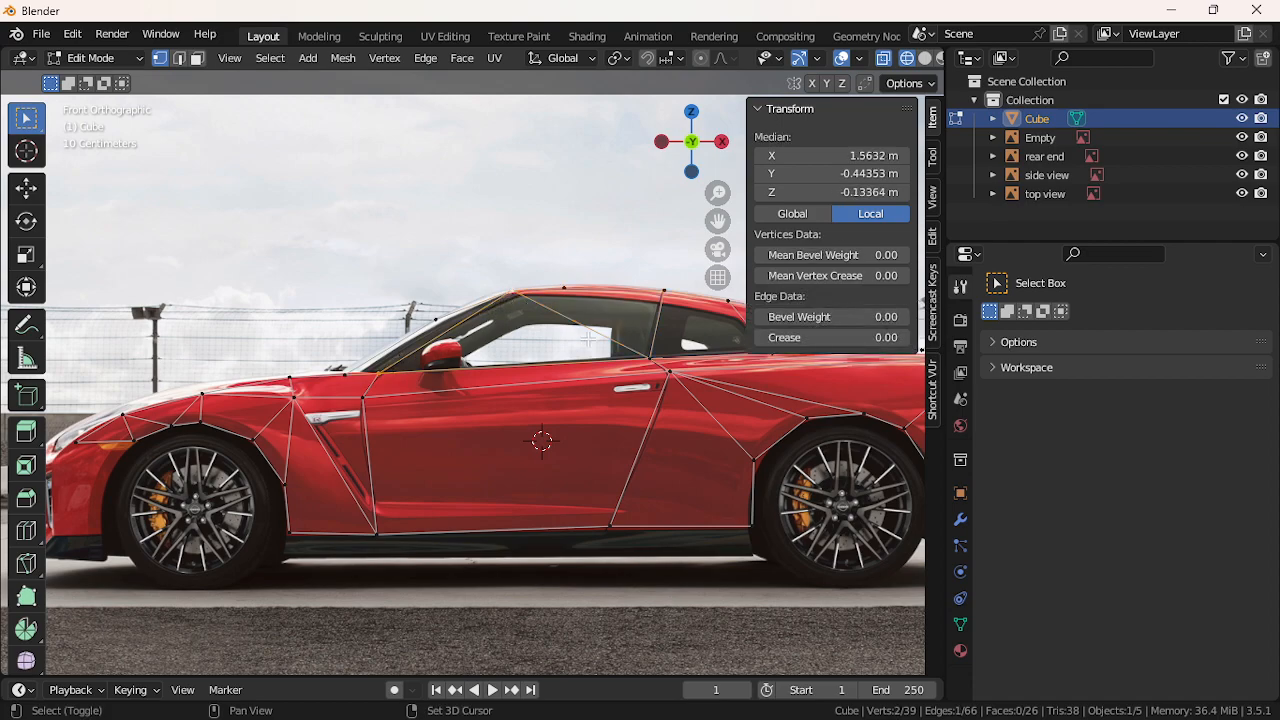
left_click(630, 356, "shift")
key("f")
Delete the unwanted diagonal edge across the window area
left_click(440, 246)
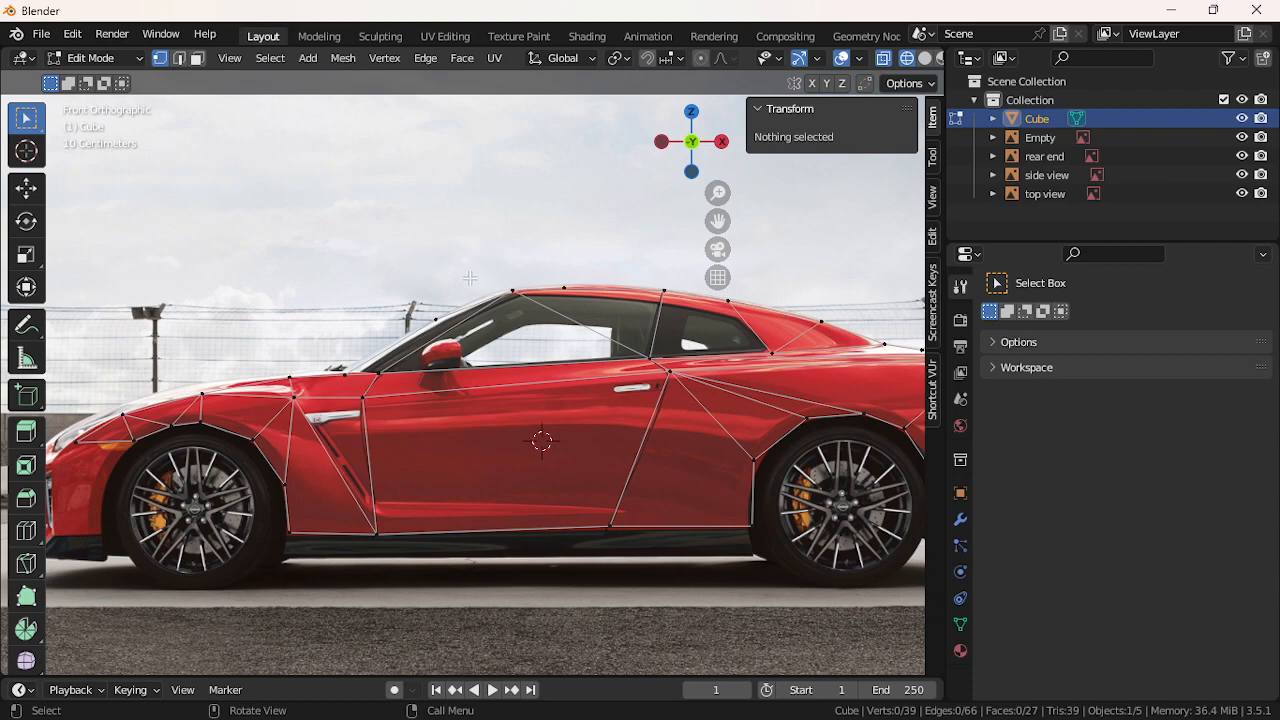
left_click(518, 294)
left_click(632, 352, "shift")
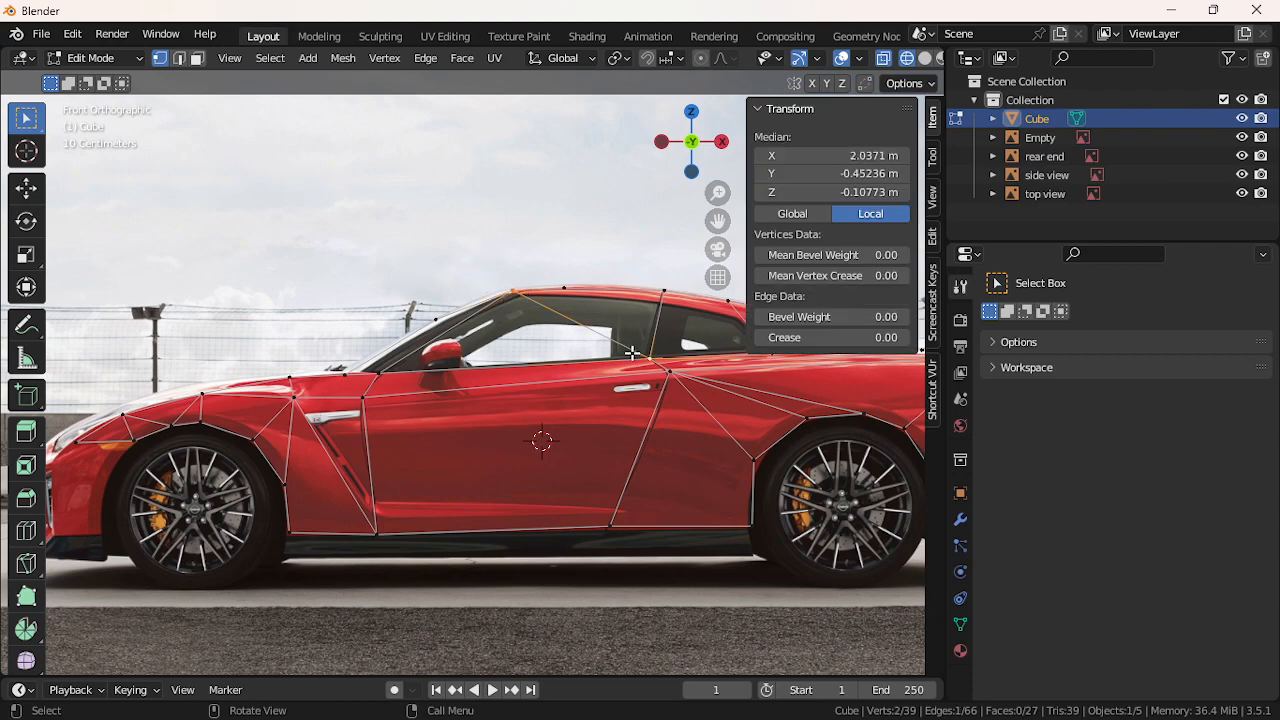
key("x")
left_click(537, 349)
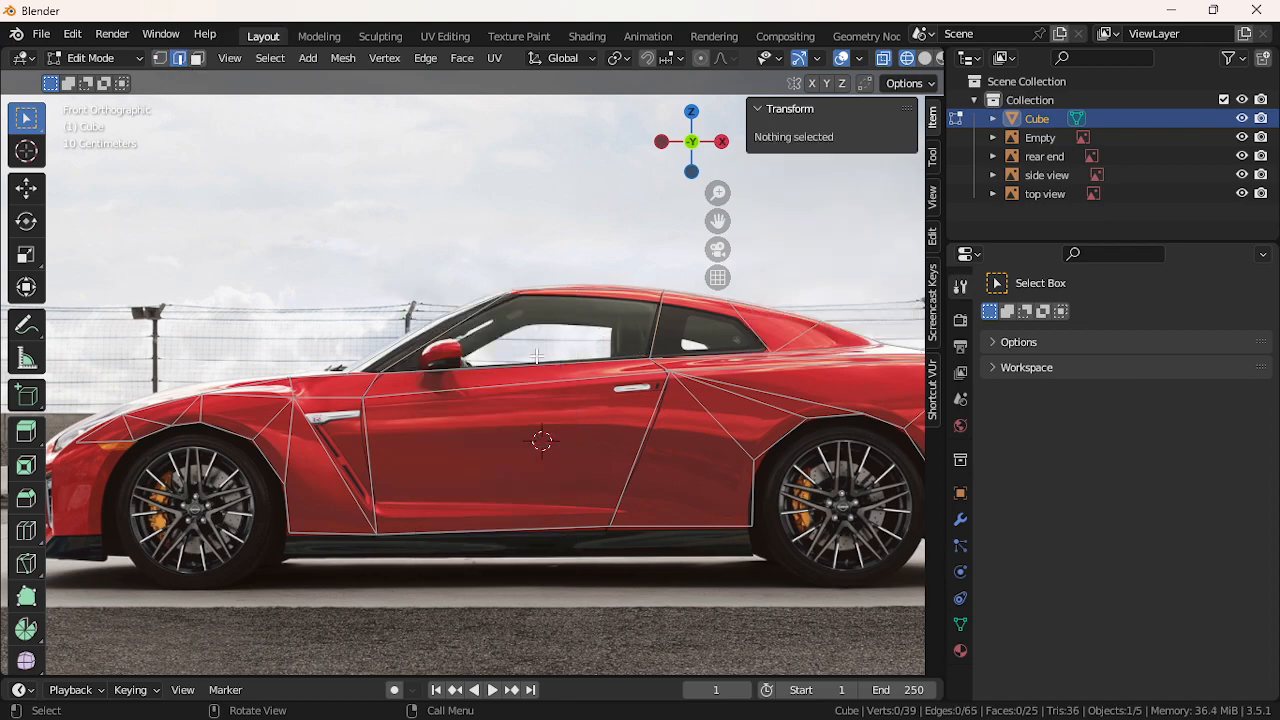
Delete the leftover roof edge and check the remaining windshield-to-roof edges
left_click(555, 304)
left_click(573, 293)
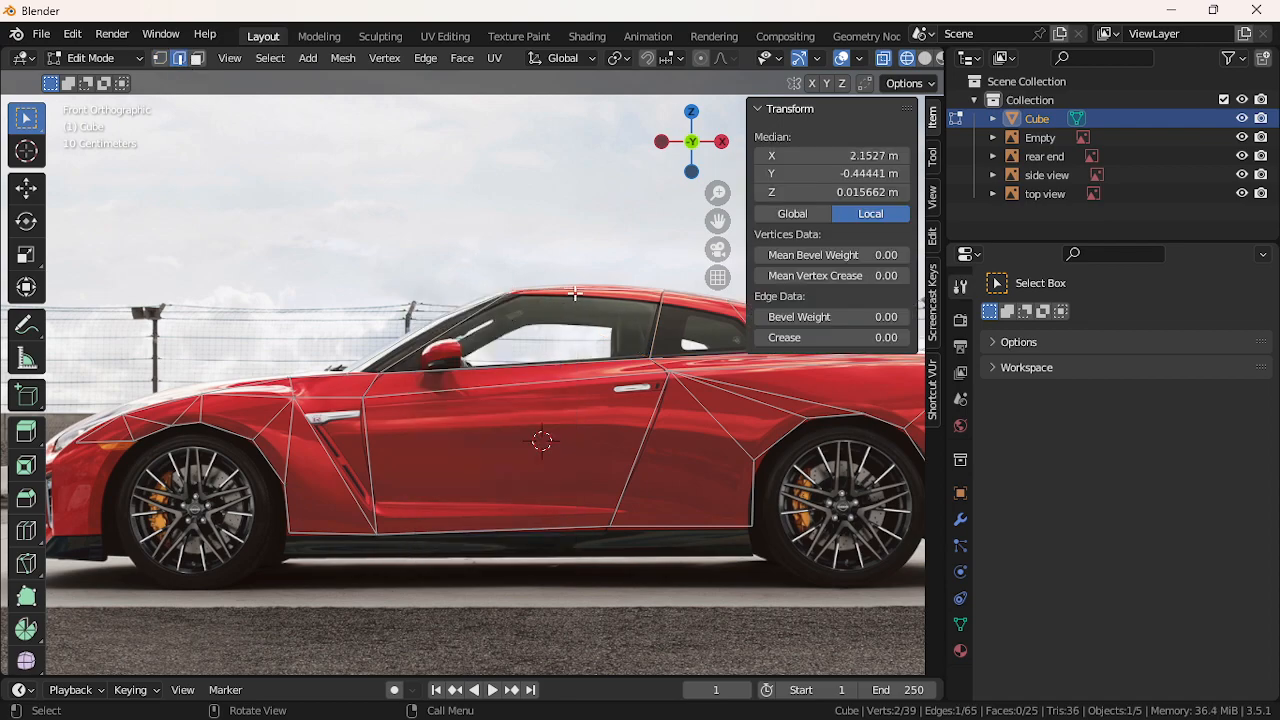
key("x")
left_click(560, 305)
left_click(557, 297)
left_click(557, 291)
left_click(490, 300)
left_click(506, 296)
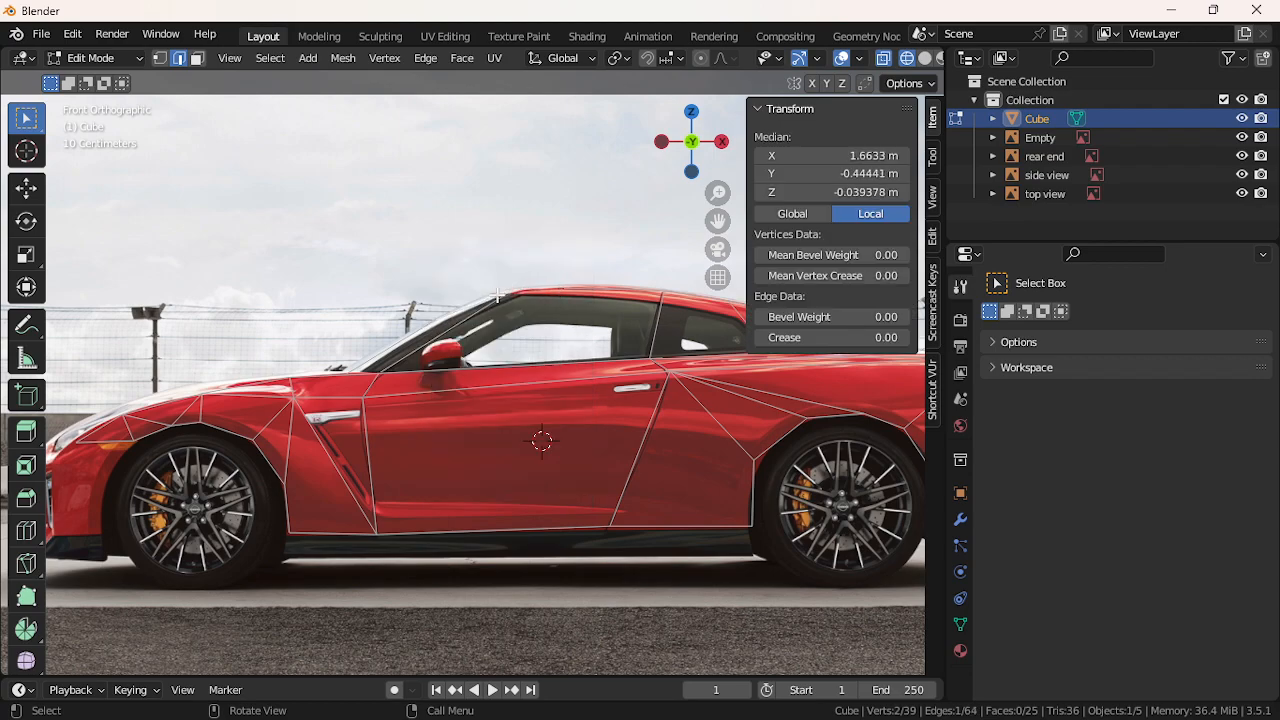
In vertex select mode, delete the extra vertex on the roof
left_click(157, 59)
left_click(556, 297)
key("x")
left_click(546, 296)
key("x")
left_click(539, 279)
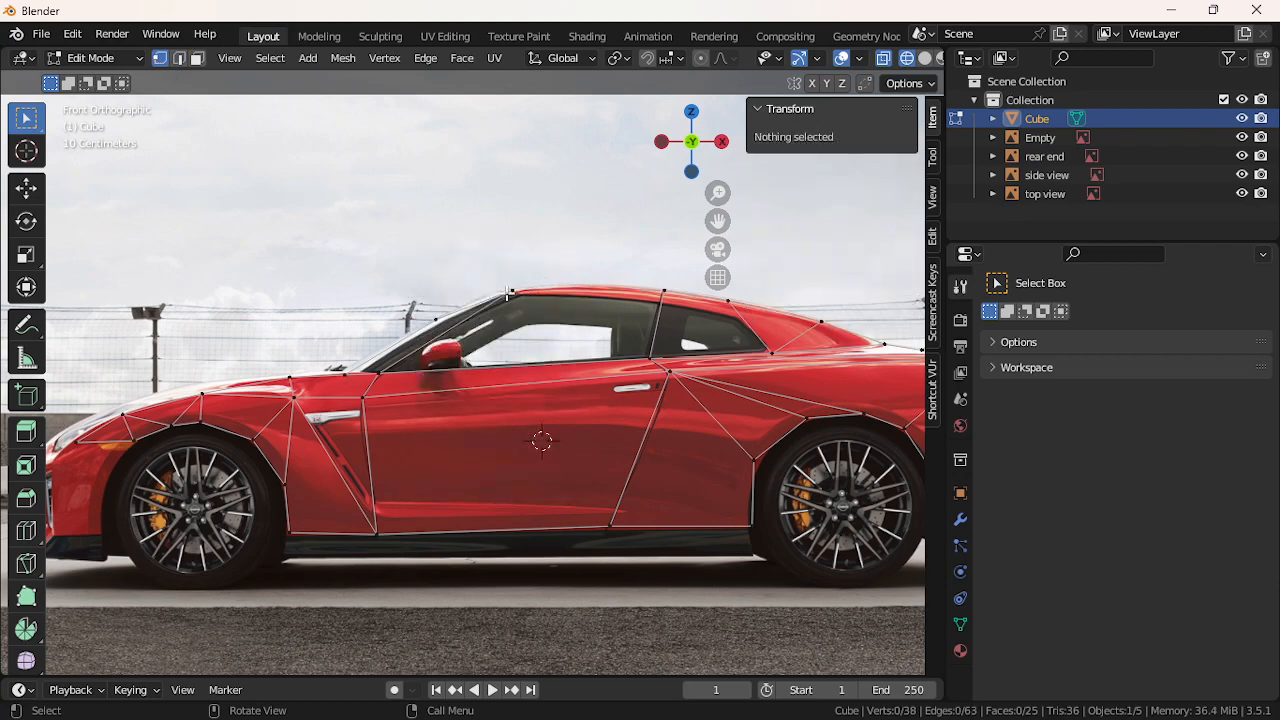
Fill the side window with one face from its four corner vertices, then deselect all
left_click(508, 293)
left_click(664, 297, "shift")
left_click(653, 345, "shift")
left_click(404, 372, "shift")
key("f")
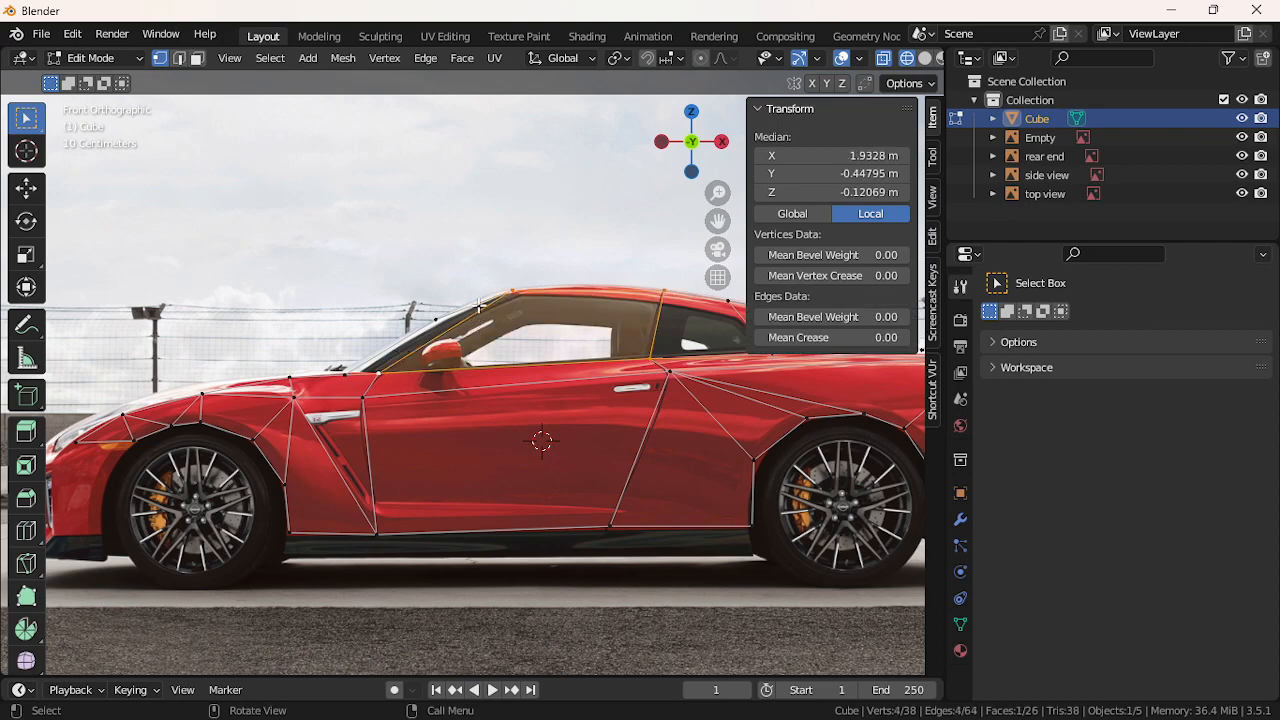
key("alt+a")
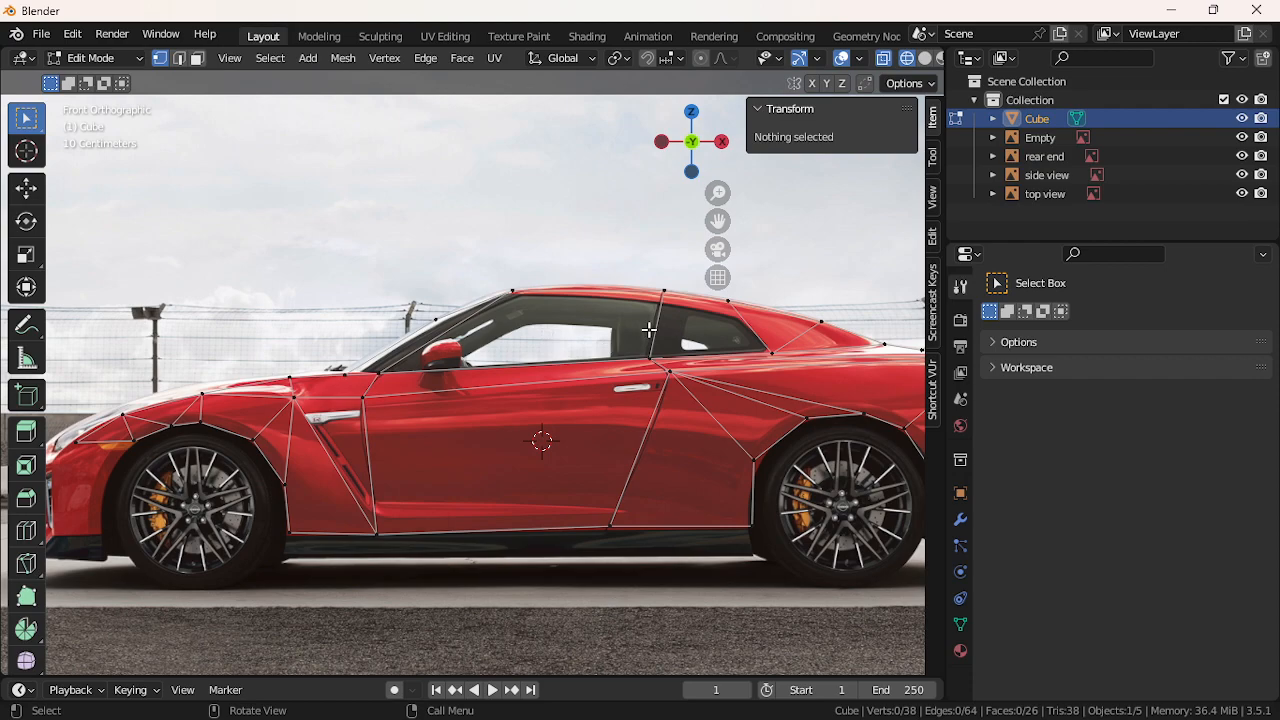
left_click(741, 356)
key("alt+a")
Run Faces by Sides for Greater Than 4, selecting nothing, then switch to Back Orthographic
left_click(268, 57)
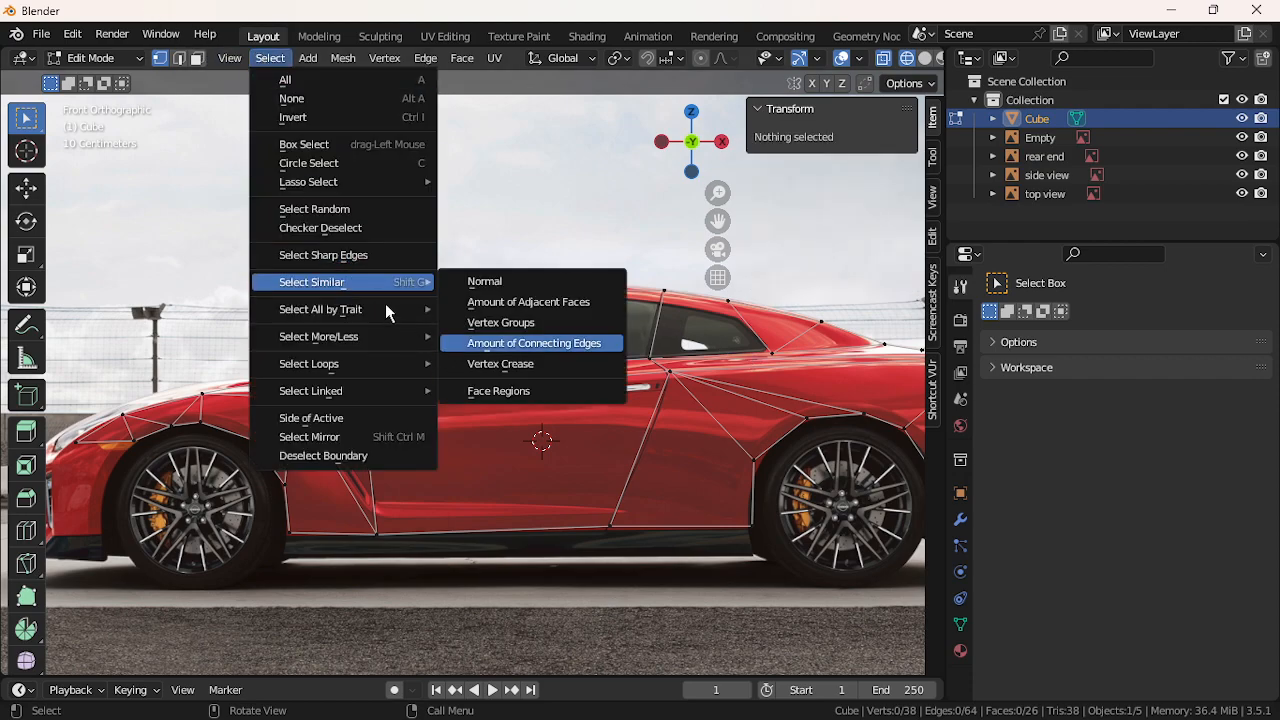
mouse_move(400, 310)
left_click(535, 373)
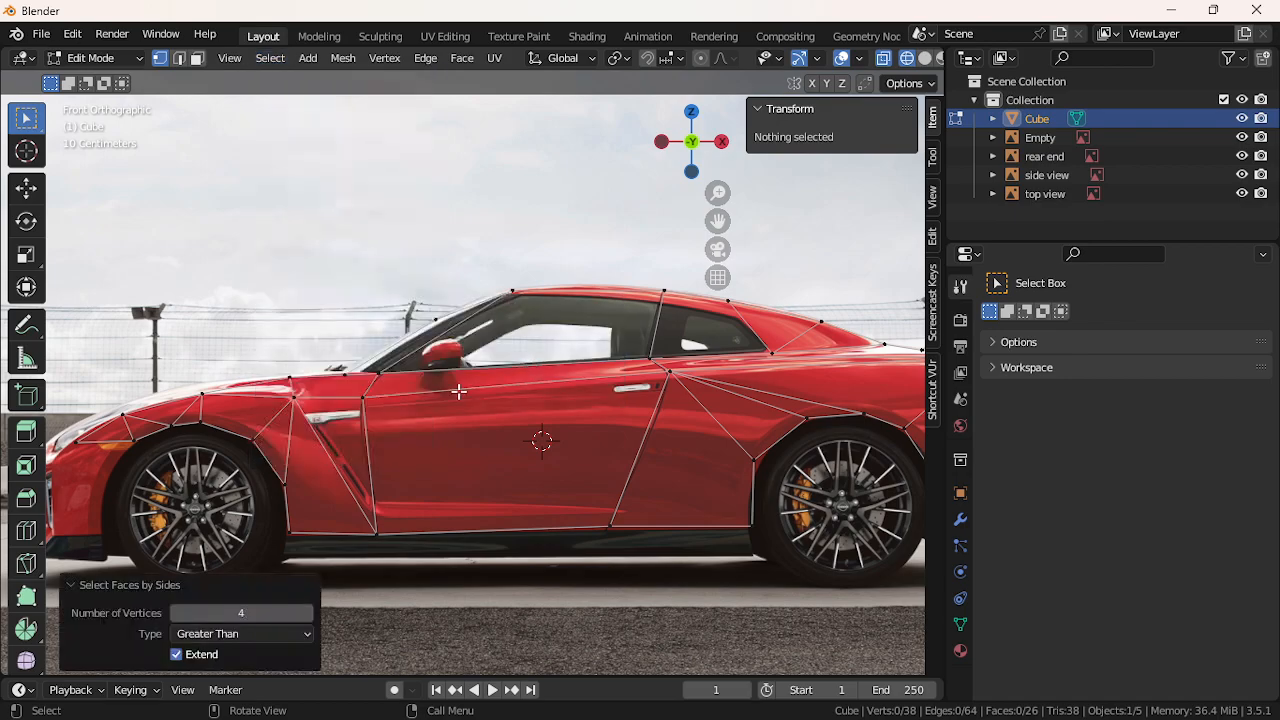
scroll(458, 391, "down", 2)
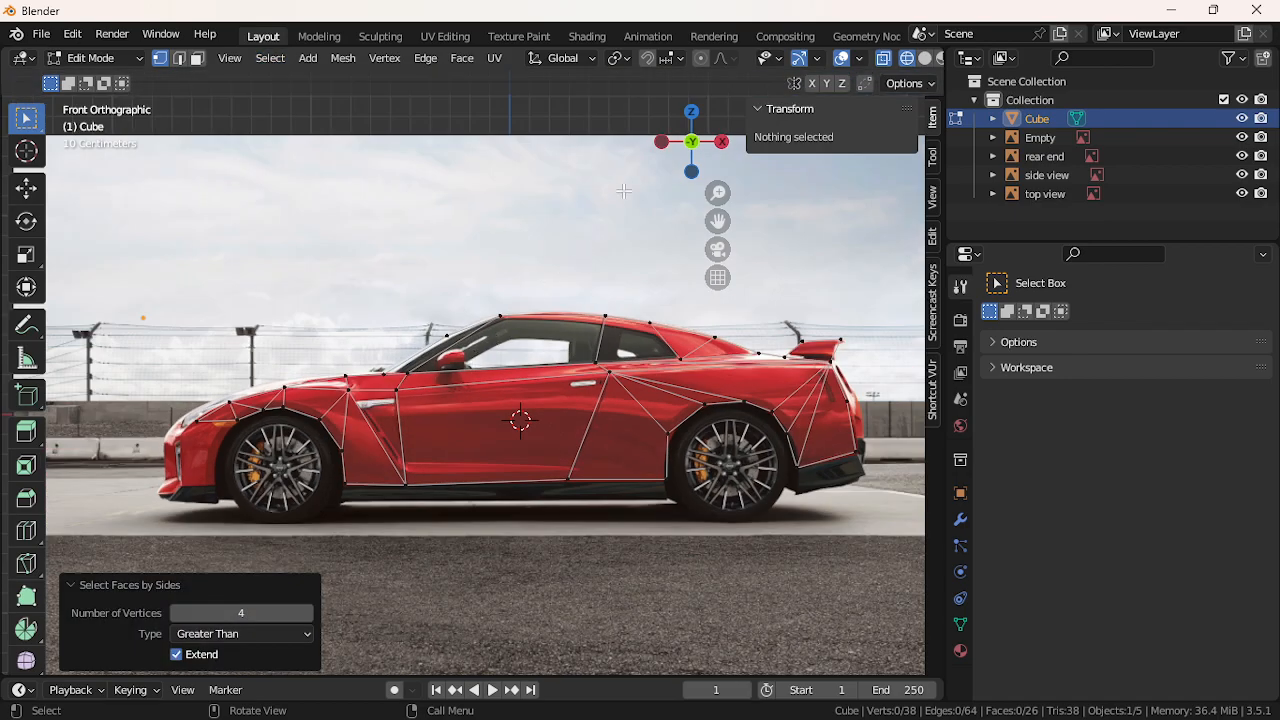
left_click(695, 144)
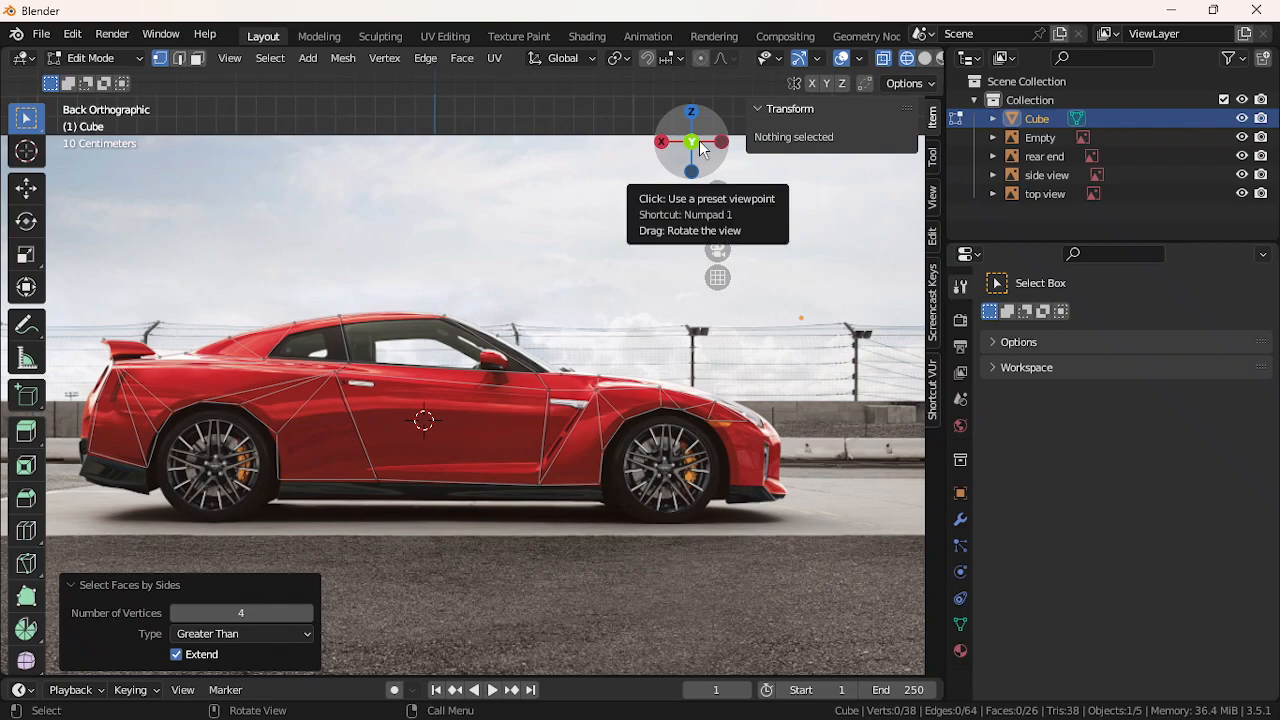
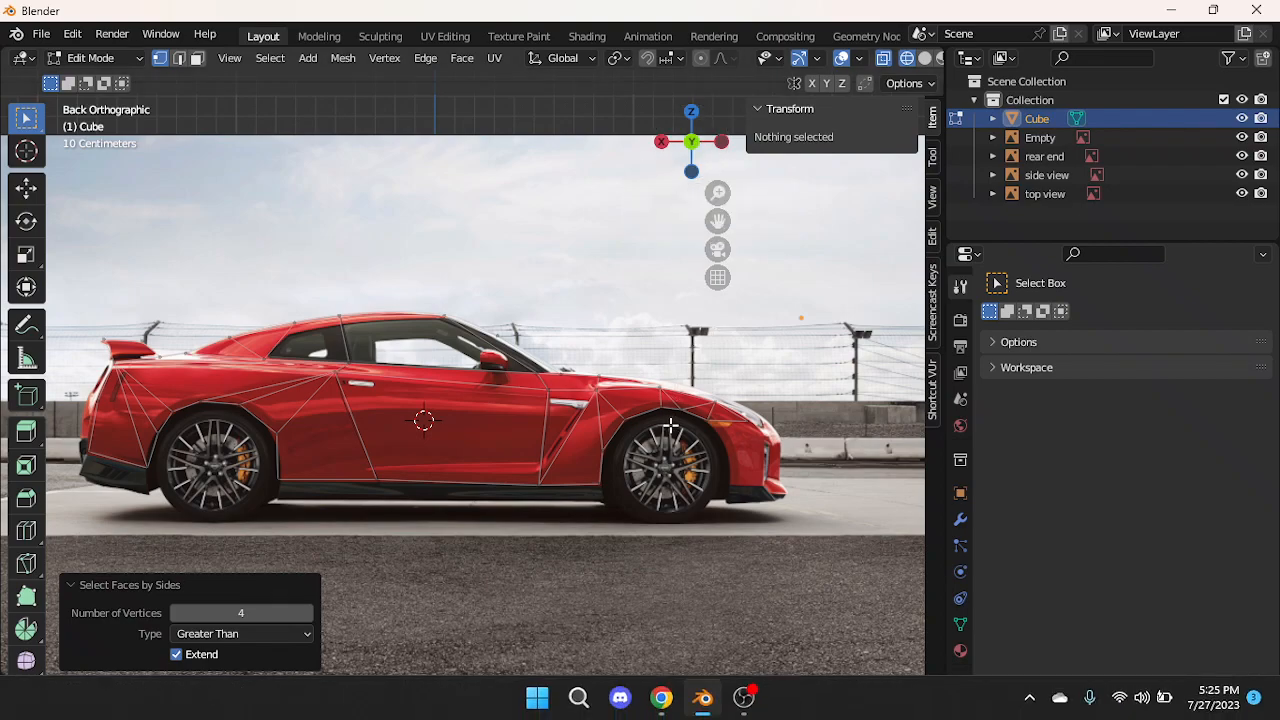
Switch from Back to Front Orthographic view and bring up the Add mesh list
left_click(692, 142)
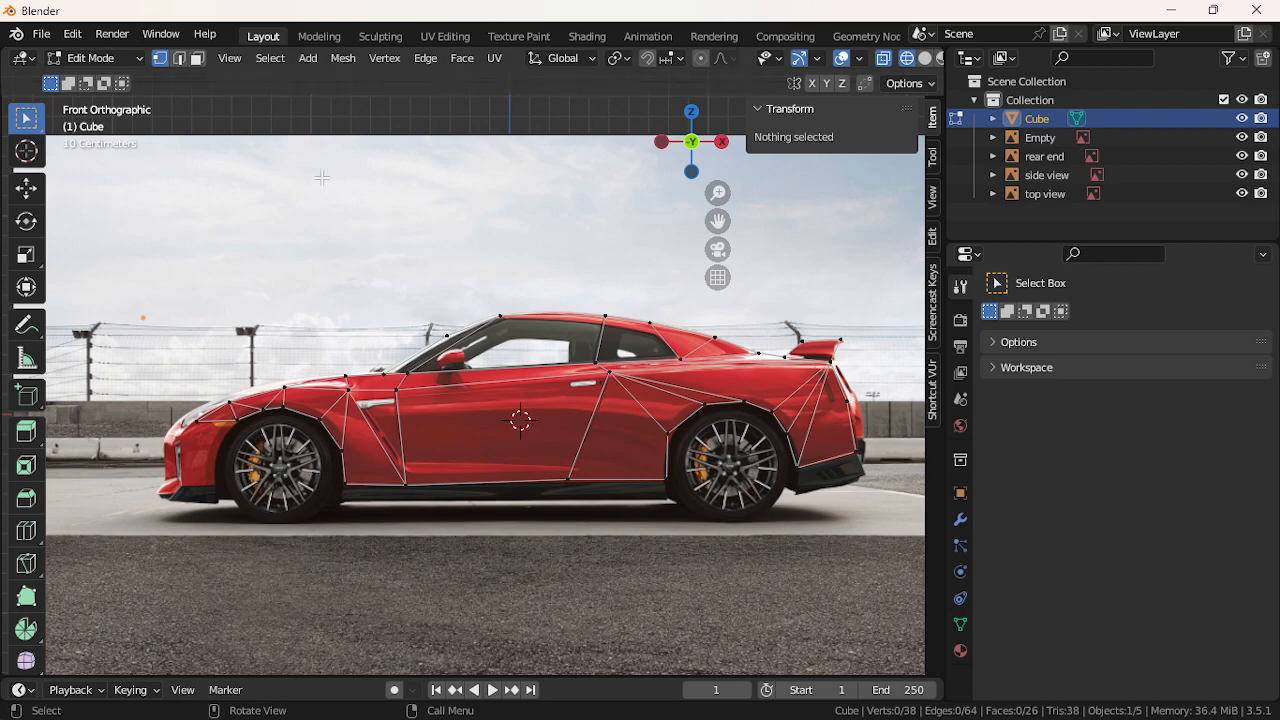
left_click(308, 58)
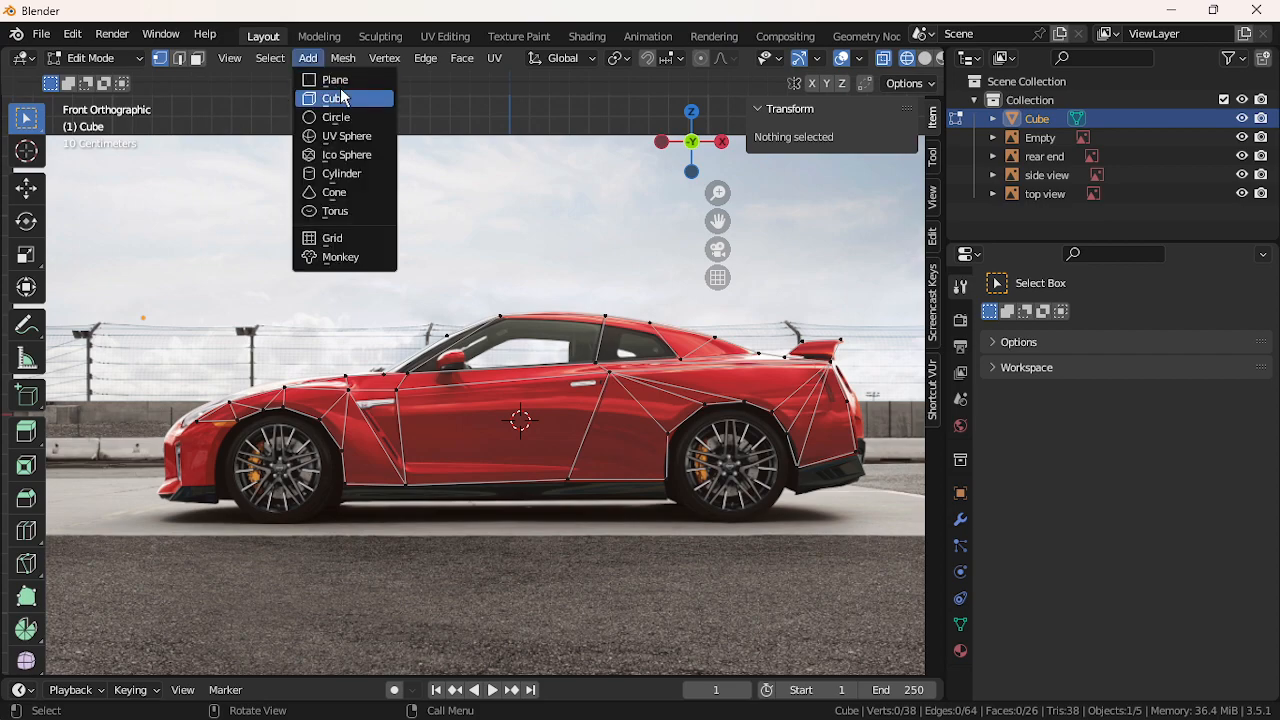
left_click(330, 97)
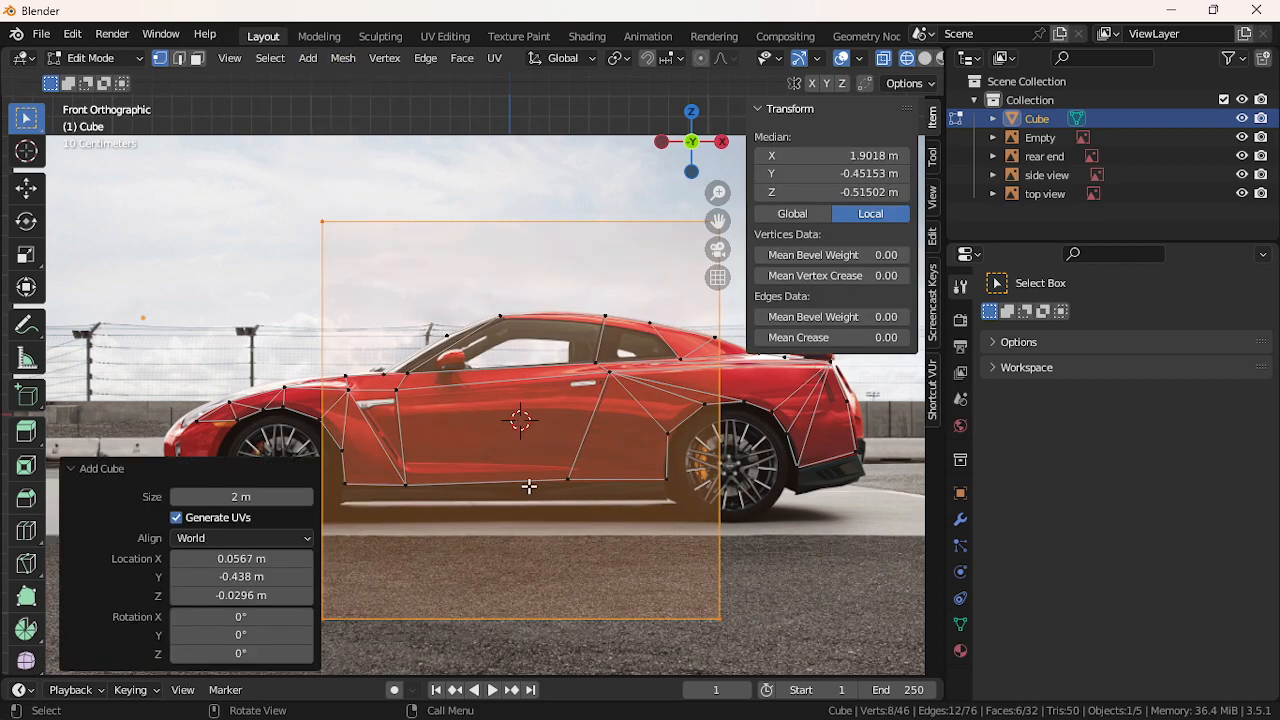
key("s")
key("z")
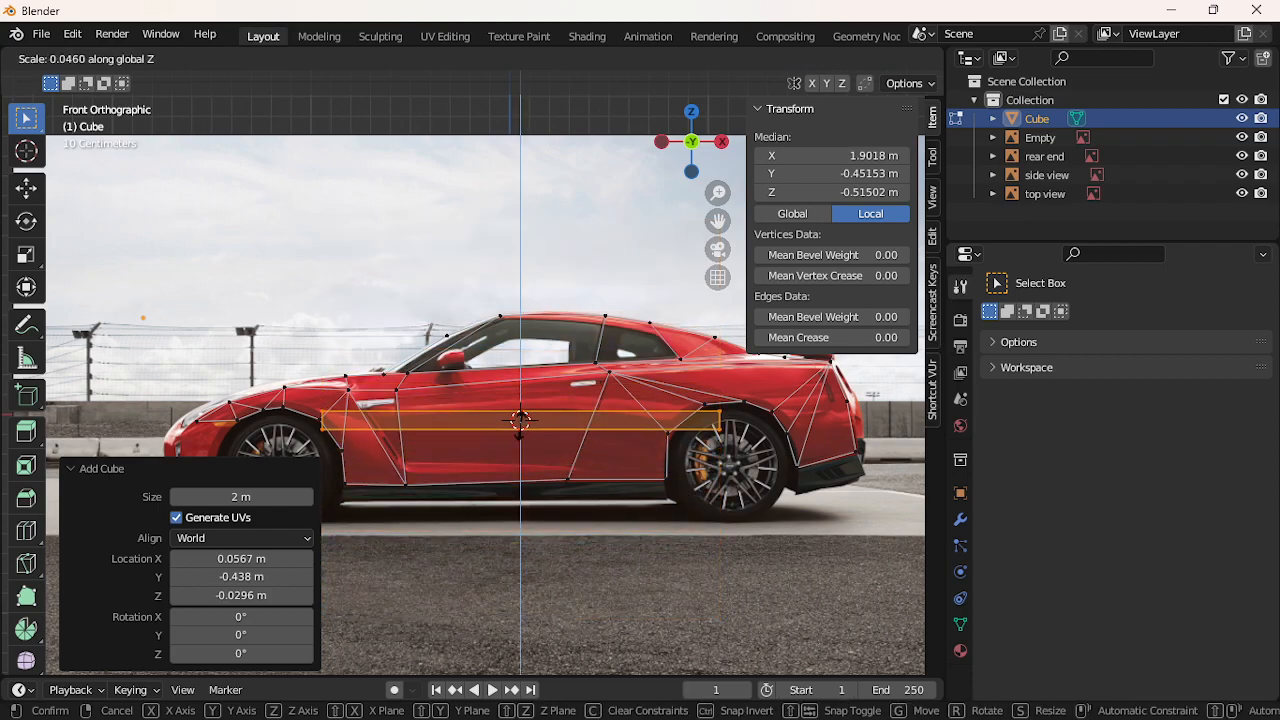
left_click(521, 426)
key("s")
key("x")
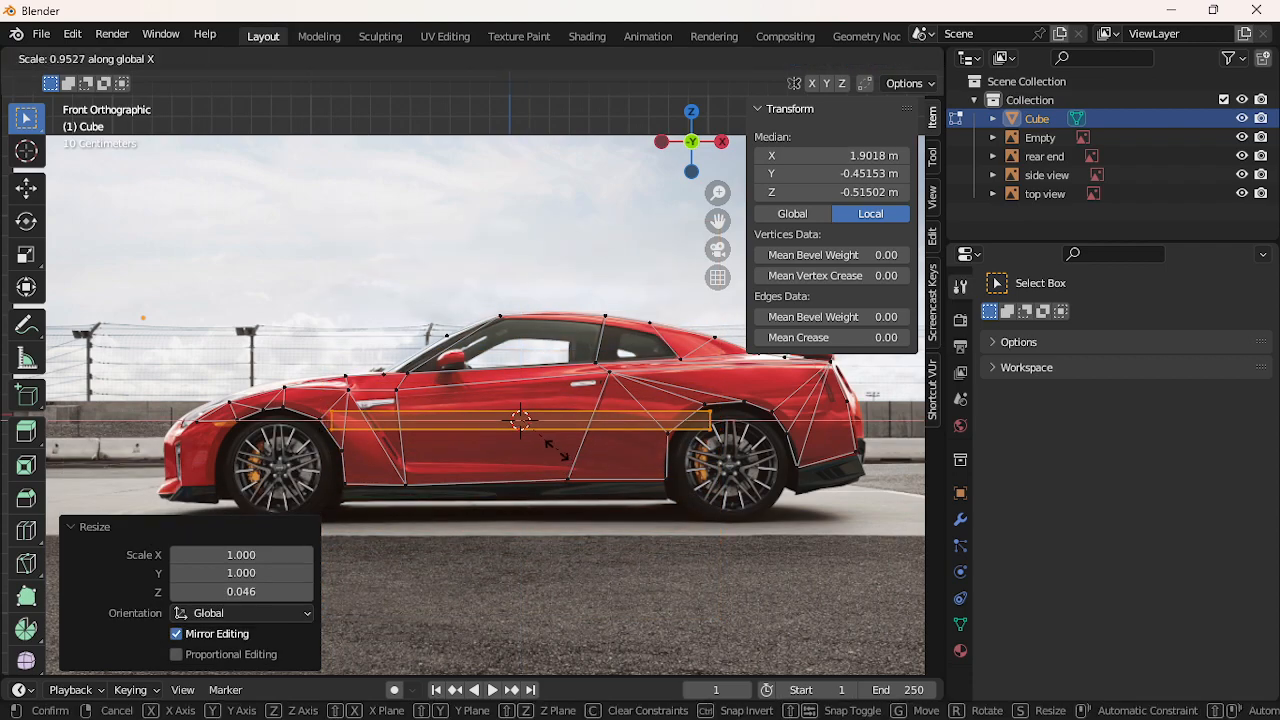
left_click(550, 446)
key("g")
key("z")
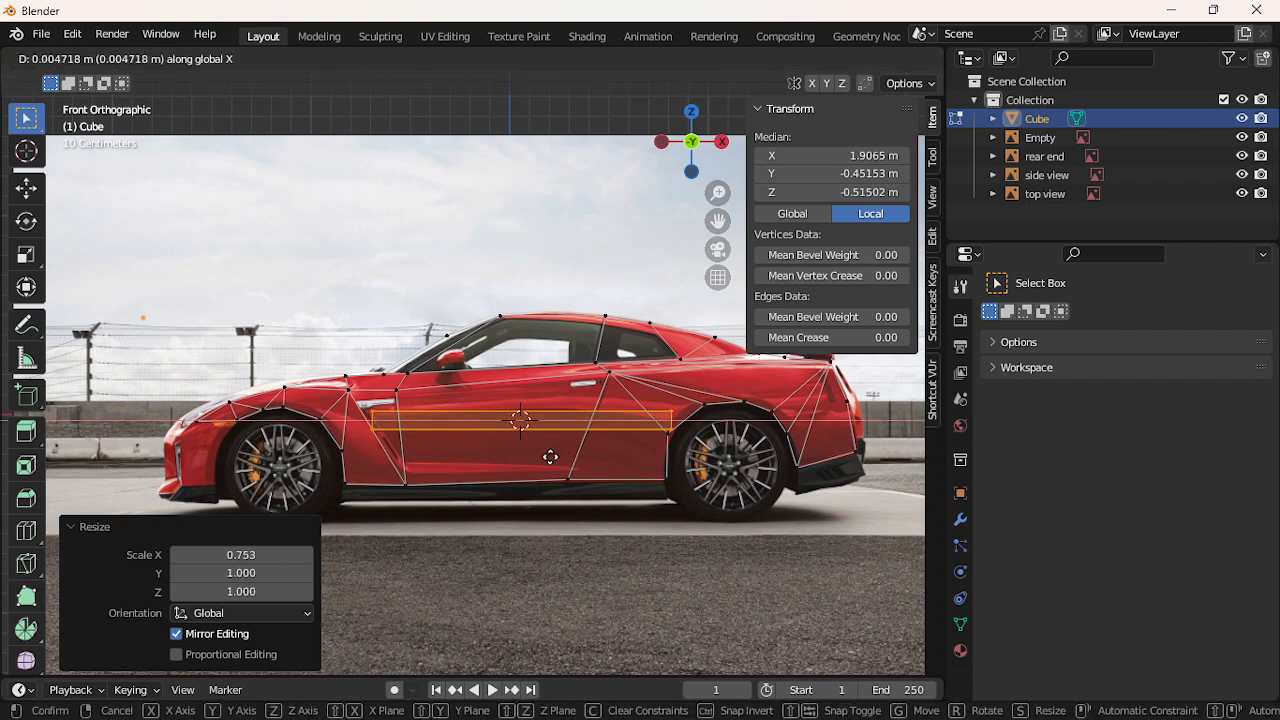
left_click(536, 520)
key("g")
key("x")
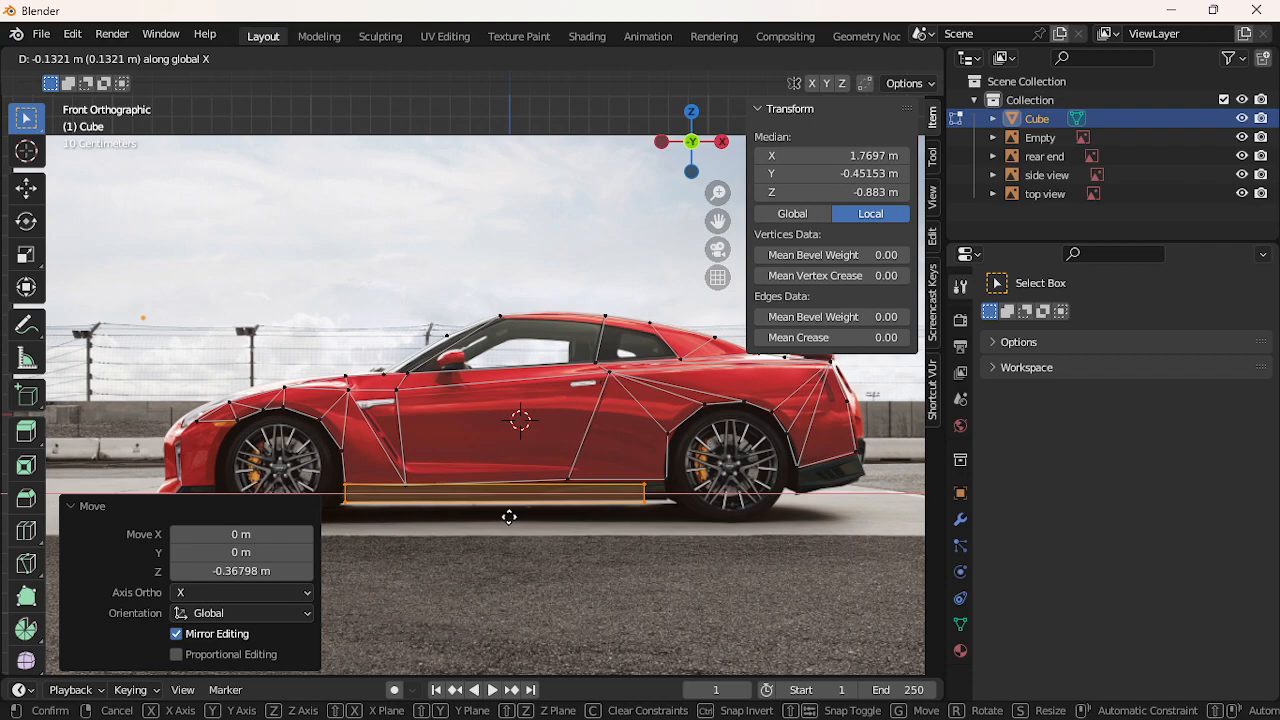
left_click(509, 517)
key("x")
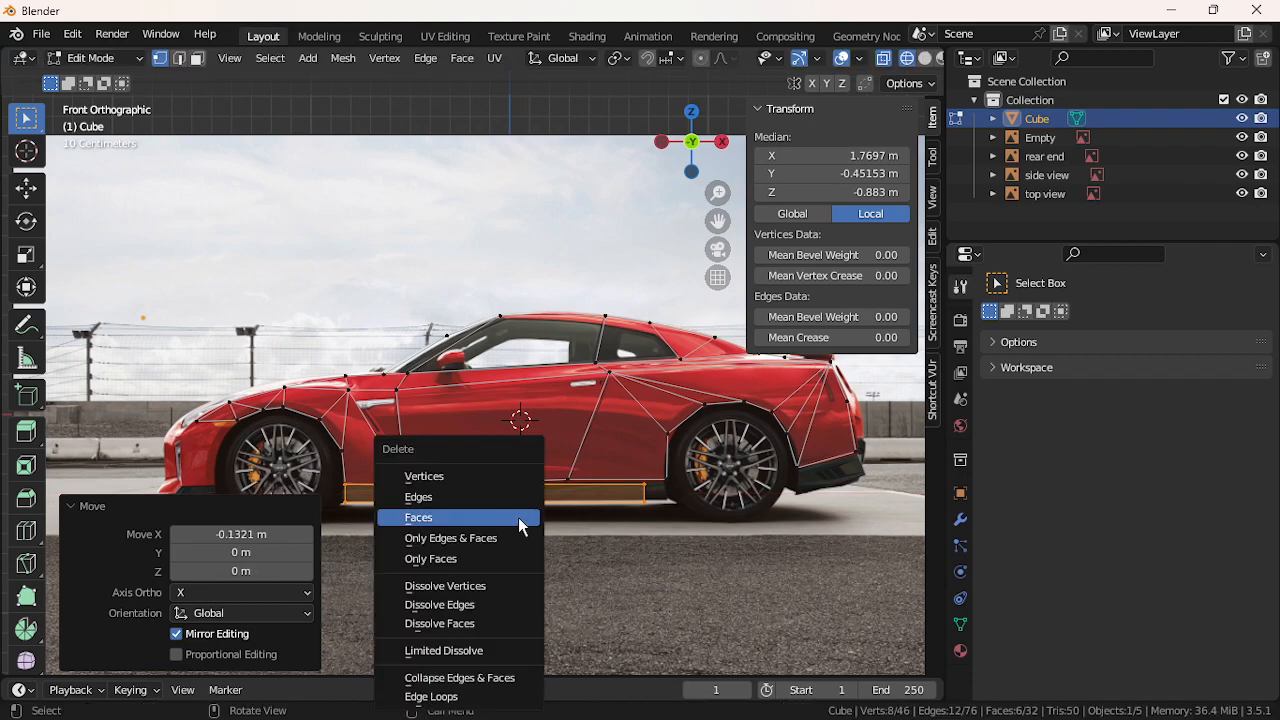
left_click(503, 474)
scroll(357, 535, "up", 2)
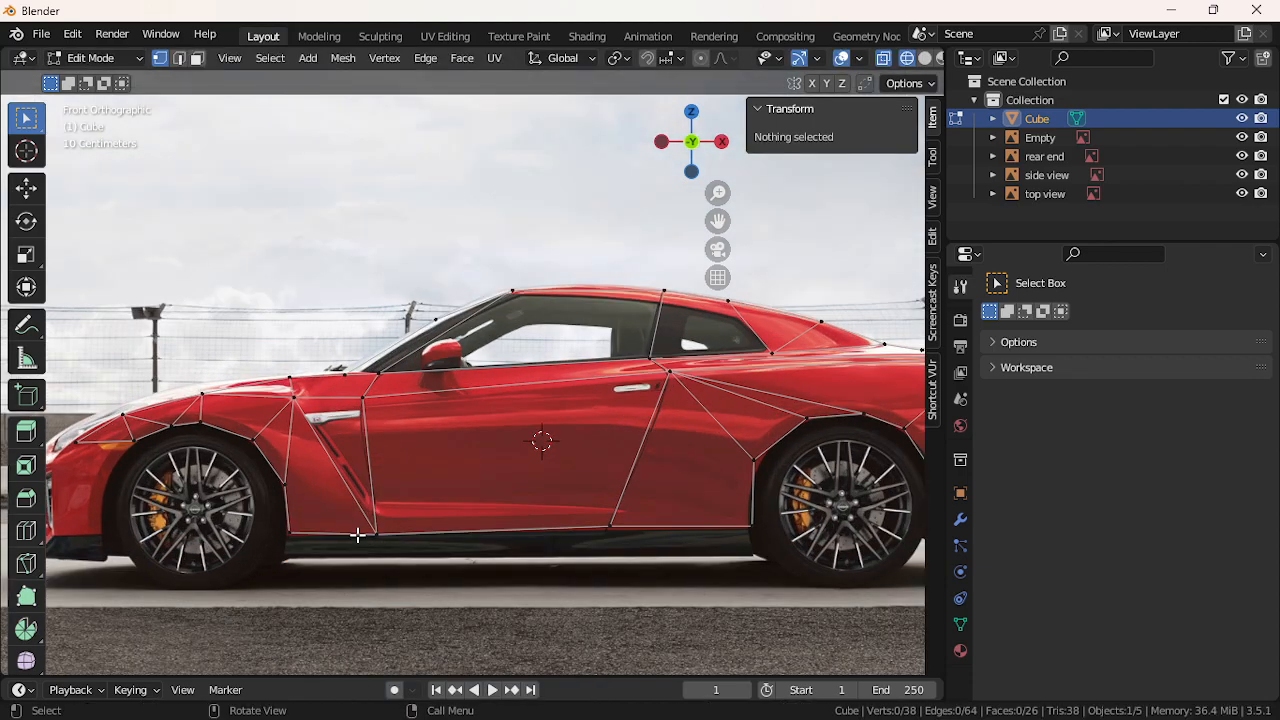
left_click(289, 533)
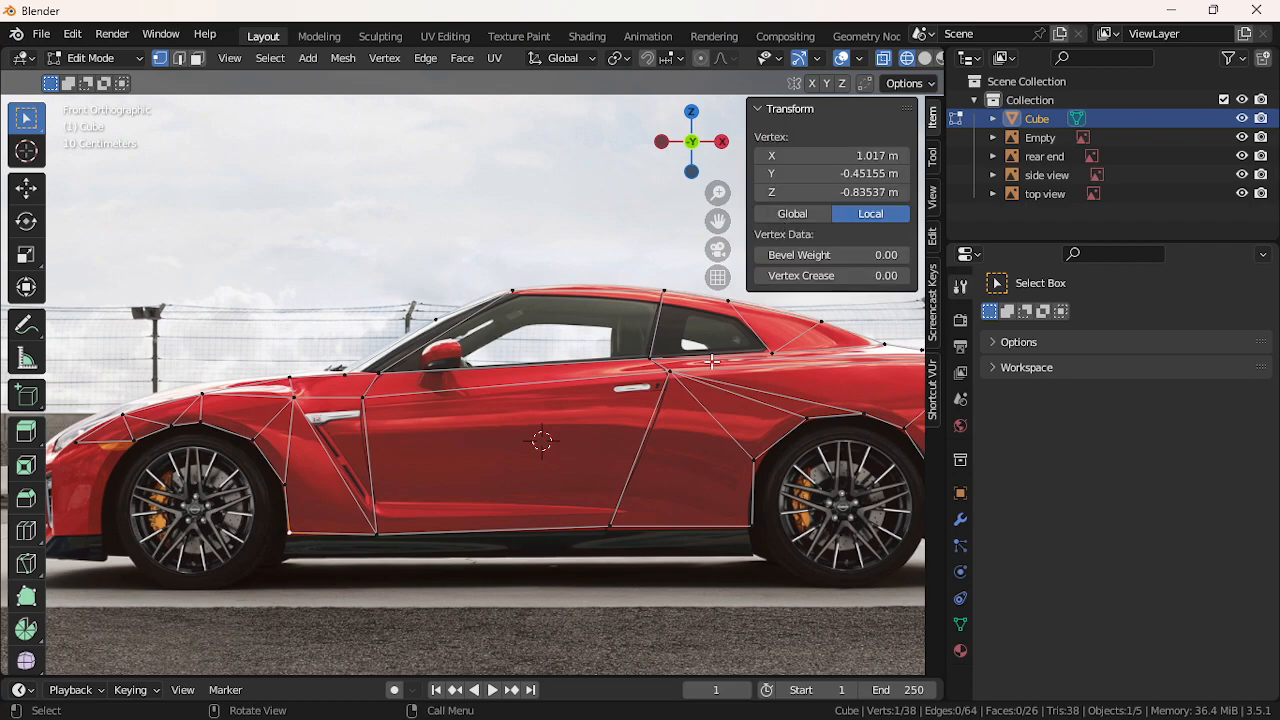
left_click(619, 244)
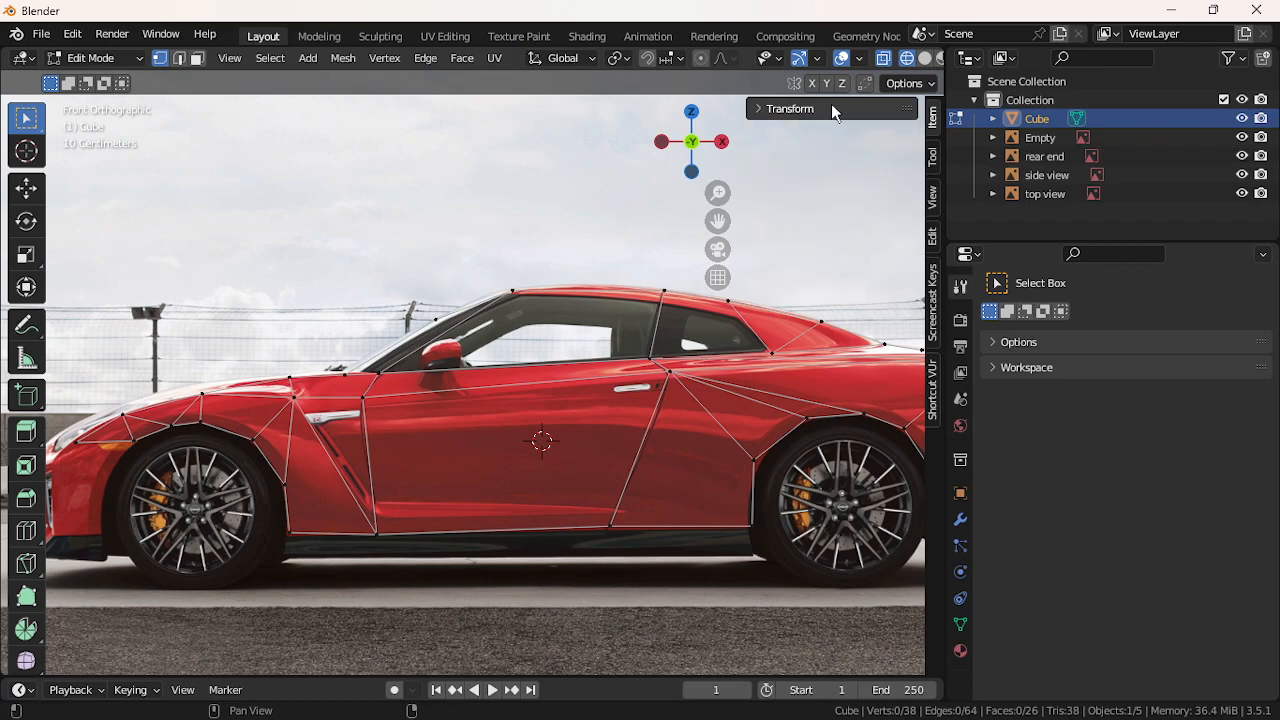
Start the Shortcut VUr on-screen shortcut display from the sidebar
left_click(934, 242)
left_click(934, 285)
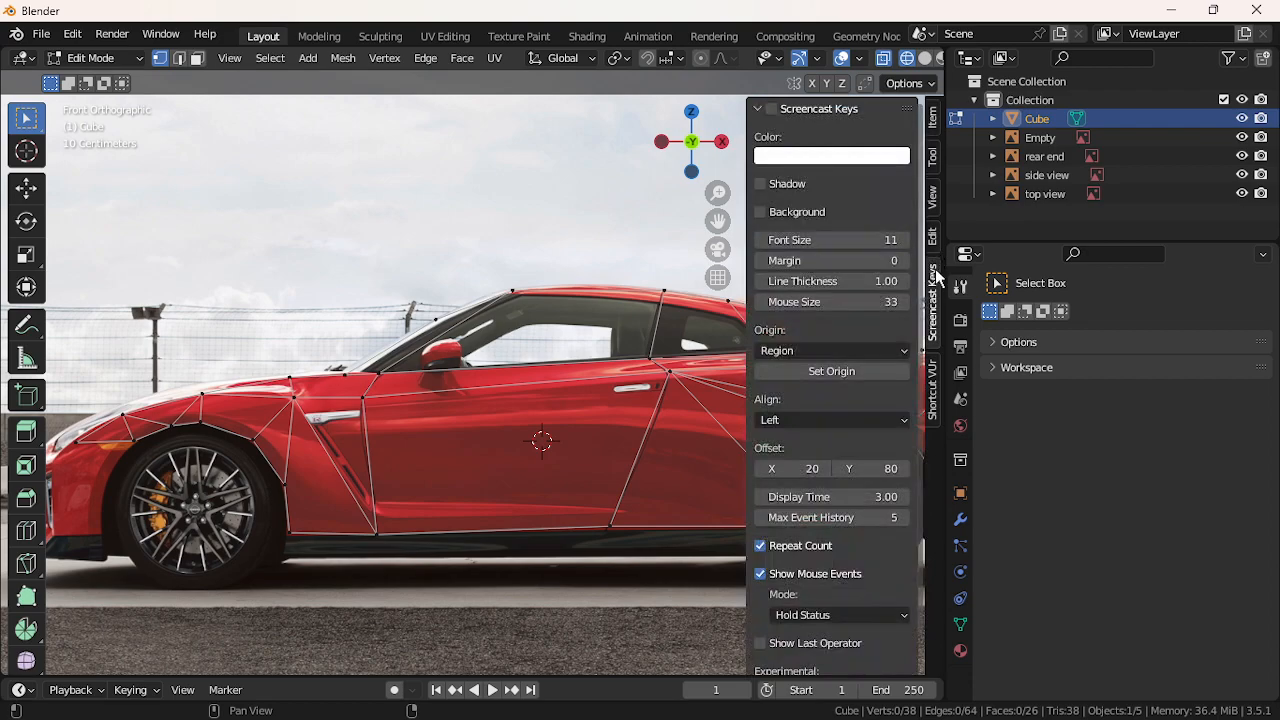
left_click(934, 385)
left_click(770, 136)
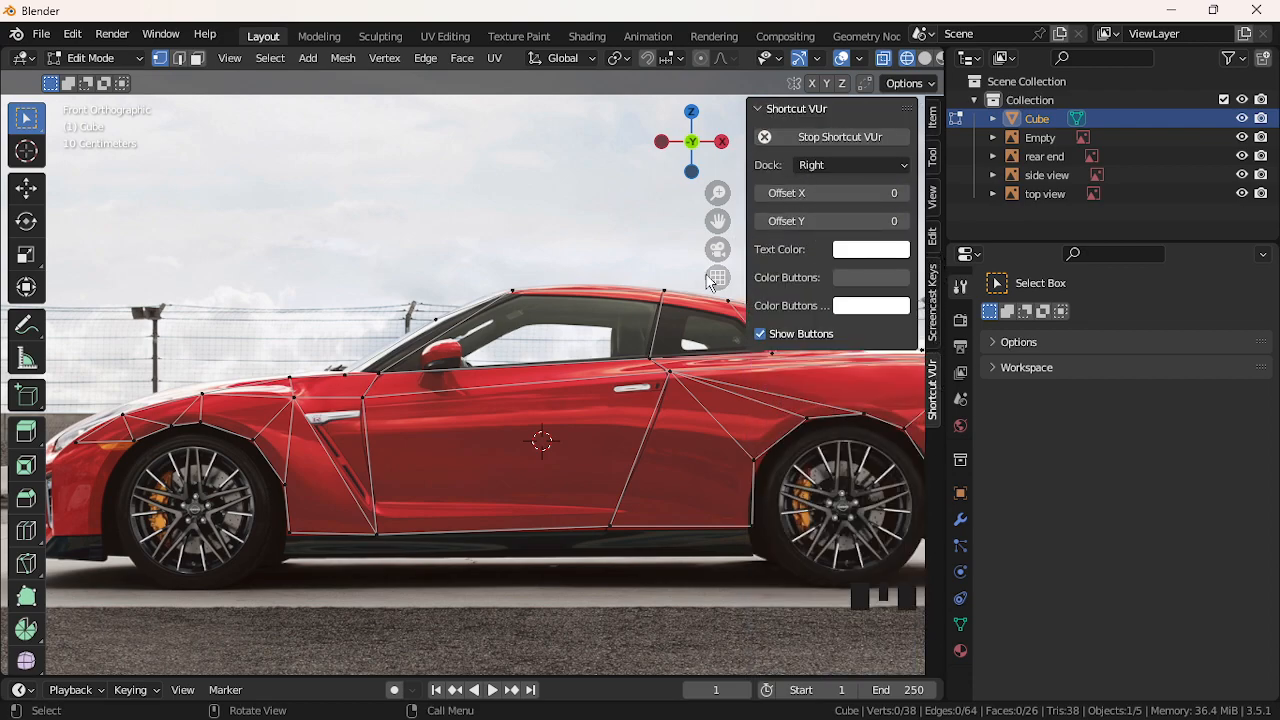
left_click(479, 226)
Reposition a lower vertex of the side mesh
left_click(292, 531)
key("g")
left_click(293, 533)
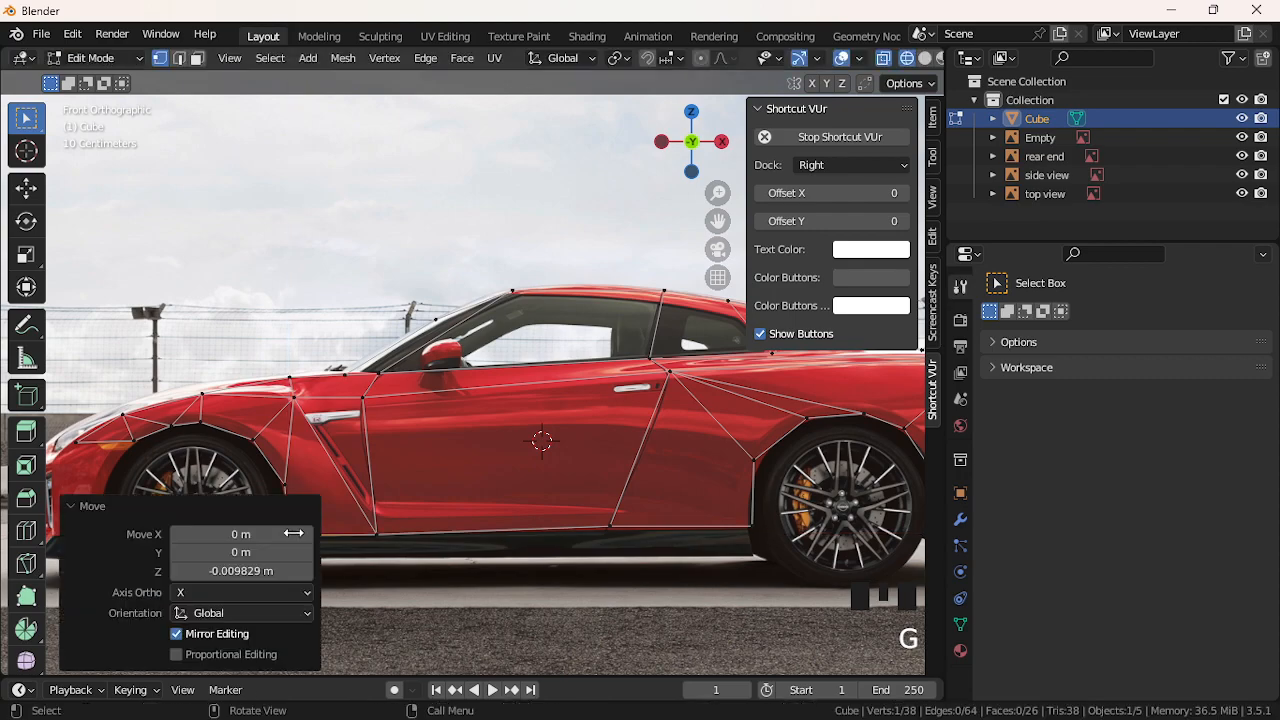
scroll(364, 537, "down", 1)
Extrude the bottom-edge vertices down along Z into a sill strip, then shift it along X
left_click(392, 508, "shift")
left_click(591, 501, "shift")
key("e")
key("z")
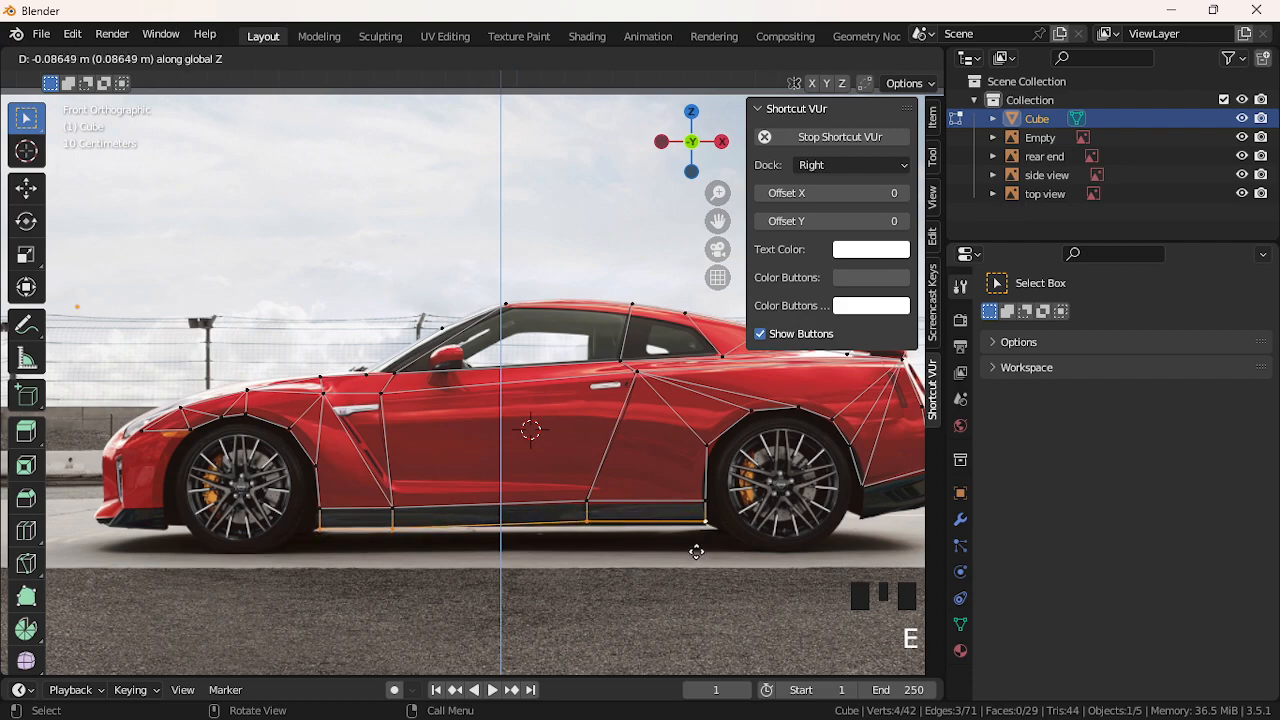
left_click(695, 550)
key("g")
key("x")
left_click(693, 552)
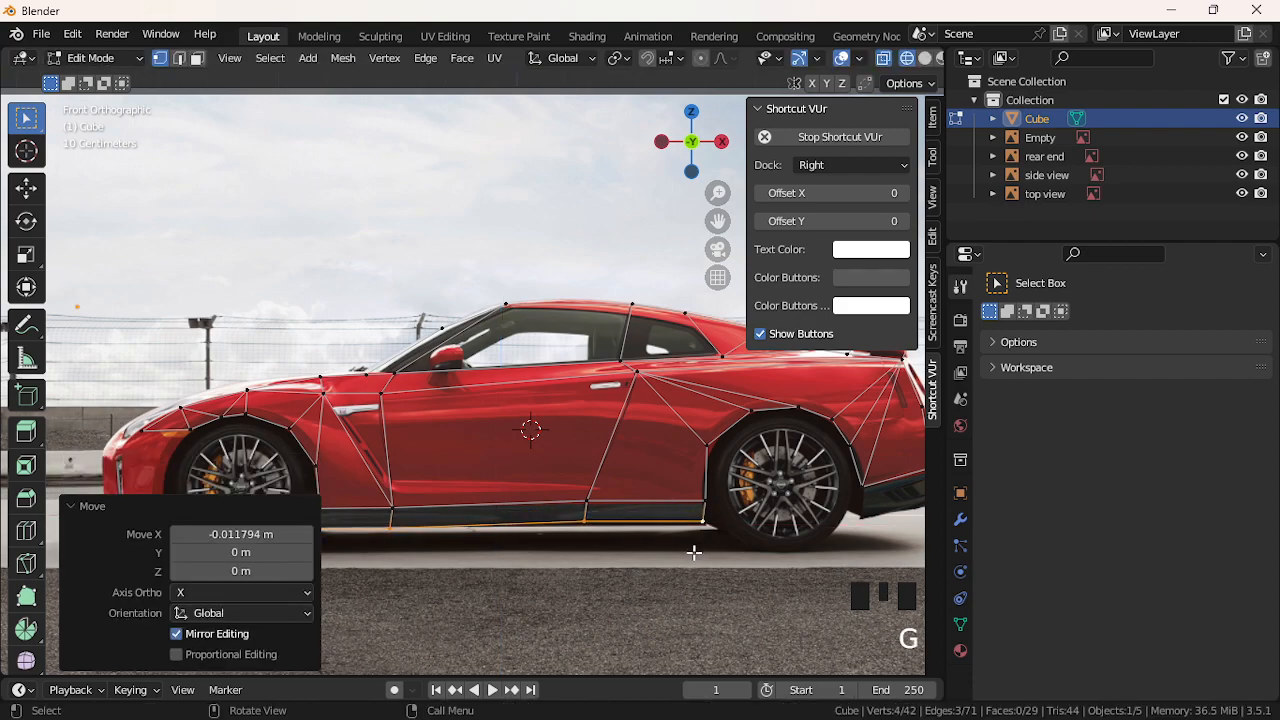
Slide the rear wheel-arch vertex along X, then select a front wheel-arch vertex
scroll(601, 549, "down", 1)
scroll(600, 549, "up", 1)
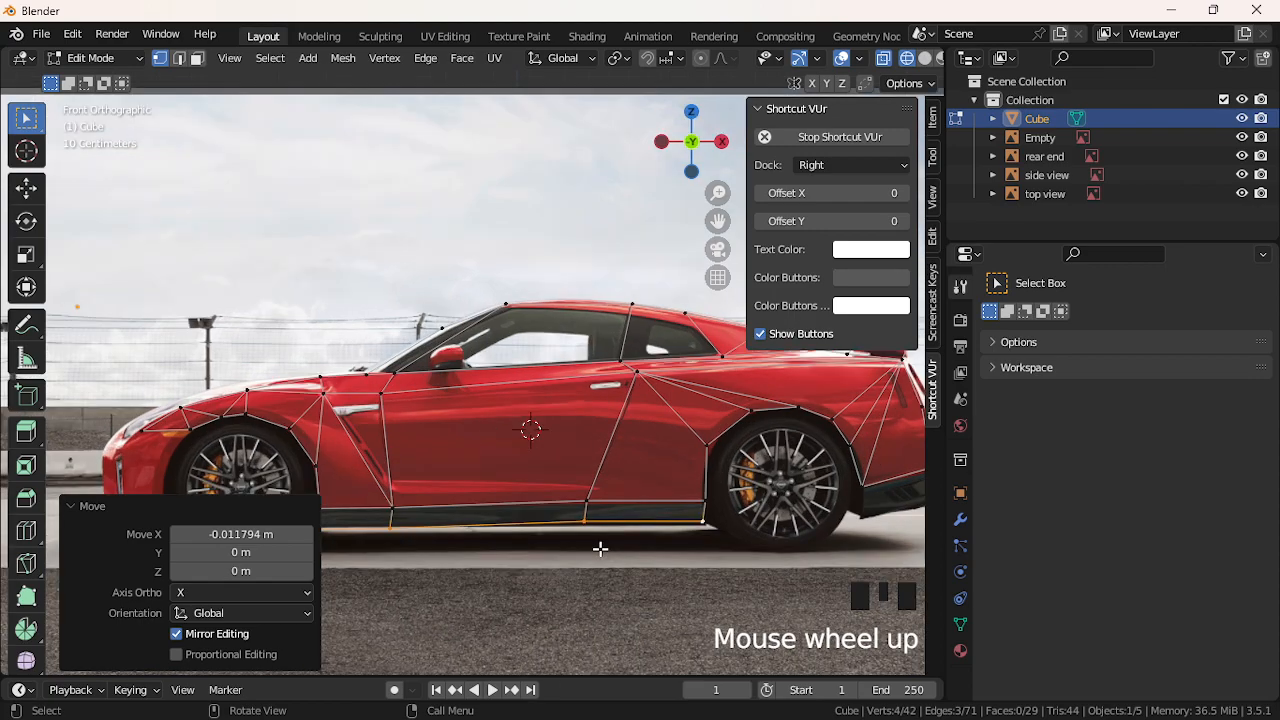
left_click(707, 503)
left_click(707, 503)
key("g")
key("x")
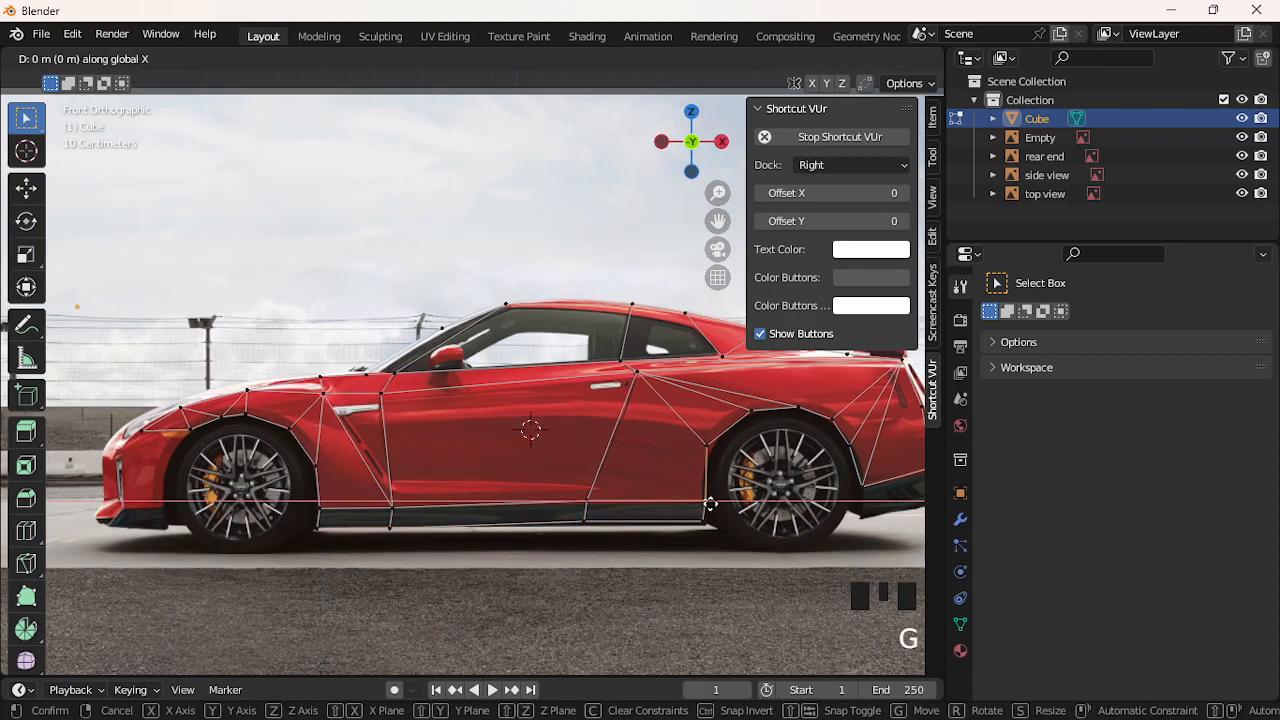
left_click(707, 503)
left_click(724, 605)
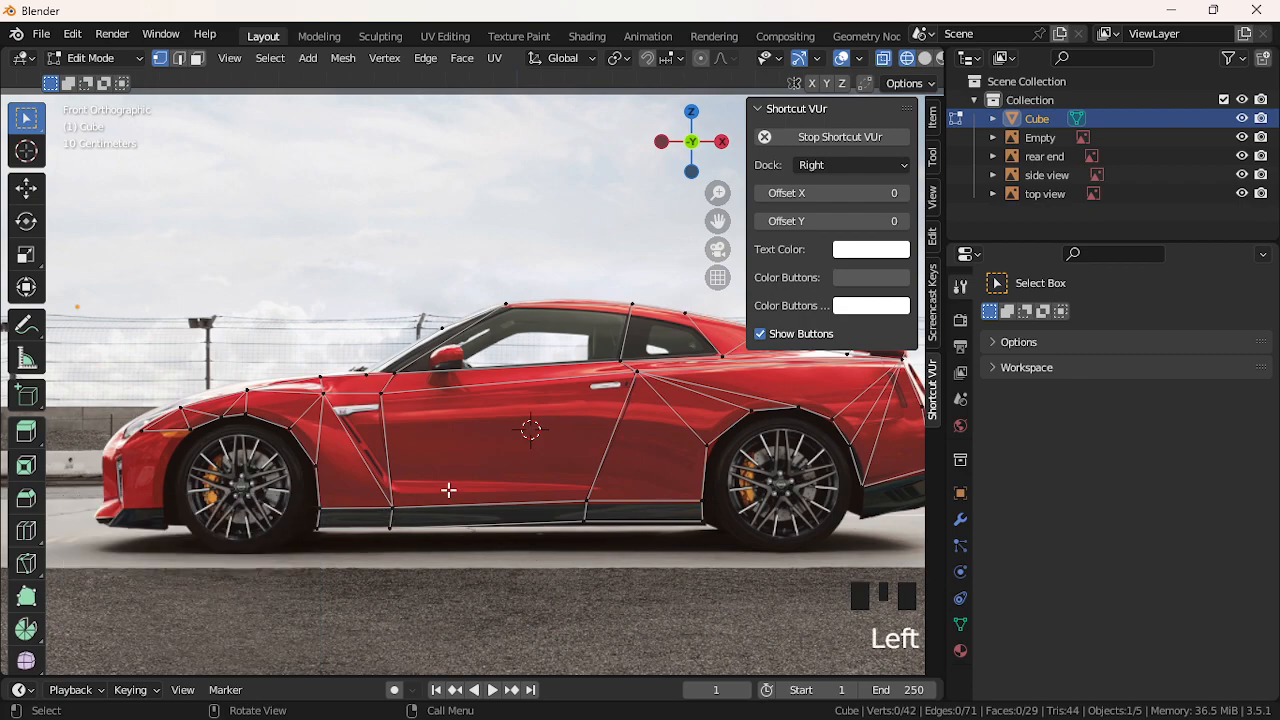
left_click(188, 433)
Extrude new vertices from the front wheel arch toward the bumper
key("e")
left_click(165, 490)
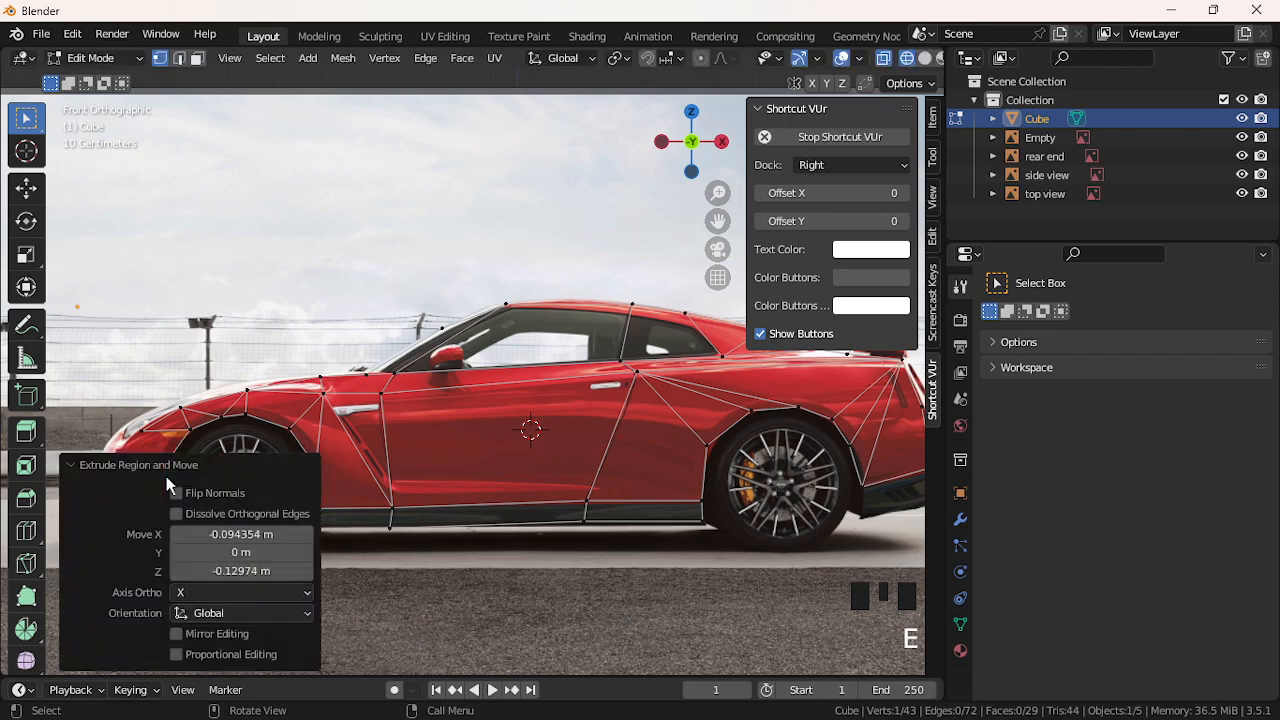
scroll(172, 436, "up", 1)
left_click_drag(718, 220, 933, 25)
key("e")
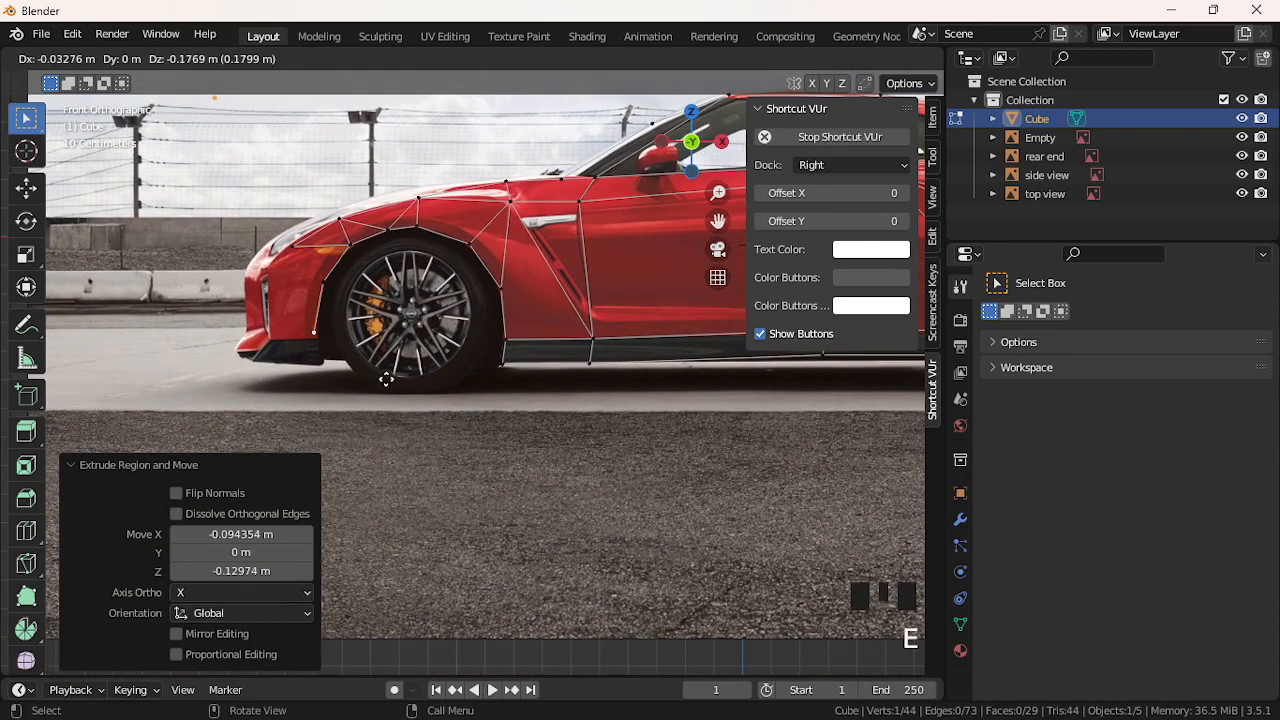
left_click(390, 384)
Extrude two vertices down the front bumper's edge
left_click(296, 245)
key("e")
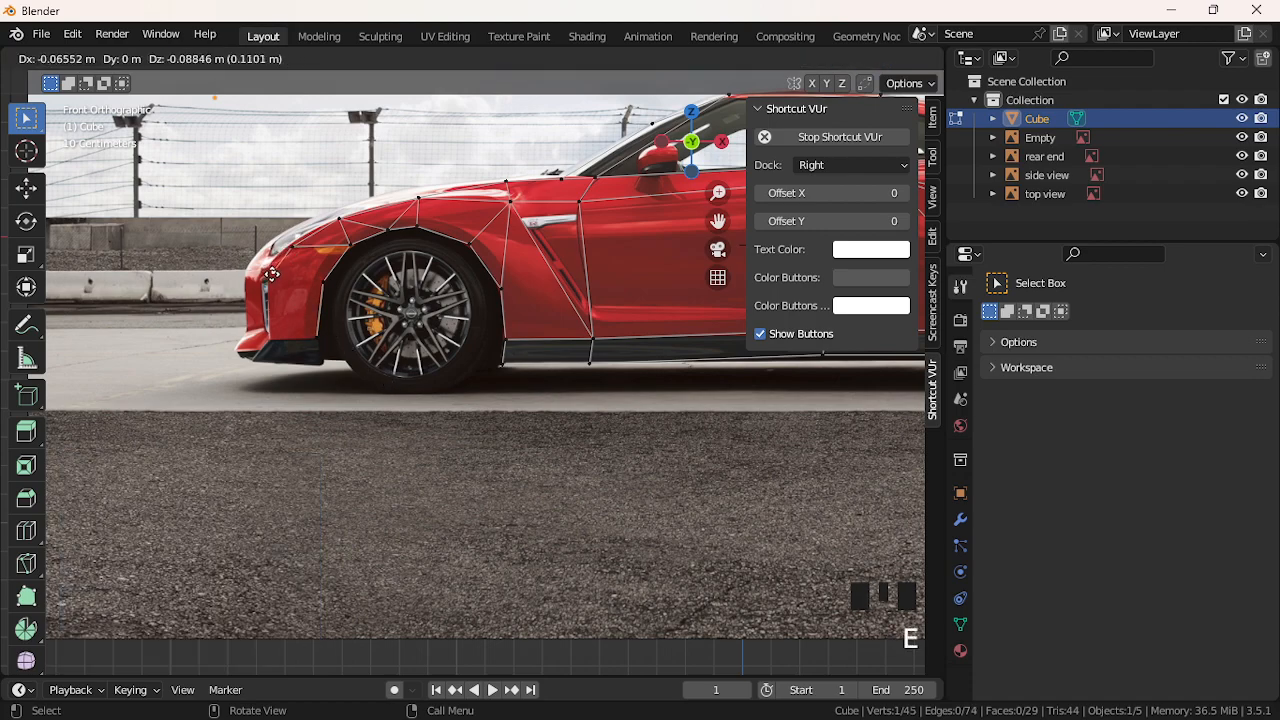
left_click(269, 277)
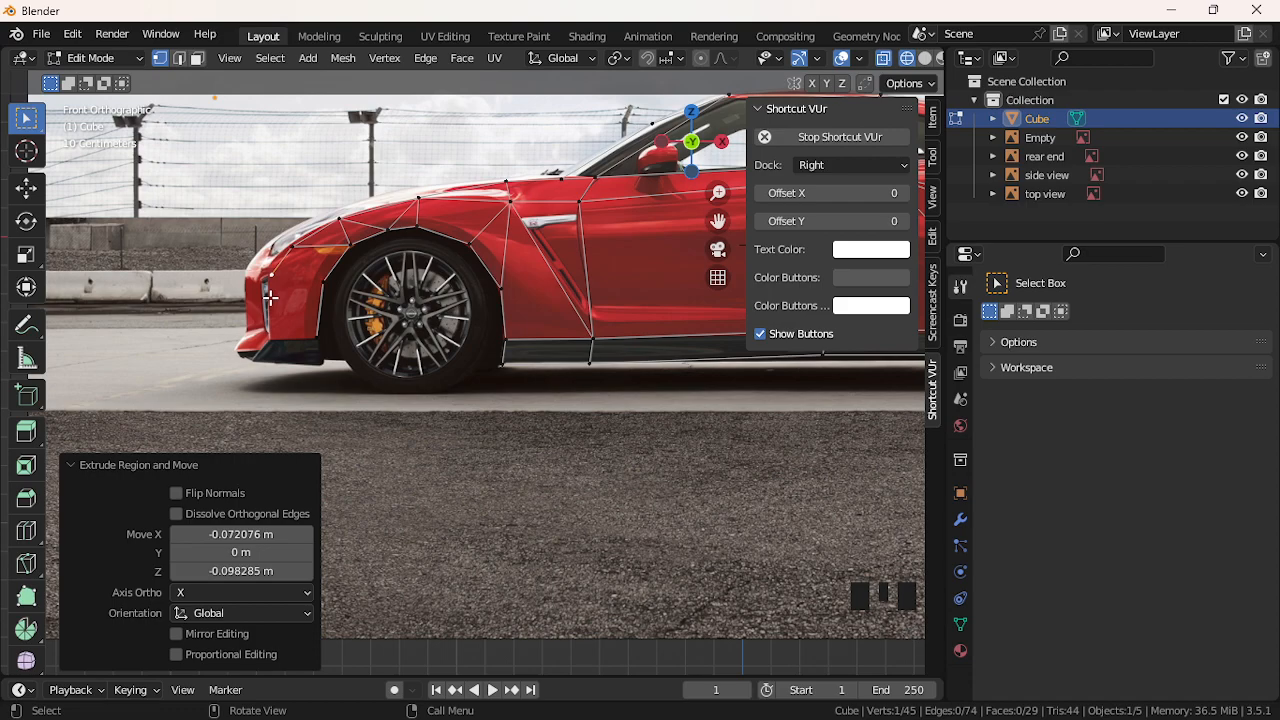
key("e")
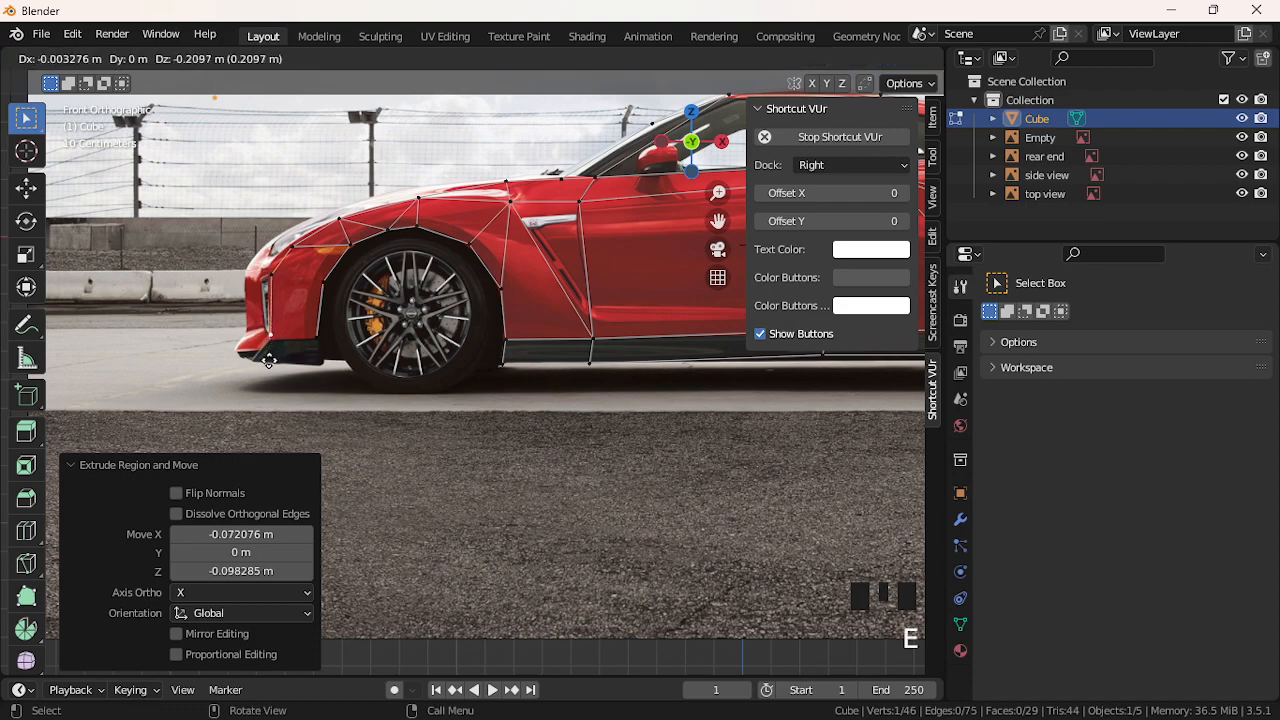
left_click(268, 292)
Fill the upper bumper panel with a face, redoing a misplaced first attempt
left_click(324, 286, "shift")
left_click(343, 251, "shift")
left_click(340, 218, "shift")
left_click(305, 244, "shift")
key("f")
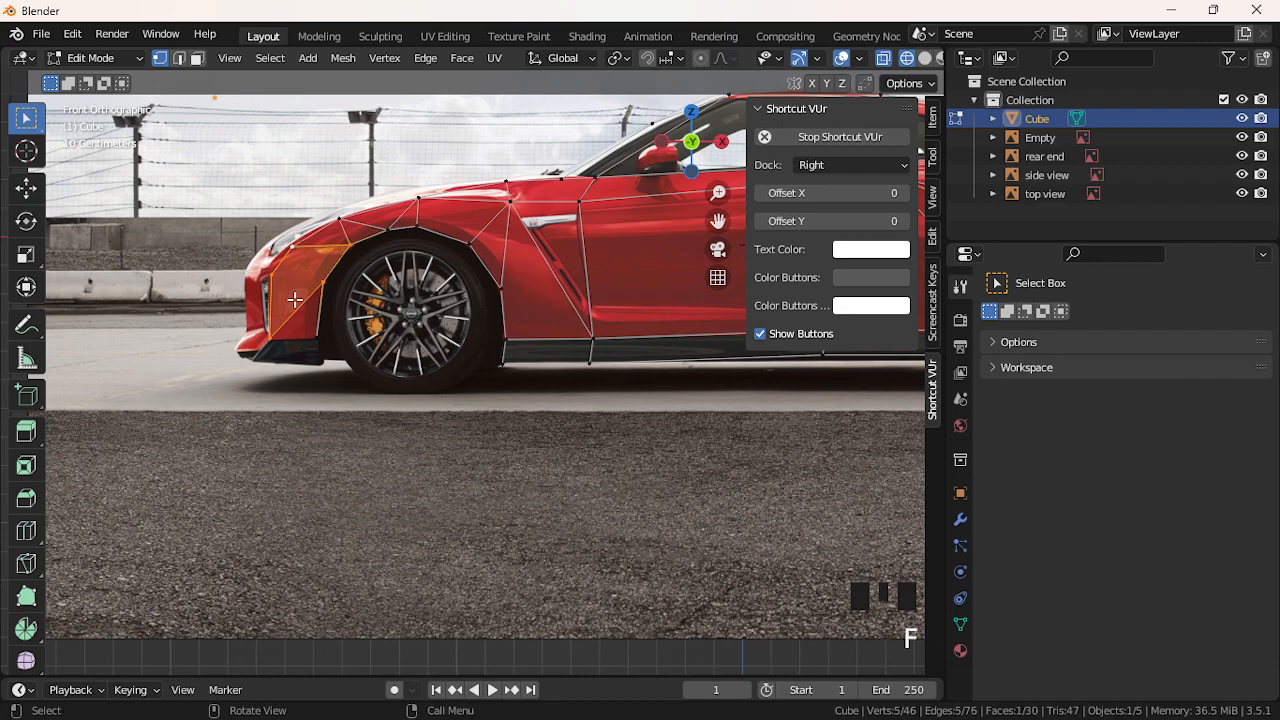
key("ctrl+z")
left_click(274, 279)
left_click(324, 284, "shift")
left_click(343, 247, "shift")
left_click(284, 254, "shift")
key("f")
Fill the lower bumper panel with a face
left_click(272, 278)
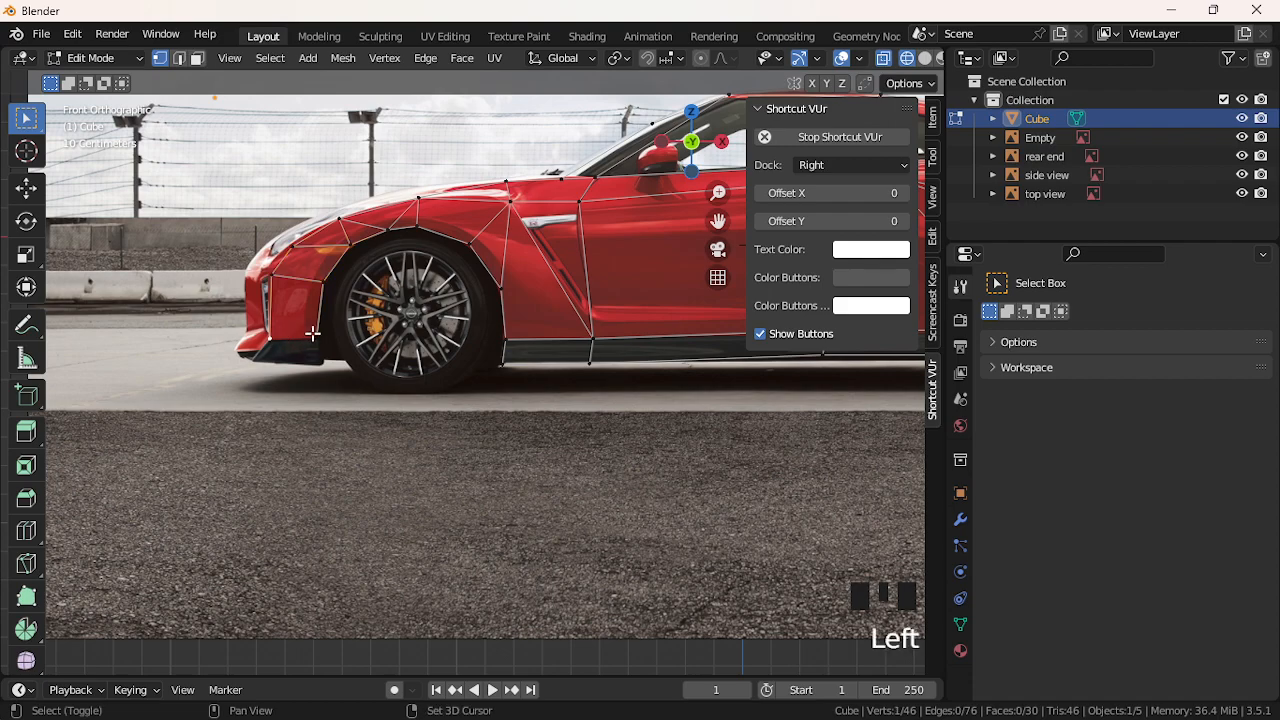
left_click(324, 281, "shift")
left_click(318, 339, "shift")
left_click(270, 340, "shift")
key("f")
left_click(308, 369)
Extrude the panel's bottom edge downward, then adjust it along X and Z
left_click(307, 349)
left_click(289, 342, "shift")
key("e")
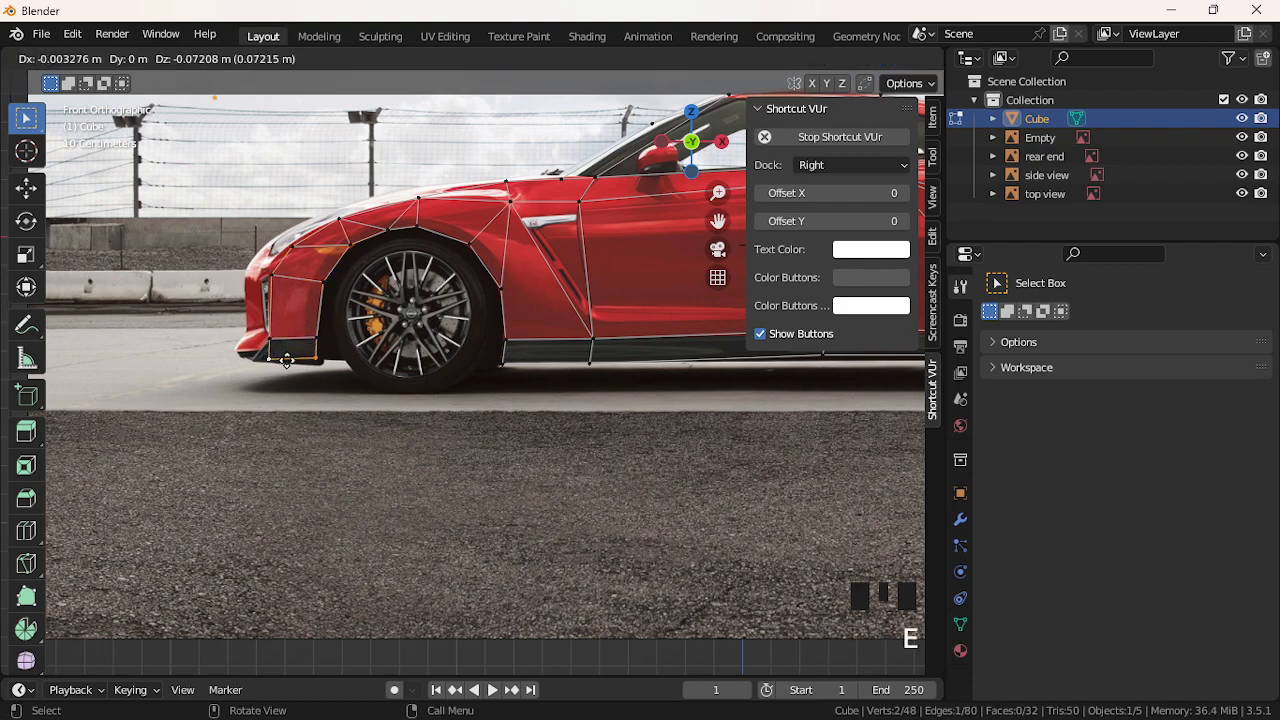
left_click(293, 367)
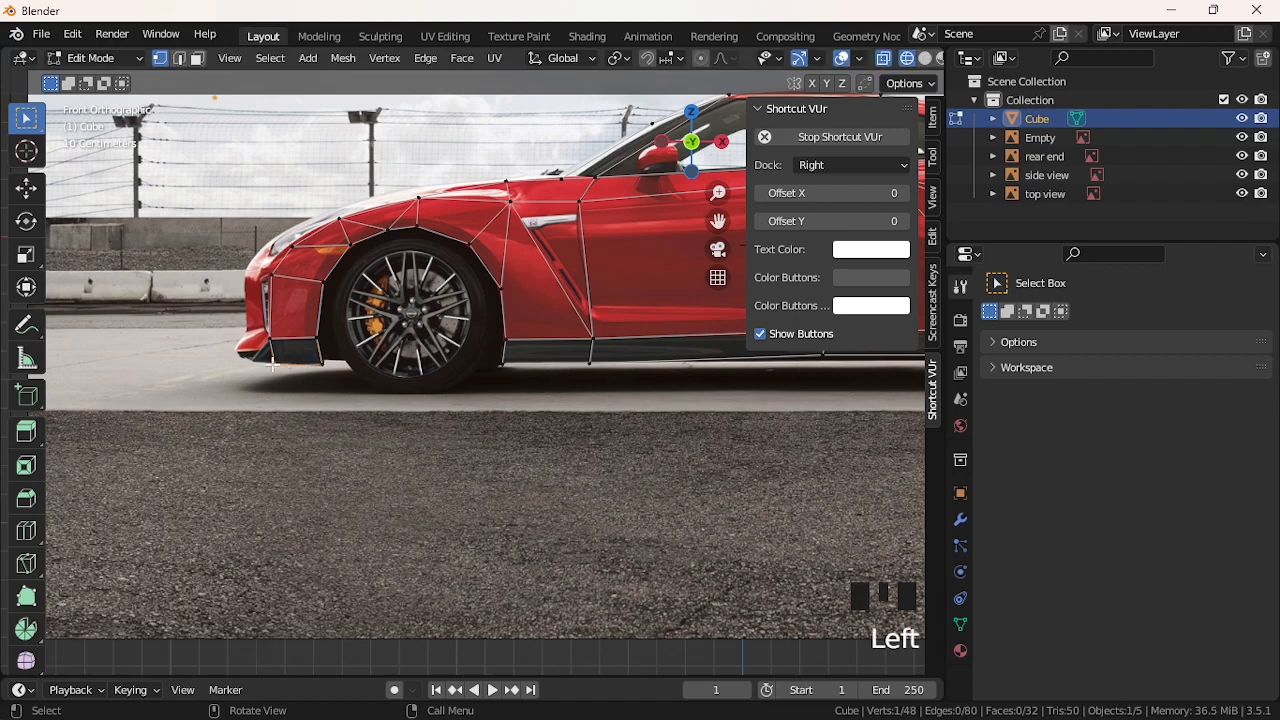
key("g")
key("x")
left_click(245, 371)
key("g")
key("z")
left_click(253, 367)
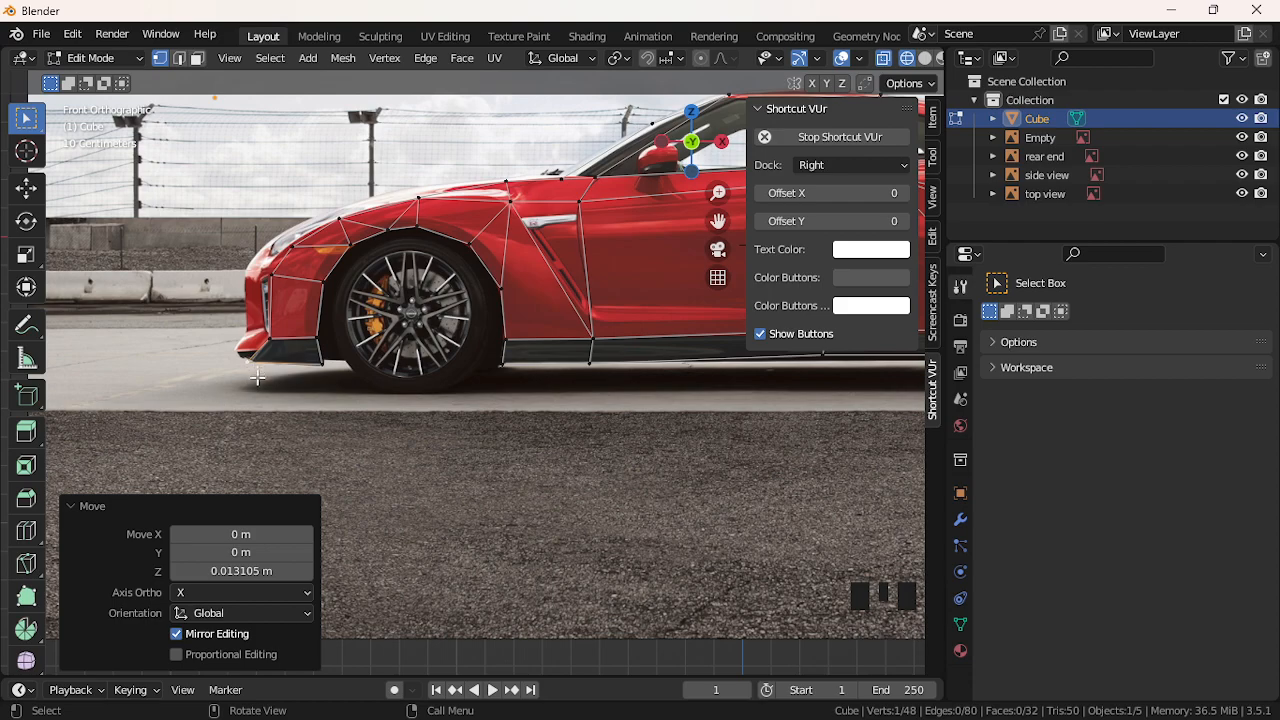
Extrude two vertices along the bumper corner and fill a face there
key("e")
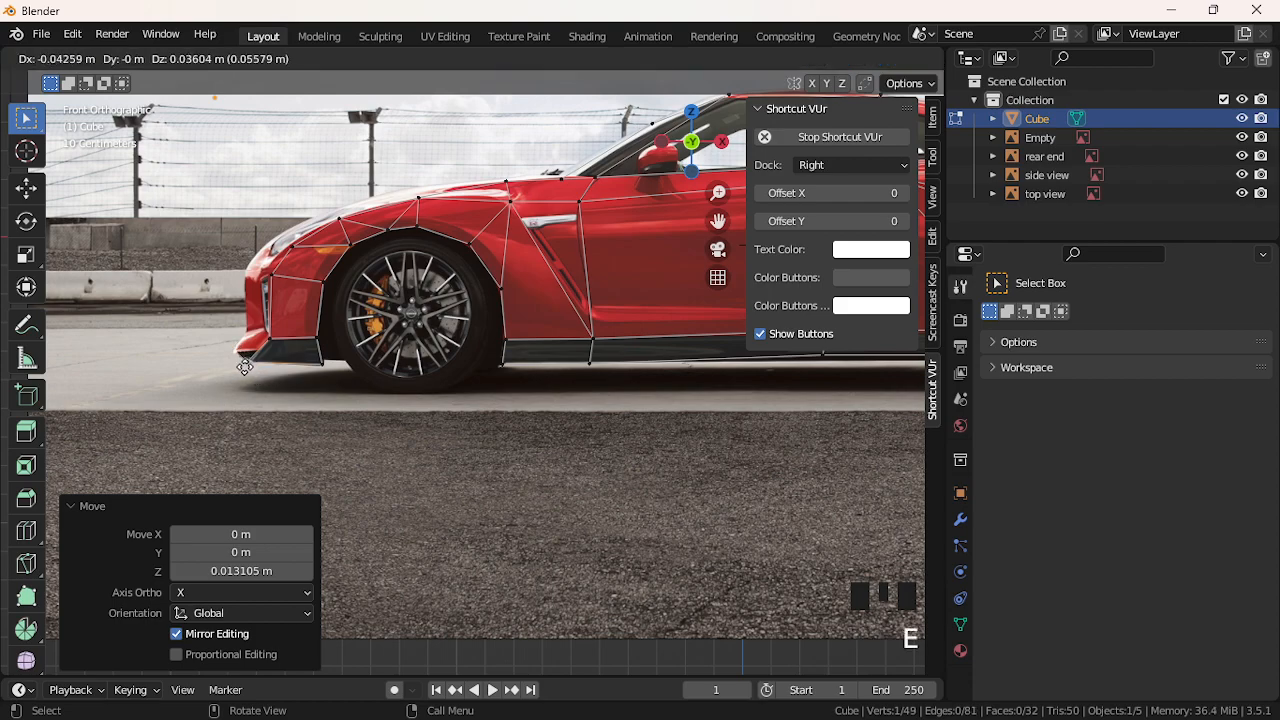
left_click(245, 367)
key("e")
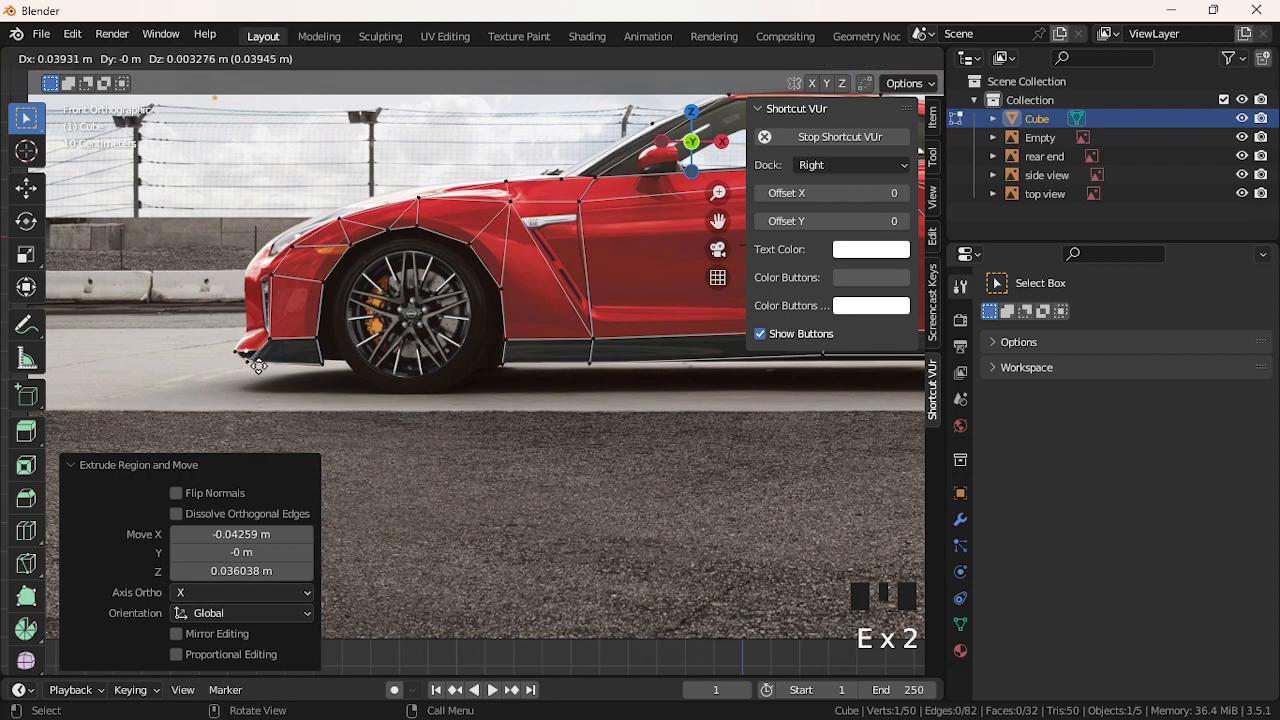
left_click(266, 365)
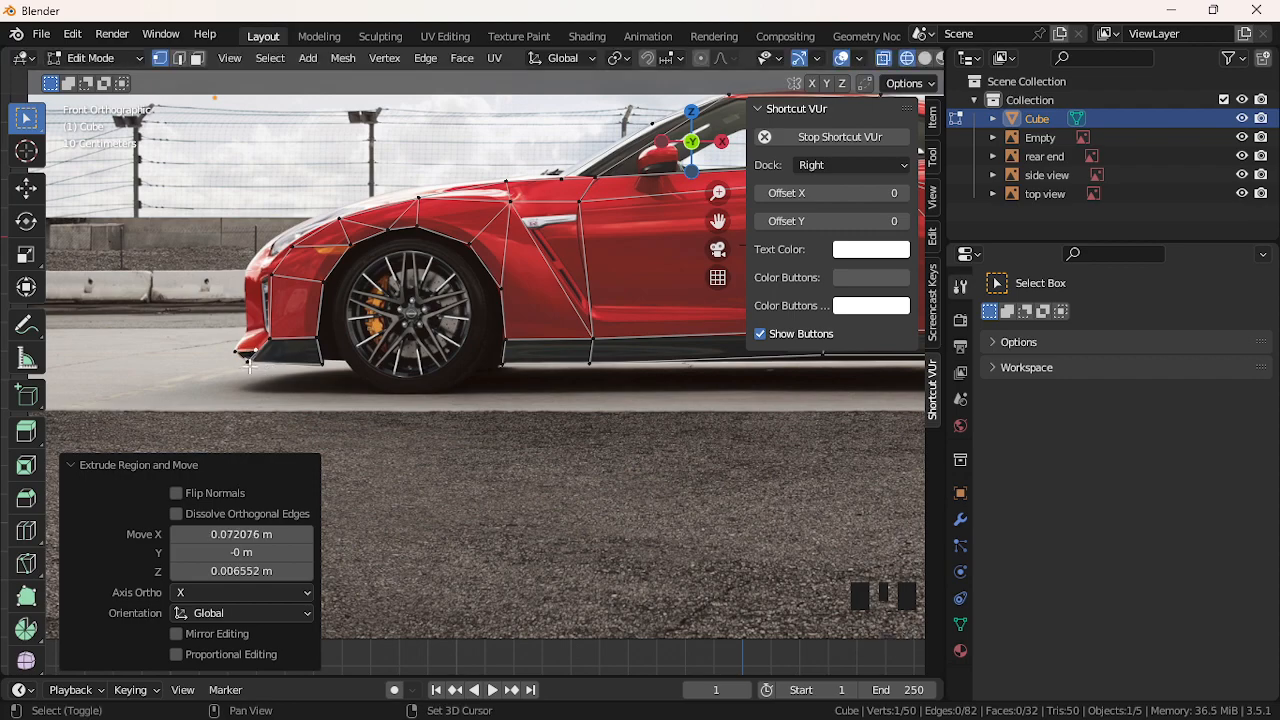
left_click(236, 351, "shift")
left_click(242, 360, "shift")
key("f")
Reposition the bumper corner vertex along X
left_click(238, 354)
key("g")
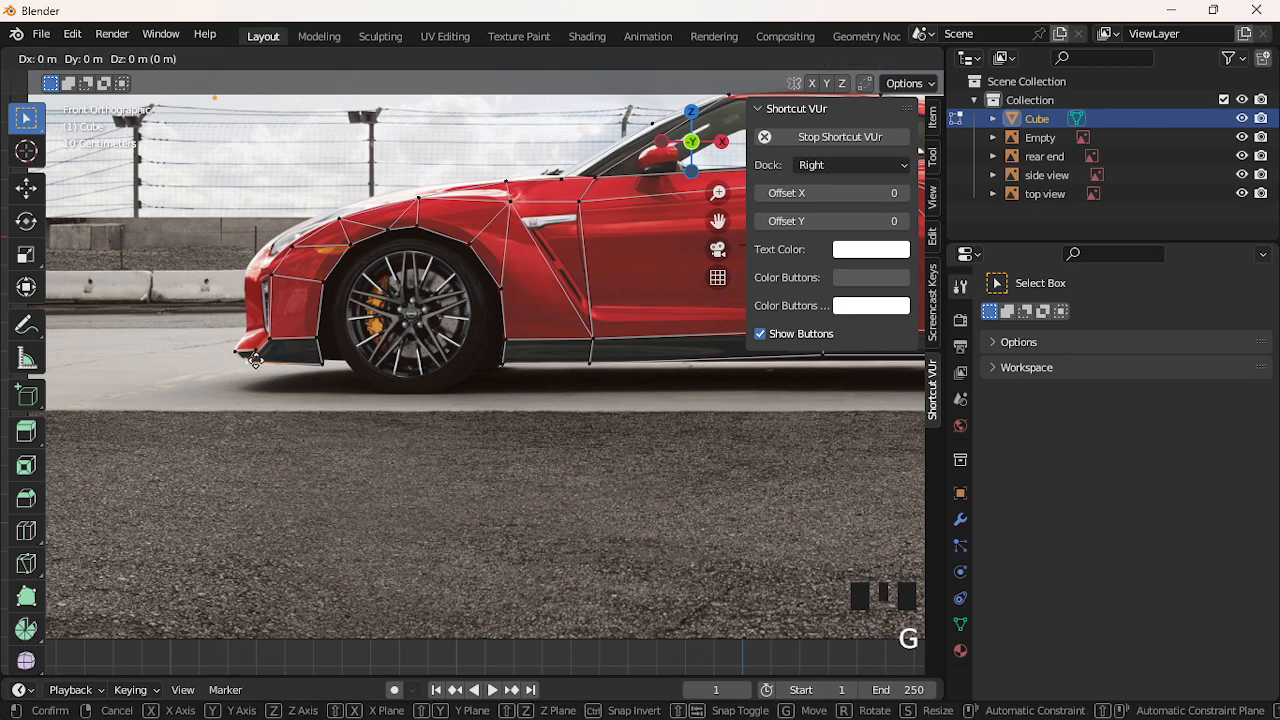
left_click(258, 380)
key("ctrl+z")
left_click(254, 353)
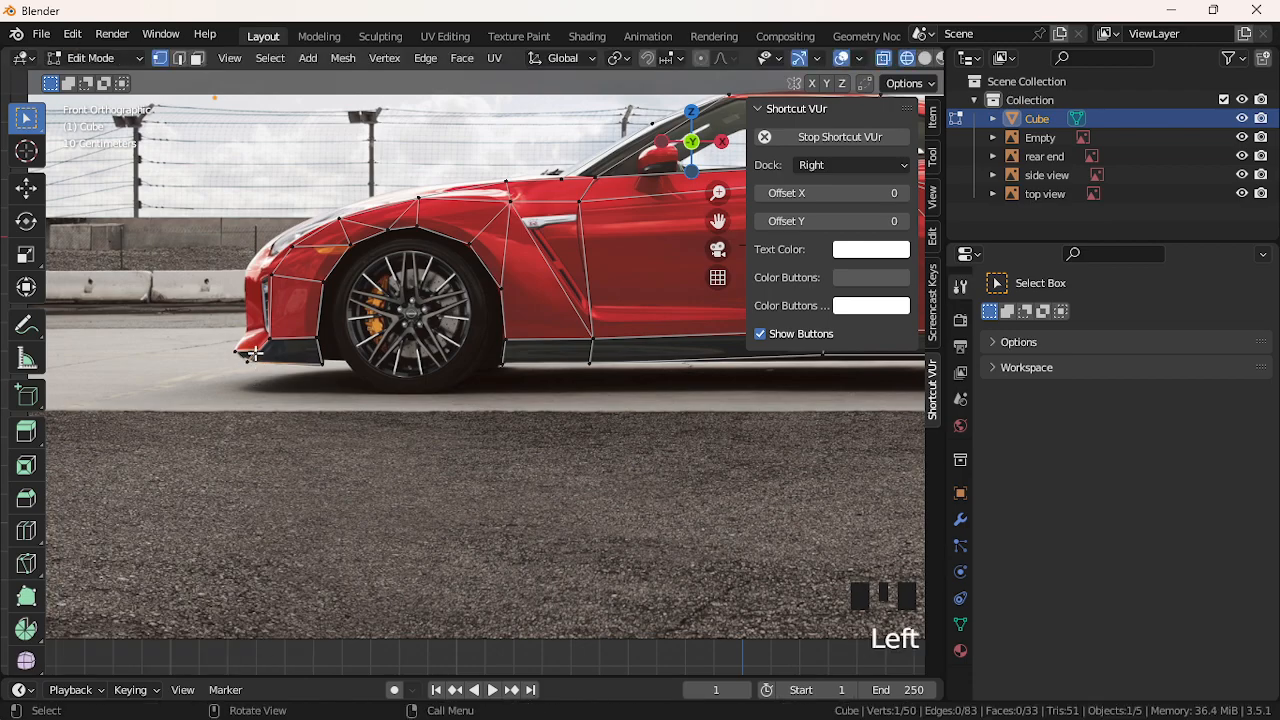
key("g")
key("x")
left_click(264, 373)
Extrude three more vertices along the bumper outline and adjust the last one
left_click(241, 361)
key("e")
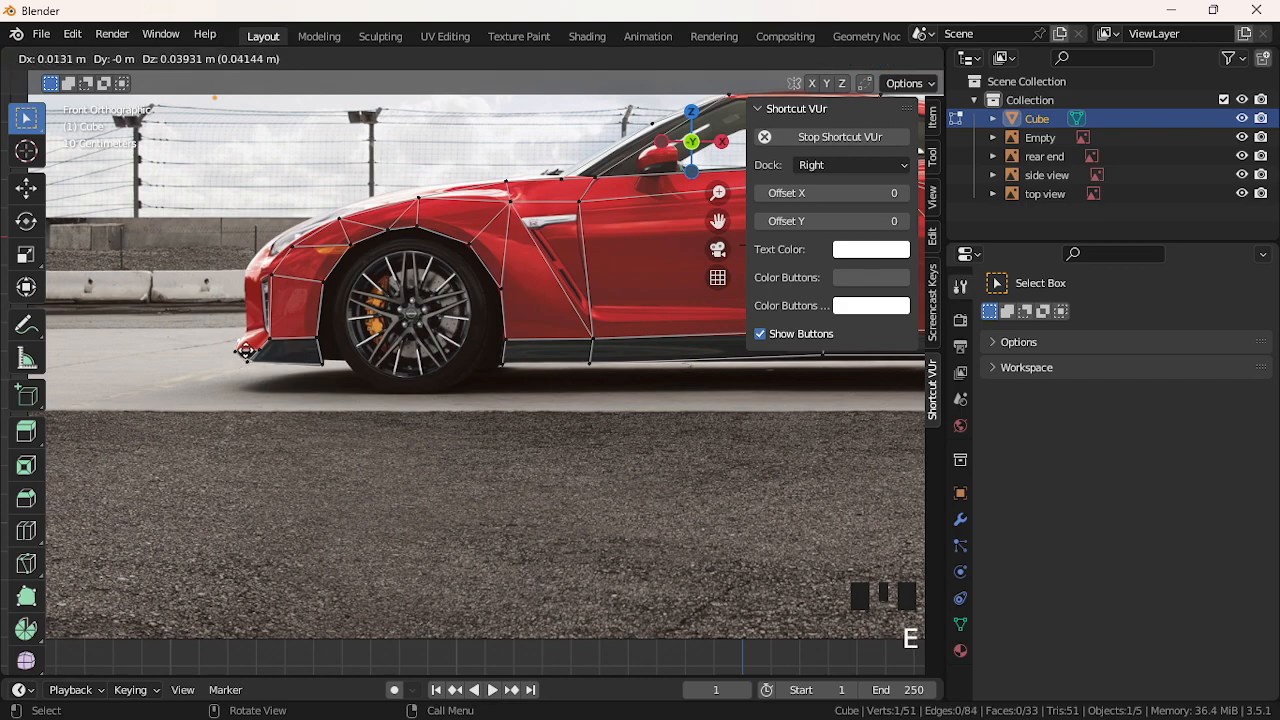
left_click(246, 351)
key("e")
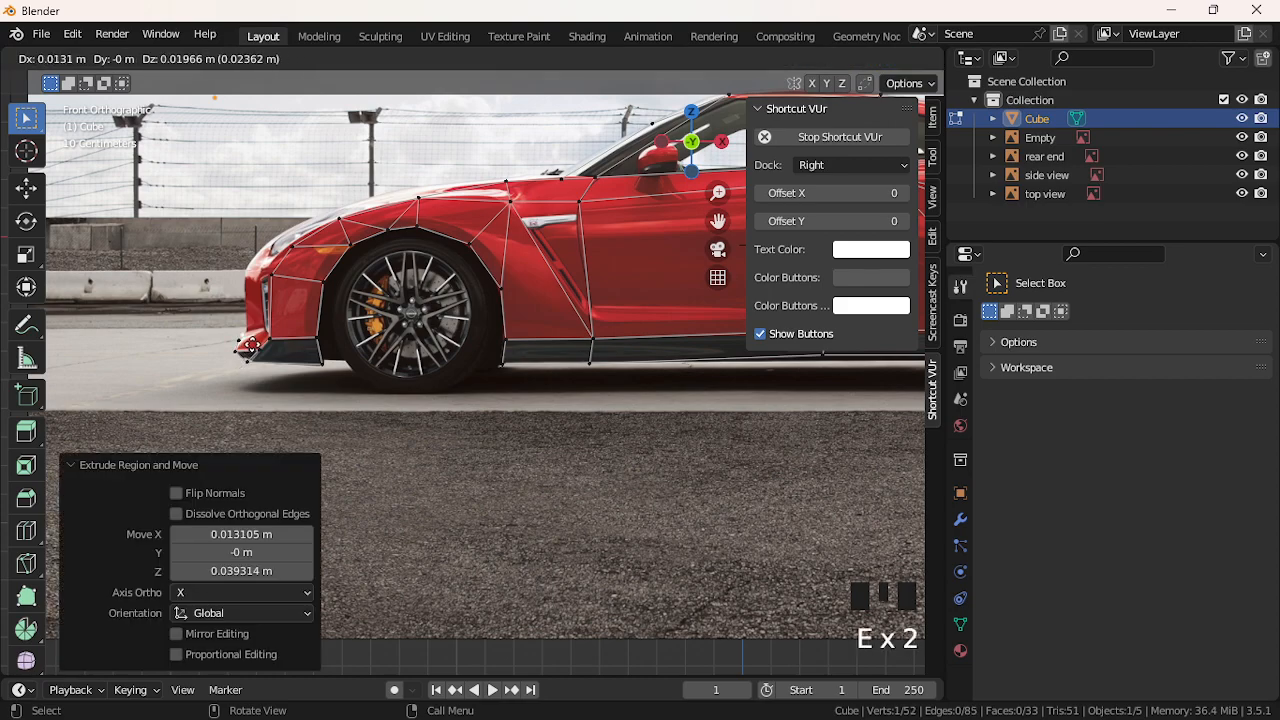
left_click(256, 345)
key("e")
left_click(271, 340)
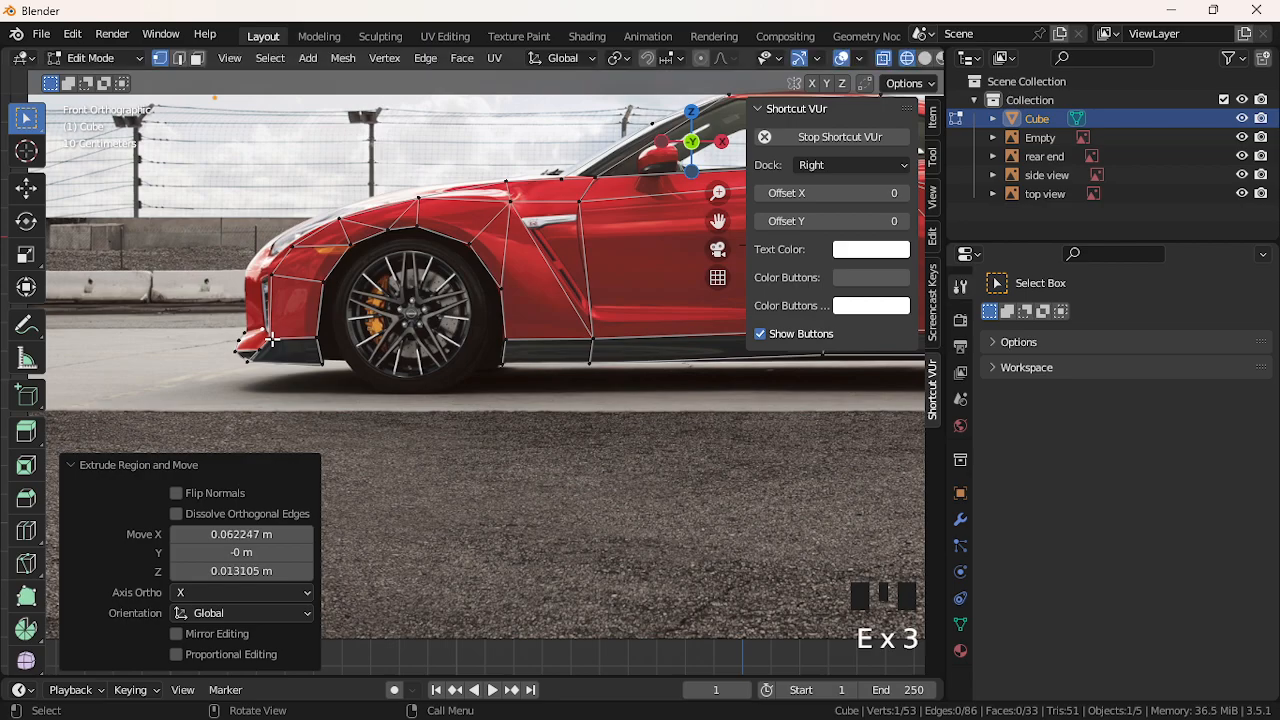
scroll(253, 362, "up", 3)
key("g")
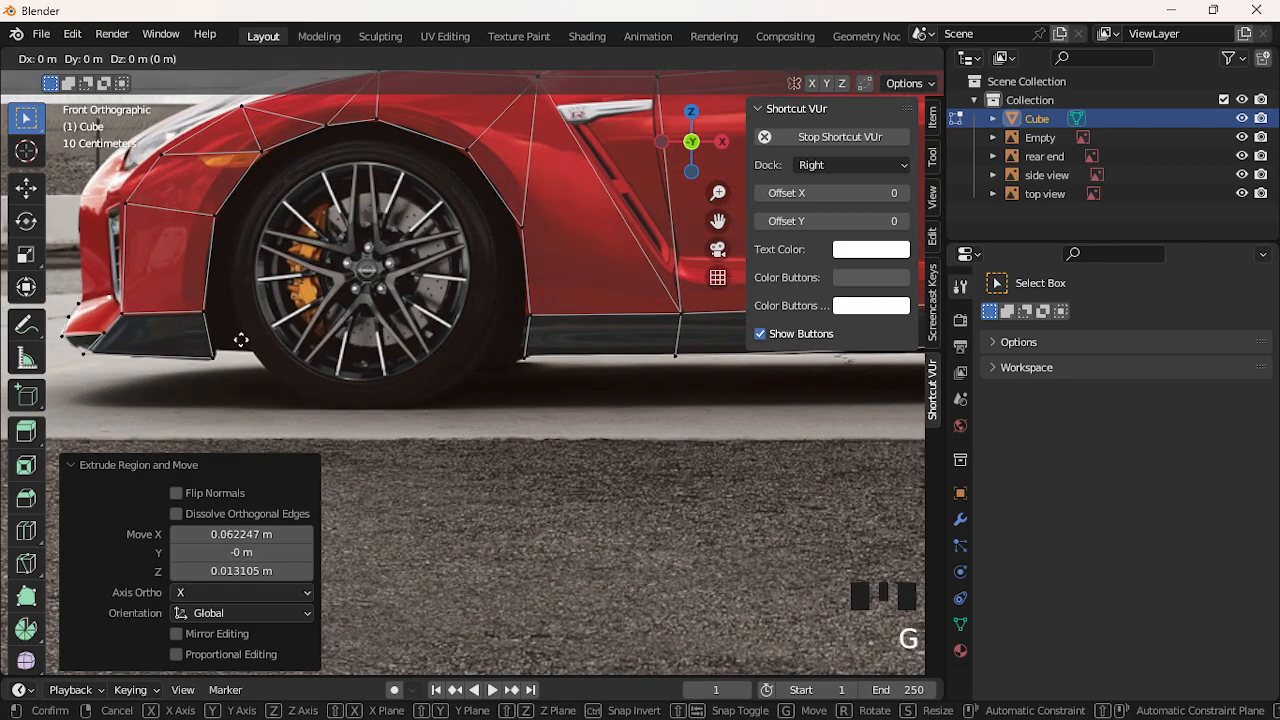
left_click(244, 342)
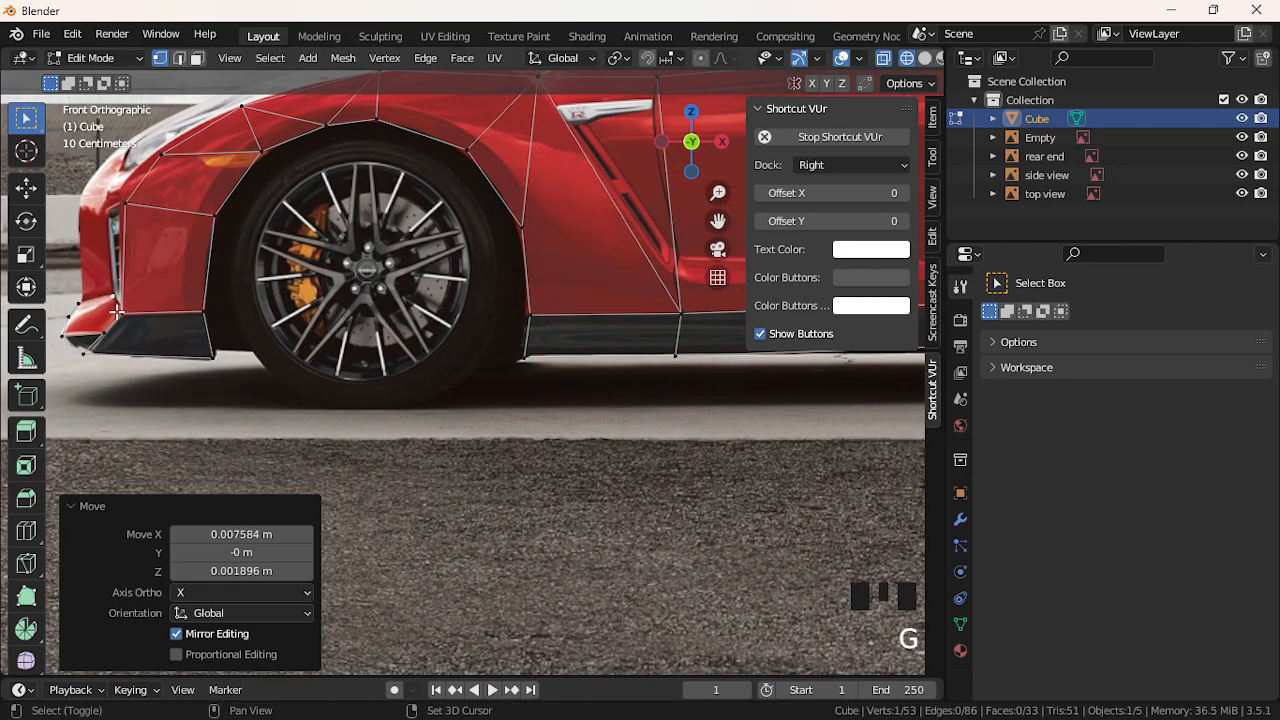
Fill two faces between the new bumper vertices
left_click(66, 316, "shift")
left_click(78, 302, "shift")
left_click(72, 312, "shift")
key("f")
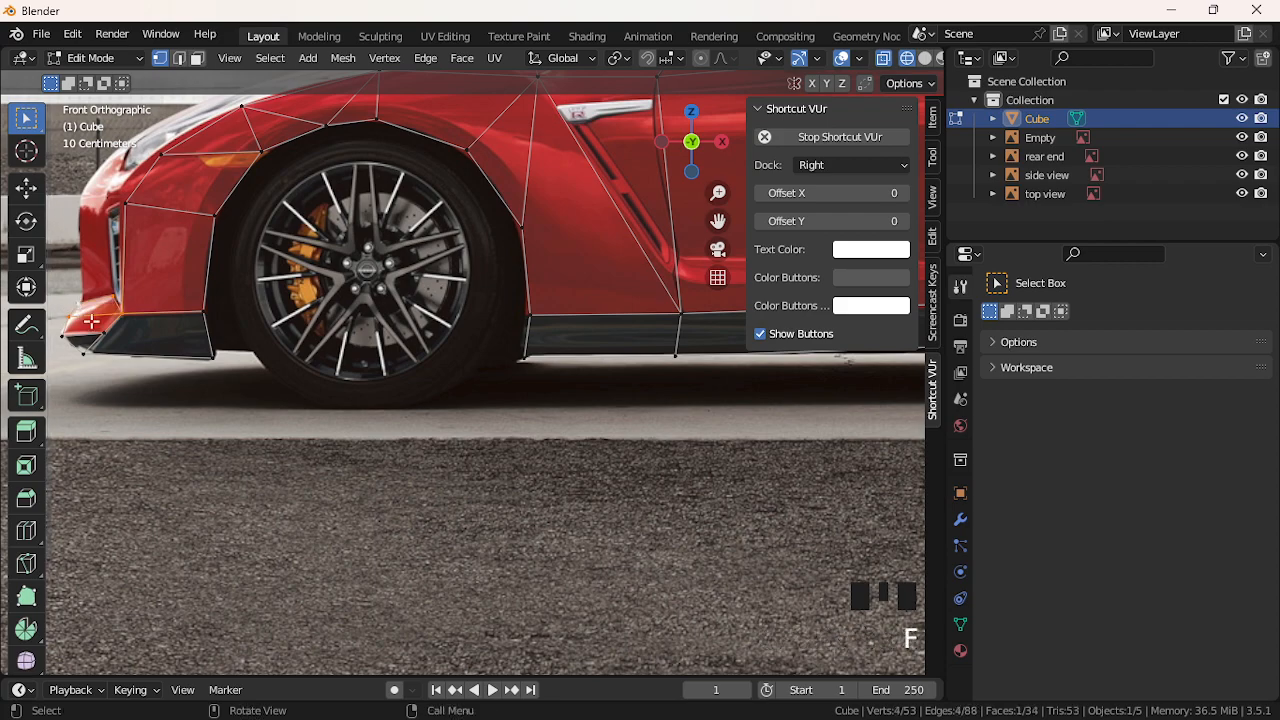
left_click(116, 337)
left_click(72, 316, "shift")
left_click(80, 310, "shift")
left_click(107, 316, "shift")
key("f")
Fill the remaining bumper gap with a face, deselect all, and recentre the car
left_click(143, 392)
left_click(100, 366)
left_click(70, 338, "shift")
left_click(95, 338, "shift")
key("f")
left_click(171, 457)
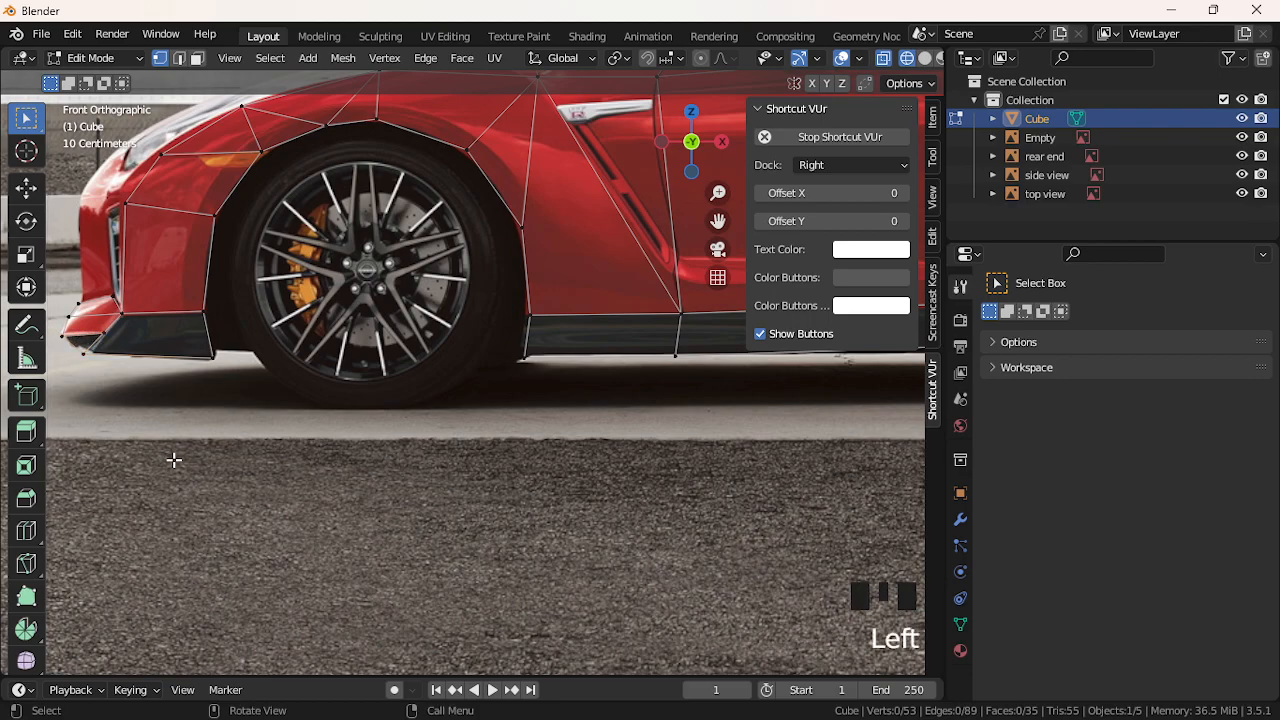
scroll(188, 420, "down", 2)
scroll(188, 420, "down", 4)
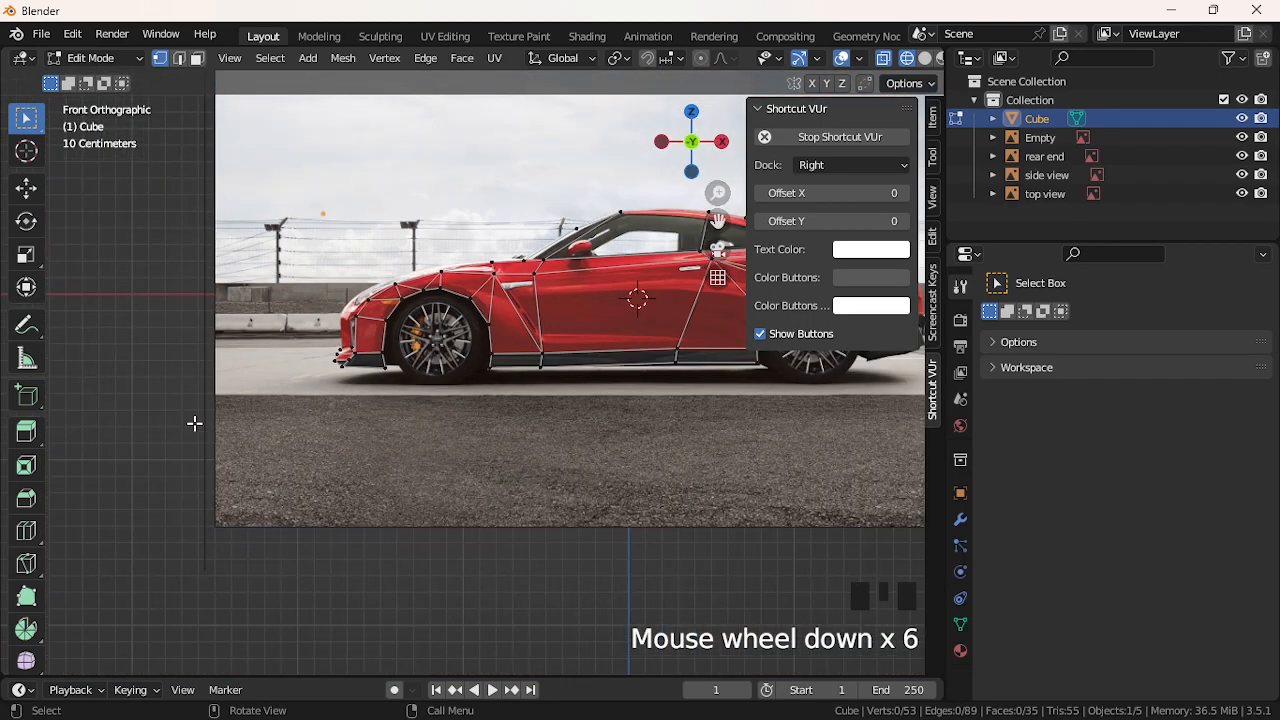
scroll(205, 424, "down", 3)
scroll(620, 325, "up", 4)
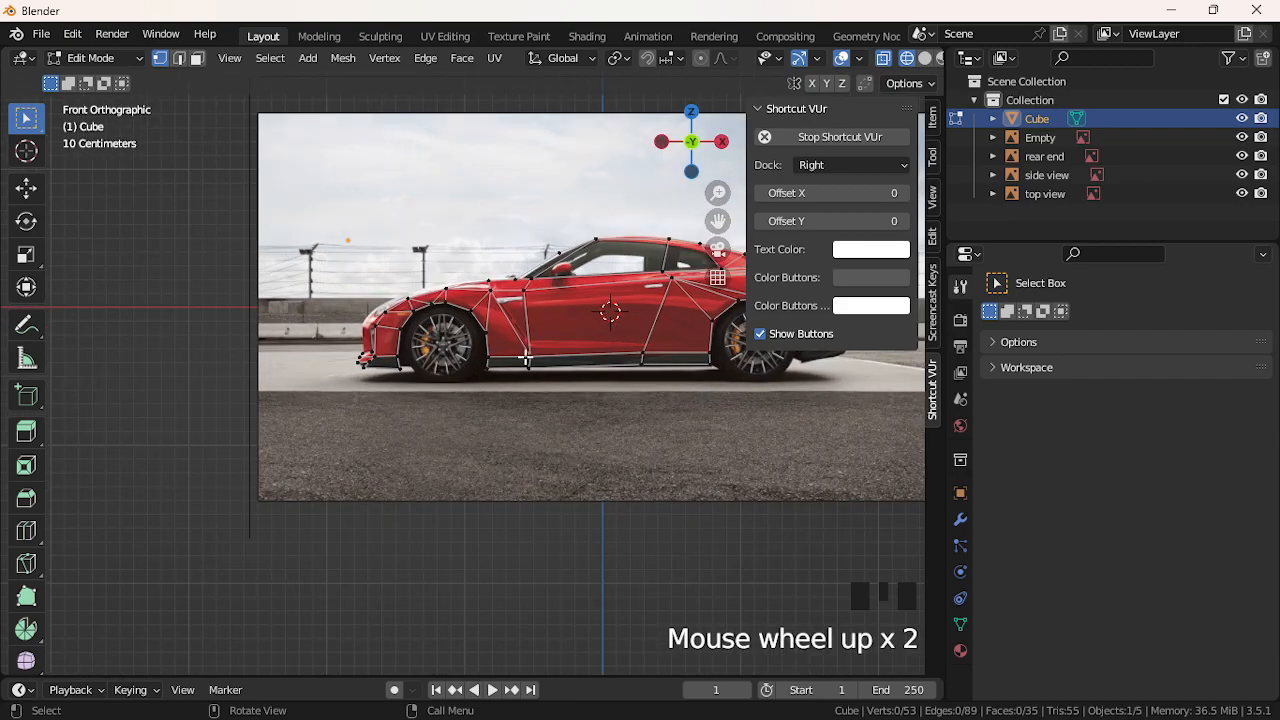
left_click_drag(718, 220, 495, 305)
Add a cylinder, experiment with rotating it, then delete its vertices
left_click(270, 58)
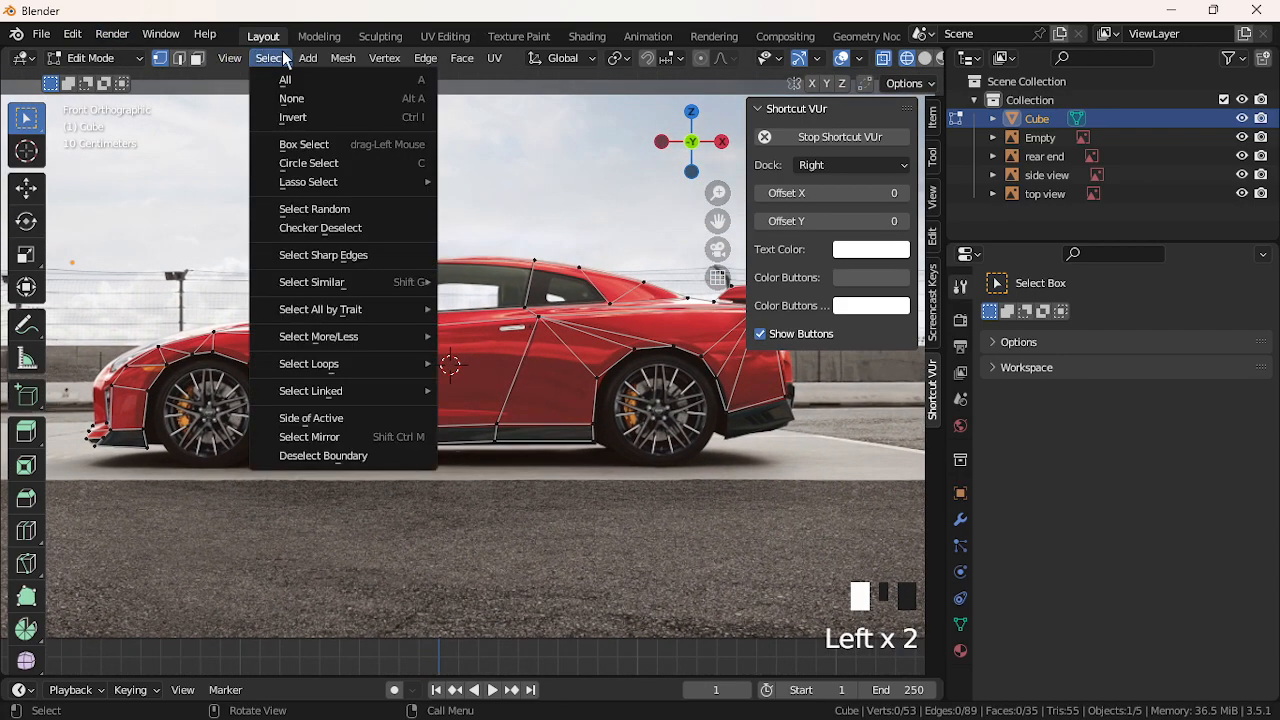
mouse_move(348, 62)
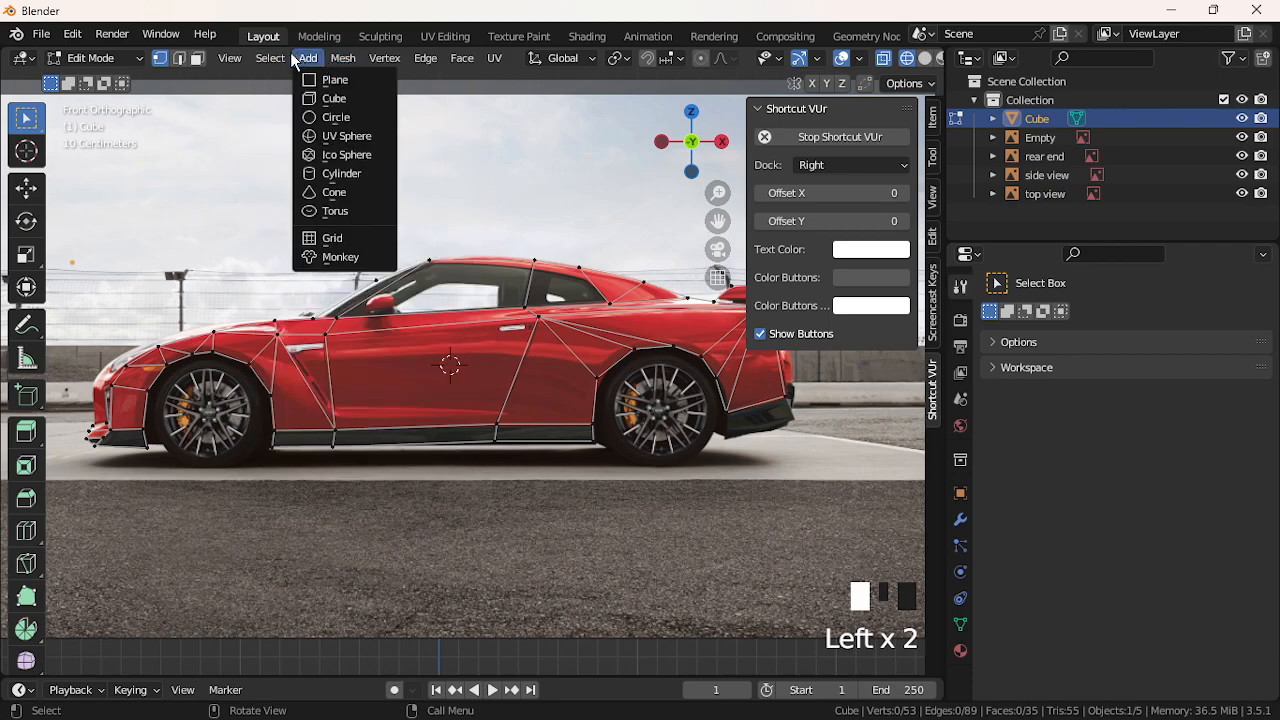
mouse_move(308, 58)
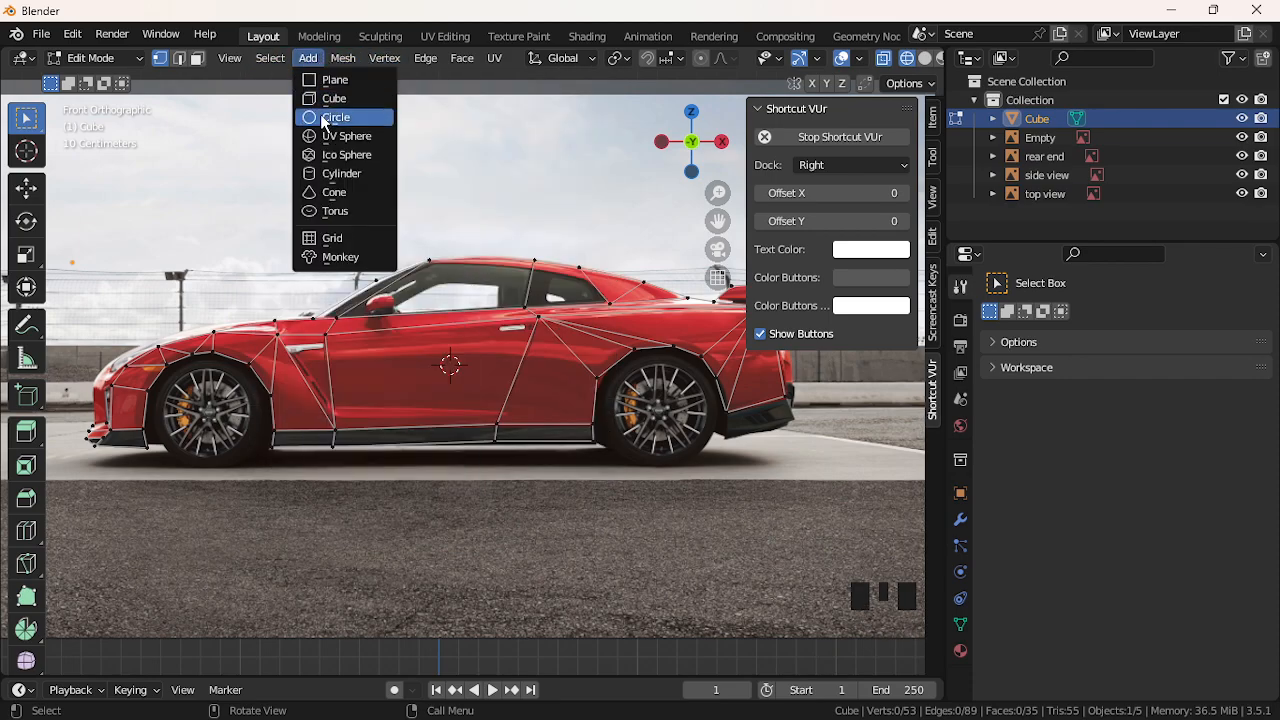
left_click(330, 174)
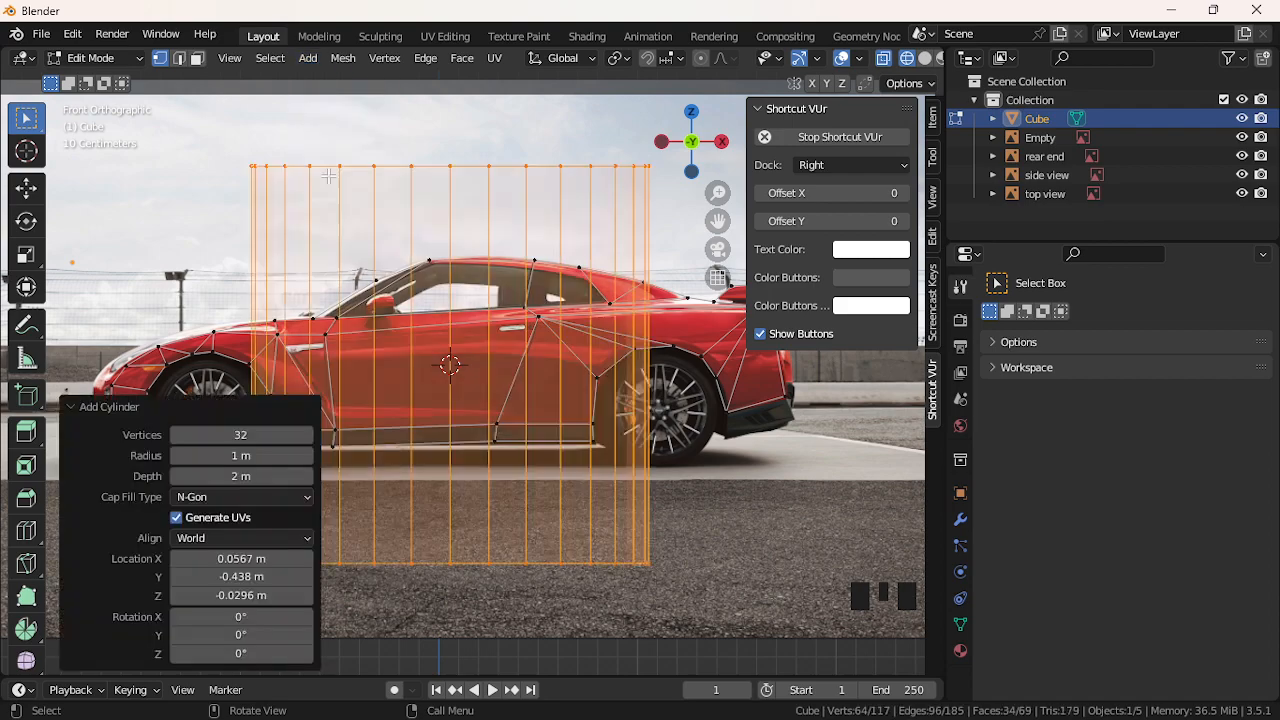
key("r")
key("z")
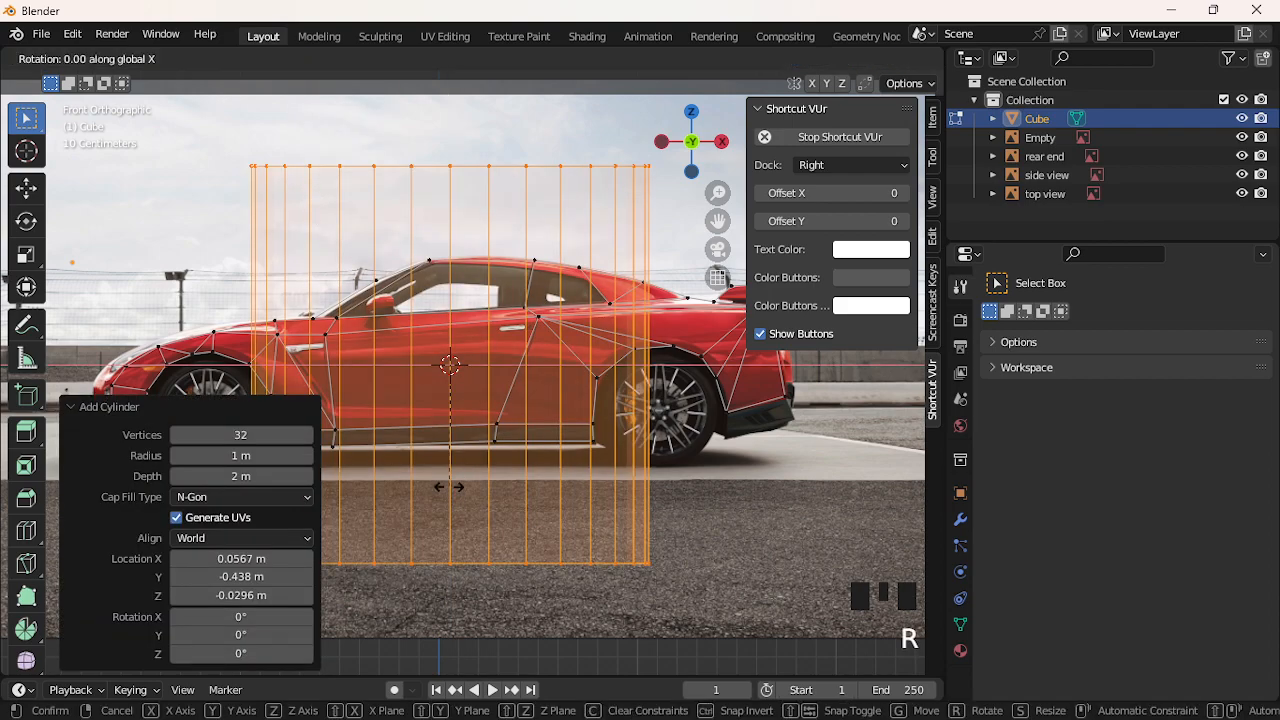
type("xz90")
key("BackSpace")
key("BackSpace")
type("0")
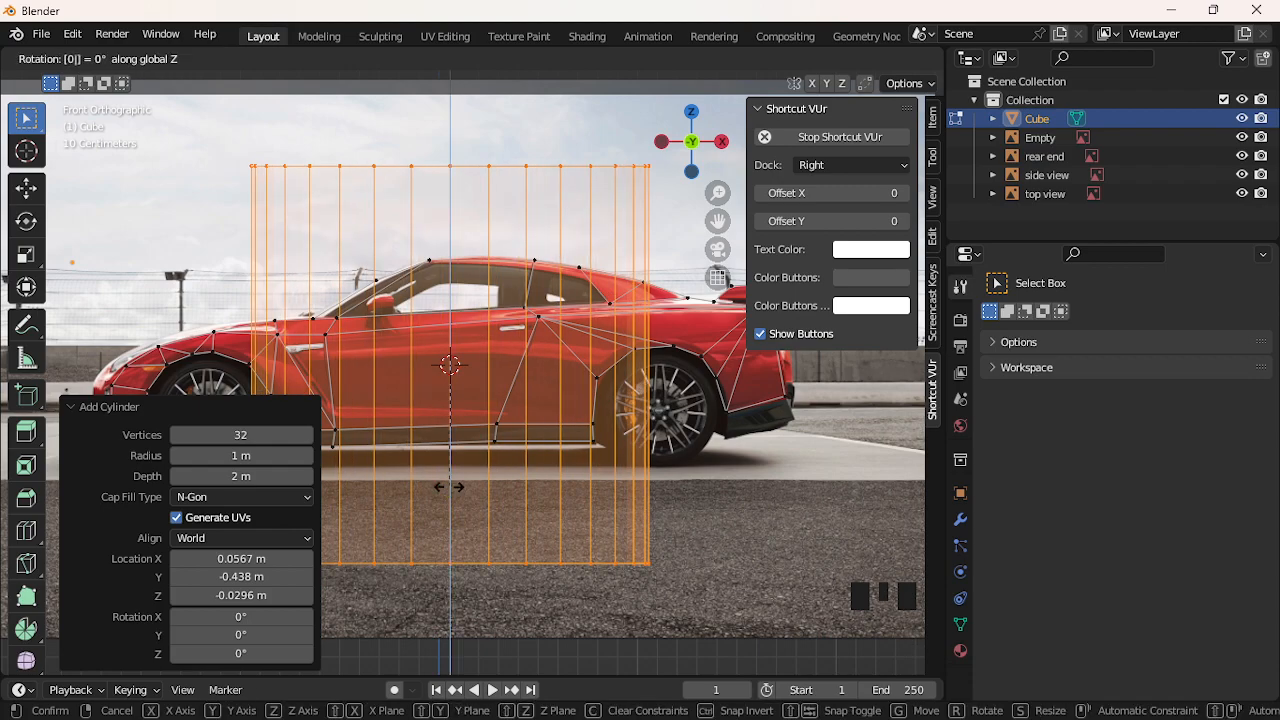
type("y")
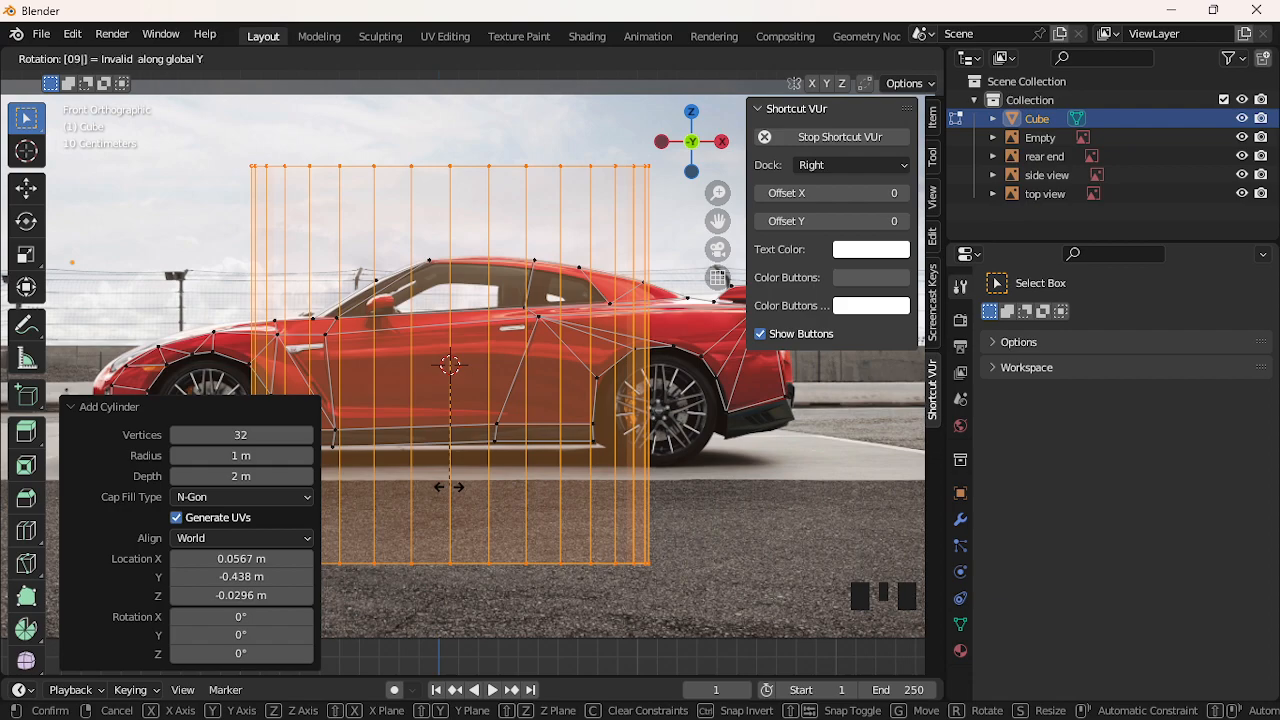
key("Return")
key("ctrl+z")
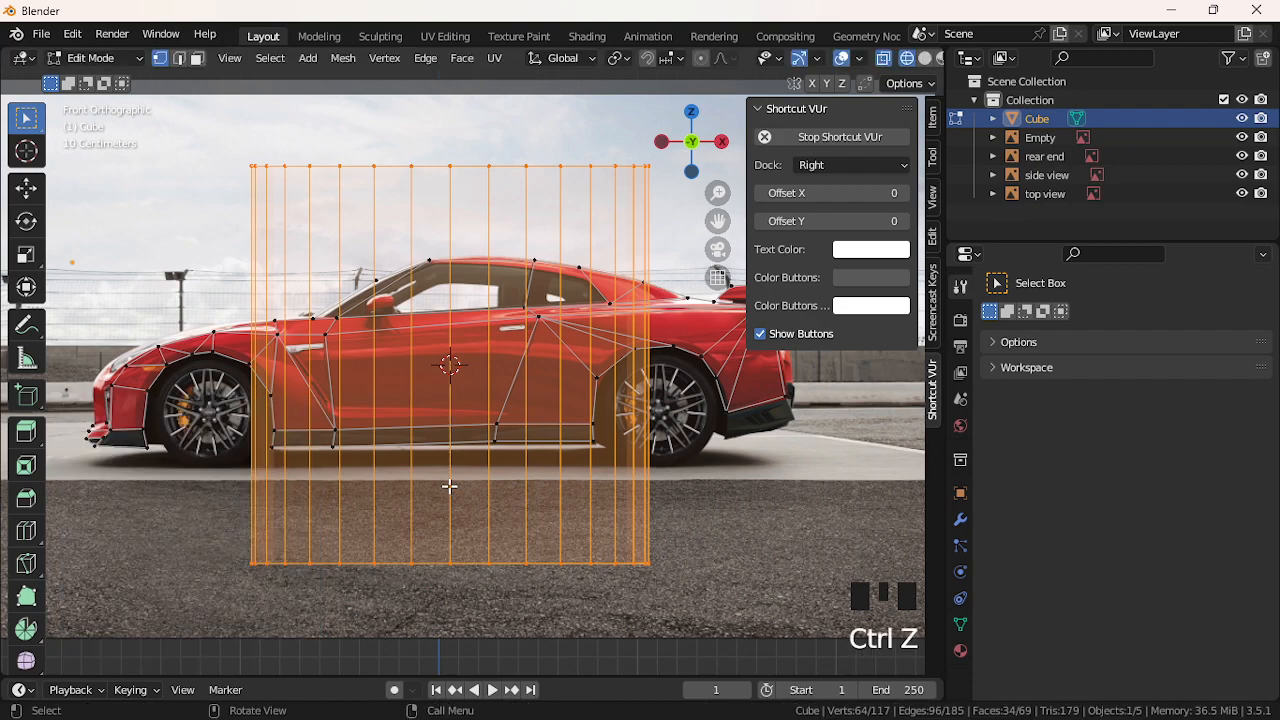
key("Delete")
left_click(449, 478)
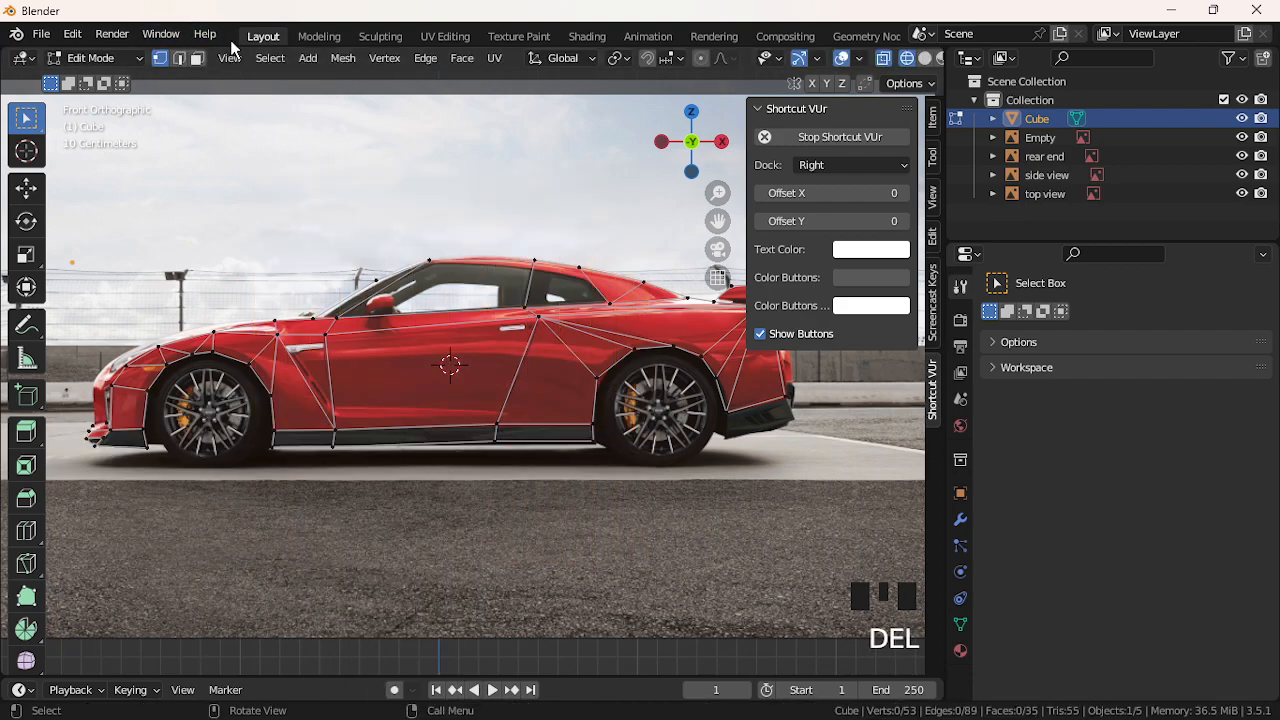
Add another cylinder, rotate it 90° about X, then delete it
left_click(289, 60)
mouse_move(307, 57)
left_click(323, 172)
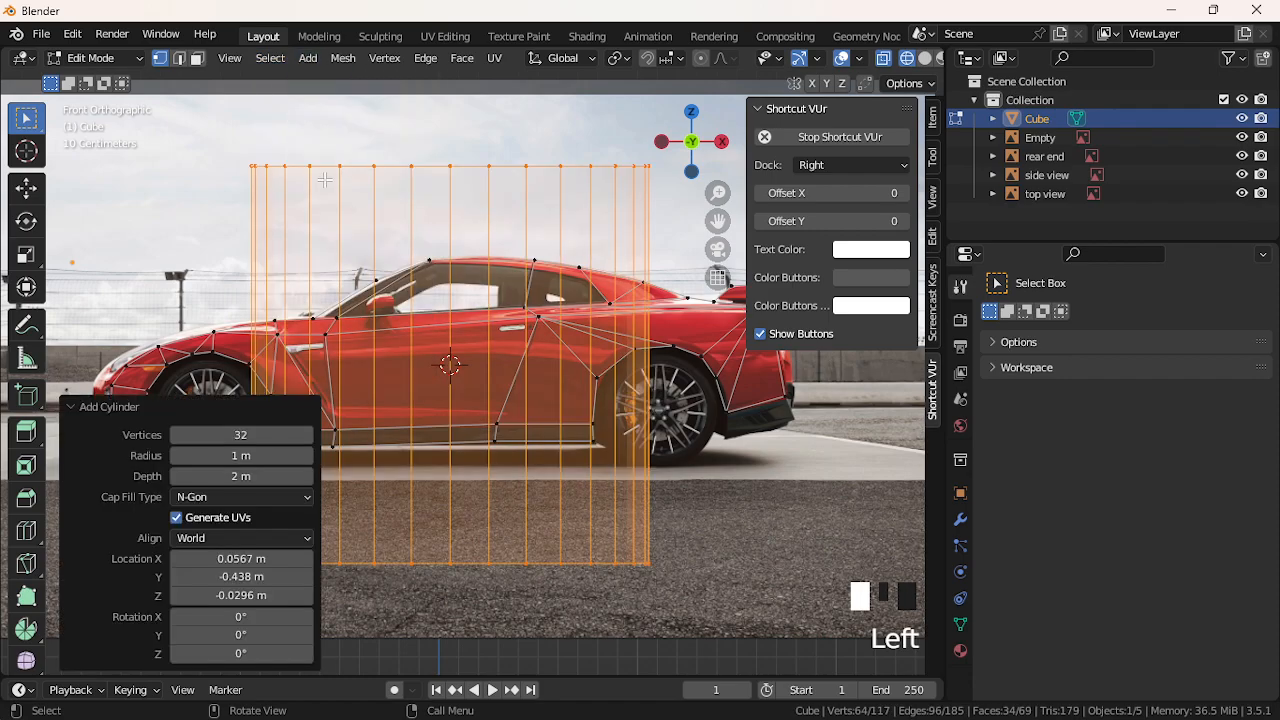
key("r")
key("z")
key("x")
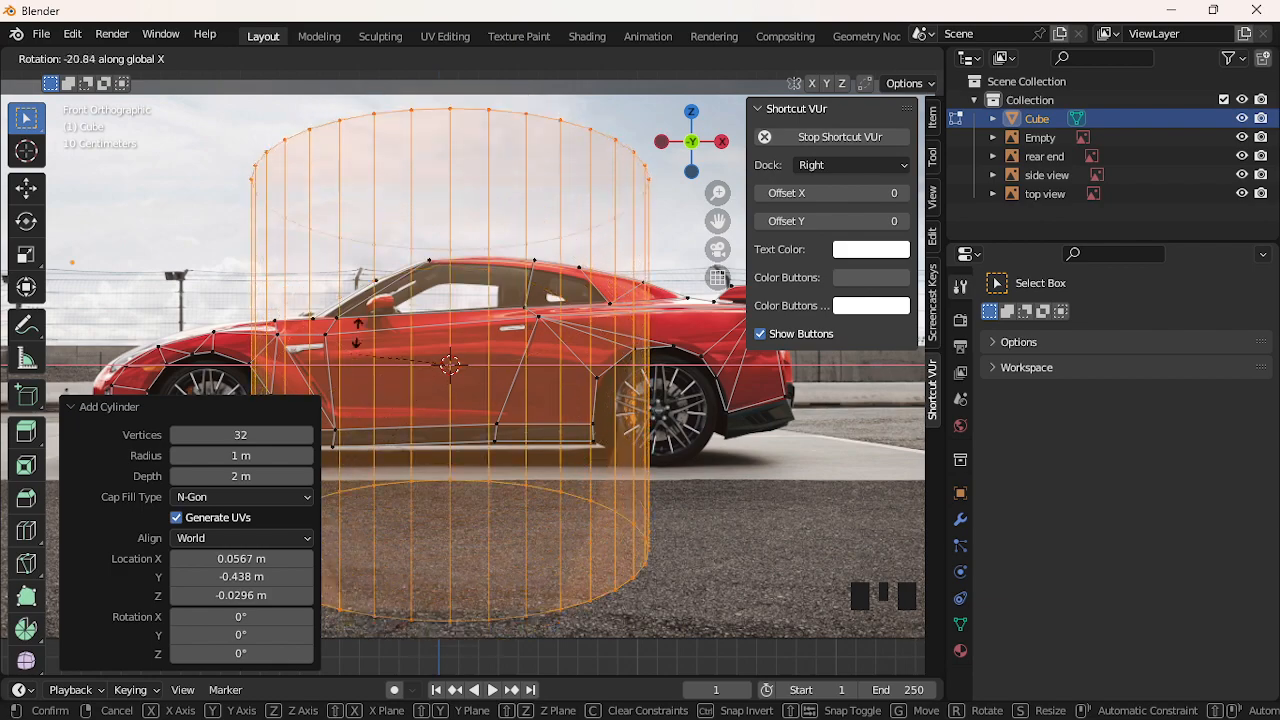
type("90")
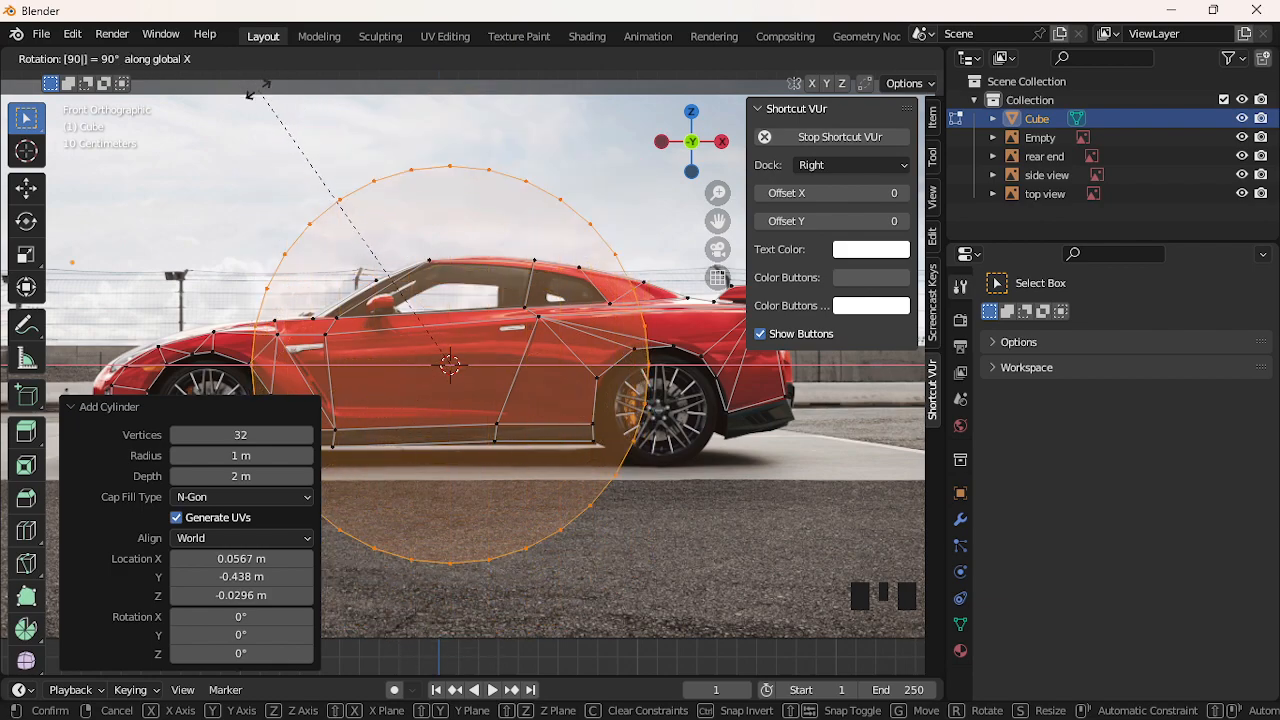
key("Return")
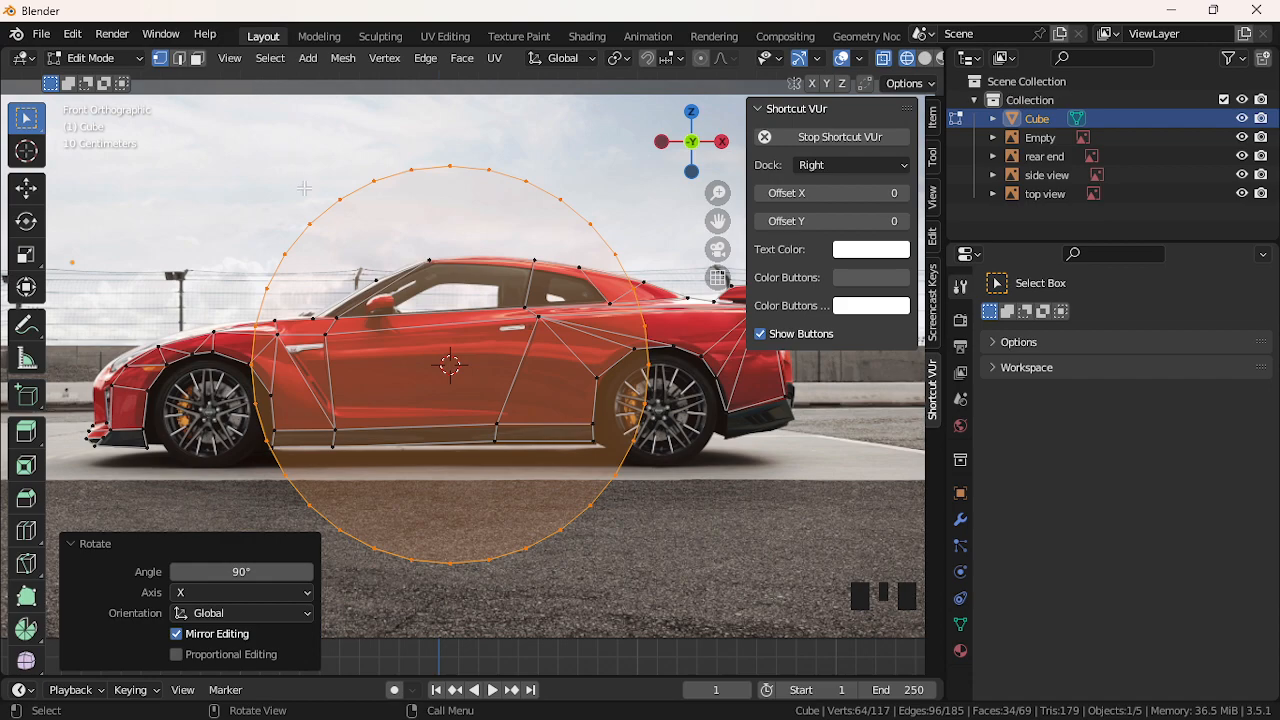
key("Delete")
left_click(349, 343)
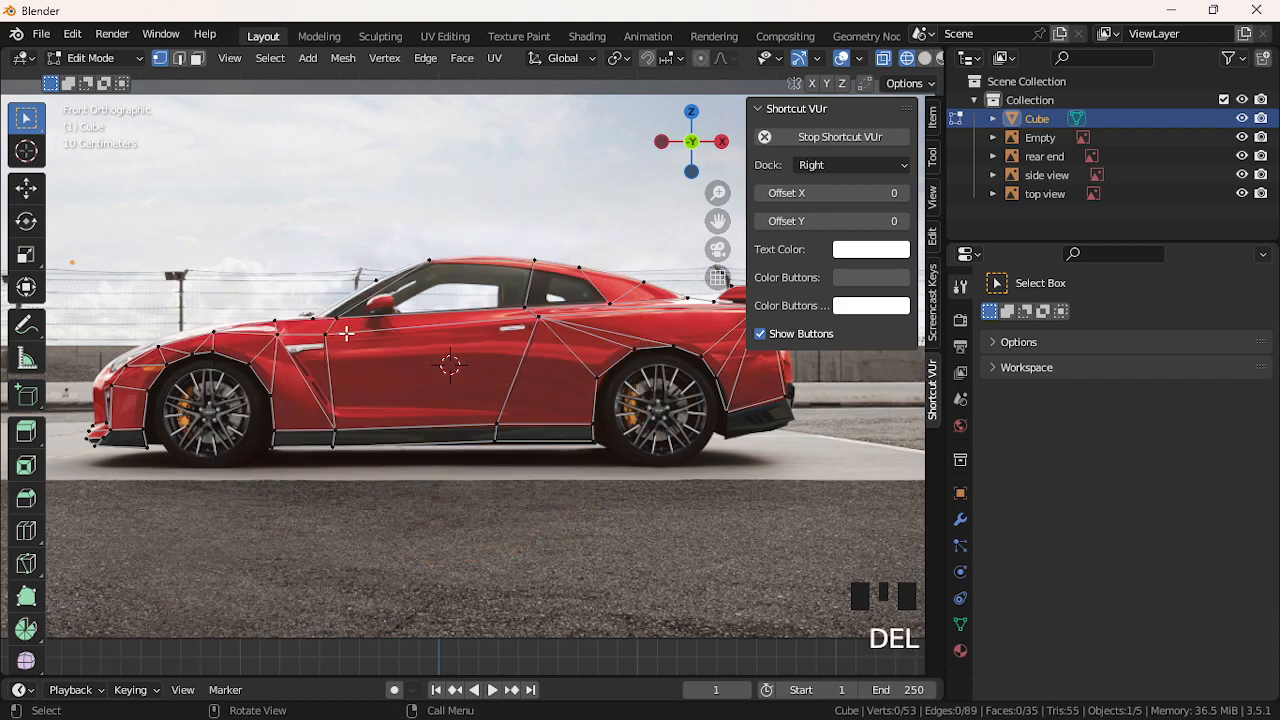
Add a cylinder with 8 vertices, then undo it
left_click(312, 59)
left_click(349, 172)
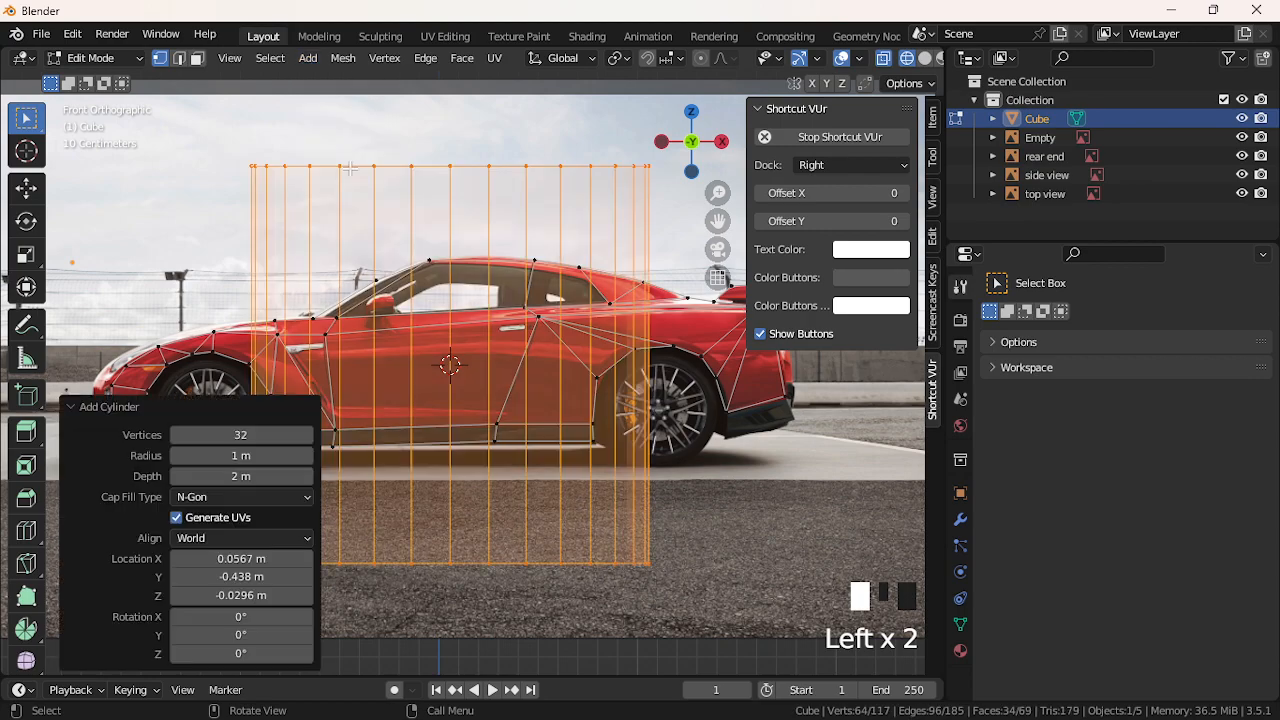
left_click(244, 433)
type("8")
key("Return")
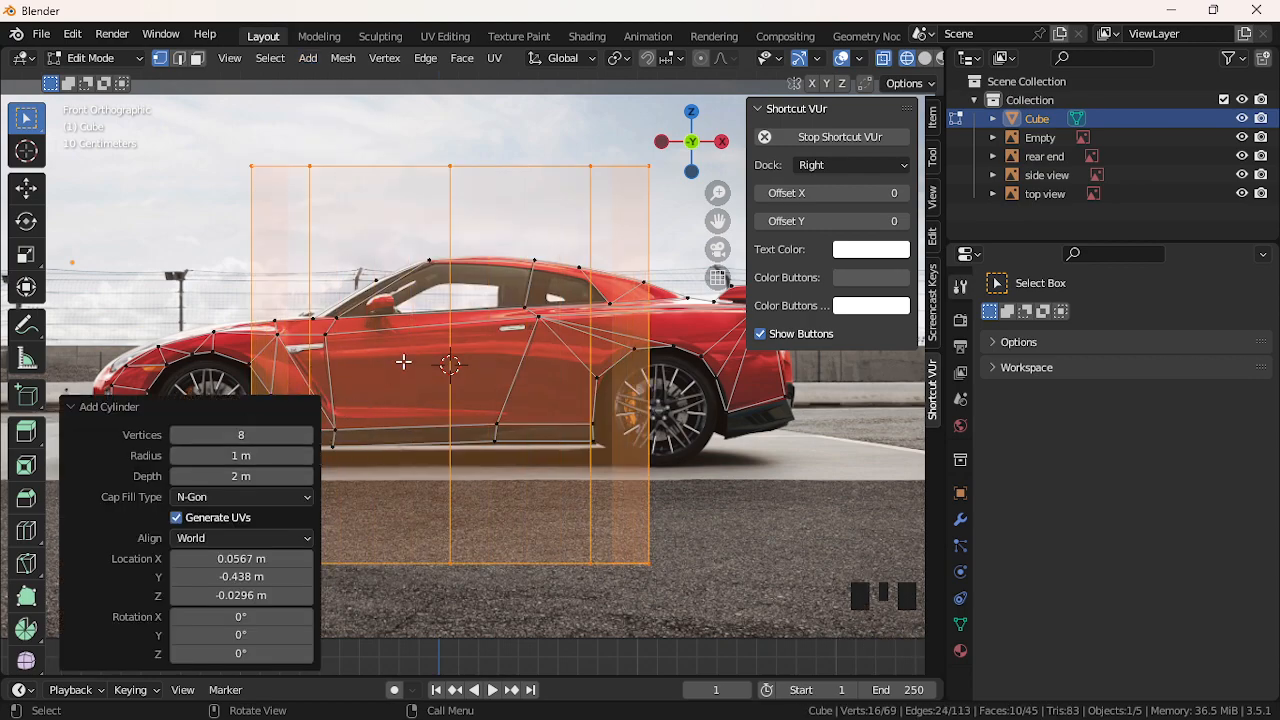
key("ctrl+z")
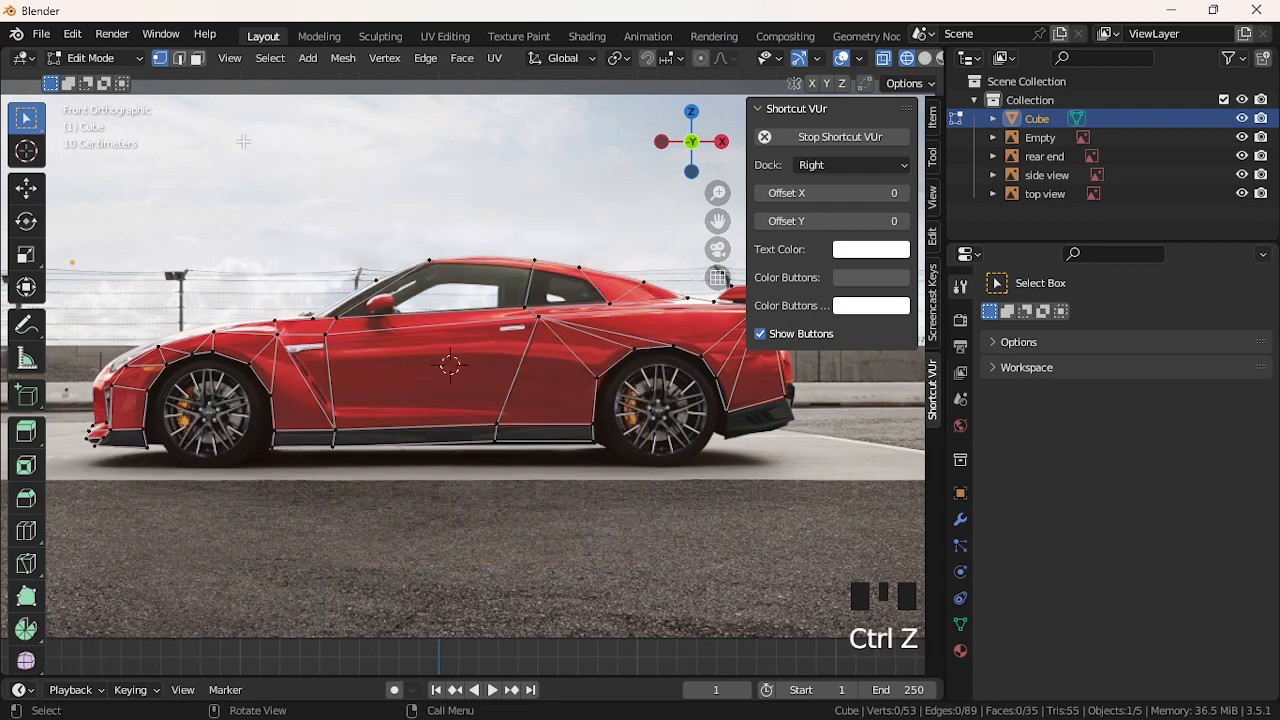
left_click(306, 60)
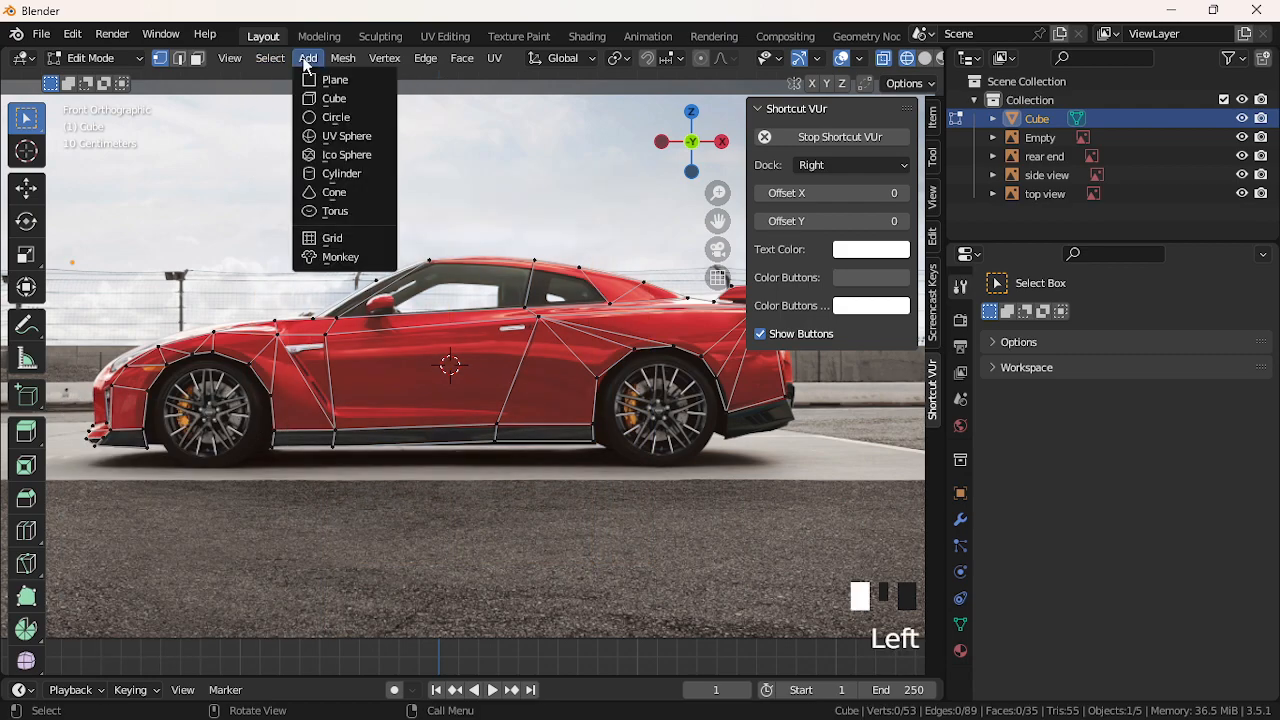
mouse_move(293, 62)
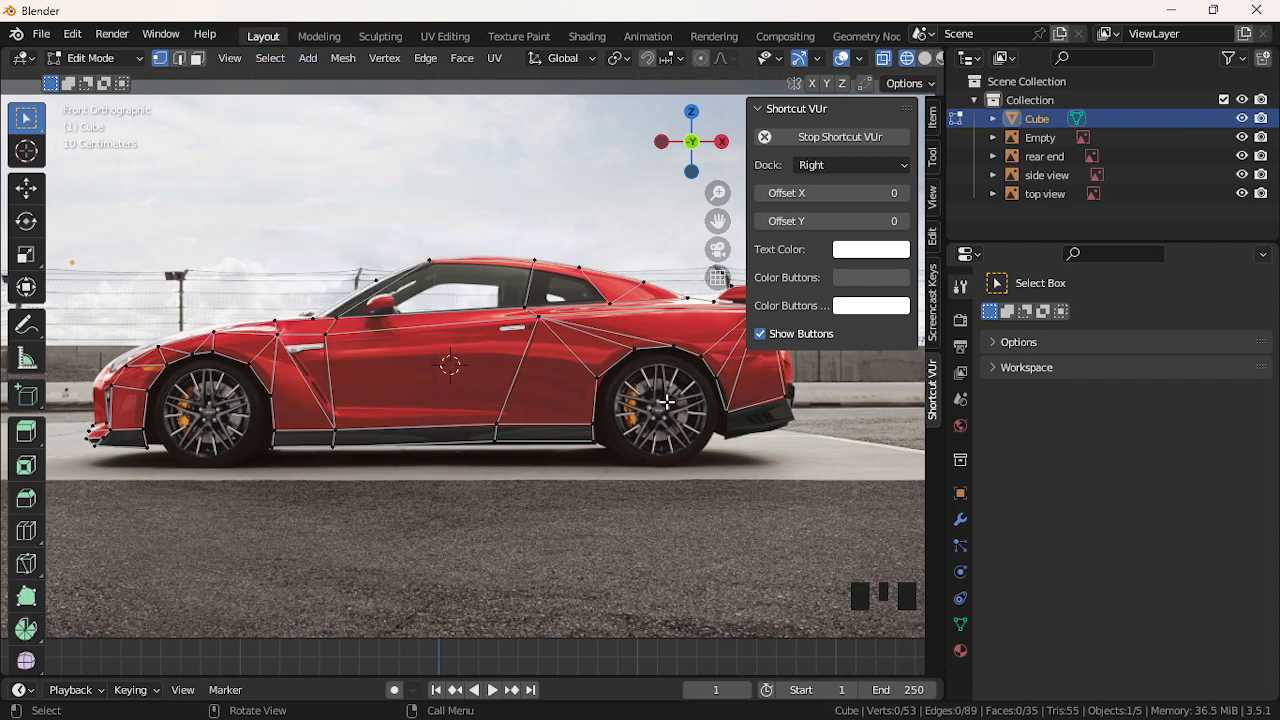
left_click(282, 62)
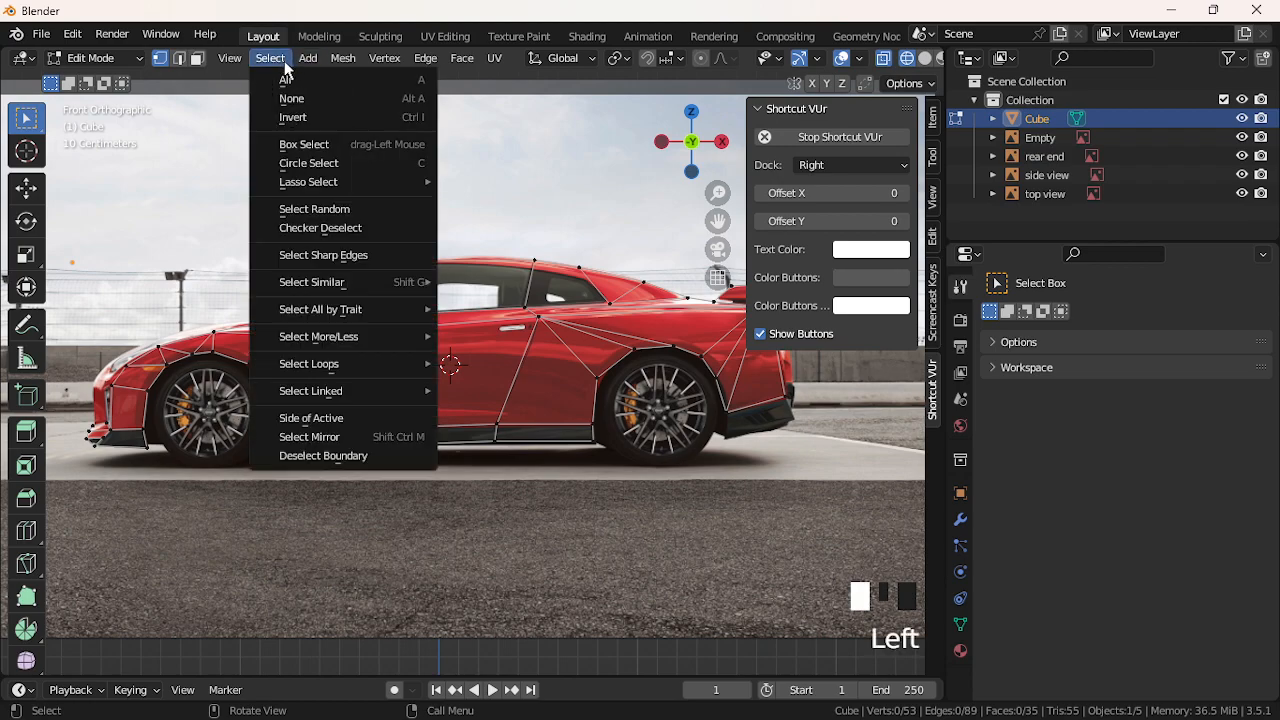
mouse_move(330, 288)
mouse_move(348, 317)
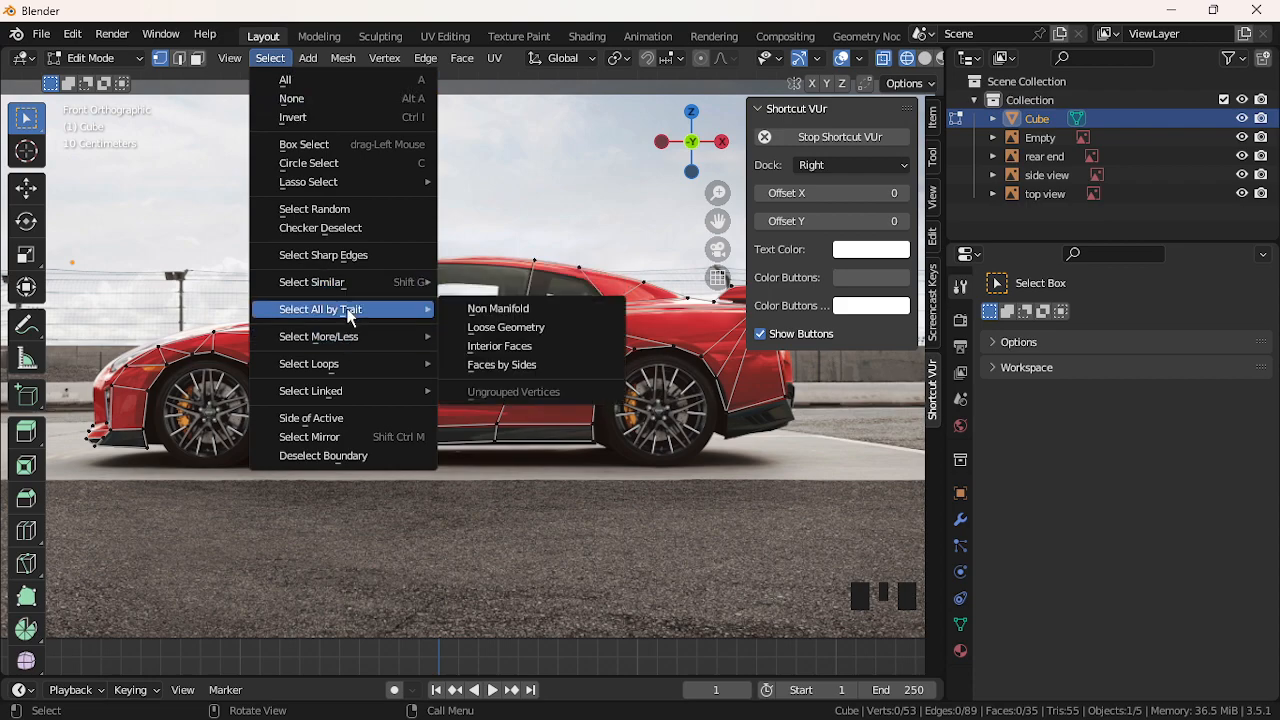
left_click(320, 60)
left_click(320, 60)
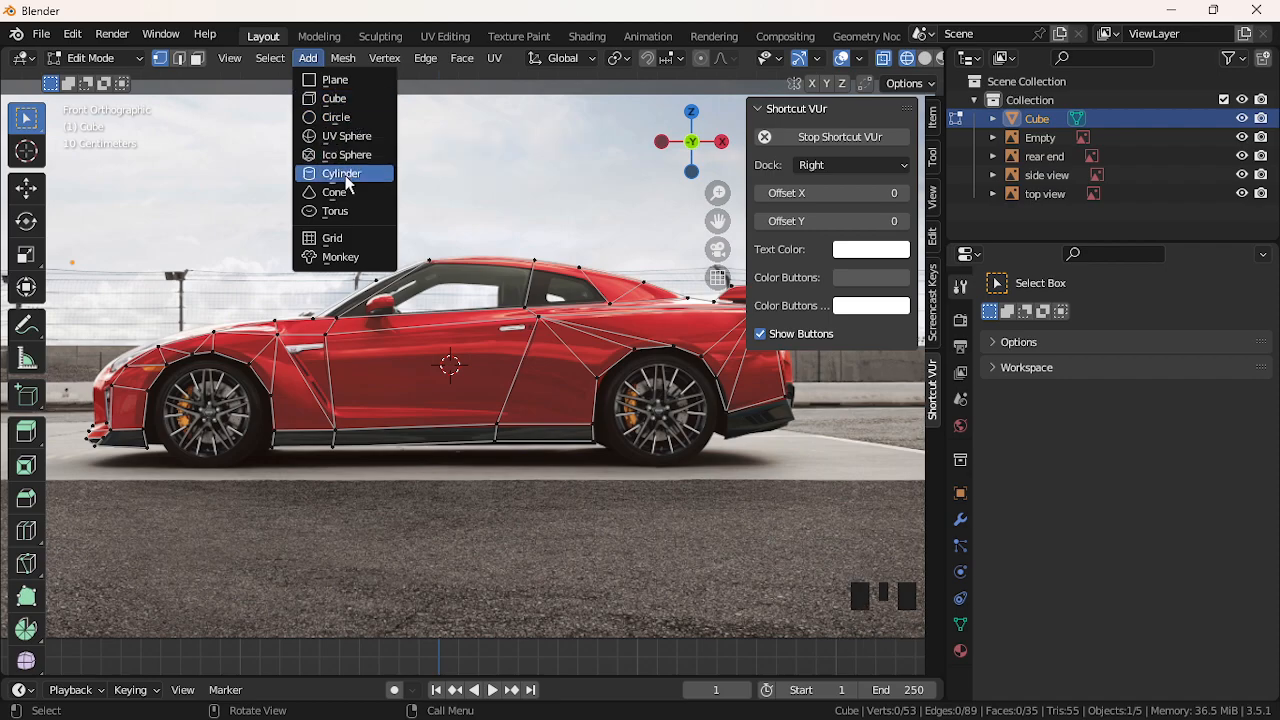
Add a cylinder to the car mesh with 10 vertices
left_click(340, 173)
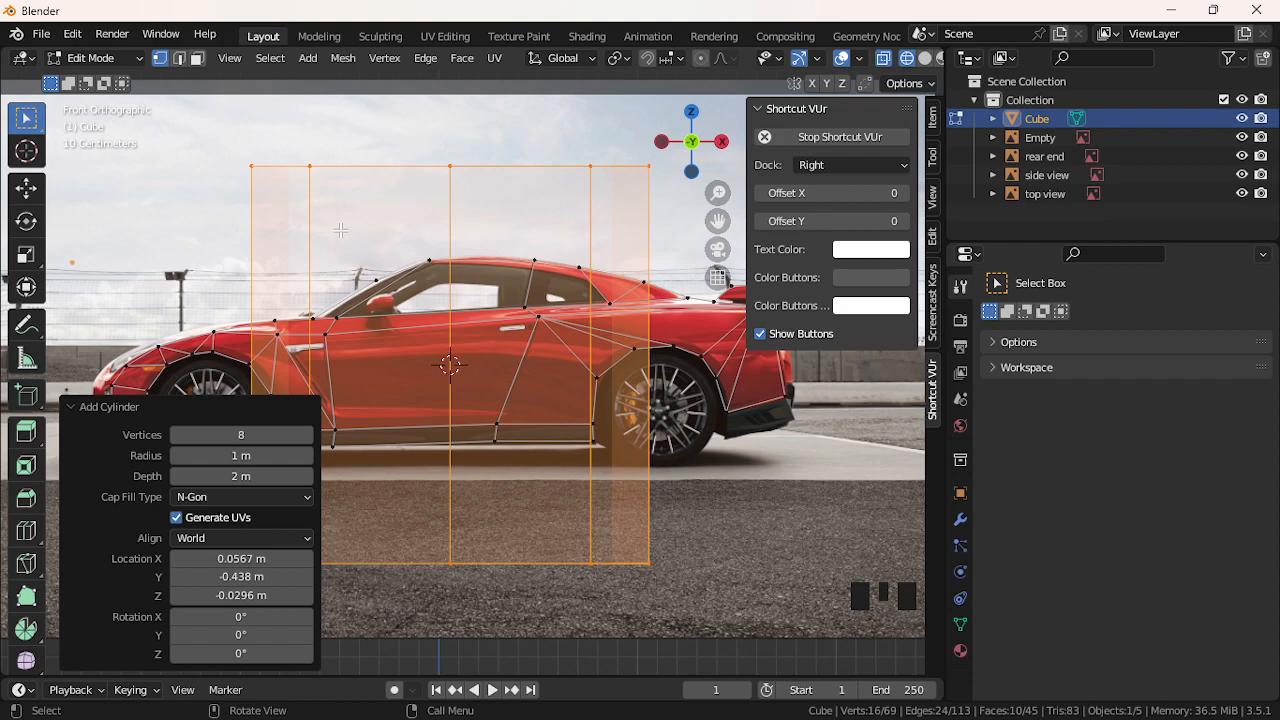
left_click(242, 432)
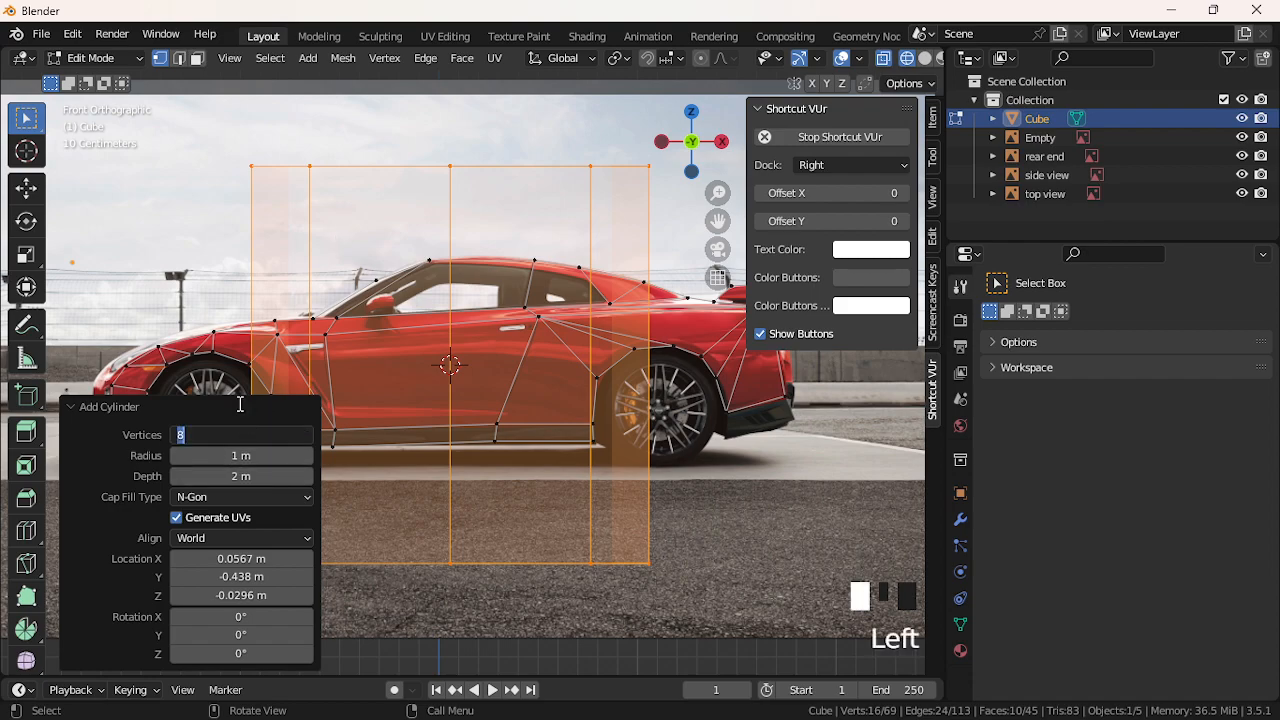
type("10")
key("Return")
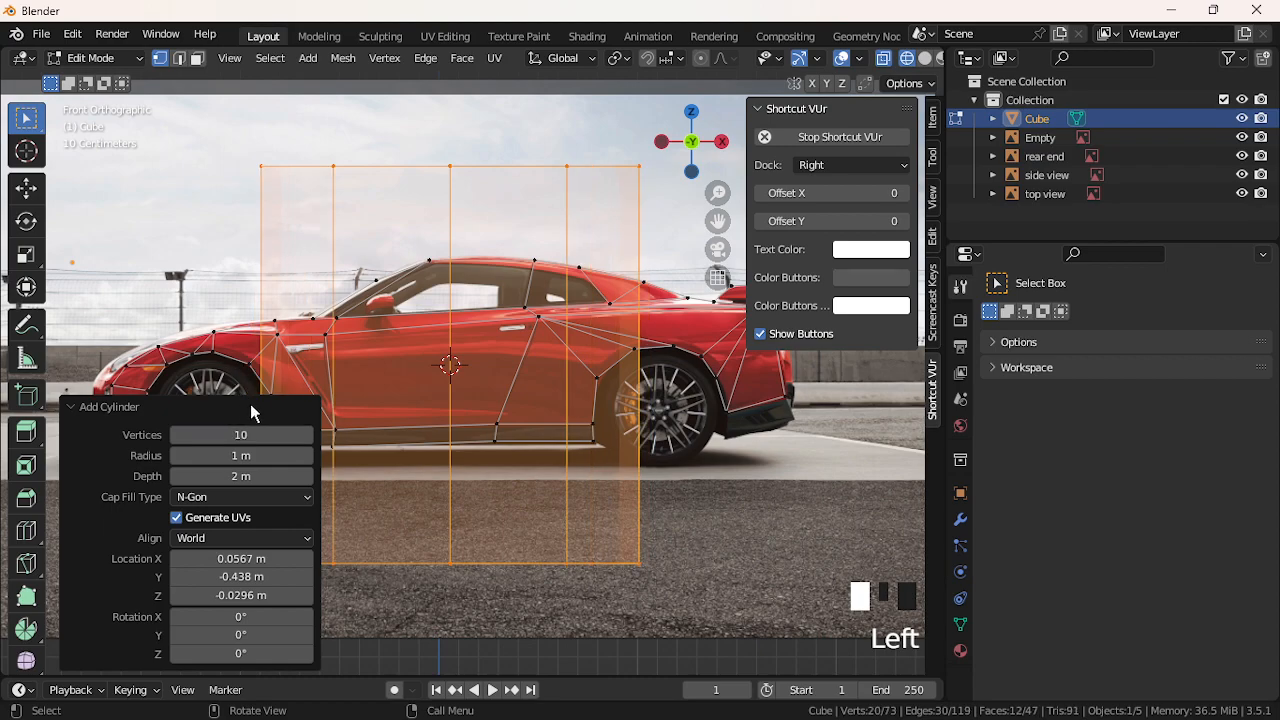
Rotate the cylinder 90° about X and scale it down
key("r")
key("x")
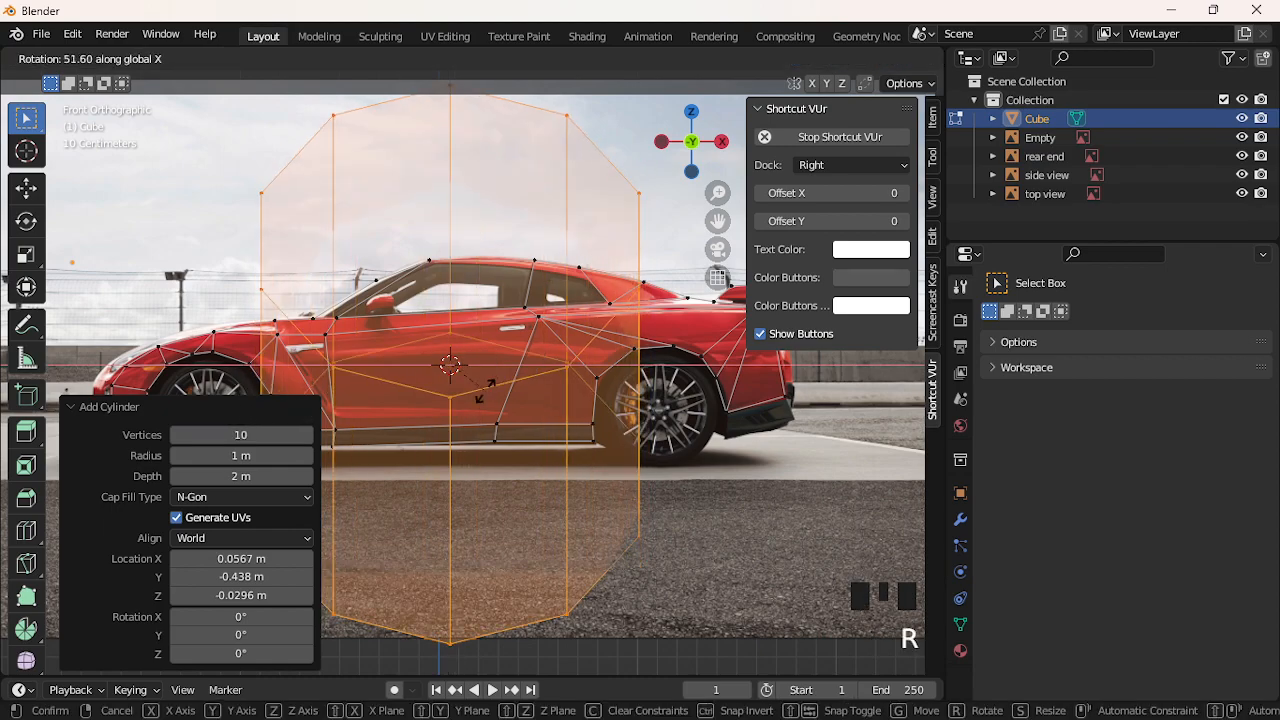
type("90")
key("Return")
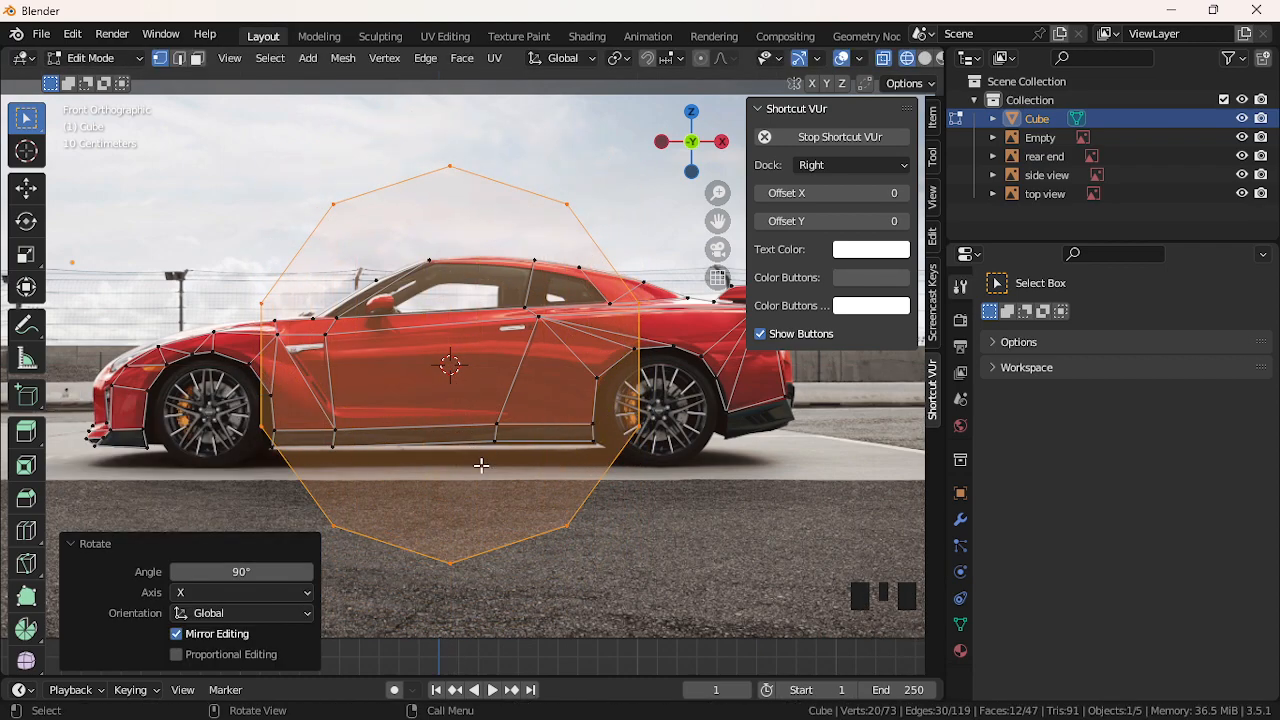
key("s")
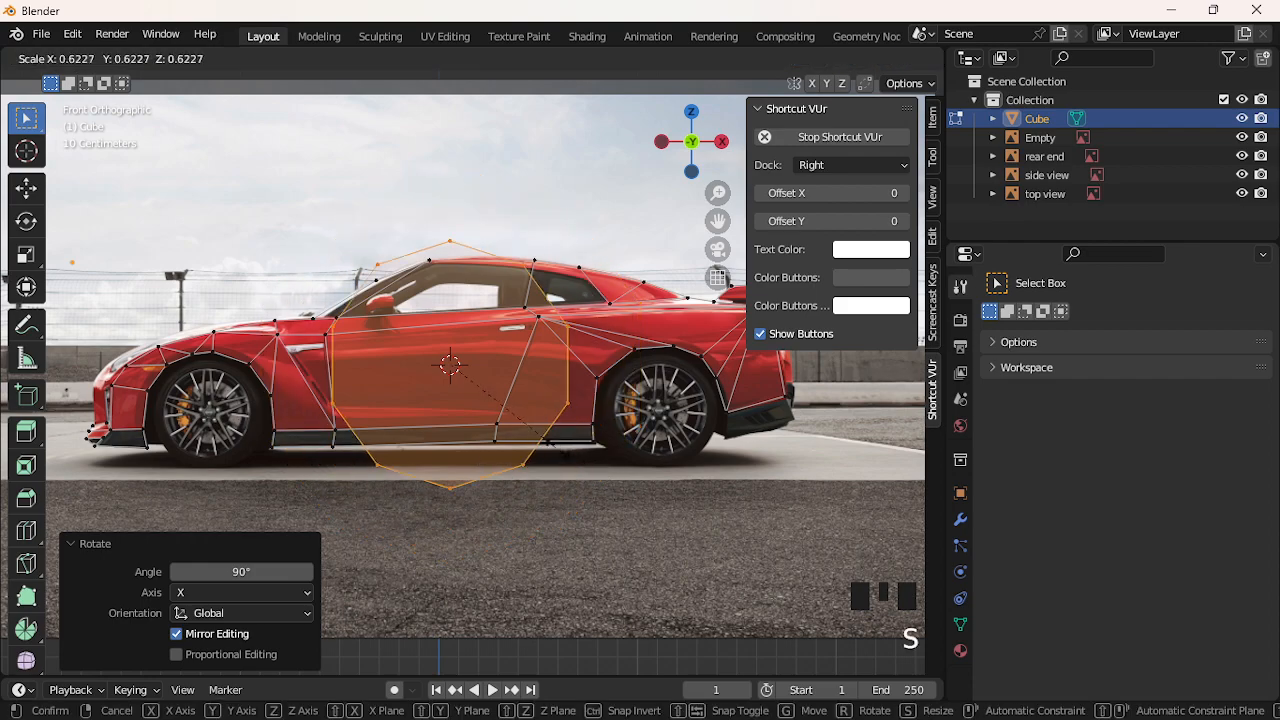
left_click(512, 412)
Move the cylinder along X over the front wheel, frame it, and scale it to 0.676
key("g")
key("x")
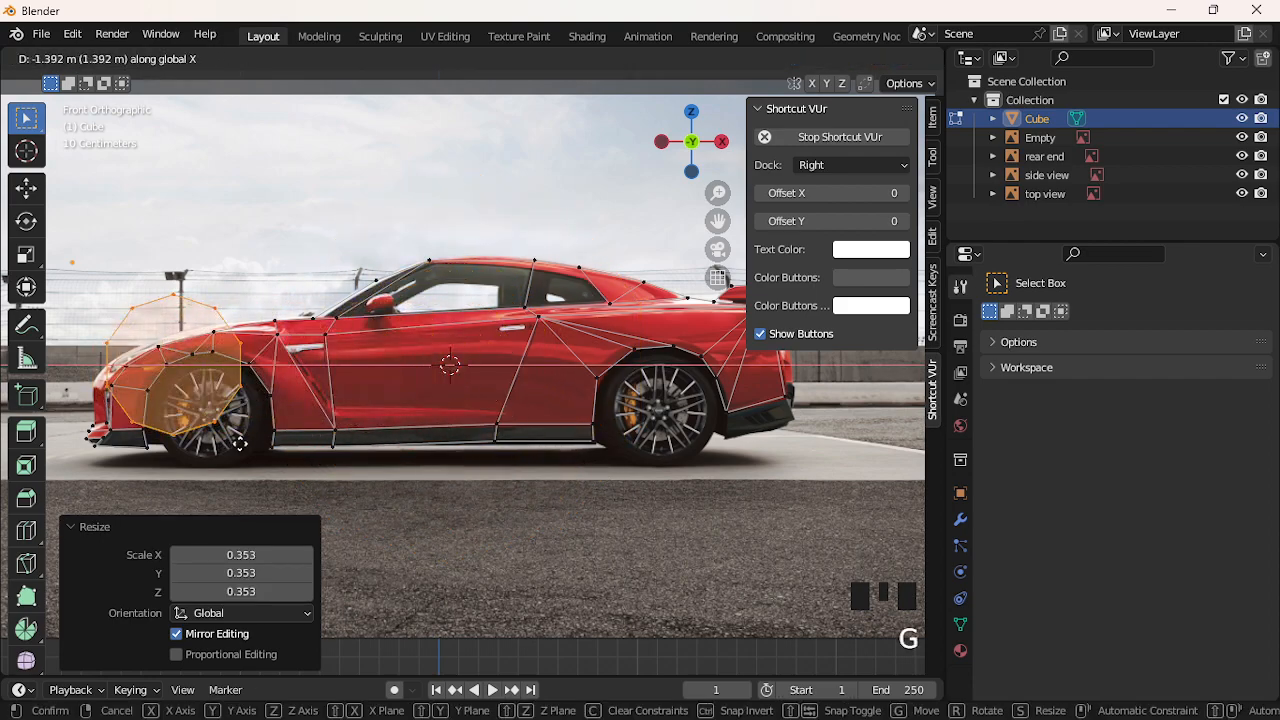
left_click(265, 443)
scroll(265, 443, "up", 2)
left_click_drag(718, 220, 891, 181)
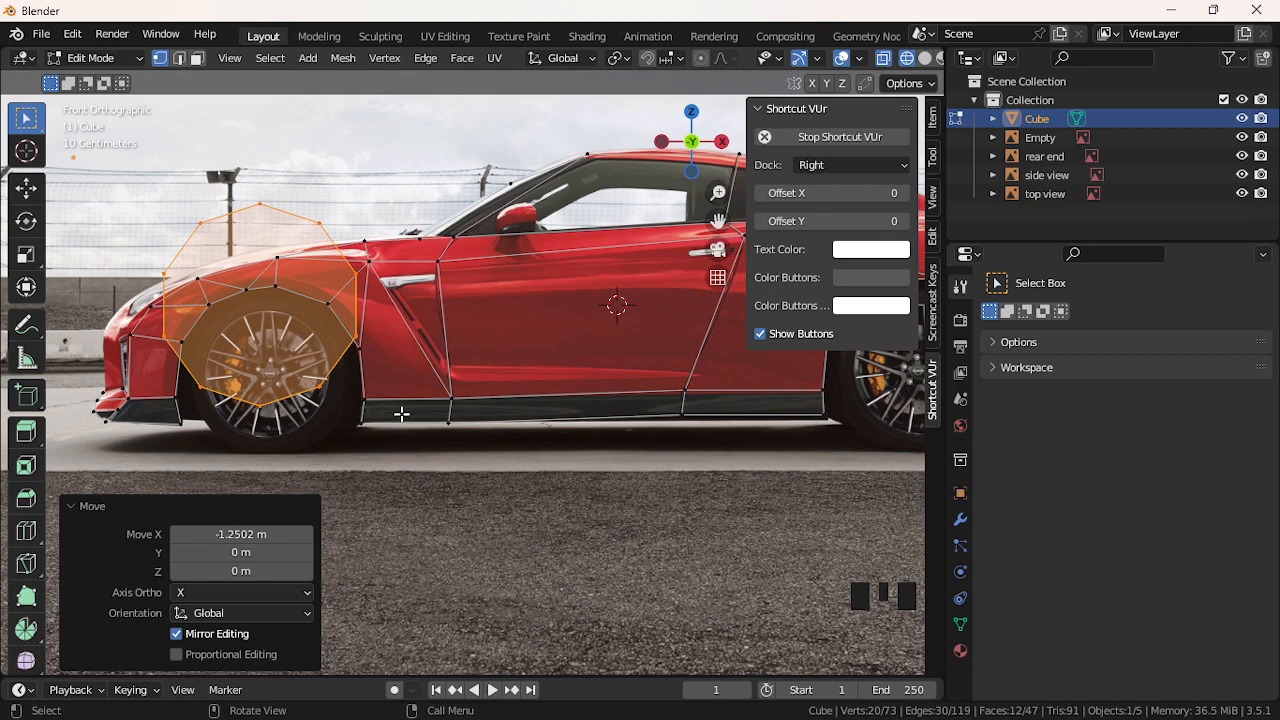
key("s")
left_click(354, 381)
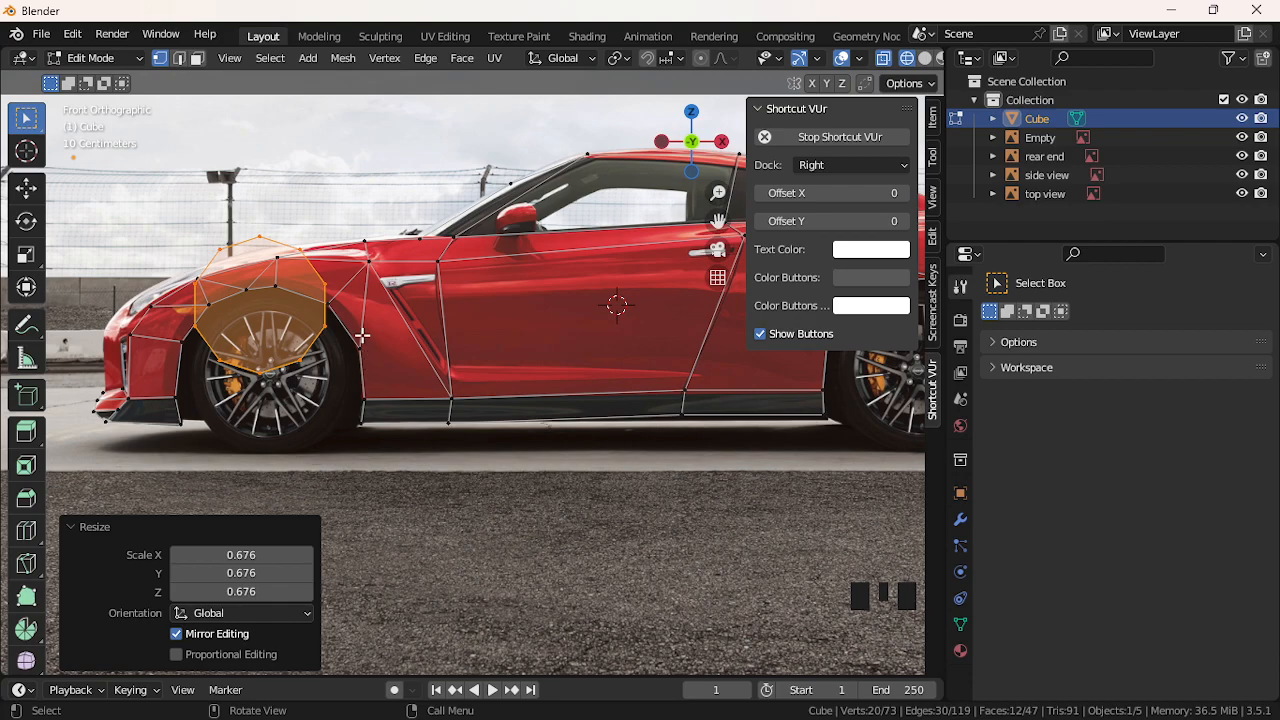
Shift the cylinder right on X, lower it on Z, and resize it to 0.925
key("g")
key("x")
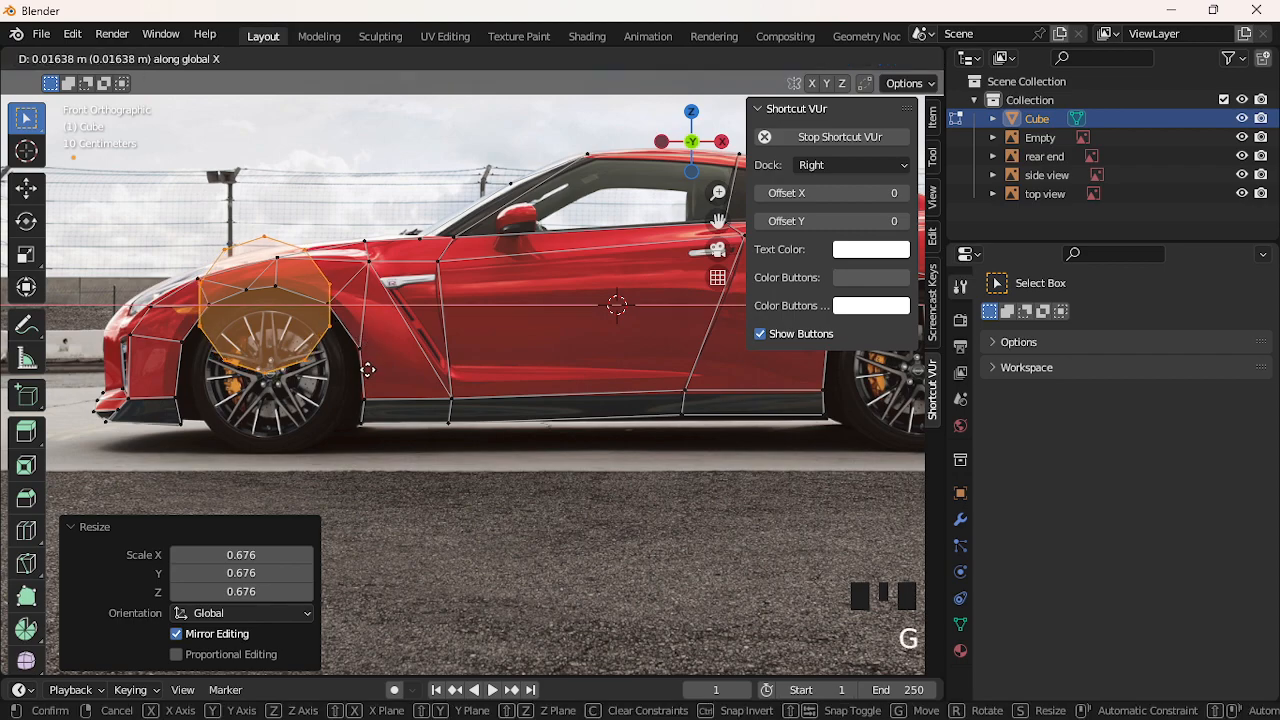
left_click(374, 370)
key("g")
key("z")
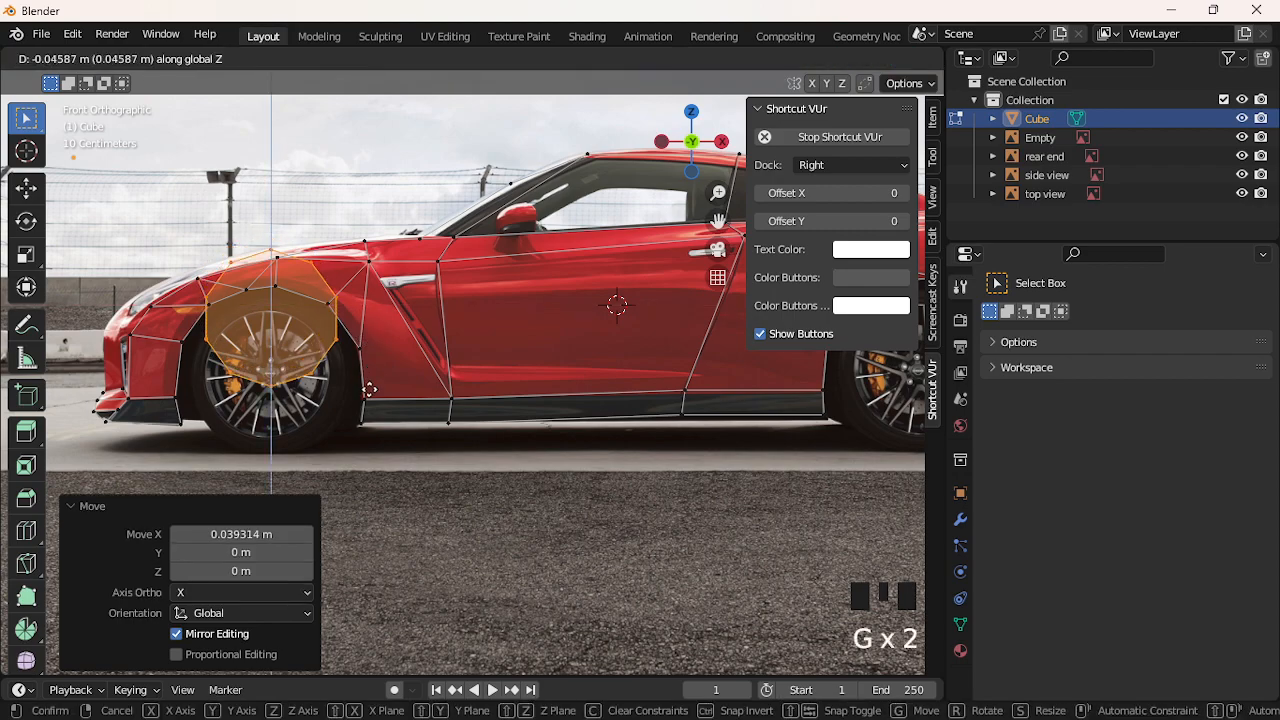
left_click(369, 440)
key("s")
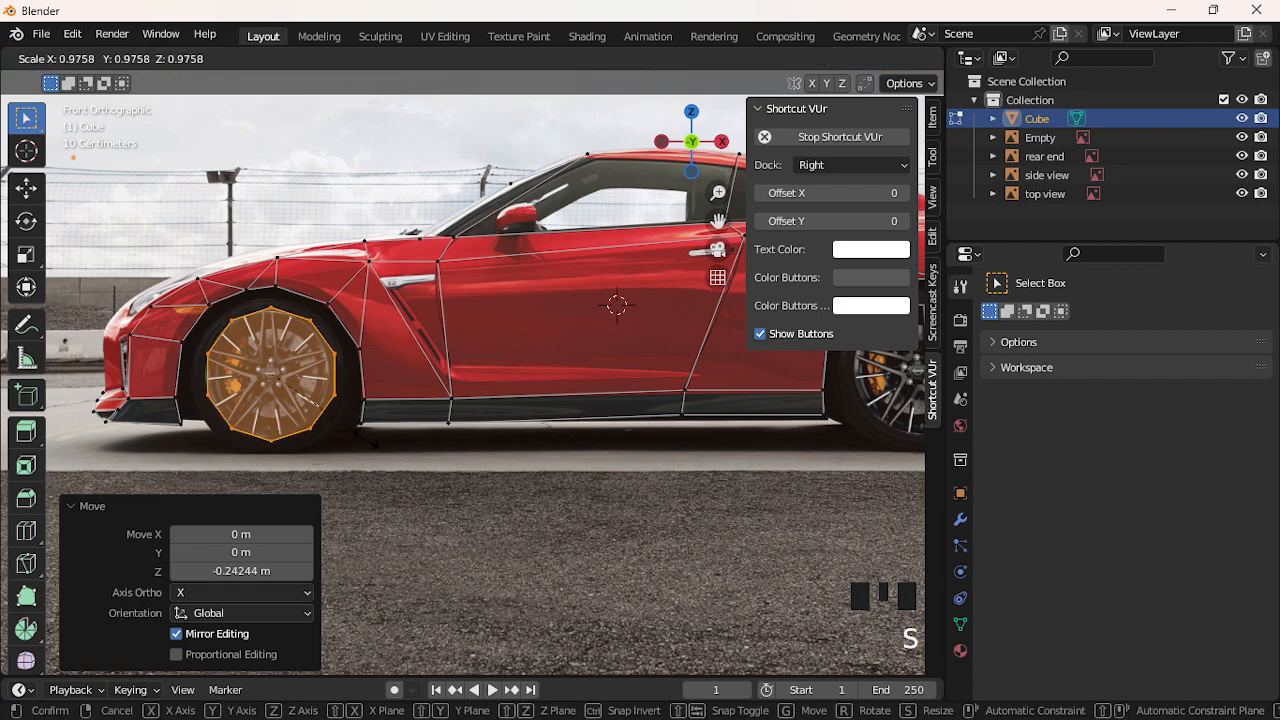
left_click(360, 435)
Nudge the cylinder twice along X until it is centred on the front wheel
key("g")
key("x")
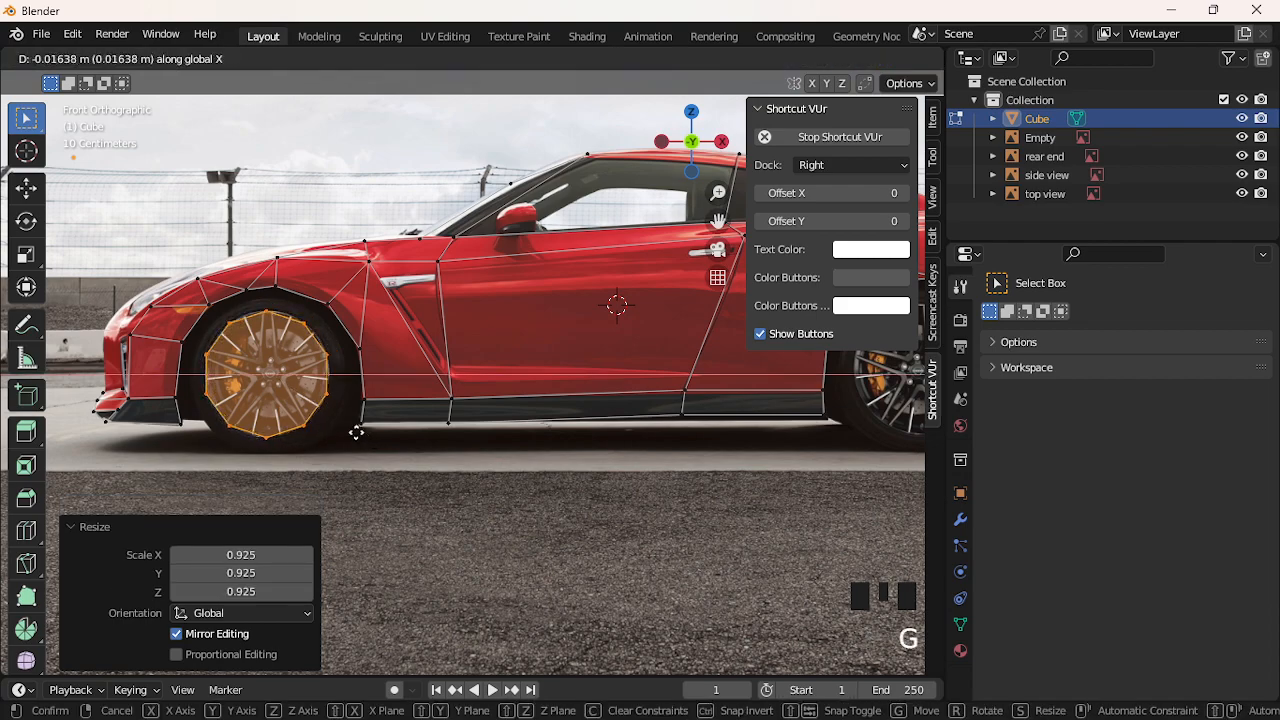
left_click(357, 433)
key("g")
key("x")
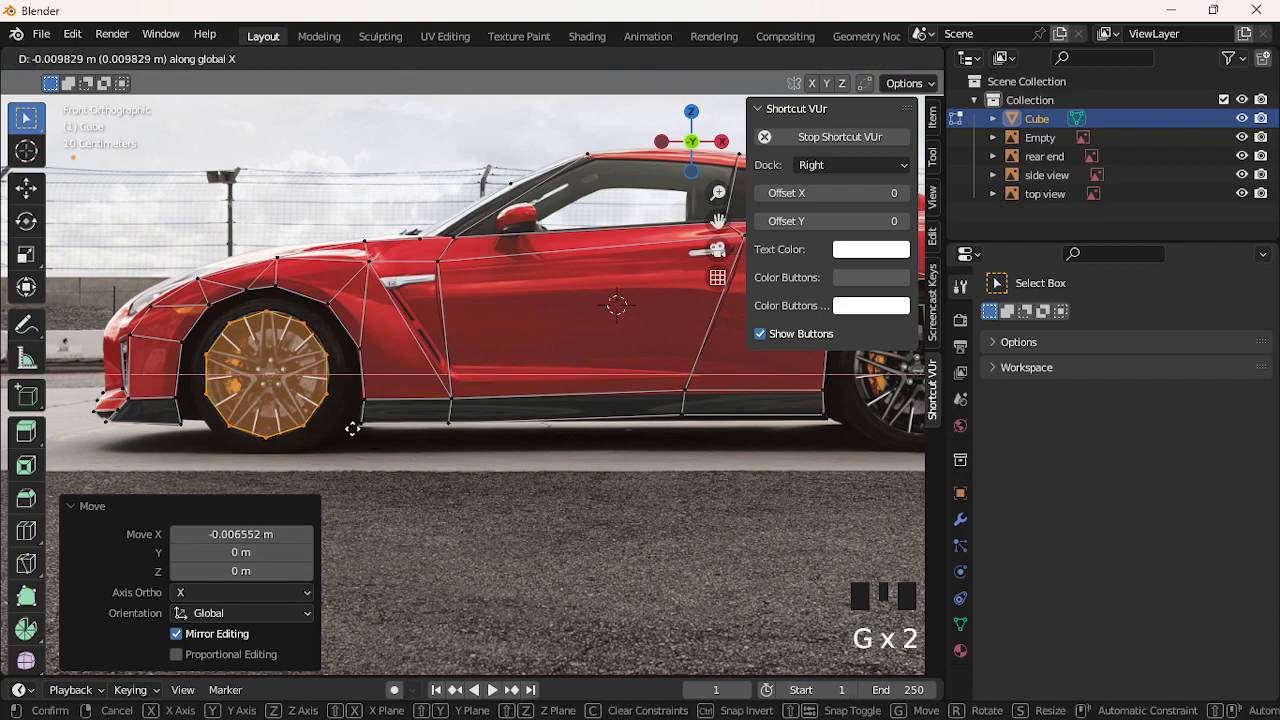
left_click(353, 428)
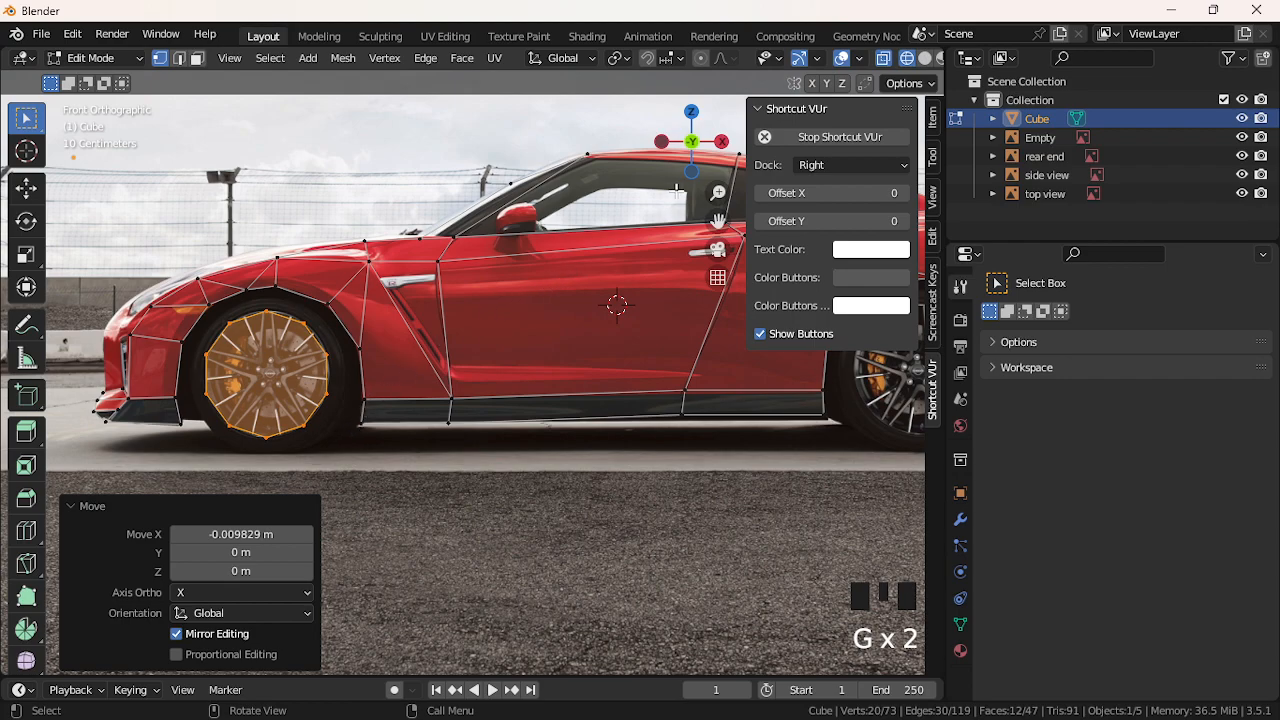
Fine-tune the wheel cylinder's position with small Z and X moves
mouse_move(718, 220)
left_mouse_down()
mouse_move(748, 228)
mouse_move(722, 222)
left_mouse_up()
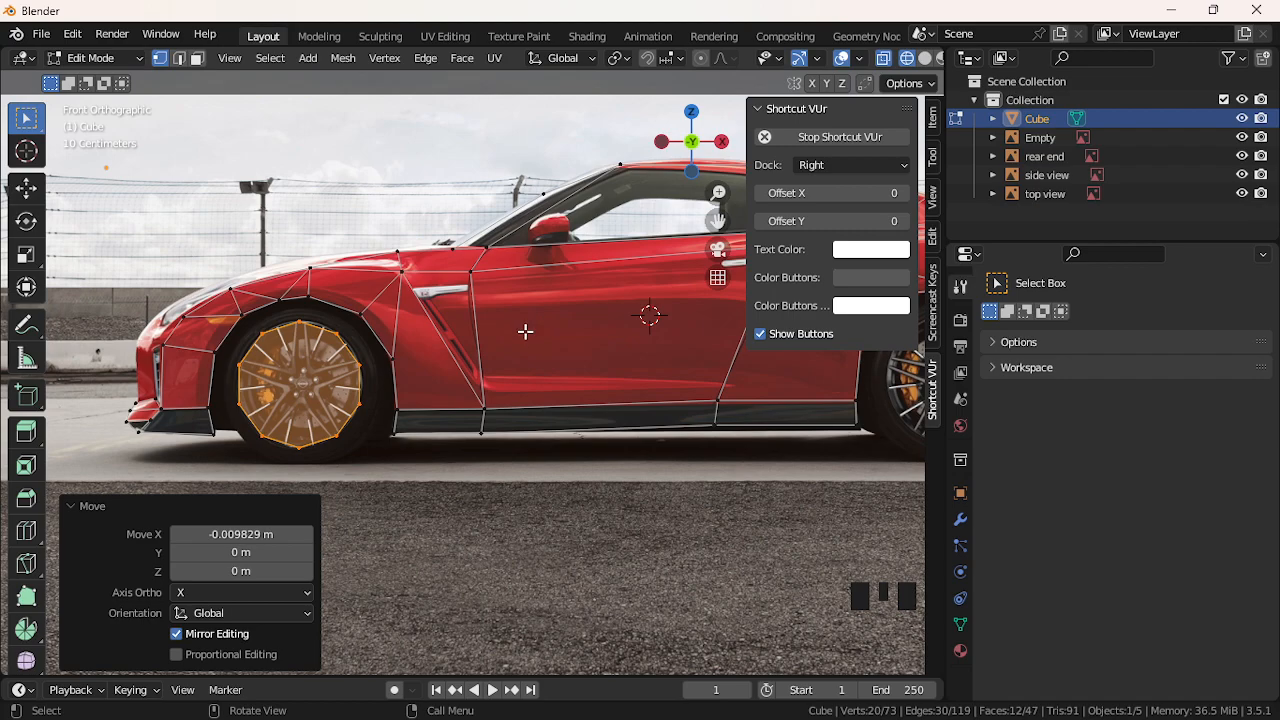
key("g")
key("z")
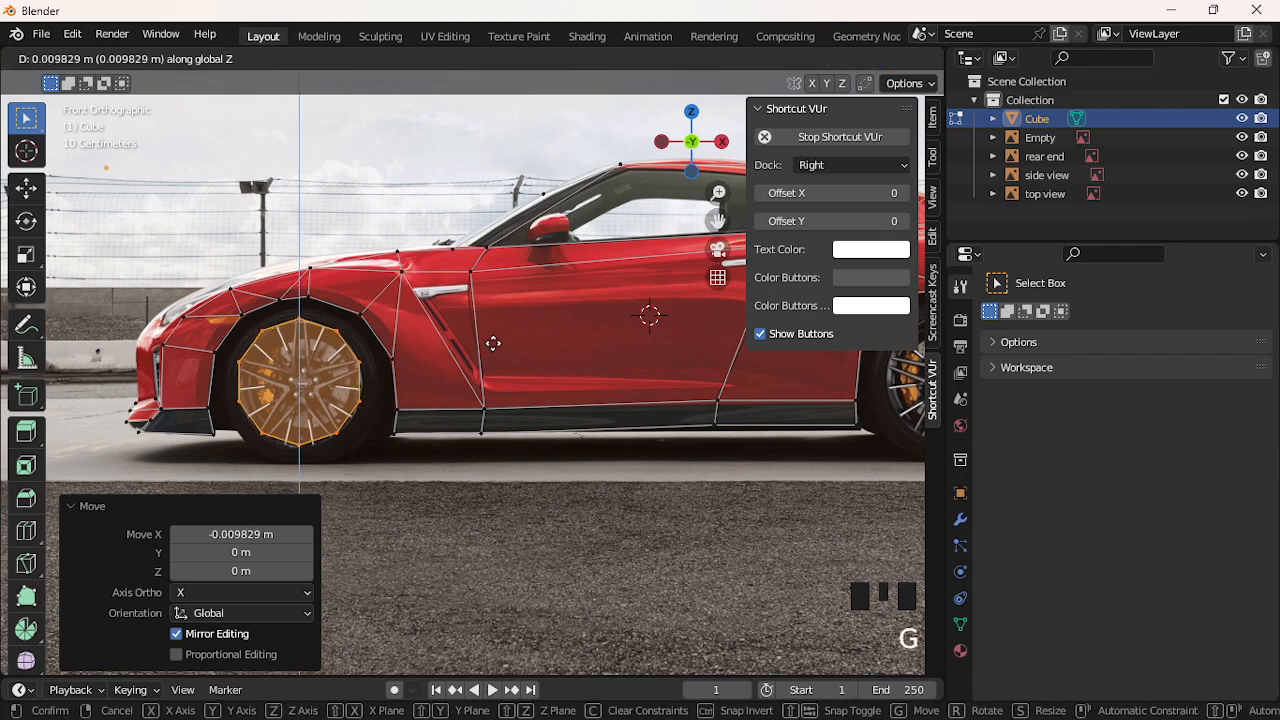
left_click(491, 343)
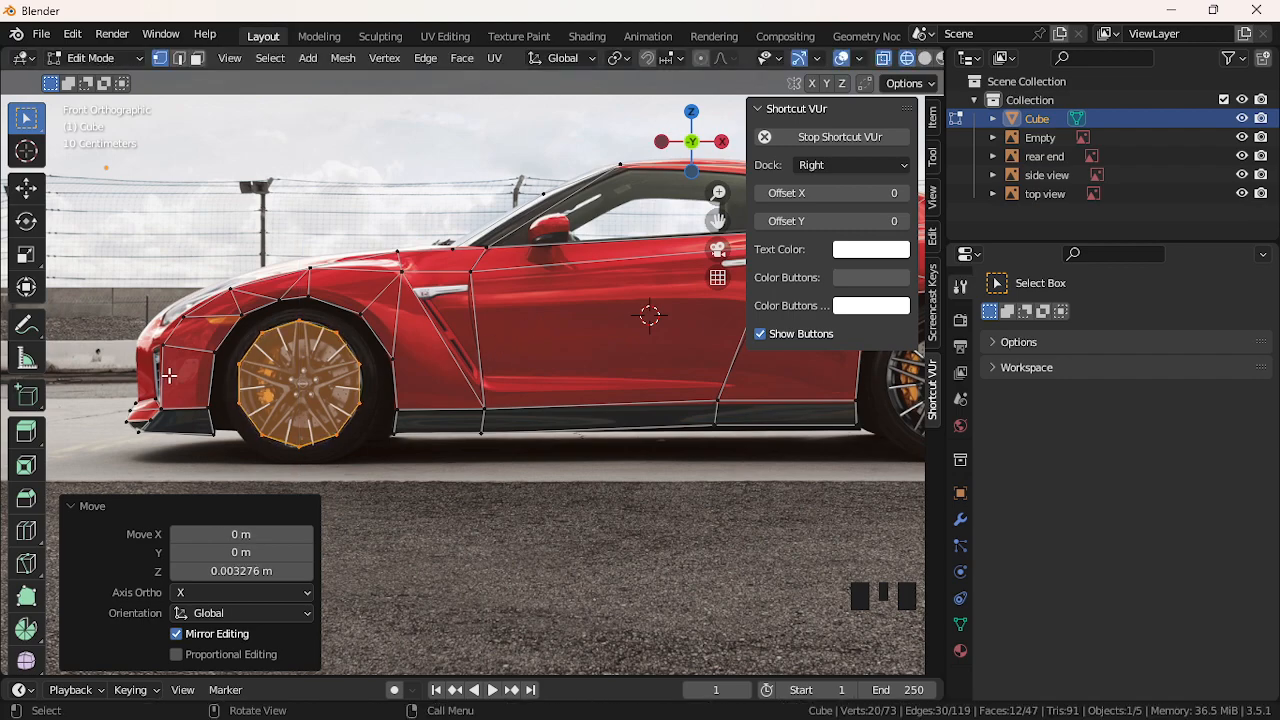
key("g")
key("x")
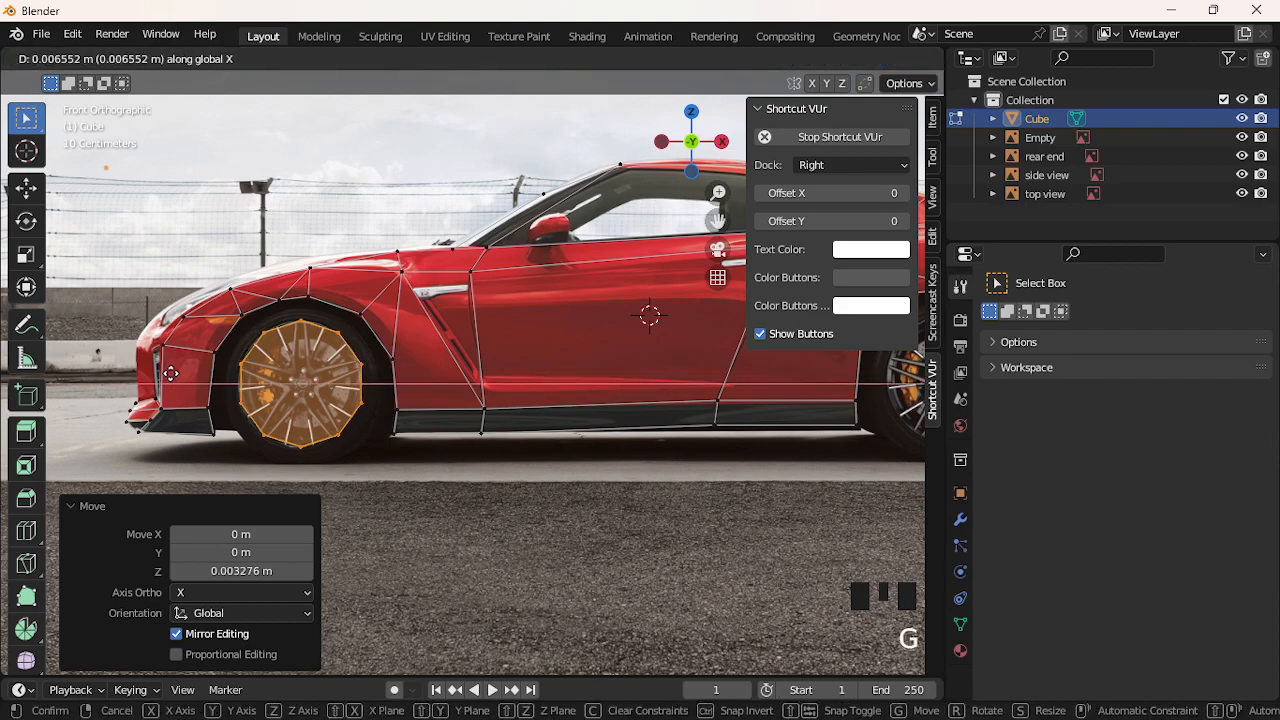
left_click(170, 374)
Clear the selection of the wheel cylinder's vertices
left_click(313, 342)
left_click(302, 328)
left_click(317, 453)
left_click(329, 520)
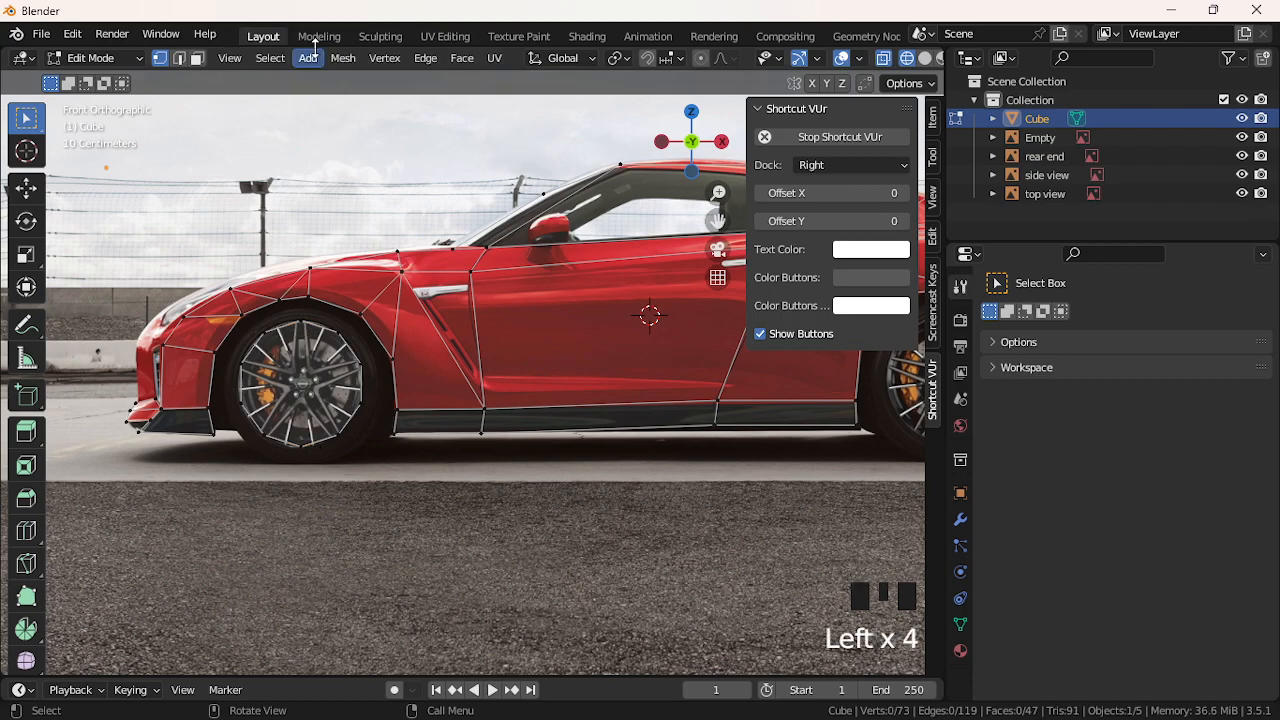
left_click(302, 338)
left_click(302, 338)
left_click(323, 499)
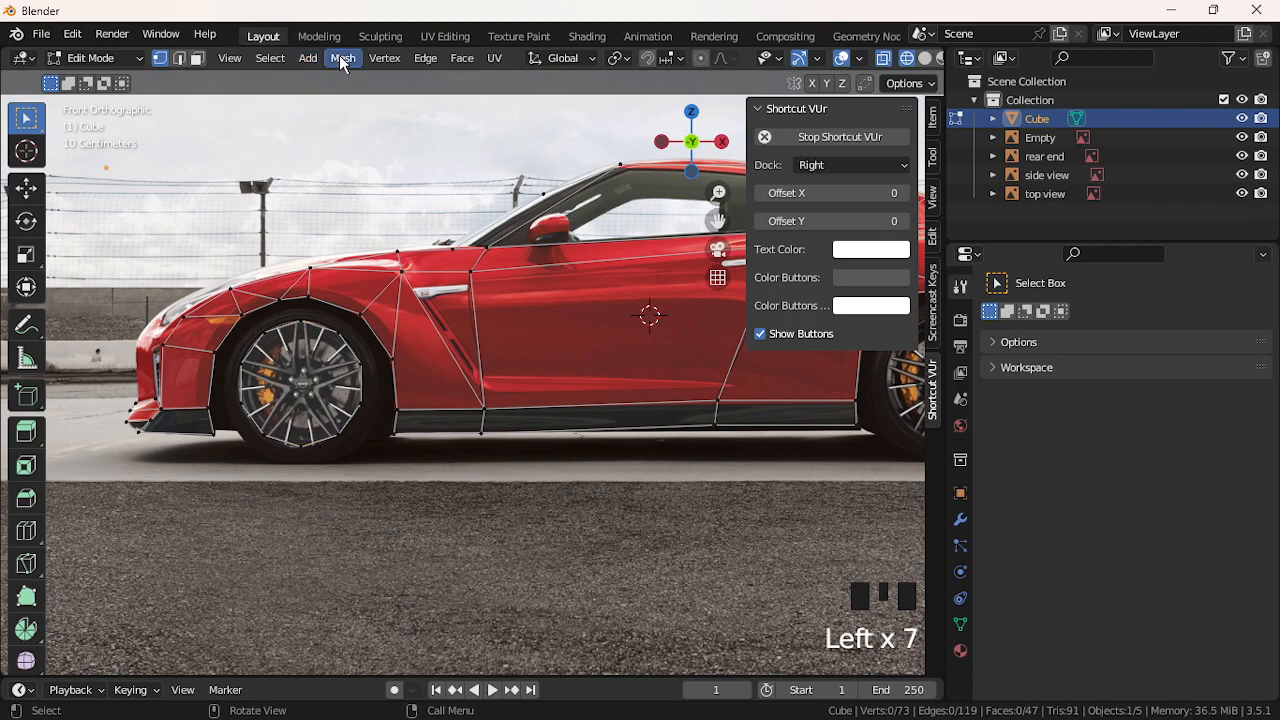
Use Select All by Trait > Faces by Sides greater than 4 to find n-gons, then pick a rim vertex
left_click(270, 58)
mouse_move(410, 284)
mouse_move(418, 310)
left_click(490, 371)
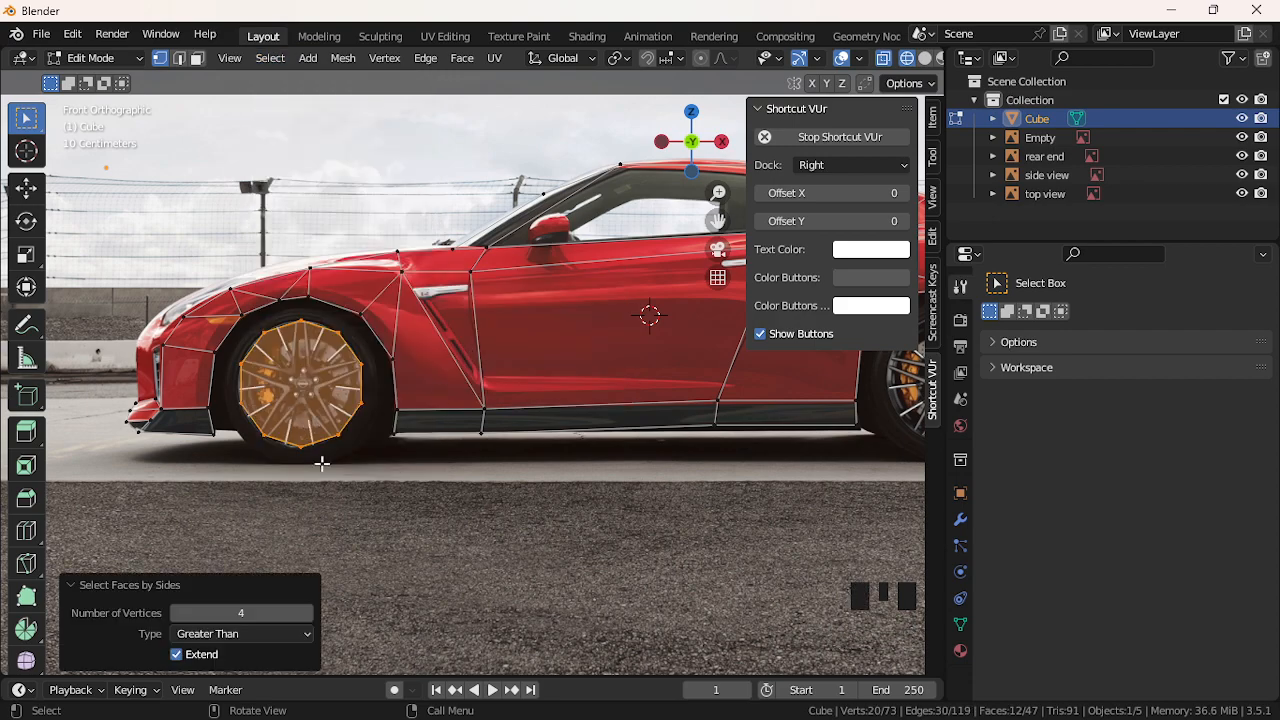
left_click(301, 329)
left_click(301, 329)
Join wheel rim vertices with J to cut the first two edges across the disc
left_click(304, 428, "shift")
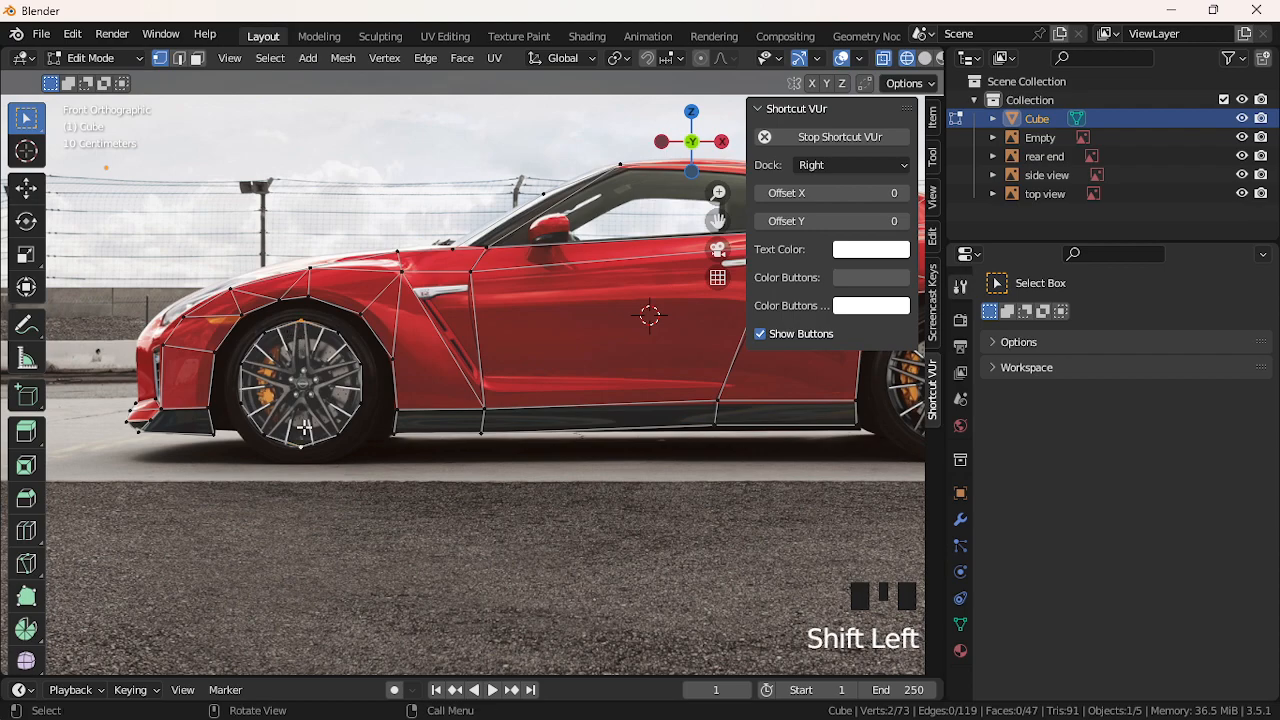
key("j")
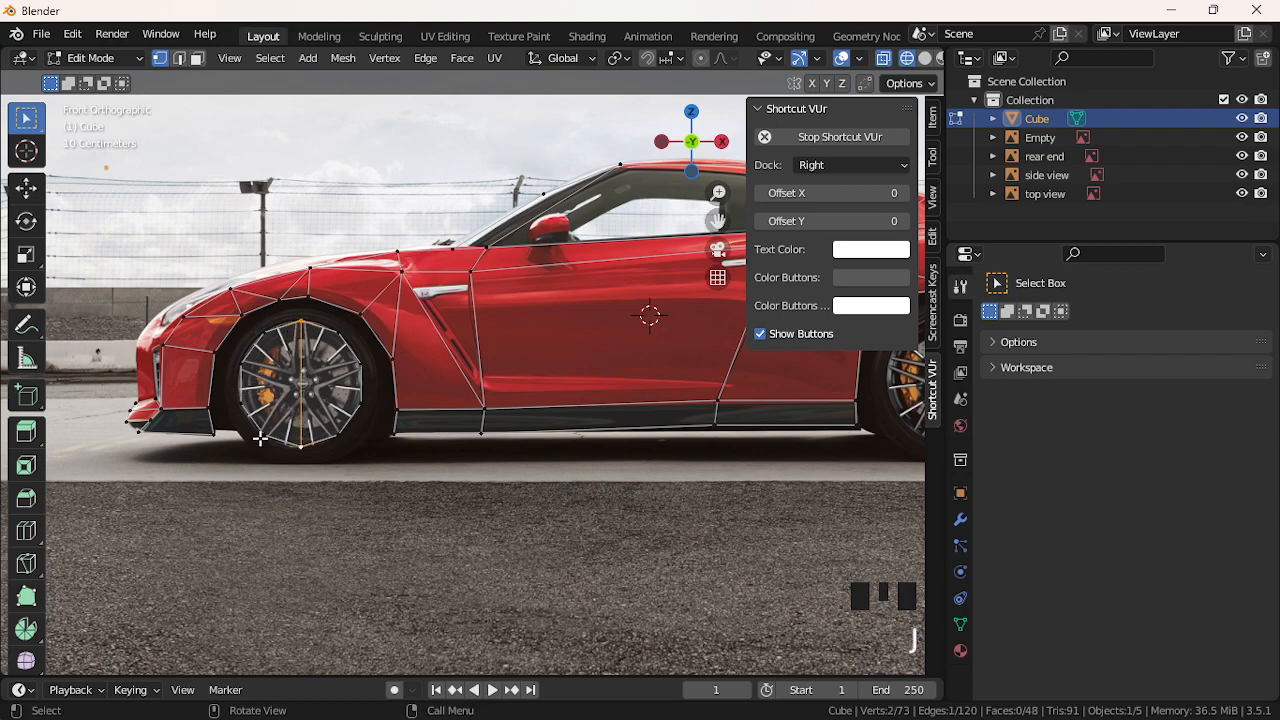
left_click(261, 436)
left_click(275, 423)
left_click(338, 341, "shift")
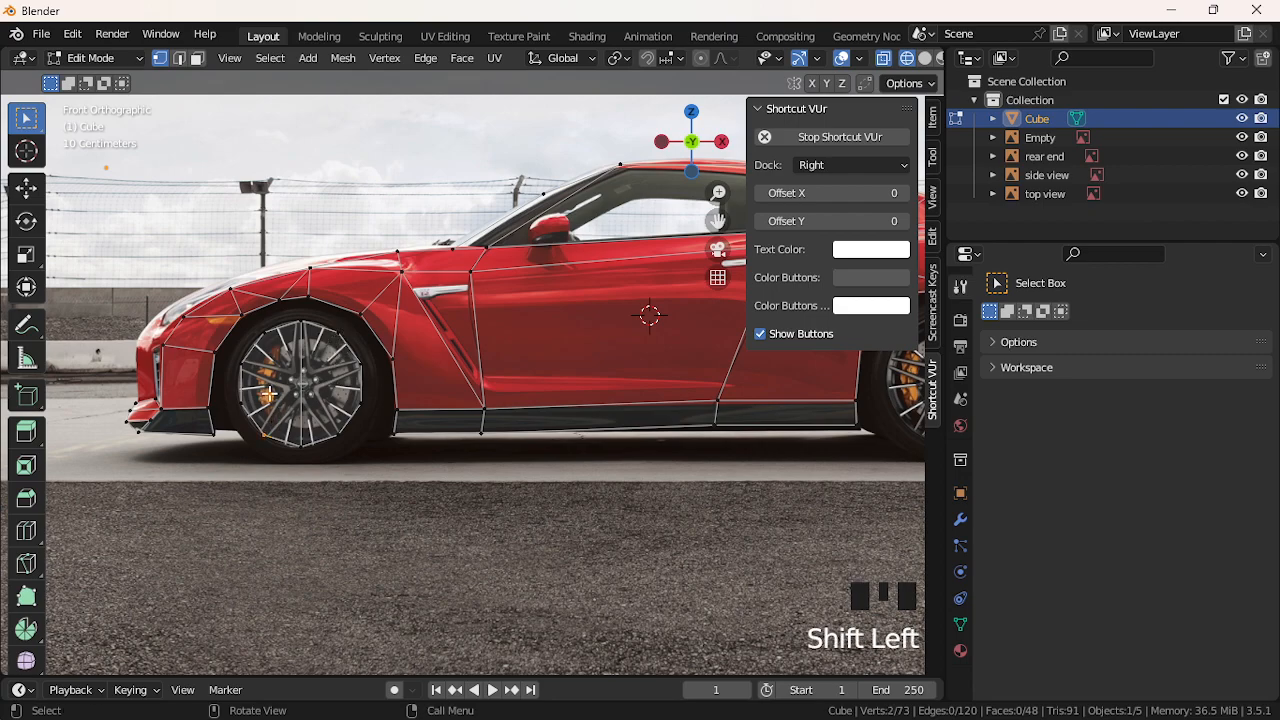
left_click(338, 341, "shift")
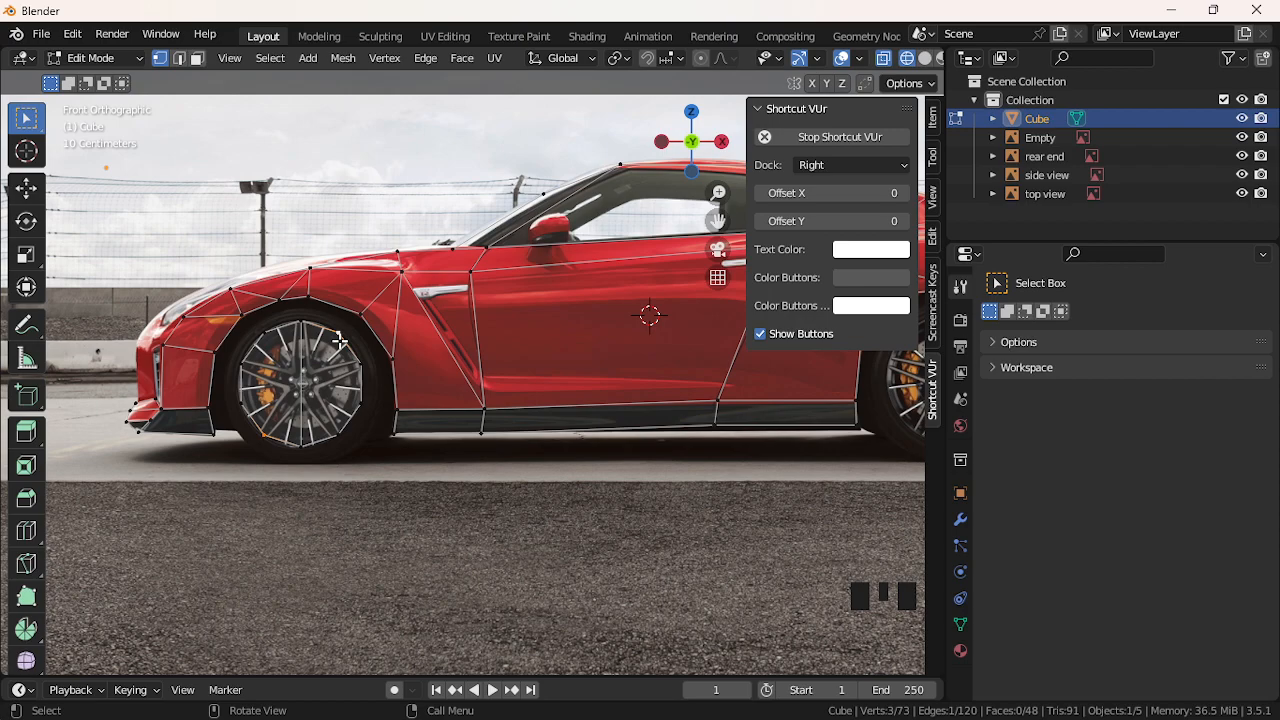
key("j")
Cut two more edges across the wheel between selected rim vertices
left_click(266, 358)
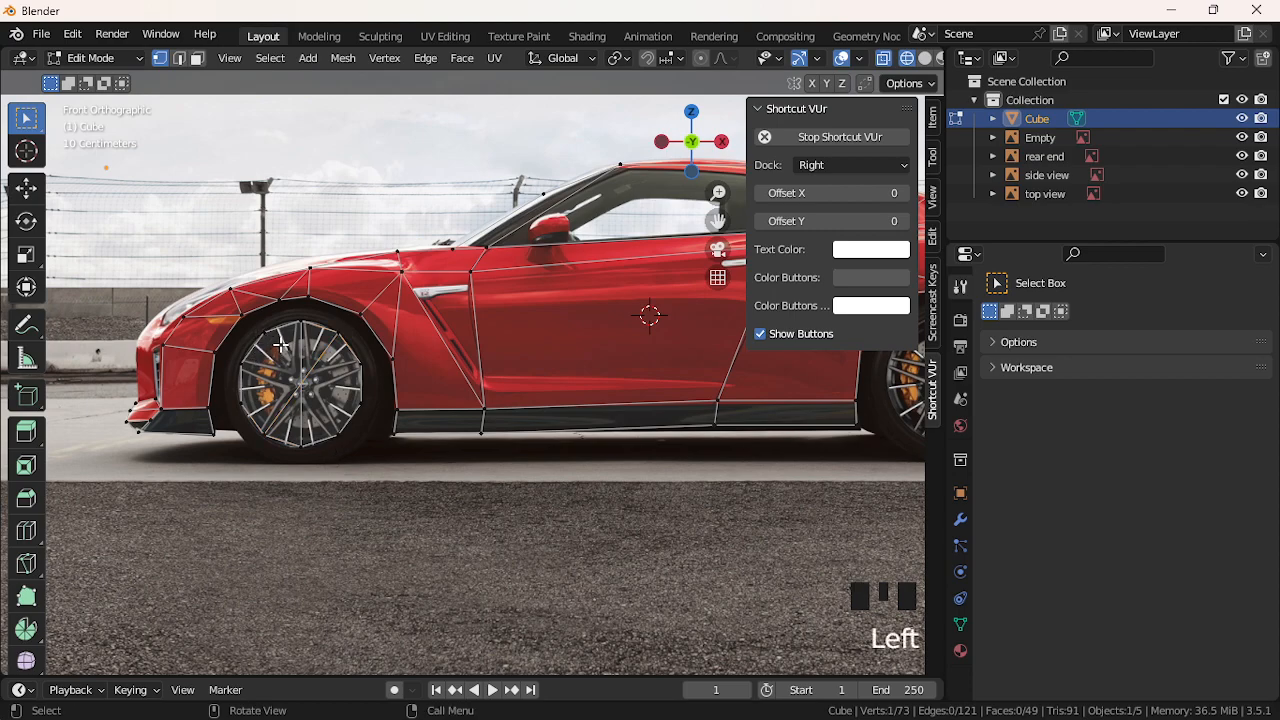
left_click(333, 452)
left_click(337, 438, "shift")
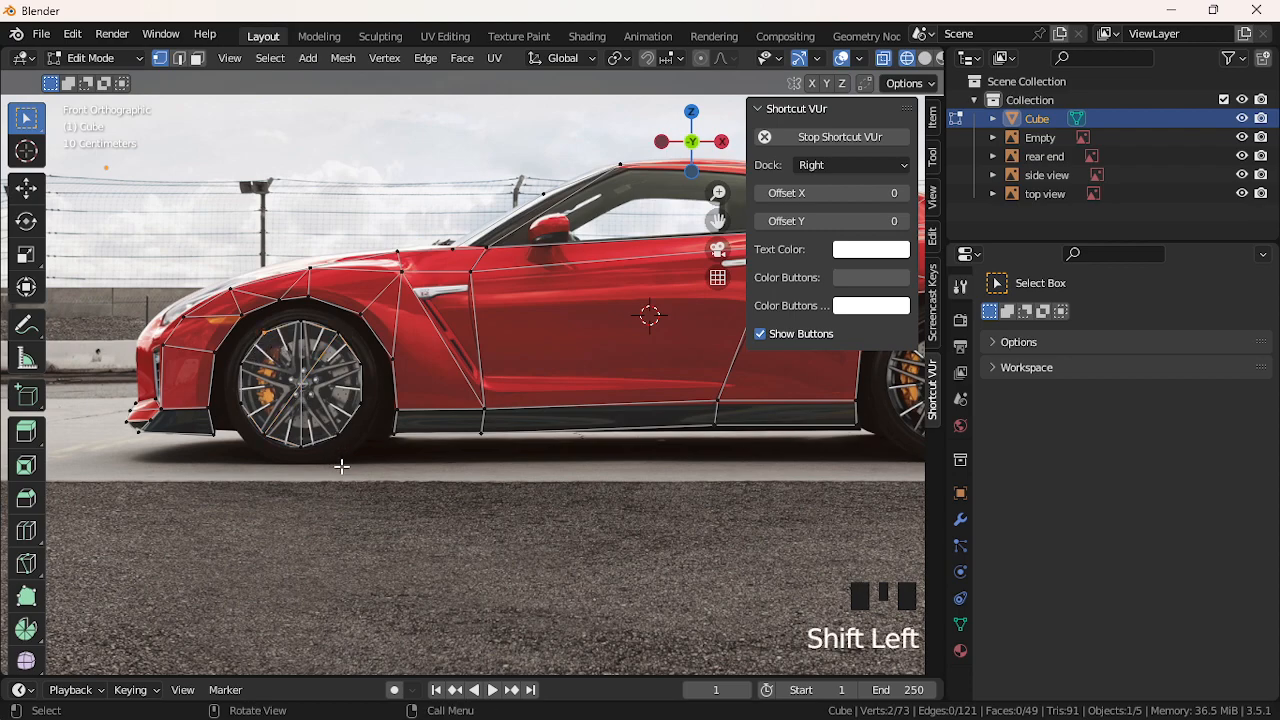
left_click(343, 460, "shift")
key("j")
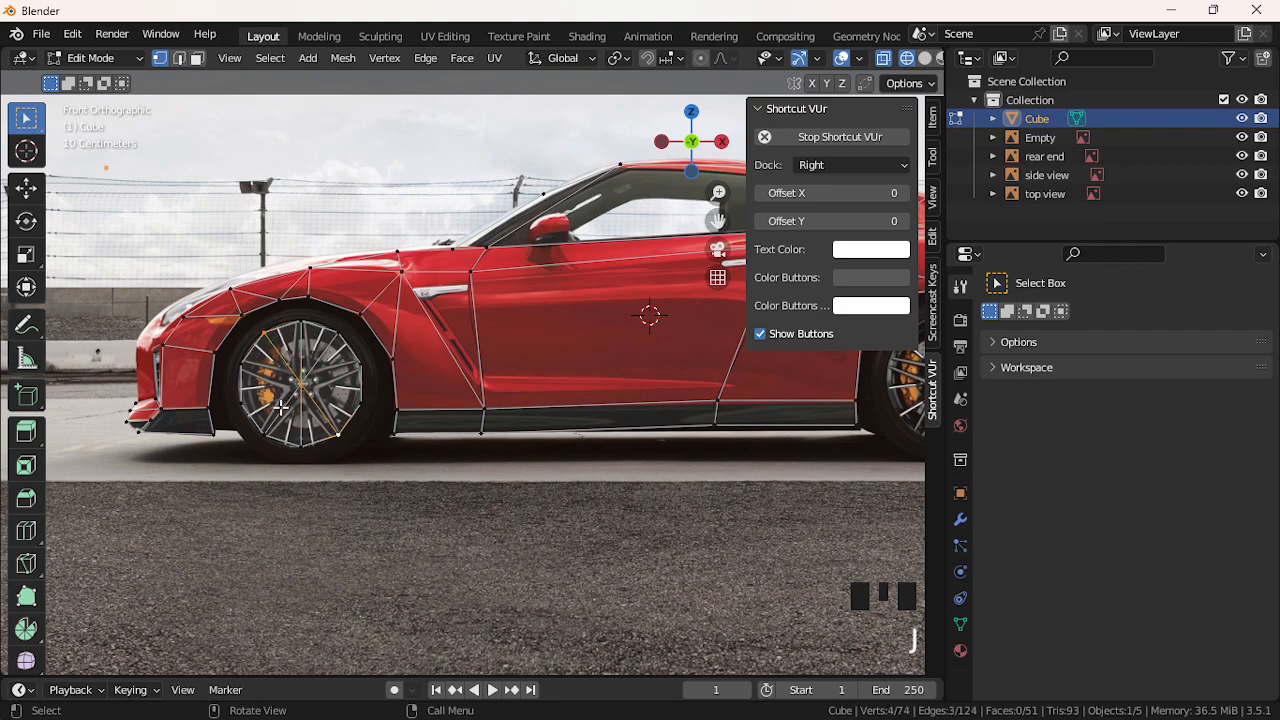
left_click(247, 401)
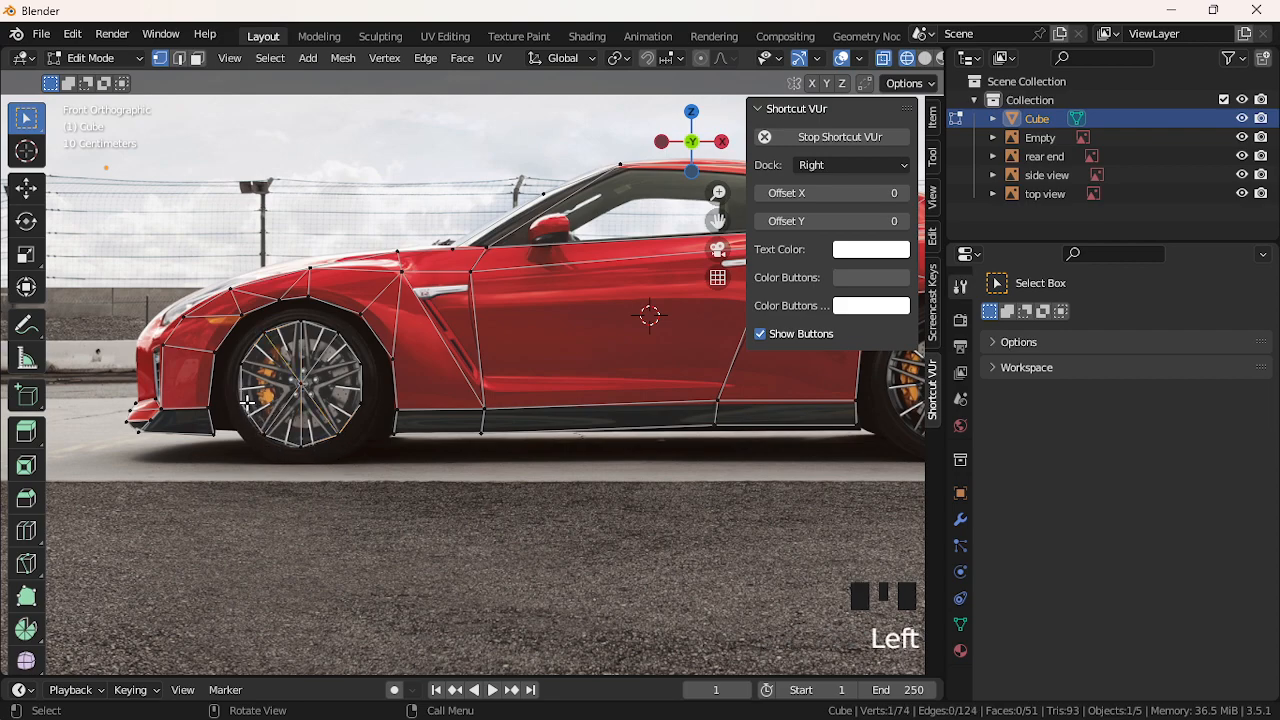
left_click(249, 404)
left_click(359, 371, "shift")
left_click(359, 371, "shift")
key("j")
Add a final cut across the wheel and clear the selection
left_click(250, 370)
left_click(250, 370)
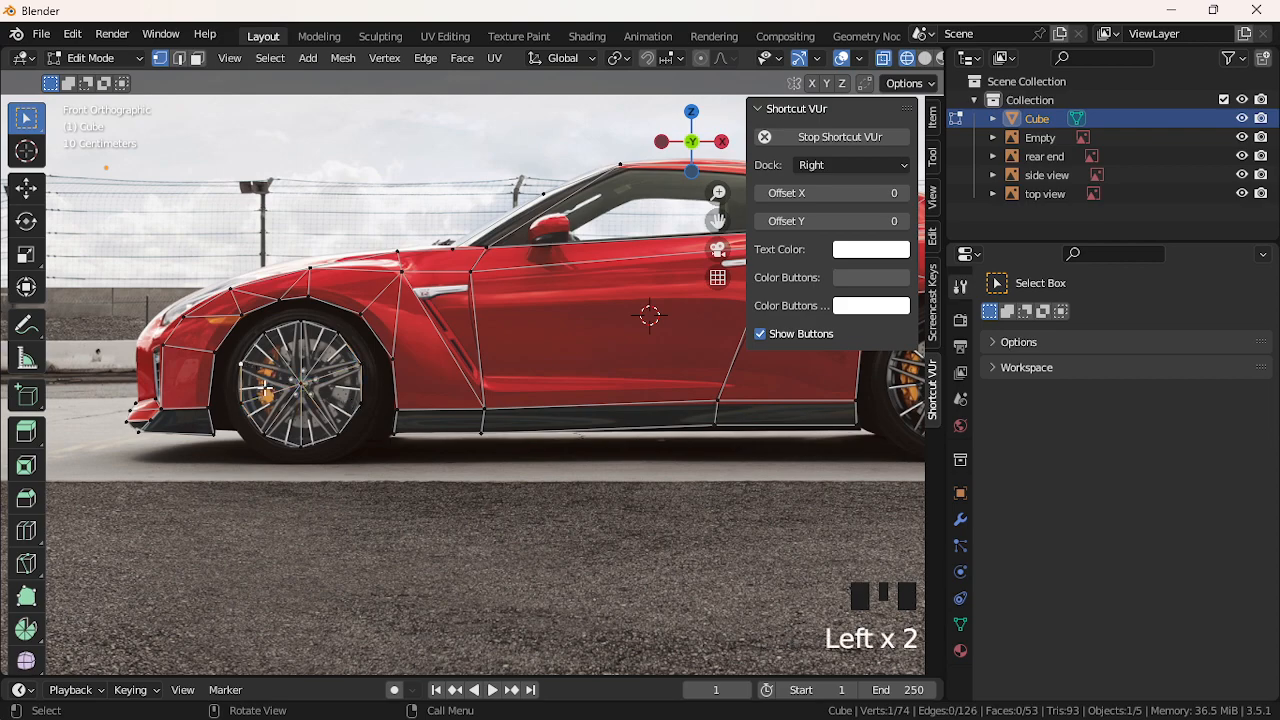
left_click(358, 403, "shift")
left_click(366, 440, "shift")
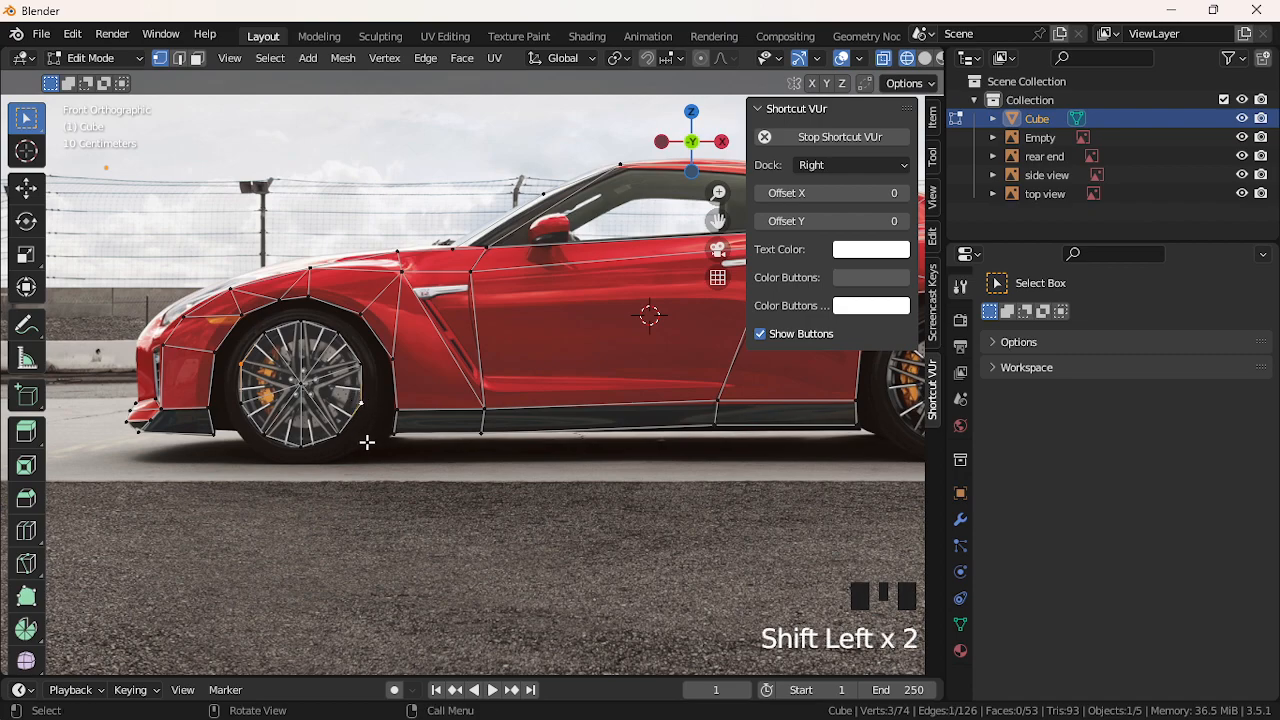
key("j")
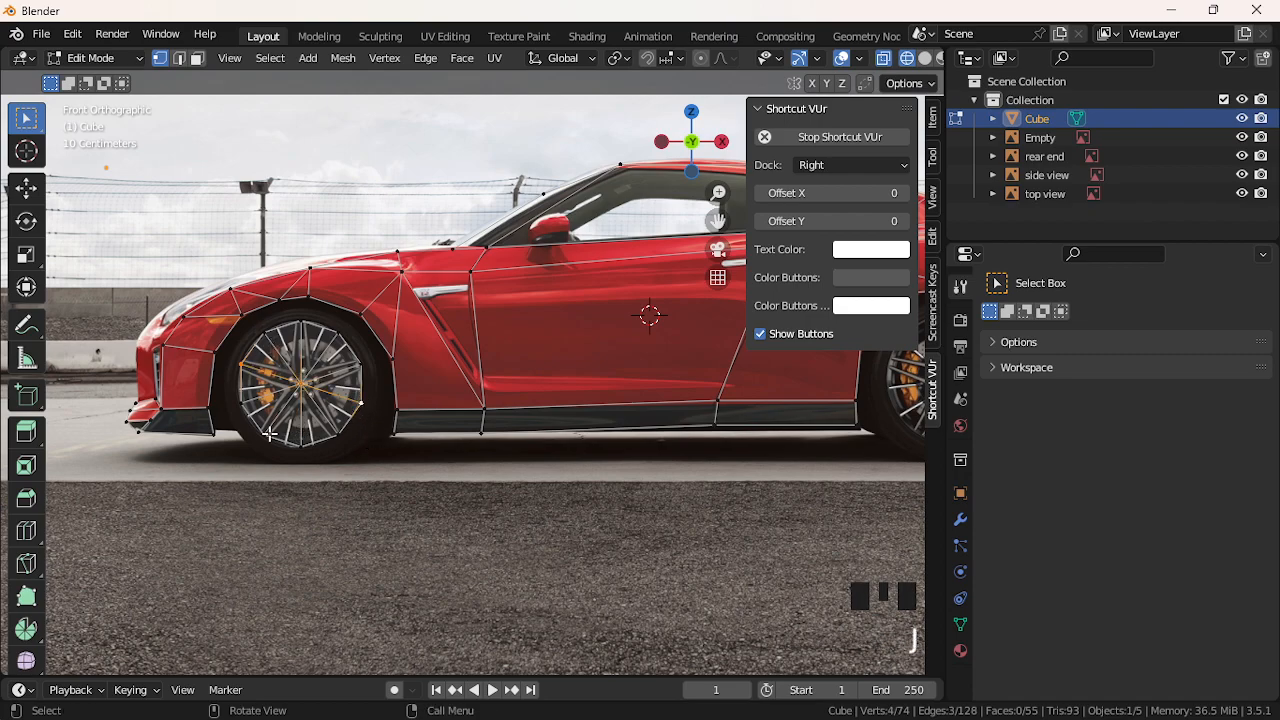
left_click(321, 368)
left_click(443, 503)
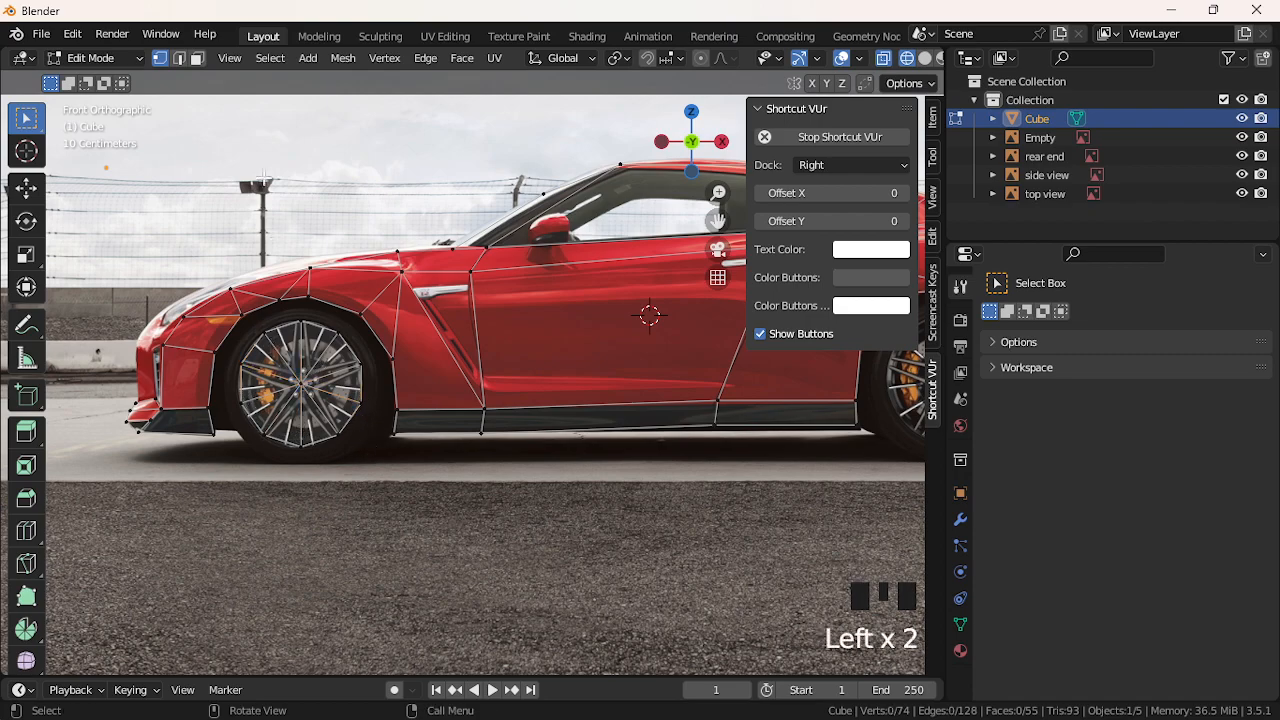
left_click(266, 58)
Select faces with more than four sides, switch to wireframe, and hide the side view image
mouse_move(400, 336)
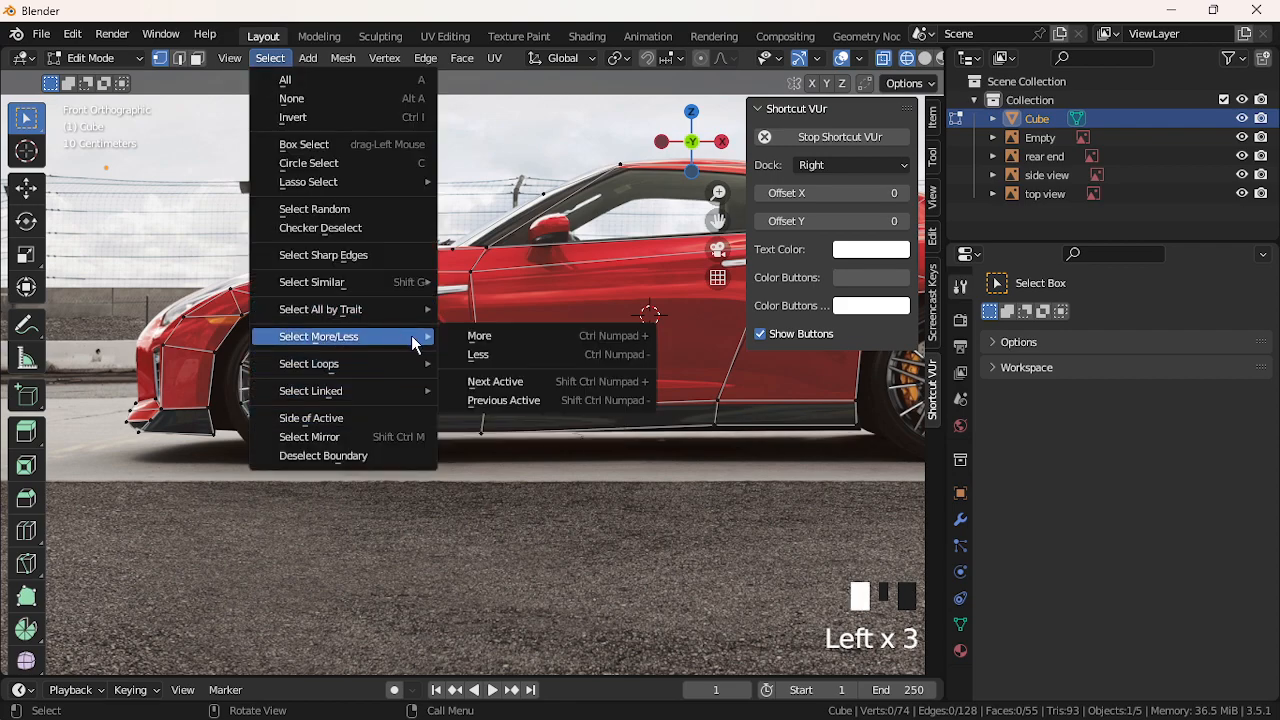
mouse_move(390, 309)
left_click(490, 363)
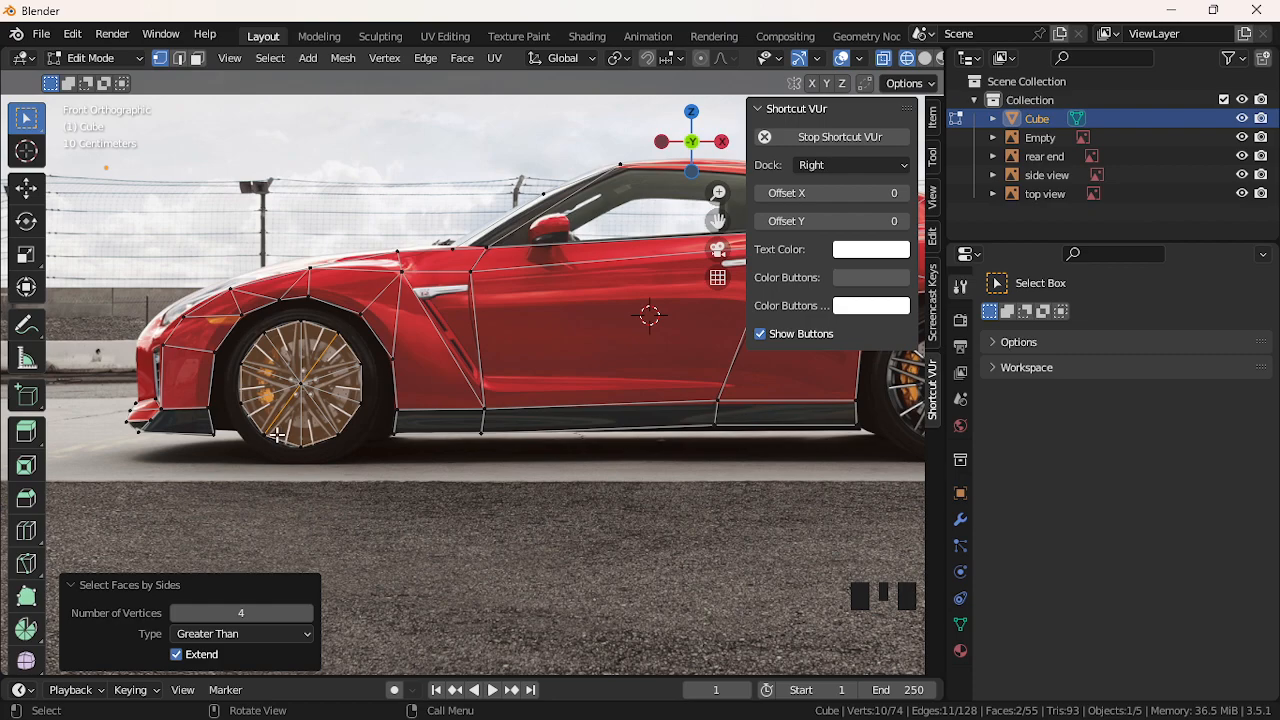
left_click(526, 508)
key("z")
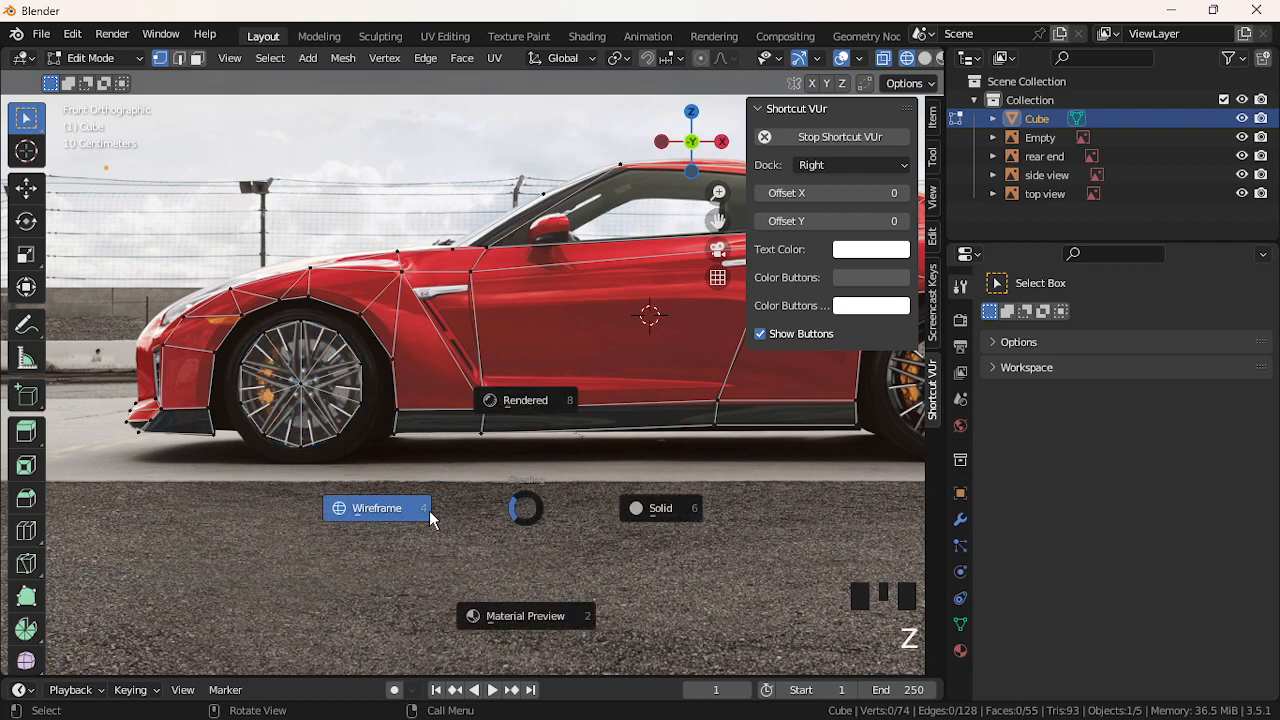
left_click(430, 508)
left_click(1242, 175)
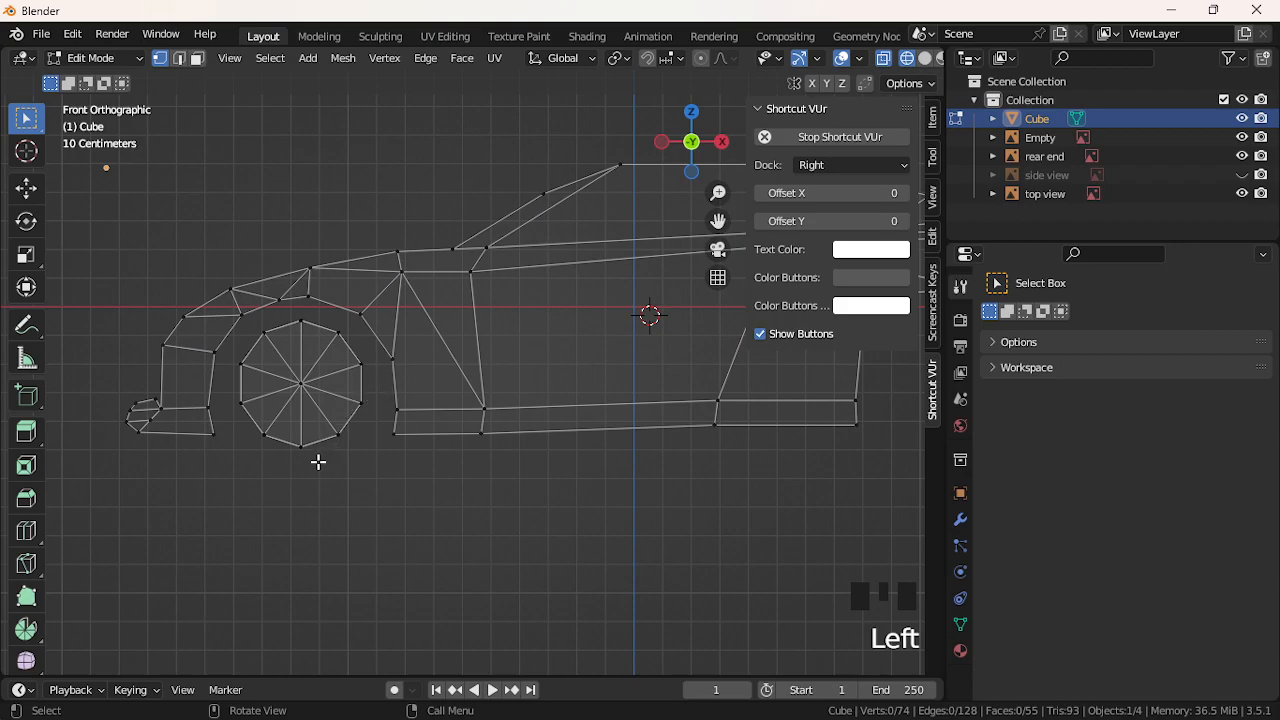
Undo the latest wheel edit, then select the upper-left and lower-right rim vertices
left_click(294, 449)
left_click(297, 461)
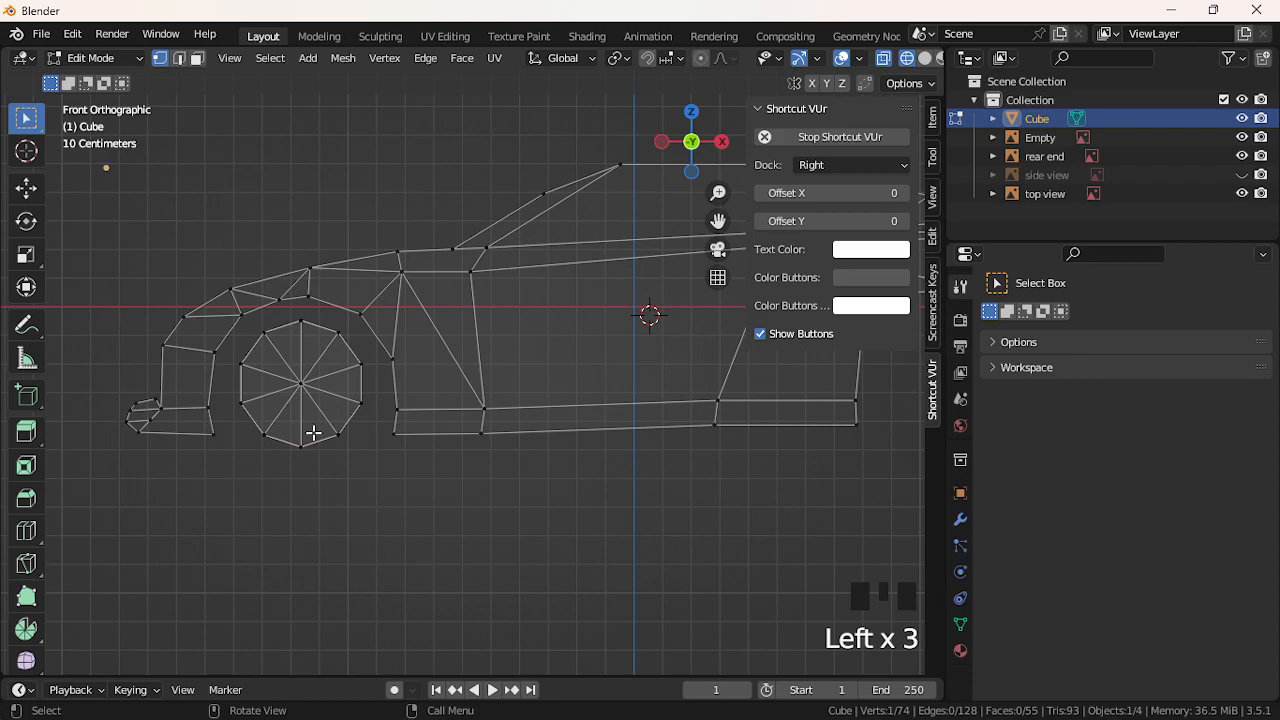
key("ctrl+z")
key("ctrl+z")
key("ctrl+z")
key("ctrl+z")
key("ctrl+z")
key("ctrl+z")
key("ctrl+z")
key("ctrl+z")
key("ctrl+z")
key("ctrl+z")
key("ctrl+z")
key("ctrl+z")
key("ctrl+z")
key("ctrl+z")
key("ctrl+z")
key("ctrl+z")
key("ctrl+z")
key("ctrl+z")
key("ctrl+z")
key("ctrl+z")
key("ctrl+z")
key("ctrl+z")
key("ctrl+z")
key("ctrl+z")
key("ctrl+z")
key("ctrl+z")
key("ctrl+z")
key("ctrl+z")
key("ctrl+z")
key("ctrl+z")
key("ctrl+z")
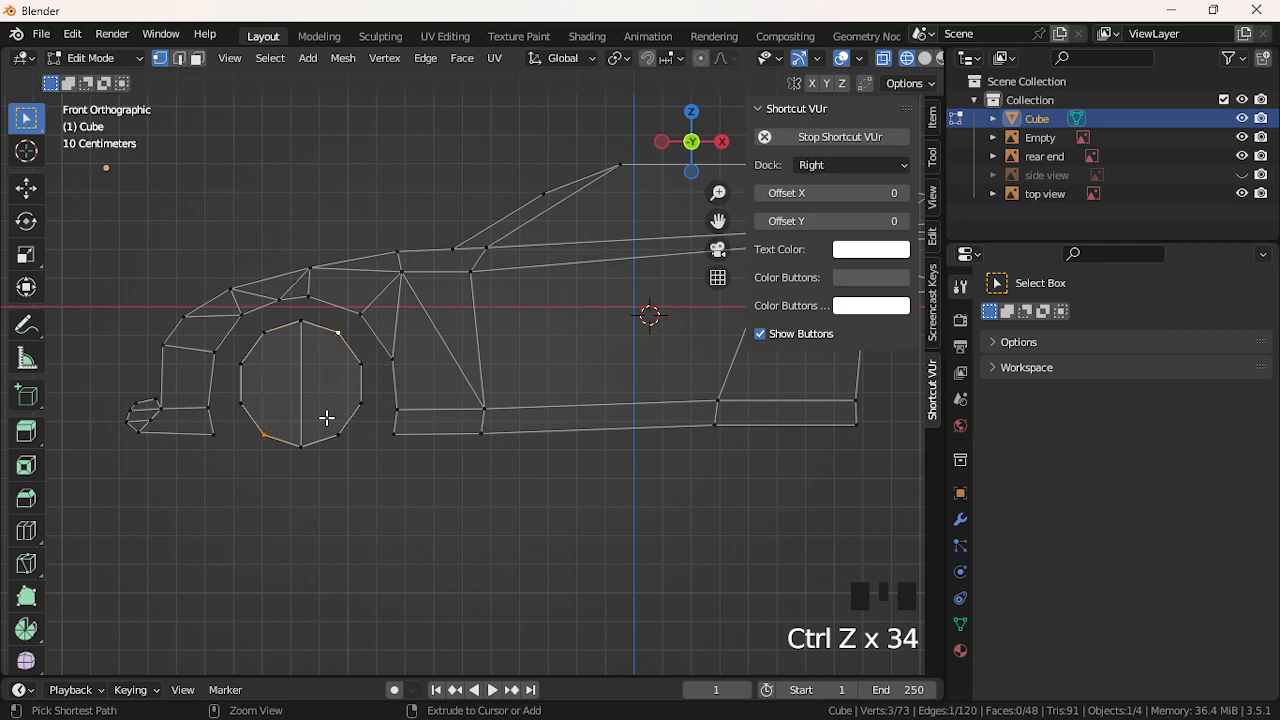
left_click(244, 368)
left_click(265, 348)
left_click(266, 340)
left_click(268, 332)
left_click(346, 436, "shift")
left_click(337, 434)
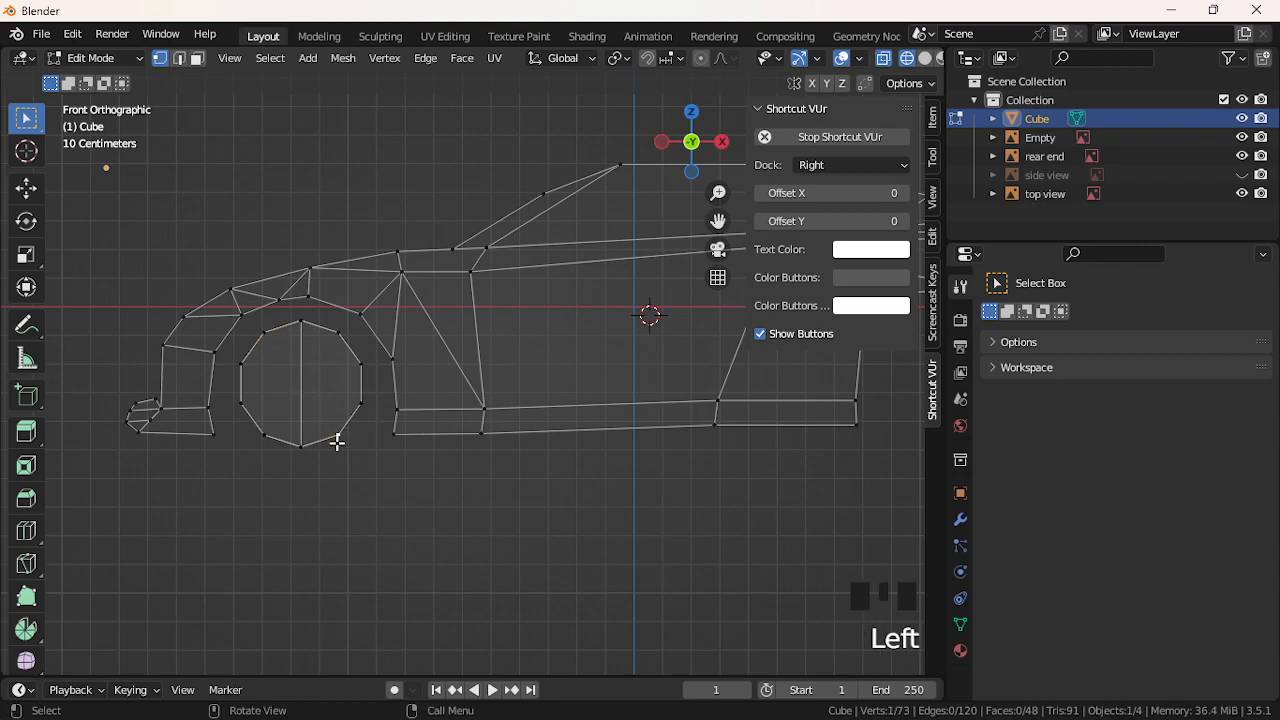
Toggle the selection between the wheel's upper-left and lower-right vertices
left_click(267, 337, "shift")
left_click(266, 335)
left_click(338, 436, "shift")
left_click(336, 434)
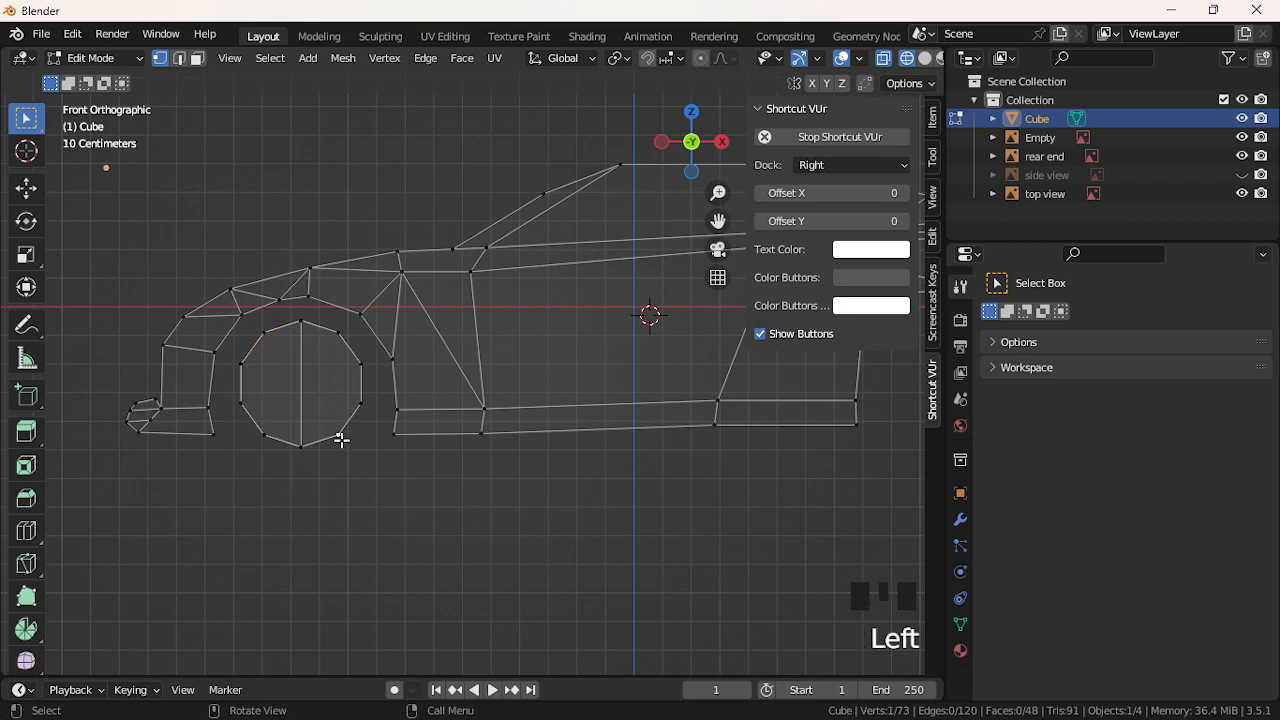
left_click(263, 336, "shift")
left_click(264, 334)
Undo the remaining wheel cuts and join the top and bottom vertices with one vertical edge
key("ctrl+z")
key("ctrl+z")
key("ctrl+z")
key("ctrl+z")
key("ctrl+z")
key("ctrl+z")
key("ctrl+z")
key("ctrl+z")
key("ctrl+z")
key("ctrl+z")
key("ctrl+z")
key("ctrl+z")
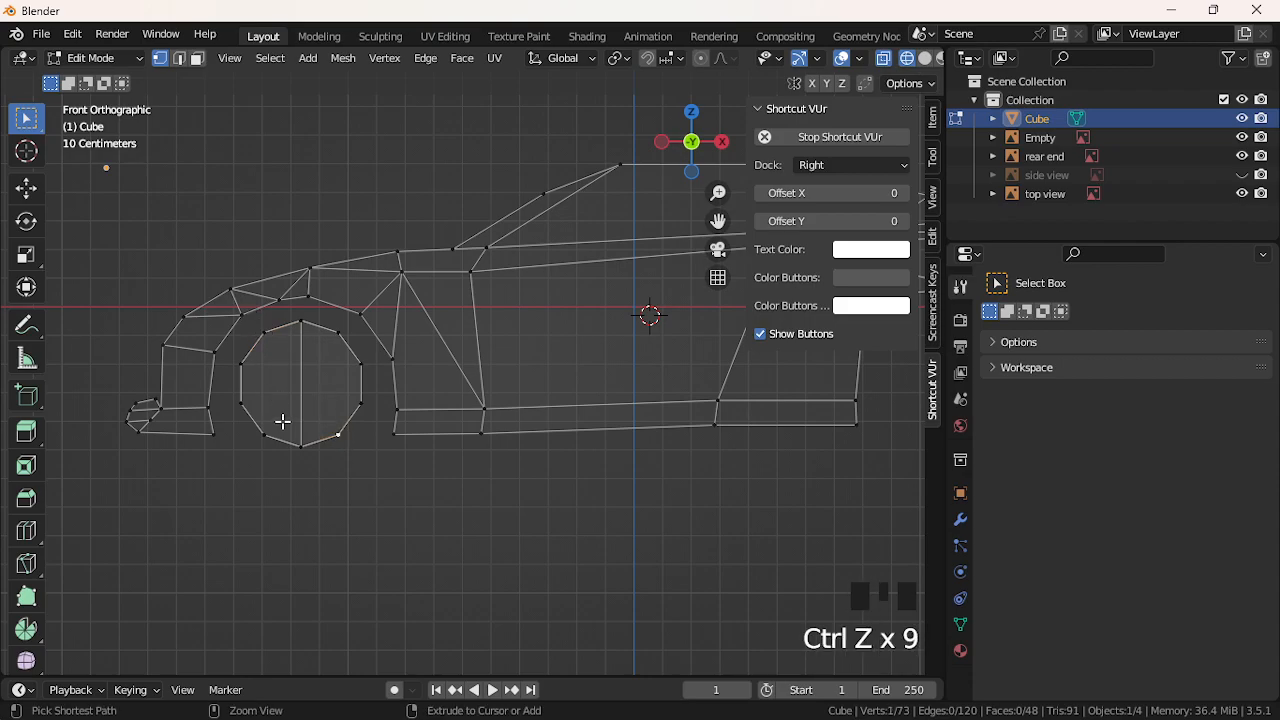
key("ctrl+z")
key("ctrl+z")
key("ctrl+z")
left_click_drag(298, 316, 311, 466)
key("shift+j")
mouse_move(258, 334)
left_mouse_down()
mouse_move(270, 344)
mouse_move(259, 328)
left_mouse_up()
middle_click_drag(264, 340, 591, 381)
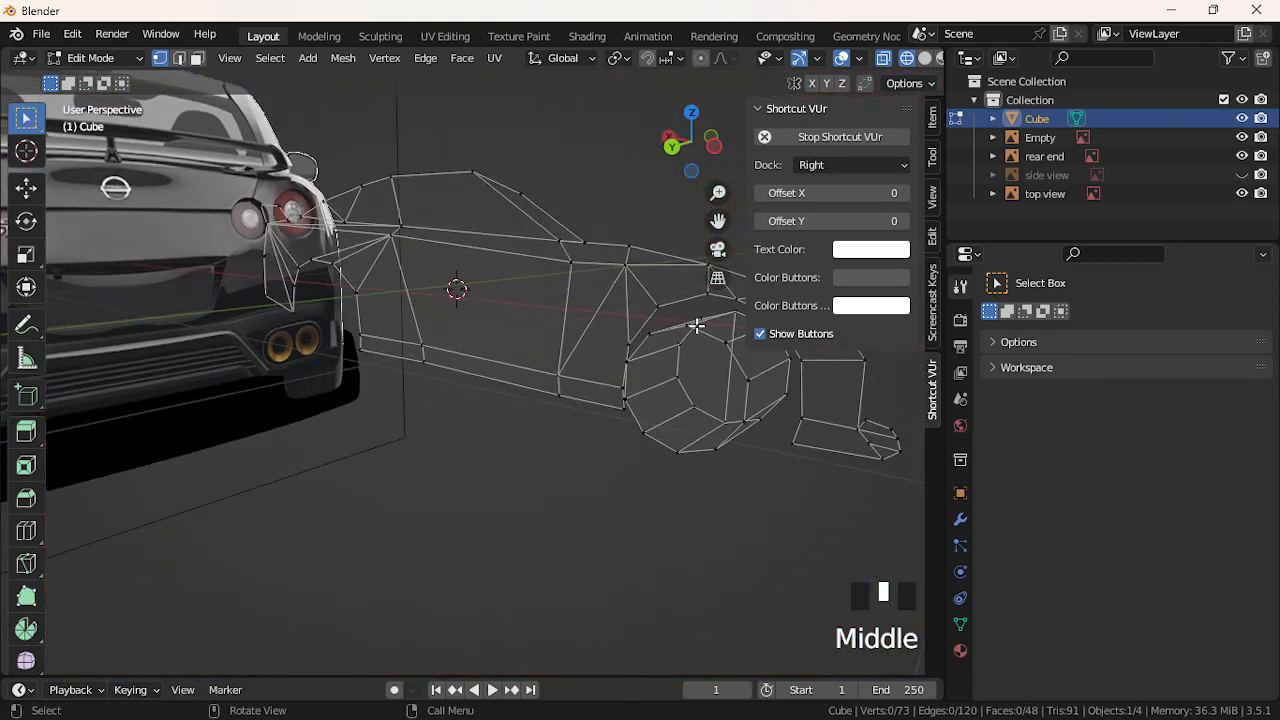
Join two vertex pairs with J, cutting the first spokes across the wheel disc
left_click(690, 325)
left_click(665, 451, "shift")
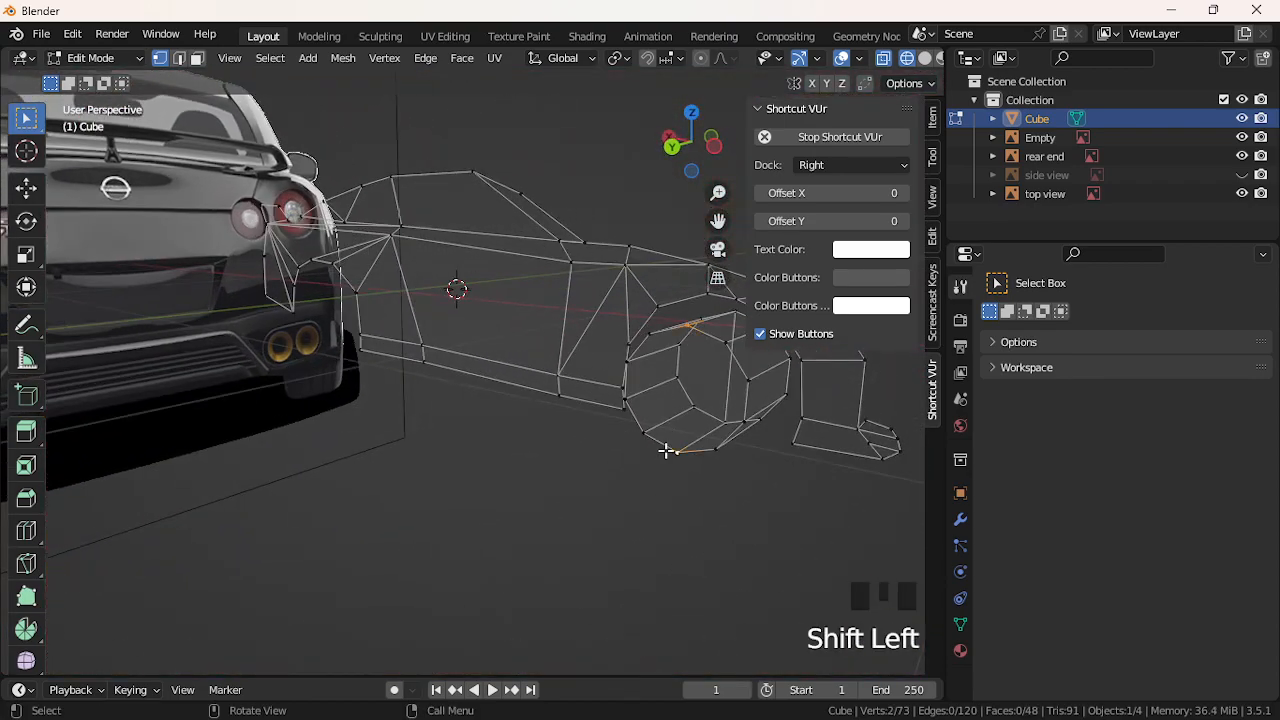
key("j")
left_click(691, 408)
left_click(648, 348, "shift")
middle_click_drag(651, 360, 489, 377)
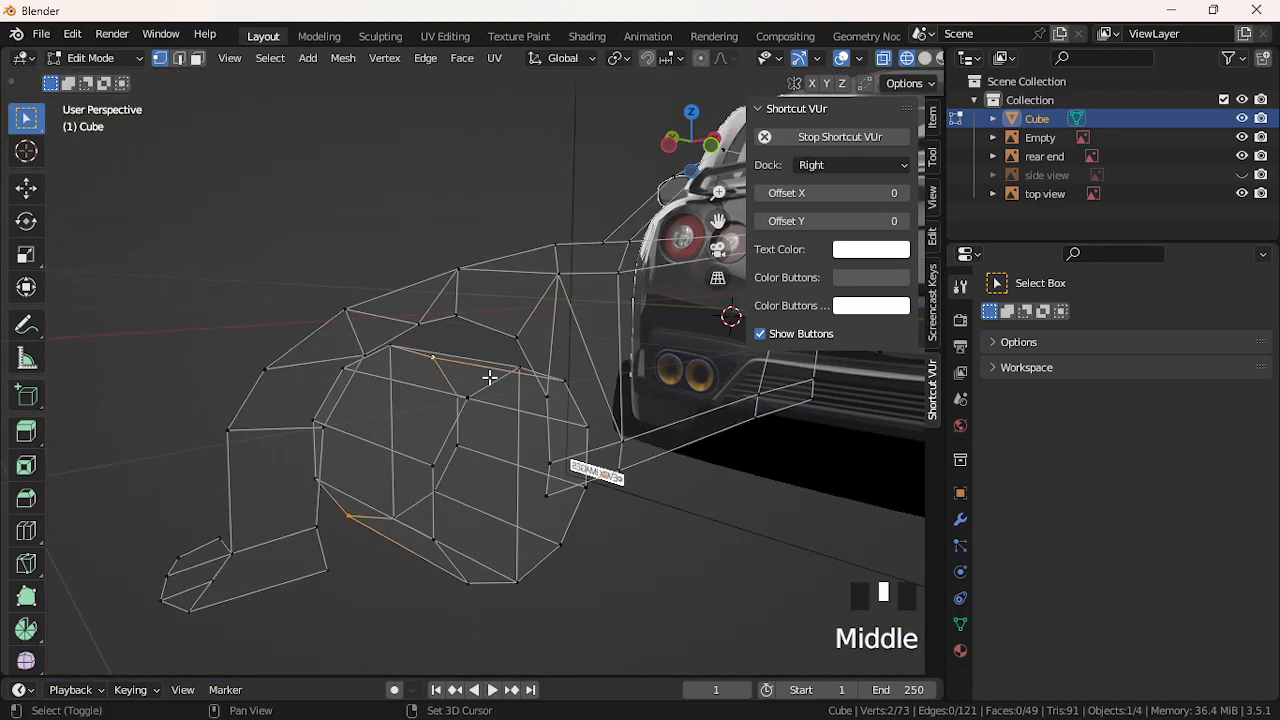
left_click(560, 383, "shift")
left_click(467, 579, "shift")
key("j")
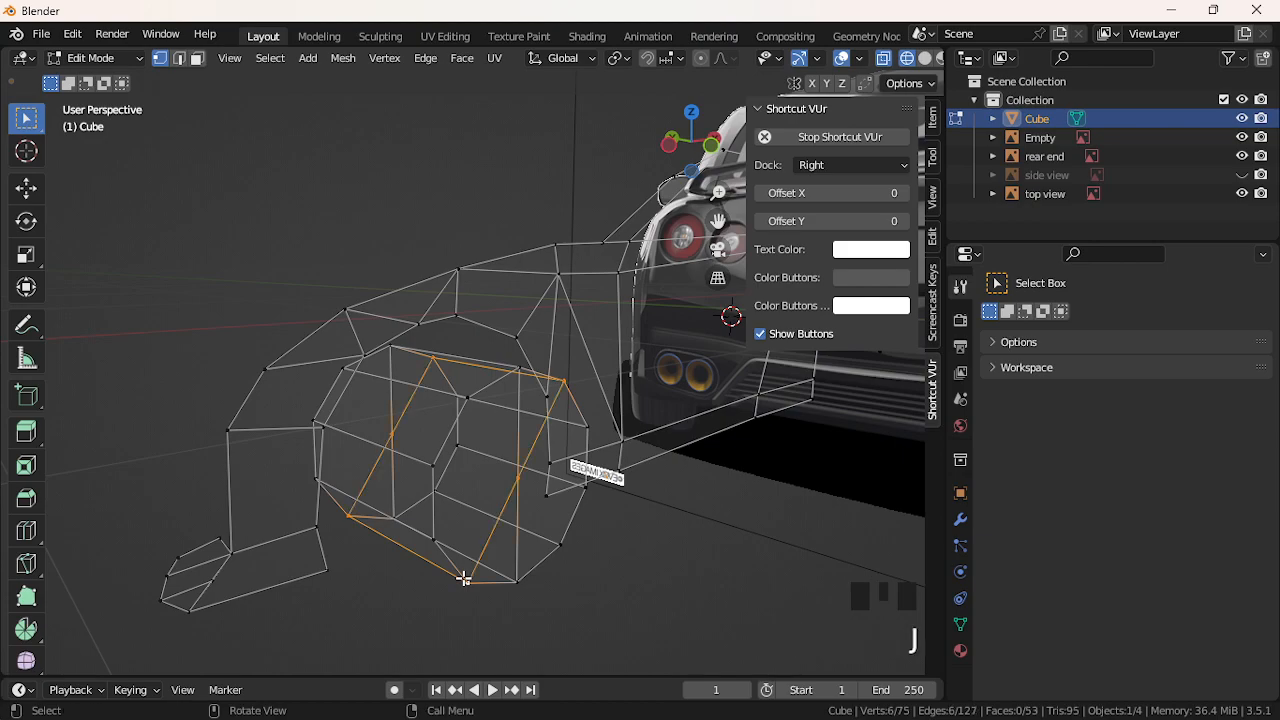
Connect two more pairs of opposite rim vertices across the wheel
middle_click_drag(398, 518, 665, 479)
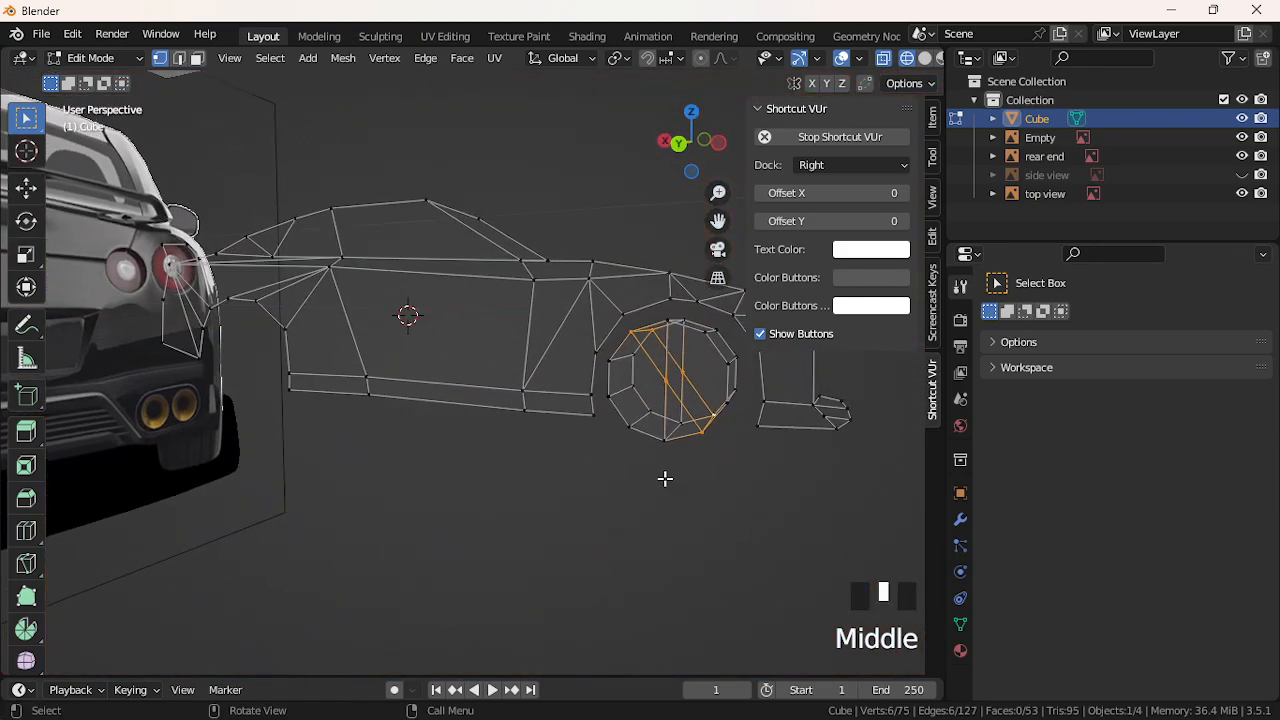
left_click(691, 376)
middle_click_drag(627, 425, 361, 438)
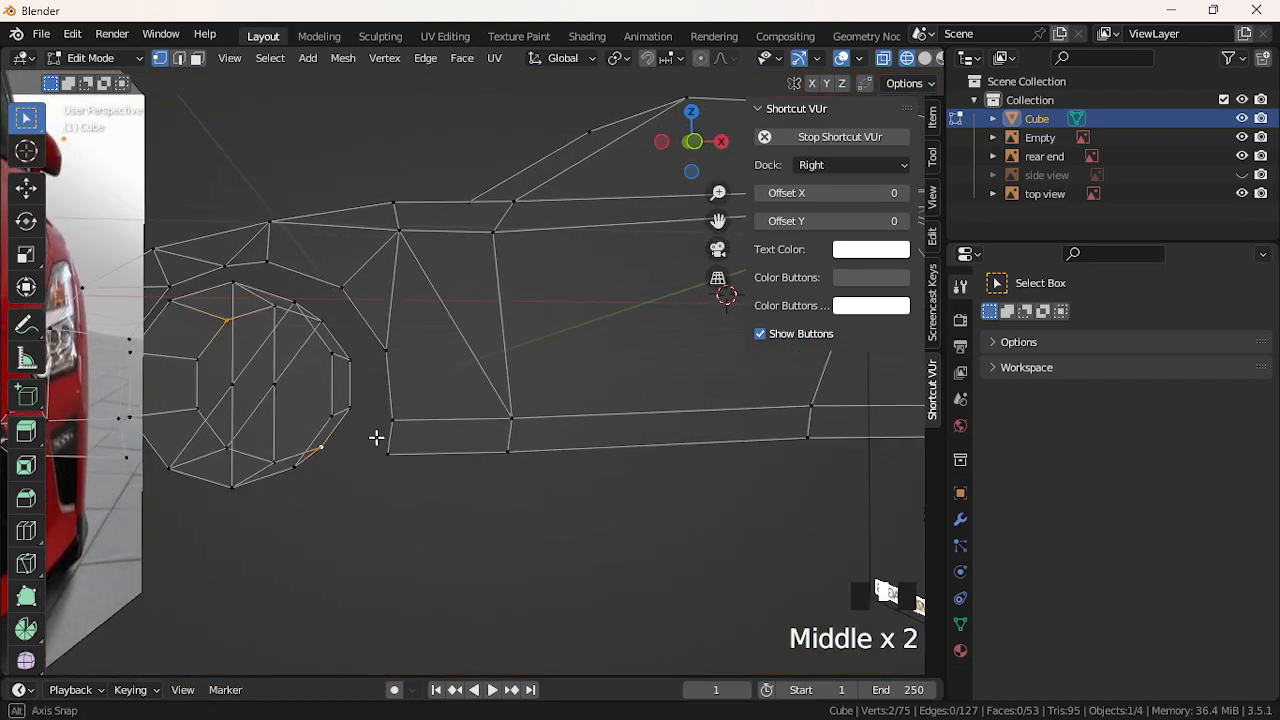
left_click(173, 302, "shift")
left_click(298, 469, "shift")
key("j")
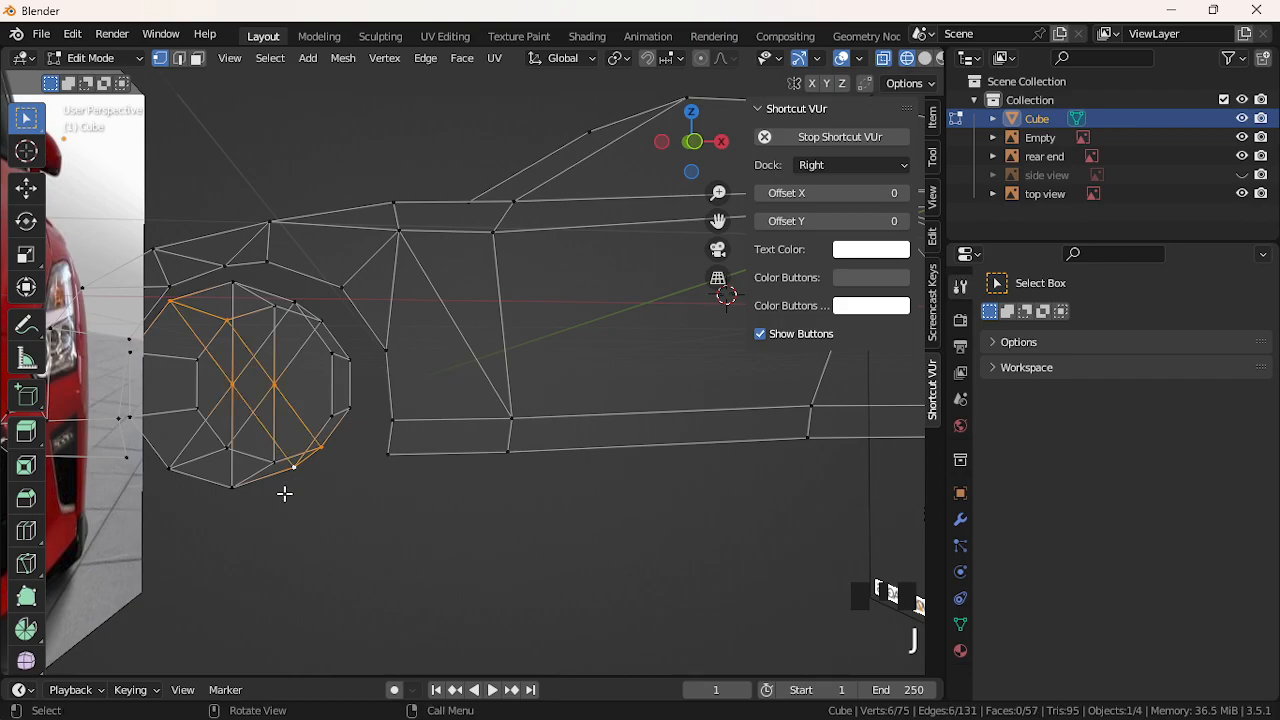
middle_click_drag(281, 494, 301, 506)
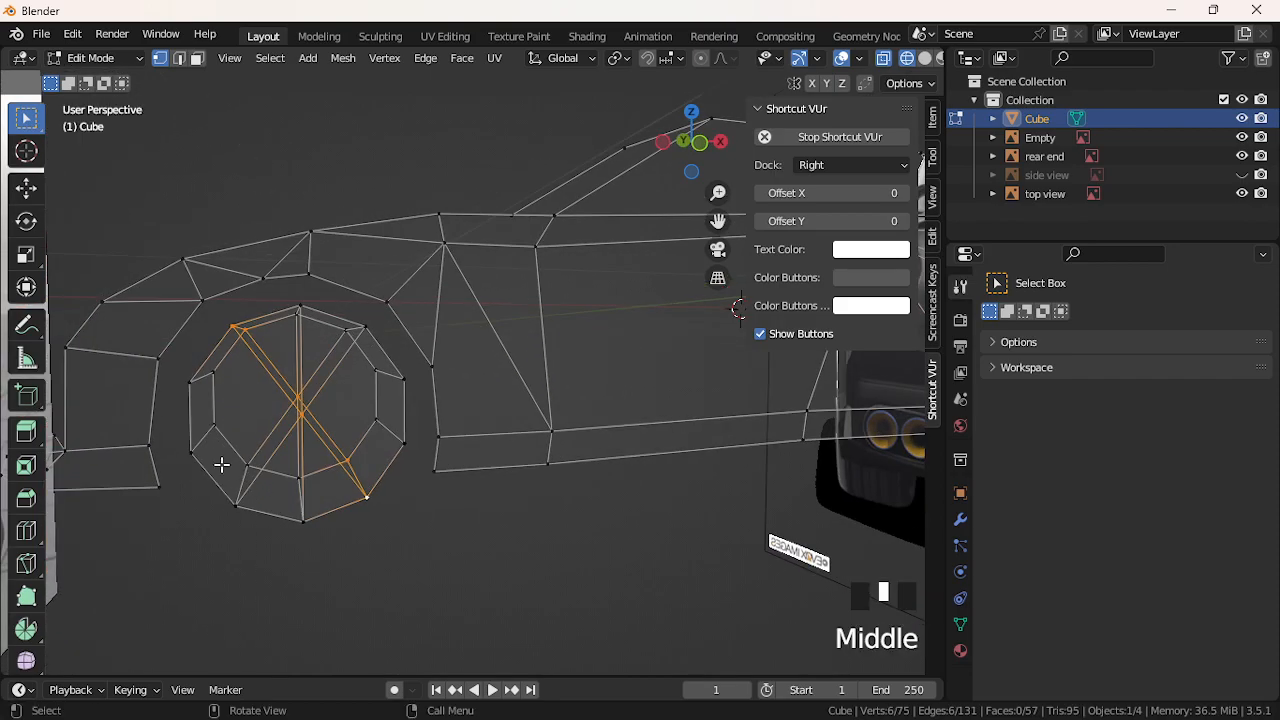
left_click(189, 451)
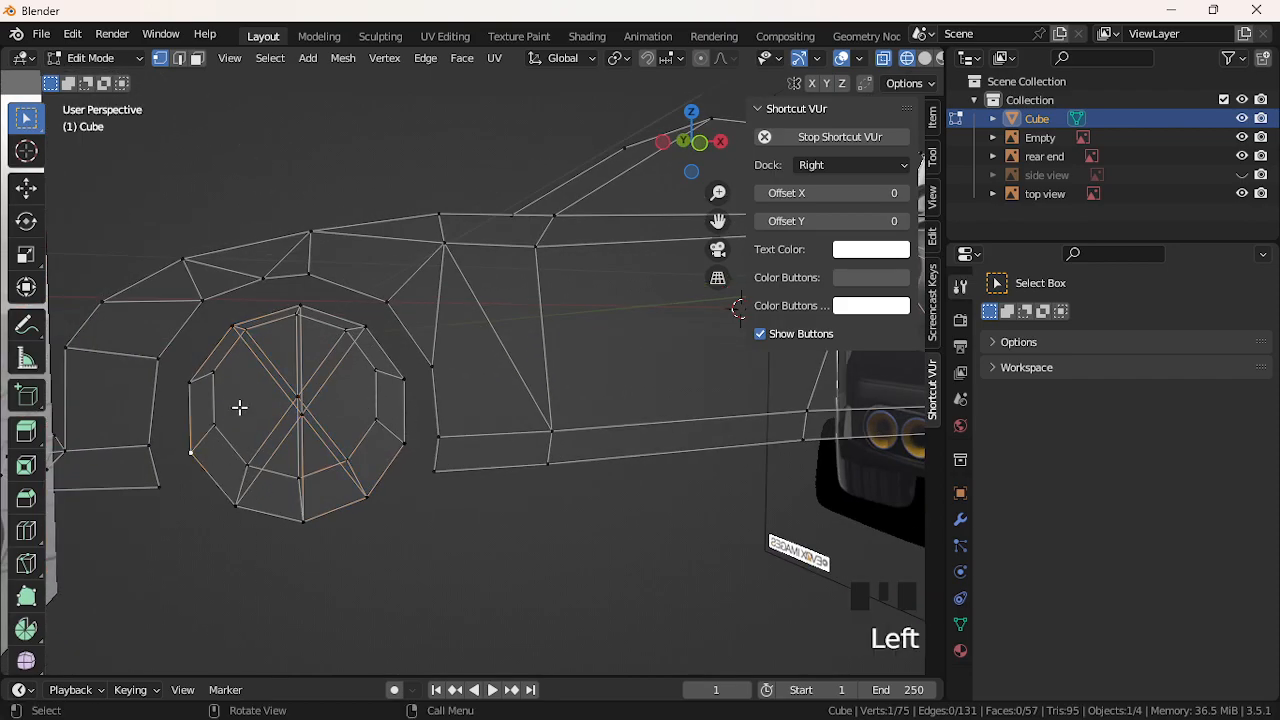
left_click(191, 384)
left_click(406, 446, "shift")
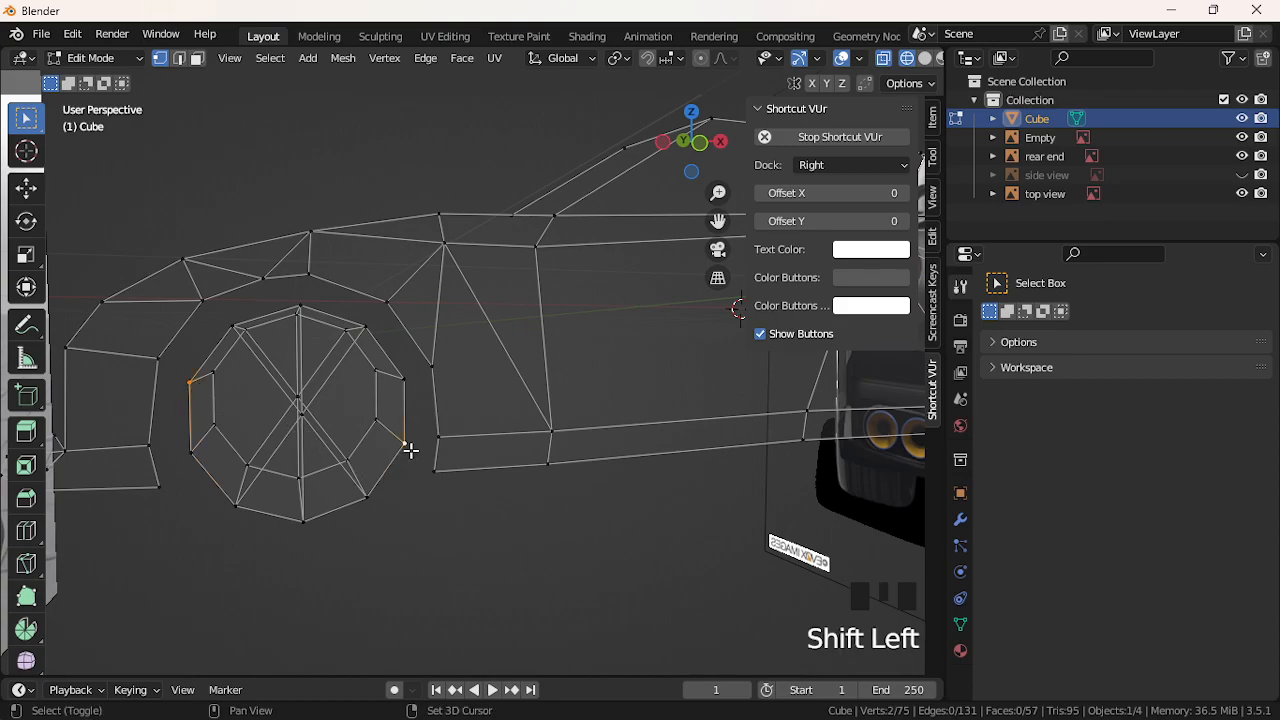
key("j")
Connect the right-side rim vertices through the wheel centre with two more cuts
middle_click_drag(371, 451, 645, 457)
scroll(608, 416, "up", 1)
left_click(612, 401)
left_click(739, 359, "shift")
key("j")
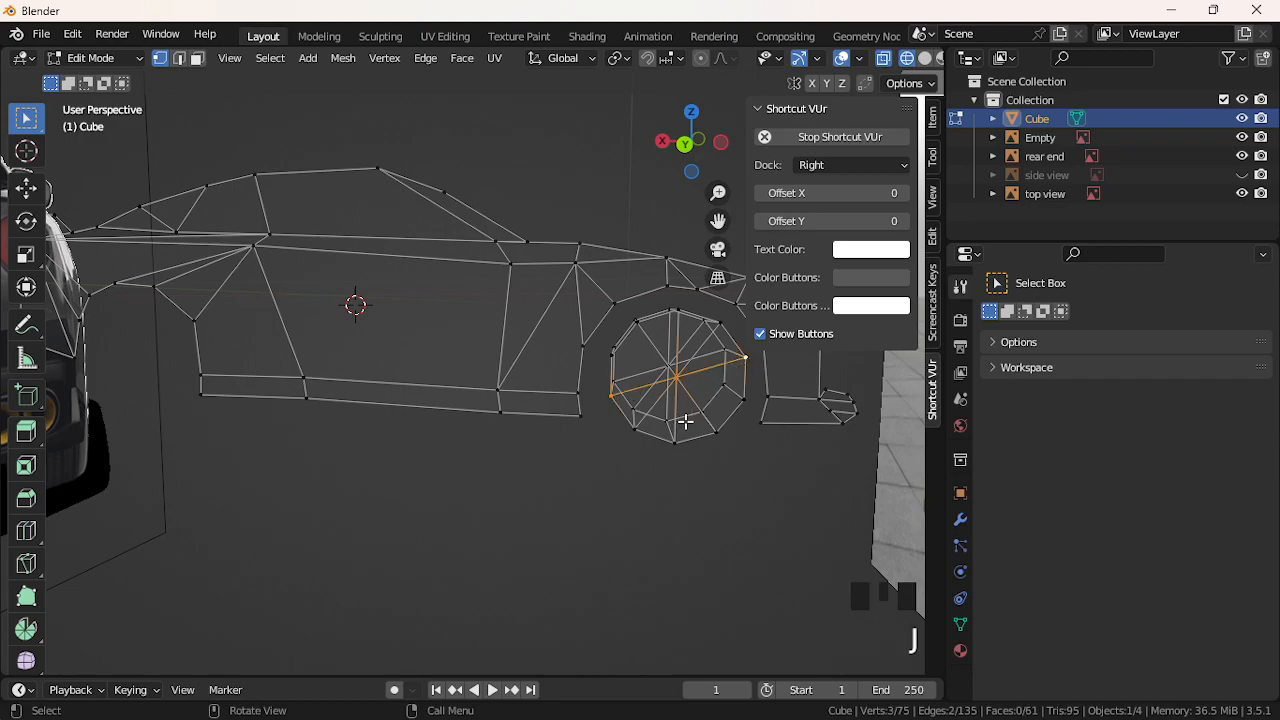
left_click(734, 407)
key("j")
Add the last spoke through the wheel centre and return to a side view
middle_click_drag(621, 373, 340, 395)
scroll(337, 380, "down", 2)
scroll(299, 459, "up", 2)
left_click(249, 465)
key("j")
mouse_move(429, 420)
middle_mouse_down()
mouse_move(757, 414)
mouse_move(426, 429)
middle_mouse_up()
scroll(428, 430, "down", 3)
left_click(481, 489)
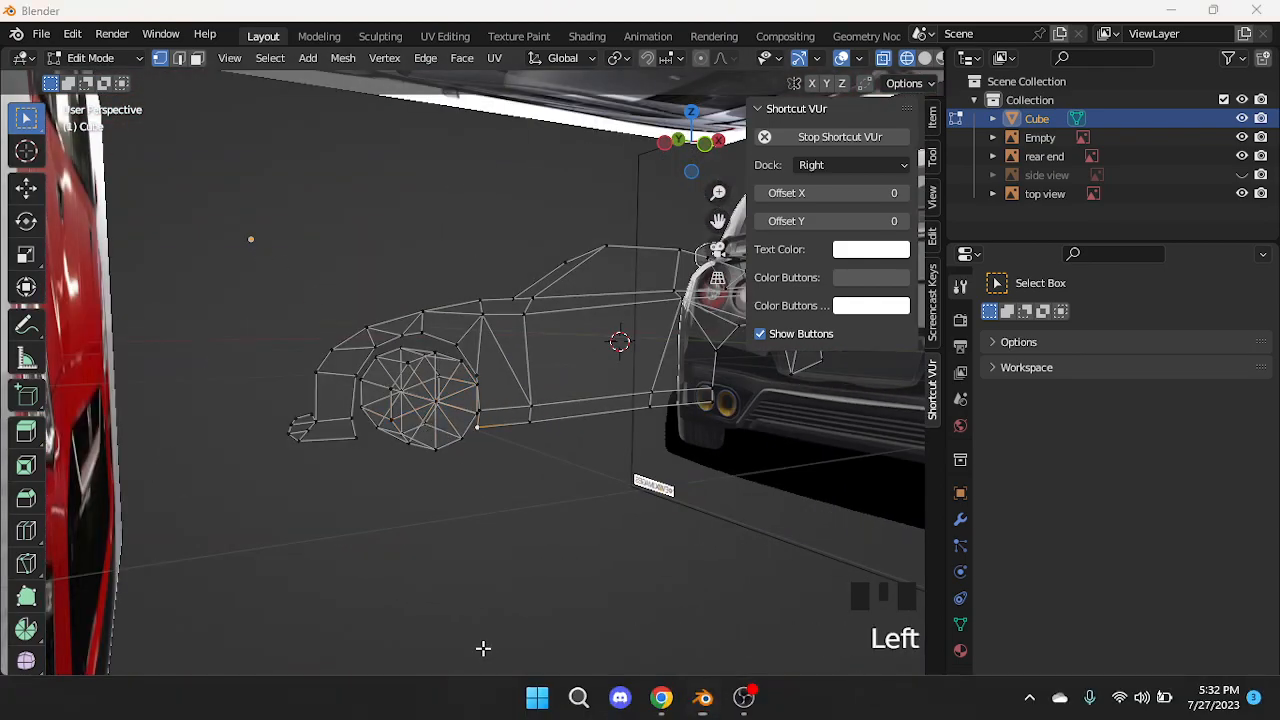
Select faces by number of sides, trying the Equal, Less Than and Not Equal comparisons
left_click(483, 594)
left_click(270, 58)
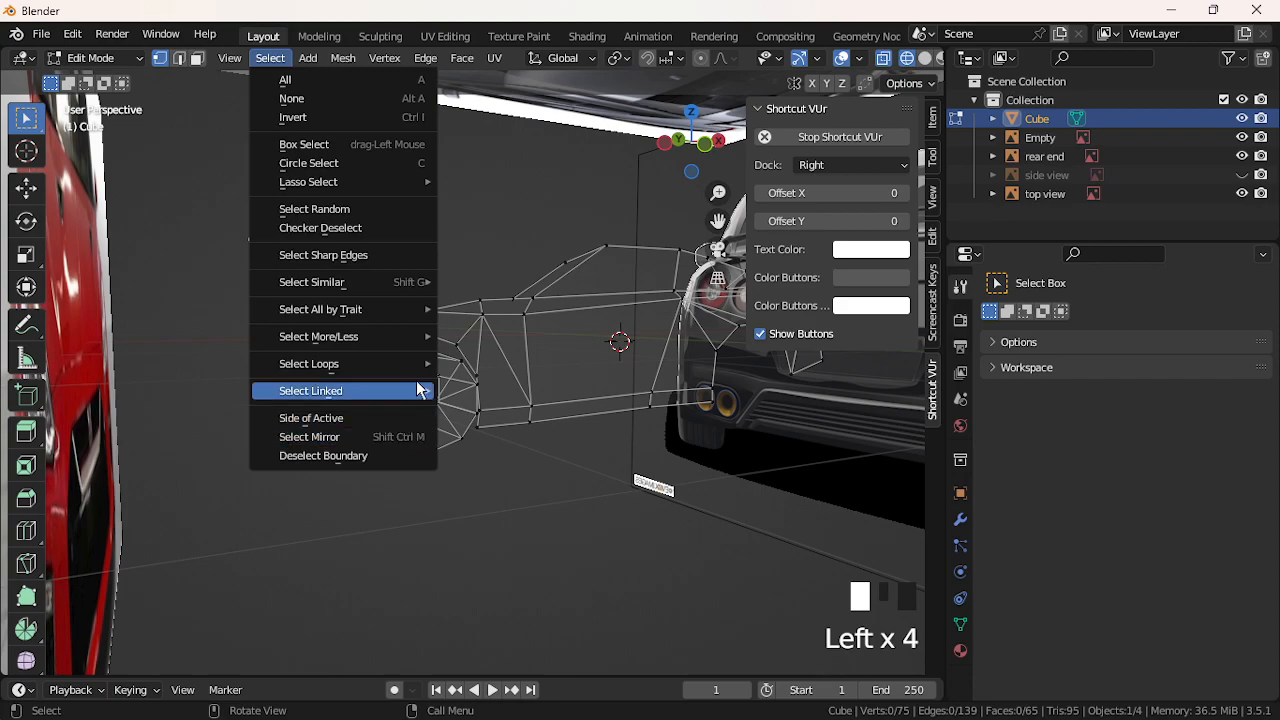
mouse_move(401, 308)
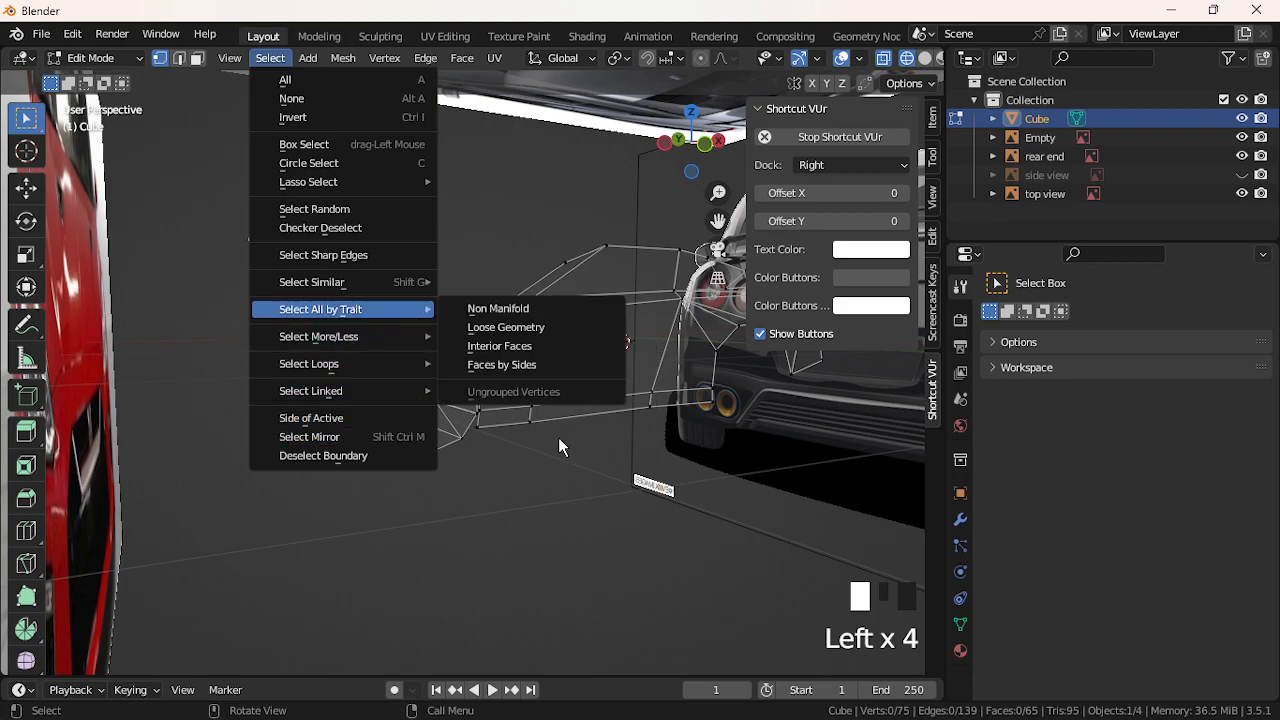
left_click(540, 365)
left_click(241, 634)
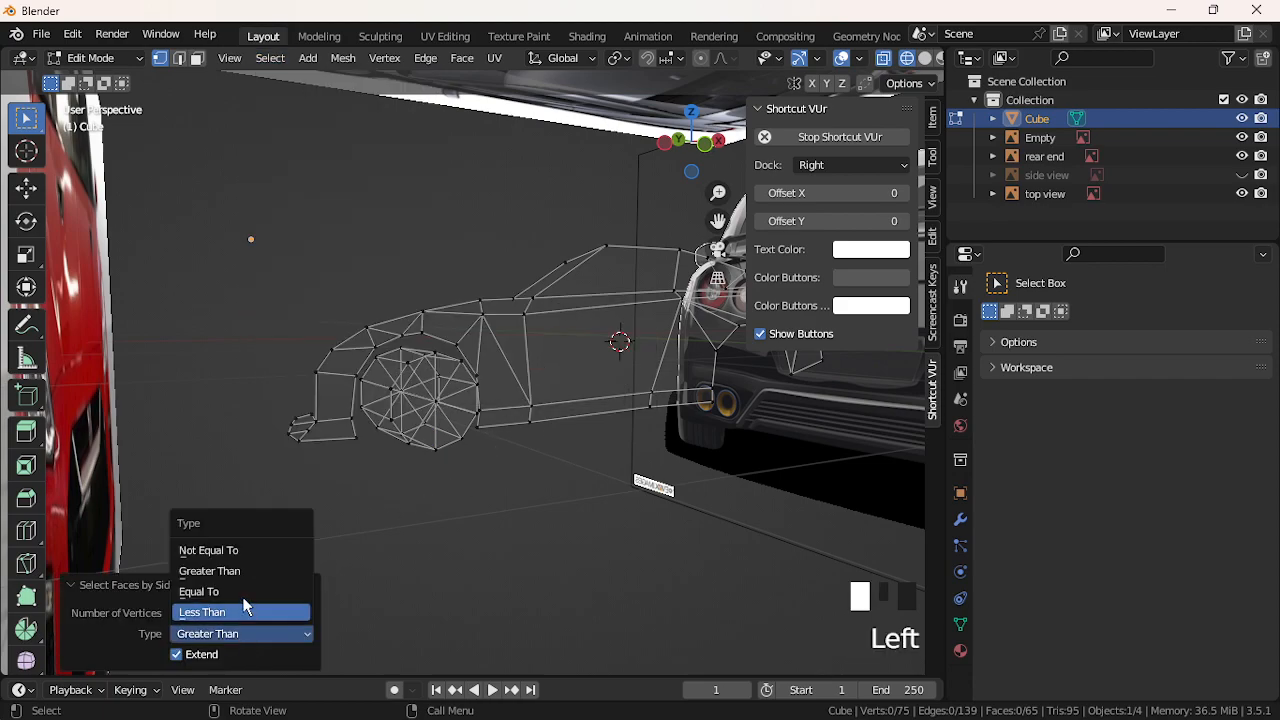
left_click(245, 607)
middle_click_drag(420, 540, 384, 493)
scroll(360, 531, "up", 2)
left_click(216, 636)
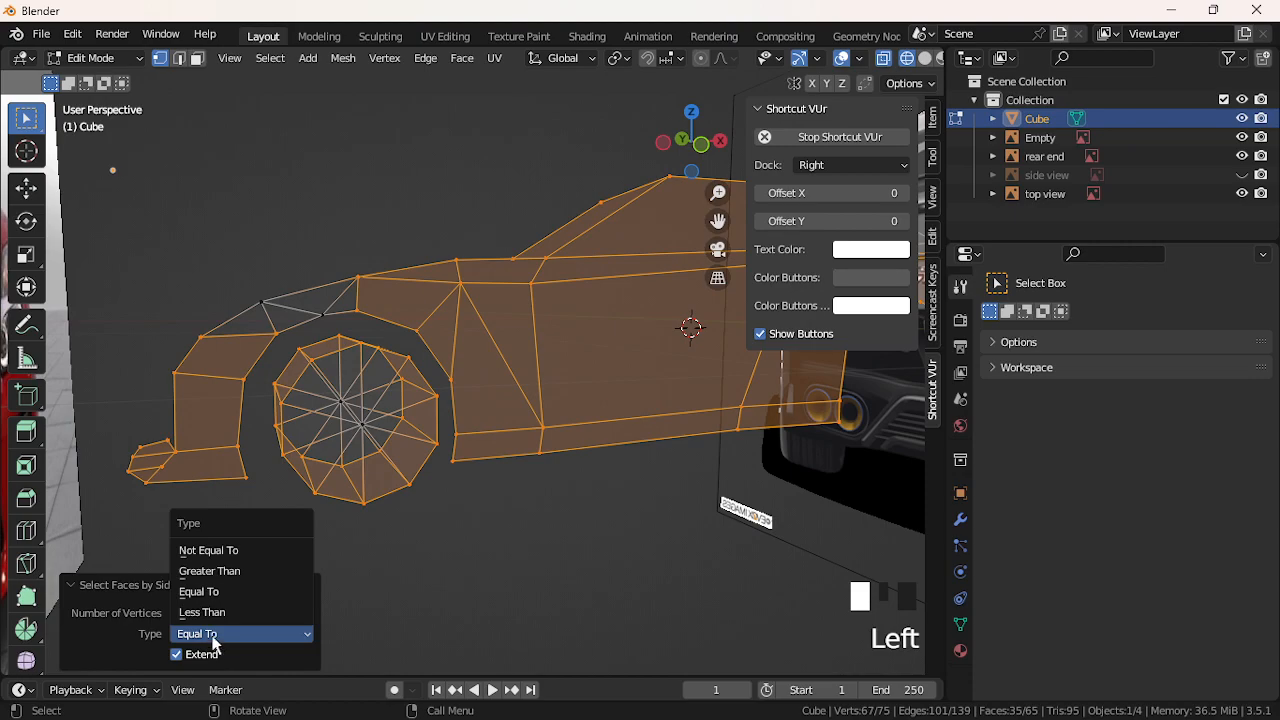
left_click(204, 612)
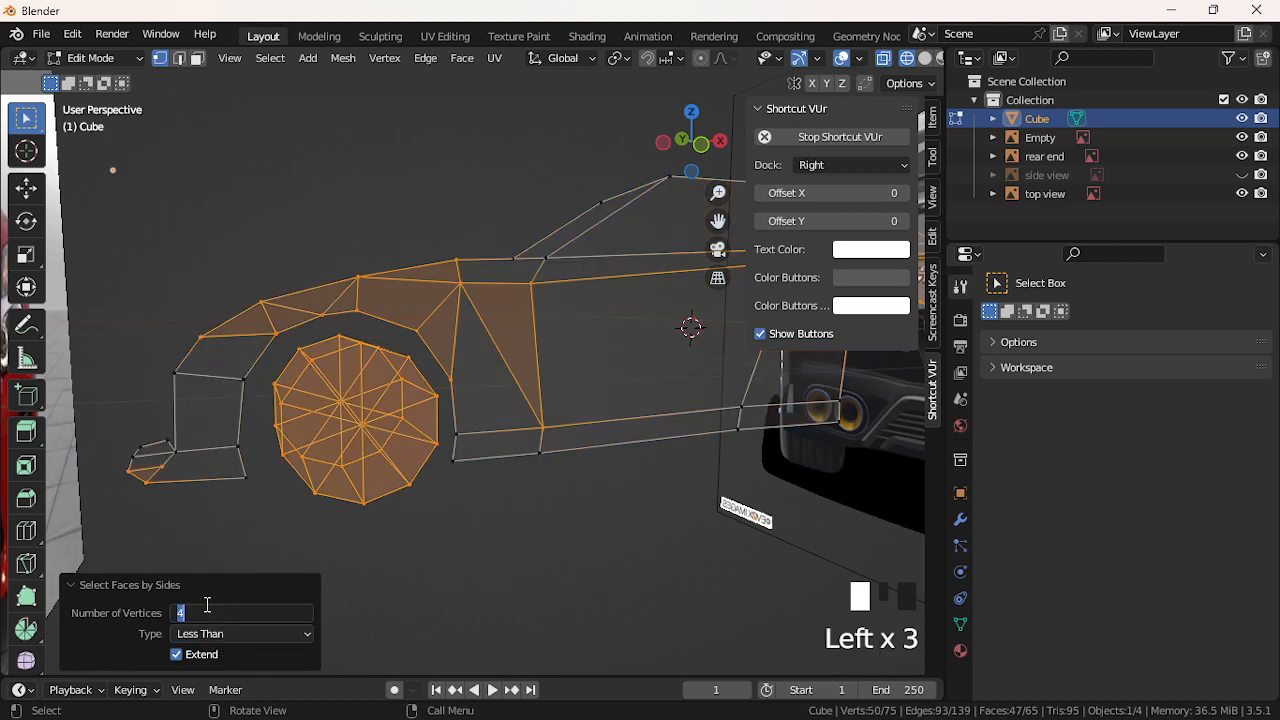
middle_click_drag(280, 560, 252, 523)
left_click(220, 636)
left_click(228, 547)
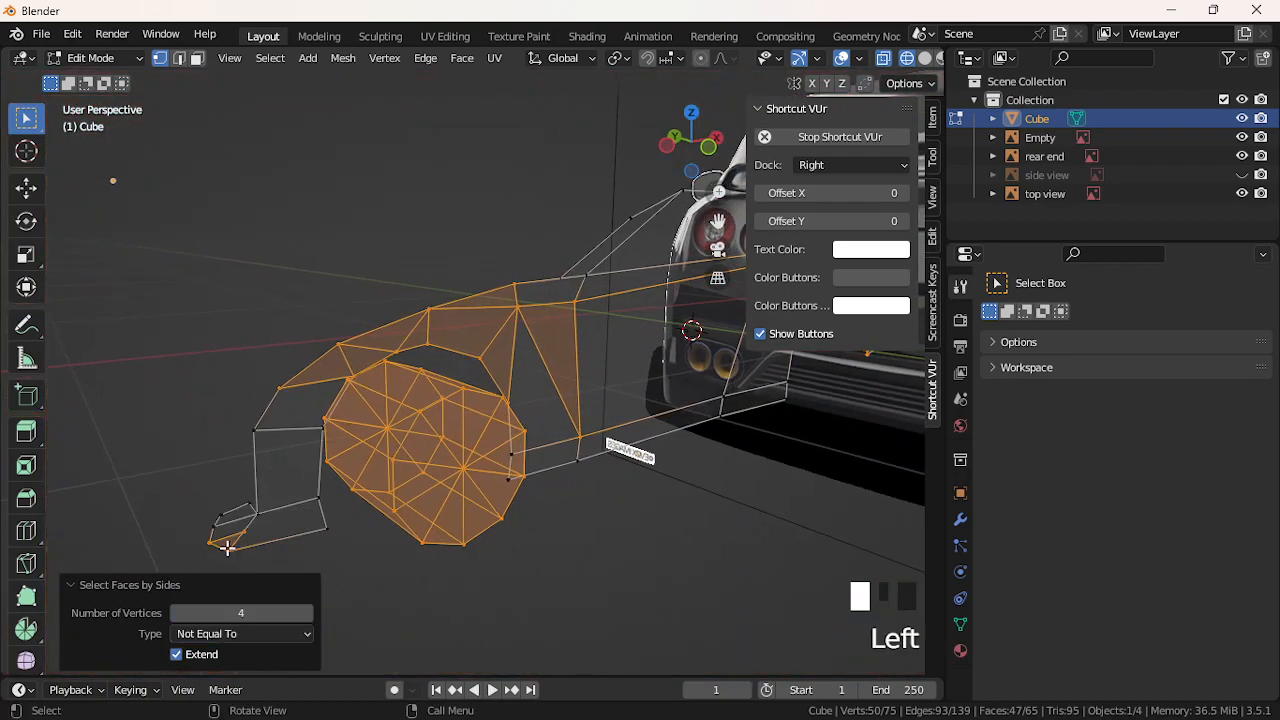
left_click(240, 636)
double_click(468, 603)
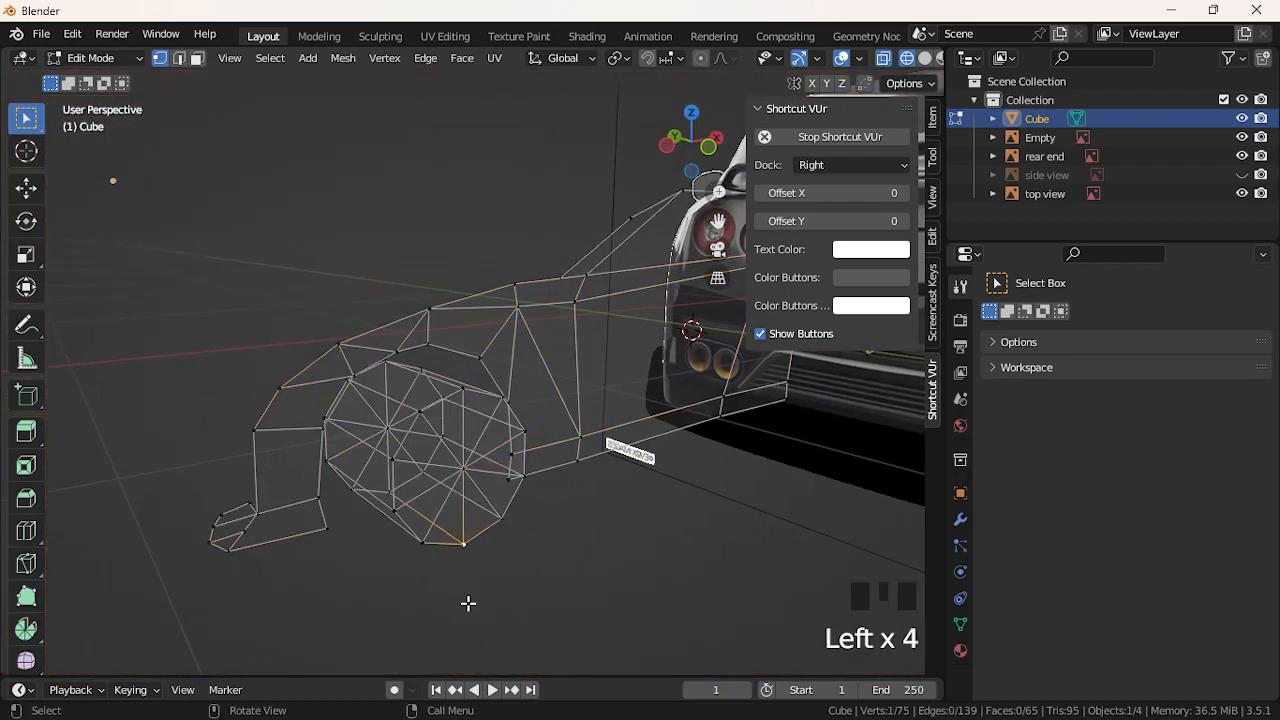
Rerun Faces by Sides, testing the Greater Than, Equal and Less Than comparisons
left_click(265, 60)
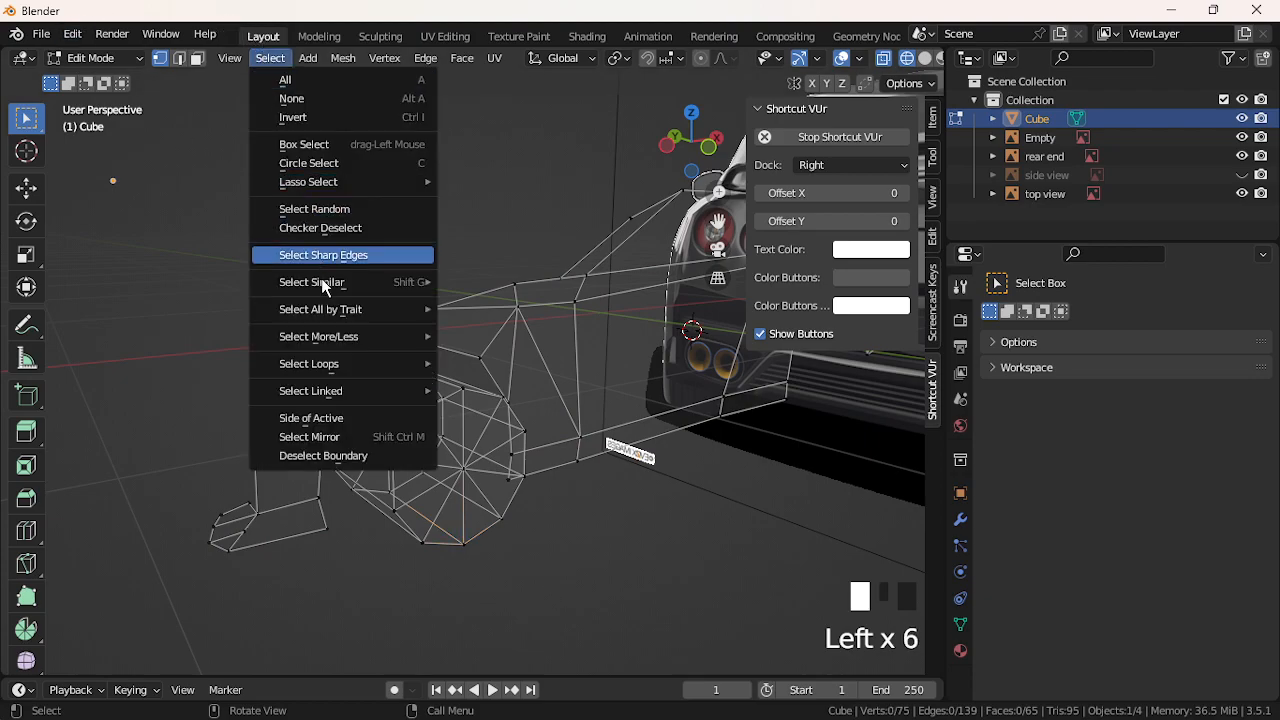
mouse_move(350, 310)
left_click(452, 363)
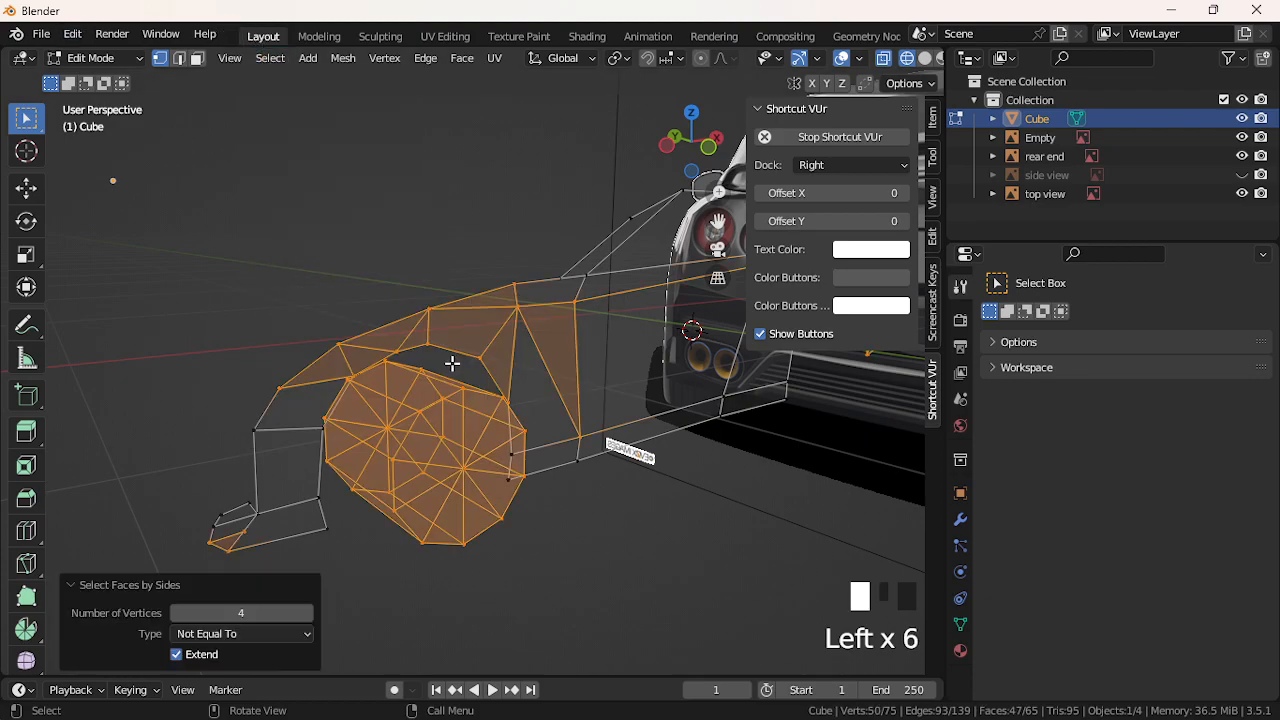
left_click(276, 636)
left_click(245, 571)
left_click_drag(253, 625, 247, 592)
left_click(250, 634)
left_click(250, 612)
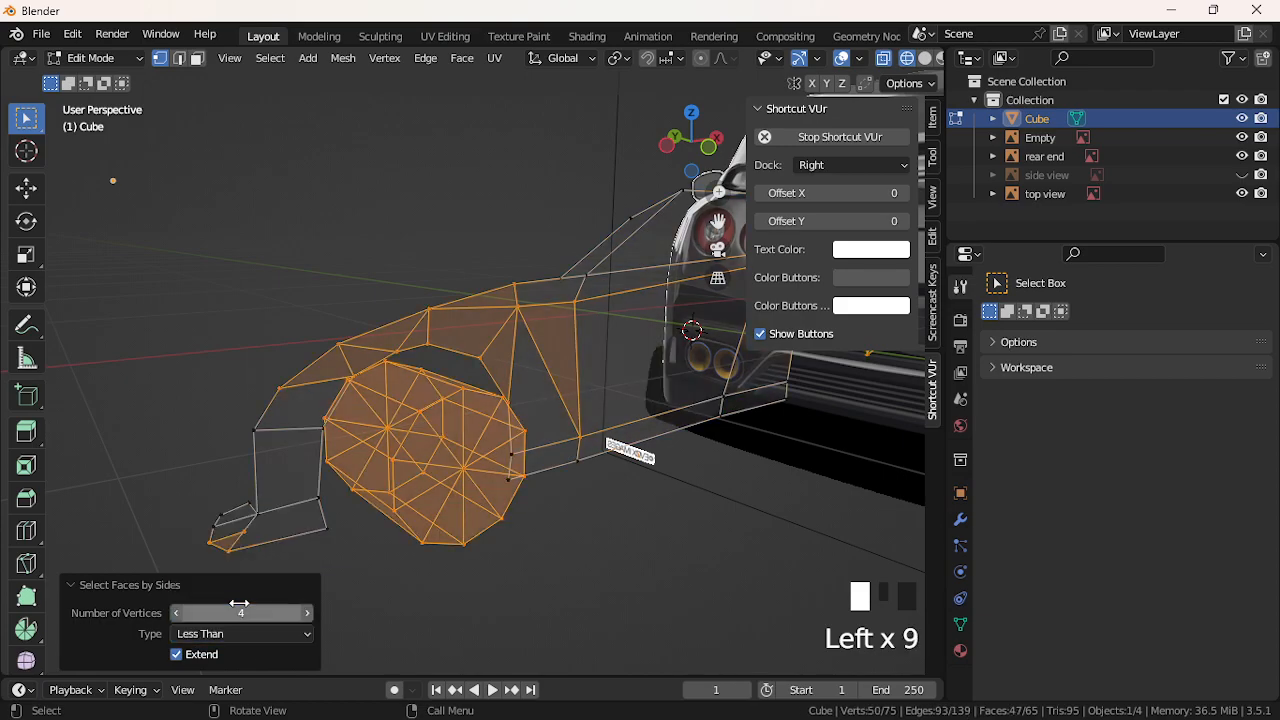
scroll(303, 560, "down", 4)
middle_click_drag(314, 534, 235, 540)
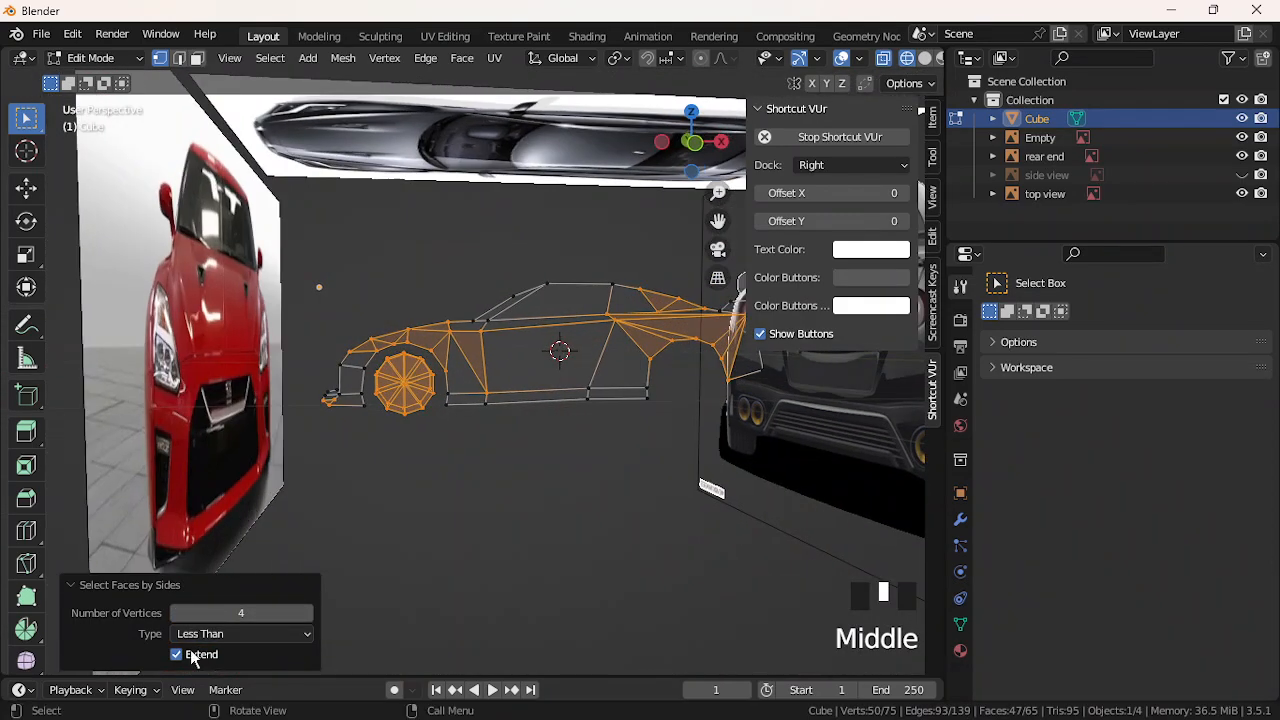
left_click(242, 634)
left_click(242, 592)
scroll(323, 476, "up", 2)
scroll(323, 474, "up", 4)
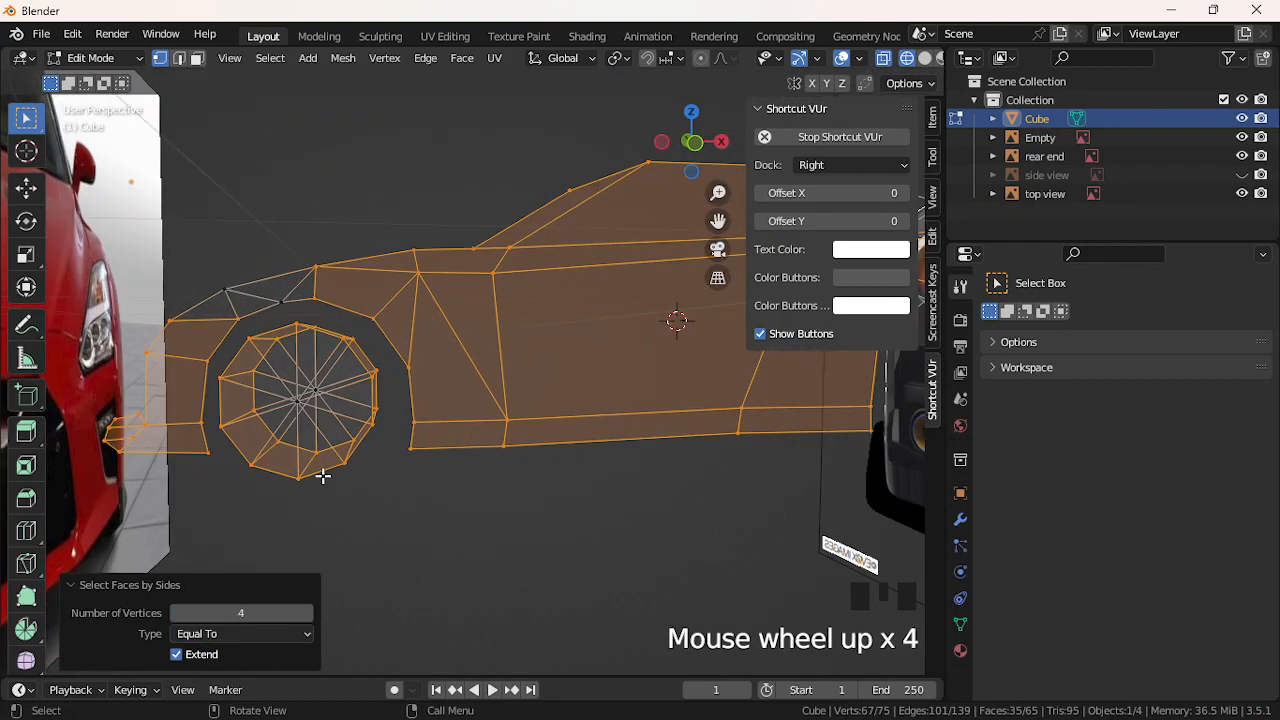
mouse_move(323, 474)
middle_mouse_down()
mouse_move(289, 460)
mouse_move(320, 480)
middle_mouse_up()
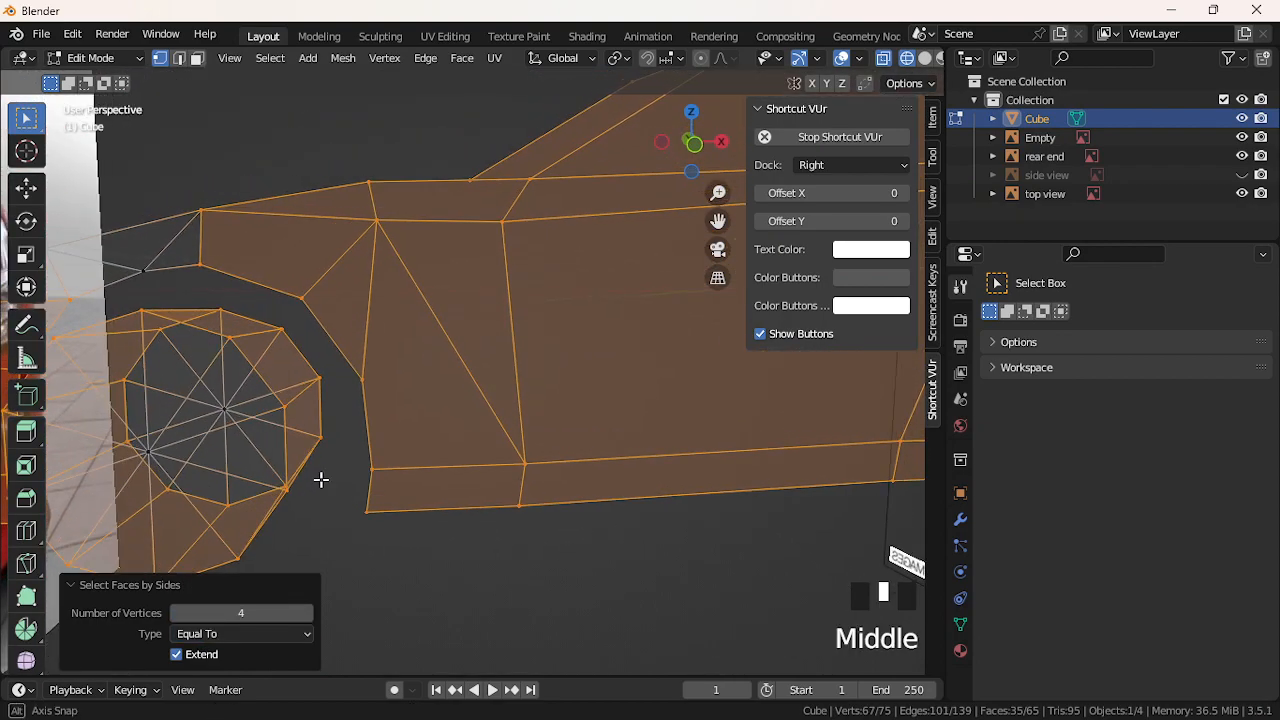
Select the linked wheel disc mesh and delete its vertices
scroll(322, 478, "down", 2)
left_click(308, 475)
key("l")
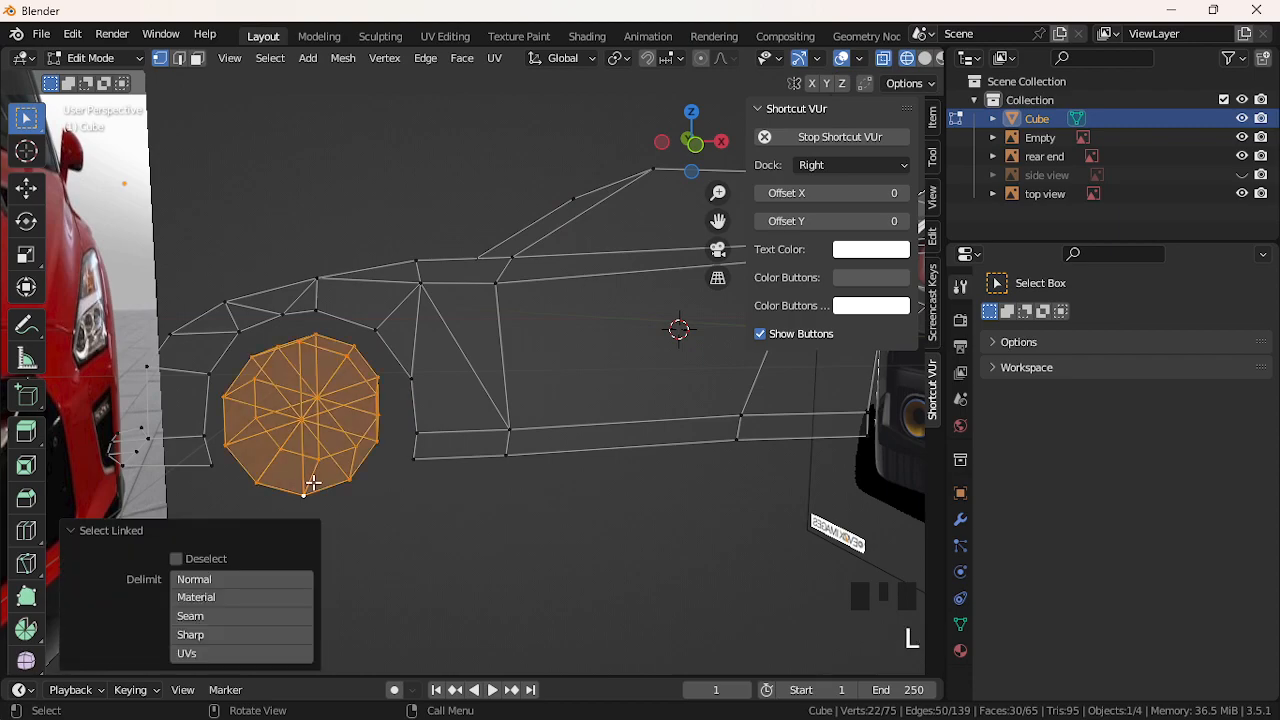
key("Delete")
left_click(314, 491)
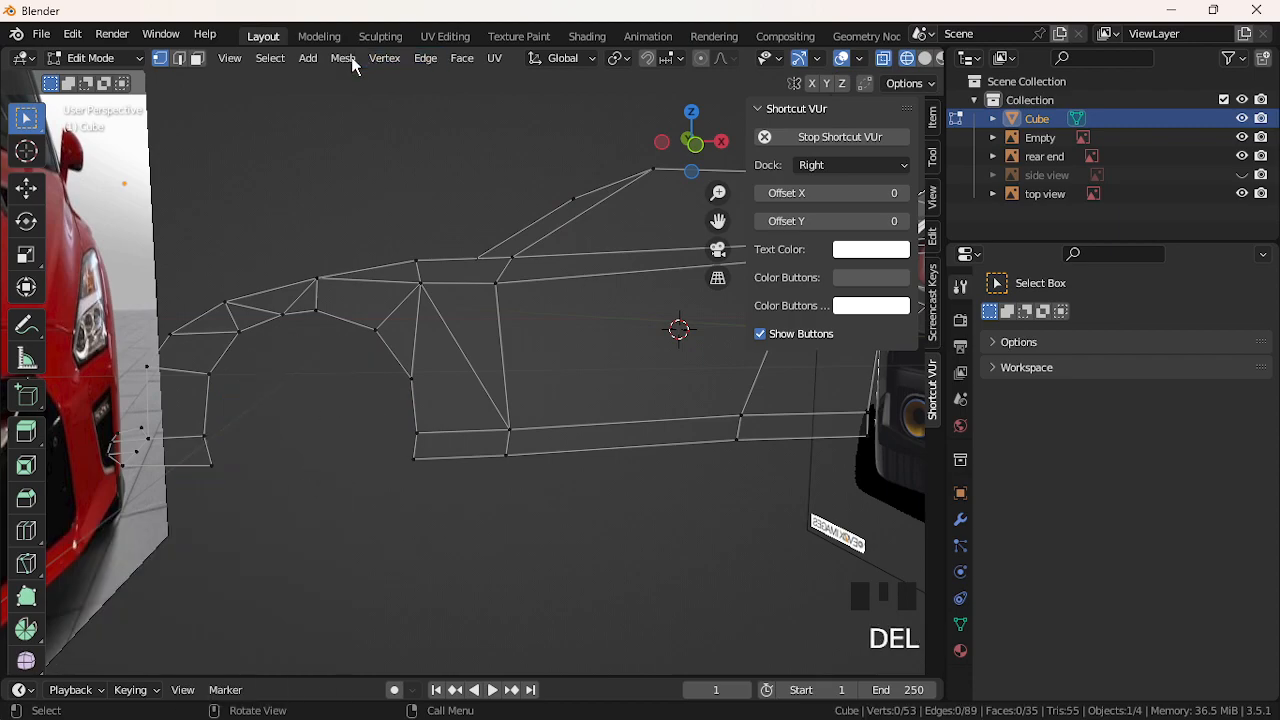
left_click(309, 60)
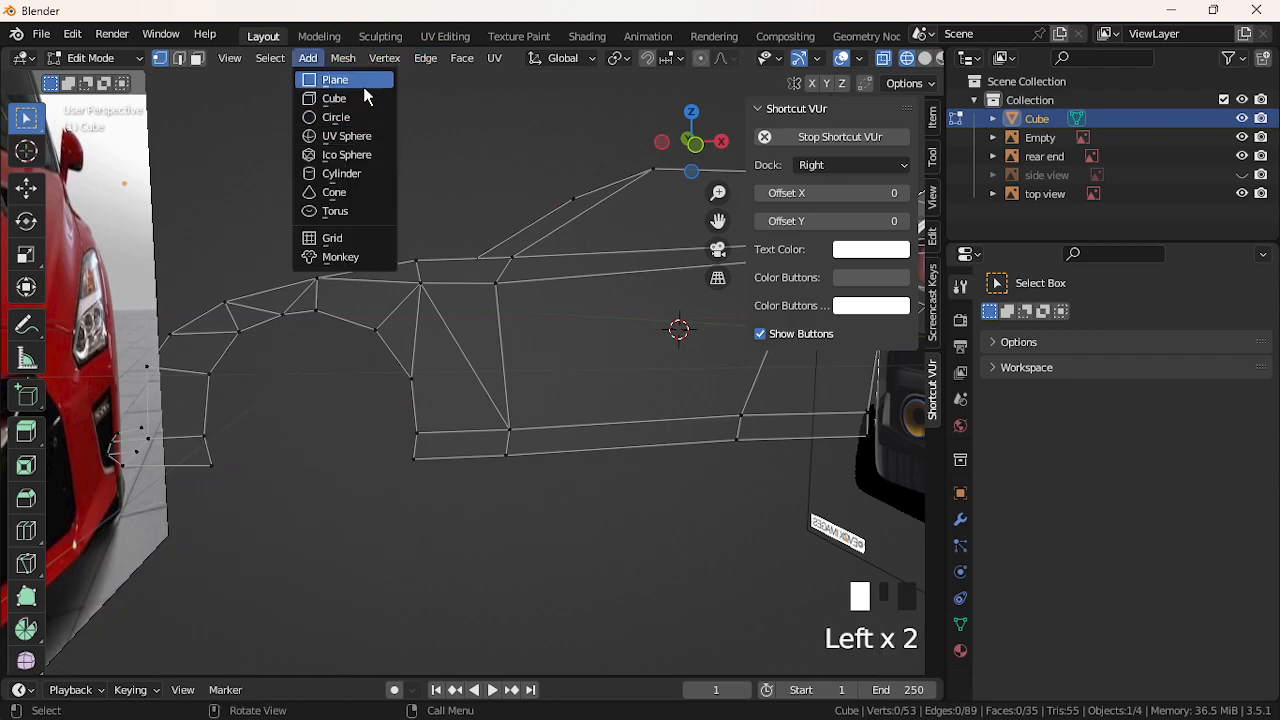
Add an 8-vertex cylinder and rotate it 90° about the X axis
left_click(341, 173)
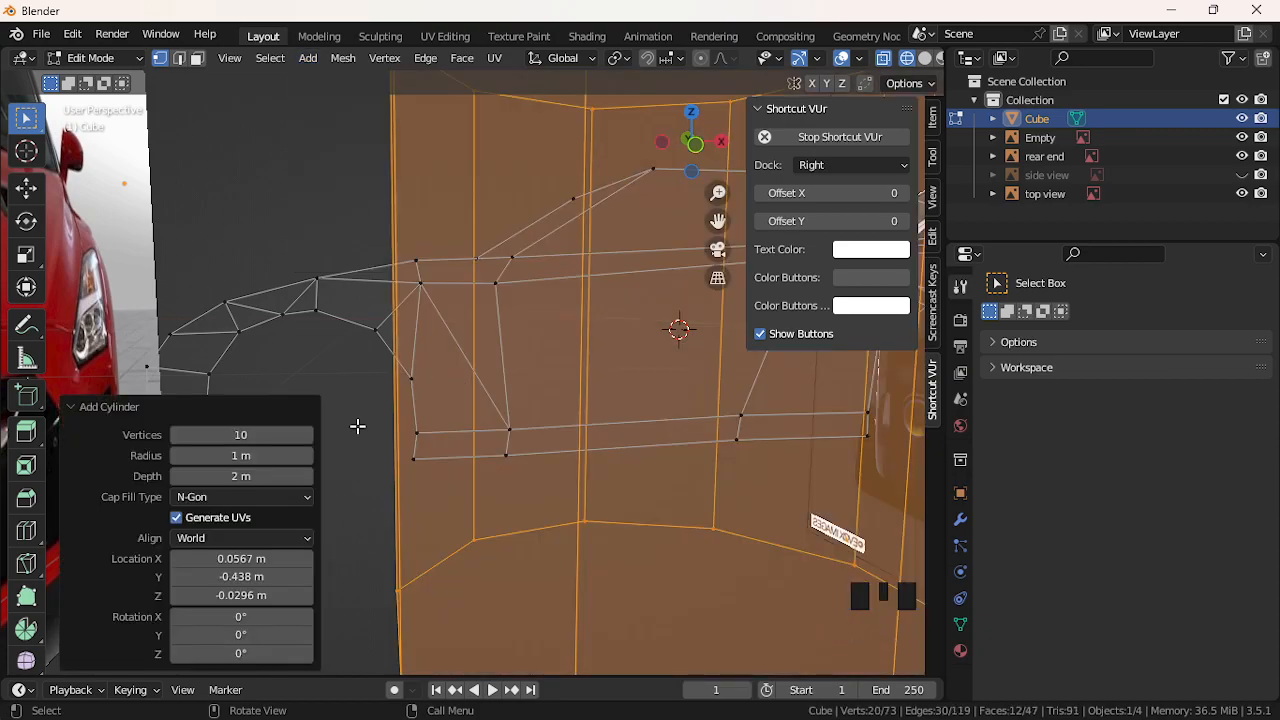
left_click(216, 437)
type("8")
key("Return")
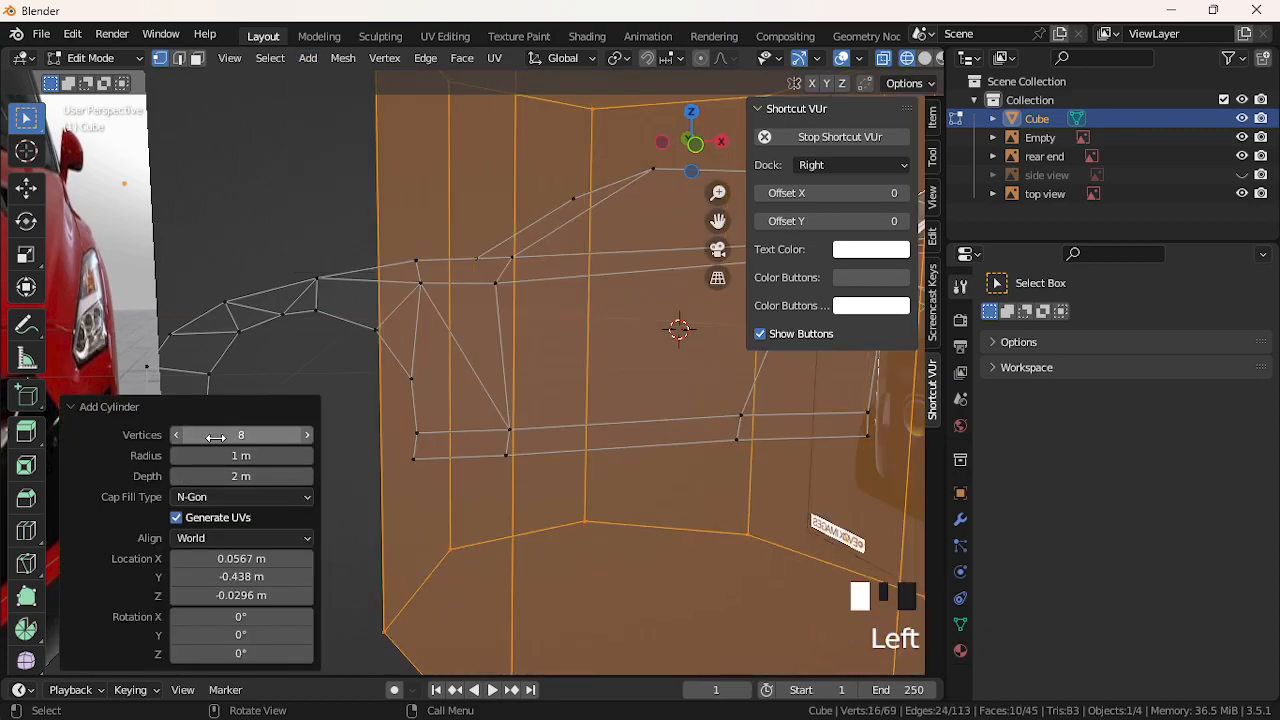
key("r")
key("x")
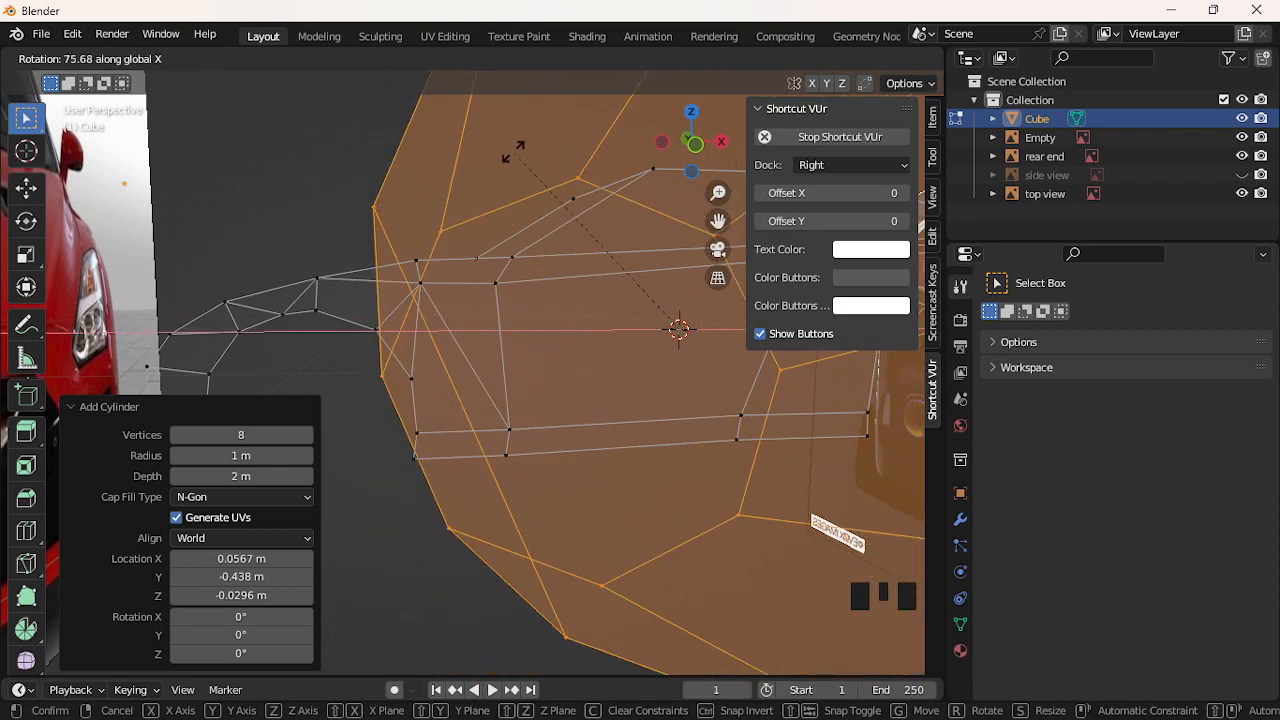
type("90")
key("Return")
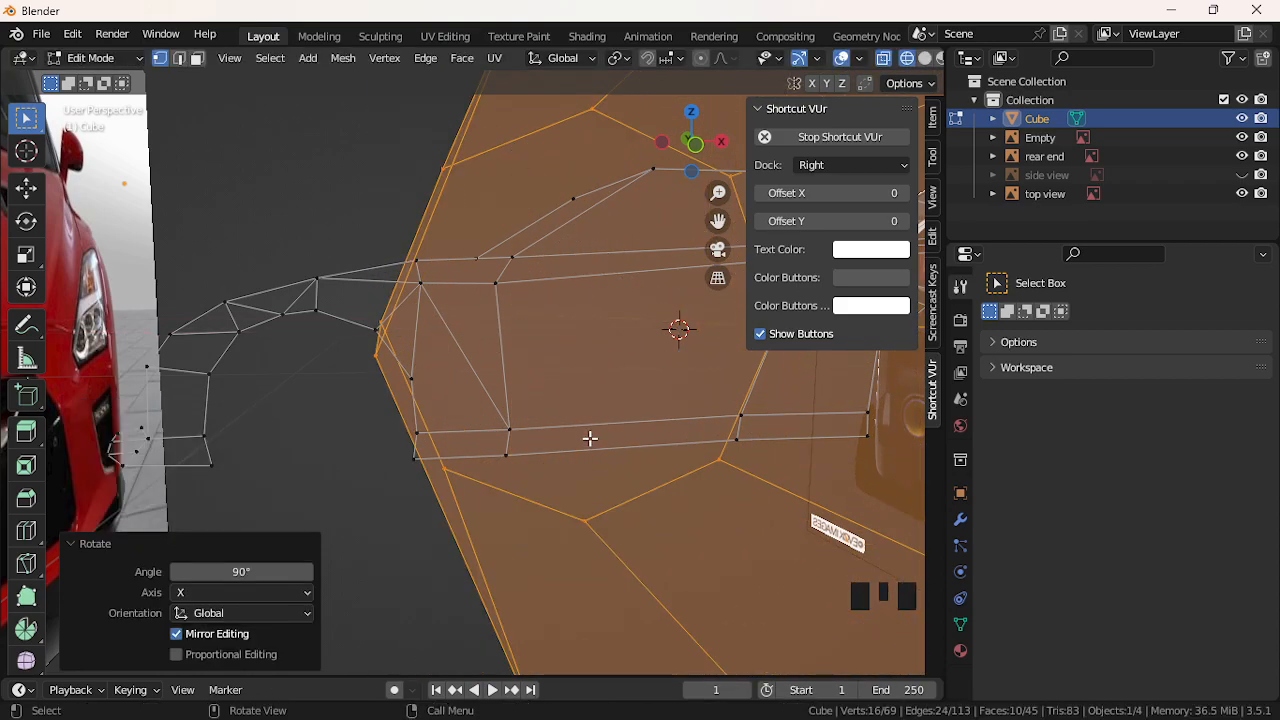
Shrink the cylinder to 0.814 and move it over the front wheel arch
scroll(563, 417, "down", 4)
middle_click_drag(563, 417, 570, 420)
key("s")
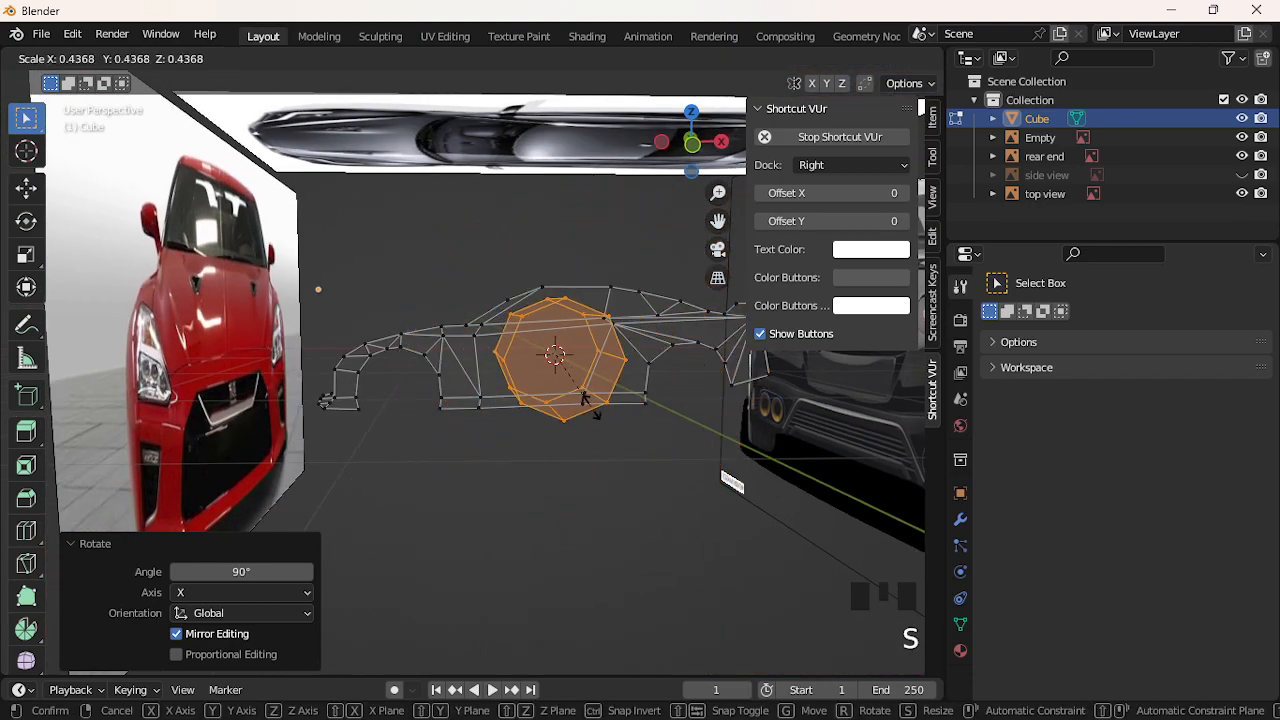
left_click(583, 392)
key("g")
key("x")
left_click(419, 406)
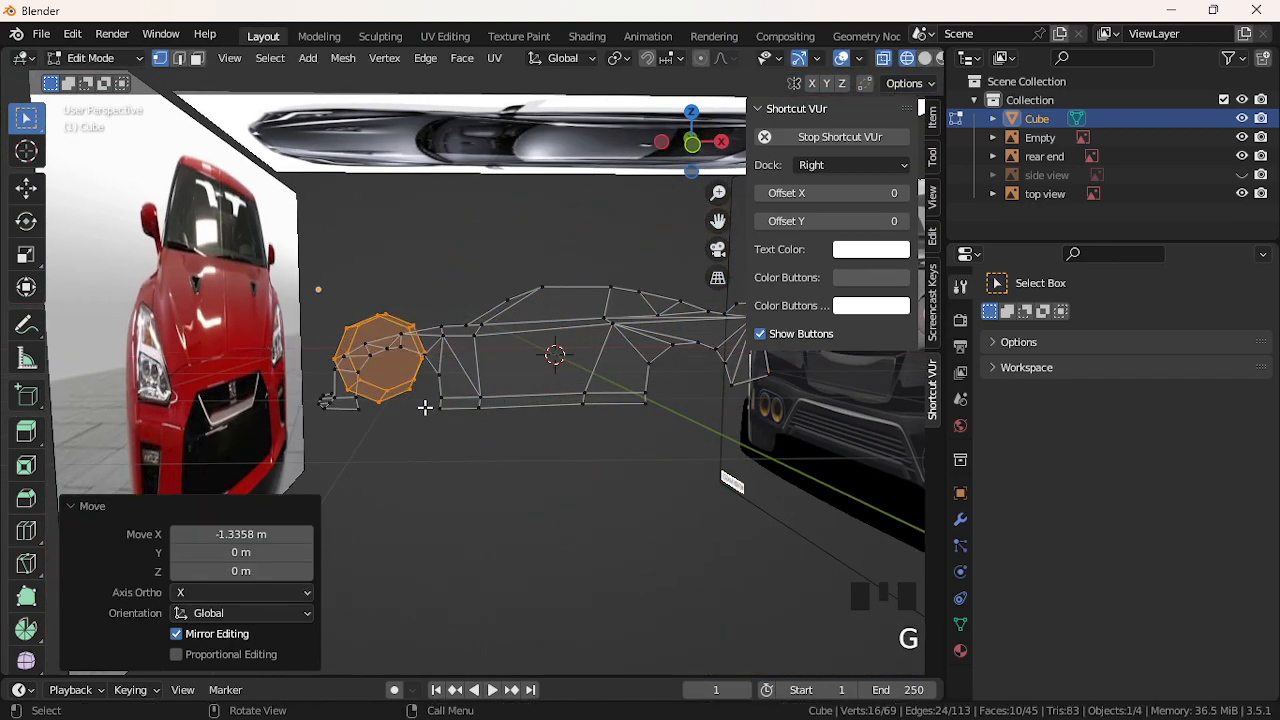
key("s")
left_click(428, 396)
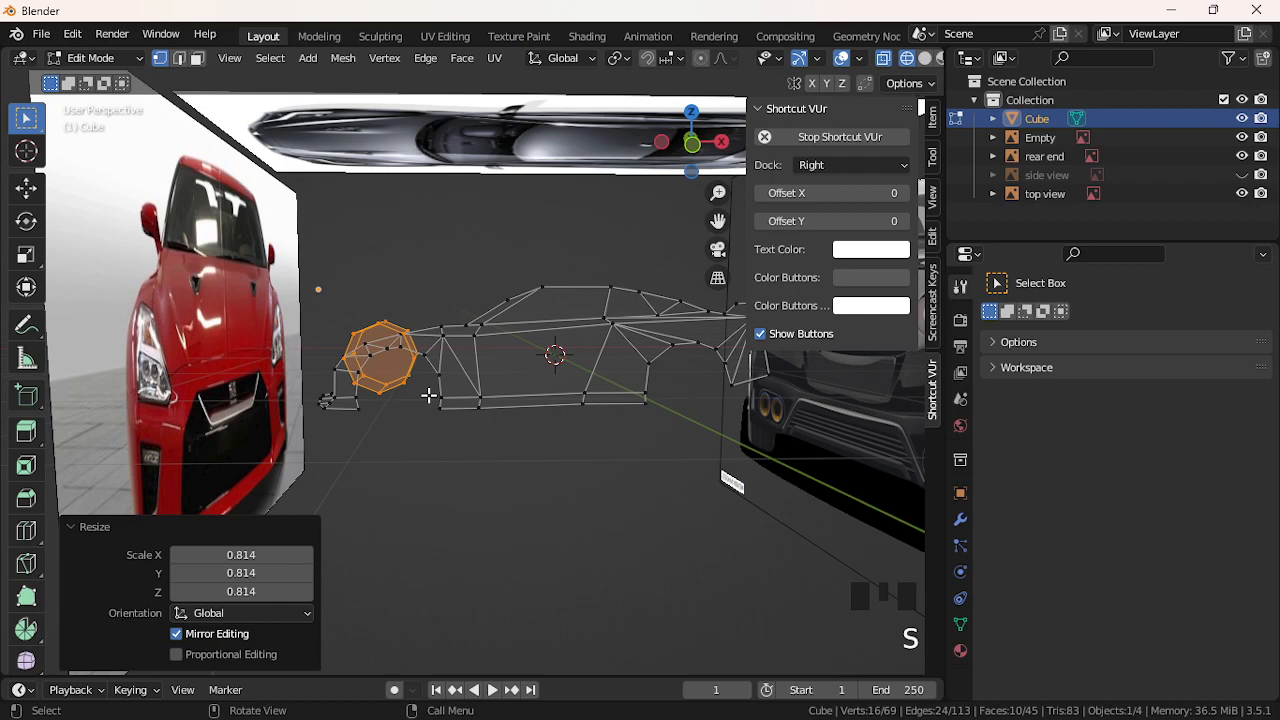
scroll(428, 396, "up", 6)
scroll(423, 408, "down", 4)
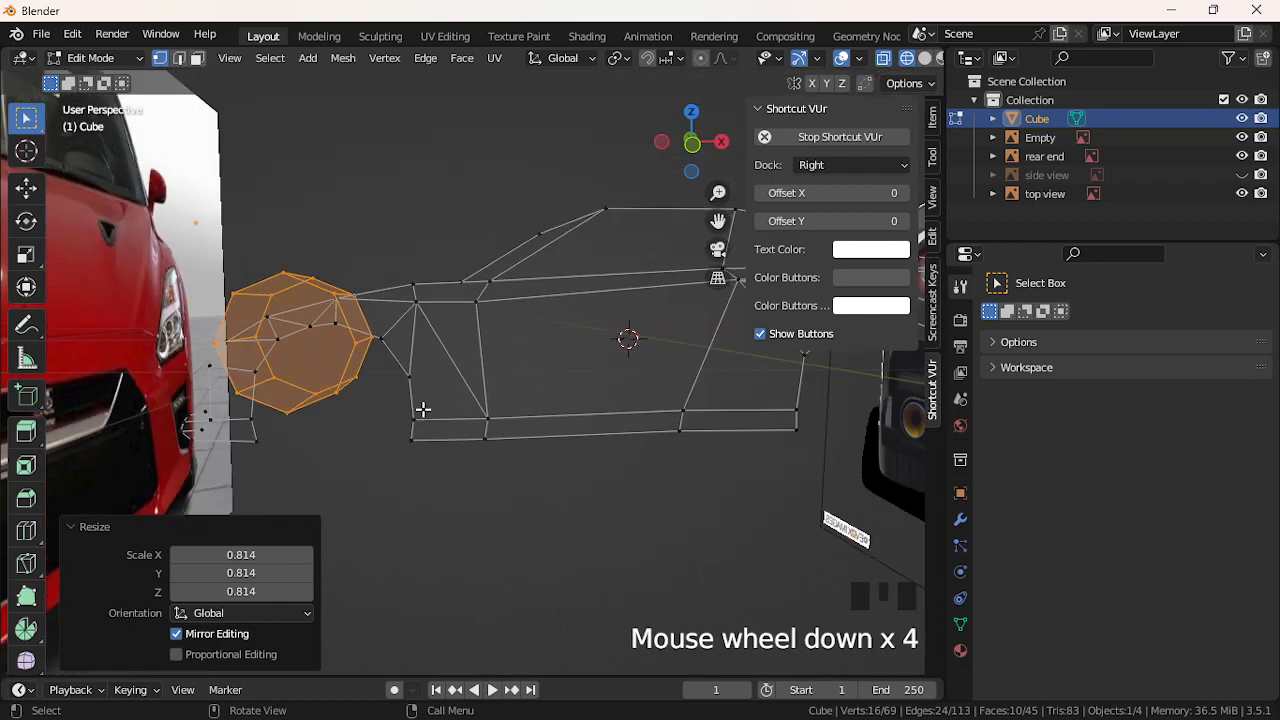
key("g")
left_click(443, 409)
Lower the wheel ring along Z and slide it along X to fit the arch
key("g")
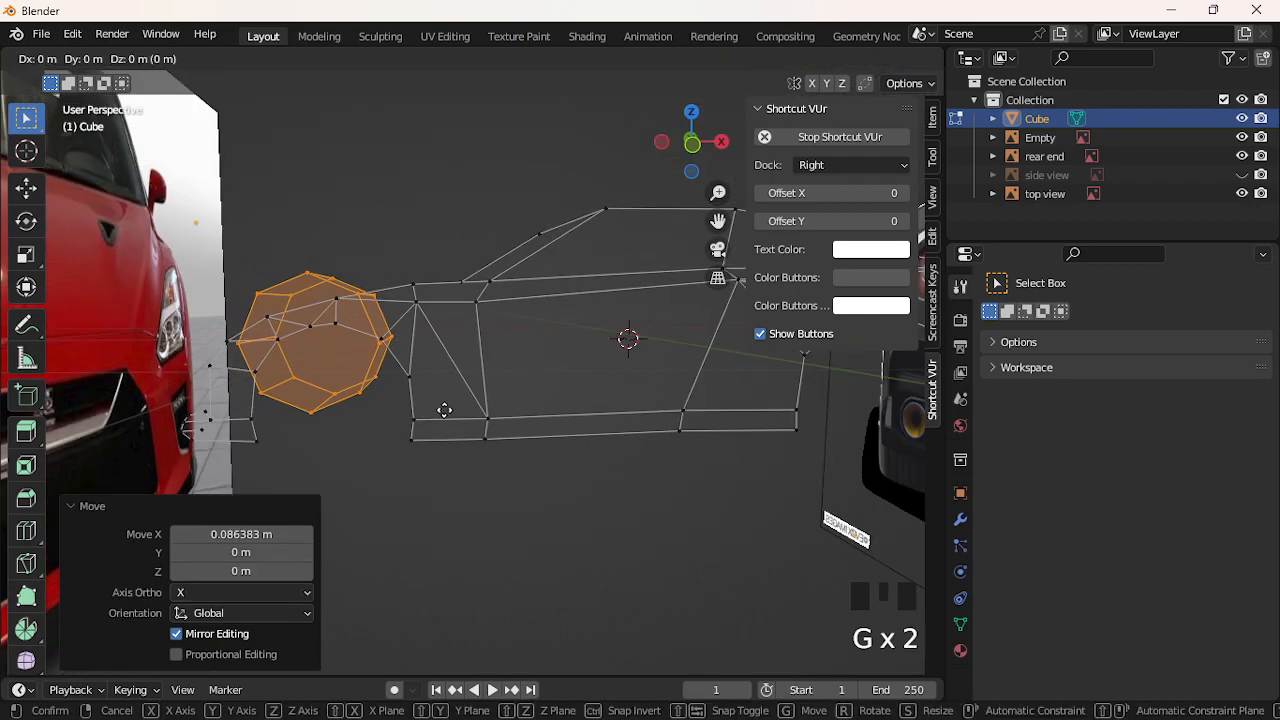
key("z")
left_click(443, 463)
key("g")
key("x")
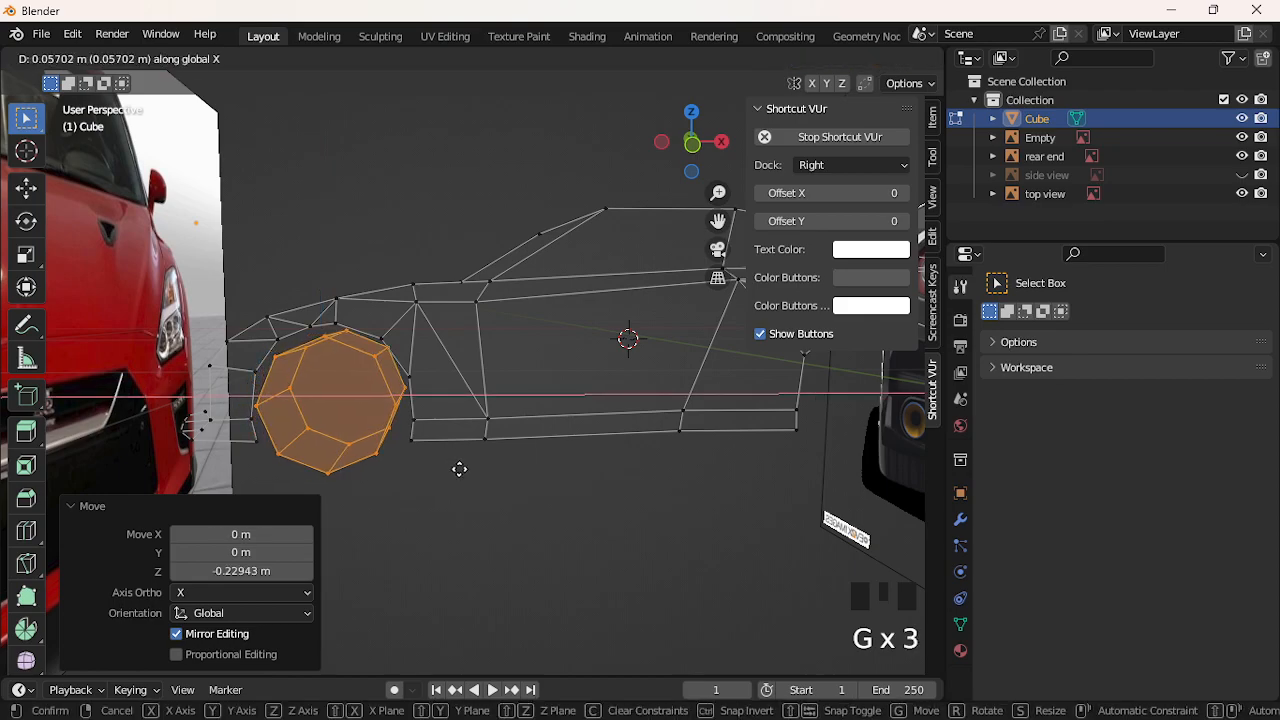
left_click(459, 469)
middle_click_drag(437, 451, 570, 457)
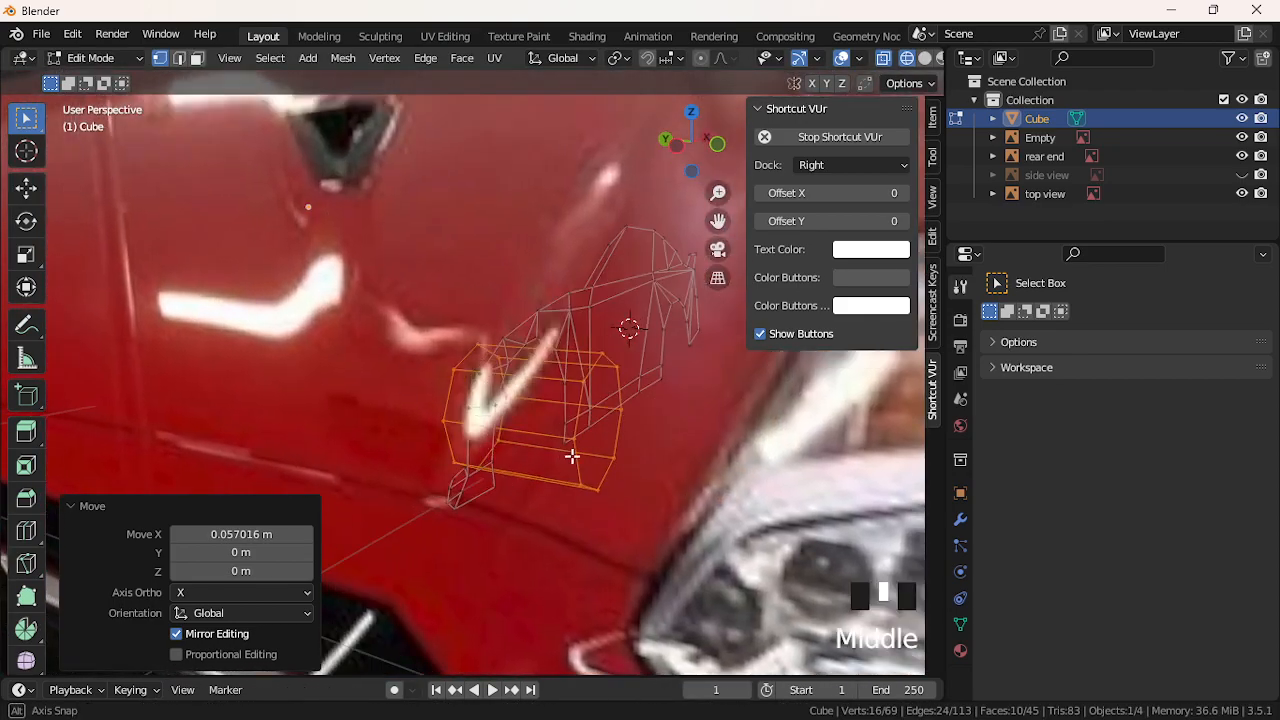
scroll(570, 457, "up", 2)
key("g")
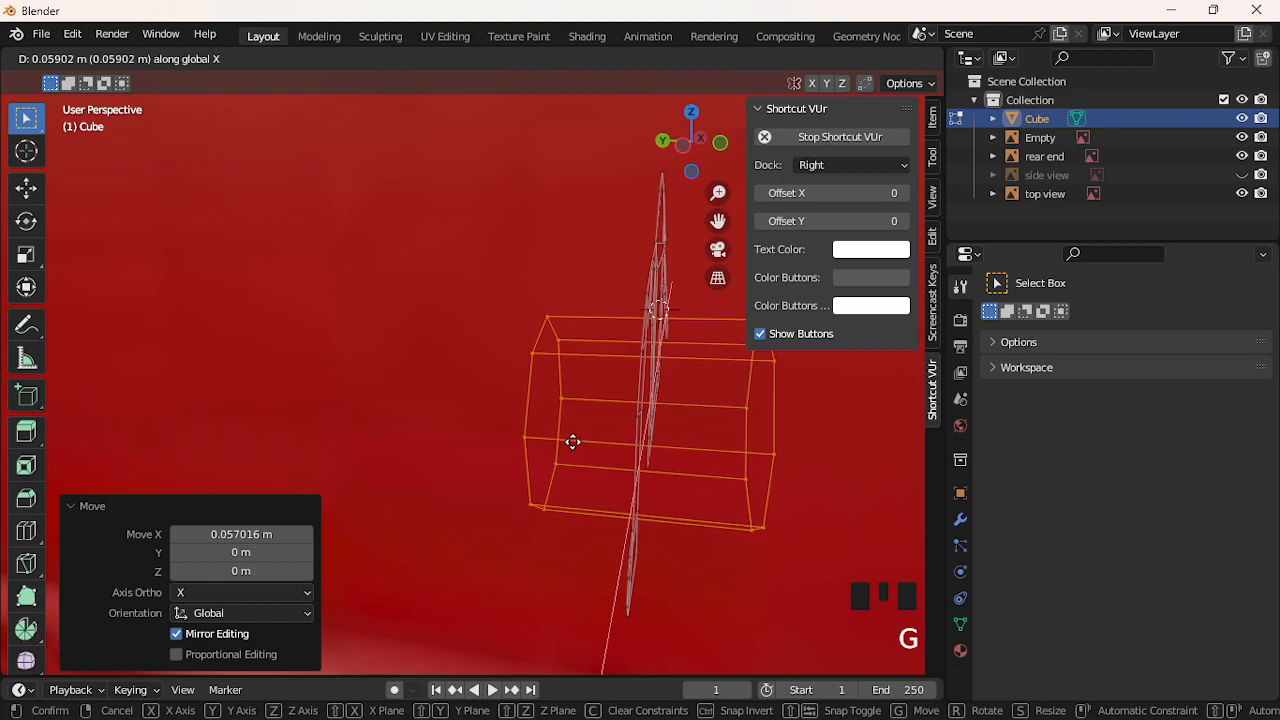
left_click(563, 417)
Resize the ring along Z, then narrow it to 0.407 along Y
key("s")
key("x")
left_click(606, 423)
key("ctrl+z")
key("s")
key("z")
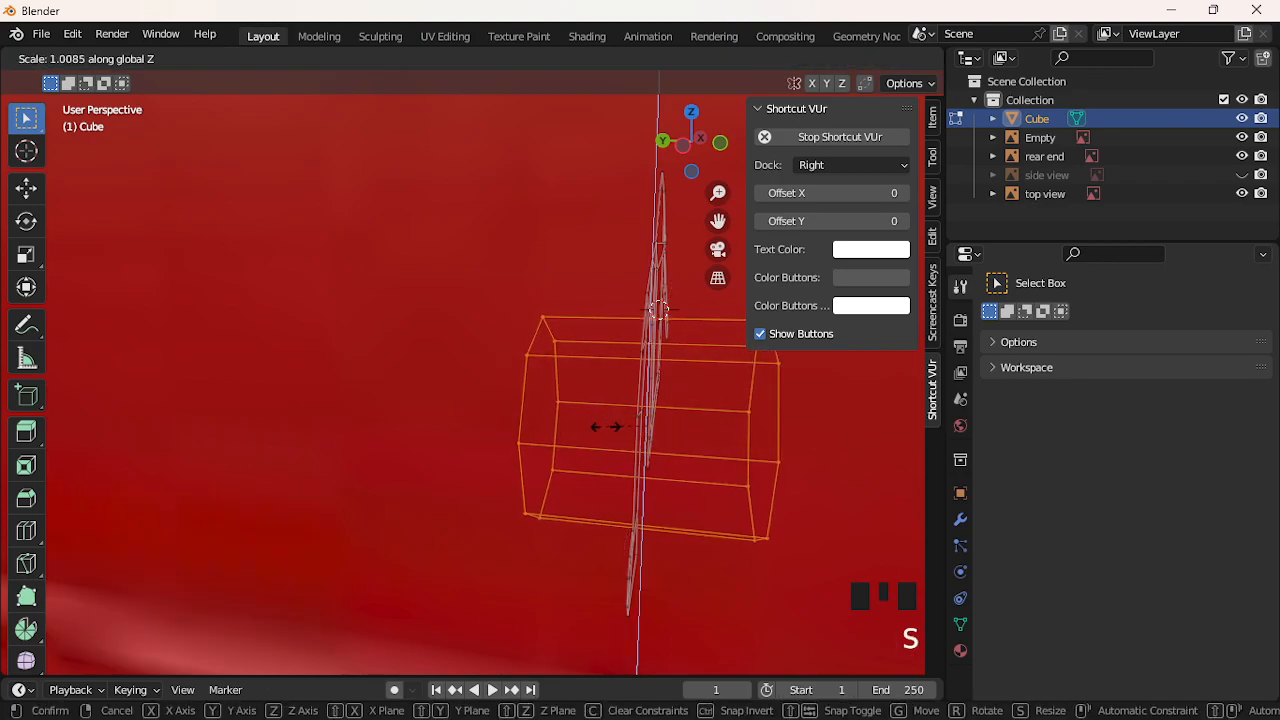
left_click(621, 444)
key("s")
key("z")
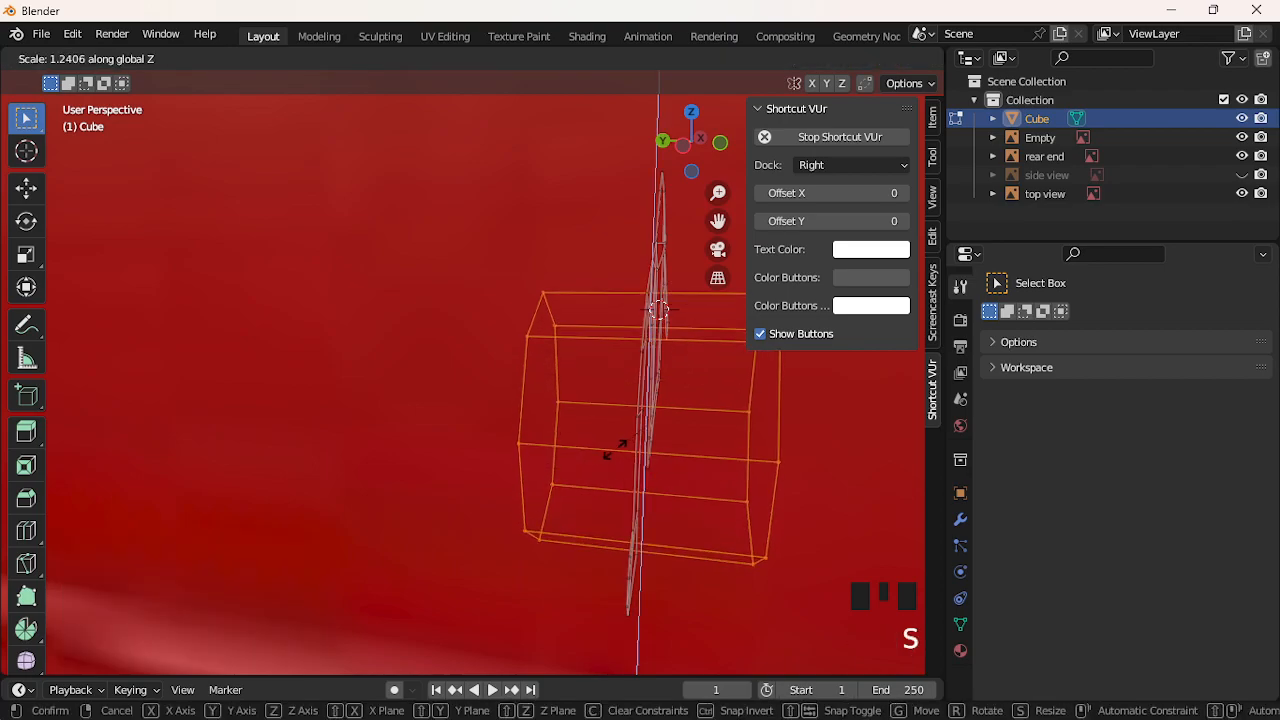
key("y")
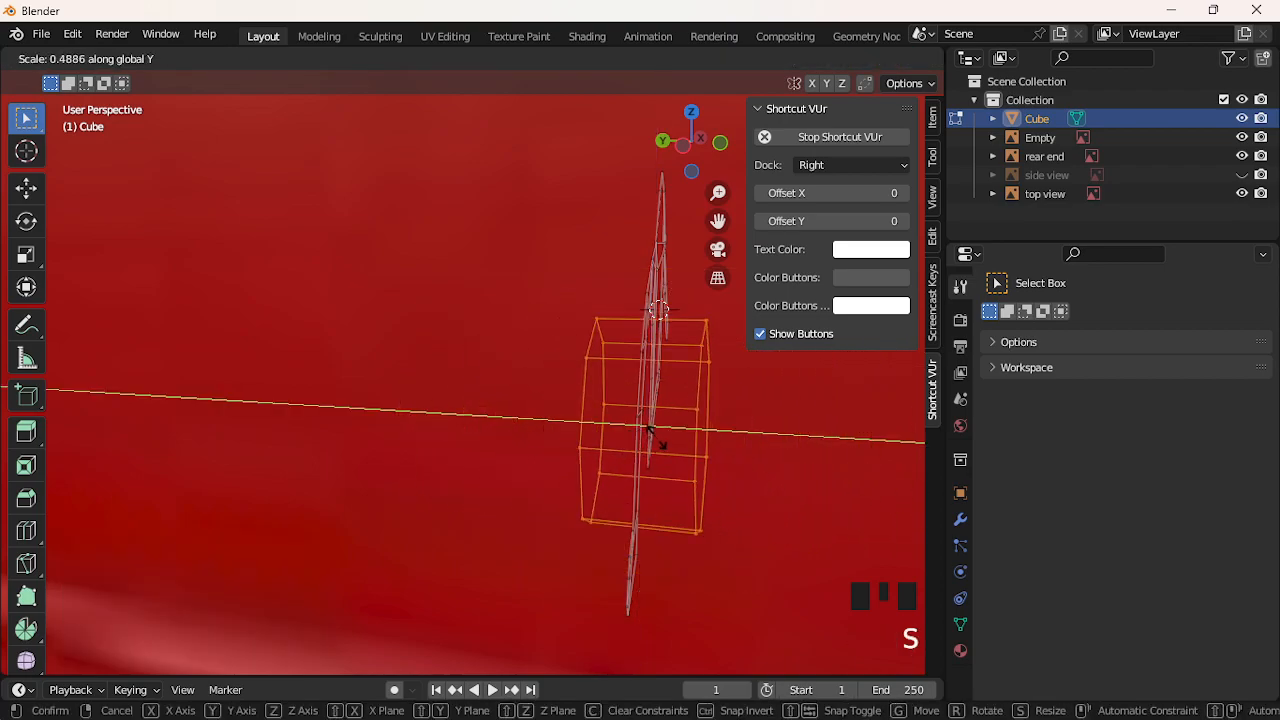
left_click(671, 439)
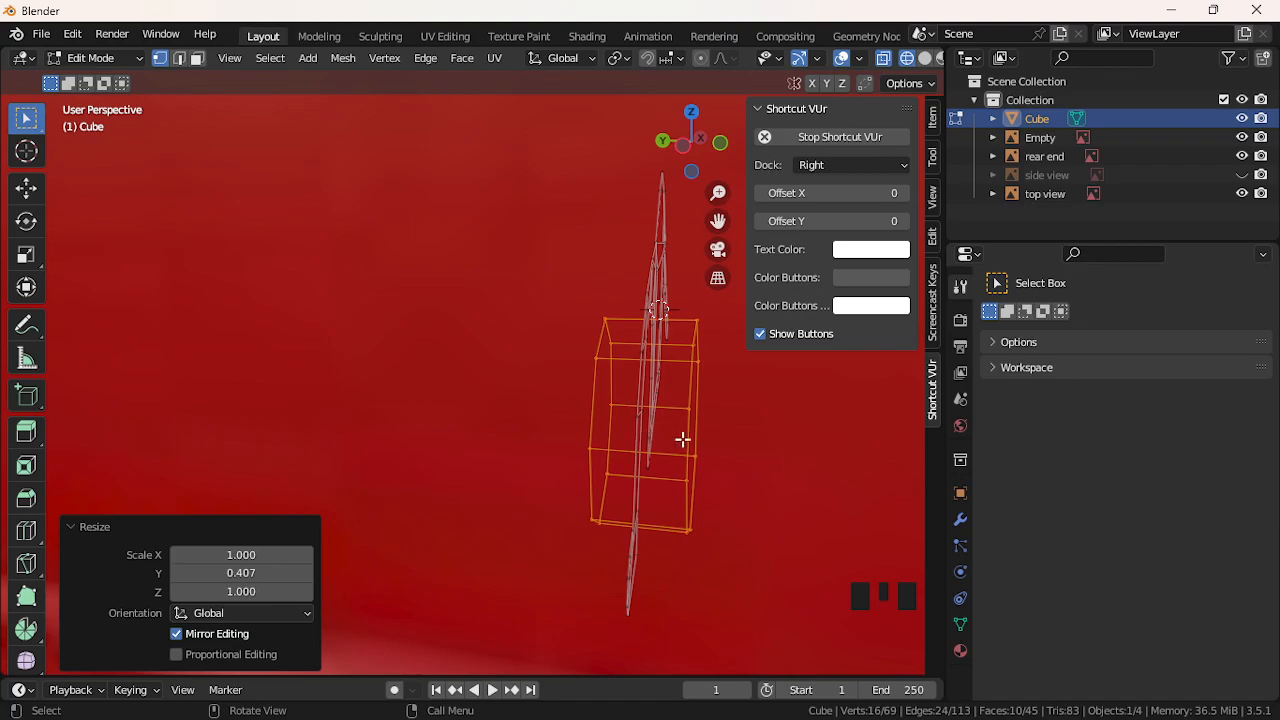
Widen the wheel ring's thickness to 1.557 along the Y axis
middle_click_drag(714, 437, 474, 449)
scroll(559, 438, "down", 1)
scroll(559, 438, "down", 1)
key("g")
left_click(476, 450)
key("ctrl+z")
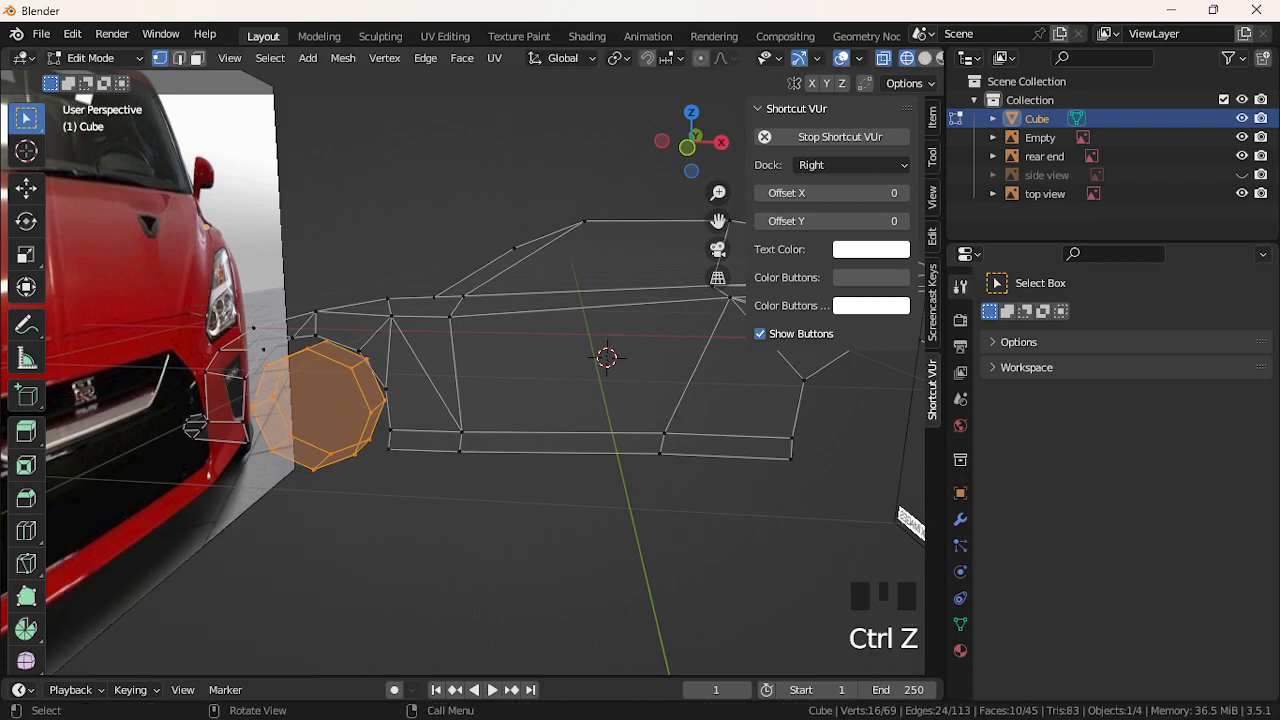
key("s")
key("z")
key("y")
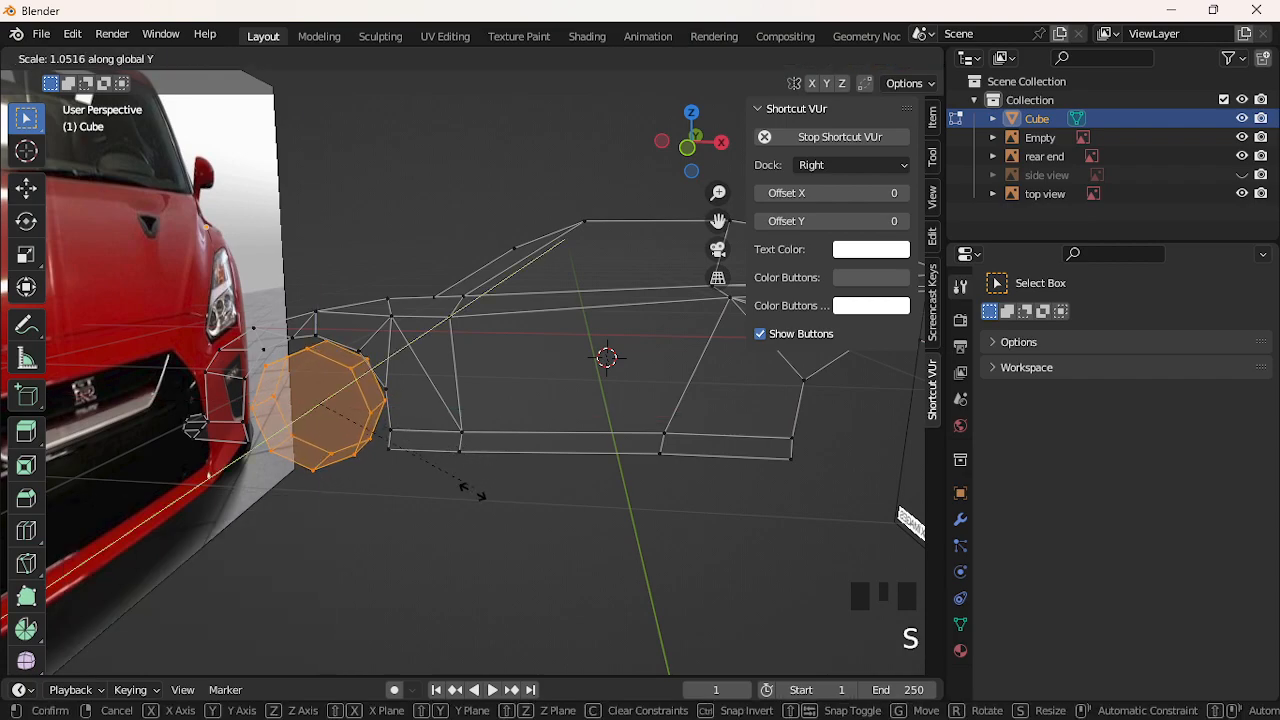
left_click(519, 572)
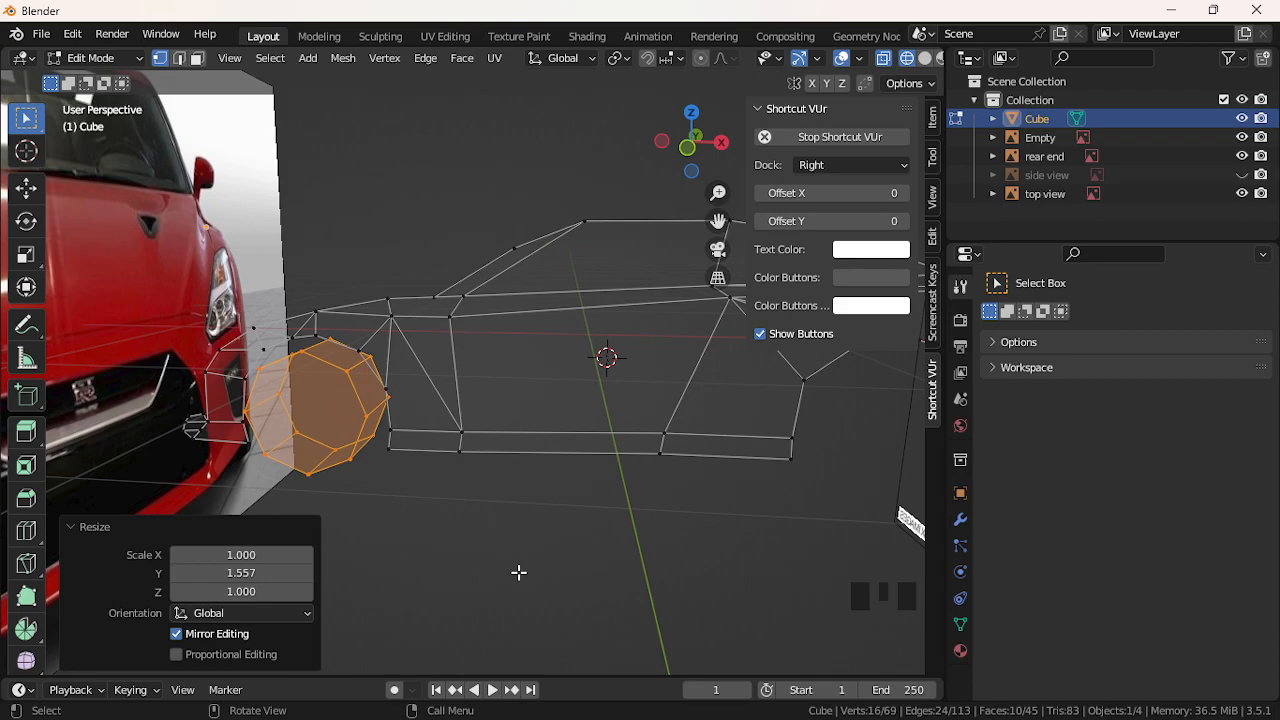
middle_click_drag(472, 561, 494, 543)
scroll(494, 543, "up", 2)
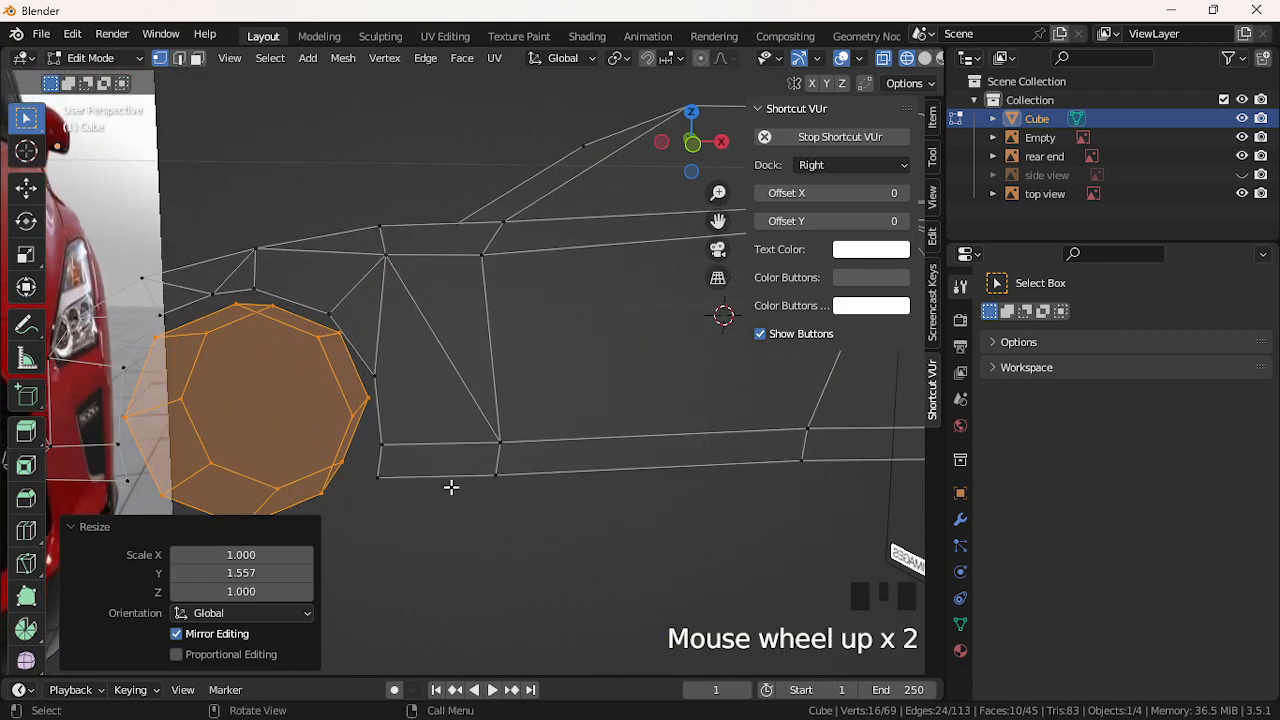
scroll(451, 486, "down", 1)
middle_click_drag(324, 384, 339, 375)
Join the wheel's top and bottom rim vertices with a vertical edge
left_click(332, 325)
left_click(319, 303, "shift")
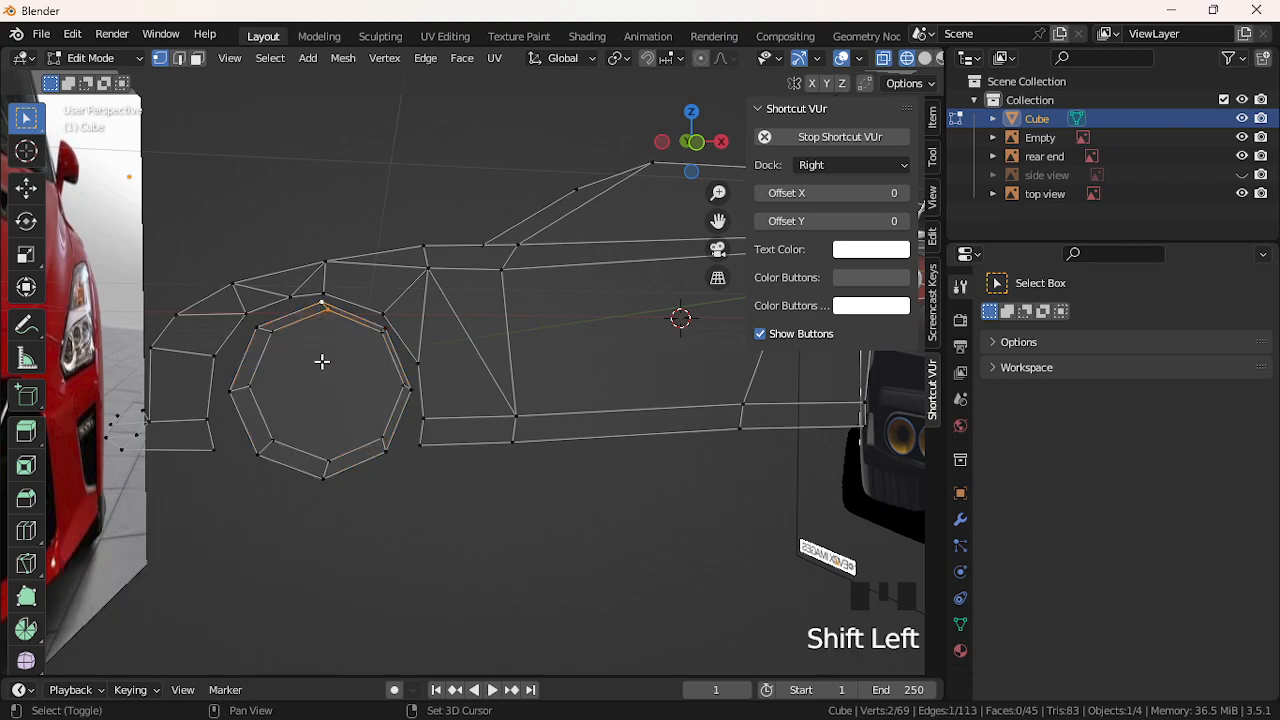
left_click(325, 300)
left_click(321, 329)
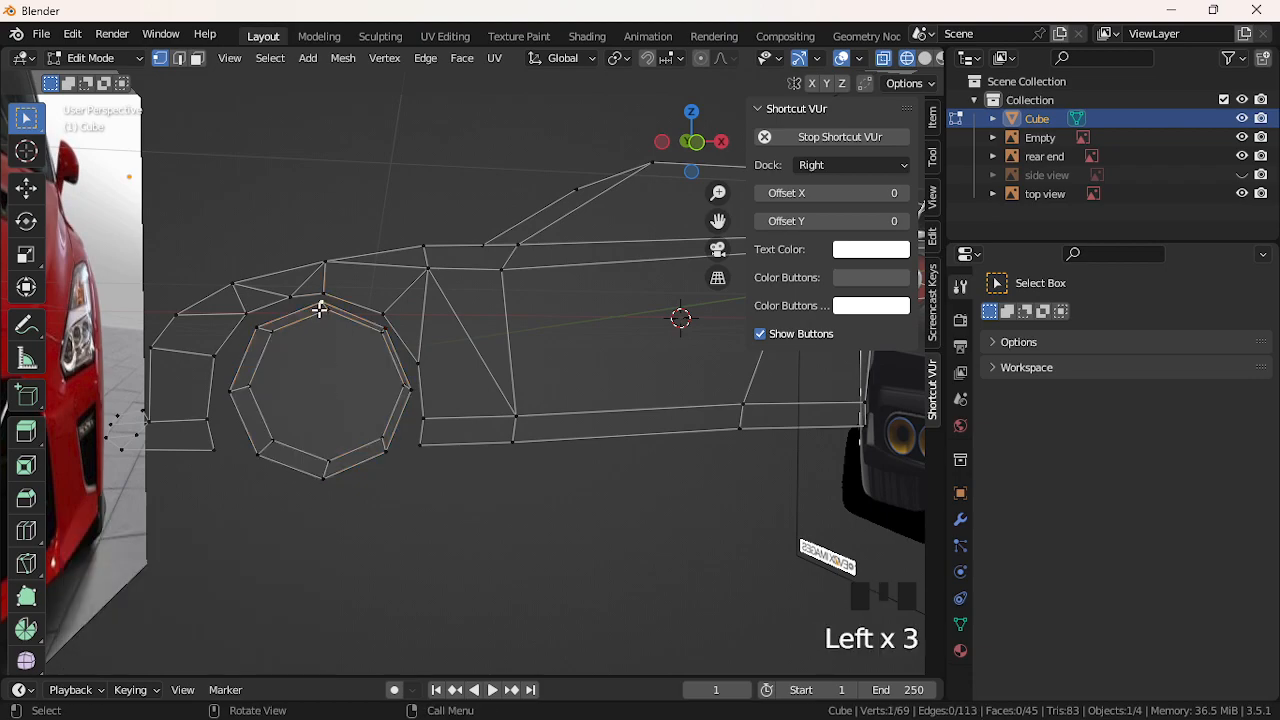
left_click(332, 464, "shift")
key("j")
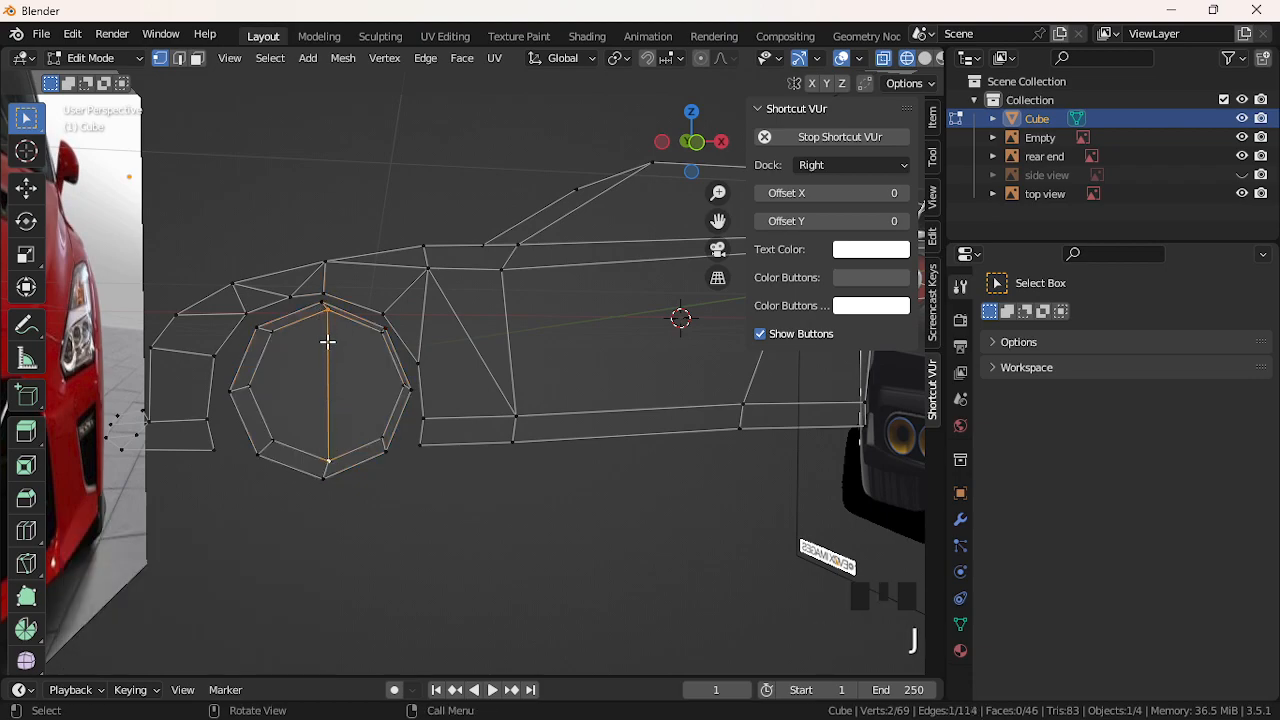
Join the left and right rim vertices with a horizontal edge through the centre vertex
left_click(230, 390)
left_click(401, 387)
left_click(257, 380, "shift")
key("j")
left_click(347, 402)
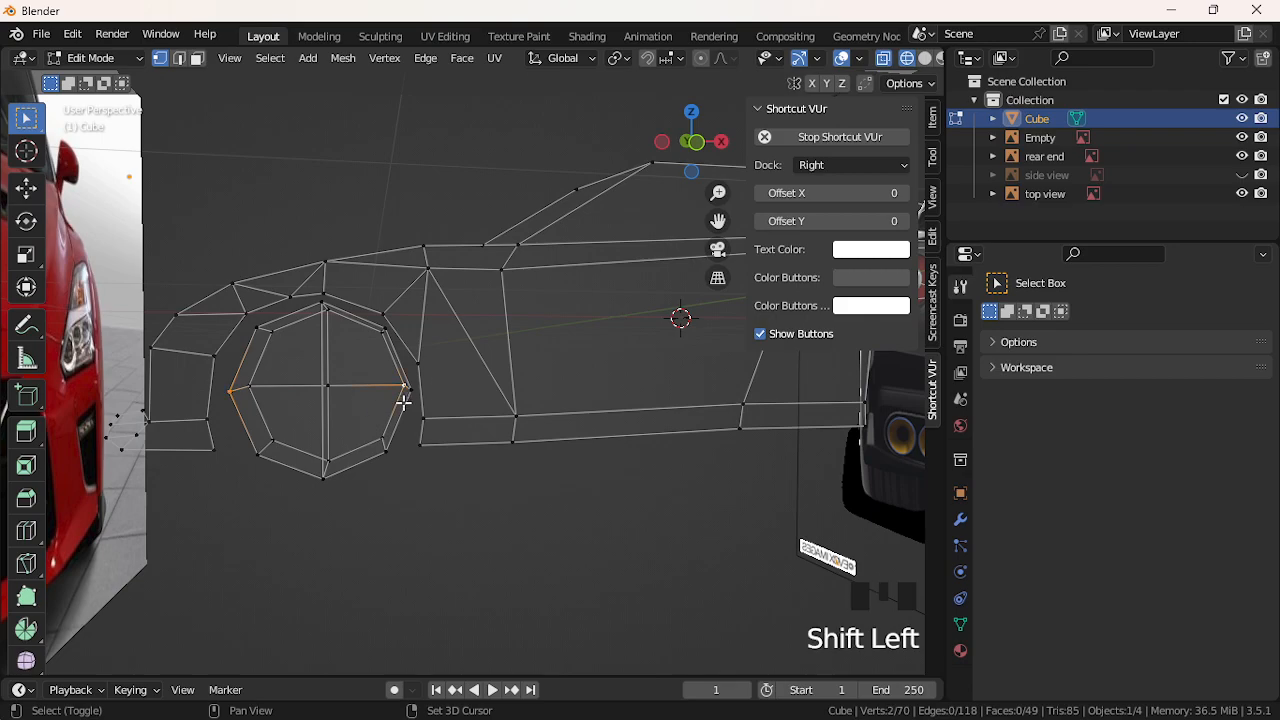
left_click(237, 398, "shift")
key("j")
scroll(238, 398, "down", 2)
left_click(351, 412)
left_click(357, 388)
scroll(357, 388, "down", 1)
Duplicate the front wheel with L and Shift+D, place it at the rear arch, scale 1.115
left_click(693, 143)
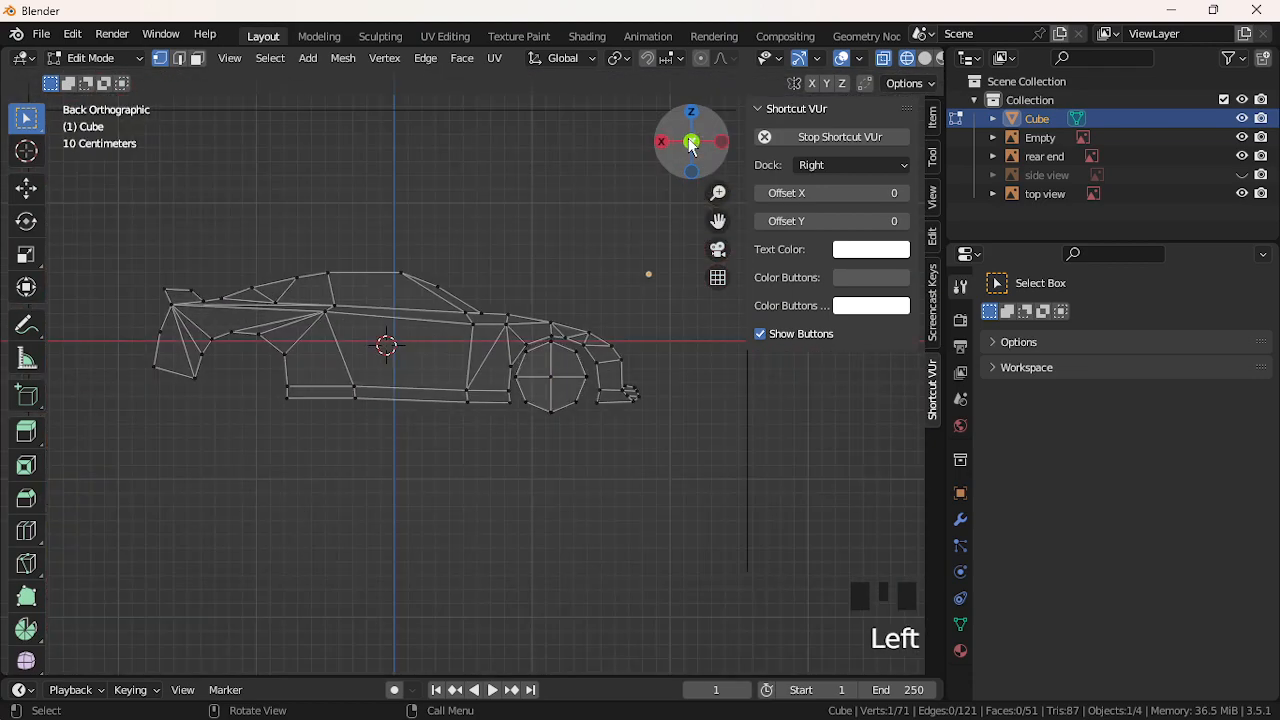
left_click(566, 369)
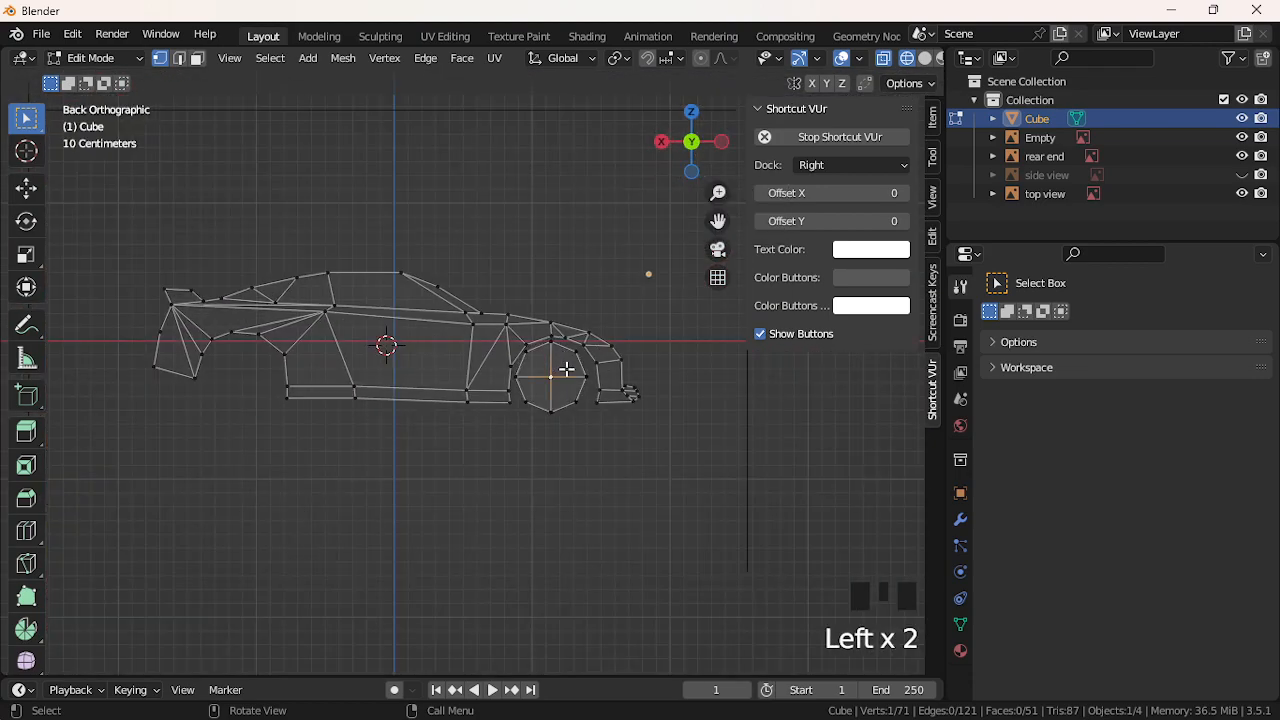
key("l")
key("shift+d")
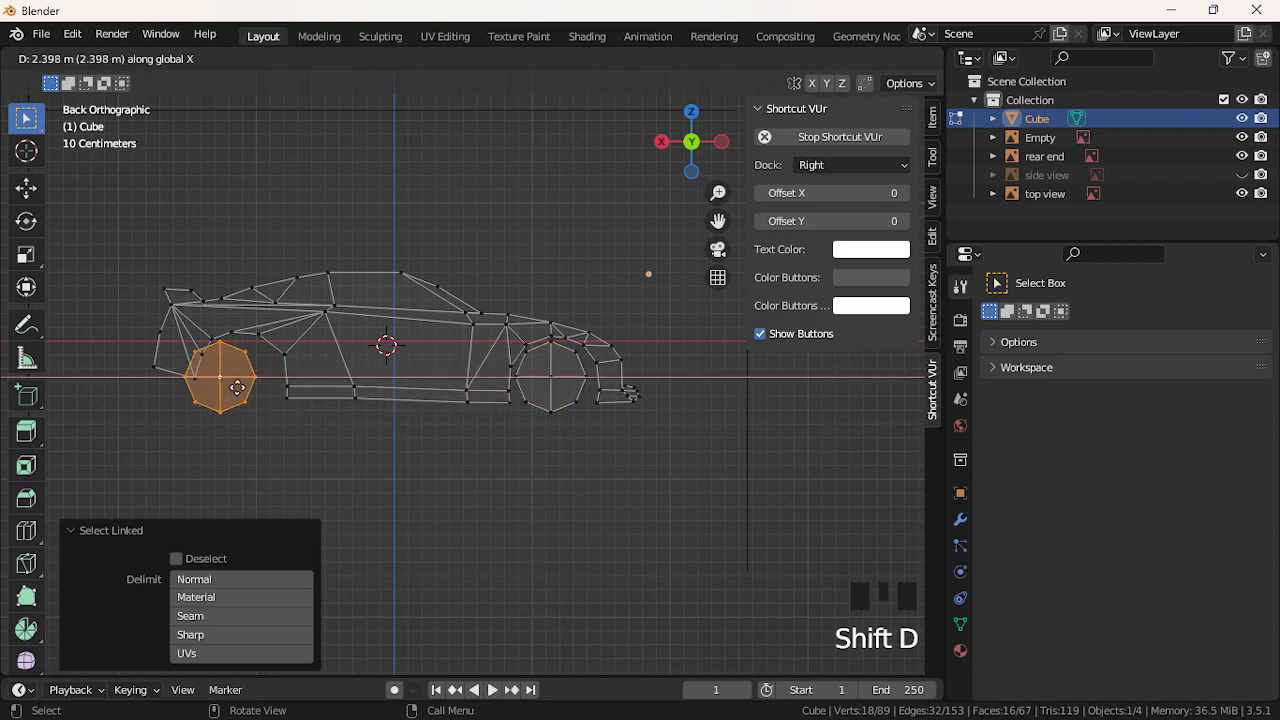
left_click(258, 389)
key("s")
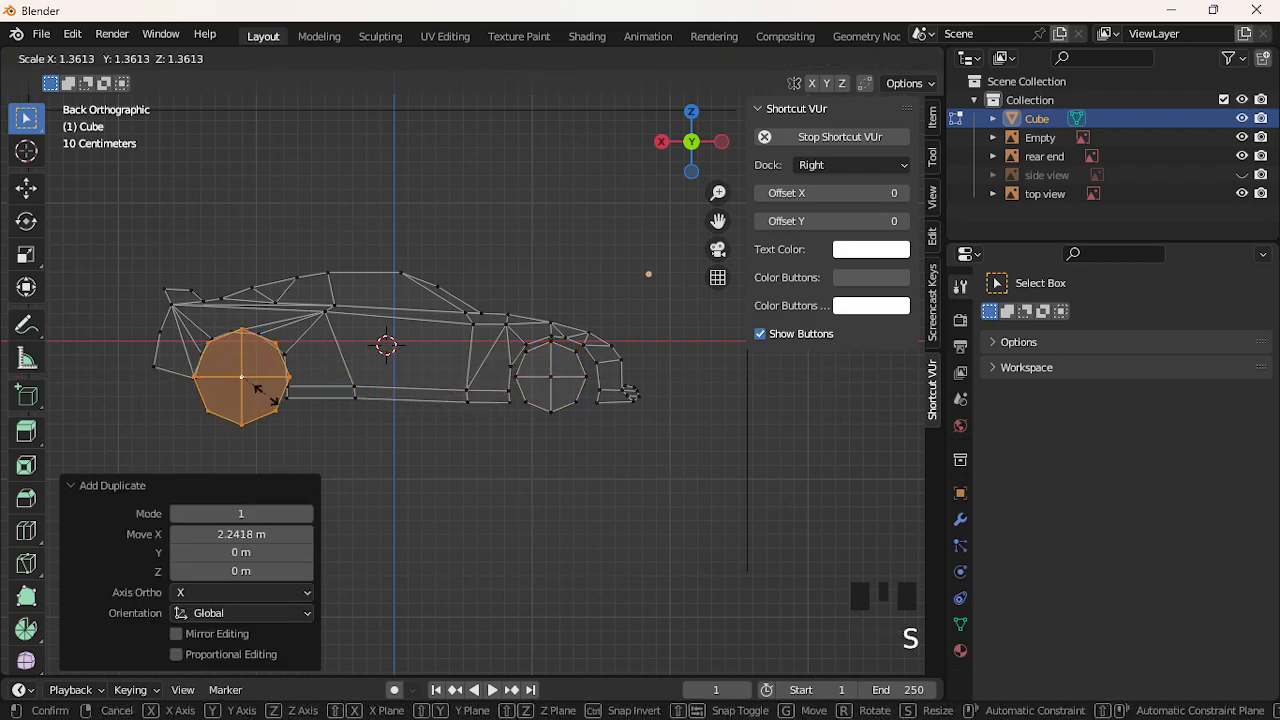
left_click(332, 396)
middle_click_drag(498, 398, 44, 409)
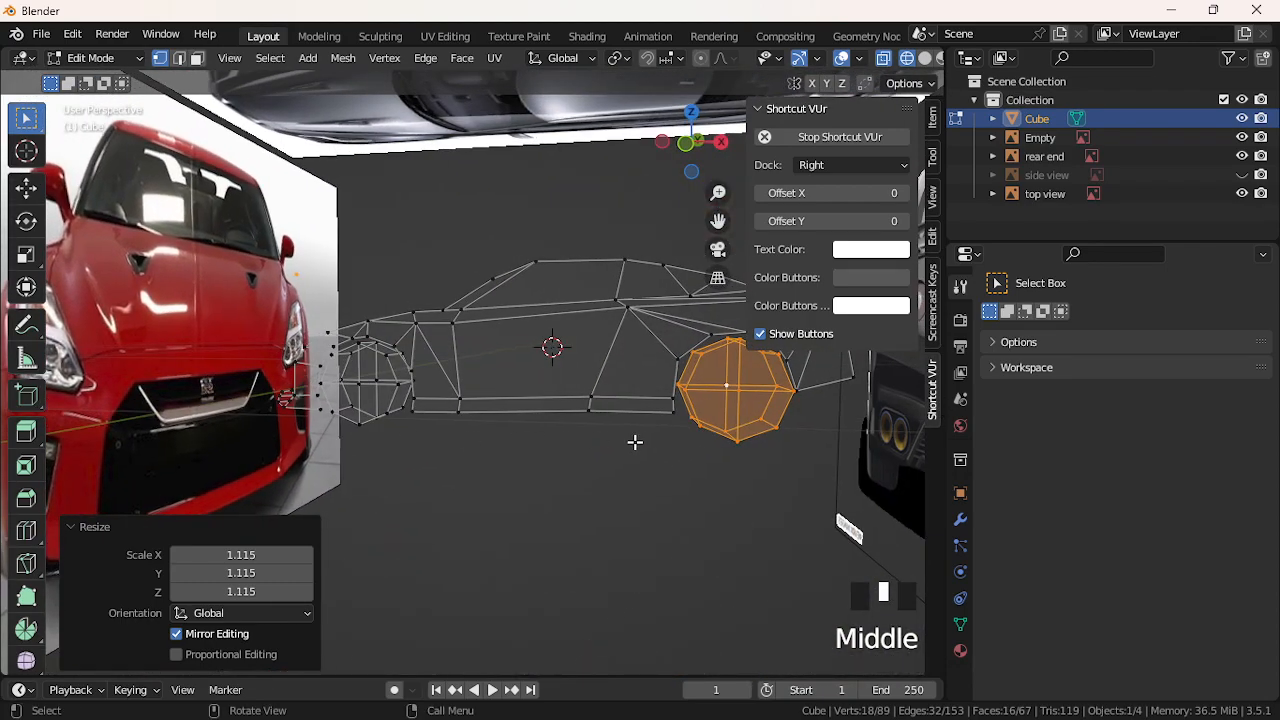
scroll(692, 376, "down", 2)
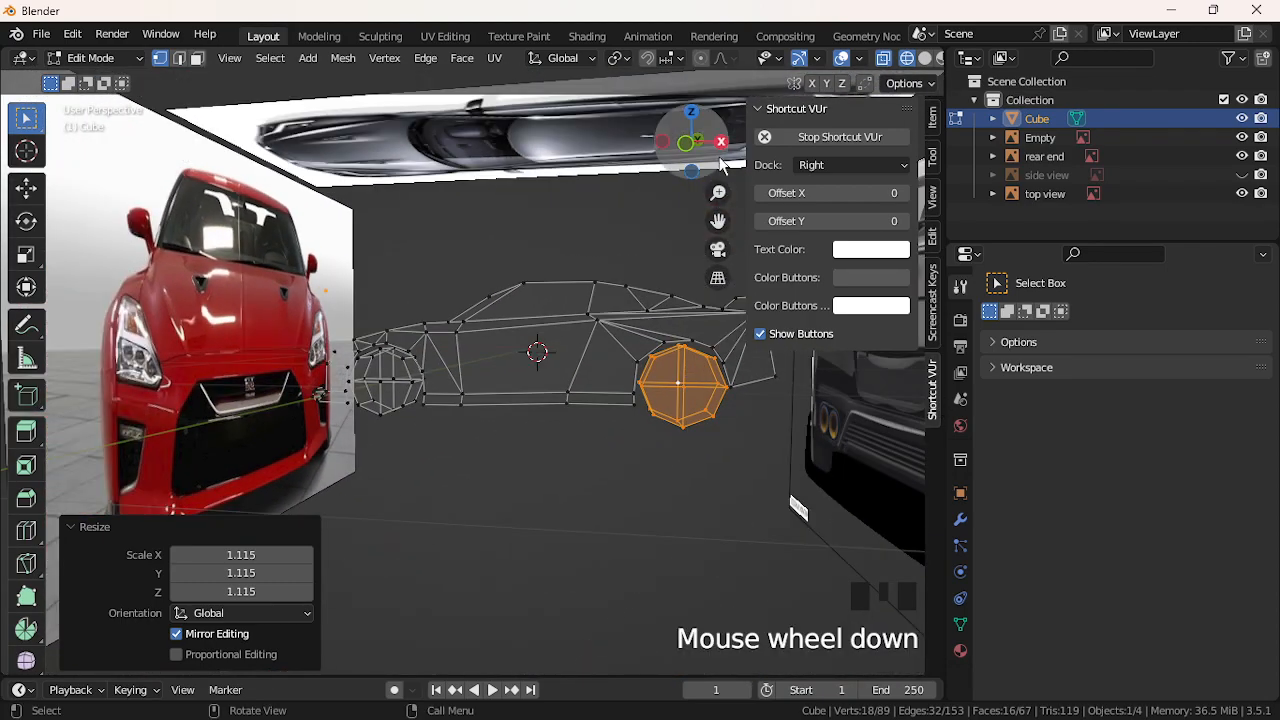
left_click(690, 143)
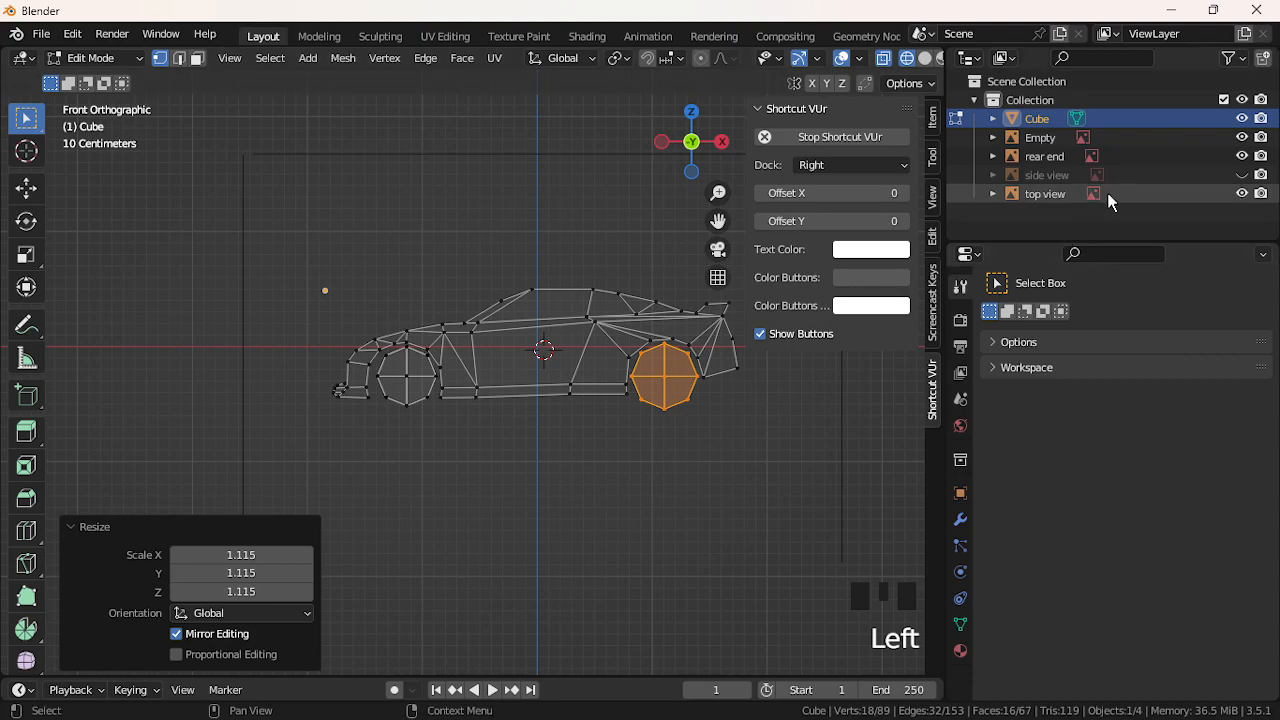
left_click(1243, 176)
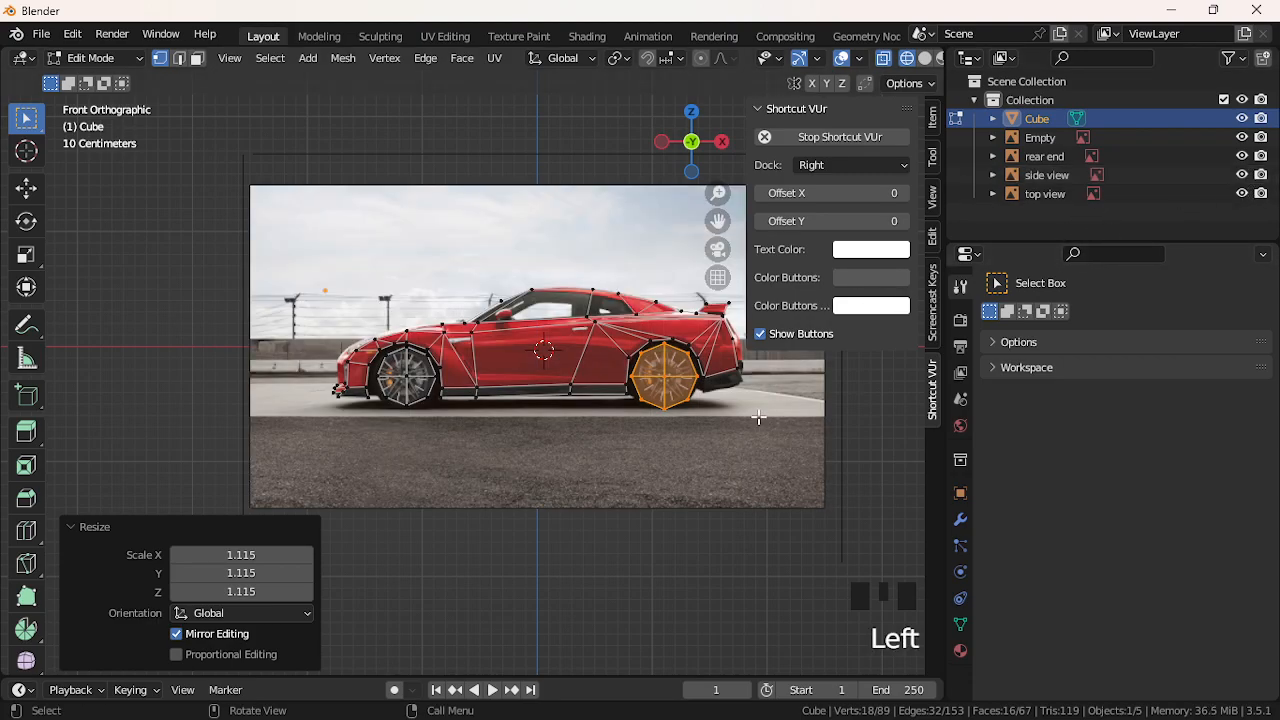
scroll(584, 435, "up", 1)
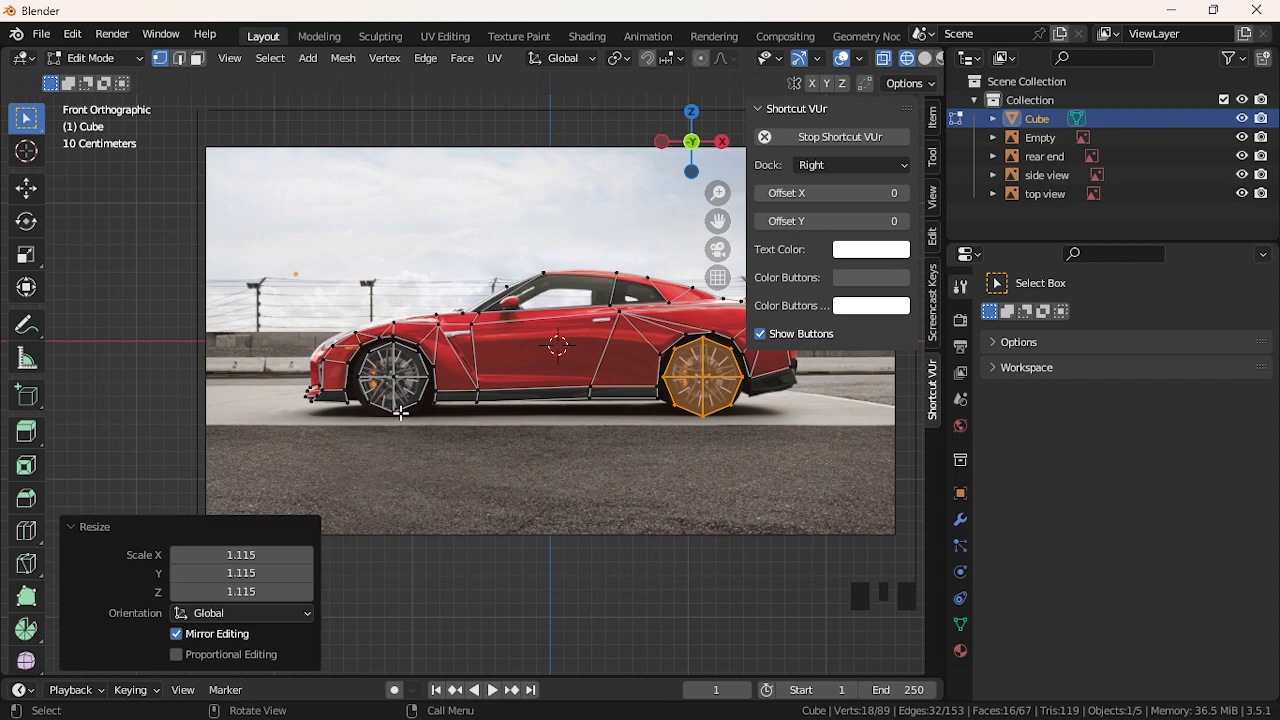
scroll(395, 430, "up", 3)
left_click(350, 357)
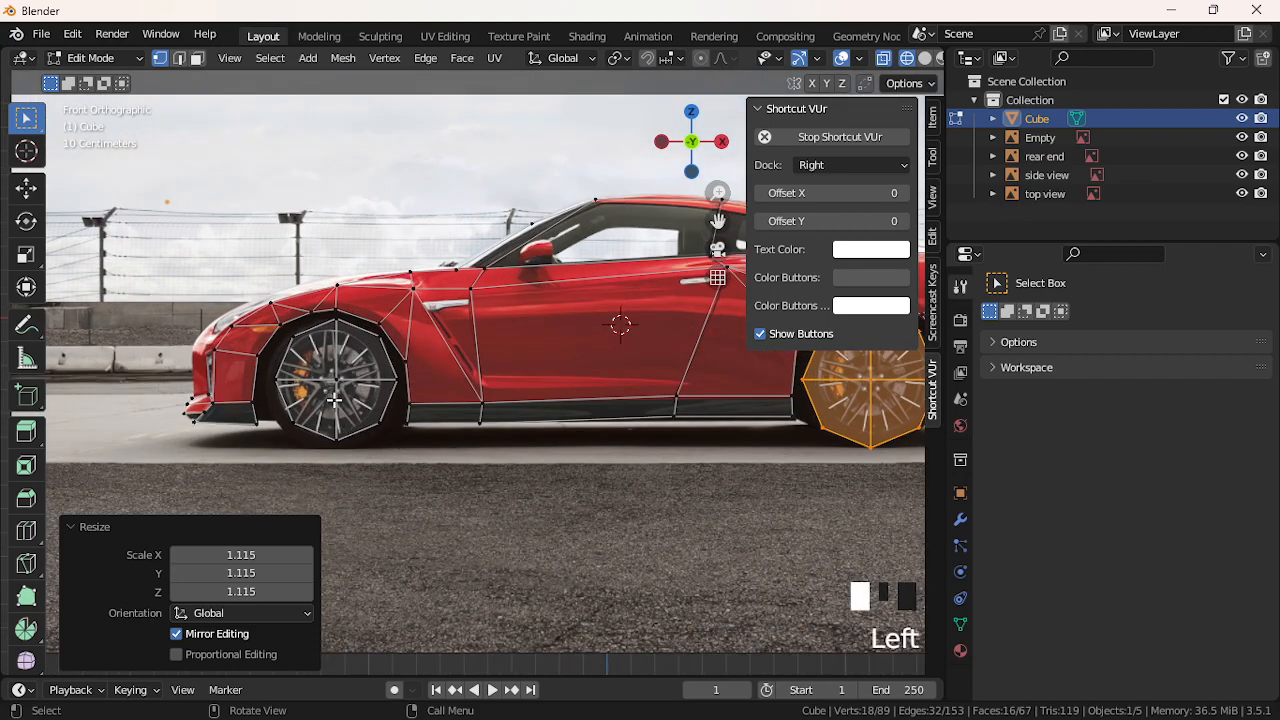
left_click(350, 357)
key("l")
key("g")
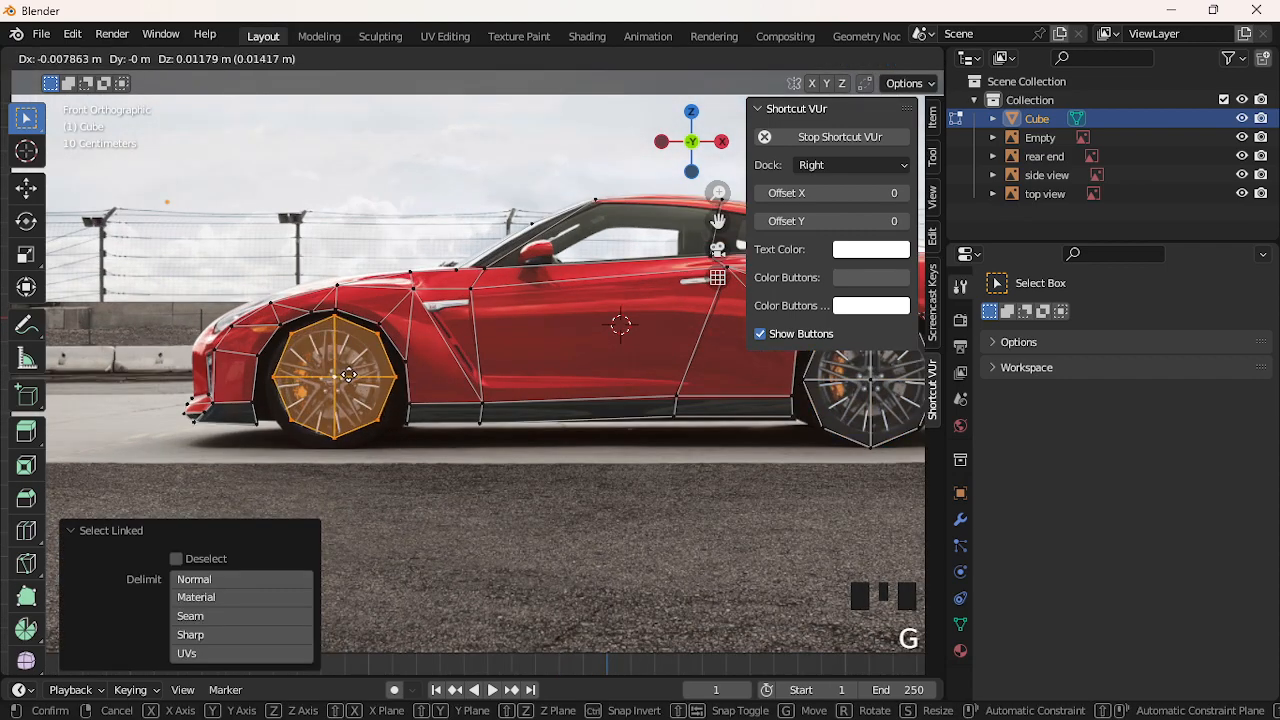
left_click(345, 376)
key("g")
key("z")
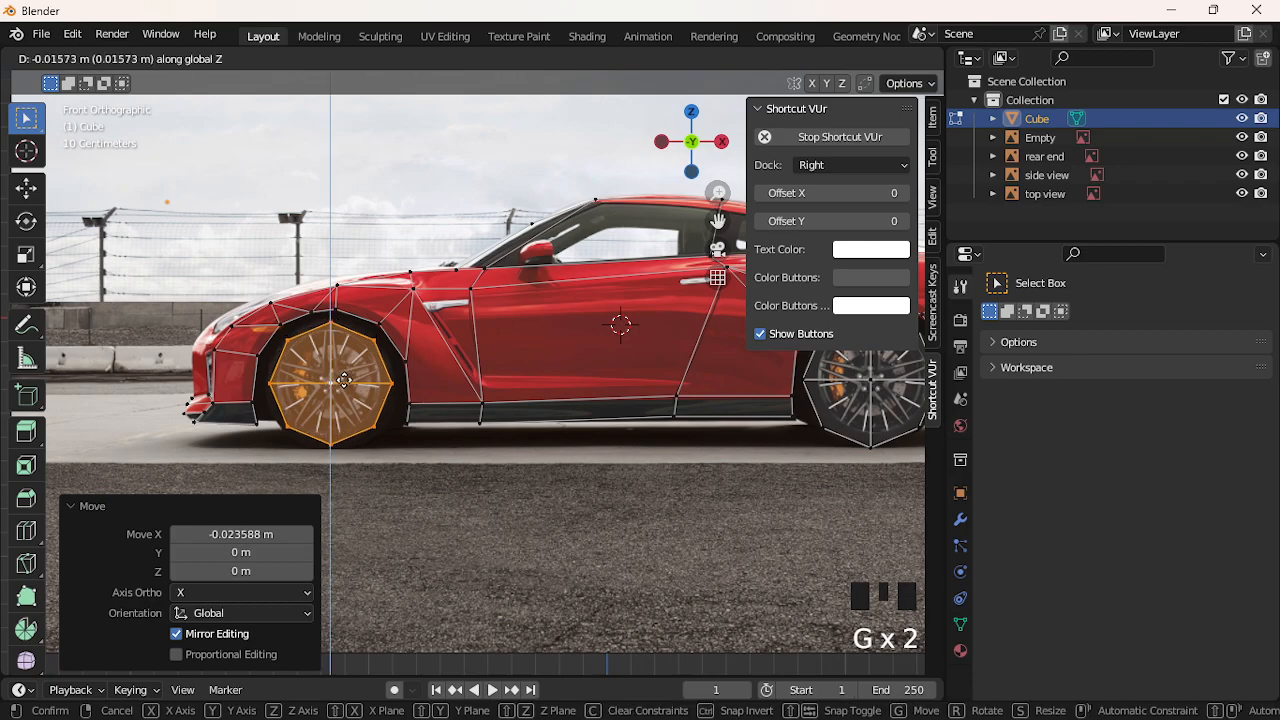
left_click(346, 381)
scroll(346, 381, "down", 1)
scroll(346, 381, "down", 2)
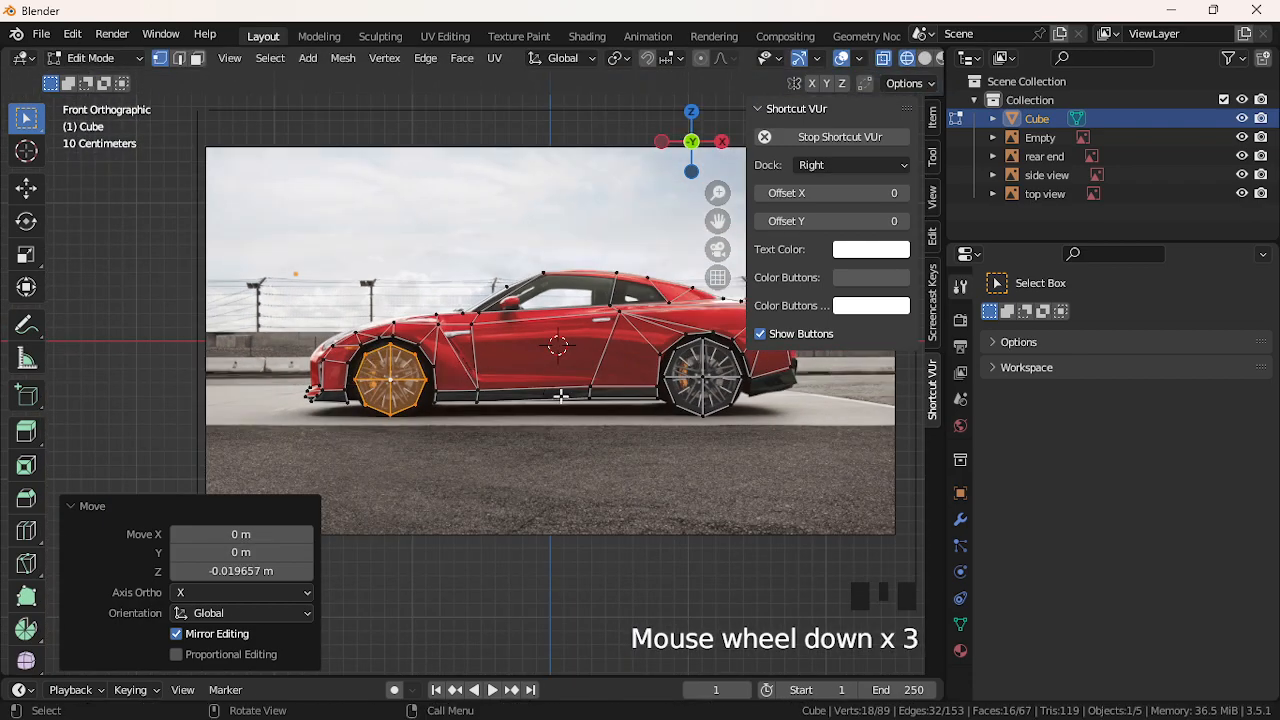
left_click(678, 557)
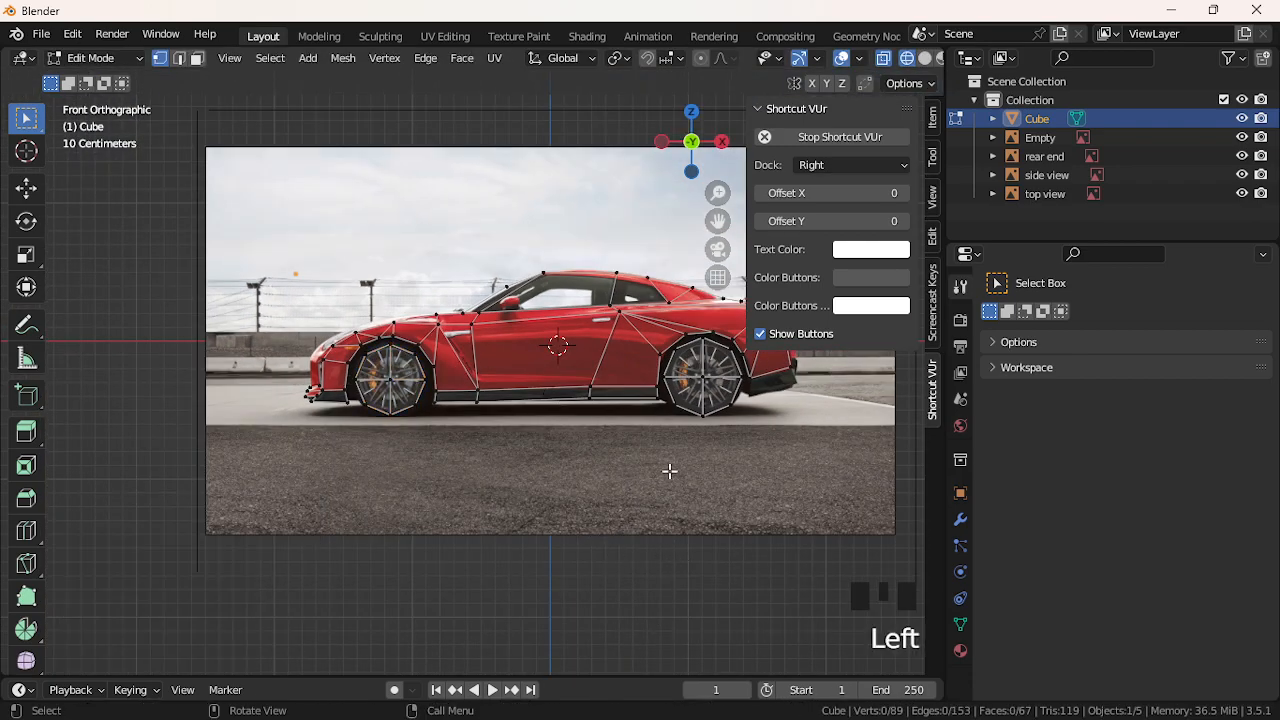
middle_click_drag(650, 452, 725, 460)
scroll(725, 460, "up", 1)
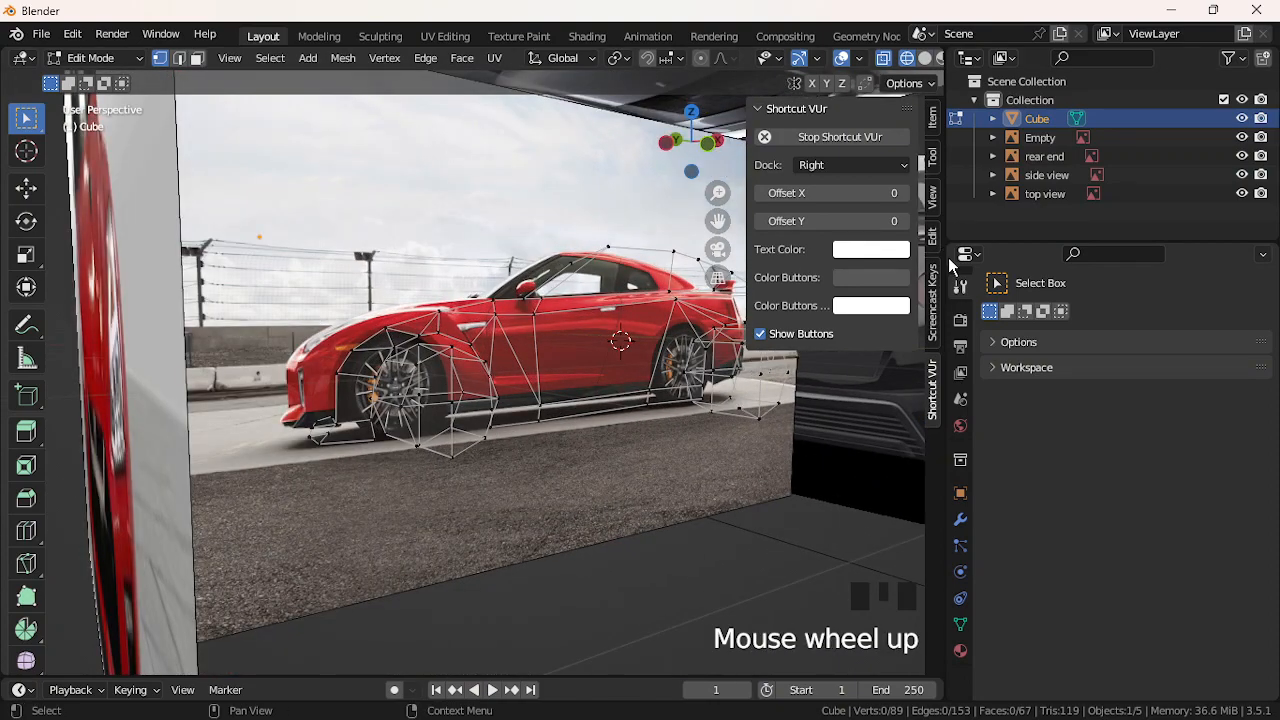
left_click(961, 322)
Add an X-axis Mirror modifier to the Cube and orbit out to view both body halves
left_click(959, 299)
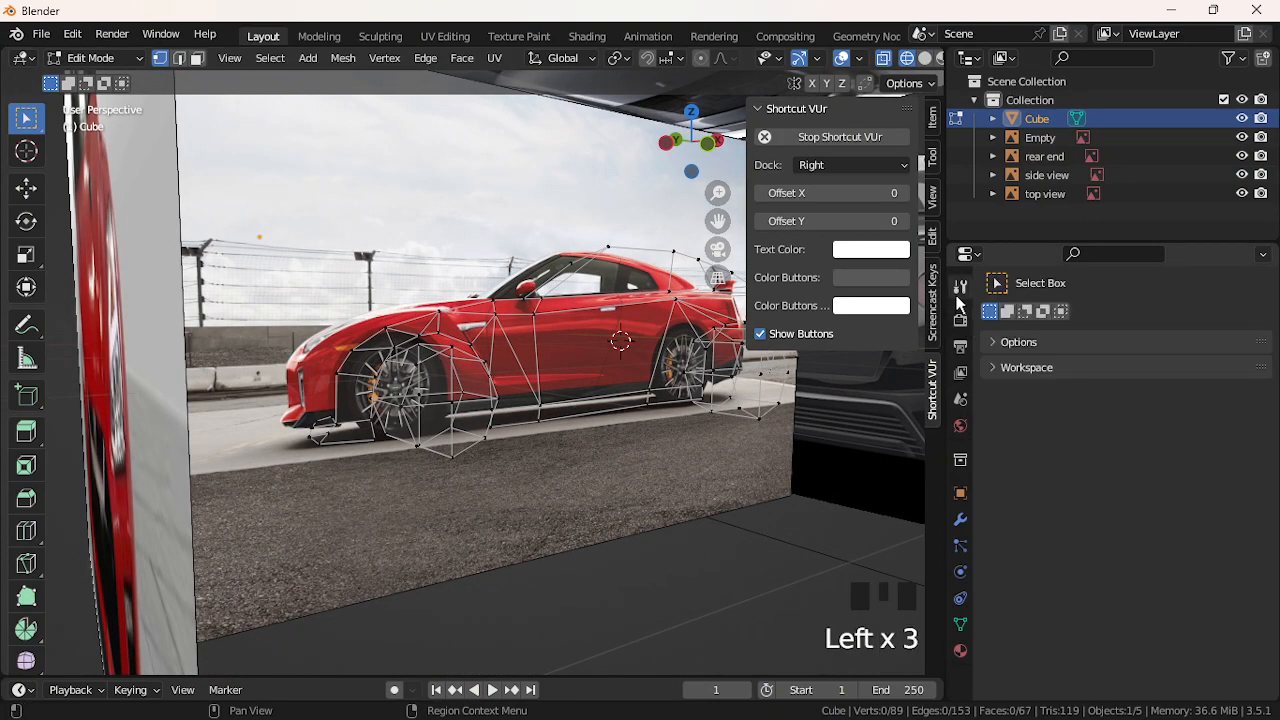
left_click(960, 347)
left_click(960, 373)
left_click(960, 399)
left_click(960, 426)
left_click(960, 460)
left_click(960, 493)
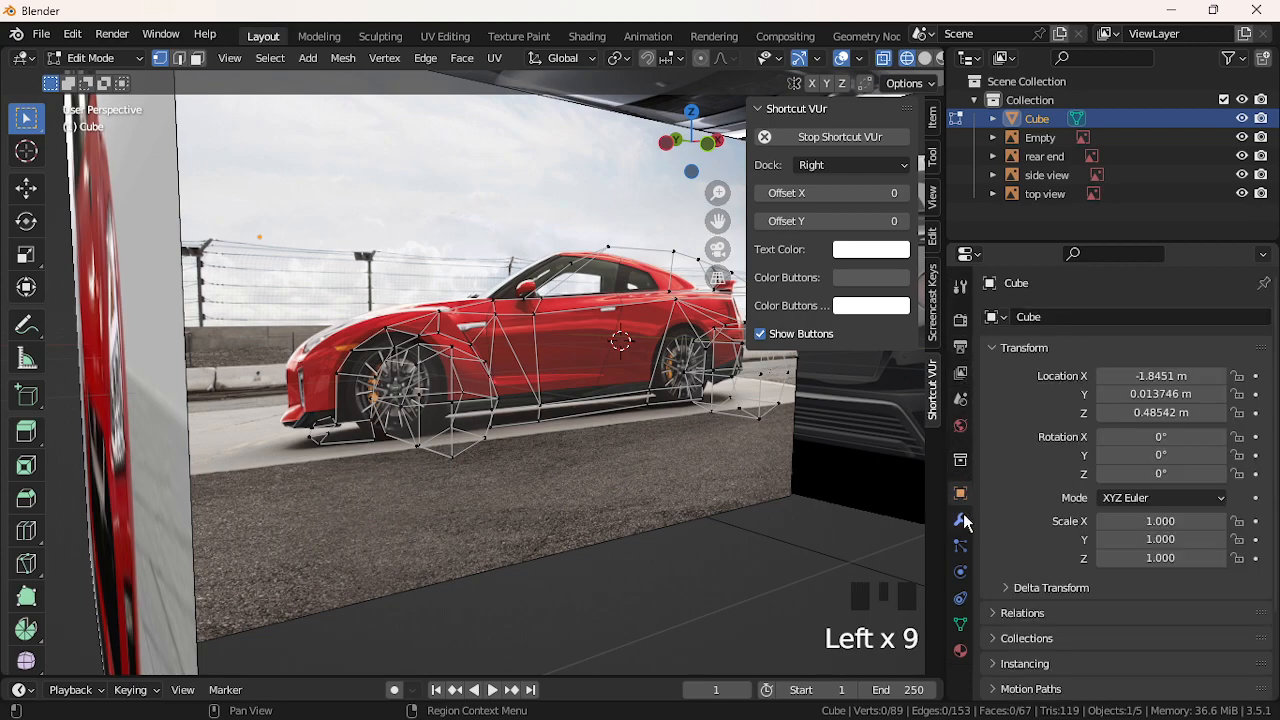
left_click(960, 519)
left_click(960, 546)
left_click(960, 519)
left_click(1065, 316)
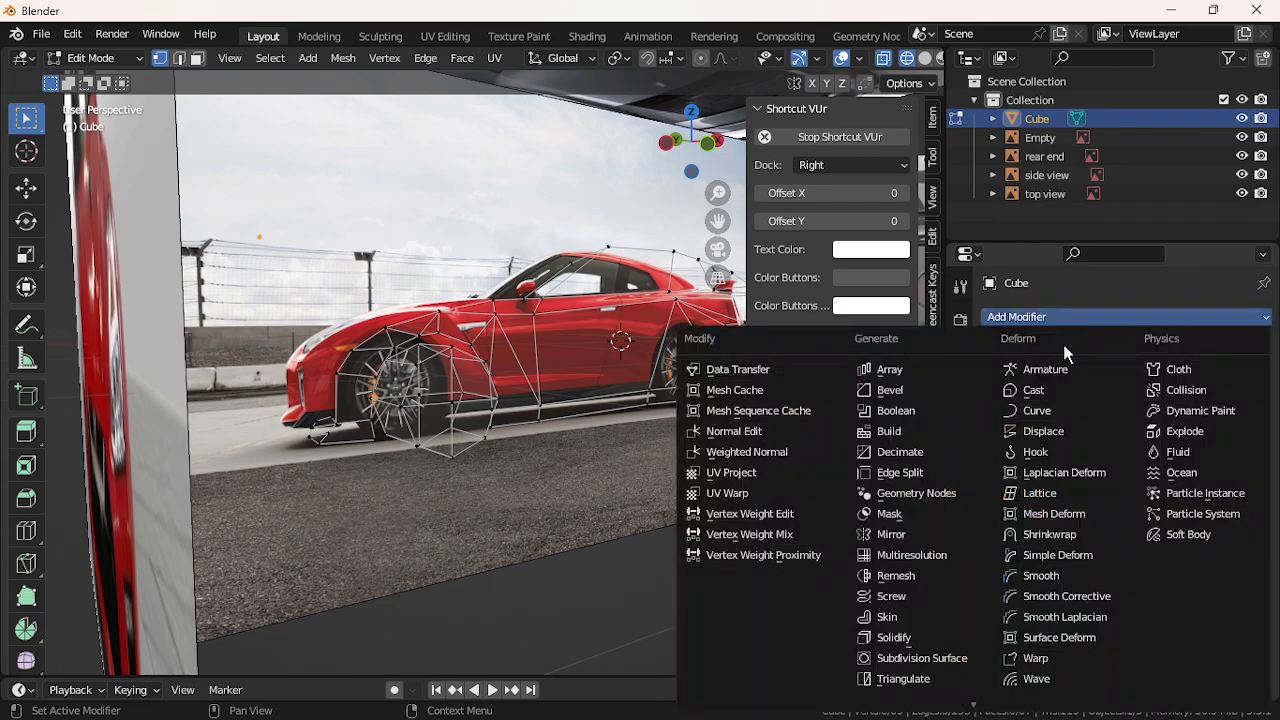
left_click(889, 535)
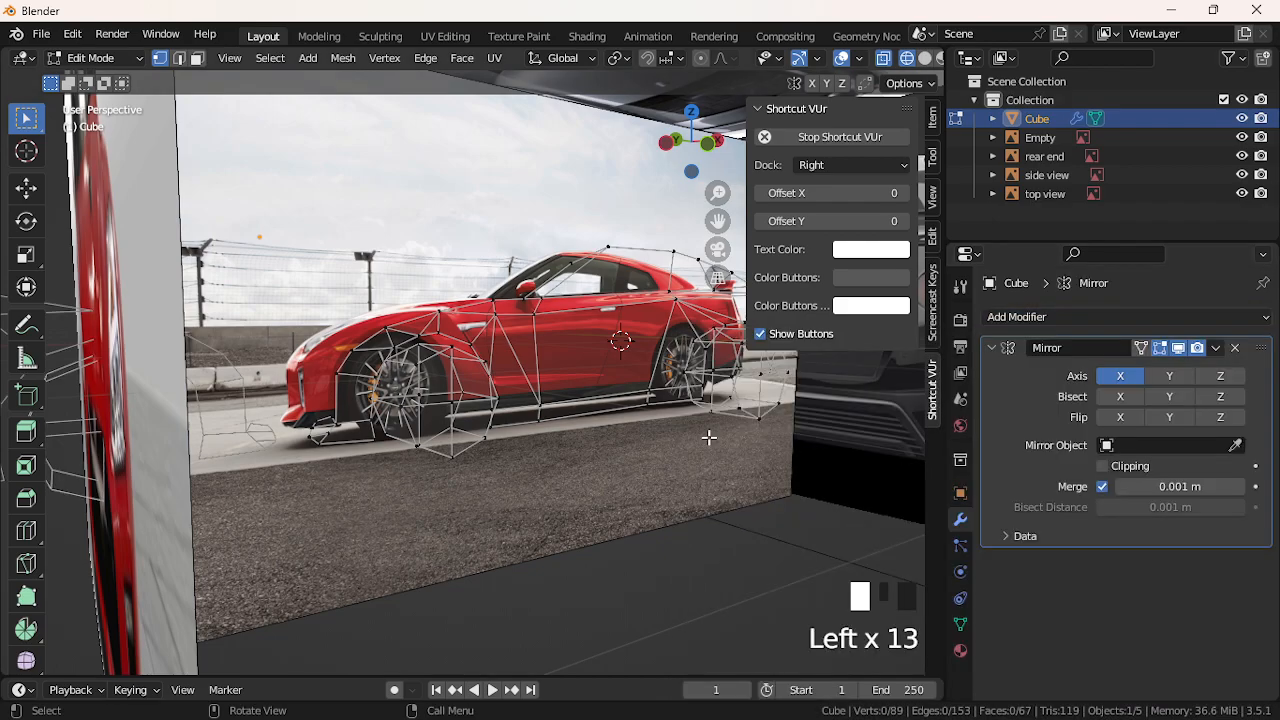
middle_click_drag(695, 400, 591, 445)
scroll(591, 445, "down", 5)
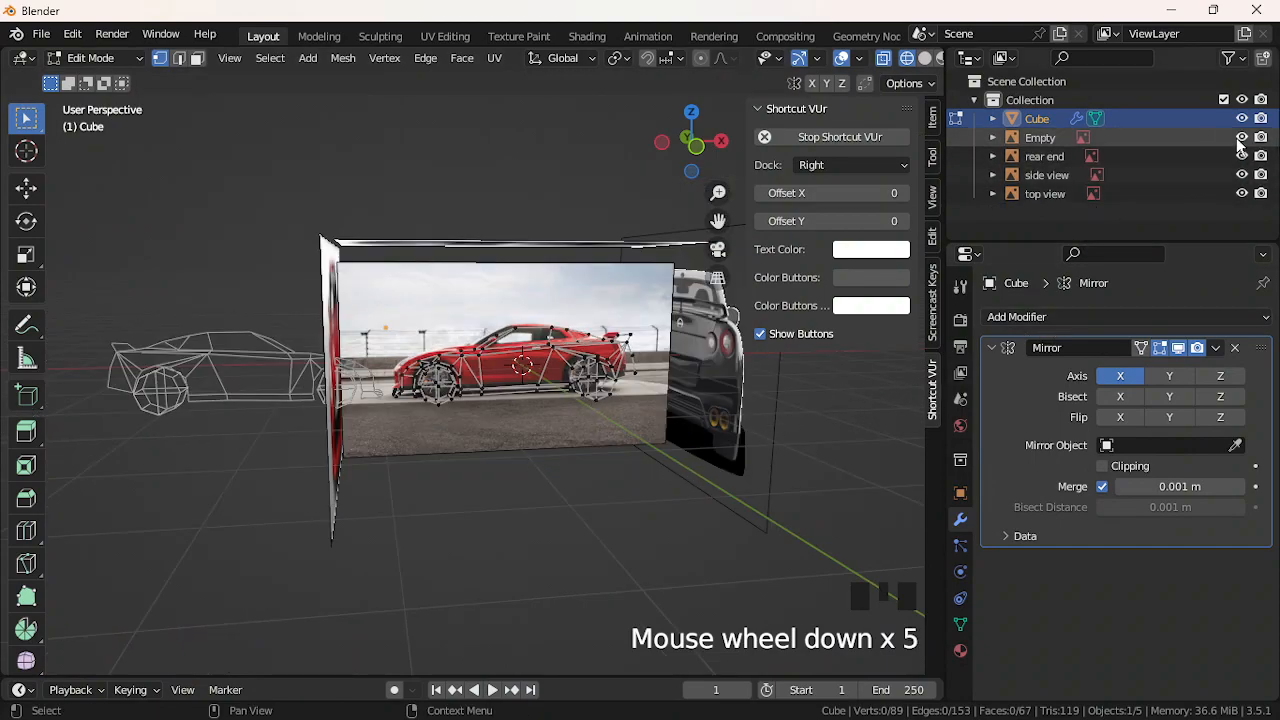
Hide the Empty and the rear end, side view and top view reference images
left_click(1241, 137)
left_click(1241, 156)
left_click(1241, 175)
left_click(1241, 193)
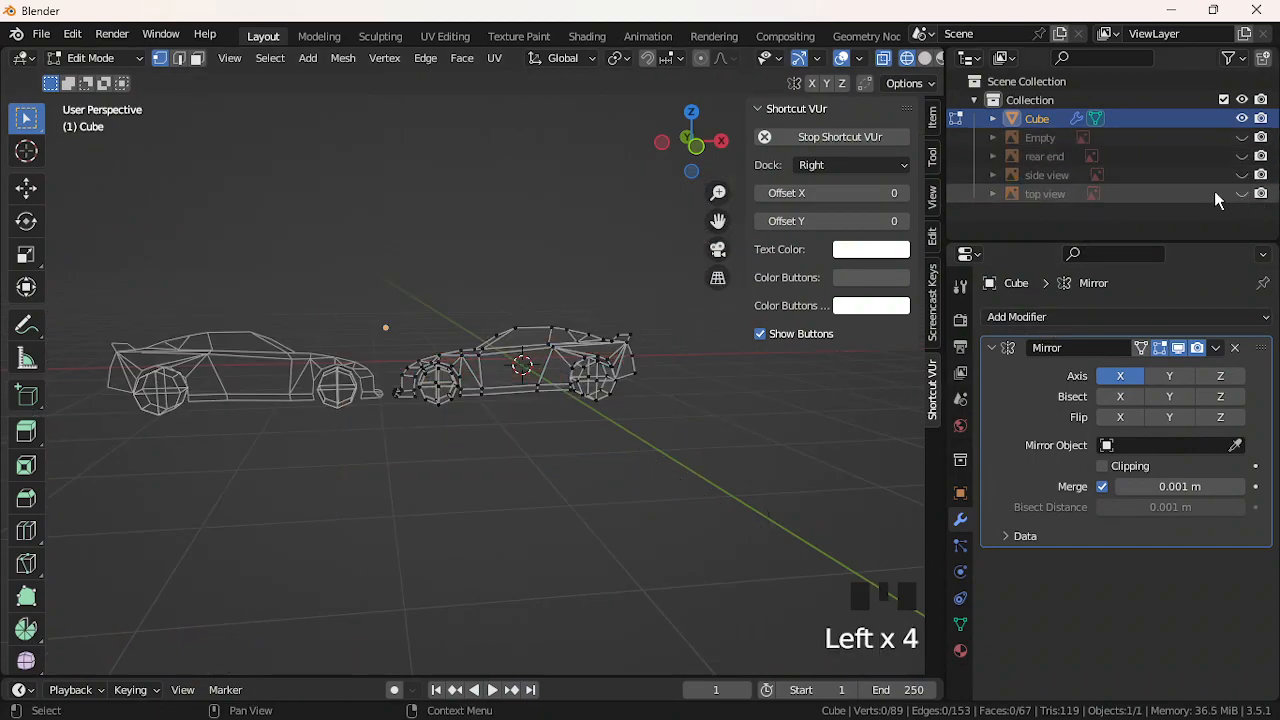
Try Mirror on Y and toggle the mirrored copy's edit-mode display, ending on X only
middle_click_drag(463, 368, 442, 365)
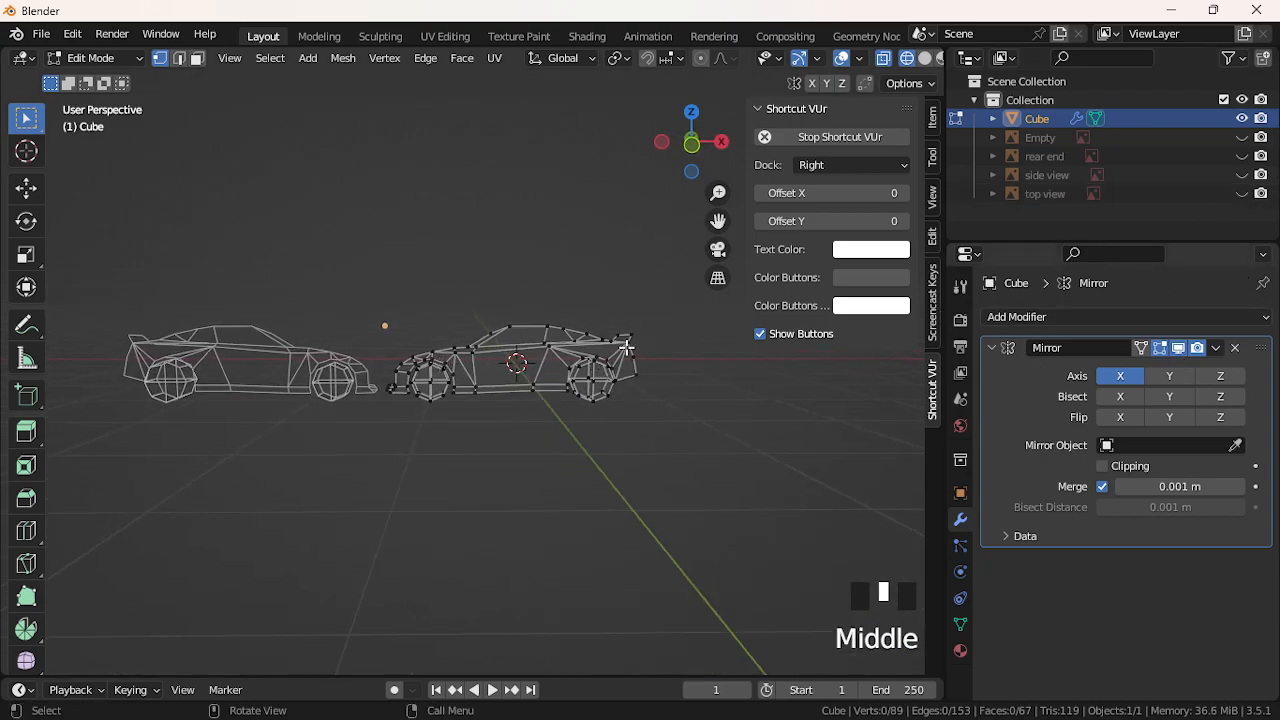
left_click(1170, 376)
left_click(1169, 376)
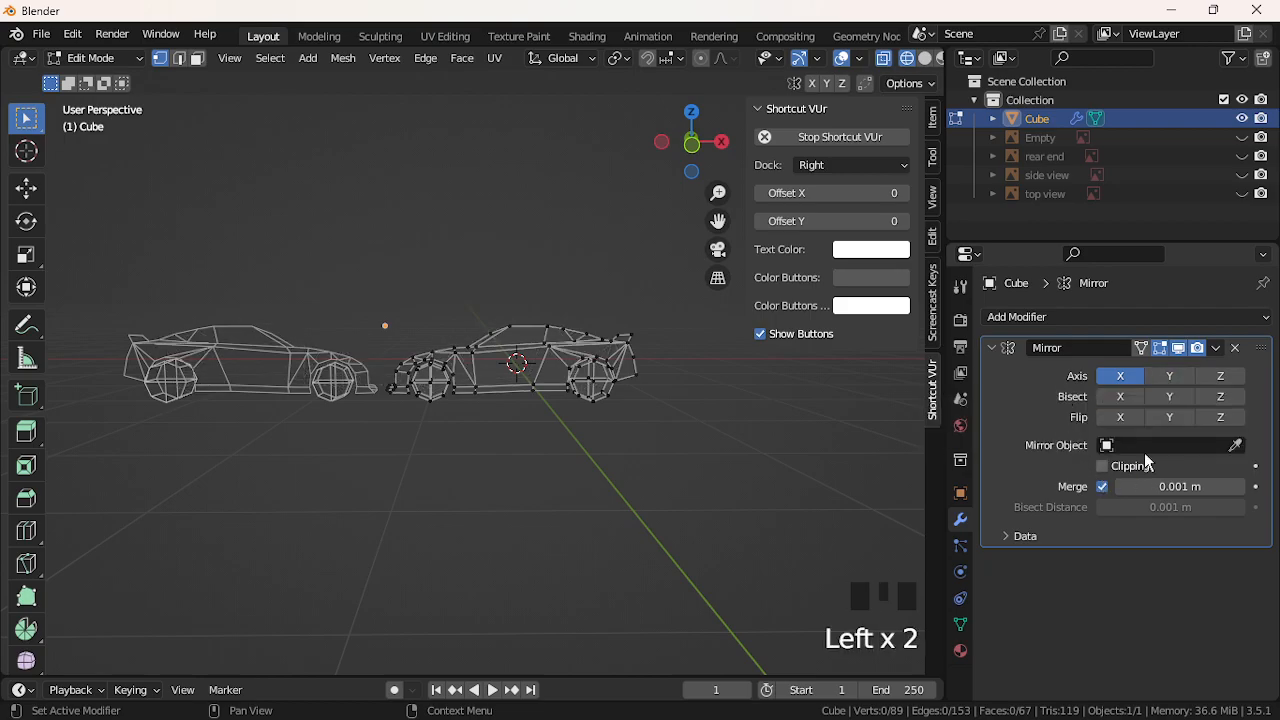
left_click(1179, 349)
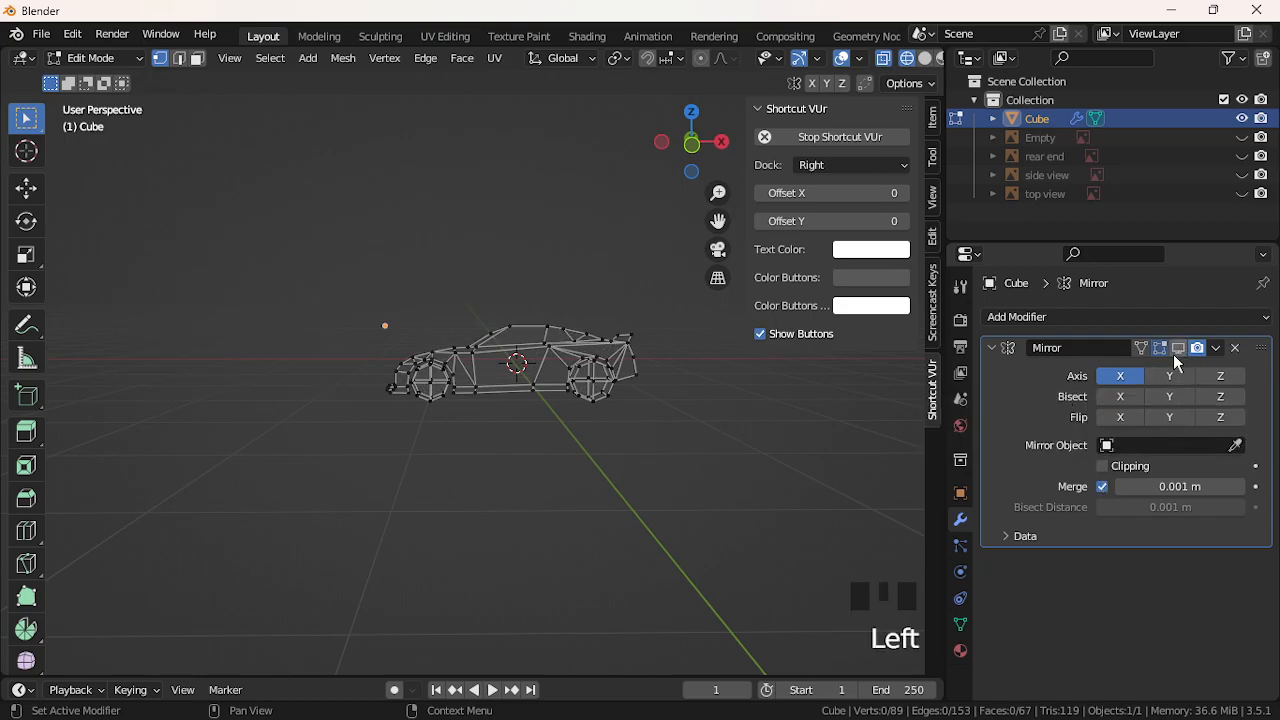
left_click(1164, 377)
middle_click_drag(450, 417, 670, 418)
scroll(680, 415, "up", 1)
left_click(1179, 349)
middle_click_drag(860, 395, 783, 394)
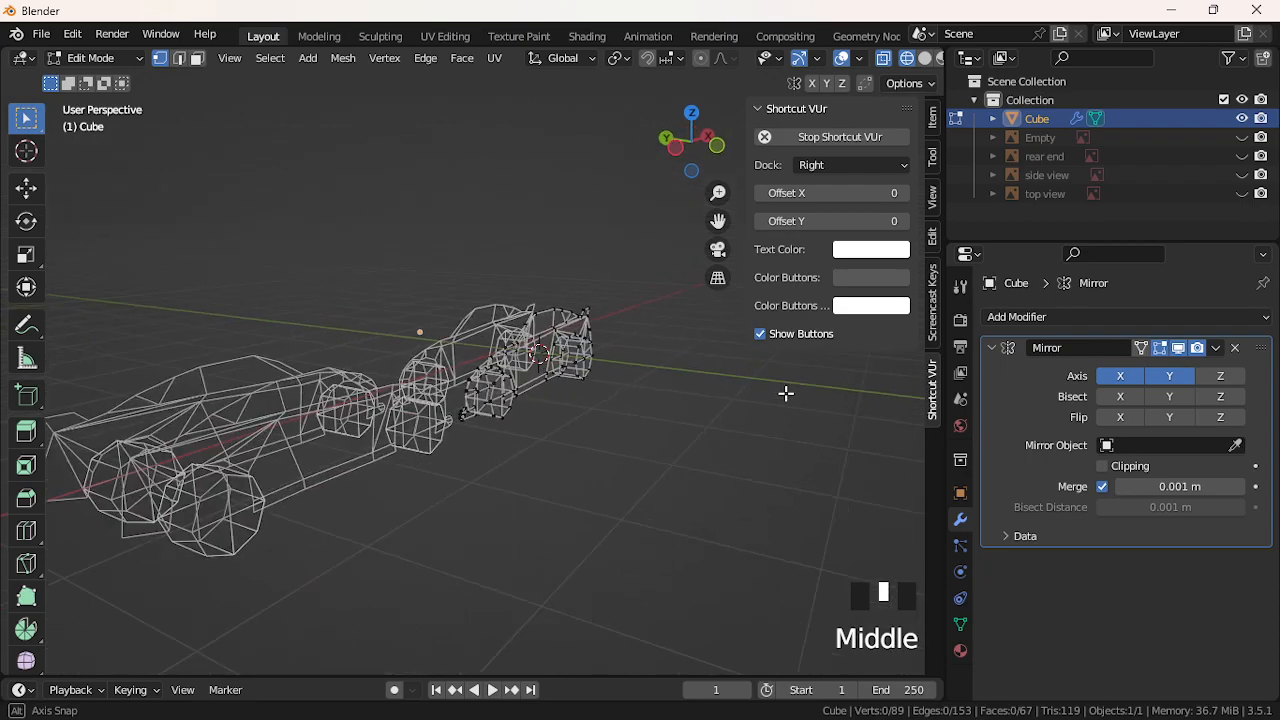
left_click(1158, 375)
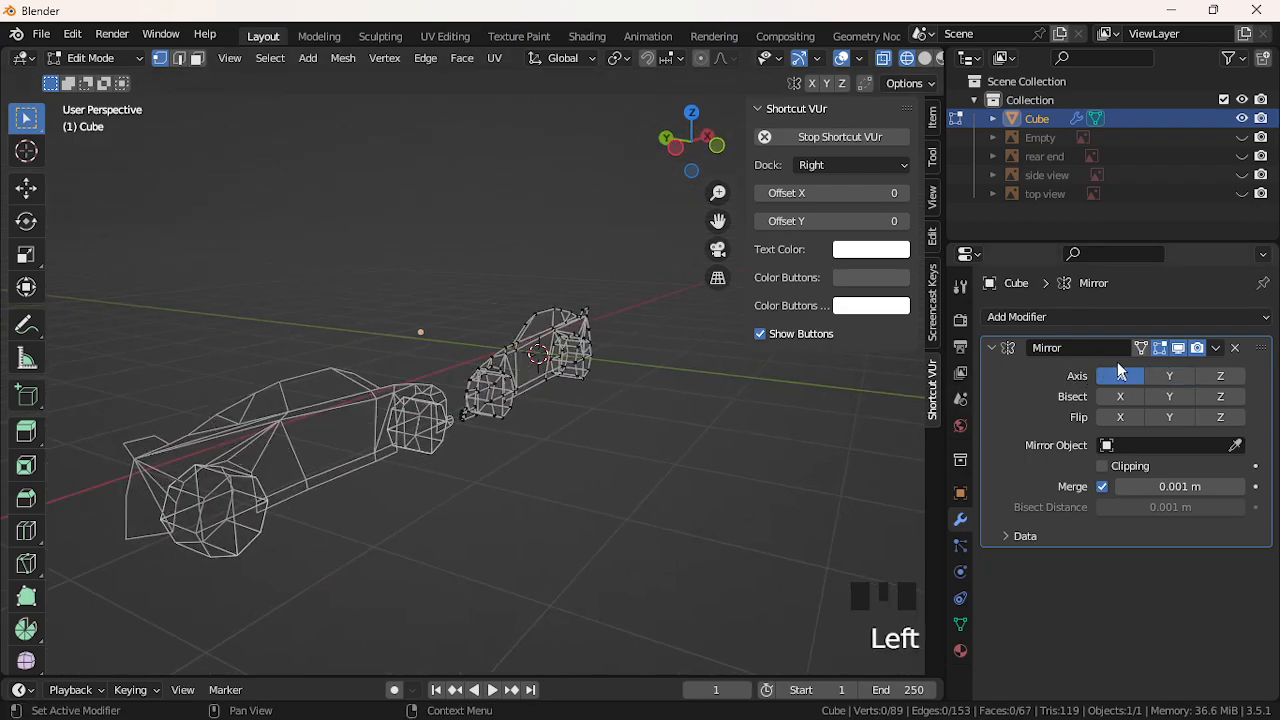
left_click(1179, 349)
key("g")
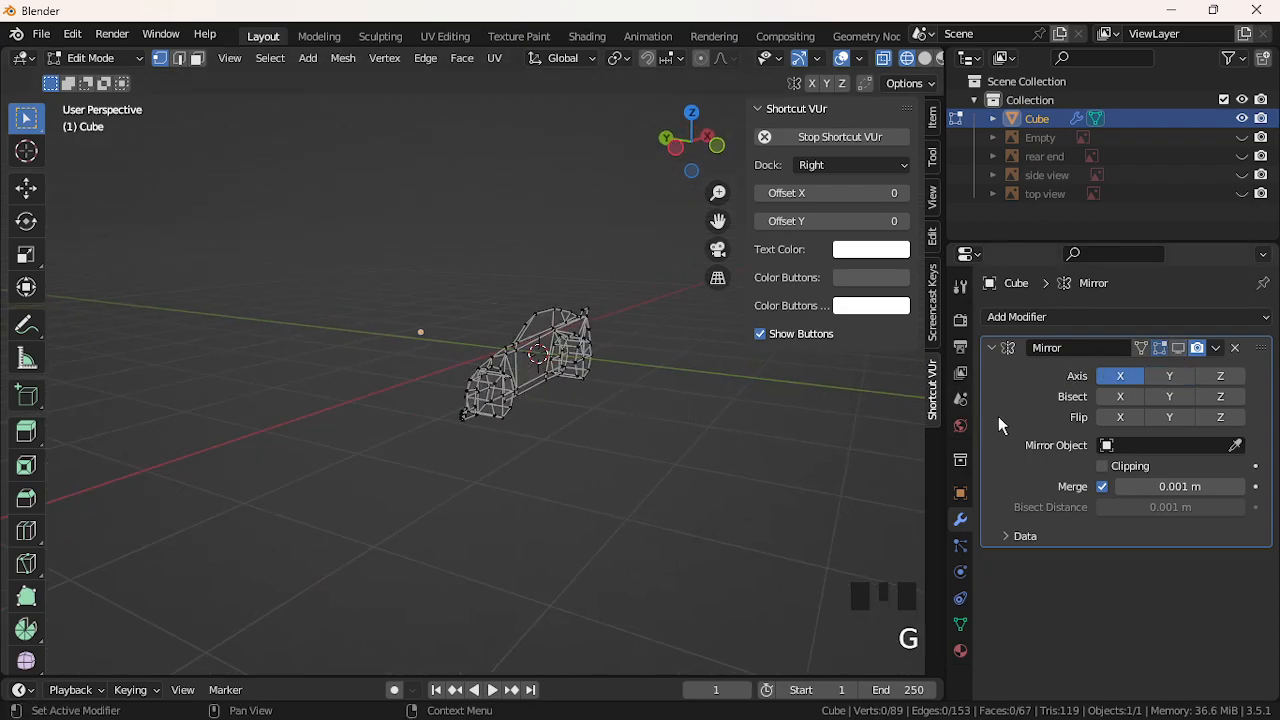
left_click(1179, 350)
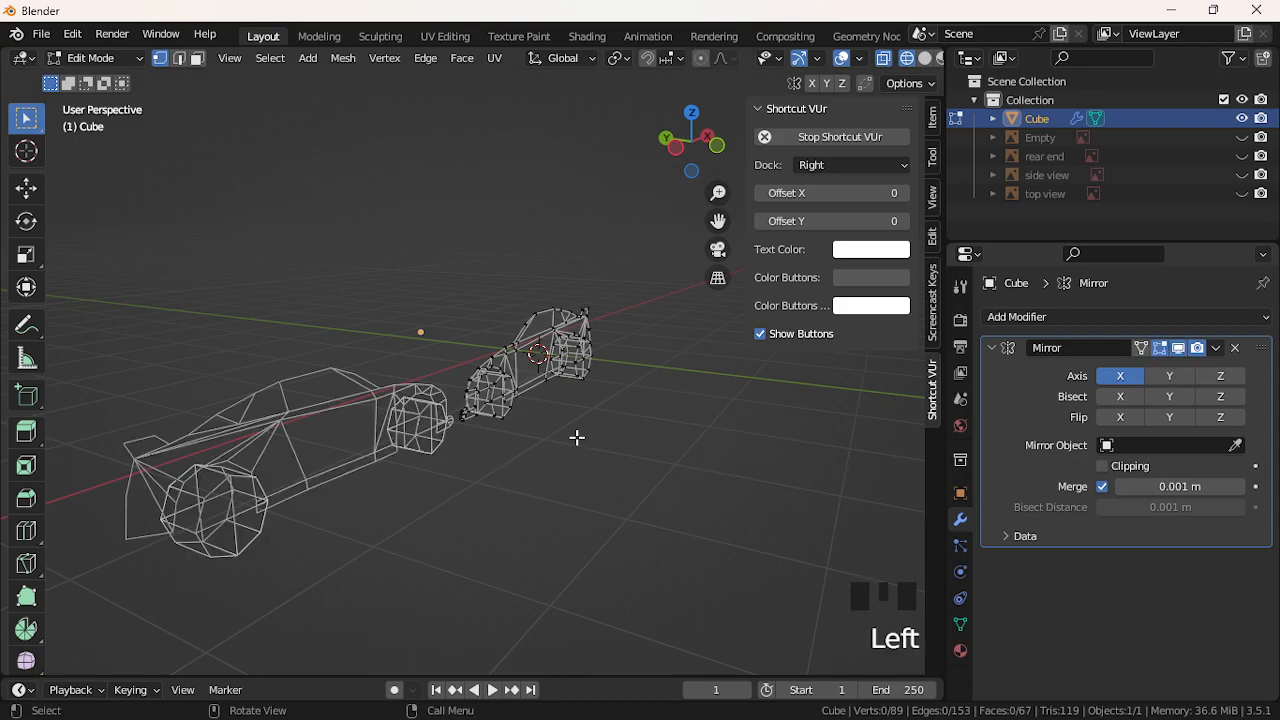
Enable Clipping on the Mirror modifier and select vertices on the smaller car mesh
left_click(1102, 466)
left_click(544, 355)
key("l")
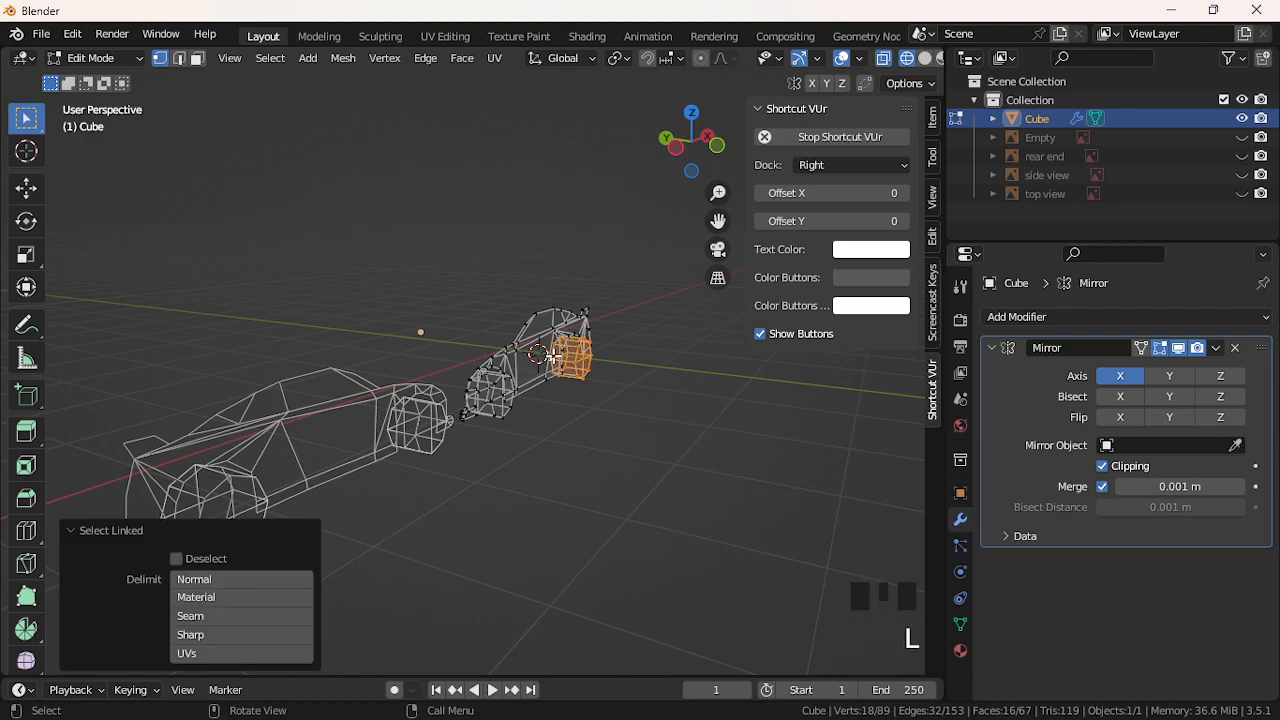
left_click(540, 356)
Switch the car to Object Mode, testing a rotation and undoing it
left_click(95, 58)
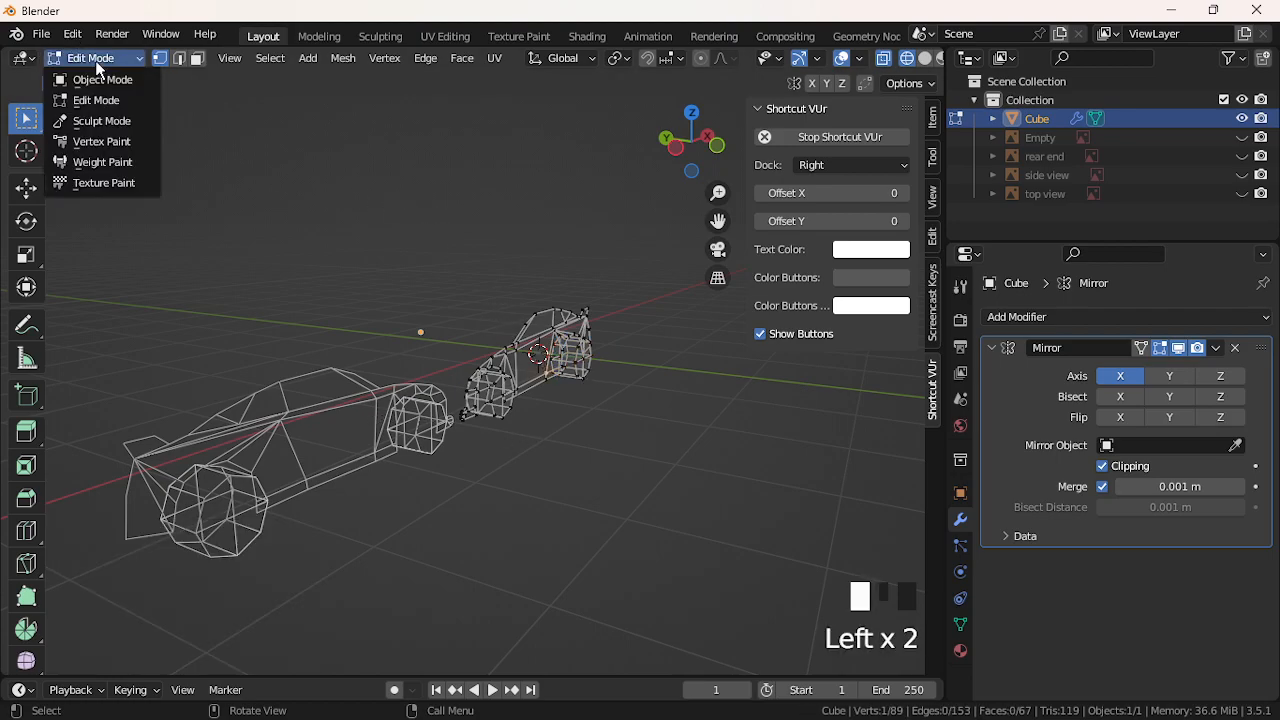
left_click(100, 78)
key("r")
left_click(537, 415)
key("ctrl+z")
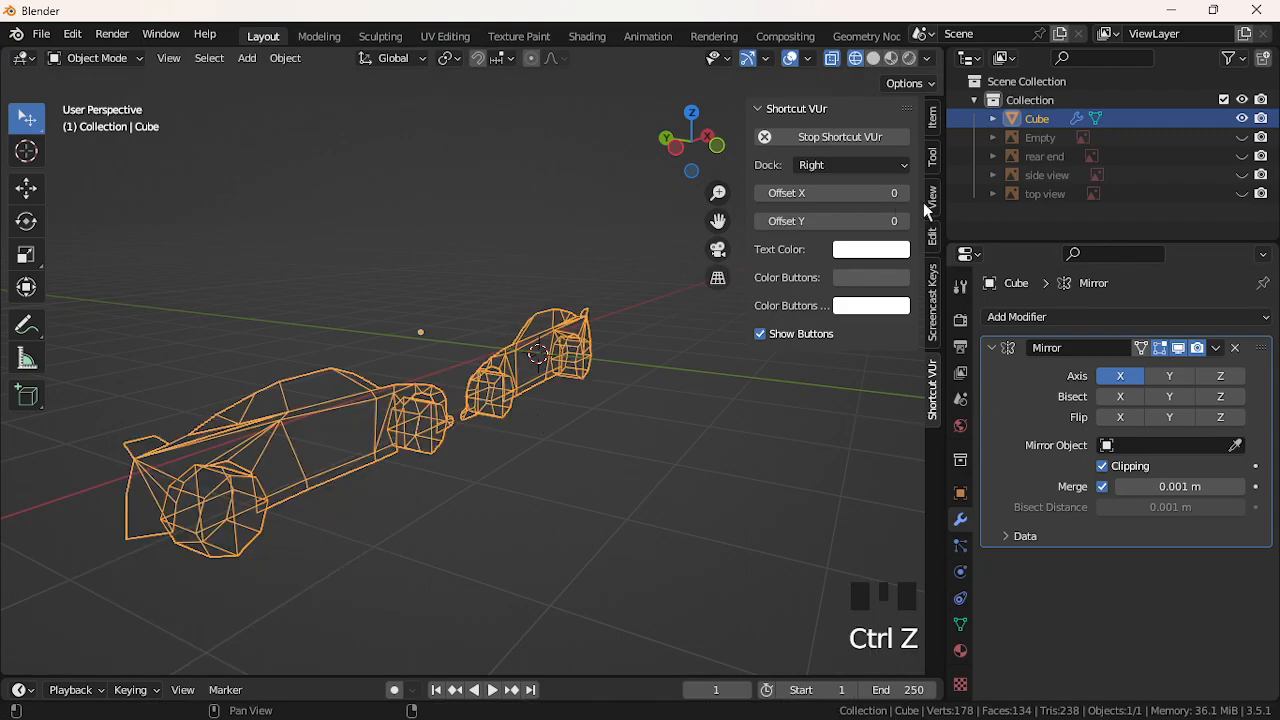
Tick Lock To 3D Cursor and Camera to View in the sidebar's View settings
left_click(931, 178)
left_click(932, 147)
left_click(931, 125)
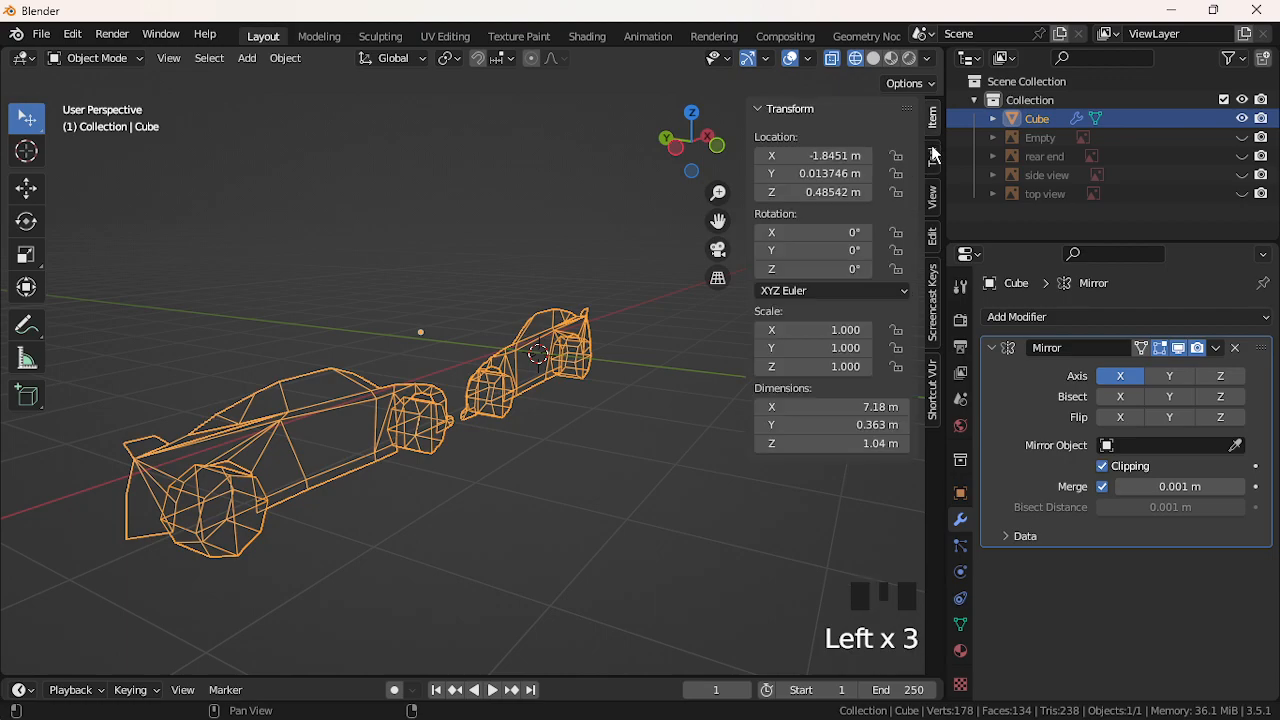
left_click(935, 200)
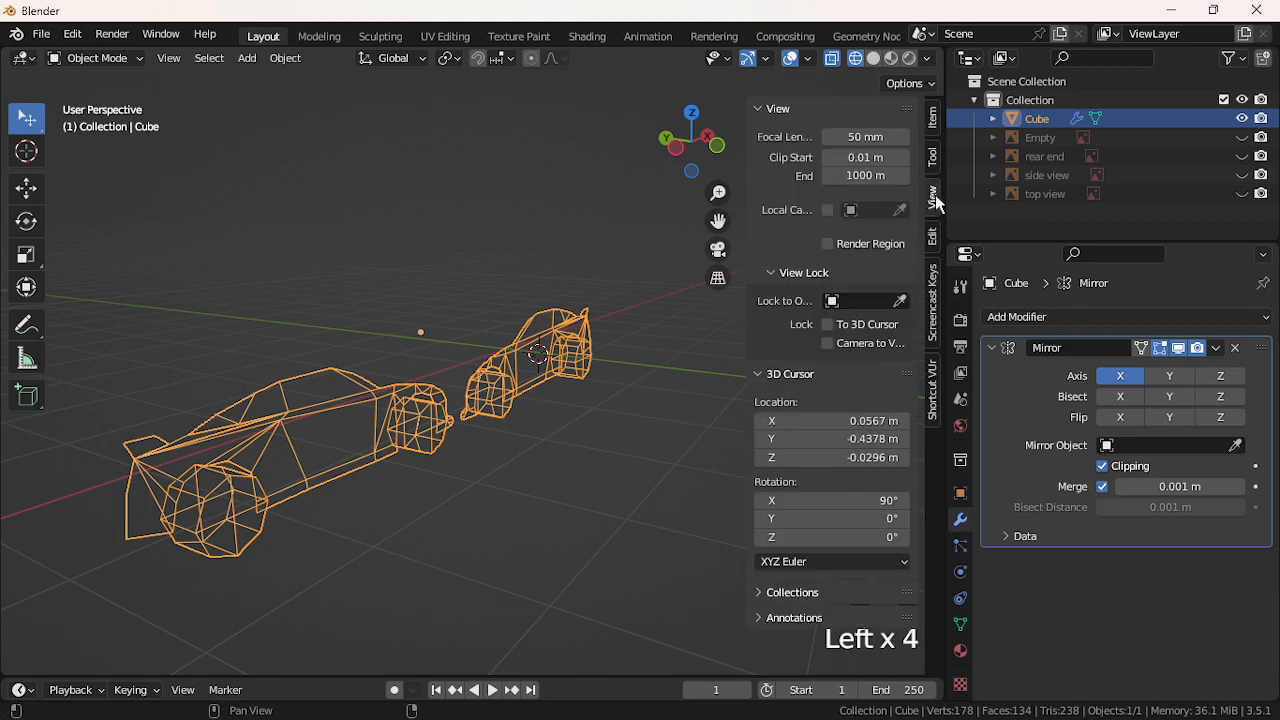
left_click(871, 329)
left_click(862, 345)
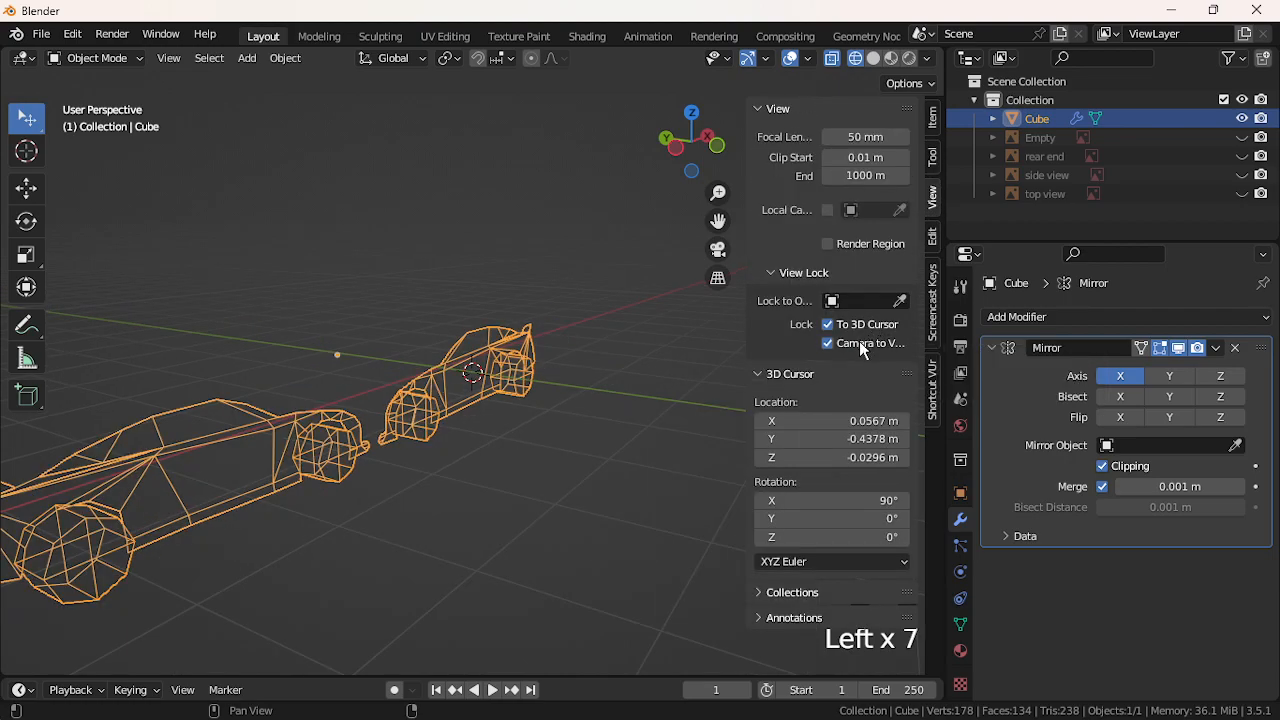
left_click(930, 238)
left_click(932, 284)
left_click(934, 372)
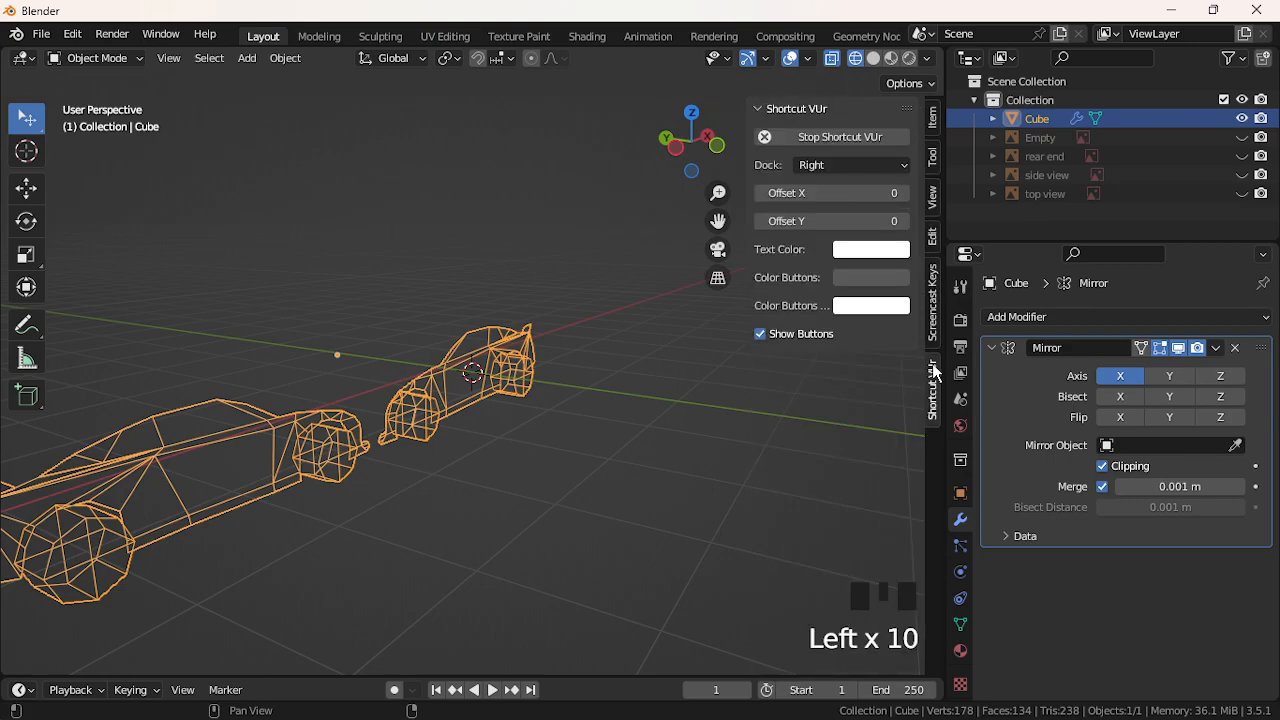
Set the Mirror modifier to mirror on Y only, placing a second car body alongside
key("g")
key("ctrl+z")
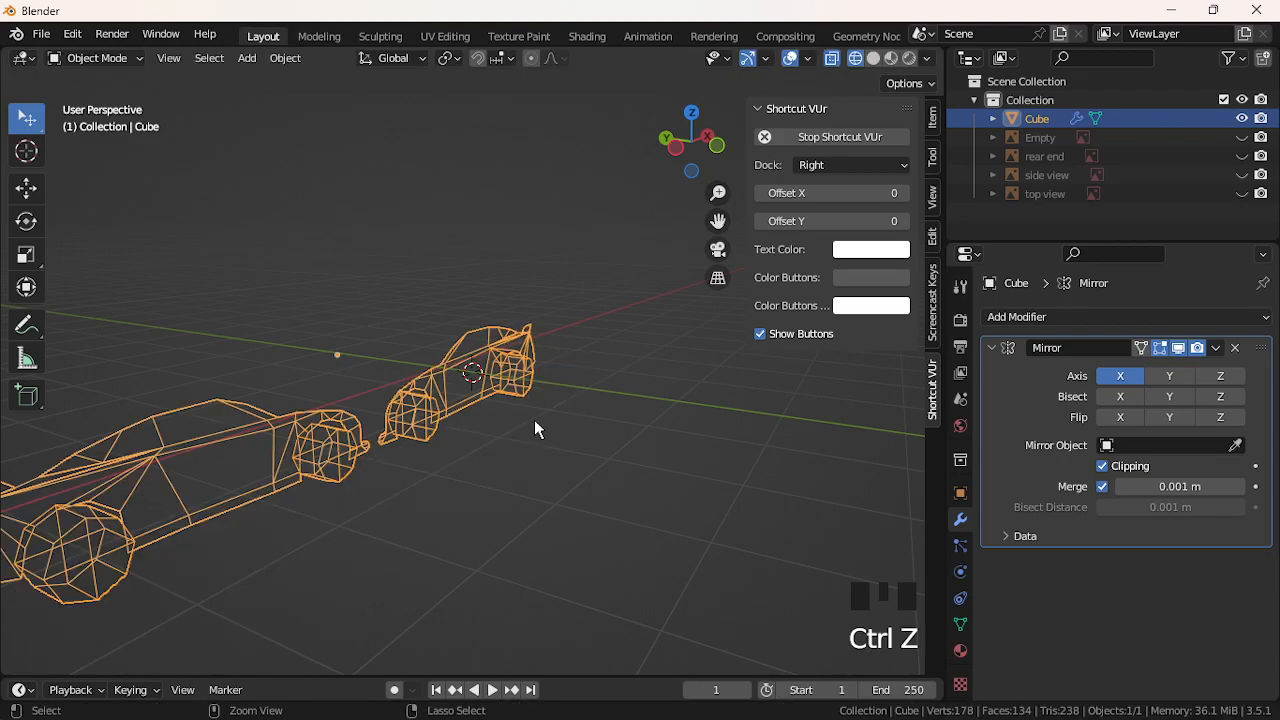
left_click(1170, 376)
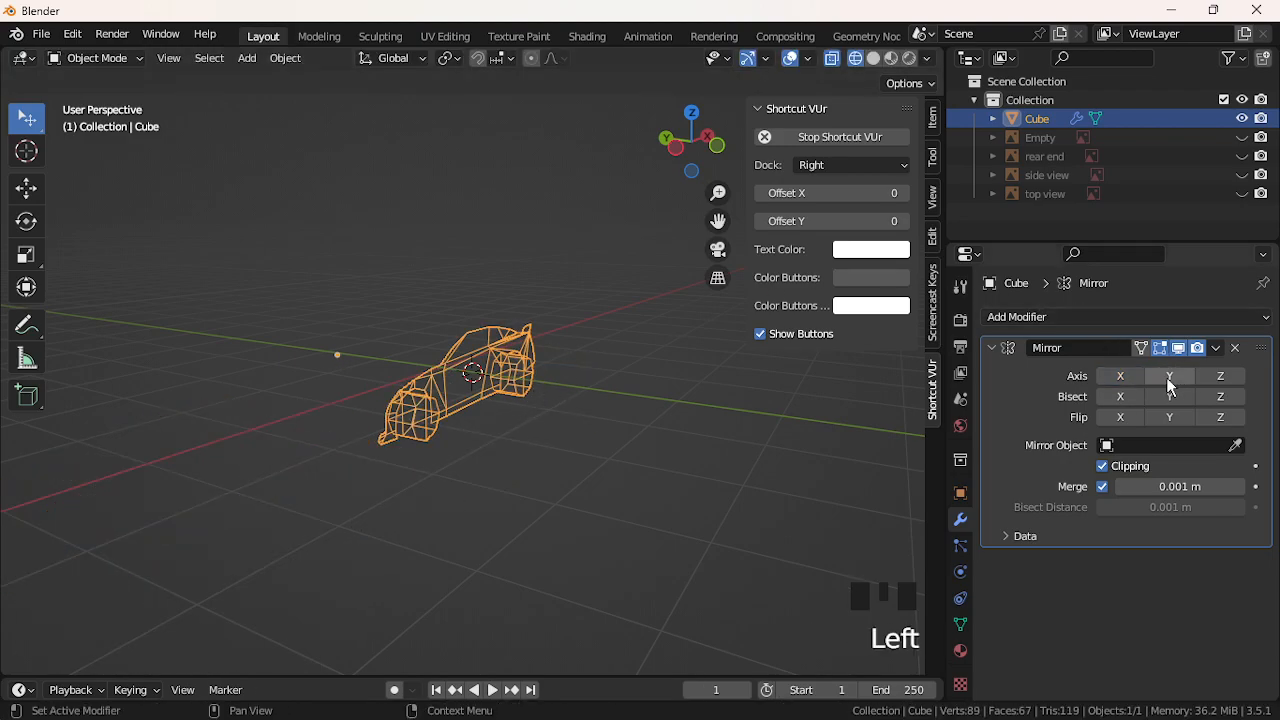
left_click(1168, 377)
middle_click_drag(700, 396, 782, 383)
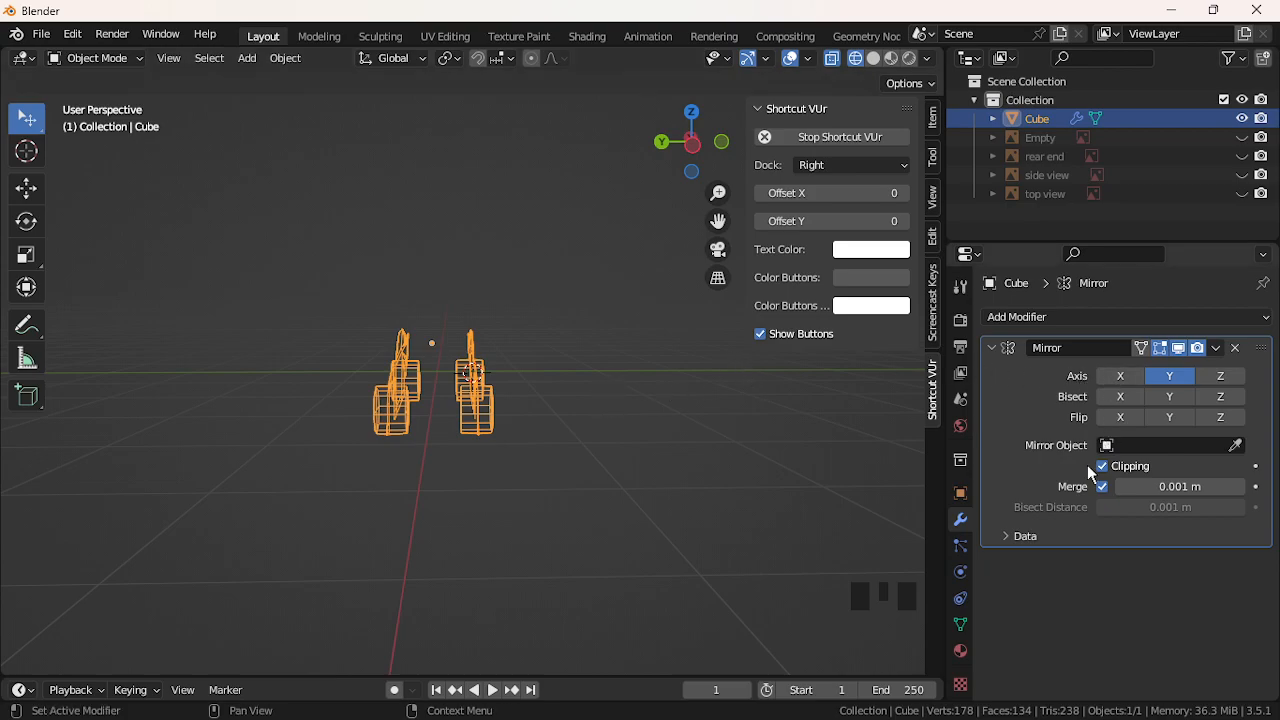
key("g")
left_click(406, 466)
Return to Edit Mode and select the connected car mesh, undoing a trial move
key("ctrl+z")
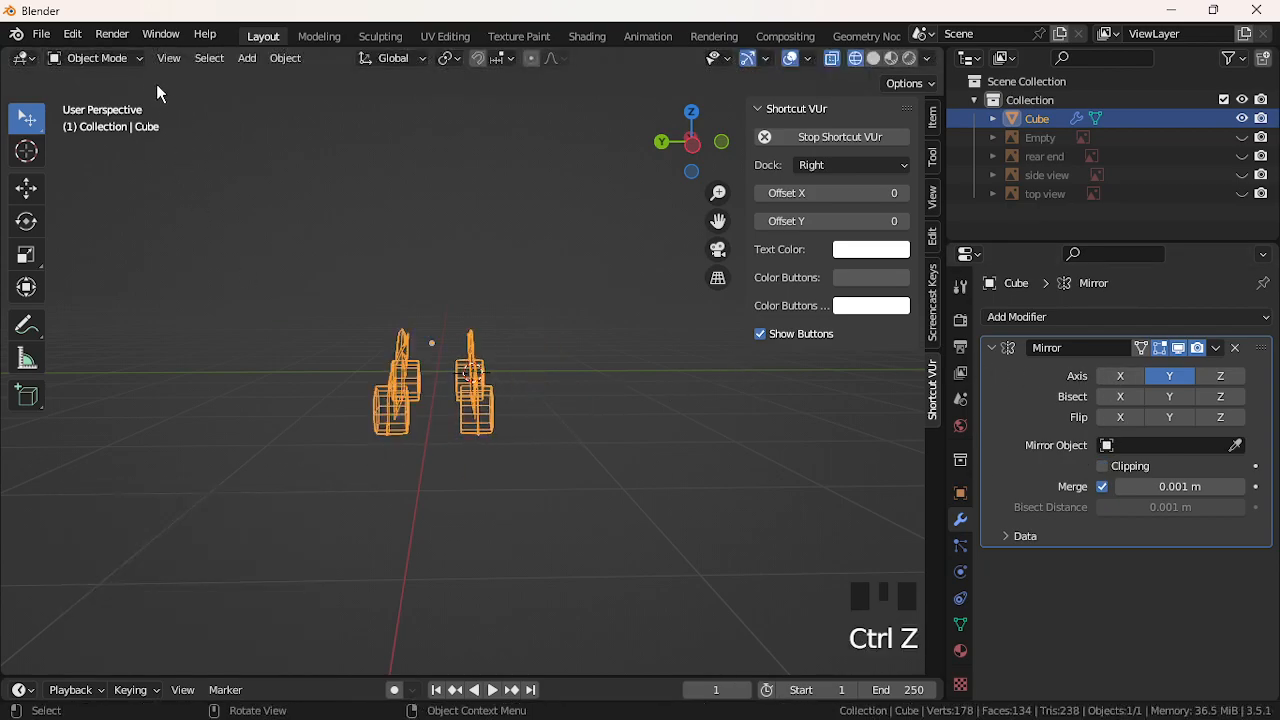
left_click(100, 58)
left_click(97, 100)
left_click(440, 434)
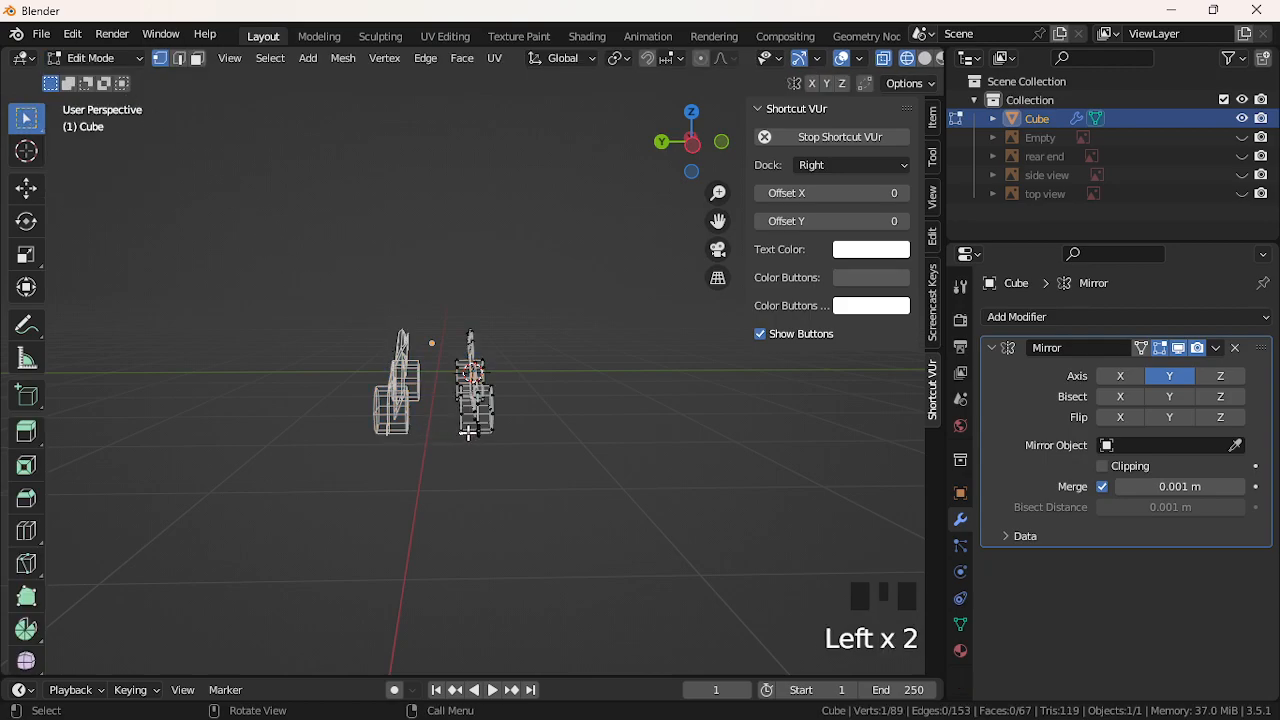
key("l")
key("g")
key("ctrl+z")
Move the whole mesh 0.65279 m along X, then try 0.2872 m along Y and undo it
key("a")
key("g")
left_click(444, 421)
key("g")
key("z")
key("y")
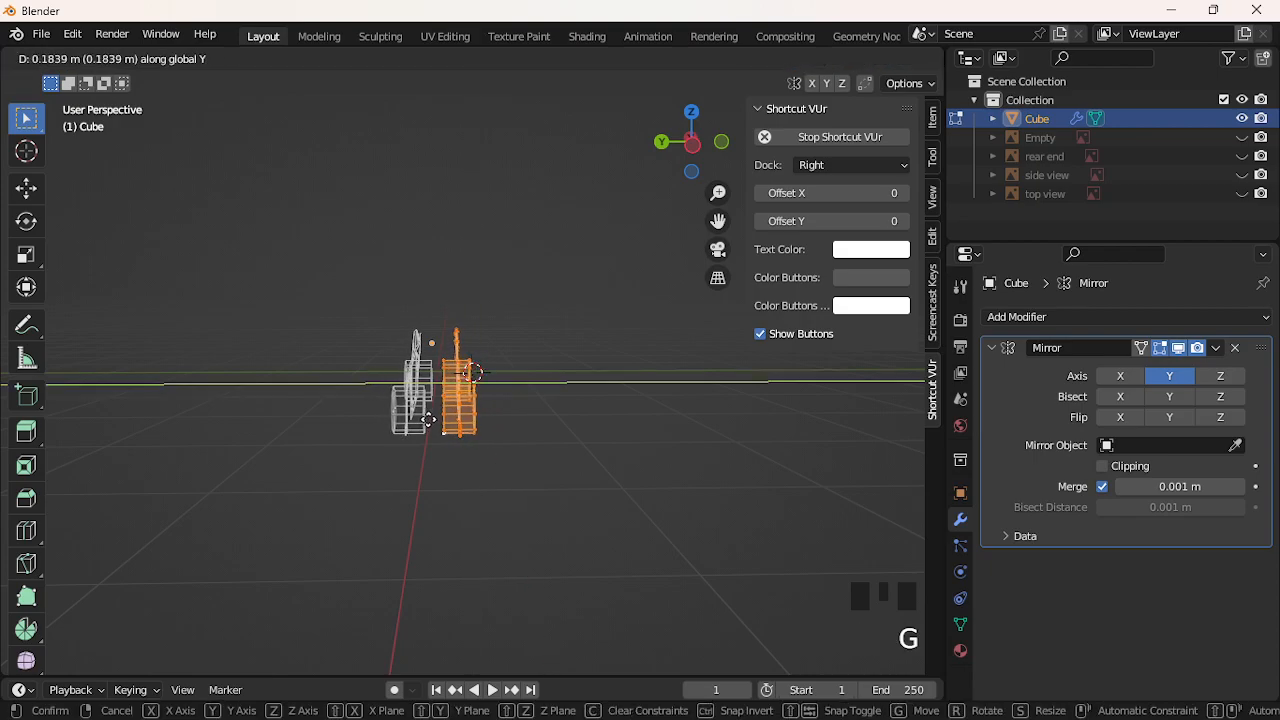
left_click(443, 403)
middle_click_drag(443, 403, 83, 383)
key("ctrl+z")
Deselect everything and delete the Mirror modifier, leaving a single car body
left_click(279, 401)
middle_click_drag(283, 397, 714, 440)
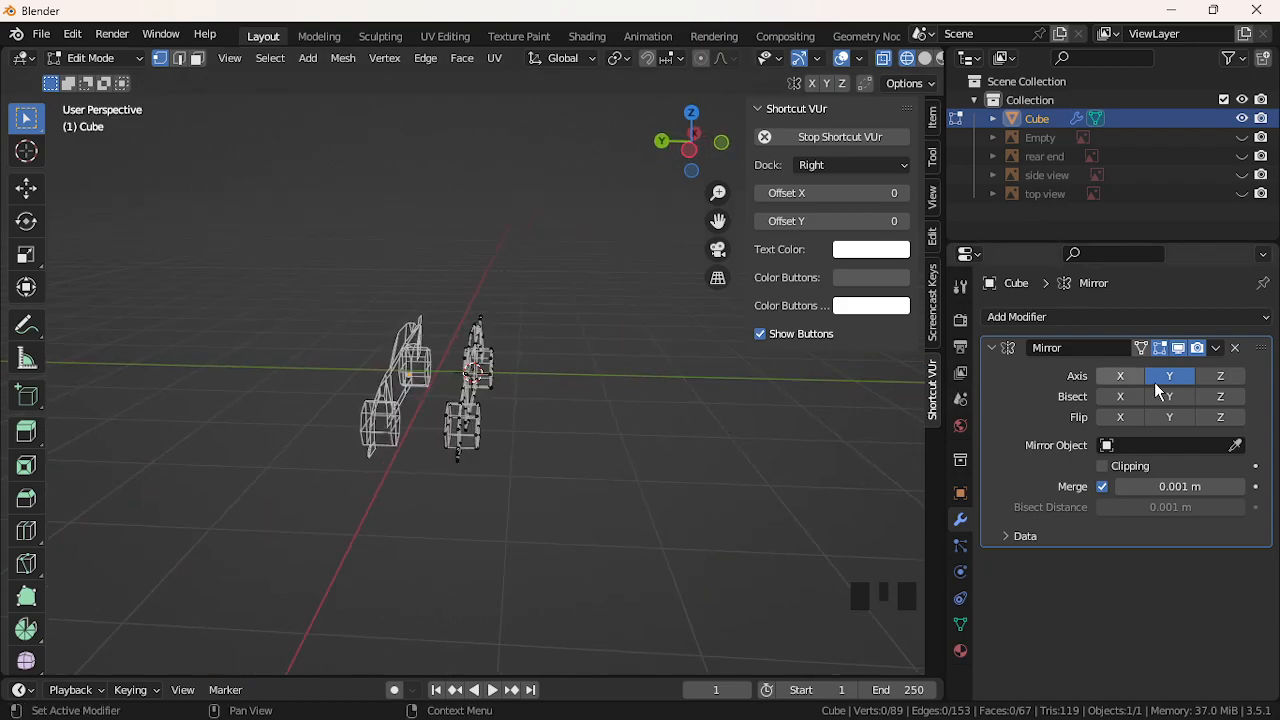
left_click(1240, 352)
middle_click_drag(429, 414, 232, 384)
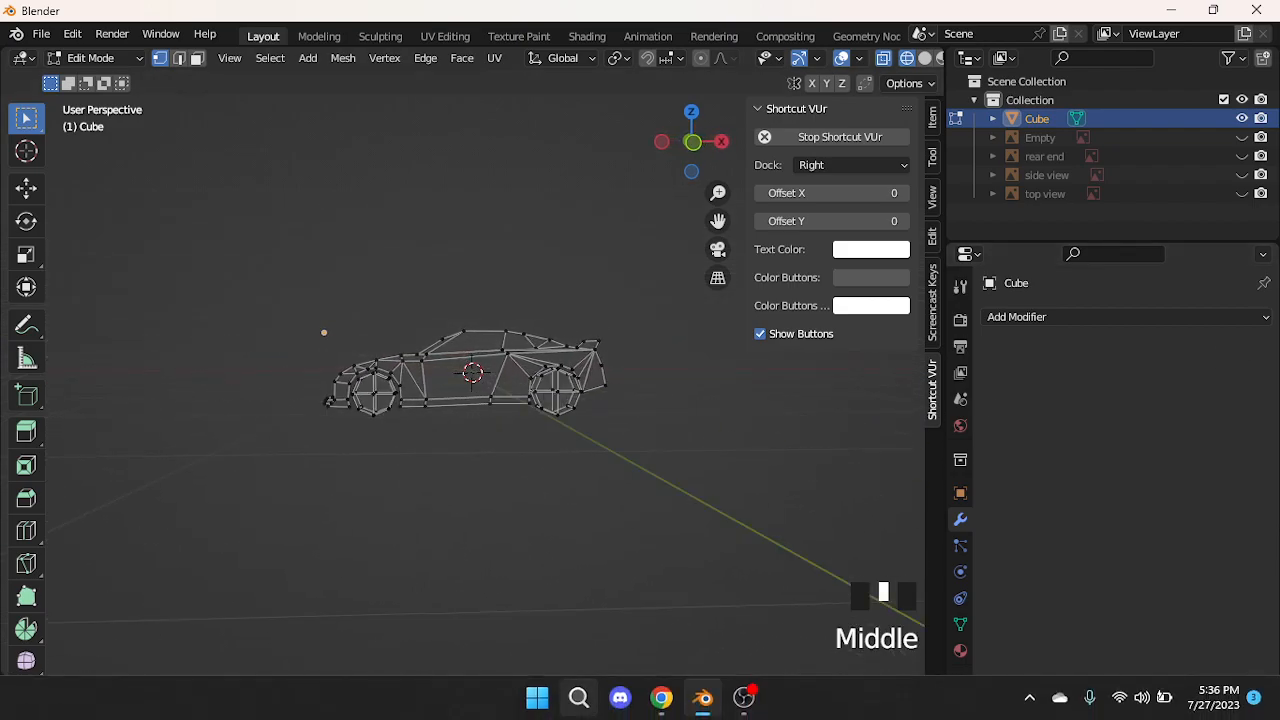
Show all four reference images and snap to an orthographic rear view
left_click(1242, 193)
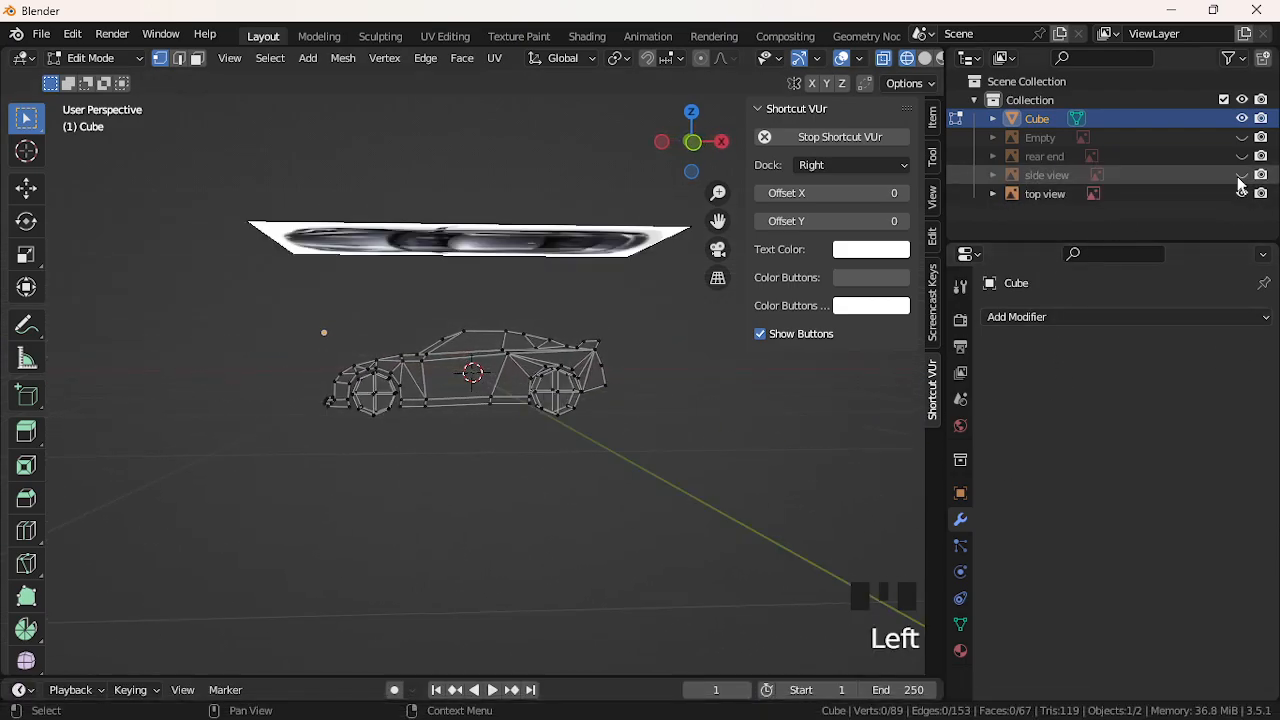
left_click(1242, 175)
left_click(1242, 156)
left_click(1242, 137)
middle_click_drag(297, 498, 80, 497)
scroll(133, 437, "down", 3)
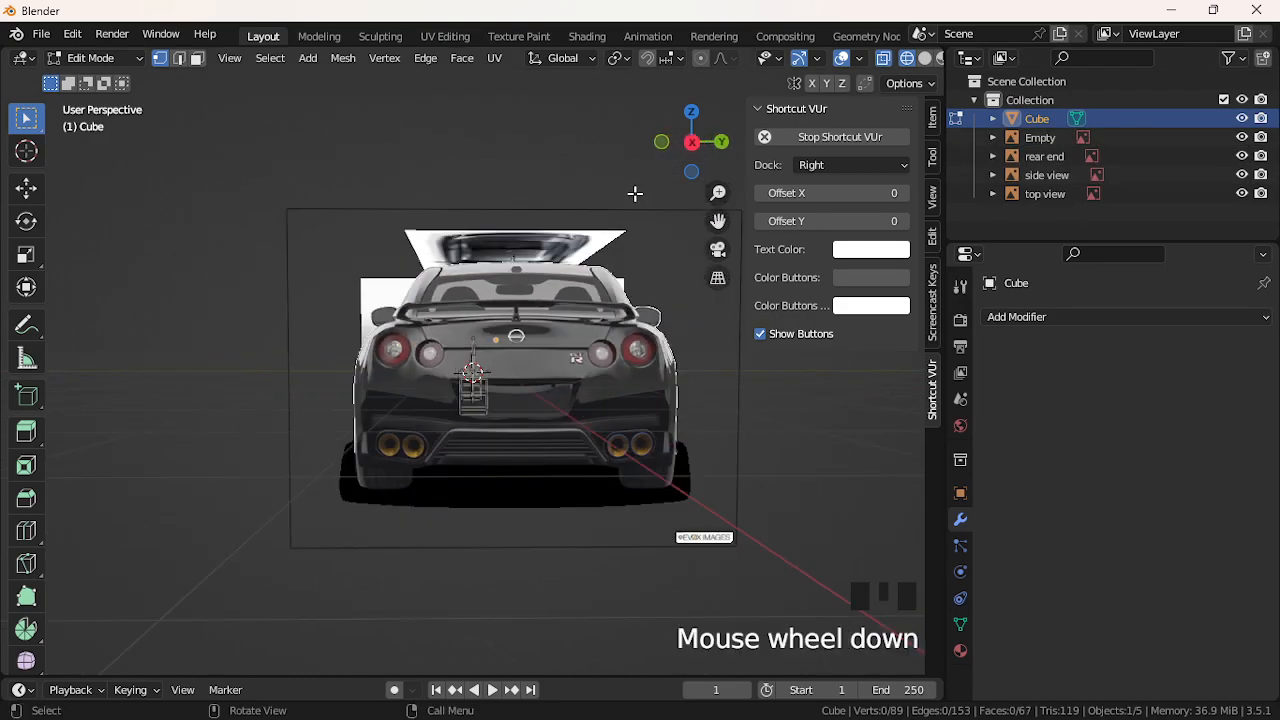
left_click(689, 145)
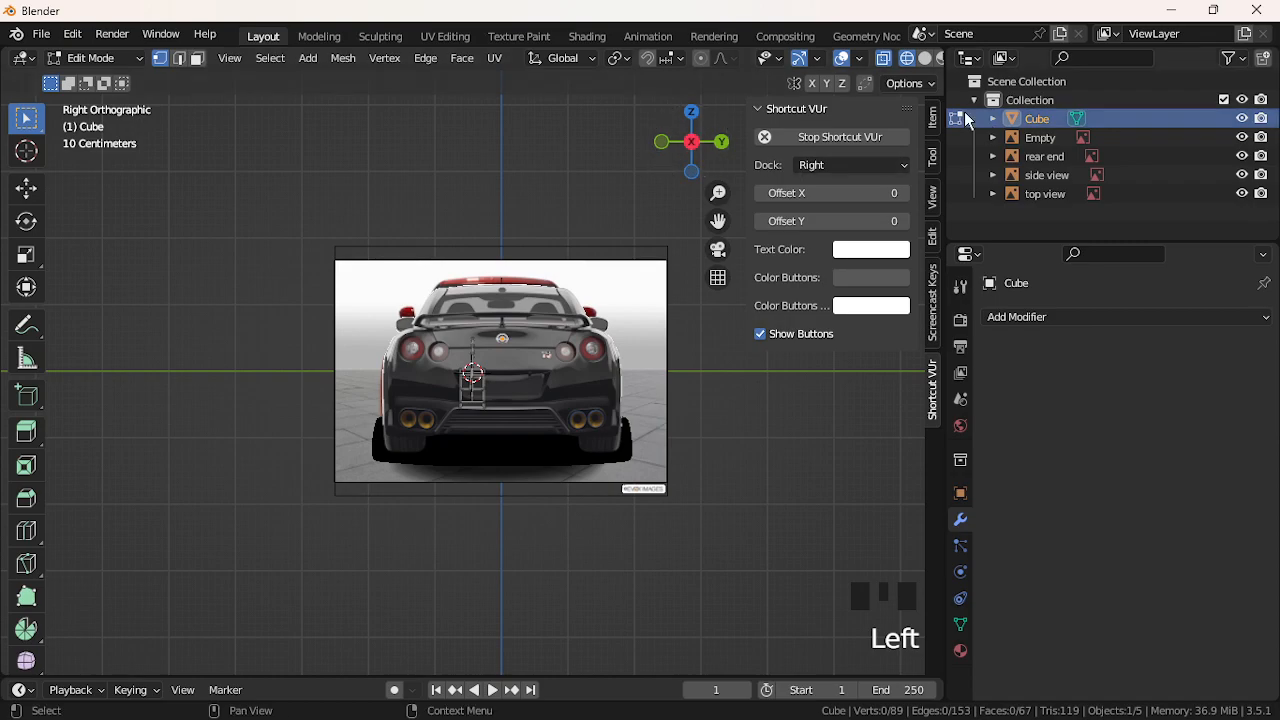
Hide the car body mesh and the top view reference image
left_click(1241, 119)
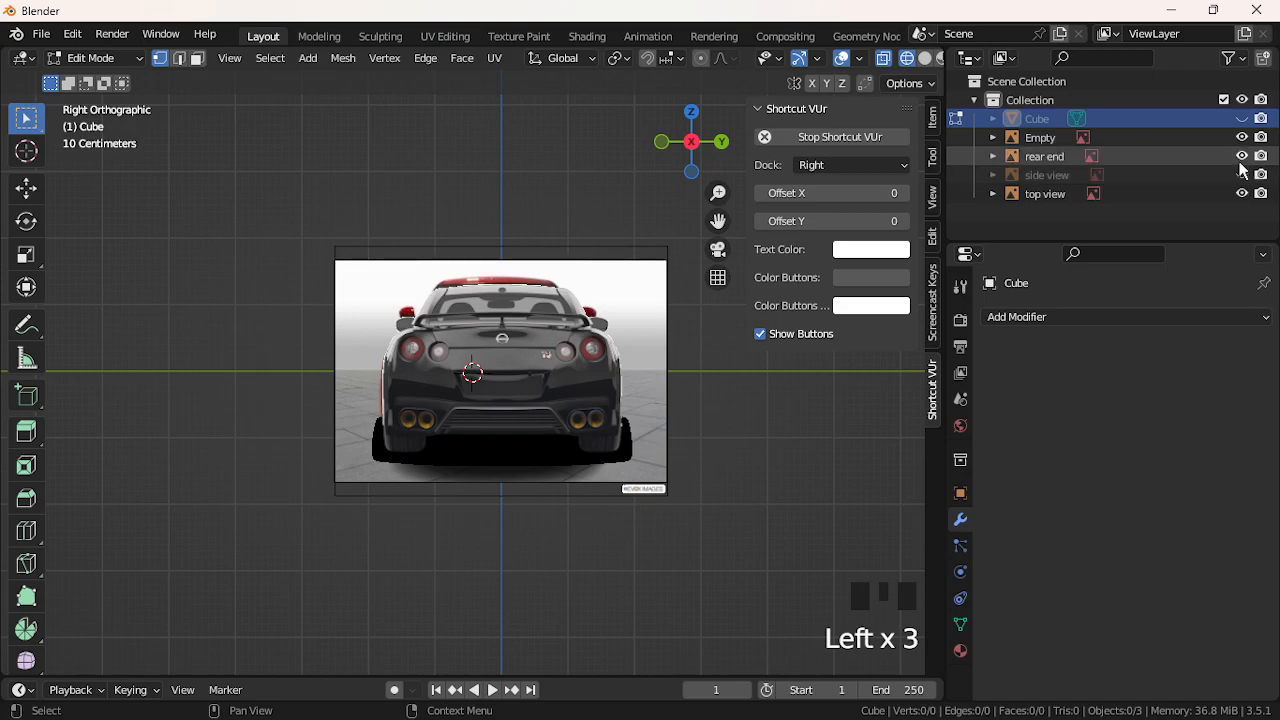
left_click_drag(1242, 193, 1241, 156)
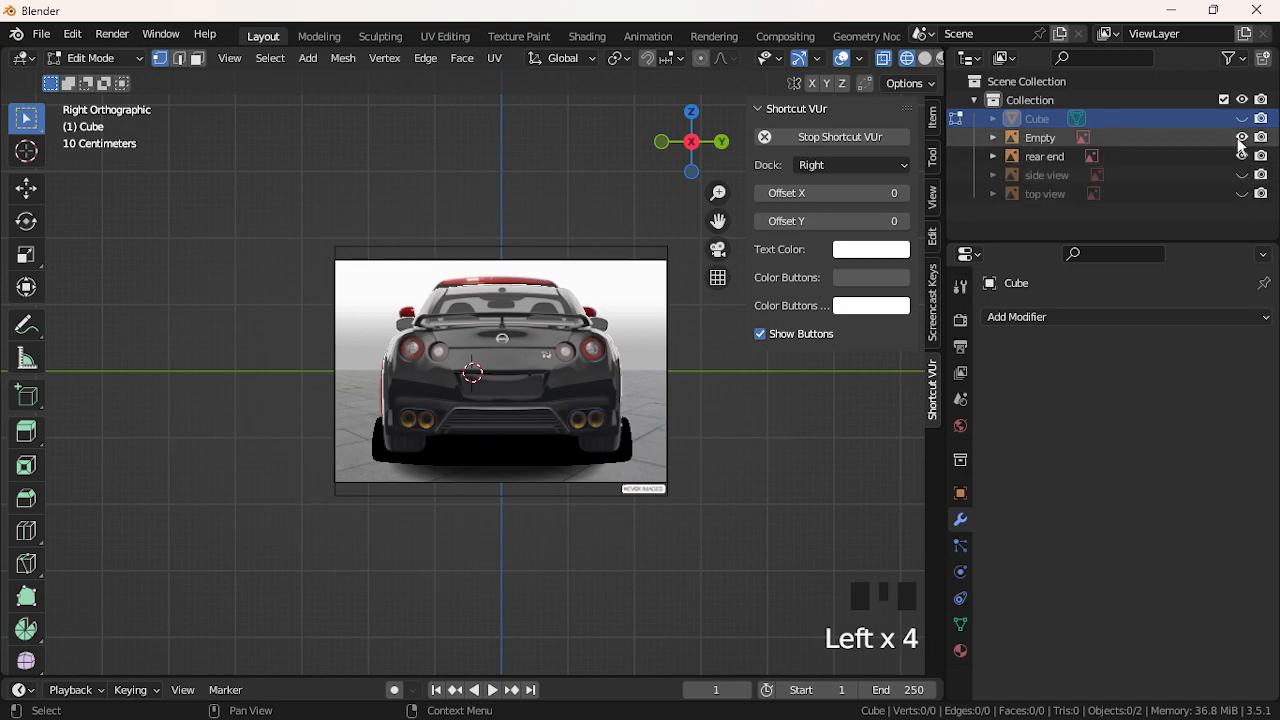
middle_click_drag(493, 300, 731, 295)
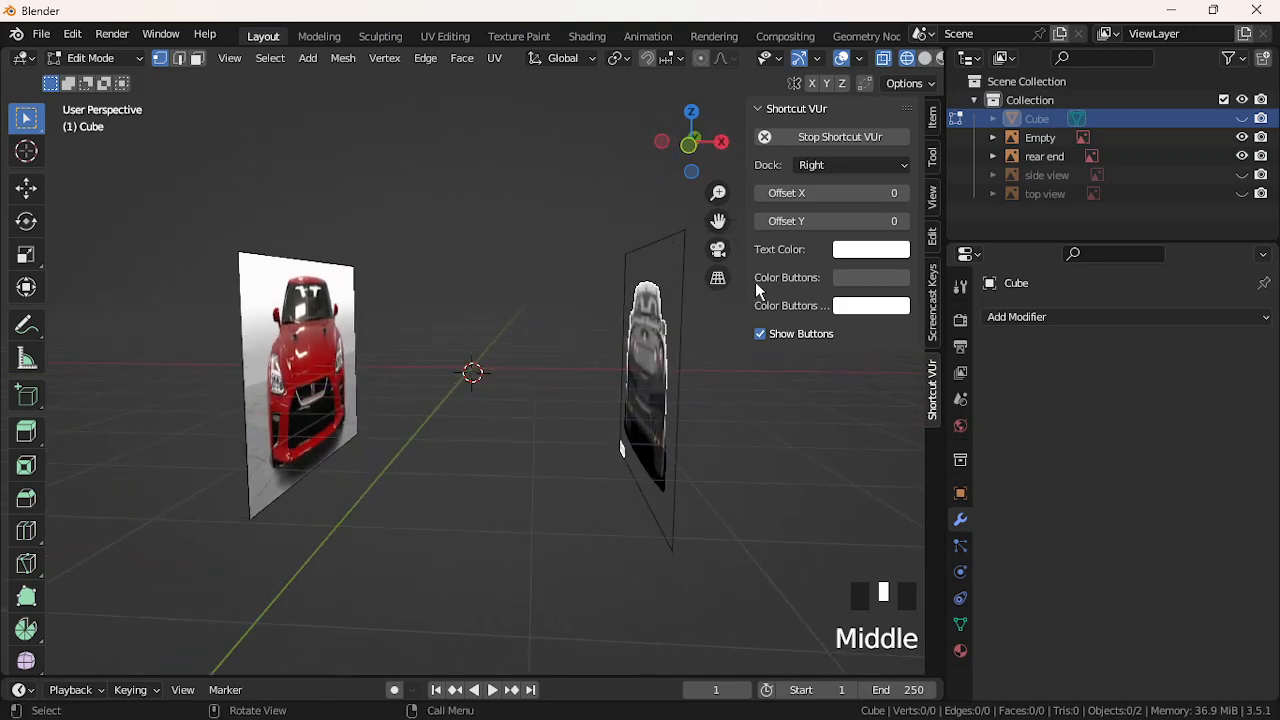
Rename the Empty to 'front end', hide it, and return to the orthographic rear view
left_click(1054, 136)
left_click(1052, 136)
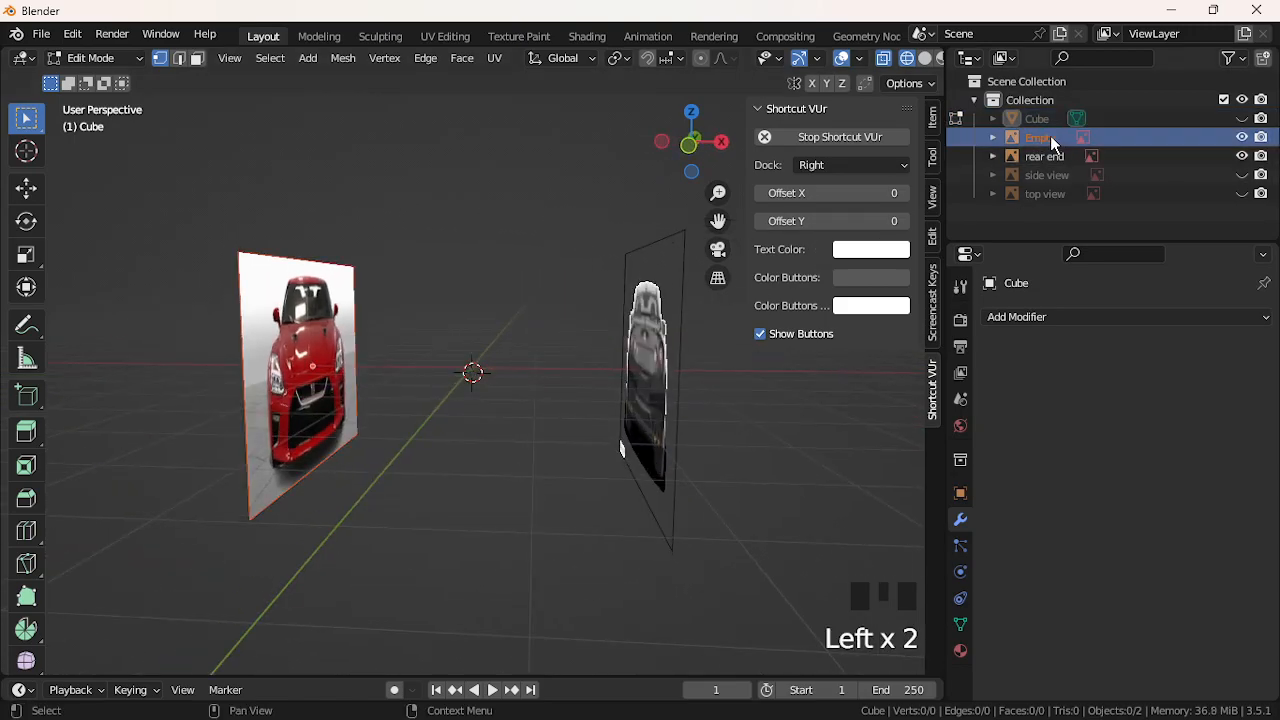
double_click(1052, 136)
type("front end")
key("Return")
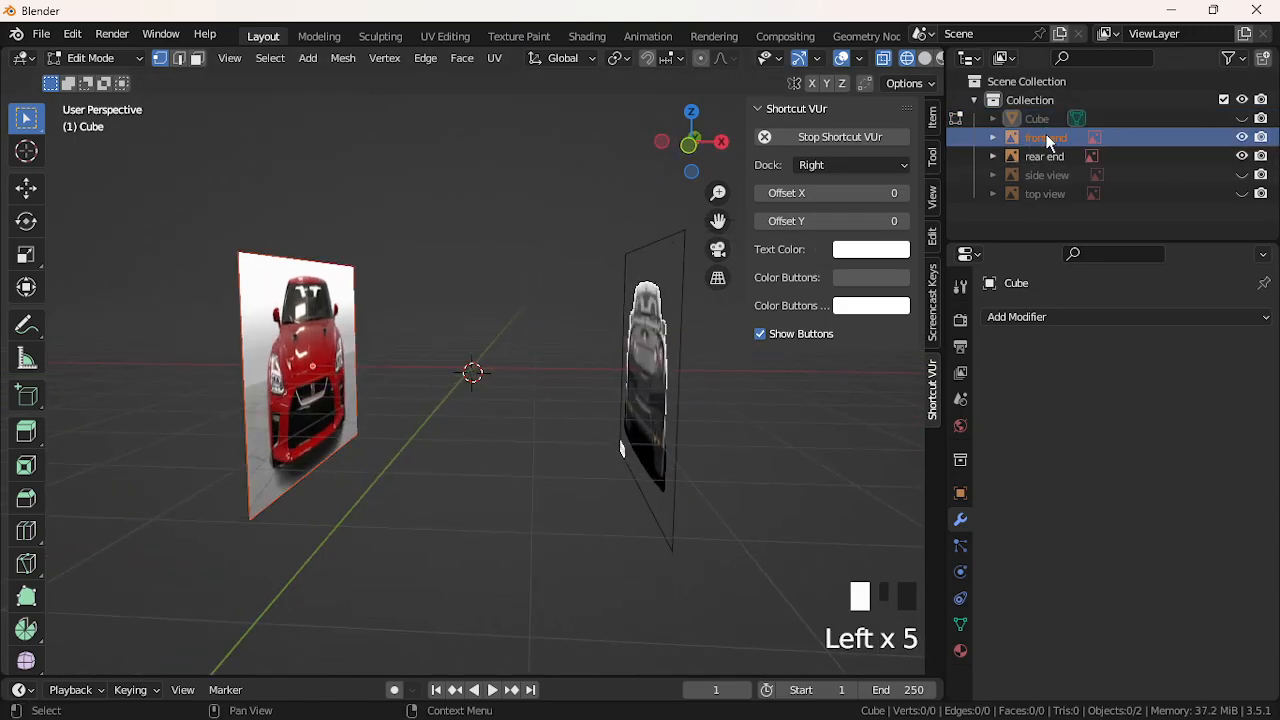
left_click(1242, 137)
middle_click_drag(486, 374, 291, 380)
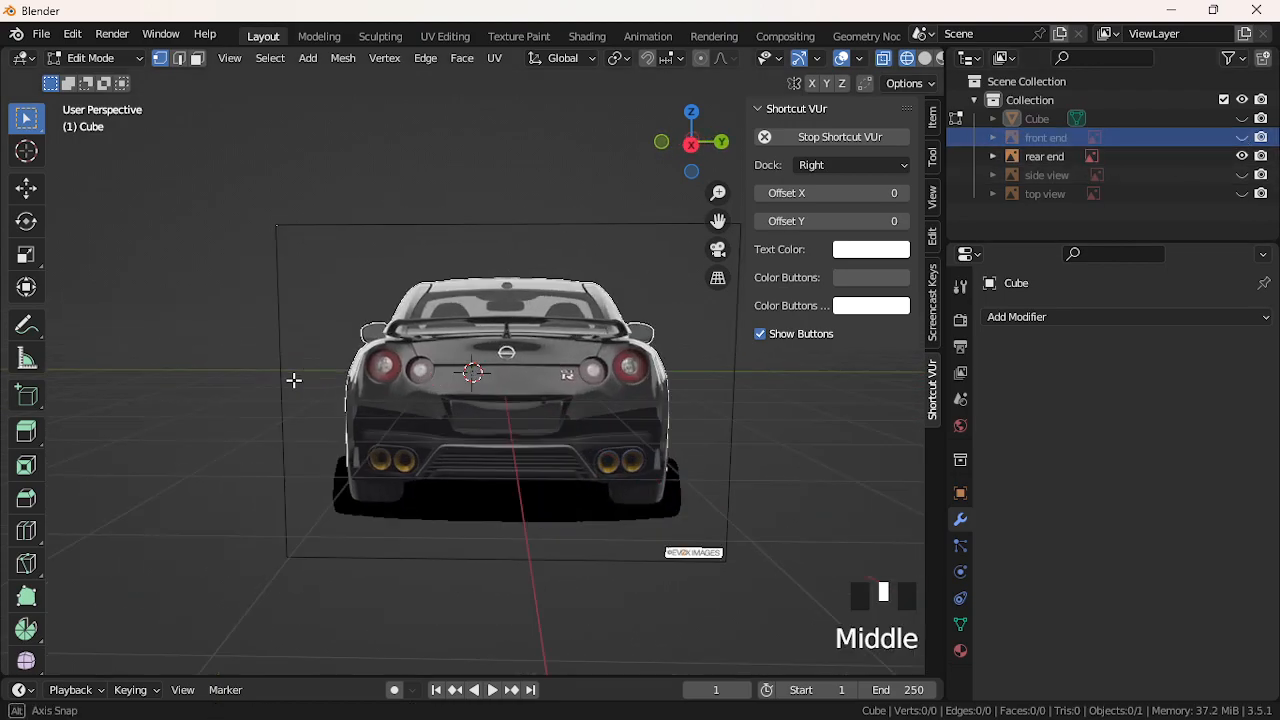
left_click(691, 145)
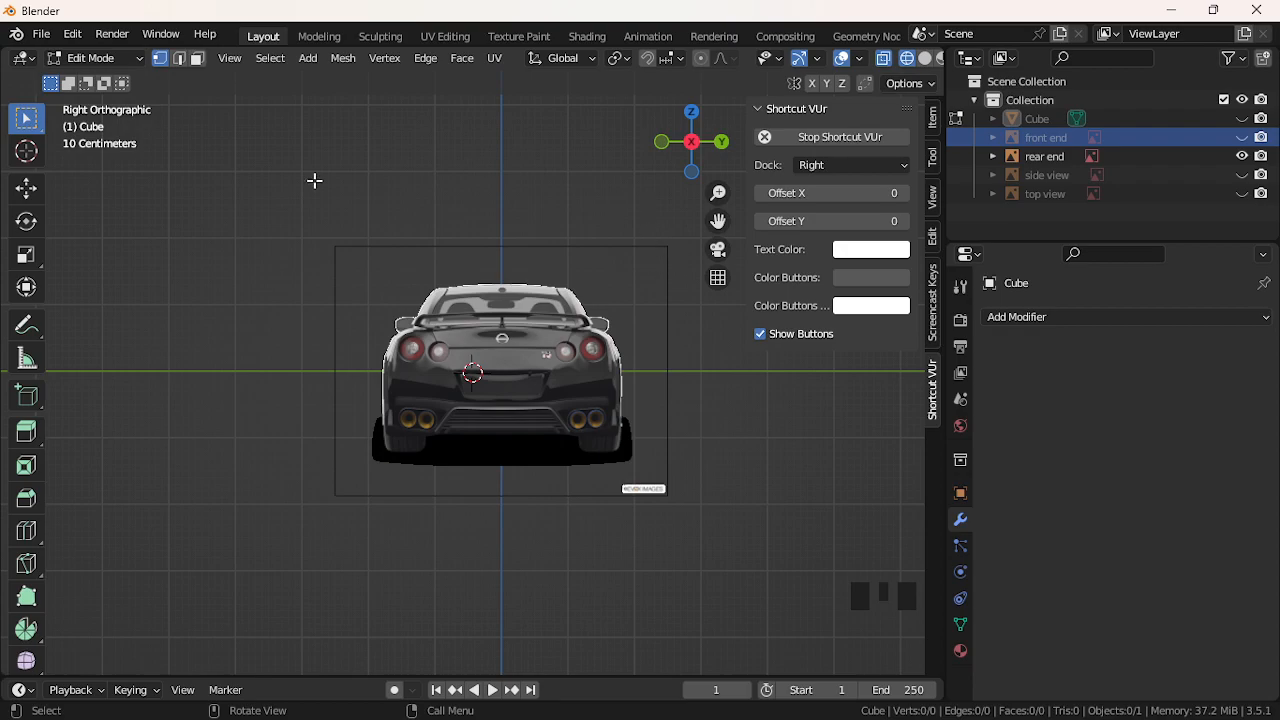
Add a cube to the mesh and make the car body visible again
left_click(270, 58)
mouse_move(305, 58)
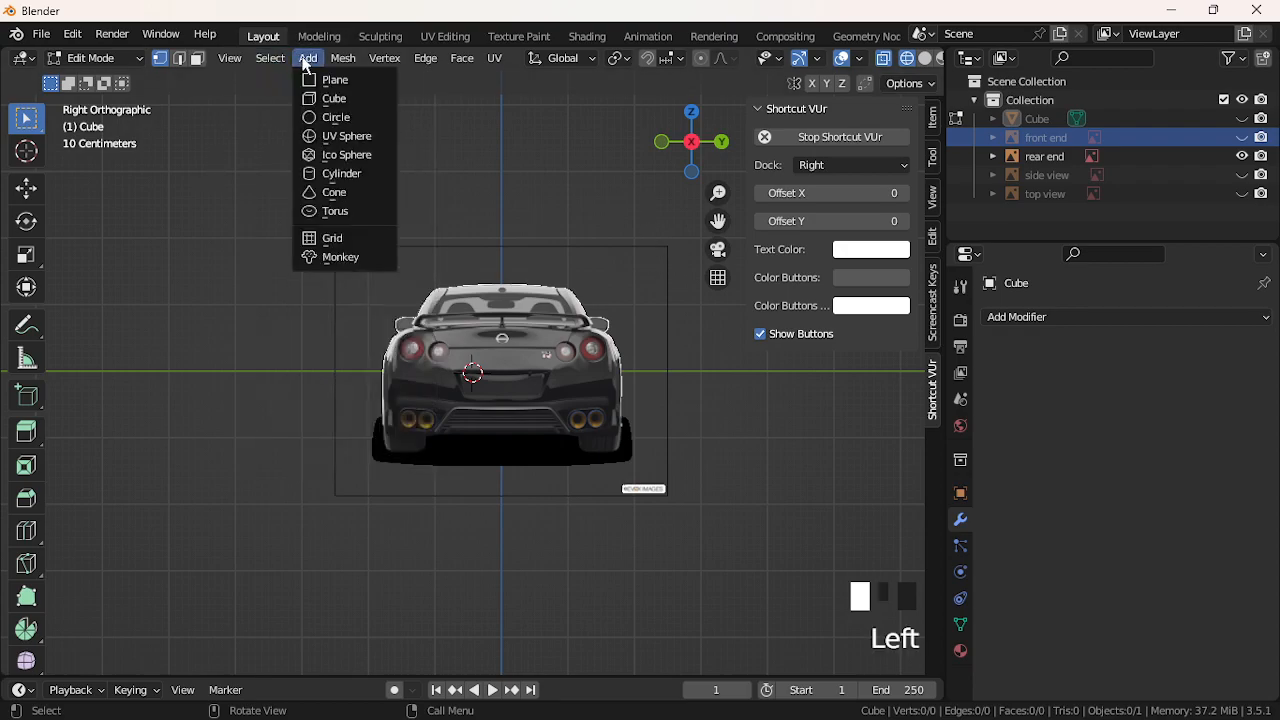
left_click(334, 100)
middle_click_drag(200, 310, 423, 341)
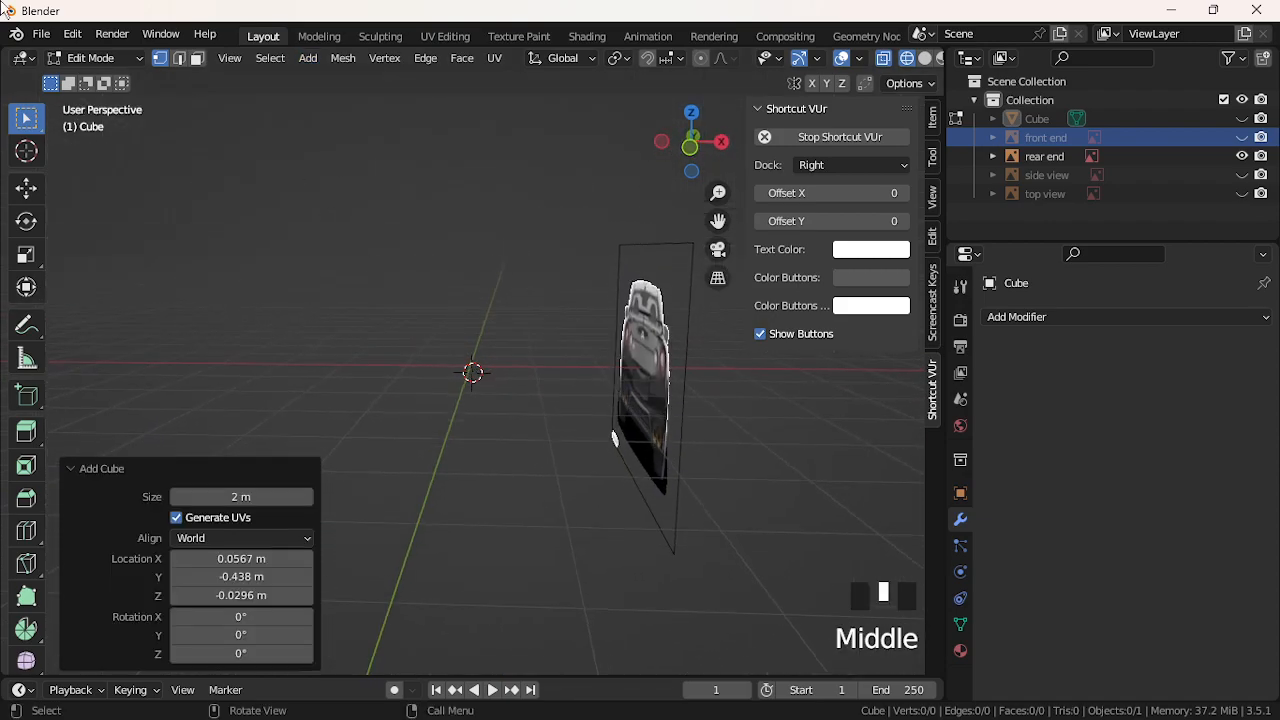
left_click(1242, 119)
middle_click_drag(480, 340, 329, 334)
scroll(367, 319, "down", 4)
Move the cube along X and sideways over the rear panel between the tail lights
key("g")
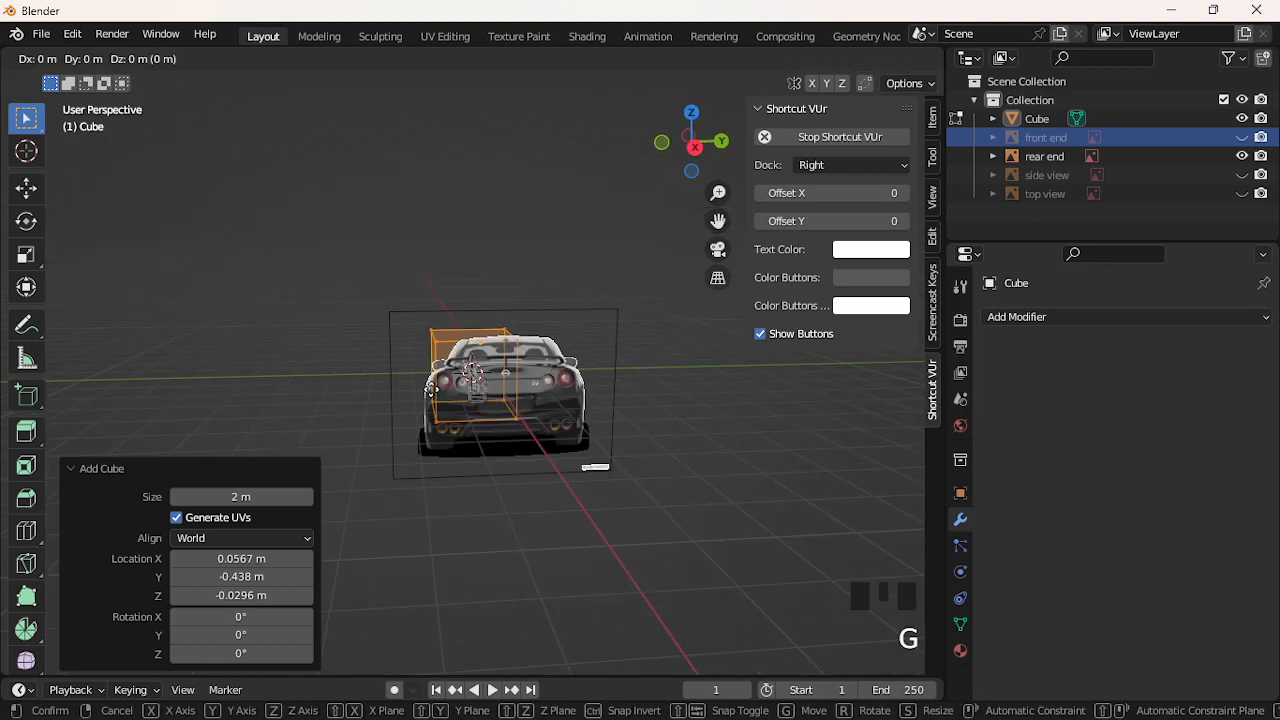
left_click(478, 428)
middle_click_drag(478, 428, 520, 380)
left_click(688, 140)
scroll(580, 295, "up", 5)
key("g")
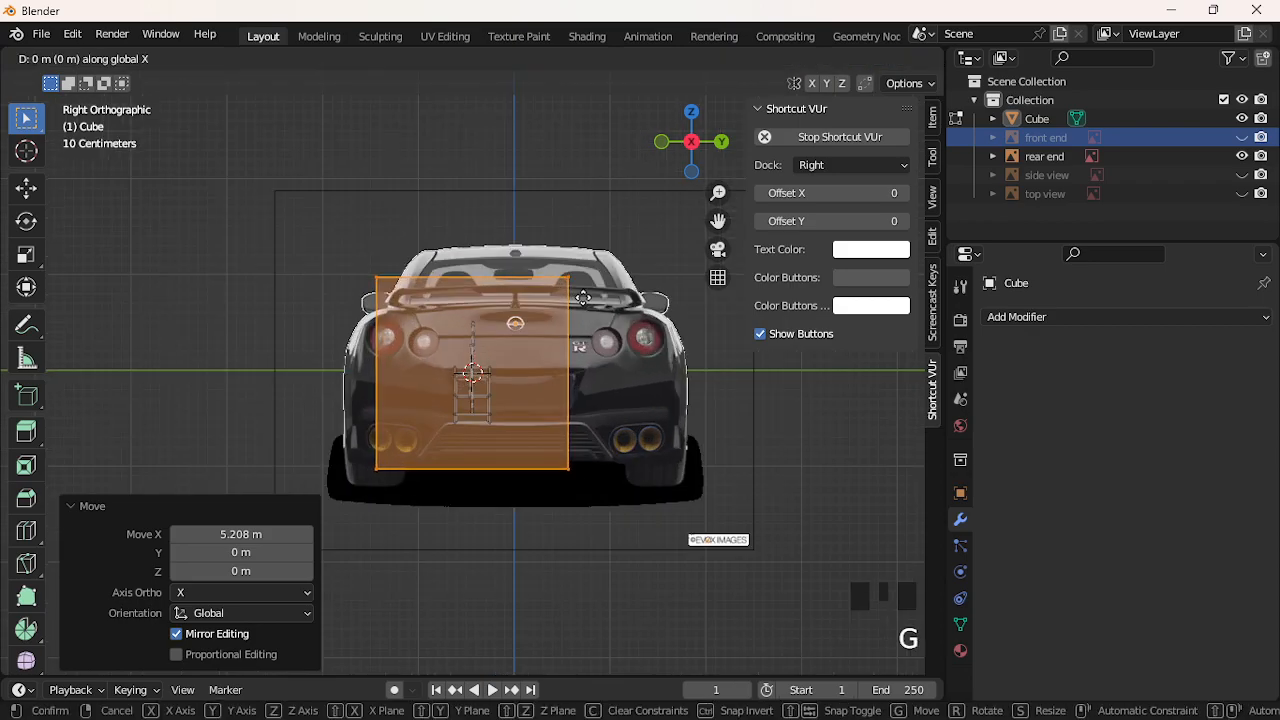
left_click(624, 330)
Scale the cube to 0.572 and check it from the orthographic rear view
key("s")
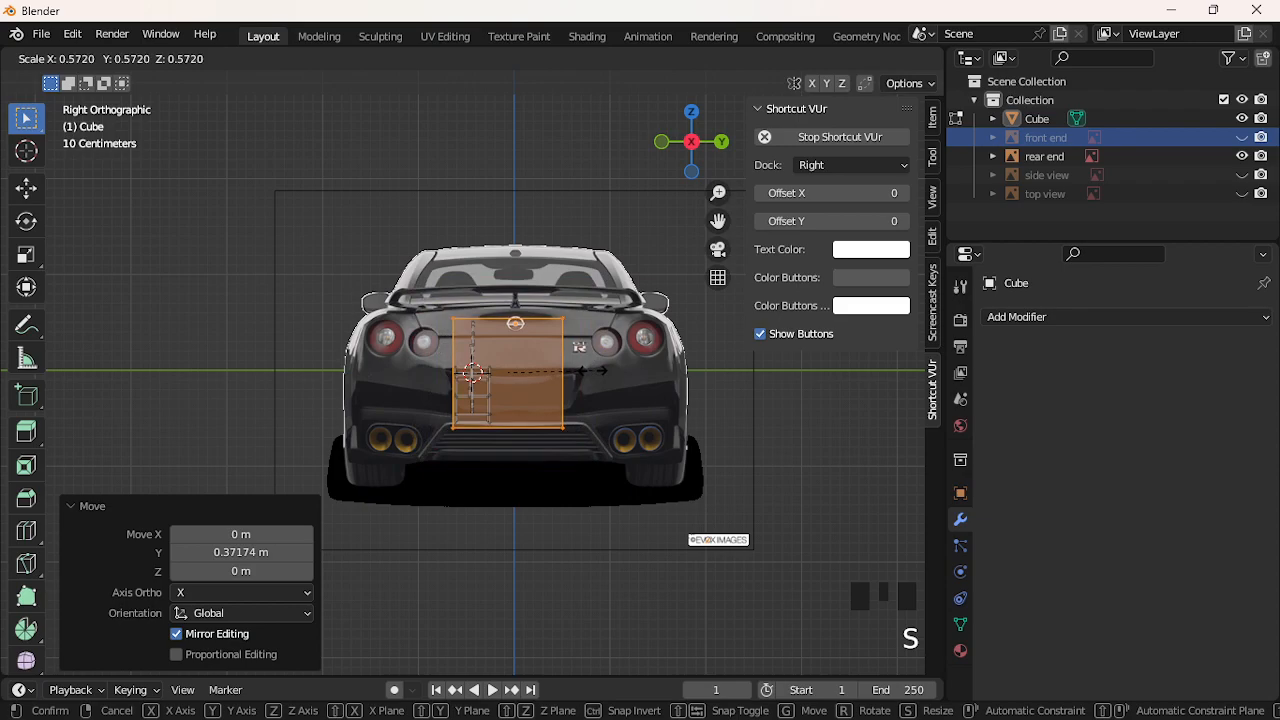
left_click(578, 377)
scroll(457, 377, "up", 2)
middle_click_drag(457, 377, 432, 393)
scroll(433, 394, "down", 2)
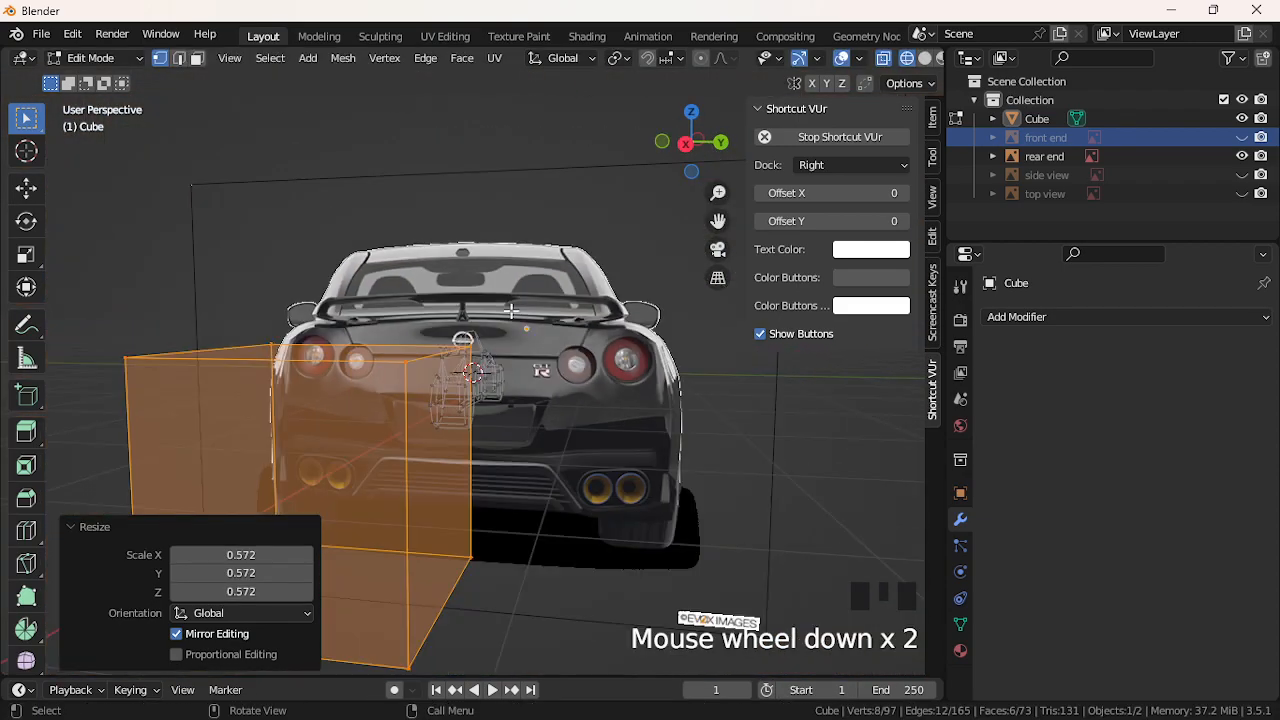
left_click(687, 143)
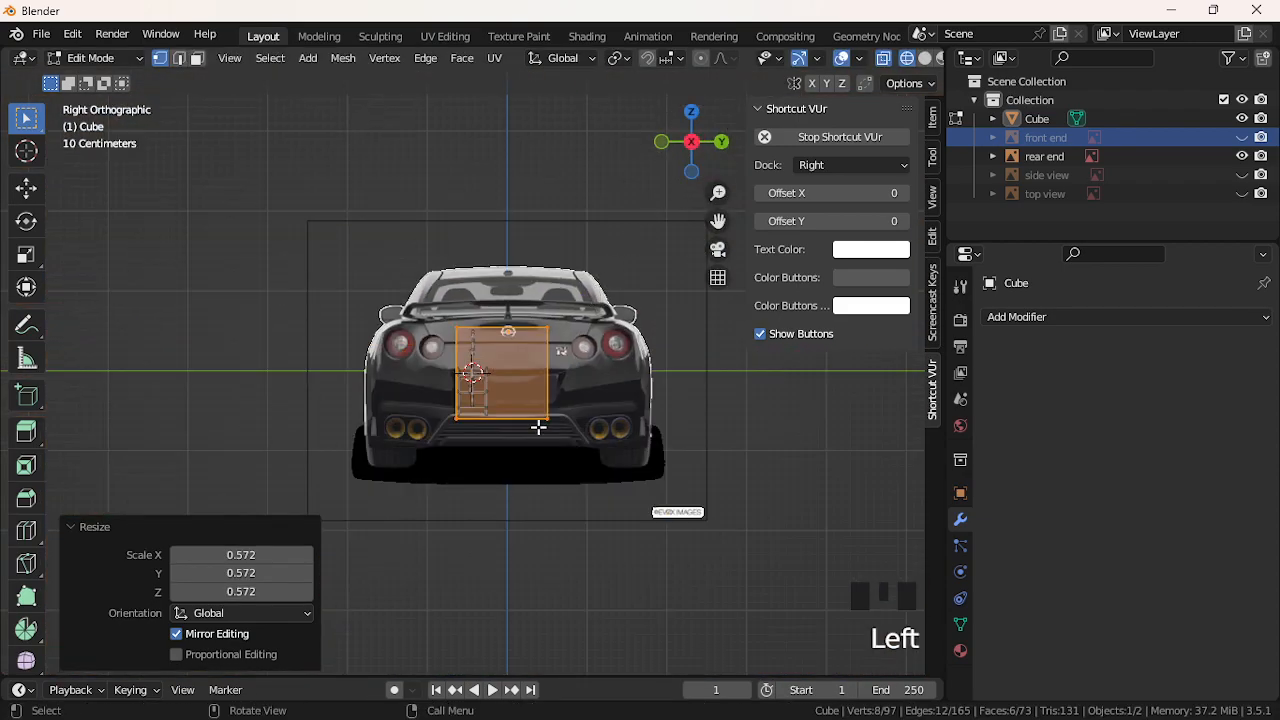
Box-select the cube's four front corners and delete them, then undo the deletion
middle_click_drag(474, 375, 570, 420)
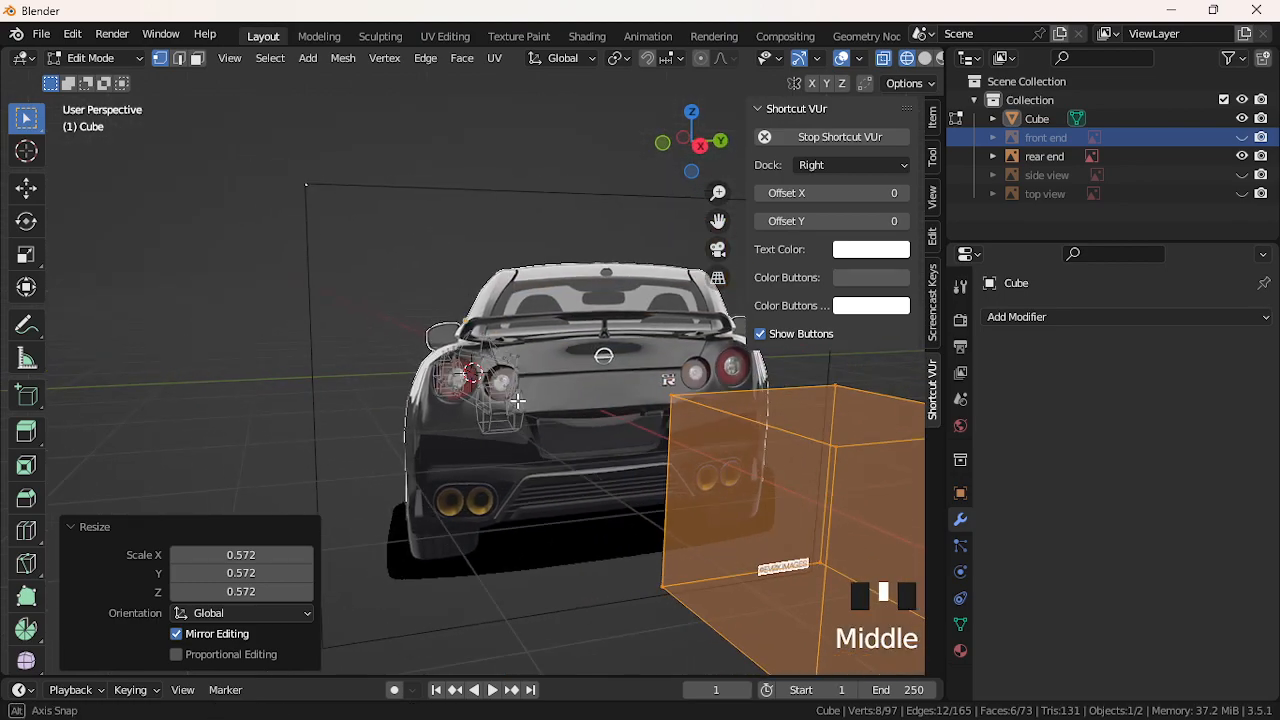
scroll(570, 420, "down", 2)
left_click(620, 408)
left_click_drag(612, 398, 755, 530)
key("Delete")
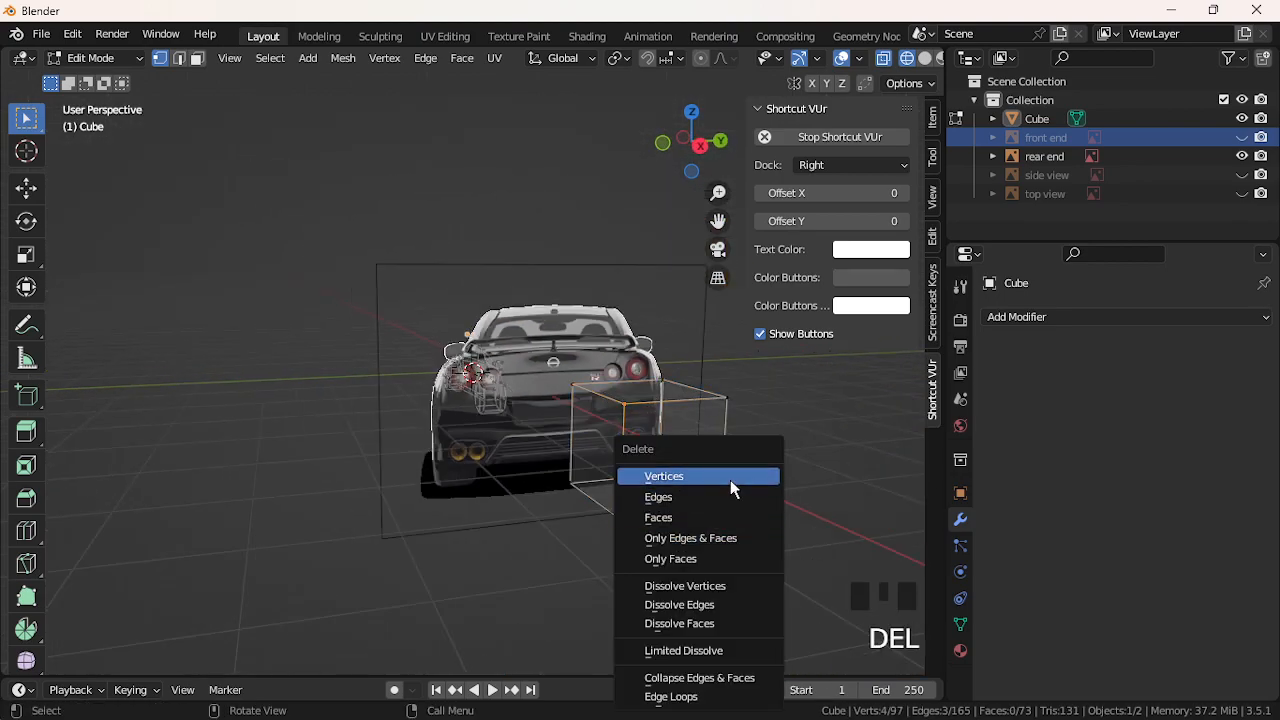
left_click(731, 479)
key("ctrl+z")
Reselect the four front-corner vertices and delete them, leaving one flat face over the rear panel
left_click(724, 402)
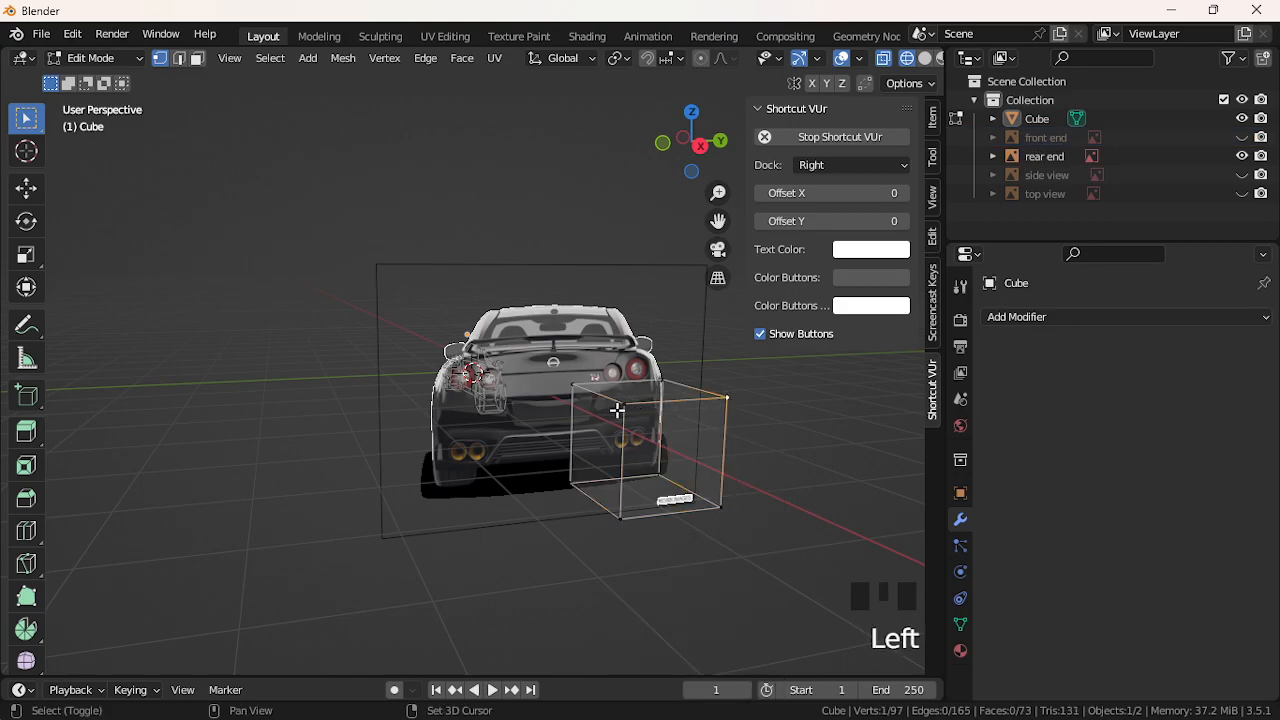
left_click(618, 409, "shift")
left_click(636, 502, "shift")
left_click(735, 508, "shift")
key("Delete")
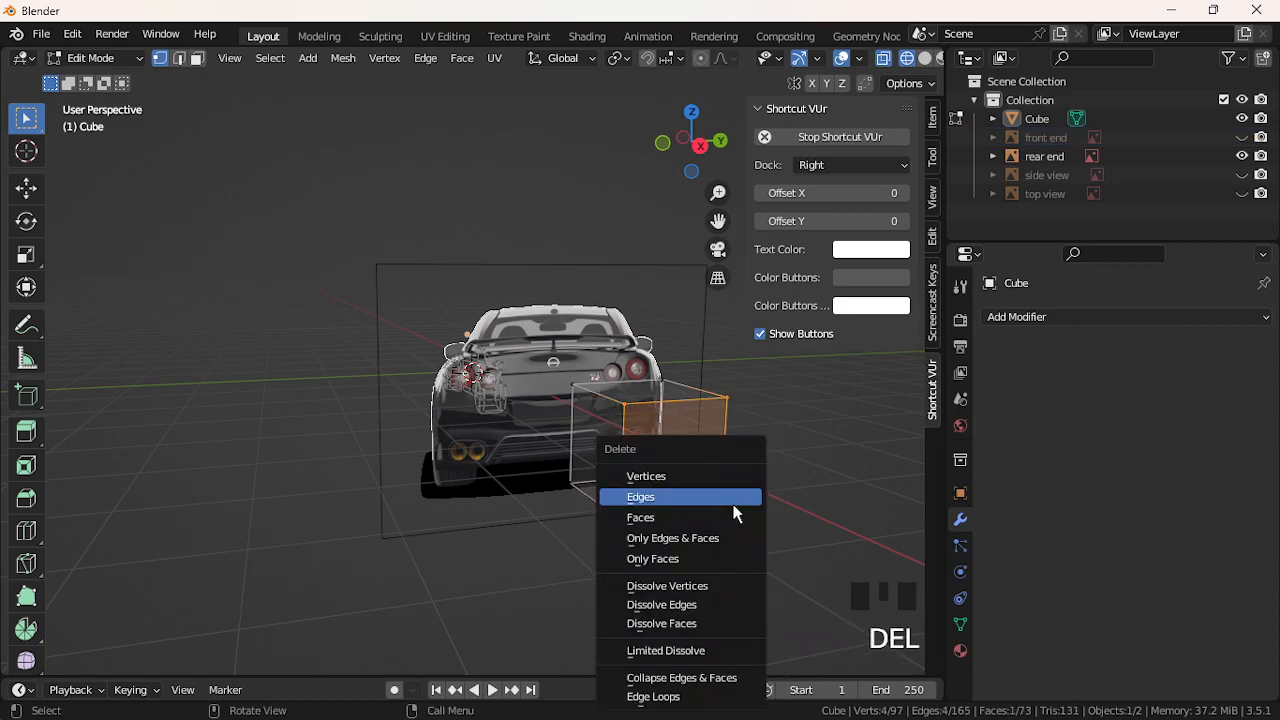
left_click(728, 477)
middle_click_drag(517, 428, 495, 424)
scroll(495, 424, "up", 1)
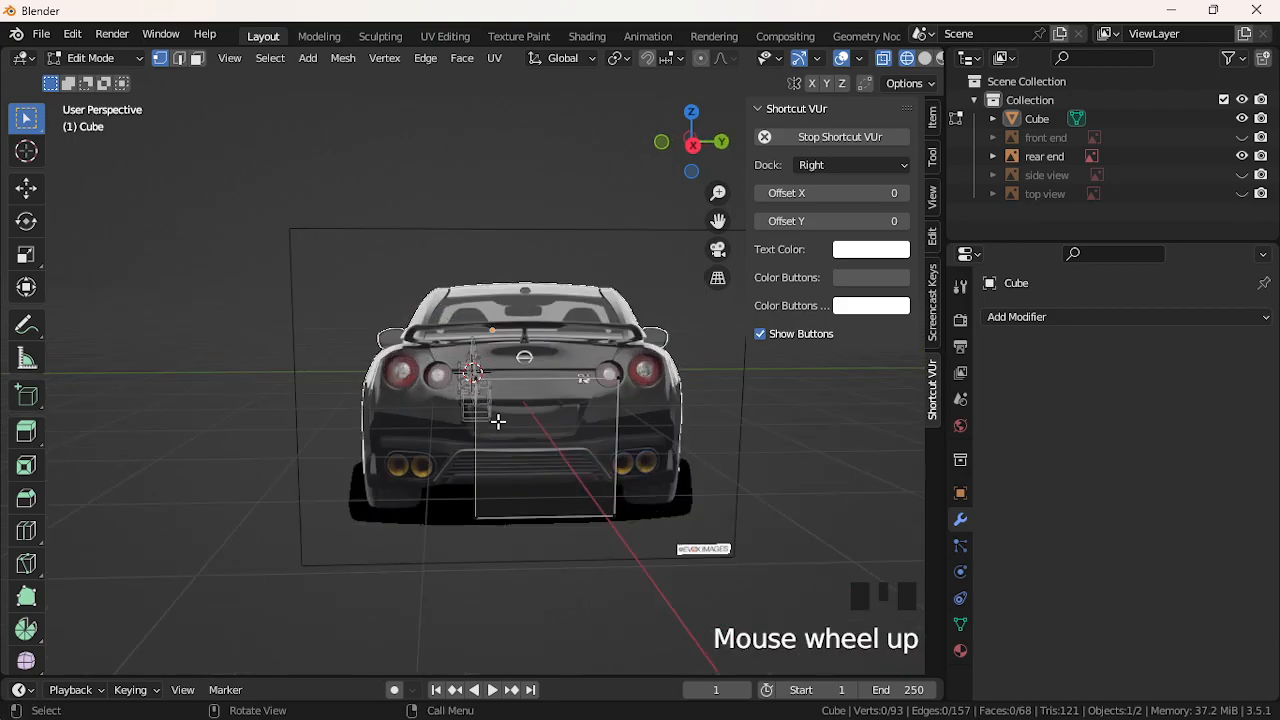
left_click(688, 148)
left_click(689, 148)
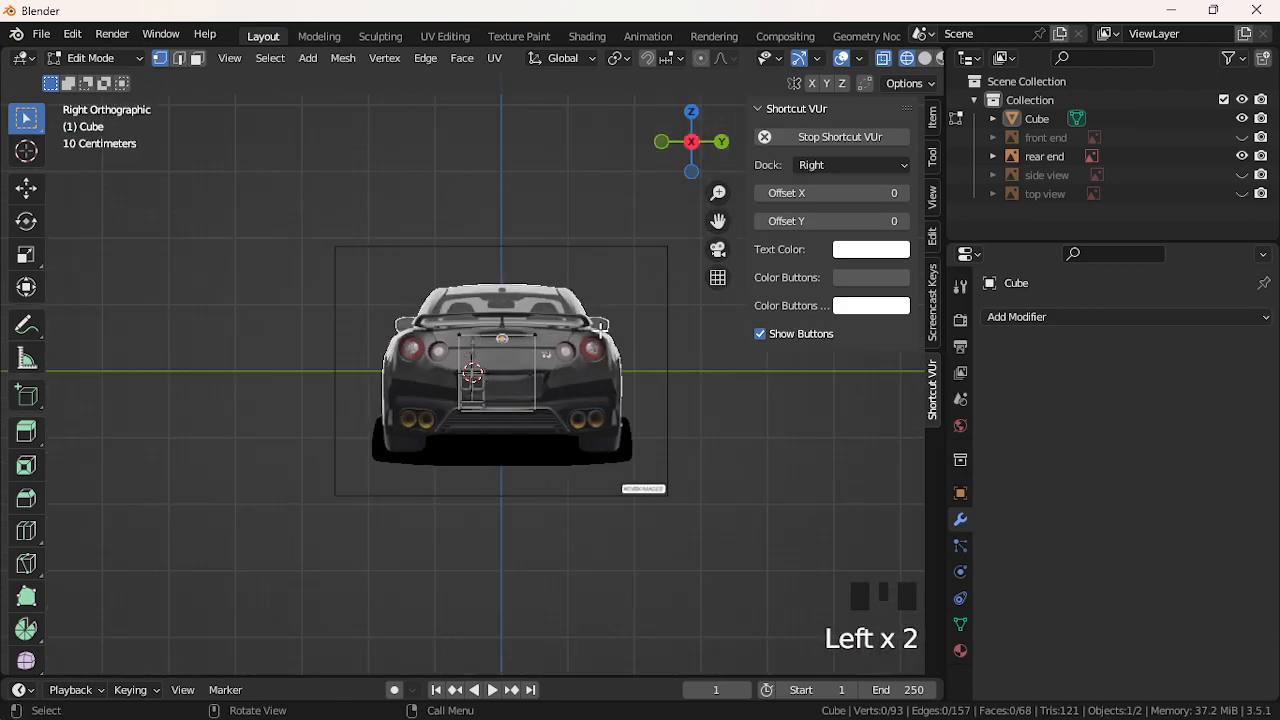
left_click(537, 413)
Fit the remaining face over the rear panel: shift it sideways, scale to 1.073, raise slightly
key("l")
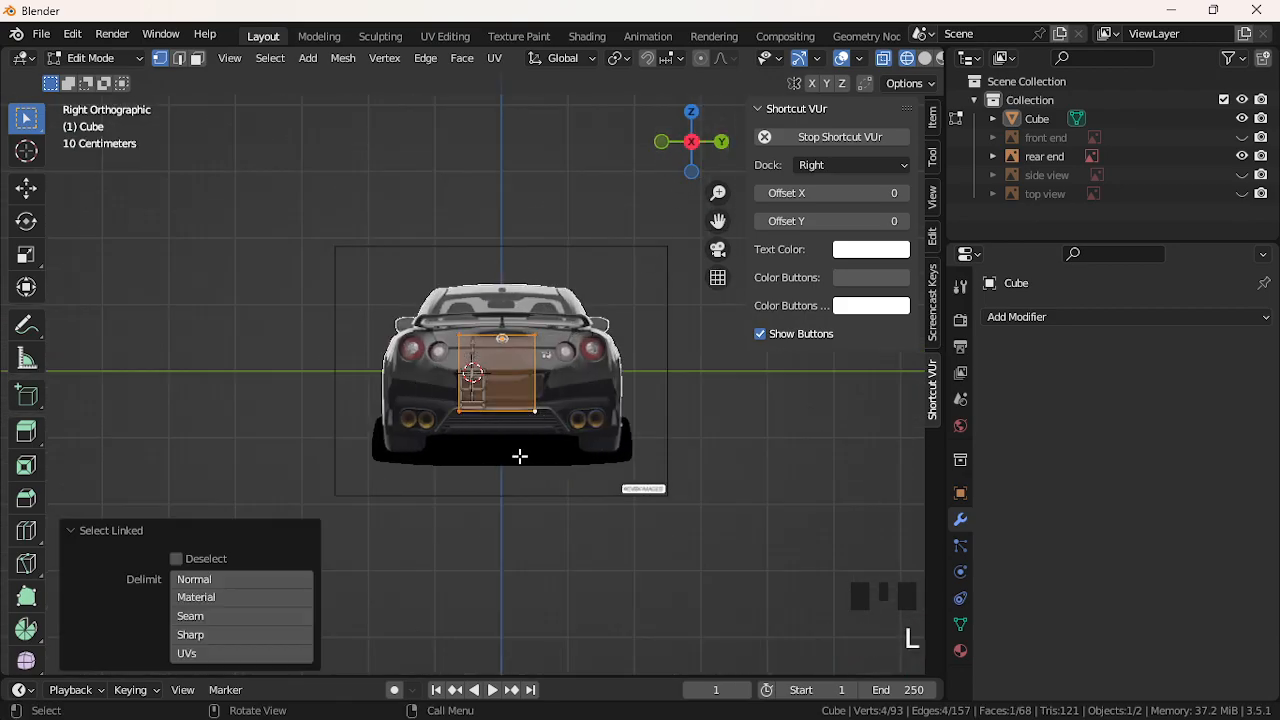
key("g")
key("z")
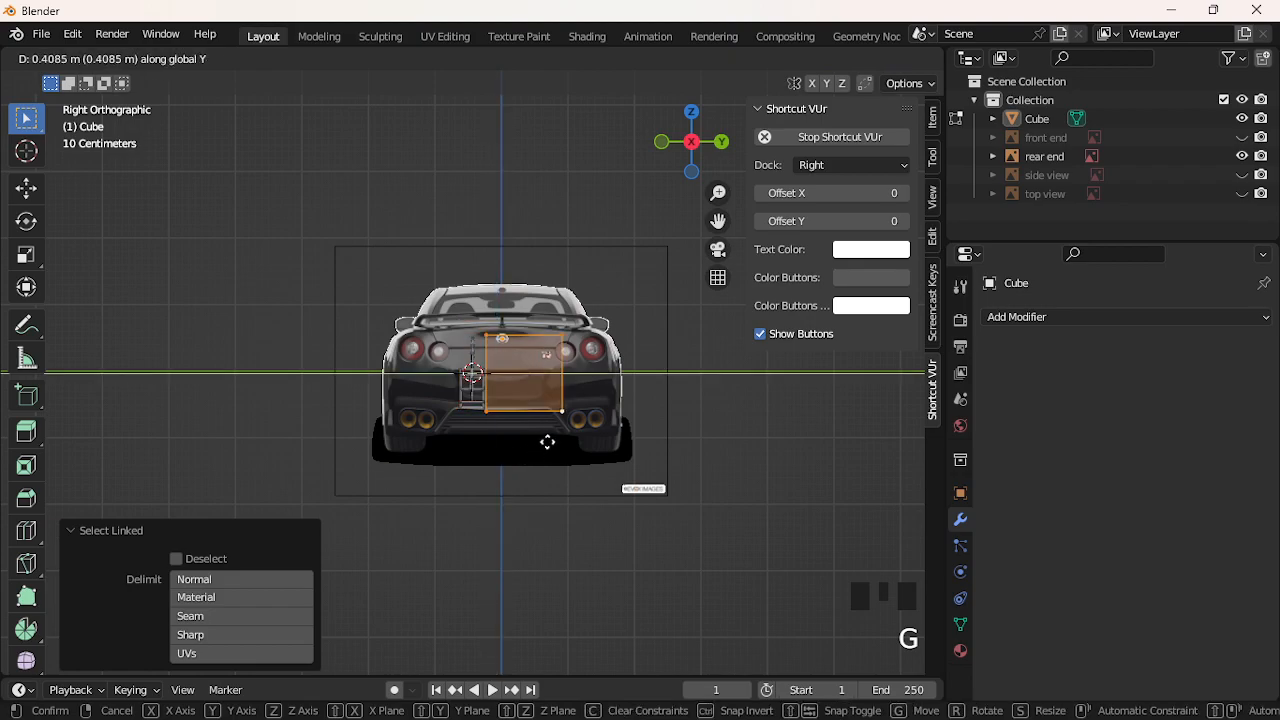
key("y")
left_click(522, 436)
key("s")
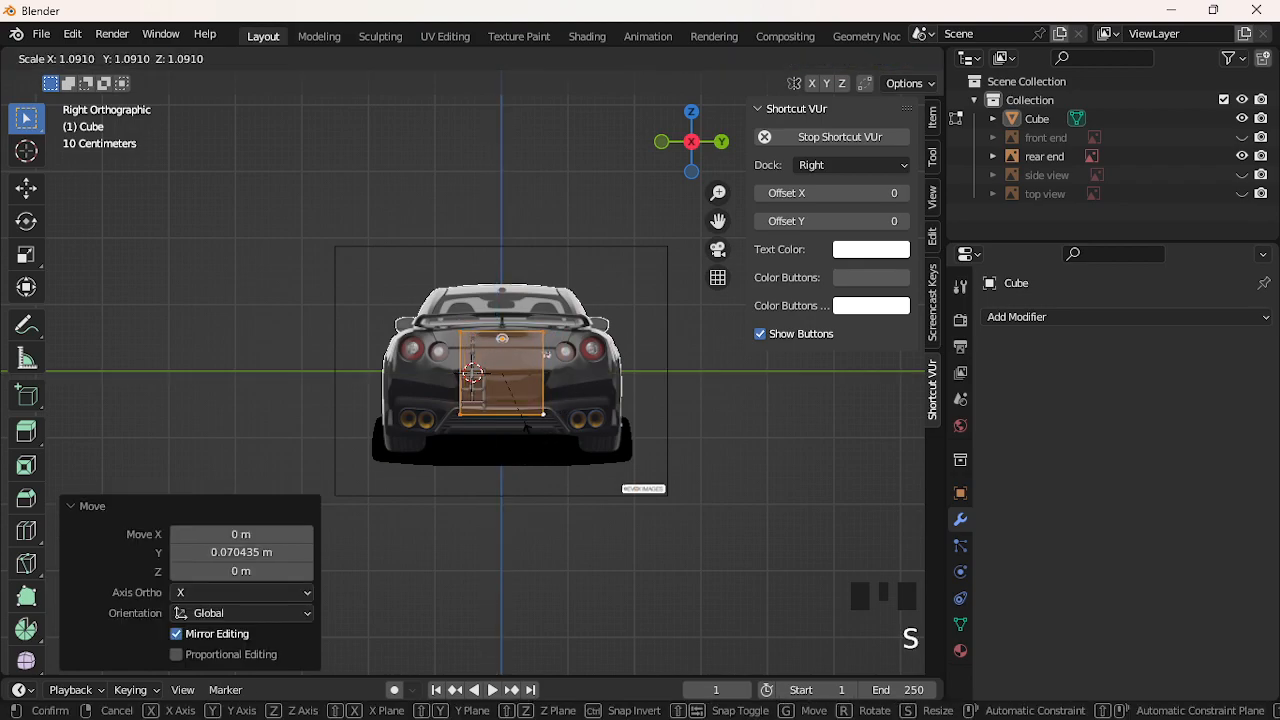
left_click(543, 430)
key("g")
key("z")
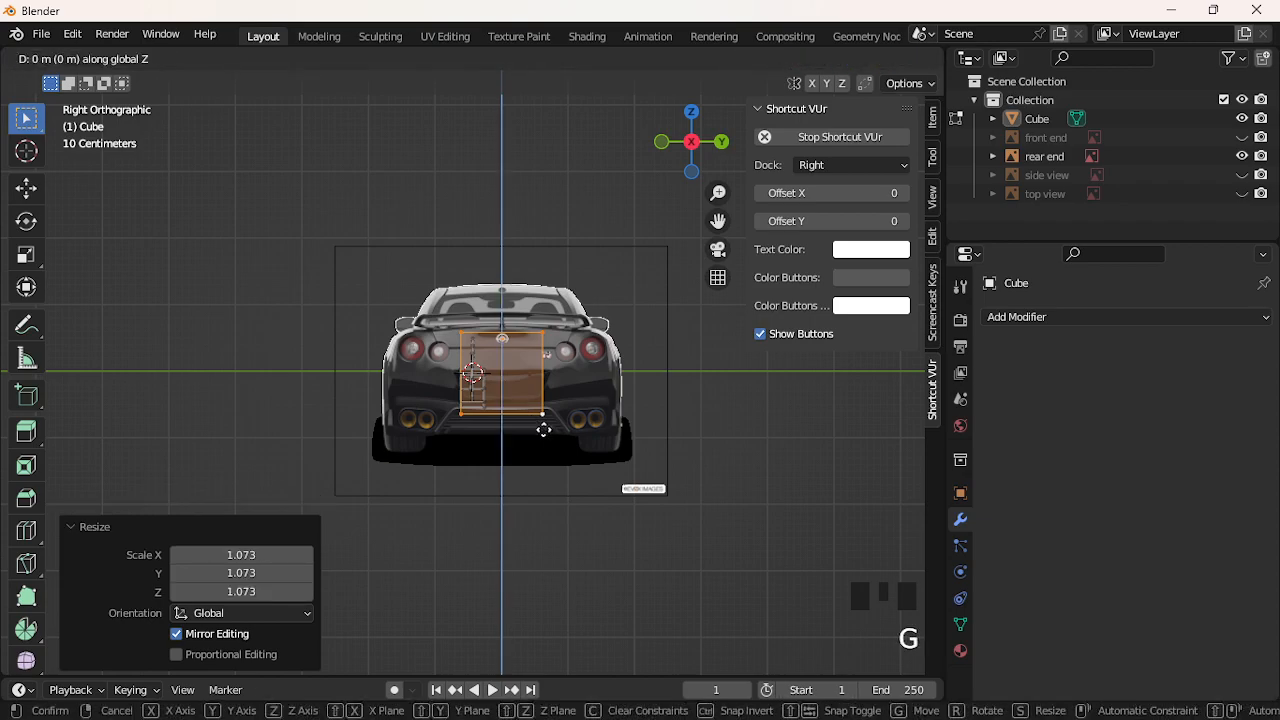
left_click(544, 424)
Slide the upper left corner vertex outward along Y toward the tail light
left_click(463, 346)
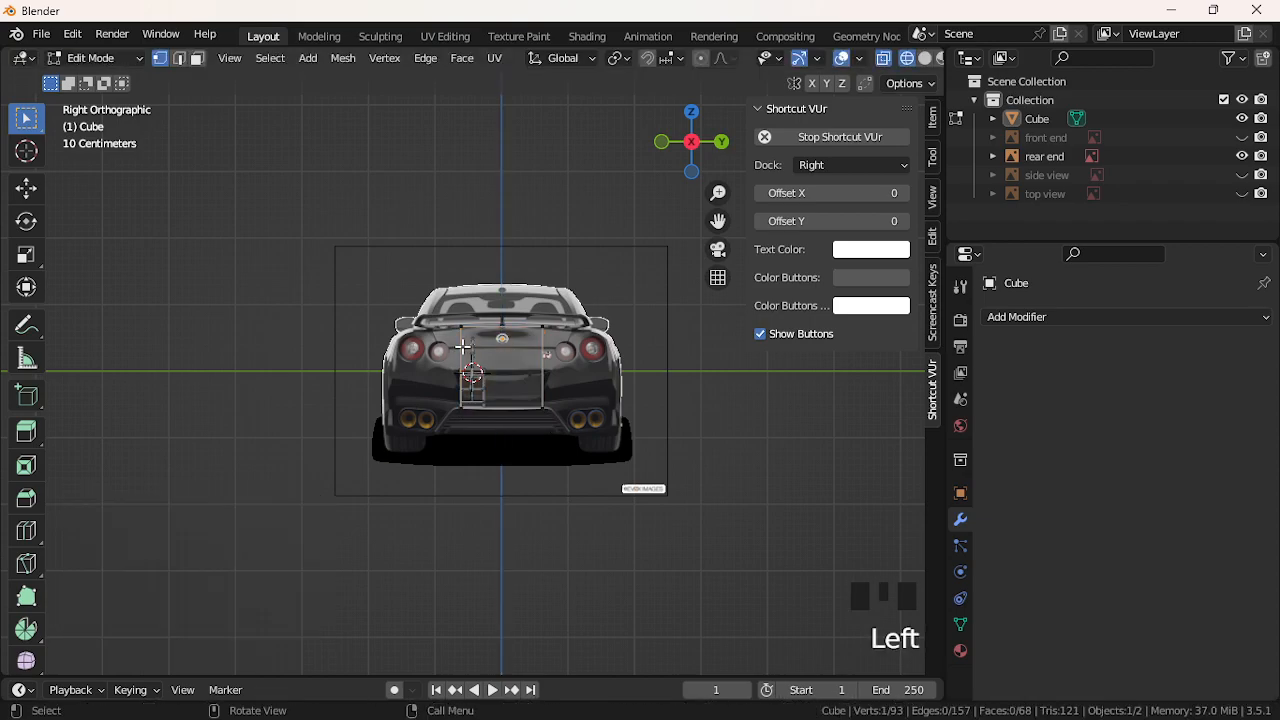
key("g")
key("z")
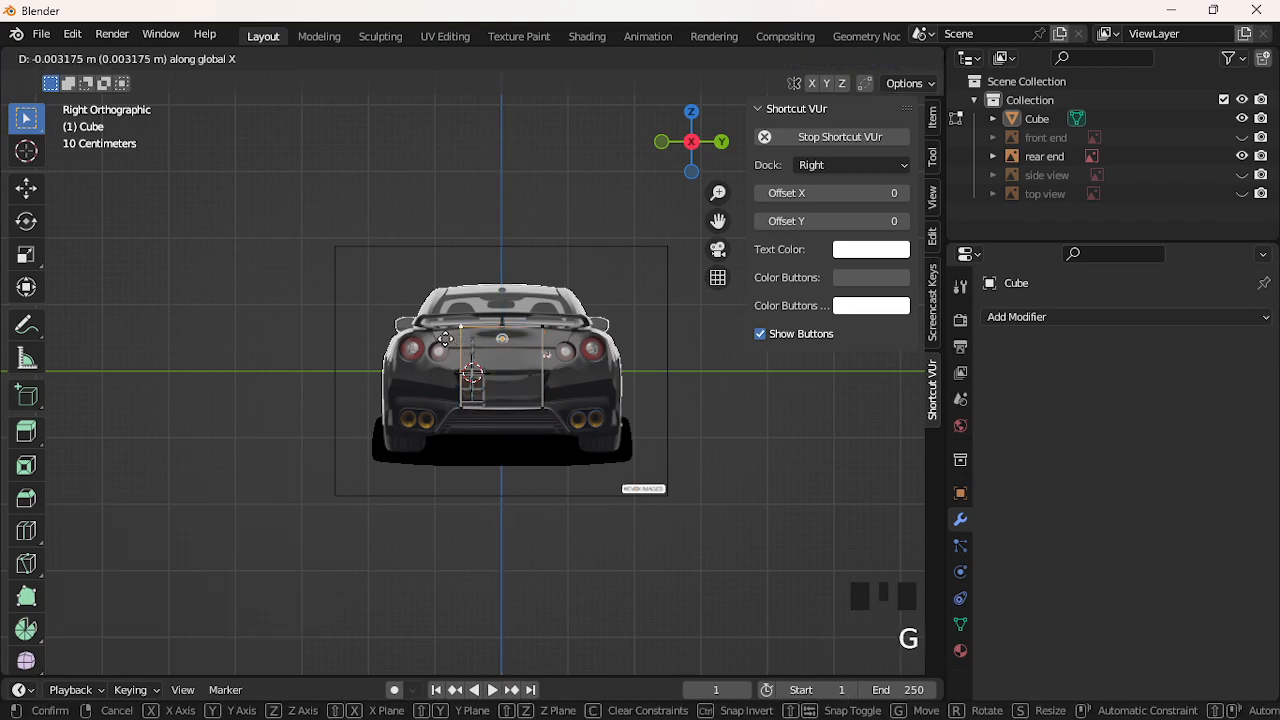
key("y")
left_click(446, 340)
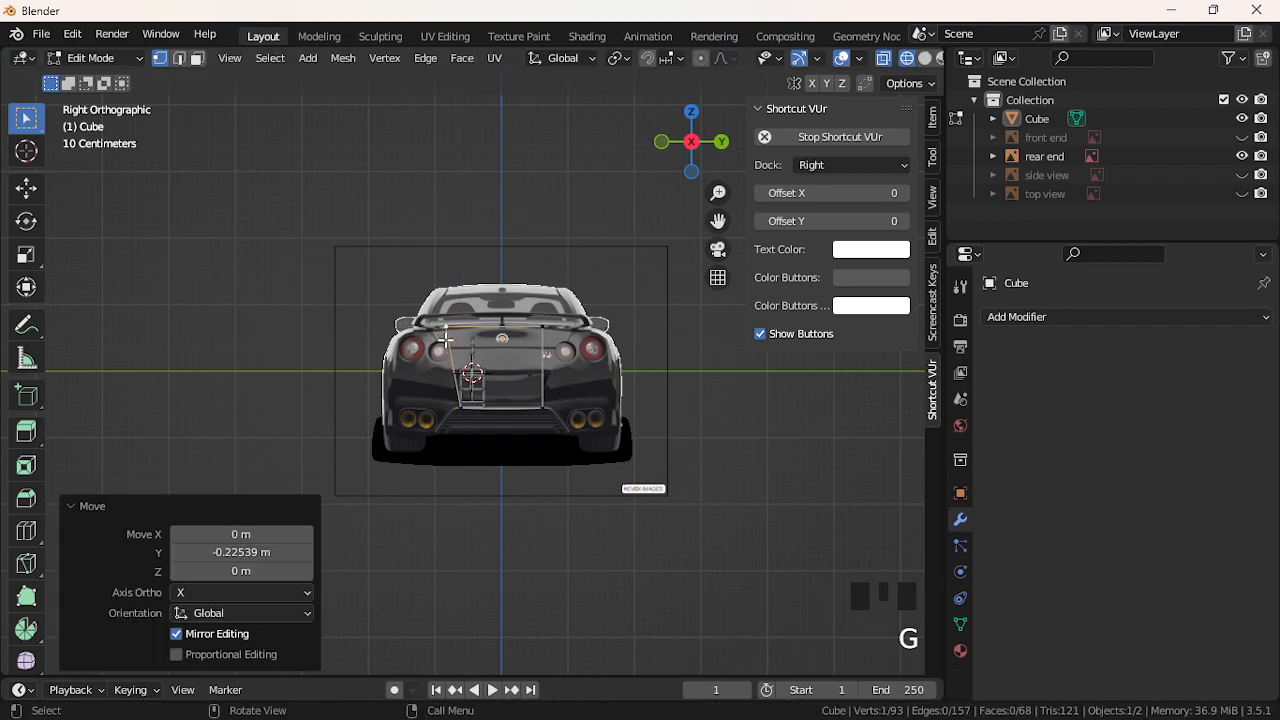
Slide the upper right corner outward along Y, then select both lower corner vertices
left_click(548, 338)
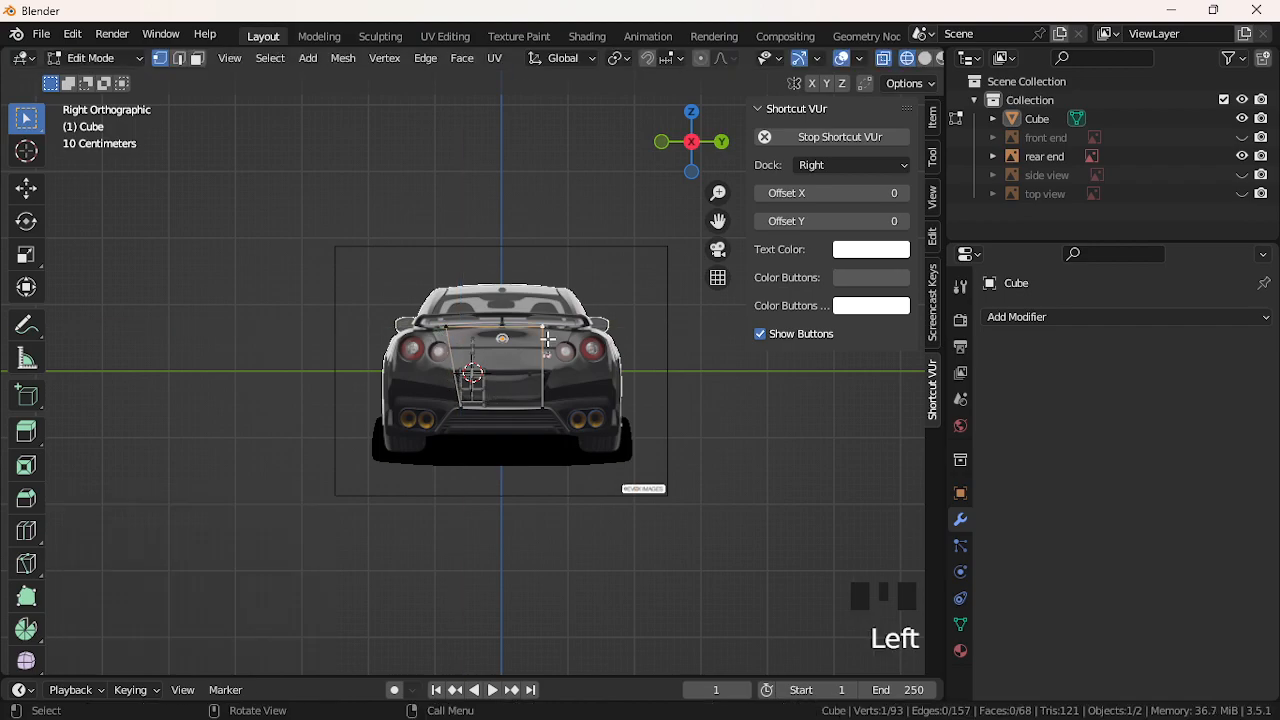
key("g")
key("z")
key("ctrl+z")
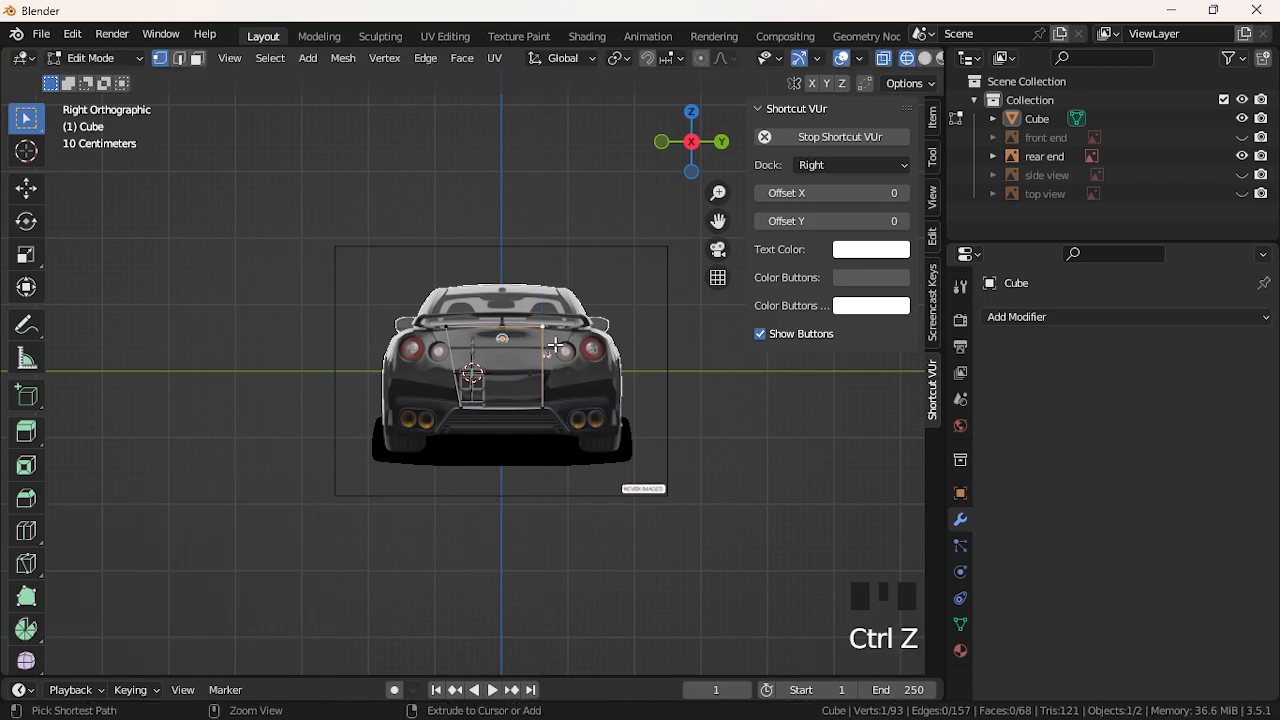
key("g")
key("y")
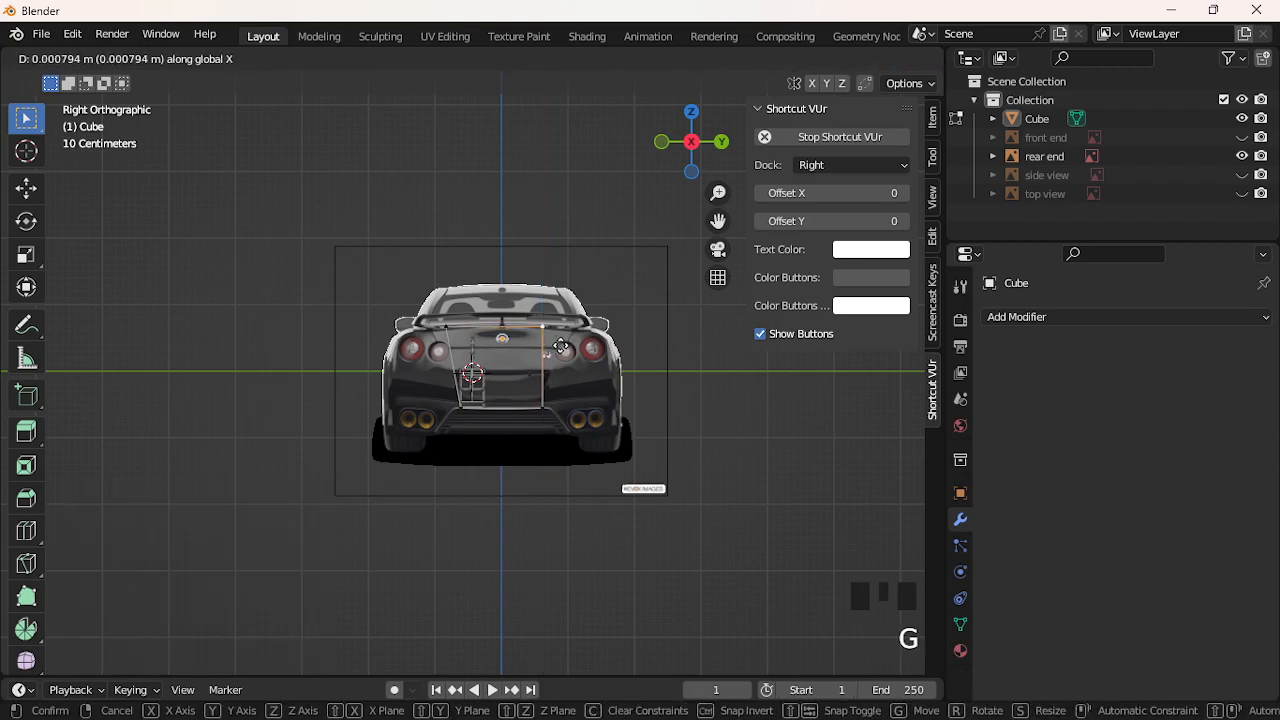
left_click(572, 351)
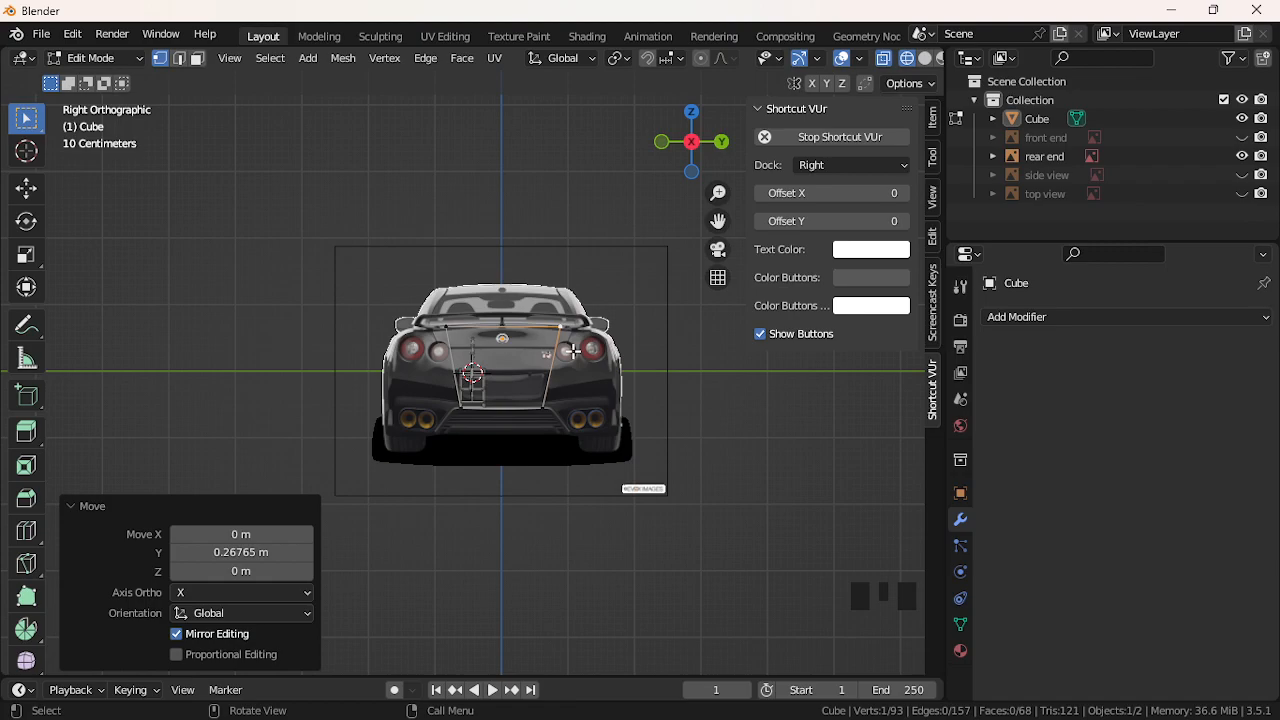
left_click(548, 411)
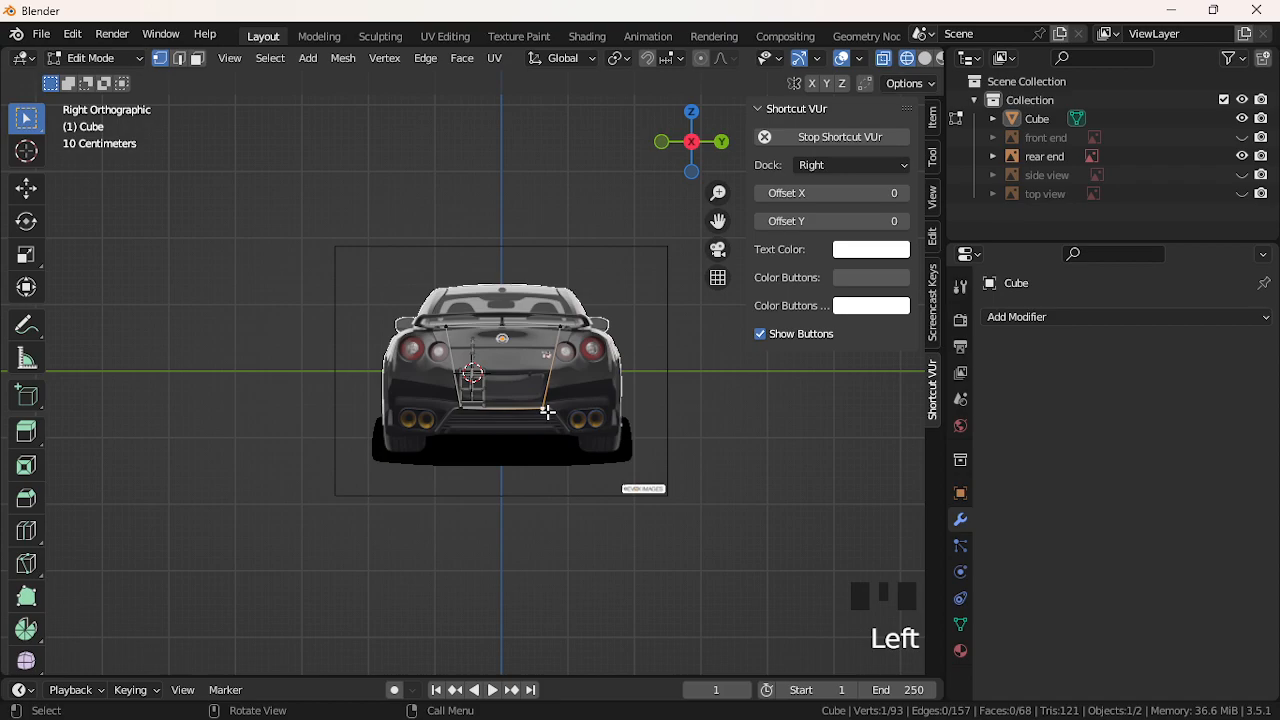
left_click(451, 413)
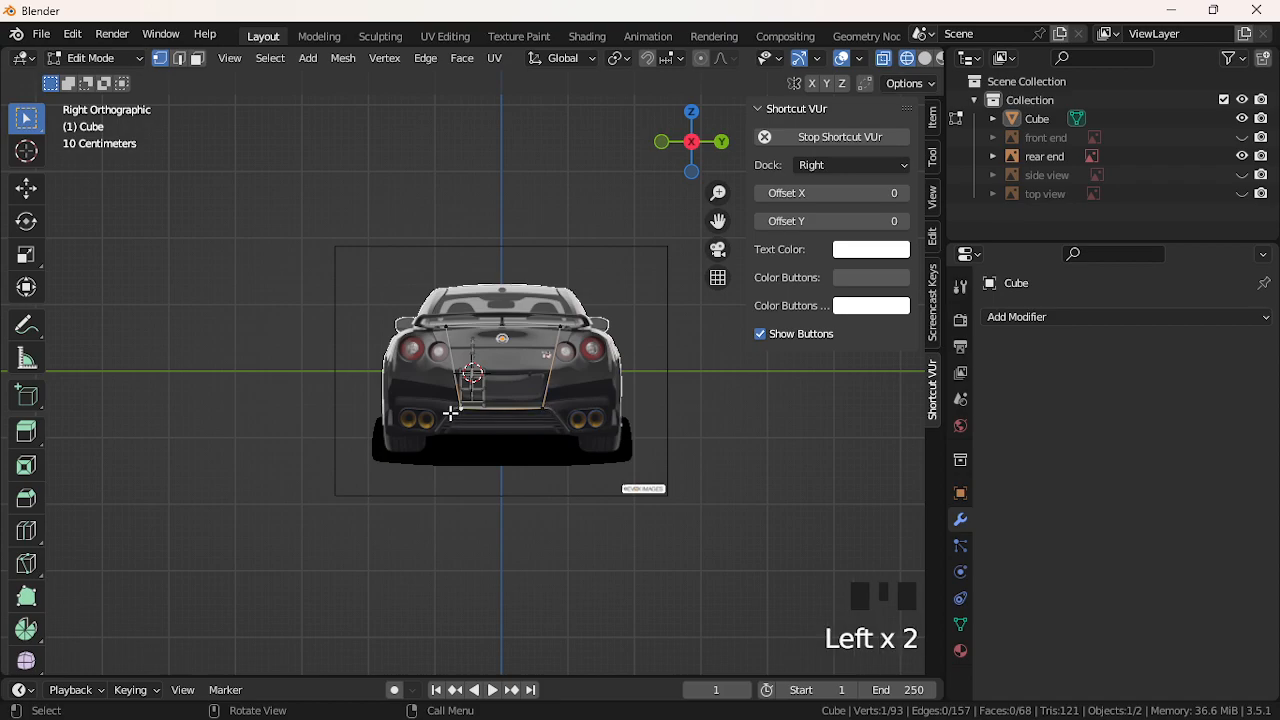
scroll(450, 413, "up", 5)
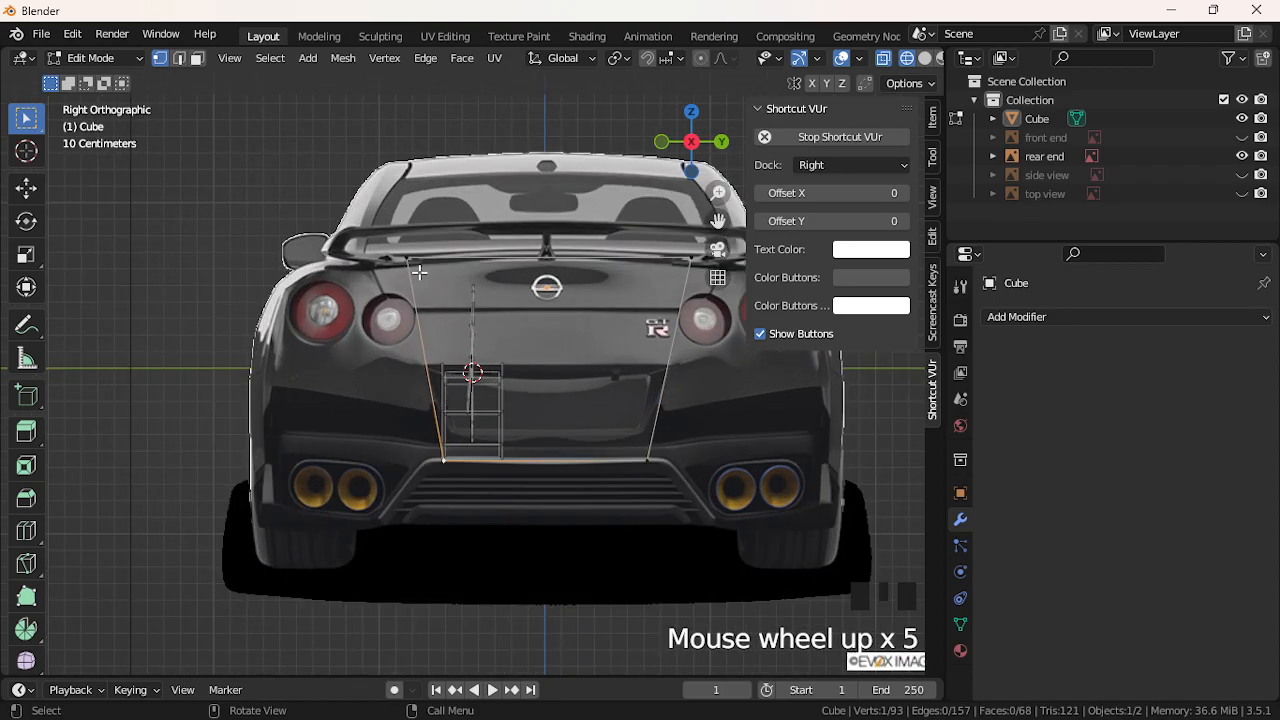
Extrude a new vertex from the upper left corner and nudge it beside the left tail light
left_click(405, 264)
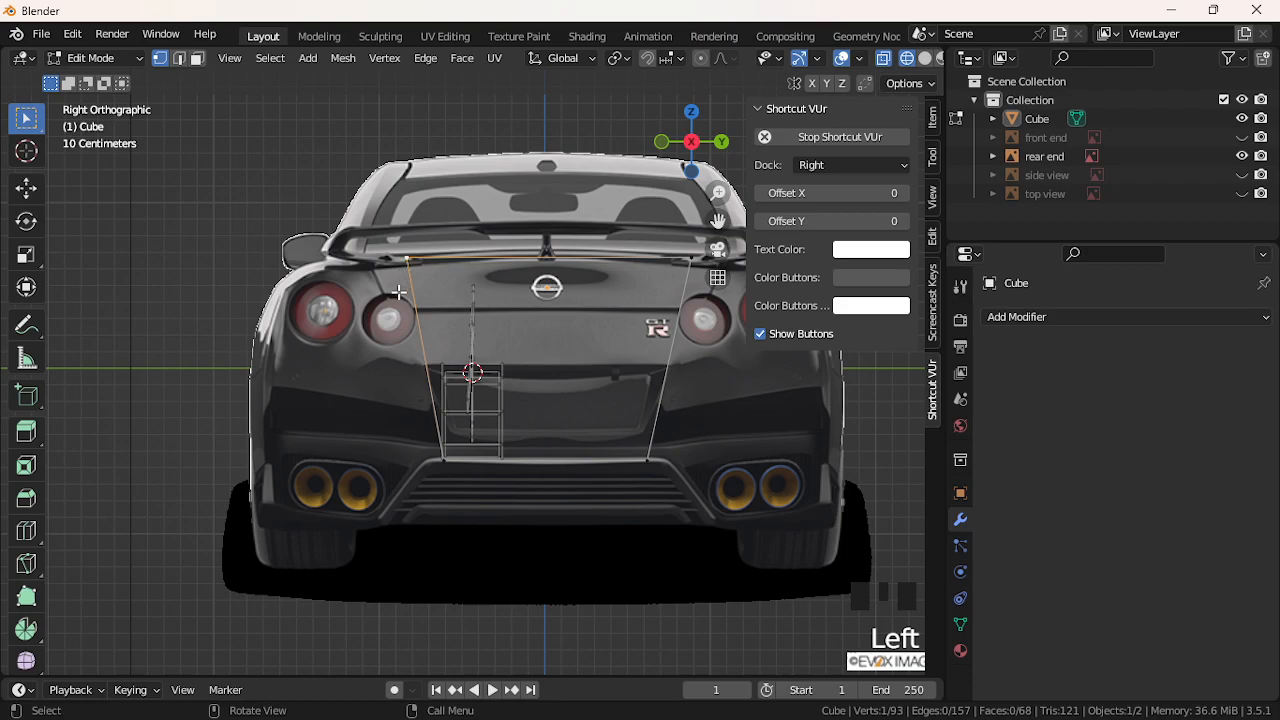
key("e")
left_click(372, 300)
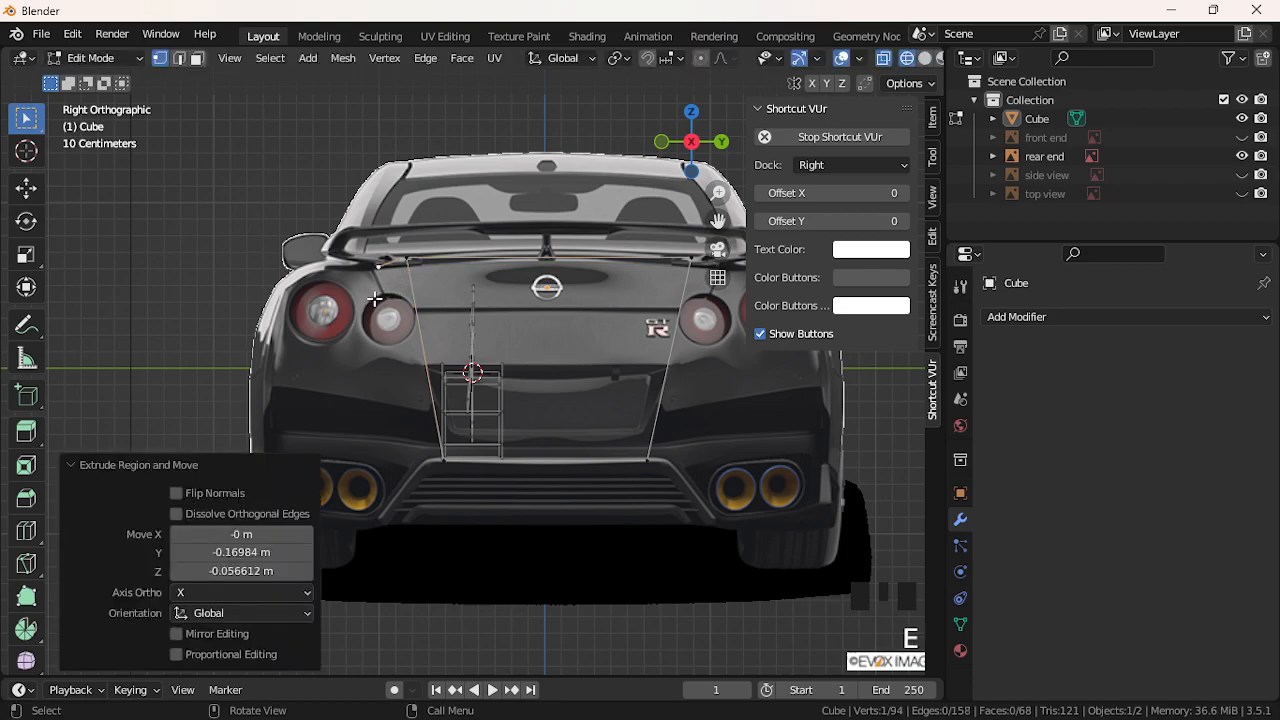
key("g")
left_click(398, 298)
key("g")
key("z")
left_click(400, 307)
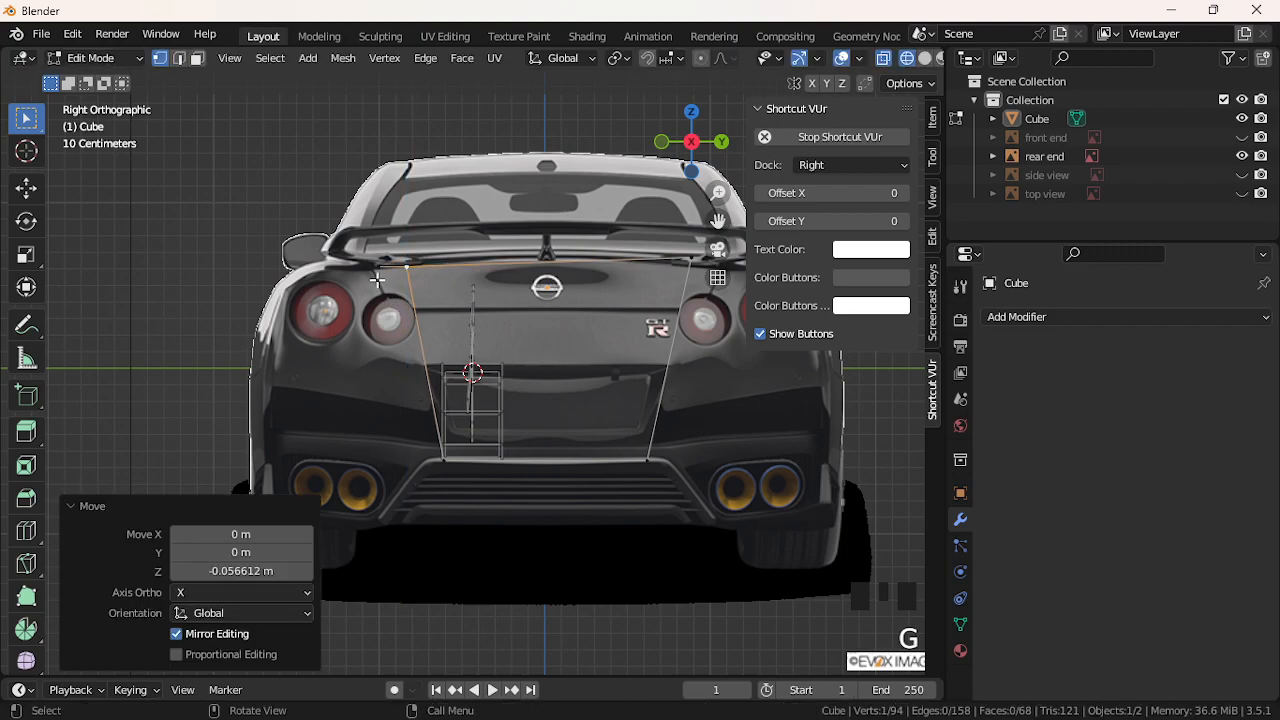
key("g")
key("z")
key("y")
left_click(374, 284)
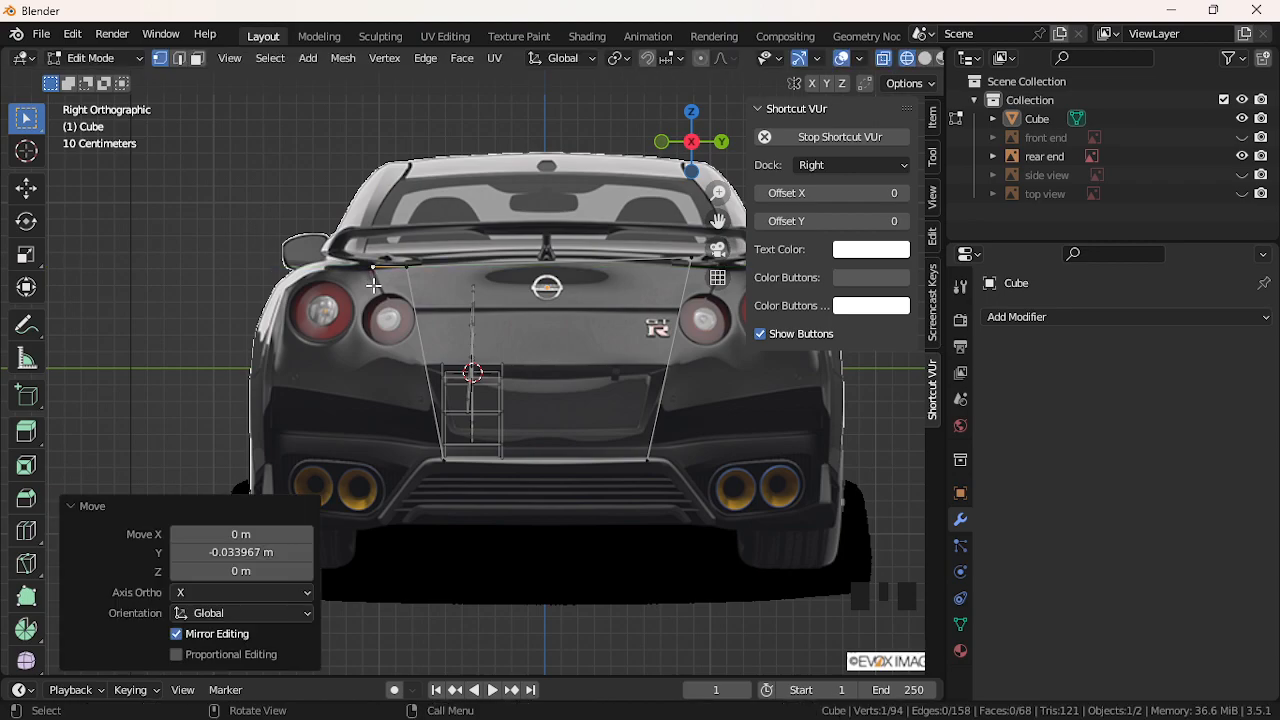
Extrude one more vertex down the left tail-light edge, undoing an extra one
key("e")
left_click(384, 313)
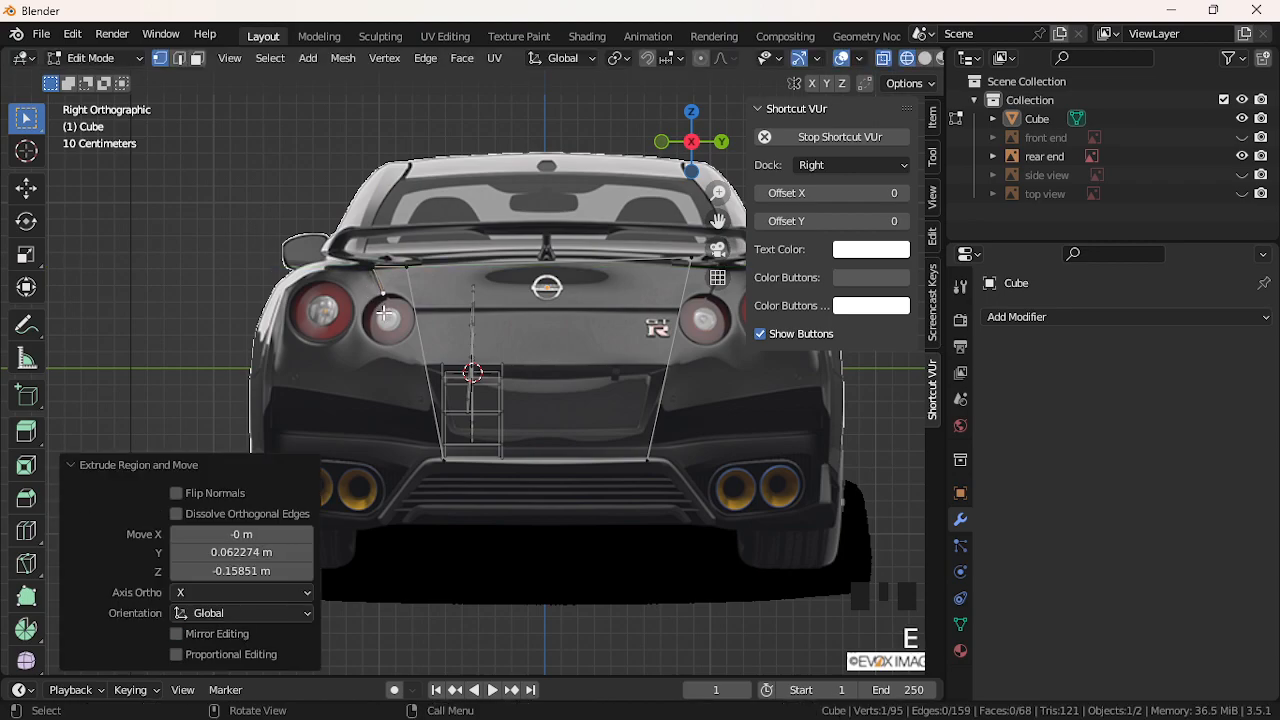
key("e")
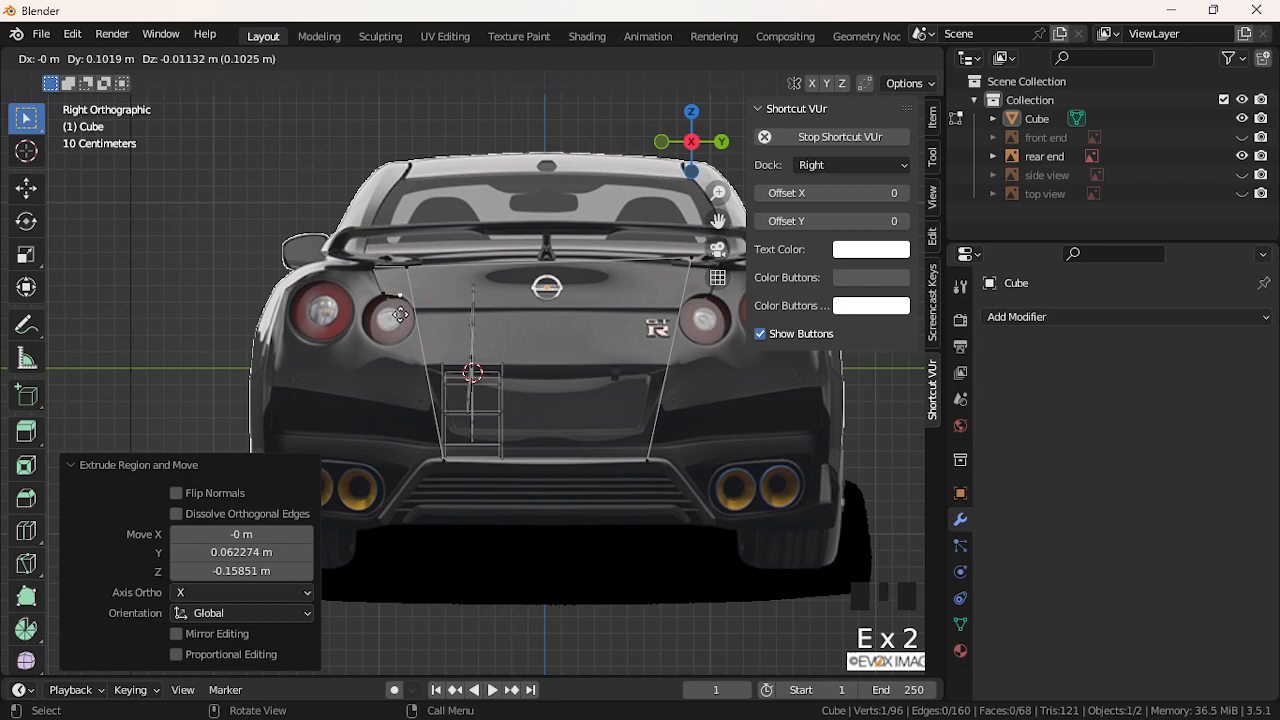
left_click(400, 315)
key("ctrl+z")
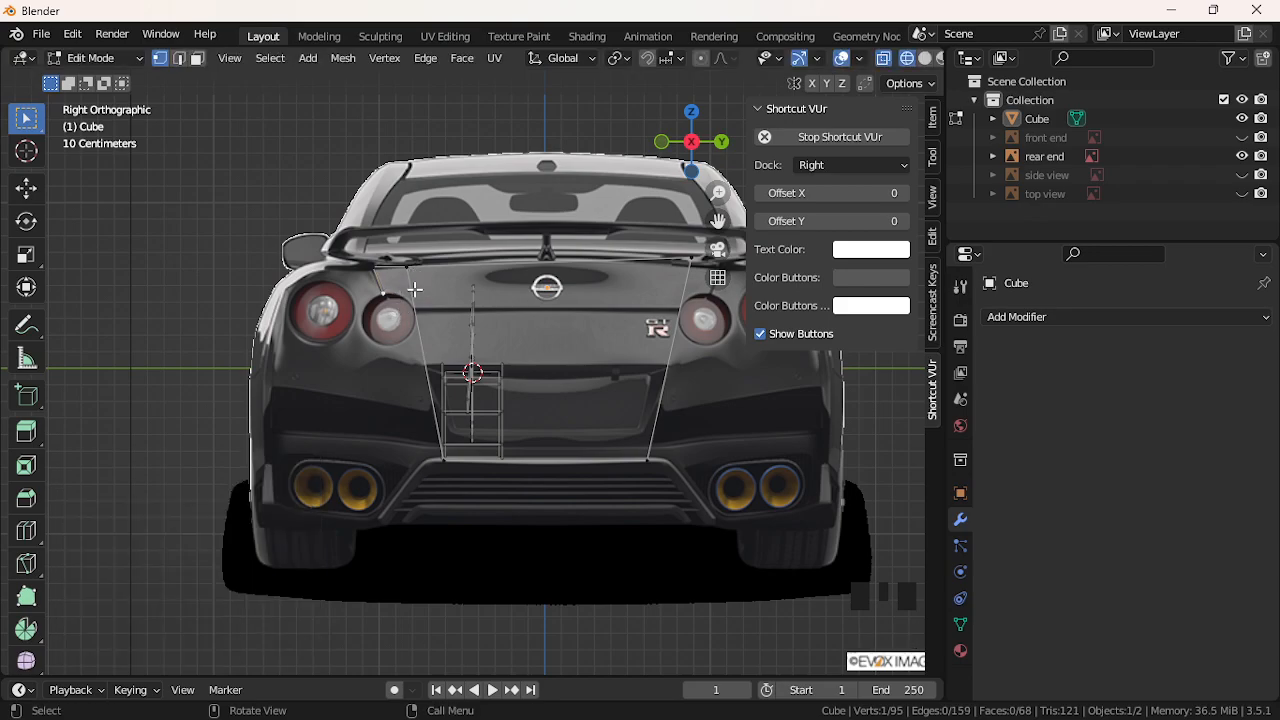
scroll(423, 297, "down", 2)
scroll(646, 286, "up", 3)
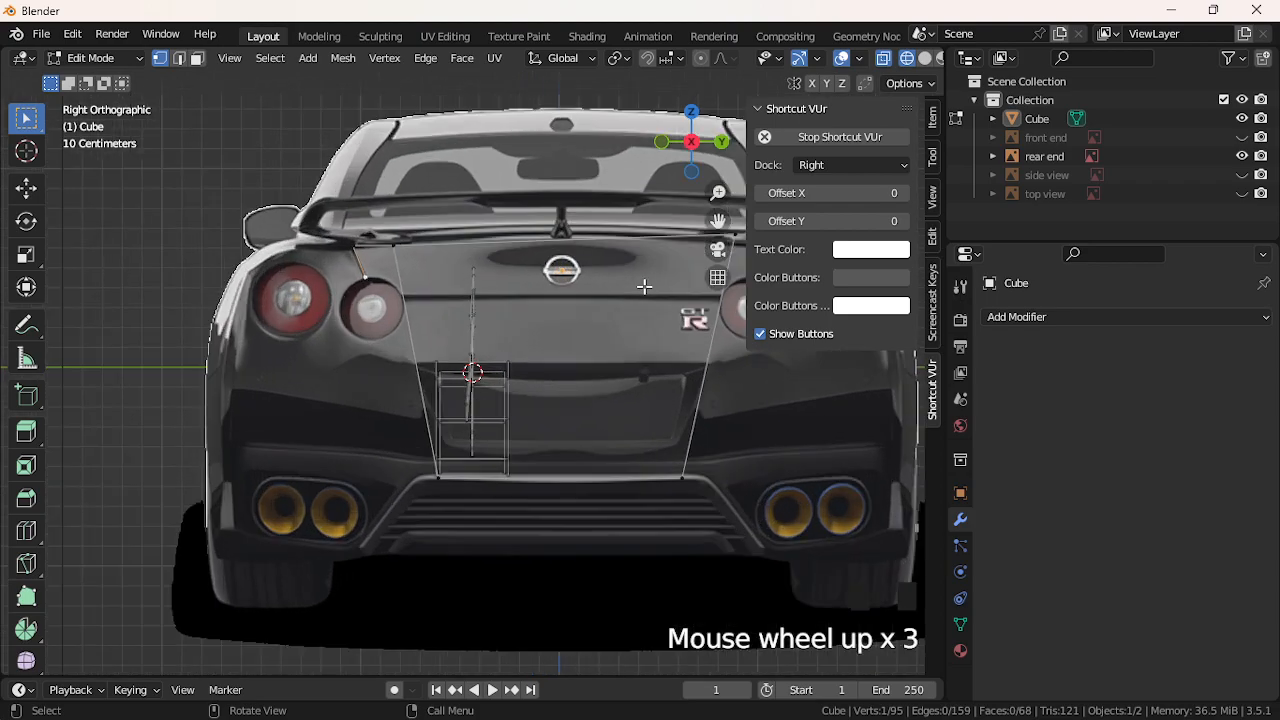
Lower the upper right corner slightly and extrude two vertices down along the right tail light
left_click_drag(718, 222, 463, 267)
left_click(483, 286)
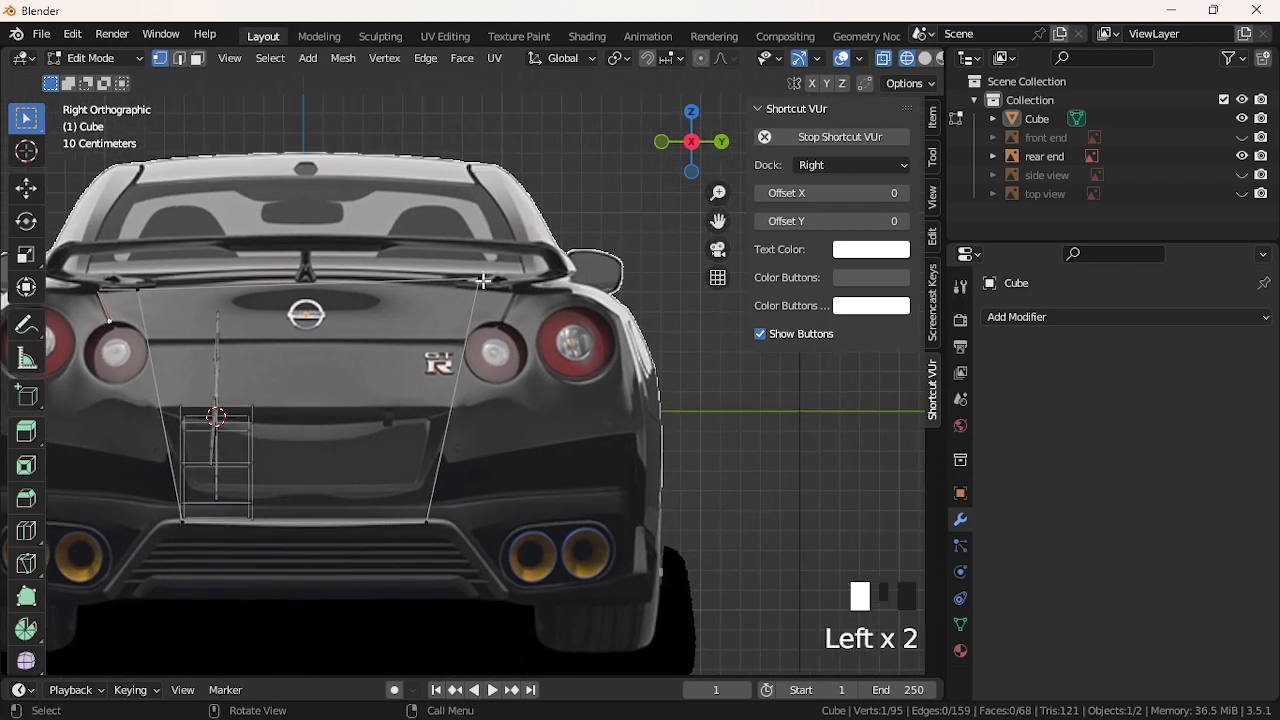
key("g")
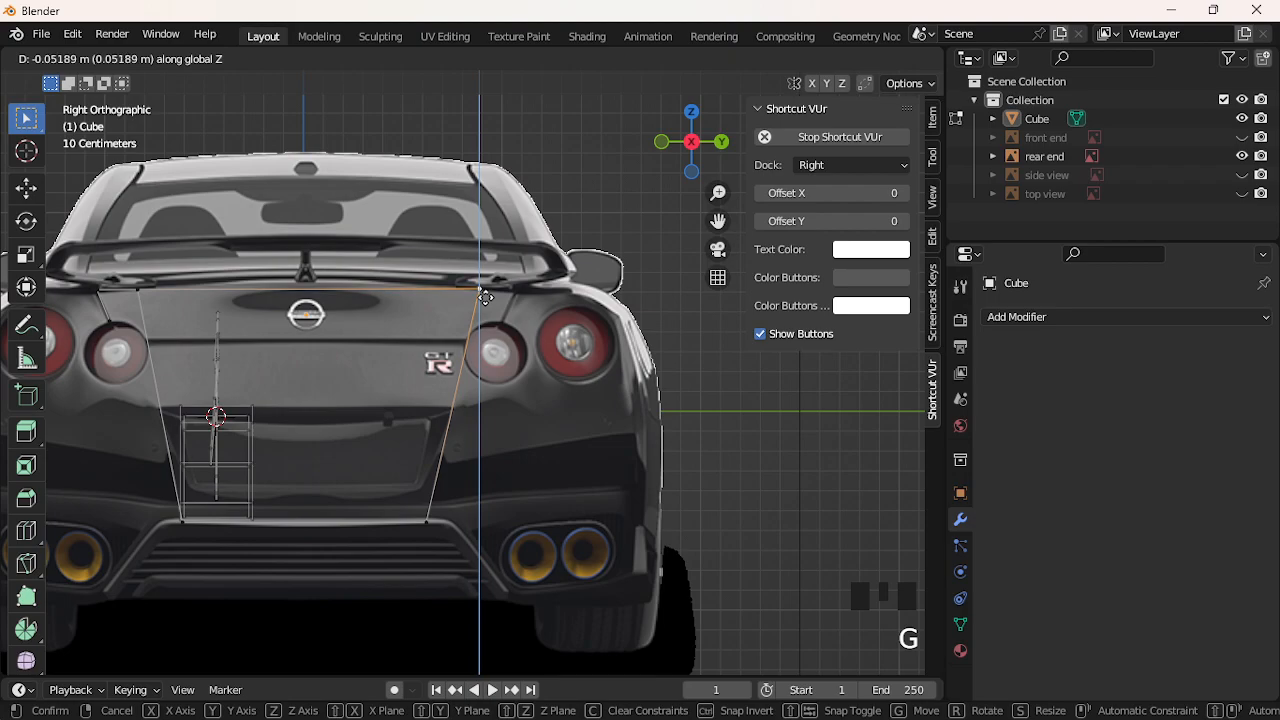
left_click(485, 298)
key("e")
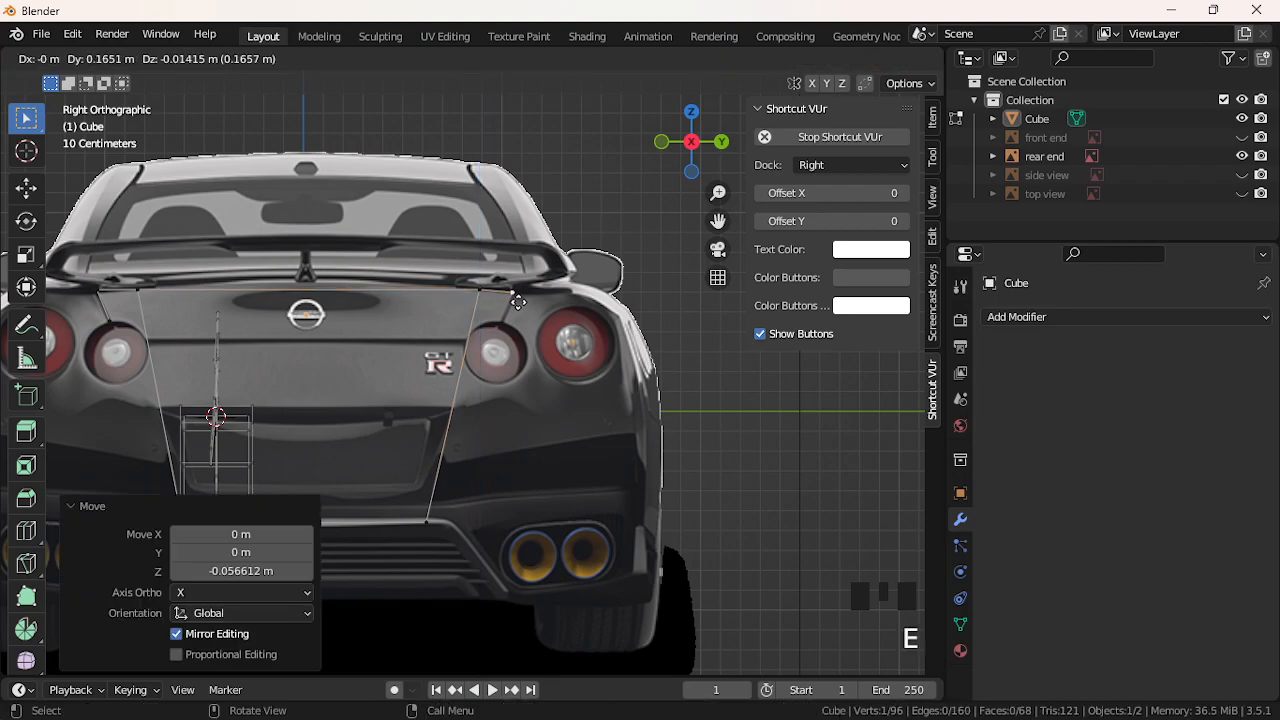
left_click(519, 304)
scroll(508, 330, "down", 1)
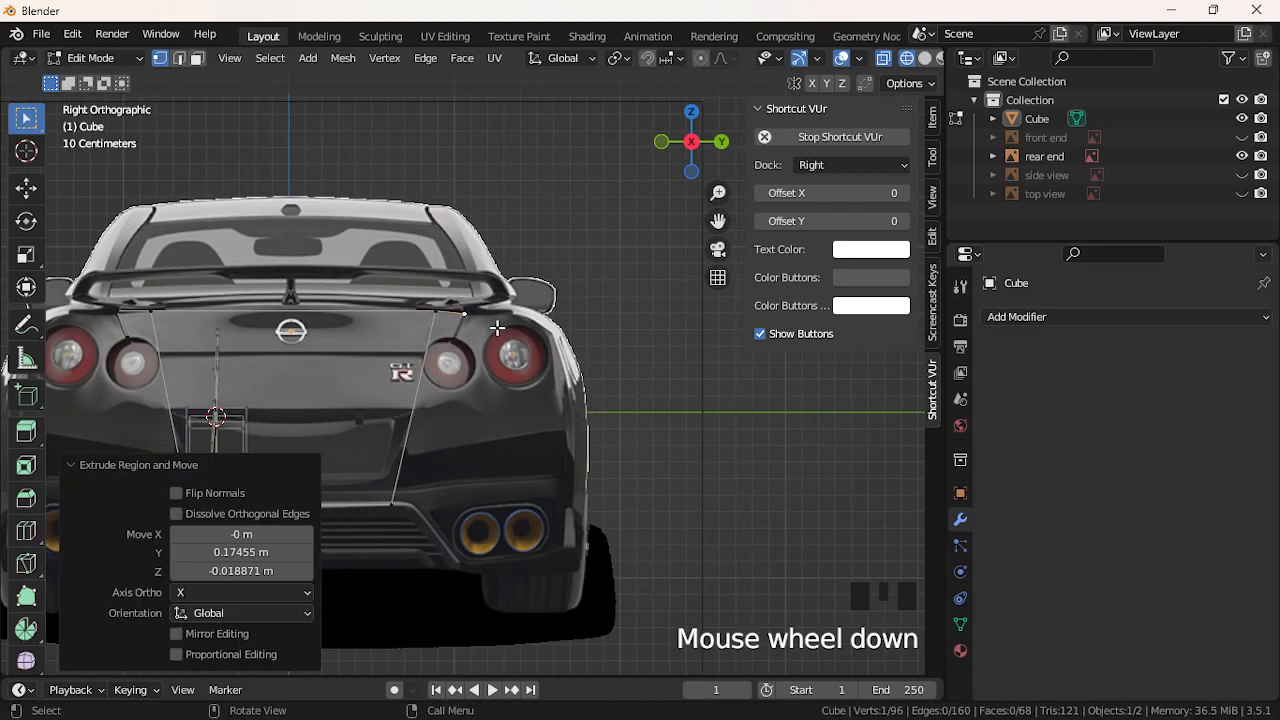
scroll(508, 330, "up", 2)
key("e")
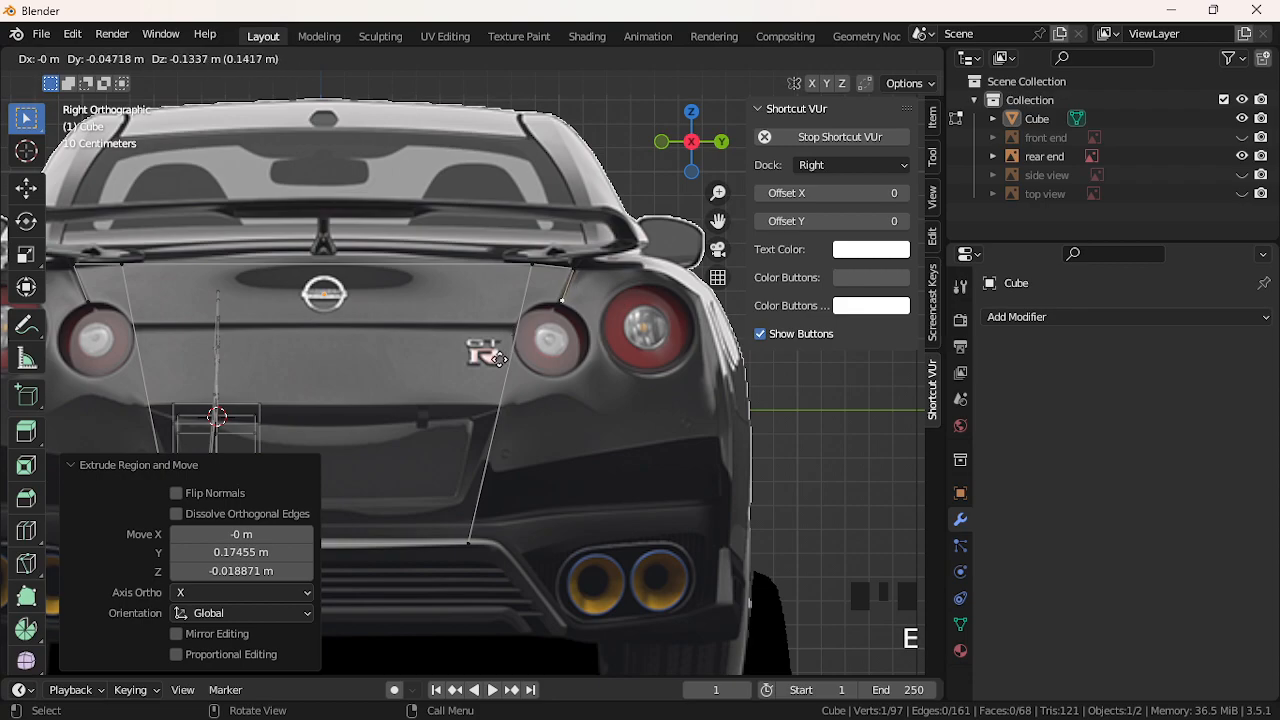
left_click(497, 360)
Enter 0 in a value field and pan the view to recentre the car
scroll(485, 345, "down", 2)
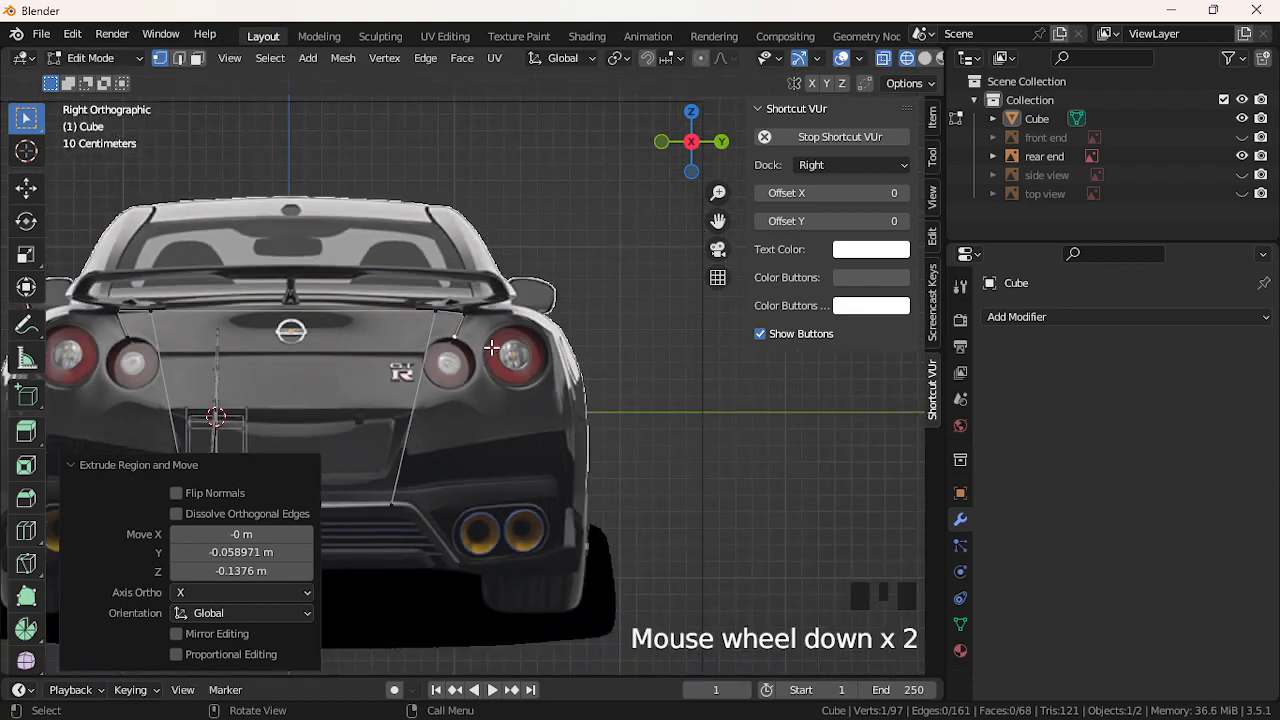
left_click_drag(718, 221, 776, 222)
left_click(786, 222)
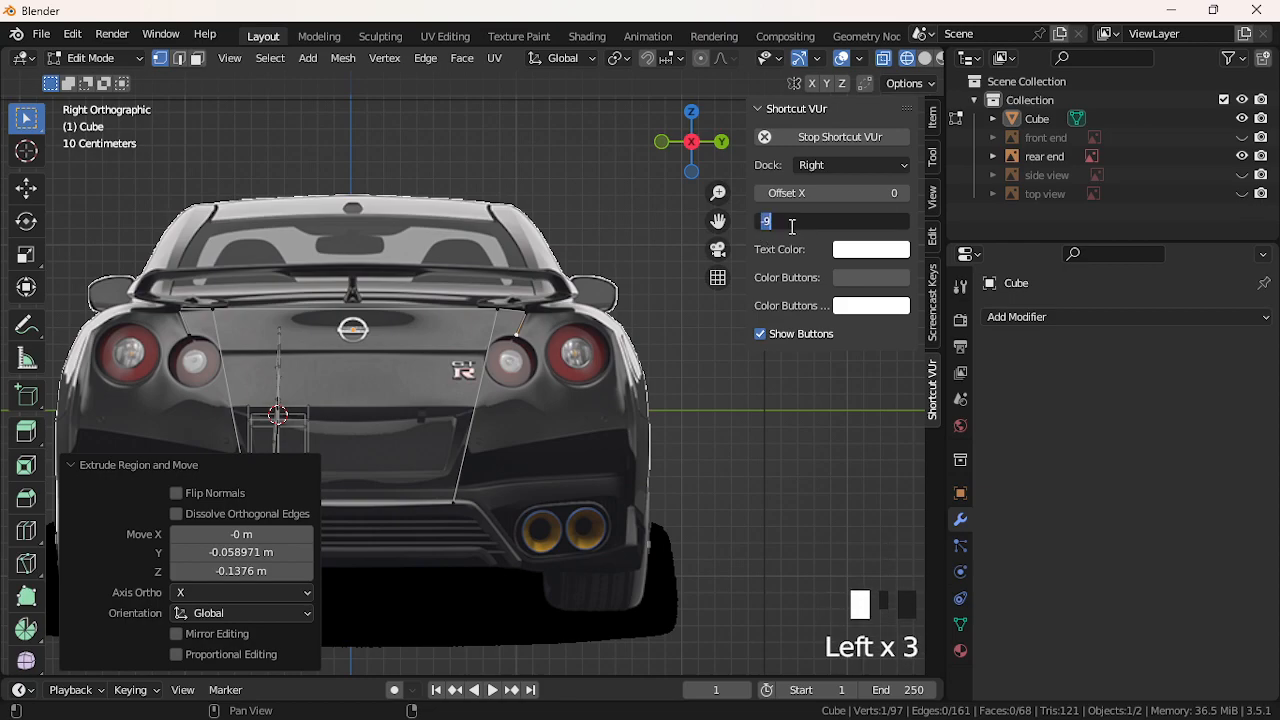
type("0")
key("Return")
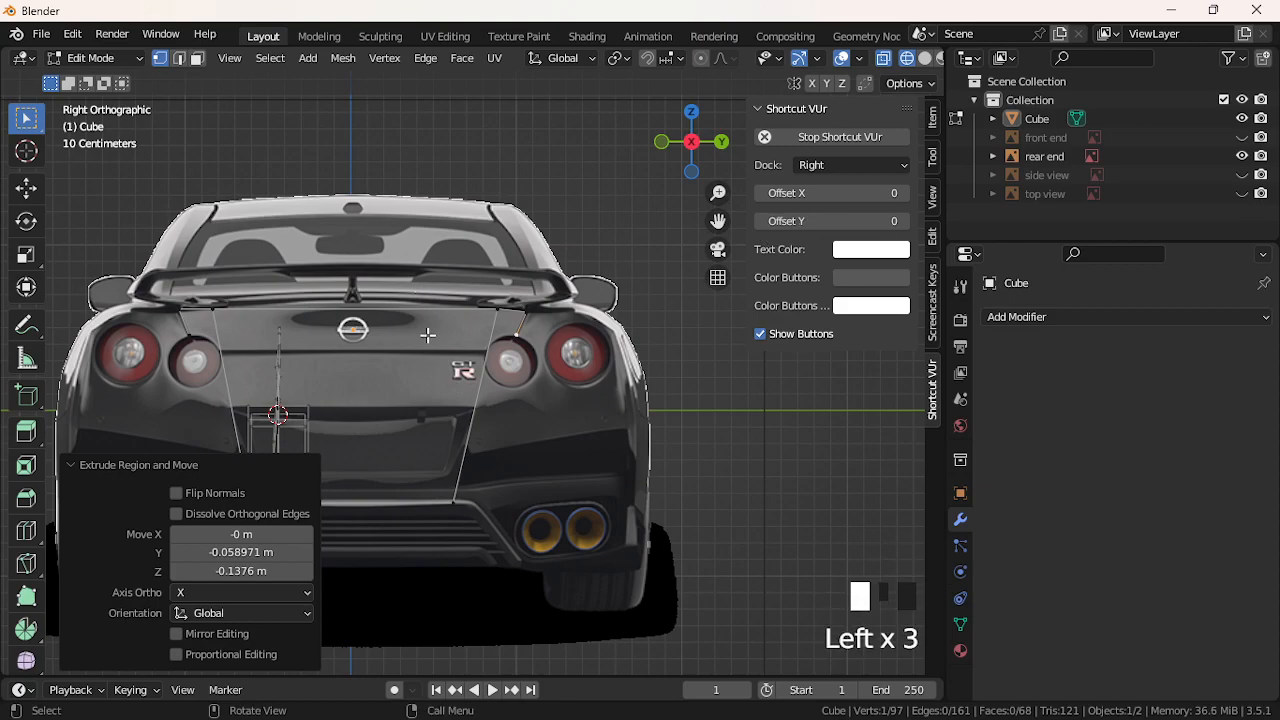
scroll(430, 335, "up", 3)
scroll(470, 320, "down", 1)
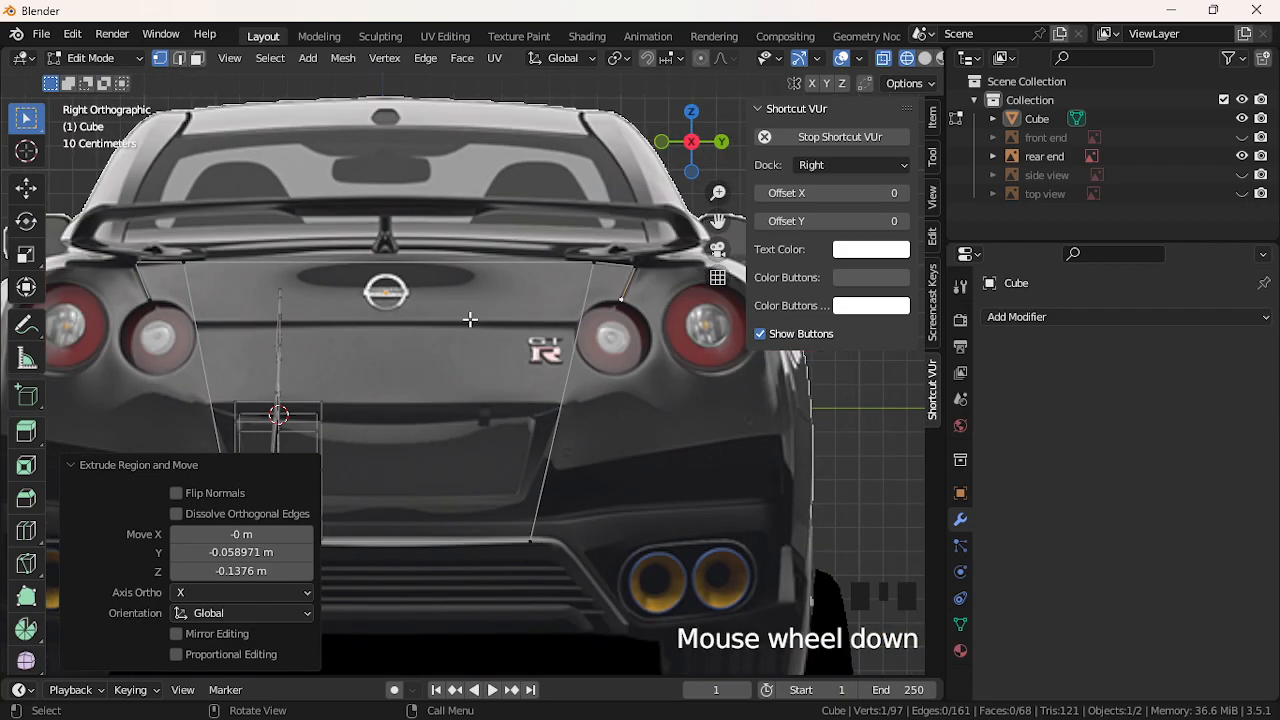
left_click_drag(718, 220, 781, 230)
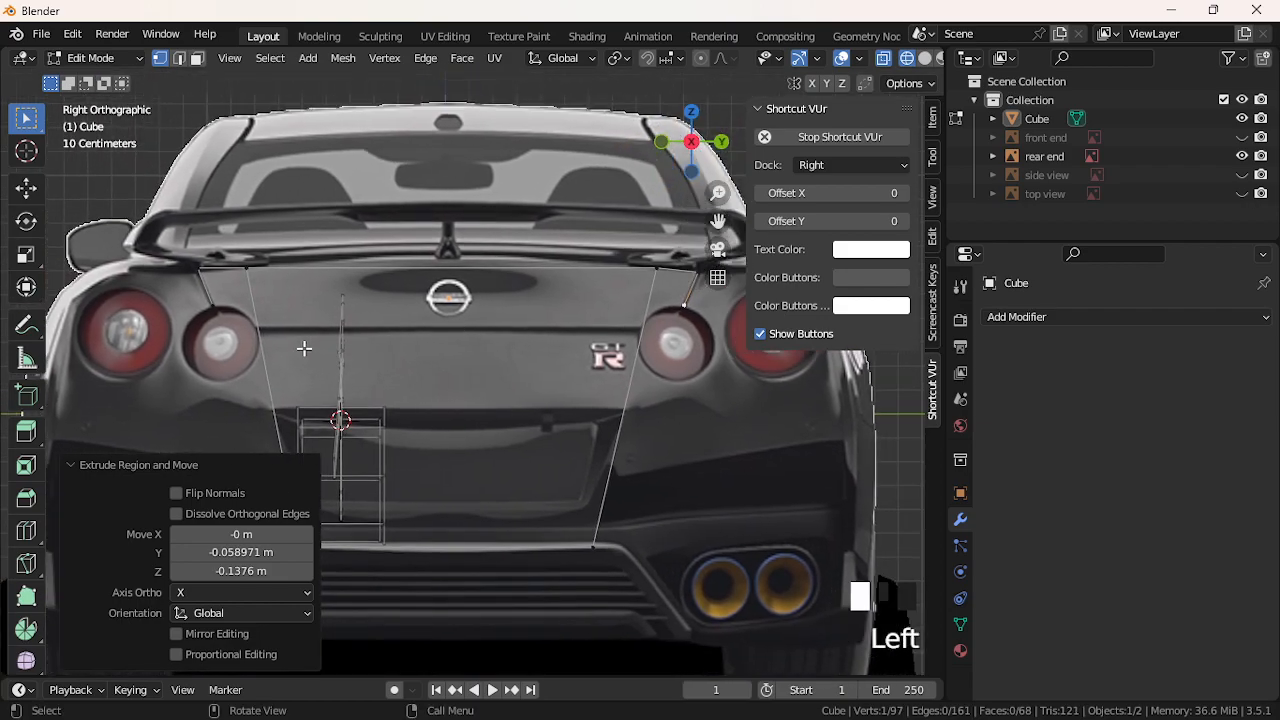
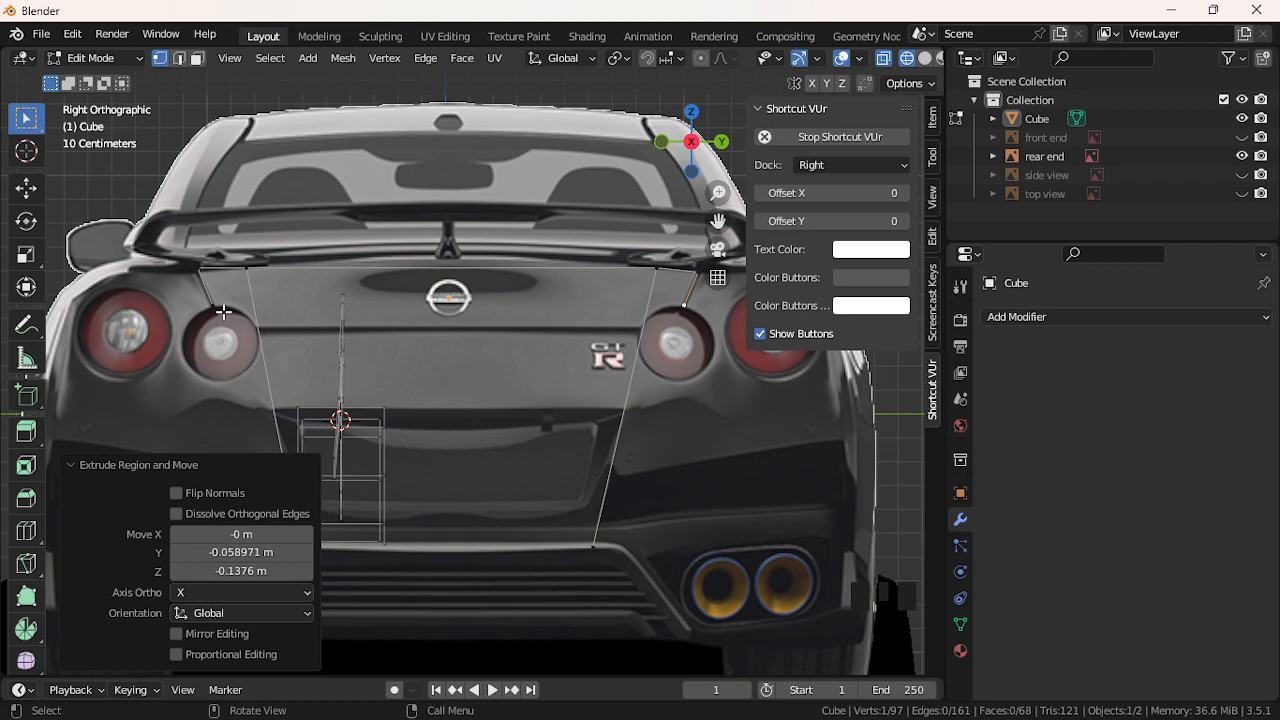
Select both spoiler-end vertices and extrude one new vertex out along the right outline
left_click(204, 305)
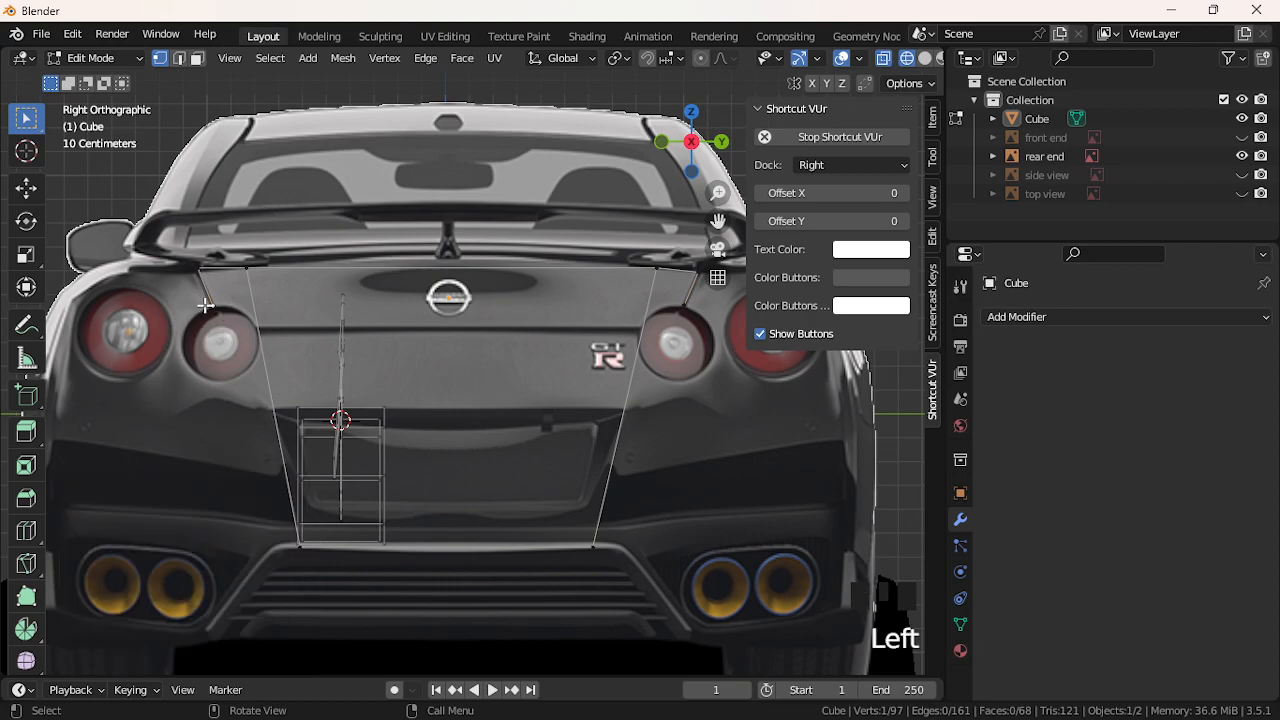
scroll(204, 305, "down", 2)
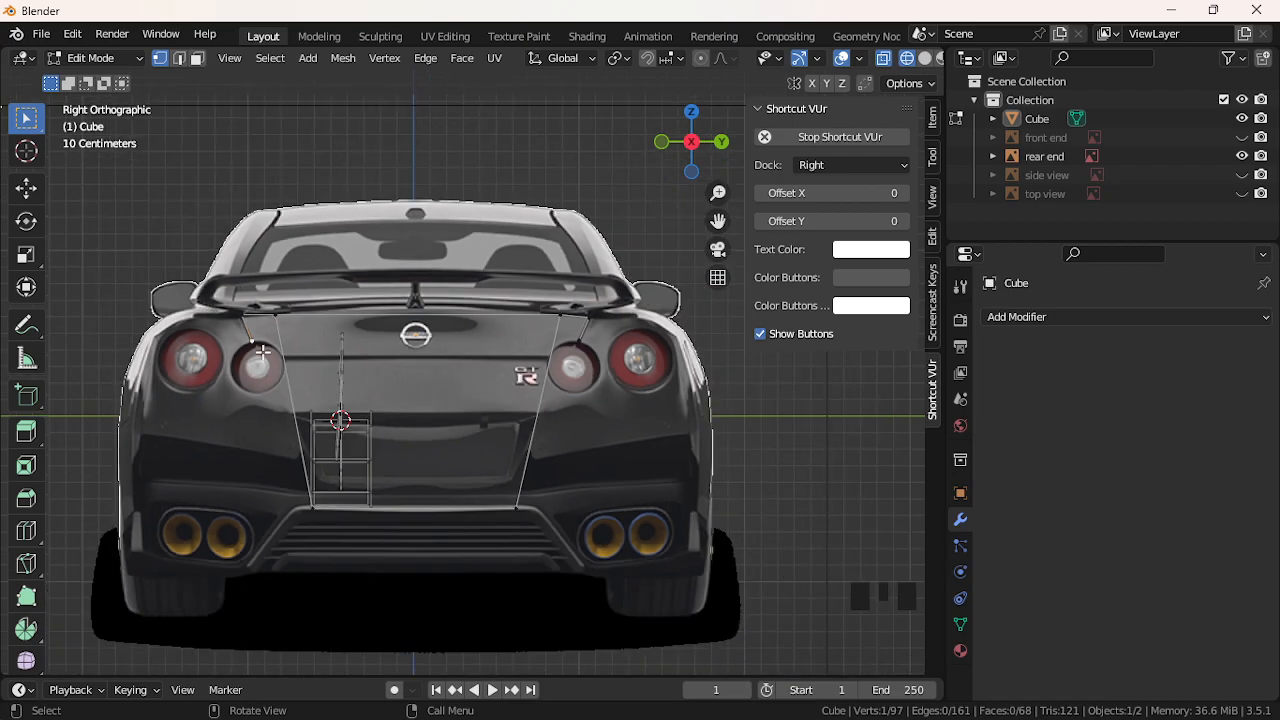
scroll(232, 367, "up", 3)
scroll(233, 370, "down", 2)
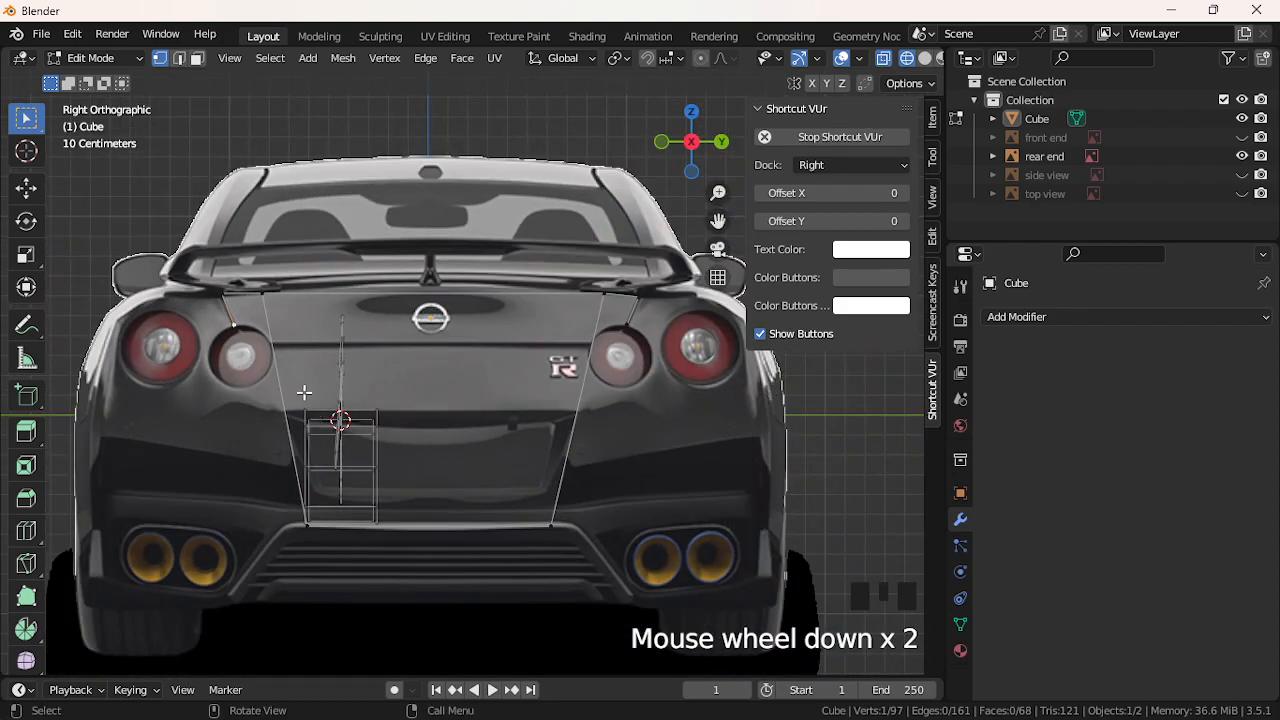
left_click(233, 328)
left_click(371, 395)
left_click(230, 396)
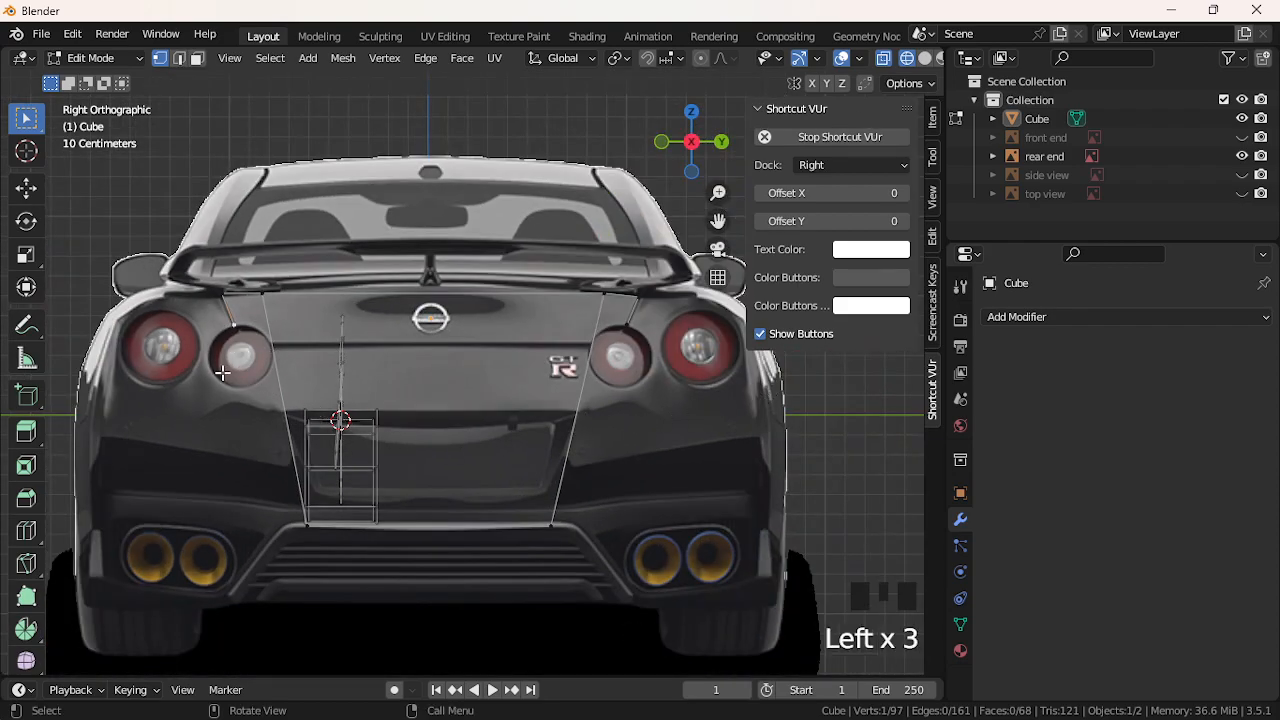
left_click(161, 346)
left_click(211, 306)
left_click(633, 325)
left_click(232, 324)
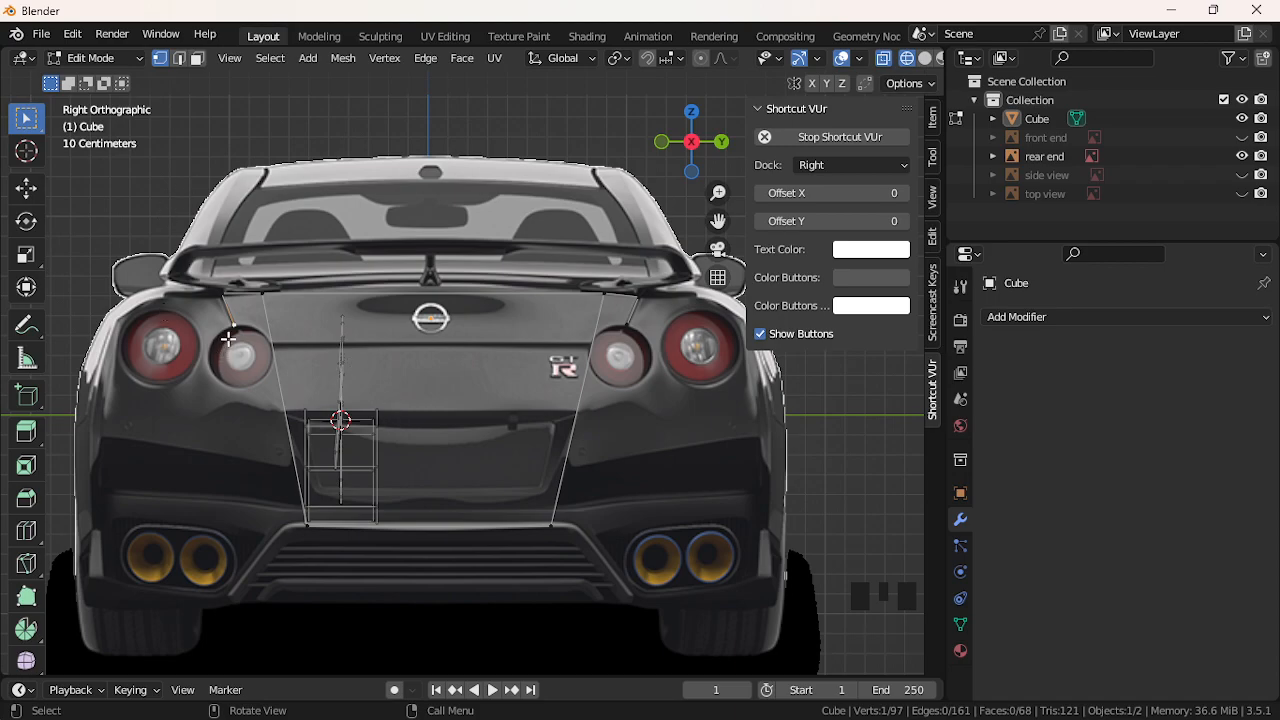
left_click(640, 300)
key("e")
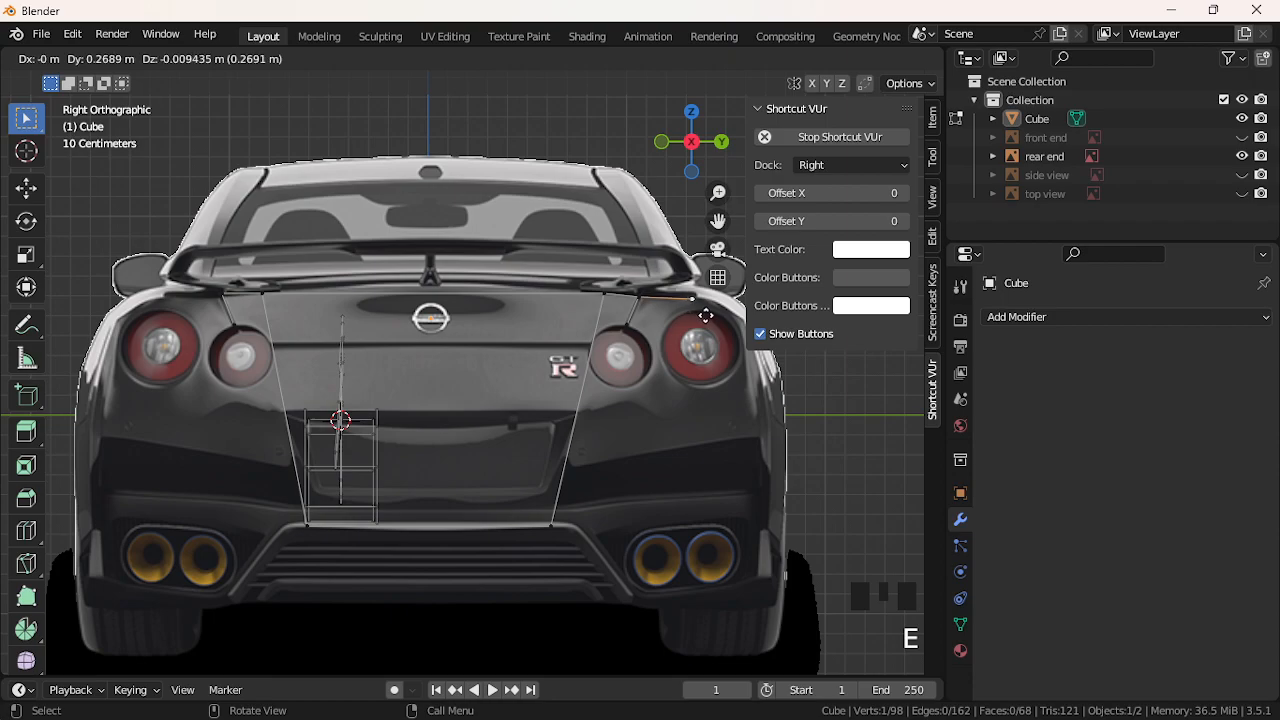
left_click(705, 311)
Extrude three vertices down the left outer flank to near its bottom
key("e")
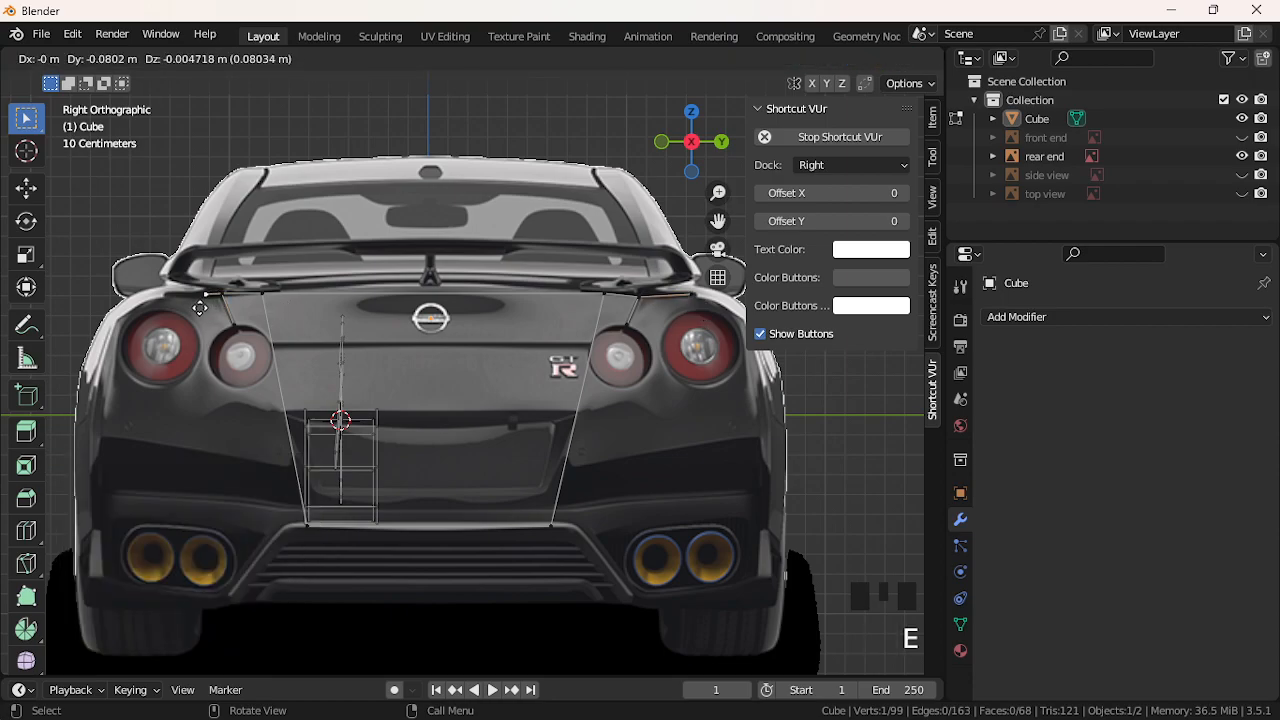
left_click(124, 311)
key("e")
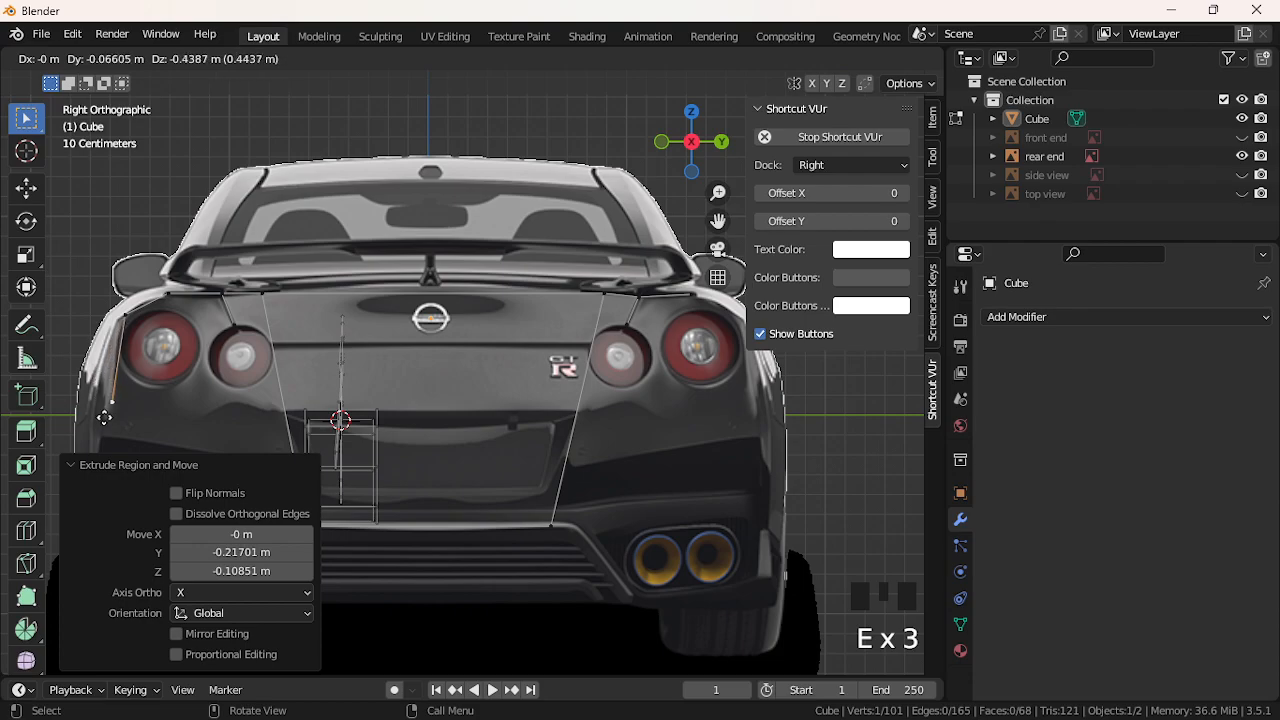
left_click(93, 364)
key("e")
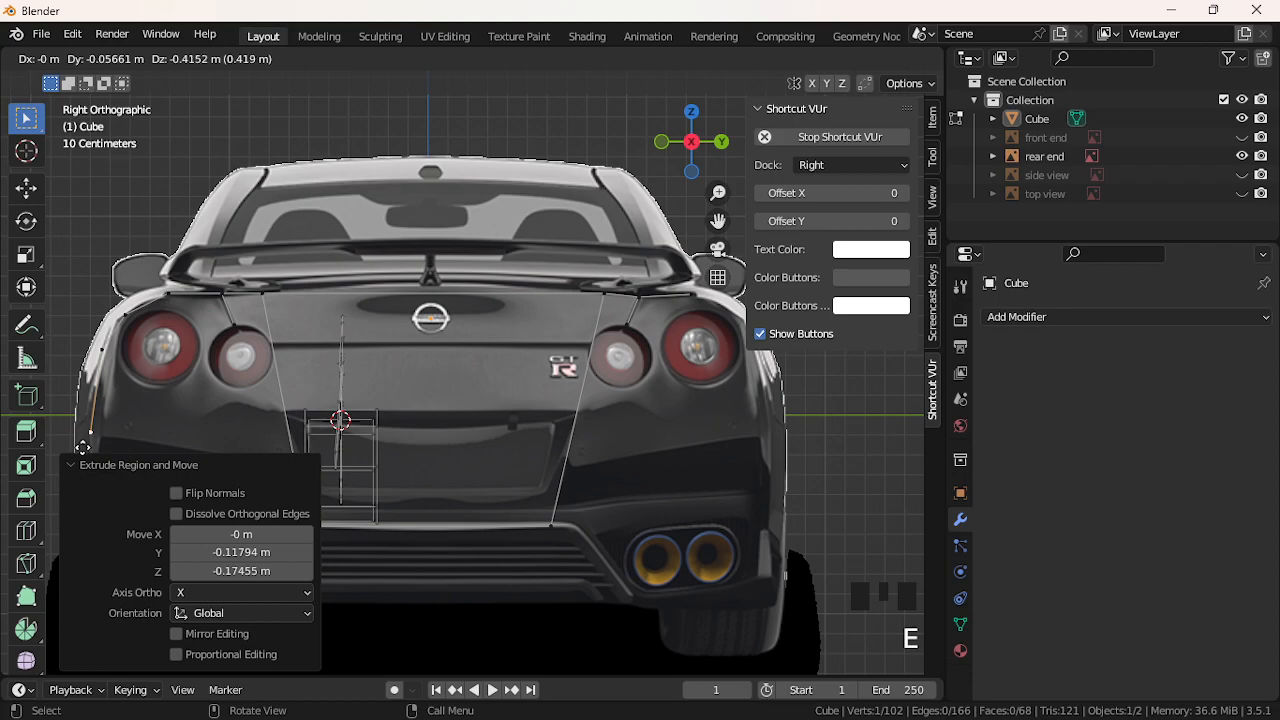
left_click(83, 446)
scroll(527, 376, "down", 1)
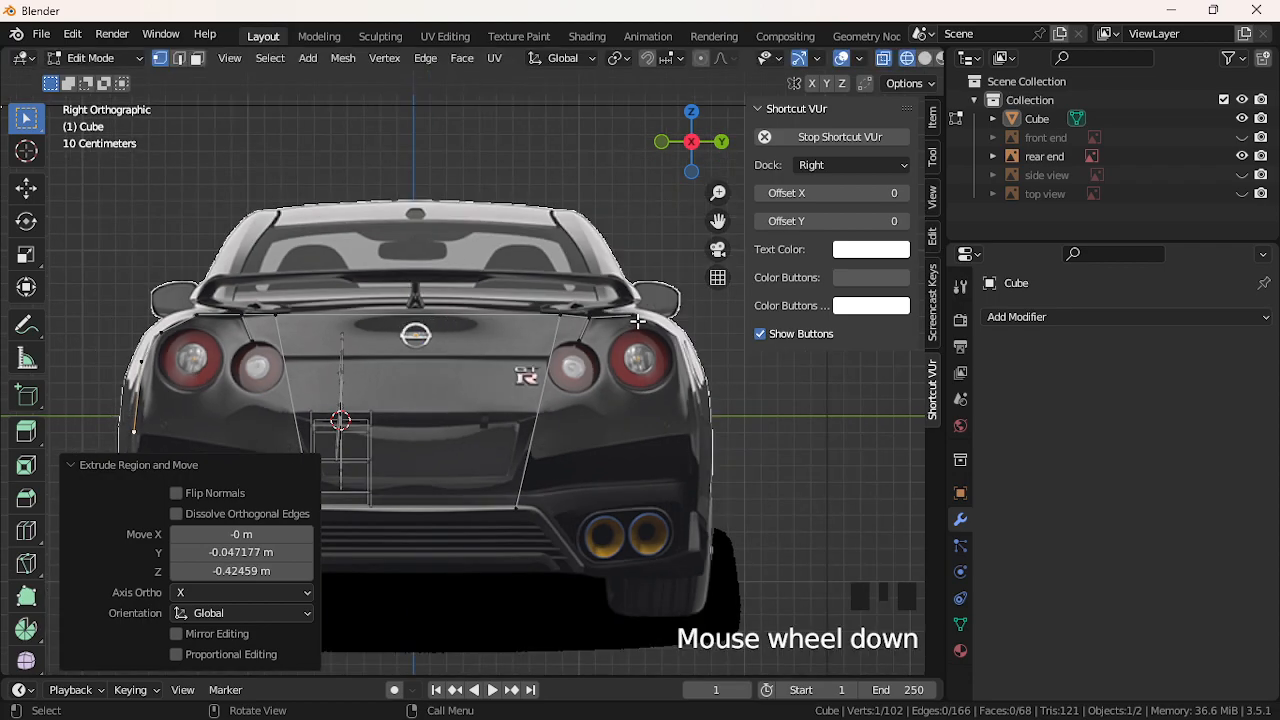
Extrude a chain down the right flank, under the right exhaust, to the centre panel's lower corner
key("e")
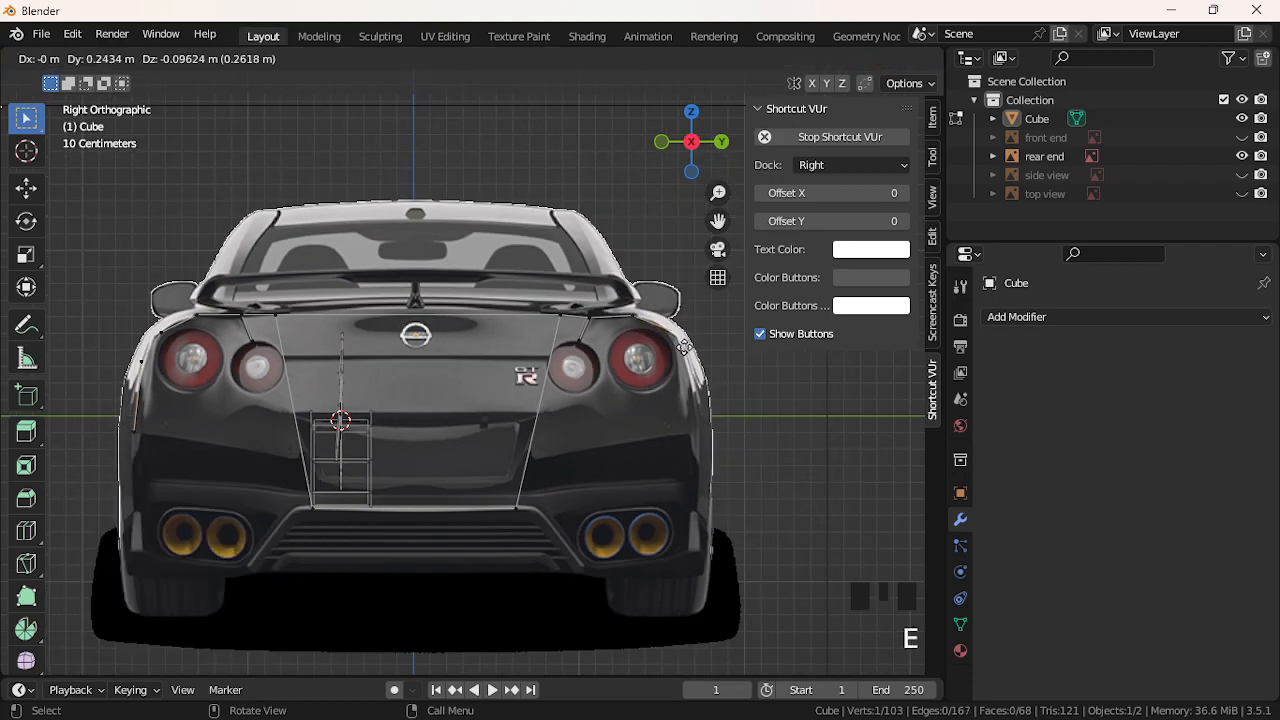
left_click(685, 347)
key("e")
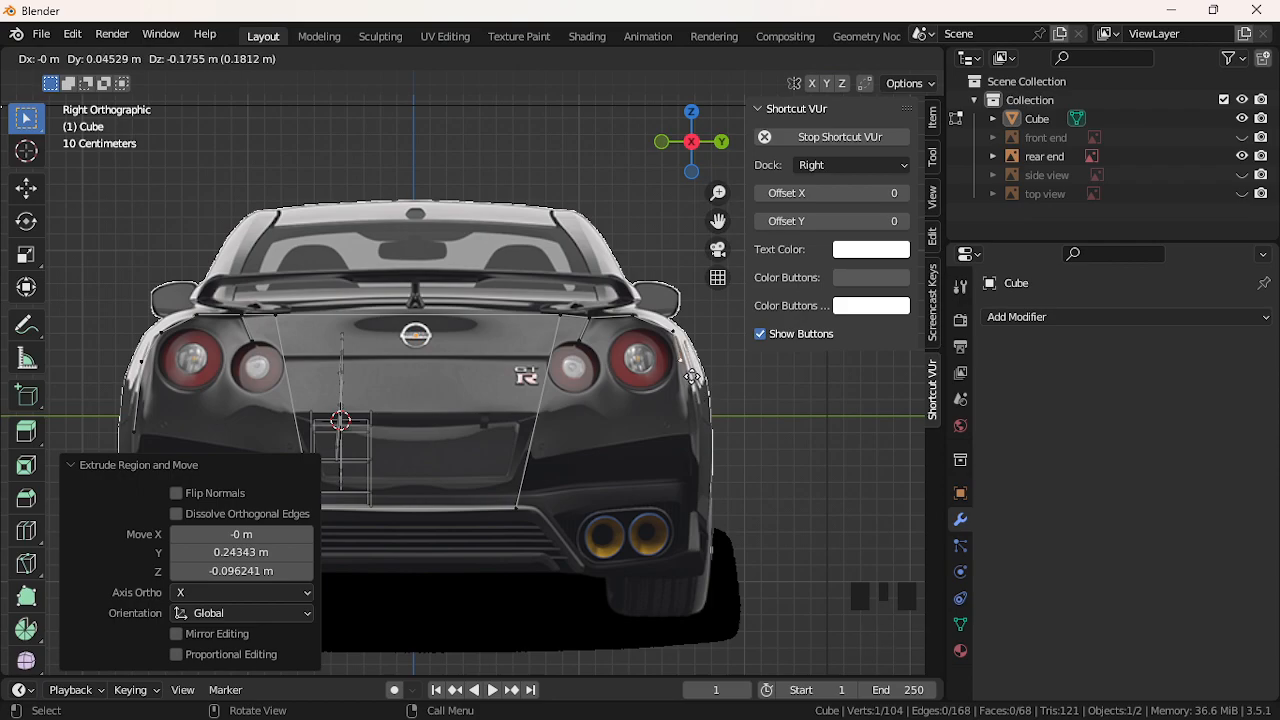
left_click(693, 375)
key("e")
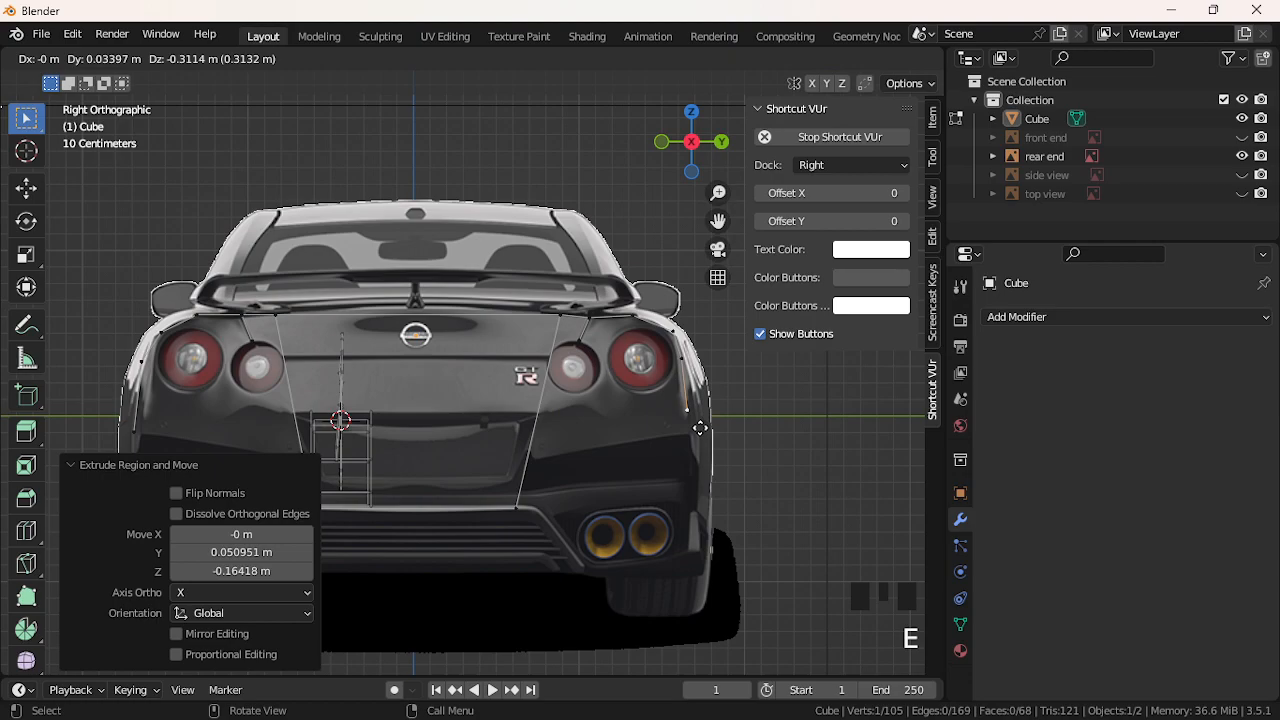
left_click(704, 437)
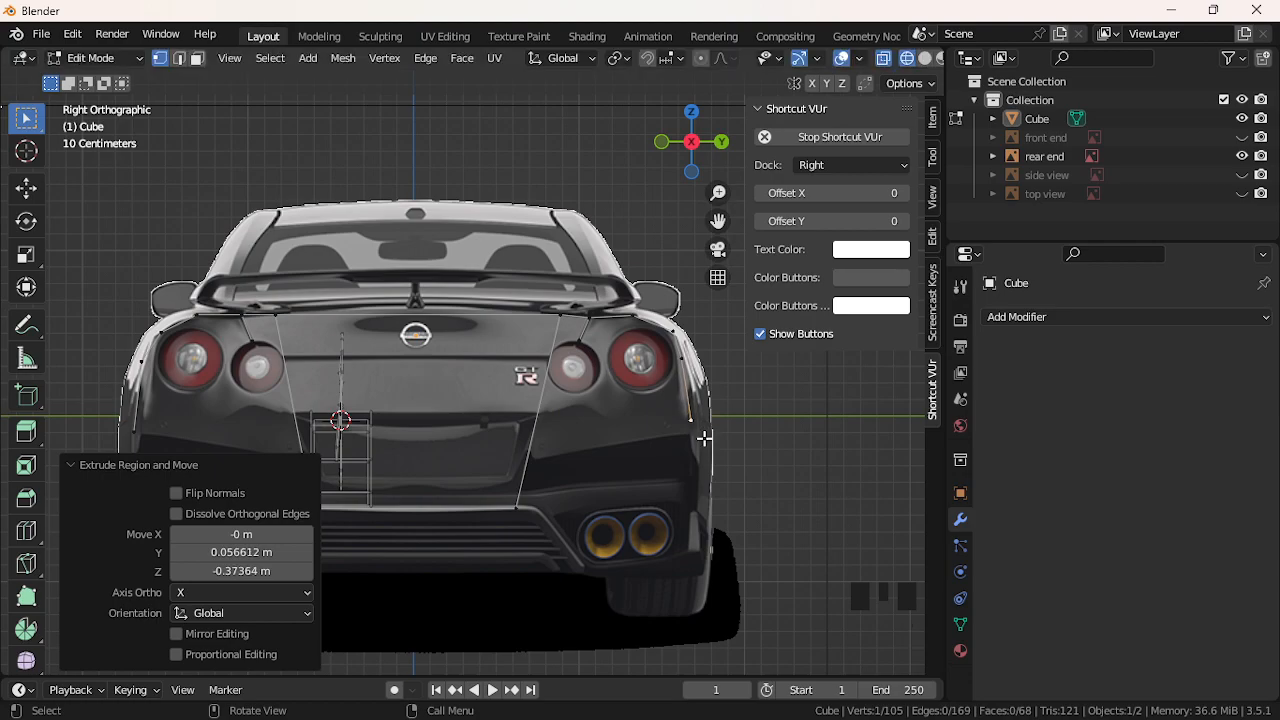
key("e")
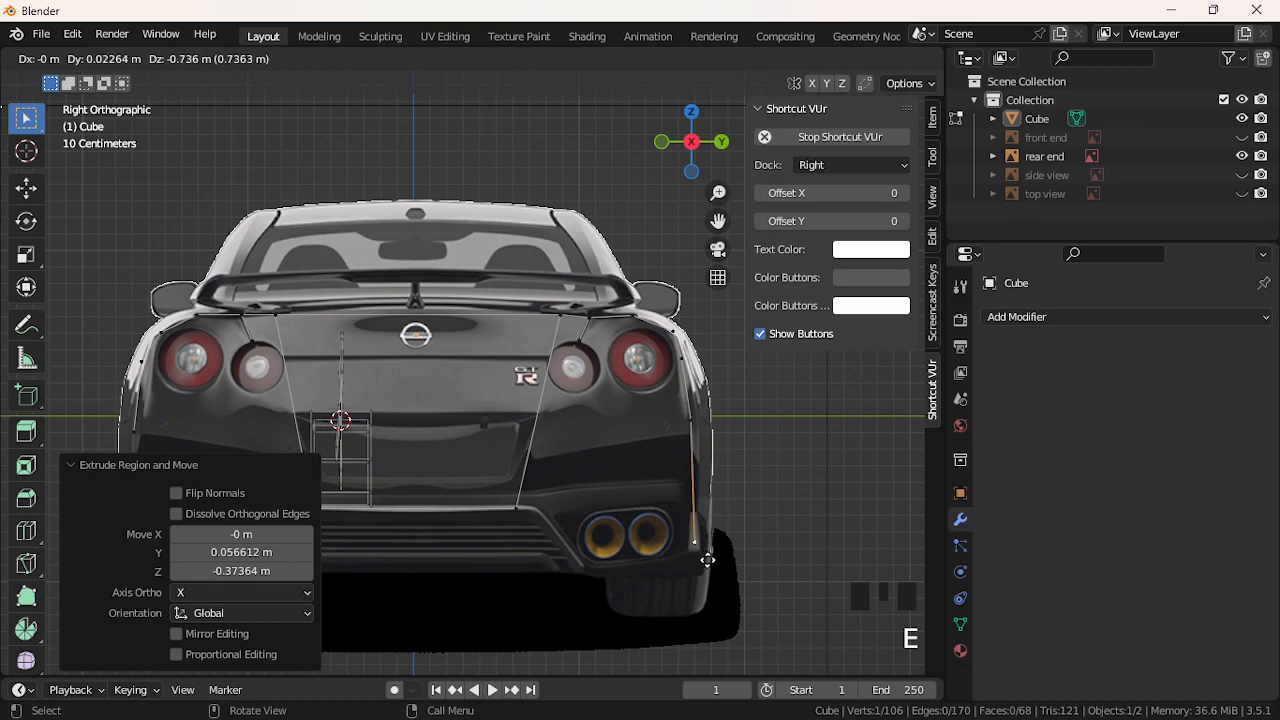
left_click(706, 566)
key("e")
left_click(605, 585)
key("e")
left_click(520, 521)
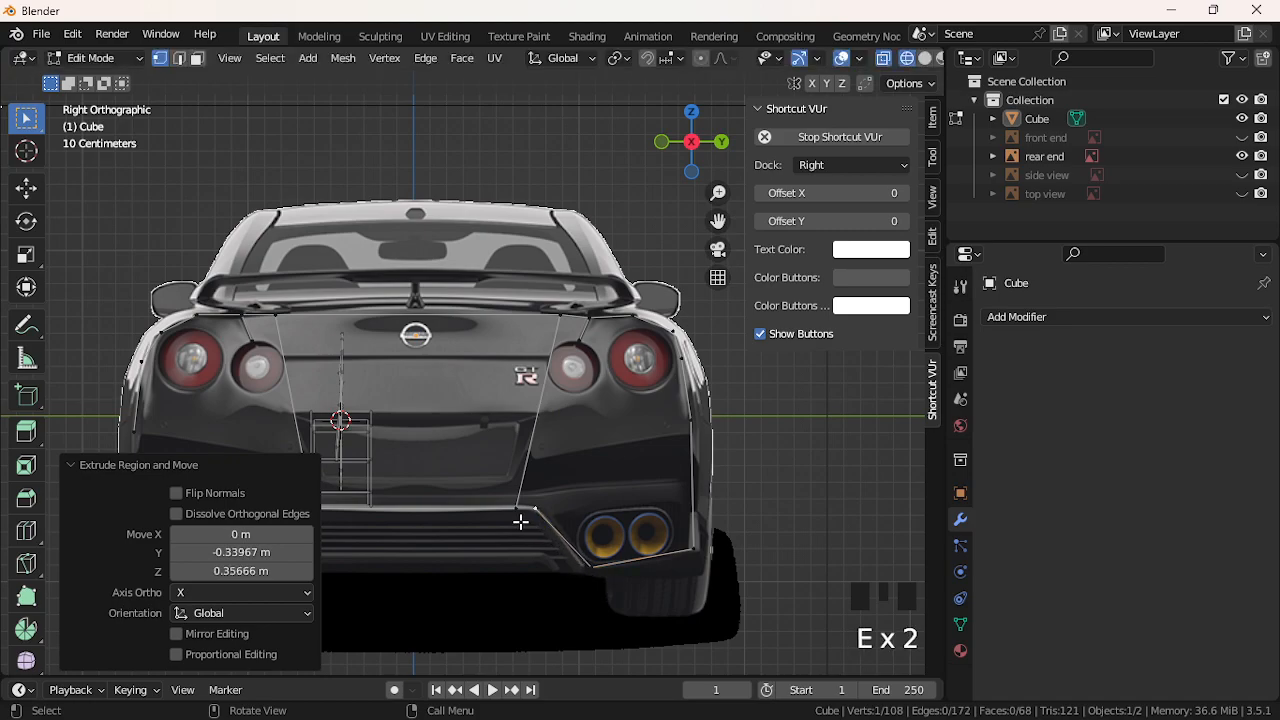
Fill two faces over the right taillight area and a triangle beside the exhaust
left_click(520, 516, "shift")
left_click(560, 320, "shift")
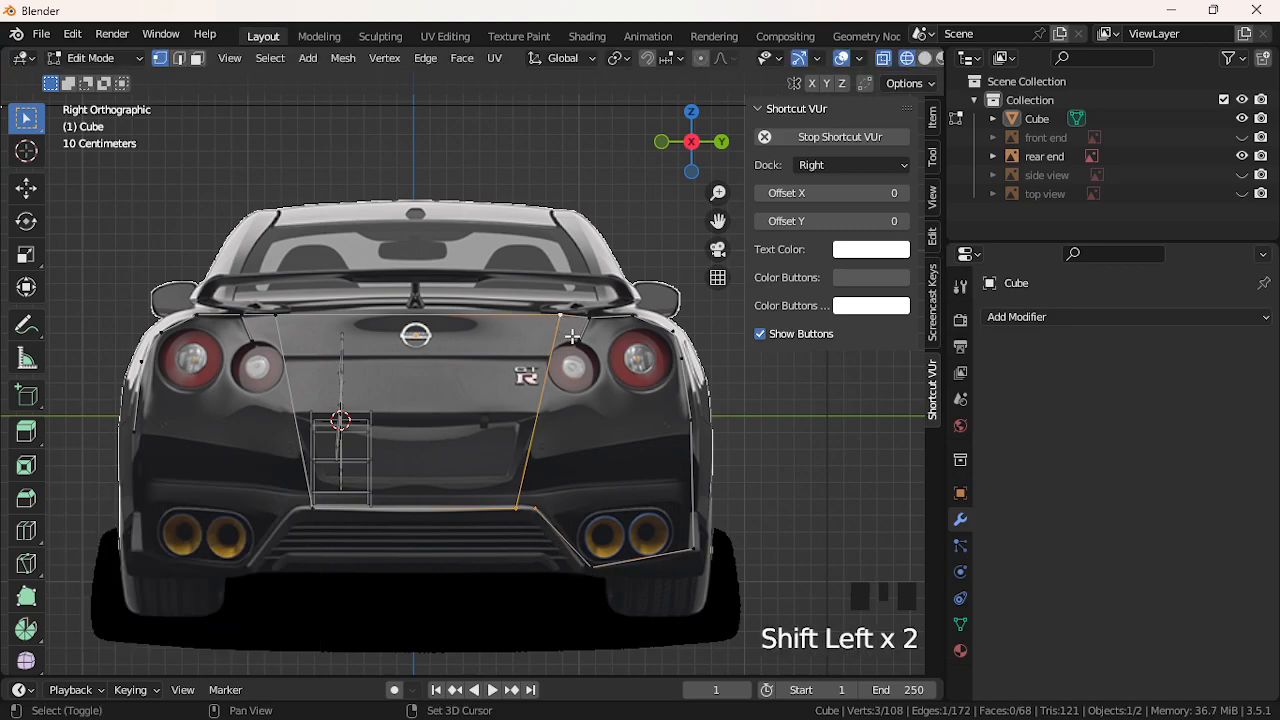
left_click(585, 320, "shift")
key("f")
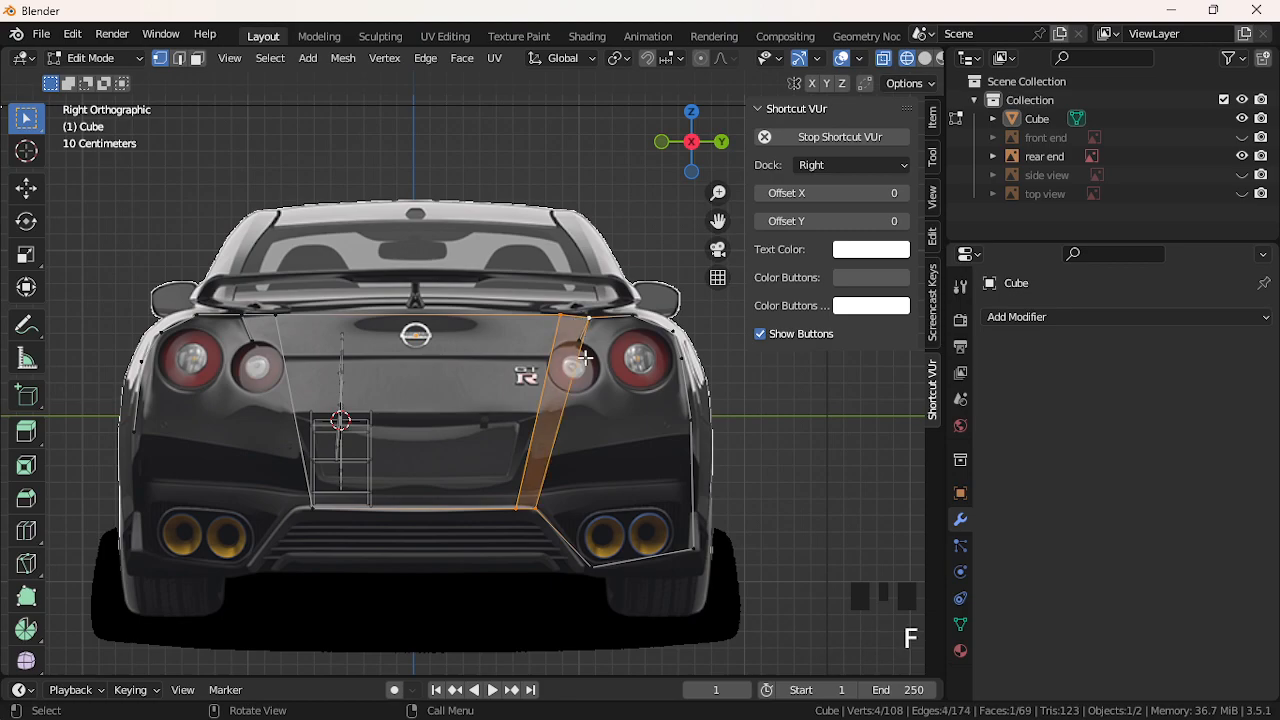
left_click(596, 546)
left_click(589, 320, "shift")
left_click(631, 317, "shift")
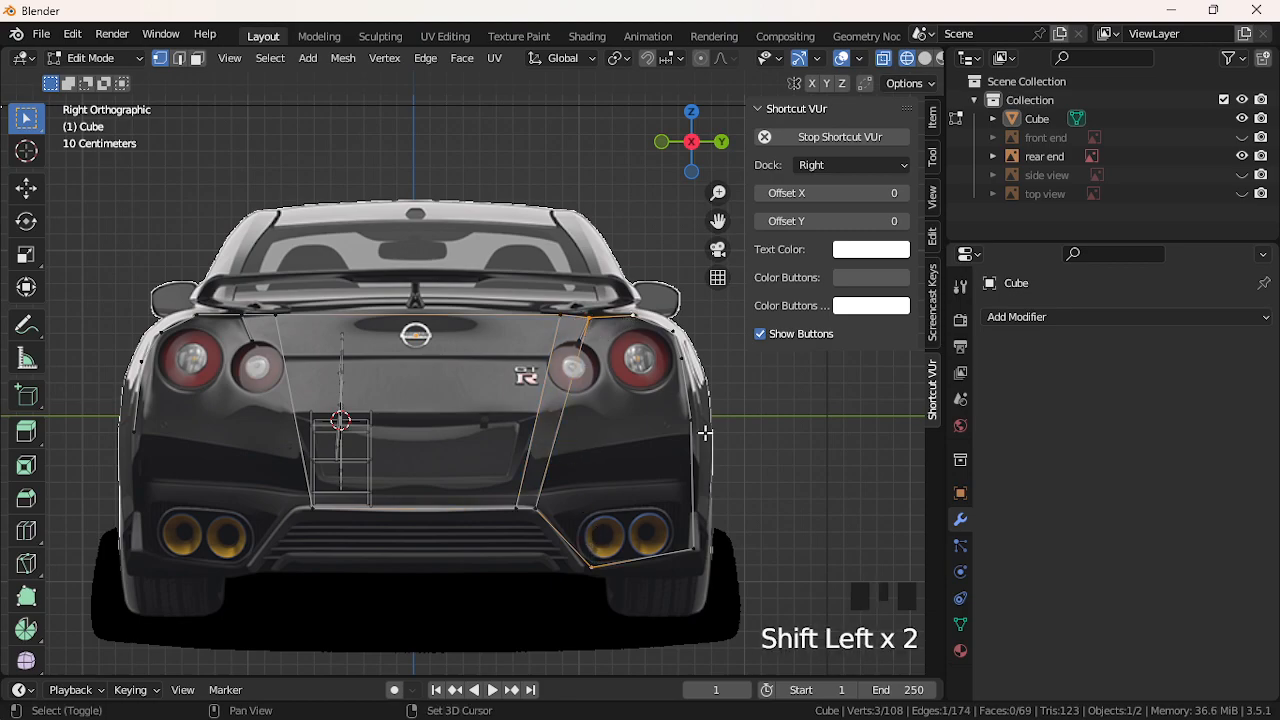
left_click(700, 549, "shift")
key("f")
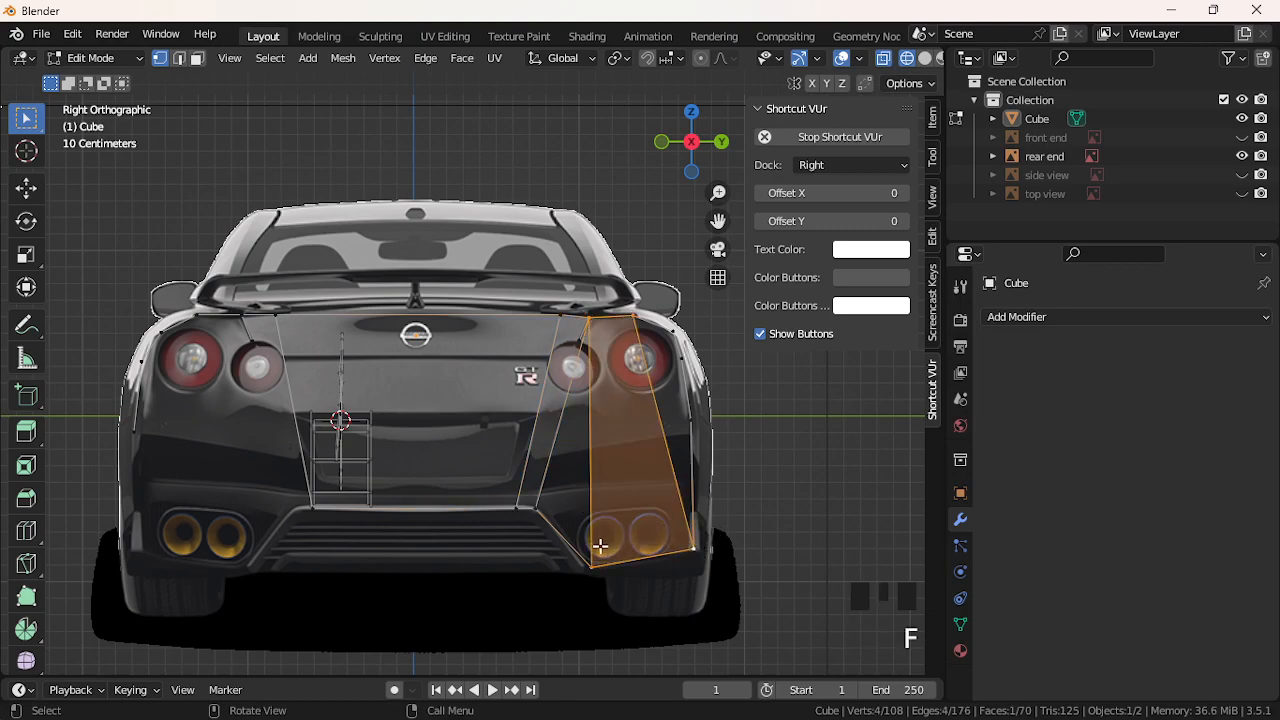
left_click(528, 511)
left_click(592, 320, "shift")
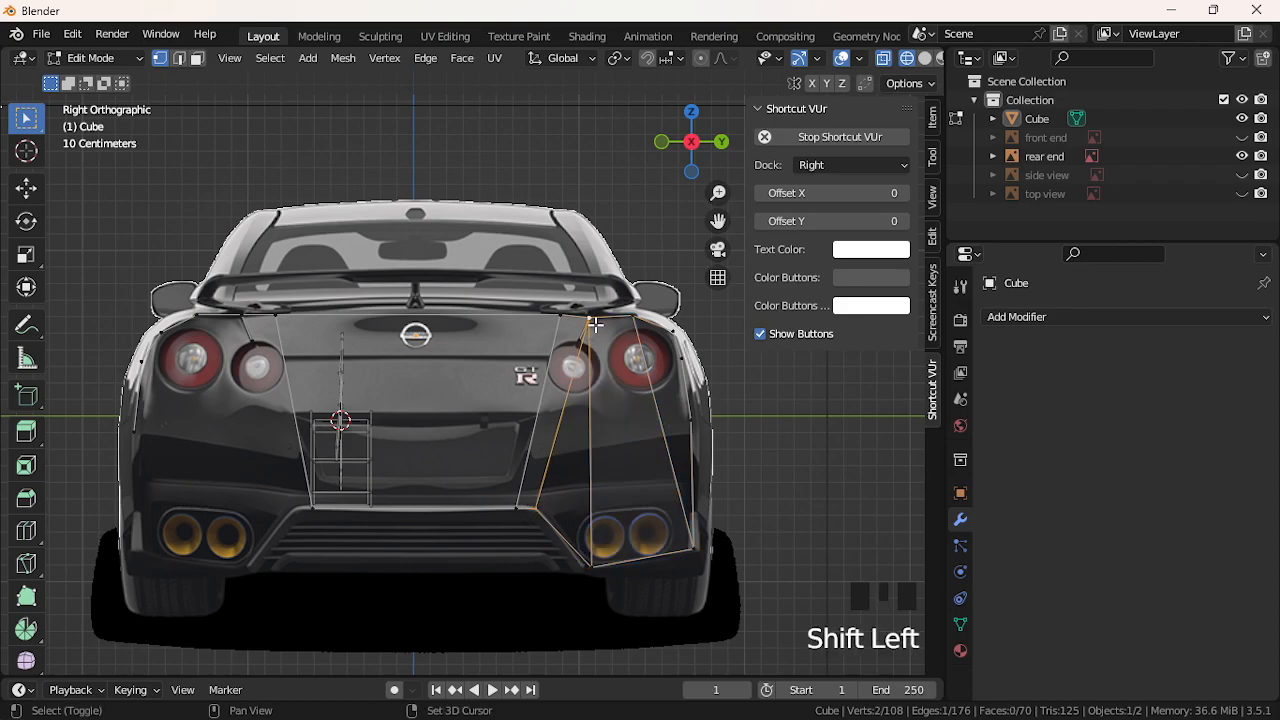
left_click(585, 528, "shift")
key("f")
Fill a four-vertex face along the right flank and a triangle on the right corner
left_click(636, 330)
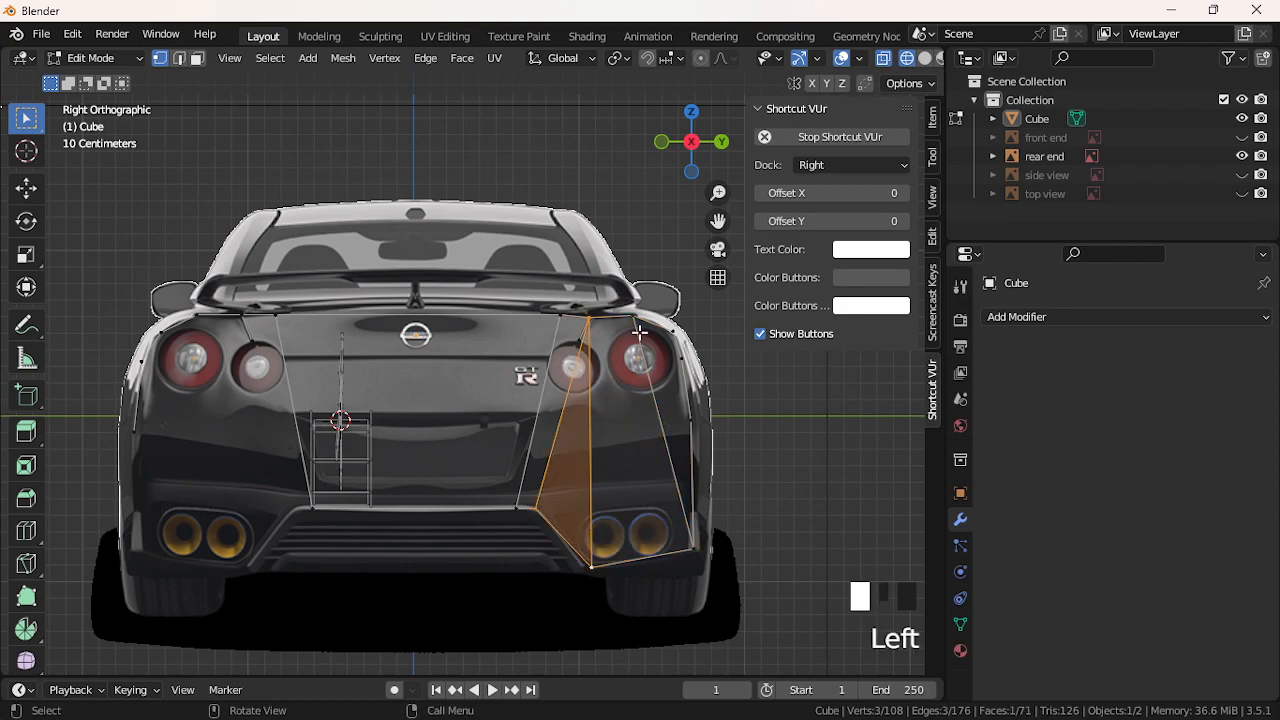
left_click(670, 345, "shift")
left_click(683, 370, "shift")
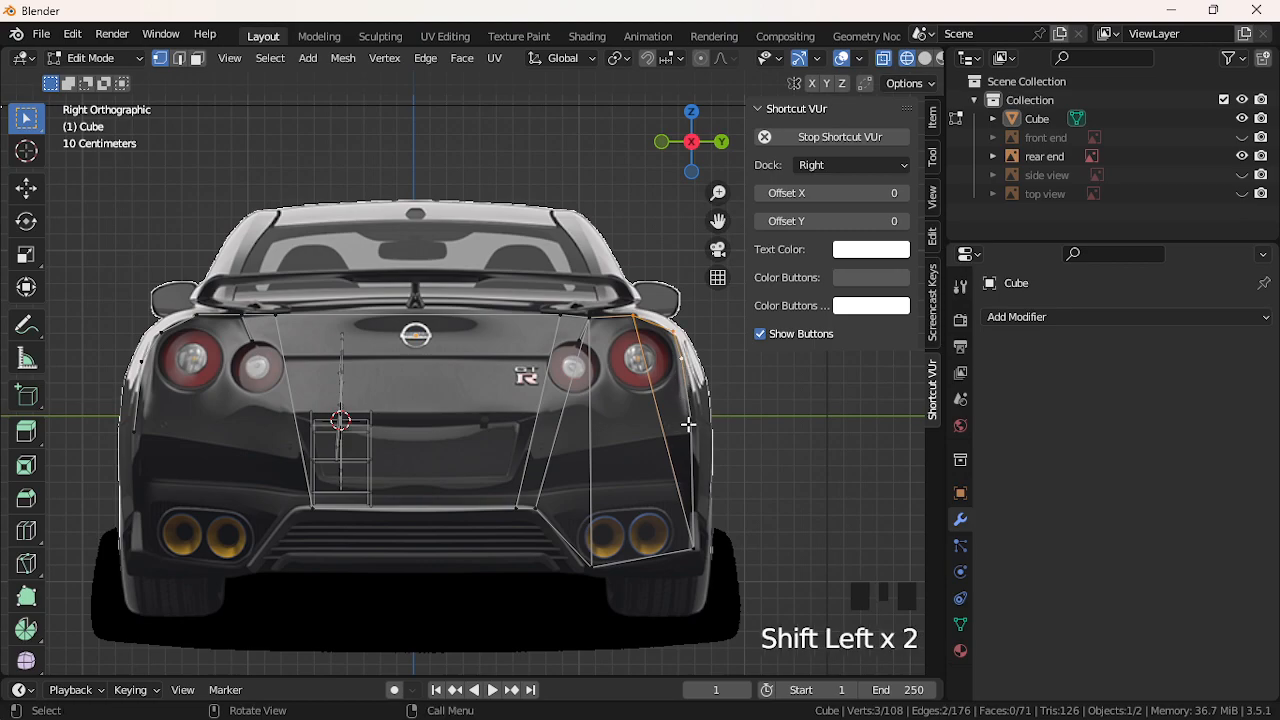
left_click(692, 546, "shift")
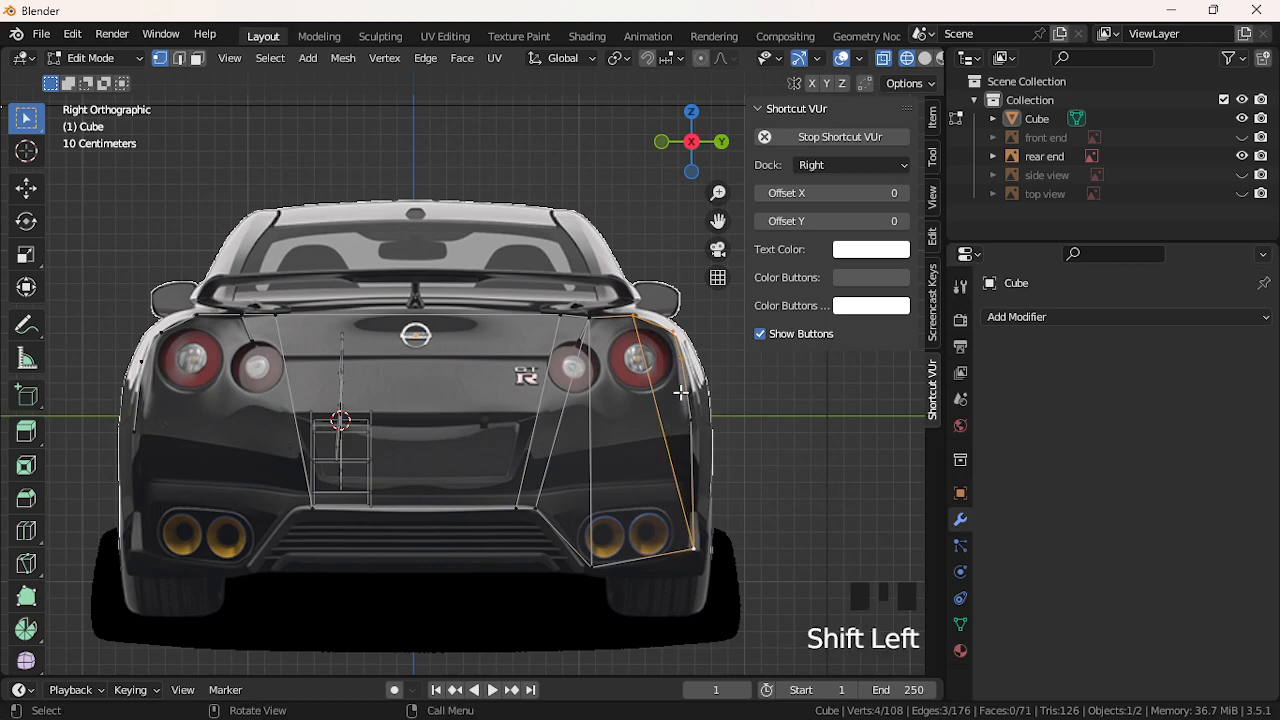
left_click(684, 442)
left_click(678, 374, "shift")
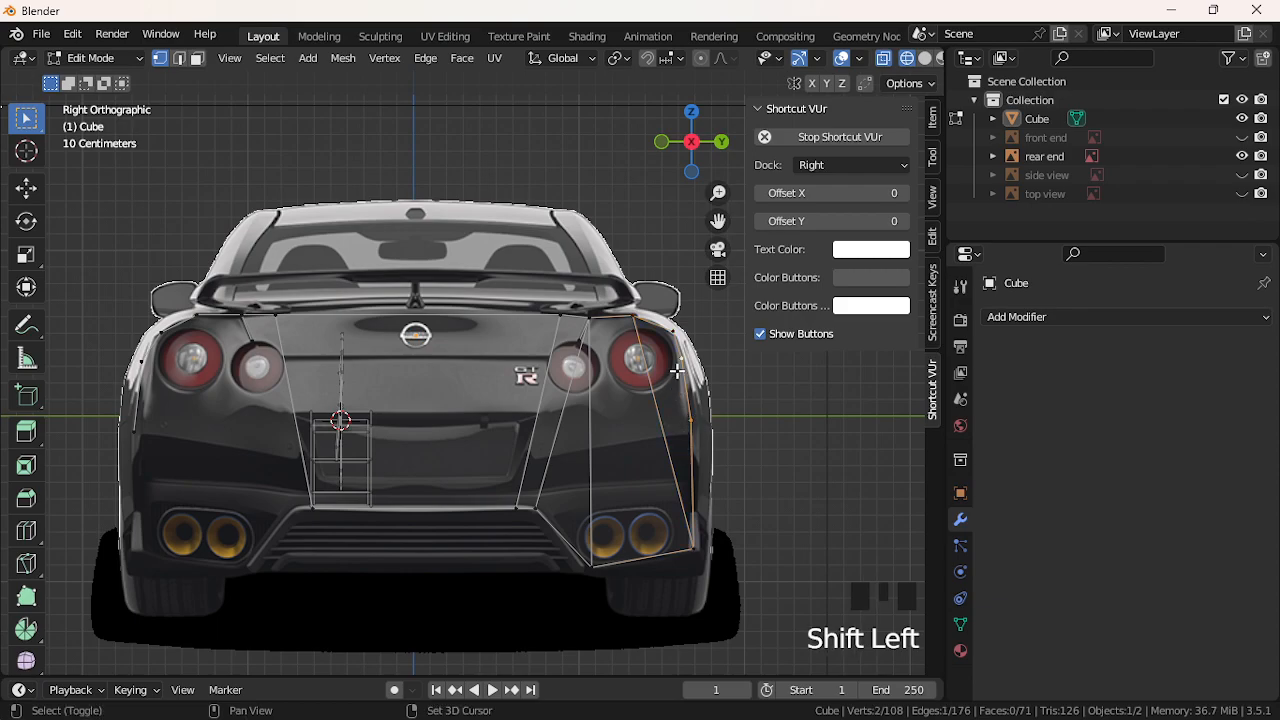
left_click(668, 333, "shift")
left_click(638, 332, "shift")
key("f")
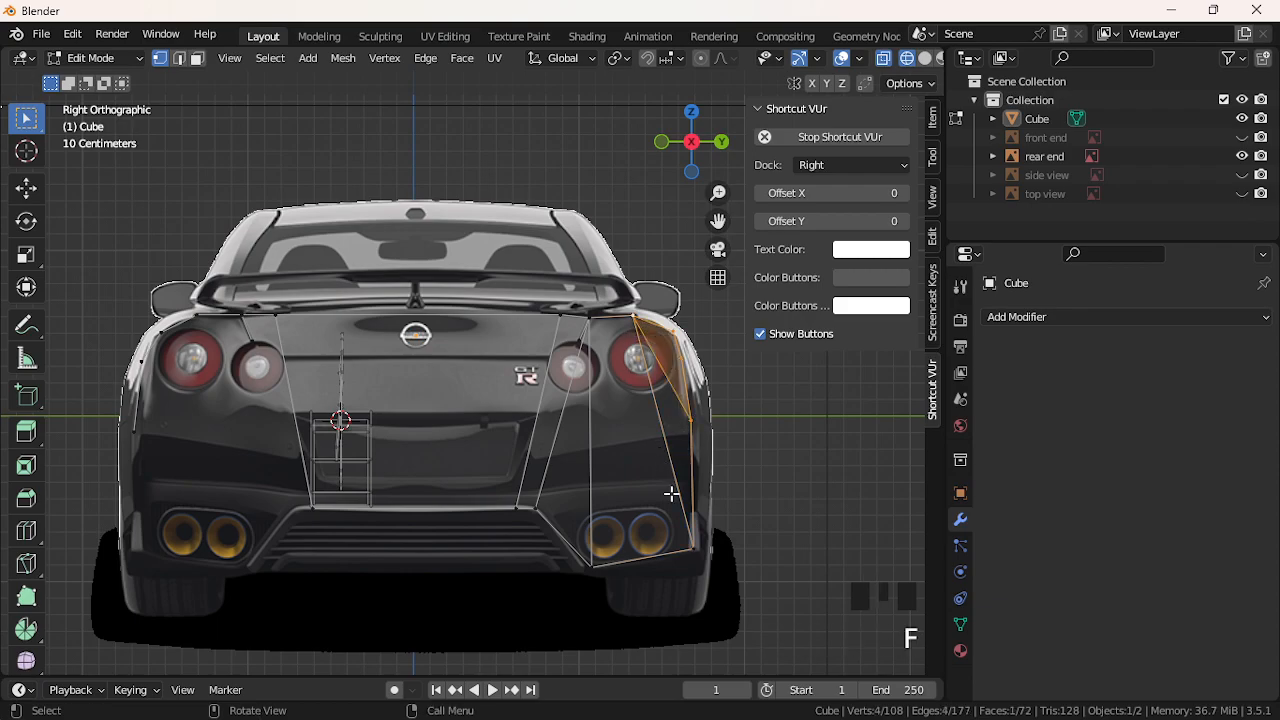
left_click(692, 545)
left_click(697, 436, "shift")
left_click(637, 322, "shift")
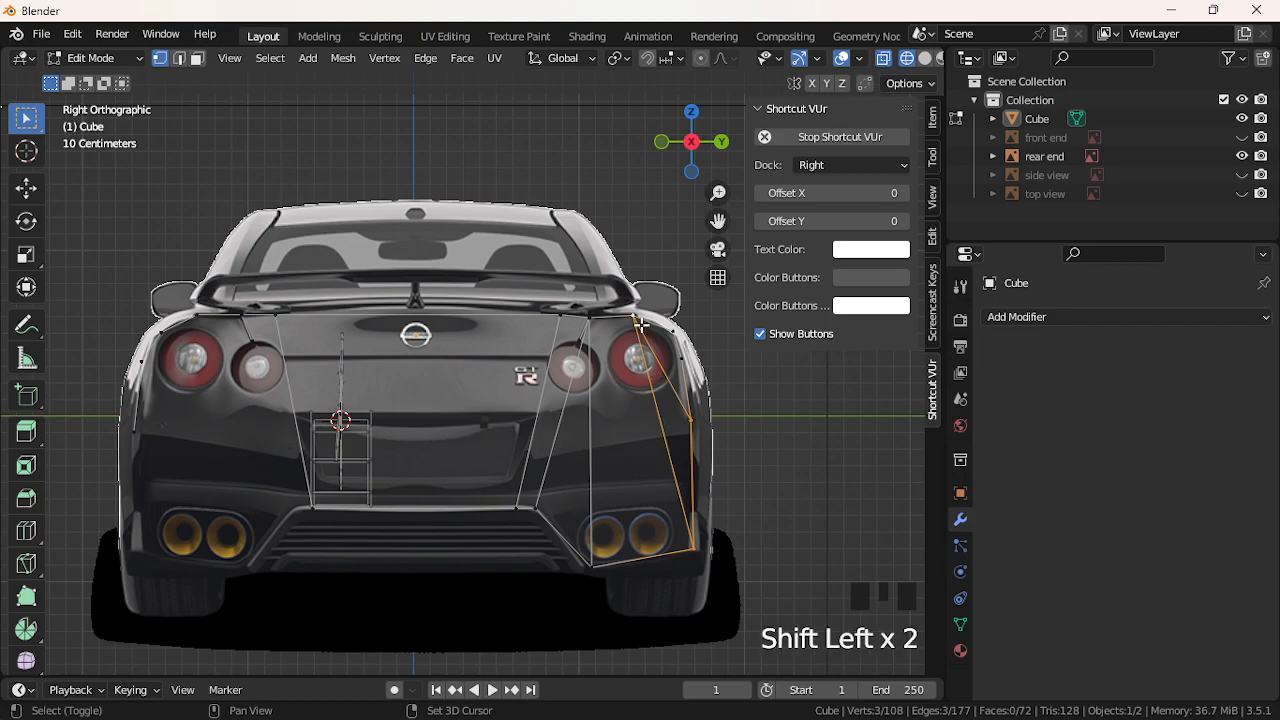
key("f")
In edge select mode, delete two unwanted edges on the right rear panel
left_click(555, 426)
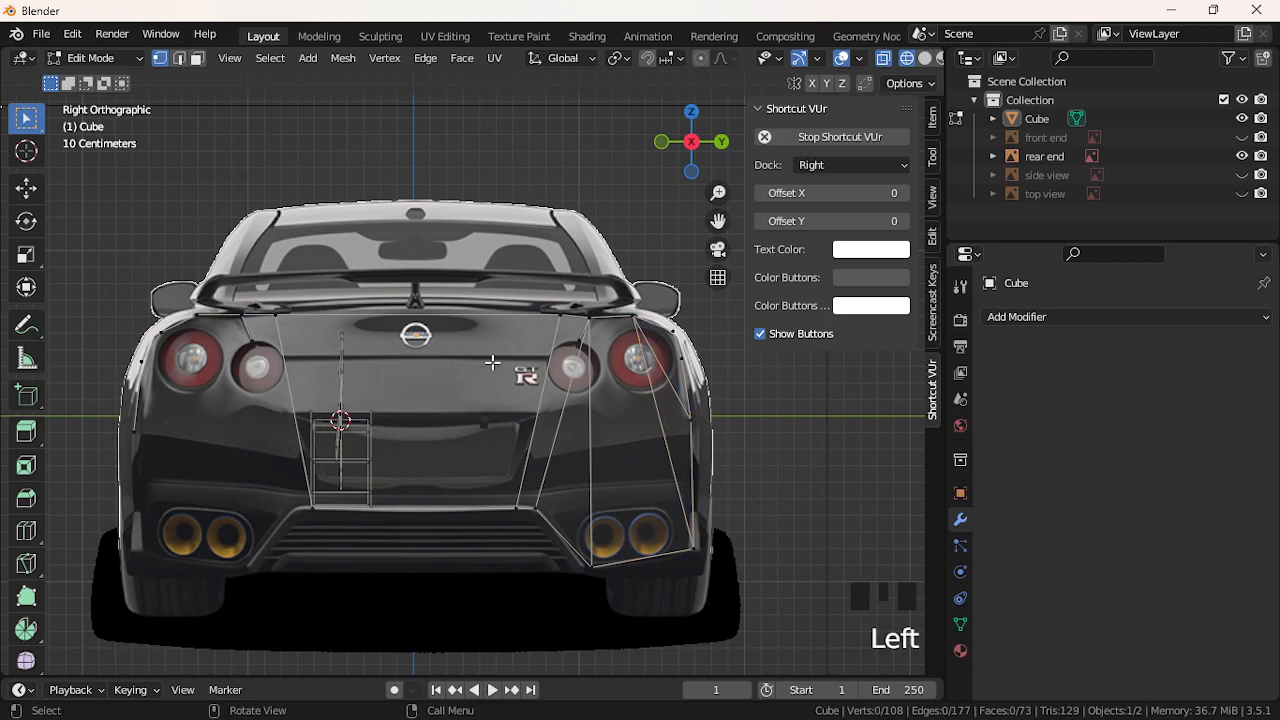
left_click(668, 421)
left_click(656, 421)
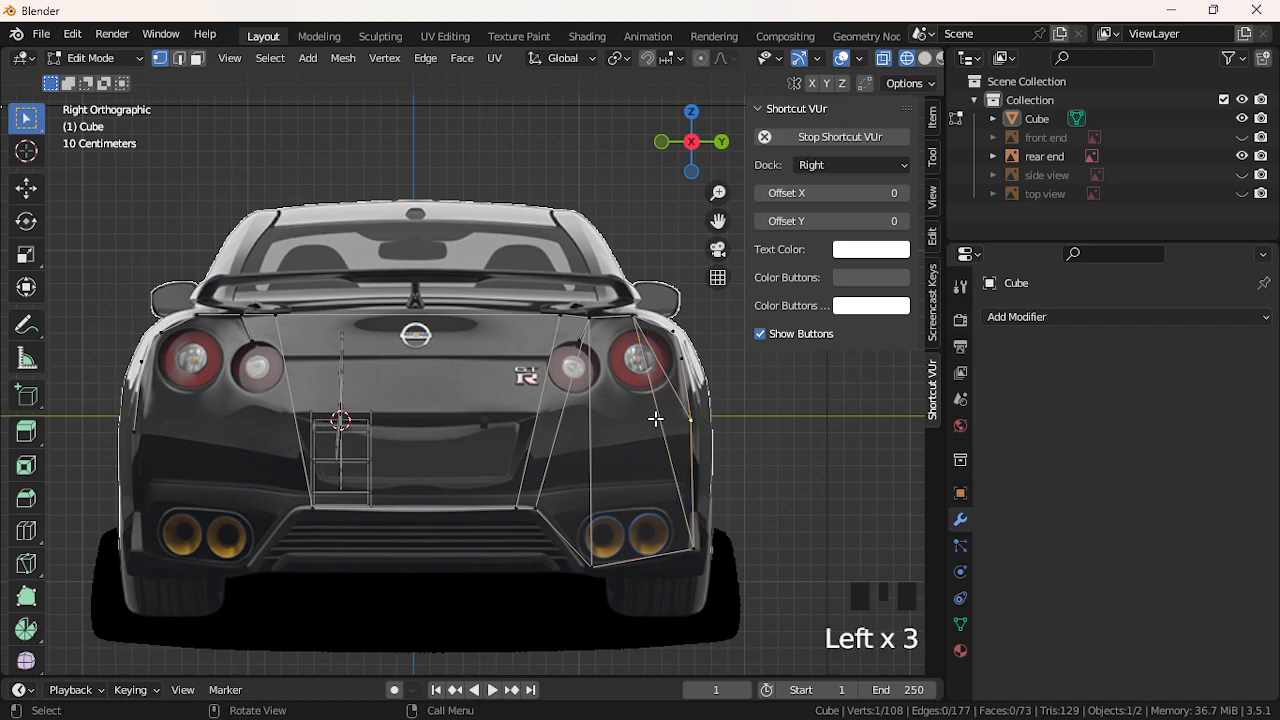
left_click(179, 58)
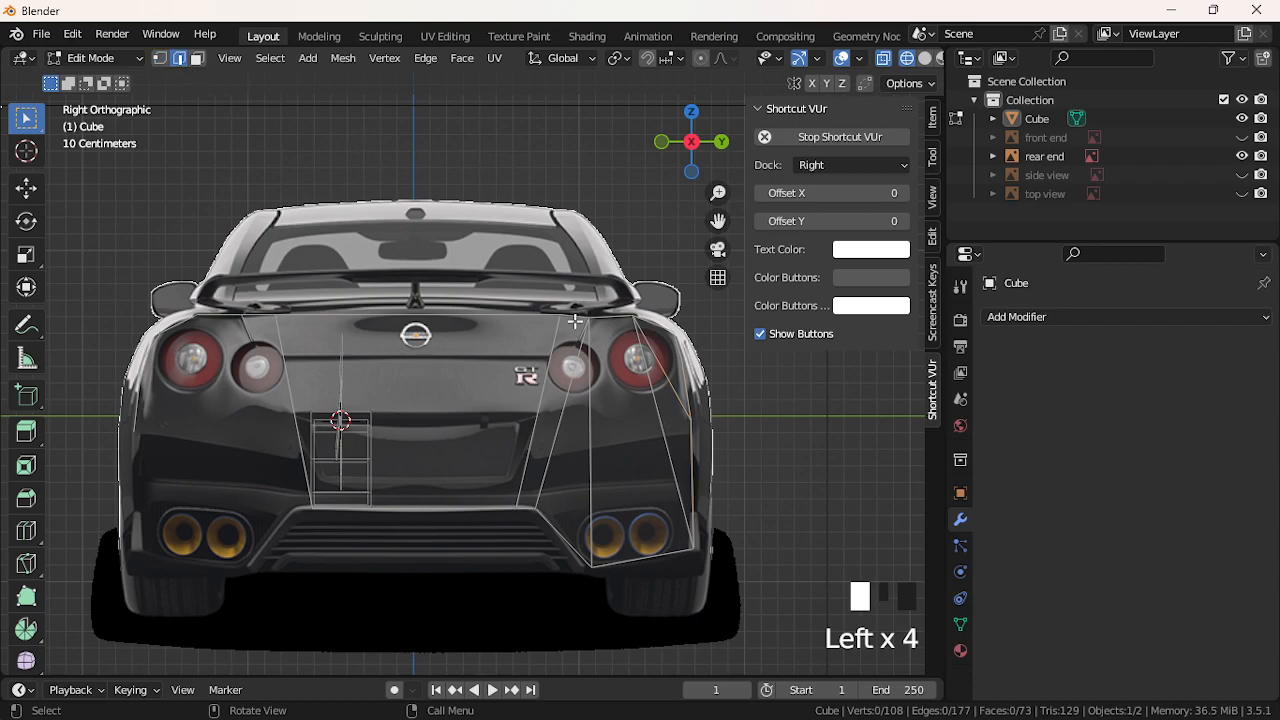
left_click(660, 440)
key("Delete")
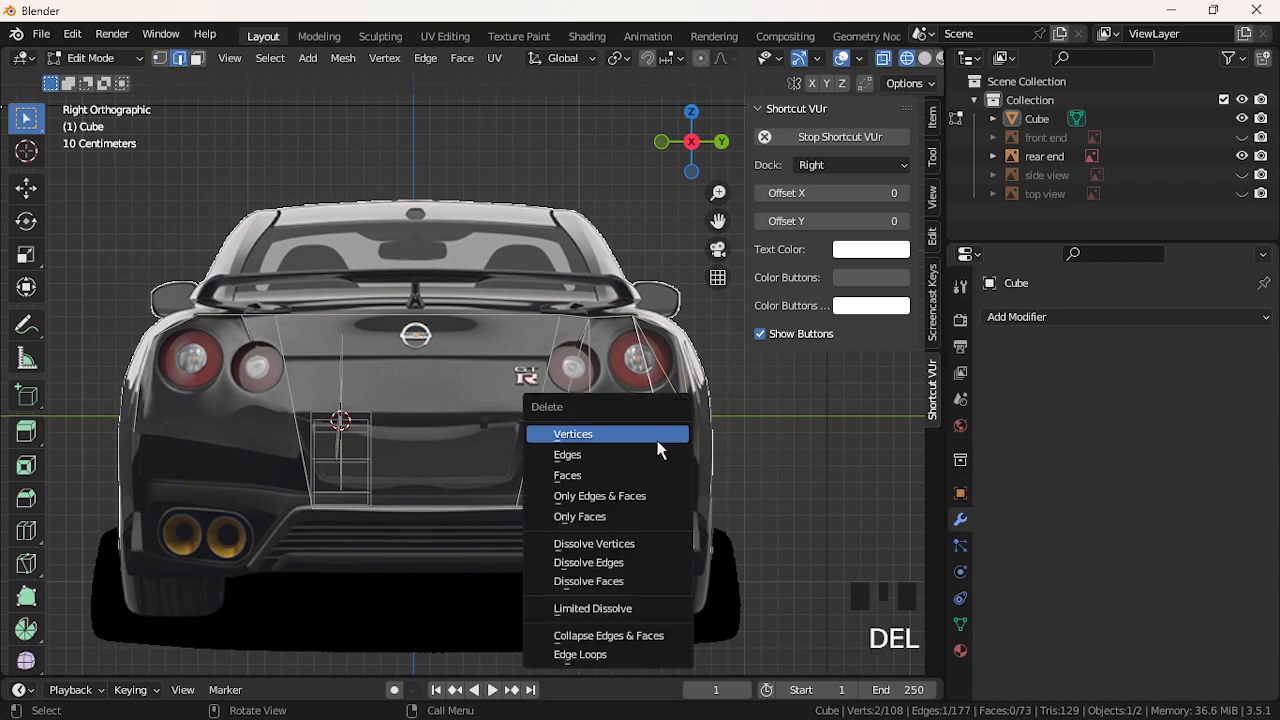
left_click(655, 453)
left_click(633, 339)
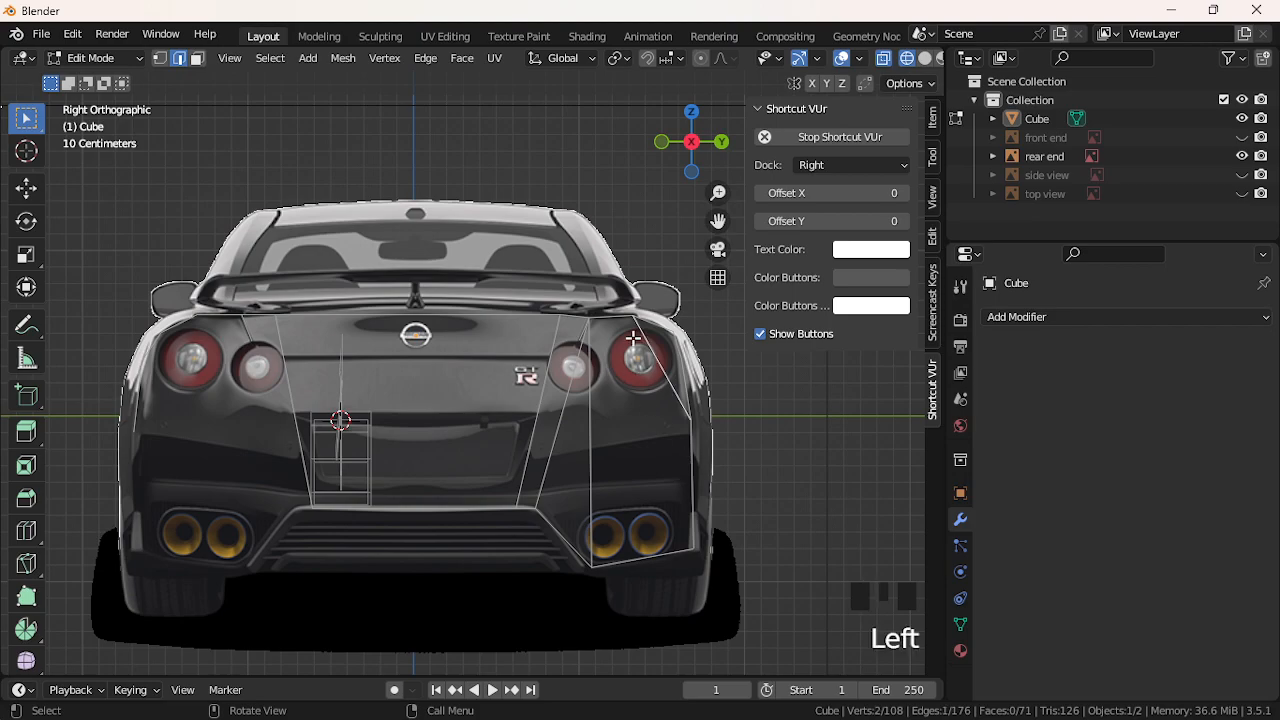
key("Delete")
left_click(573, 349)
Check the remaining right-panel edges, clear the selection and return to vertex select
left_click(644, 334)
left_click(640, 322)
left_click(625, 320)
left_click(655, 323)
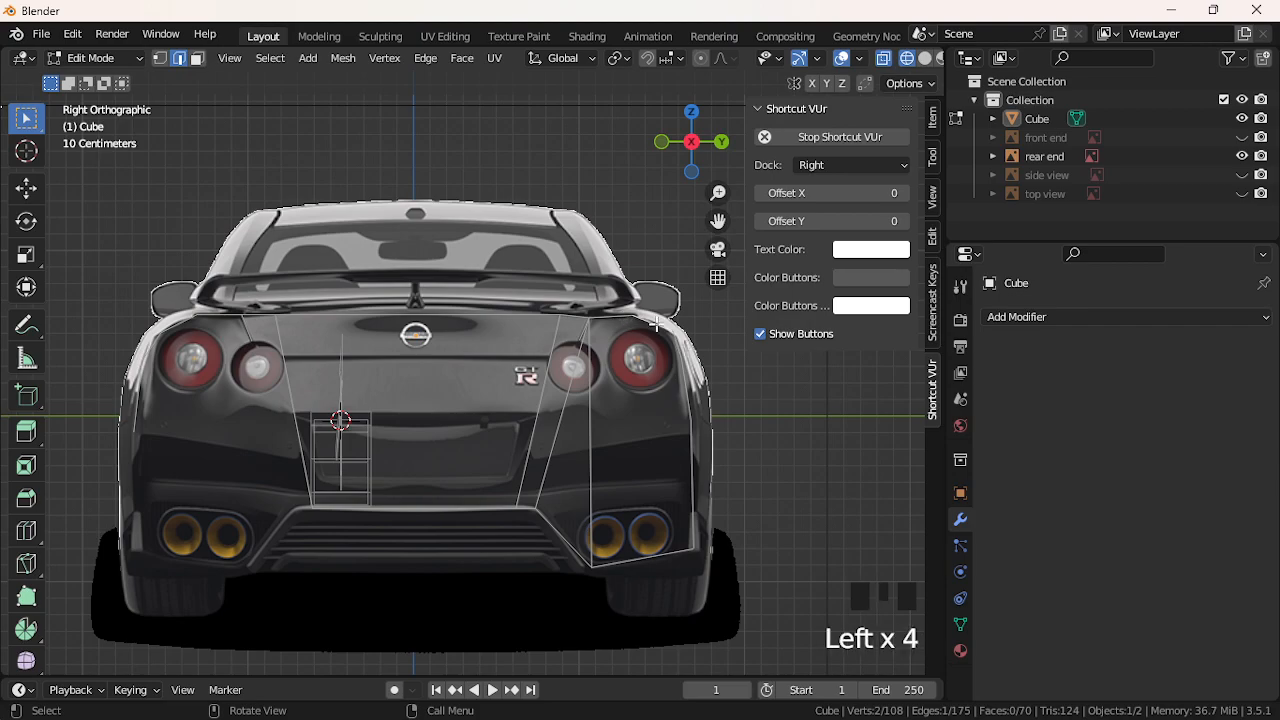
left_click(366, 199)
left_click(166, 54)
left_click(166, 54)
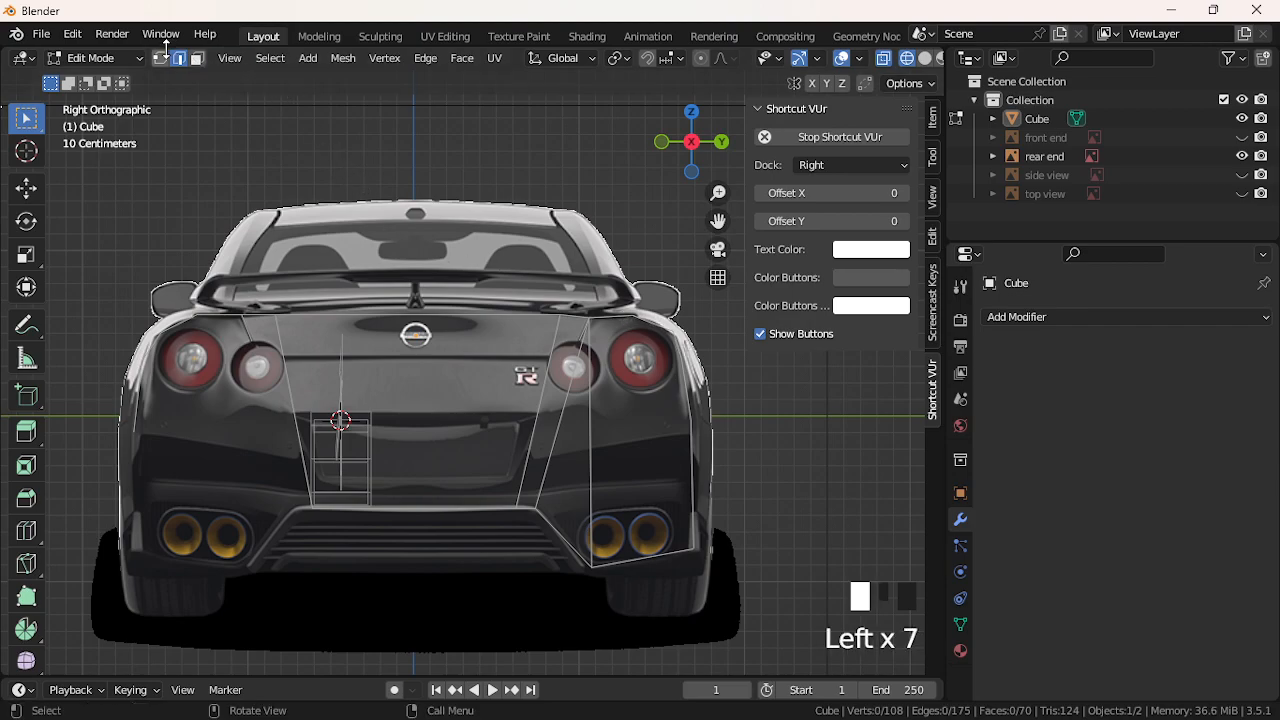
left_click(167, 54)
left_click(167, 54)
left_click(167, 54)
Check for non-quad faces using Faces by Sides with Less Than and Greater Than 4
left_click(167, 56)
left_click(270, 58)
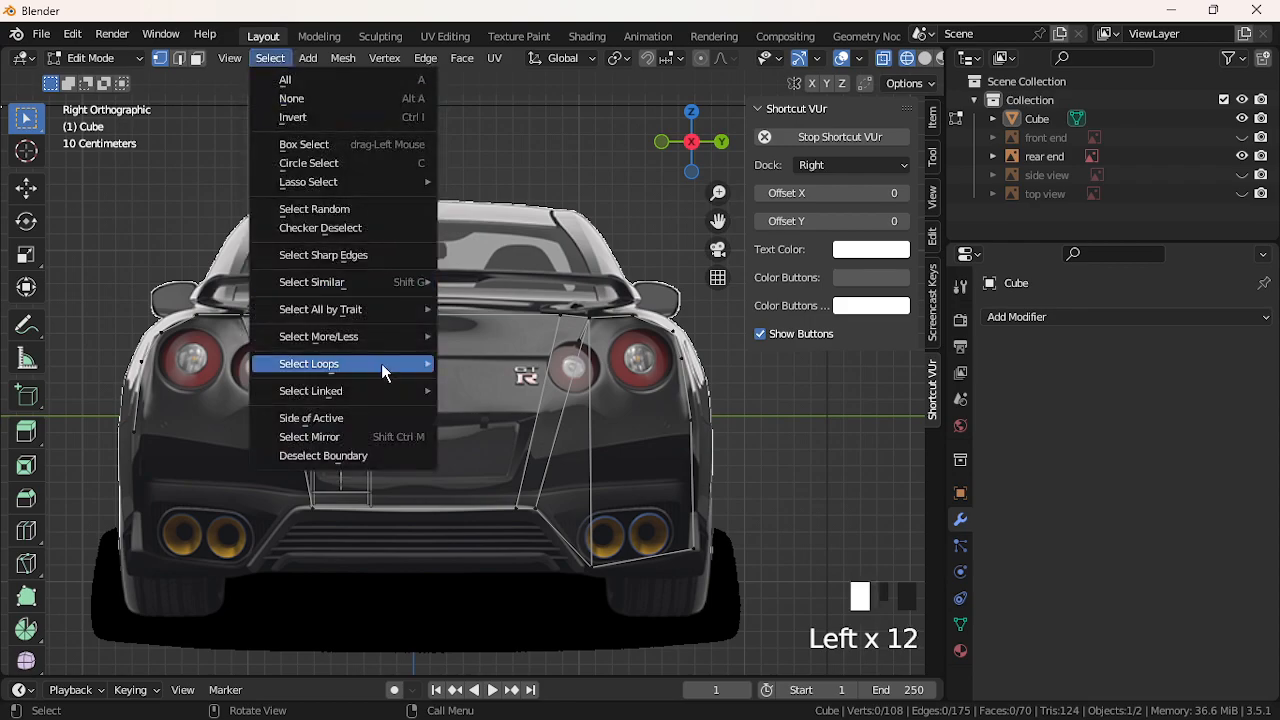
mouse_move(388, 338)
mouse_move(383, 306)
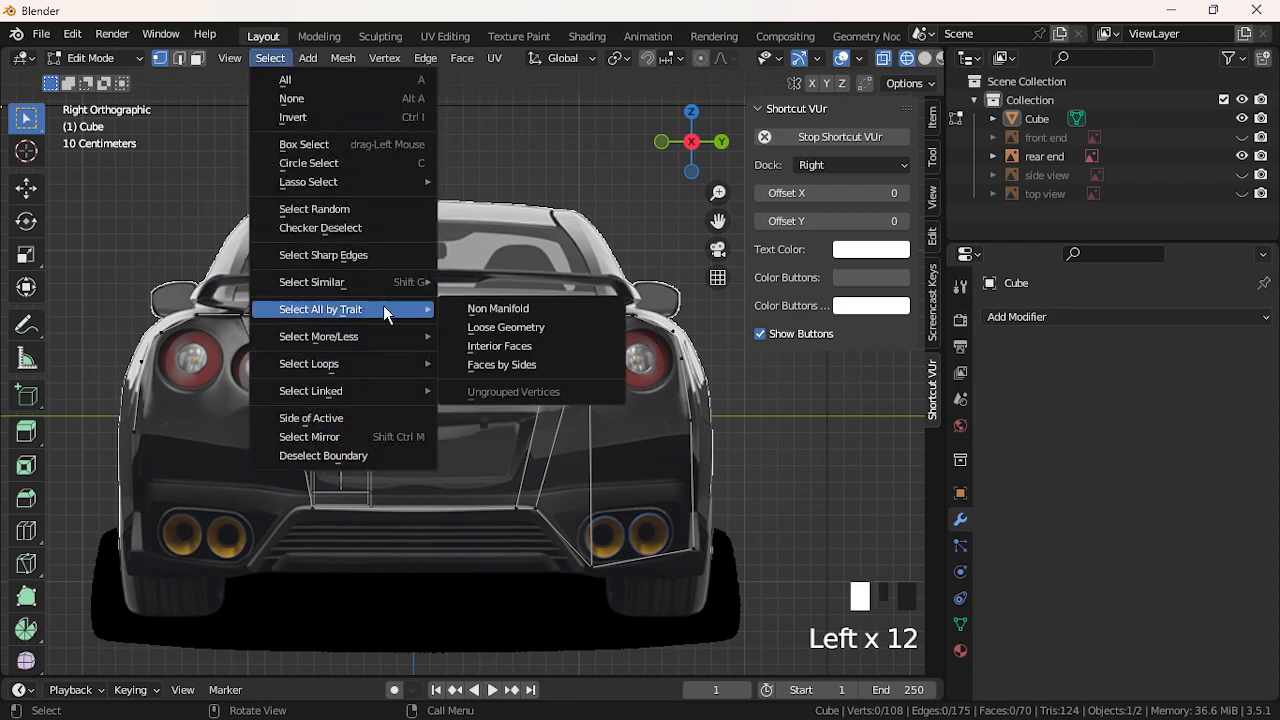
left_click(483, 363)
left_click(293, 634)
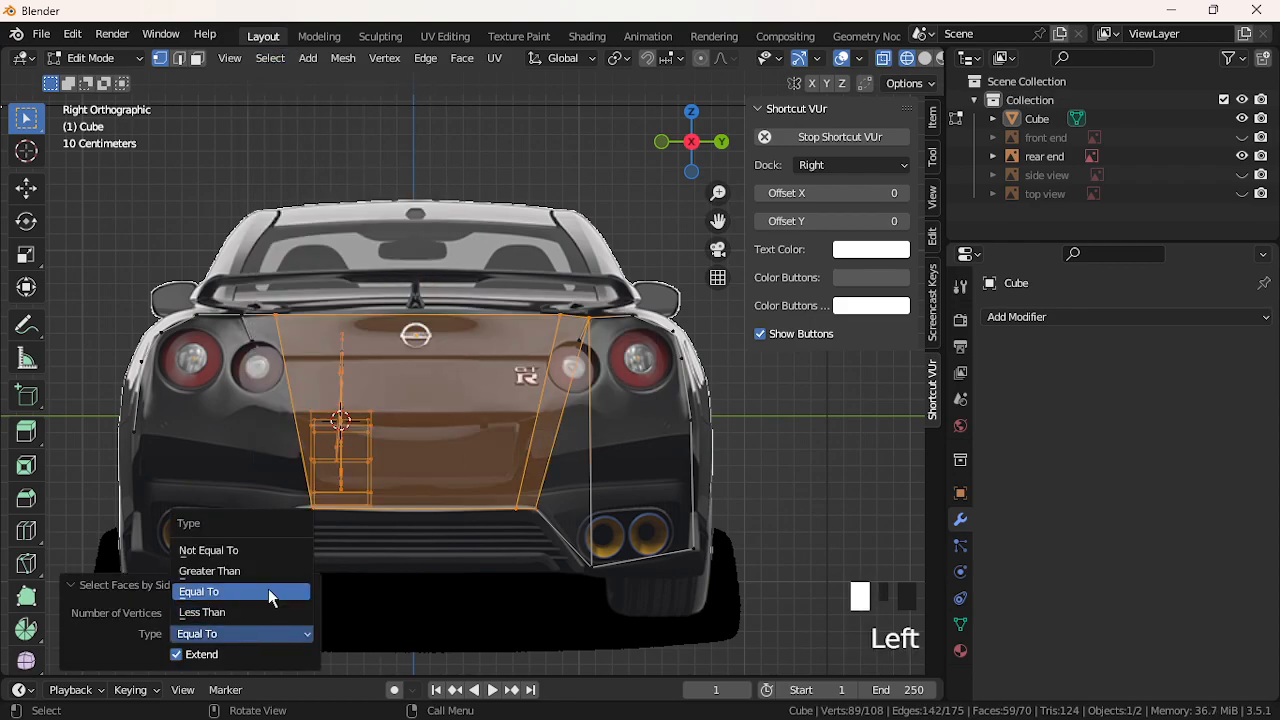
left_click(264, 613)
left_click(263, 632)
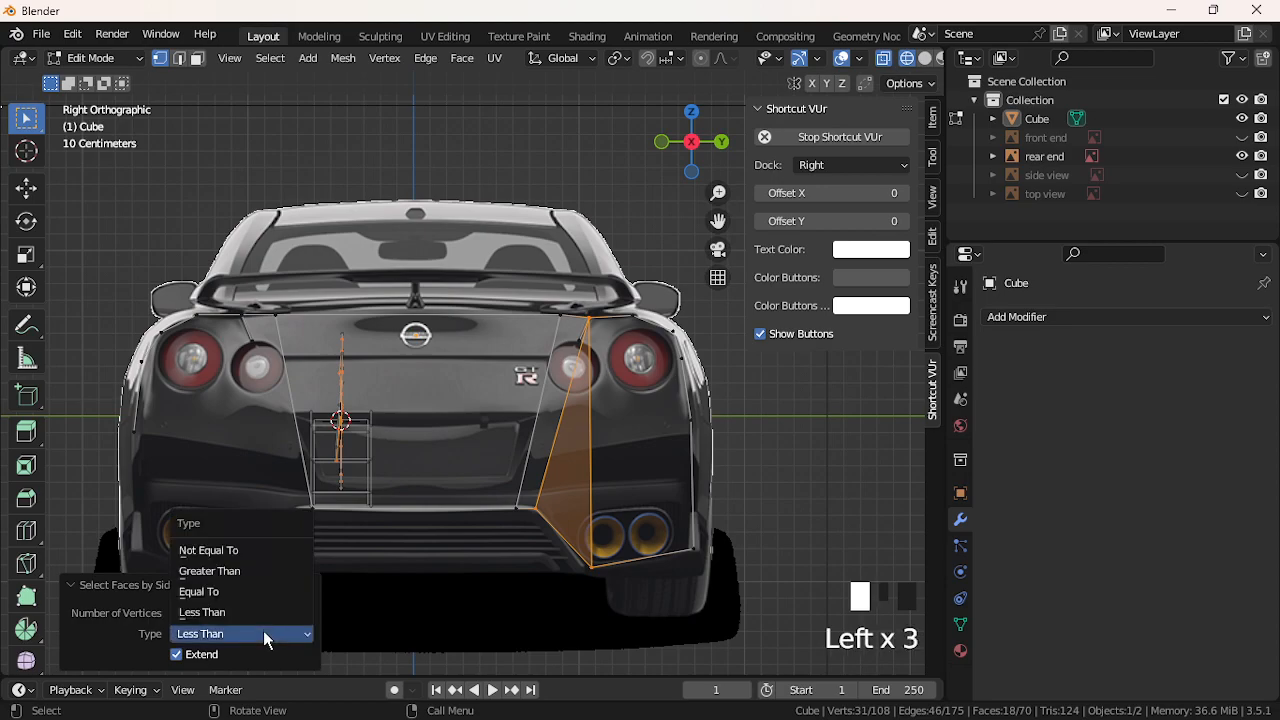
left_click(254, 574)
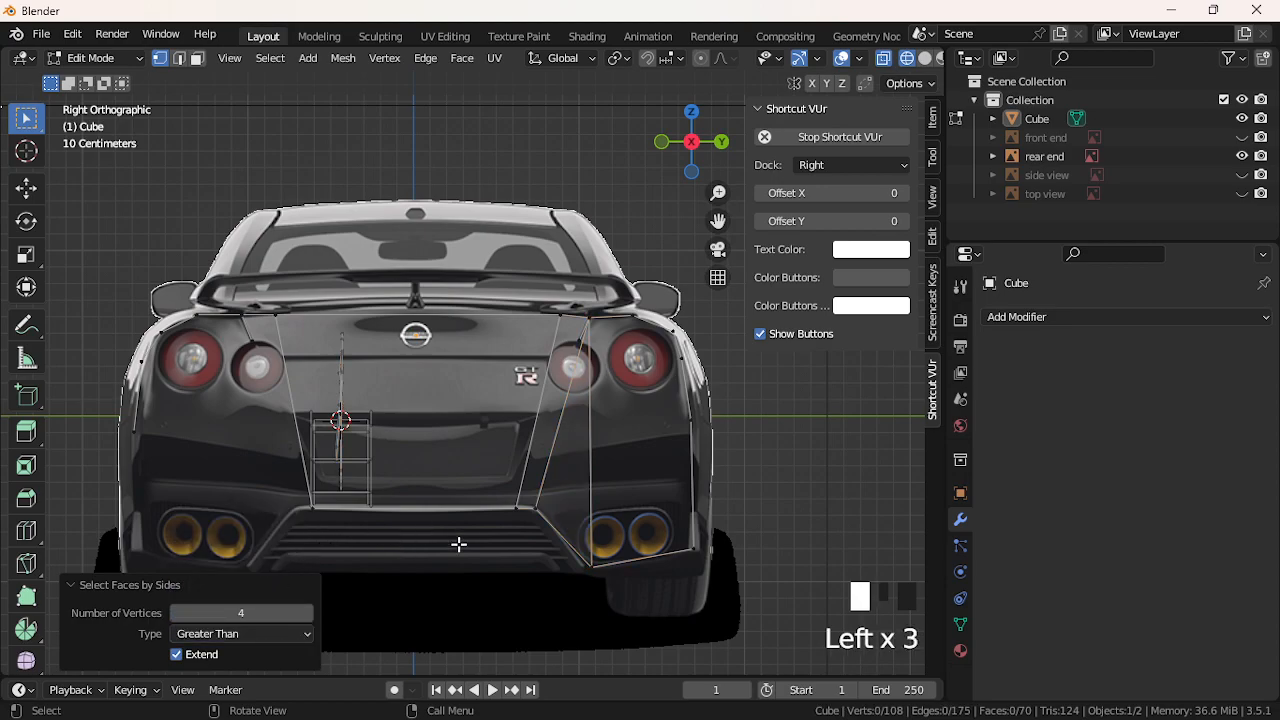
Extrude a new vertex from the right panel's top vertex partway down the panel
left_click(618, 566)
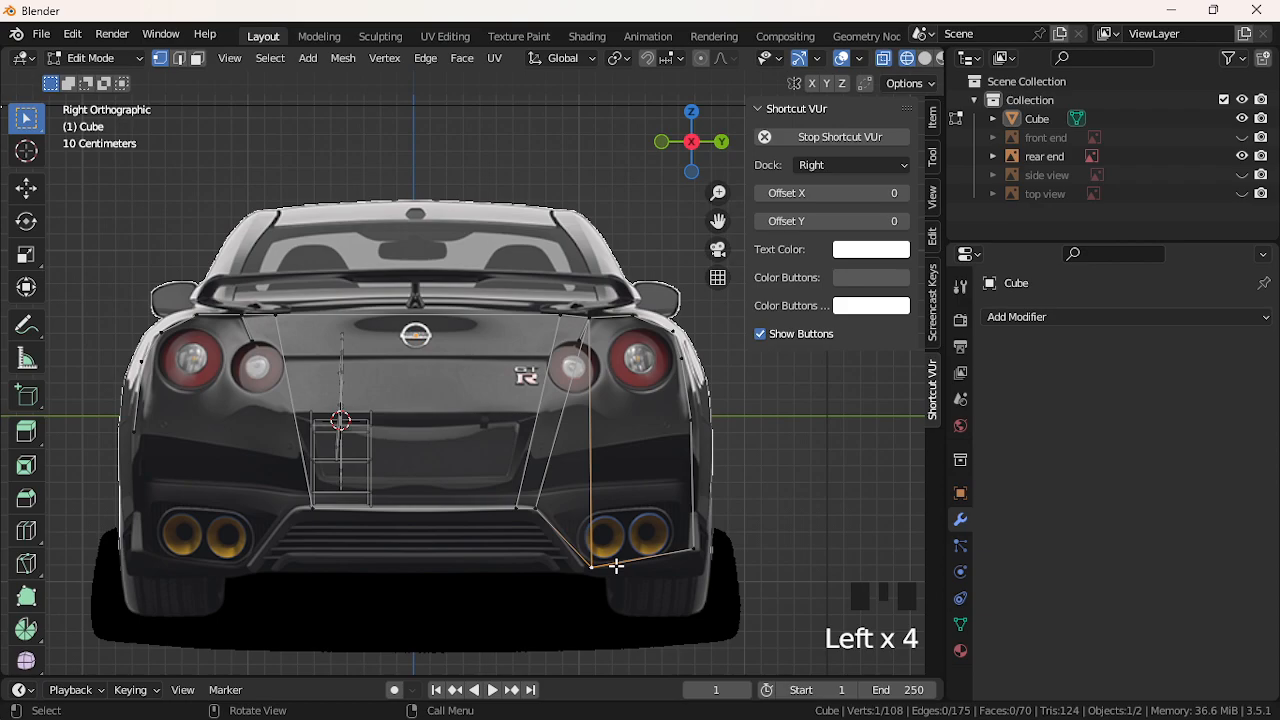
left_click(600, 330, "shift")
left_click(619, 324, "shift")
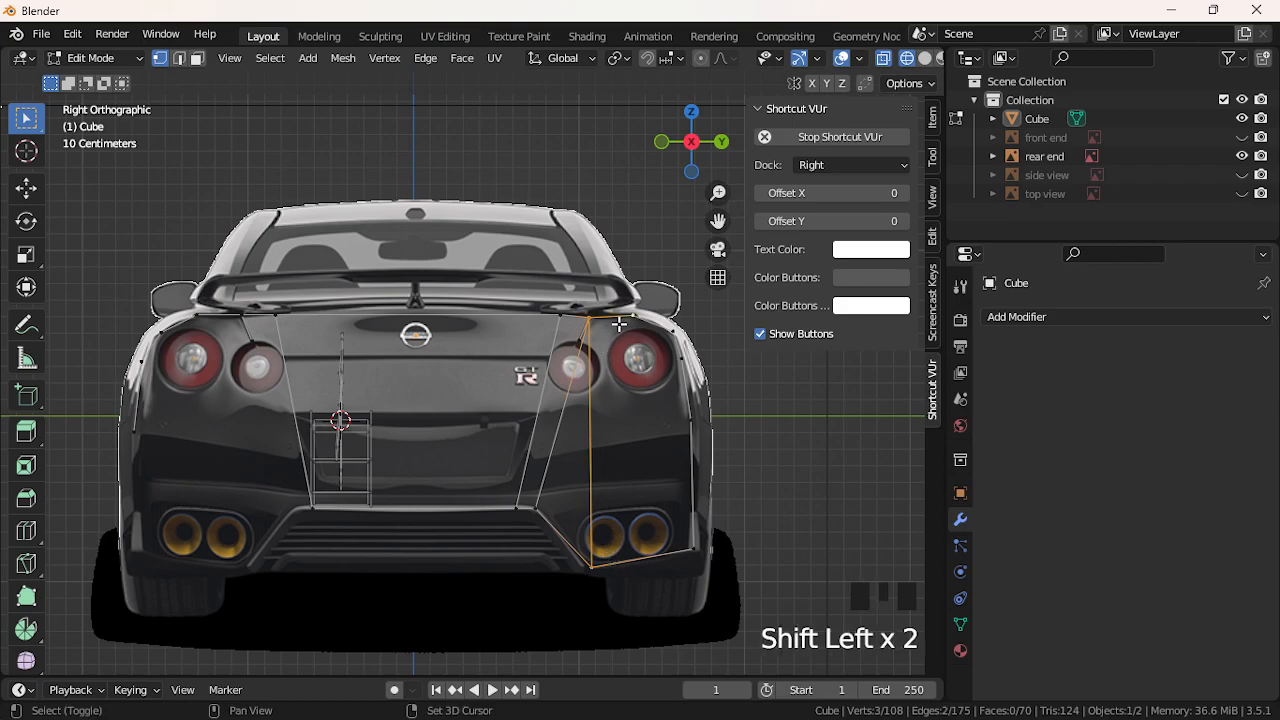
left_click(686, 546, "shift")
left_click(688, 546, "shift")
left_click(570, 374)
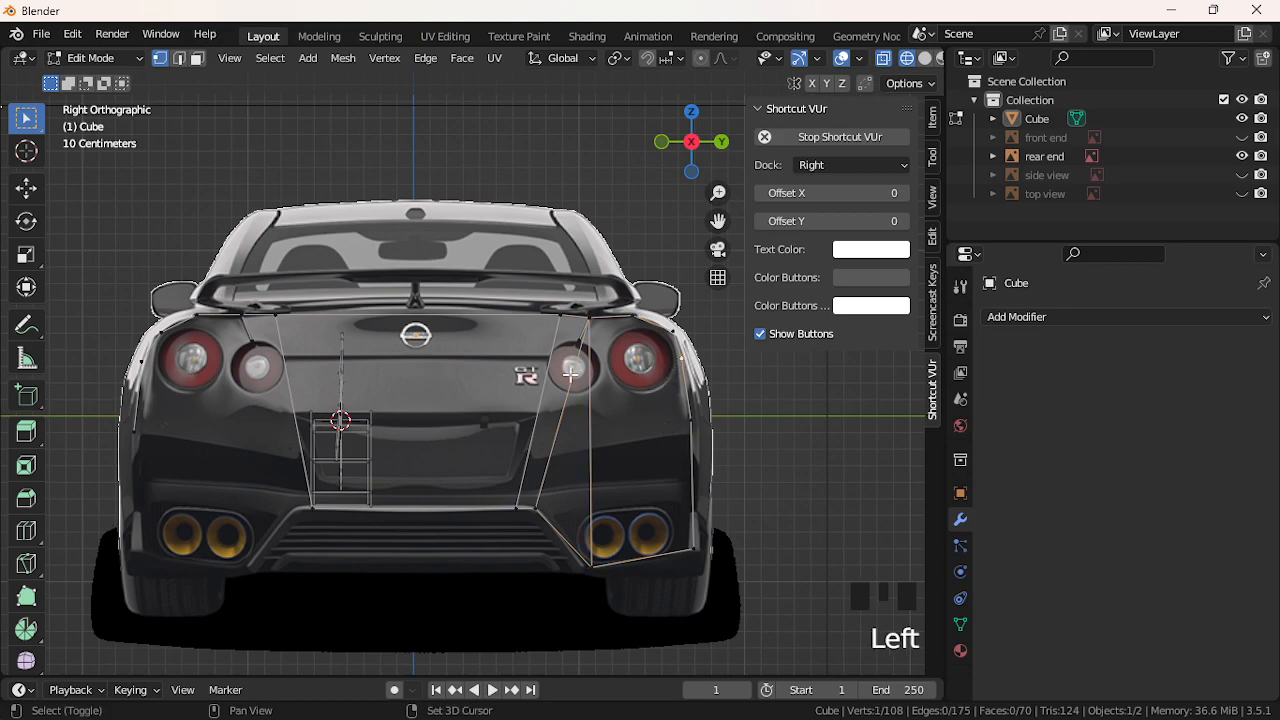
left_click(590, 322)
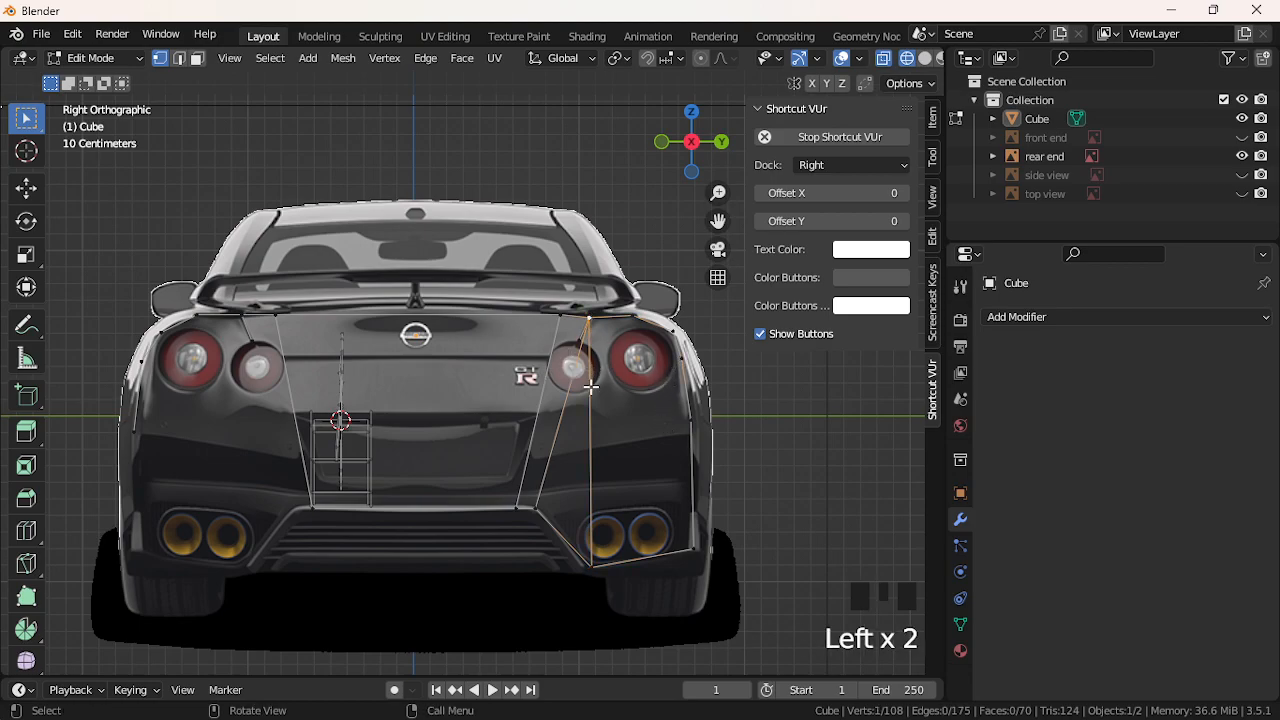
key("e")
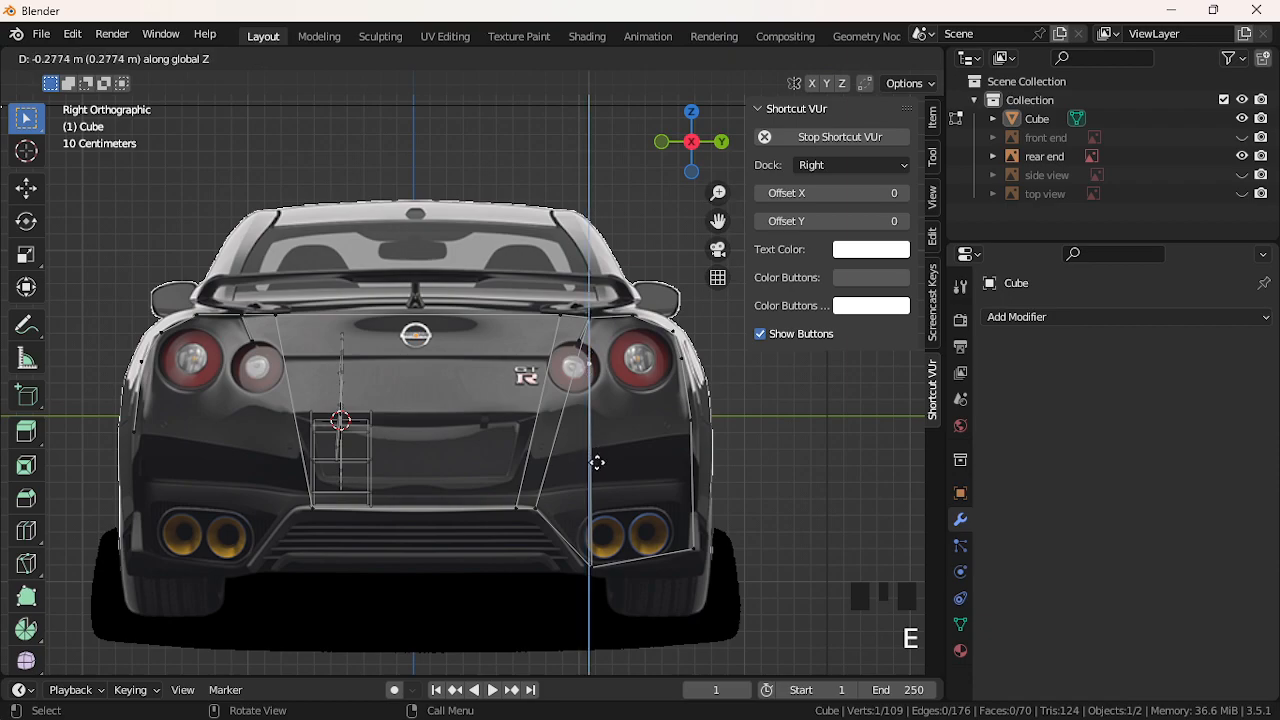
left_click(594, 451)
Fill a four-vertex face at the top beside the right taillight
left_click(672, 340, "shift")
left_click(636, 322, "shift")
left_click(621, 318, "shift")
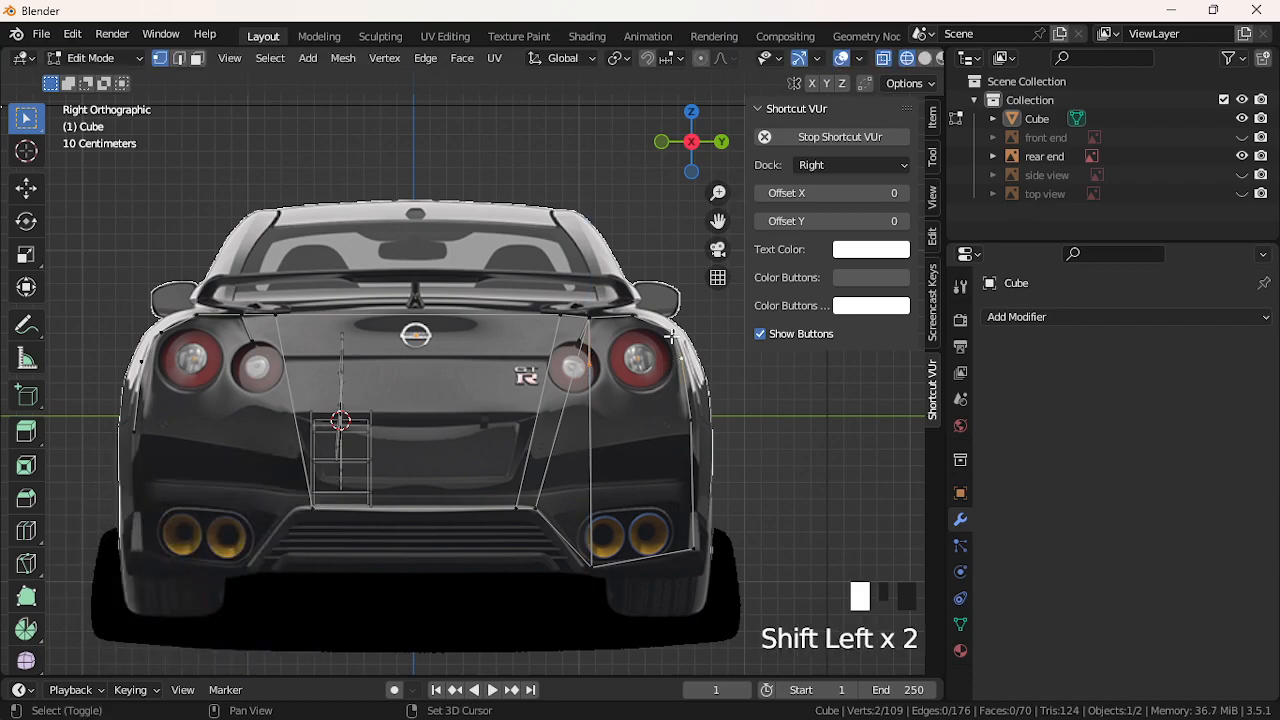
left_click(594, 330, "shift")
left_click(594, 354)
left_click(595, 320, "shift")
left_click(635, 320, "shift")
left_click(654, 328, "shift")
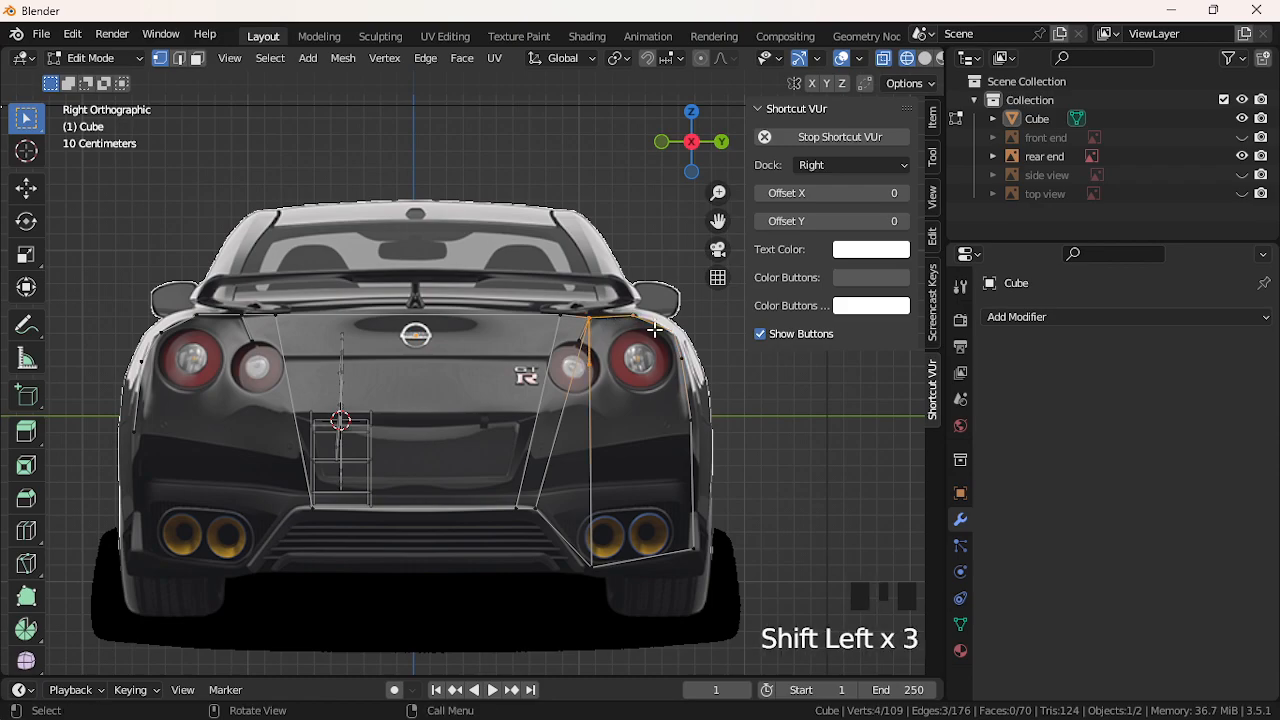
key("f")
Fill two triangles and a quad between the taillight, the new vertex and the bottom corner
left_click(677, 376)
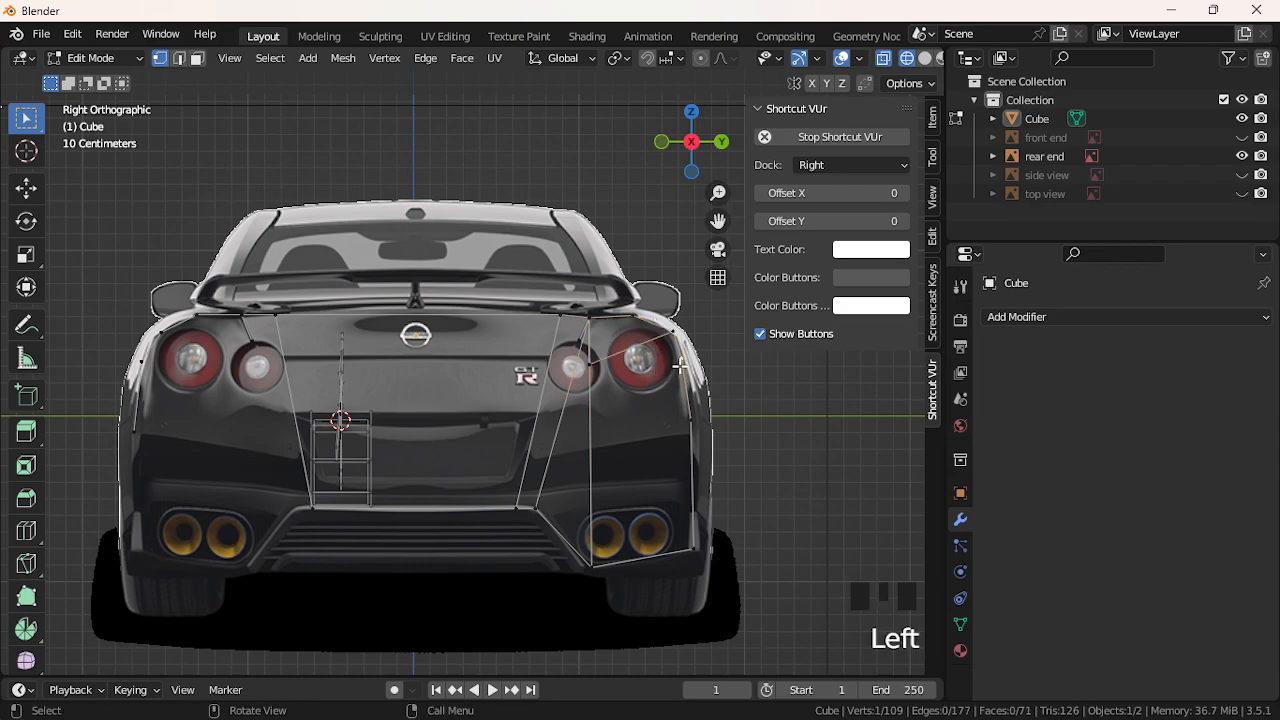
left_click(680, 414, "shift")
left_click(594, 565, "shift")
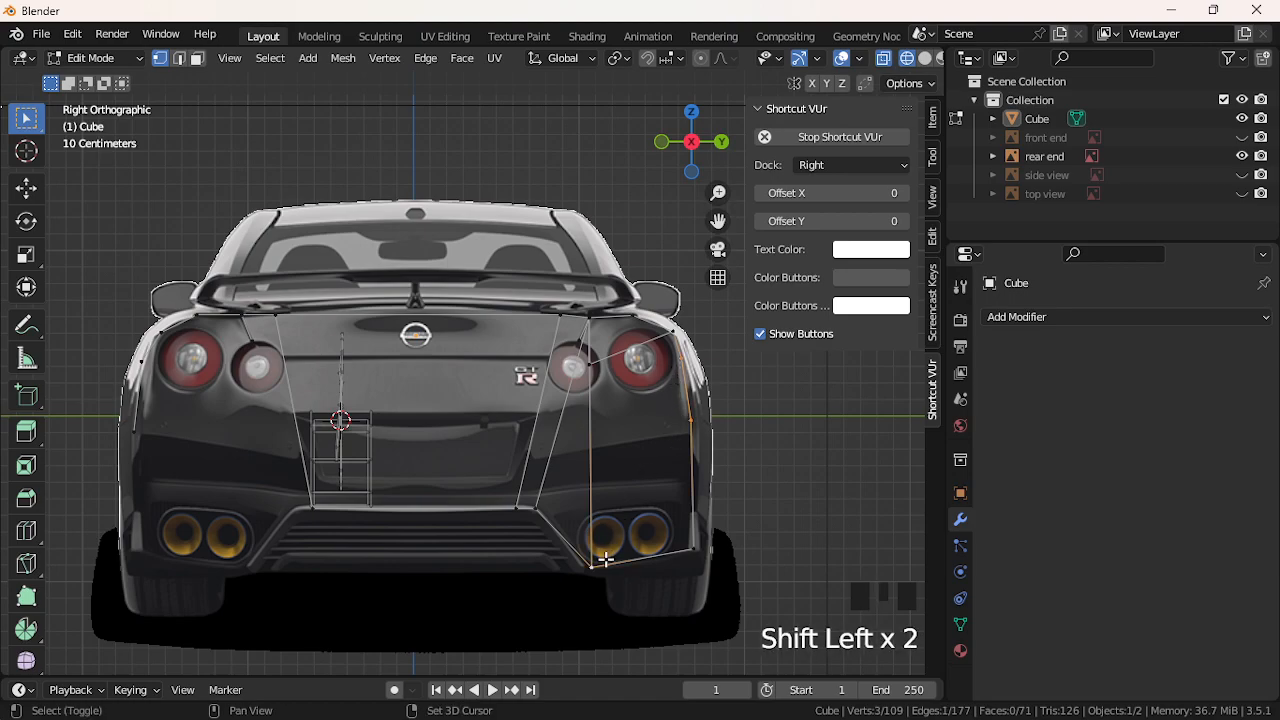
key("f")
left_click(687, 430, "shift")
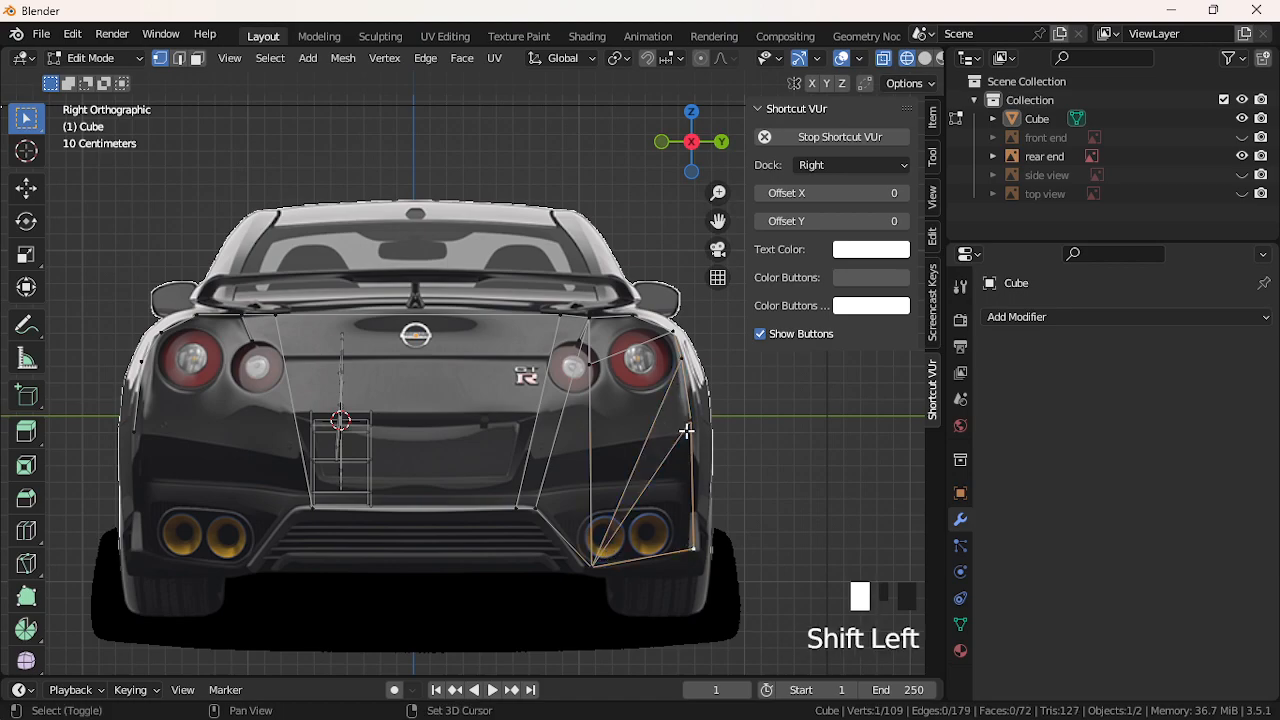
left_click(617, 544, "shift")
key("f")
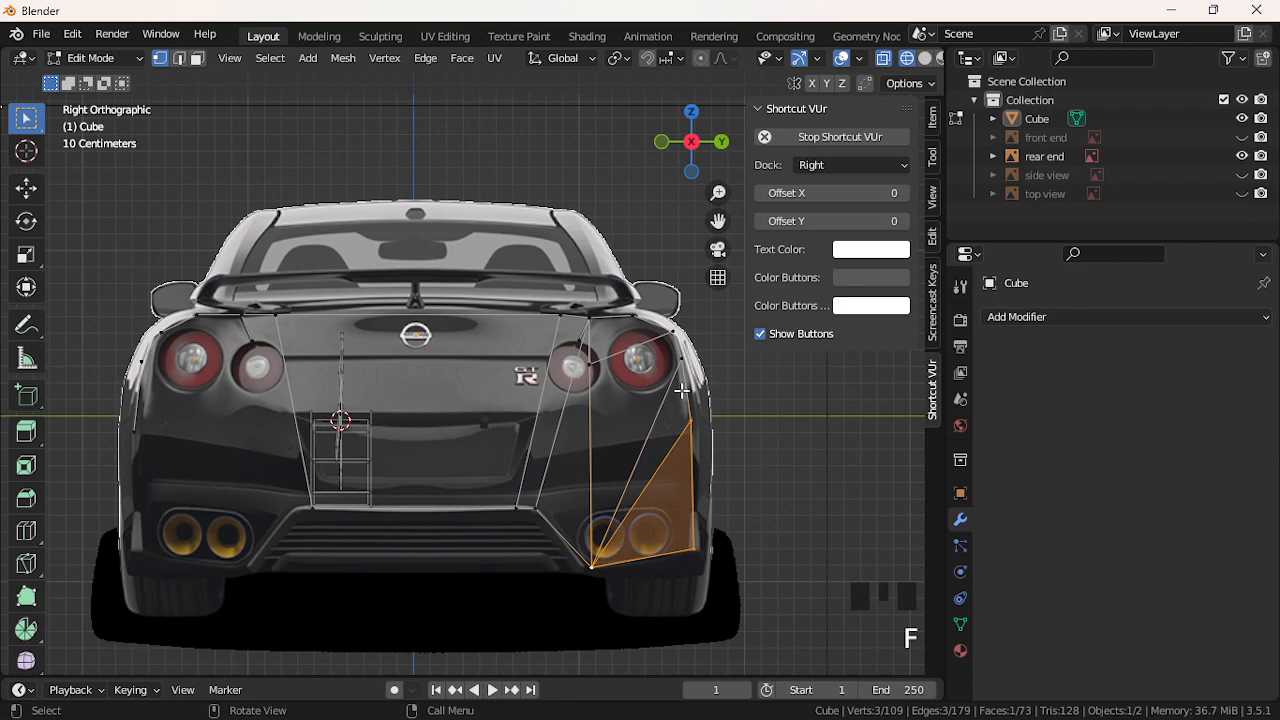
left_click(593, 564)
left_click(677, 333, "shift")
left_click(600, 368, "shift")
left_click(605, 512, "shift")
key("f")
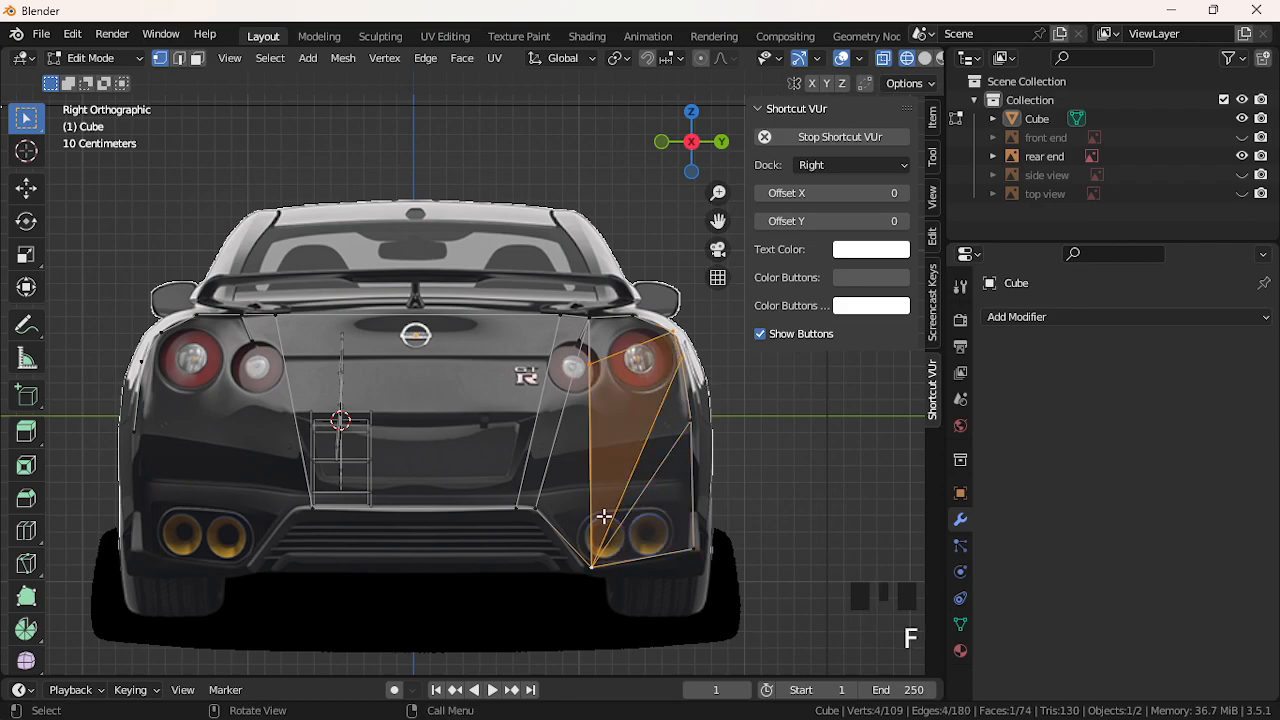
left_click(560, 466)
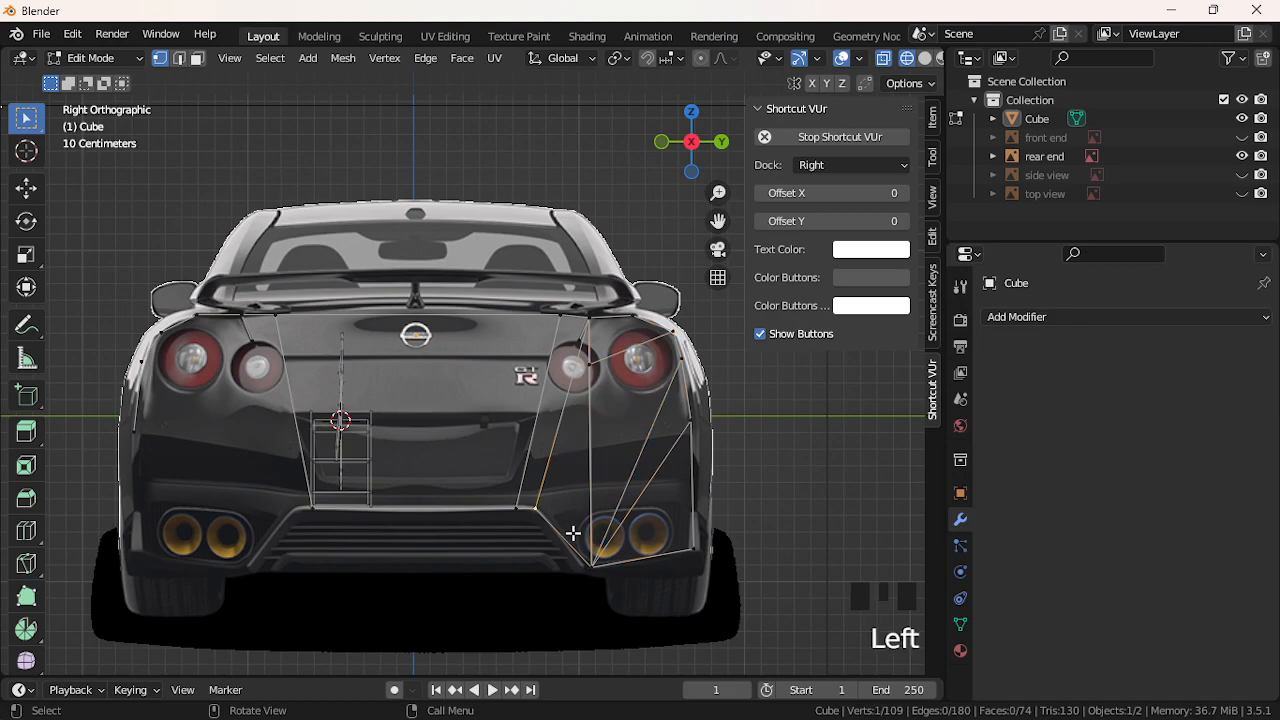
Run Faces by Sides again to check the mesh for non-quad faces
left_click(800, 589)
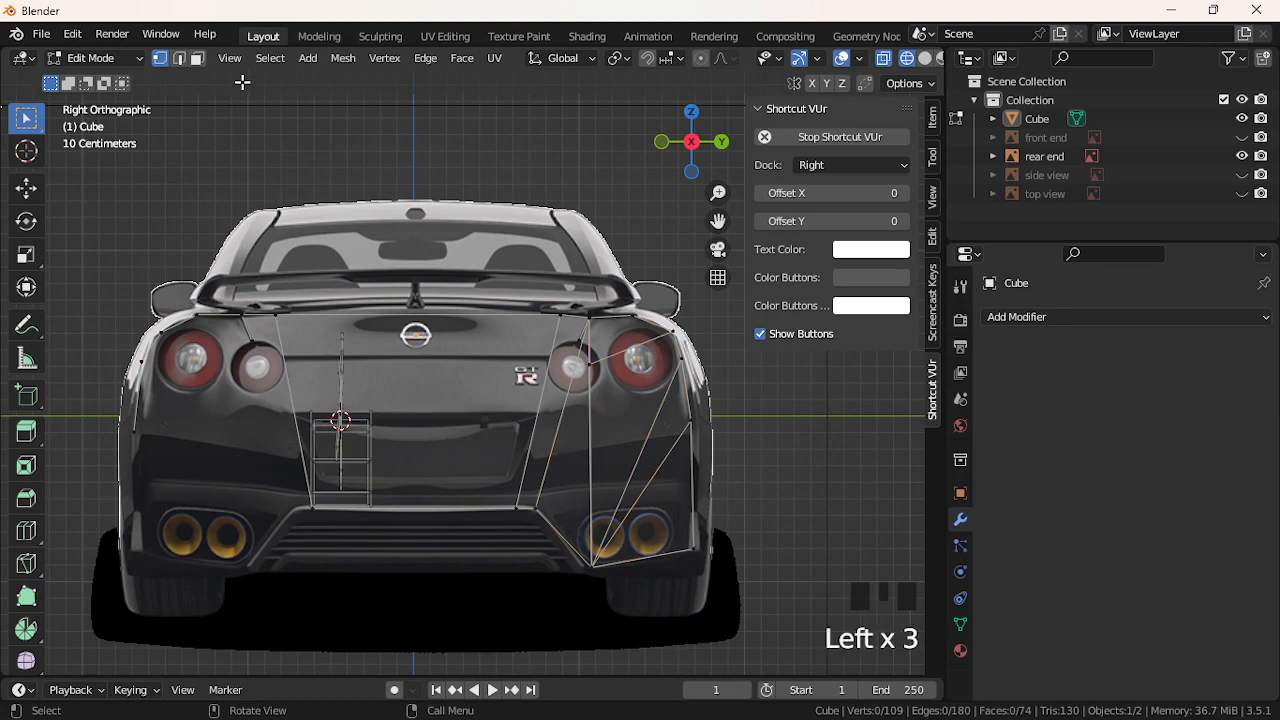
left_click(270, 58)
mouse_move(300, 306)
left_click(463, 364)
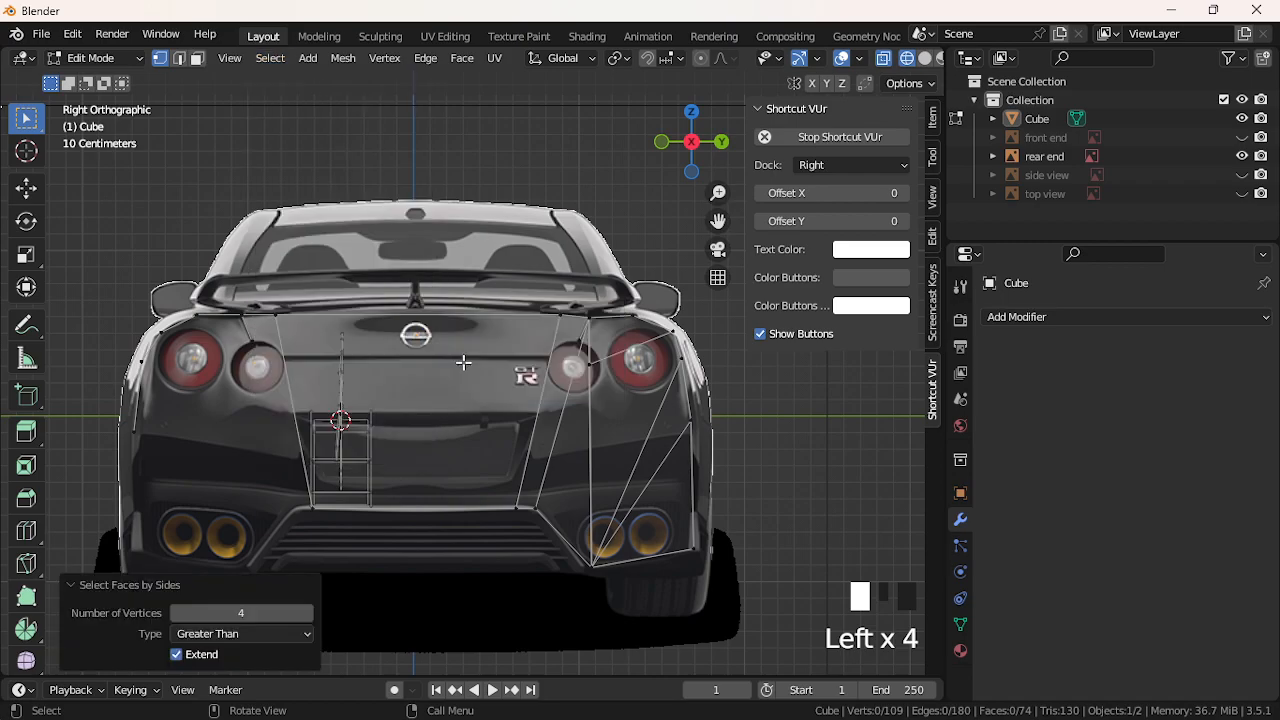
left_click(237, 441)
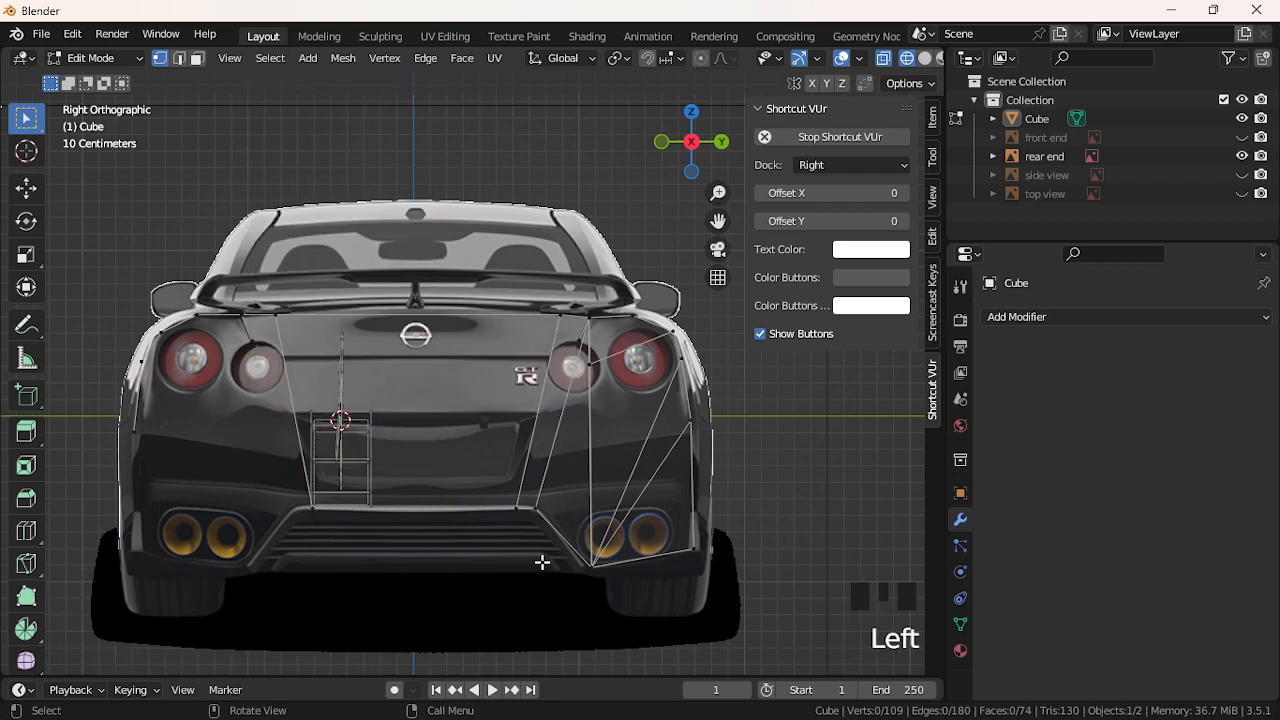
Move the bottom corner vertex below the exhausts down along Z, then left along Y
left_click(593, 565)
key("g")
key("z")
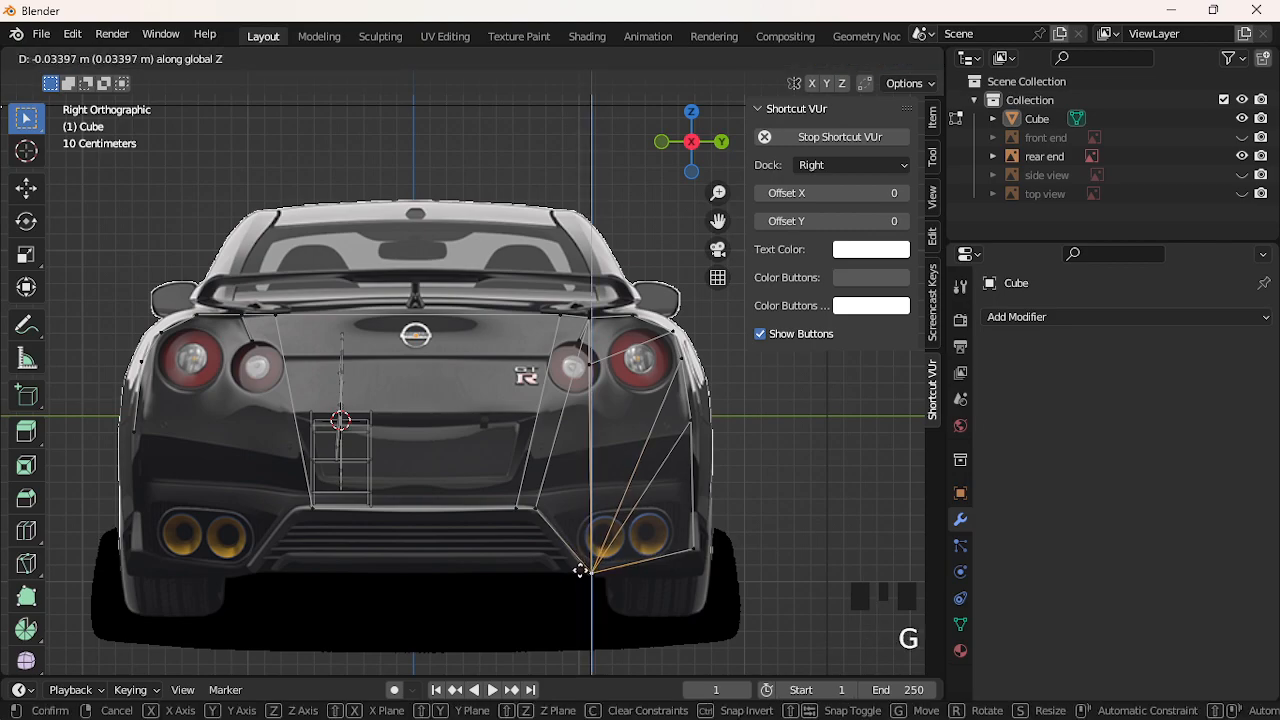
left_click(582, 571)
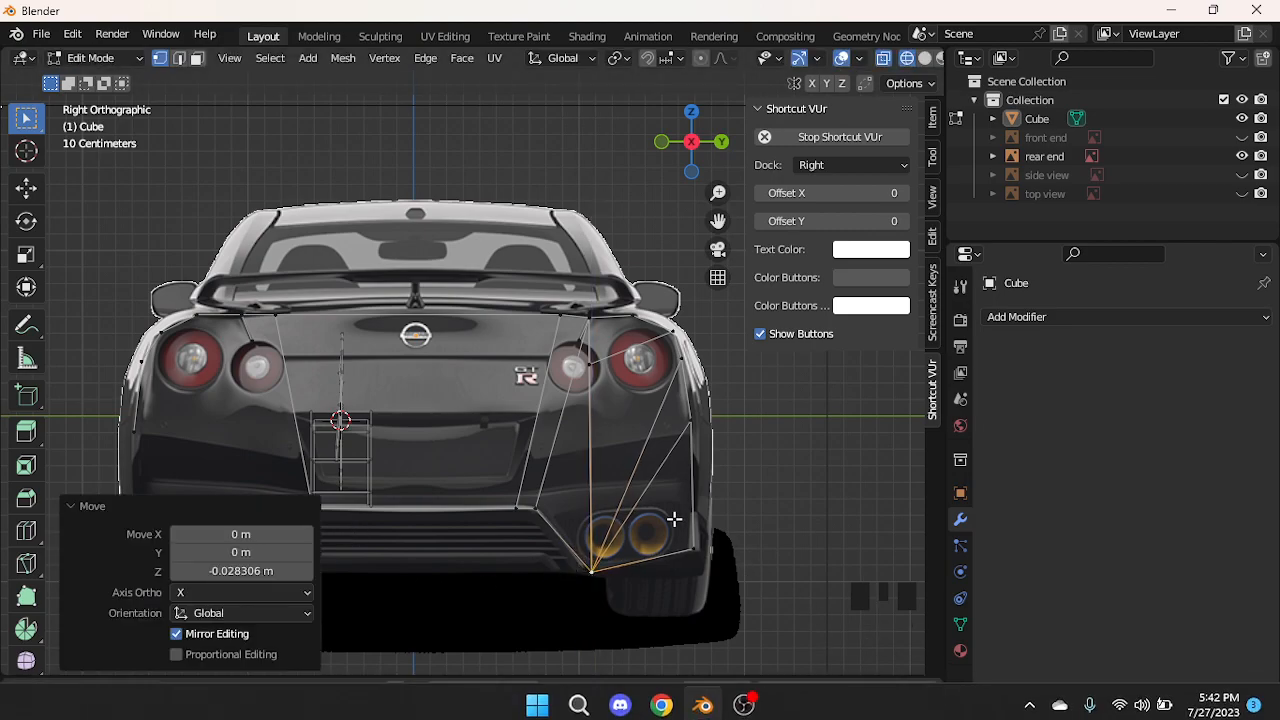
key("g")
key("y")
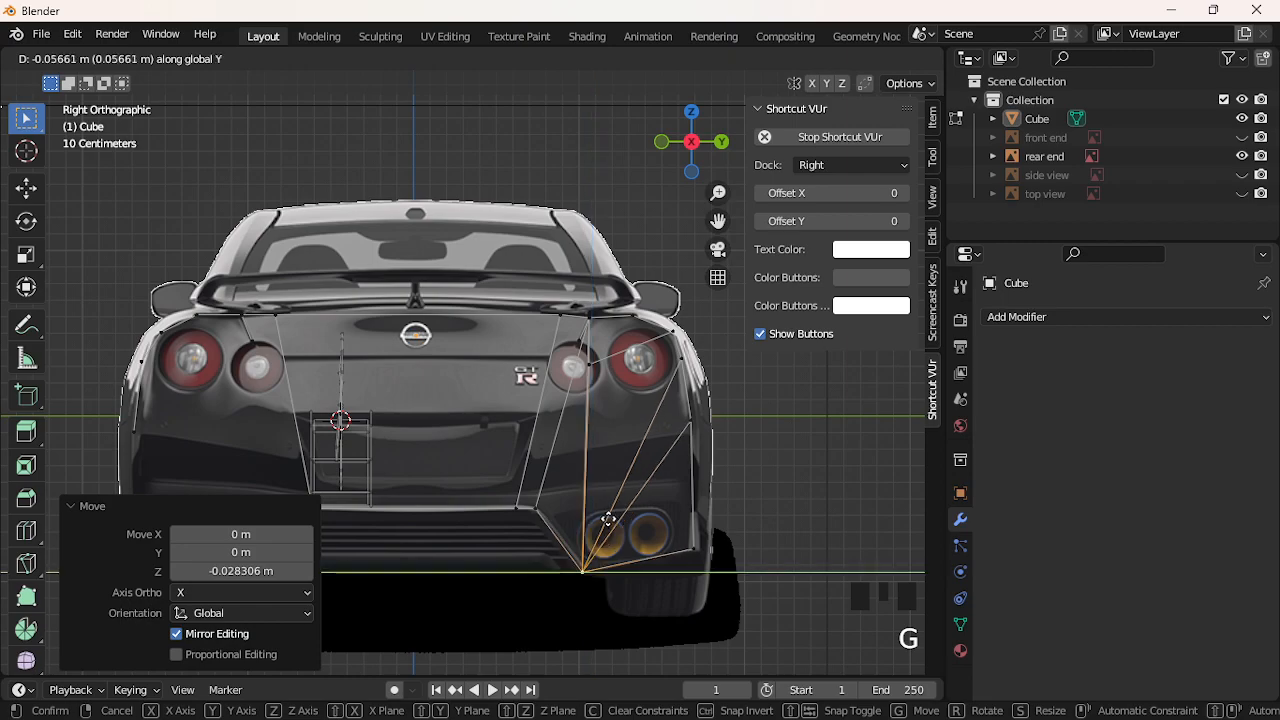
left_click(608, 520)
Select vertices along the left body edge
left_click(180, 389)
left_click(177, 443)
left_click(160, 492)
left_click(138, 456)
left_click(138, 433)
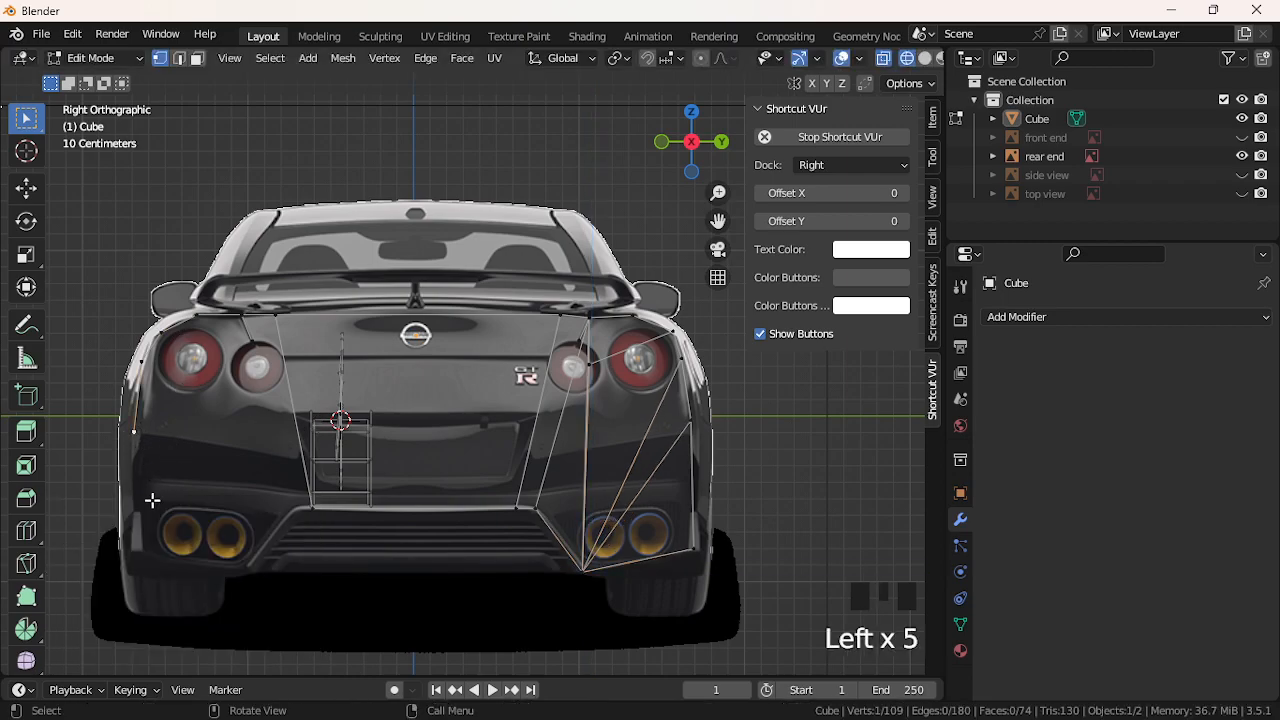
Try extruding a vertex further down the left edge, then undo that extrusion
key("e")
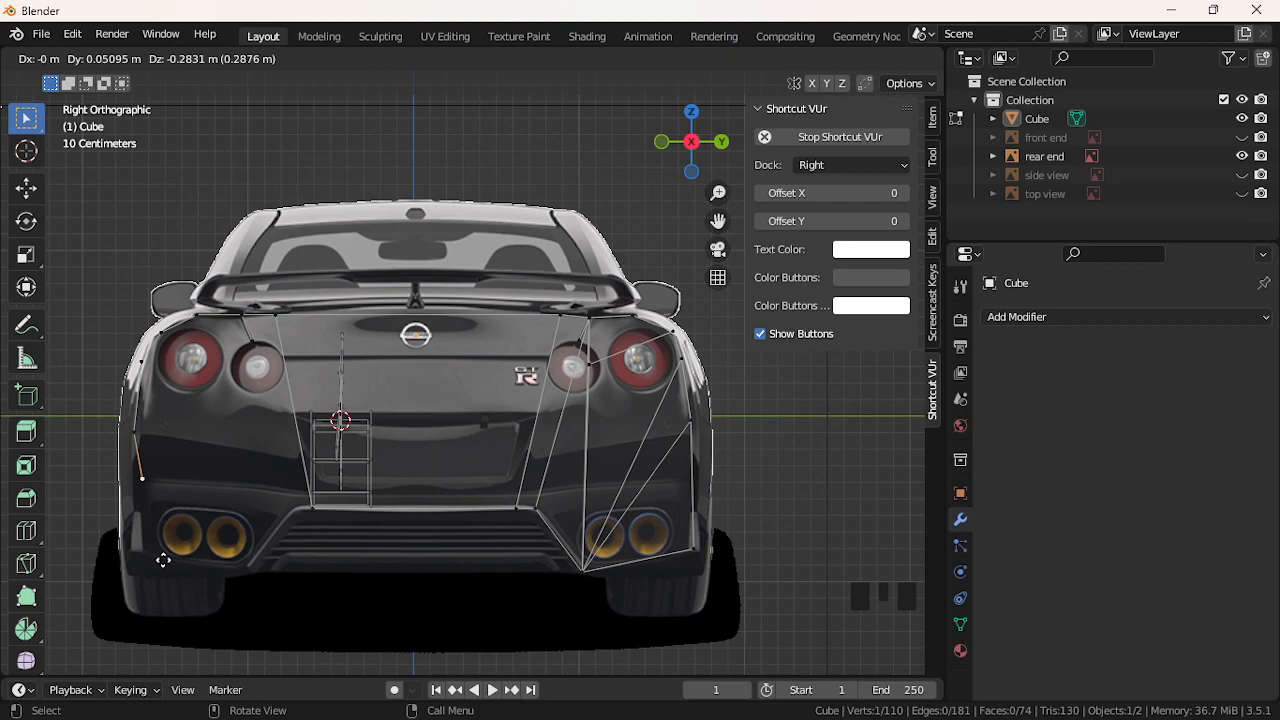
left_click(169, 566)
scroll(300, 440, "down", 2)
scroll(315, 430, "up", 6)
mouse_move(718, 220)
left_mouse_down()
mouse_move(751, 79)
mouse_move(718, 220)
left_mouse_up()
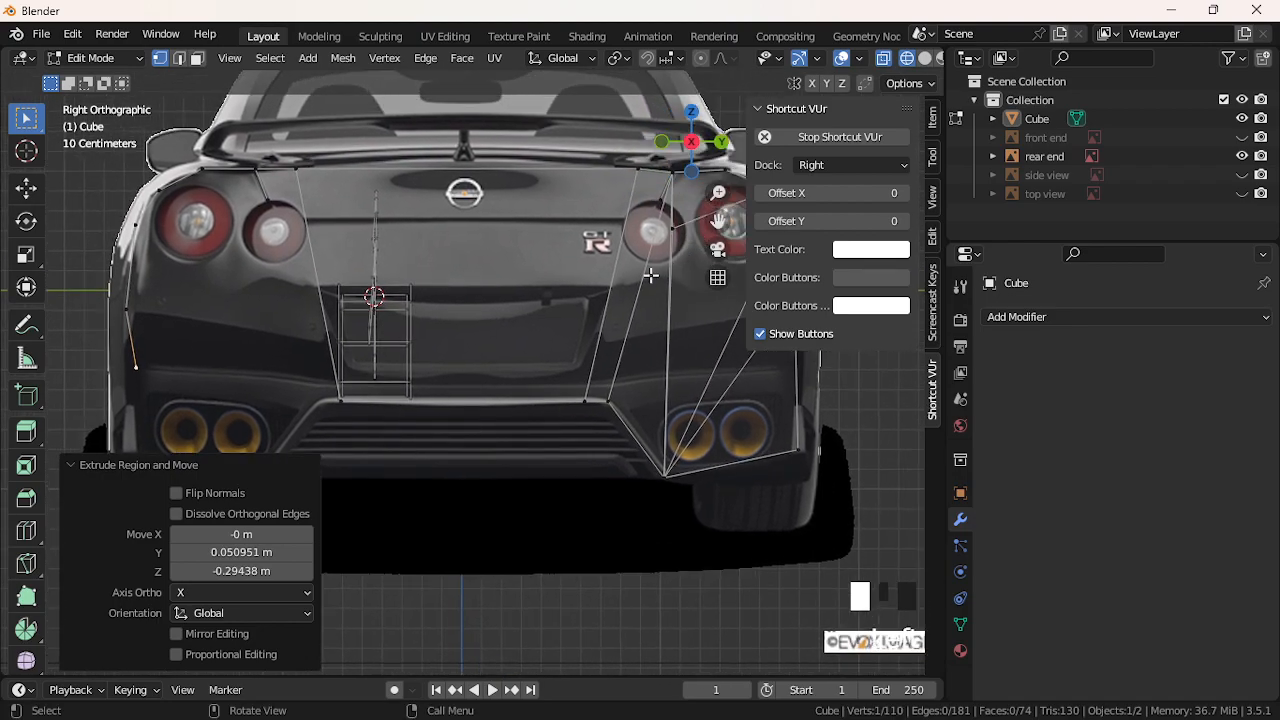
key("ctrl+z")
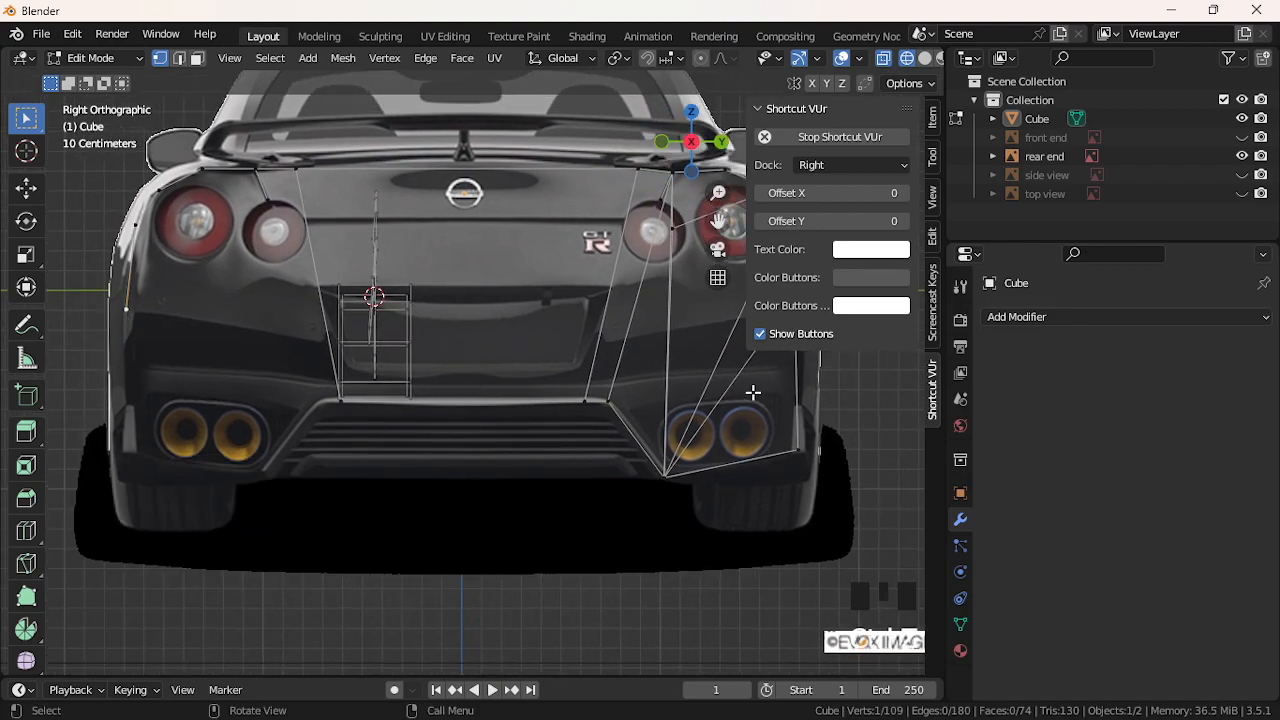
Extrude two vertices along the bumper's lower edge, then select another bumper vertex
key("e")
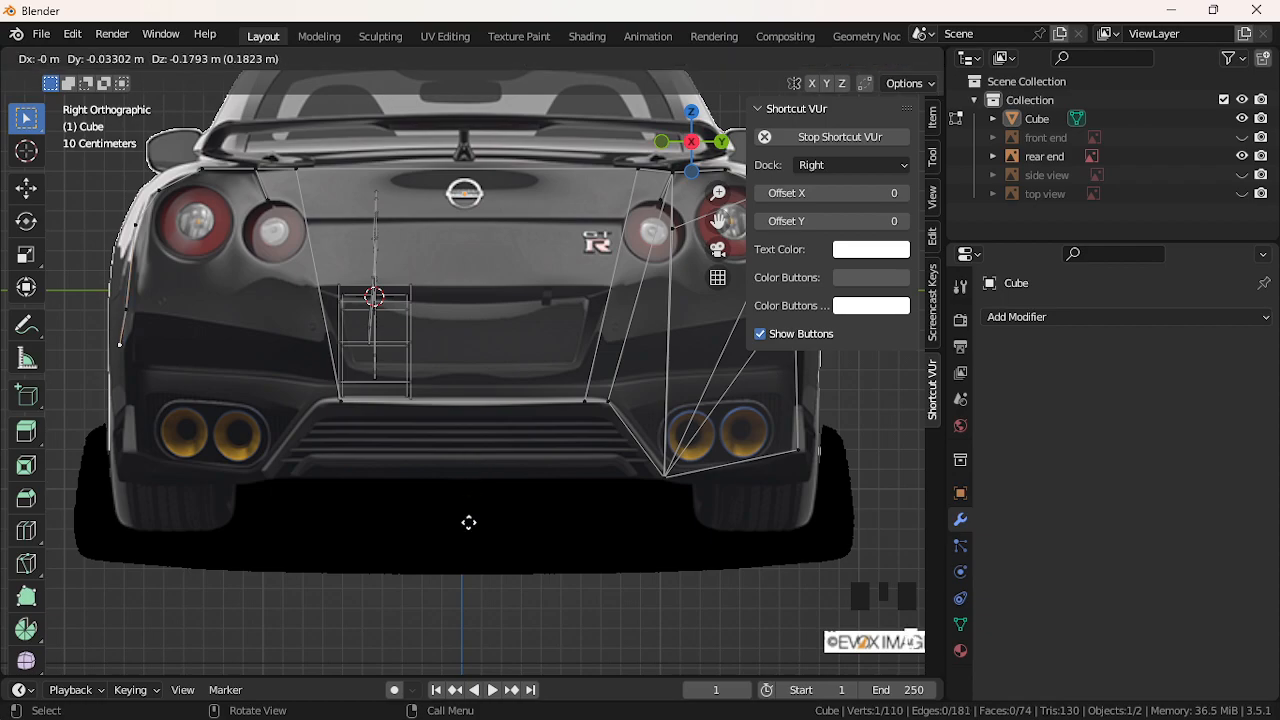
left_click(486, 612)
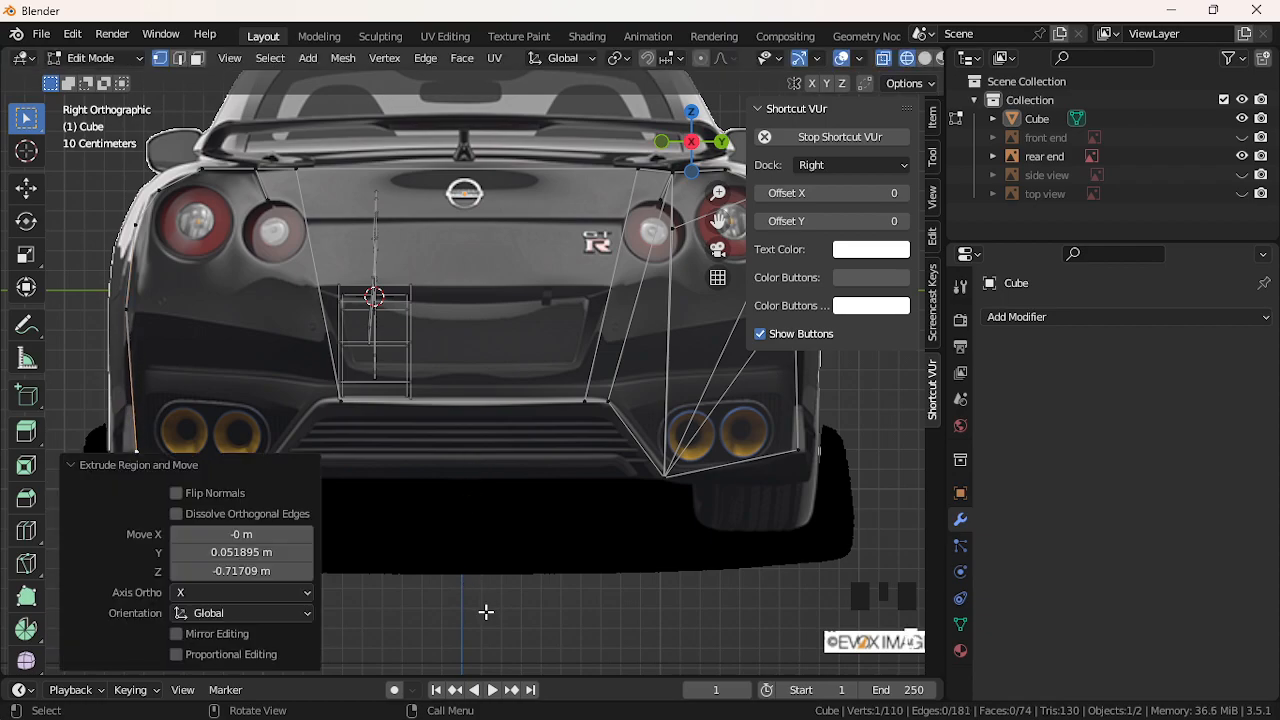
scroll(466, 519, "down", 2)
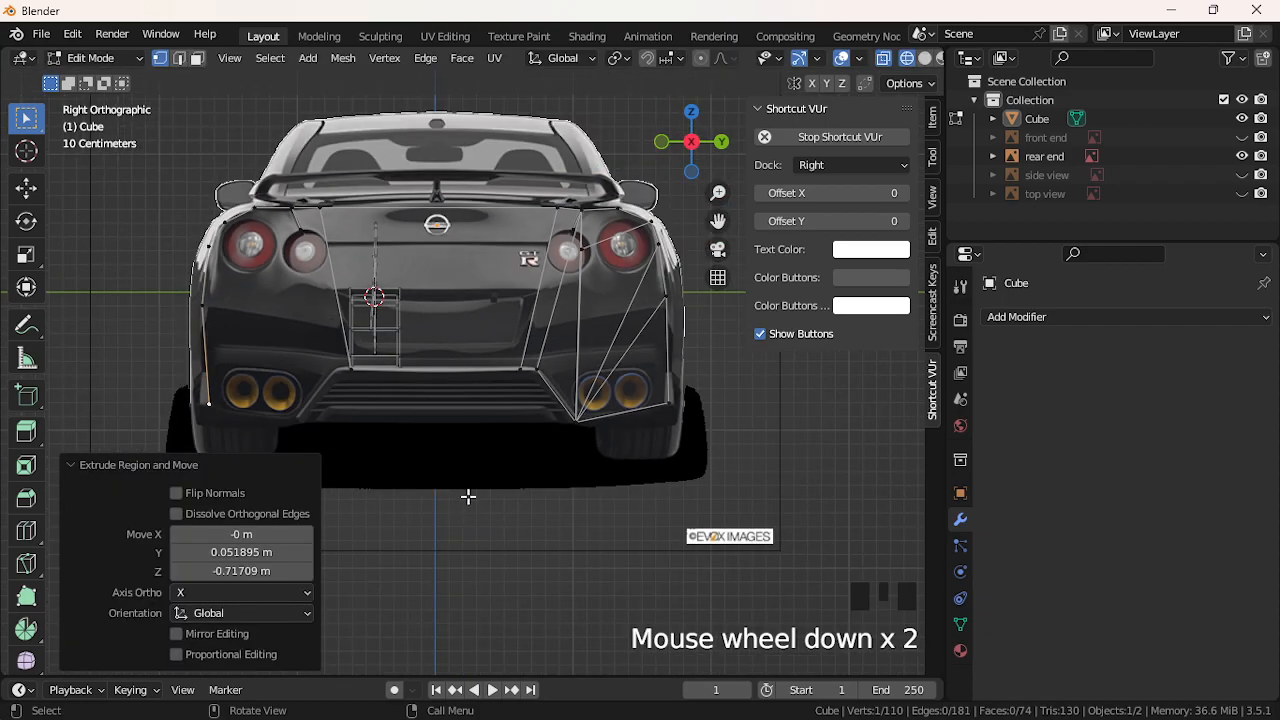
key("e")
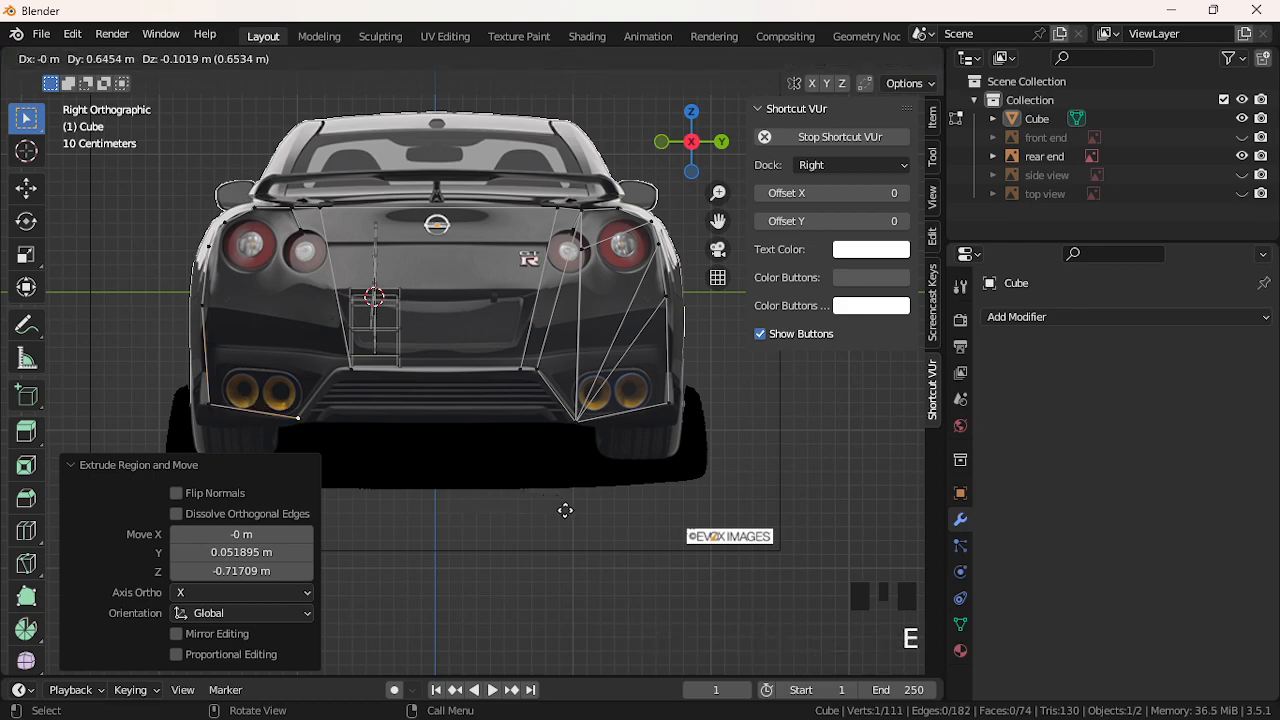
left_click(564, 511)
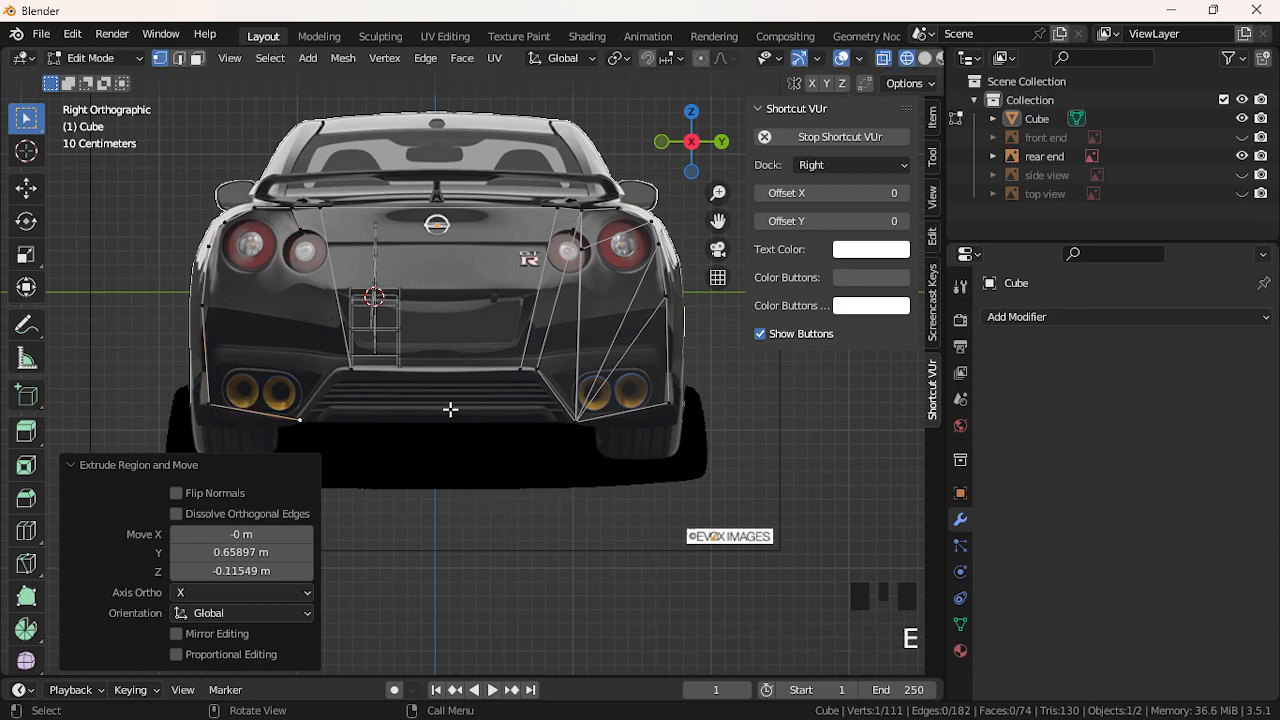
left_click(350, 371, "shift")
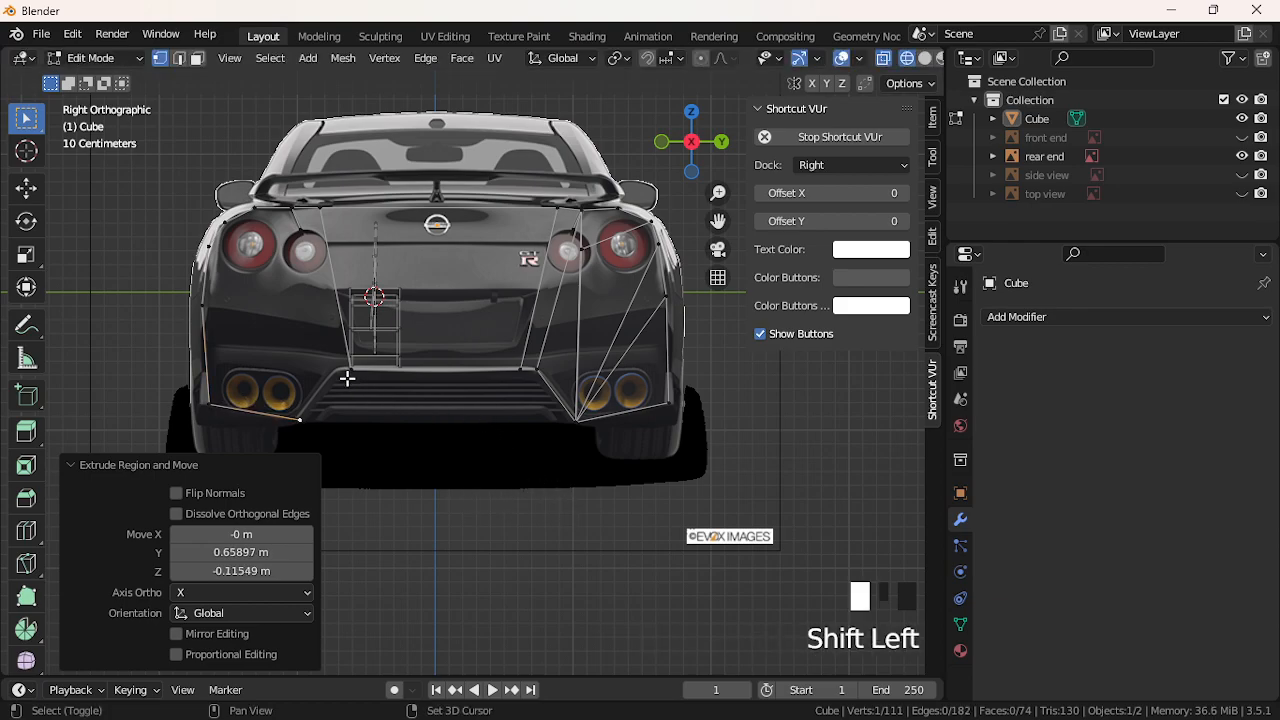
Select the four lower diffuser vertices and fill a face between the exhausts
left_click(524, 380, "shift")
left_click(545, 382, "shift")
left_click(414, 373)
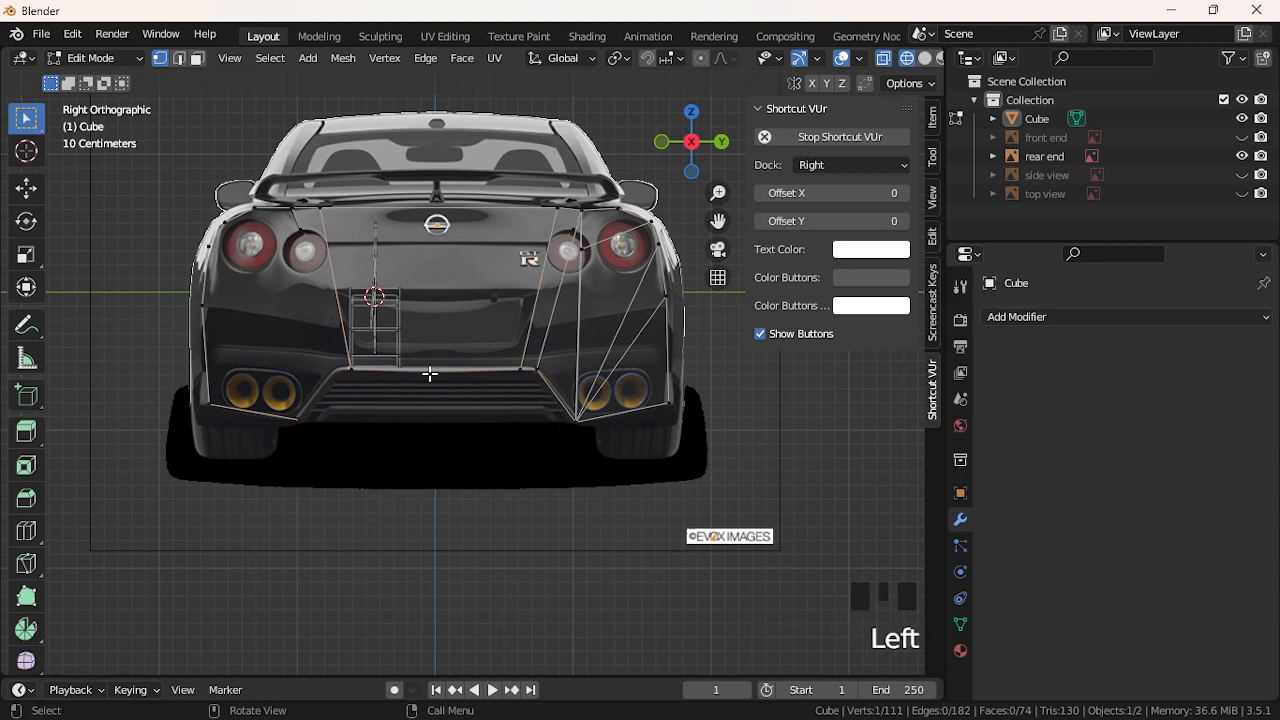
scroll(349, 389, "up", 2)
left_click(660, 477, "shift")
left_click(608, 402, "shift")
left_click(340, 401, "shift")
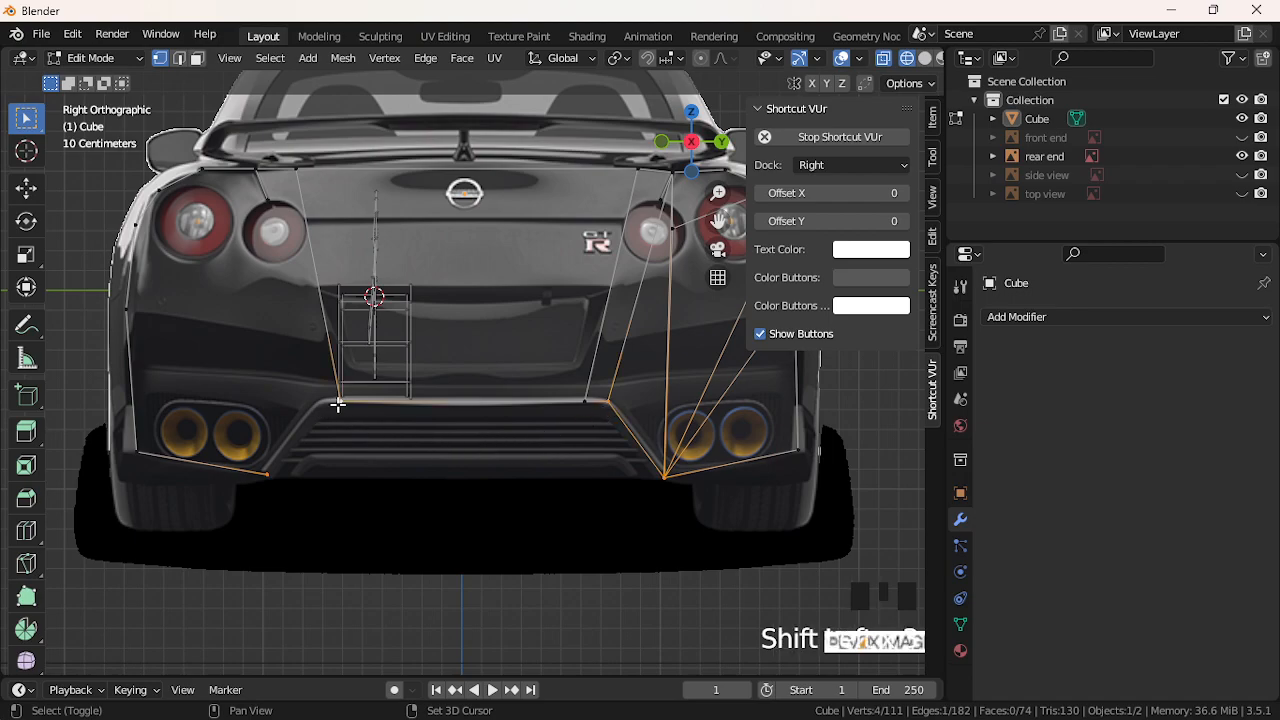
key("f")
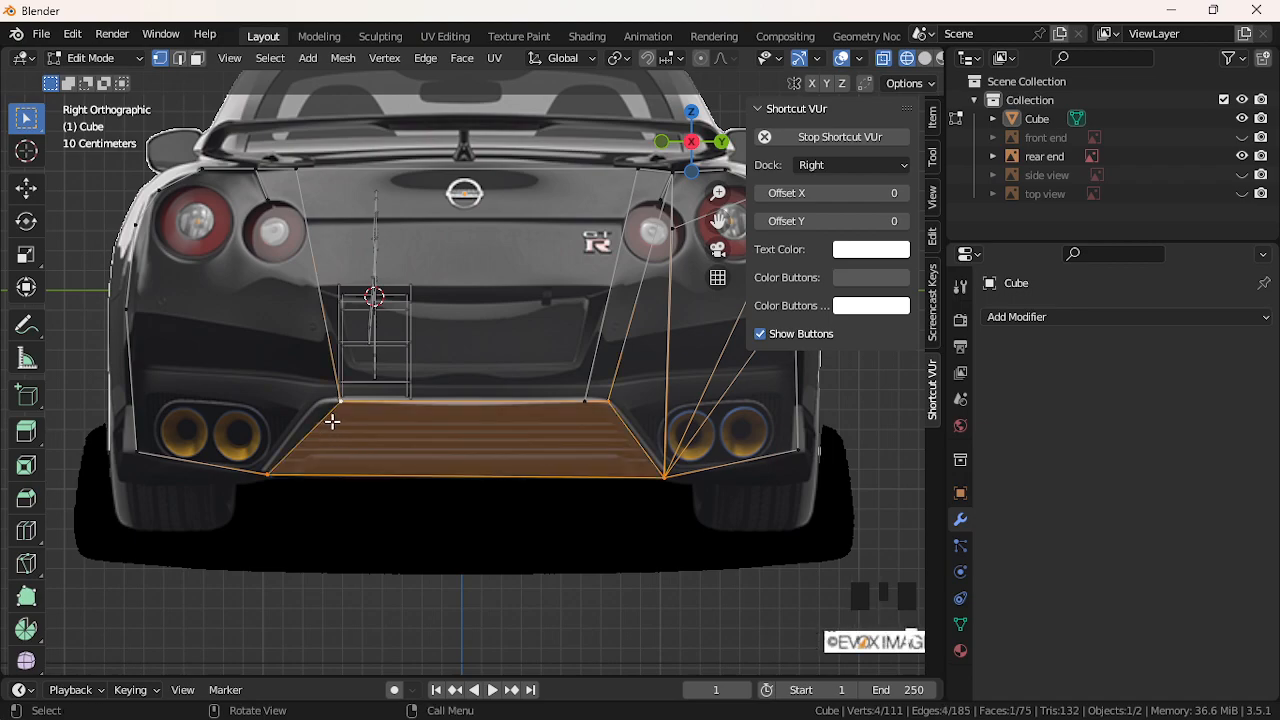
Slide the face's upper-left vertex along Y onto the bumper line
key("g")
key("y")
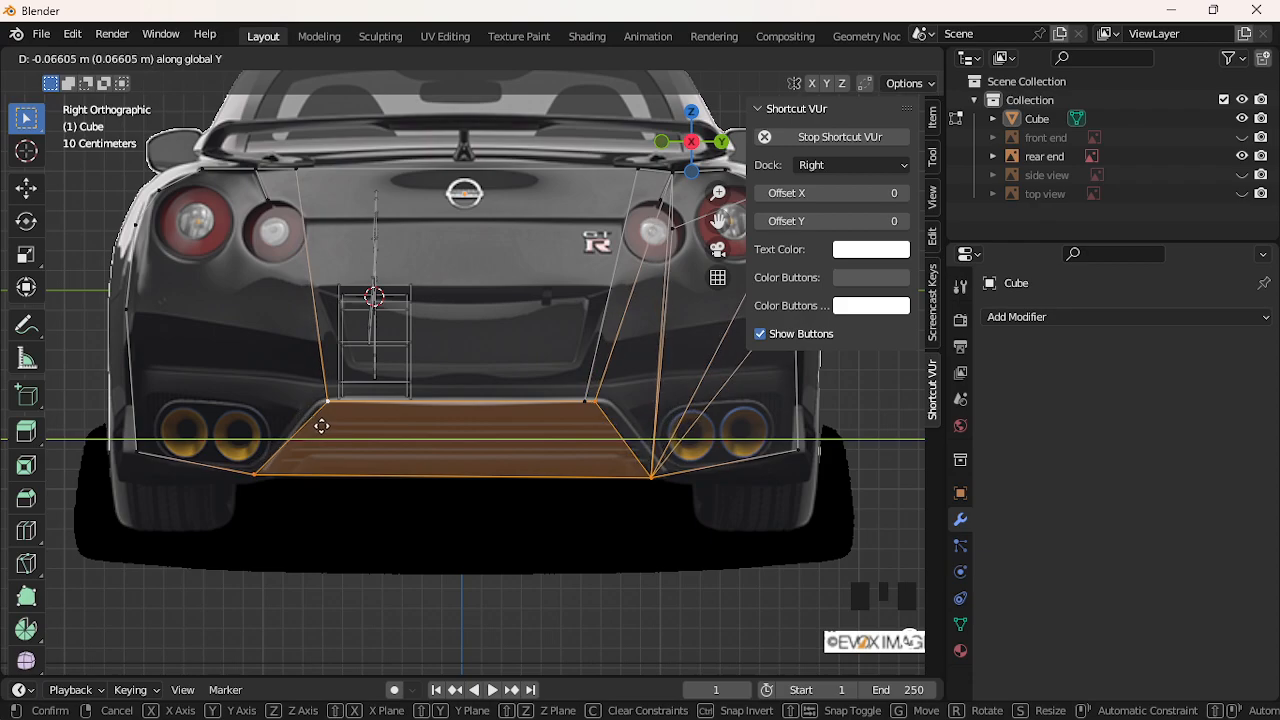
left_click(320, 426)
key("ctrl+z")
left_click(331, 409)
key("g")
left_click(333, 411)
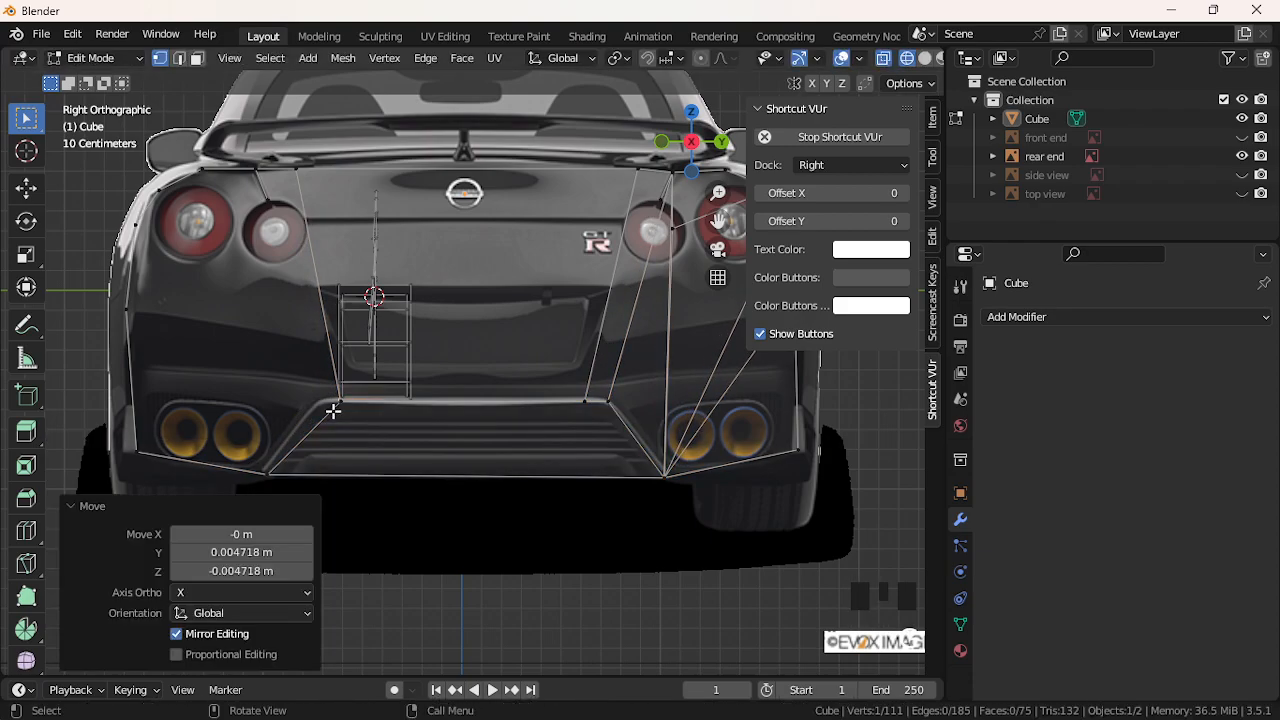
key("g")
key("y")
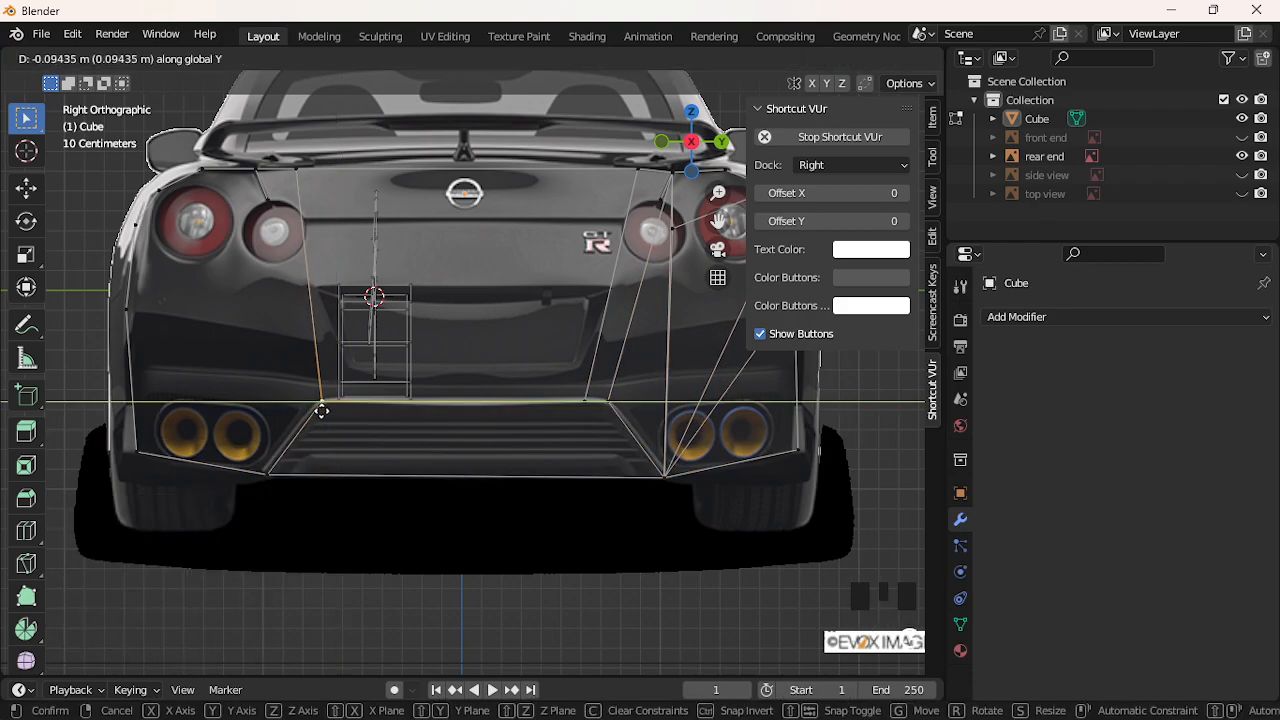
left_click(321, 409)
Select the lower-left bumper vertex and three vertices on the right taillight
left_click(406, 515)
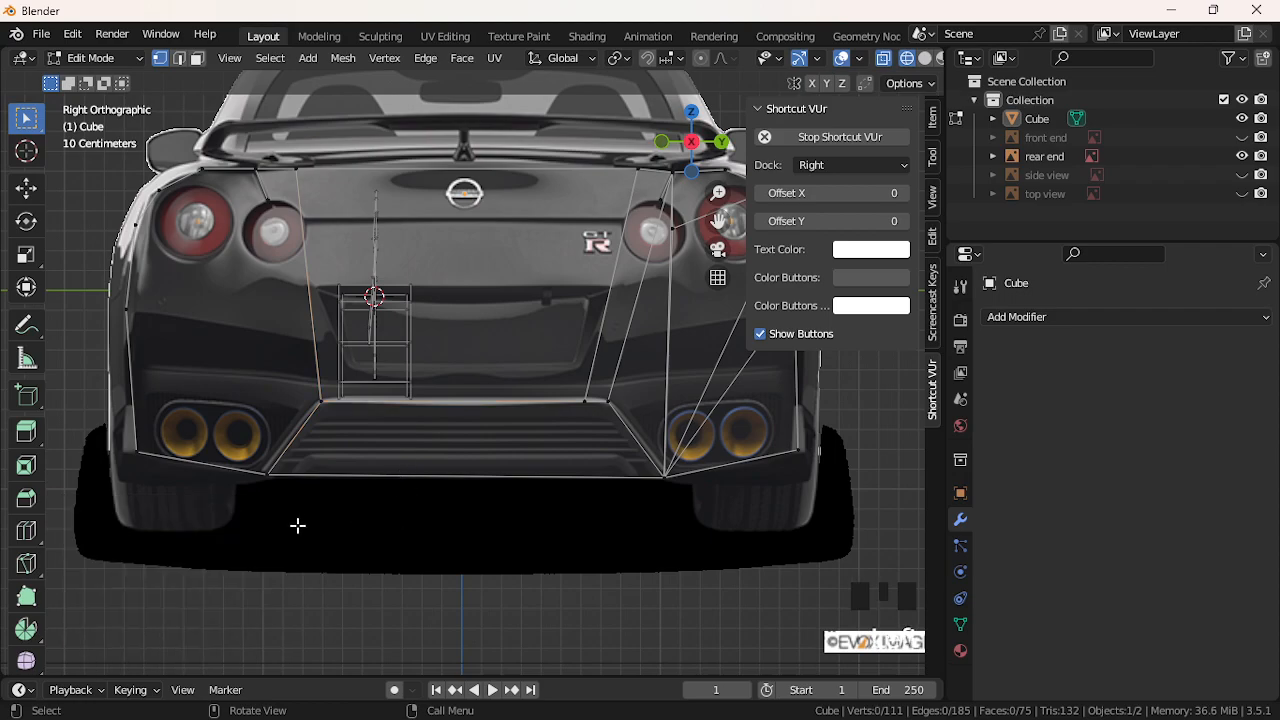
scroll(297, 526, "down", 2)
left_click(304, 421)
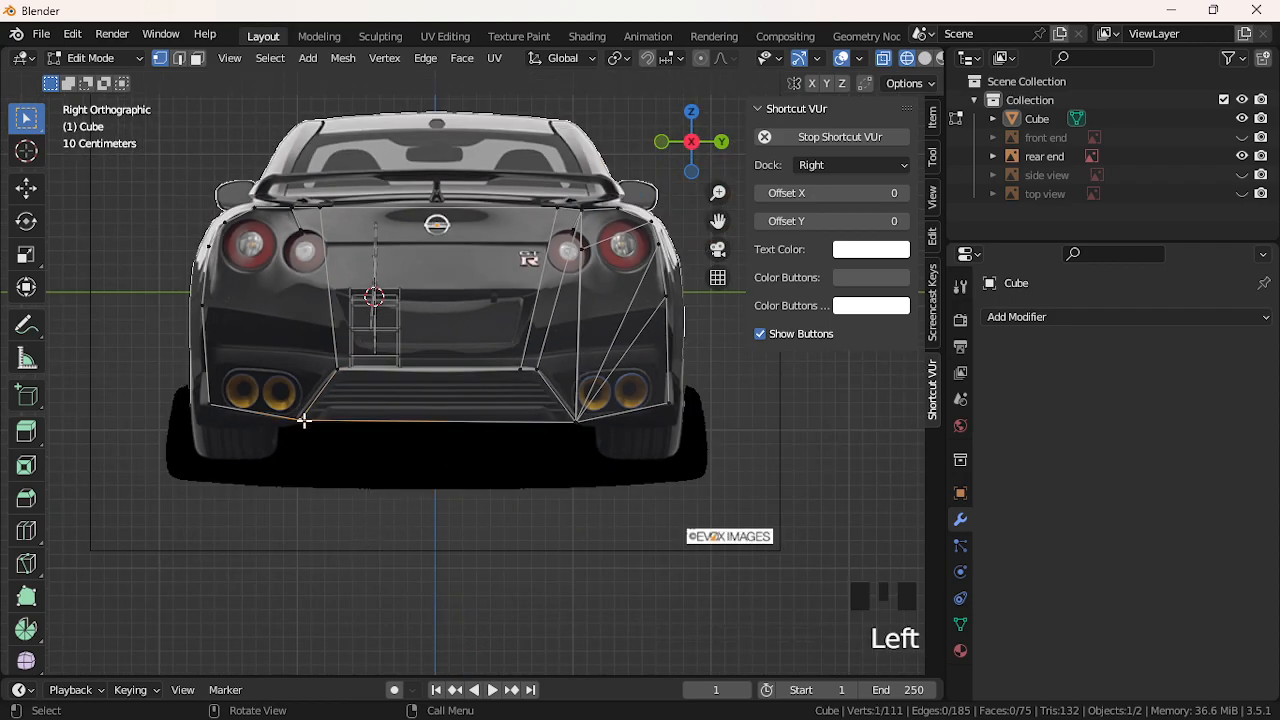
left_click(589, 255)
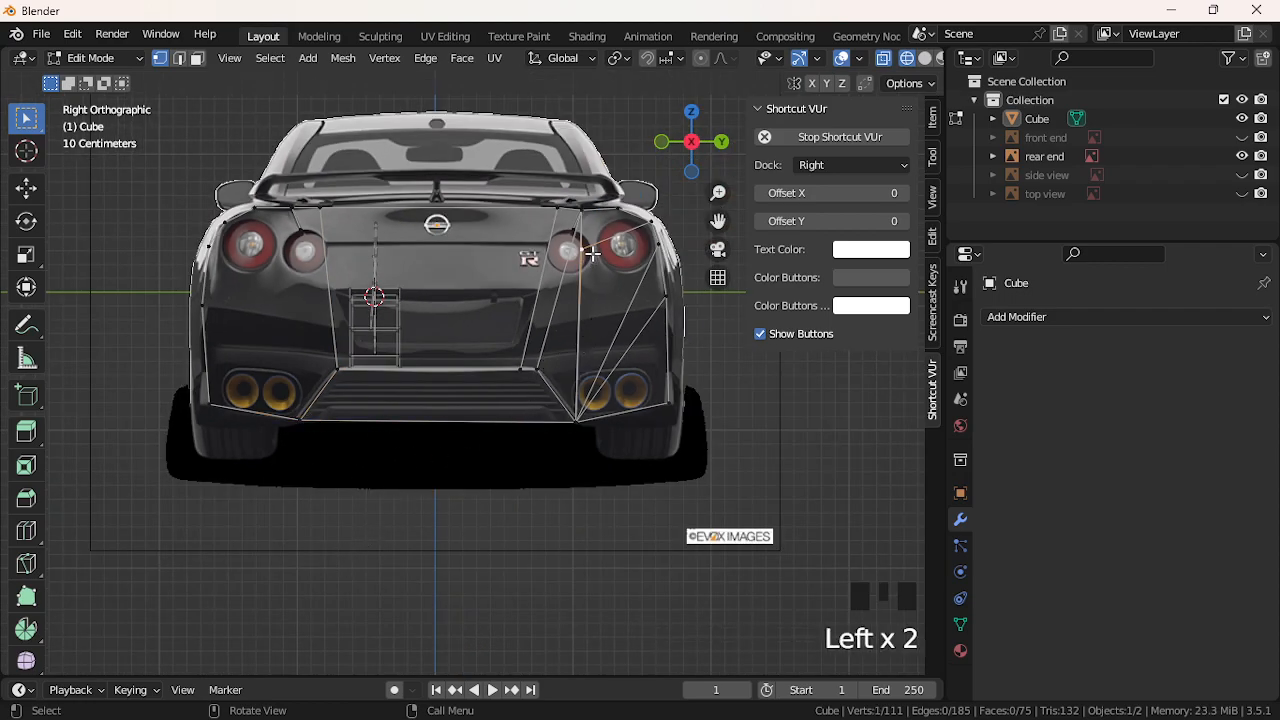
left_click(649, 232, "shift")
left_click(648, 262, "shift")
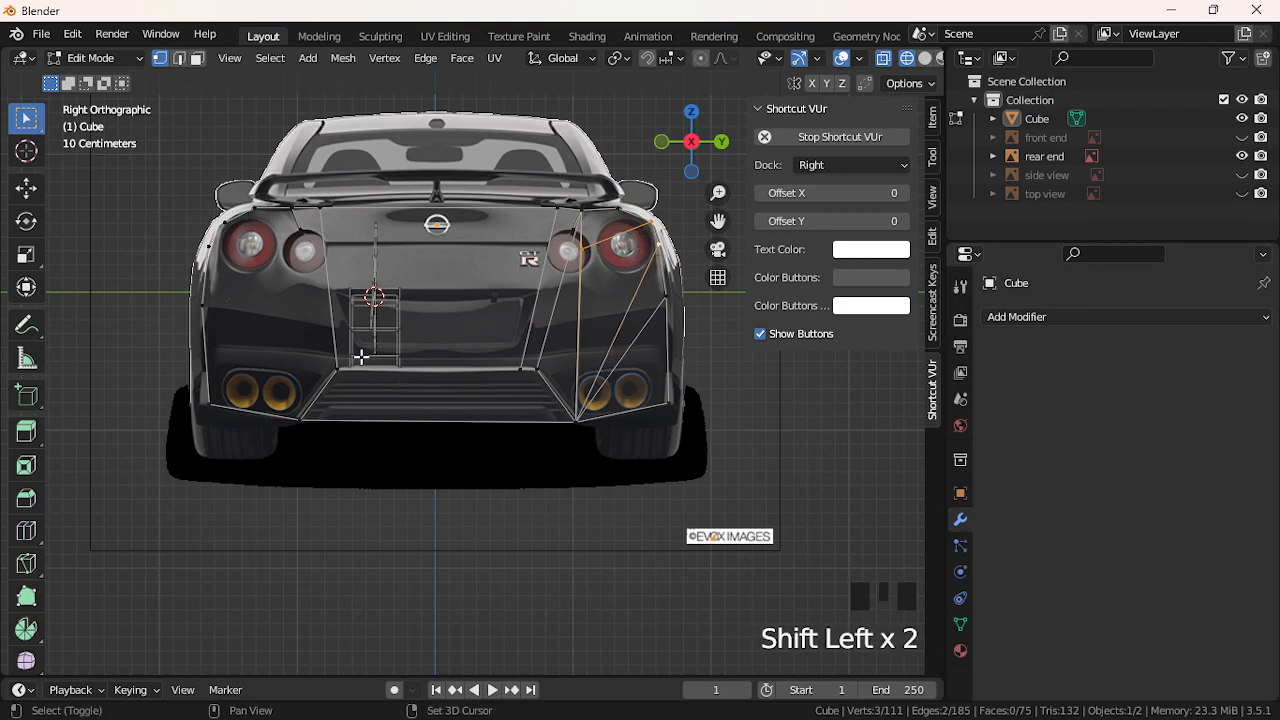
In Face mode, delete the thin triangular faces on the right rear
left_click(576, 421, "shift")
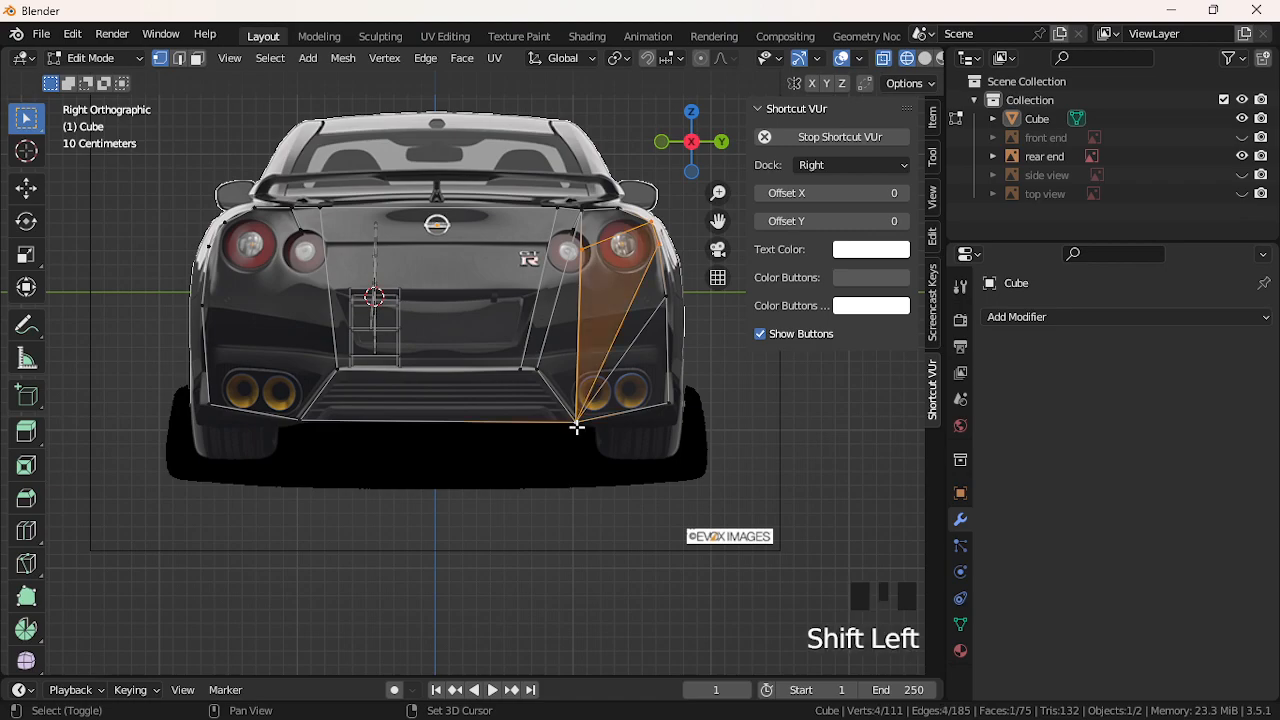
left_click(197, 58)
left_click(647, 327)
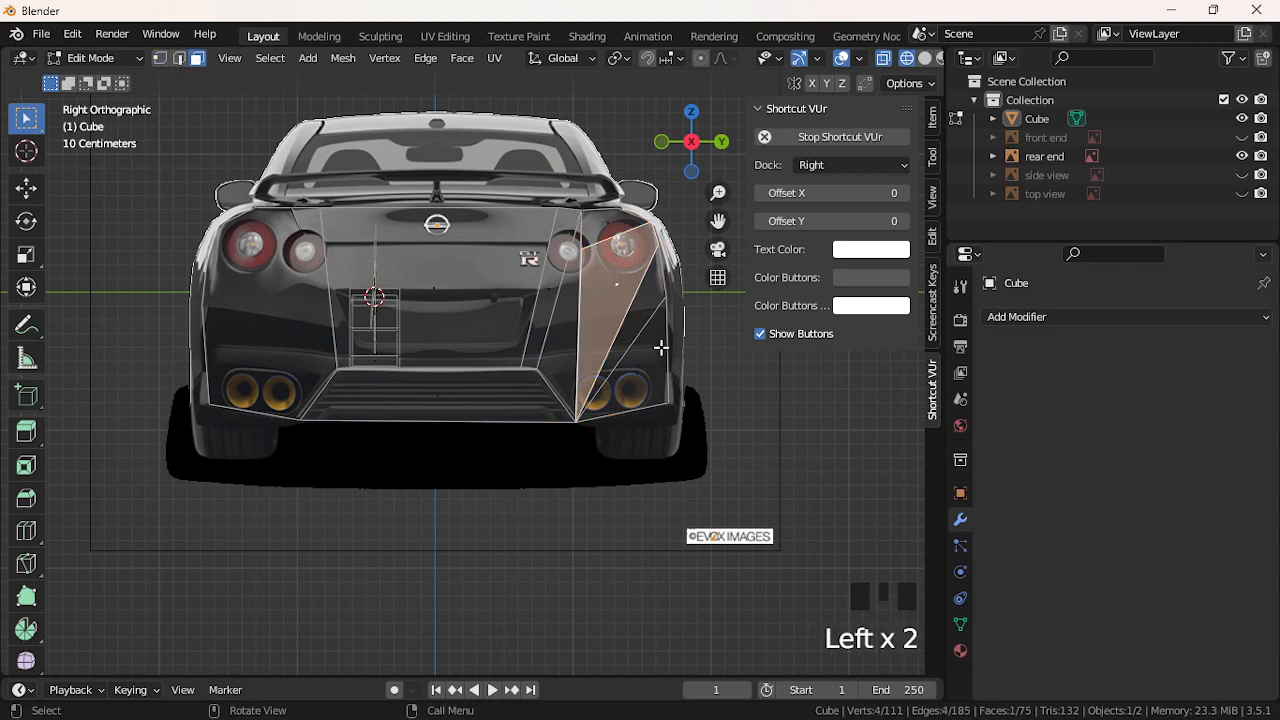
key("Delete")
left_click(639, 338)
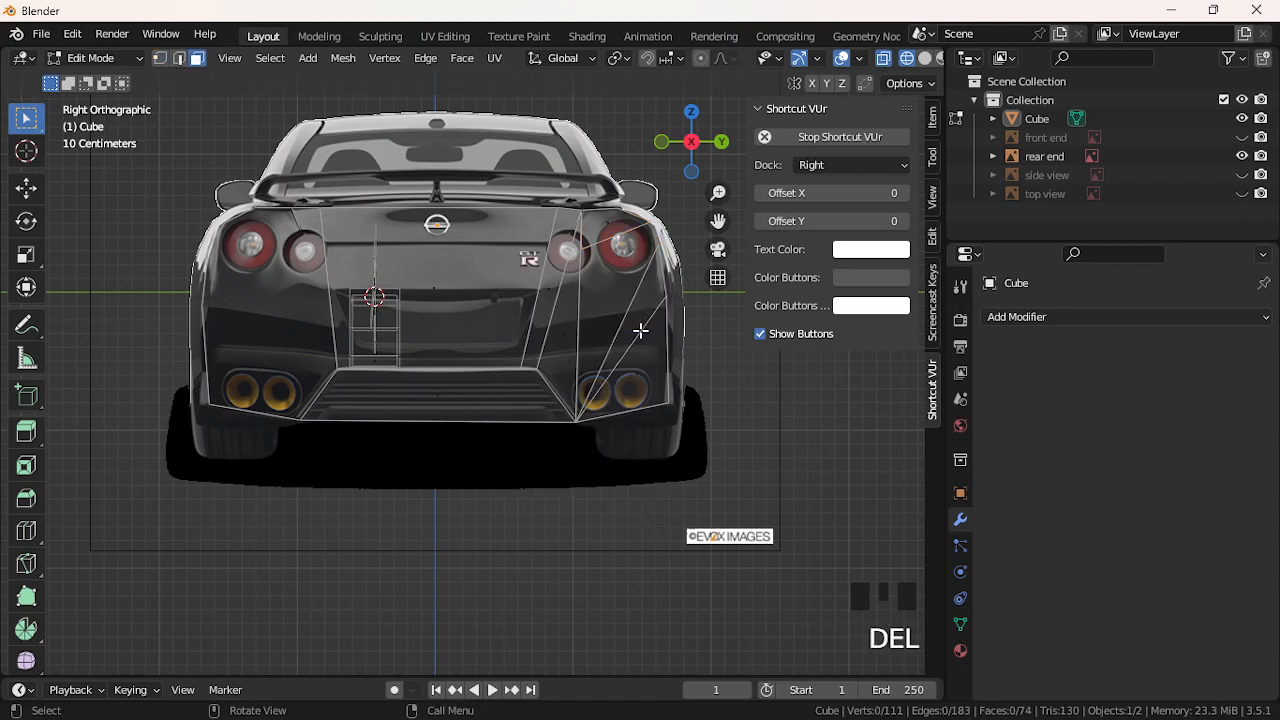
key("Delete")
left_click(642, 333)
left_click(646, 343)
key("Delete")
left_click(647, 347)
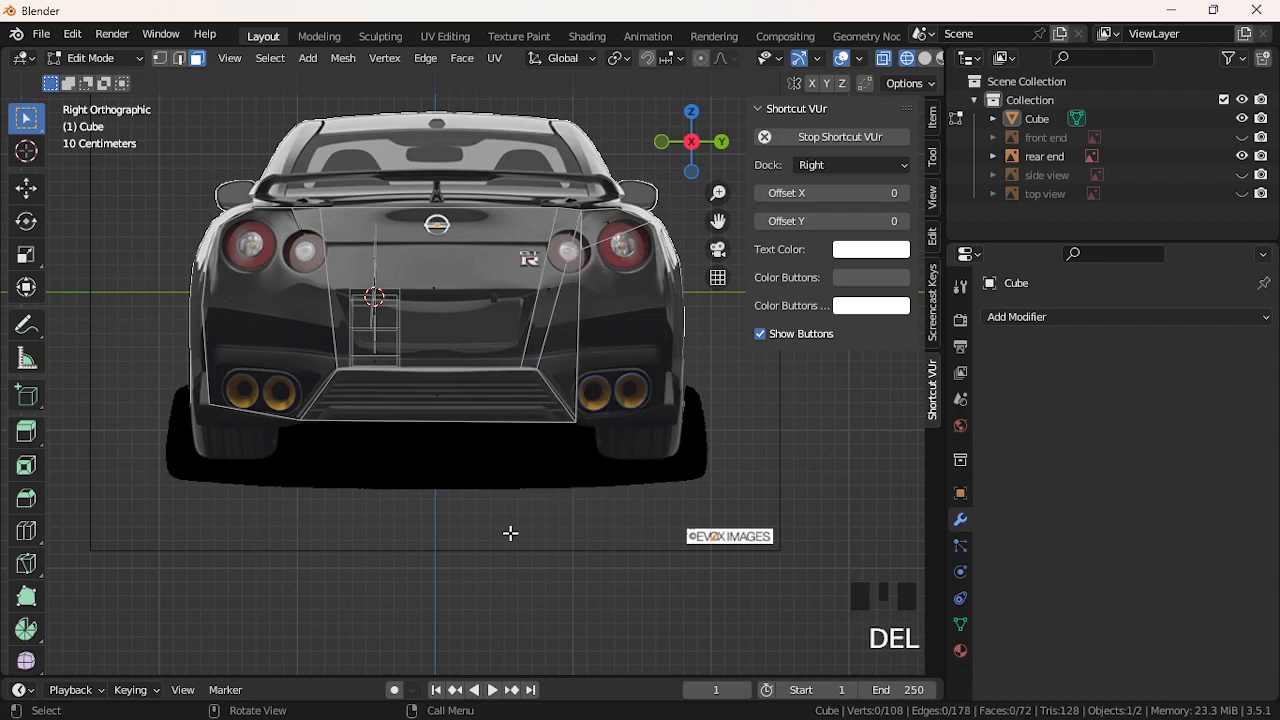
In Vertex mode, extrude the vertex beside the right exhaust out to the lower-right corner
left_click(283, 283)
left_click(303, 415)
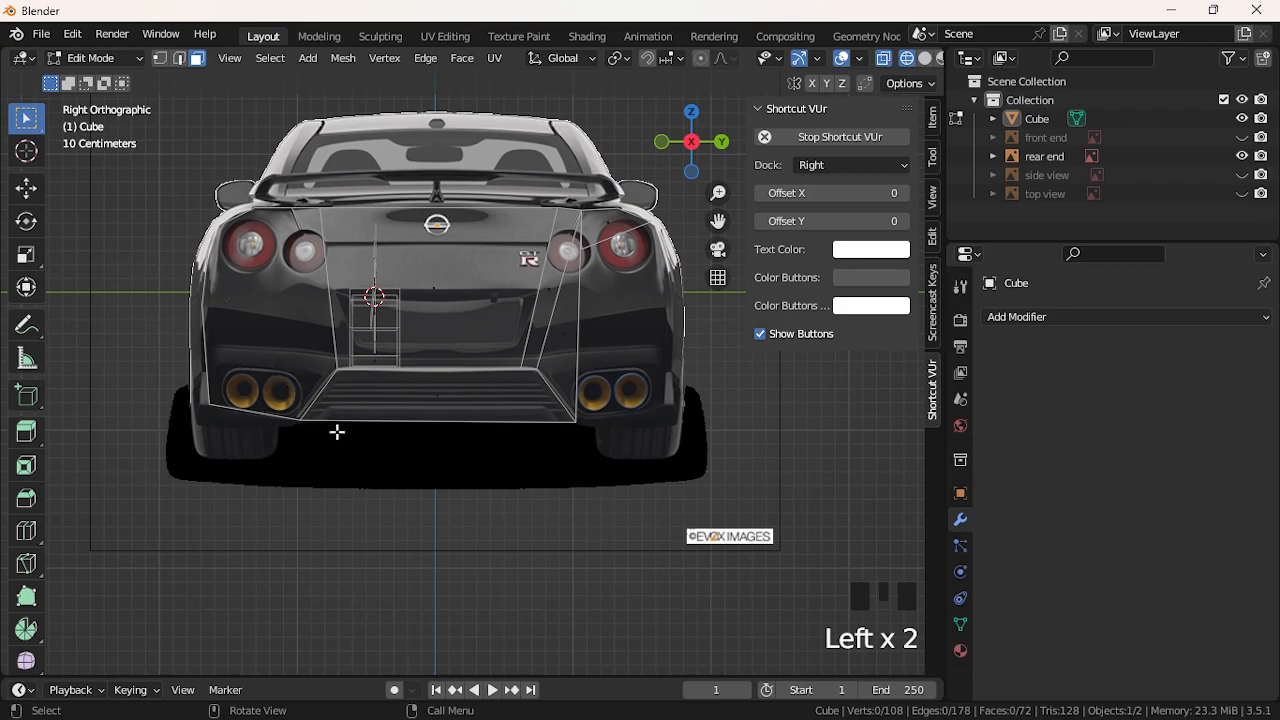
left_click(449, 381)
left_click(160, 58)
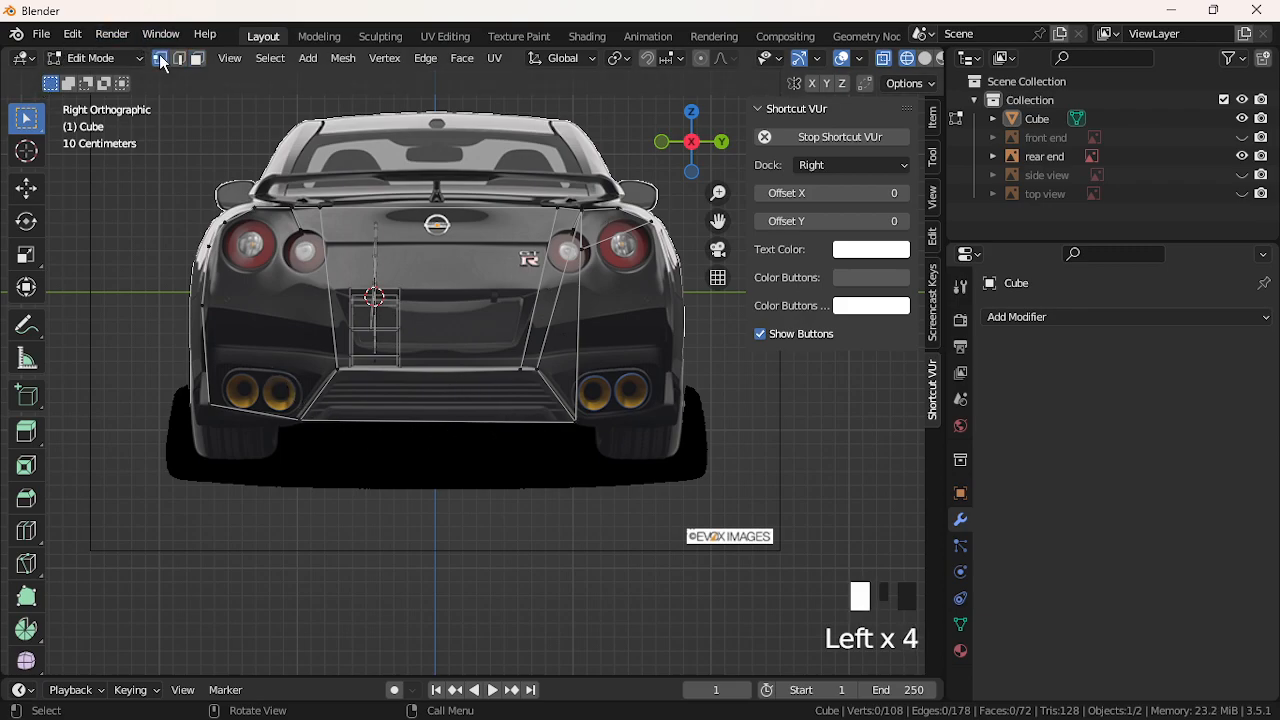
left_click(588, 423)
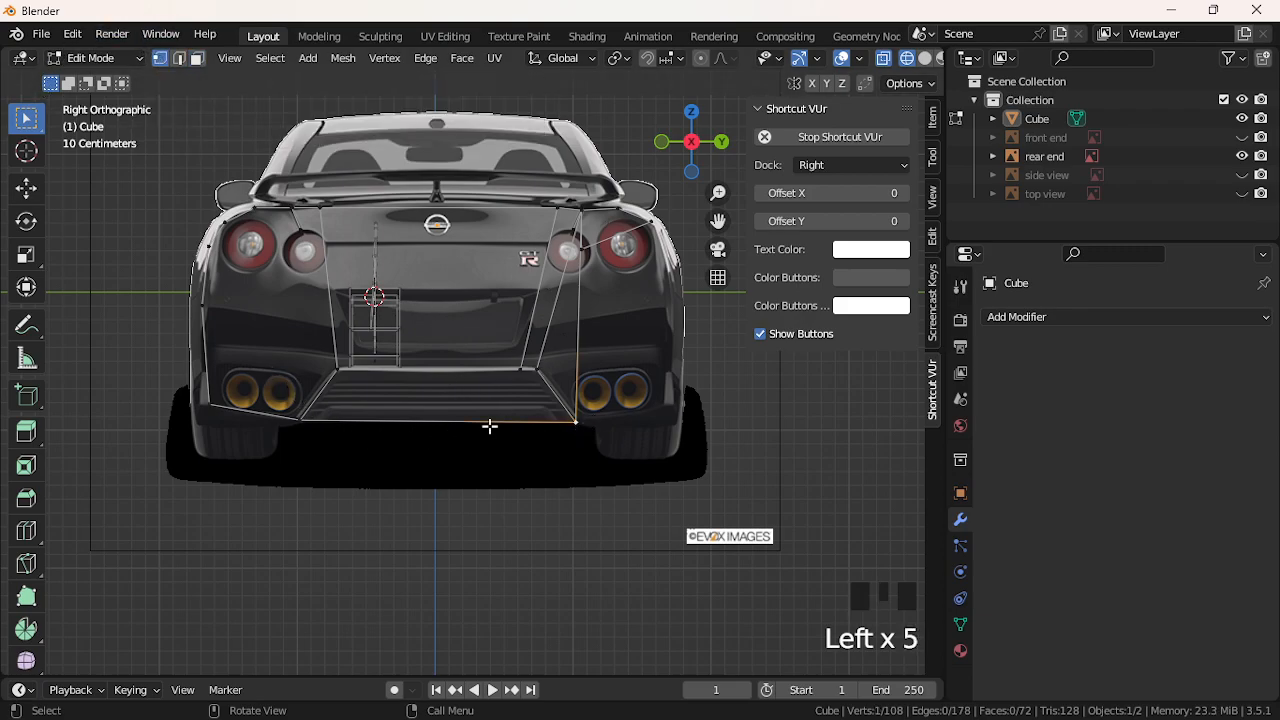
key("e")
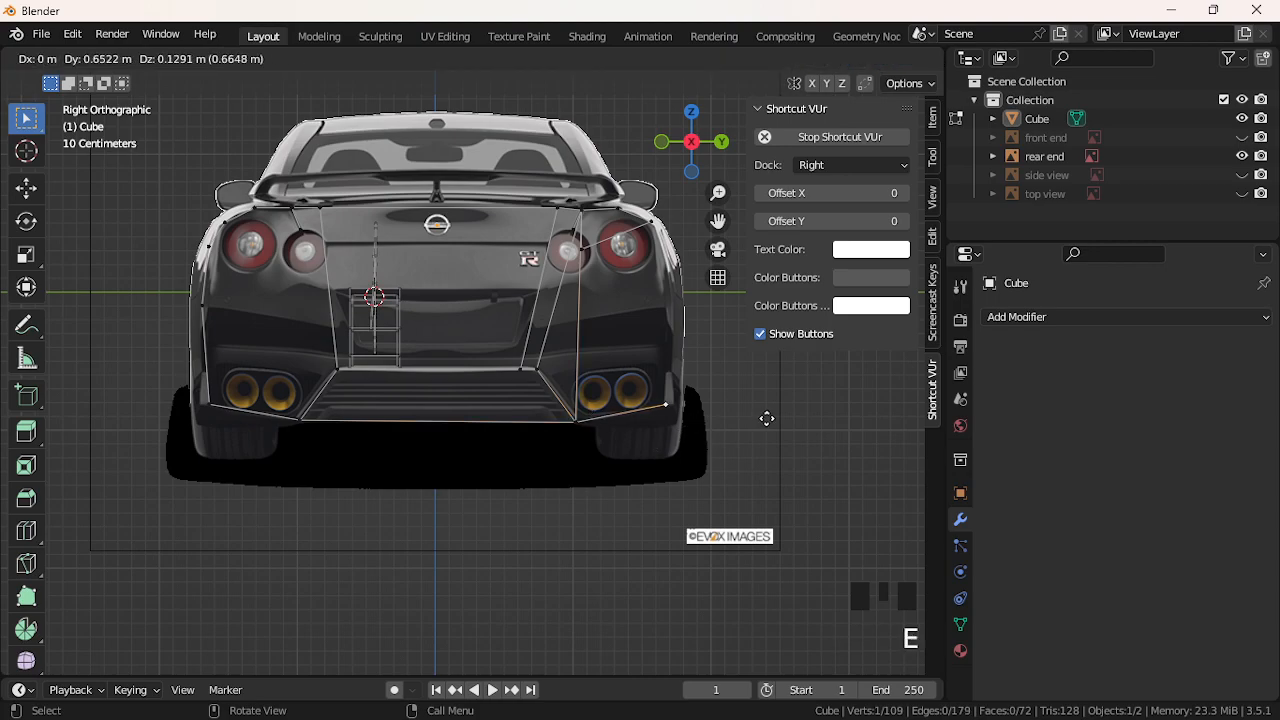
left_click(771, 417)
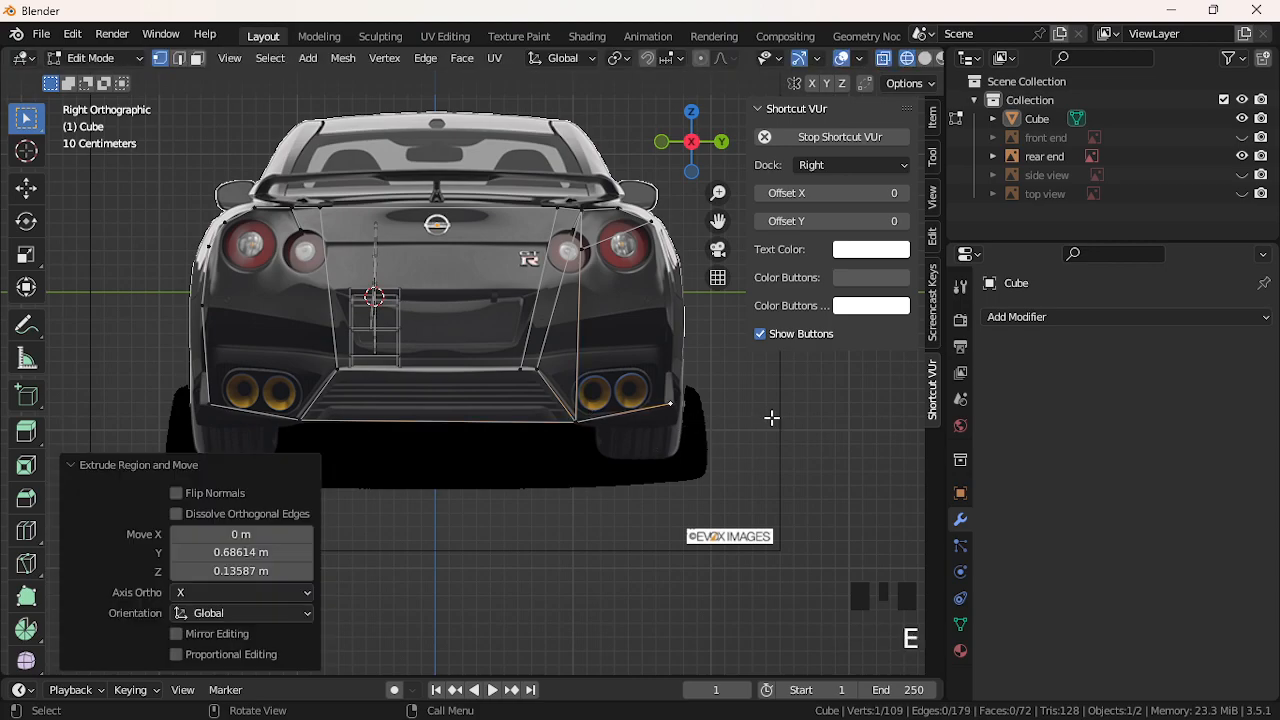
Fill a face across the right rear corner and shift its top-right vertex along Y
left_click(646, 238, "shift")
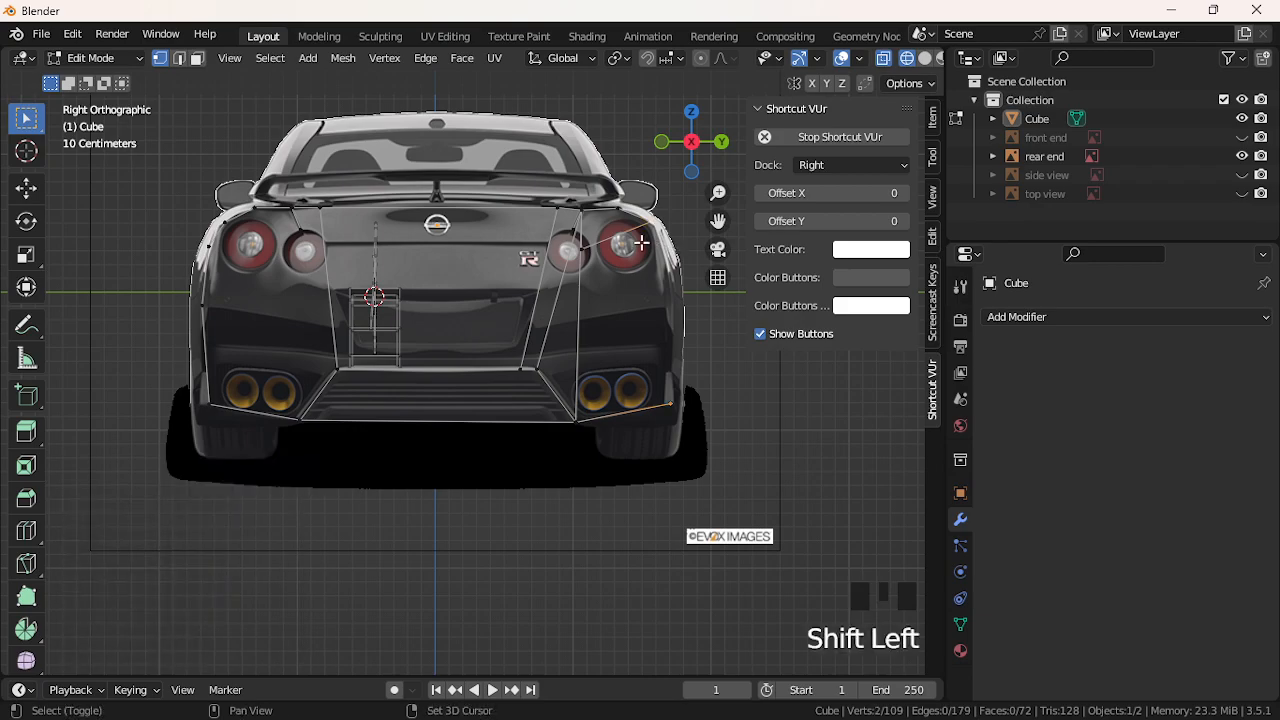
left_click(580, 248, "shift")
left_click(594, 420, "shift")
key("f")
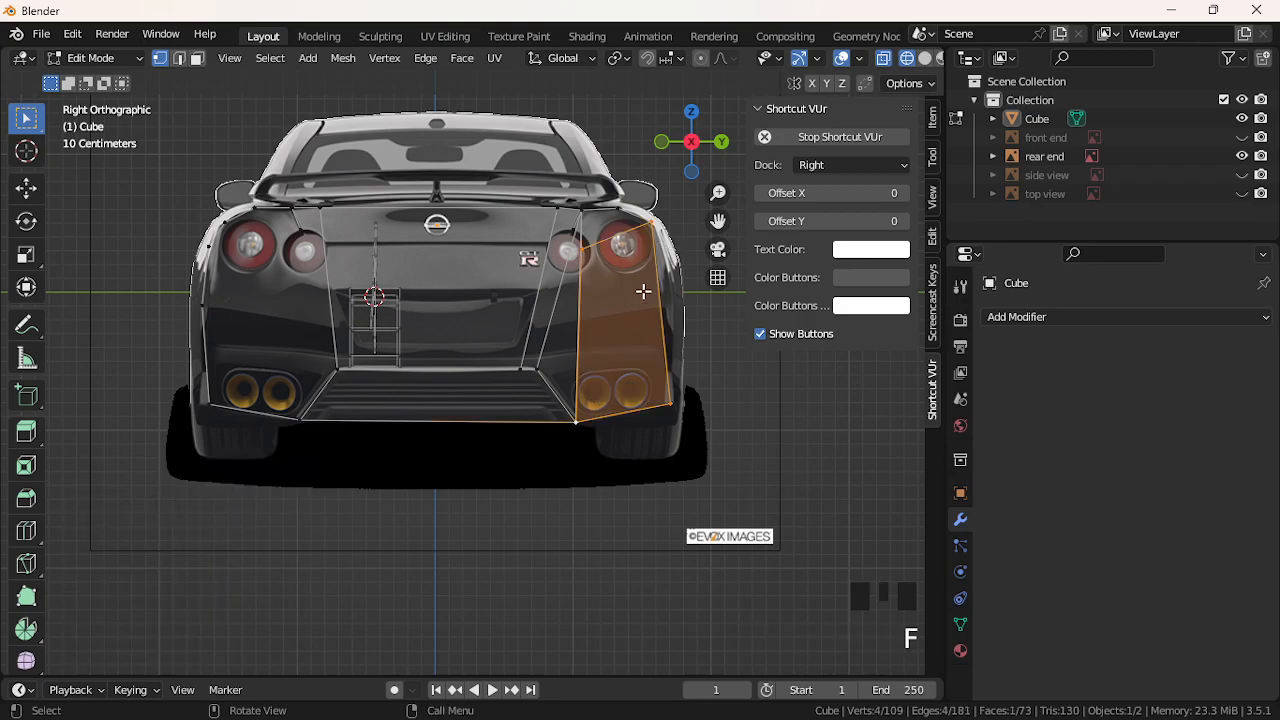
left_click(647, 243)
key("g")
key("z")
key("y")
left_click(667, 246)
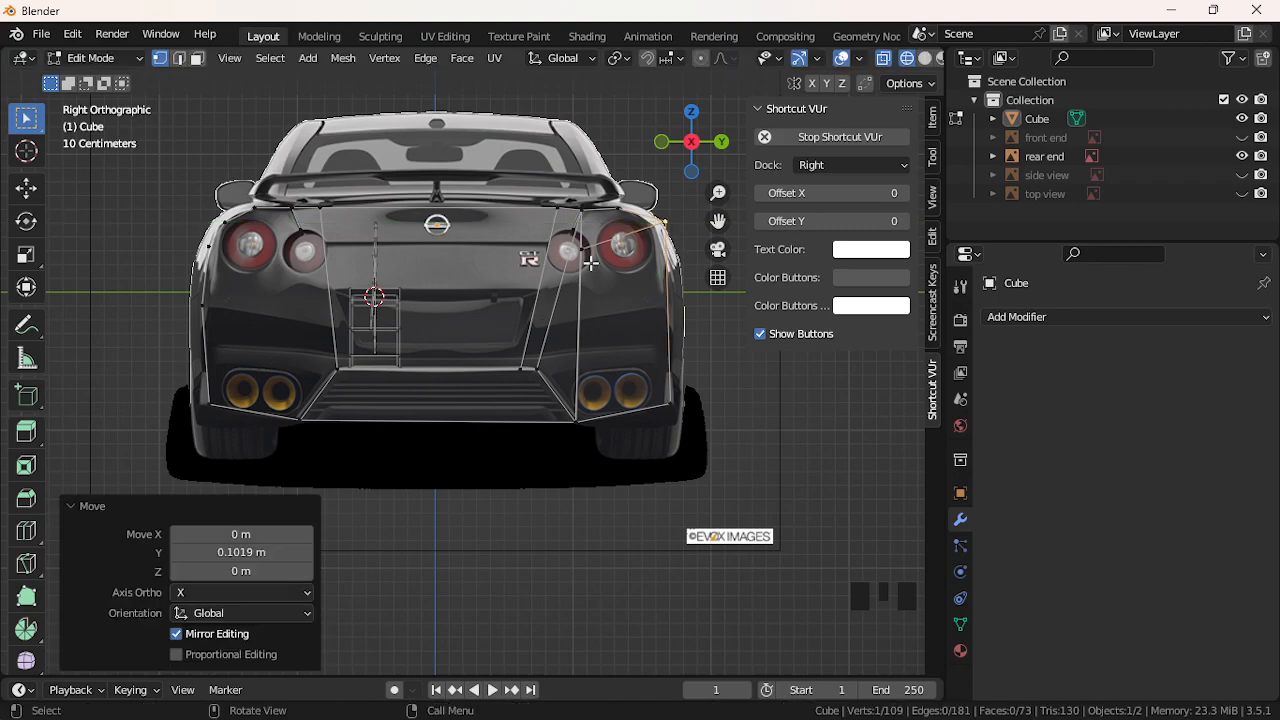
Delete two stray vertices on the left side of the rear mesh
left_click(203, 406)
left_click(179, 386)
left_click(201, 399)
left_click(203, 304, "shift")
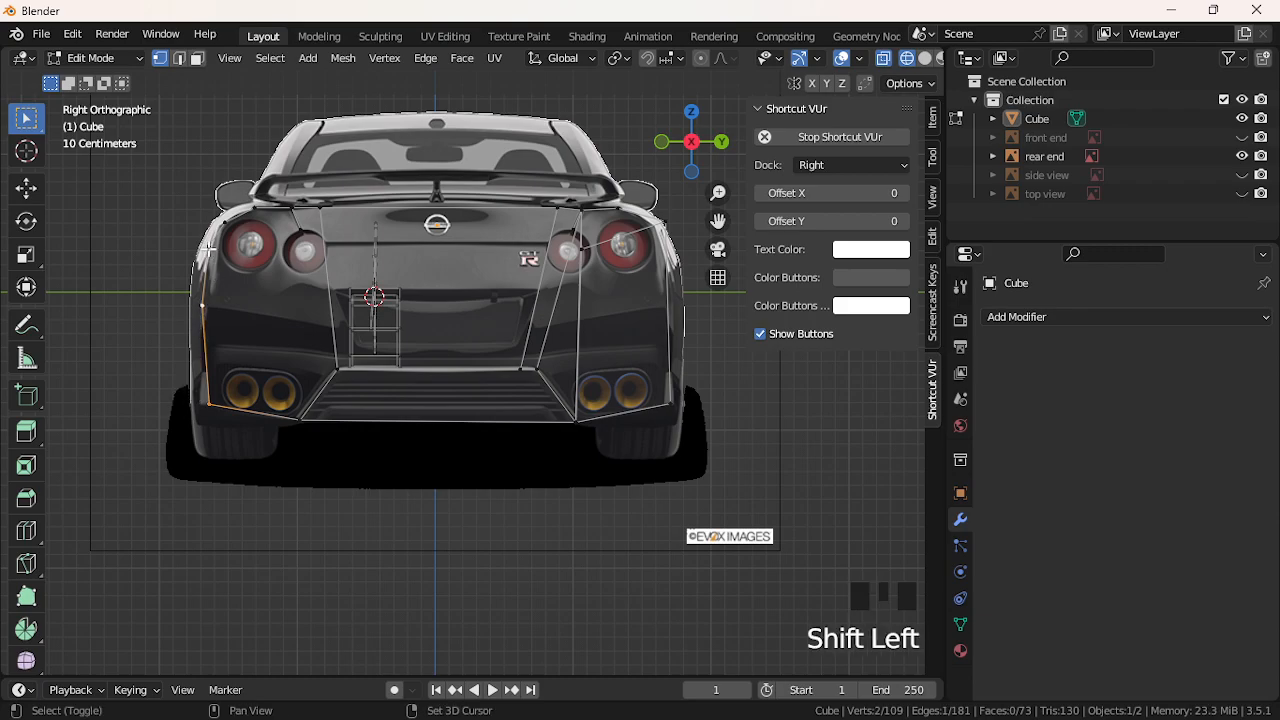
left_click(209, 248)
key("Delete")
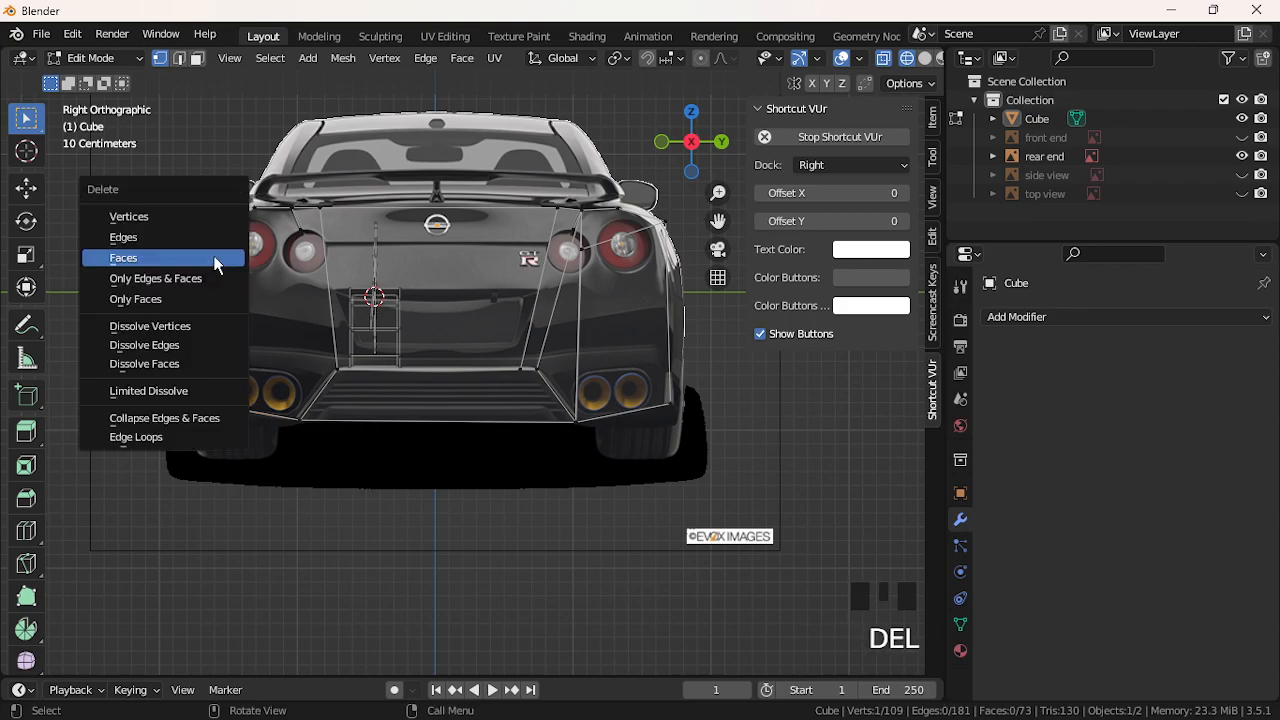
left_click(198, 217)
left_click(228, 224)
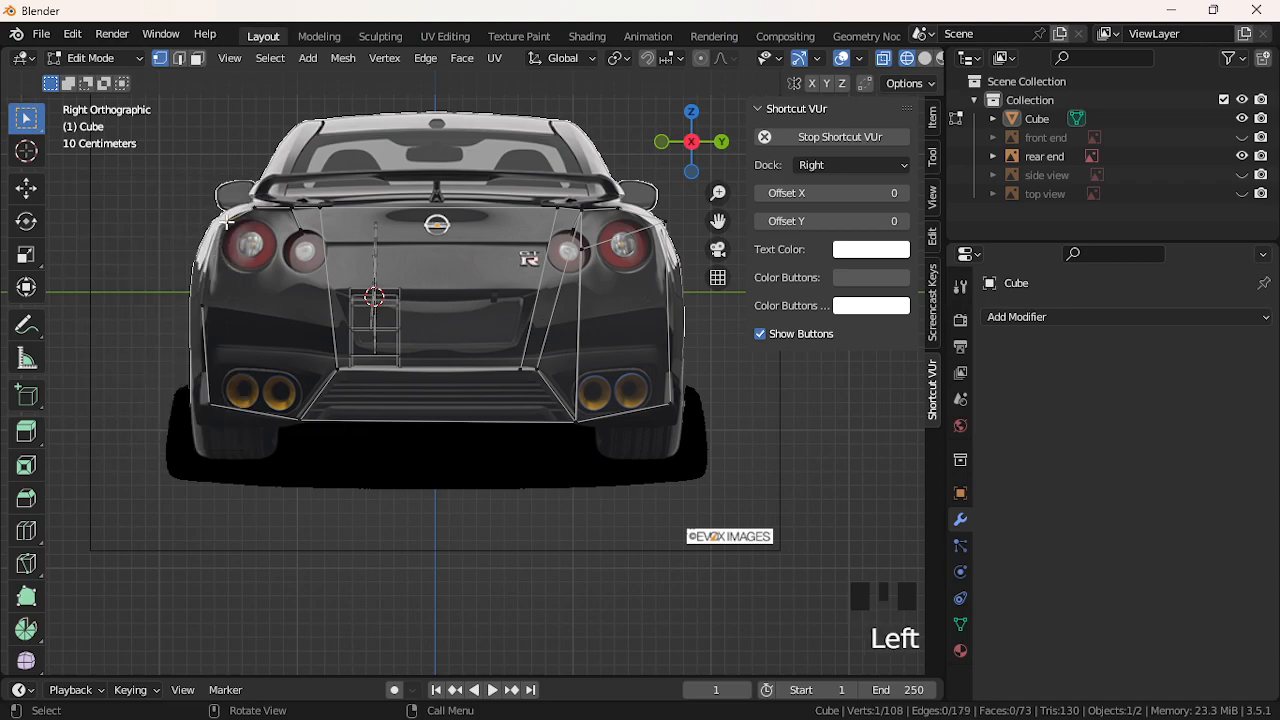
key("Delete")
left_click(229, 219)
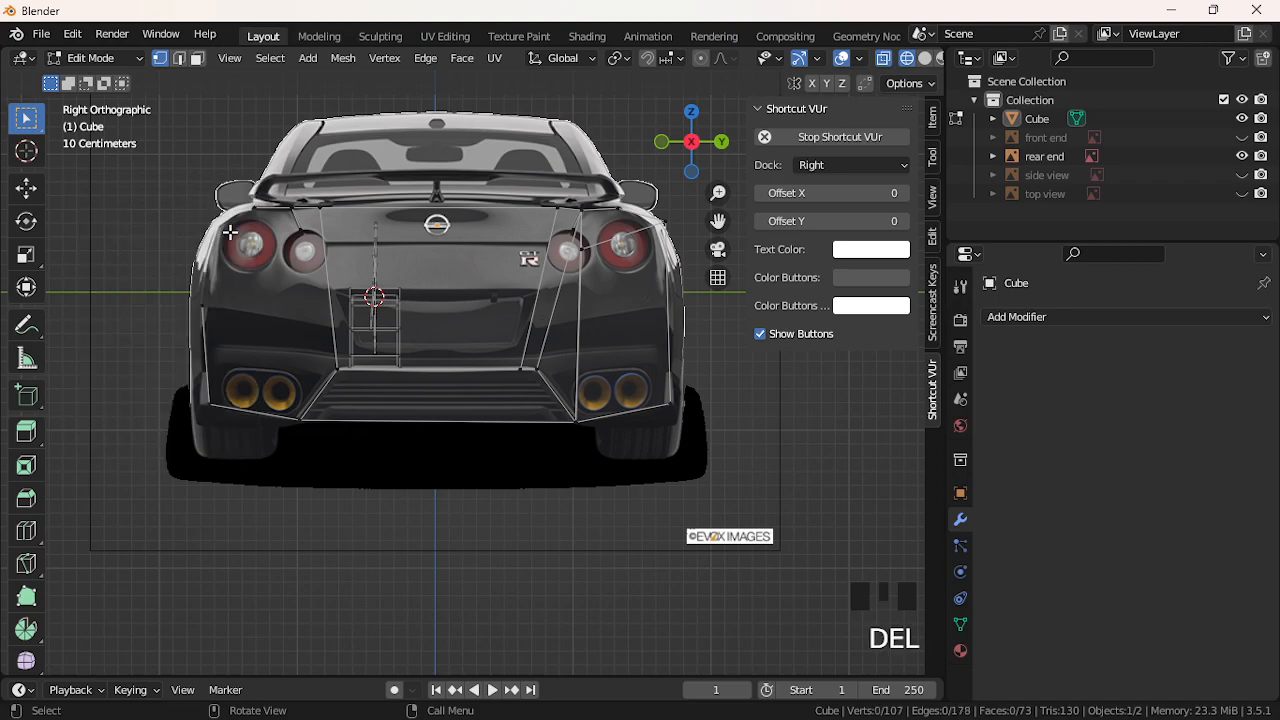
Reposition a left-edge vertex vertically along Z, then sideways along Y
left_click(207, 299)
key("g")
key("z")
left_click(214, 232)
key("g")
key("x")
key("z")
key("y")
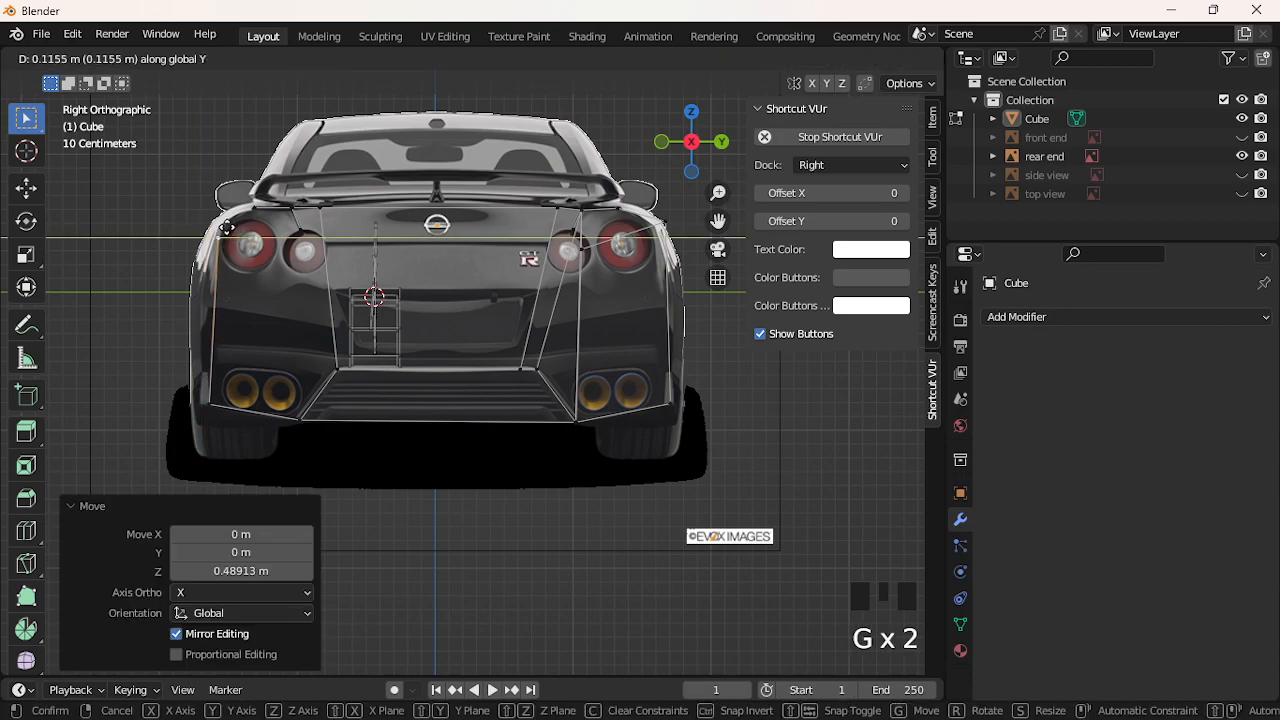
left_click(222, 228)
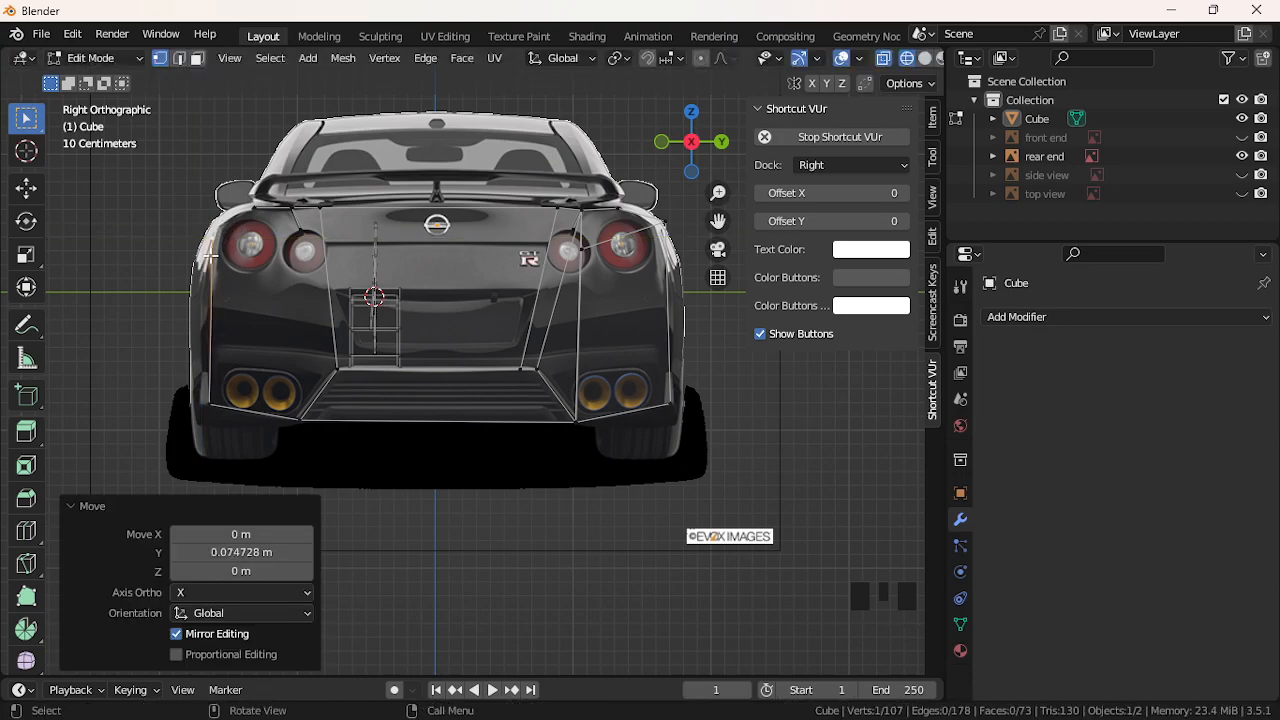
Delete a vertex near the left tail light, raise another, and fill the left panel face
left_click(251, 229)
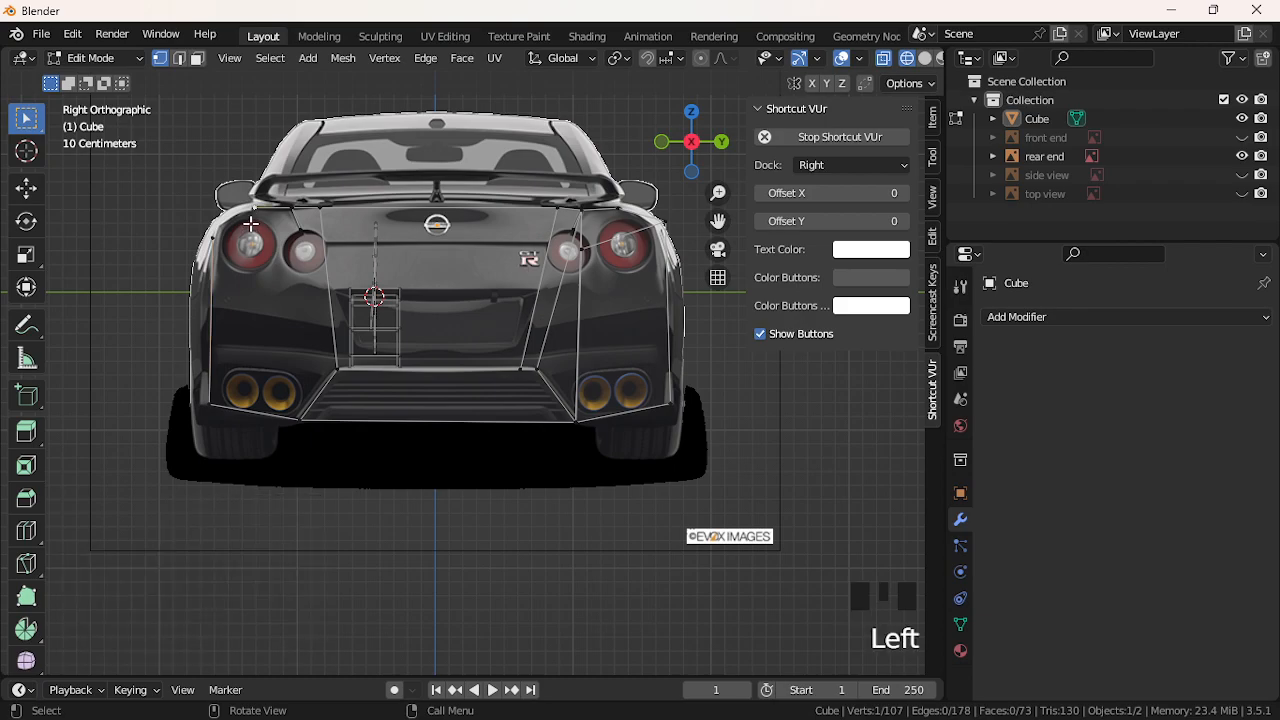
key("Delete")
left_click(250, 223)
left_click(221, 227)
key("g")
left_click(221, 213)
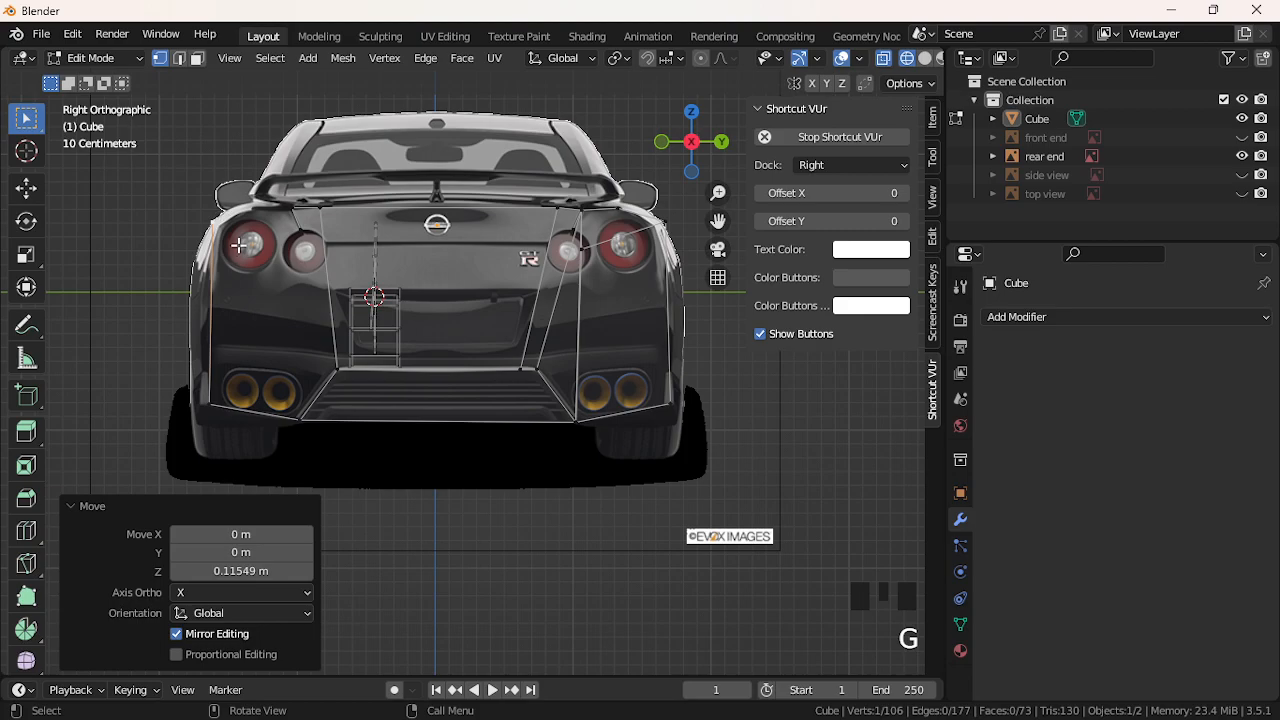
left_click(290, 209, "shift")
left_click(297, 418, "shift")
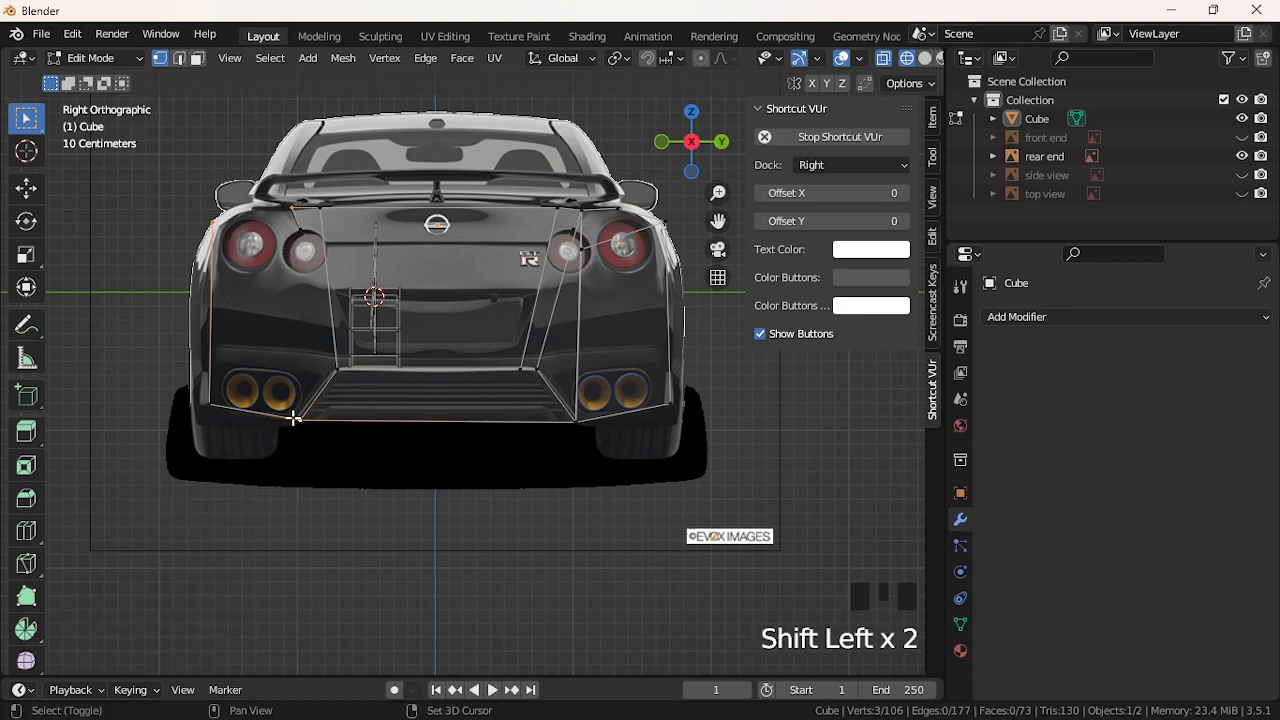
key("f")
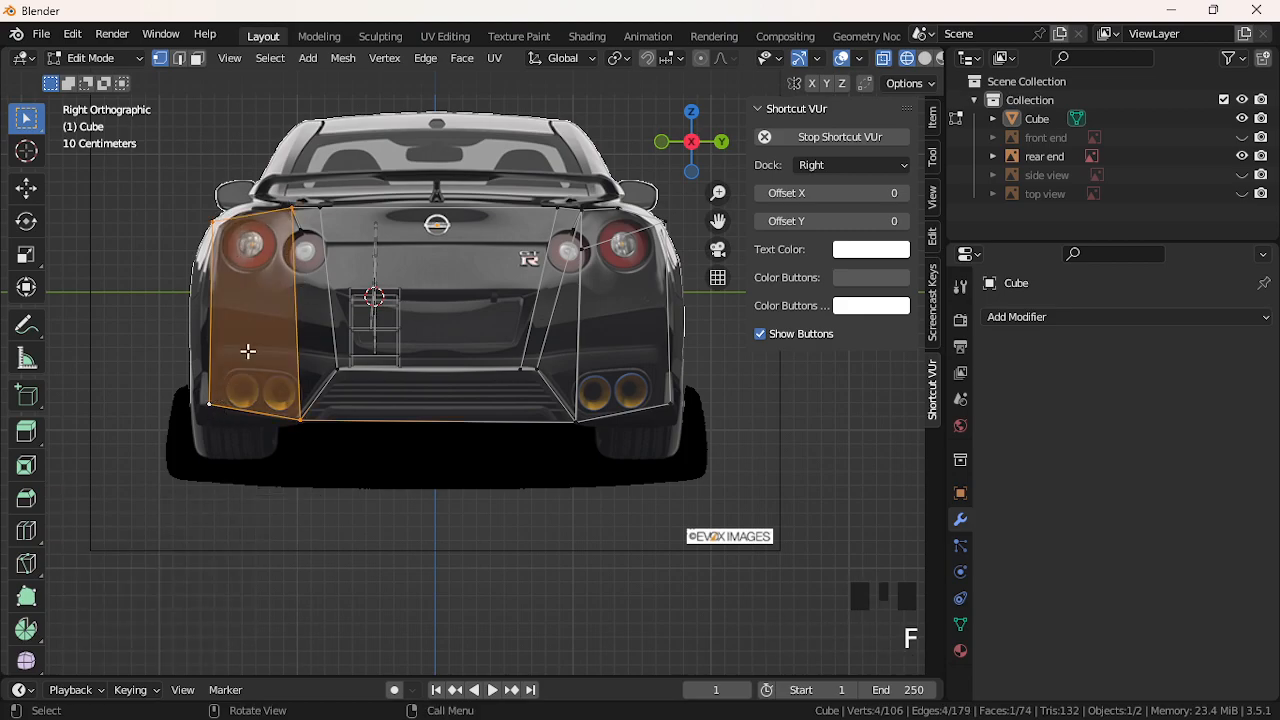
Delete the remaining stray vertices near the left tail light and one on the right
left_click(300, 222)
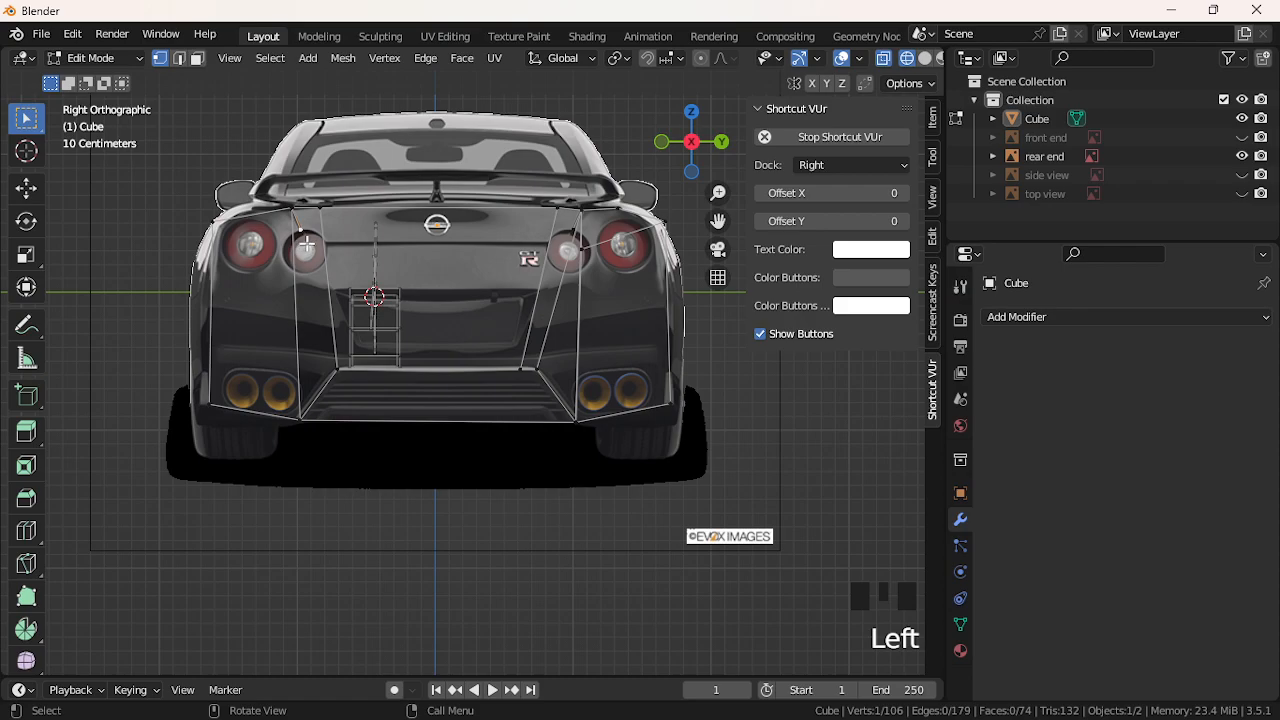
key("Delete")
left_click(306, 244)
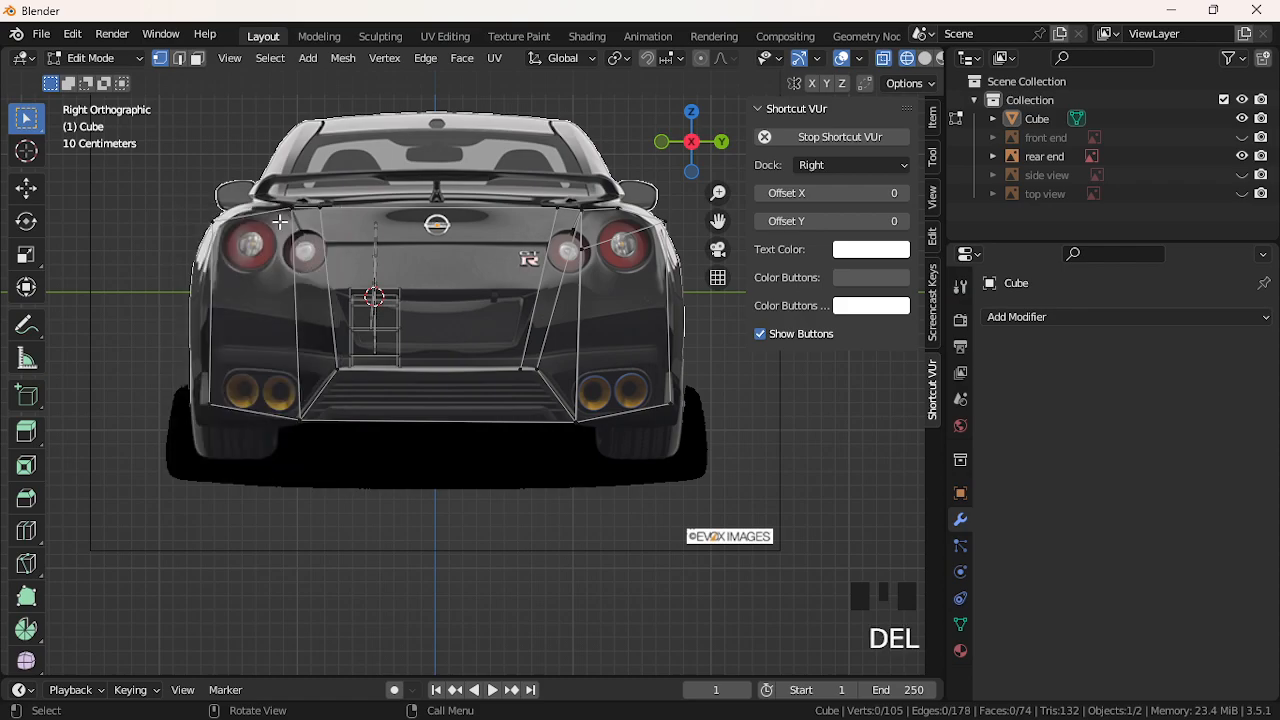
left_click(293, 215)
key("g")
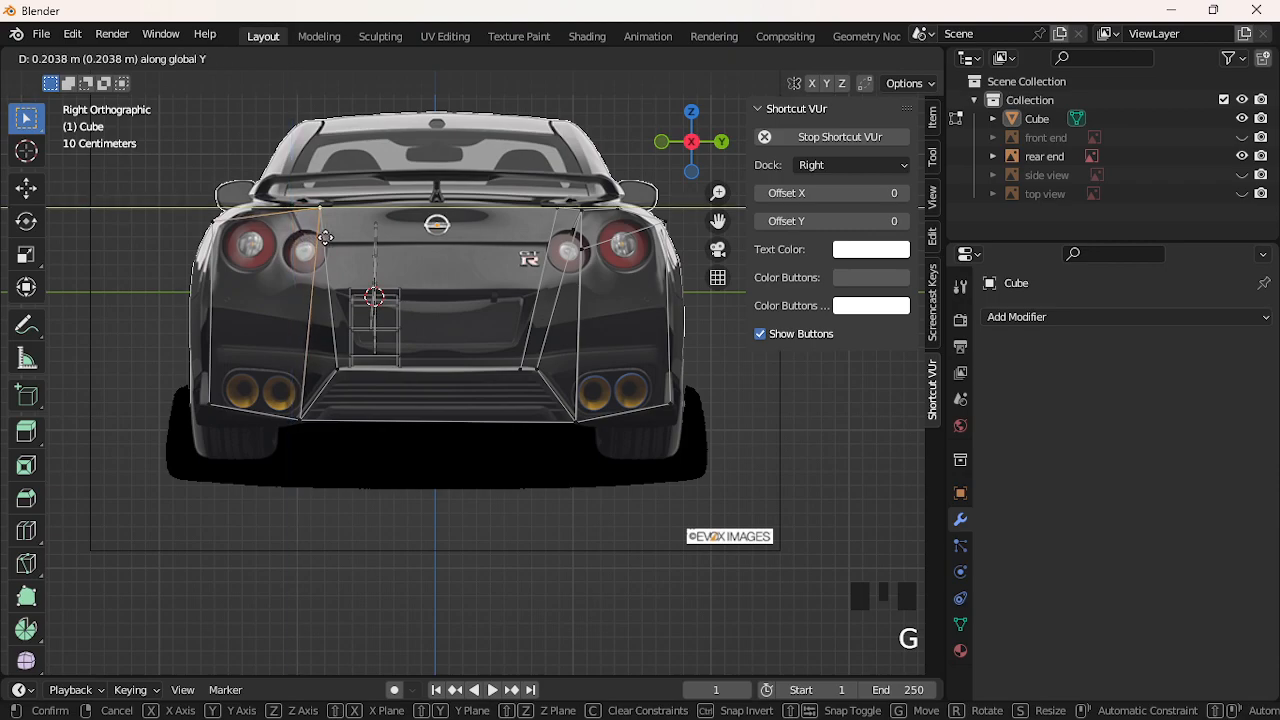
left_click(325, 237)
key("ctrl+z")
left_click(318, 213)
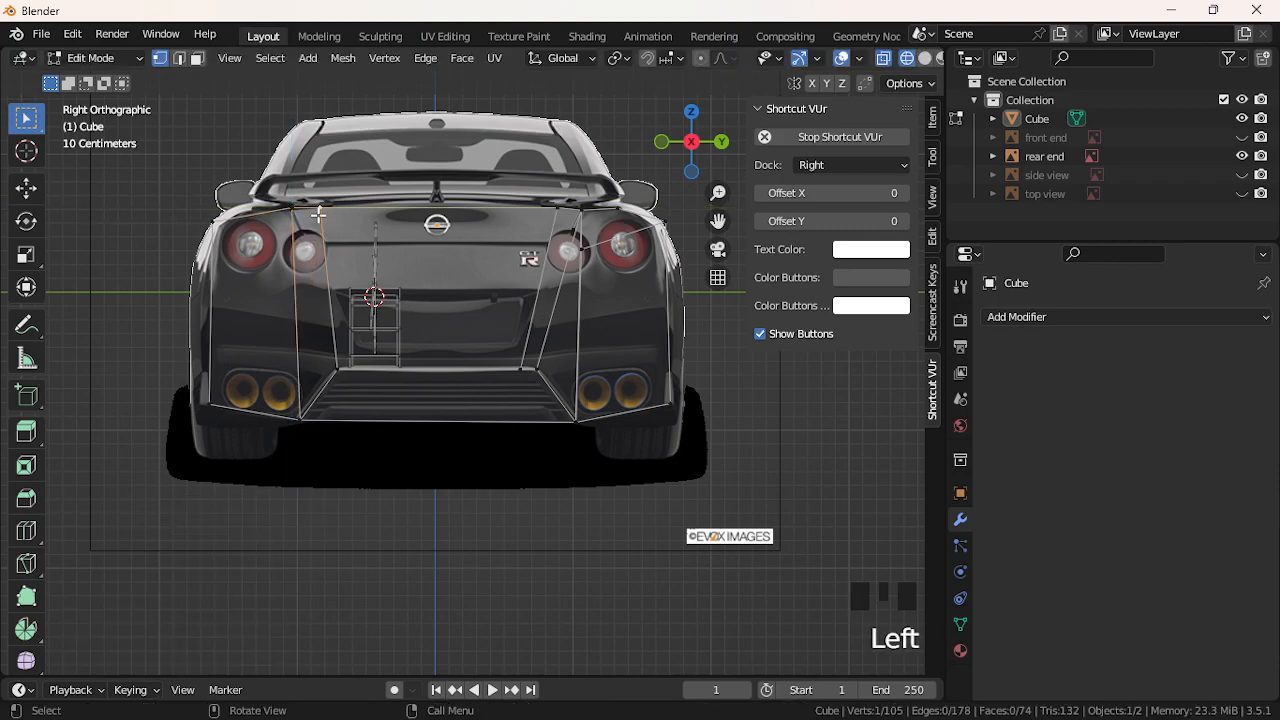
key("Delete")
left_click(310, 222)
left_click(553, 220)
key("Delete")
left_click(554, 222)
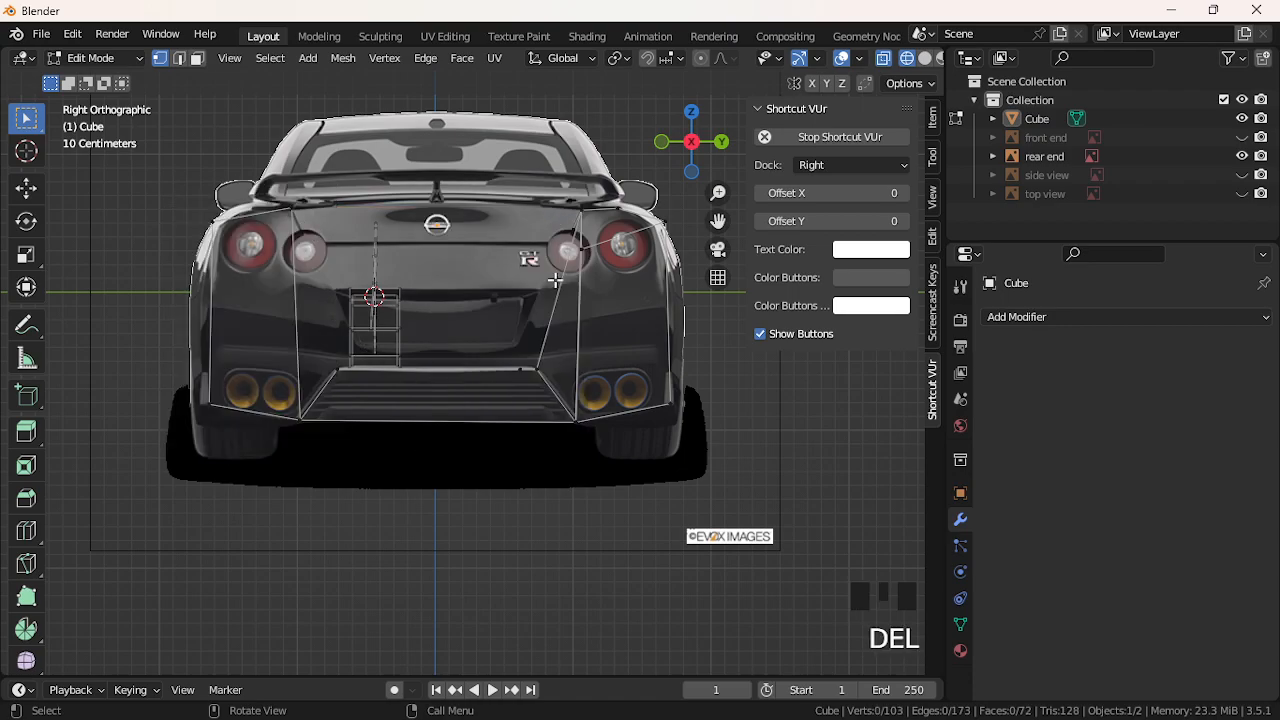
Delete a stray vertex near the right tail light and reset the left panel's upper corner
left_click(558, 236)
key("Delete")
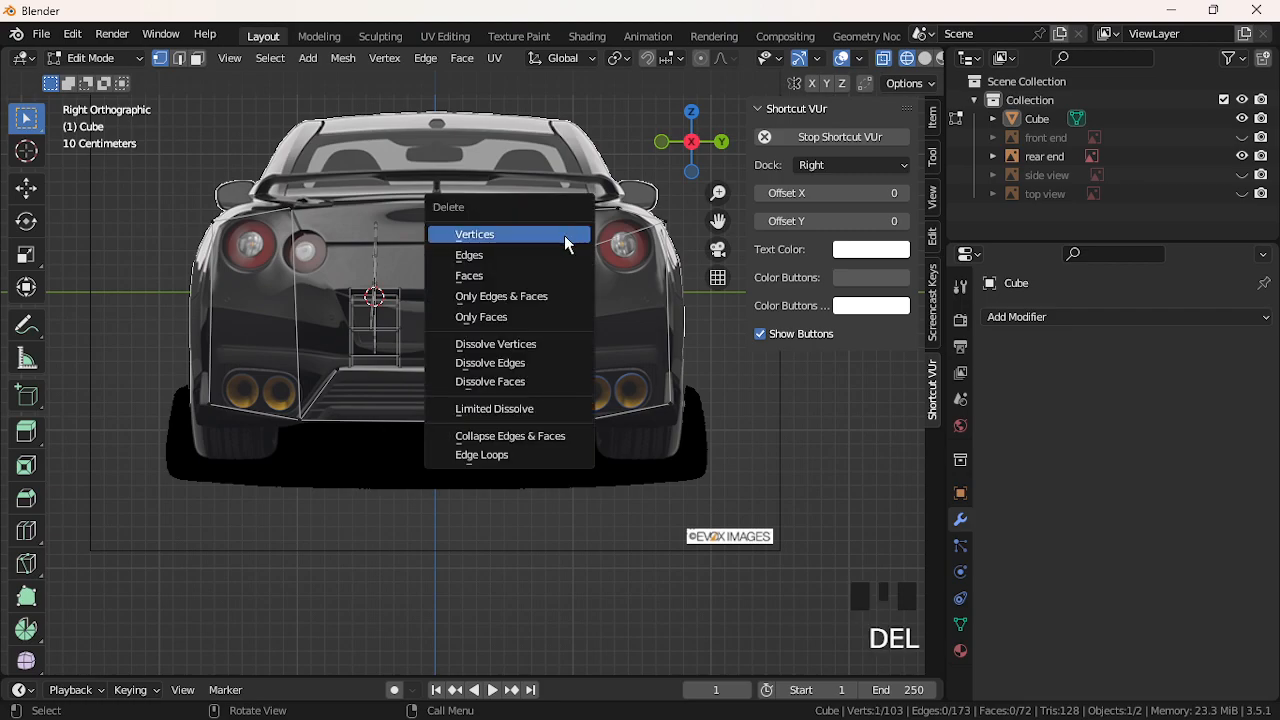
left_click(566, 238)
left_click(292, 214)
key("g")
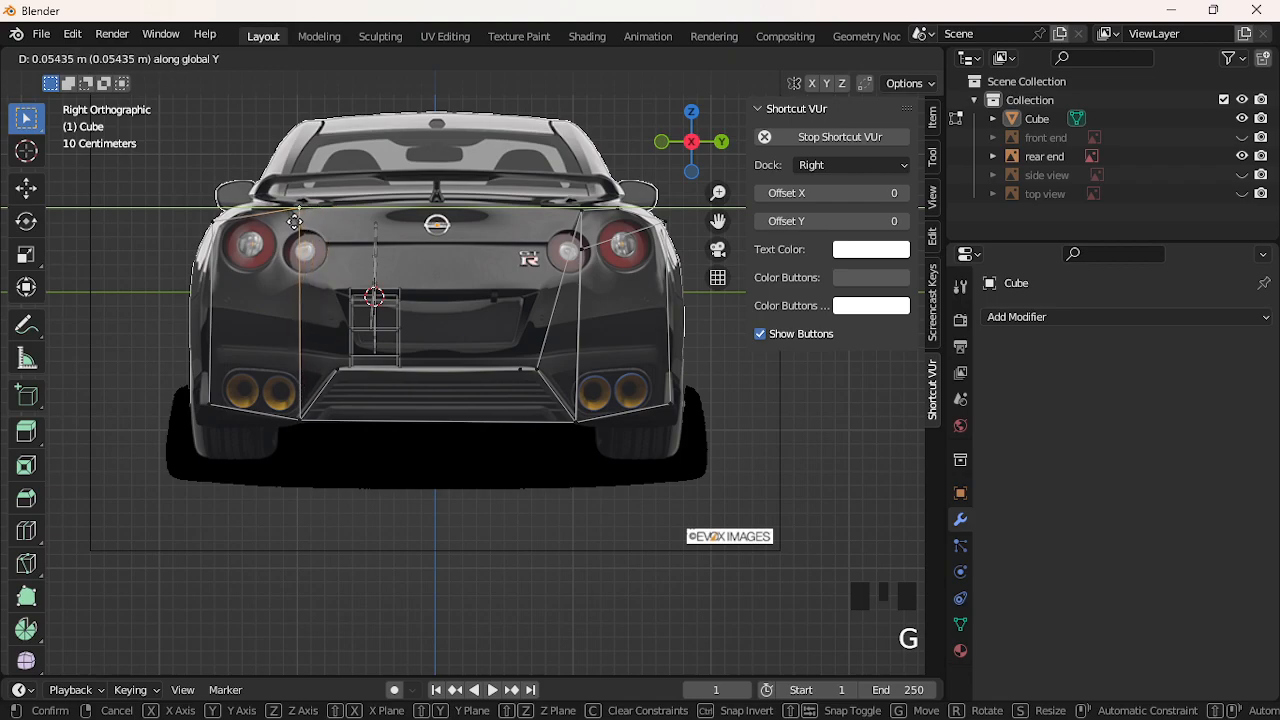
left_click(290, 222)
left_click(213, 224)
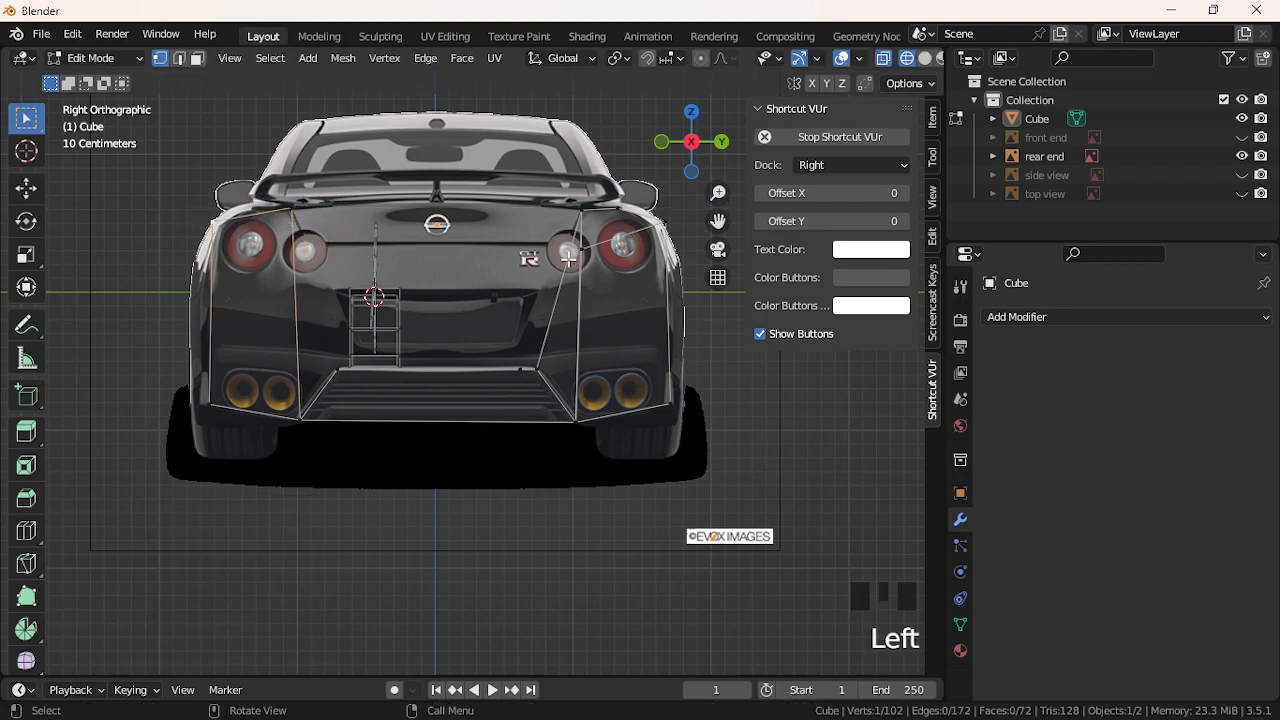
Delete the side panel and bumper faces, keeping only the centre rear-plate faces
left_click_drag(178, 284, 750, 464)
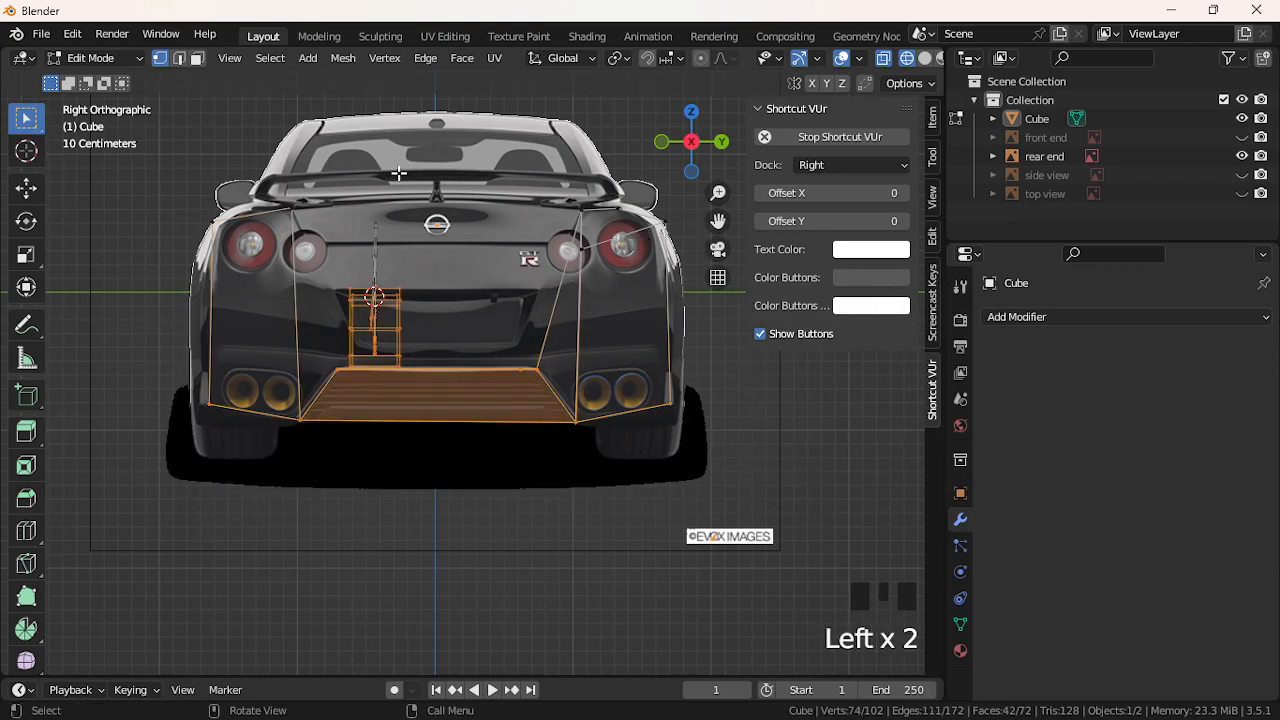
left_click(197, 58)
left_click_drag(199, 206, 723, 496)
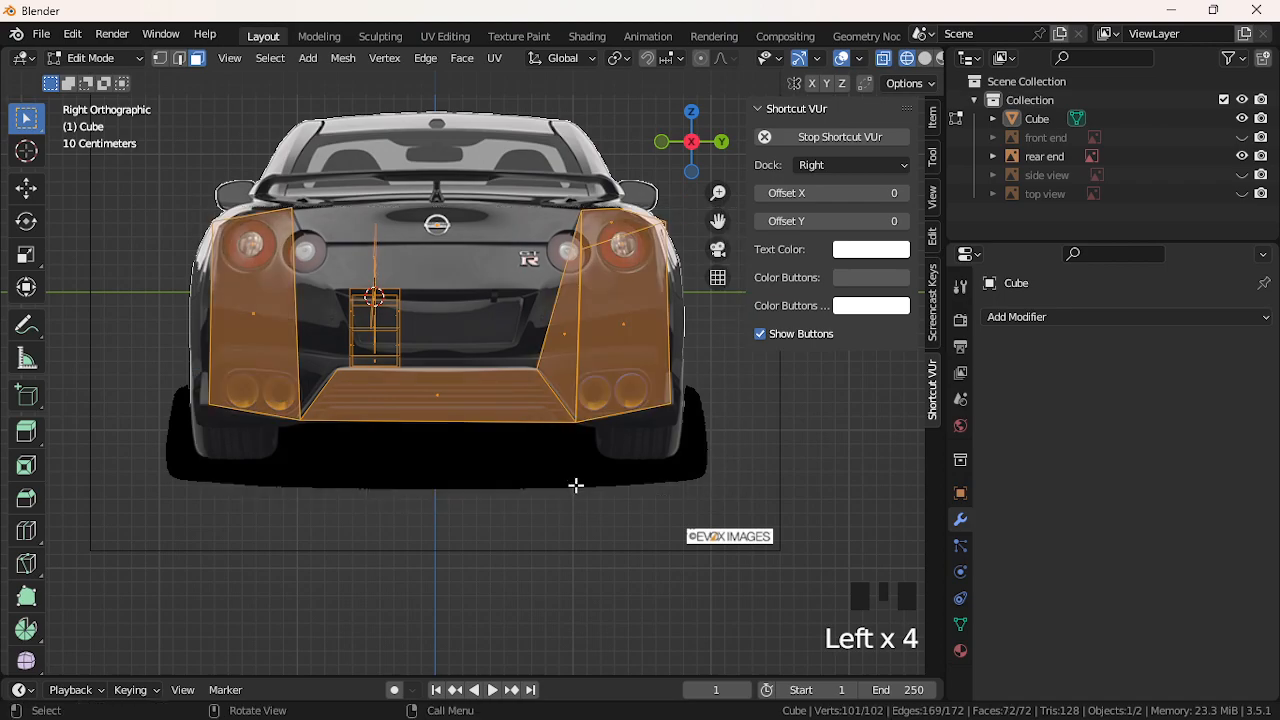
left_click(327, 357, "shift")
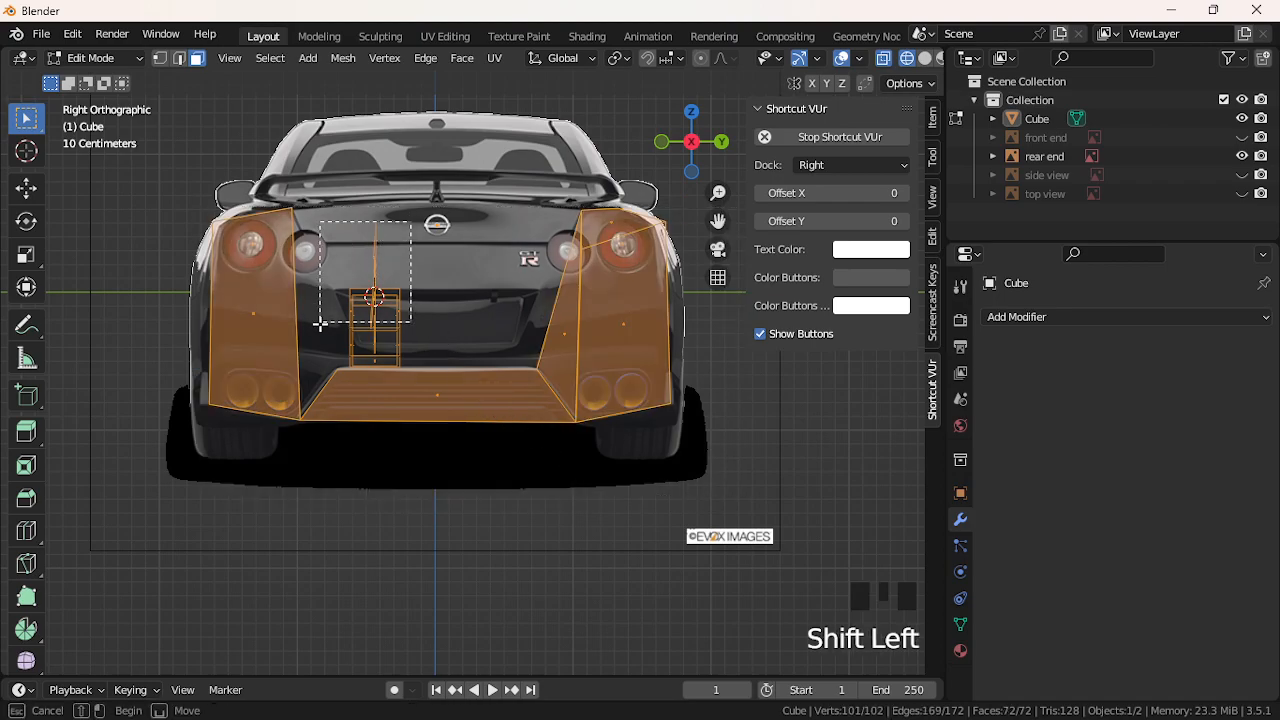
left_click_drag(331, 228, 430, 362, "ctrl")
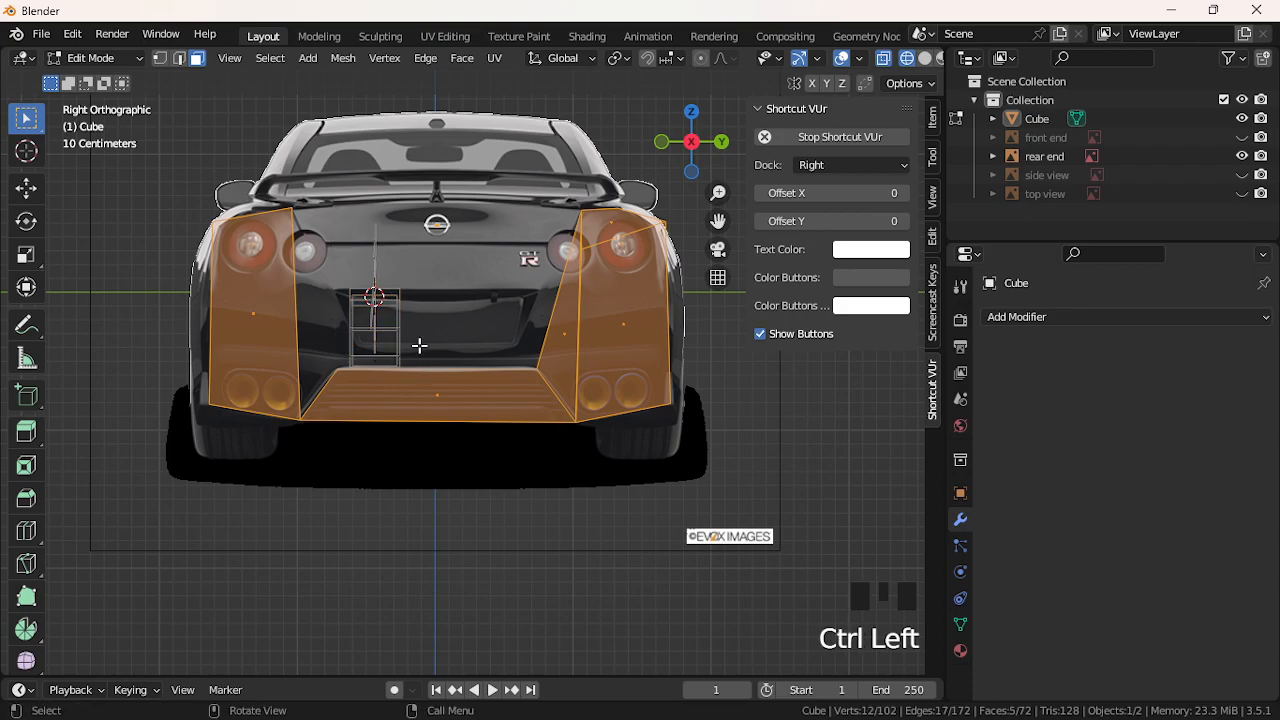
key("Delete")
left_click(418, 348)
middle_click_drag(146, 352, 83, 357)
Square the view on the rear reference and add a new cube to the mesh
scroll(83, 357, "down", 3)
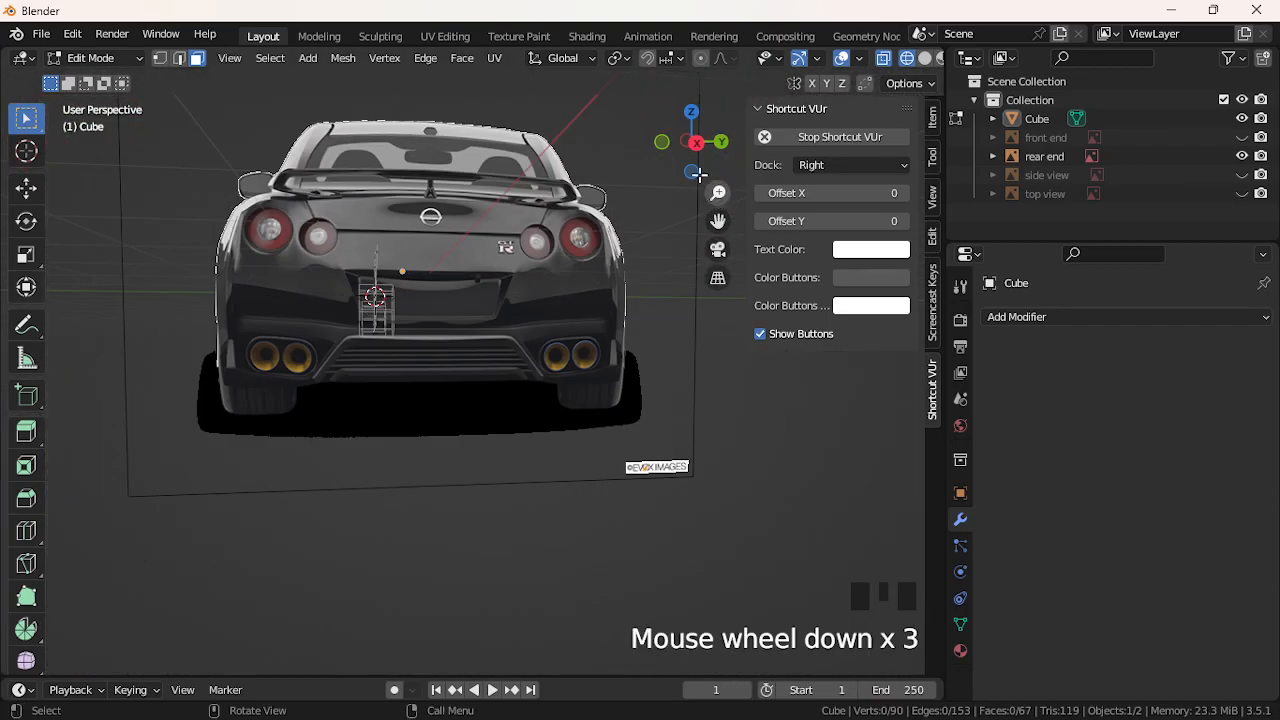
left_click(697, 142)
scroll(490, 228, "up", 2)
scroll(490, 228, "up", 1)
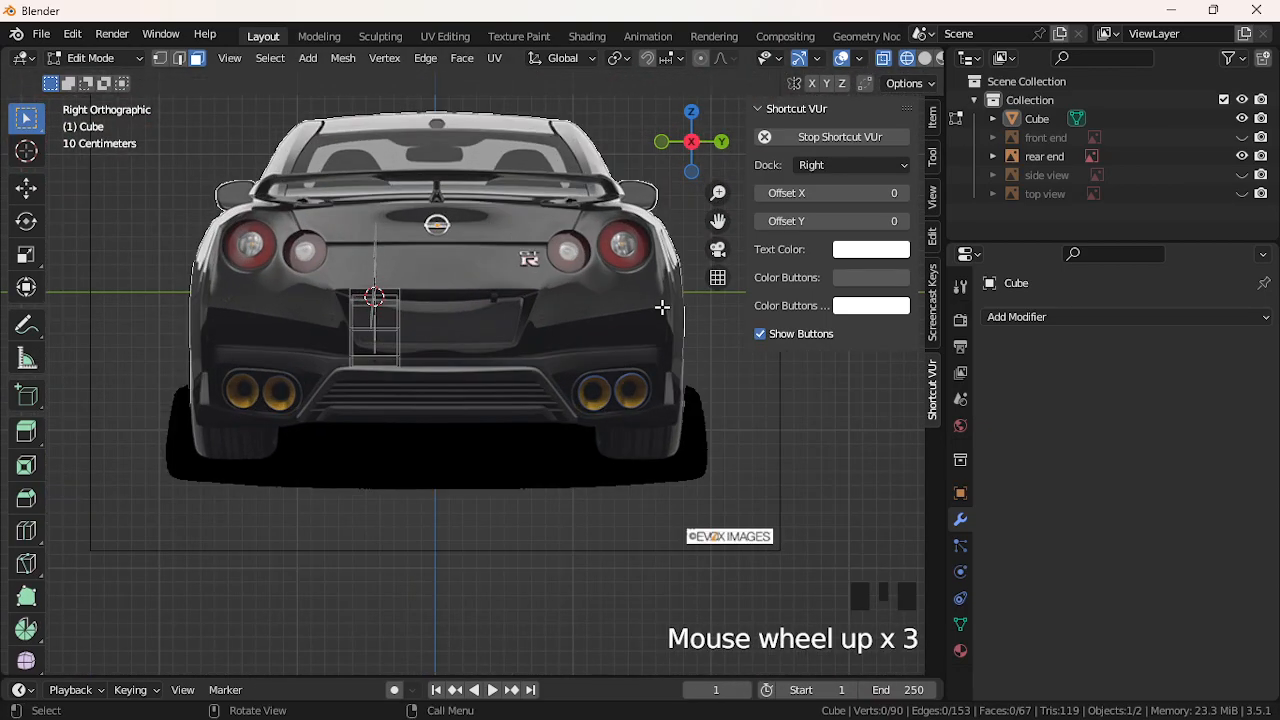
left_click_drag(717, 221, 699, 288)
left_click(307, 58)
mouse_move(270, 58)
left_click_drag(318, 58, 320, 100)
Move the new cube along X so it sits beside the rear reference
scroll(370, 193, "down", 3)
middle_click_drag(240, 288, 457, 312)
scroll(270, 320, "down", 3)
scroll(457, 312, "down", 1)
key("g")
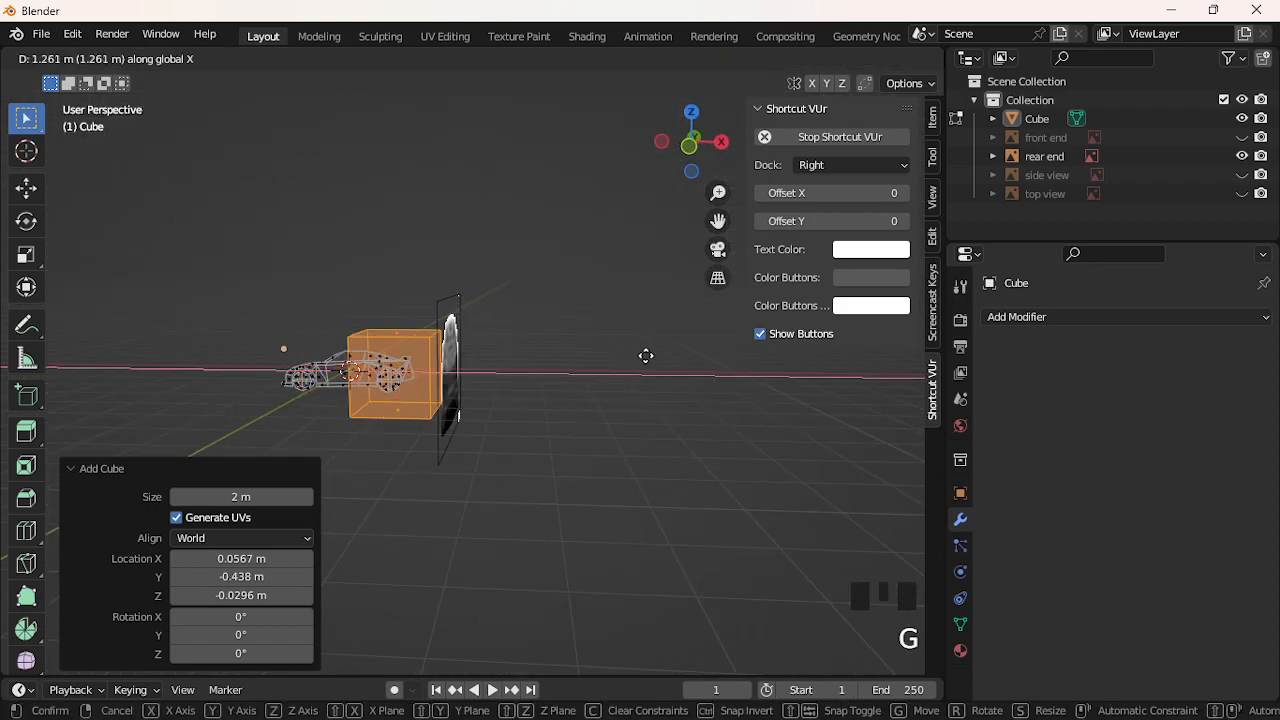
left_click(732, 363)
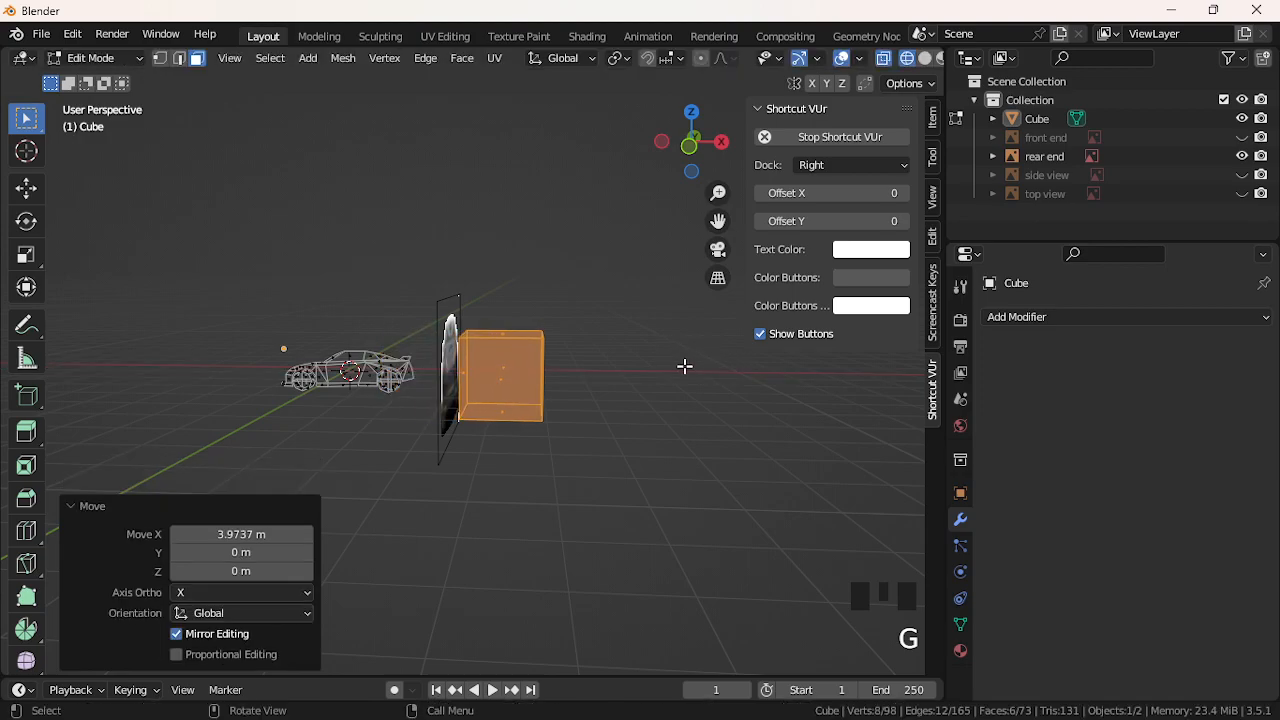
Box-select and delete the whole cube, then undo that deletion
left_click(640, 355)
left_click_drag(639, 297, 497, 478)
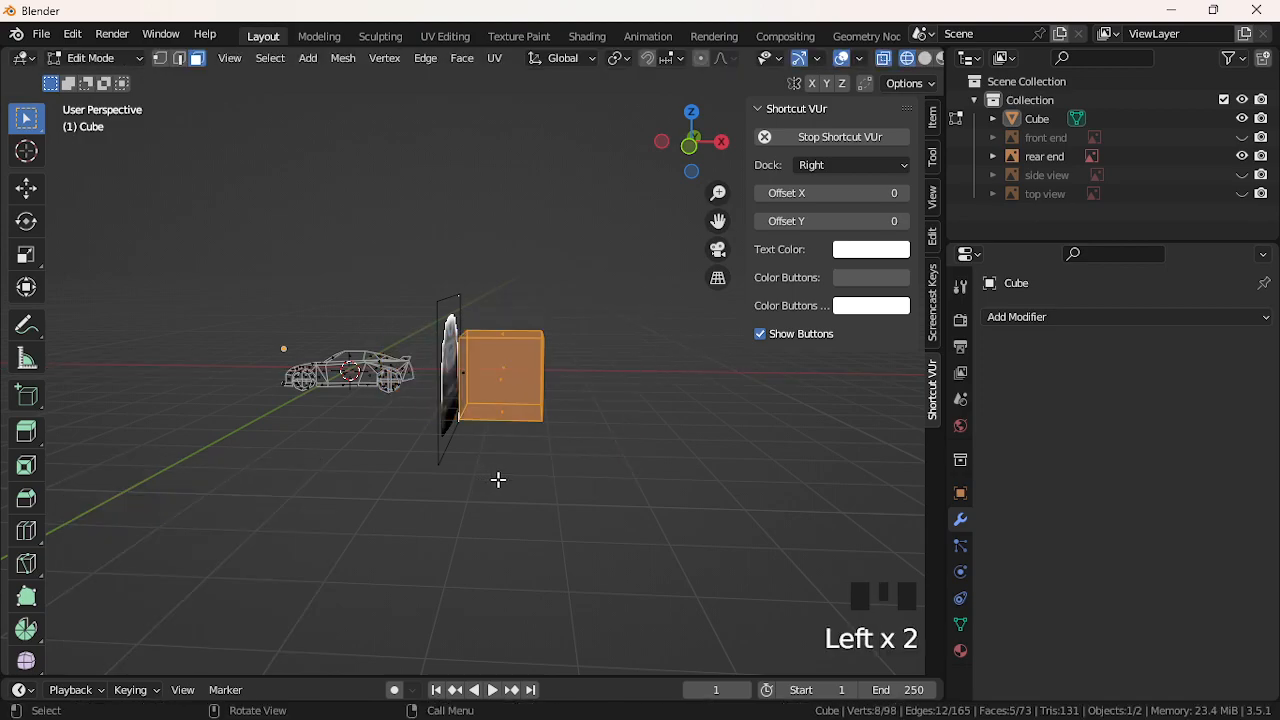
key("Delete")
left_click(502, 483)
middle_click_drag(480, 397, 586, 320)
key("ctrl+z")
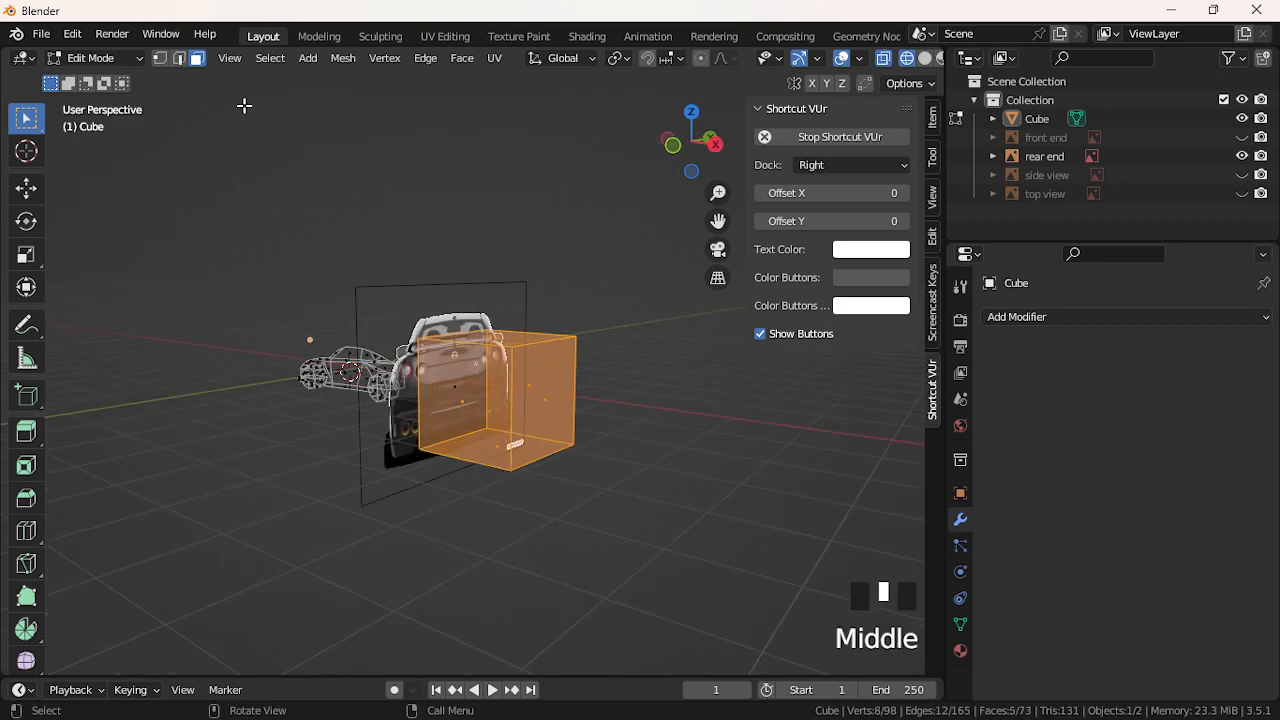
Delete the cube's far-side vertices, leaving a single square face
left_click(160, 58)
middle_click_drag(200, 166, 306, 183)
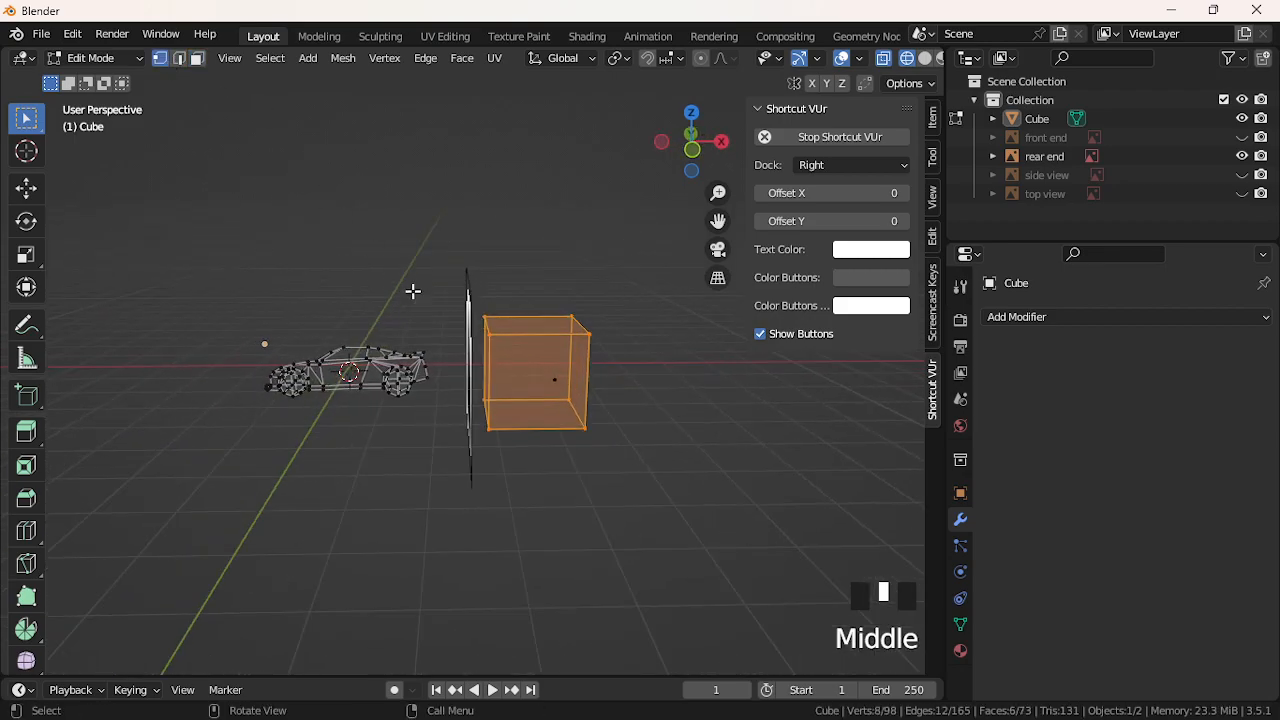
left_click(610, 245)
left_click_drag(532, 479, 532, 479)
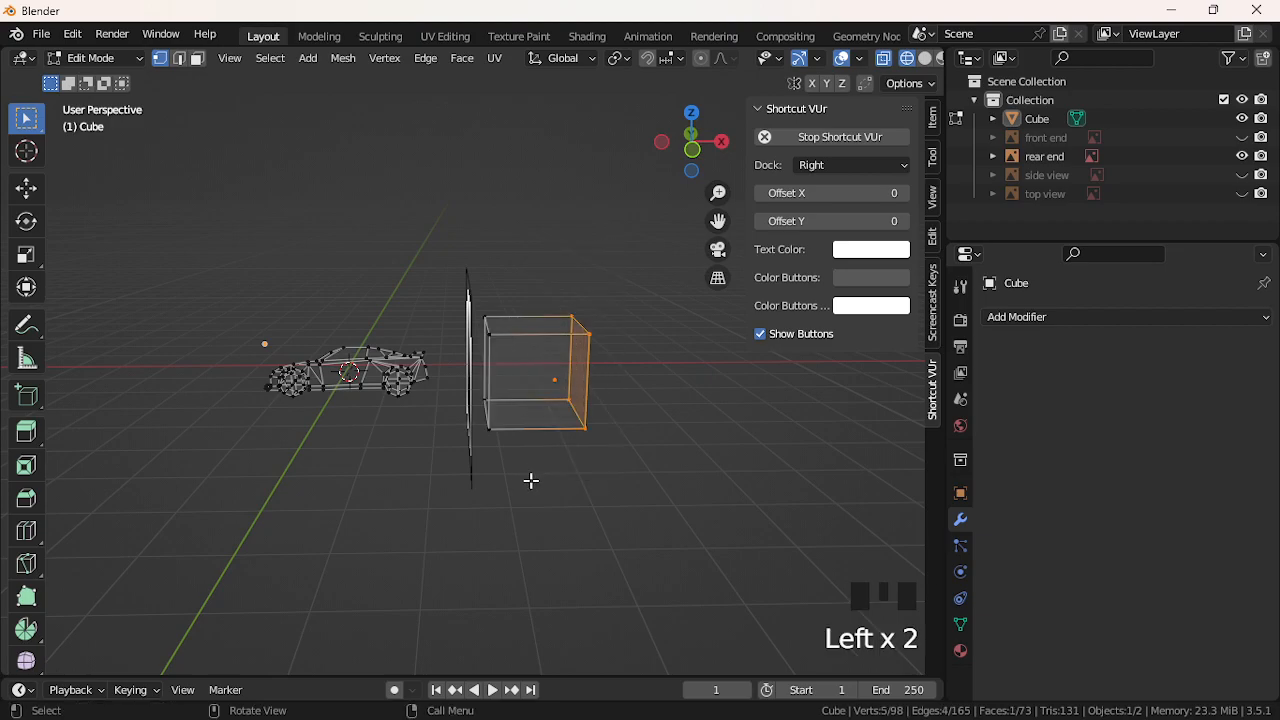
key("Delete")
left_click(533, 478)
middle_click_drag(537, 466, 434, 414)
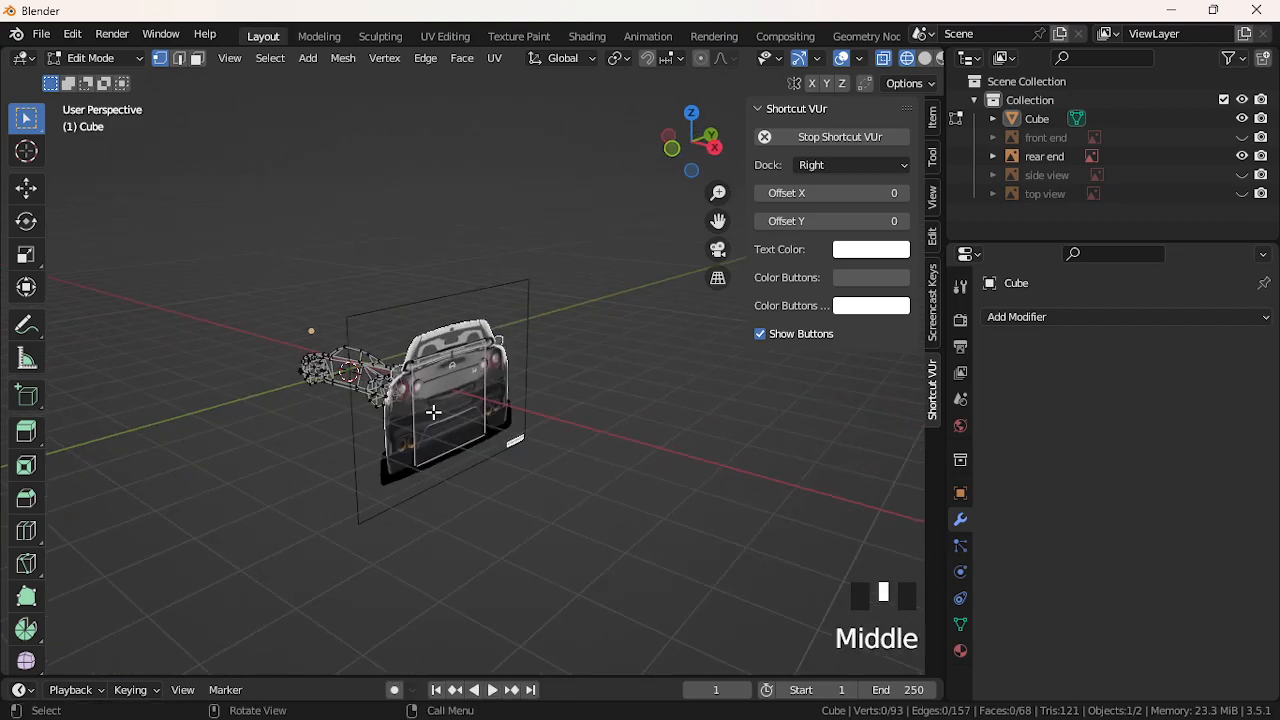
Select the remaining face, move it along Y and scale it to about half
left_click(712, 148)
scroll(453, 344, "up", 2)
scroll(453, 344, "up", 4)
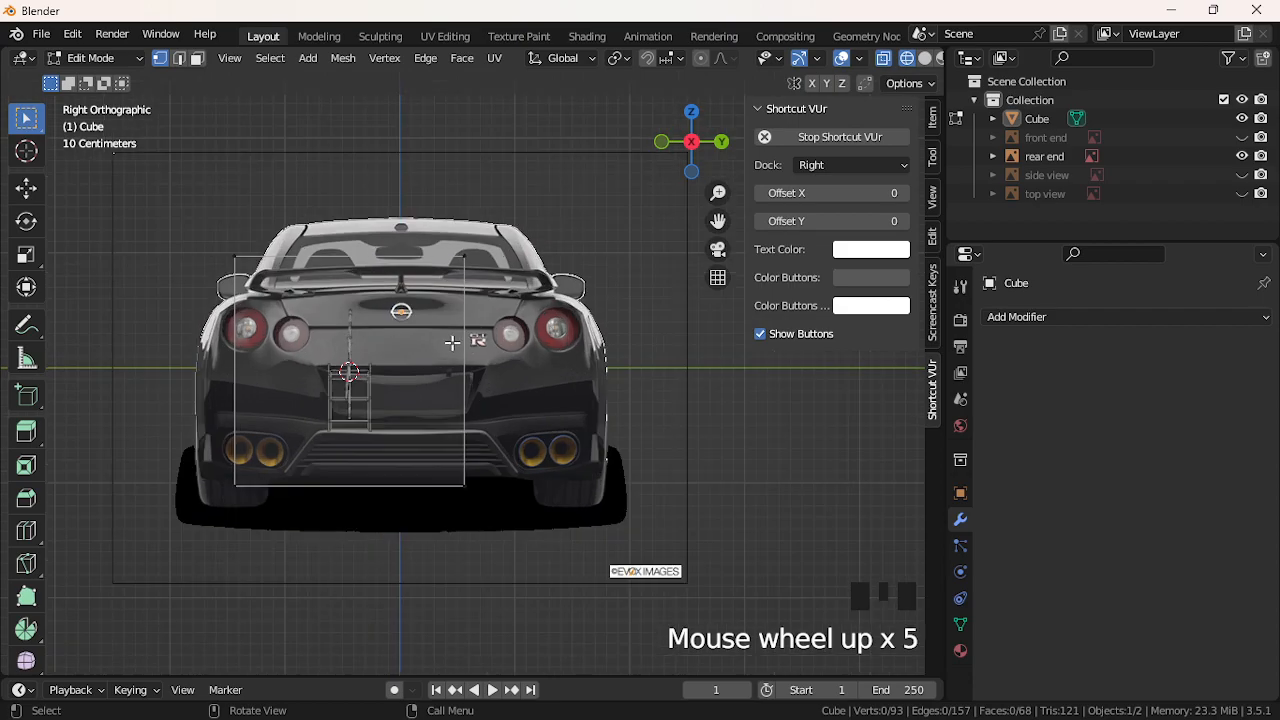
left_click(489, 508)
key("l")
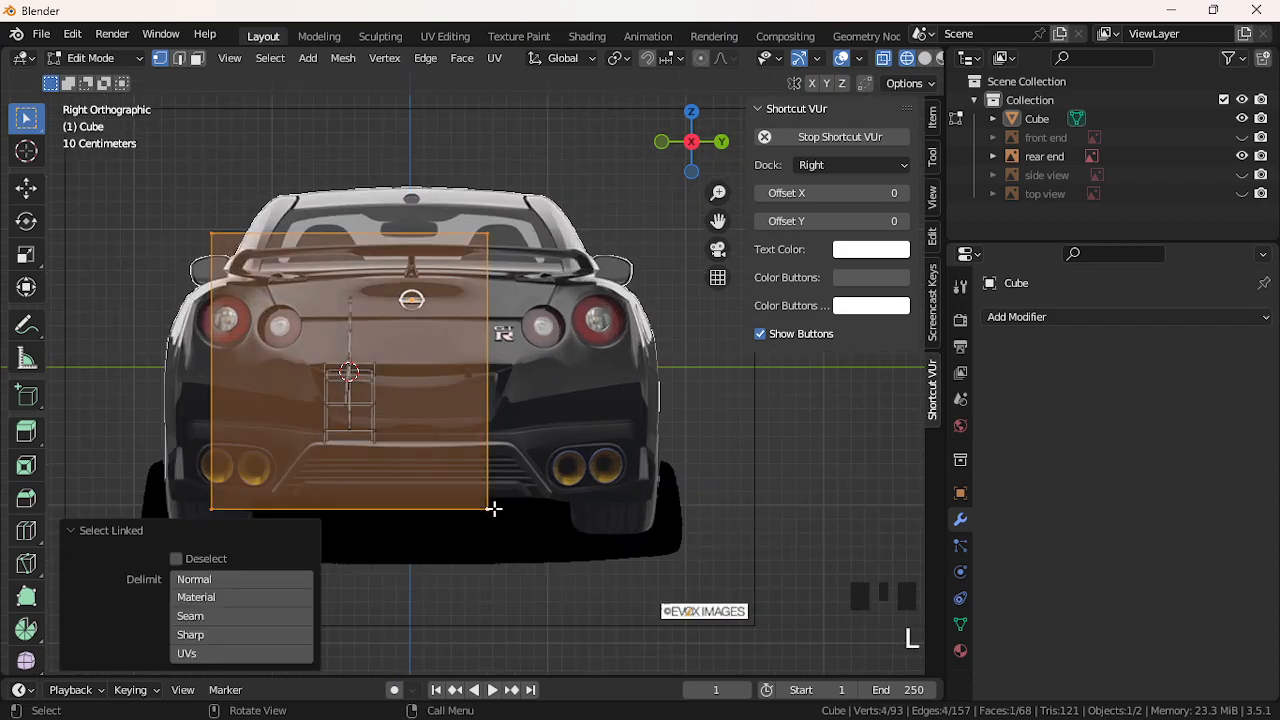
key("g")
key("y")
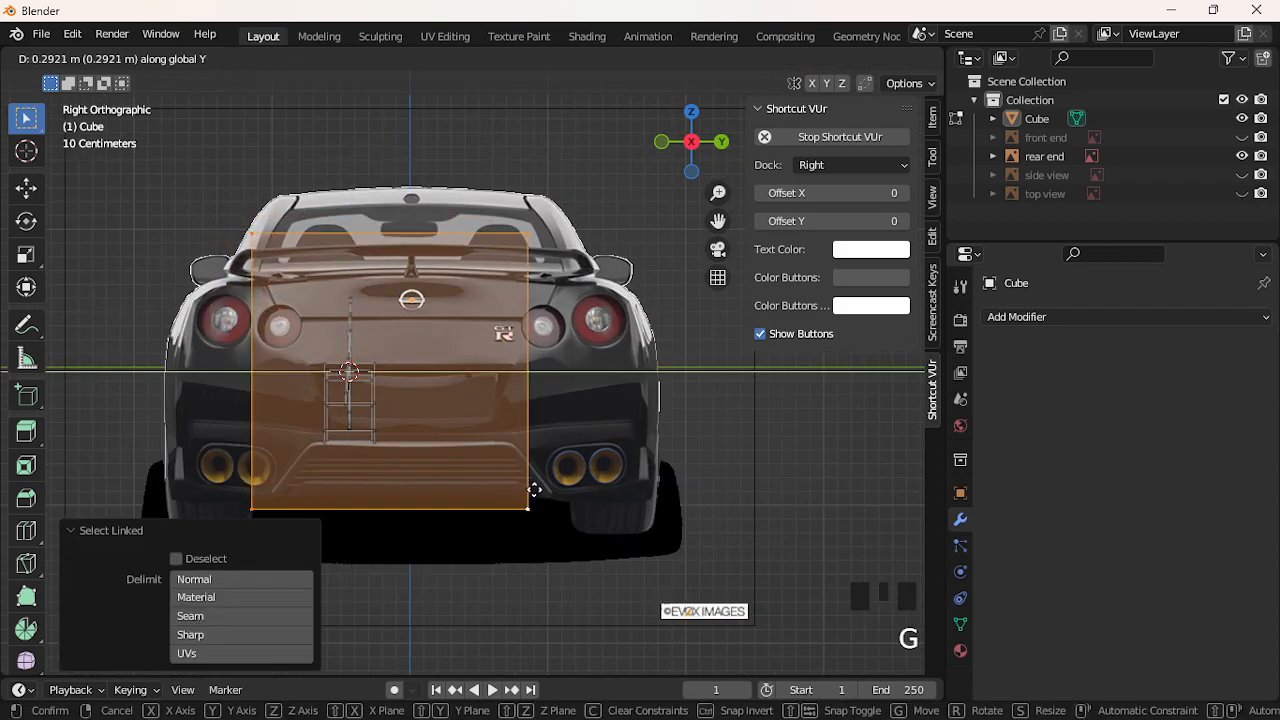
left_click(590, 474)
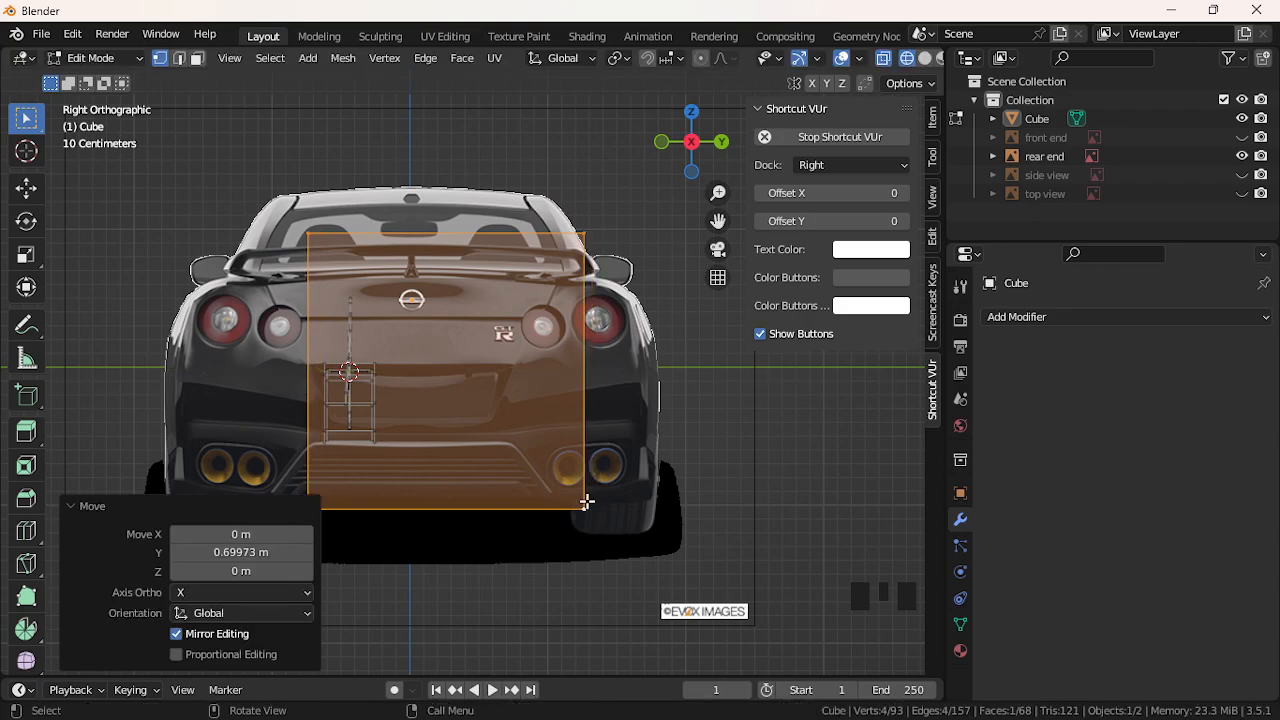
key("s")
left_click(513, 451)
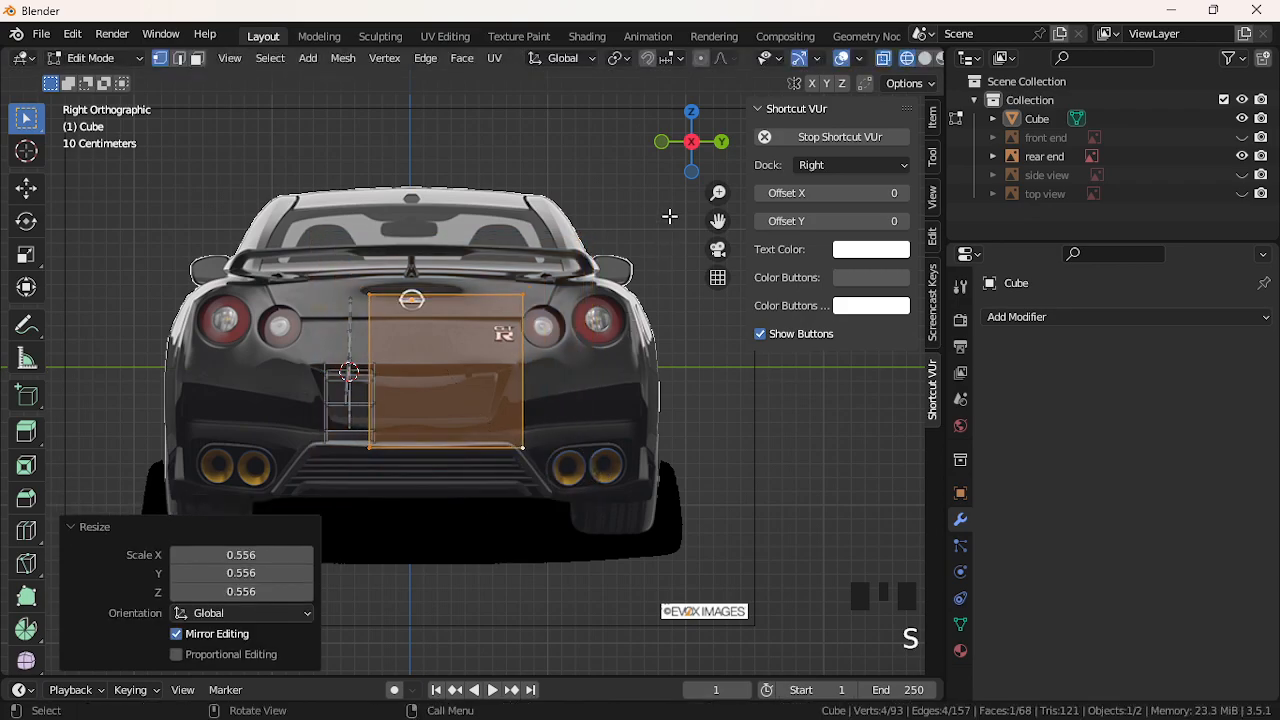
Recentre the view on the car's rear and slide the face sideways along Y
left_click(694, 148)
left_click(694, 148)
left_click(694, 149)
left_click(694, 149)
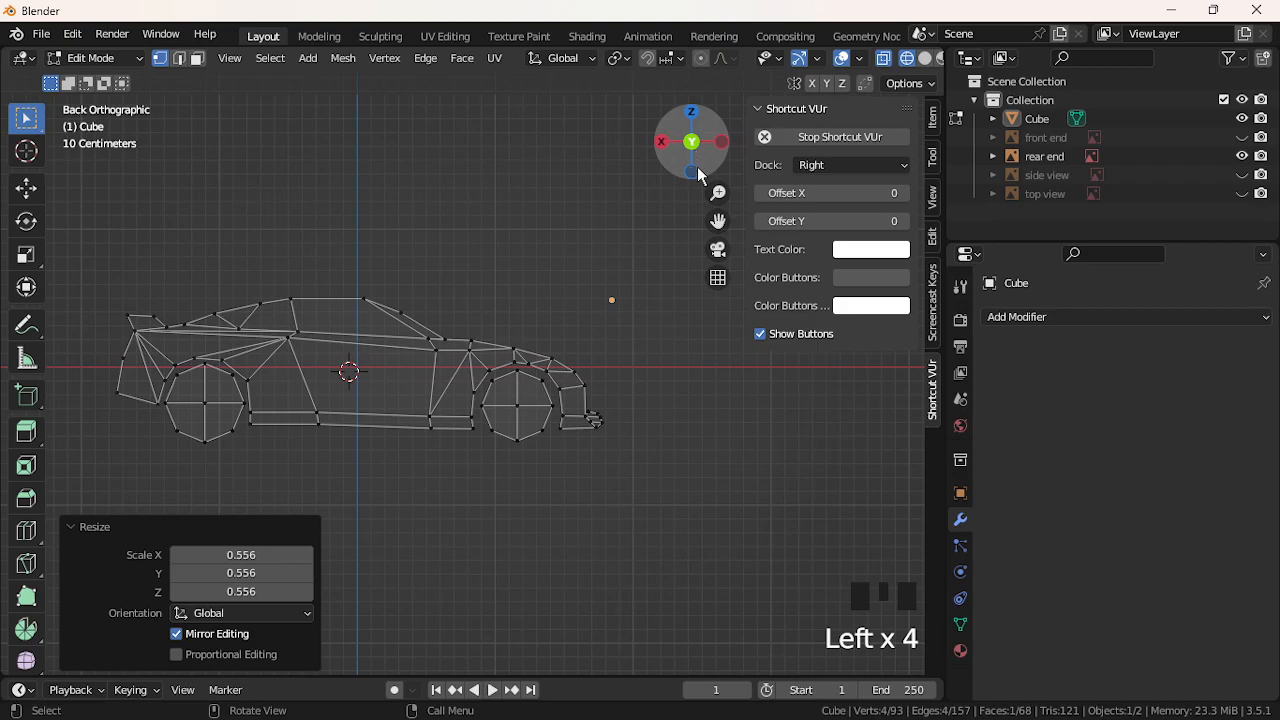
left_click(690, 150)
left_click(690, 150)
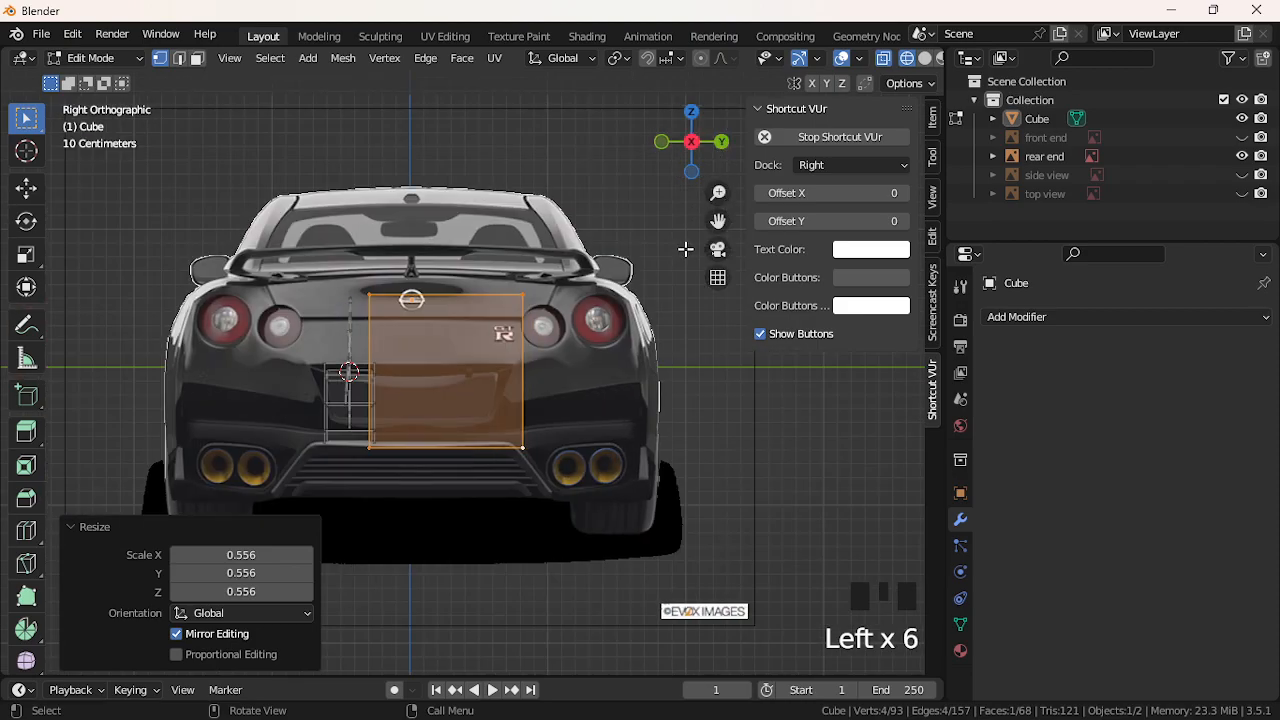
left_click_drag(711, 228, 760, 169)
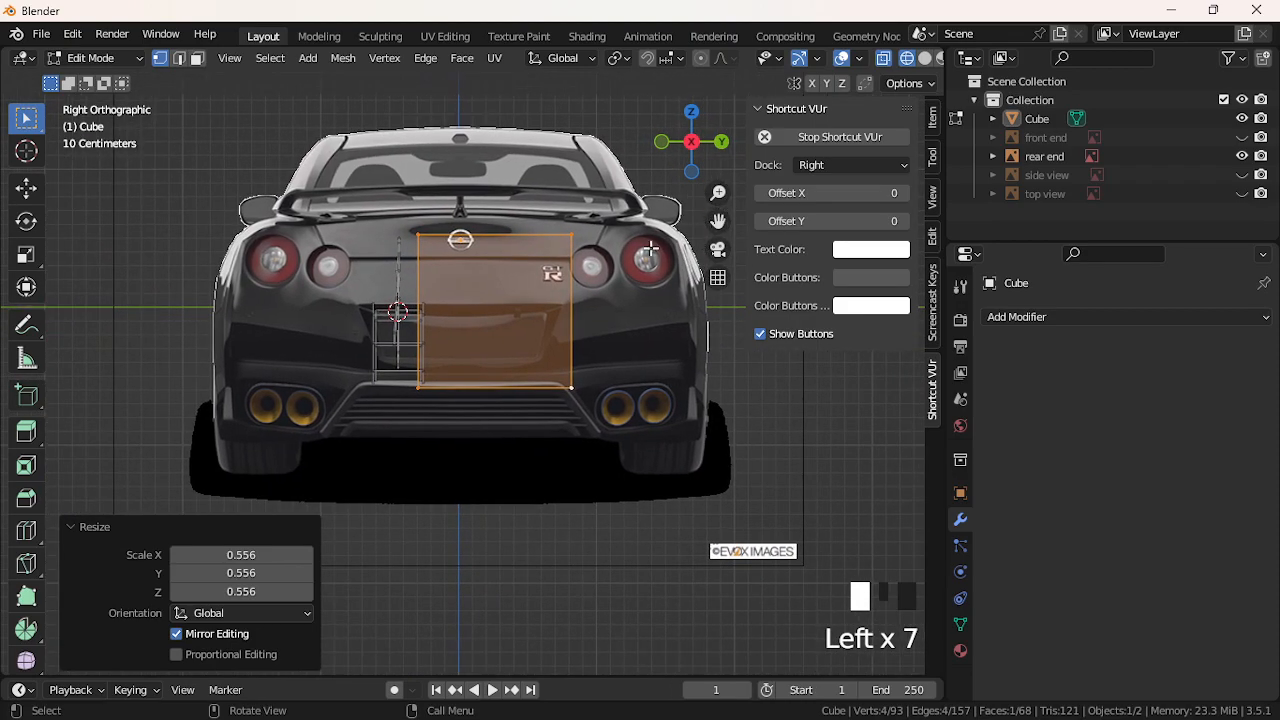
key("g")
key("y")
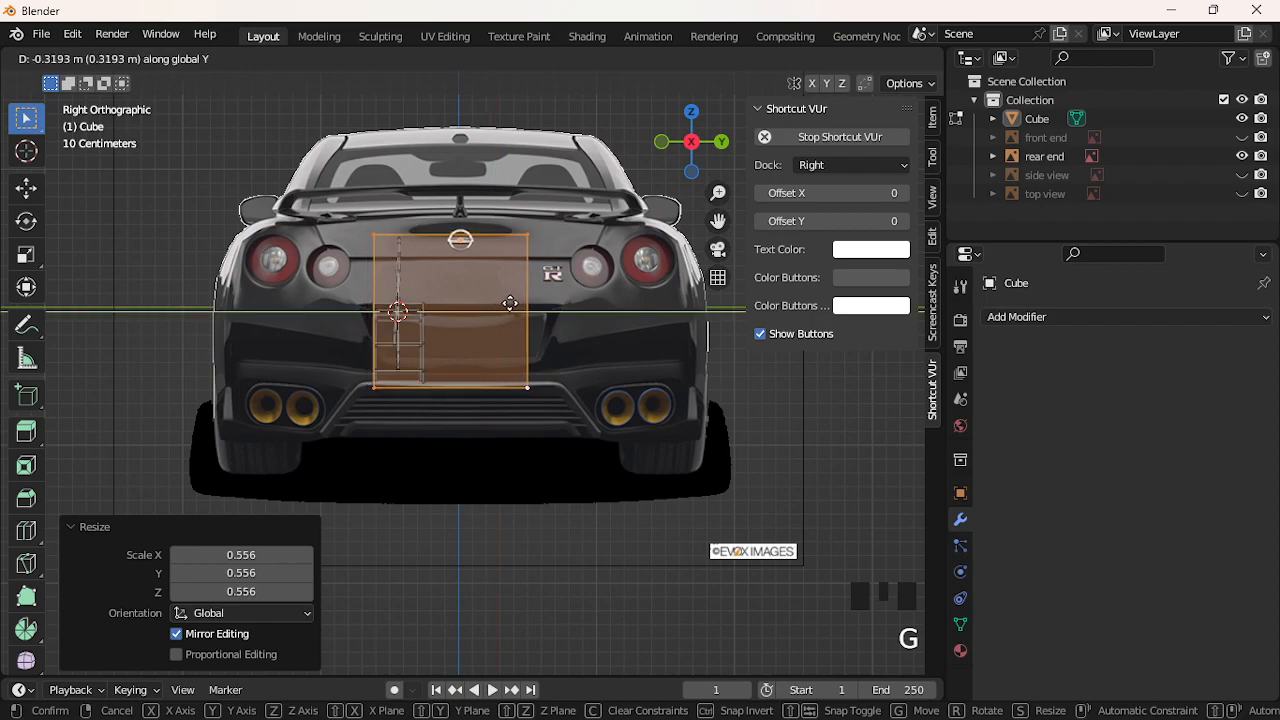
left_click(516, 305)
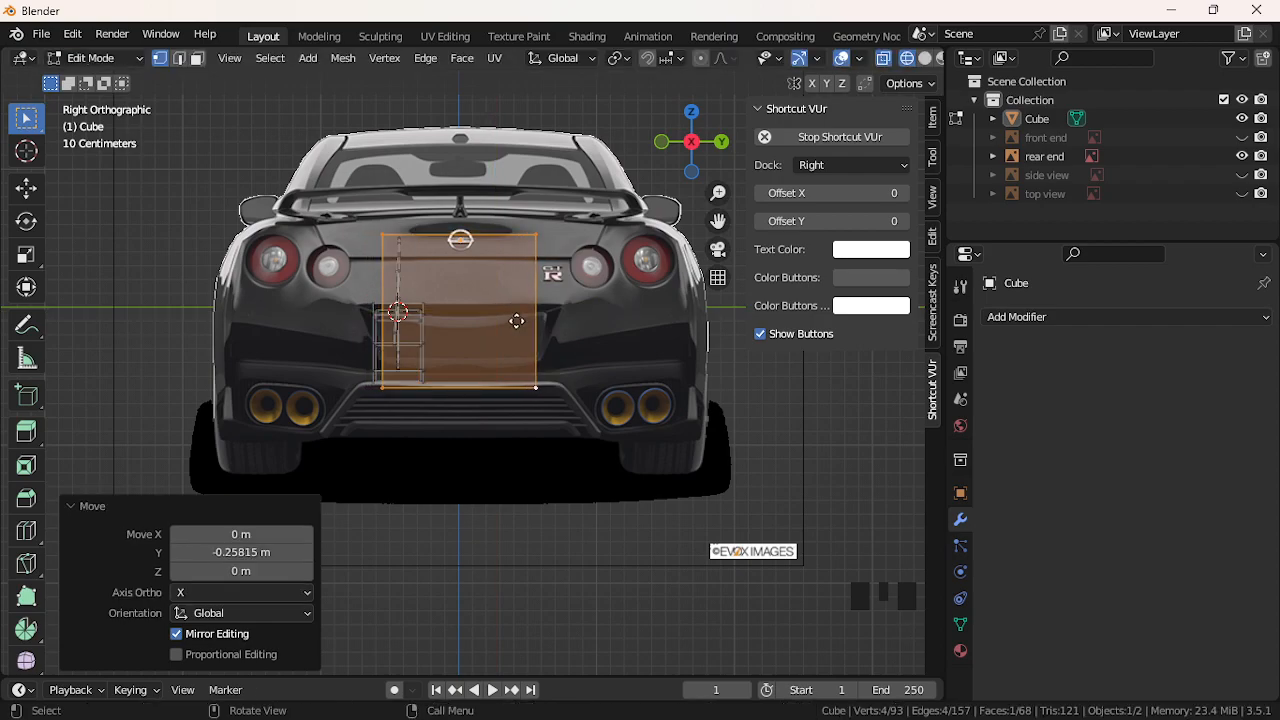
Raise the face, scale it to 0.801 and fine-tune its height along Z
key("g")
key("z")
left_click(515, 315)
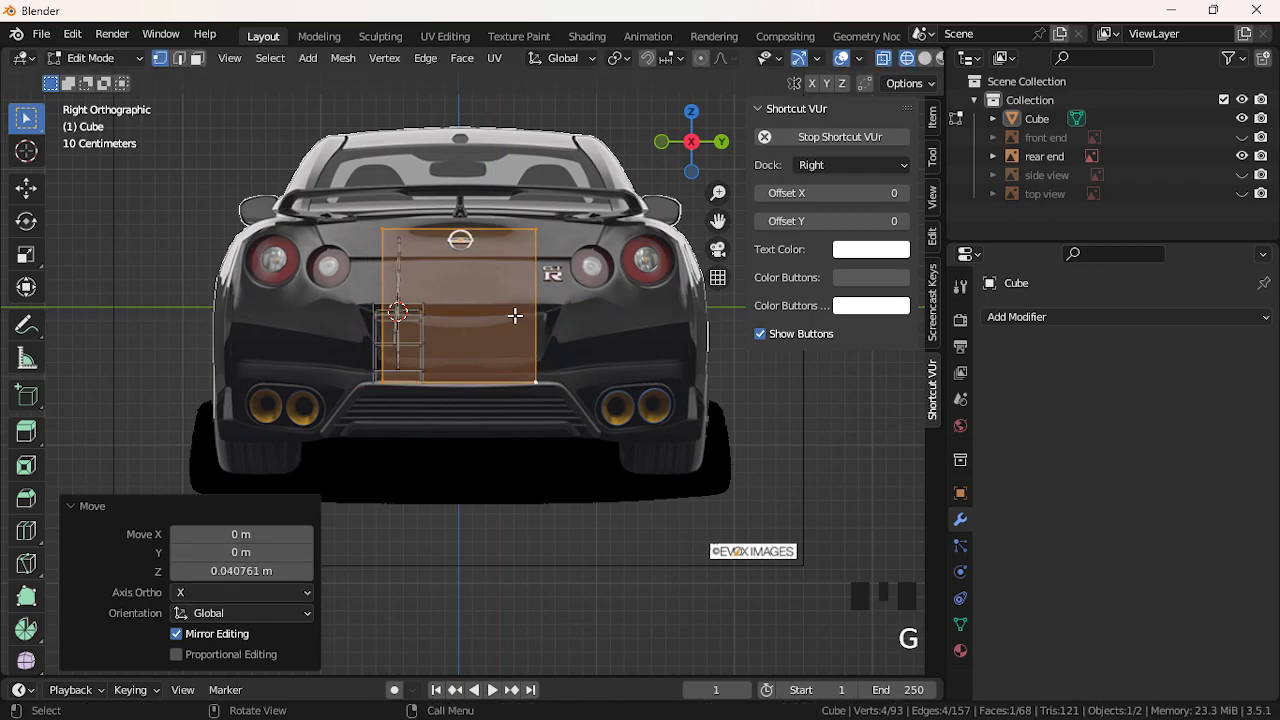
key("s")
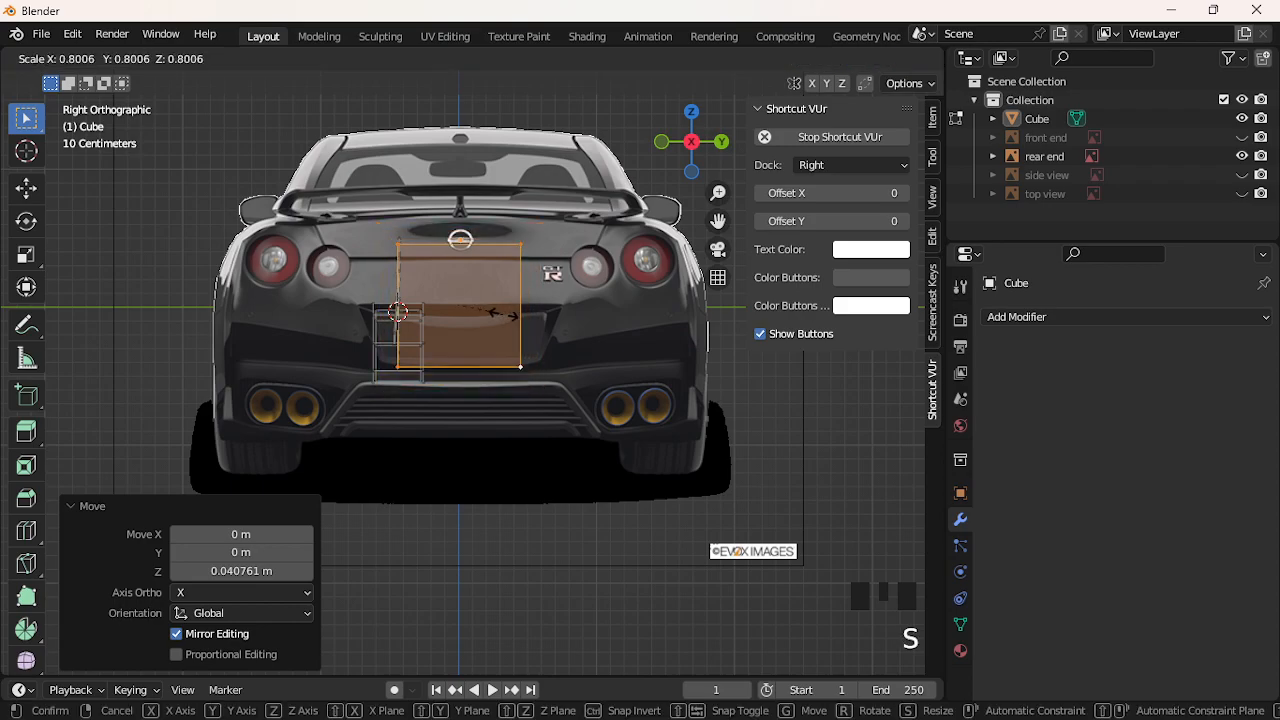
left_click(503, 314)
key("g")
key("z")
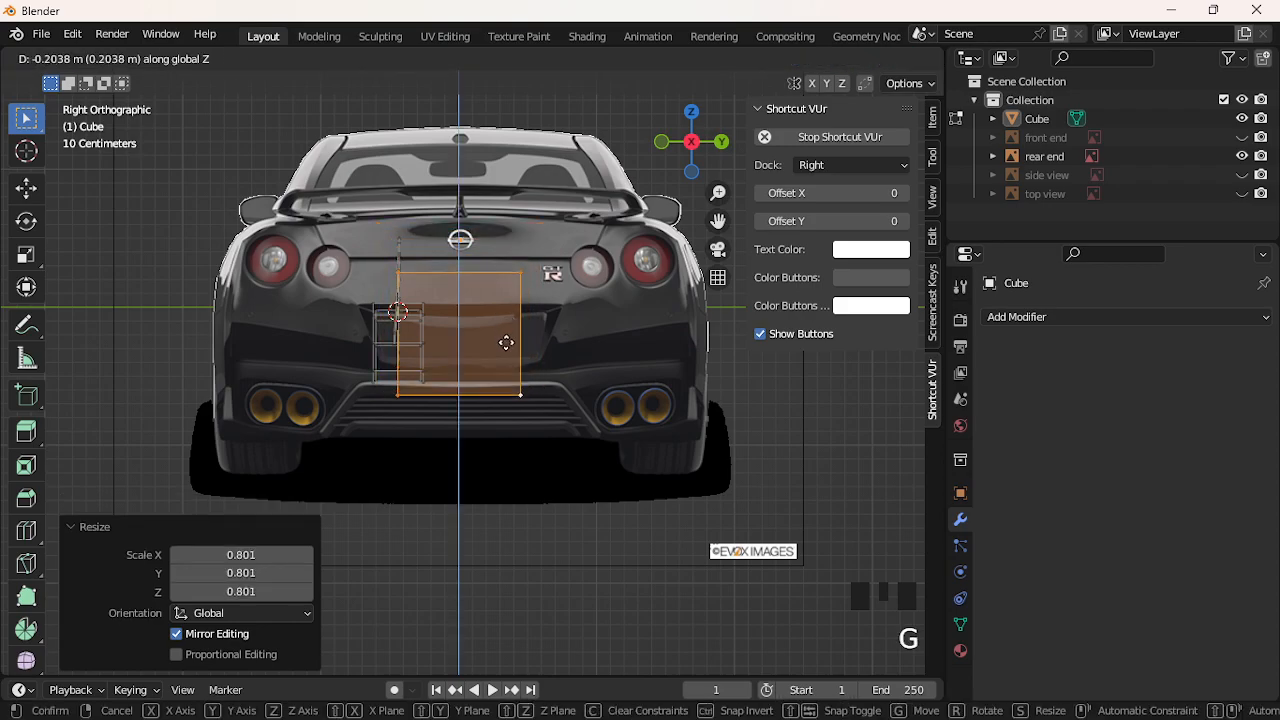
left_click(505, 341)
key("g")
key("z")
left_click(505, 341)
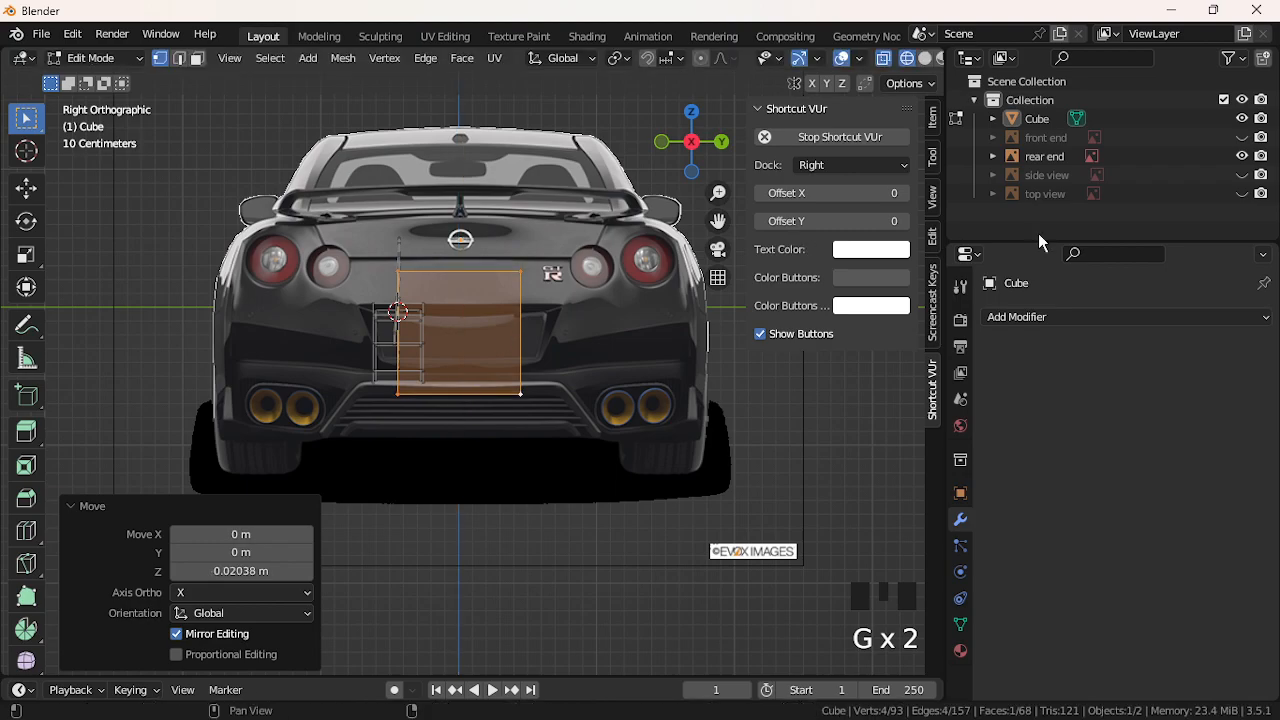
Shift the face along X, shrink it to 0.424 and set its height below the badge
key("g")
key("x")
left_click(728, 347)
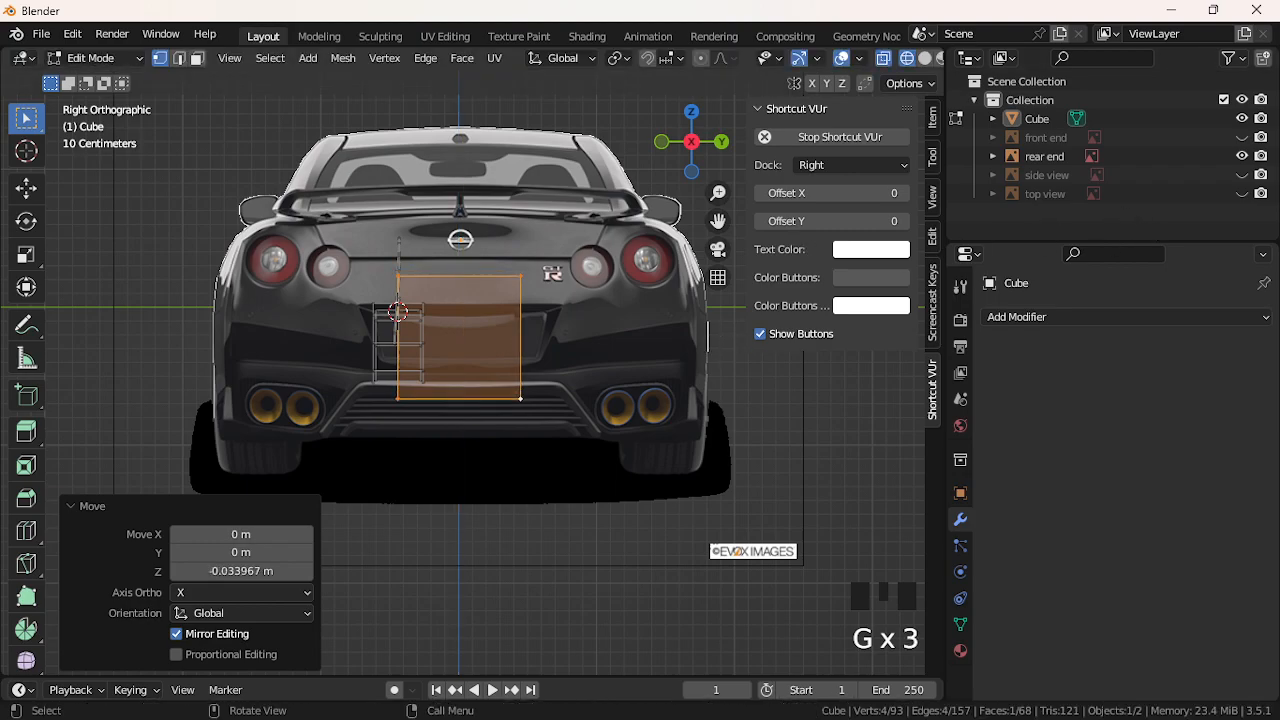
key("s")
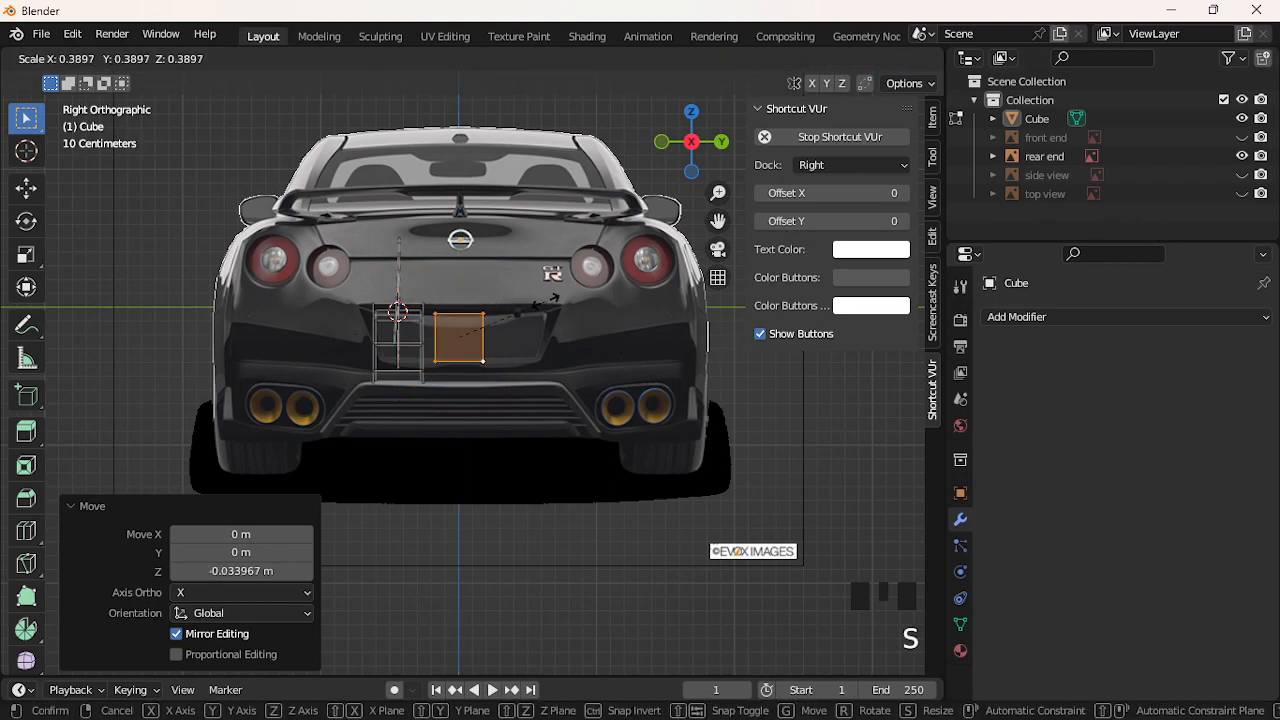
left_click(555, 300)
key("g")
key("x")
key("z")
left_click(550, 297)
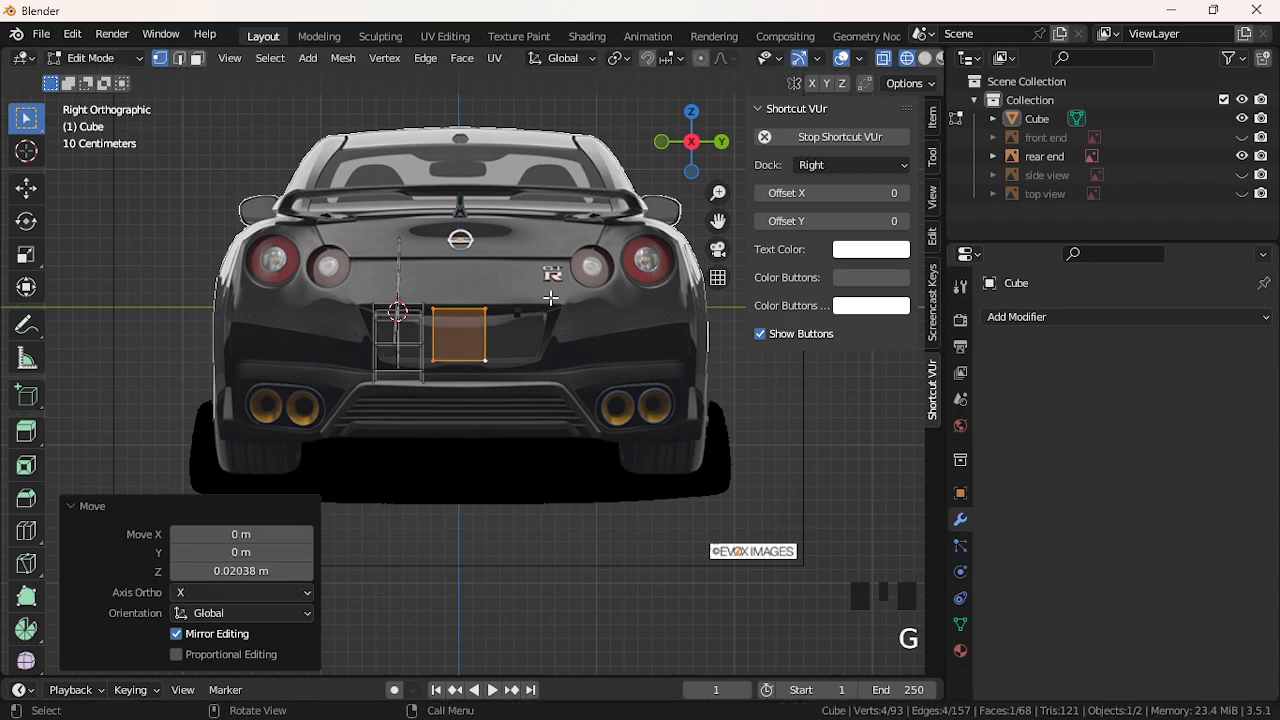
Select the face's left edge and try moving, stretching and extruding it, undoing each
left_click_drag(423, 291, 453, 366)
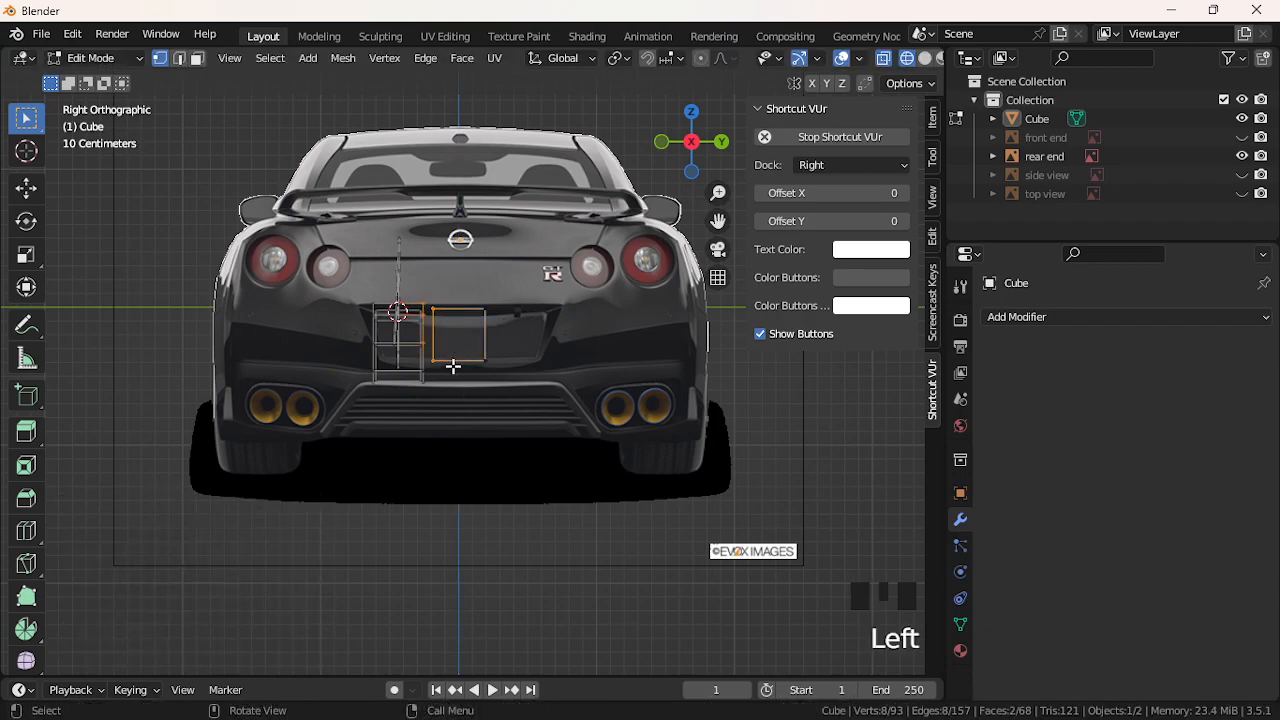
left_click(463, 303)
left_click_drag(461, 285, 429, 388)
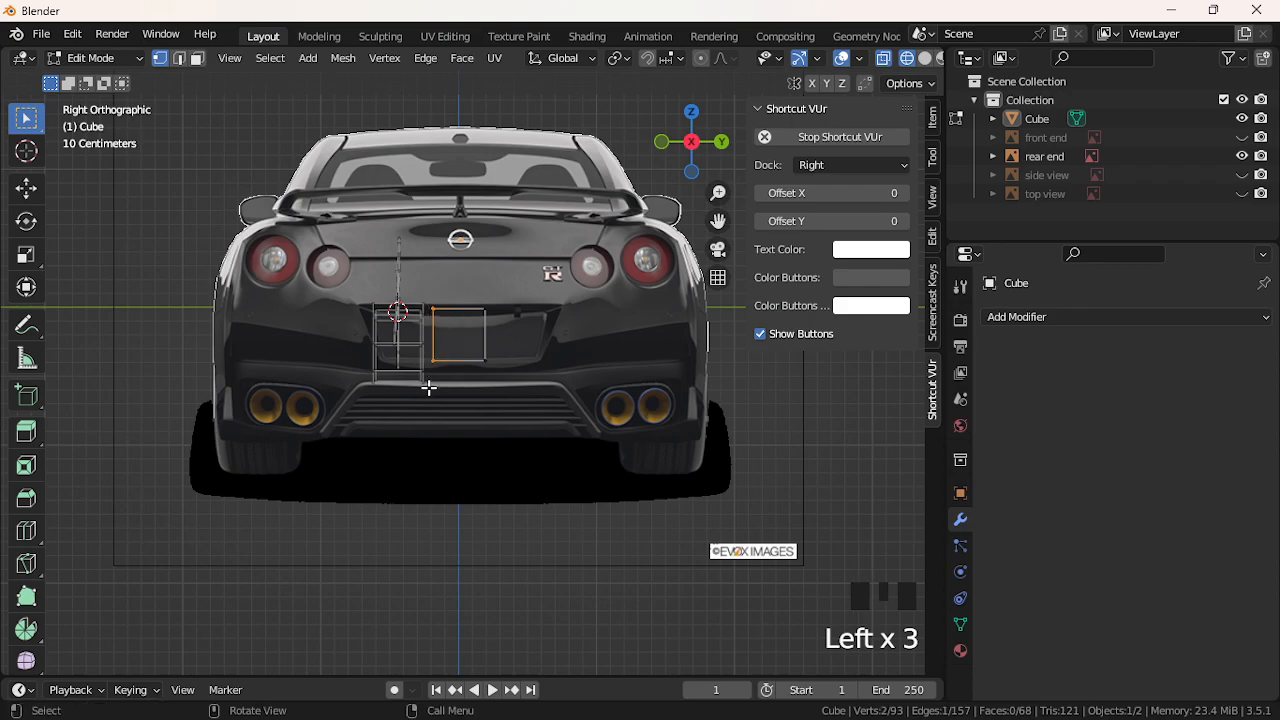
key("g")
left_click(414, 370)
key("ctrl+z")
key("s")
key("z")
left_click(397, 376)
key("ctrl+z")
key("e")
key("ctrl+z")
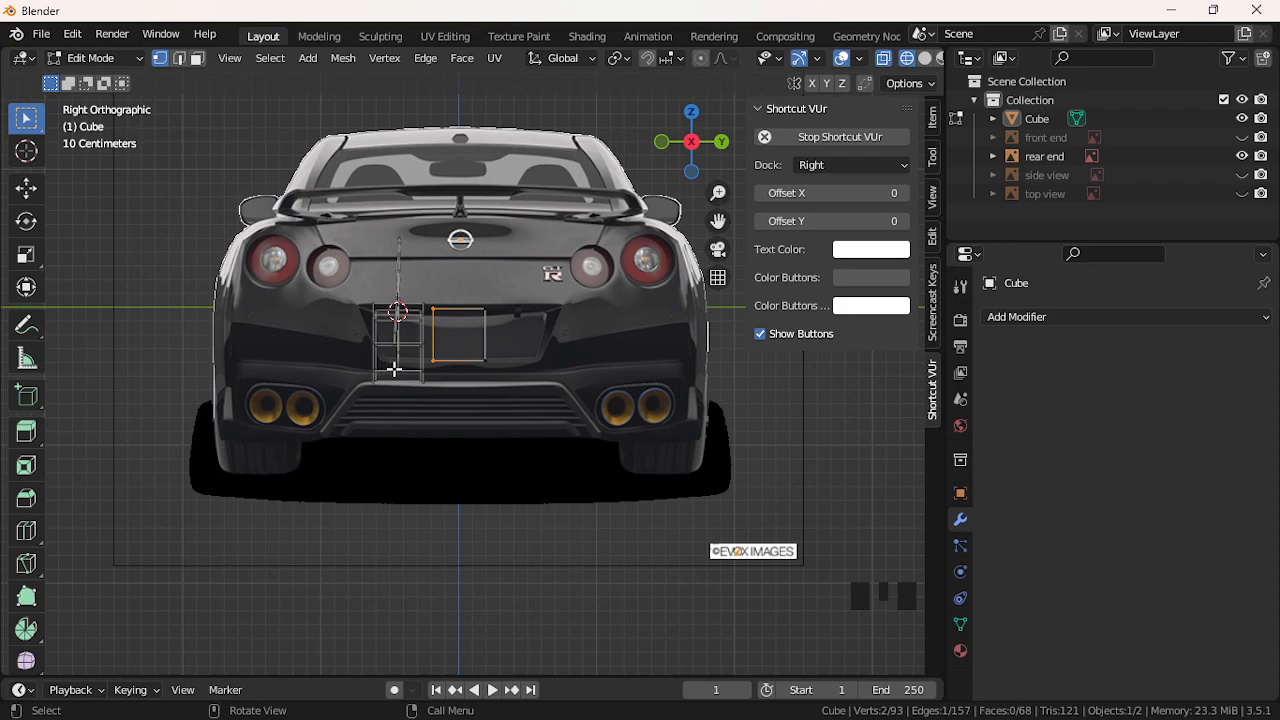
Push the left edge outward along Y and drag the top-left corner up and left
key("g")
key("x")
key("z")
key("y")
left_click(378, 341)
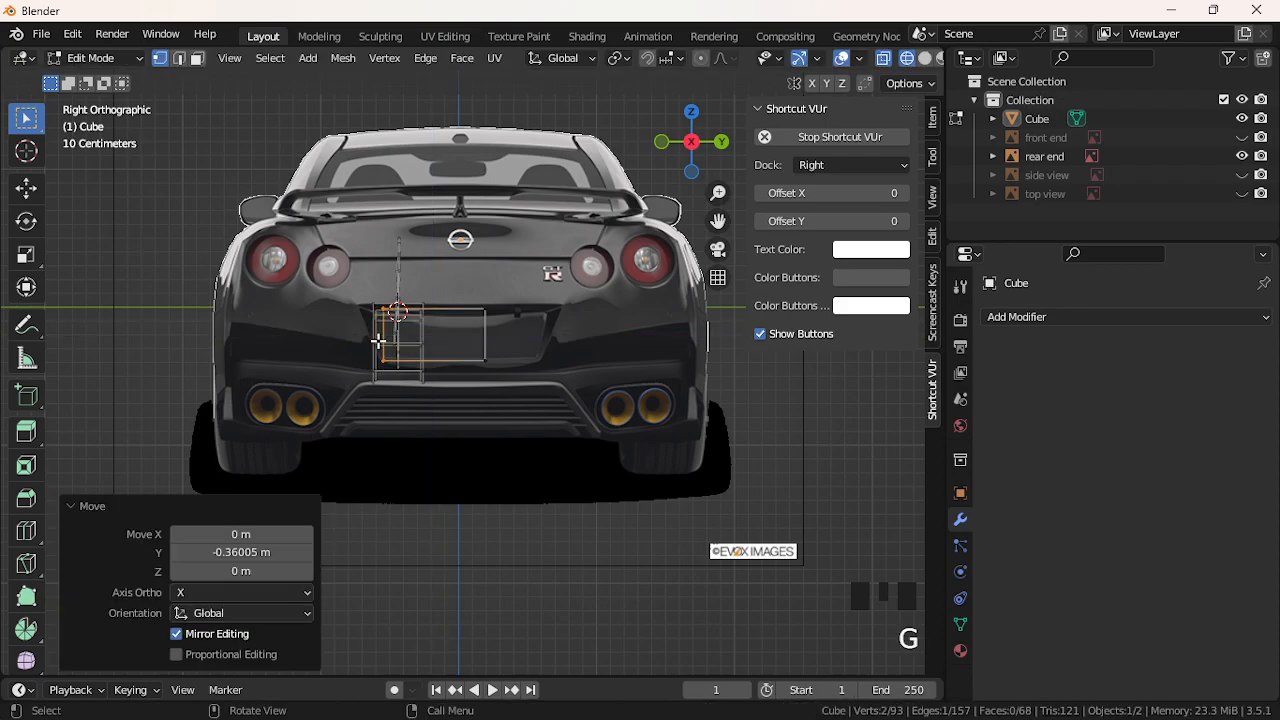
left_click(372, 296)
left_click(363, 282)
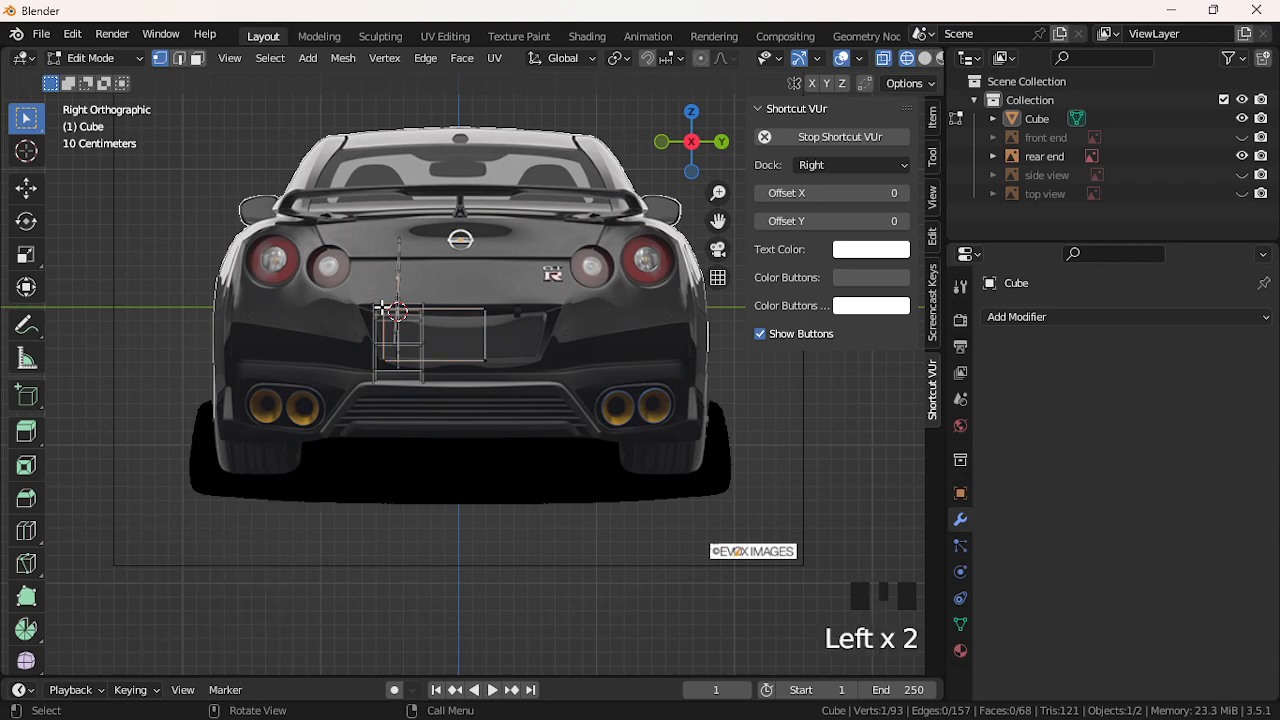
key("g")
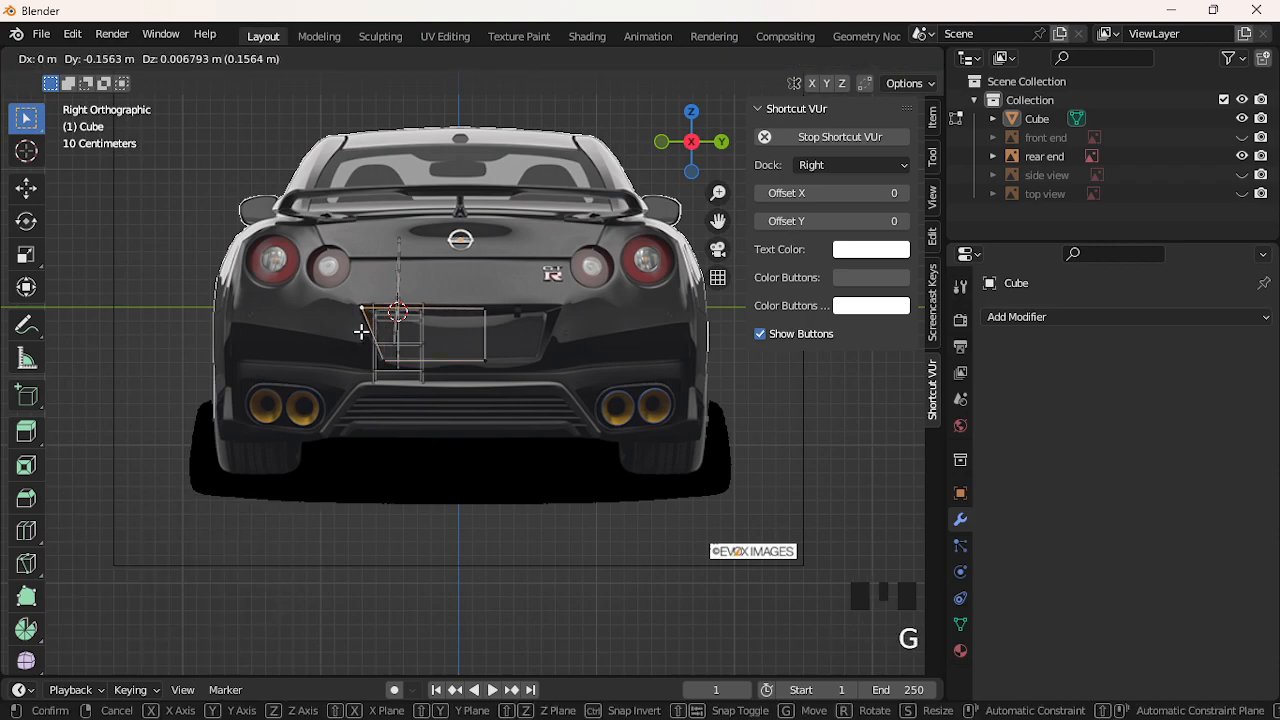
left_click(362, 327)
Widen the outline by moving the right-hand edge outward along Y
left_click(487, 311)
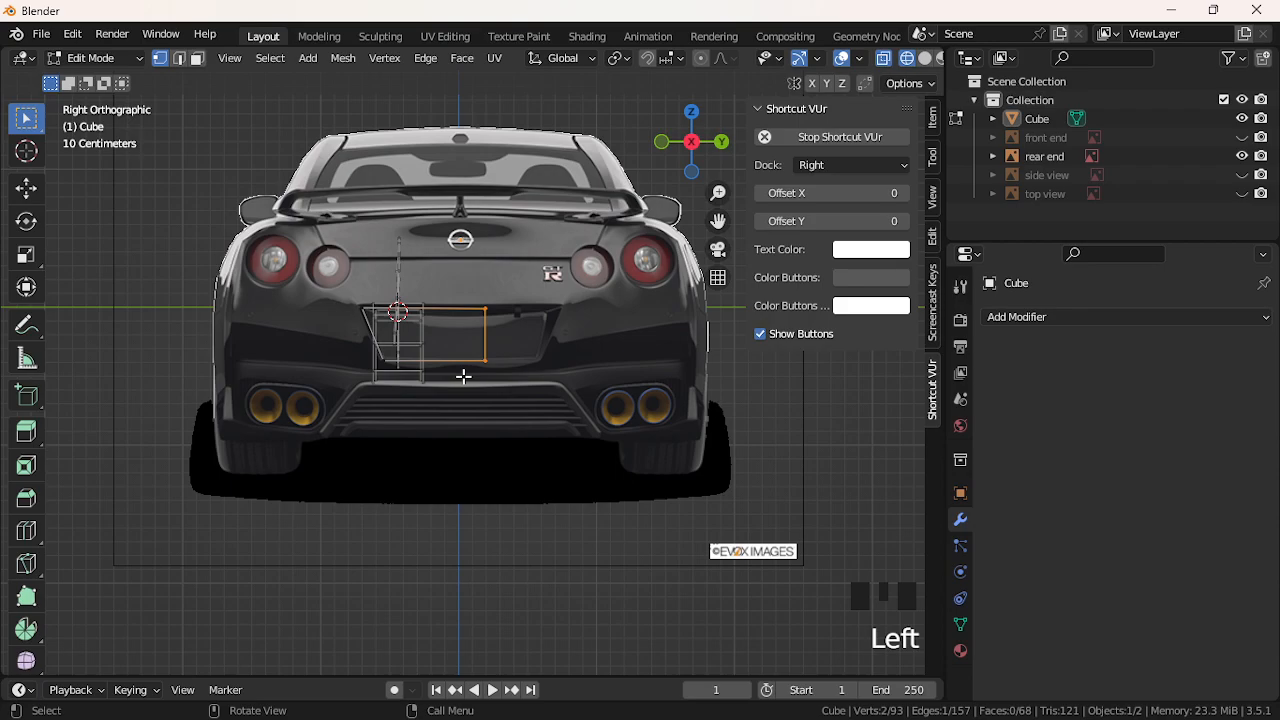
key("g")
key("z")
key("y")
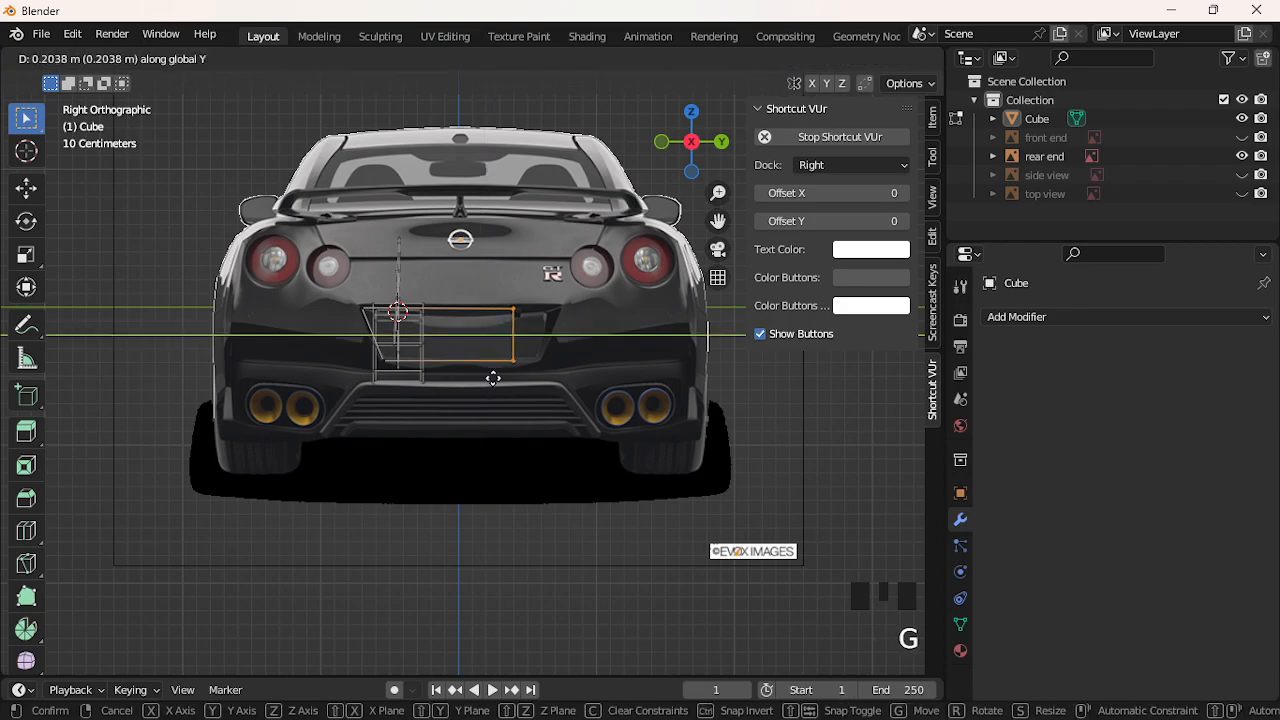
left_click(519, 386)
left_click(517, 302)
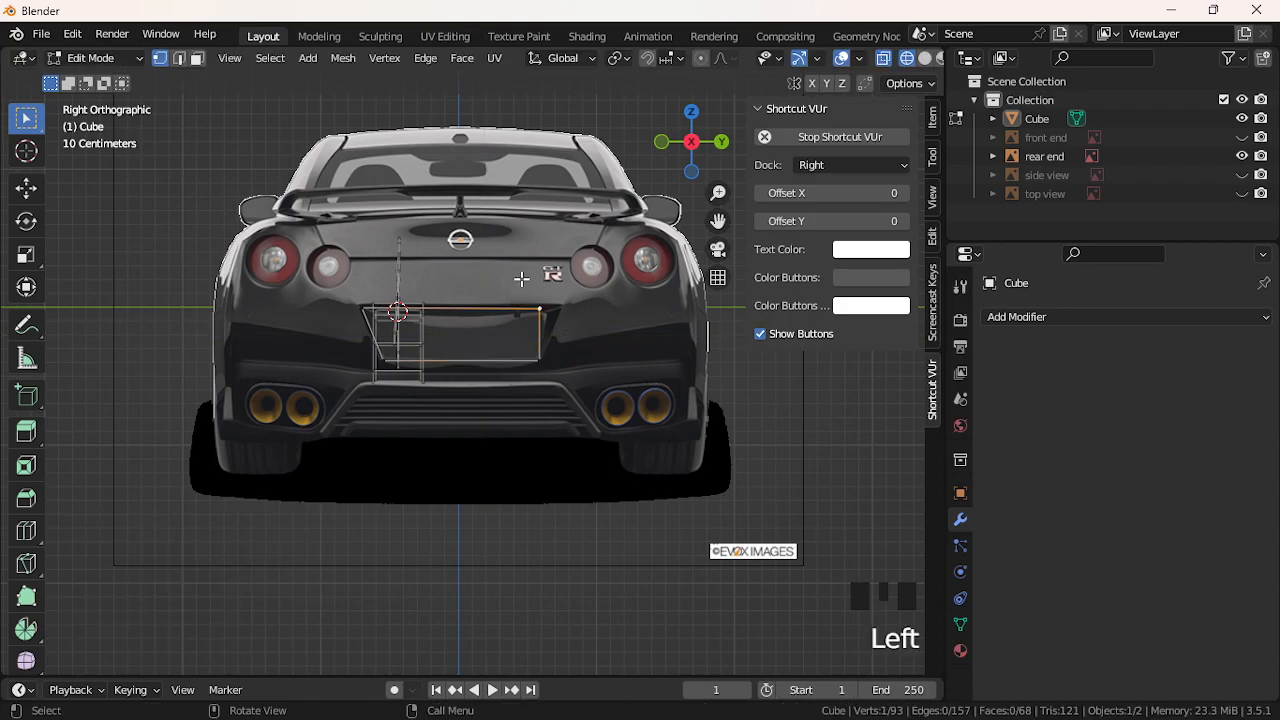
Push the top-right corner outward along Y to complete the plate trapezoid
left_click_drag(522, 284, 565, 319)
key("g")
key("r")
left_click(585, 330)
key("ctrl+z")
key("g")
key("y")
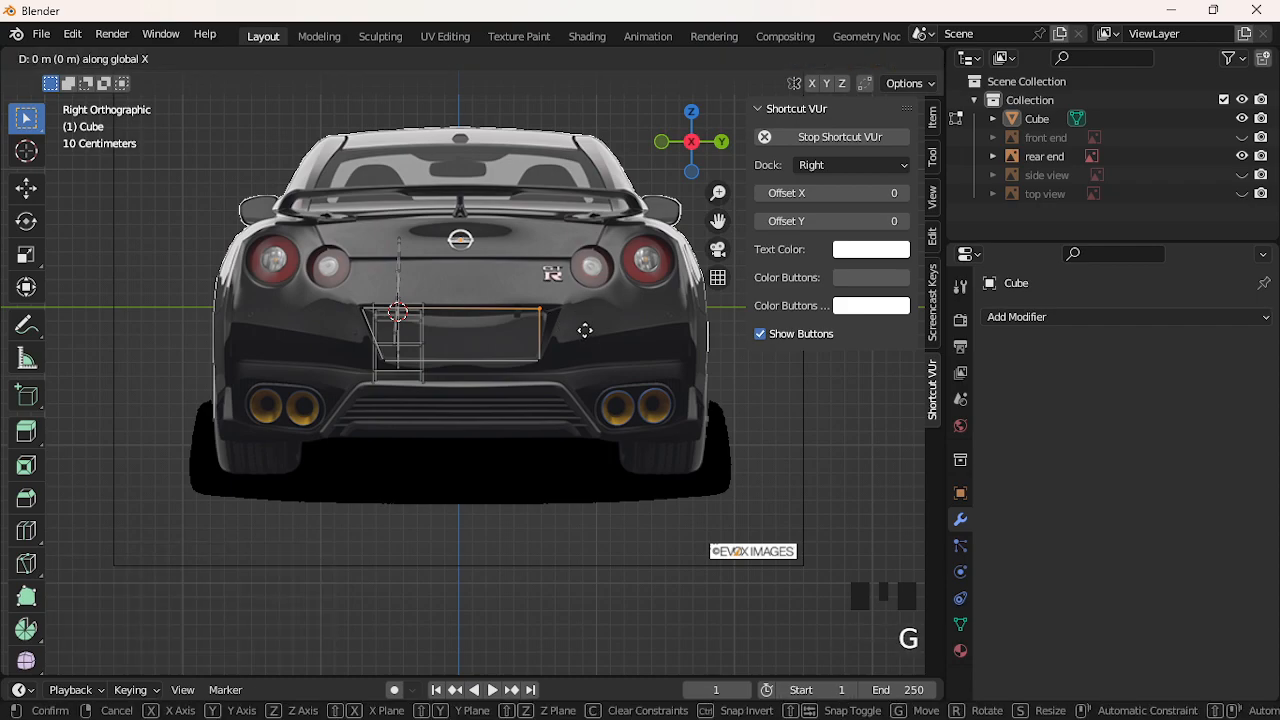
left_click(603, 335)
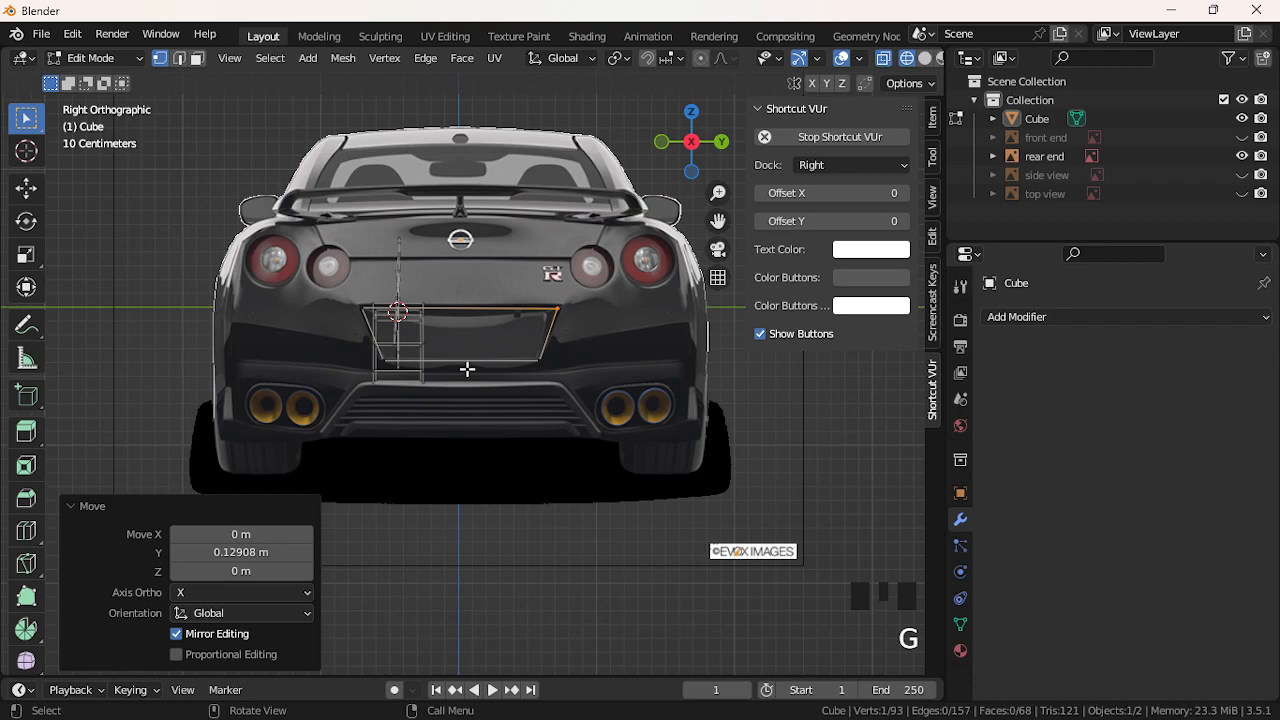
left_click(660, 381)
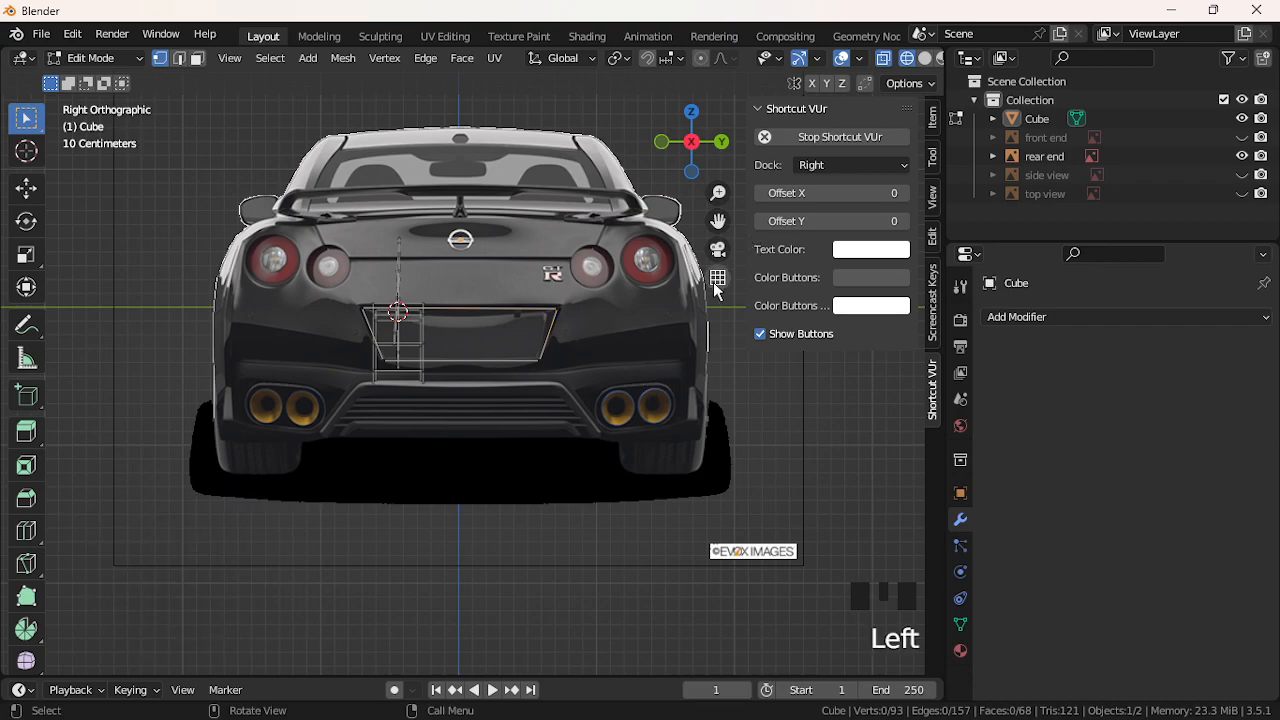
Orbit into User Perspective and zoom out to check the plate trapezoid over the rear reference
middle_click_drag(557, 223, 515, 380)
scroll(531, 367, "down", 3)
middle_click_drag(557, 323, 521, 368)
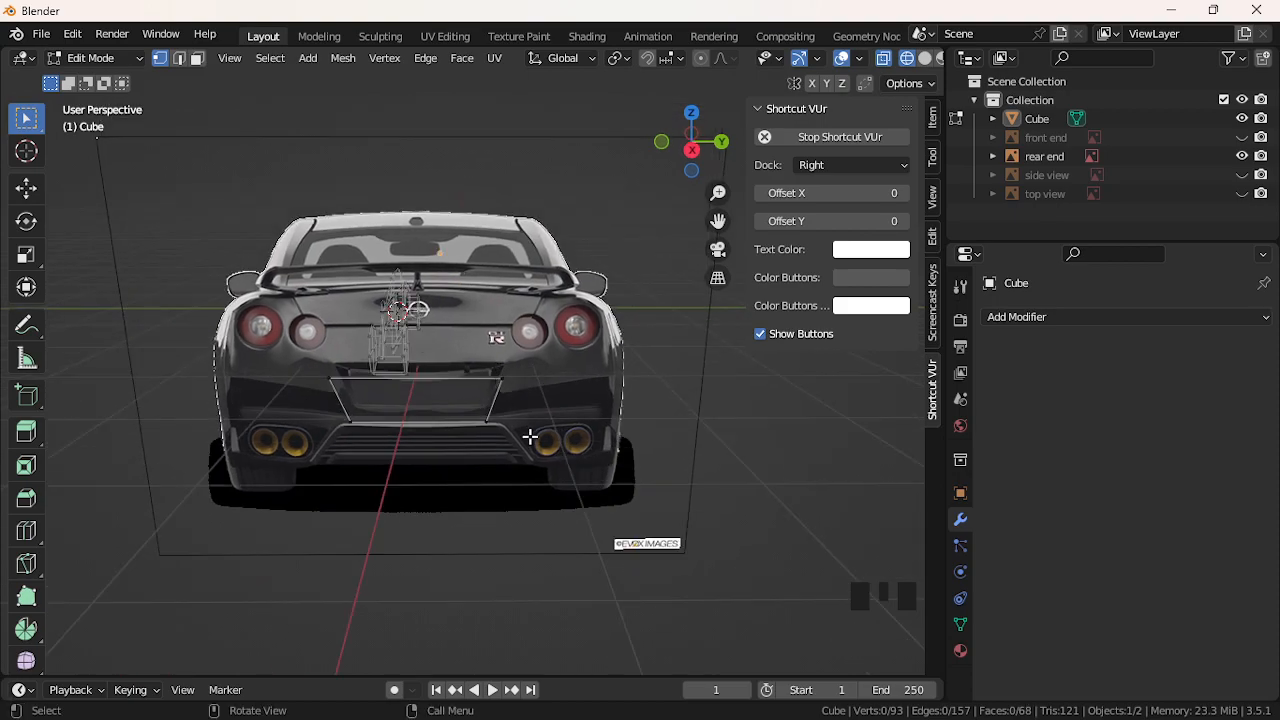
left_click(41, 33)
Use Save As to store nissangtr-prototypicalproject-unfinished.blend inside The Nissan GT-R folder
left_click(82, 176)
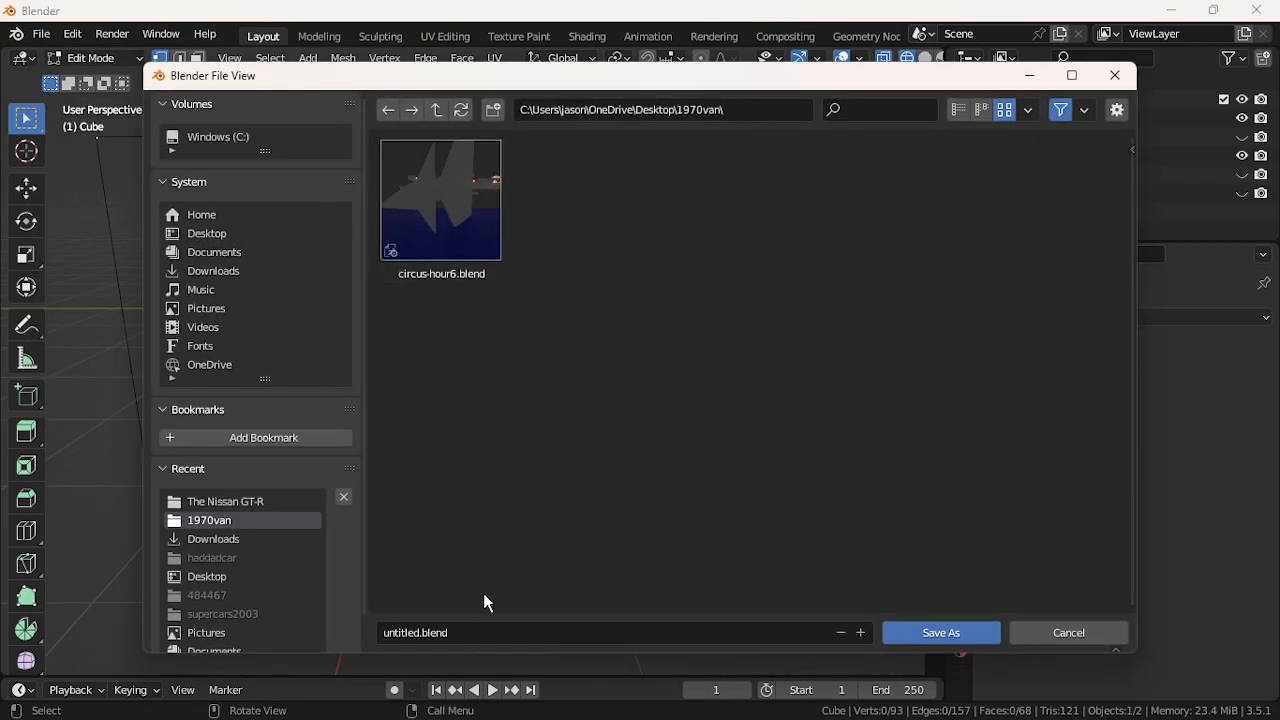
left_click(482, 626)
type("niss")
left_click(225, 501)
left_click(428, 632)
left_click(428, 632)
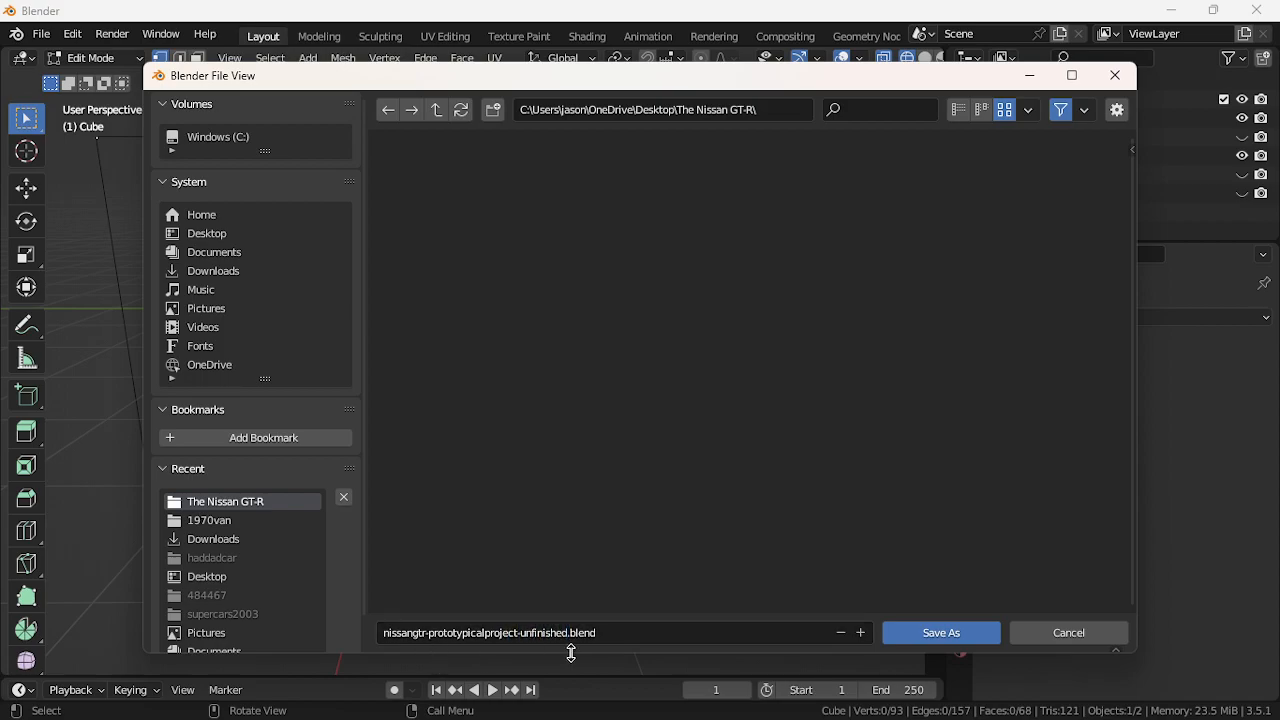
left_click(961, 635)
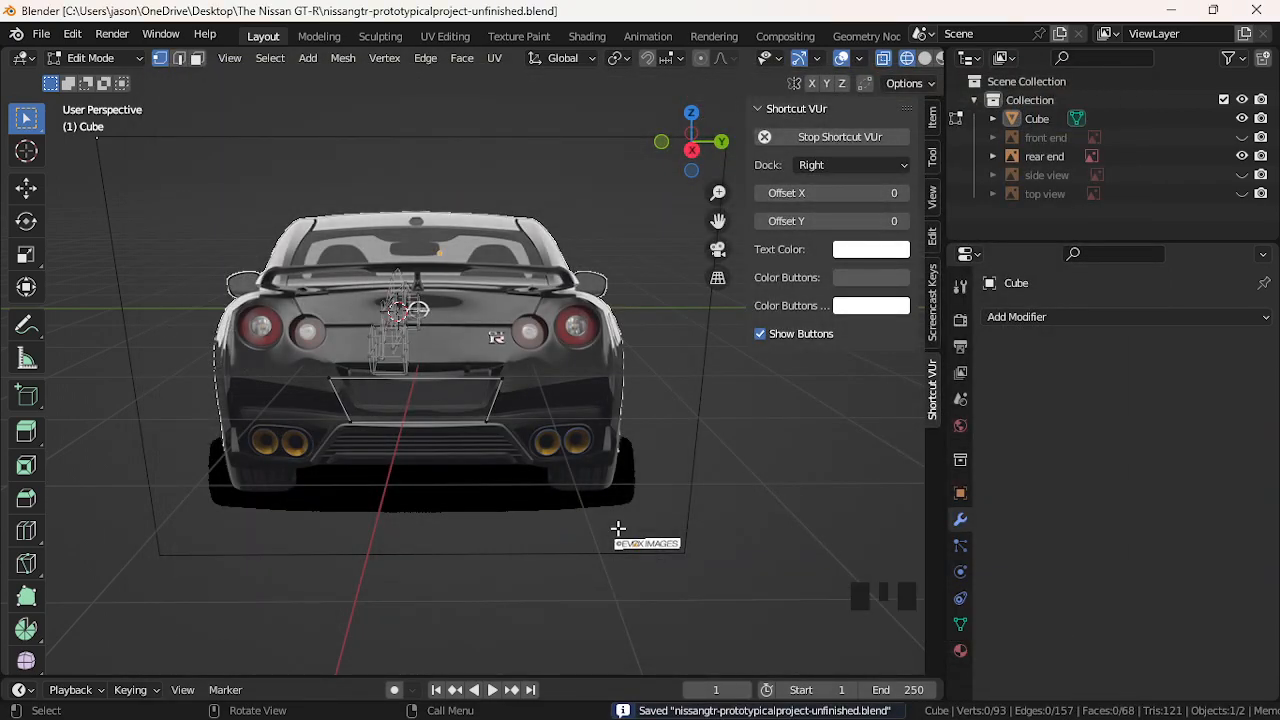